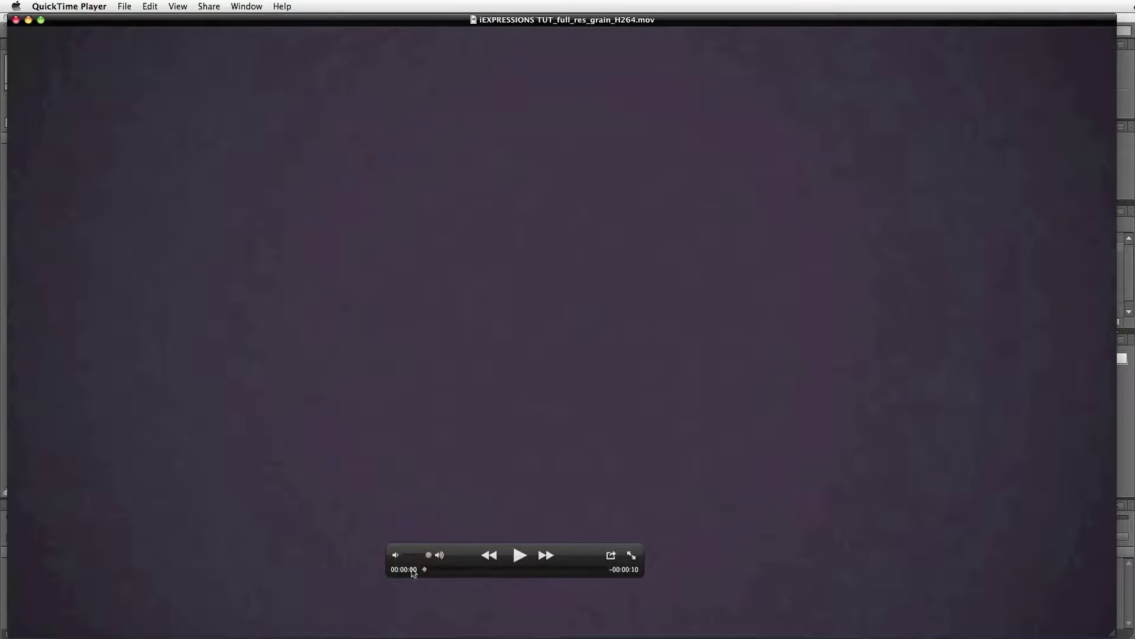
Scrub through the iEXPRESSIONS TUT_full_res_grain_H264.mov movie to preview the finished extruded title animation.
{"action": "left_click_drag", "start_coordinate": [425, 570], "coordinate": [544, 571]}
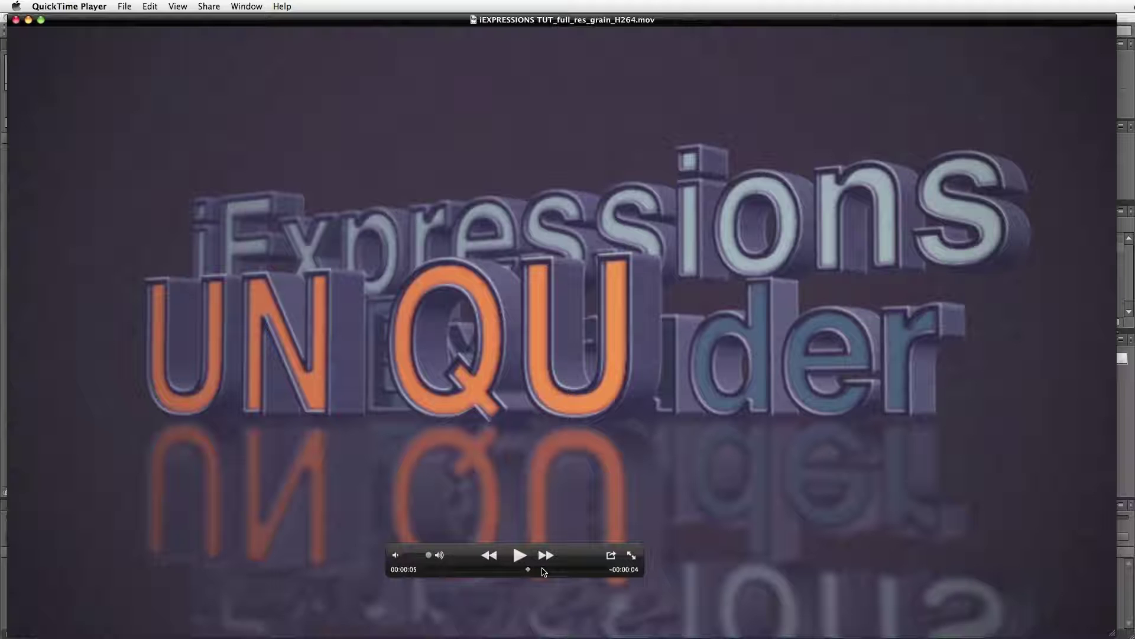
{"action": "left_click", "coordinate": [461, 570]}
{"action": "left_click_drag", "start_coordinate": [466, 571], "coordinate": [551, 567]}
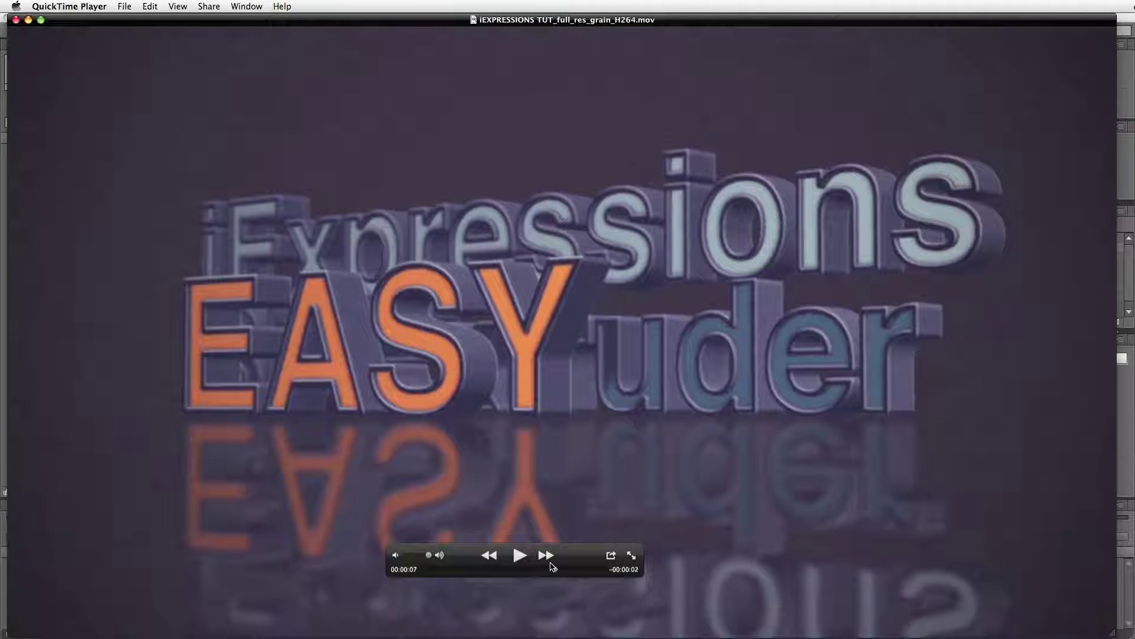
Shrink the movie window, move it aside and switch to After Effects with its empty project.
{"action": "left_click_drag", "start_coordinate": [1111, 632], "coordinate": [732, 419]}
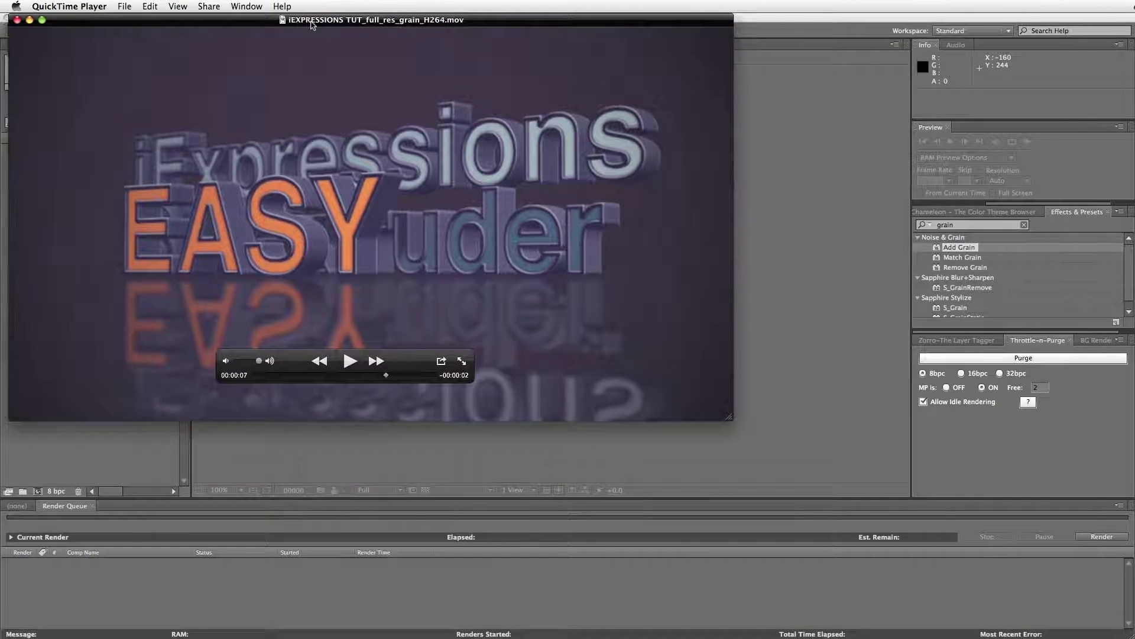
{"action": "left_click_drag", "start_coordinate": [312, 23], "coordinate": [606, 65]}
{"action": "left_click", "coordinate": [108, 261]}
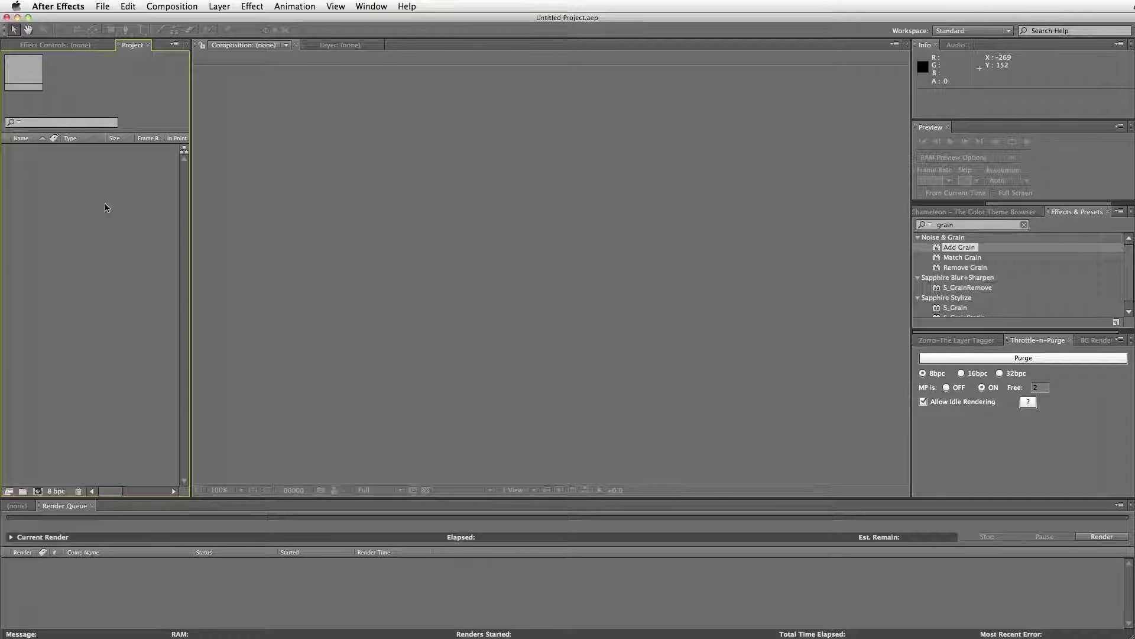
Create a new 1280 x 720 composition named Comp 1 with a frame rate of 24 fps.
{"action": "key", "text": "super+n"}
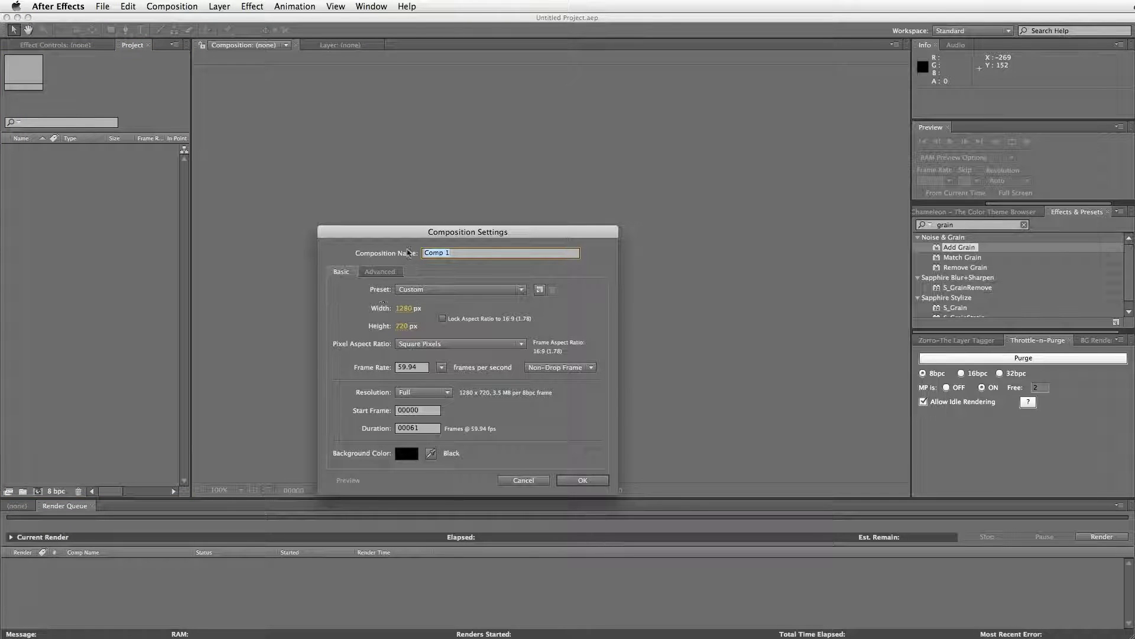
{"action": "left_click", "coordinate": [414, 371]}
{"action": "type", "text": "24"}
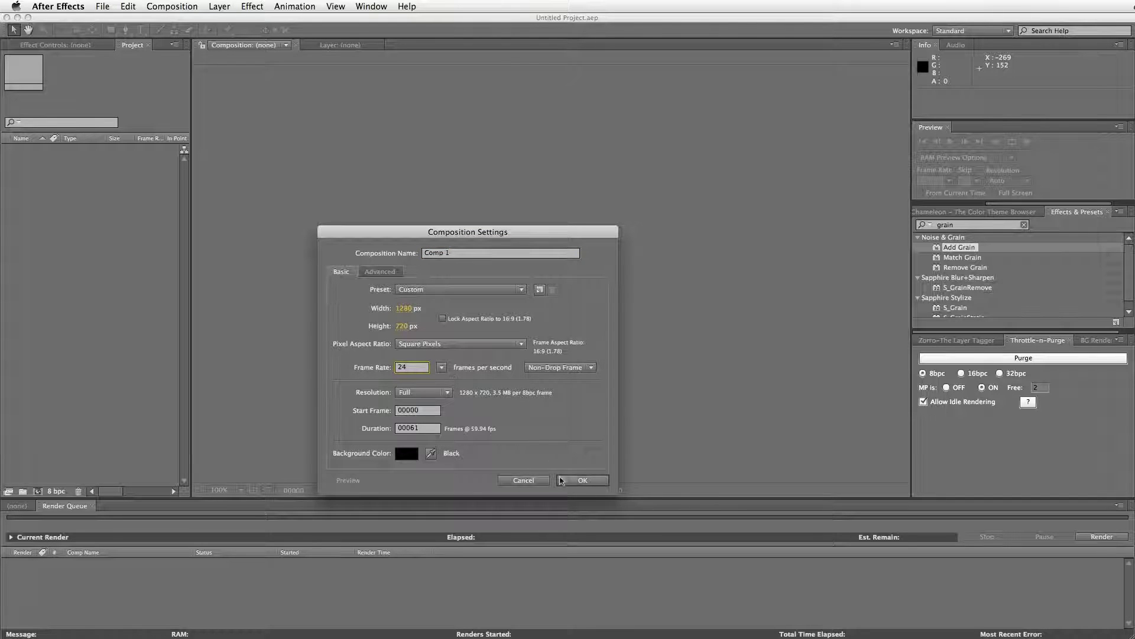
{"action": "left_click", "coordinate": [583, 482]}
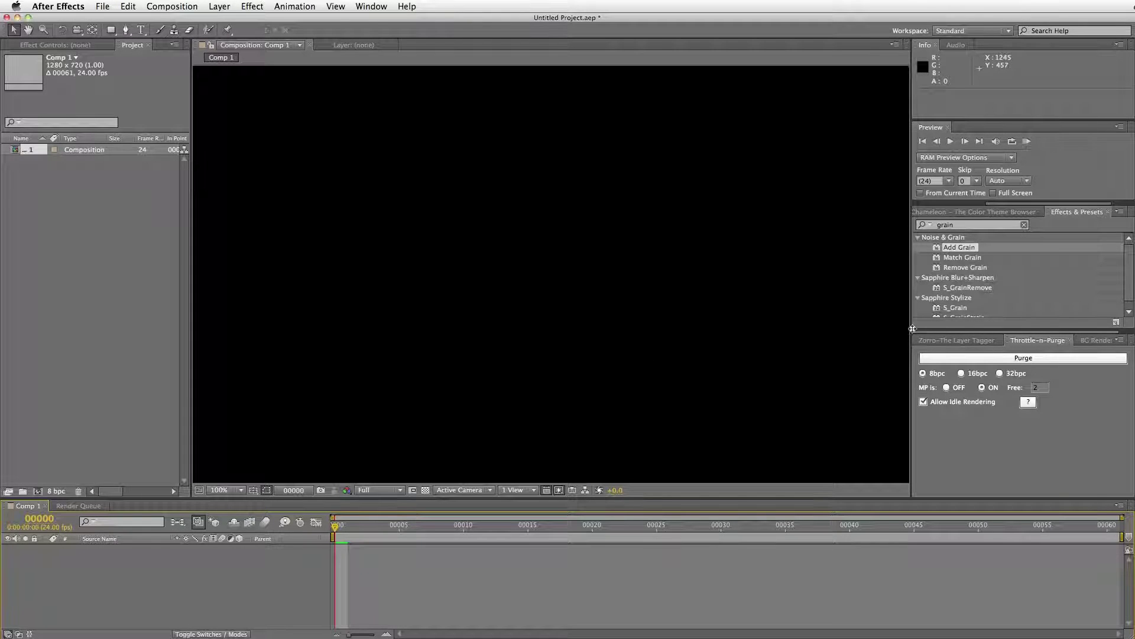
Widen the composition viewer slightly and set its magnification to 50% with Half preview resolution.
{"action": "left_click_drag", "start_coordinate": [910, 328], "coordinate": [919, 328]}
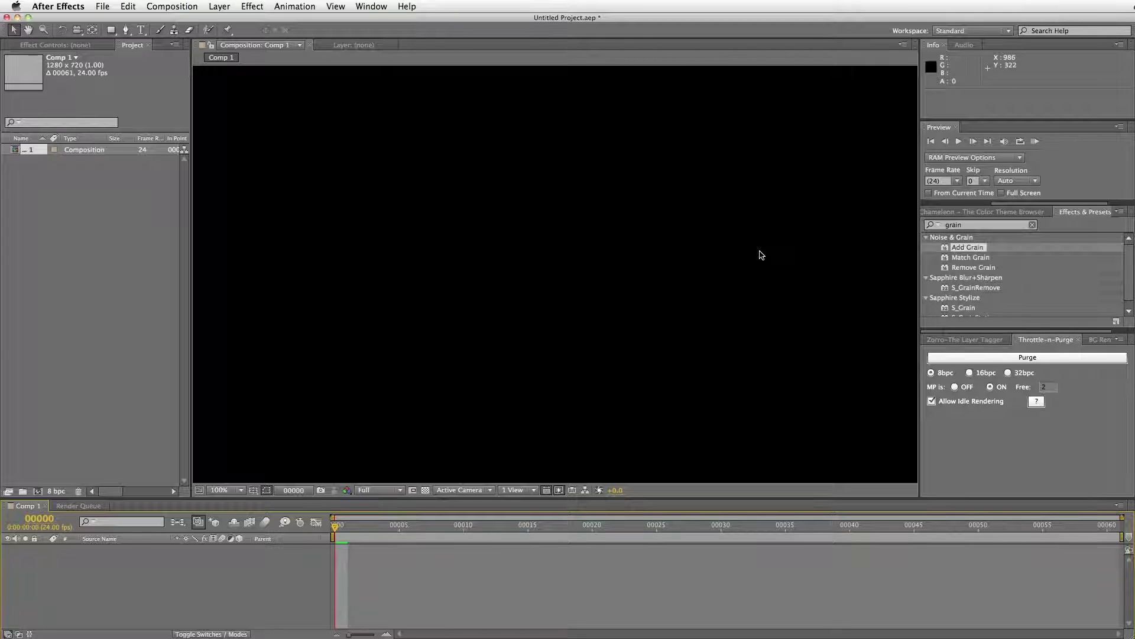
{"action": "key", "text": "comma"}
{"action": "key", "text": "comma"}
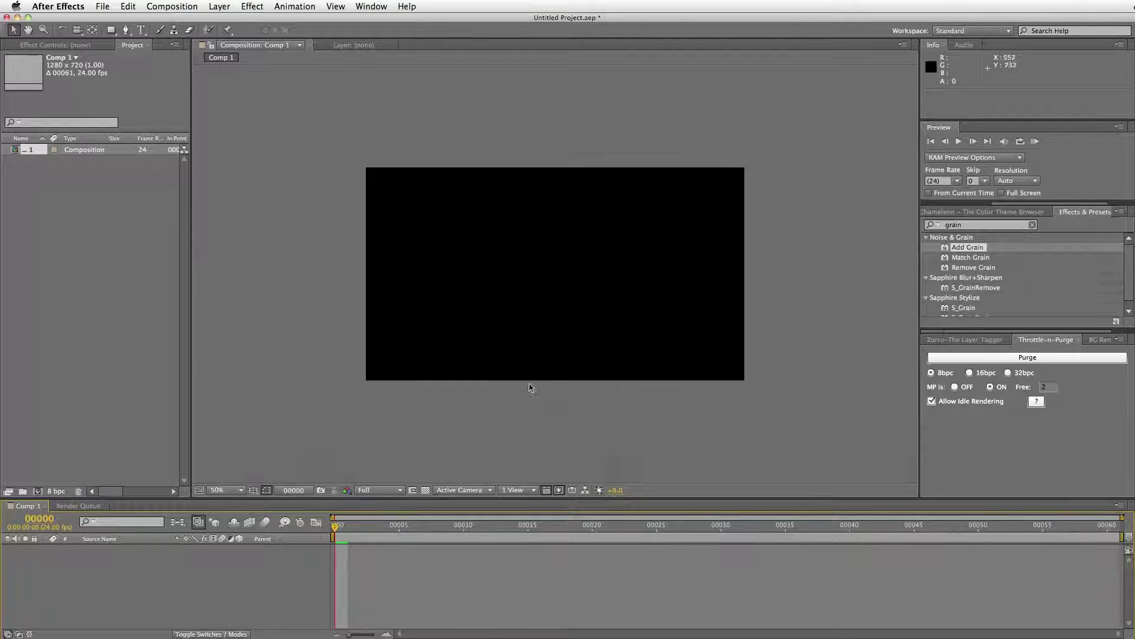
{"action": "left_click", "coordinate": [386, 489]}
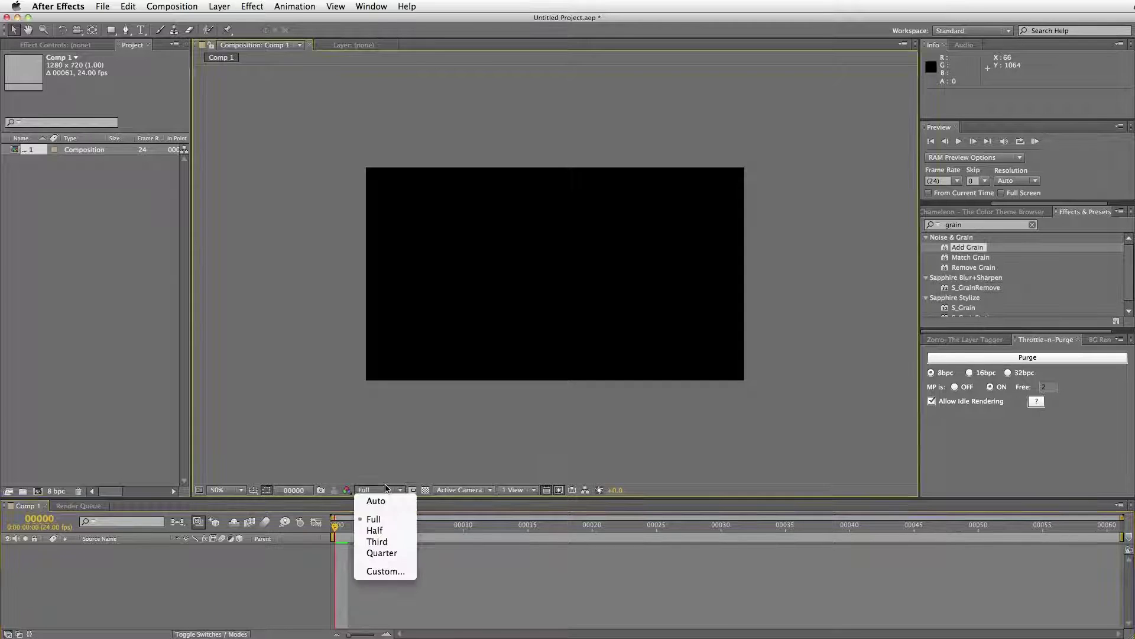
{"action": "left_click", "coordinate": [446, 513]}
{"action": "left_click", "coordinate": [375, 488]}
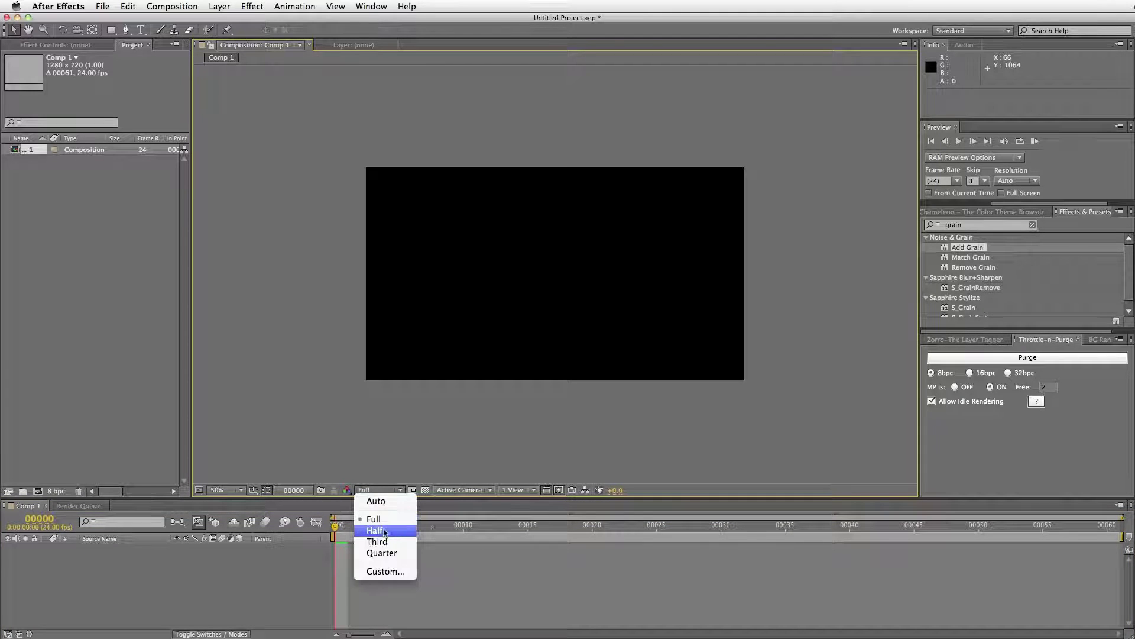
{"action": "left_click", "coordinate": [387, 532]}
Add a text layer reading "3D Extruder" in the upper part of the composition.
{"action": "left_click", "coordinate": [141, 30]}
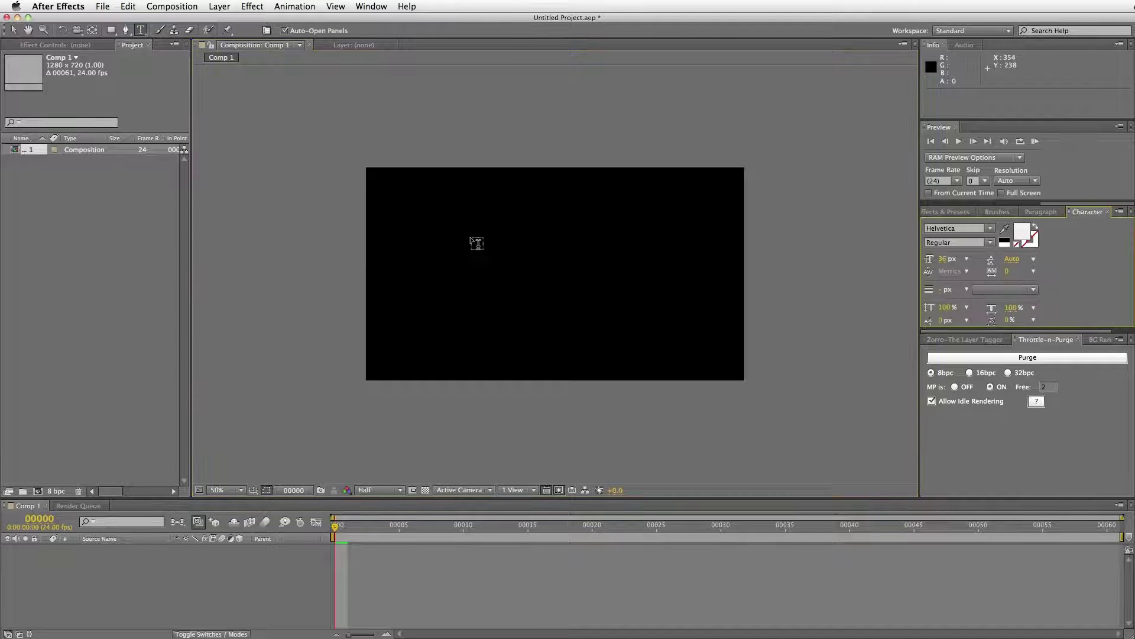
{"action": "left_click", "coordinate": [440, 247]}
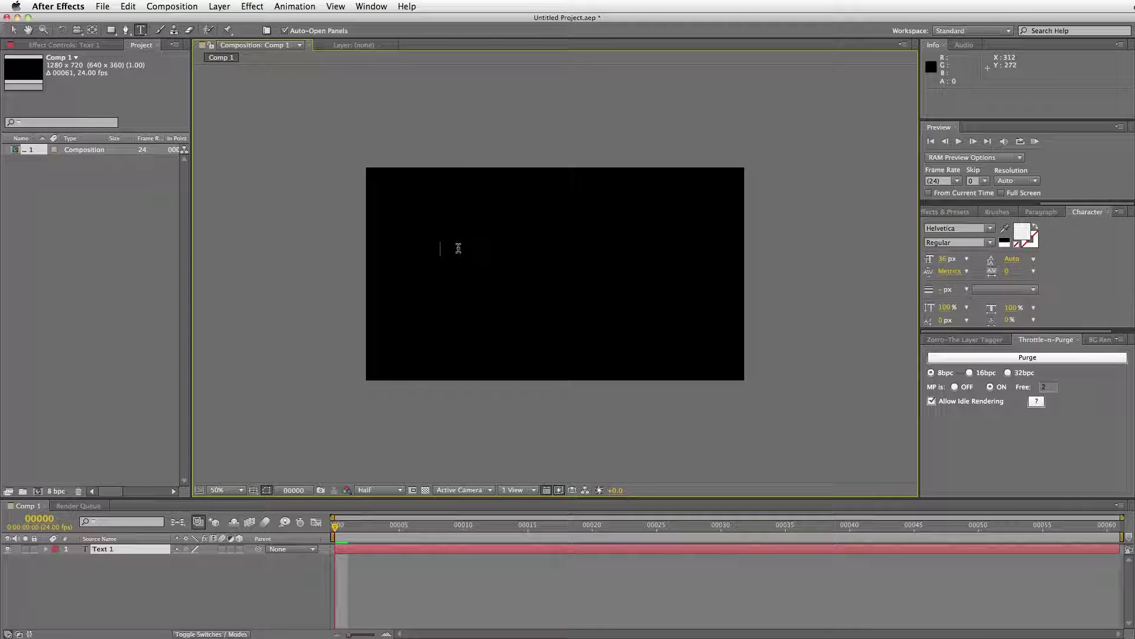
{"action": "type", "text": "3D Extruder"}
{"action": "left_click", "coordinate": [13, 30]}
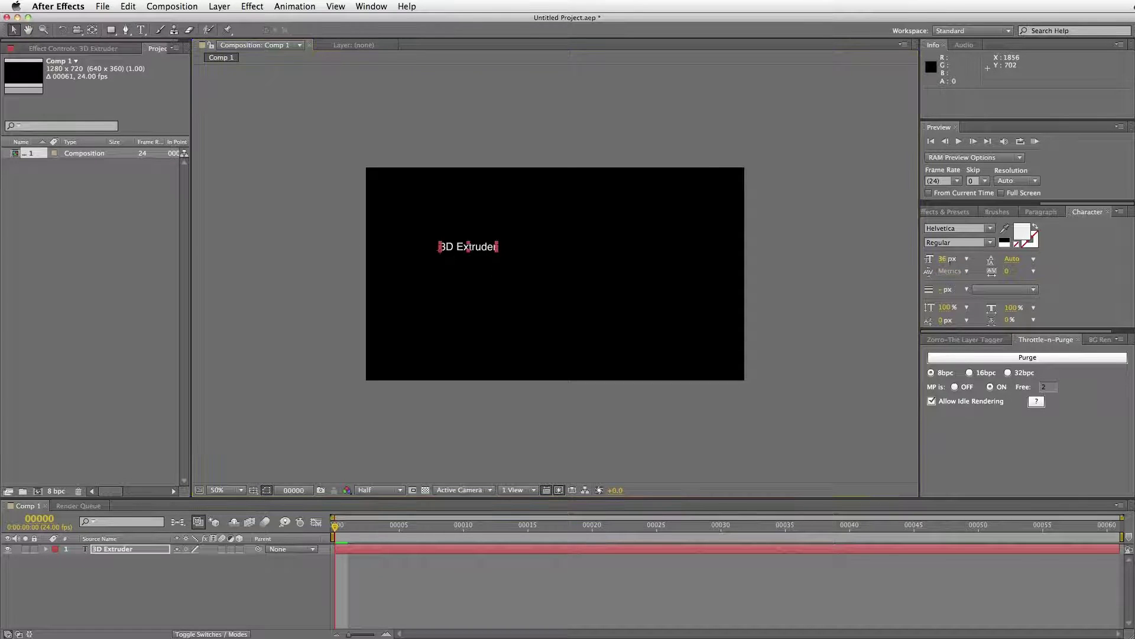
Format the "3D Extruder" text as Helvetica Neue Bold at a size of 150 px.
{"action": "left_click", "coordinate": [949, 259]}
{"action": "type", "text": "150"}
{"action": "key", "text": "Return"}
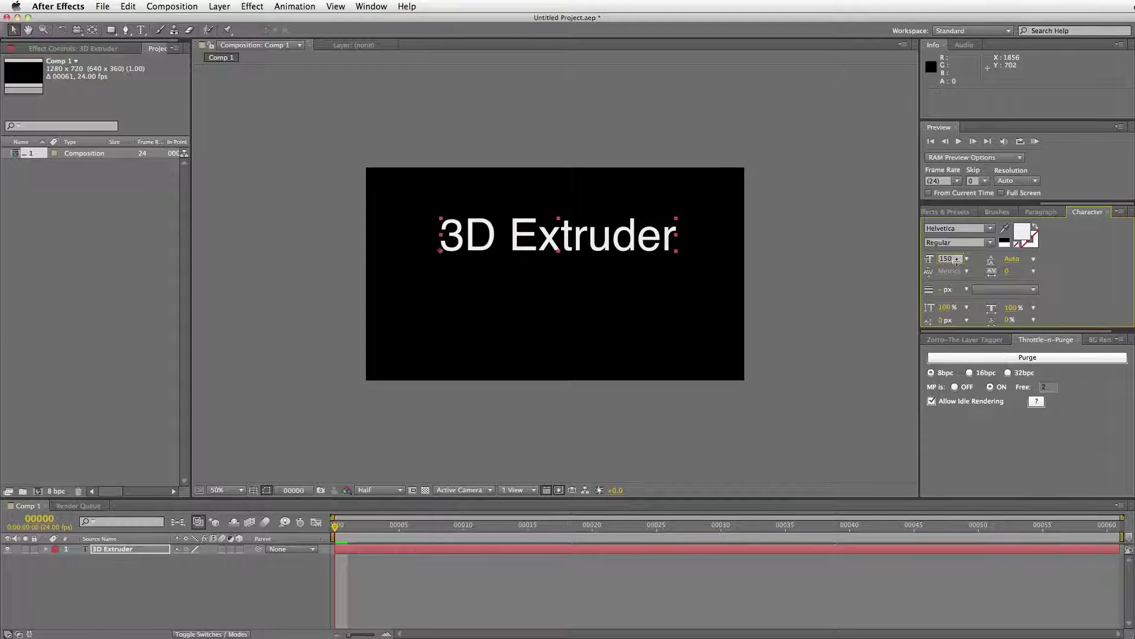
{"action": "left_click", "coordinate": [990, 229]}
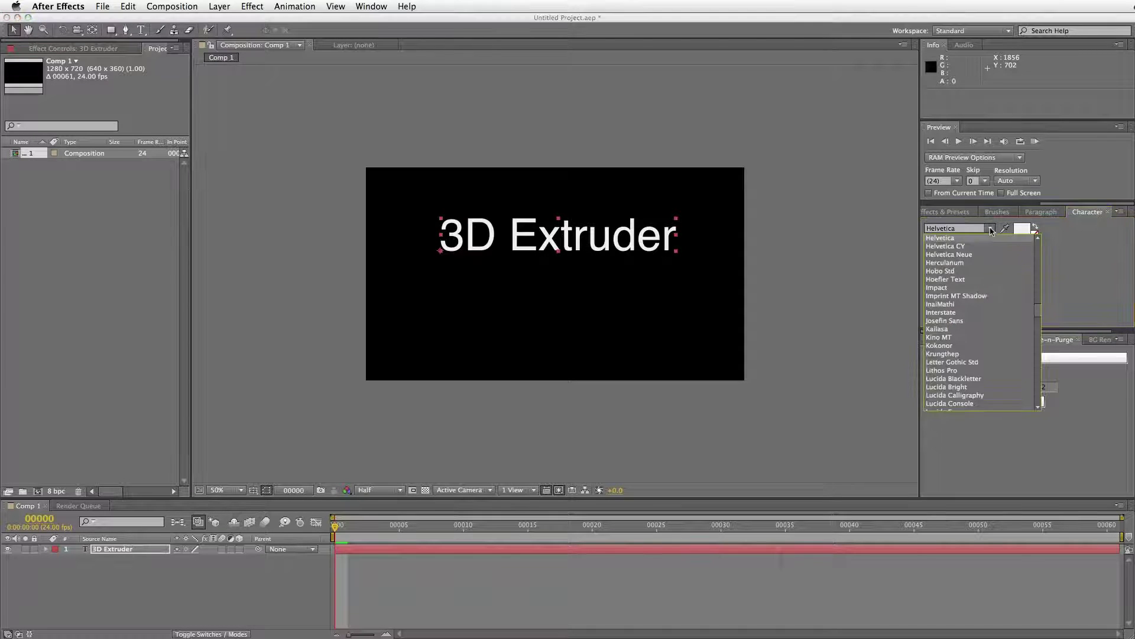
{"action": "left_click", "coordinate": [975, 240]}
{"action": "left_click", "coordinate": [991, 243]}
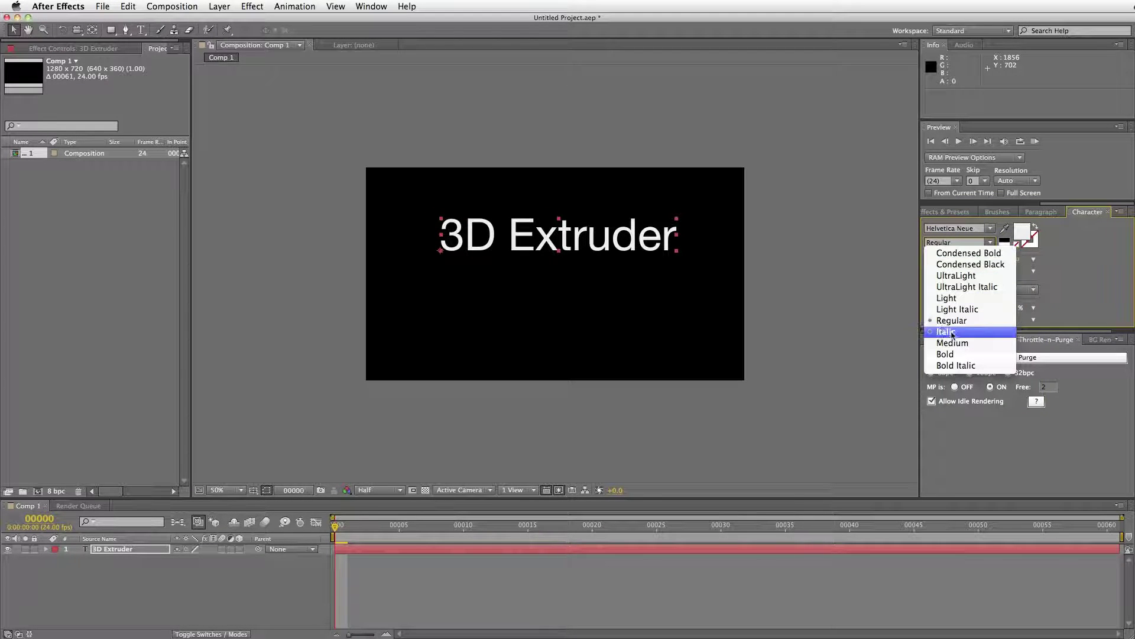
{"action": "left_click", "coordinate": [997, 354]}
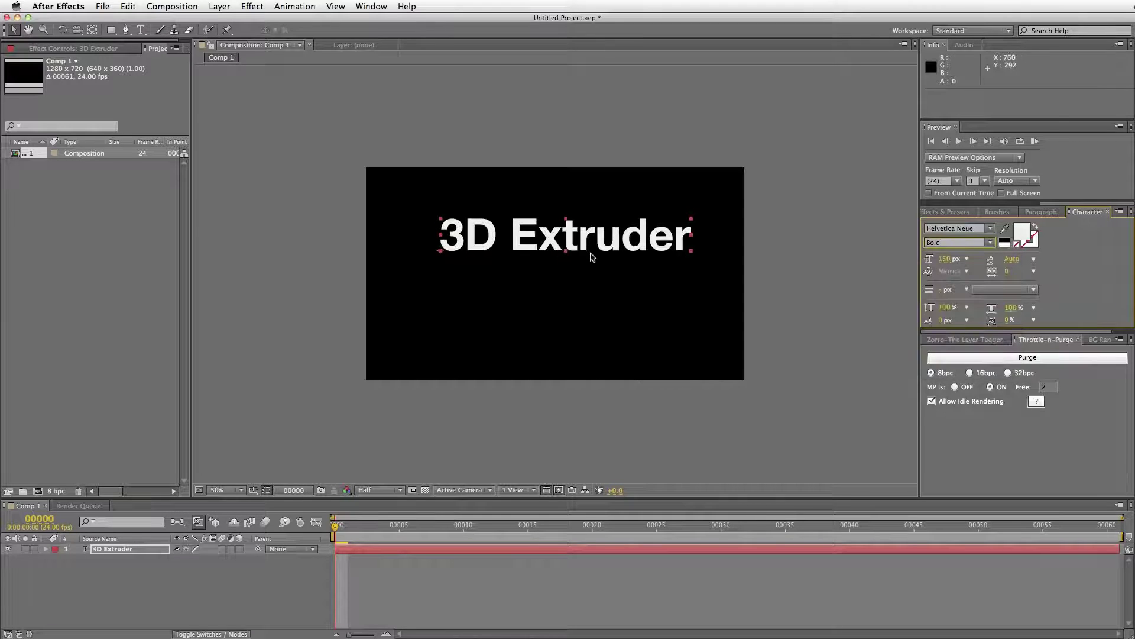
Position the "3D Extruder" text near the composition's center, at about 184, 390, and narrow the composition viewer.
{"action": "left_click_drag", "start_coordinate": [591, 244], "coordinate": [583, 287]}
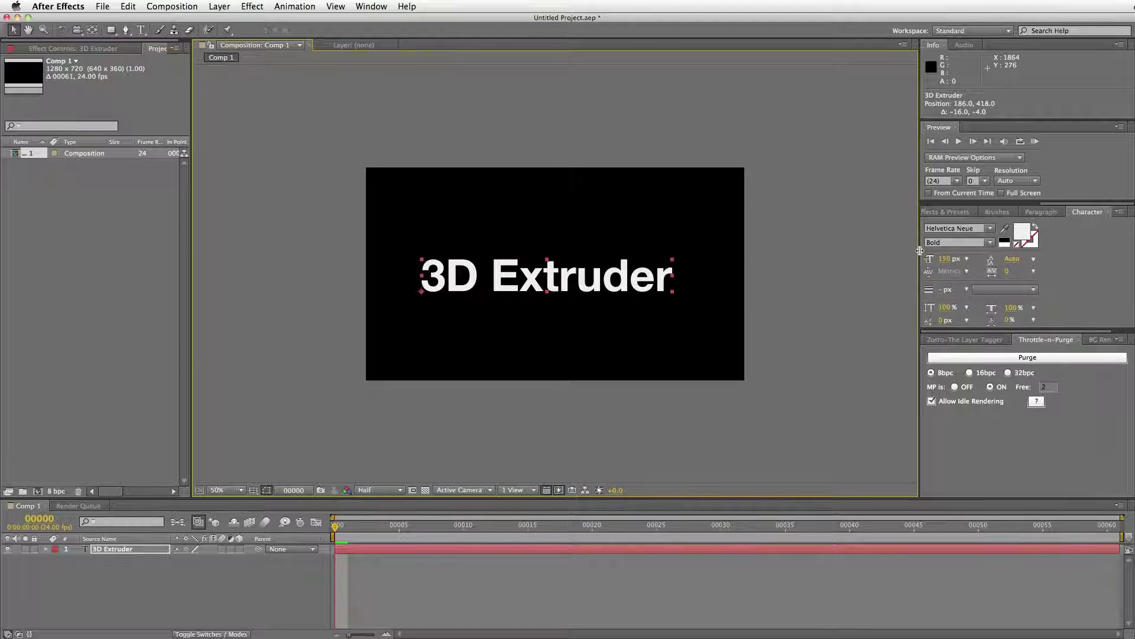
{"action": "left_click_drag", "start_coordinate": [921, 248], "coordinate": [819, 248]}
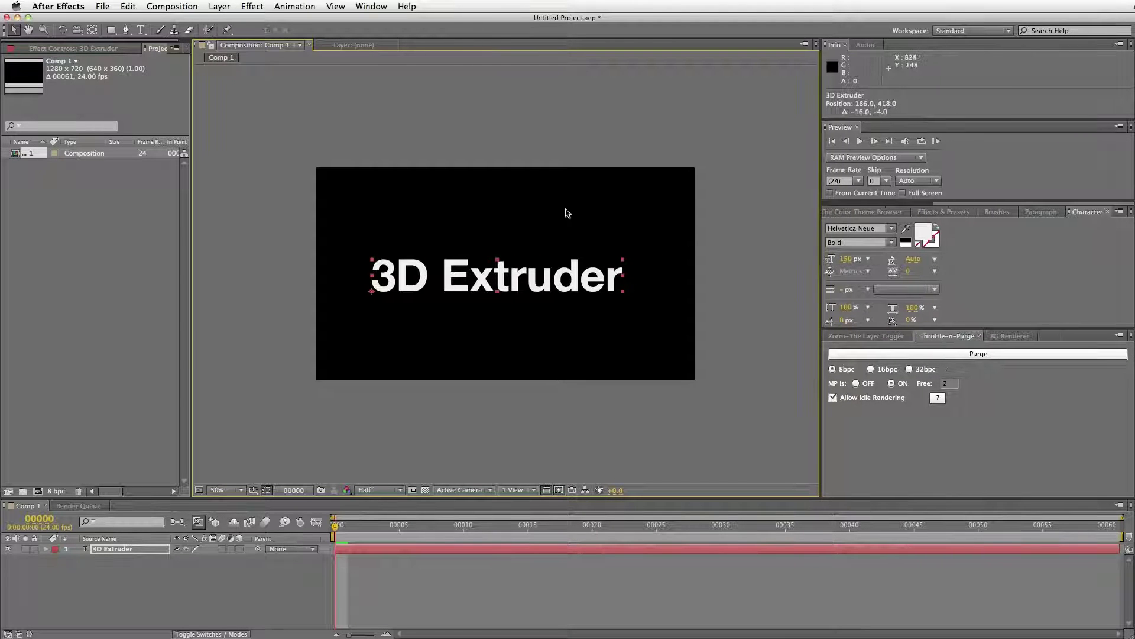
{"action": "left_click_drag", "start_coordinate": [560, 302], "coordinate": [558, 294]}
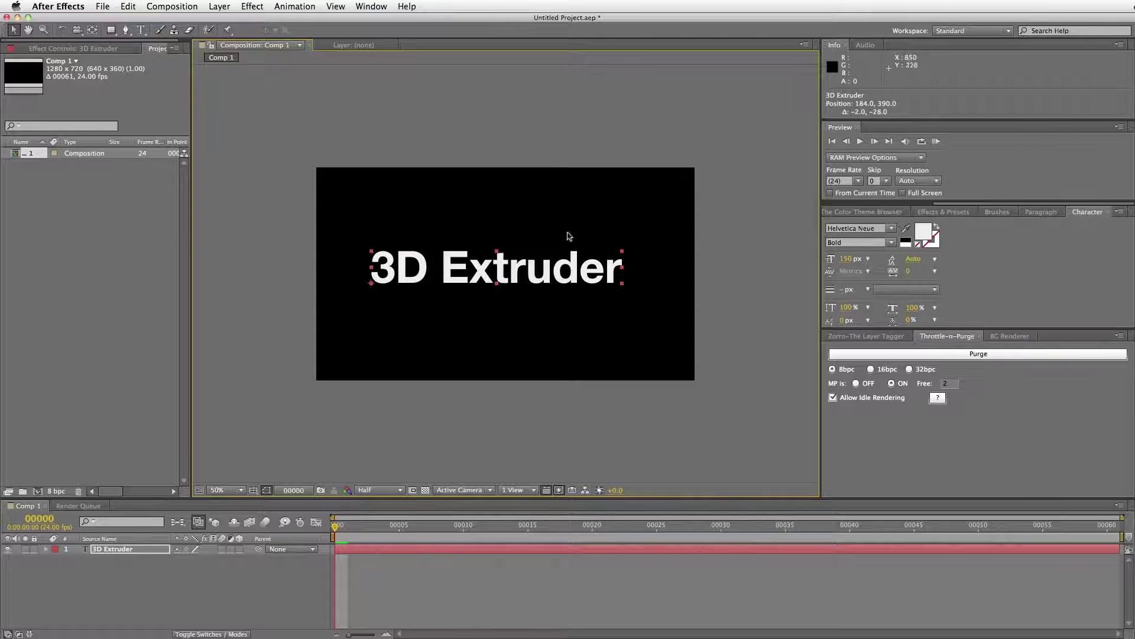
Switch to Chrome and load the Kuler home page at kuler.adobe.com.
{"action": "key", "text": "super+Tab"}
{"action": "left_click", "coordinate": [950, 444]}
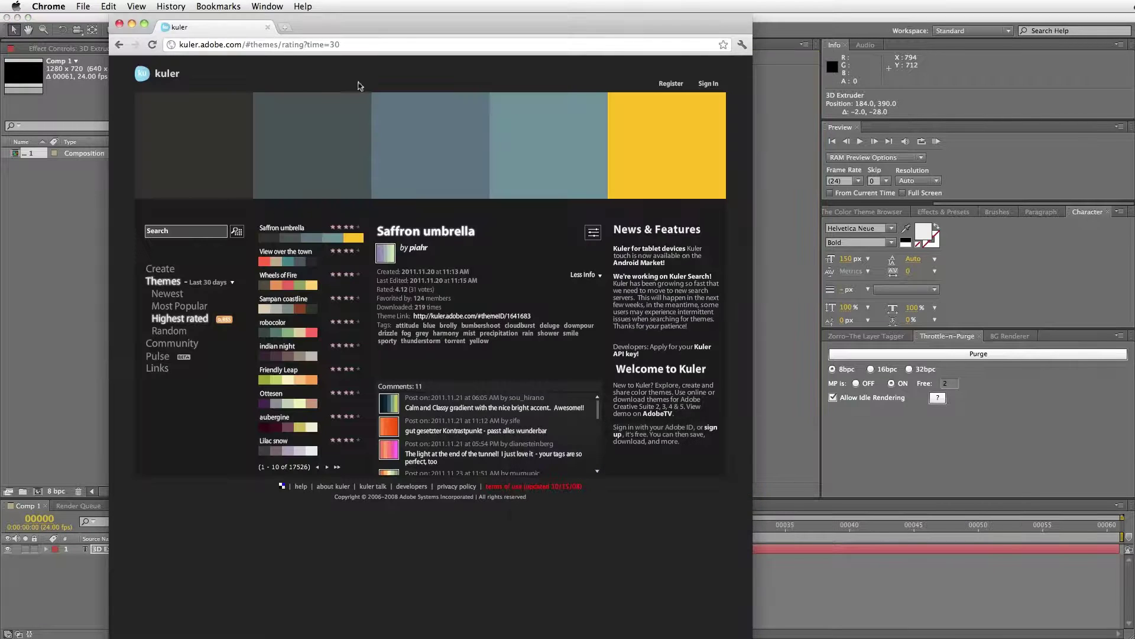
{"action": "left_click_drag", "start_coordinate": [247, 44], "coordinate": [389, 50]}
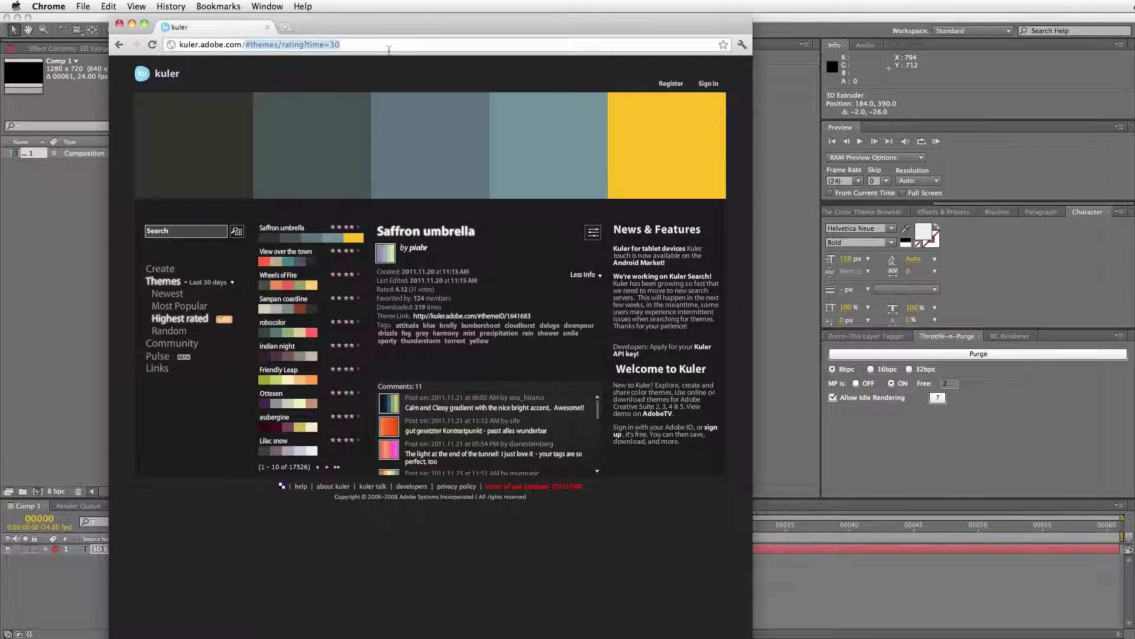
{"action": "key", "text": "BackSpace"}
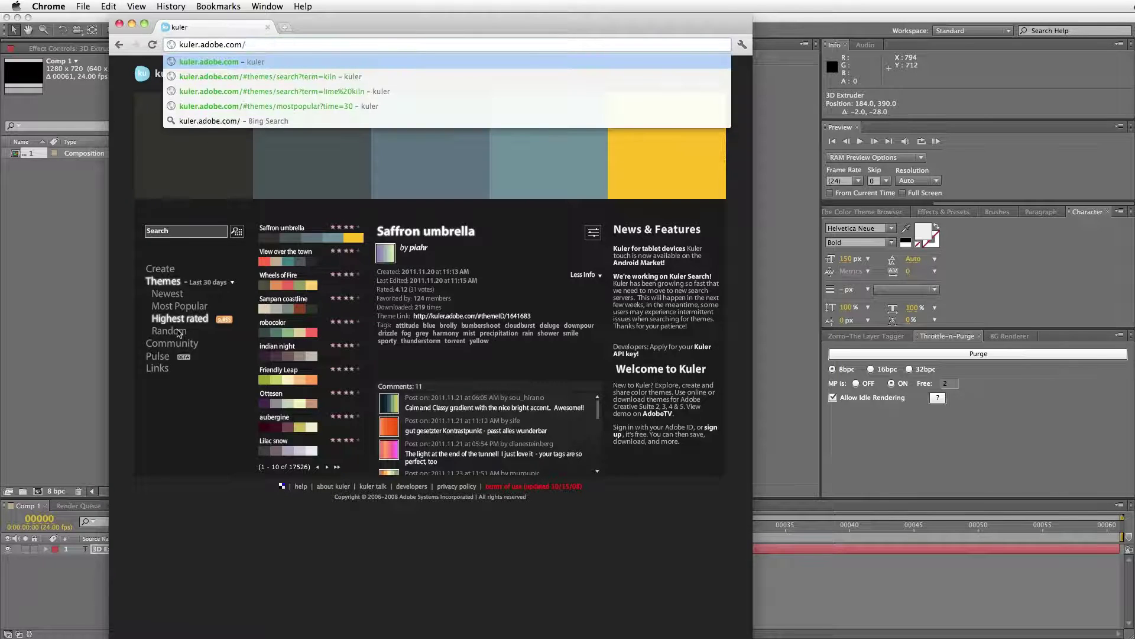
{"action": "key", "text": "Return"}
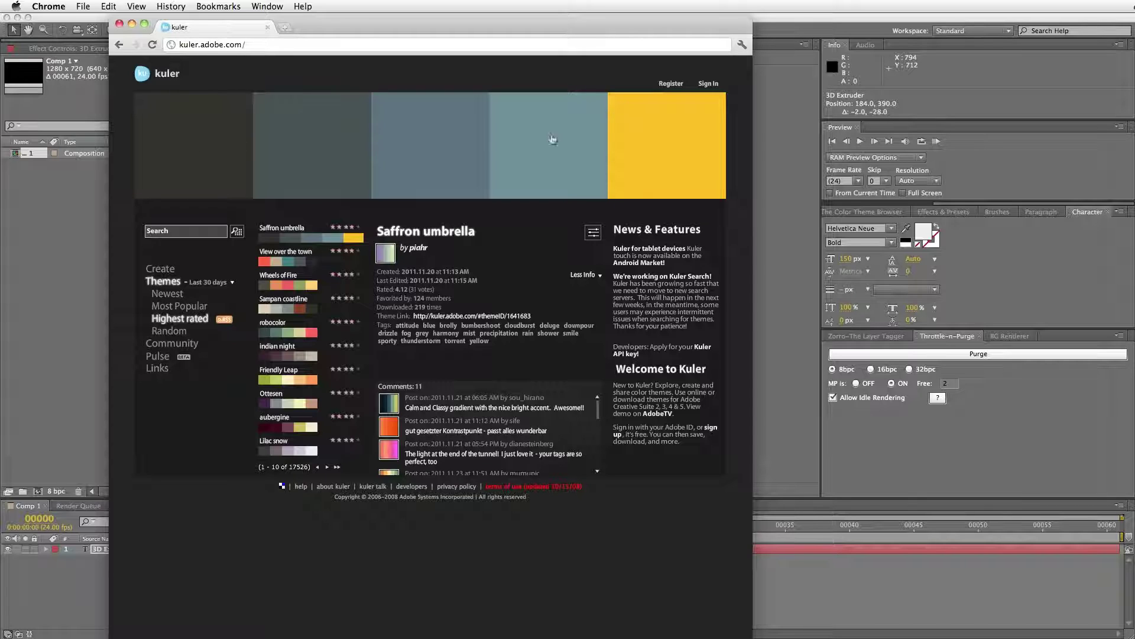
Sign in to Kuler and download the Saffron umbrella theme as Saffron umbrella.ase into the iExpressions Tut folder.
{"action": "left_click", "coordinate": [709, 84]}
{"action": "left_click", "coordinate": [713, 92]}
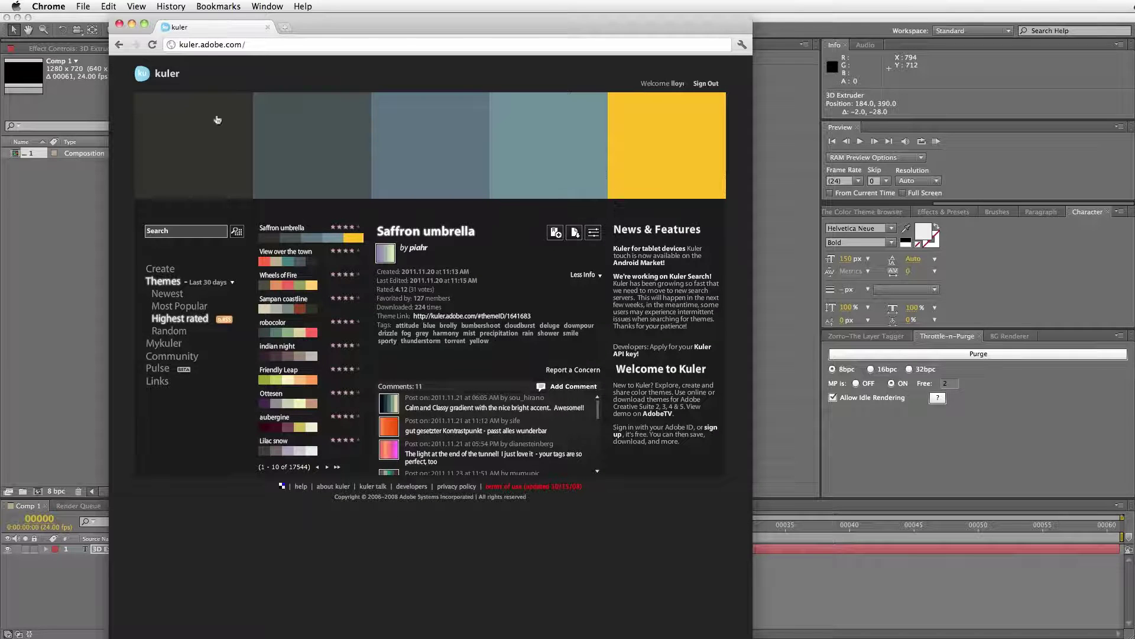
{"action": "left_click", "coordinate": [575, 233]}
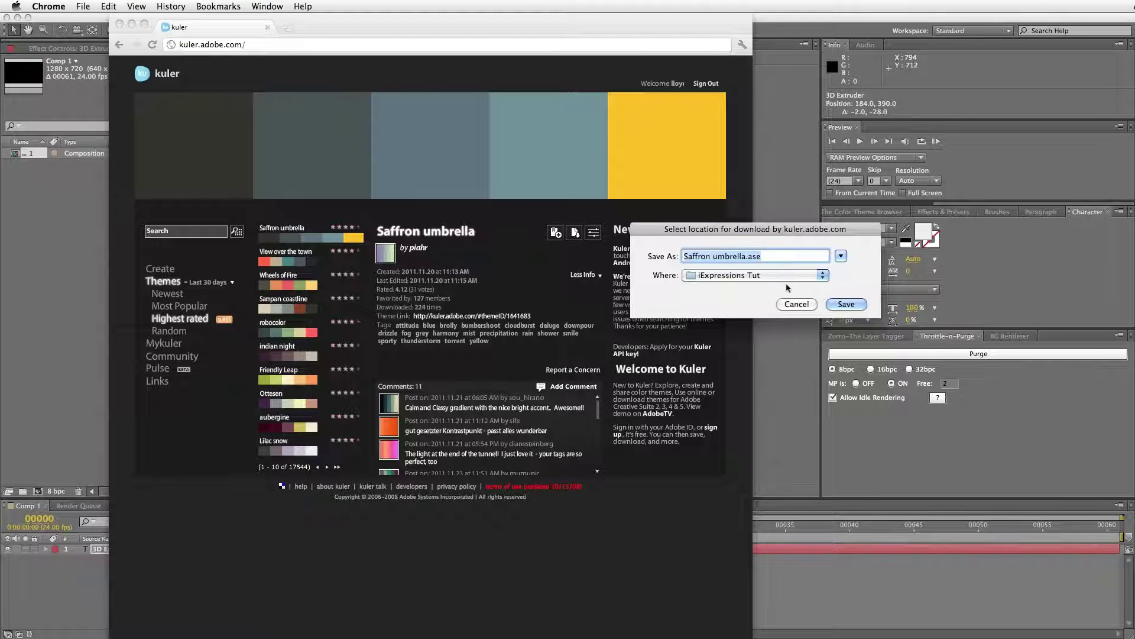
{"action": "left_click", "coordinate": [846, 305]}
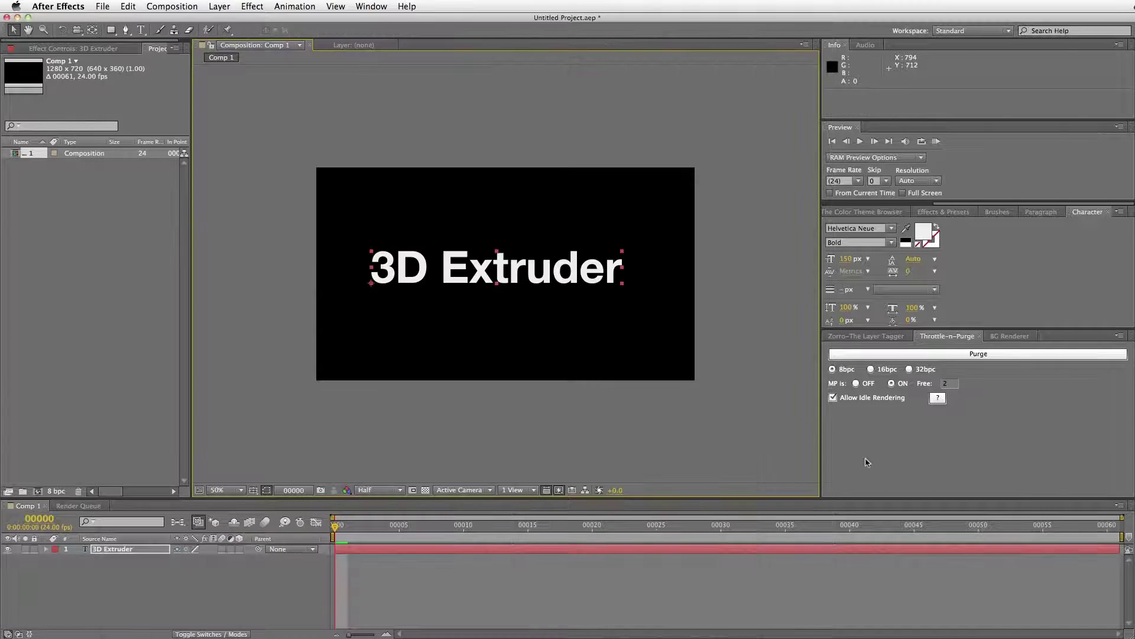
Back in After Effects, undock the Chameleon color theme browser as a floating window and enlarge it to show all its options.
{"action": "left_click", "coordinate": [844, 468]}
{"action": "scroll", "coordinate": [949, 226], "scroll_direction": "up", "scroll_amount": 5}
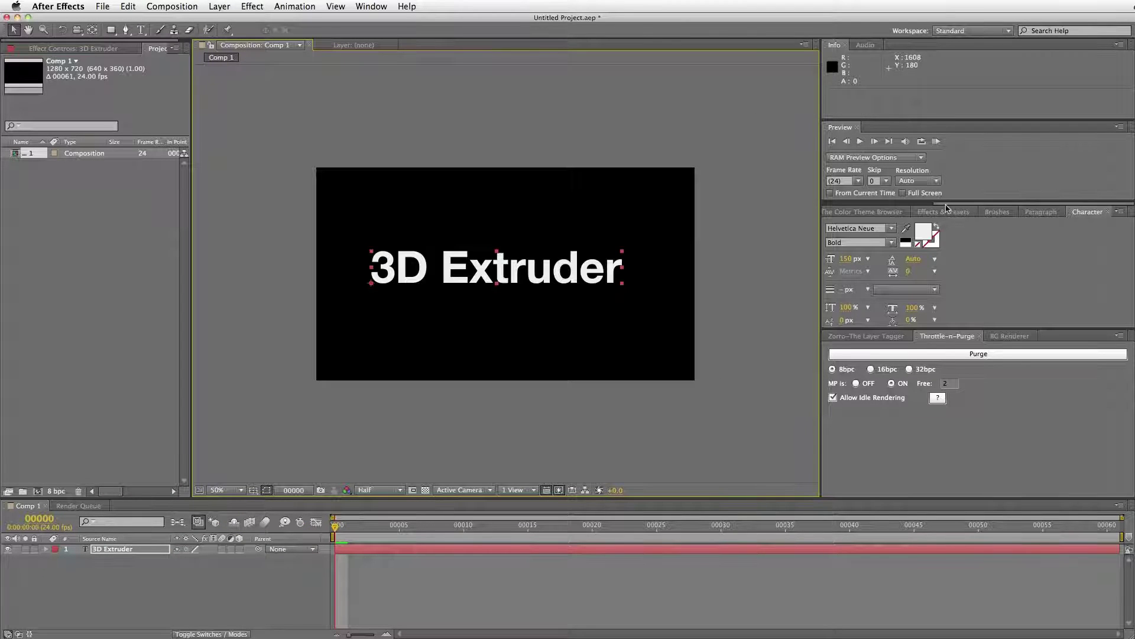
{"action": "left_click", "coordinate": [961, 211]}
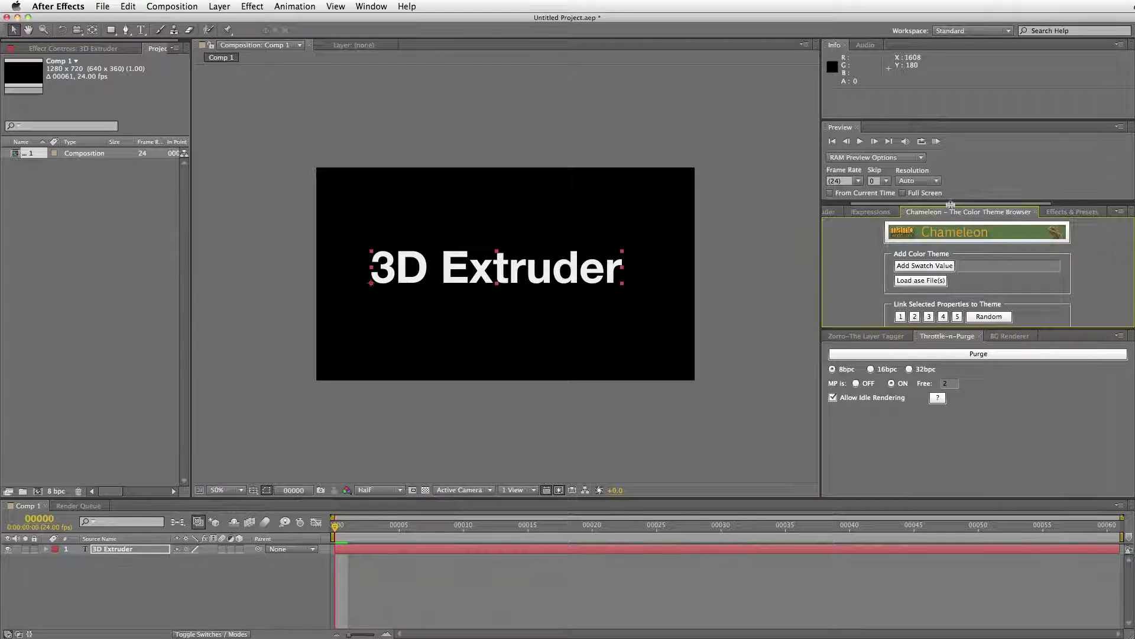
{"action": "left_click_drag", "start_coordinate": [955, 204], "coordinate": [970, 142]}
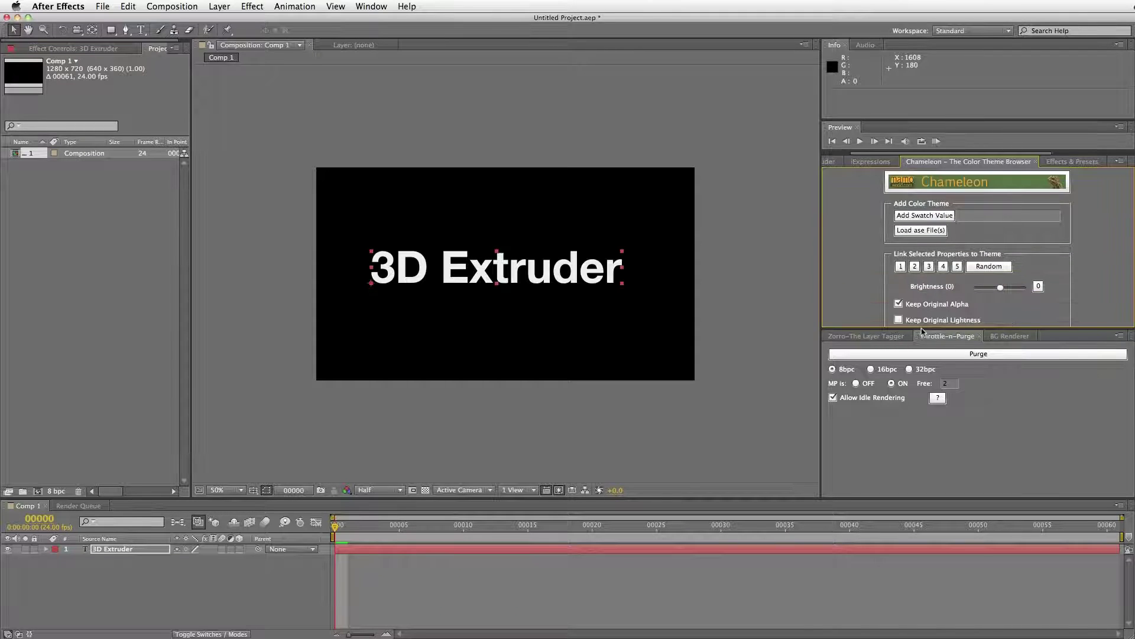
{"action": "left_click", "coordinate": [1120, 162]}
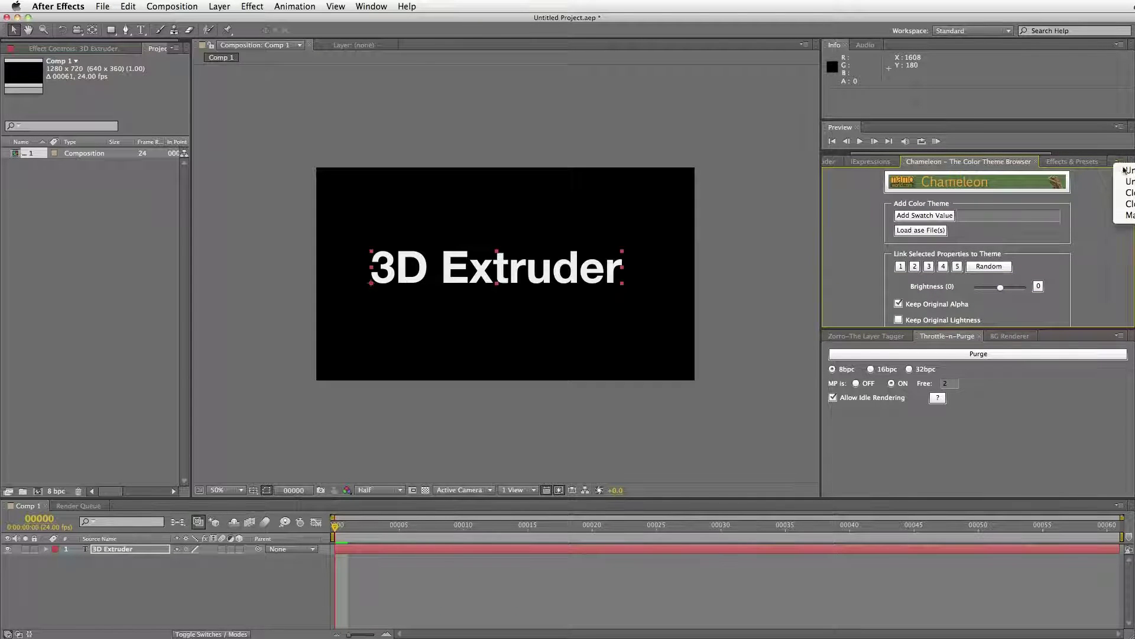
{"action": "left_click", "coordinate": [1124, 170]}
{"action": "left_click_drag", "start_coordinate": [963, 159], "coordinate": [742, 71]}
{"action": "left_click_drag", "start_coordinate": [913, 243], "coordinate": [818, 460]}
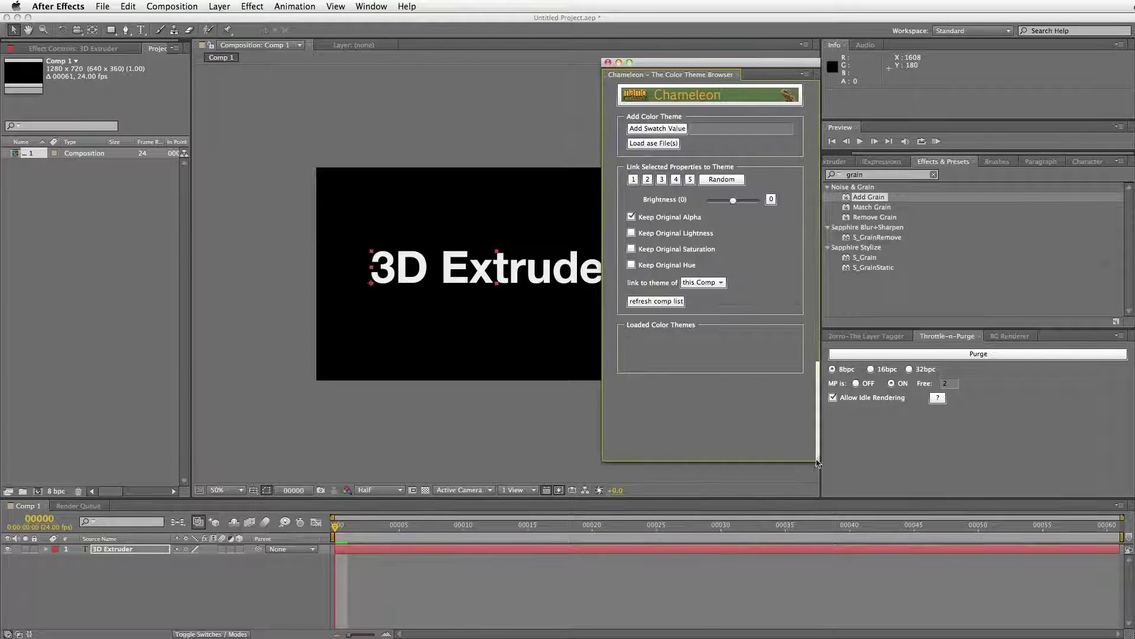
Load the Saffron umbrella.ase swatch file from the iExpressions Tut folder into Chameleon.
{"action": "left_click", "coordinate": [660, 148]}
{"action": "left_click", "coordinate": [677, 148]}
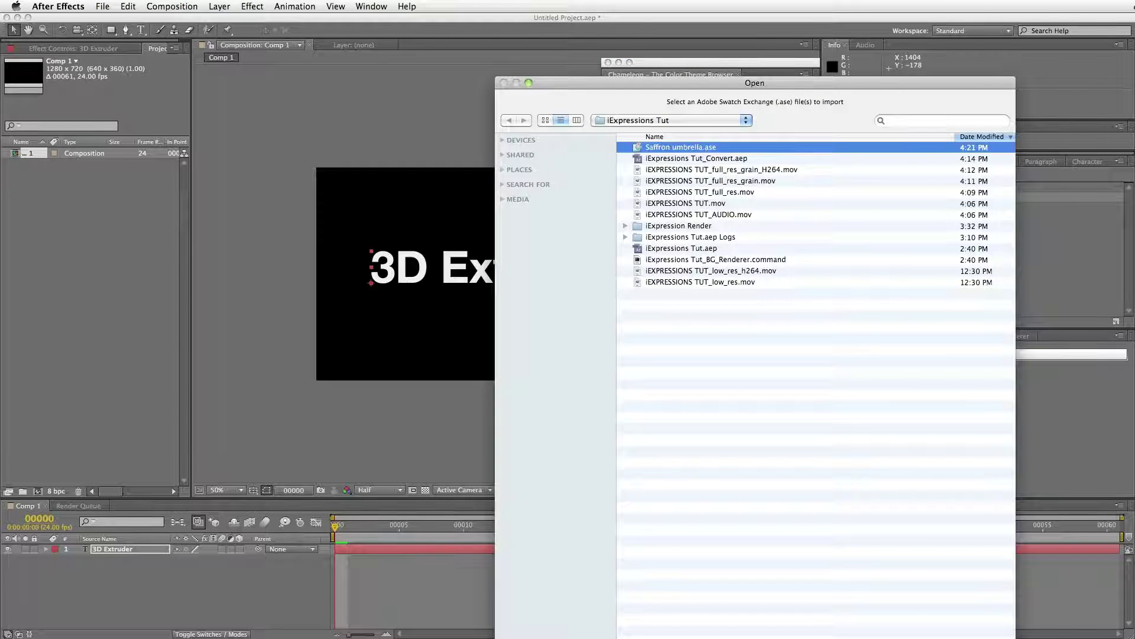
{"action": "double_click", "coordinate": [680, 148]}
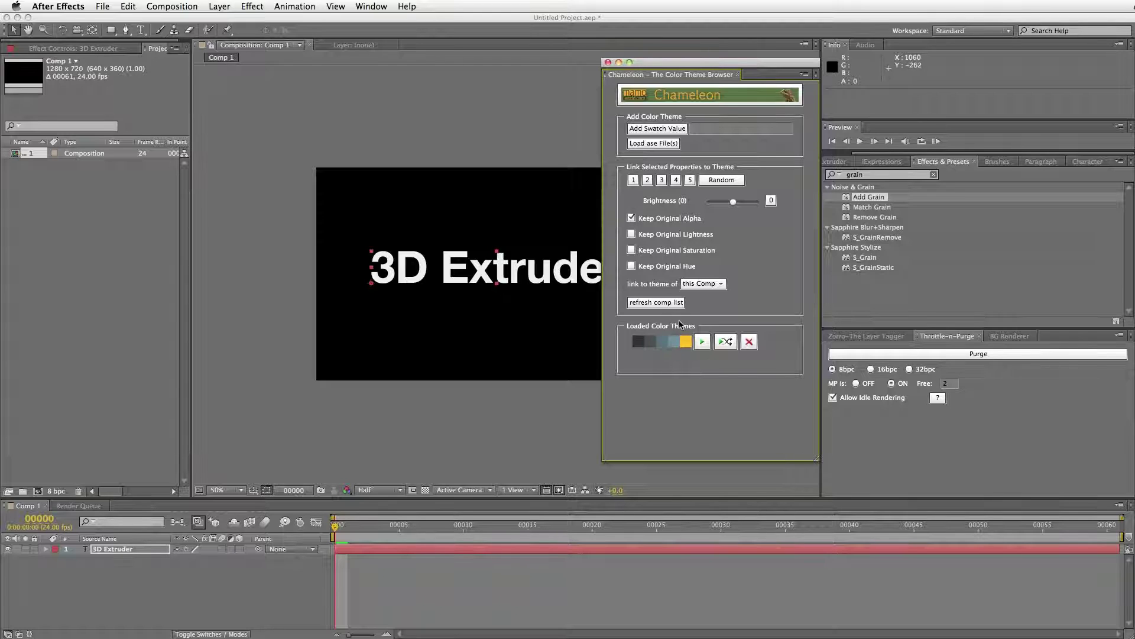
Switch to Chrome and download the View over the town theme from Kuler as an .ase file into the iExpressions Tut folder.
{"action": "key", "text": "super+Tab"}
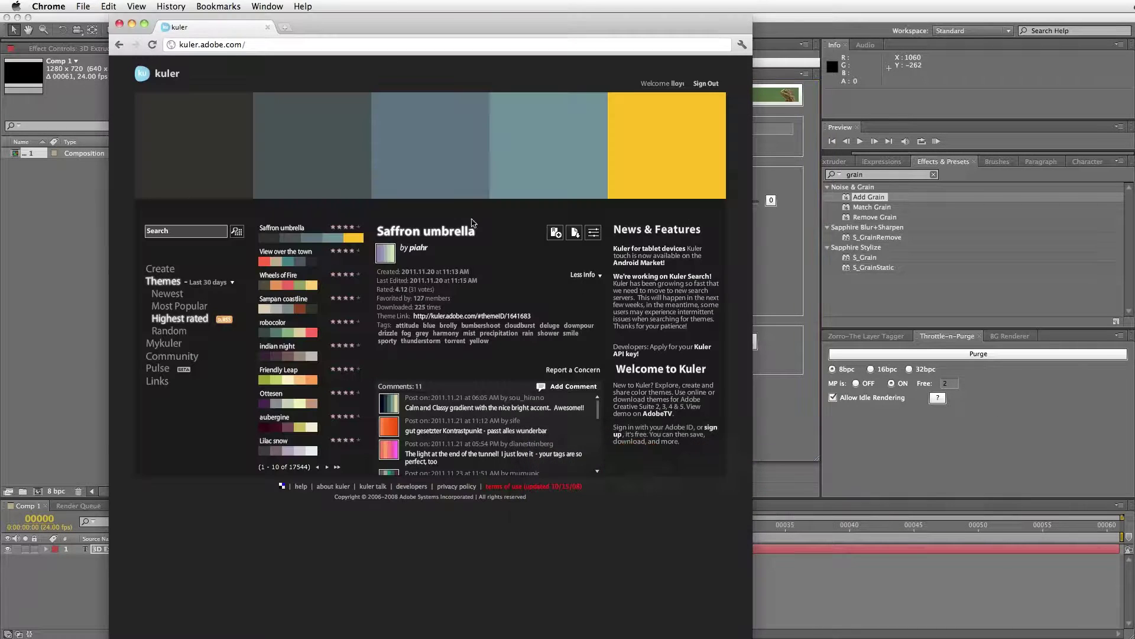
{"action": "left_click", "coordinate": [290, 264]}
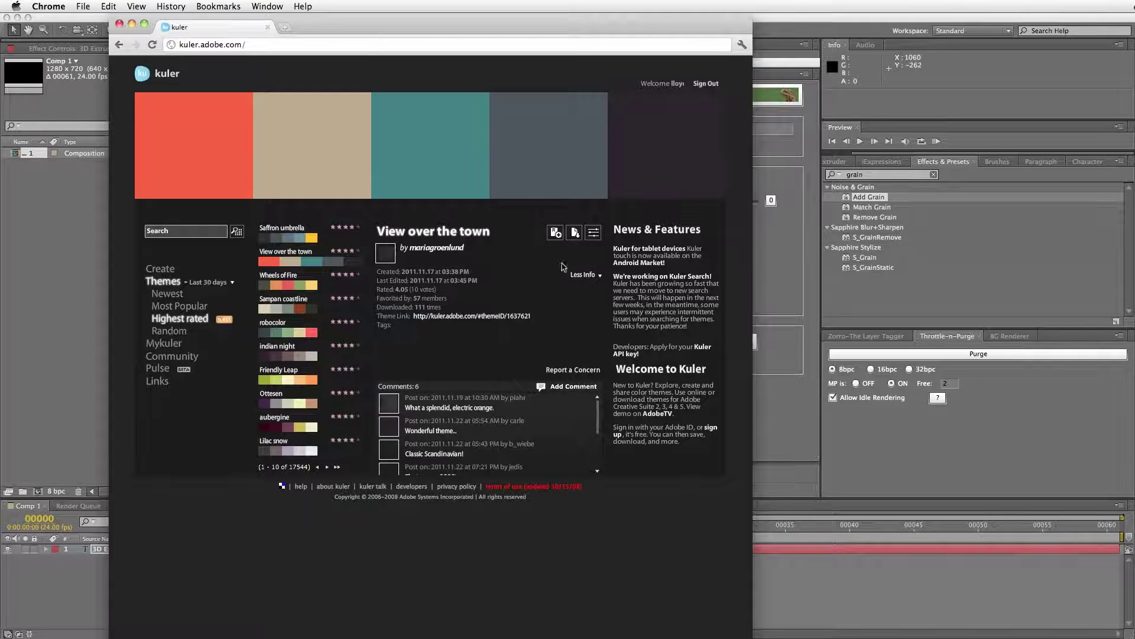
{"action": "left_click", "coordinate": [575, 234]}
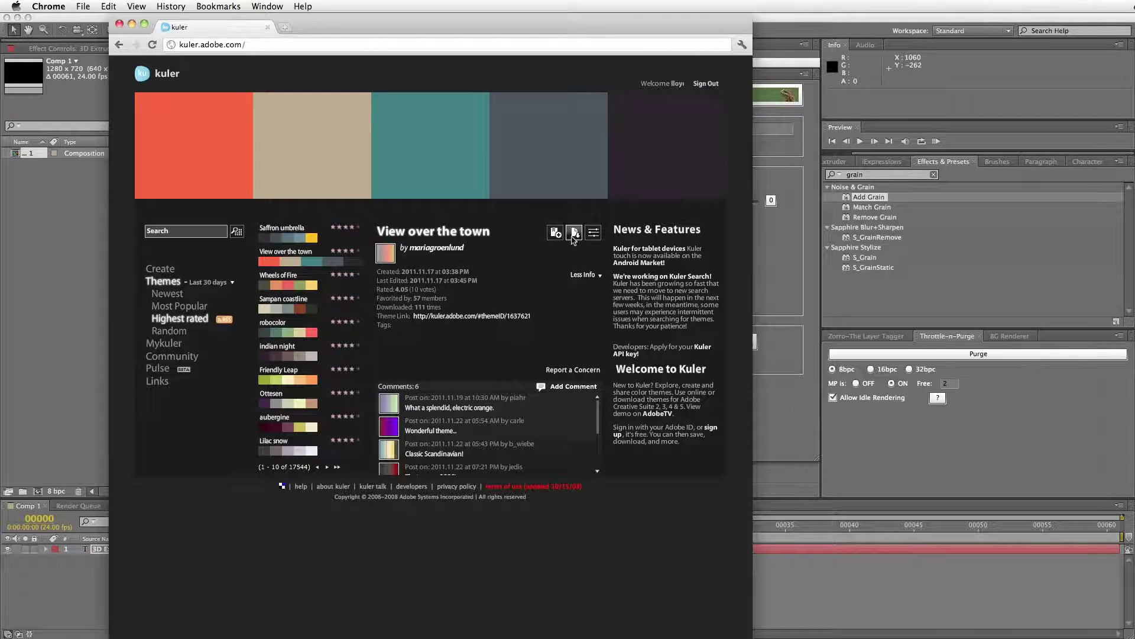
{"action": "left_click", "coordinate": [855, 304]}
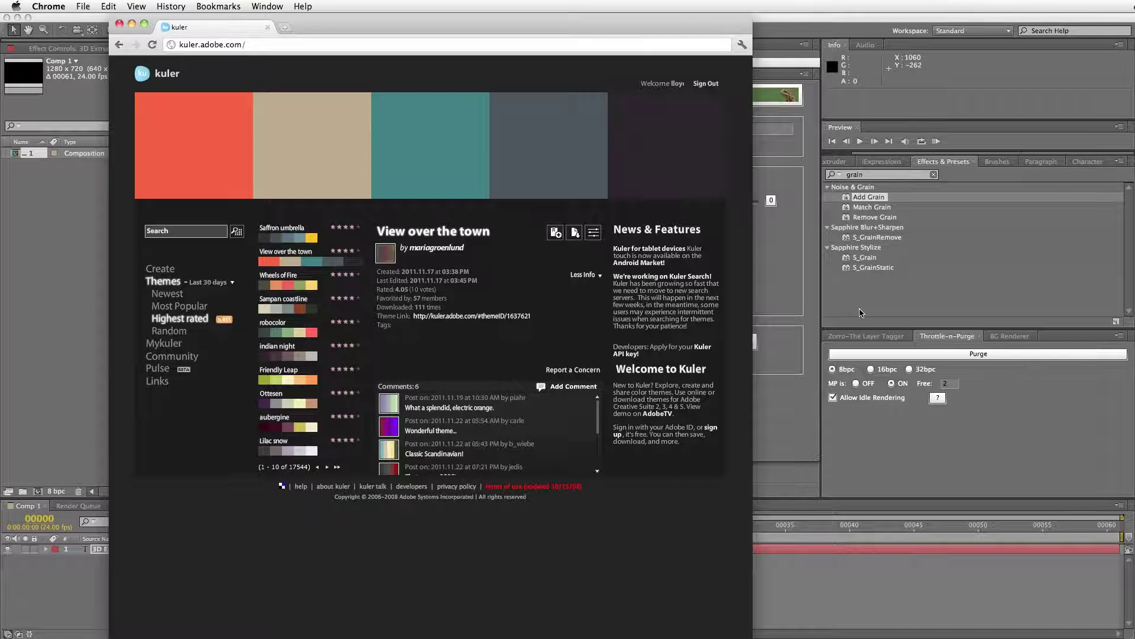
Return to After Effects and load View over the town.ase from the iExpressions Tut folder into Chameleon.
{"action": "left_click", "coordinate": [780, 251]}
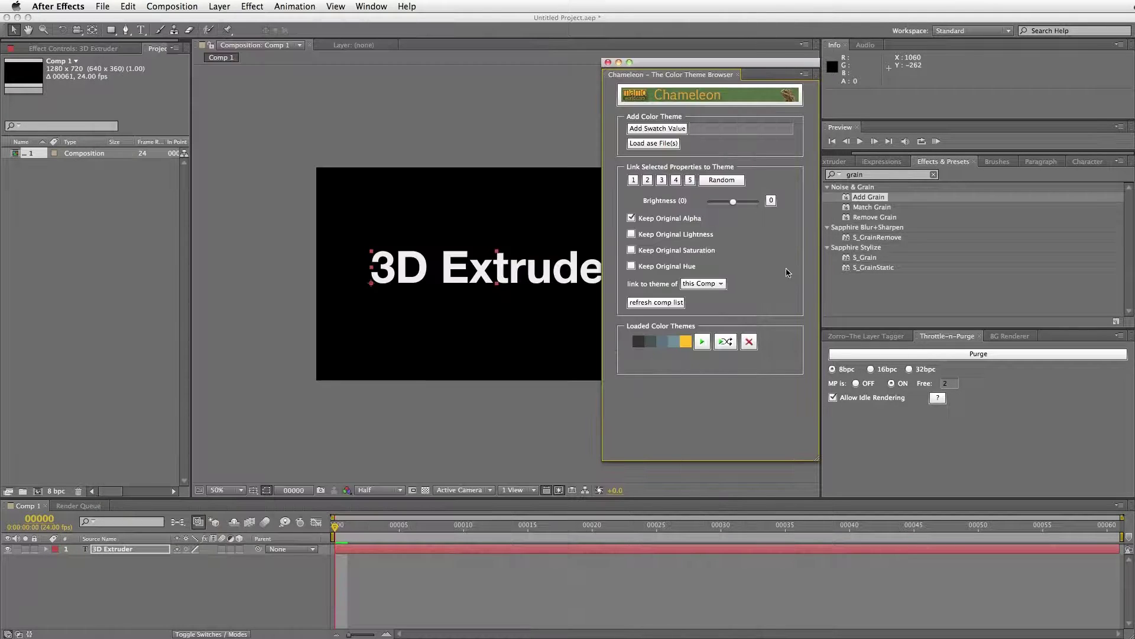
{"action": "left_click", "coordinate": [654, 144]}
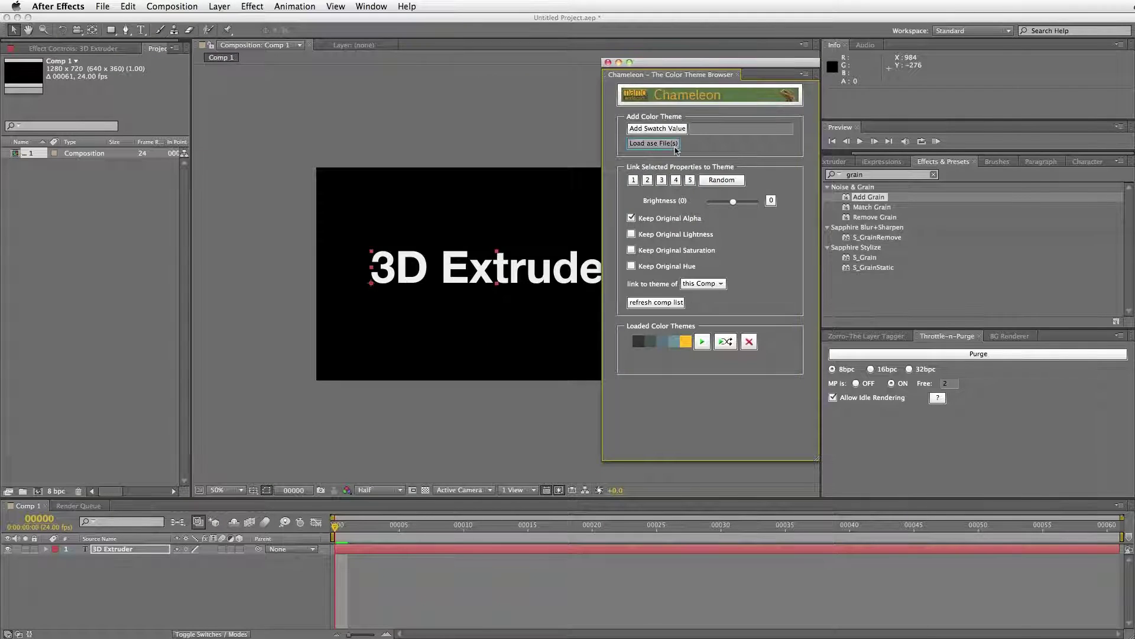
{"action": "left_click", "coordinate": [676, 149]}
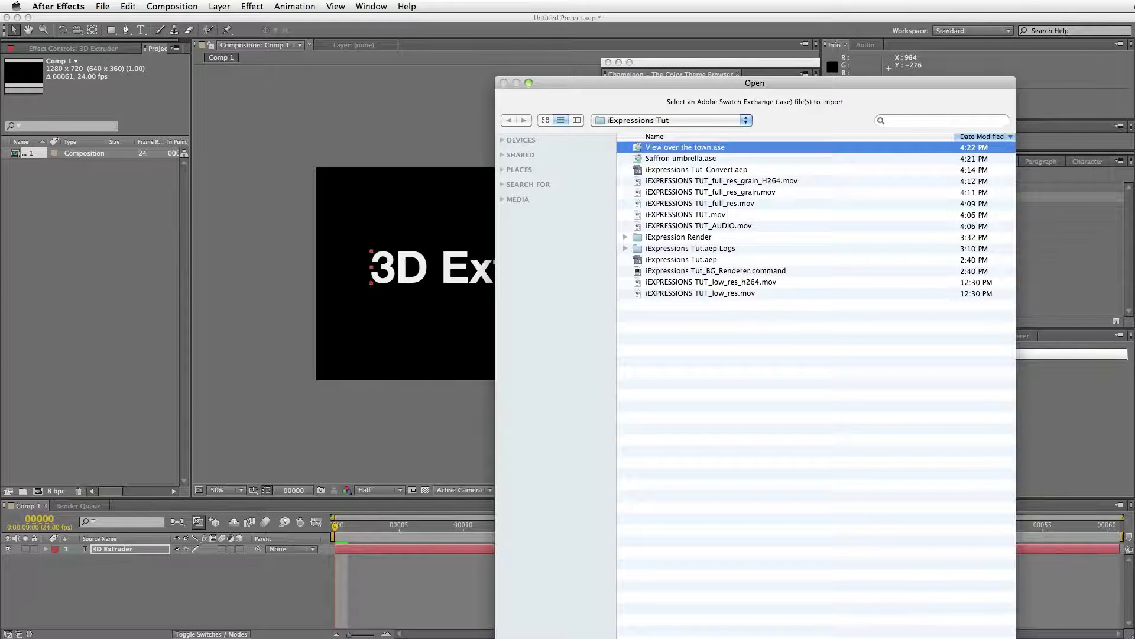
{"action": "key", "text": "Return"}
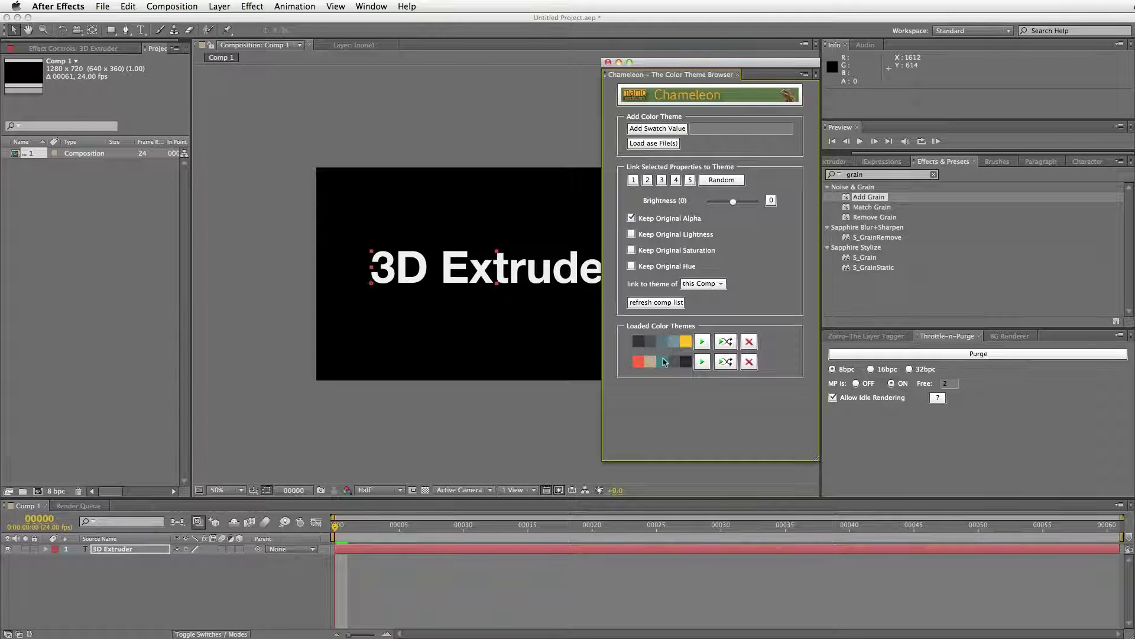
Reposition the floating Chameleon window beside the title and make it slightly smaller.
{"action": "left_click_drag", "start_coordinate": [661, 376], "coordinate": [789, 368]}
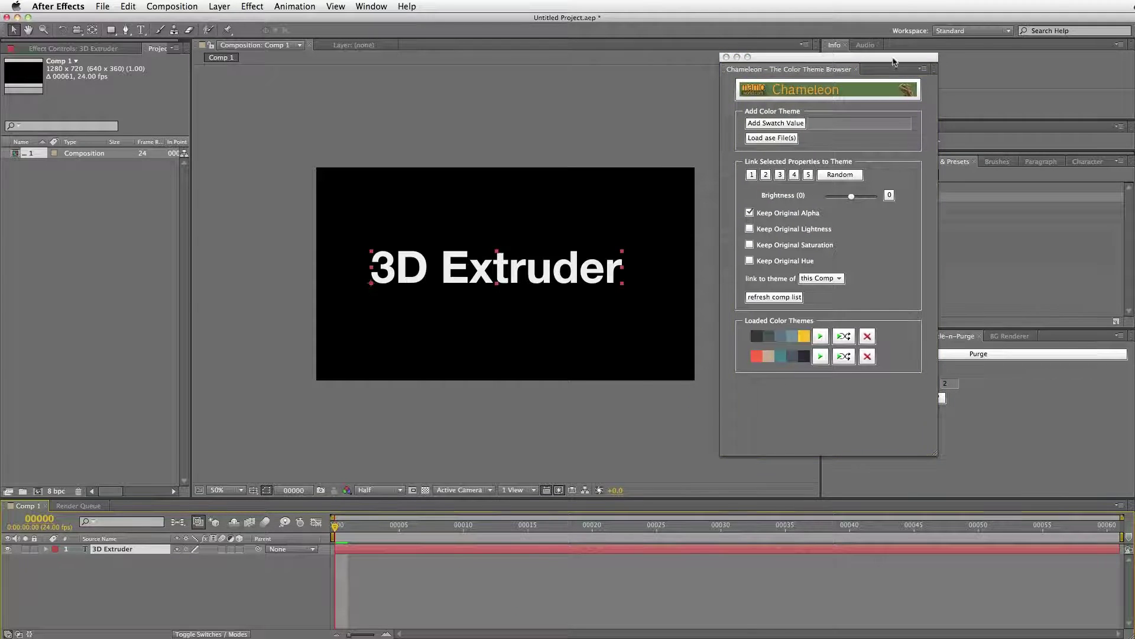
{"action": "left_click_drag", "start_coordinate": [896, 58], "coordinate": [834, 58]}
{"action": "left_click_drag", "start_coordinate": [875, 457], "coordinate": [861, 436]}
{"action": "left_click_drag", "start_coordinate": [762, 63], "coordinate": [707, 59]}
Search the effects for fill and apply the Generate Fill effect to the 3D Extruder text layer.
{"action": "left_click", "coordinate": [867, 200]}
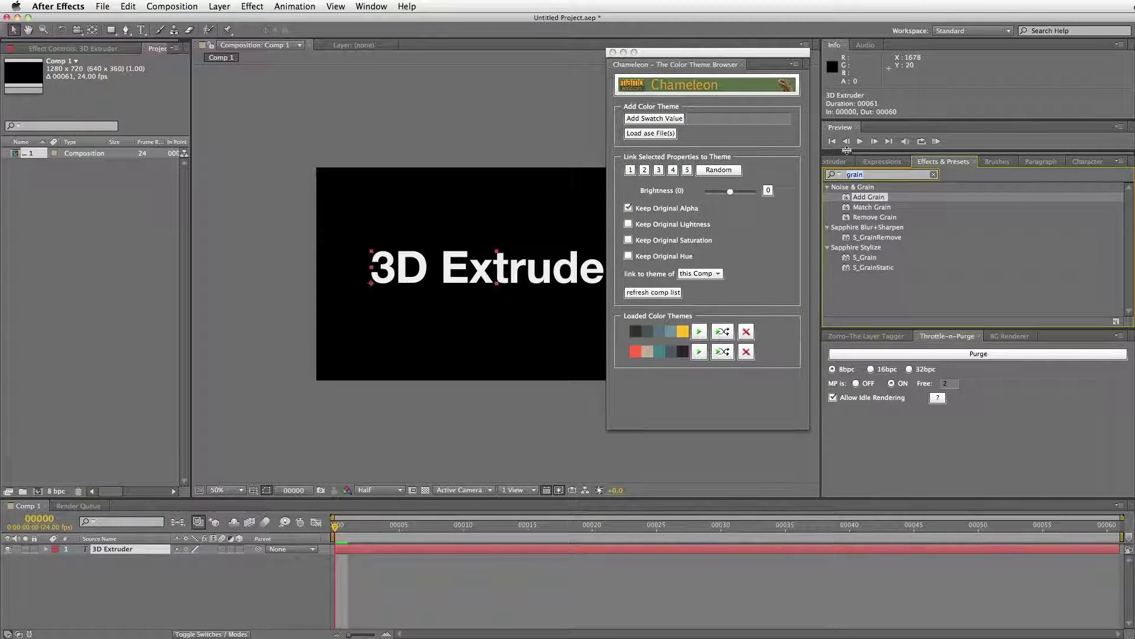
{"action": "type", "text": "fill"}
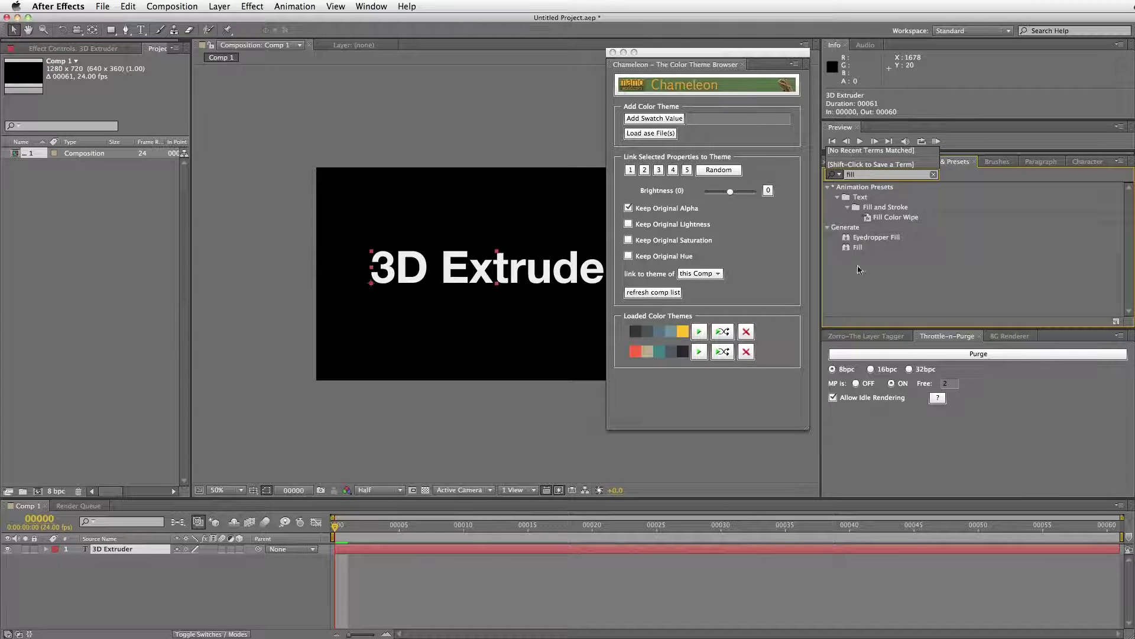
{"action": "left_click_drag", "start_coordinate": [858, 247], "coordinate": [480, 280]}
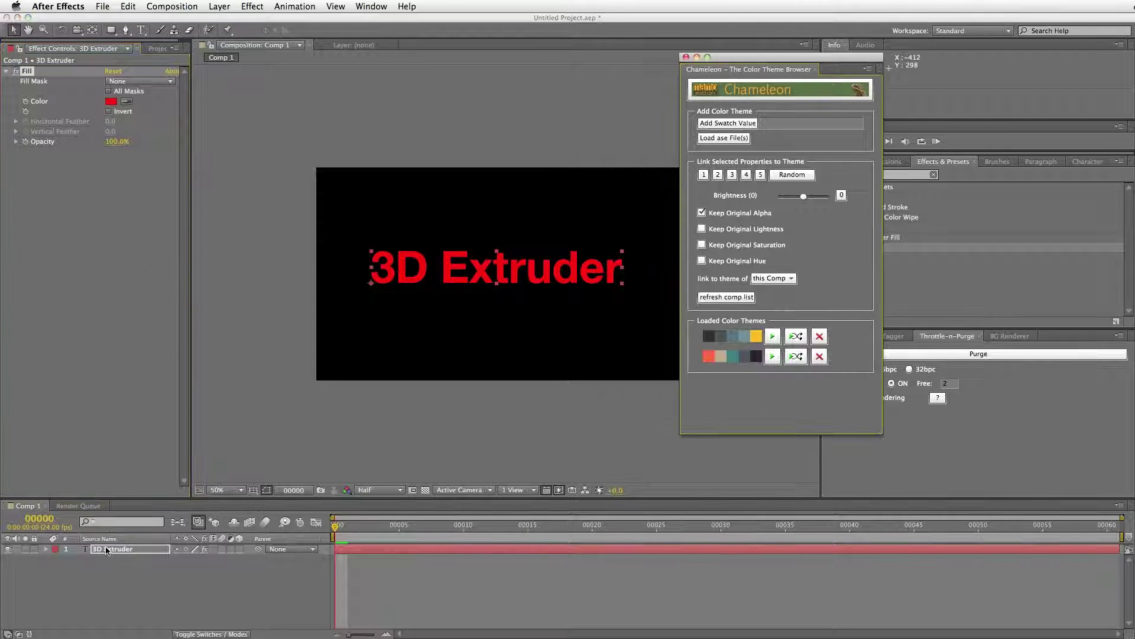
Apply the Saffron umbrella theme to Comp 1 and link the 3D Extruder layer's Fill Color to theme color 2.
{"action": "left_click", "coordinate": [45, 549]}
{"action": "left_click", "coordinate": [55, 569]}
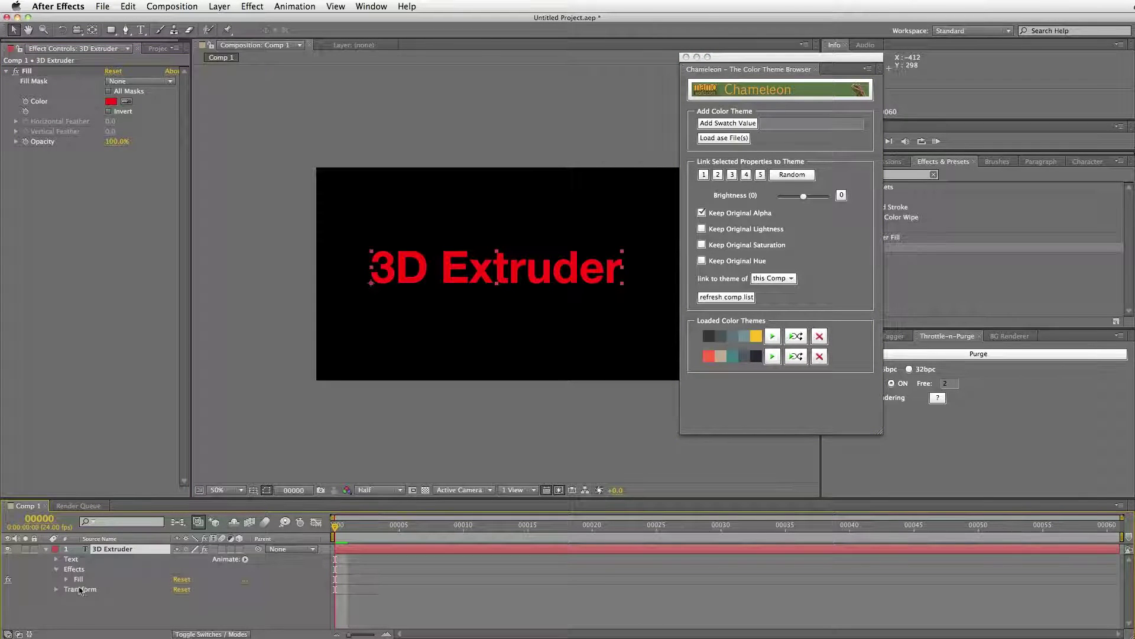
{"action": "left_click", "coordinate": [78, 579]}
{"action": "left_click", "coordinate": [66, 579]}
{"action": "left_click", "coordinate": [105, 585]}
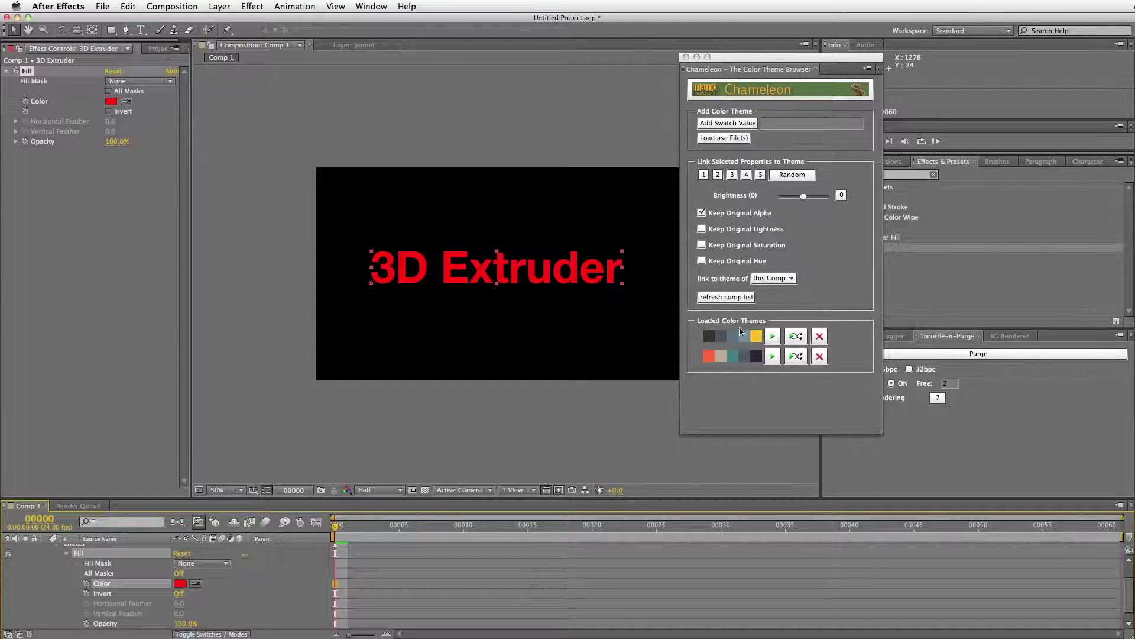
{"action": "left_click", "coordinate": [772, 341]}
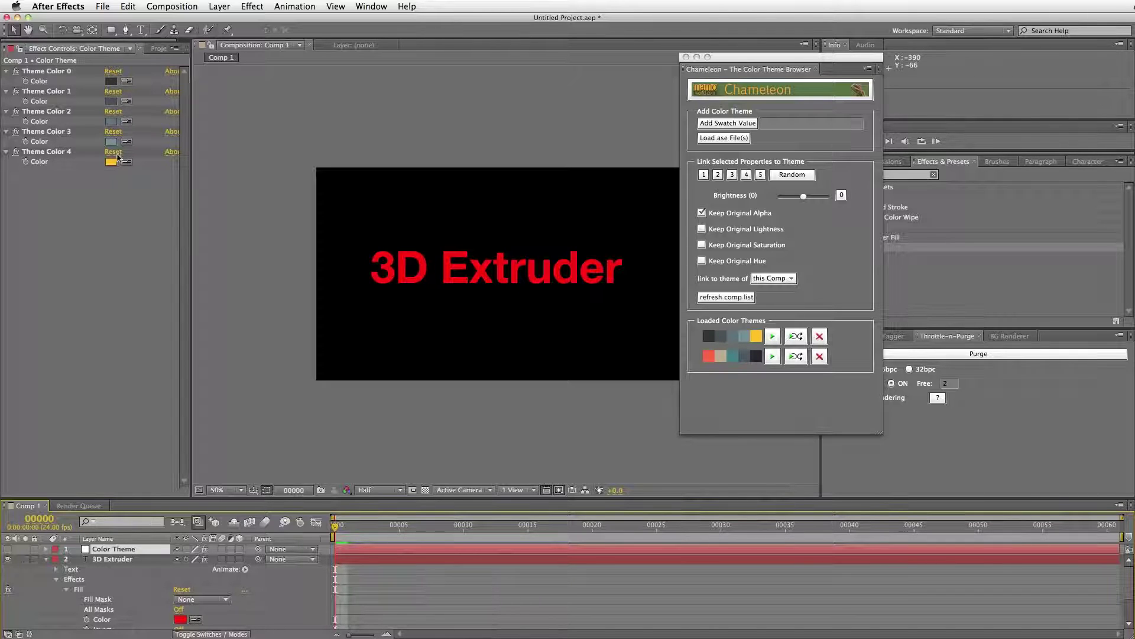
{"action": "left_click", "coordinate": [103, 621]}
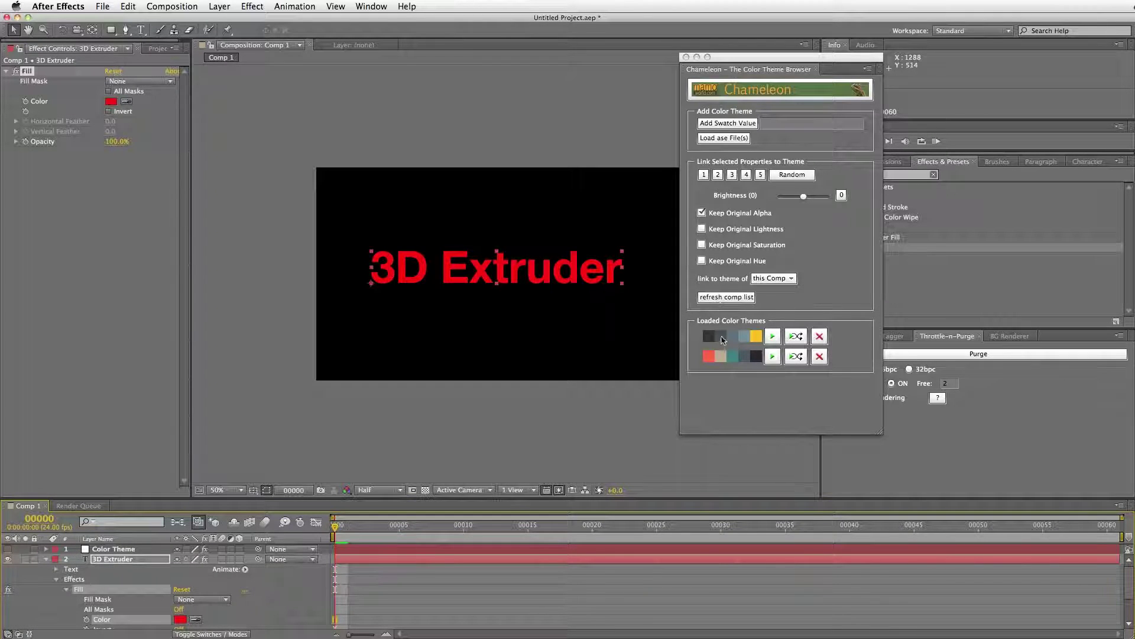
{"action": "left_click", "coordinate": [719, 176]}
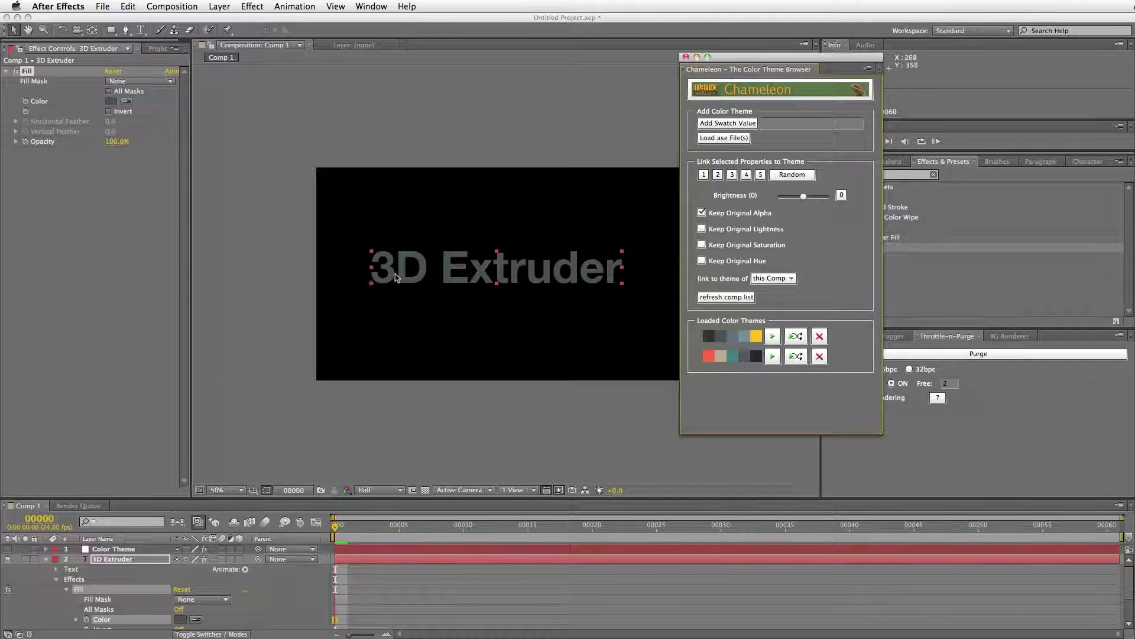
Refresh Chameleon's composition list and set the theme link source to Comp 1.
{"action": "left_click", "coordinate": [749, 298]}
{"action": "left_click", "coordinate": [791, 279]}
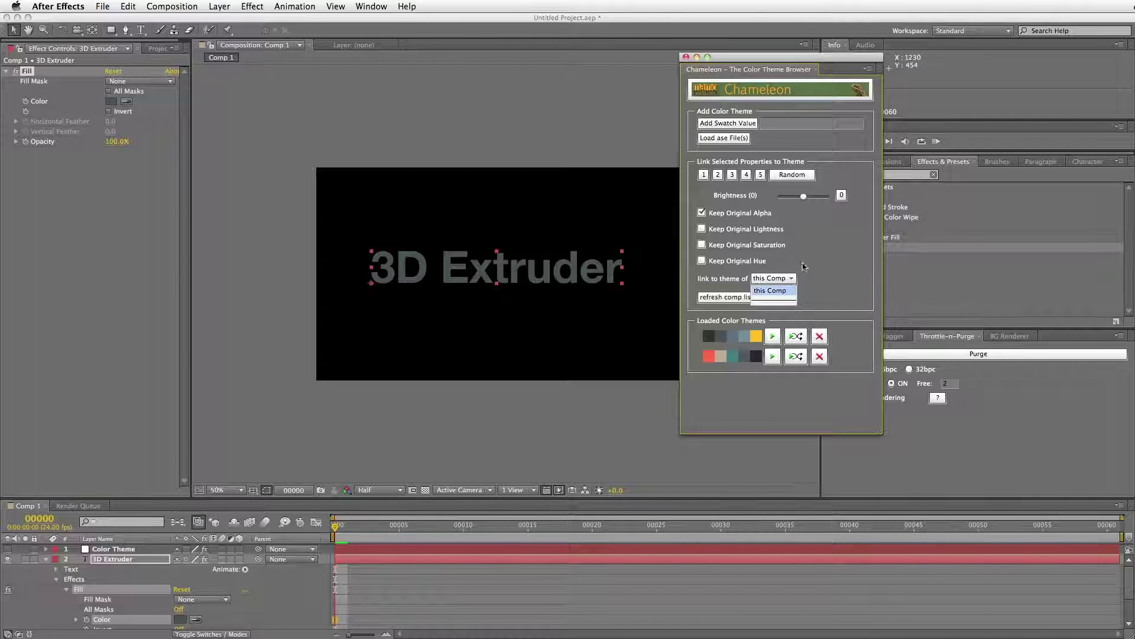
{"action": "left_click", "coordinate": [780, 286]}
{"action": "left_click", "coordinate": [721, 298]}
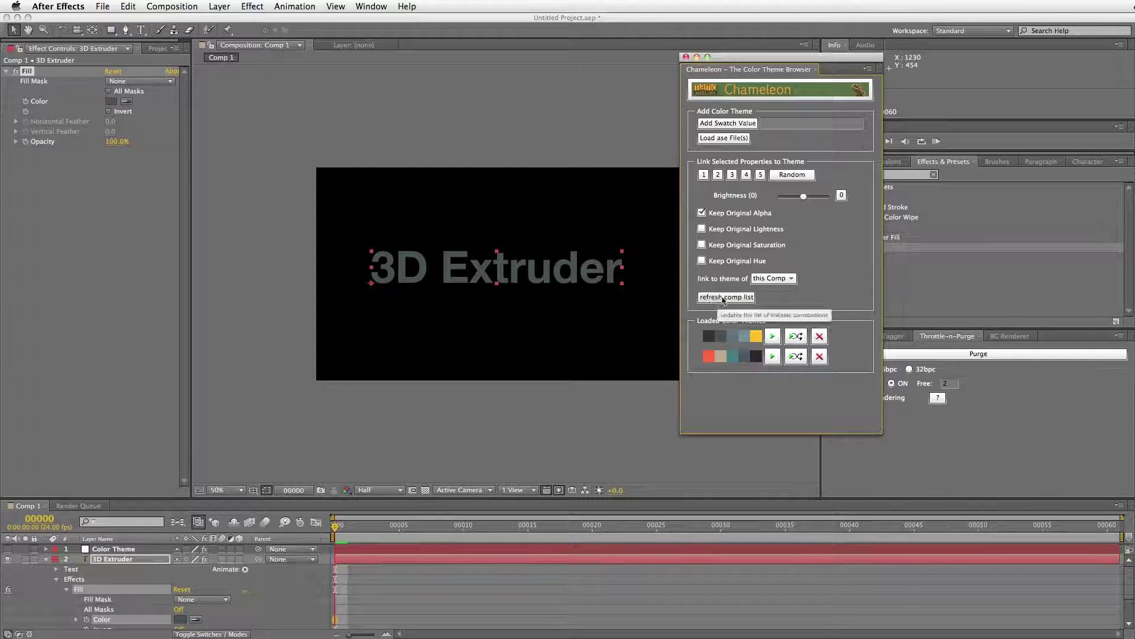
{"action": "left_click", "coordinate": [791, 279]}
{"action": "left_click", "coordinate": [819, 279]}
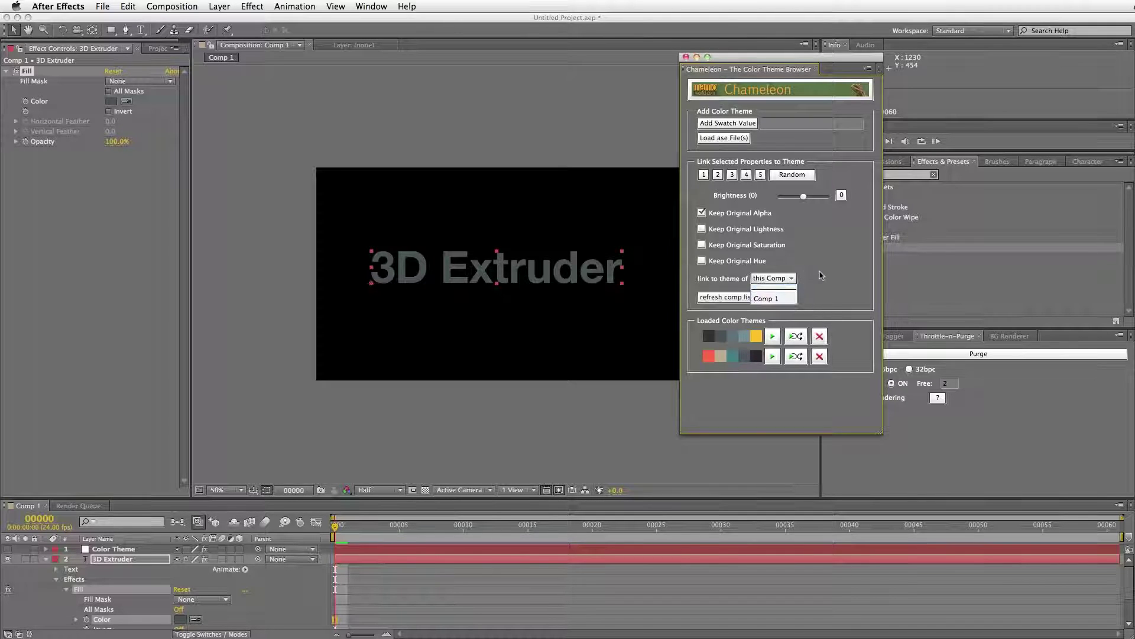
{"action": "left_click", "coordinate": [790, 279]}
{"action": "left_click", "coordinate": [767, 309]}
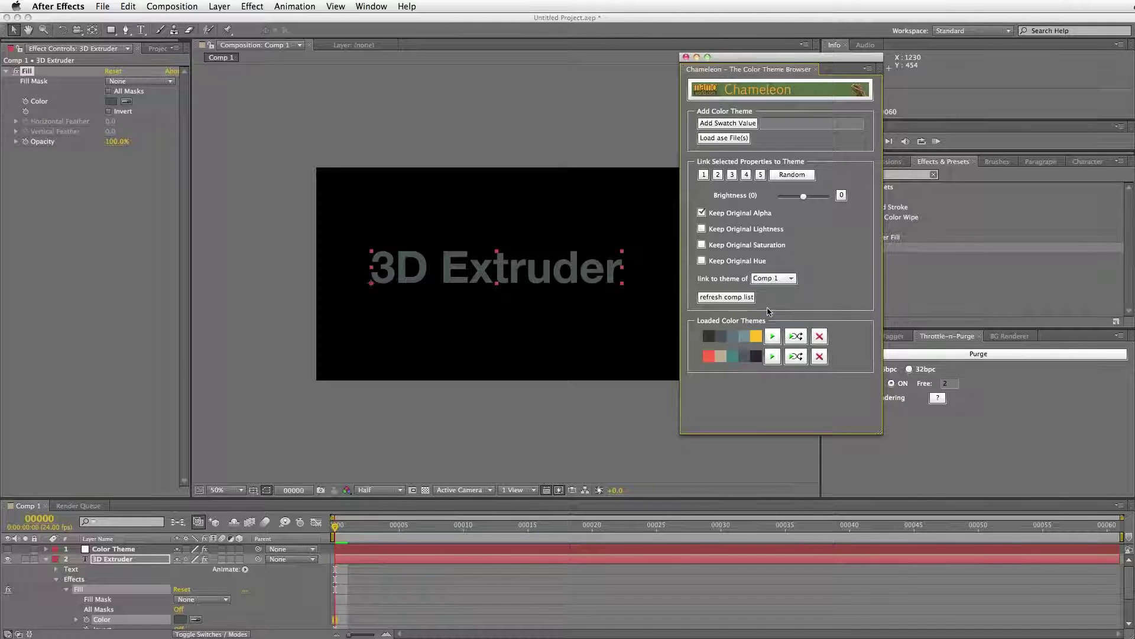
Switch Chameleon's theme link source to this Comp and back to Comp 1.
{"action": "left_click", "coordinate": [770, 280]}
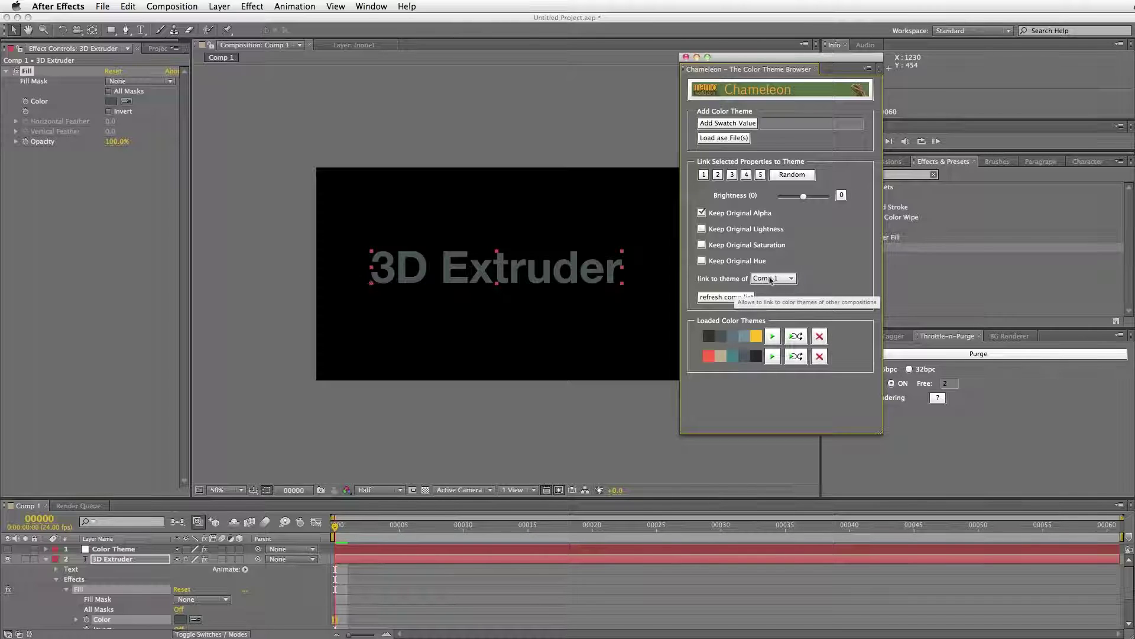
{"action": "left_click", "coordinate": [809, 281]}
{"action": "left_click", "coordinate": [786, 279]}
{"action": "left_click", "coordinate": [770, 291]}
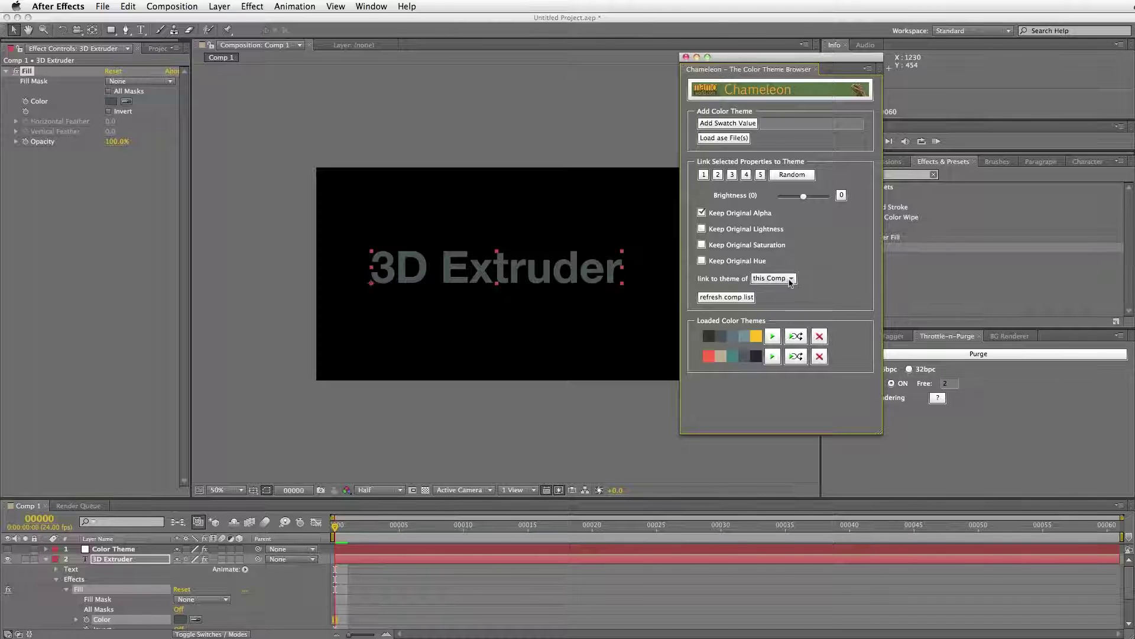
{"action": "left_click", "coordinate": [791, 279]}
{"action": "left_click", "coordinate": [769, 308]}
Rename the composition to Main Setup in its composition settings.
{"action": "left_click", "coordinate": [349, 527]}
{"action": "key", "text": "super+k"}
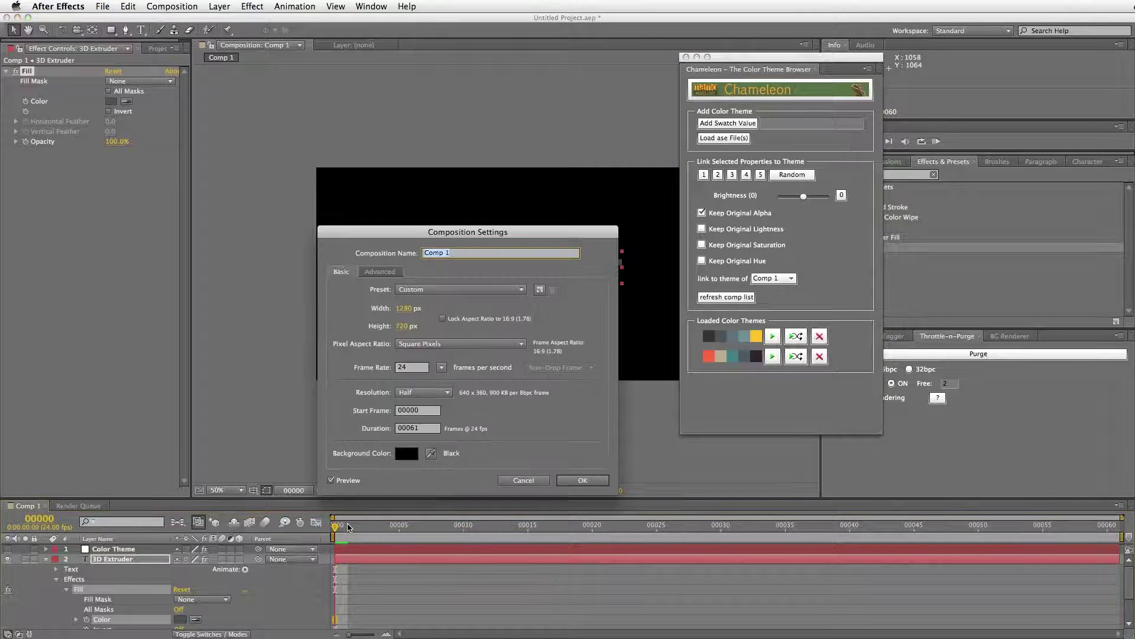
{"action": "key", "text": "Escape"}
{"action": "left_click", "coordinate": [172, 6]}
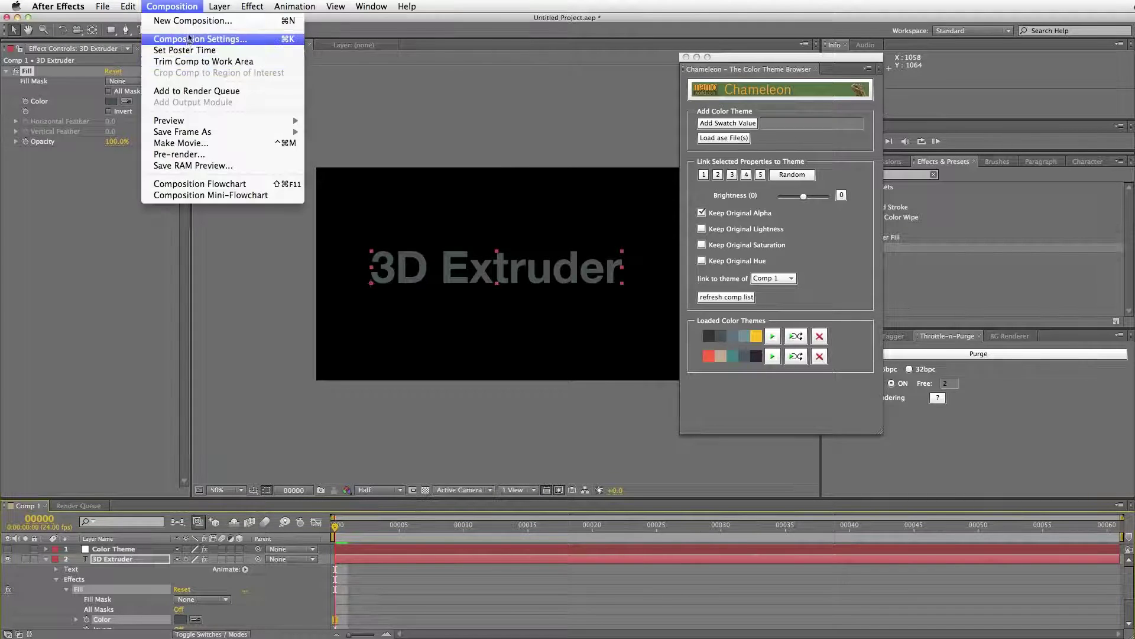
{"action": "left_click", "coordinate": [190, 38]}
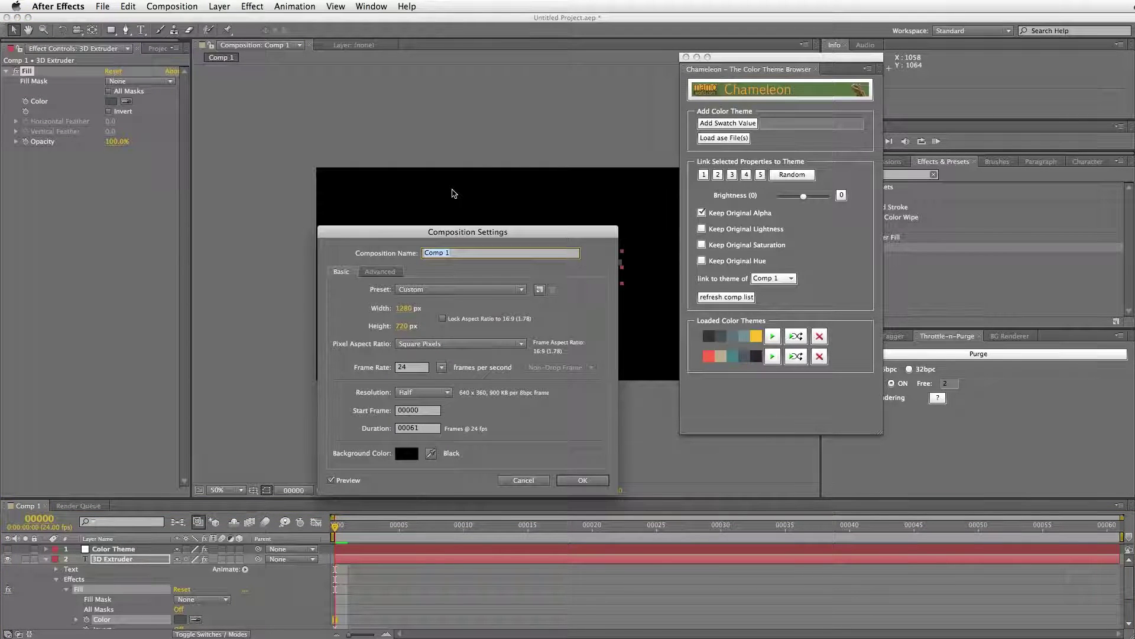
{"action": "type", "text": "Main Setup"}
{"action": "left_click", "coordinate": [582, 480]}
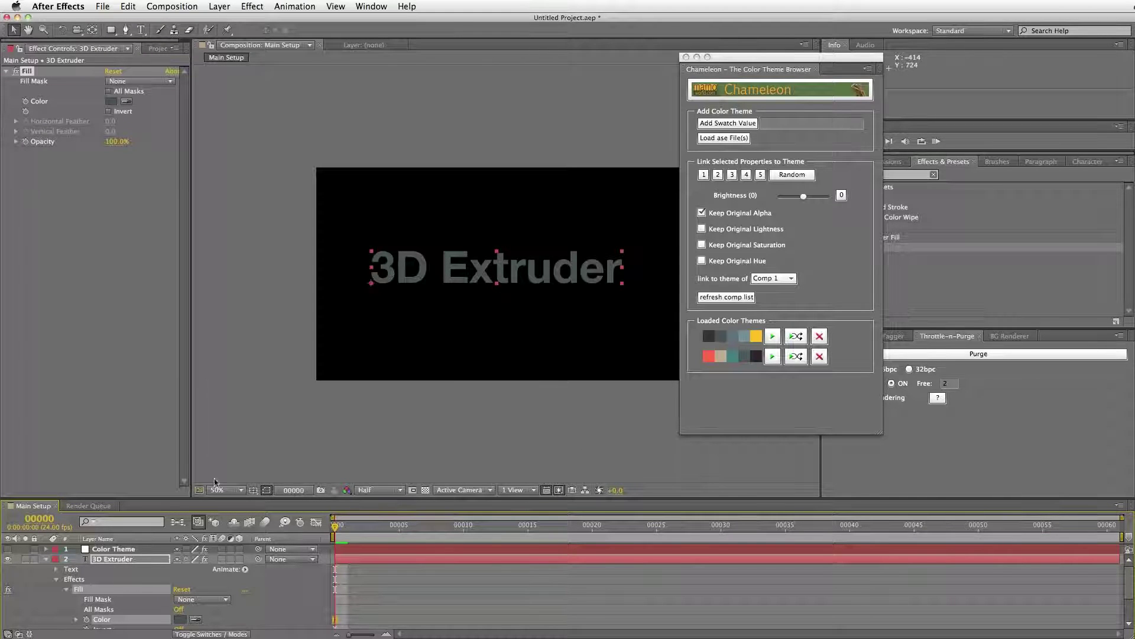
Refresh Chameleon's composition list and set the theme link source to Main Setup.
{"action": "left_click", "coordinate": [726, 297]}
{"action": "left_click", "coordinate": [727, 297]}
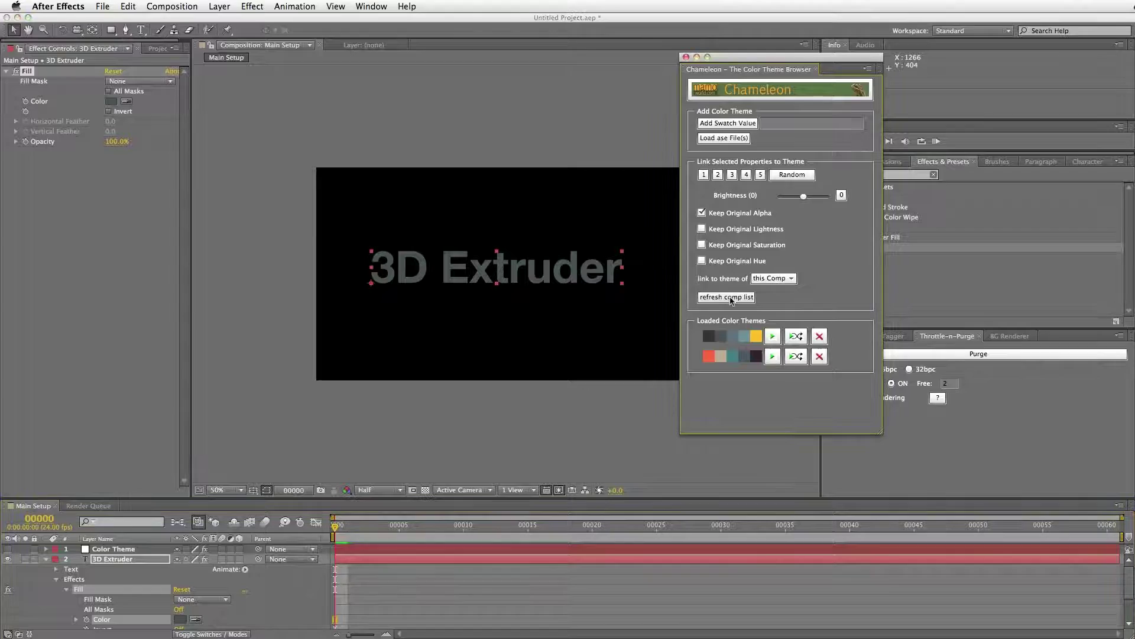
{"action": "left_click", "coordinate": [791, 278]}
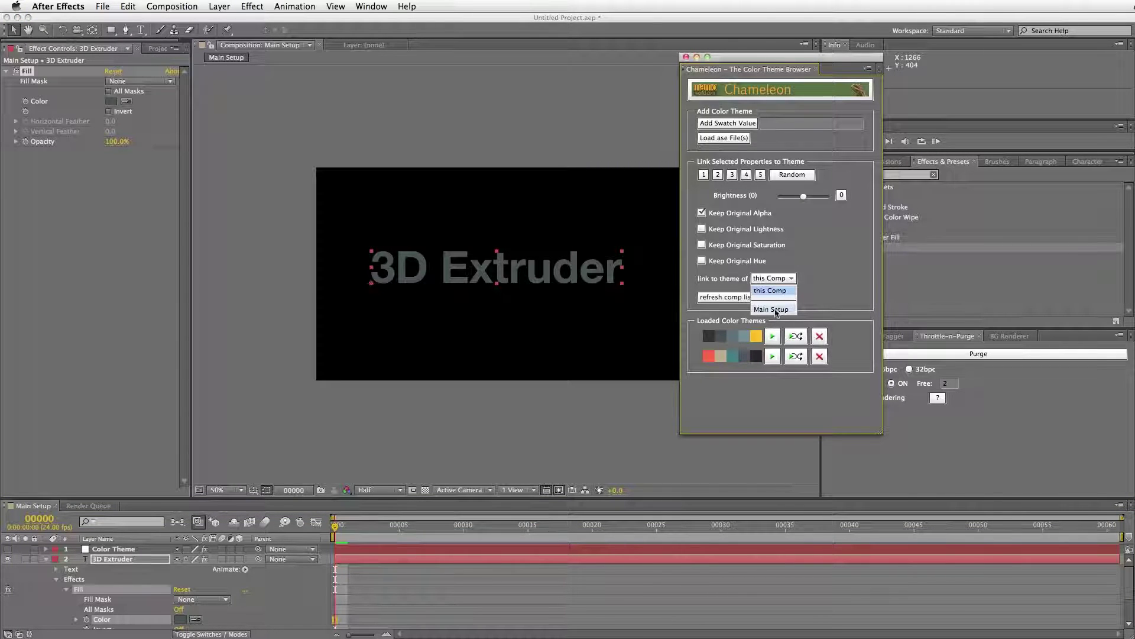
{"action": "left_click", "coordinate": [781, 290]}
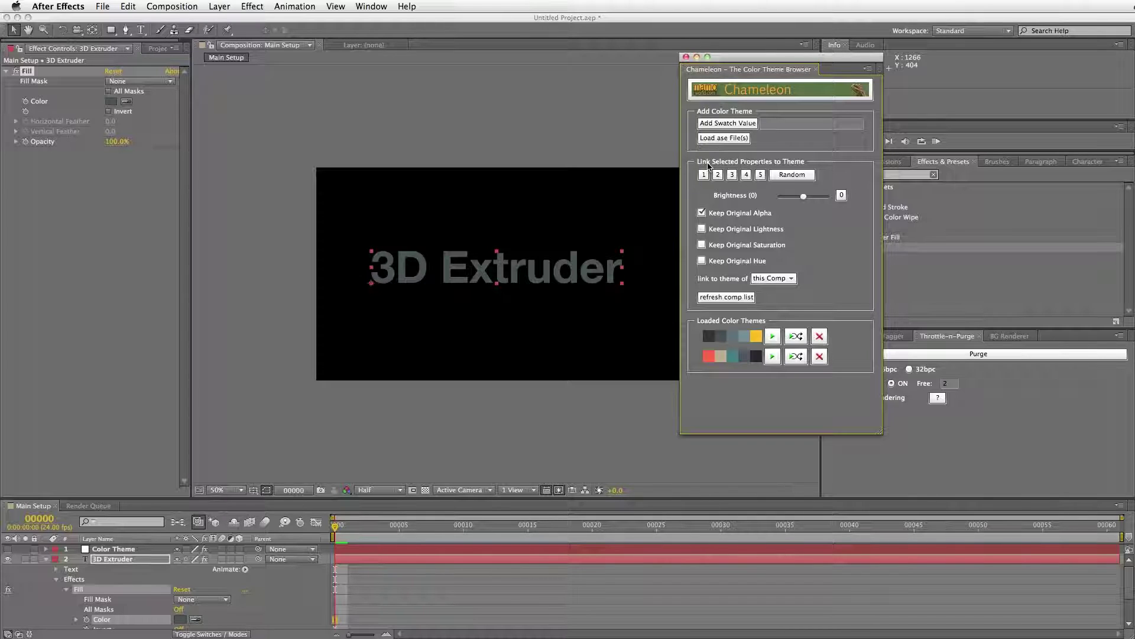
{"action": "left_click", "coordinate": [773, 278]}
{"action": "left_click", "coordinate": [766, 289]}
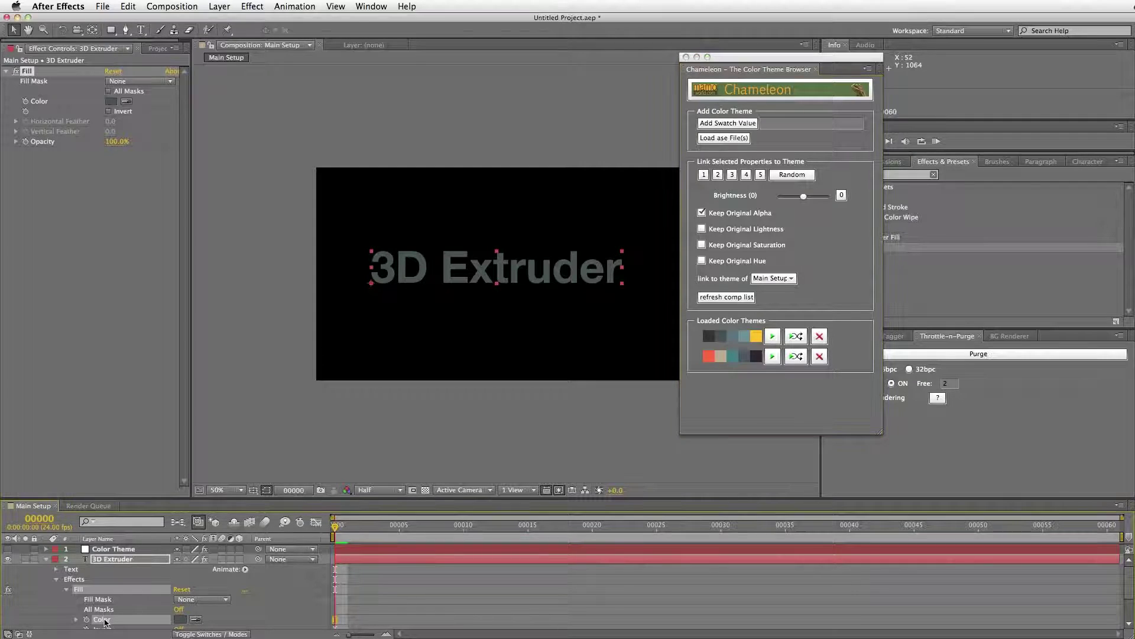
Link the Fill Color to Main Setup's theme color 2, trying color 5 in between, and select the 3D Extruder layer.
{"action": "left_click", "coordinate": [718, 176]}
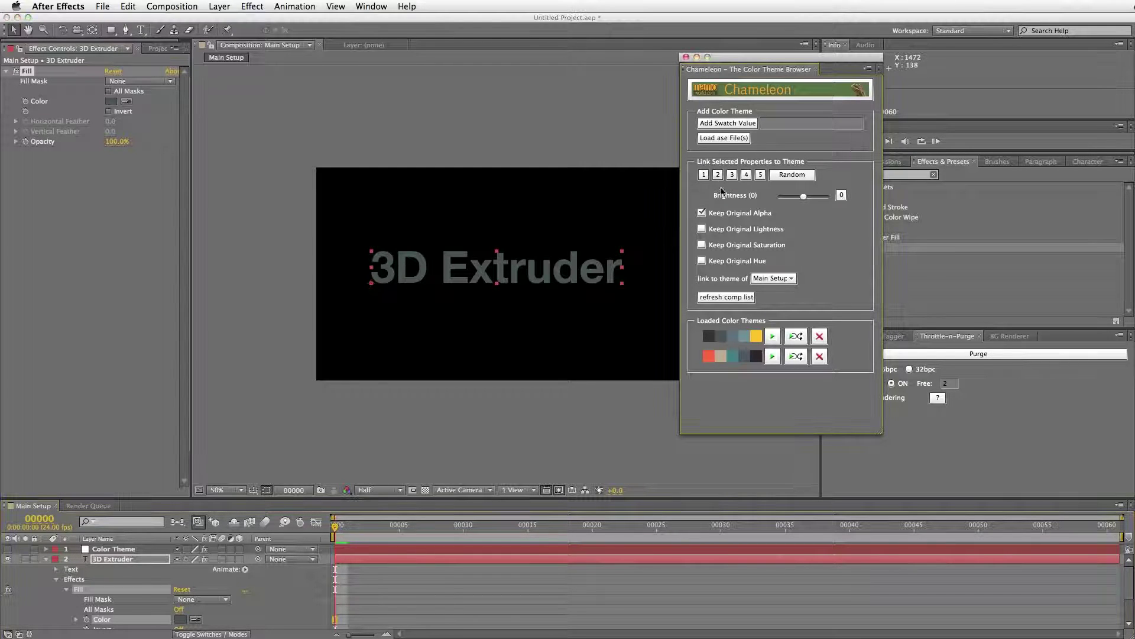
{"action": "left_click", "coordinate": [761, 177]}
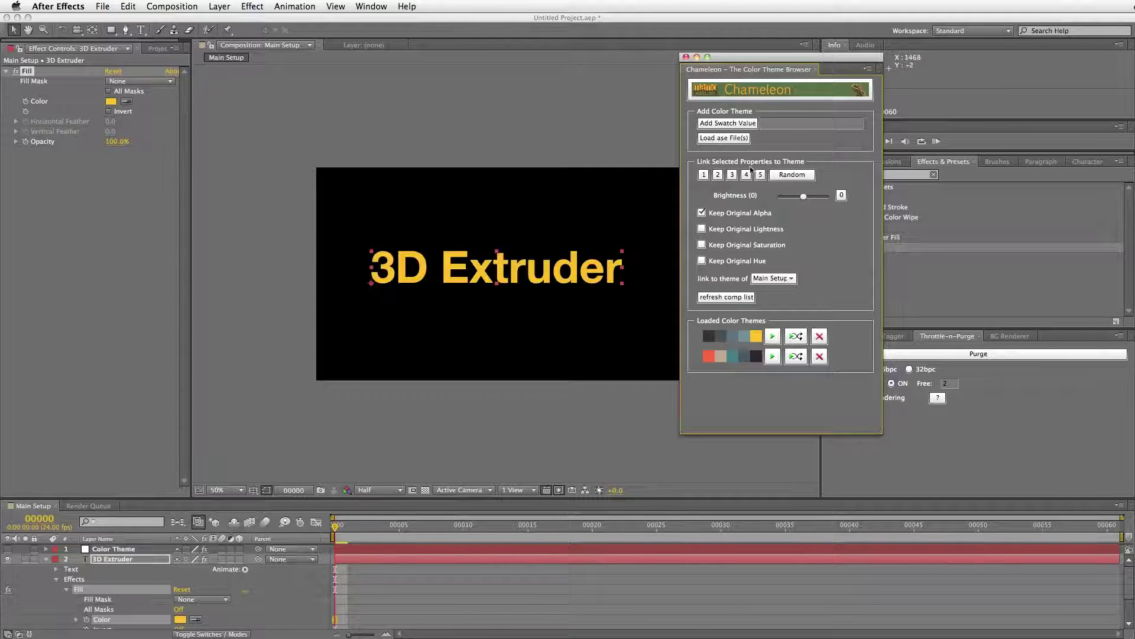
{"action": "left_click", "coordinate": [719, 175]}
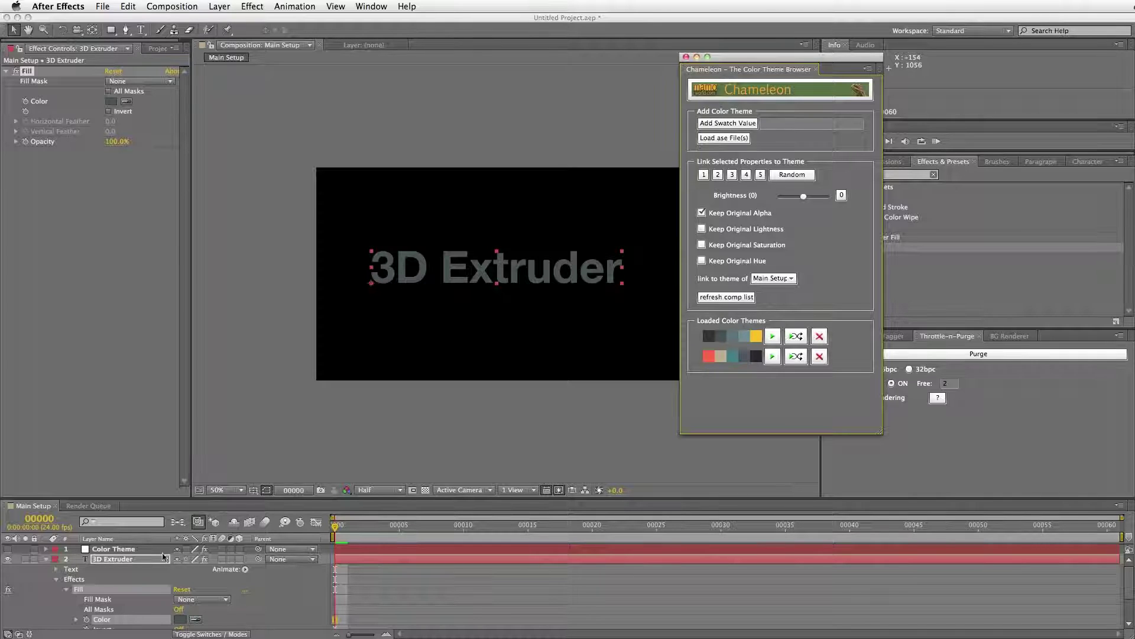
{"action": "left_click", "coordinate": [125, 560]}
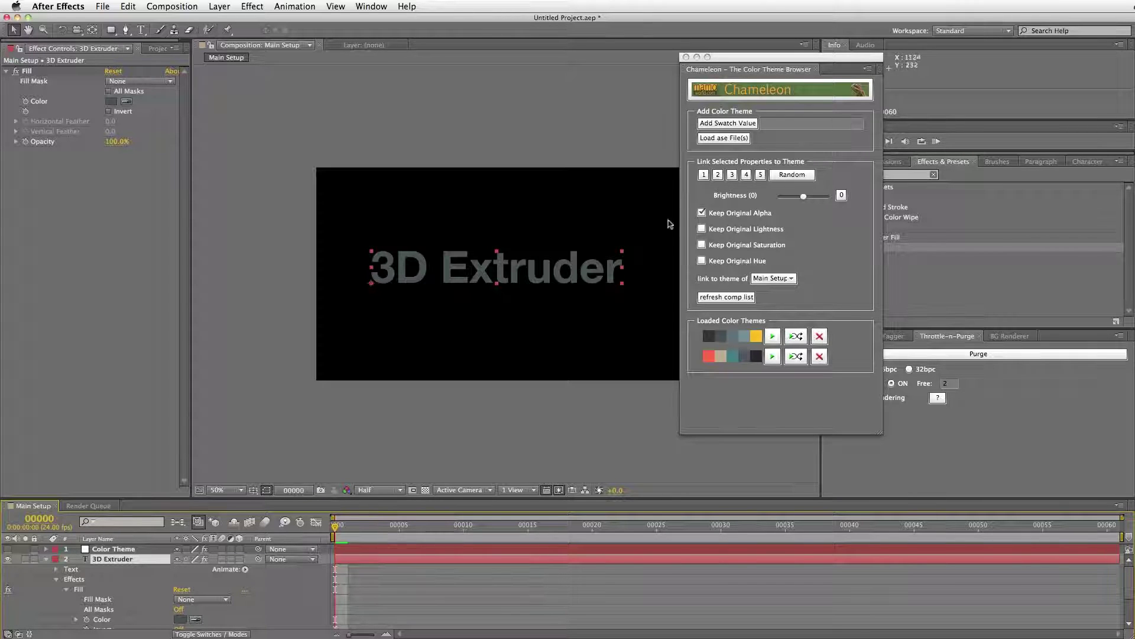
Bring up the BR_3D_Extruder settings at full height, with the Chameleon window moved out of the way.
{"action": "left_click_drag", "start_coordinate": [788, 60], "coordinate": [1005, 335]}
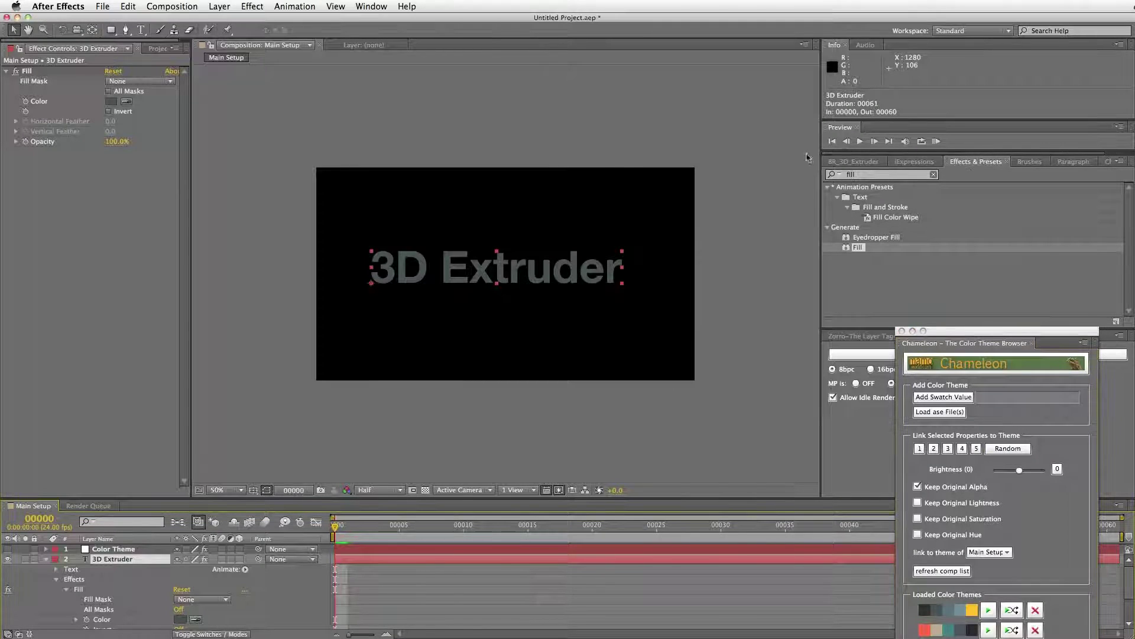
{"action": "left_click", "coordinate": [853, 161]}
{"action": "left_click_drag", "start_coordinate": [930, 349], "coordinate": [923, 545]}
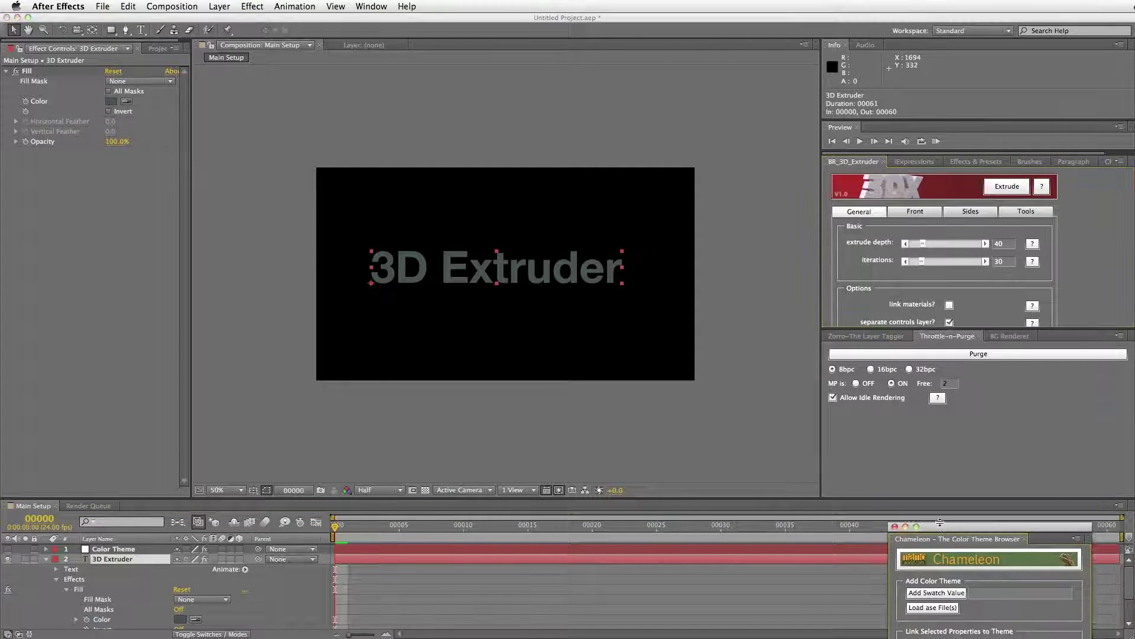
{"action": "left_click_drag", "start_coordinate": [932, 326], "coordinate": [922, 444]}
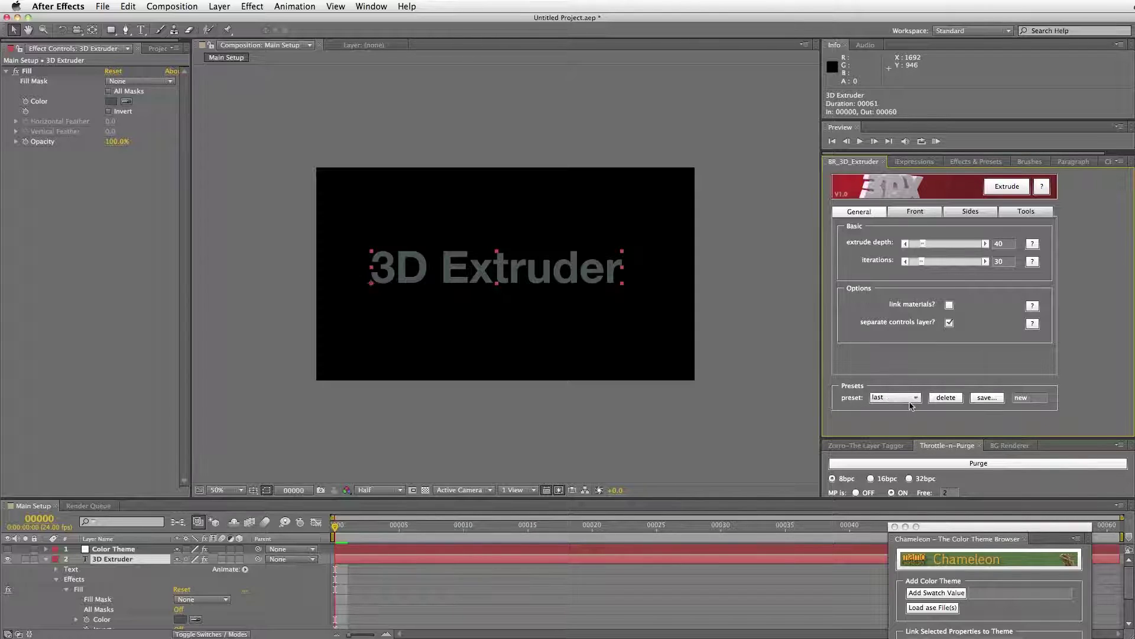
View the finished title movie in QuickTime Player, then return to After Effects and look through the 3D Extruder presets.
{"action": "key", "text": "super+Tab"}
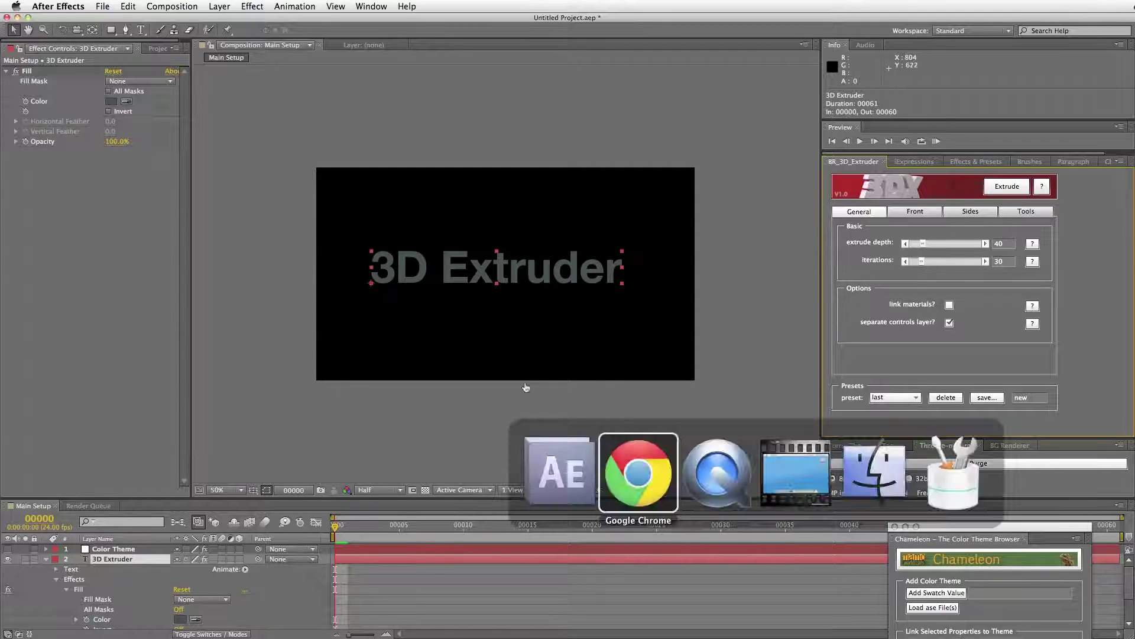
{"action": "left_click", "coordinate": [745, 480]}
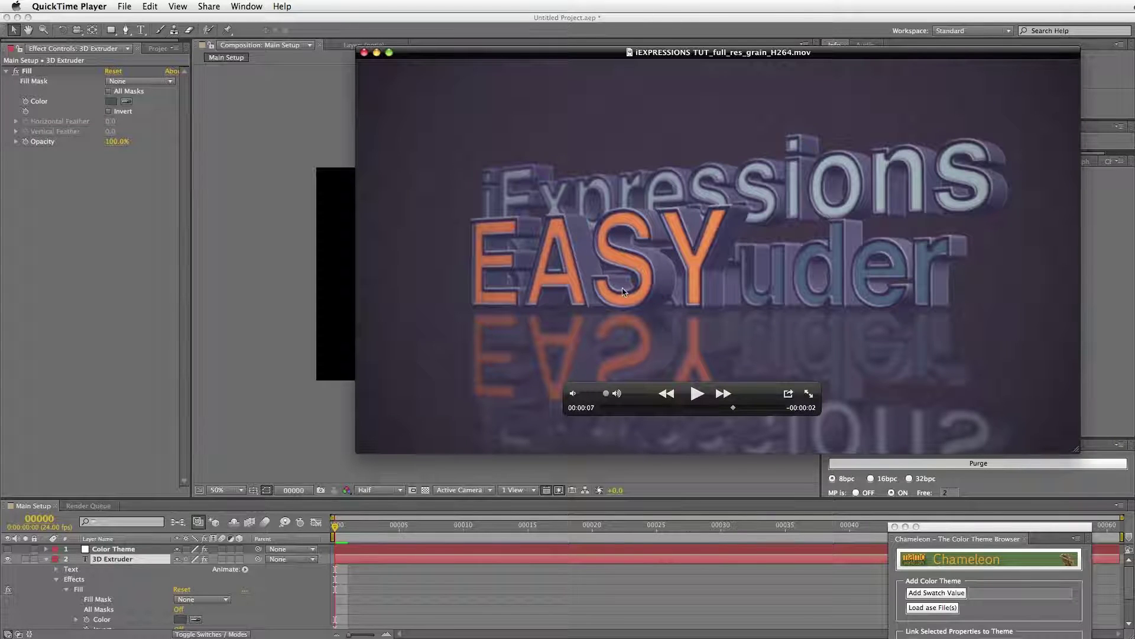
{"action": "left_click", "coordinate": [297, 421]}
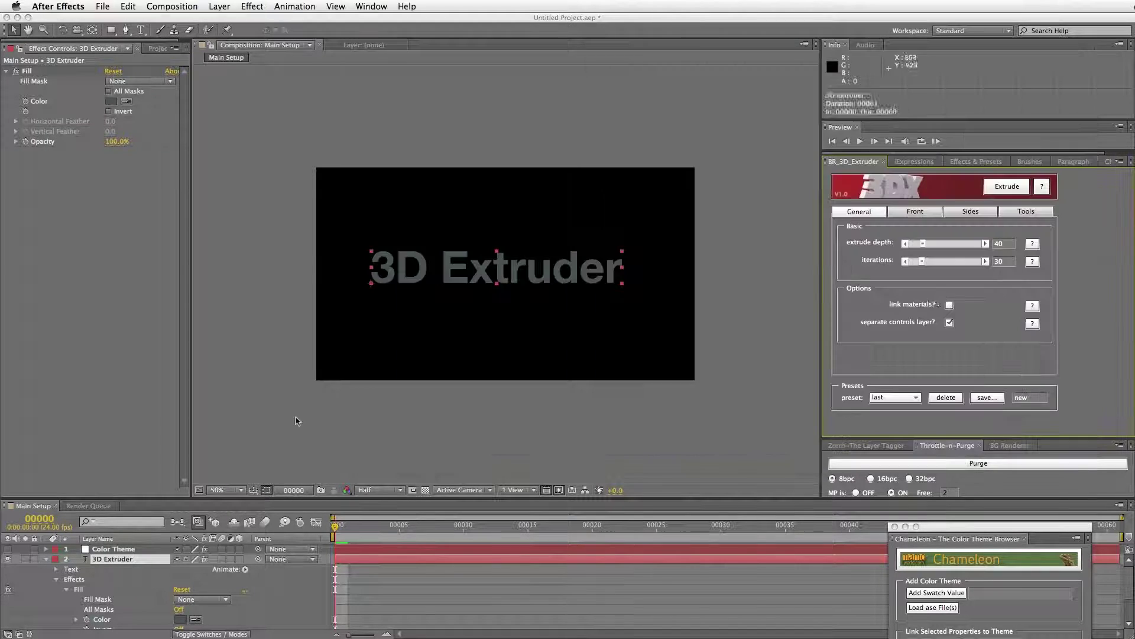
{"action": "left_click", "coordinate": [917, 398]}
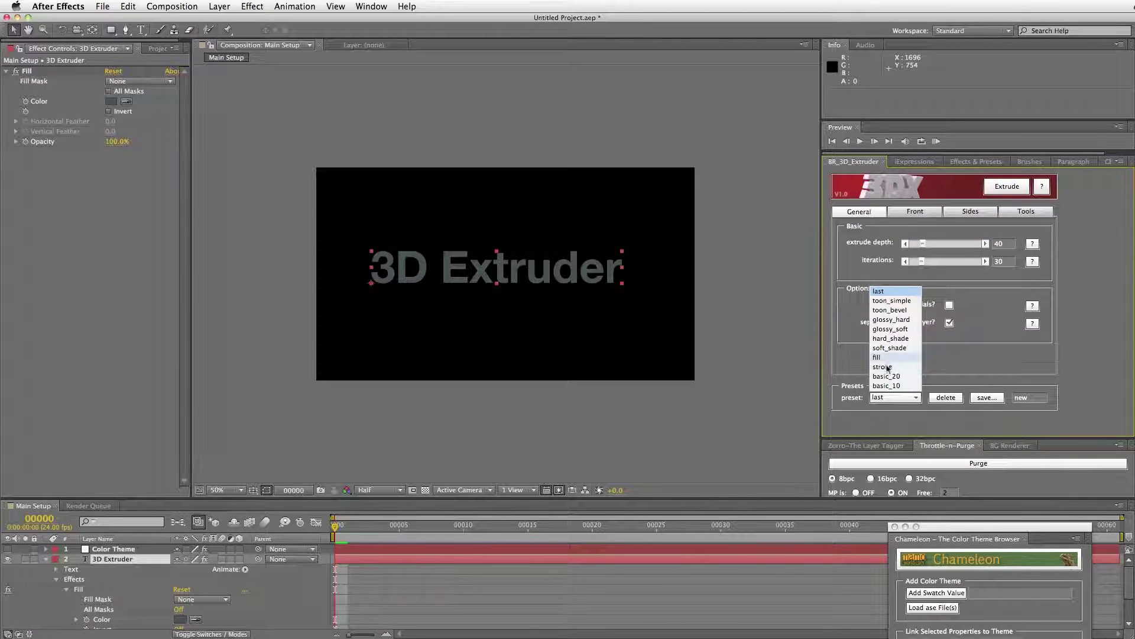
{"action": "left_click", "coordinate": [757, 390]}
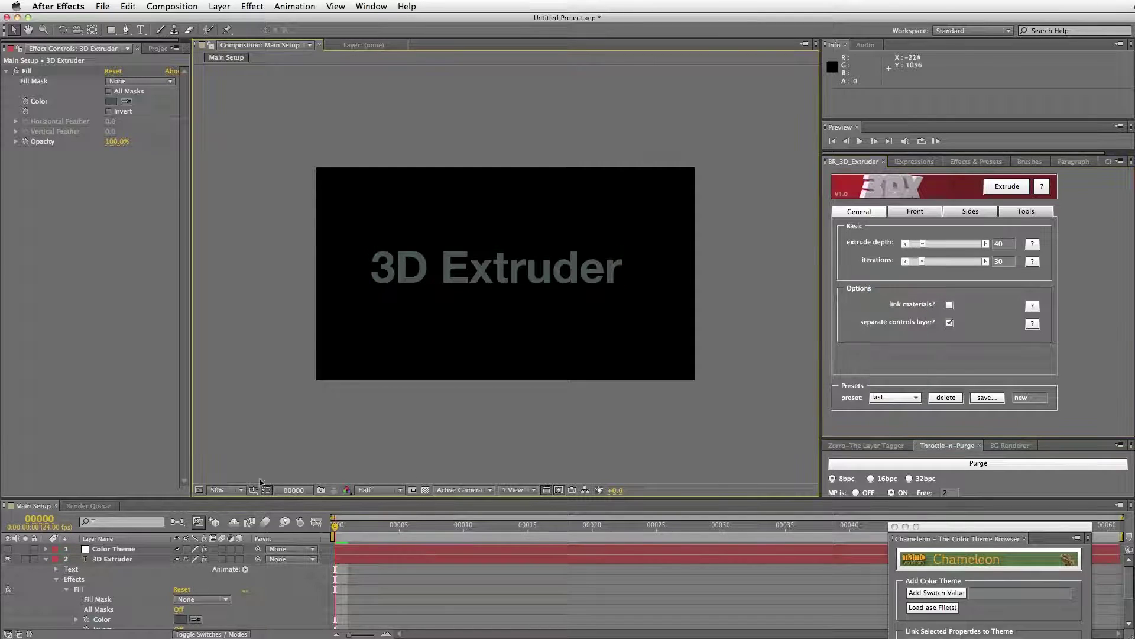
Duplicate the 3D Extruder text layer and rename the original 3D Extruder F.
{"action": "left_click", "coordinate": [121, 560]}
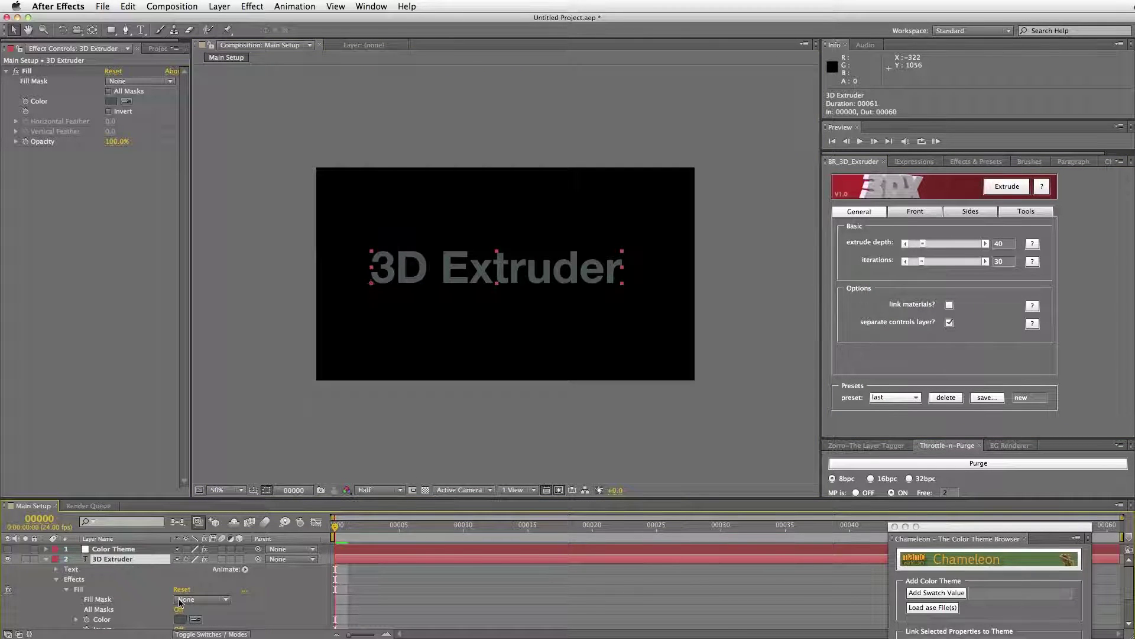
{"action": "key", "text": "super+d"}
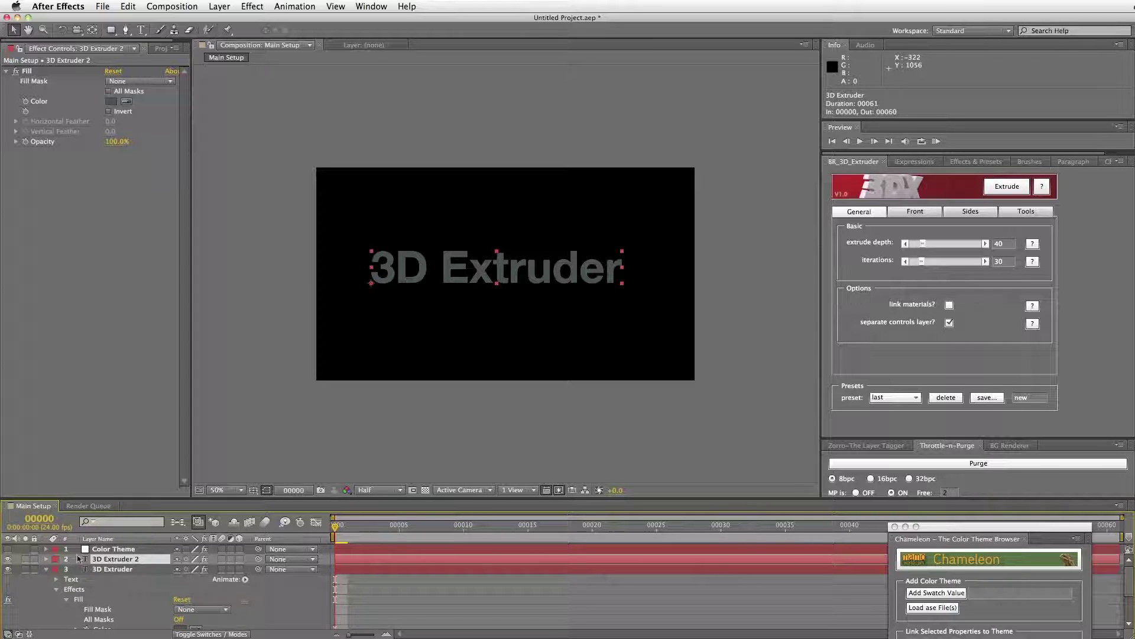
{"action": "left_click", "coordinate": [114, 569]}
{"action": "key", "text": "Return"}
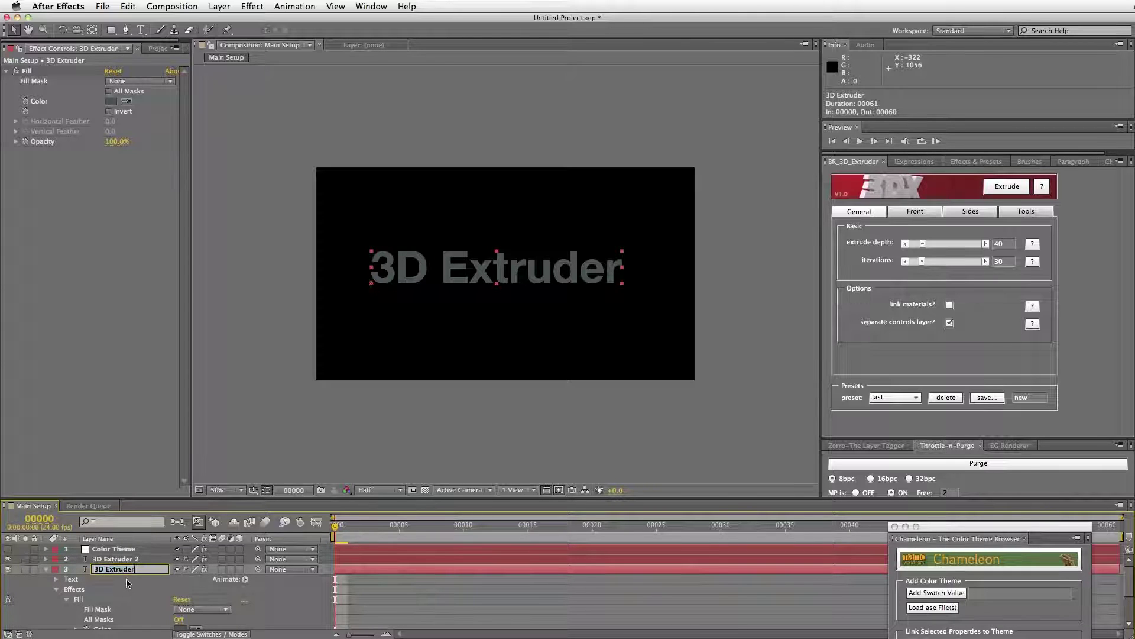
{"action": "type", "text": "F"}
{"action": "key", "text": "Return"}
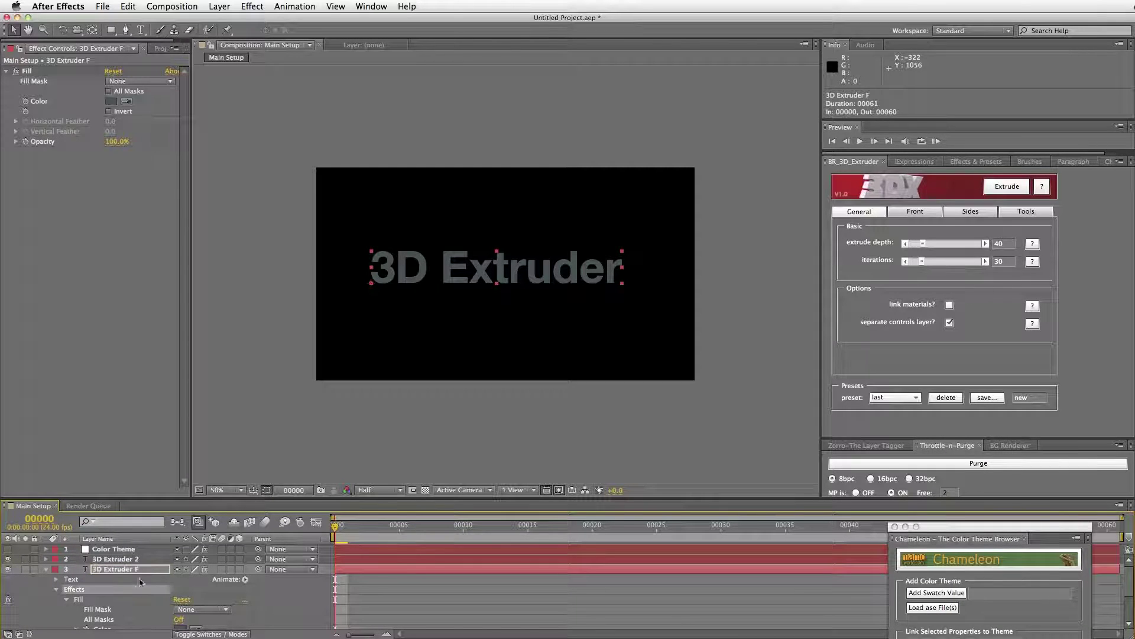
Rename the duplicate text layer 3D Extruder S and reselect 3D Extruder F.
{"action": "key", "text": "super+Up"}
{"action": "key", "text": "Return"}
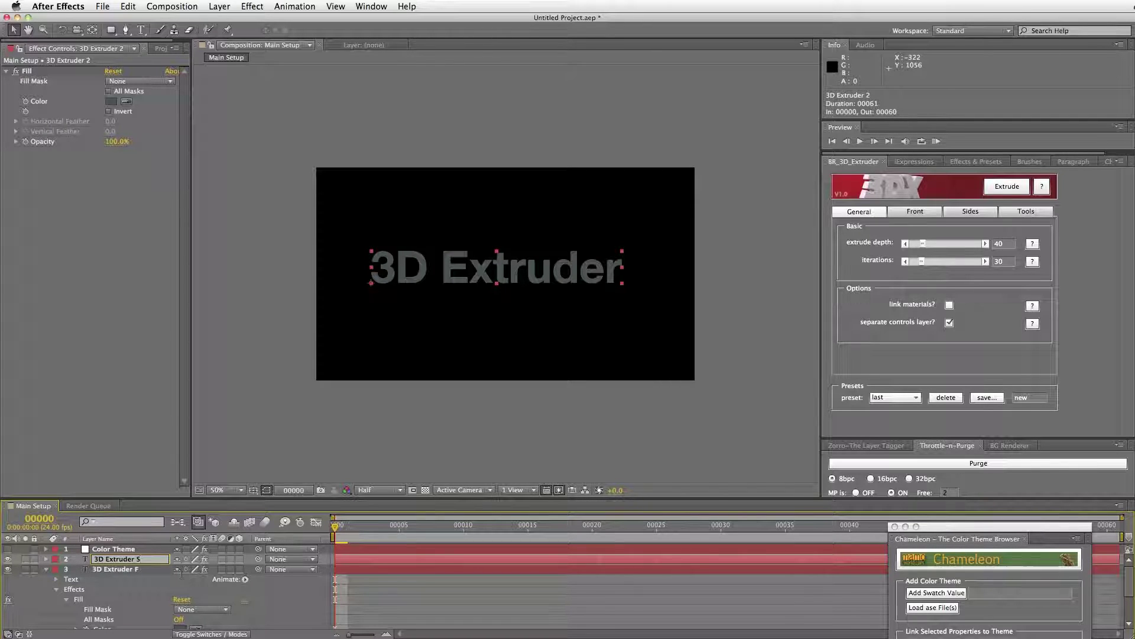
{"action": "type", "text": "S"}
{"action": "key", "text": "Return"}
{"action": "key", "text": "super+Down"}
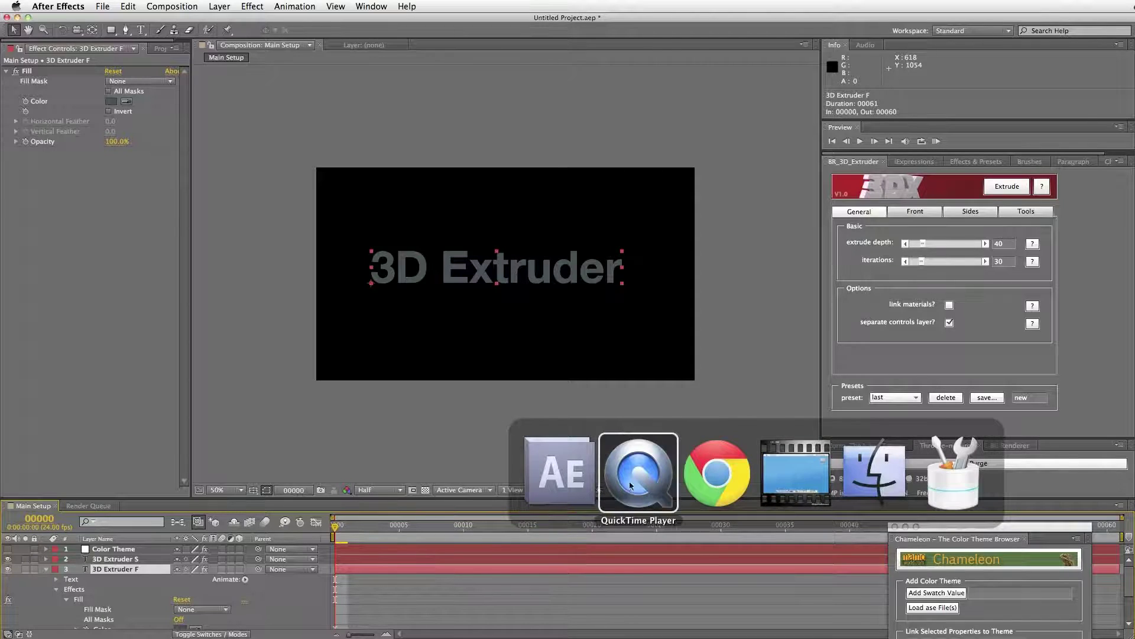
Compare the letter faces and outlines in the QuickTime Player reference movie with Chameleon's loaded theme colors in After Effects.
{"action": "left_click", "coordinate": [640, 470]}
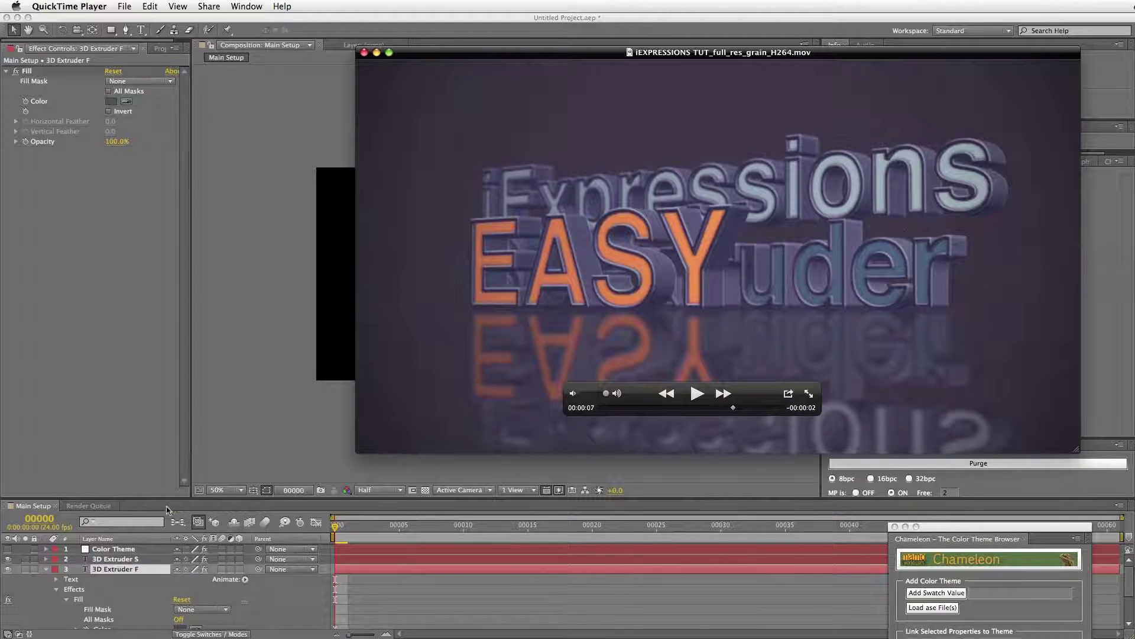
{"action": "left_click", "coordinate": [128, 570]}
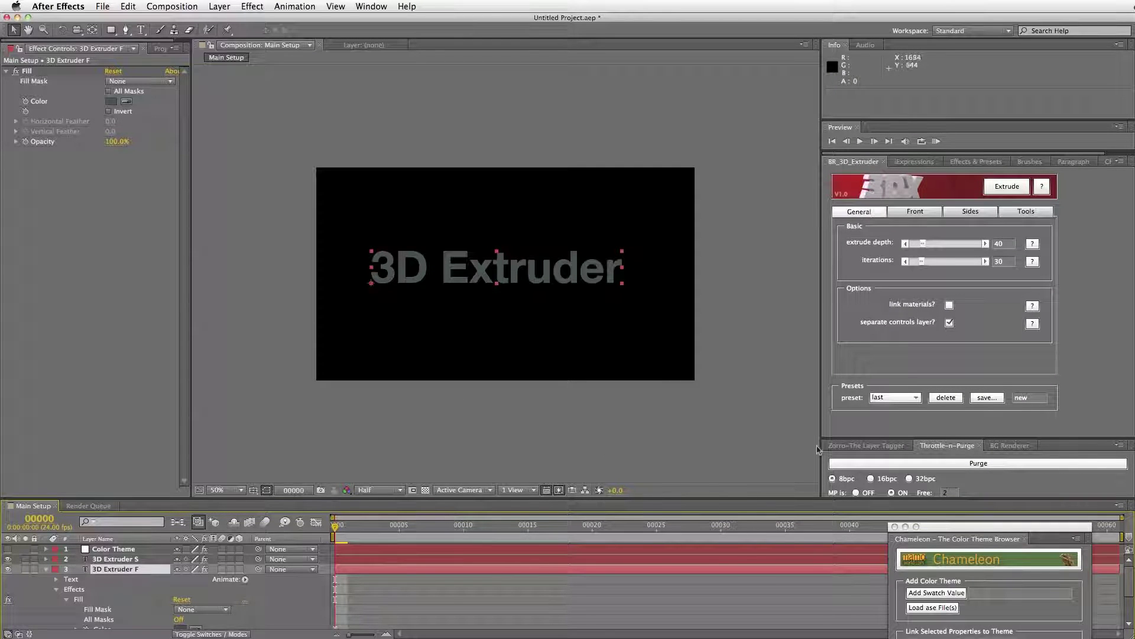
{"action": "left_click_drag", "start_coordinate": [954, 530], "coordinate": [786, 77]}
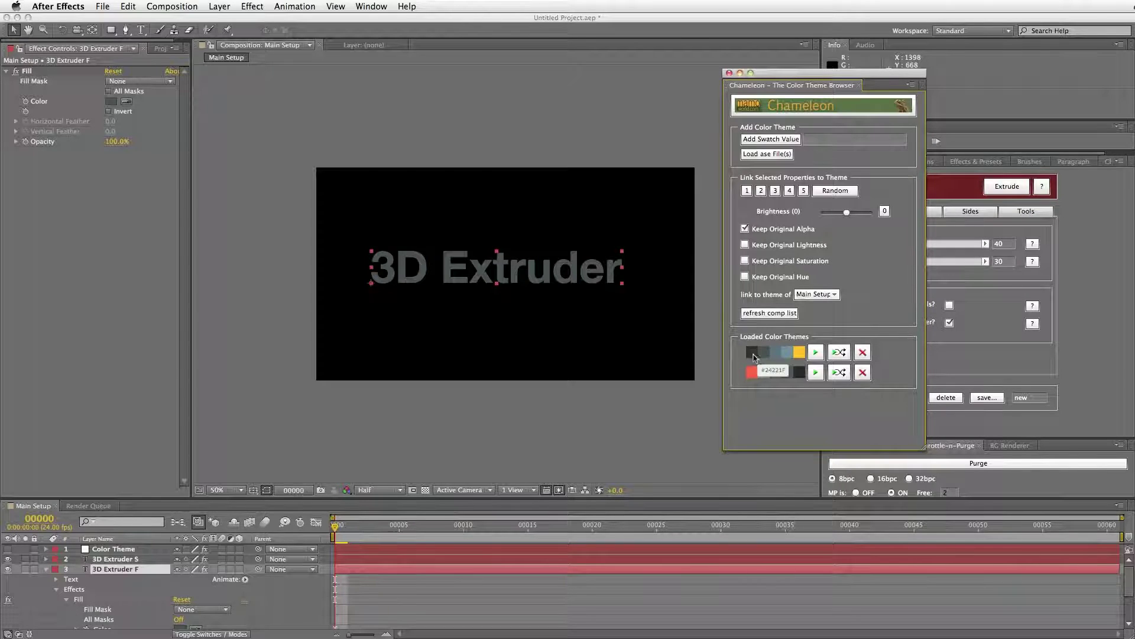
Swap the character fill and stroke of the 3D Extruder S text so it has a stroke and no fill.
{"action": "left_click", "coordinate": [111, 560]}
{"action": "left_click_drag", "start_coordinate": [810, 77], "coordinate": [951, 290]}
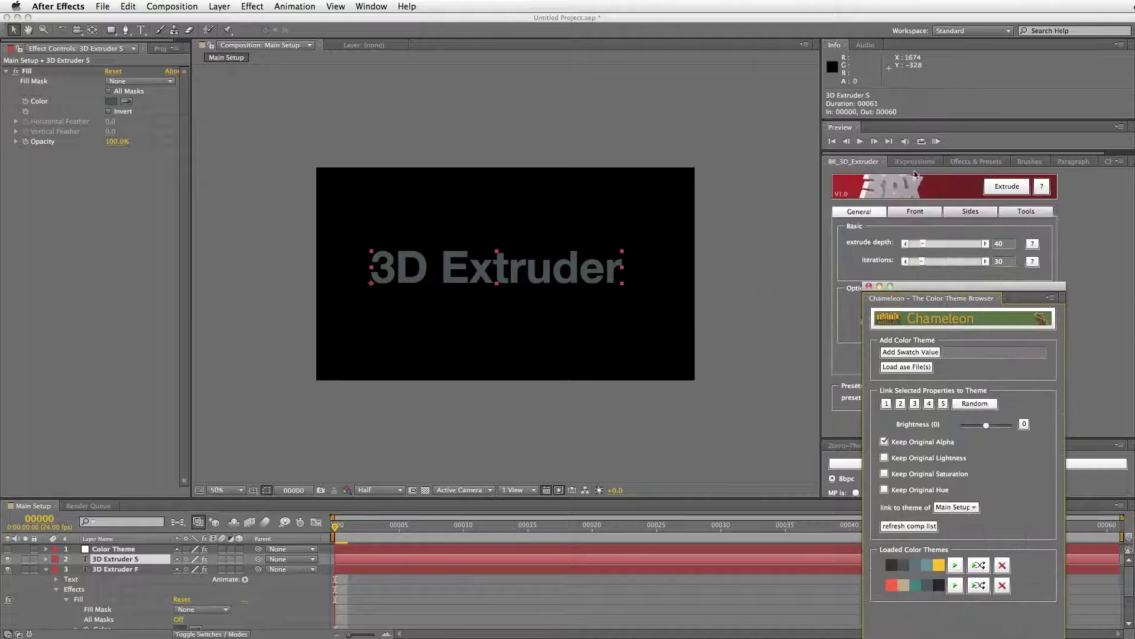
{"action": "left_click", "coordinate": [1108, 163]}
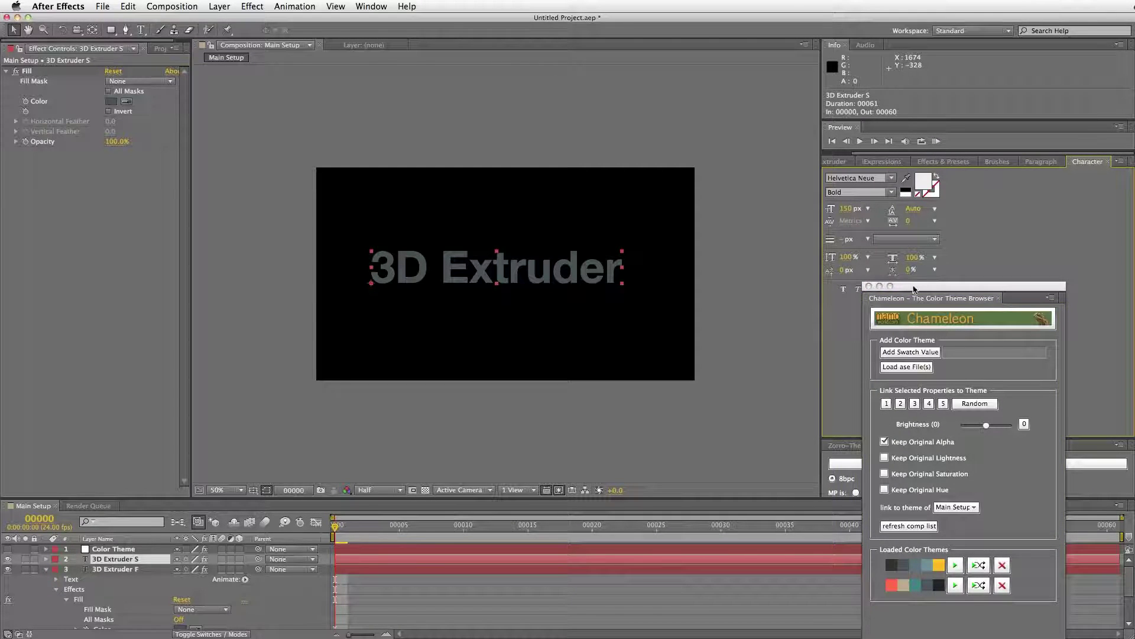
{"action": "left_click_drag", "start_coordinate": [917, 290], "coordinate": [901, 318]}
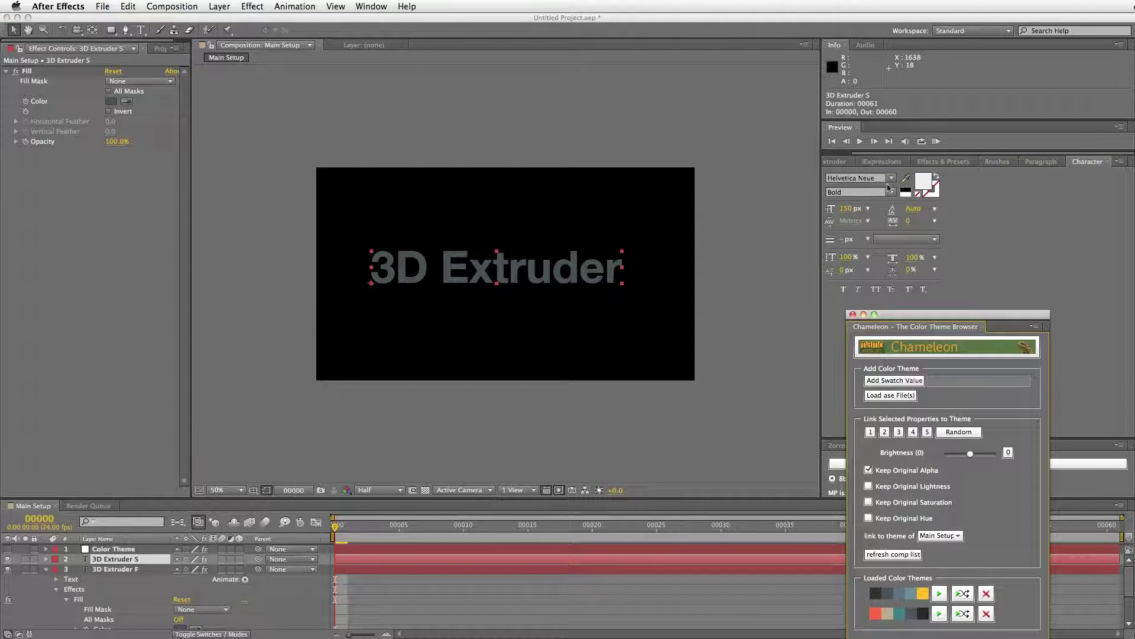
{"action": "left_click", "coordinate": [939, 183]}
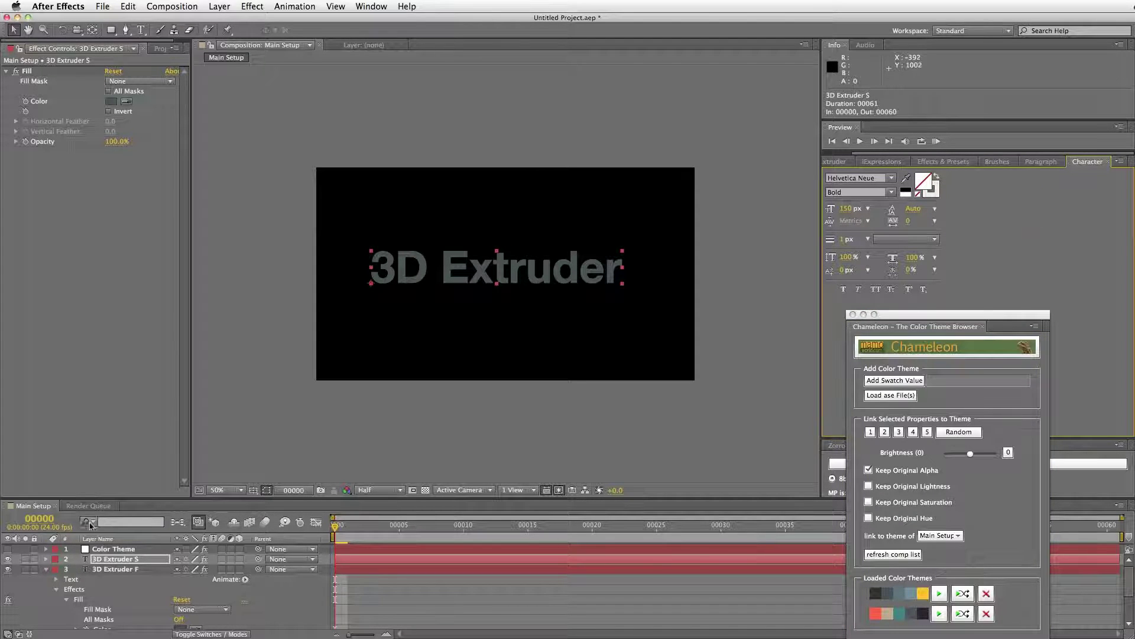
Display the alpha channel in the composition view to examine the text shapes.
{"action": "left_click", "coordinate": [364, 491]}
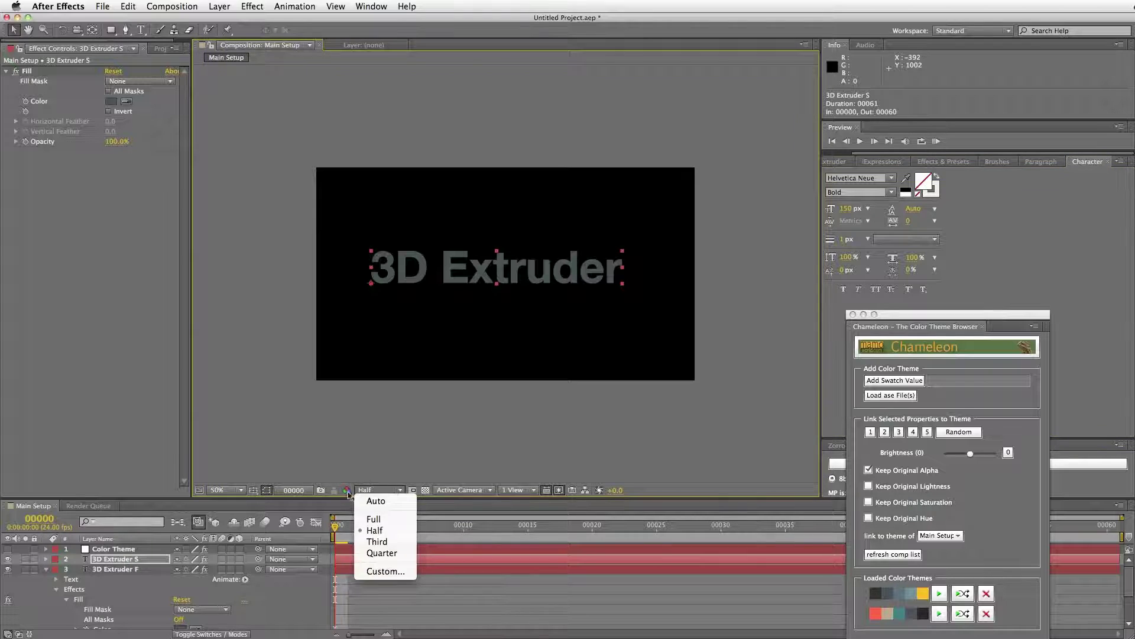
{"action": "left_click", "coordinate": [348, 491]}
{"action": "left_click", "coordinate": [347, 491]}
{"action": "left_click", "coordinate": [388, 553]}
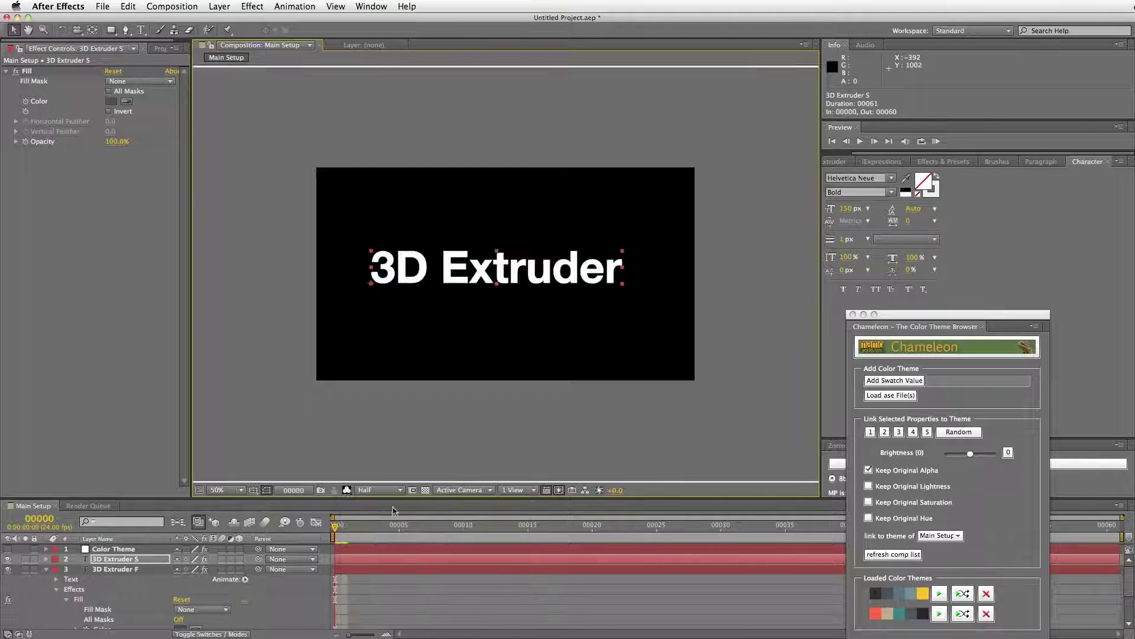
Select all the text of 3D Extruder S and set its stroke width to 5 px.
{"action": "double_click", "coordinate": [459, 270]}
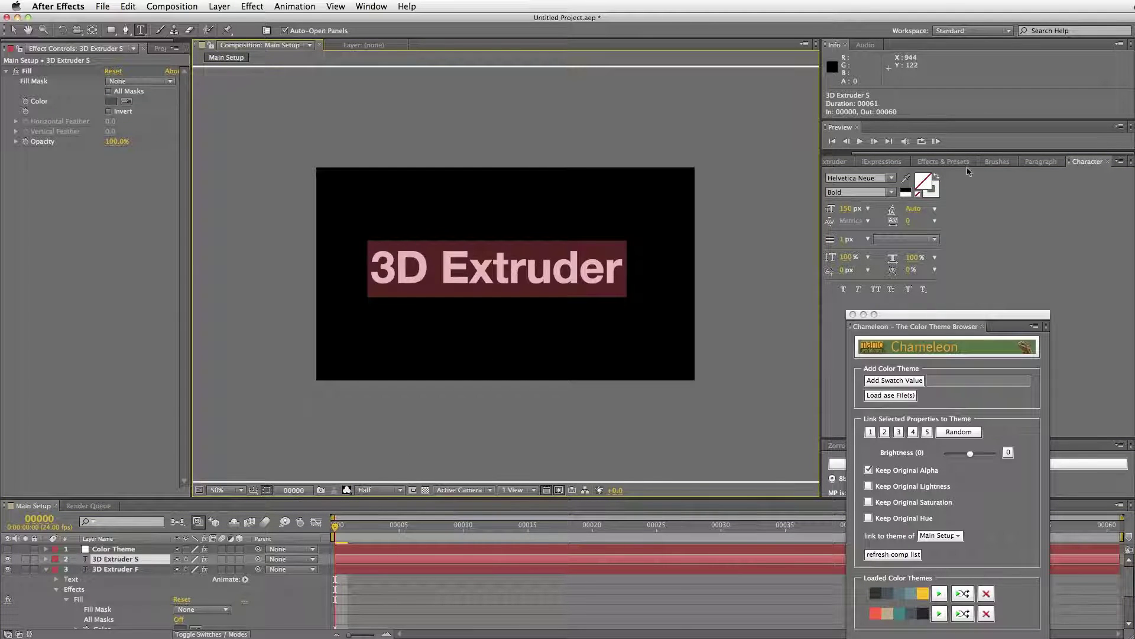
{"action": "left_click", "coordinate": [937, 176]}
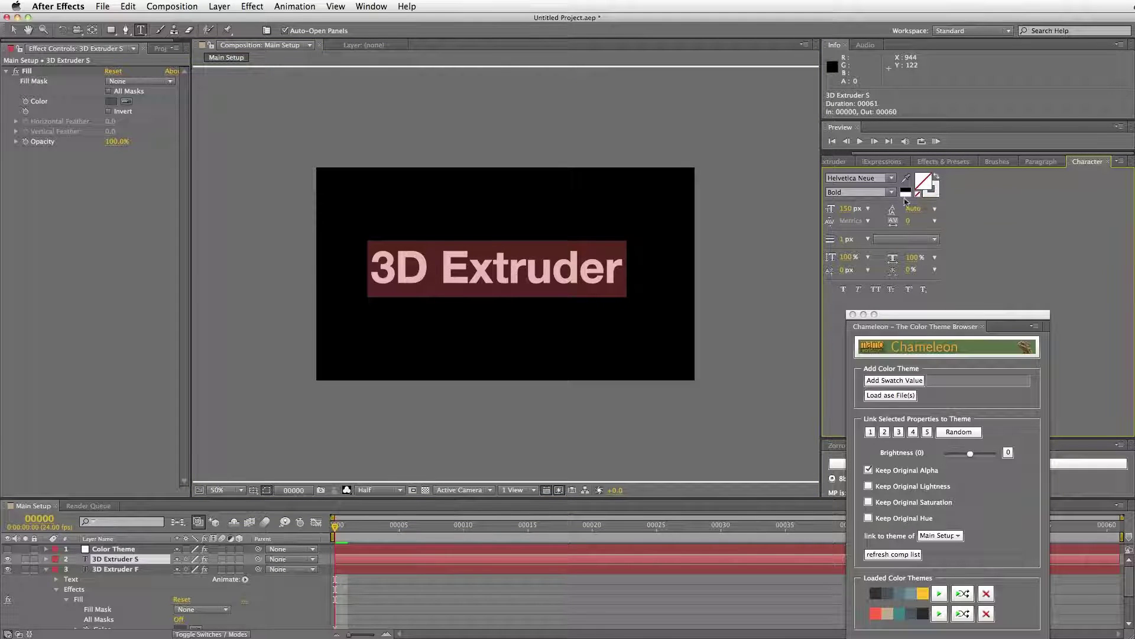
{"action": "left_click", "coordinate": [844, 241]}
{"action": "type", "text": "5"}
{"action": "key", "text": "Return"}
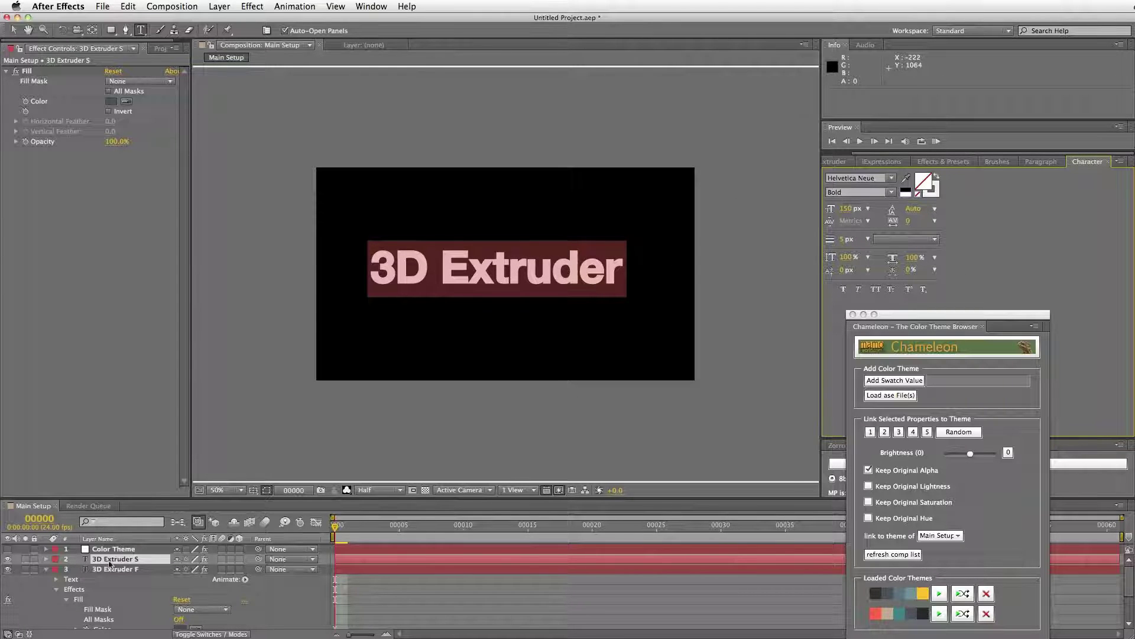
Return the composition view to RGB and toggle the visibility of 3D Extruder F to examine the outline layer alone.
{"action": "left_click", "coordinate": [348, 490]}
{"action": "left_click", "coordinate": [391, 588]}
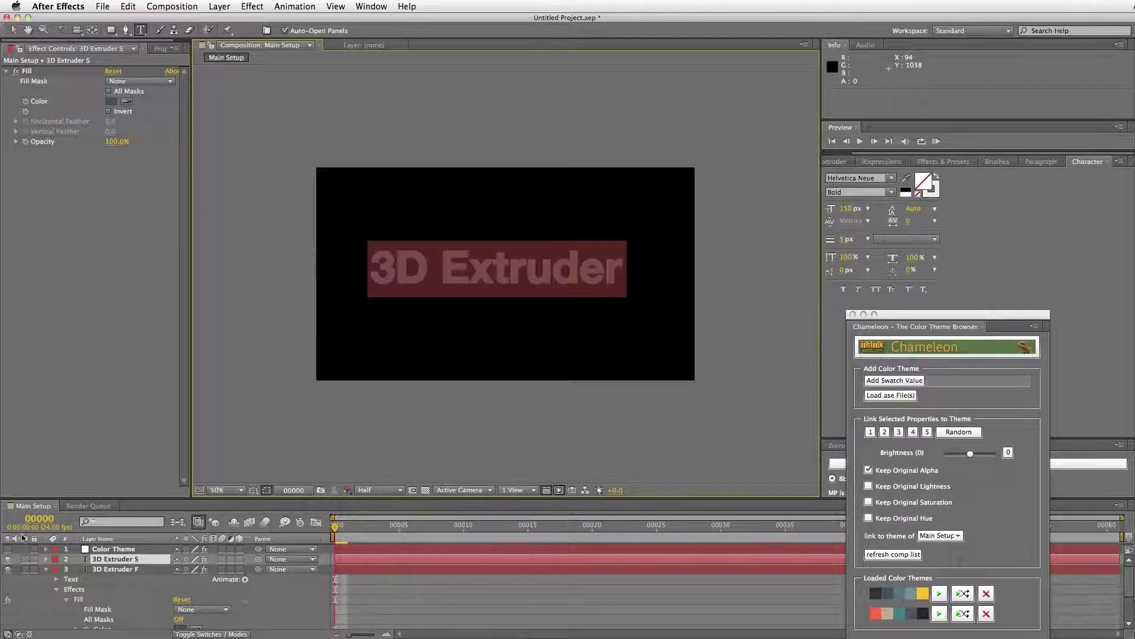
{"action": "left_click", "coordinate": [120, 571]}
{"action": "left_click", "coordinate": [8, 570]}
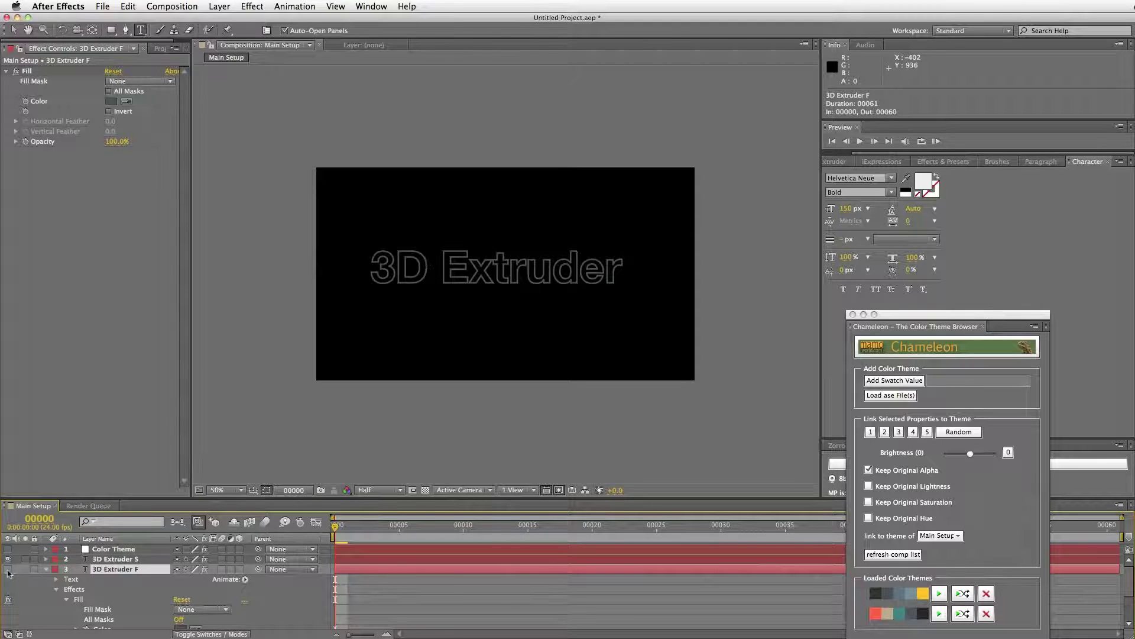
{"action": "left_click", "coordinate": [8, 570]}
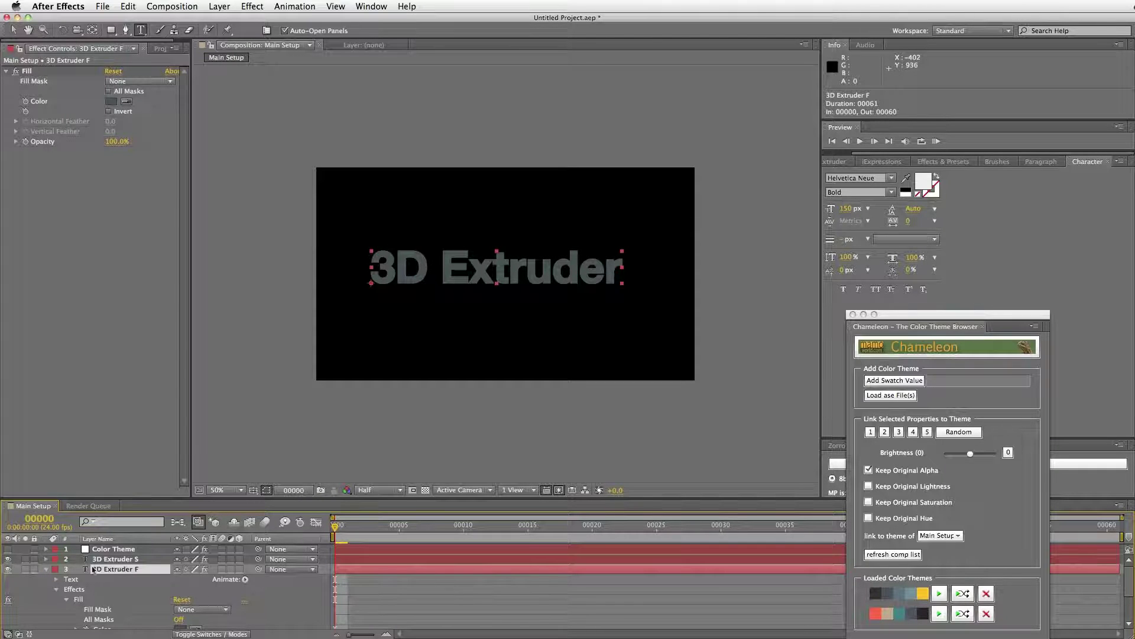
{"action": "left_click", "coordinate": [7, 569]}
{"action": "left_click", "coordinate": [131, 560]}
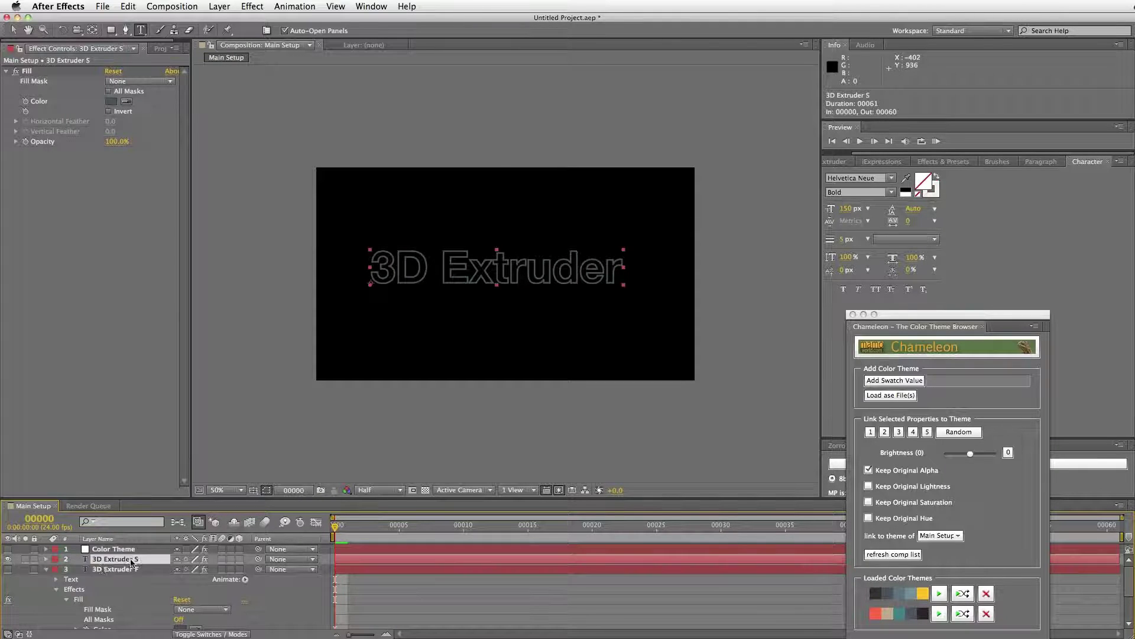
{"action": "left_click", "coordinate": [7, 569]}
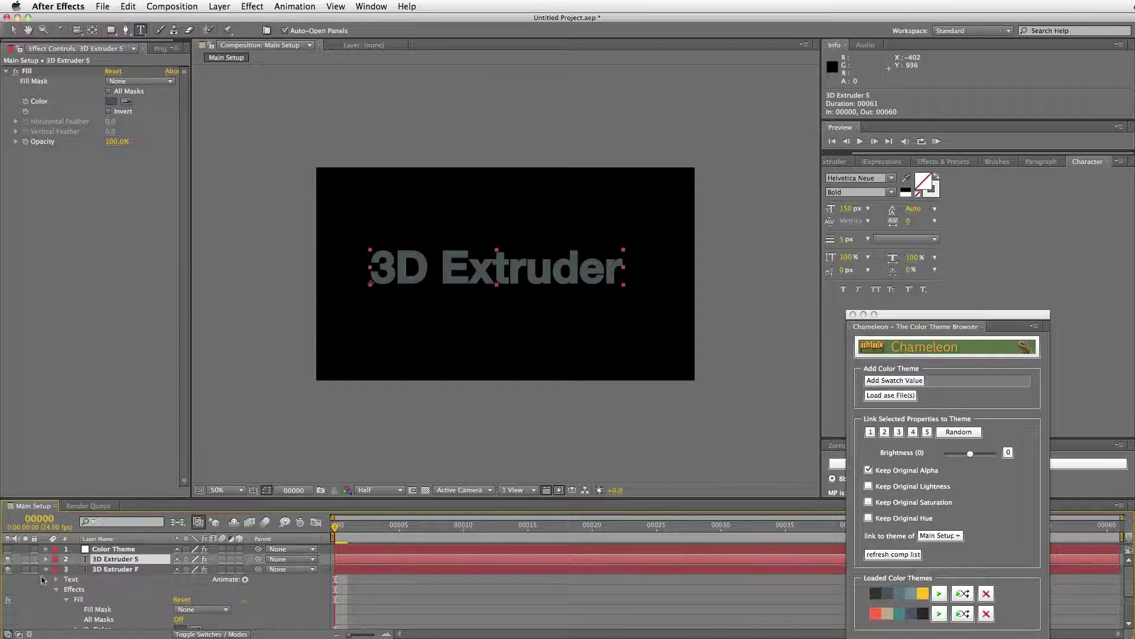
Link the Fill Color of 3D Extruder S to theme color 1 of Main Setup with Chameleon.
{"action": "left_click", "coordinate": [47, 559]}
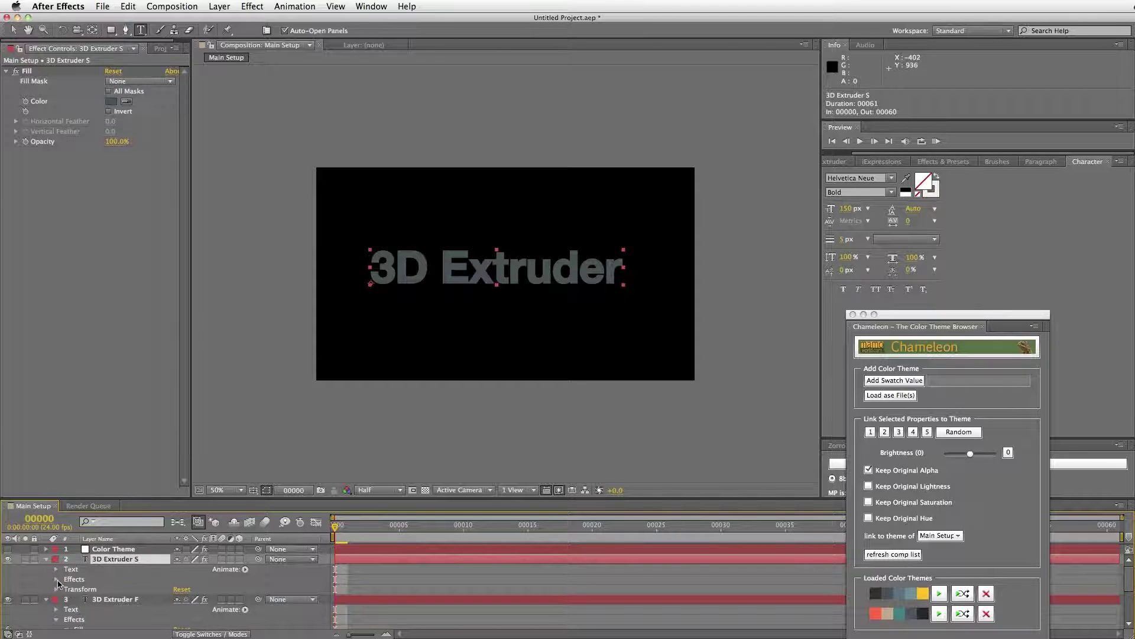
{"action": "left_click", "coordinate": [57, 579]}
{"action": "left_click", "coordinate": [66, 590]}
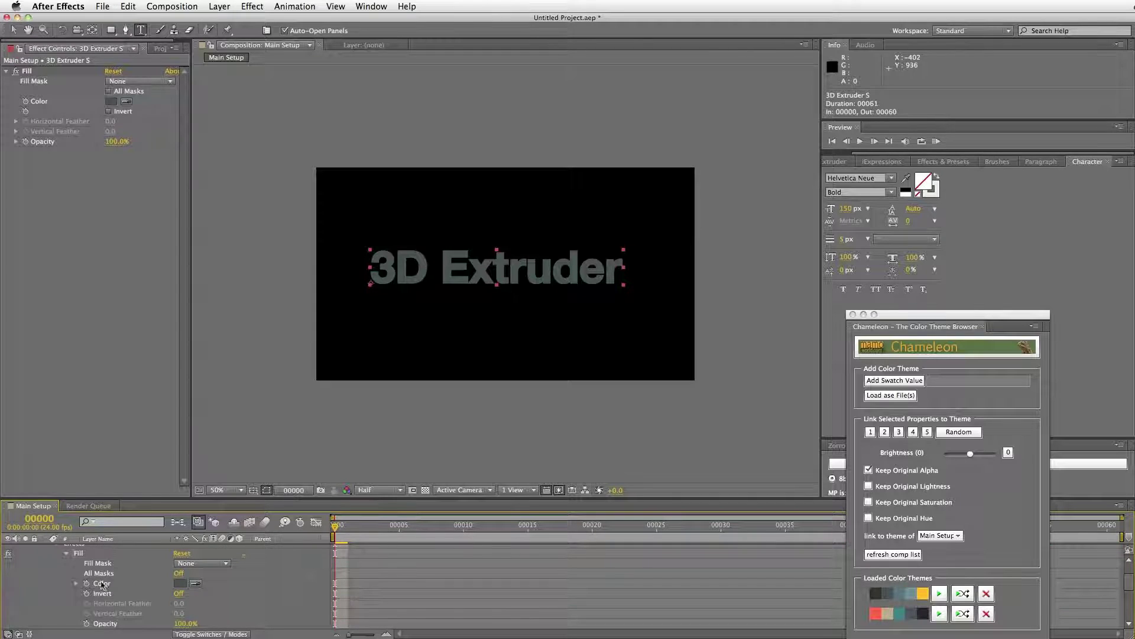
{"action": "left_click", "coordinate": [118, 583]}
{"action": "left_click_drag", "start_coordinate": [859, 586], "coordinate": [781, 454]}
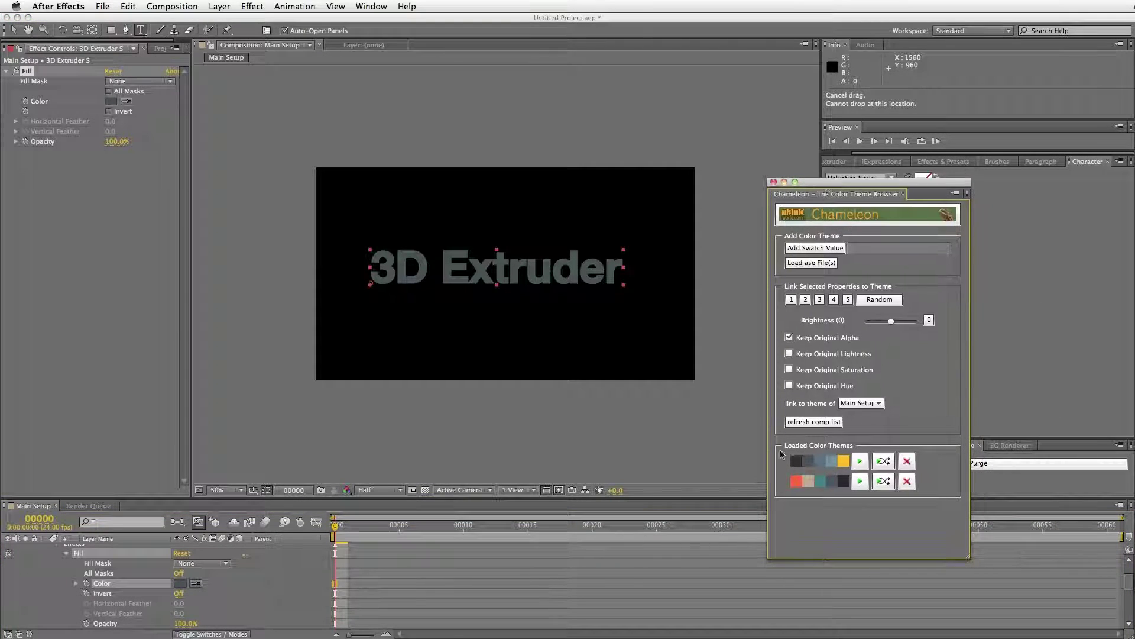
{"action": "left_click", "coordinate": [791, 300]}
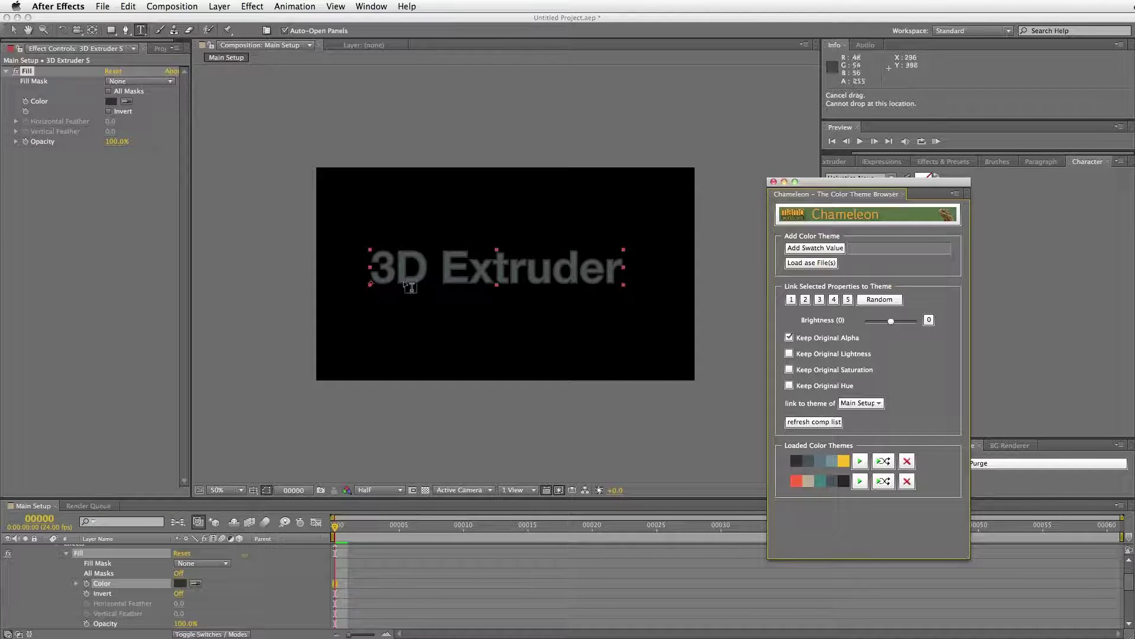
Collapse the expanded properties of the 3D Extruder S layer and the effect settings of 3D Extruder F in the timeline.
{"action": "left_click", "coordinate": [65, 555]}
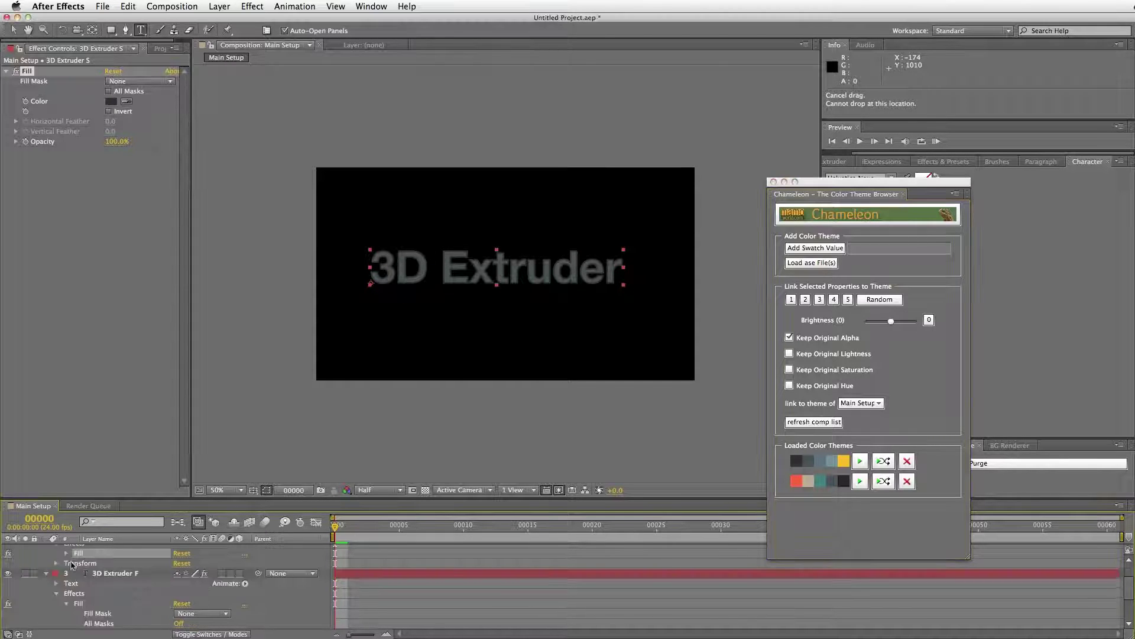
{"action": "left_click", "coordinate": [107, 579]}
{"action": "key", "text": "h"}
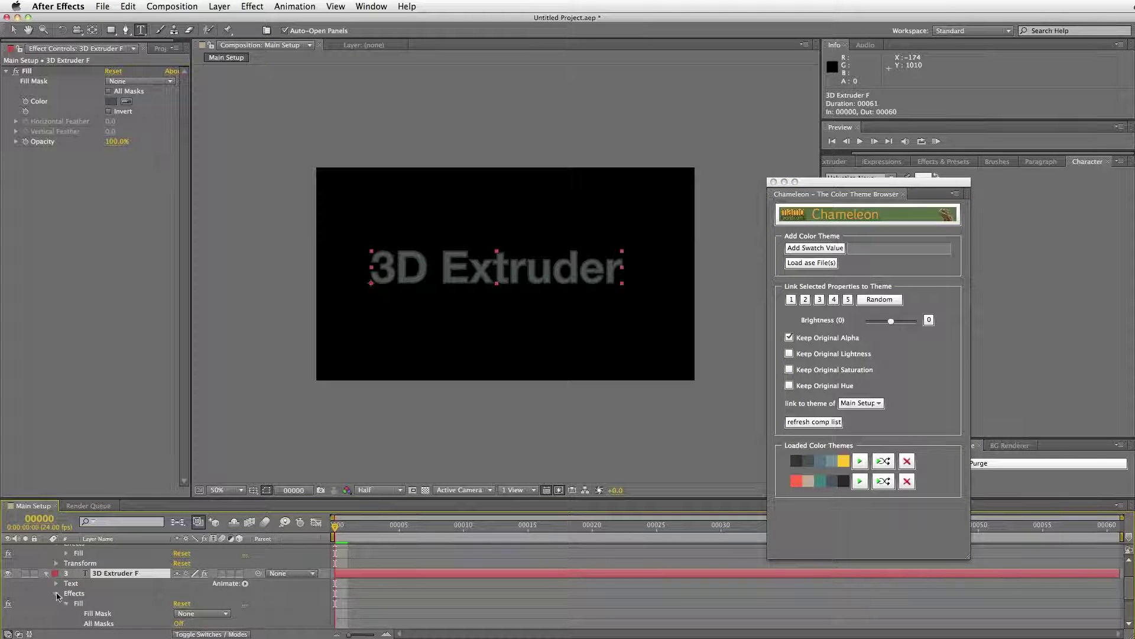
{"action": "scroll", "coordinate": [56, 592], "scroll_direction": "up", "scroll_amount": 1}
{"action": "scroll", "coordinate": [118, 595], "scroll_direction": "up", "scroll_amount": 1}
{"action": "key", "text": "ctrl+t"}
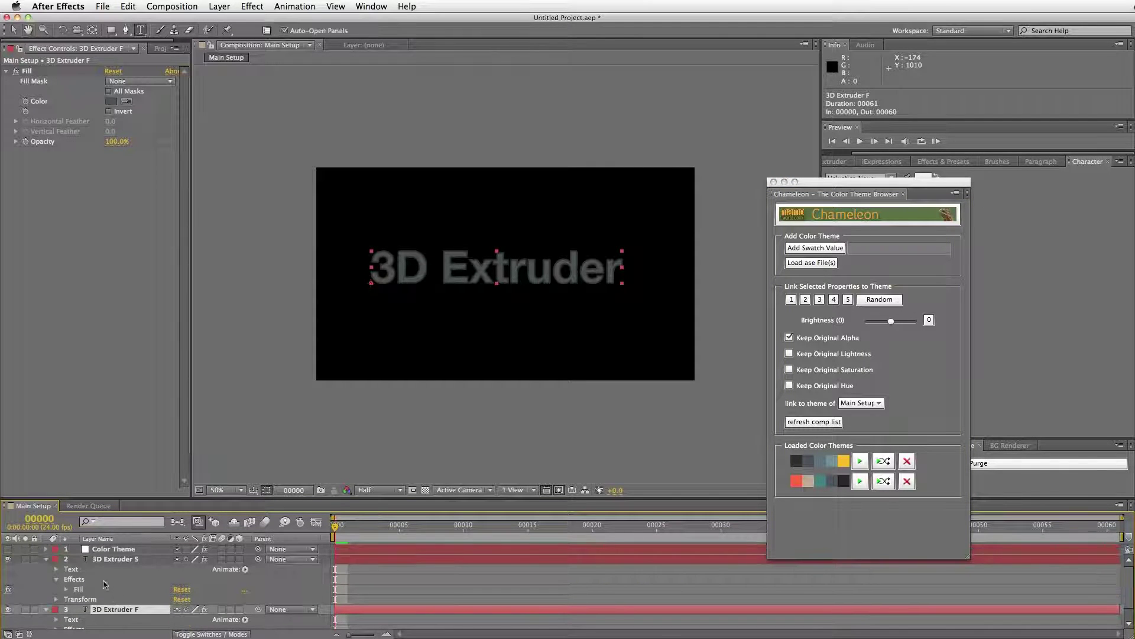
{"action": "left_click", "coordinate": [110, 559]}
{"action": "left_click", "coordinate": [47, 560]}
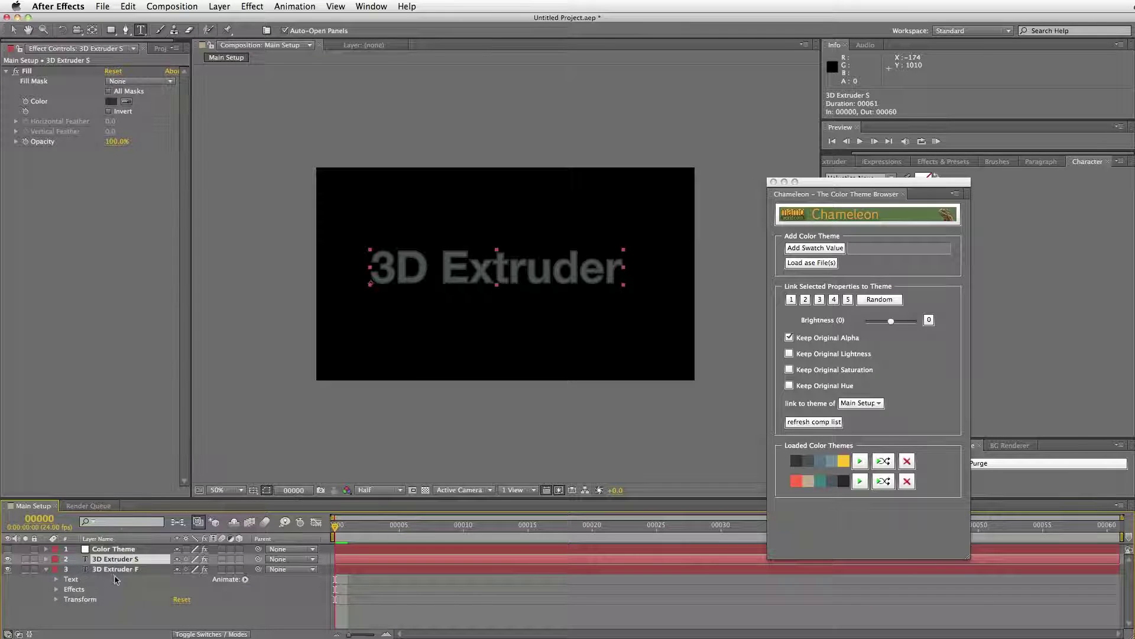
Extrude the 3D Extruder F text layer with BR_3D_Extruder using the fill preset.
{"action": "left_click", "coordinate": [113, 569]}
{"action": "left_click_drag", "start_coordinate": [843, 184], "coordinate": [890, 158]}
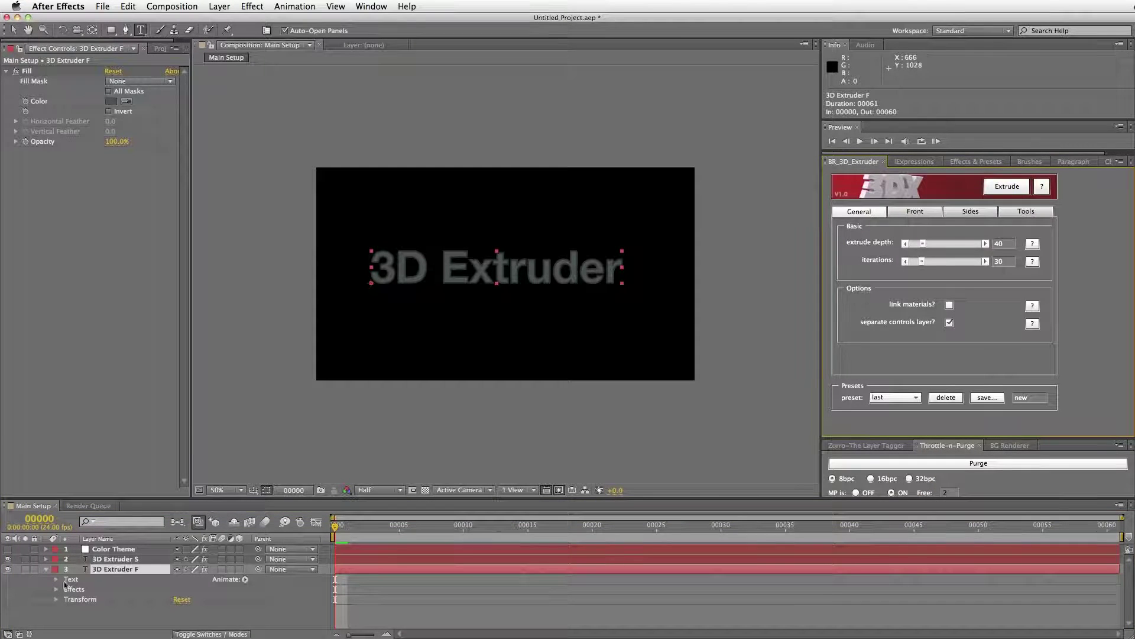
{"action": "left_click", "coordinate": [894, 397]}
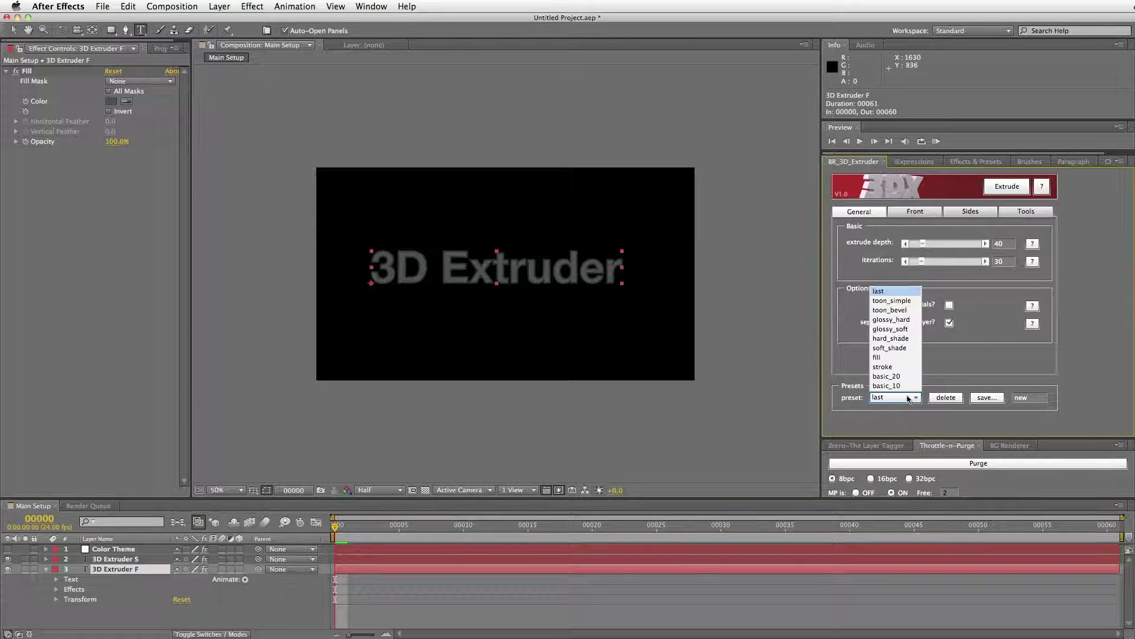
{"action": "left_click", "coordinate": [881, 357]}
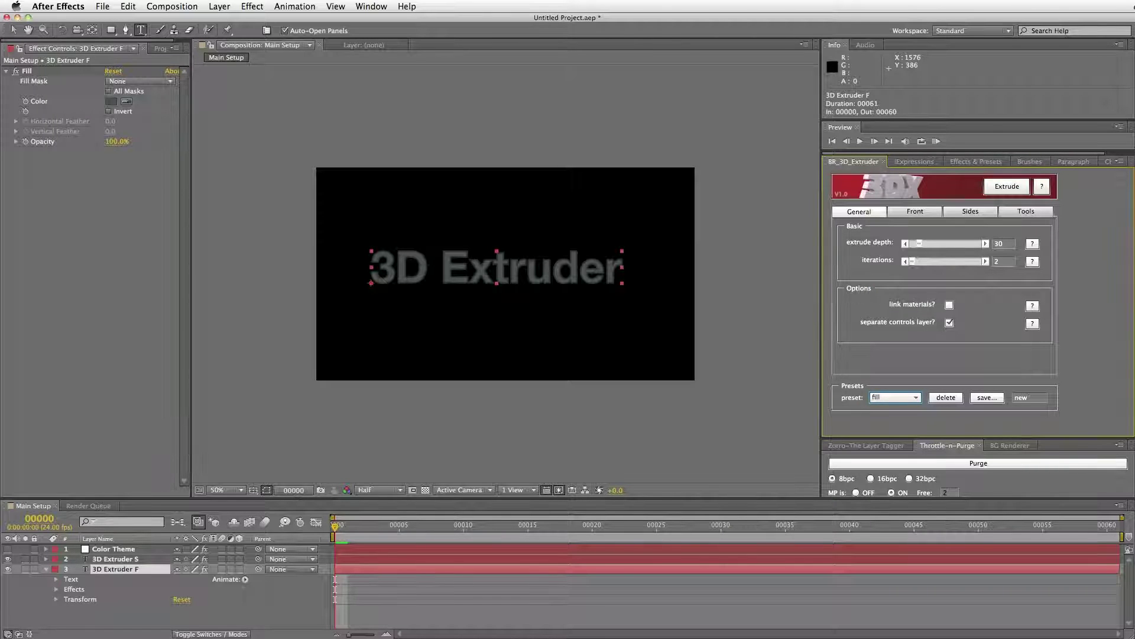
{"action": "left_click", "coordinate": [1007, 187]}
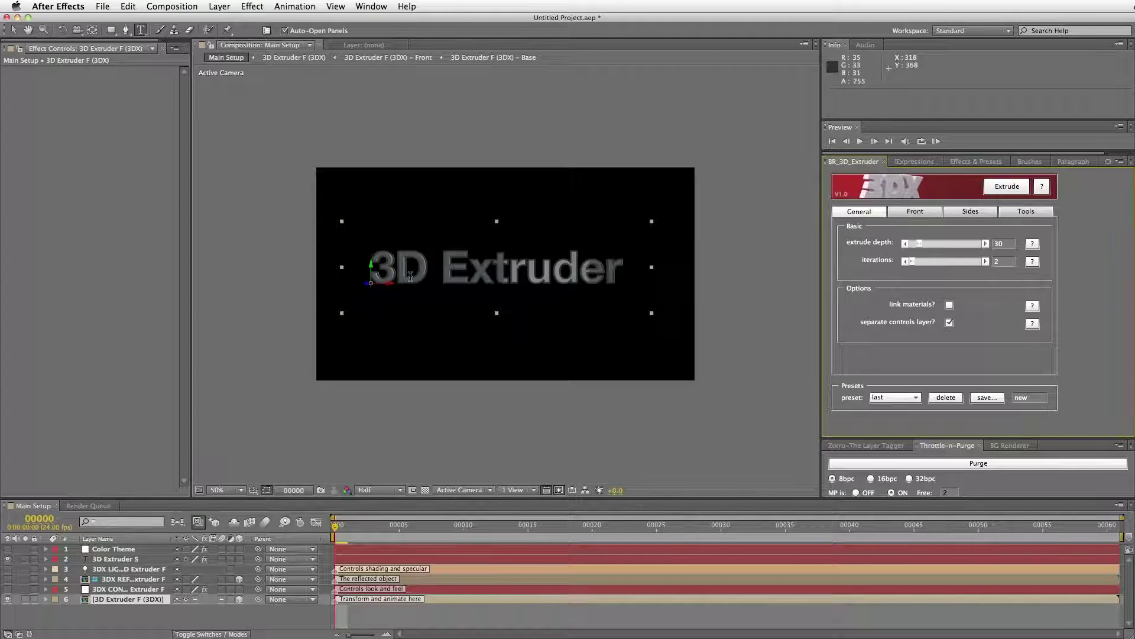
Extrude the 3D Extruder S text layer with BR_3D_Extruder using the stroke preset.
{"action": "left_click", "coordinate": [135, 561]}
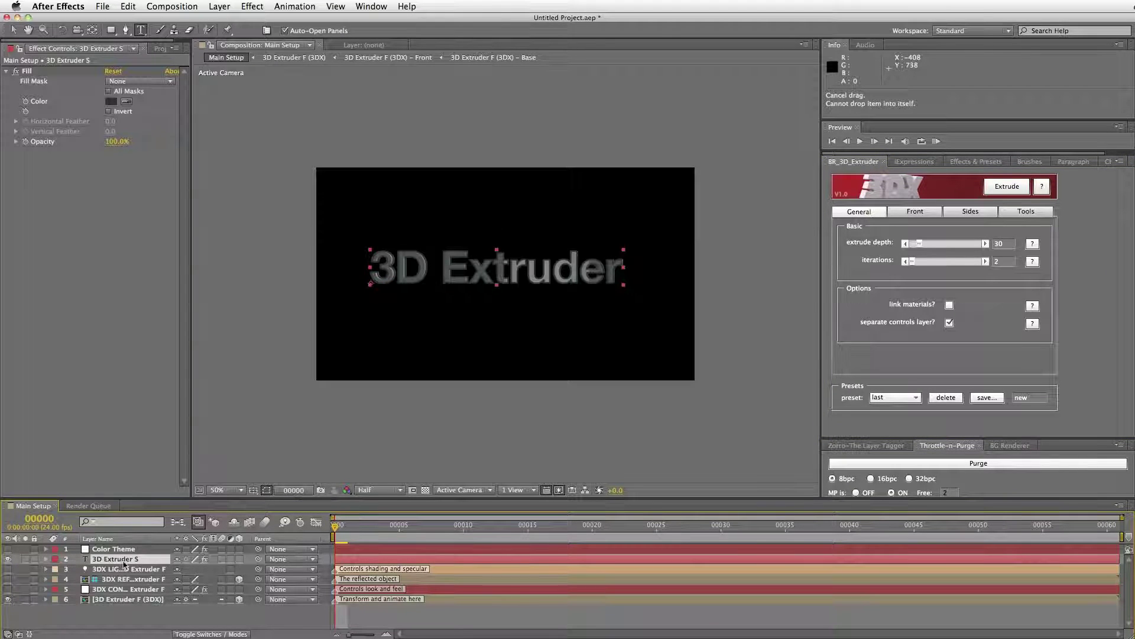
{"action": "left_click", "coordinate": [895, 398]}
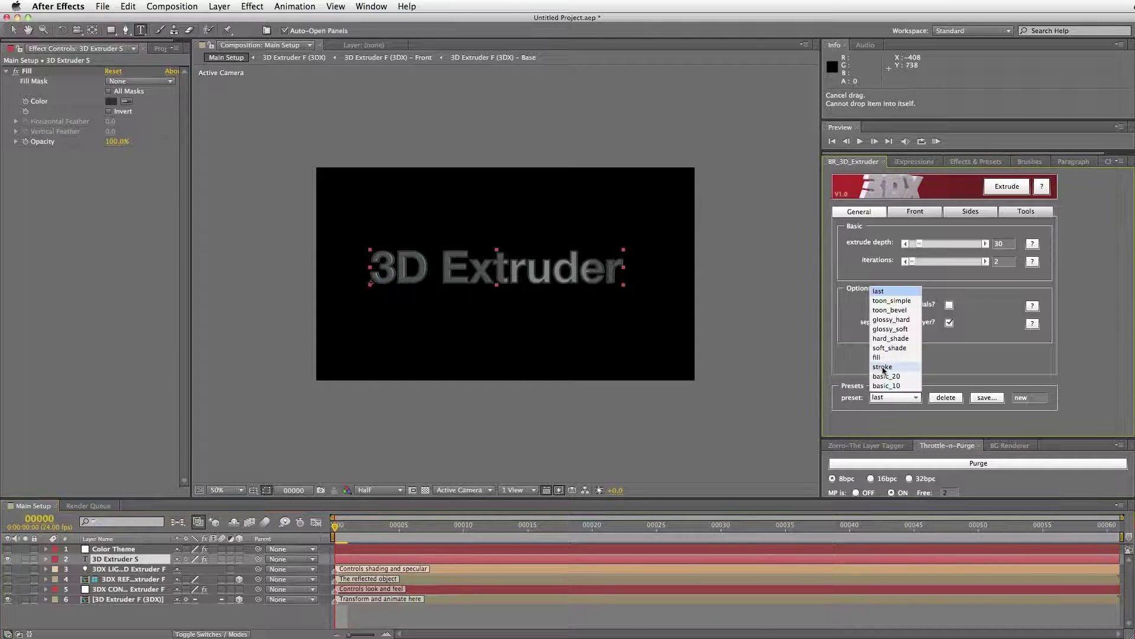
{"action": "left_click", "coordinate": [881, 370]}
{"action": "left_click", "coordinate": [1006, 188]}
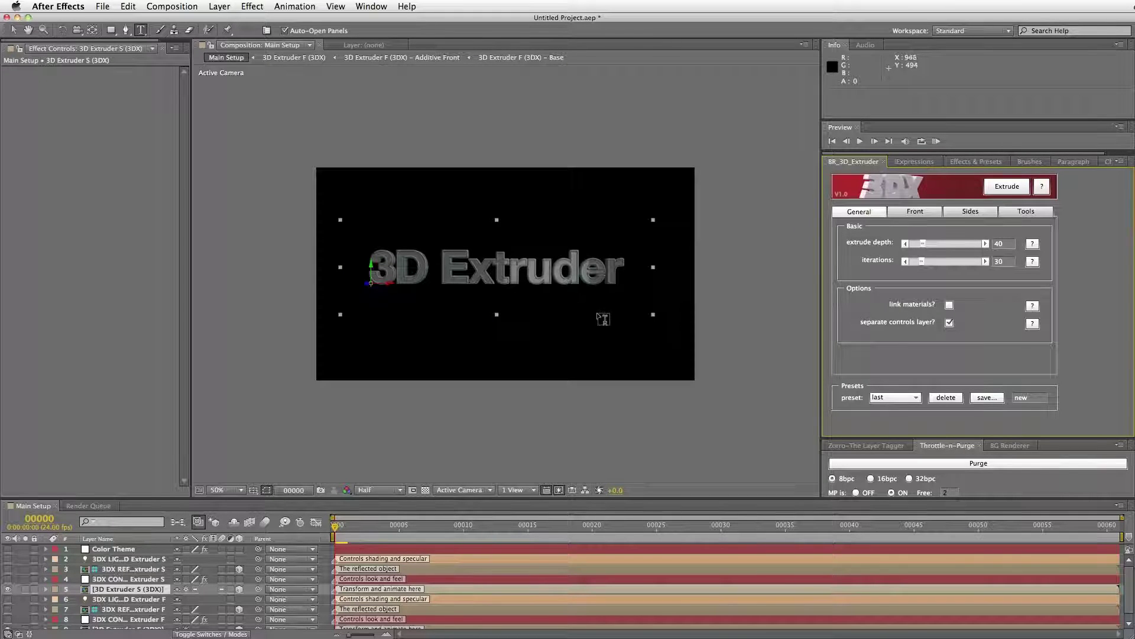
Switch to QuickTime Player and scrub and play the iEXPRESSIONS TUT movie to examine its outlined extruded text, returning to After Effects.
{"action": "key", "text": "super+Tab"}
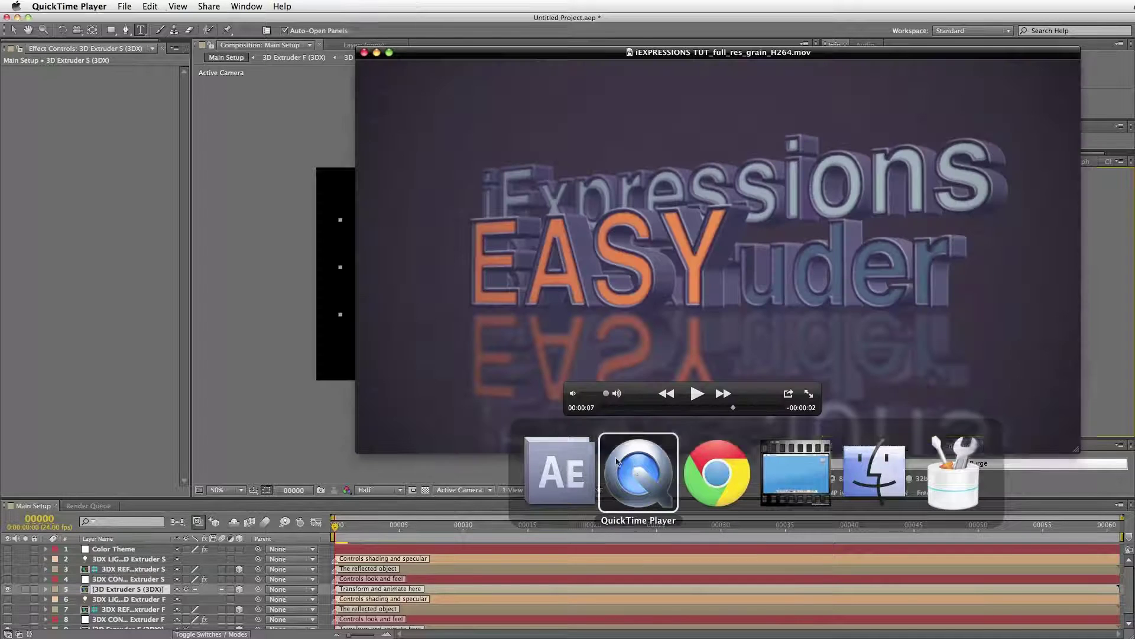
{"action": "mouse_move", "coordinate": [628, 410]}
{"action": "left_mouse_down"}
{"action": "mouse_move", "coordinate": [608, 405]}
{"action": "mouse_move", "coordinate": [638, 411]}
{"action": "left_mouse_up"}
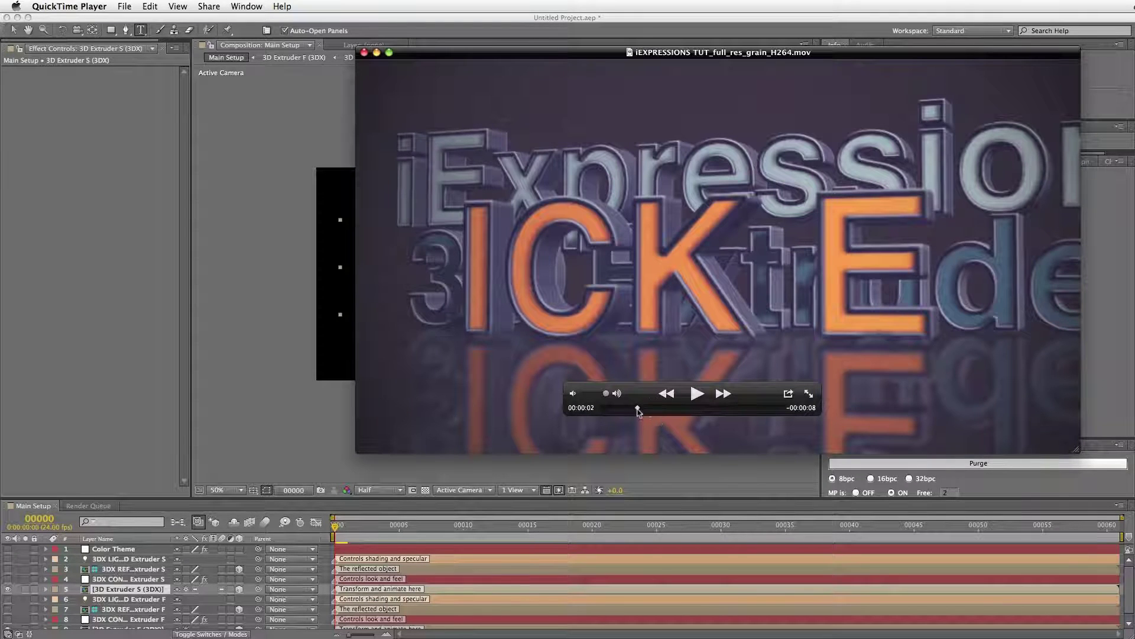
{"action": "left_click_drag", "start_coordinate": [619, 406], "coordinate": [658, 408]}
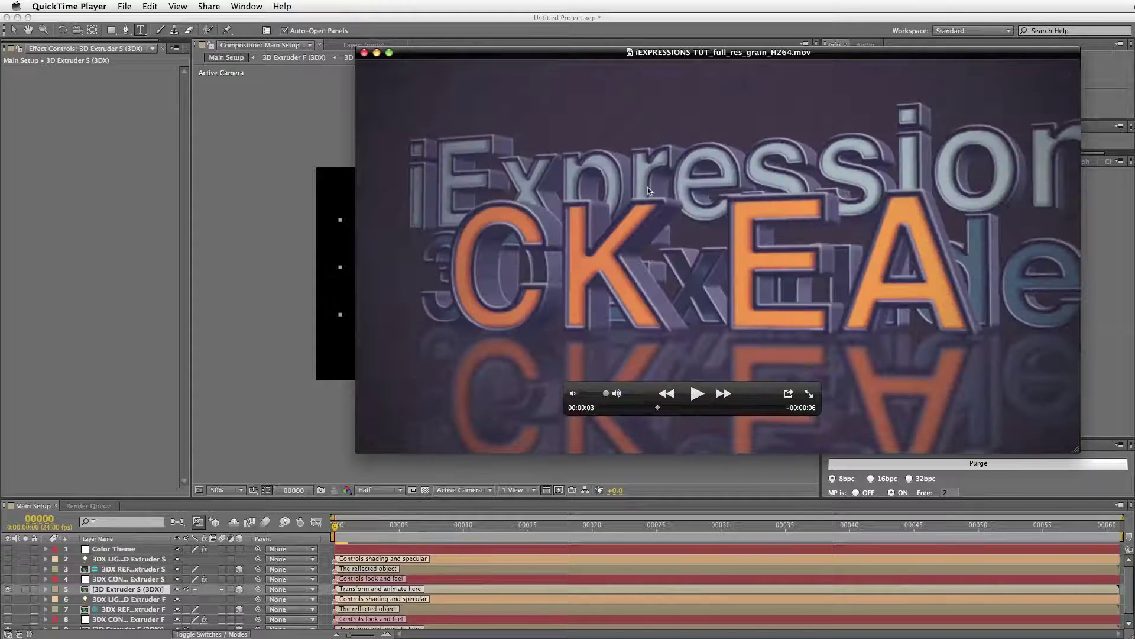
{"action": "left_click", "coordinate": [675, 408]}
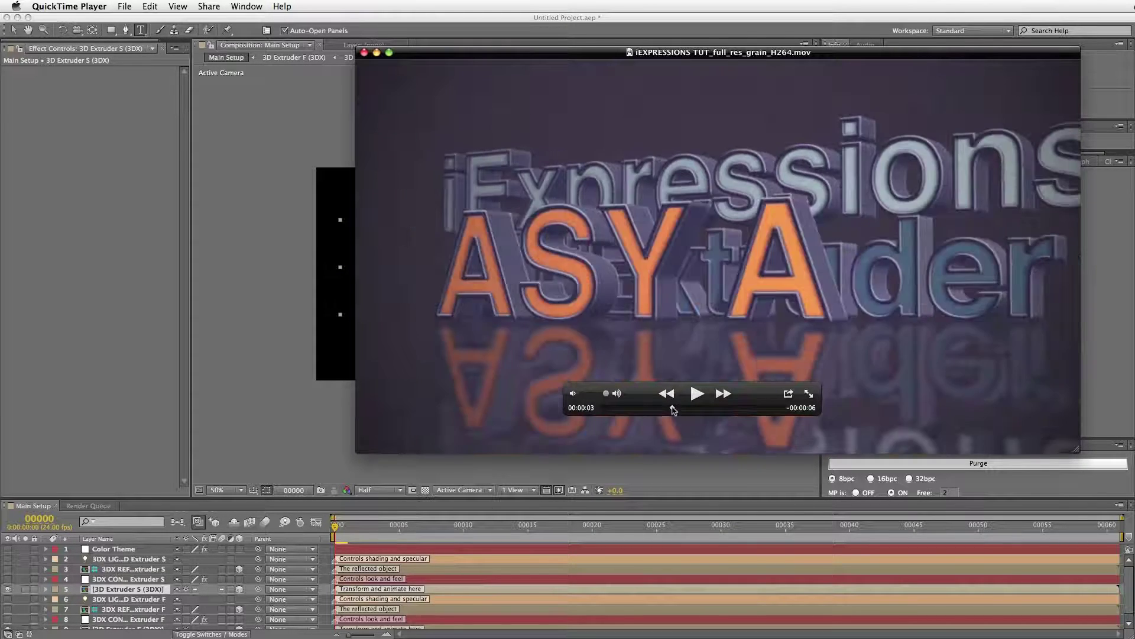
{"action": "left_click_drag", "start_coordinate": [680, 408], "coordinate": [701, 407]}
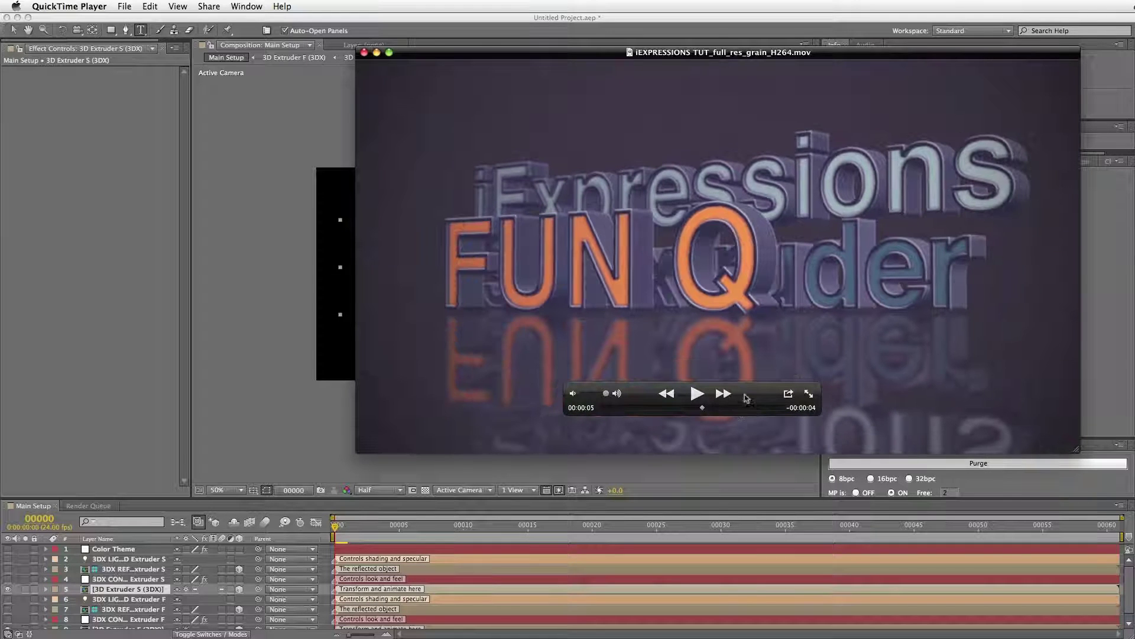
{"action": "left_click", "coordinate": [732, 407]}
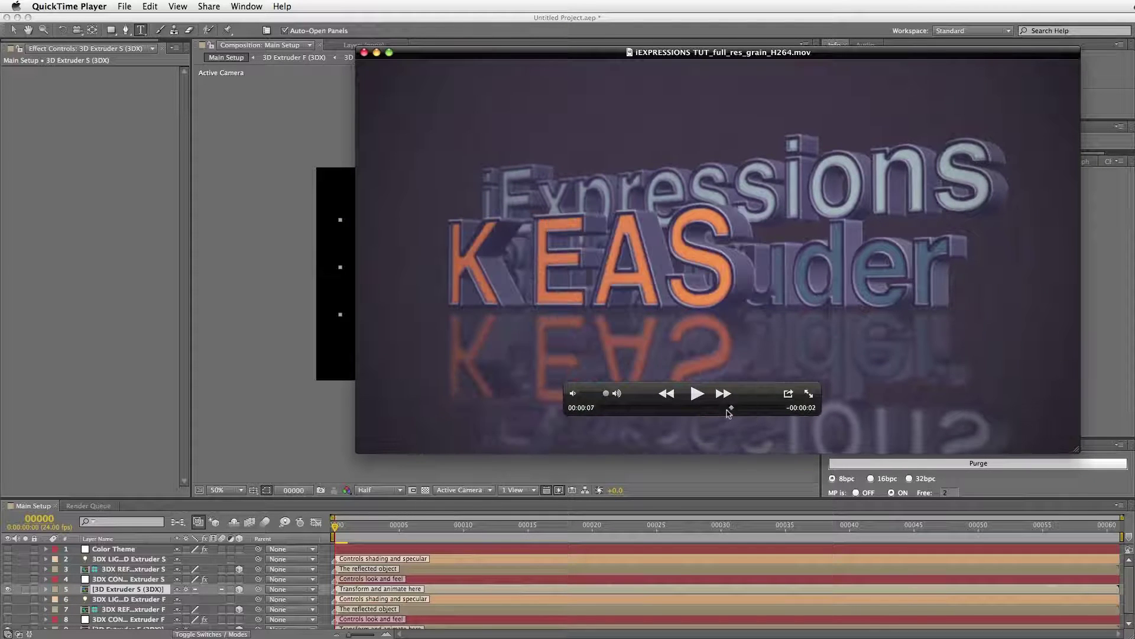
{"action": "left_click_drag", "start_coordinate": [743, 407], "coordinate": [606, 407]}
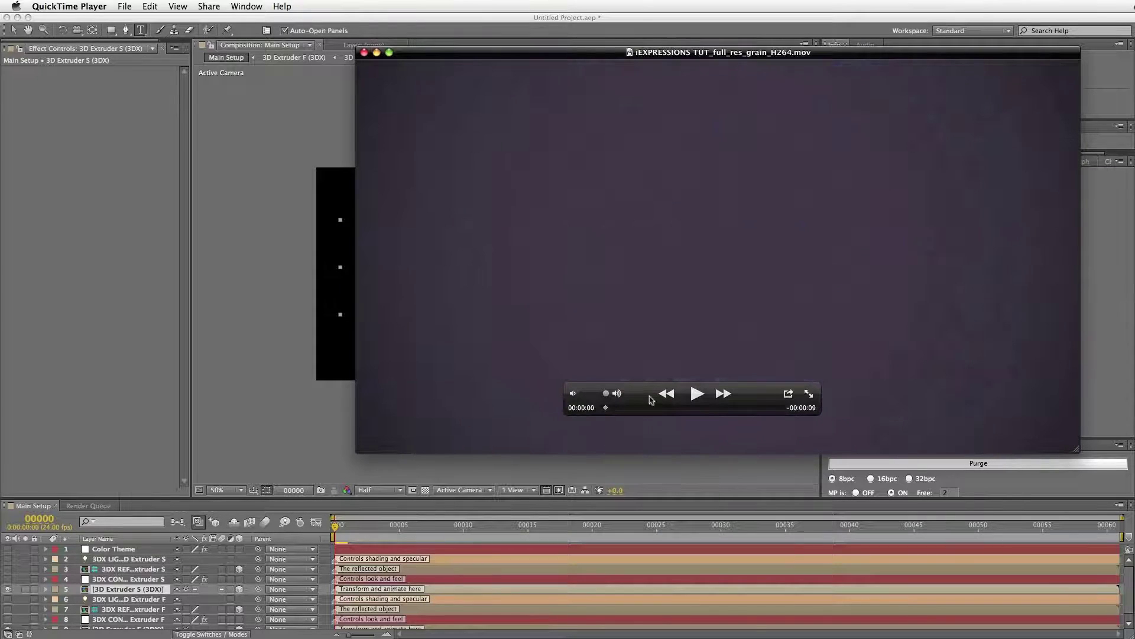
{"action": "left_click", "coordinate": [697, 393]}
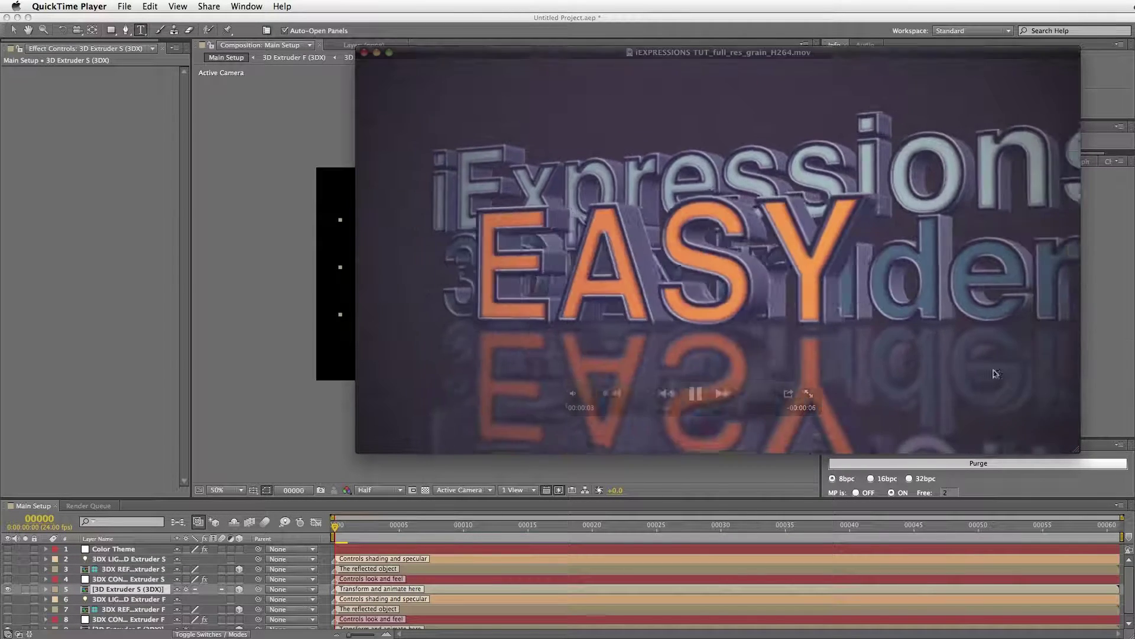
{"action": "left_click", "coordinate": [696, 393]}
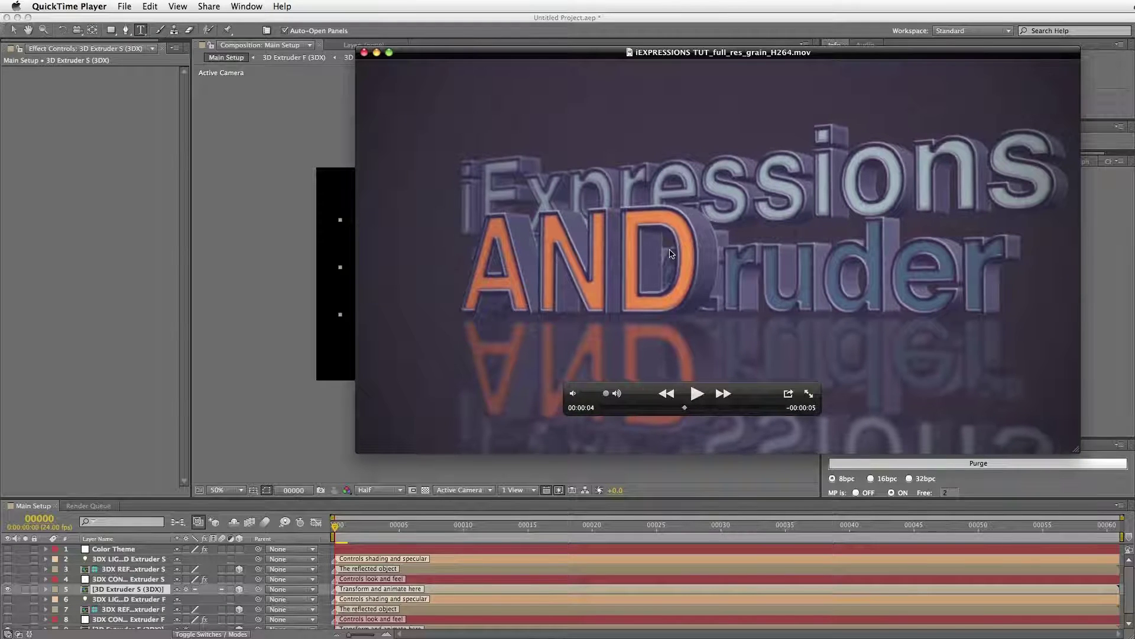
{"action": "left_click", "coordinate": [293, 436]}
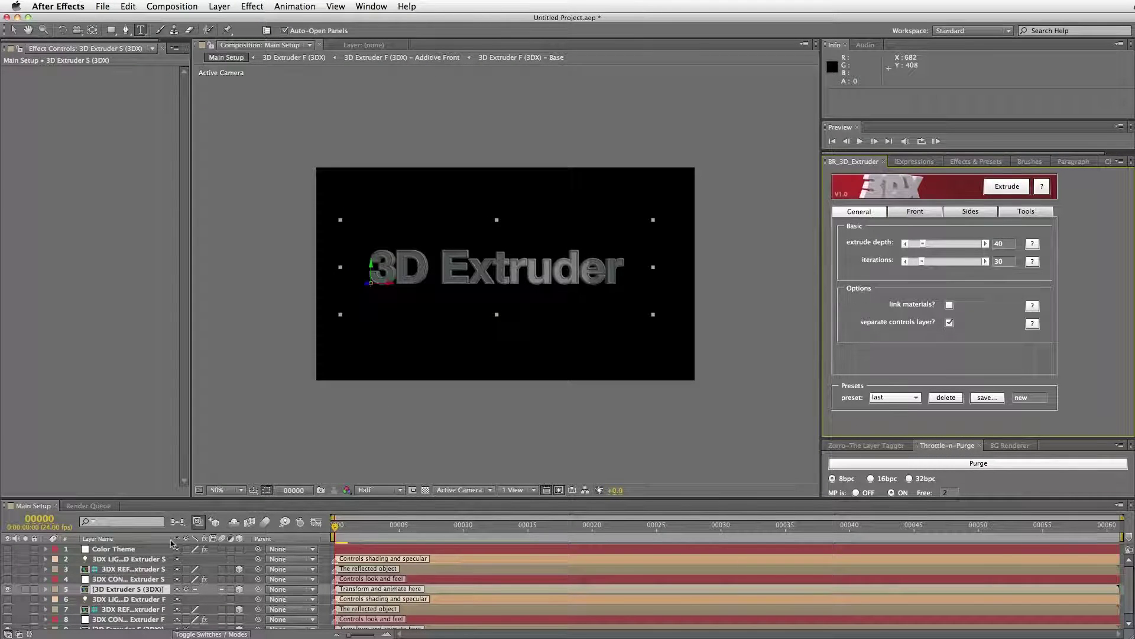
Enlarge the timeline and its layer name column, and parent the 3D Extruder S (3DX) layer to 3D Extruder F (3DX).
{"action": "left_click_drag", "start_coordinate": [169, 539], "coordinate": [217, 538]}
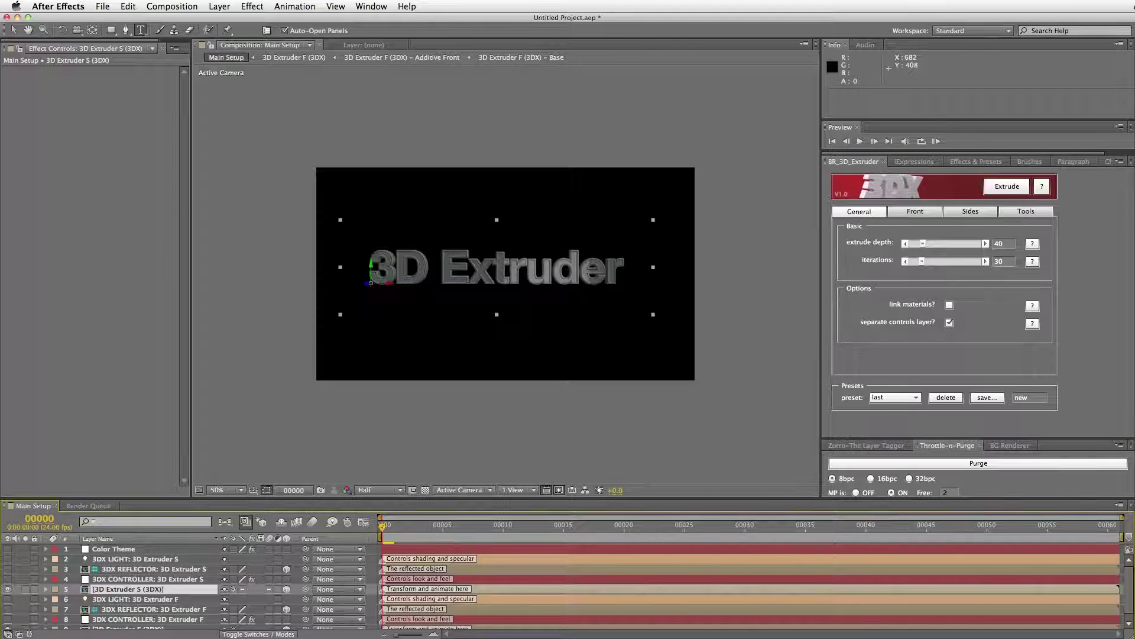
{"action": "left_click", "coordinate": [167, 569]}
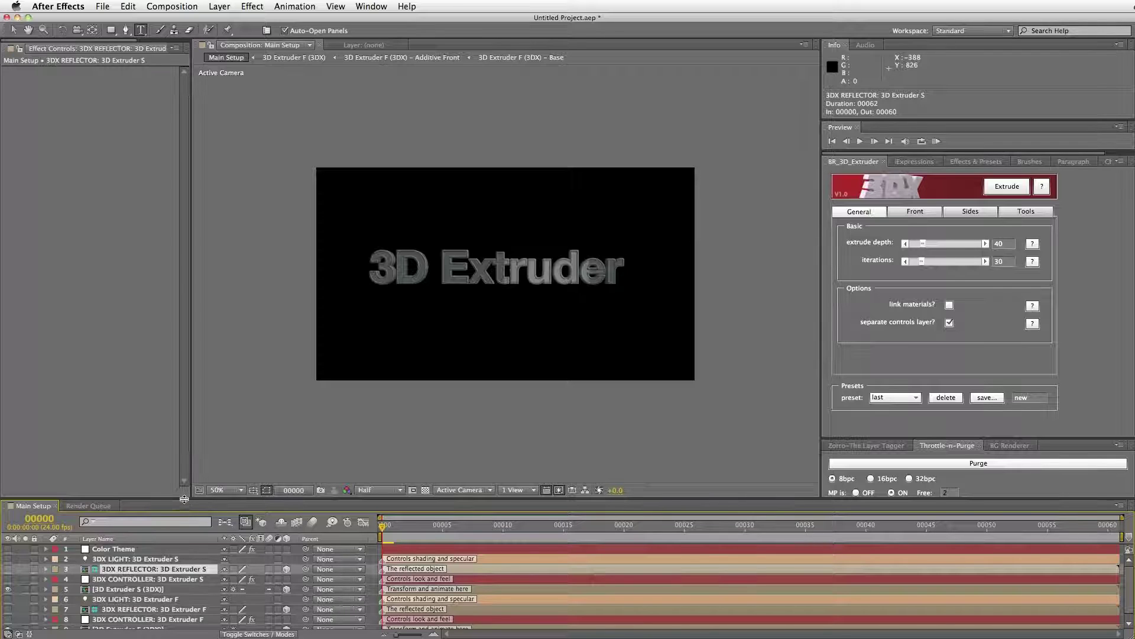
{"action": "left_click_drag", "start_coordinate": [184, 499], "coordinate": [184, 450]}
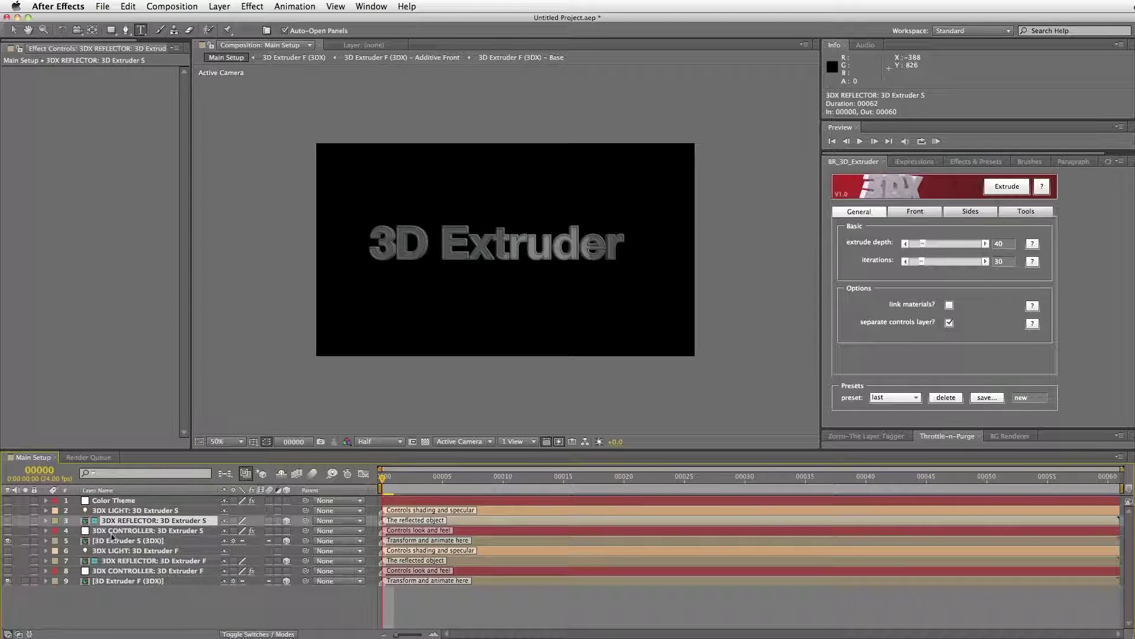
{"action": "left_click", "coordinate": [127, 541]}
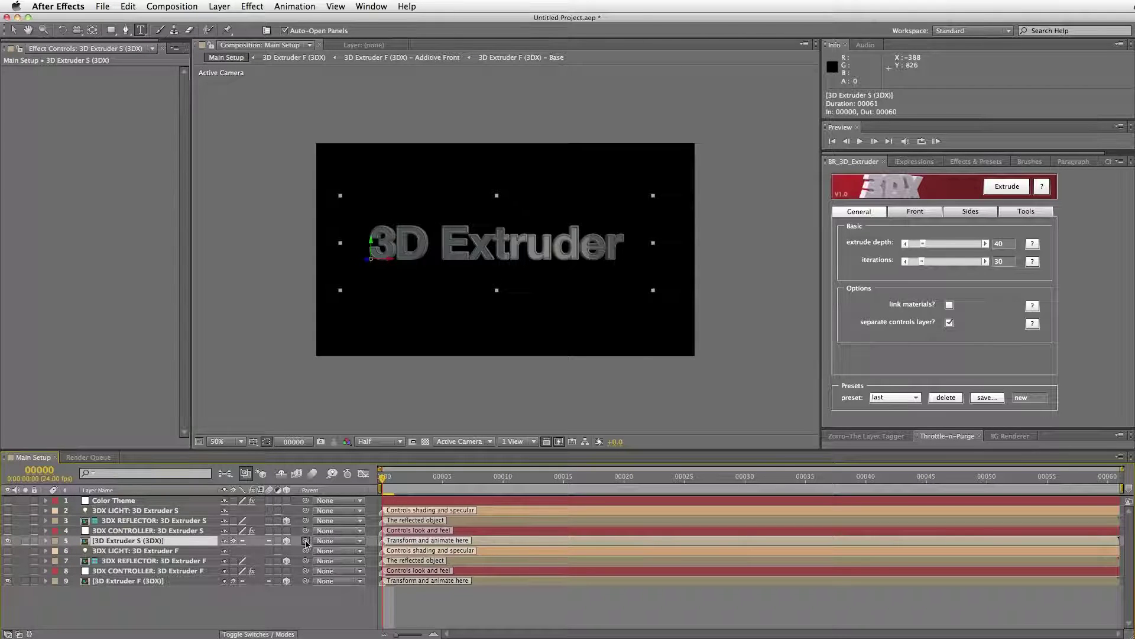
{"action": "left_click_drag", "start_coordinate": [305, 541], "coordinate": [125, 586]}
Tag the 3D Extruder F (3DX) and 3D Extruder S (3DX) layers as "Main Text" with Zorro-The Layer Tagger.
{"action": "left_click", "coordinate": [129, 583]}
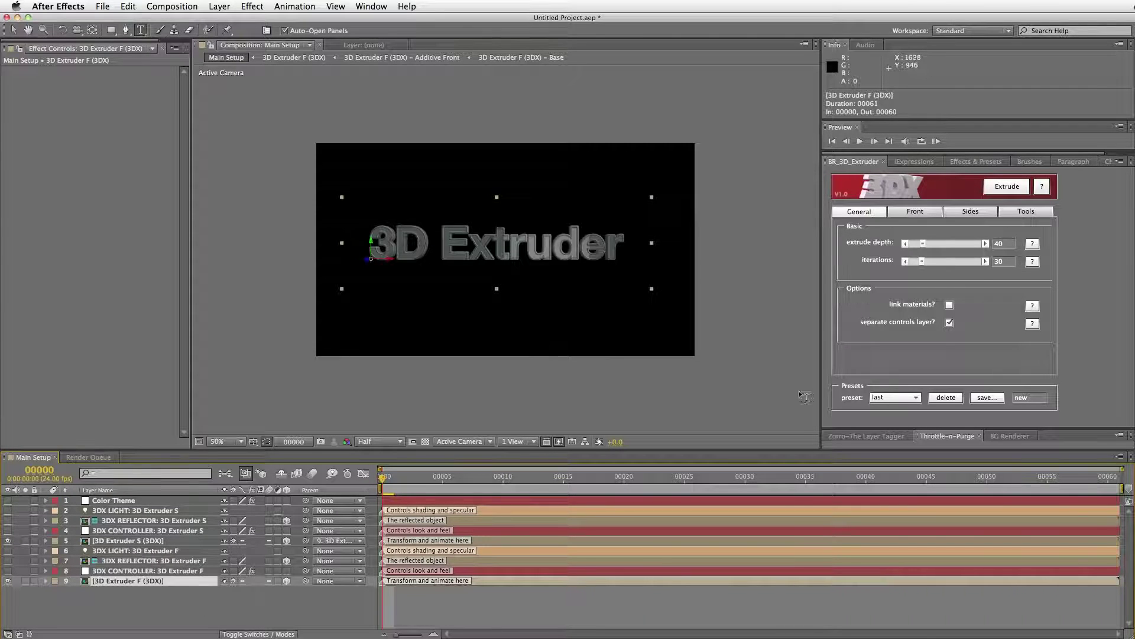
{"action": "mouse_move", "coordinate": [877, 427]}
{"action": "left_mouse_down"}
{"action": "mouse_move", "coordinate": [880, 311]}
{"action": "mouse_move", "coordinate": [881, 350]}
{"action": "mouse_move", "coordinate": [888, 334]}
{"action": "left_mouse_up"}
{"action": "left_click", "coordinate": [872, 357]}
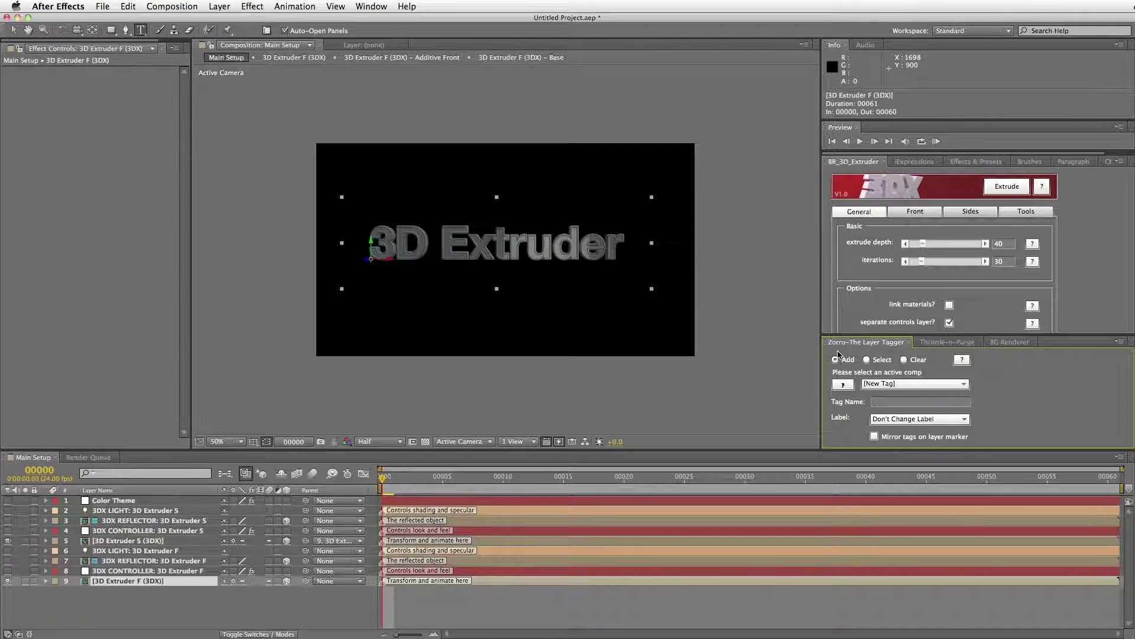
{"action": "left_click", "coordinate": [115, 542], "text": "super"}
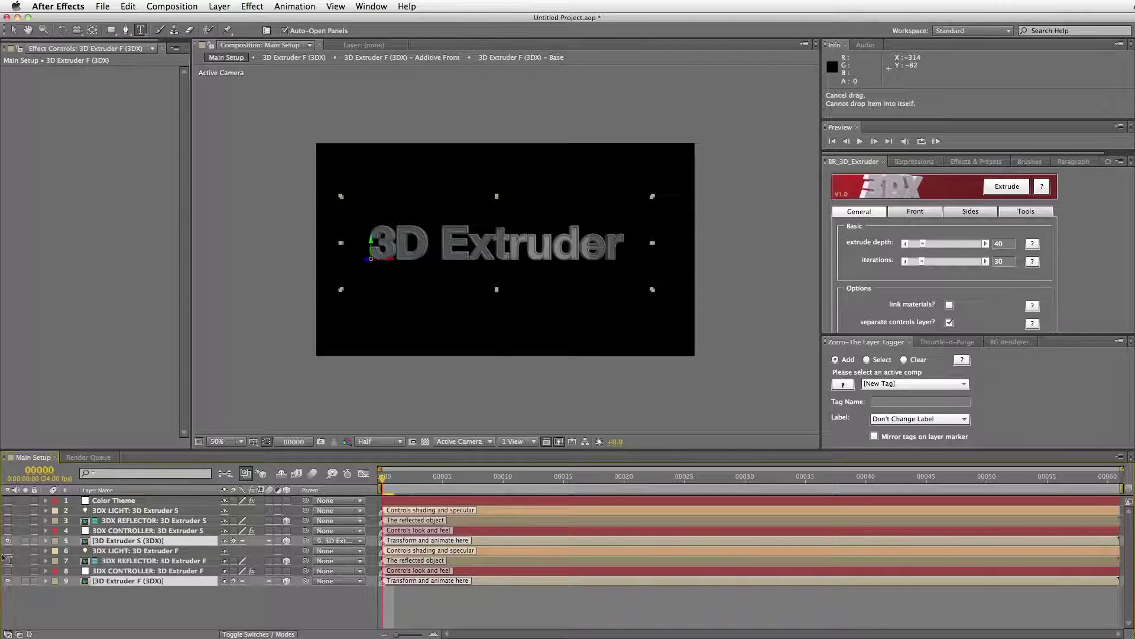
{"action": "left_click", "coordinate": [899, 402]}
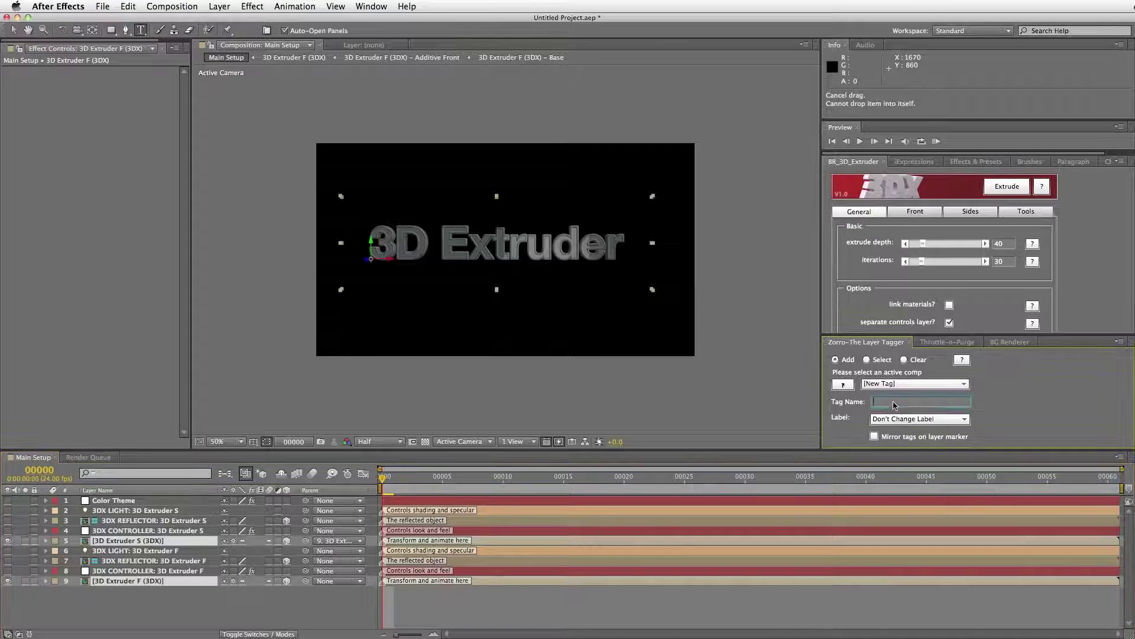
{"action": "type", "text": "Main Text"}
{"action": "left_click_drag", "start_coordinate": [976, 333], "coordinate": [977, 304]}
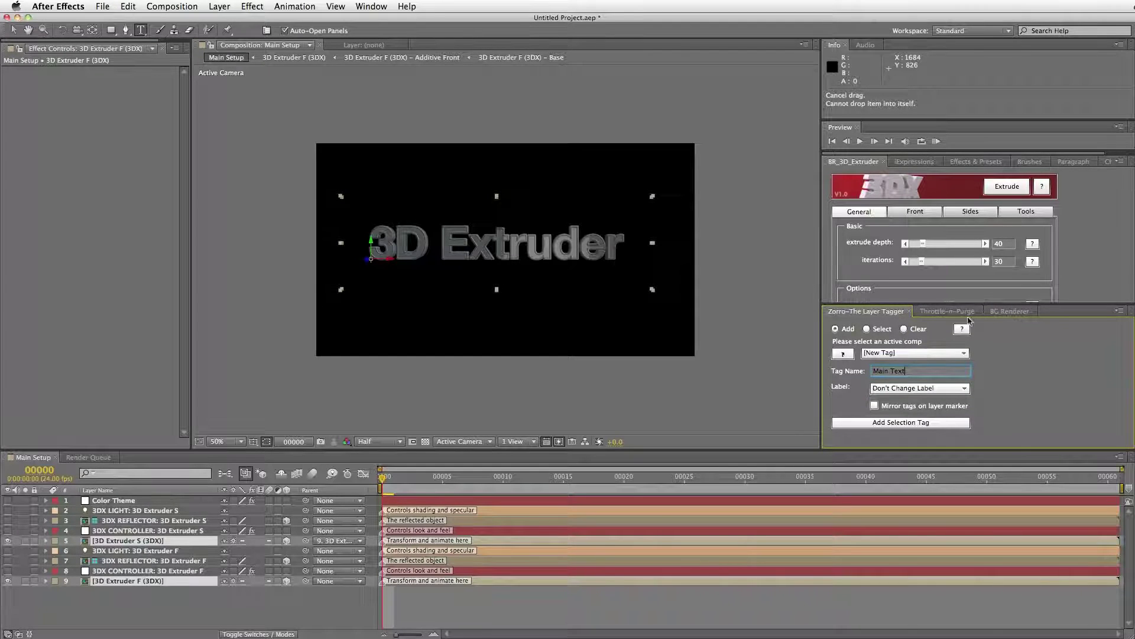
{"action": "left_click", "coordinate": [899, 423]}
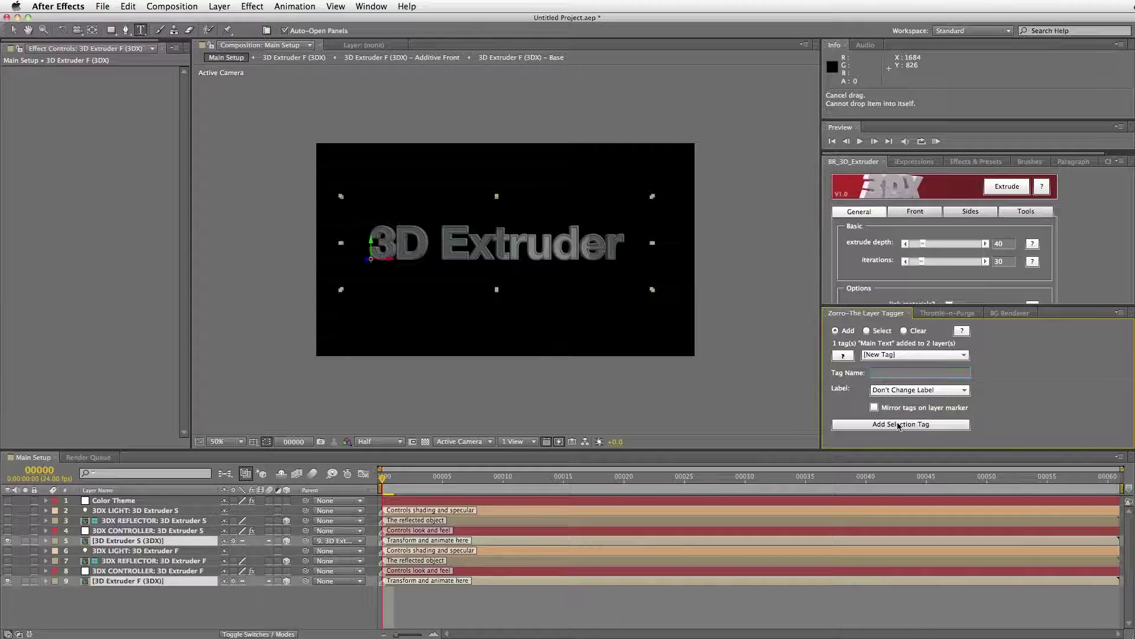
Tag the 3DX CONTROLLER layers of 3D Extruder F and 3D Extruder S as "Controller" with Zorro.
{"action": "left_click", "coordinate": [129, 572]}
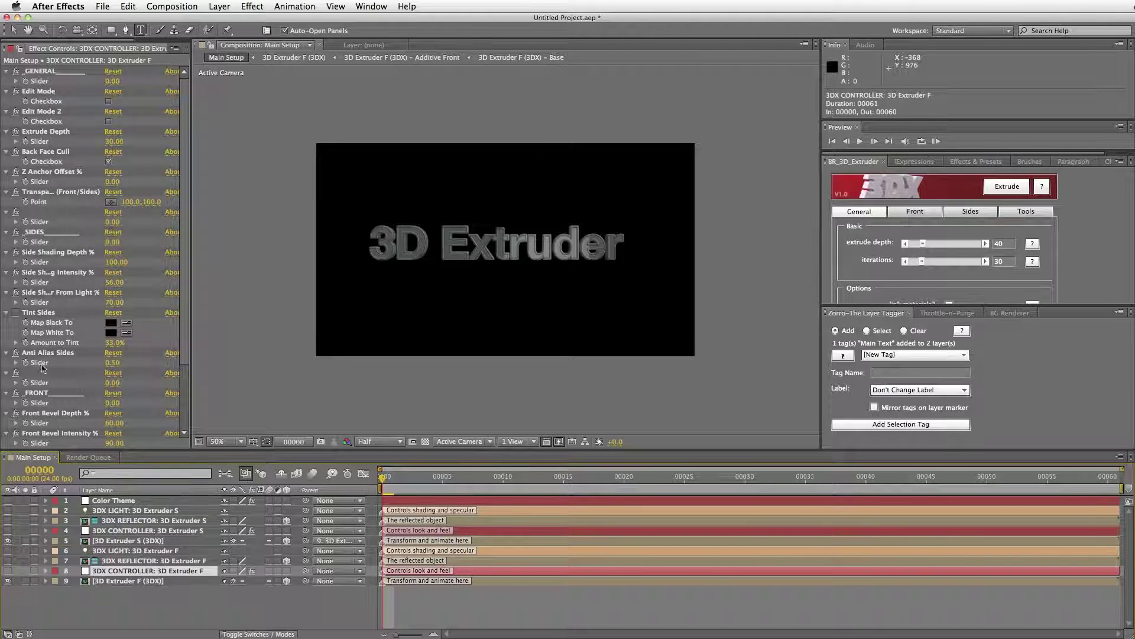
{"action": "left_click", "coordinate": [133, 531], "text": "super"}
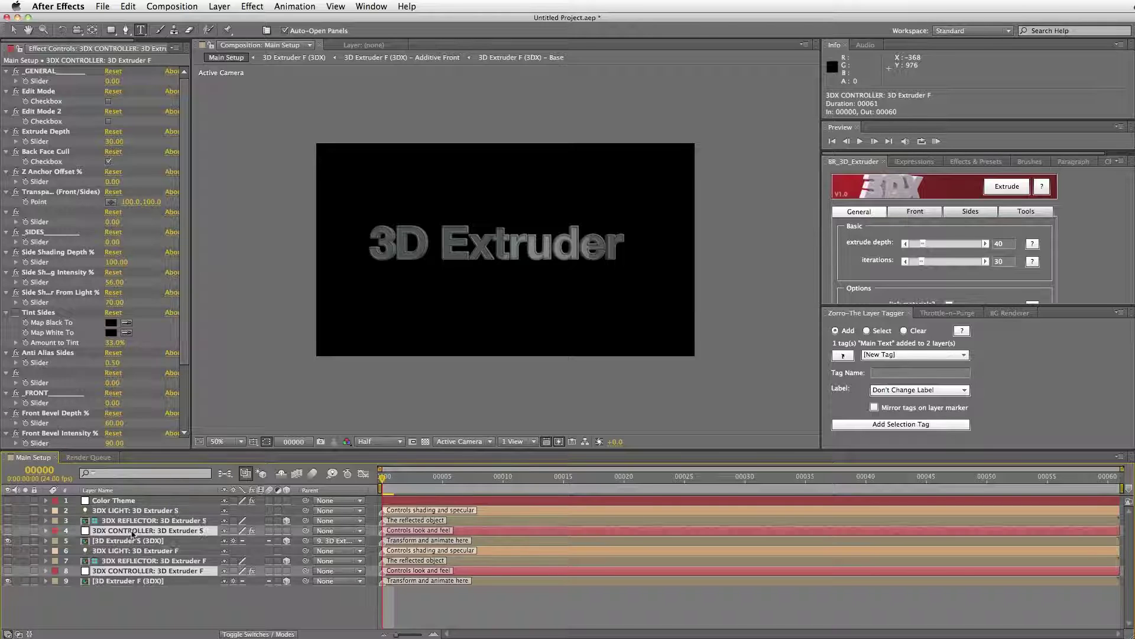
{"action": "left_click", "coordinate": [922, 371]}
{"action": "type", "text": "Controller"}
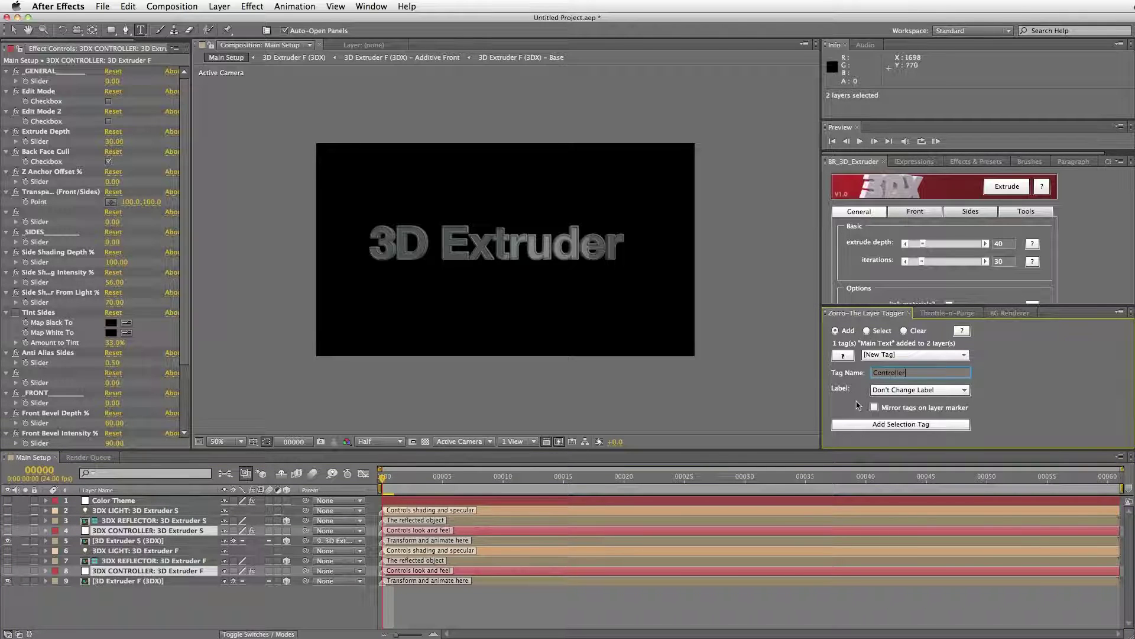
{"action": "left_click", "coordinate": [896, 425]}
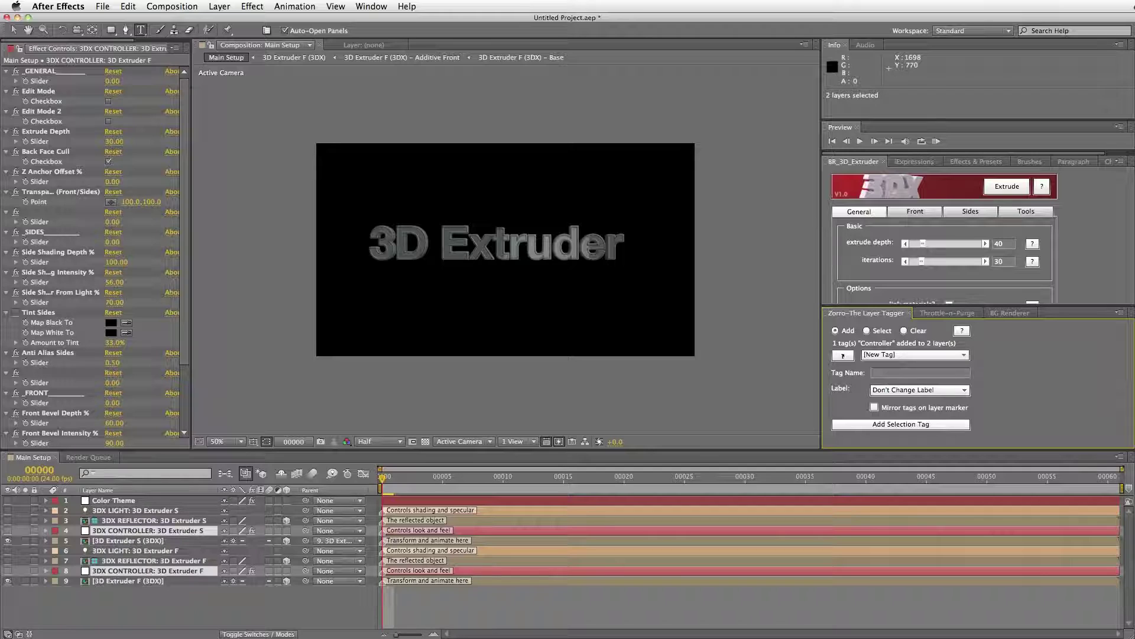
Tag the light, reflector and controller layers of both 3D Extruder F and 3D Extruder S as "Secondary" with Zorro.
{"action": "left_click", "coordinate": [114, 553]}
{"action": "left_click", "coordinate": [113, 571], "text": "shift"}
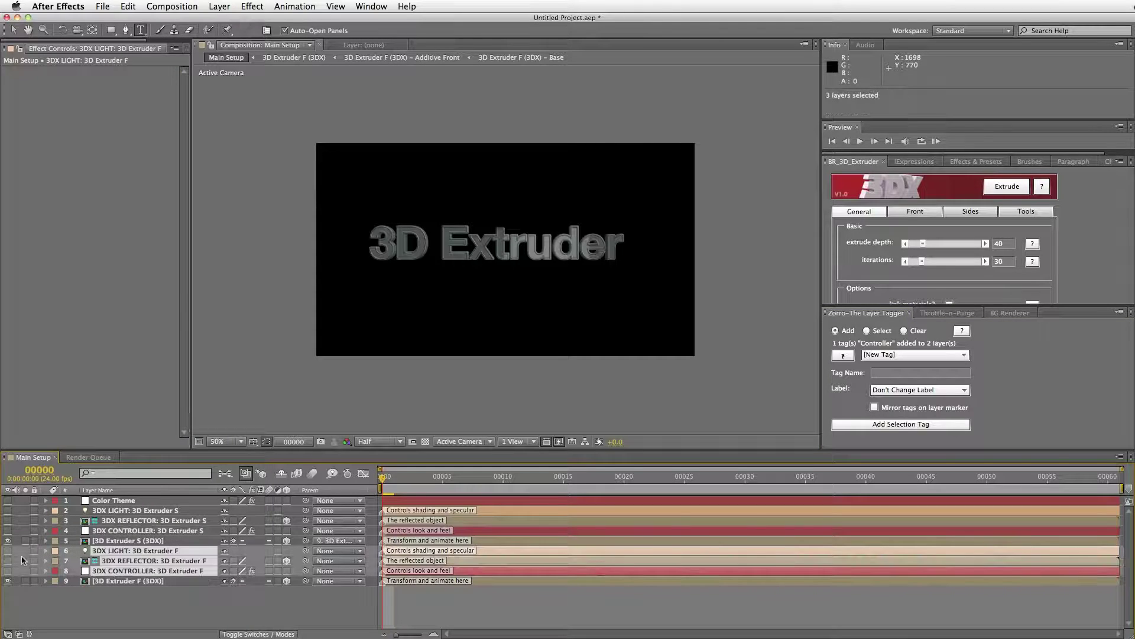
{"action": "left_click", "coordinate": [106, 531]}
{"action": "left_click", "coordinate": [112, 512], "text": "shift"}
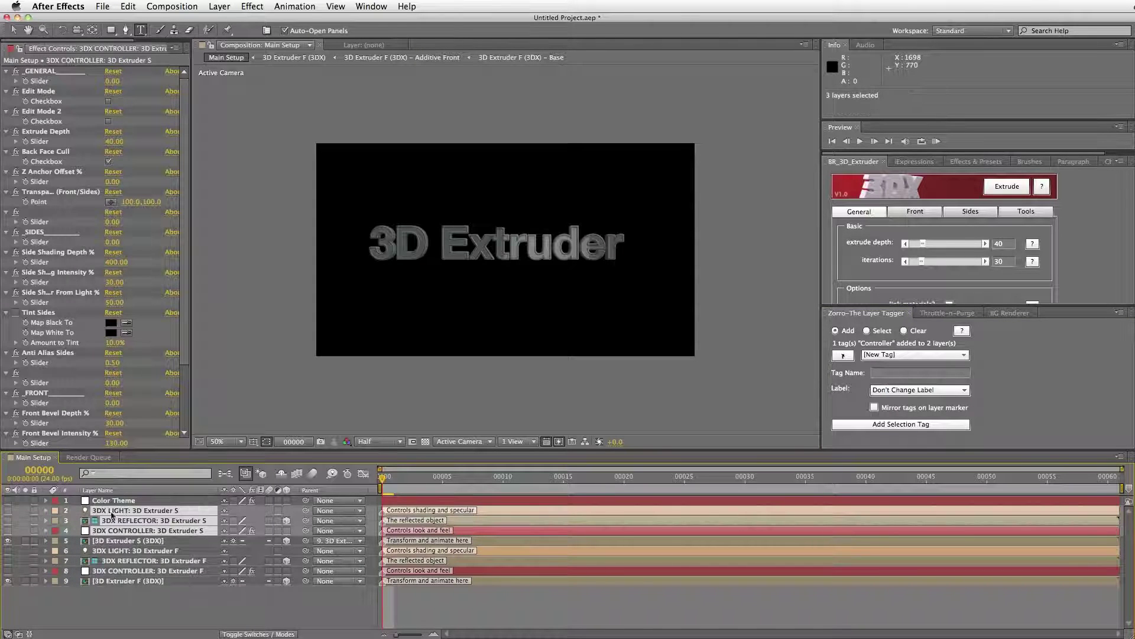
{"action": "left_click", "coordinate": [108, 560], "text": "super"}
{"action": "left_click", "coordinate": [113, 571], "text": "super"}
{"action": "left_click", "coordinate": [112, 551], "text": "super"}
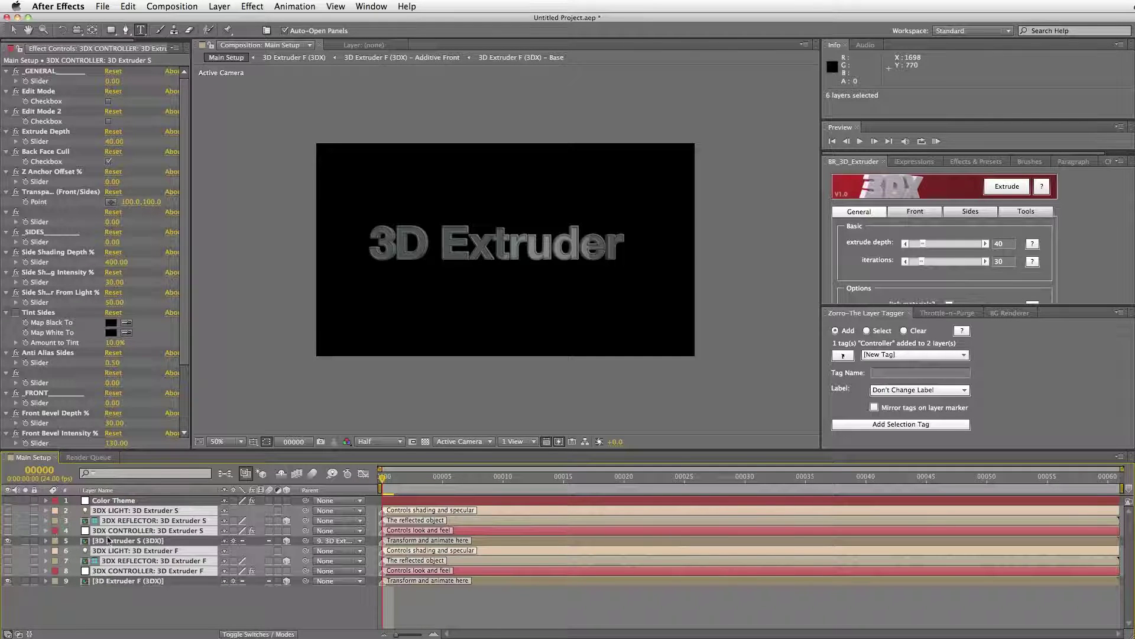
{"action": "left_click", "coordinate": [911, 371]}
{"action": "type", "text": "Seconda"}
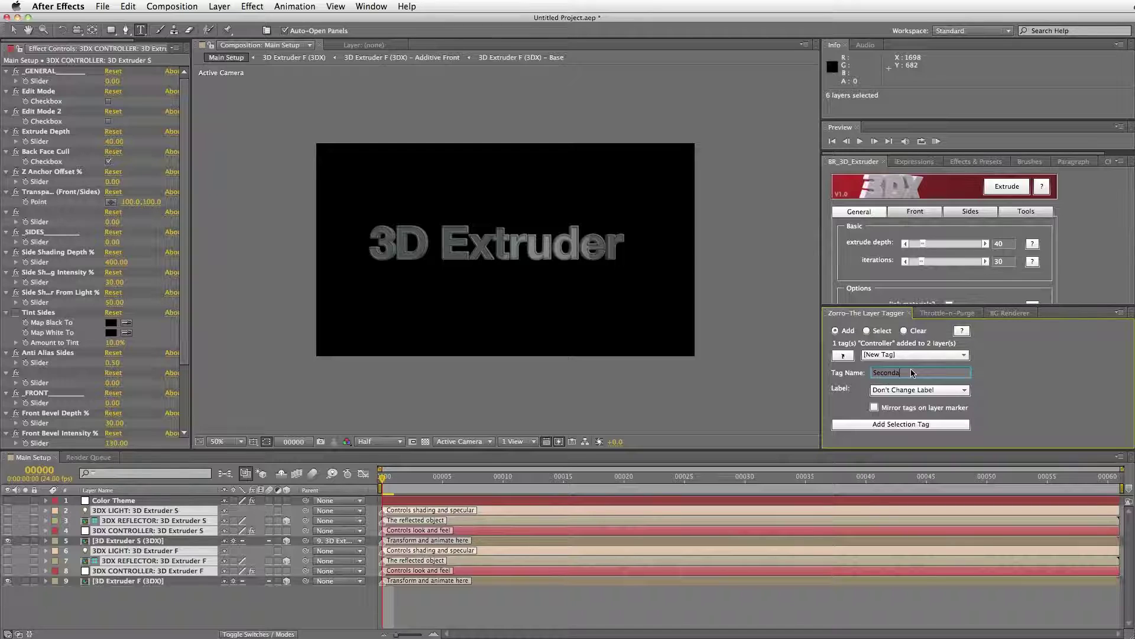
{"action": "type", "text": "ry"}
{"action": "left_click", "coordinate": [860, 424]}
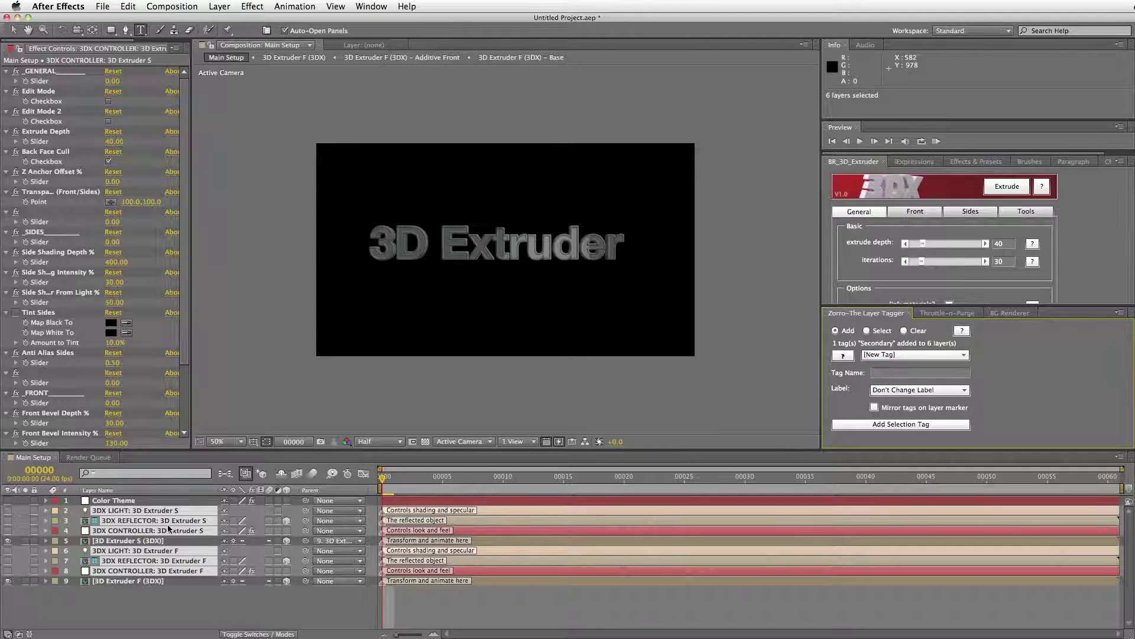
Hide the layers tagged "Secondary" from the timeline using Zorro's Timeline (Shy) isolation, suppressing further warnings about the feature.
{"action": "left_click", "coordinate": [867, 331]}
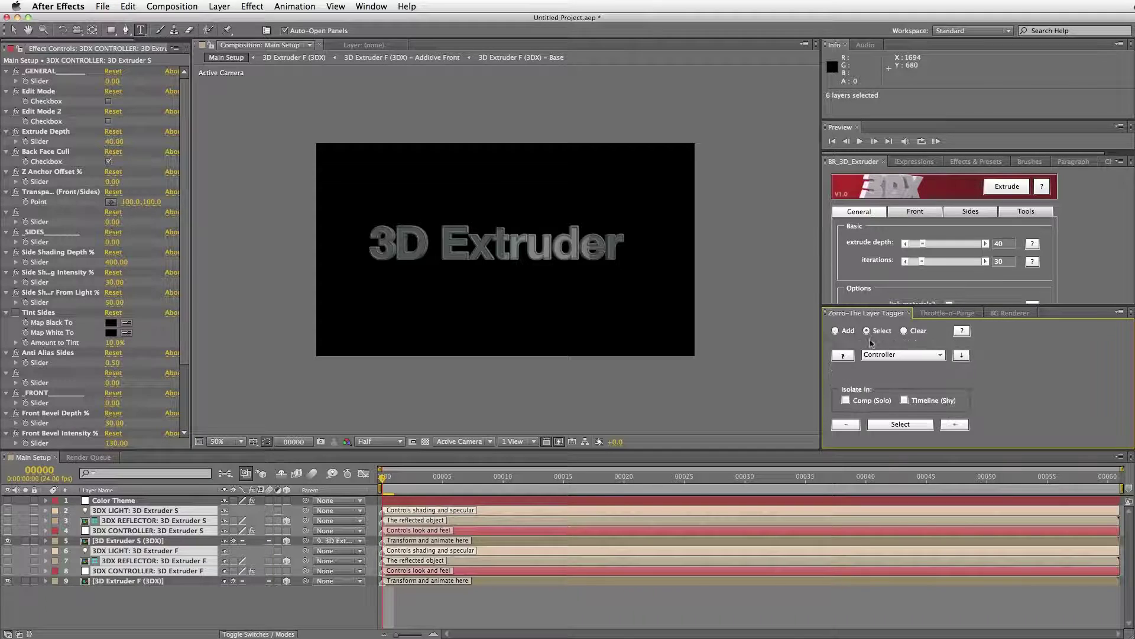
{"action": "left_click", "coordinate": [927, 355]}
{"action": "left_click", "coordinate": [887, 381]}
{"action": "left_click", "coordinate": [905, 401]}
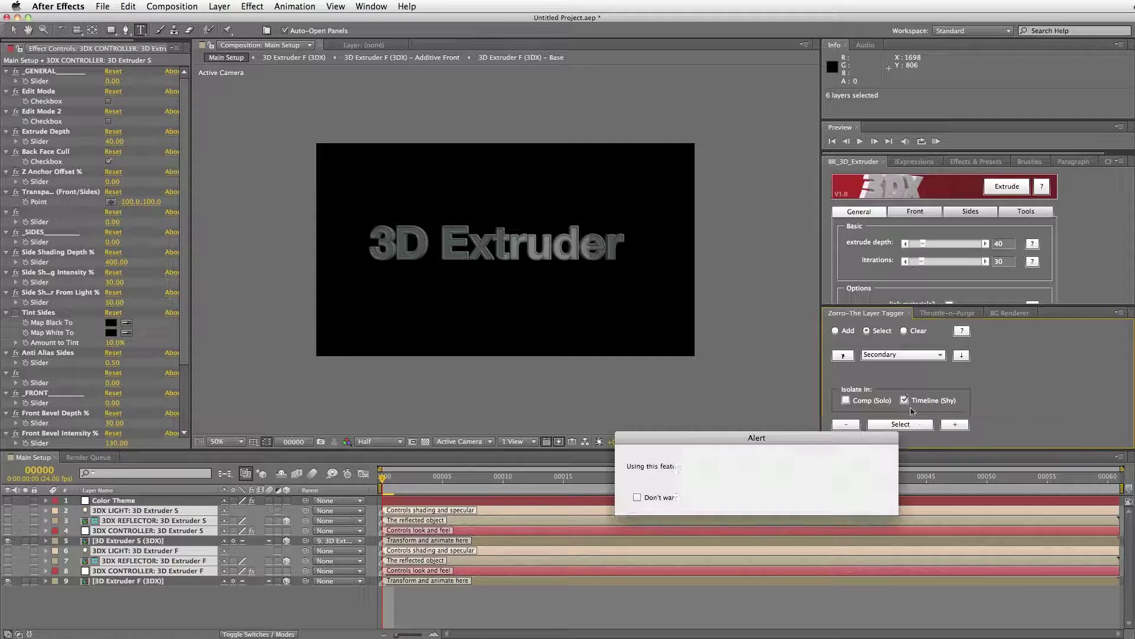
{"action": "left_click", "coordinate": [637, 497]}
{"action": "left_click", "coordinate": [861, 497]}
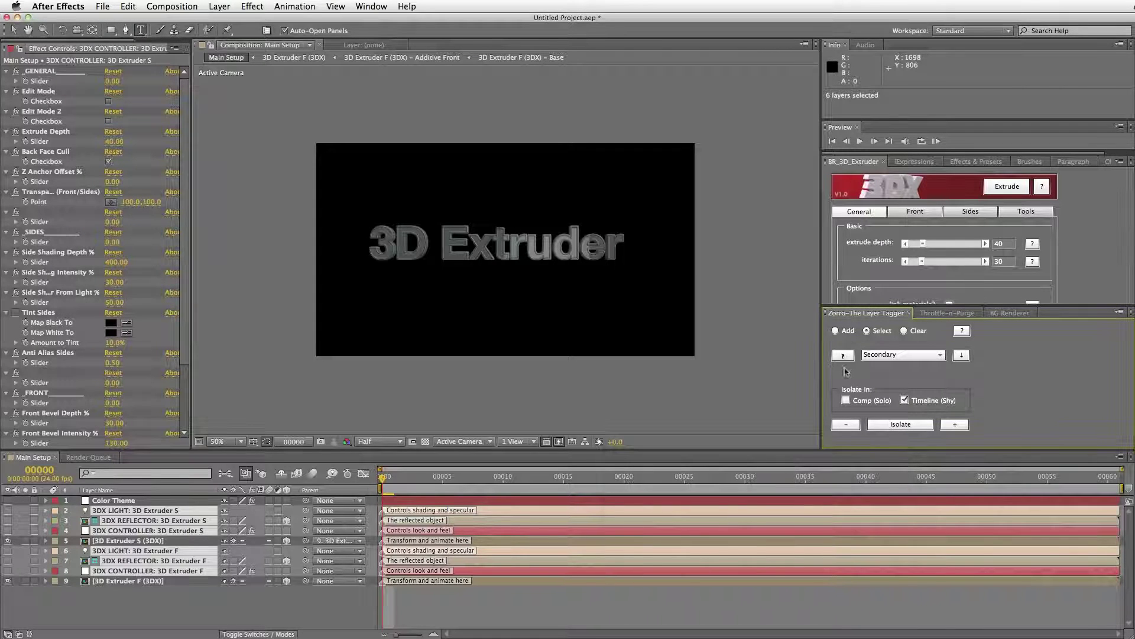
{"action": "left_click", "coordinate": [846, 425]}
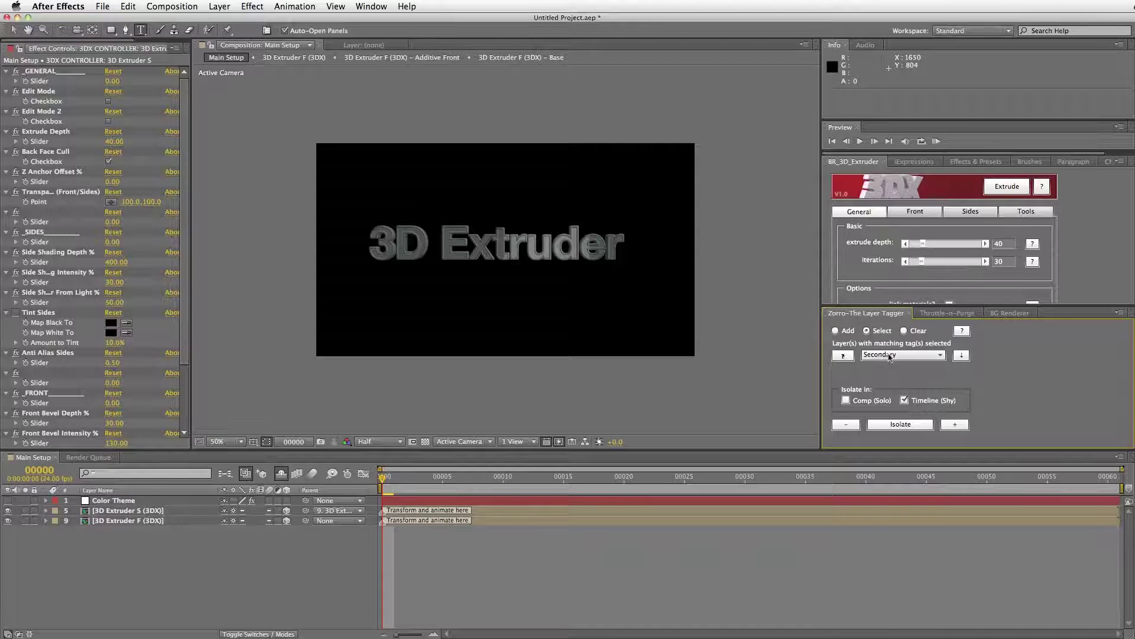
Choose the "Controller" tag in Zorro, reveal its layers in the timeline, and hide them again.
{"action": "left_click", "coordinate": [913, 355]}
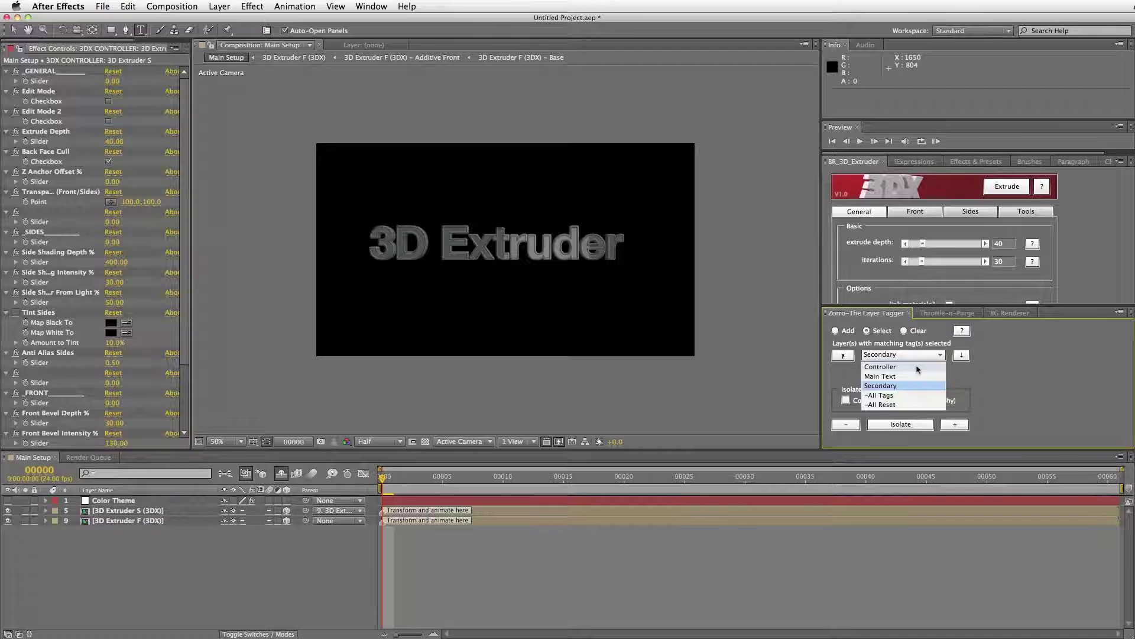
{"action": "left_click", "coordinate": [887, 367]}
{"action": "left_click", "coordinate": [955, 426]}
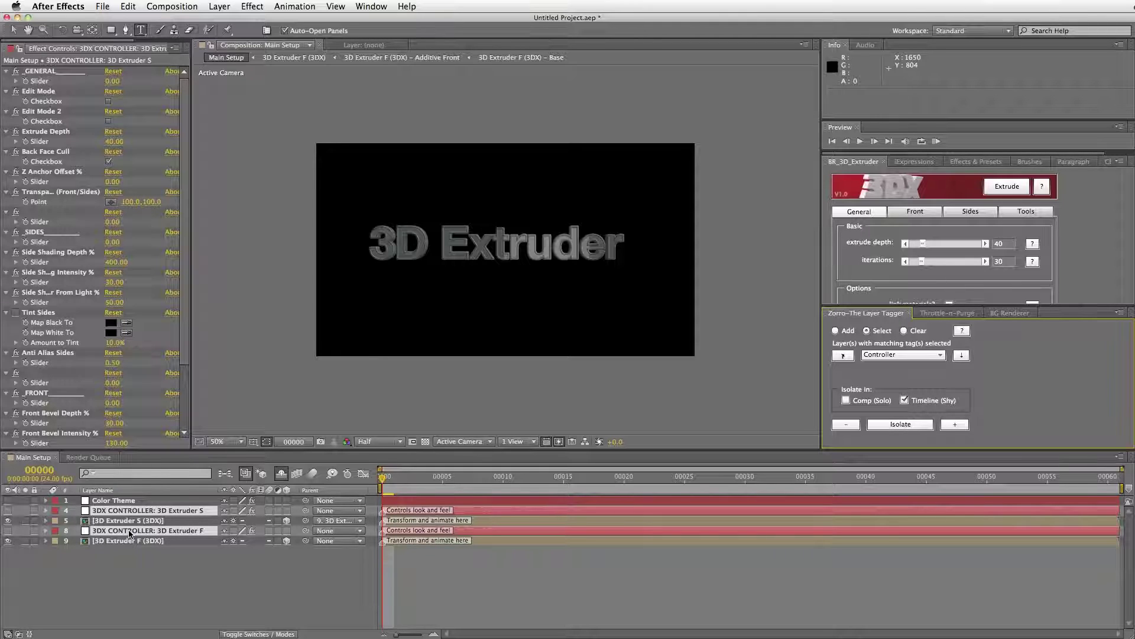
{"action": "left_click", "coordinate": [847, 425]}
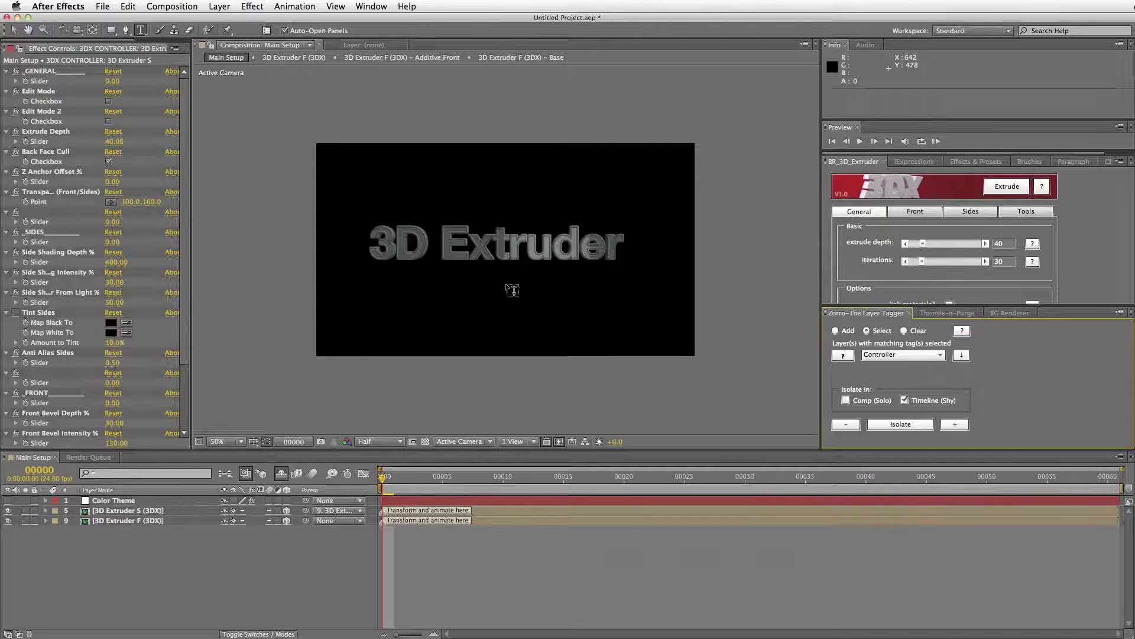
Add a two-node 50mm camera to Main Setup and activate the Orbit Camera tool.
{"action": "left_click", "coordinate": [219, 7]}
{"action": "mouse_move", "coordinate": [225, 20]}
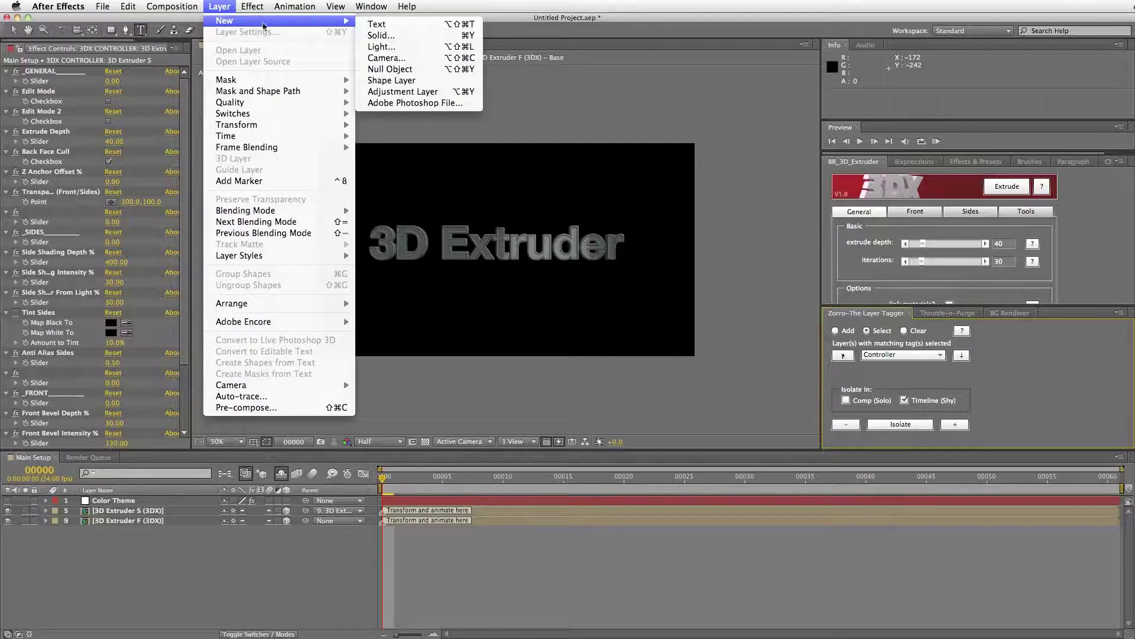
{"action": "left_click", "coordinate": [401, 62]}
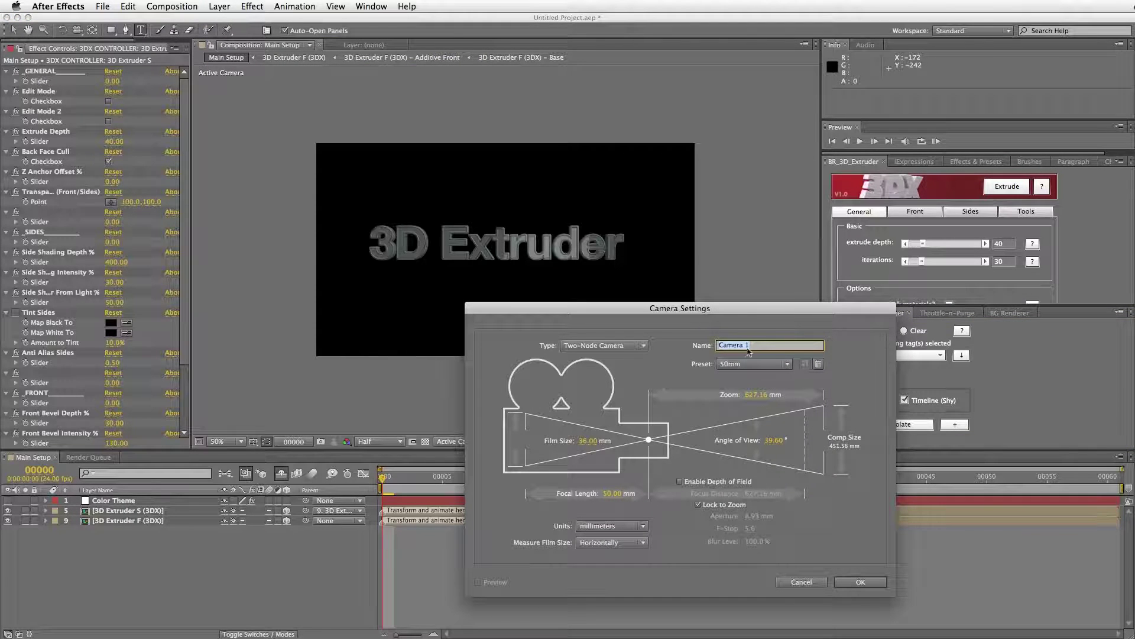
{"action": "left_click", "coordinate": [861, 583]}
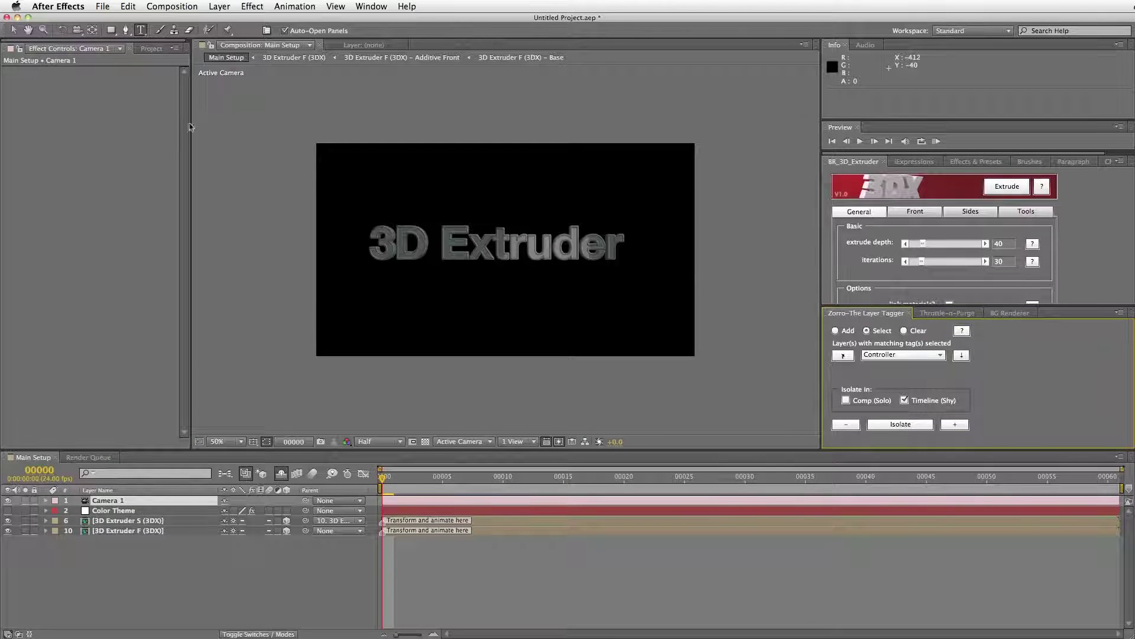
{"action": "left_click", "coordinate": [77, 30]}
{"action": "left_click", "coordinate": [509, 258]}
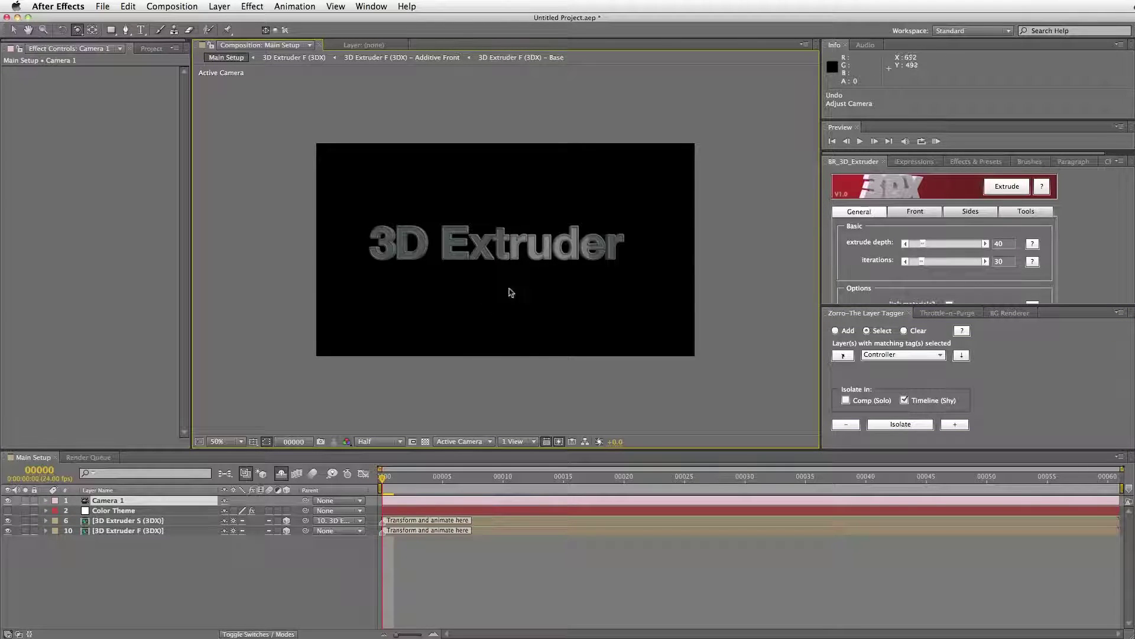
Reveal the layers tagged "Controller" and enable Edit Mode on the 3DX CONTROLLER layers of 3D Extruder F and 3D Extruder S.
{"action": "left_click", "coordinate": [955, 425]}
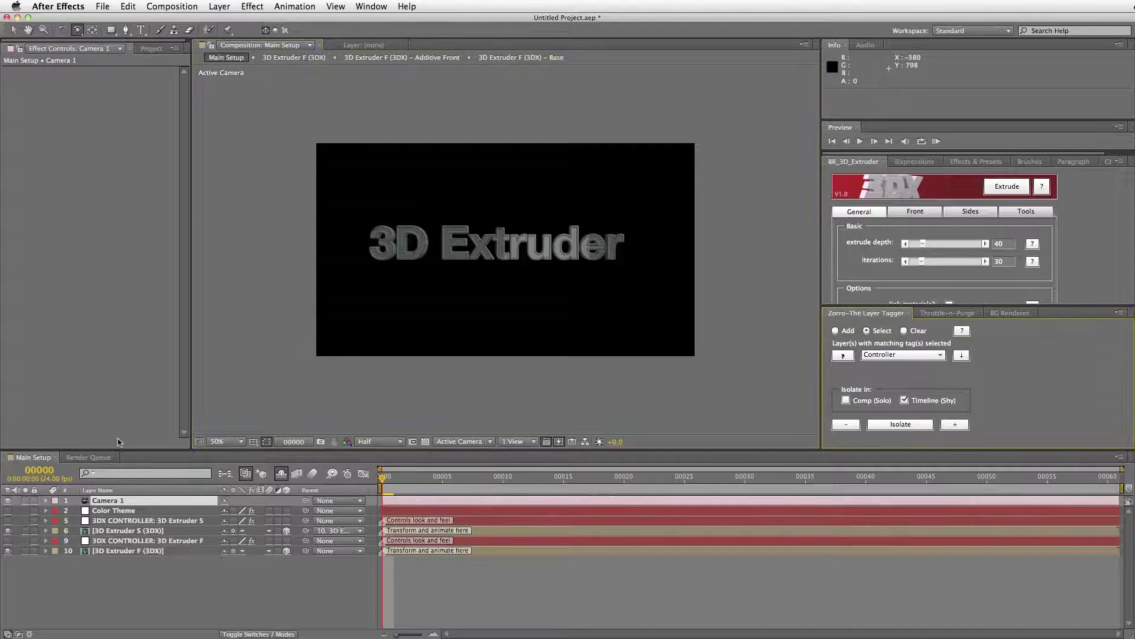
{"action": "left_click", "coordinate": [125, 540]}
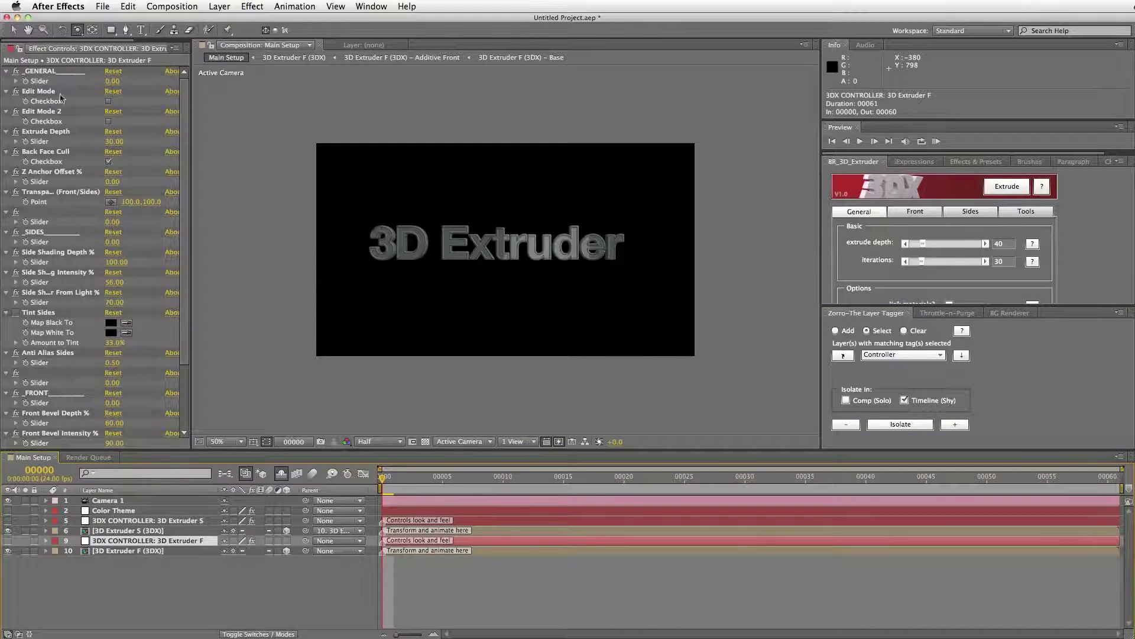
{"action": "left_click", "coordinate": [109, 102]}
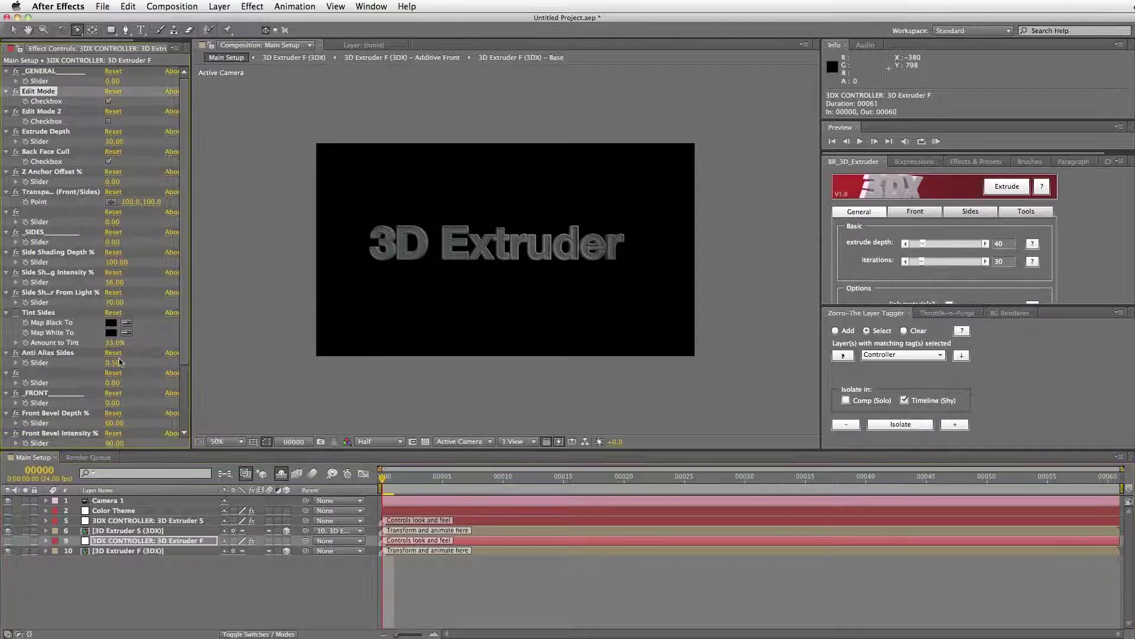
{"action": "left_click", "coordinate": [155, 521]}
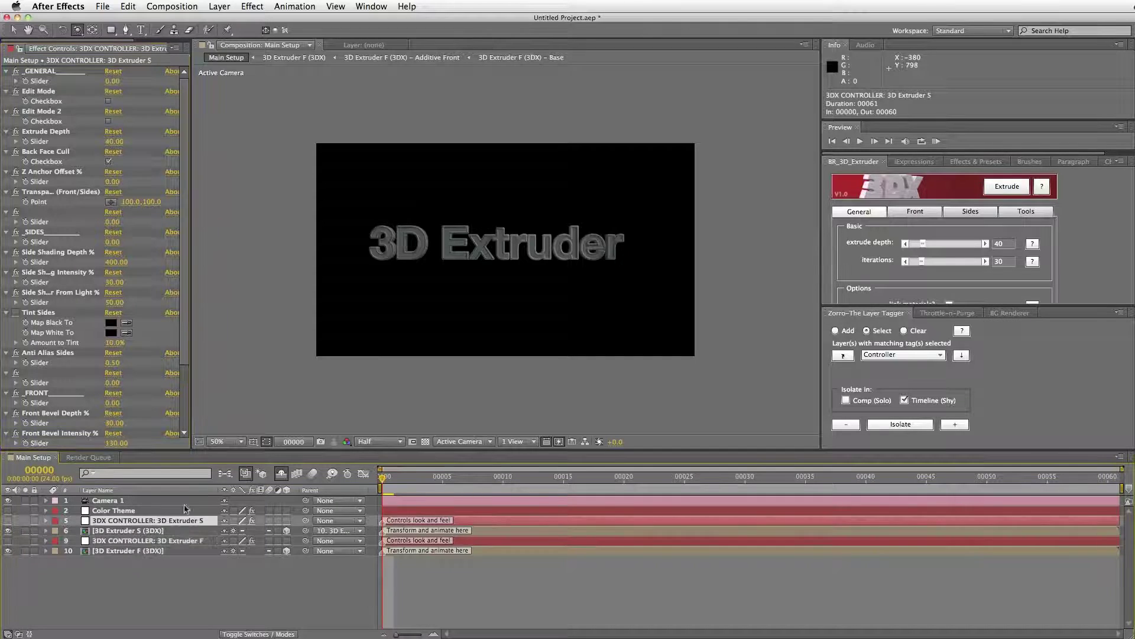
{"action": "left_click", "coordinate": [109, 101]}
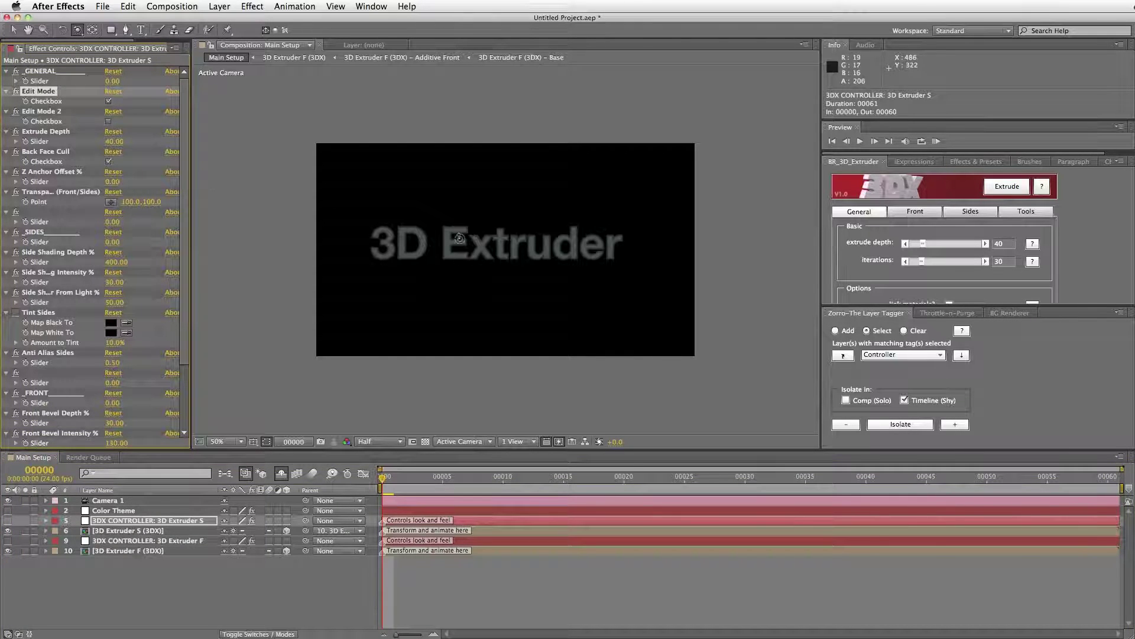
Orbit the camera around the text and compare its display with Edit Mode and Edit Mode 2 switched on and off.
{"action": "left_click", "coordinate": [491, 262]}
{"action": "mouse_move", "coordinate": [491, 262]}
{"action": "left_mouse_down"}
{"action": "mouse_move", "coordinate": [383, 254]}
{"action": "mouse_move", "coordinate": [464, 272]}
{"action": "mouse_move", "coordinate": [495, 265]}
{"action": "mouse_move", "coordinate": [410, 254]}
{"action": "mouse_move", "coordinate": [424, 243]}
{"action": "mouse_move", "coordinate": [503, 271]}
{"action": "left_mouse_up"}
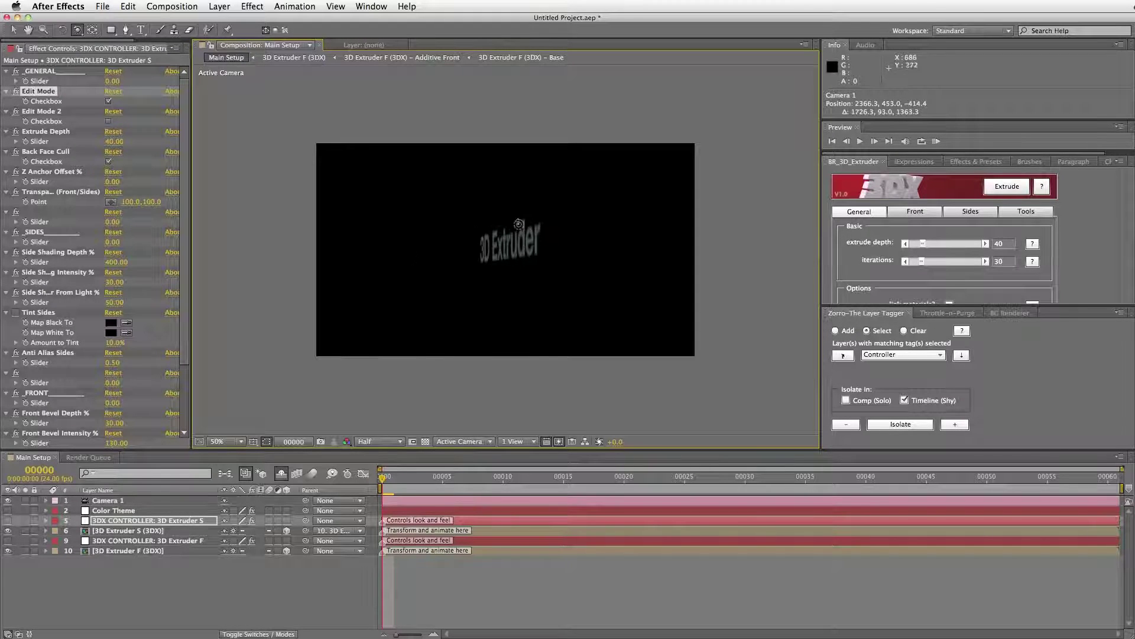
{"action": "left_click", "coordinate": [108, 101]}
{"action": "left_click", "coordinate": [145, 540]}
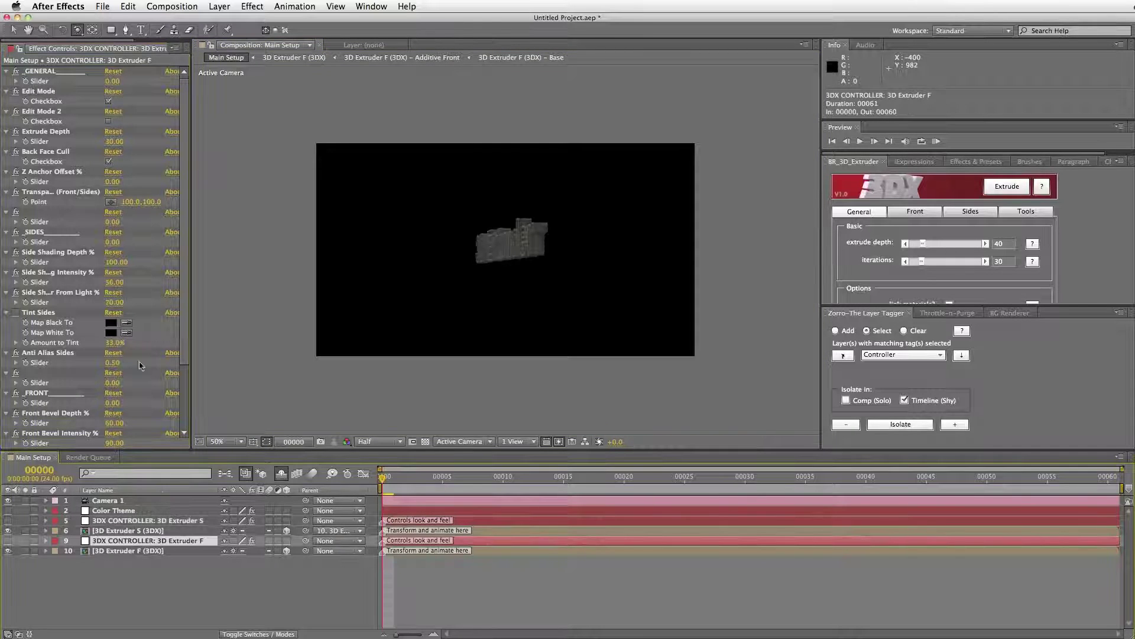
{"action": "left_click", "coordinate": [108, 101]}
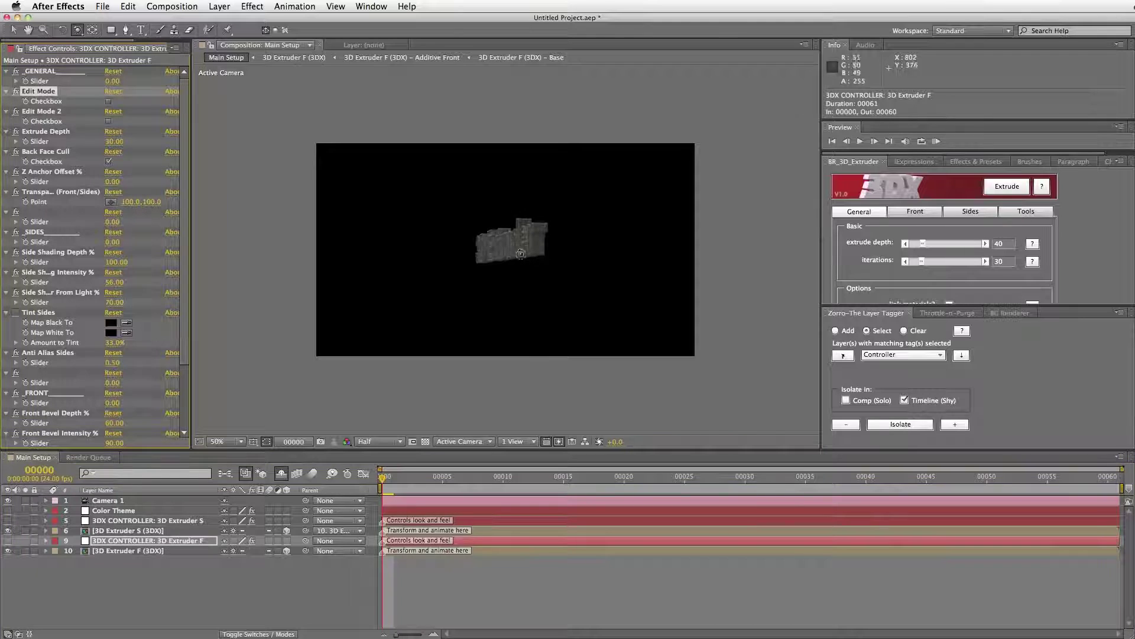
{"action": "left_click", "coordinate": [108, 101]}
{"action": "left_click", "coordinate": [108, 121]}
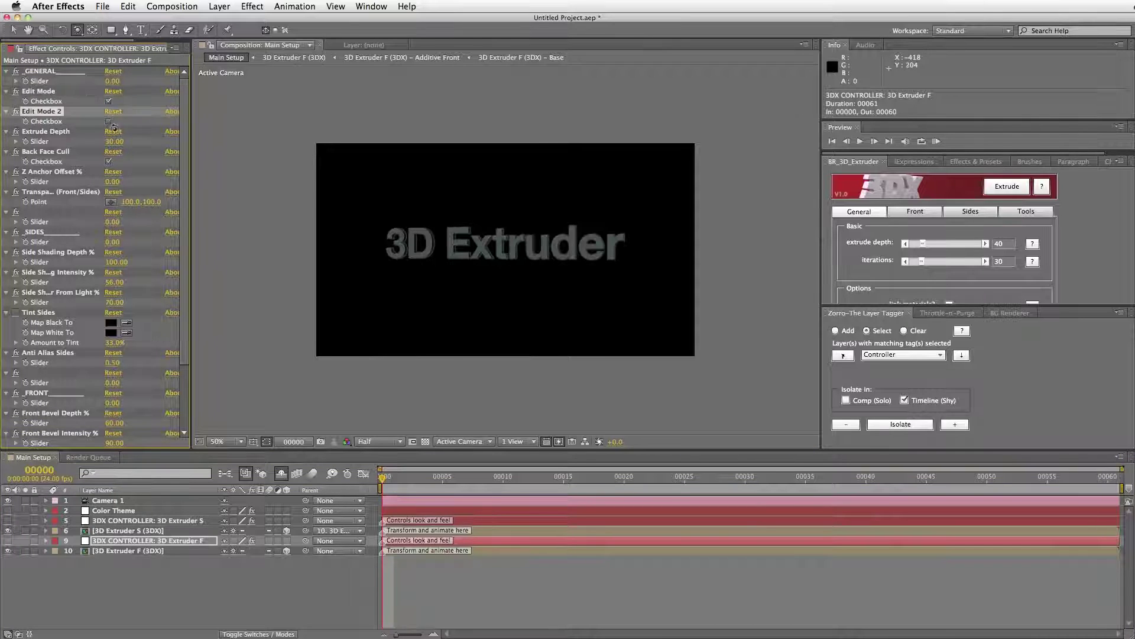
{"action": "left_click", "coordinate": [108, 121]}
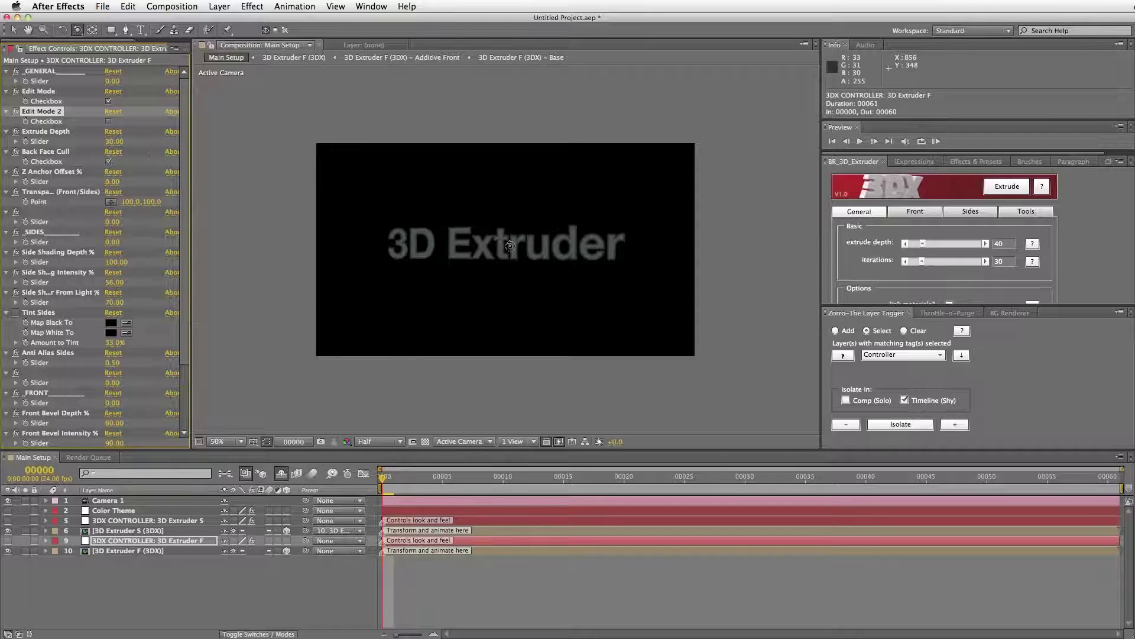
Select the 3D Extruder F (3DX) layer and bring up iExpressions with more vertical room.
{"action": "left_click", "coordinate": [152, 551]}
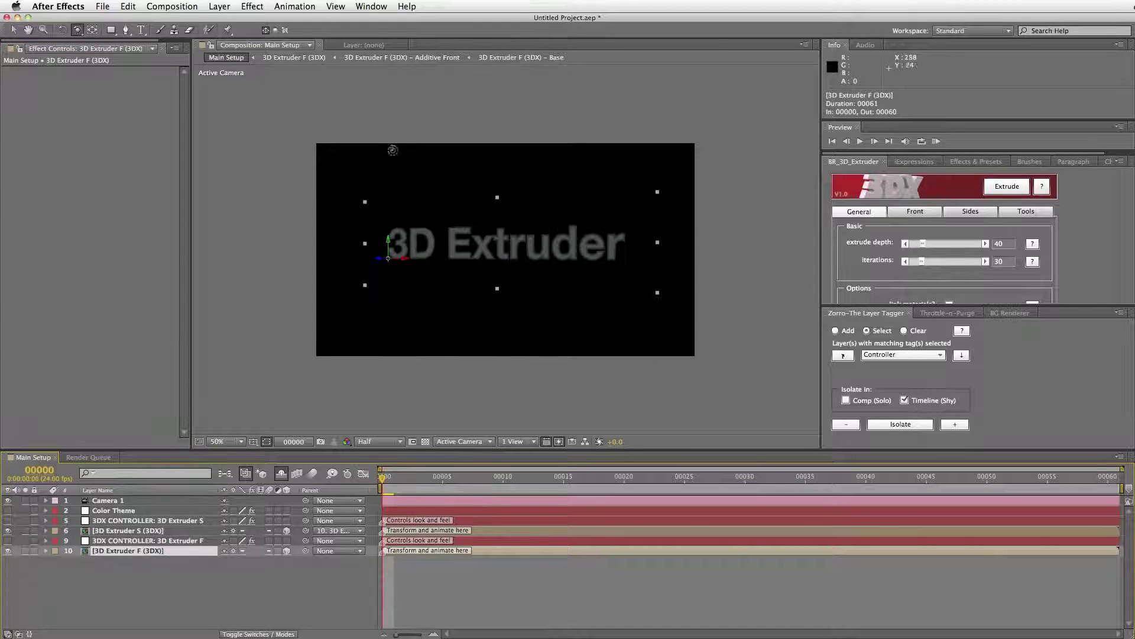
{"action": "left_click", "coordinate": [914, 162]}
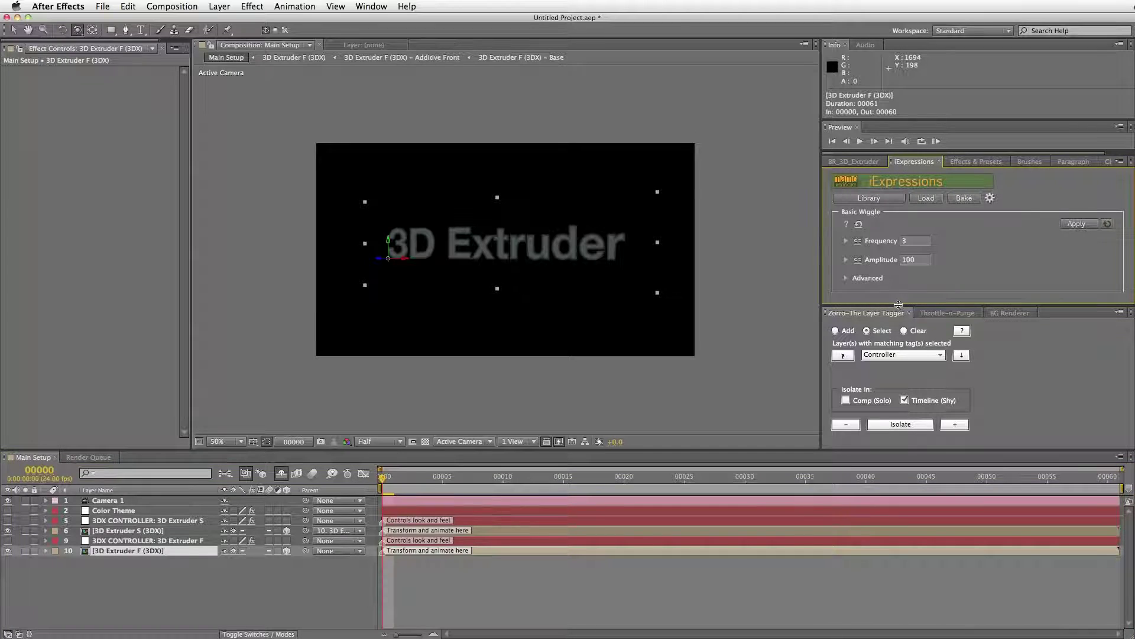
{"action": "left_click_drag", "start_coordinate": [901, 302], "coordinate": [891, 396]}
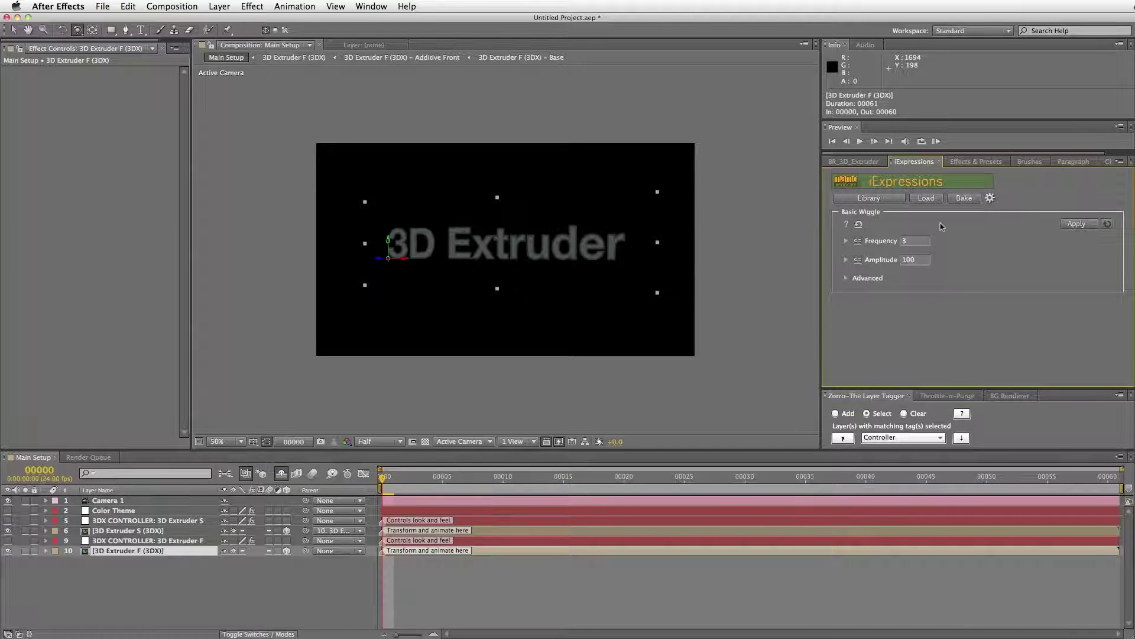
Load the Throw 3D iExpression from the library's Real Time physics simulations.
{"action": "left_click", "coordinate": [869, 199]}
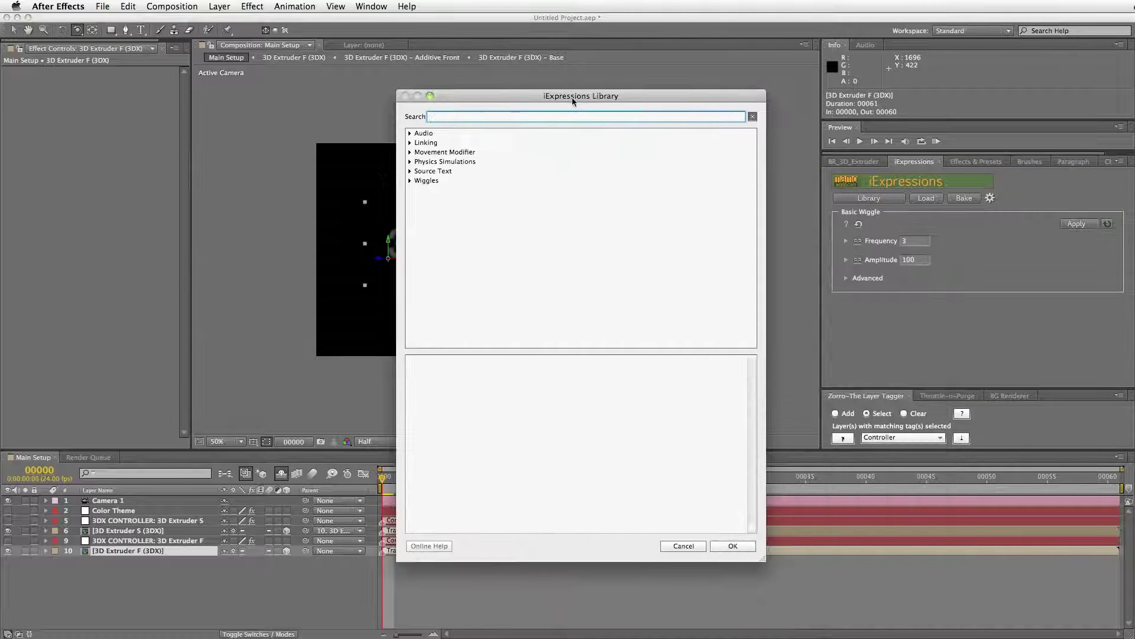
{"action": "left_click", "coordinate": [410, 161]}
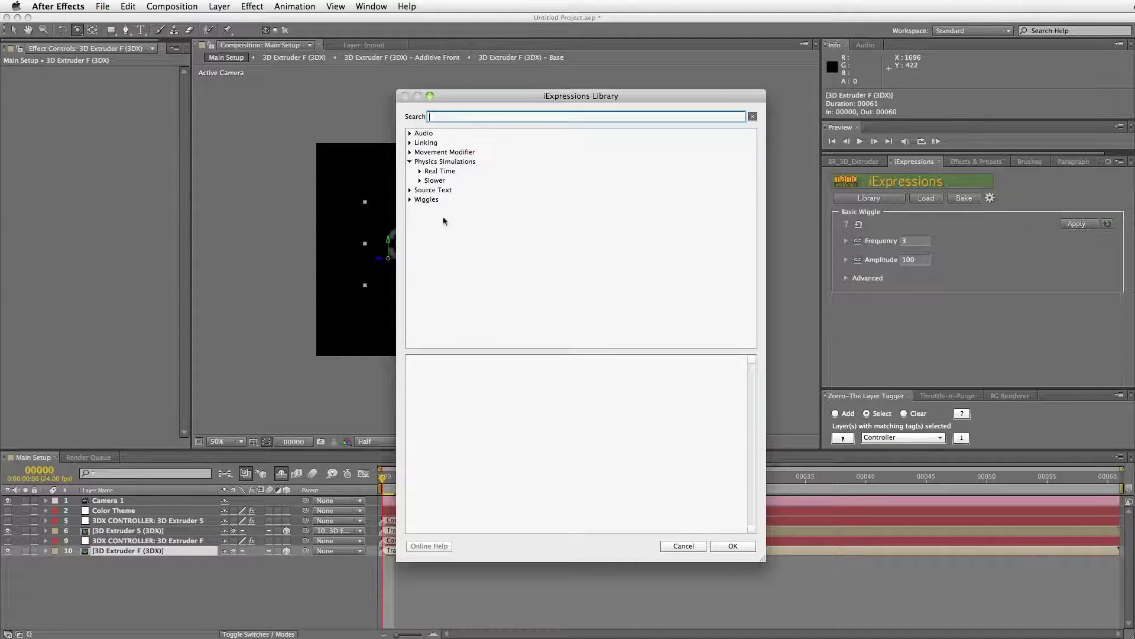
{"action": "left_click", "coordinate": [419, 171]}
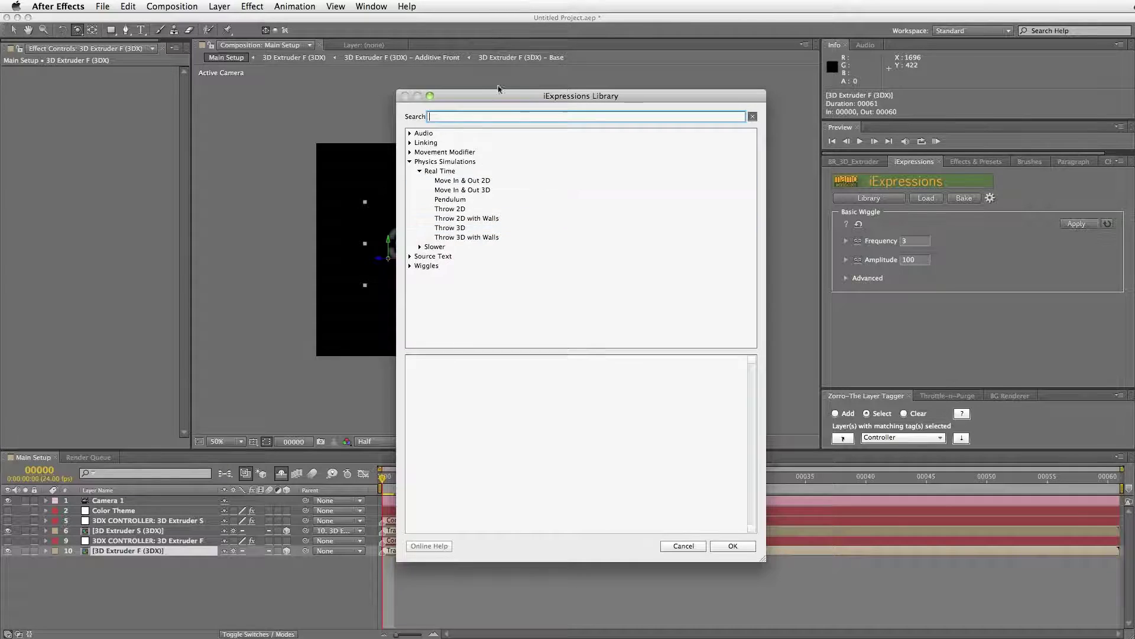
{"action": "left_click_drag", "start_coordinate": [450, 95], "coordinate": [692, 81]}
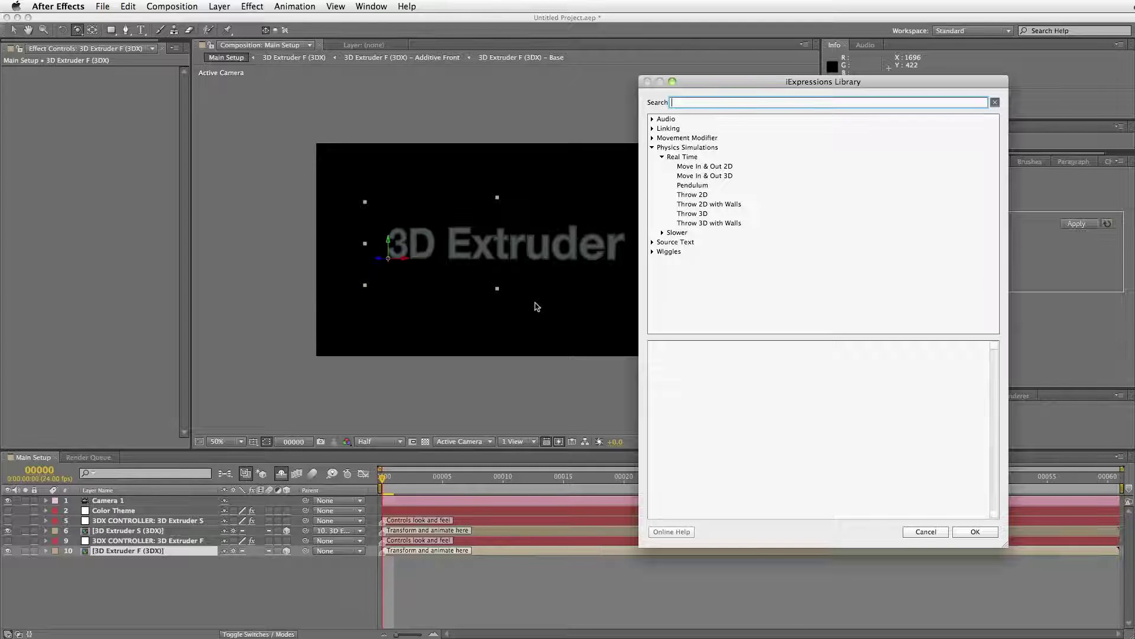
{"action": "left_click", "coordinate": [708, 215]}
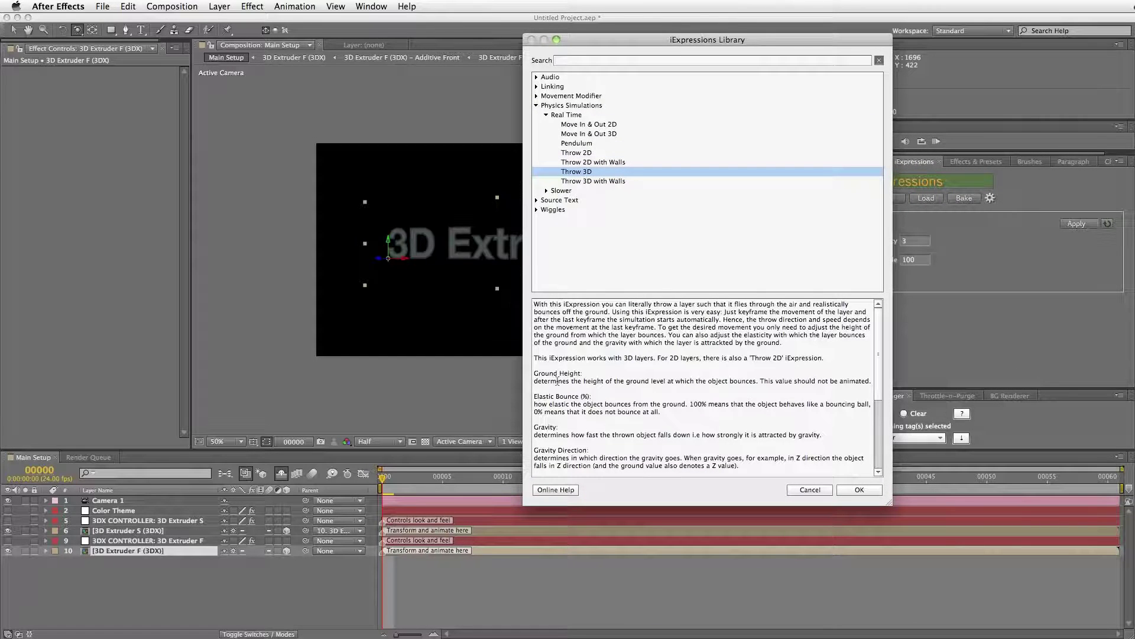
{"action": "left_click", "coordinate": [860, 490]}
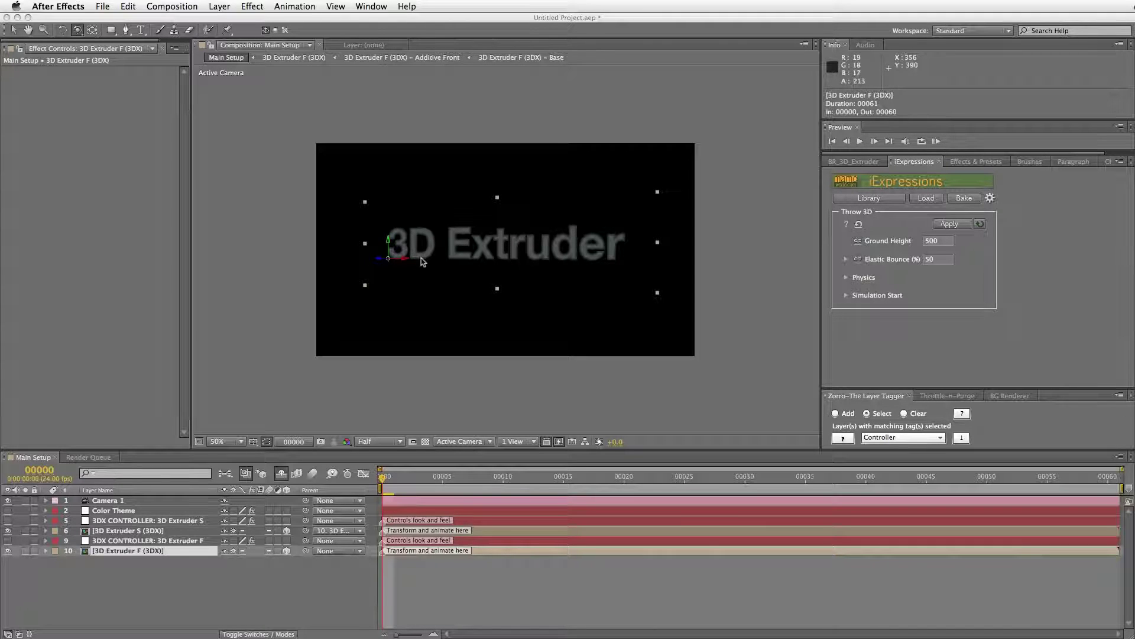
Move the 3D Extruder F (3DX) layer down along its vertical axis to a Y position of about 448.
{"action": "left_click", "coordinate": [13, 29]}
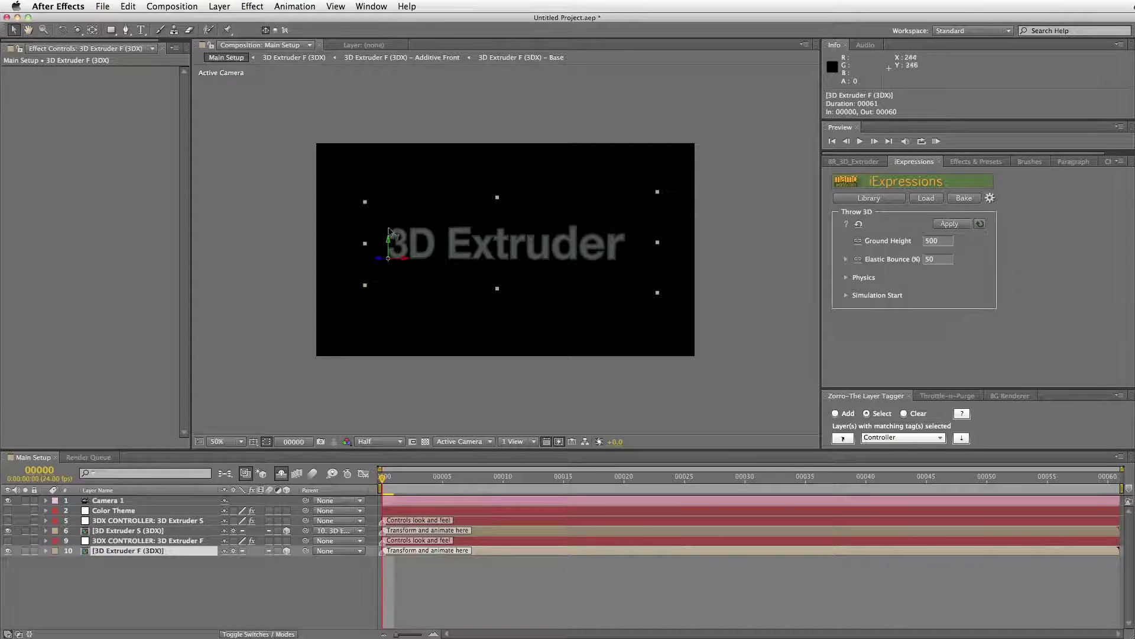
{"action": "left_click", "coordinate": [391, 250]}
{"action": "left_click_drag", "start_coordinate": [388, 246], "coordinate": [388, 273]}
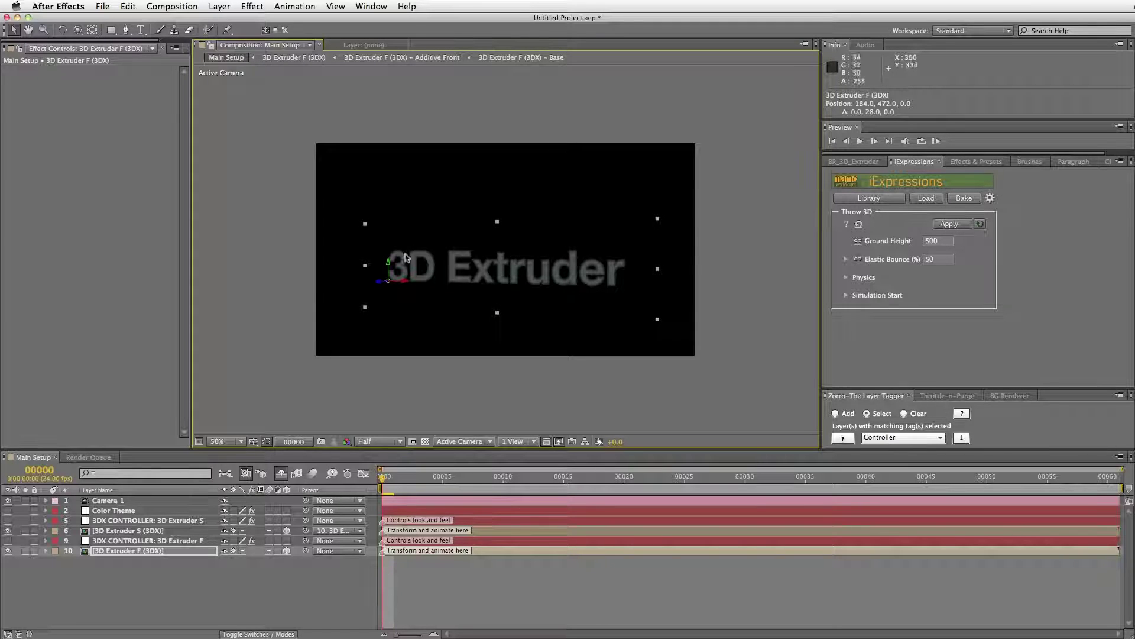
{"action": "mouse_move", "coordinate": [387, 273]}
{"action": "left_mouse_down"}
{"action": "mouse_move", "coordinate": [397, 207]}
{"action": "mouse_move", "coordinate": [398, 279]}
{"action": "left_mouse_up"}
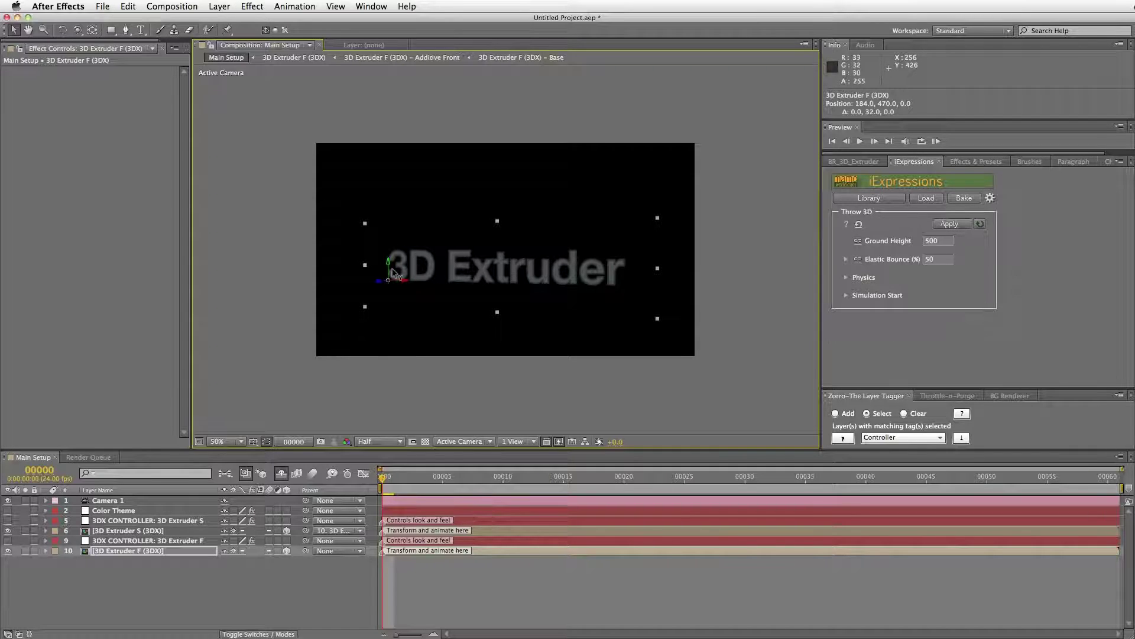
{"action": "left_click_drag", "start_coordinate": [397, 278], "coordinate": [399, 270]}
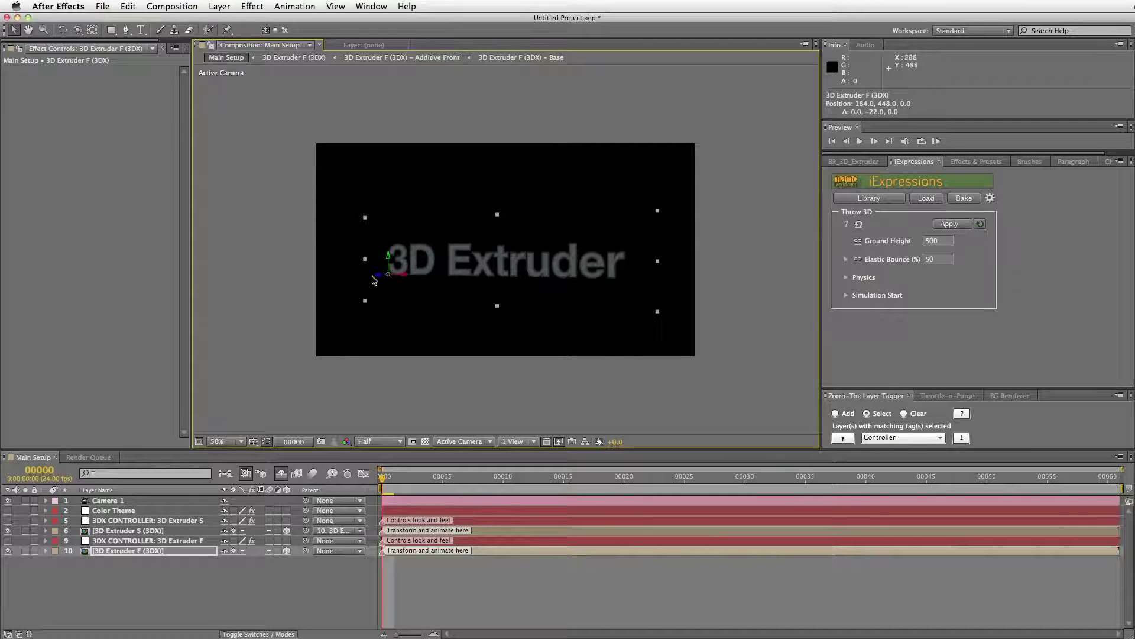
Reveal the Position of the 3D Extruder F (3DX) layer and set its Y value to 450.
{"action": "left_click", "coordinate": [120, 553]}
{"action": "key", "text": "p"}
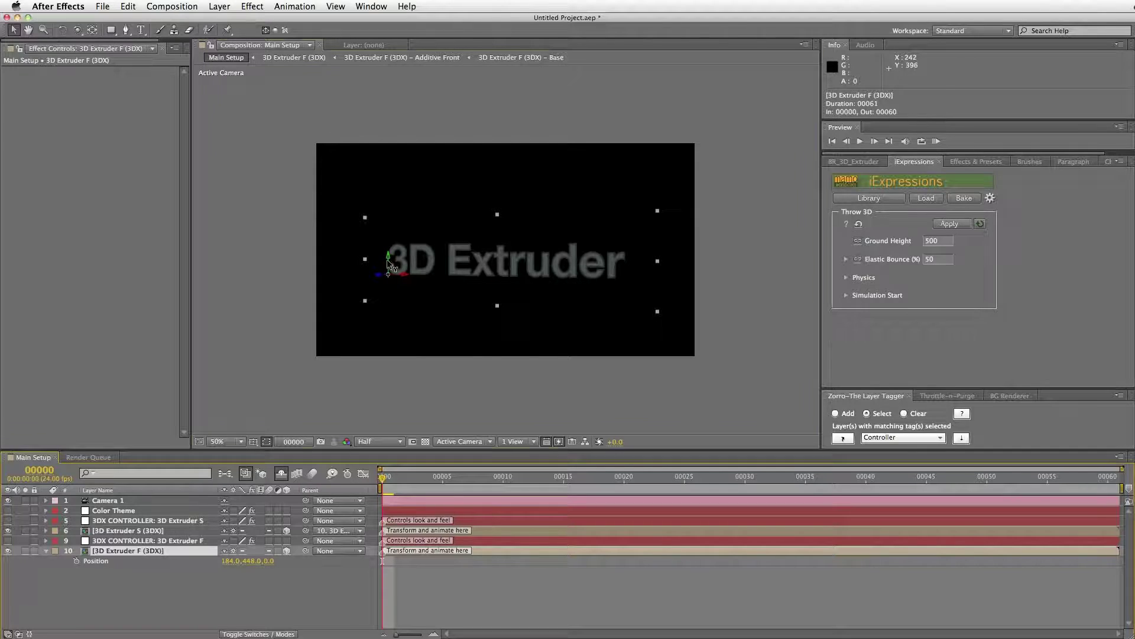
{"action": "mouse_move", "coordinate": [389, 265]}
{"action": "left_mouse_down"}
{"action": "mouse_move", "coordinate": [385, 202]}
{"action": "mouse_move", "coordinate": [388, 257]}
{"action": "left_mouse_up"}
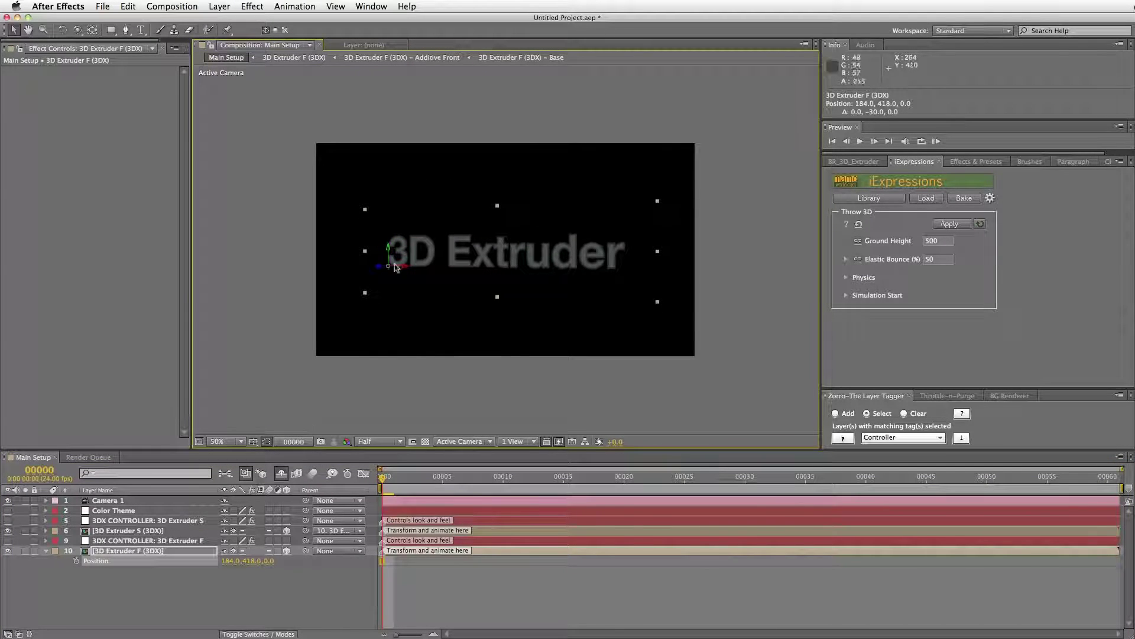
{"action": "left_click", "coordinate": [253, 561]}
{"action": "type", "text": "45"}
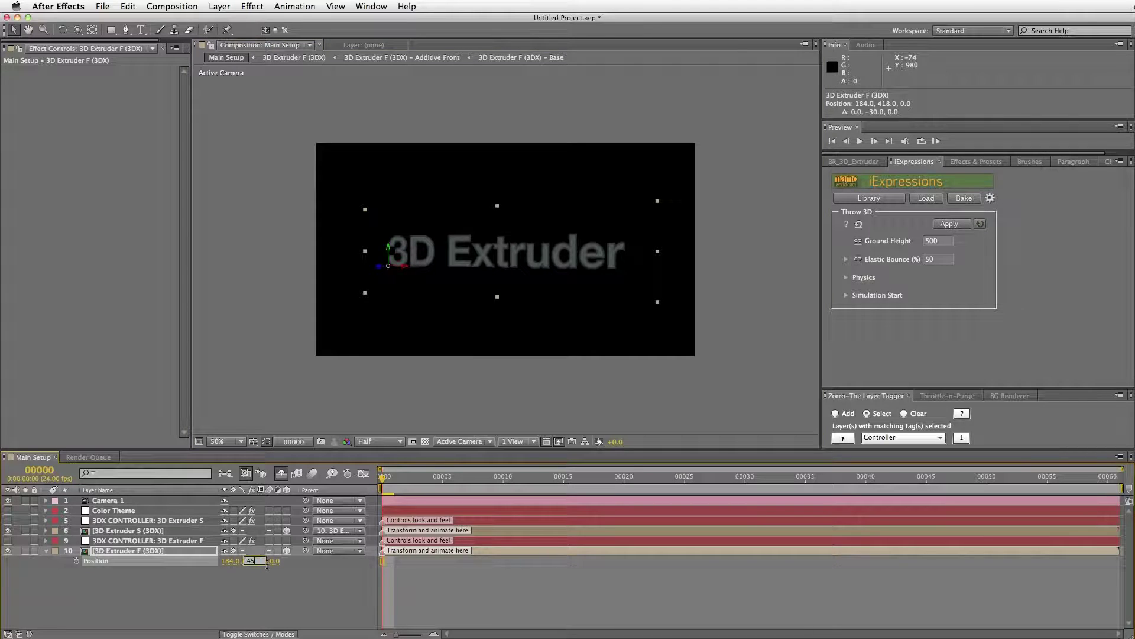
{"action": "type", "text": "0."}
{"action": "key", "text": "Return"}
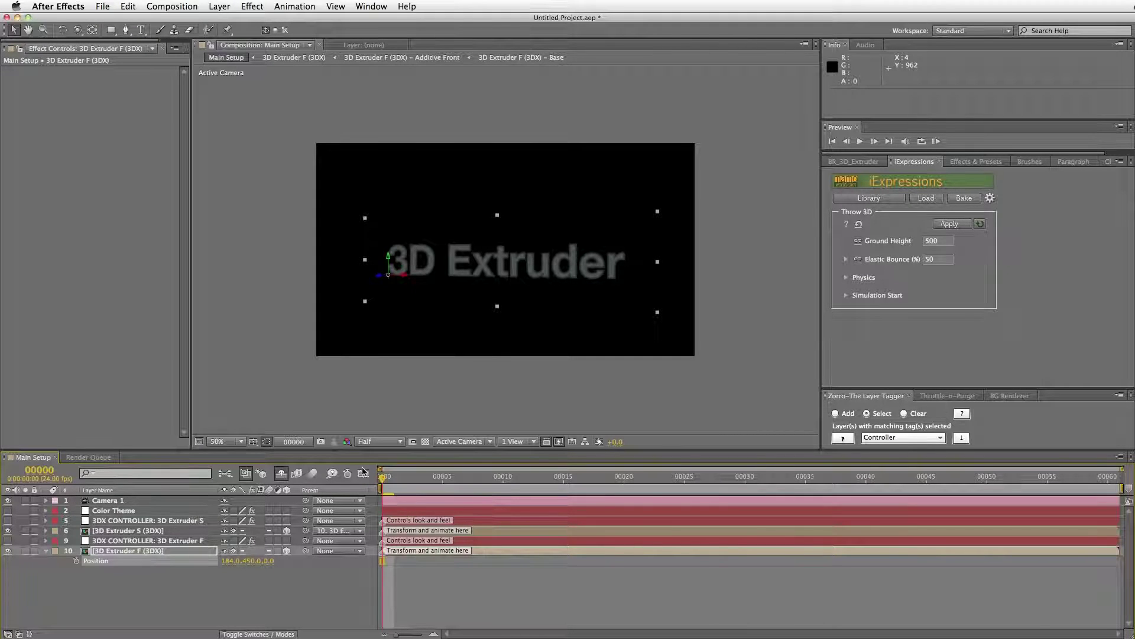
Apply Throw 3D to the 3D Extruder F (3DX) layer with Ground Height 450 and Elastic Bounce 30%.
{"action": "left_click", "coordinate": [946, 241]}
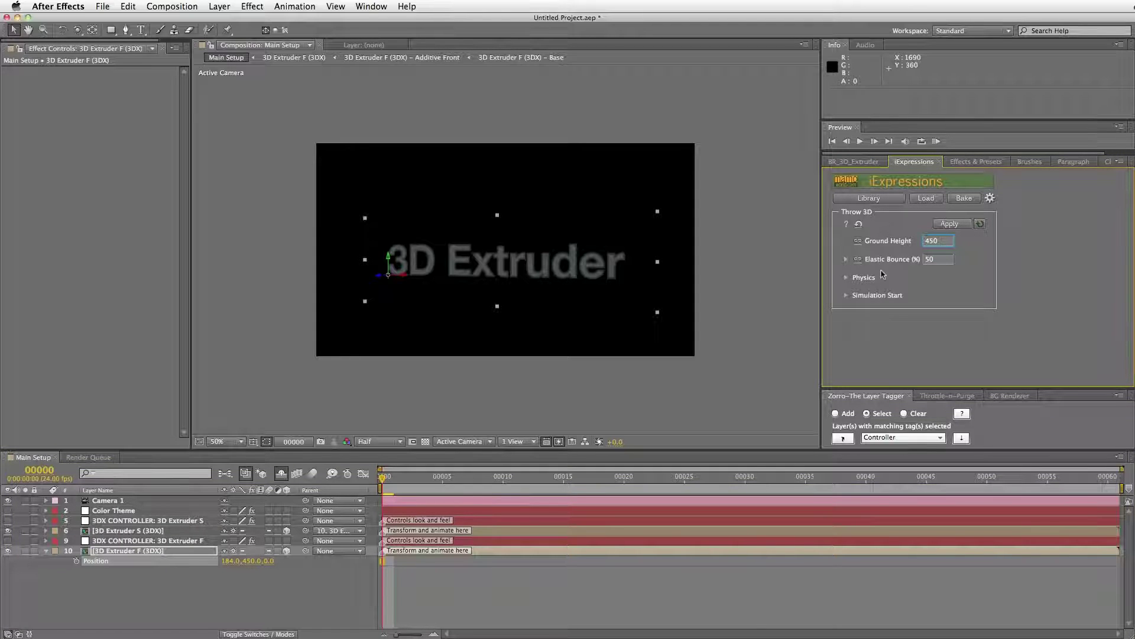
{"action": "mouse_move", "coordinate": [940, 264]}
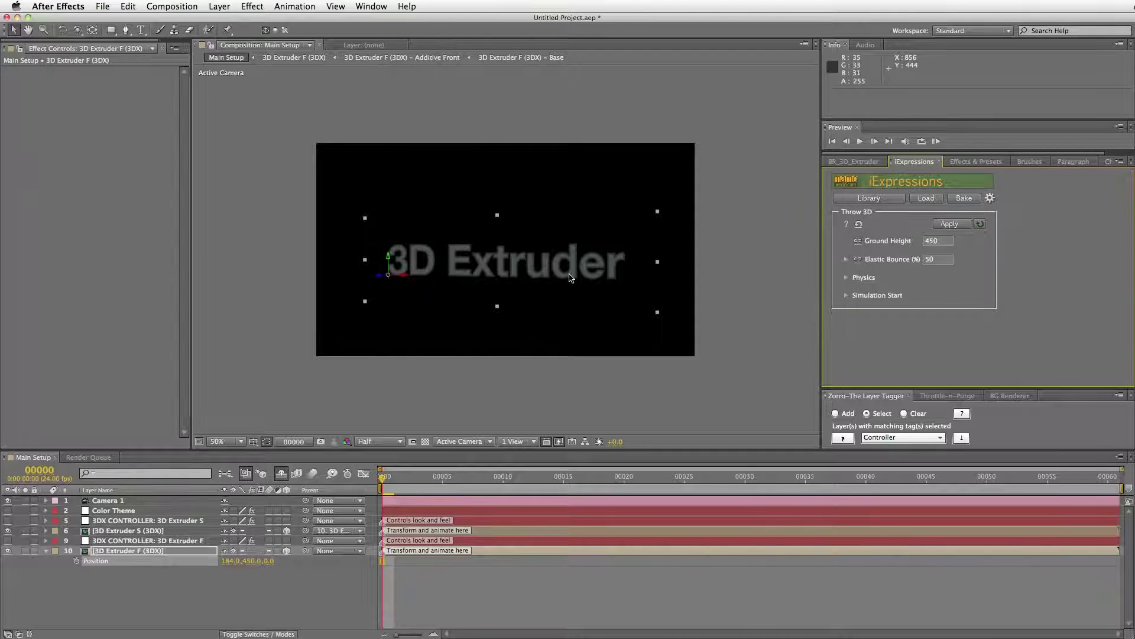
{"action": "left_click", "coordinate": [939, 260]}
{"action": "type", "text": "30"}
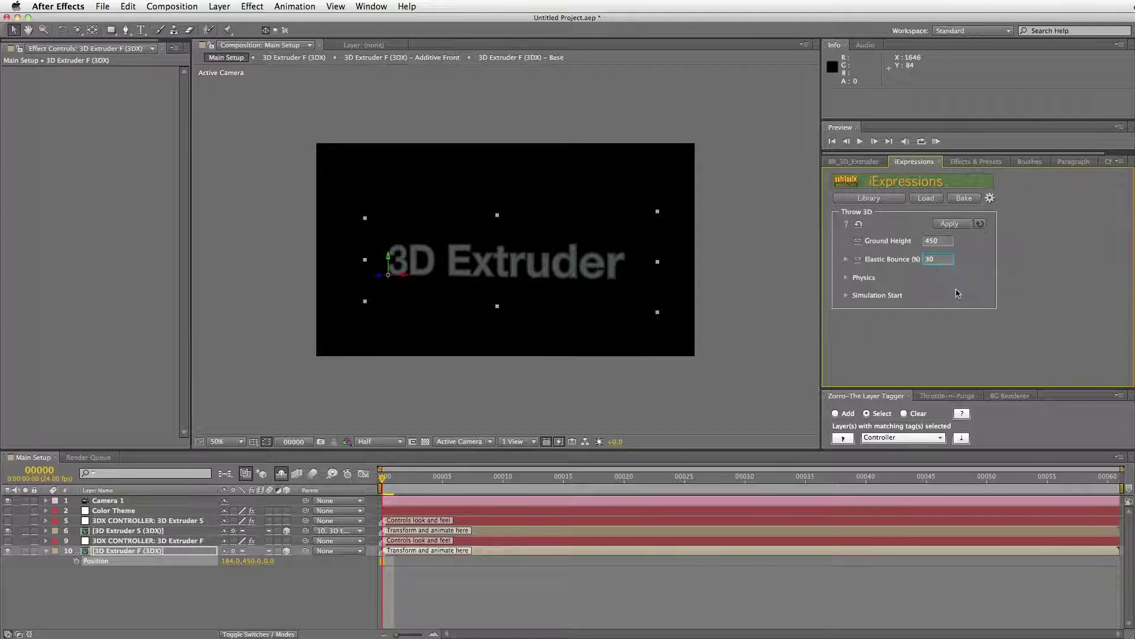
{"action": "left_click", "coordinate": [140, 555]}
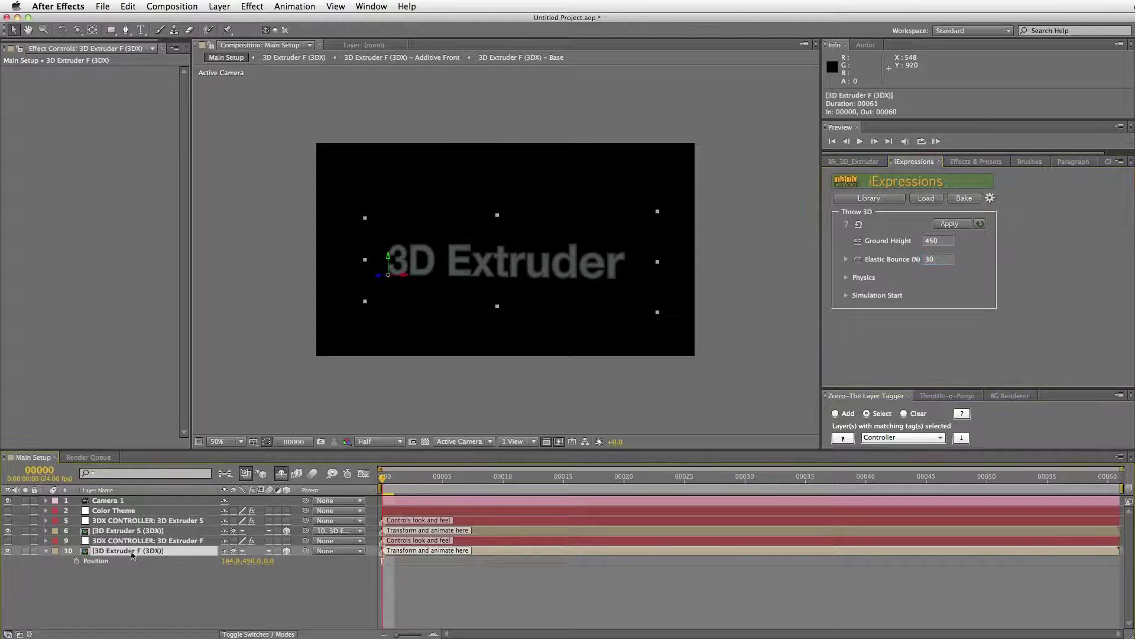
{"action": "left_click", "coordinate": [952, 224]}
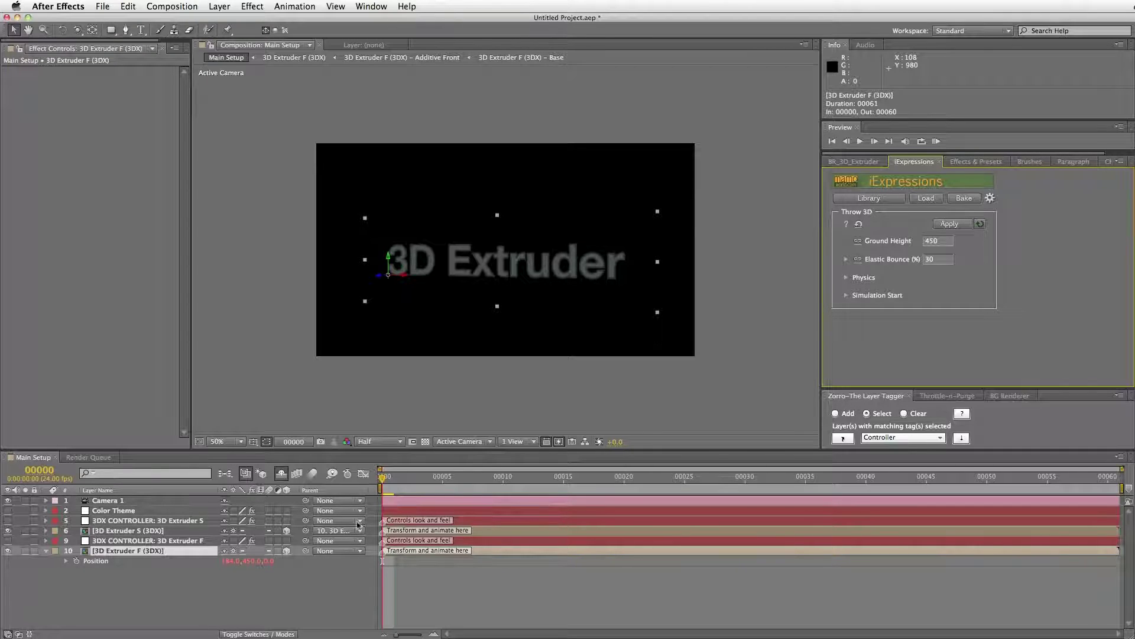
Shorten the work area to end at frame 35 and start a RAM preview with multiprocessing on in Throttle-n-Purge.
{"action": "left_click_drag", "start_coordinate": [1121, 489], "coordinate": [821, 491]}
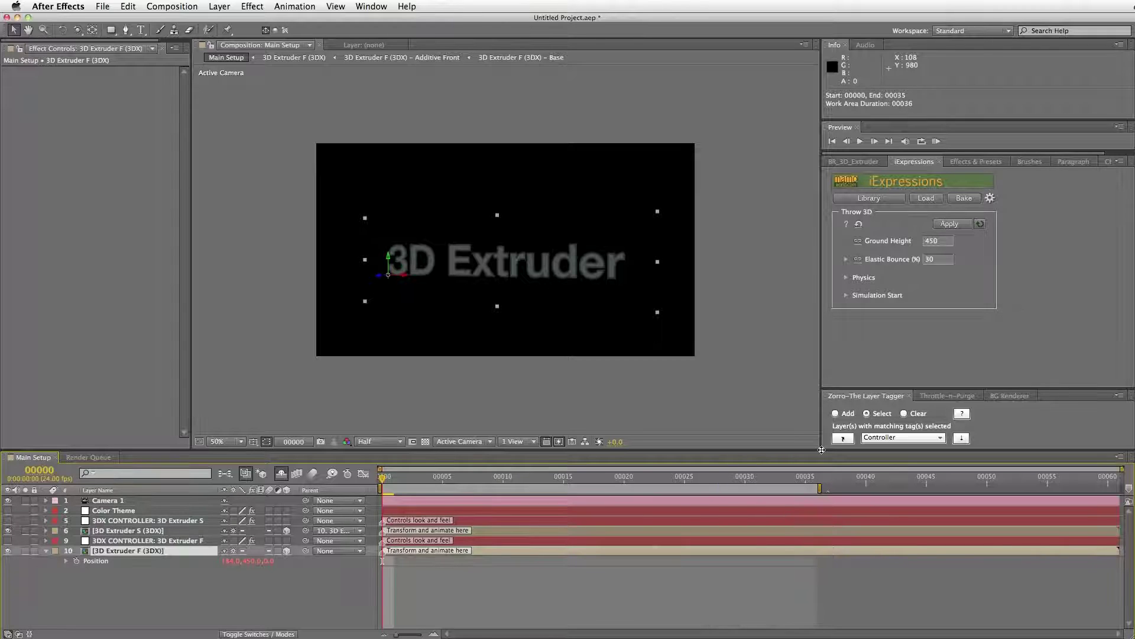
{"action": "left_click_drag", "start_coordinate": [910, 386], "coordinate": [939, 330]}
{"action": "left_click", "coordinate": [939, 329]}
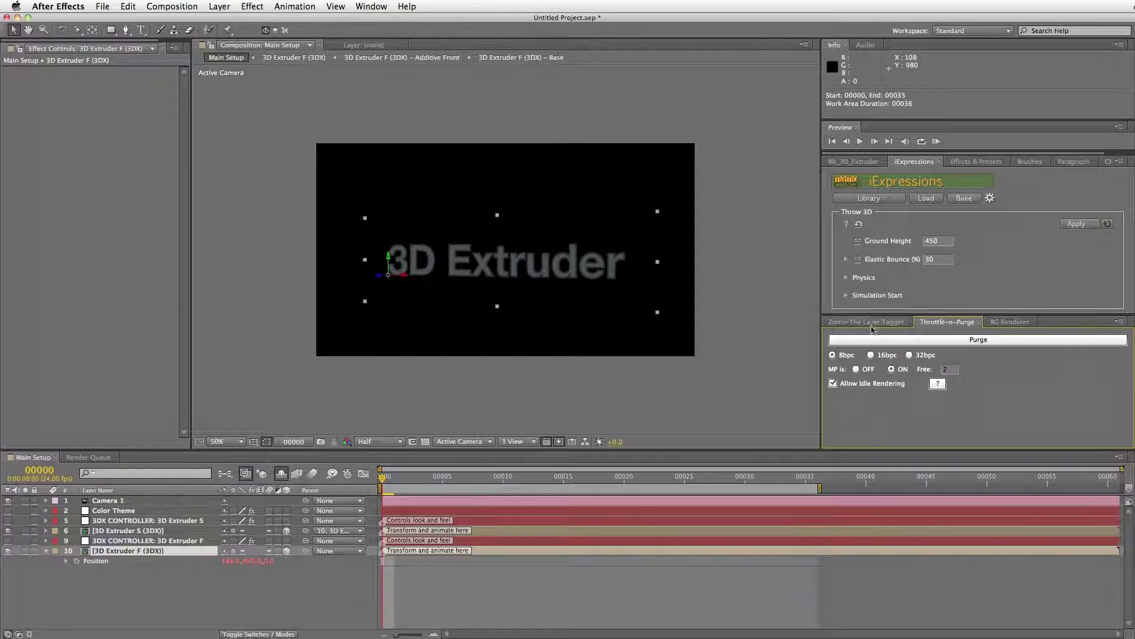
{"action": "left_click", "coordinate": [858, 370]}
{"action": "left_click", "coordinate": [891, 370]}
{"action": "left_click", "coordinate": [937, 142]}
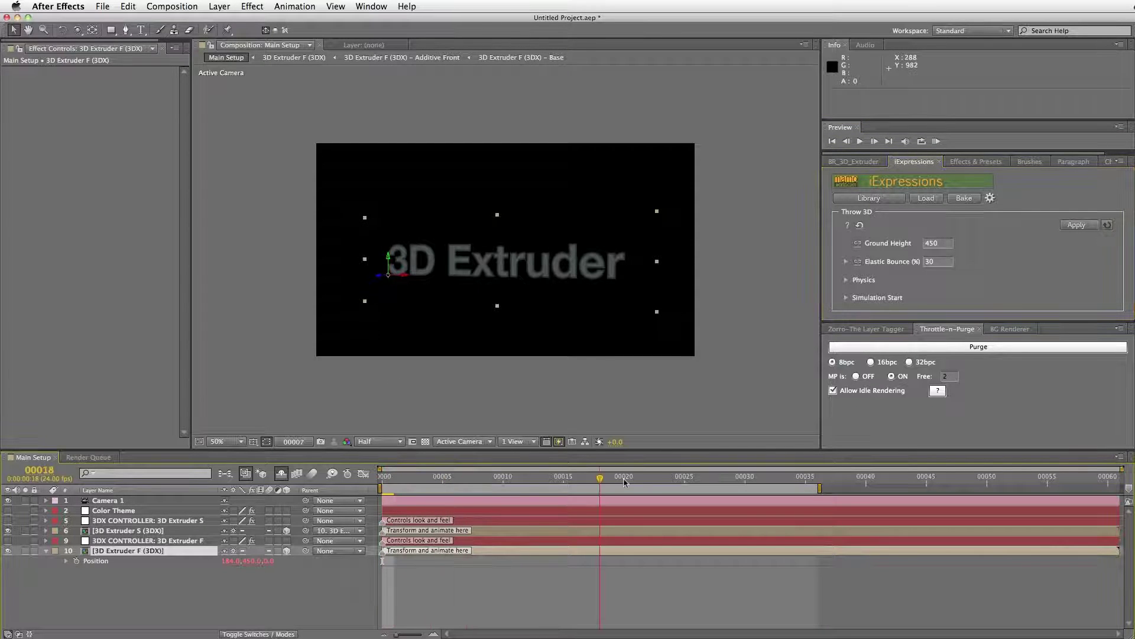
At frame 0, raise the 3D Extruder F (3DX) layer above the frame to a Y of about -152 and RAM-preview the fall.
{"action": "left_click", "coordinate": [375, 485]}
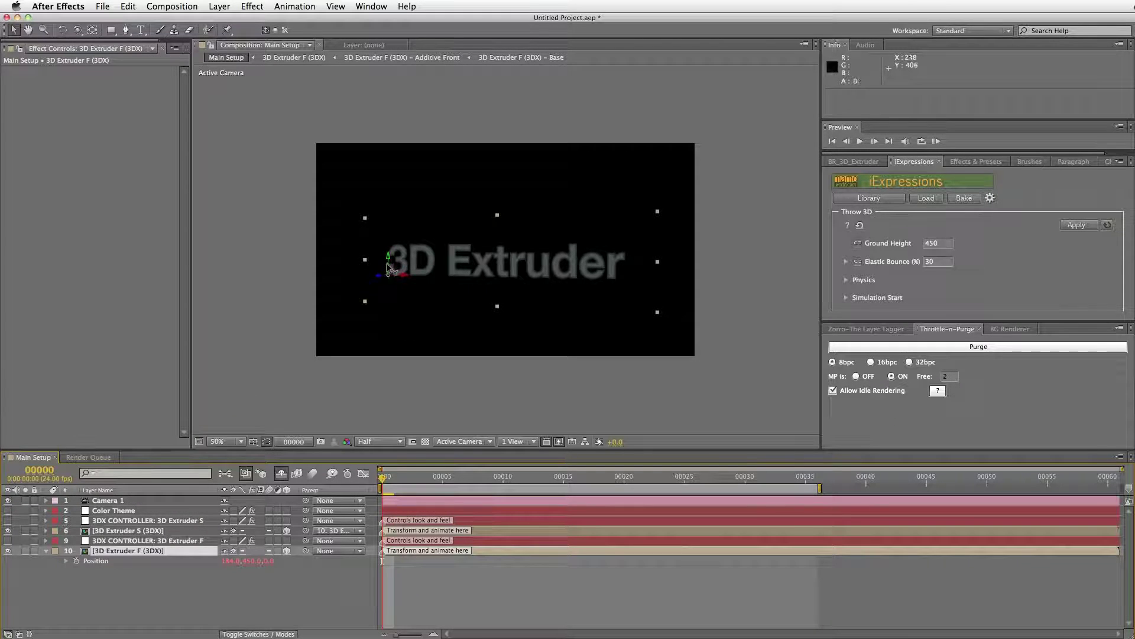
{"action": "left_click_drag", "start_coordinate": [395, 270], "coordinate": [398, 135]}
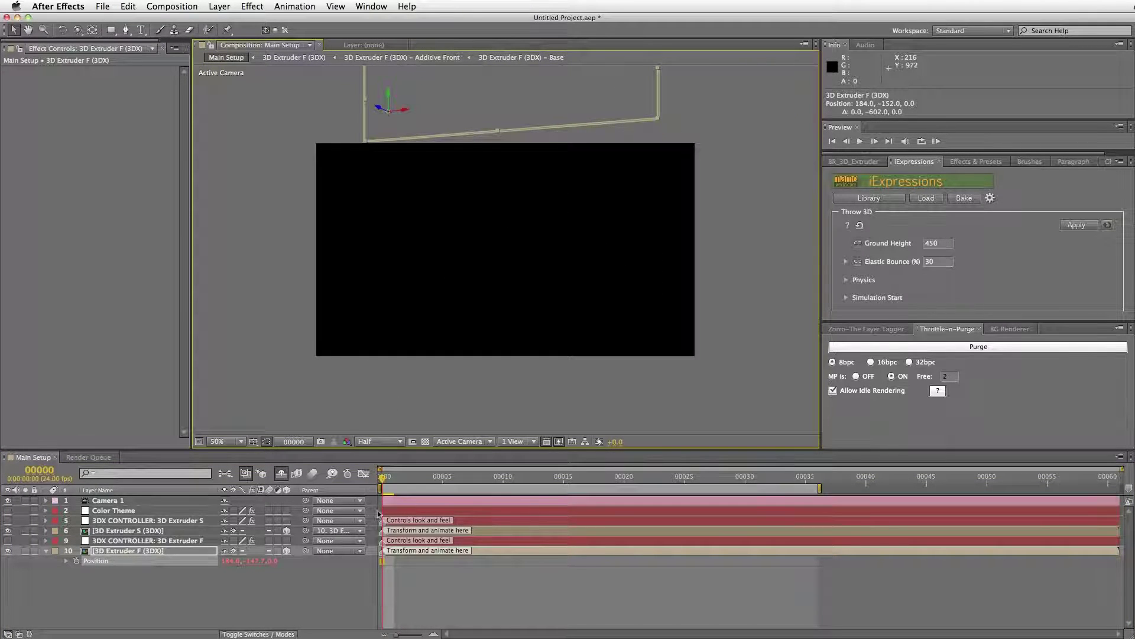
{"action": "left_click", "coordinate": [935, 141]}
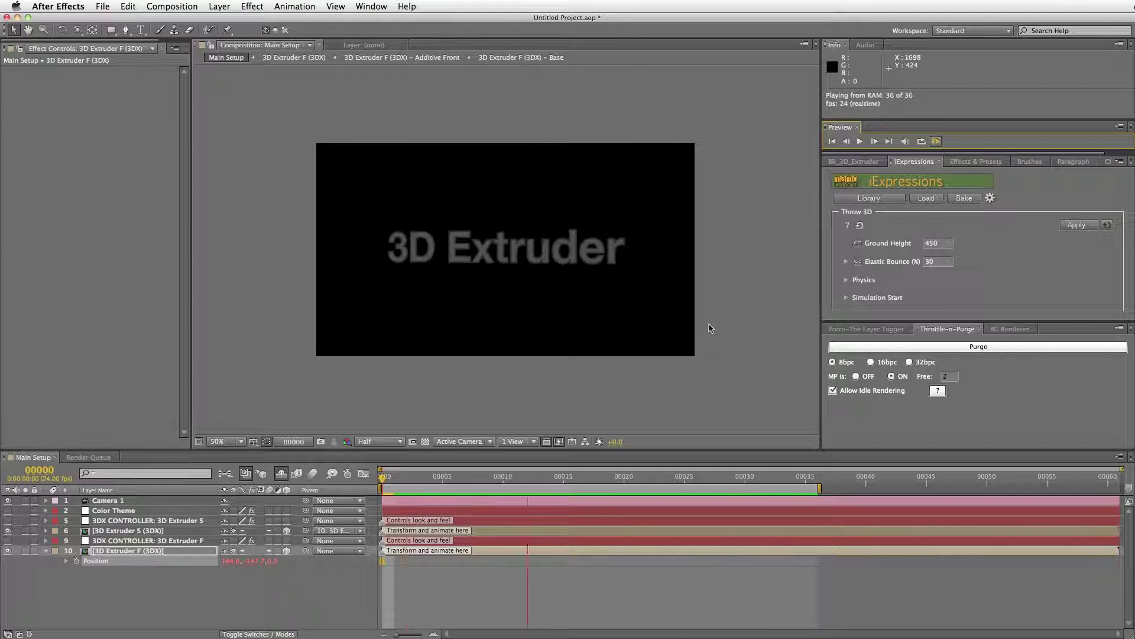
{"action": "key", "text": "space"}
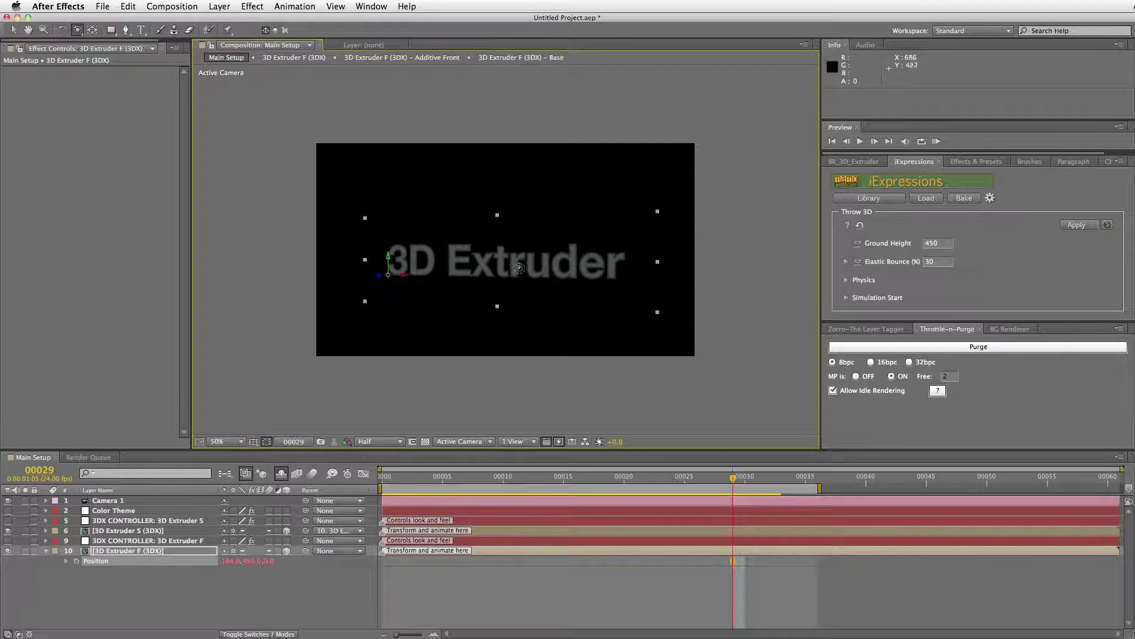
Orbit the camera around the landed 3D Extruder text, undo that camera move, and deselect the layer.
{"action": "left_click_drag", "start_coordinate": [511, 269], "coordinate": [487, 266]}
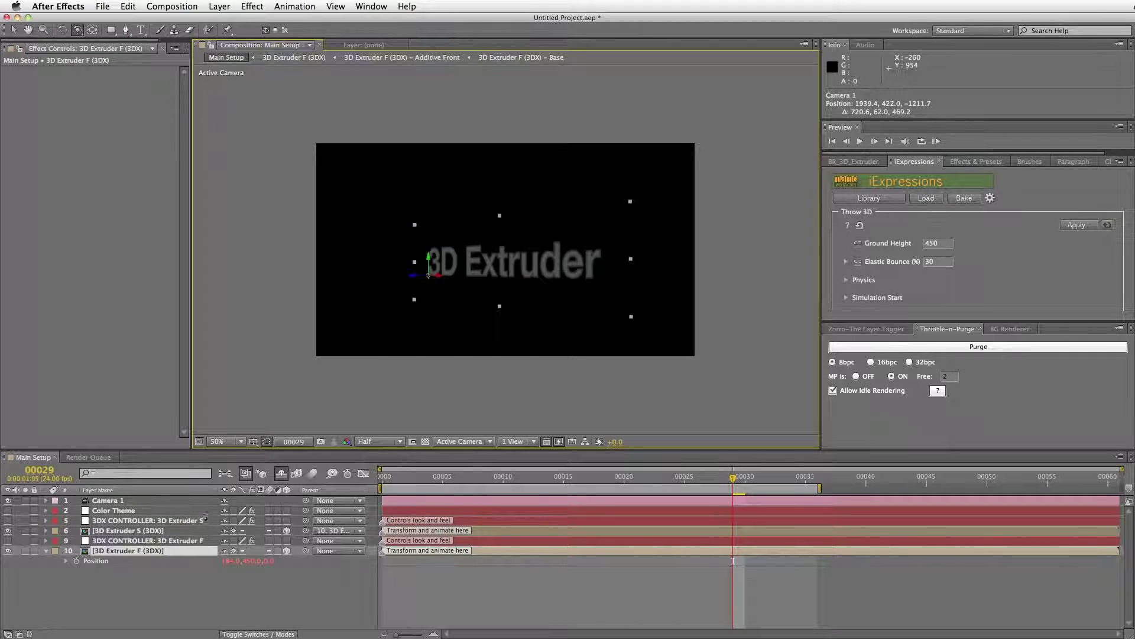
{"action": "key", "text": "super+z"}
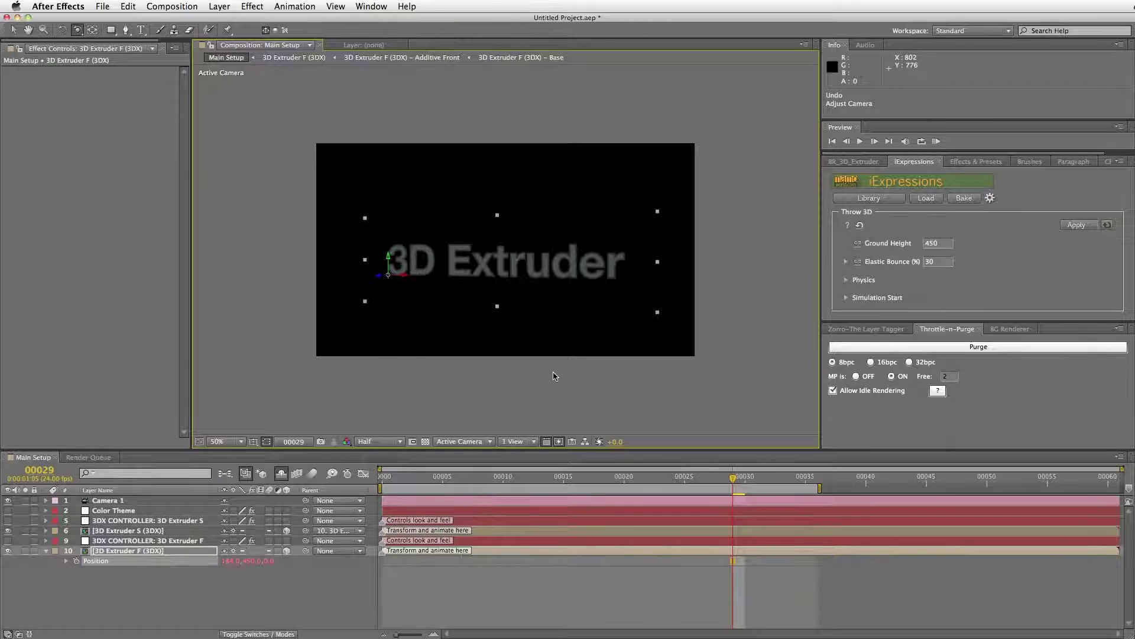
{"action": "left_click", "coordinate": [187, 575]}
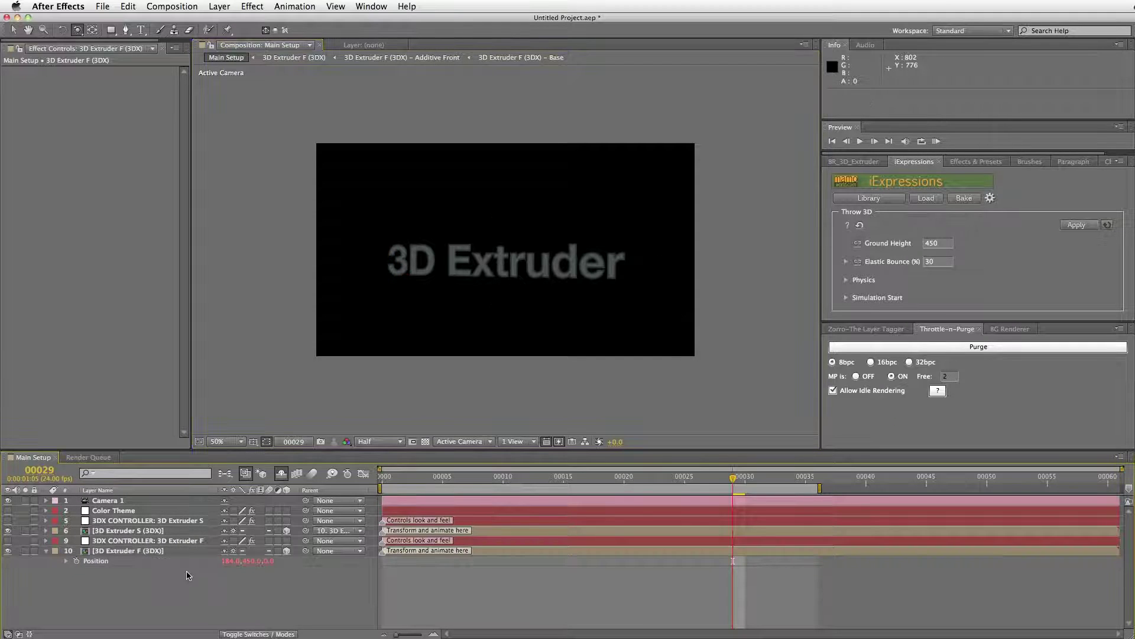
Add a text layer reading "iExpressions" above the 3D Extruder title.
{"action": "left_click", "coordinate": [142, 30]}
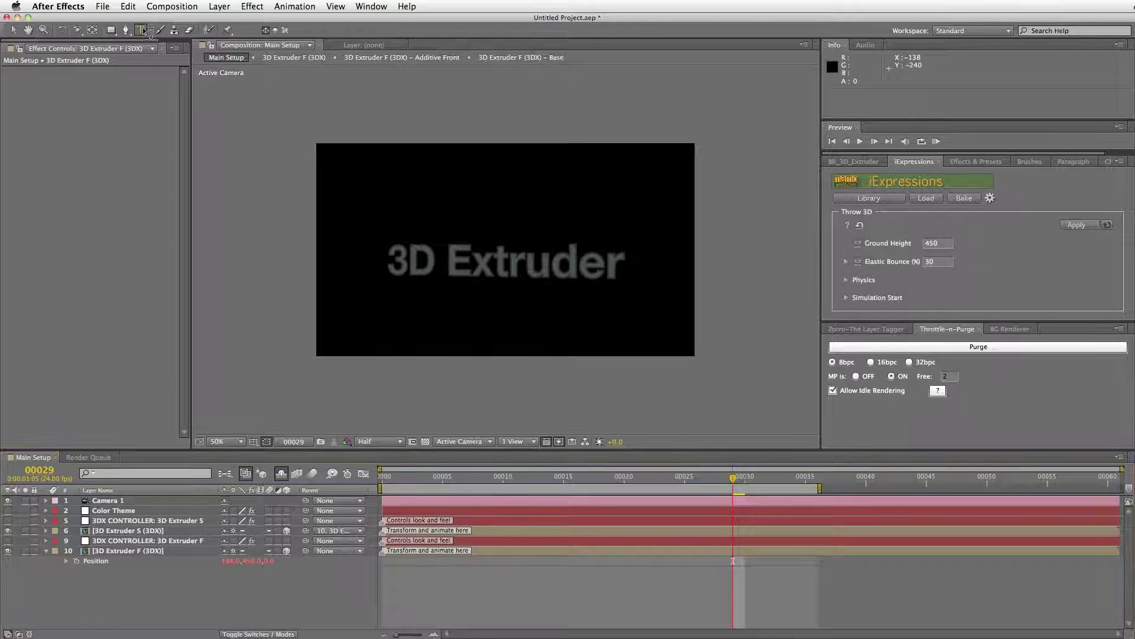
{"action": "left_click", "coordinate": [347, 219]}
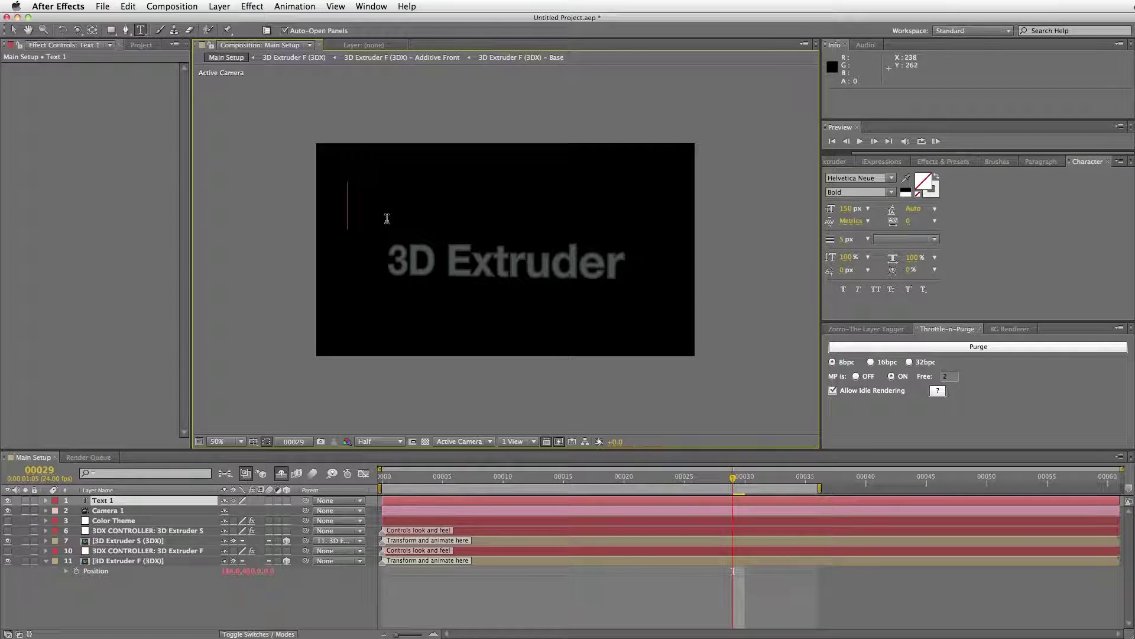
{"action": "type", "text": "iExpressions"}
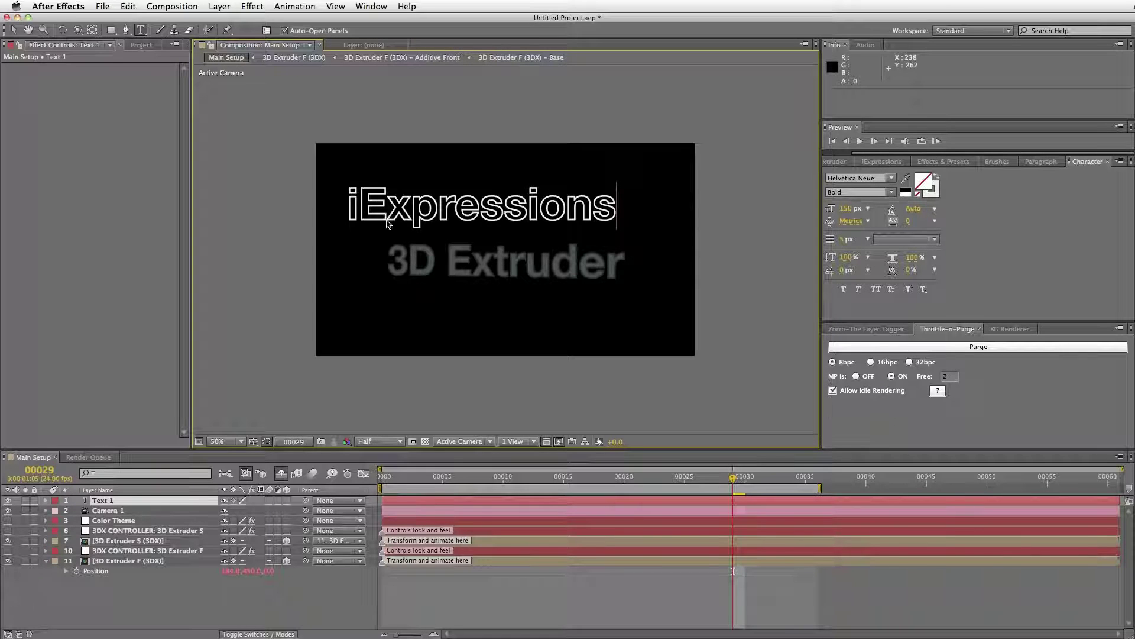
{"action": "left_click", "coordinate": [14, 30]}
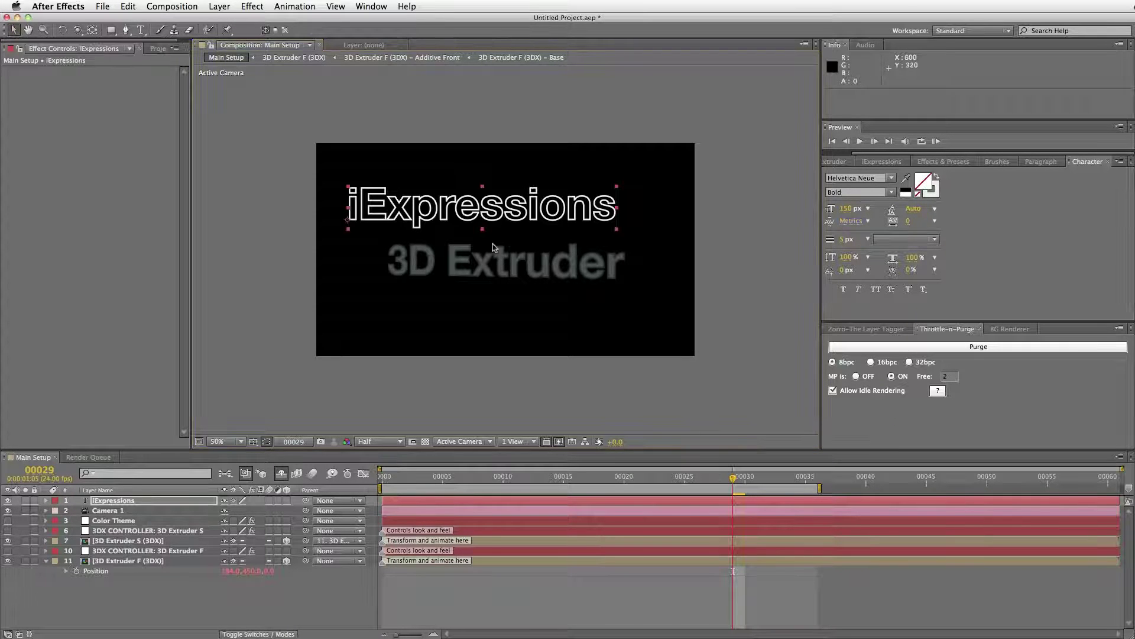
Position the iExpressions text centred just above the 3D Extruder title, at about X 185, Y 337.
{"action": "left_click_drag", "start_coordinate": [526, 215], "coordinate": [545, 241]}
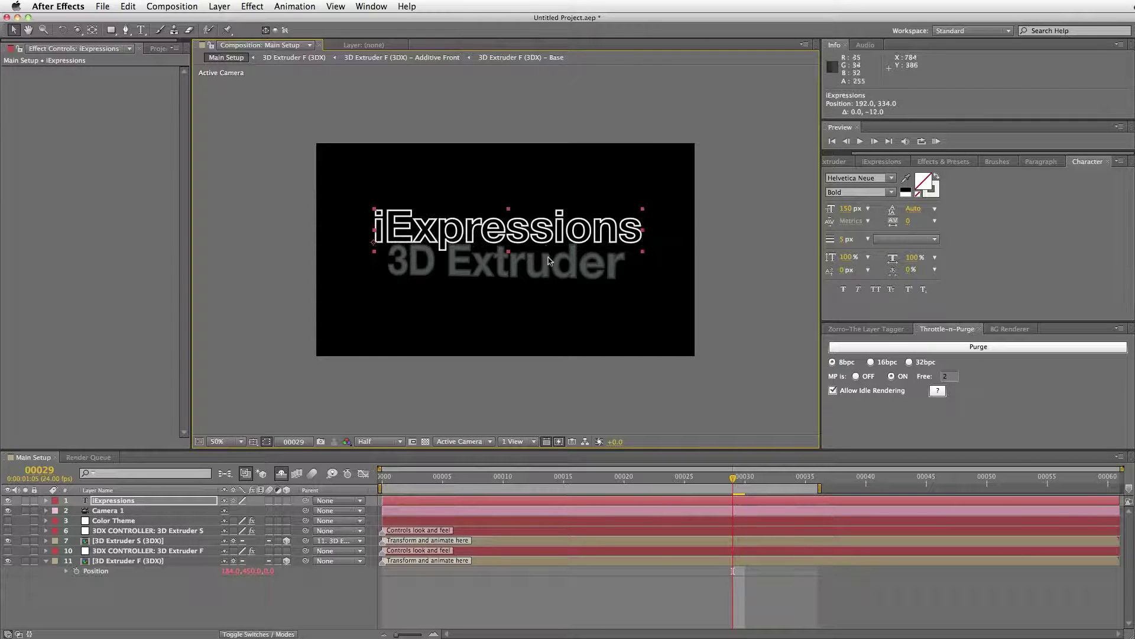
{"action": "key", "text": "period"}
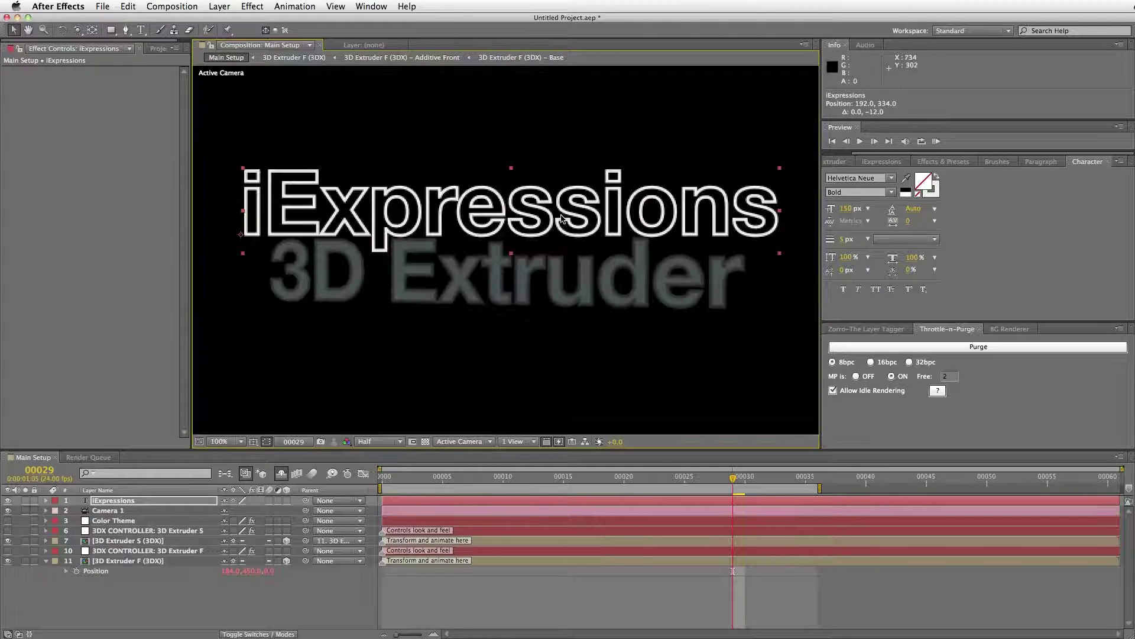
{"action": "left_click_drag", "start_coordinate": [439, 217], "coordinate": [433, 218]}
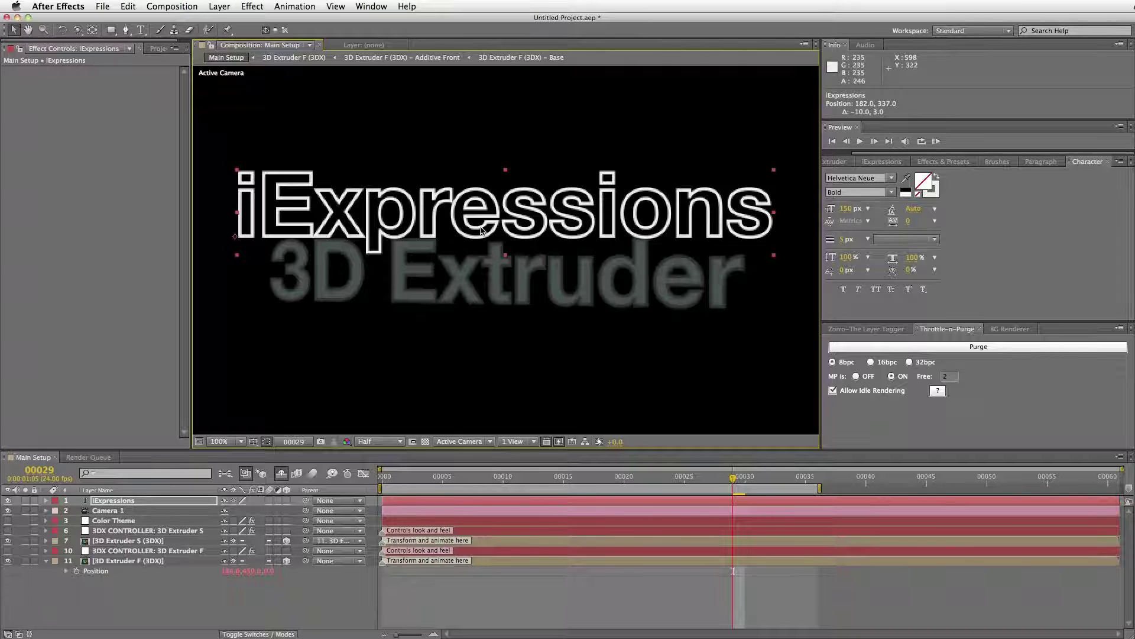
{"action": "key", "text": "Right"}
{"action": "key", "text": "Right"}
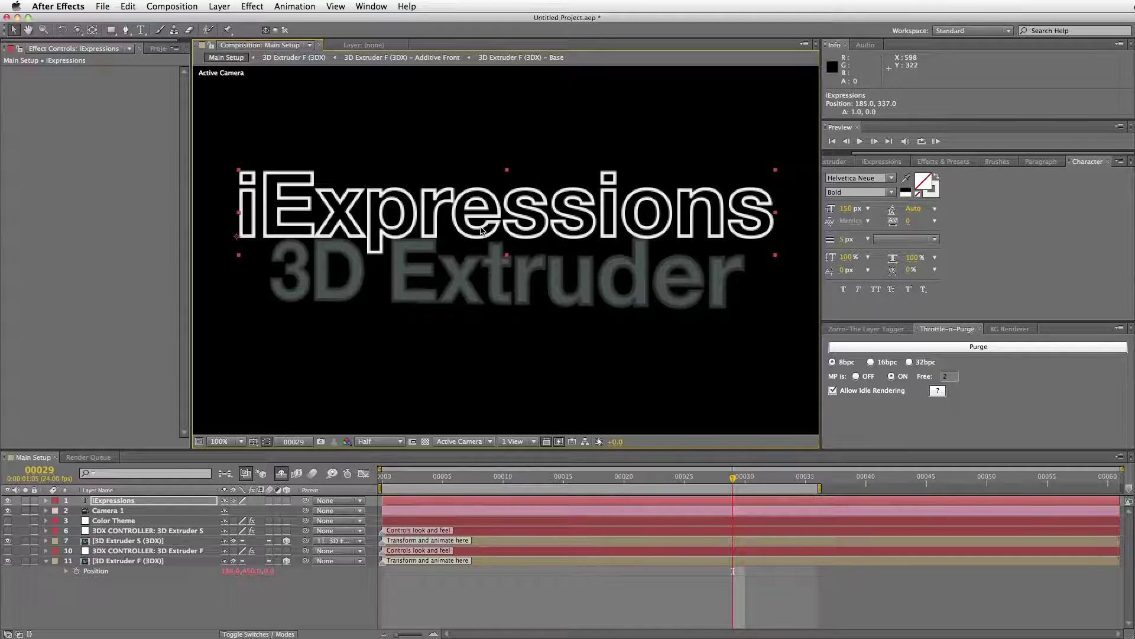
{"action": "key", "text": "Right"}
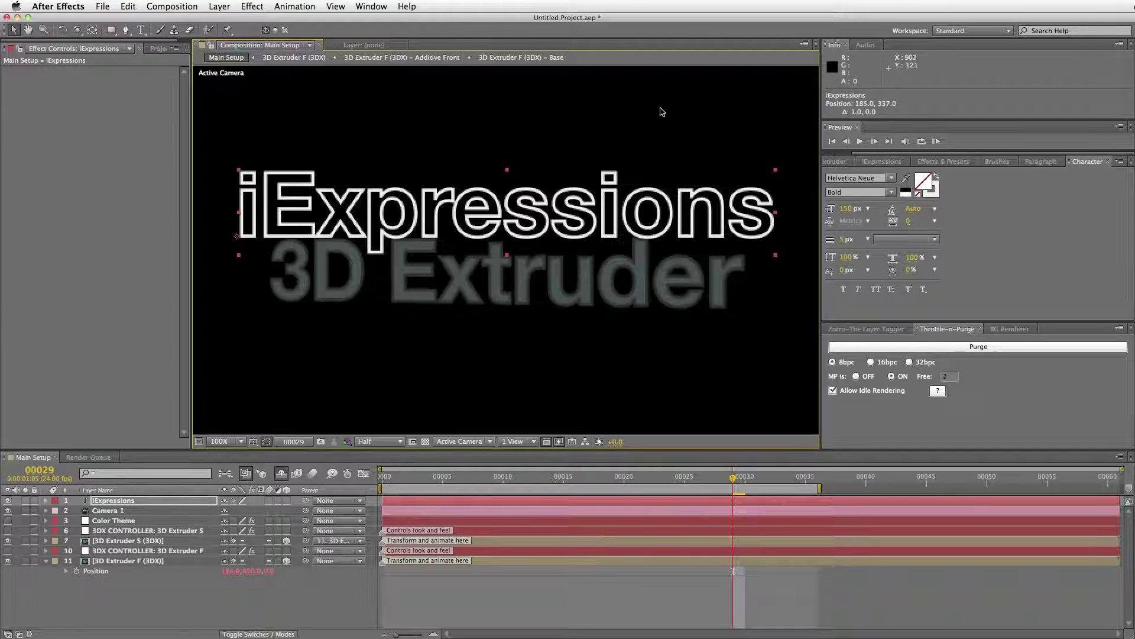
Duplicate the iExpressions text layer and rename the copy "iExpressions S".
{"action": "left_click", "coordinate": [136, 503]}
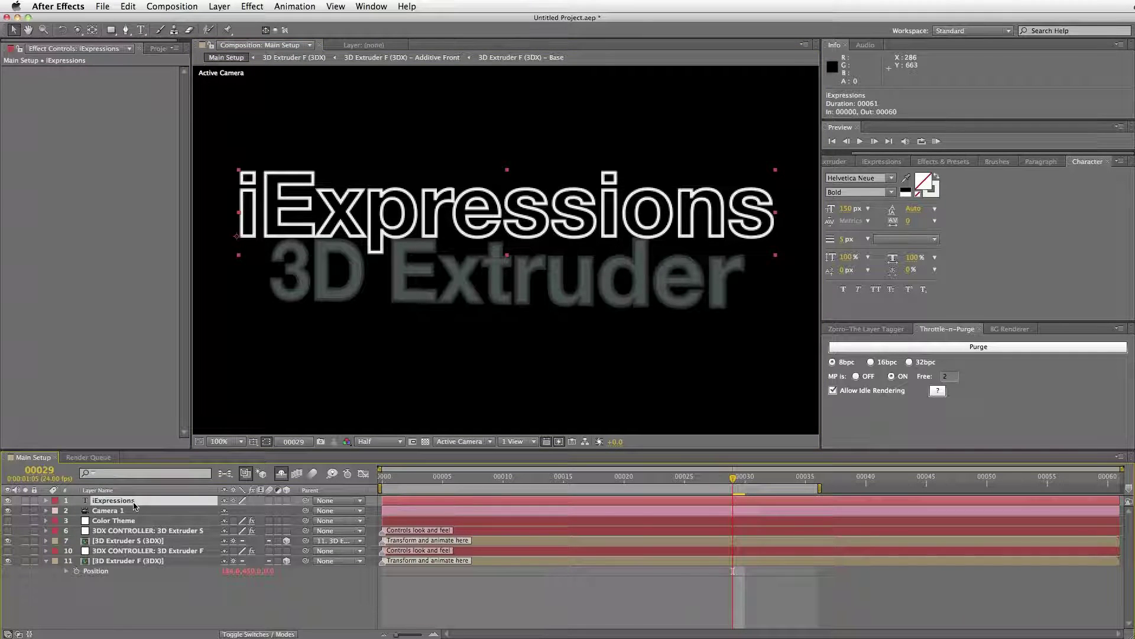
{"action": "key", "text": "super+d"}
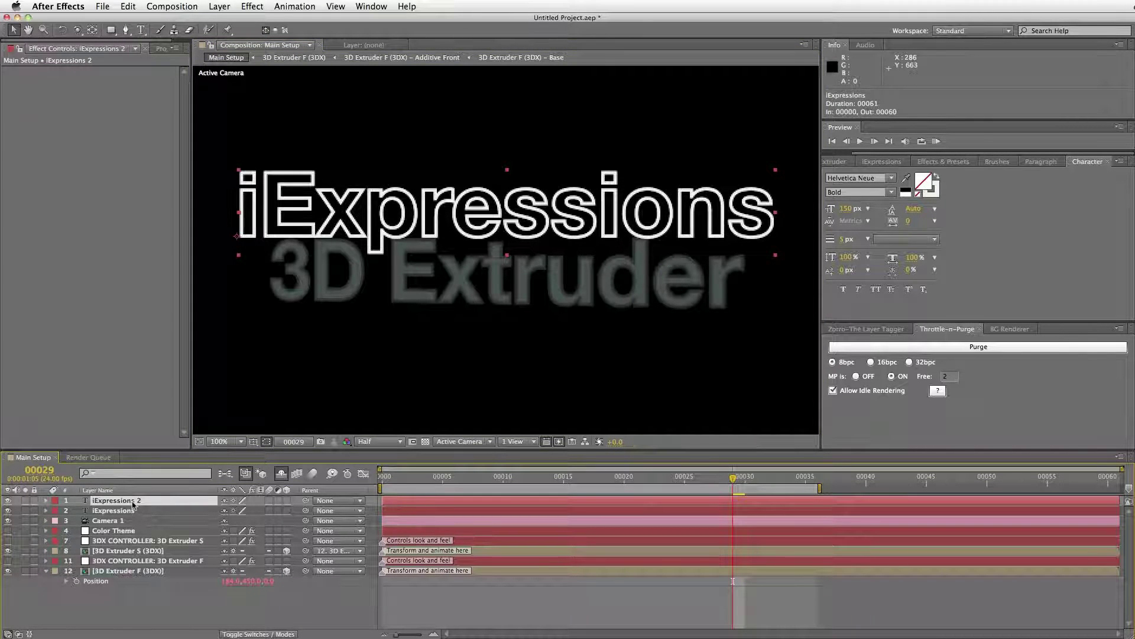
{"action": "key", "text": "Return"}
{"action": "key", "text": "Right"}
{"action": "key", "text": "BackSpace"}
{"action": "key", "text": "BackSpace"}
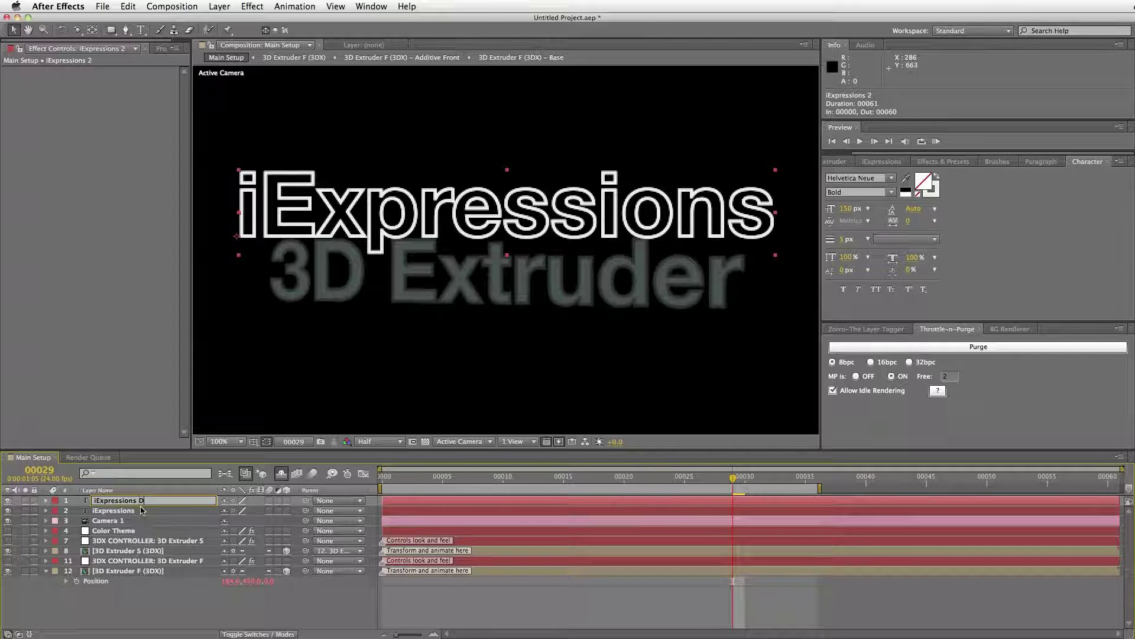
{"action": "type", "text": "D"}
{"action": "key", "text": "BackSpace"}
{"action": "type", "text": "S"}
Rename the original iExpressions text layer "iExpressions F".
{"action": "left_click", "coordinate": [126, 512]}
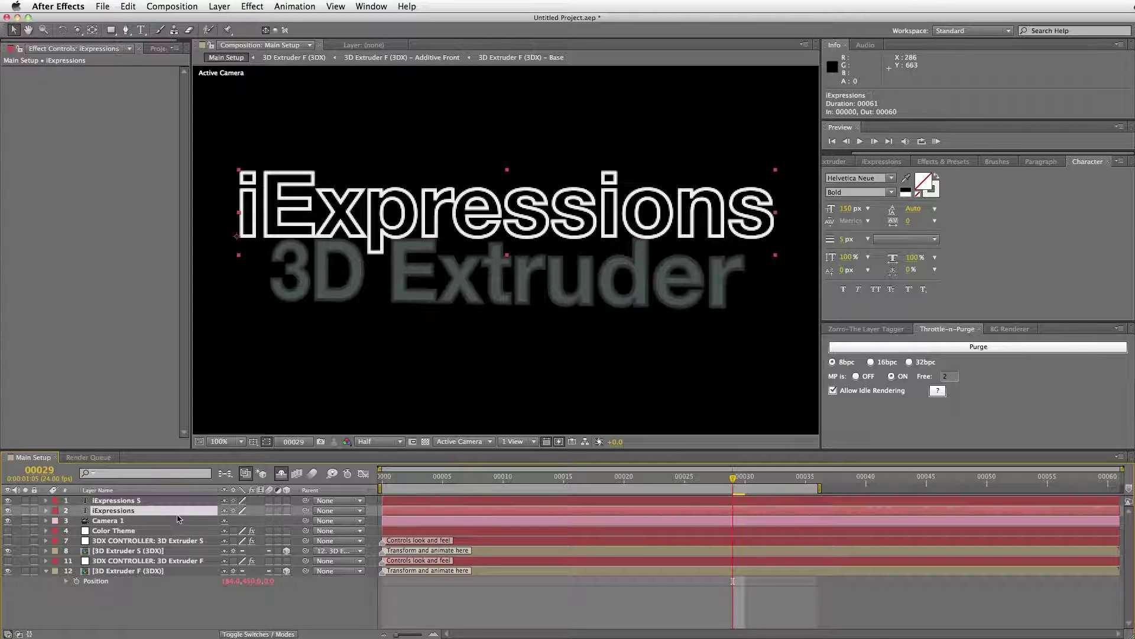
{"action": "key", "text": "Return"}
{"action": "key", "text": "Right"}
{"action": "type", "text": "F"}
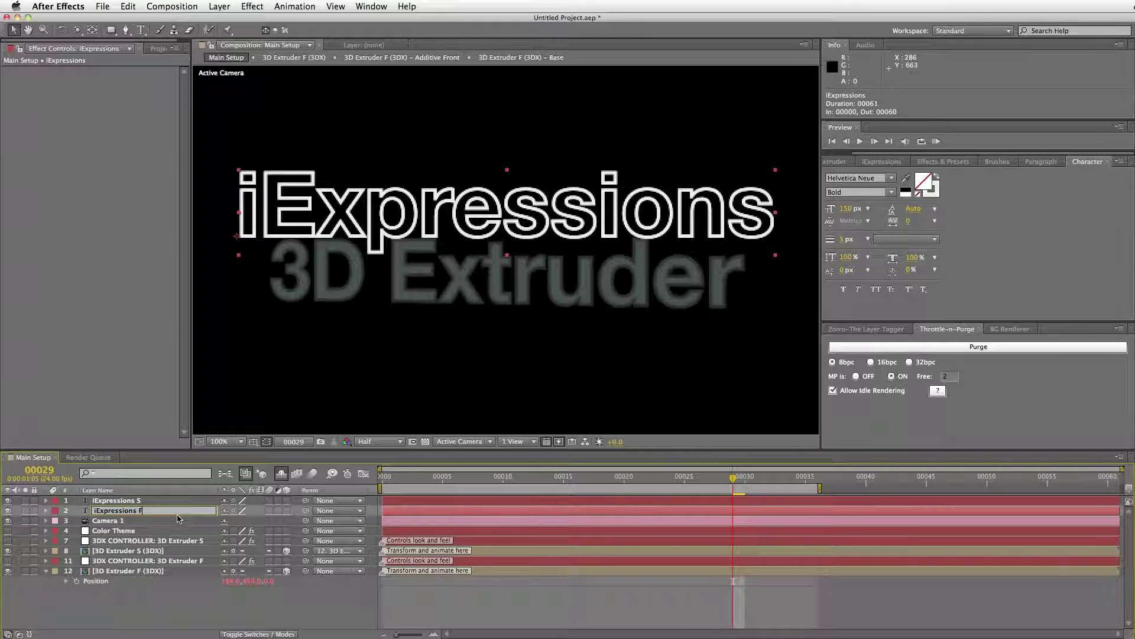
{"action": "key", "text": "Return"}
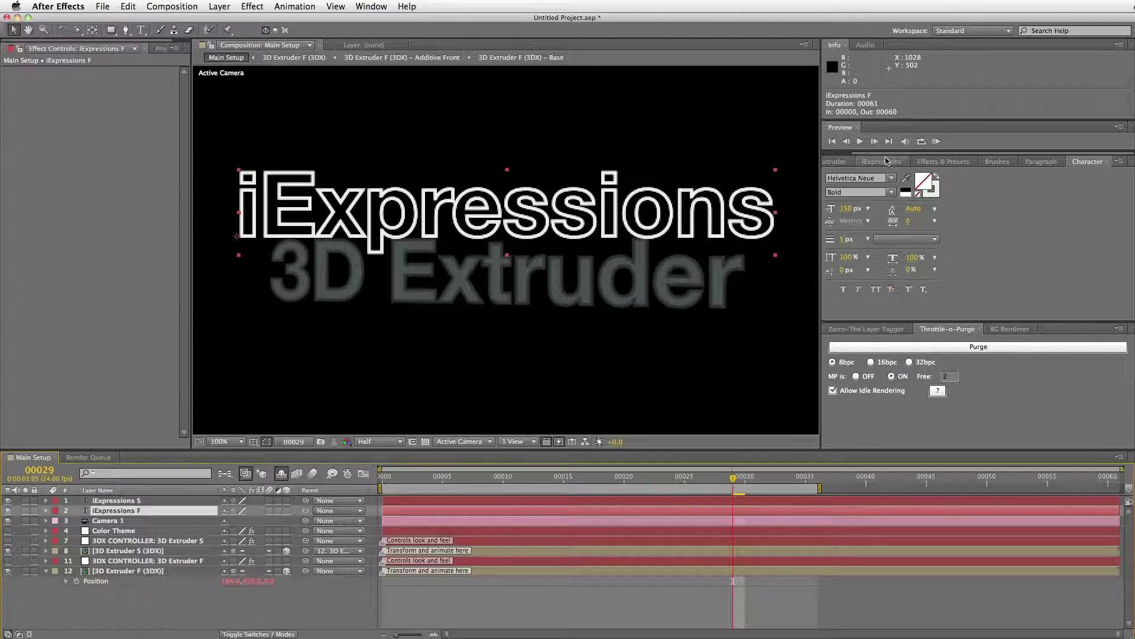
Apply the Fill effect to both the iExpressions F and iExpressions S layers.
{"action": "left_click", "coordinate": [937, 161]}
{"action": "double_click", "coordinate": [858, 247]}
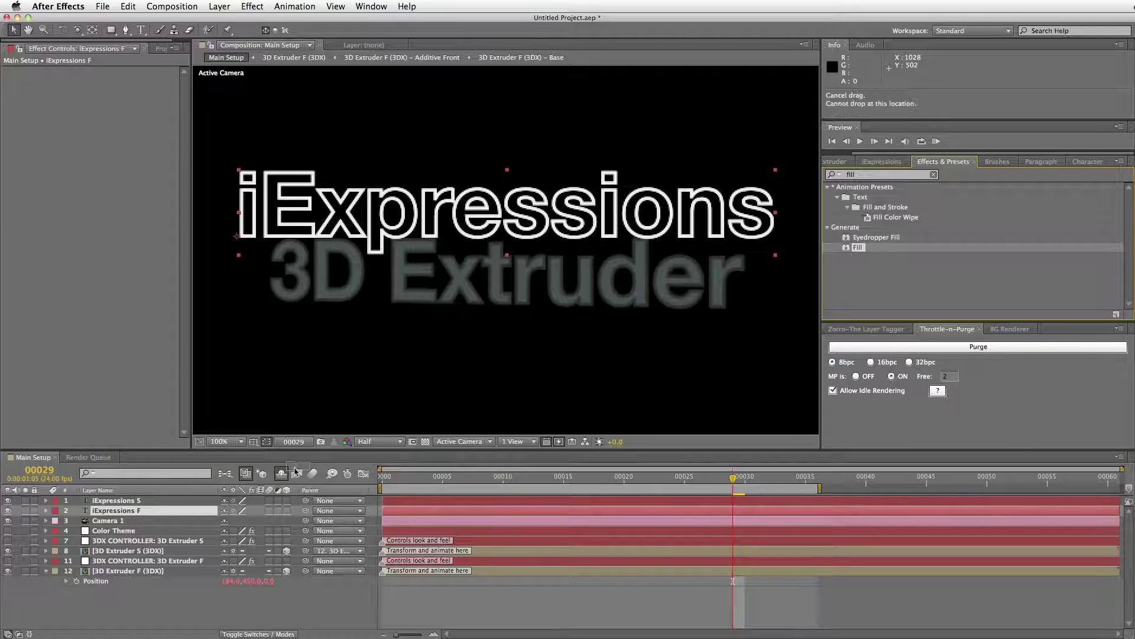
{"action": "left_click_drag", "start_coordinate": [858, 247], "coordinate": [171, 500]}
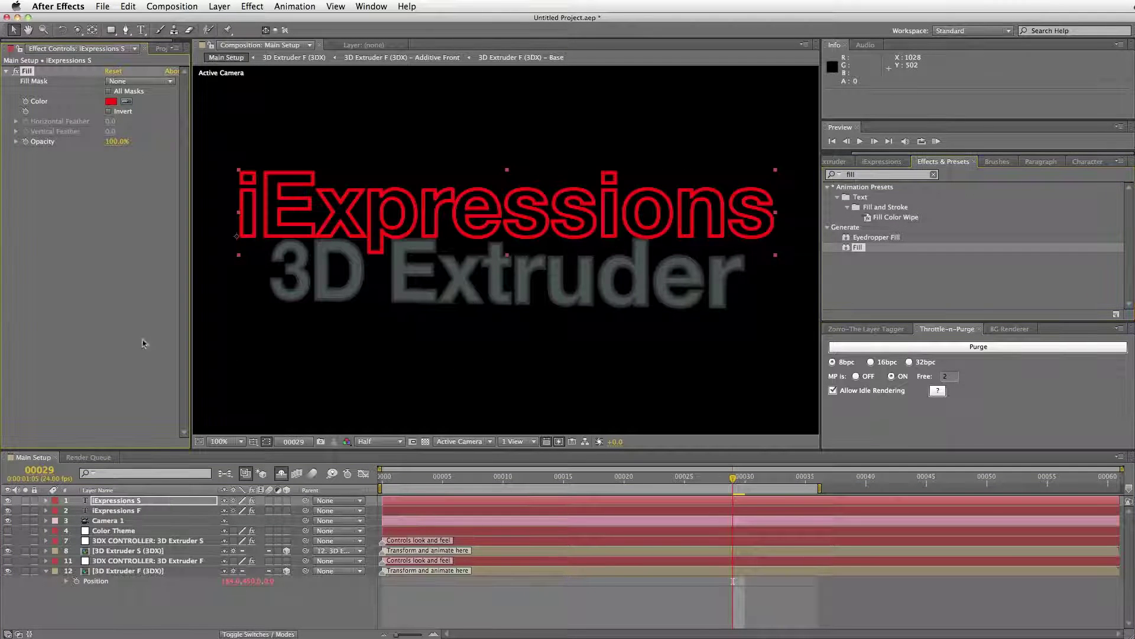
Swap the iExpressions F text from outline to solid fill without stroke, and toggle its visibility to compare it with the outline layer.
{"action": "left_click", "coordinate": [131, 512]}
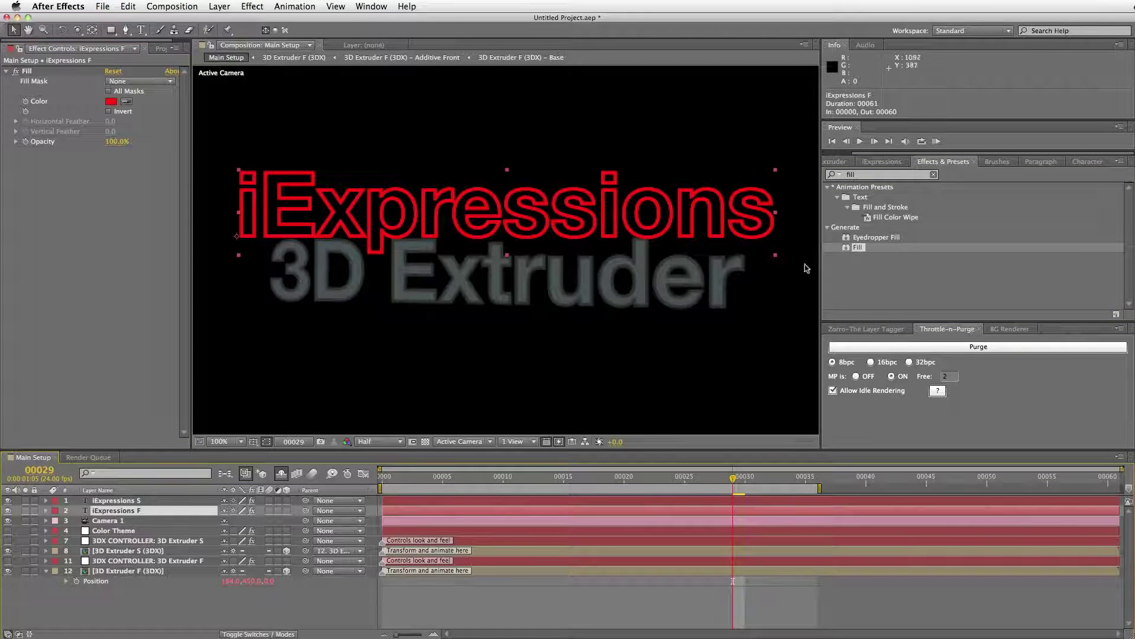
{"action": "left_click", "coordinate": [1090, 163]}
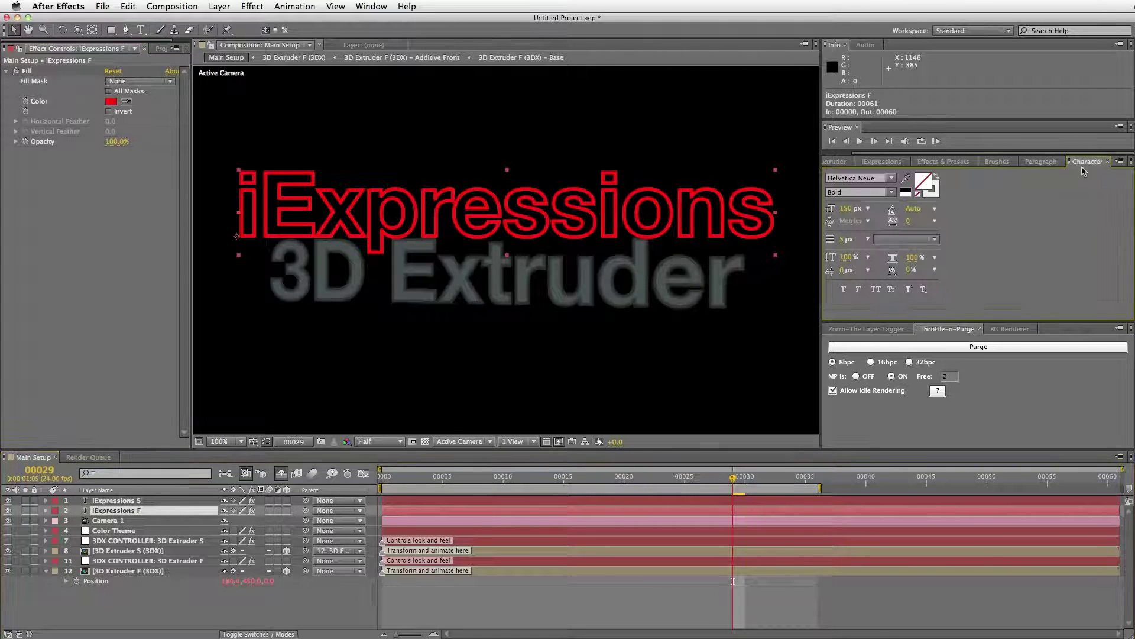
{"action": "left_click", "coordinate": [939, 179]}
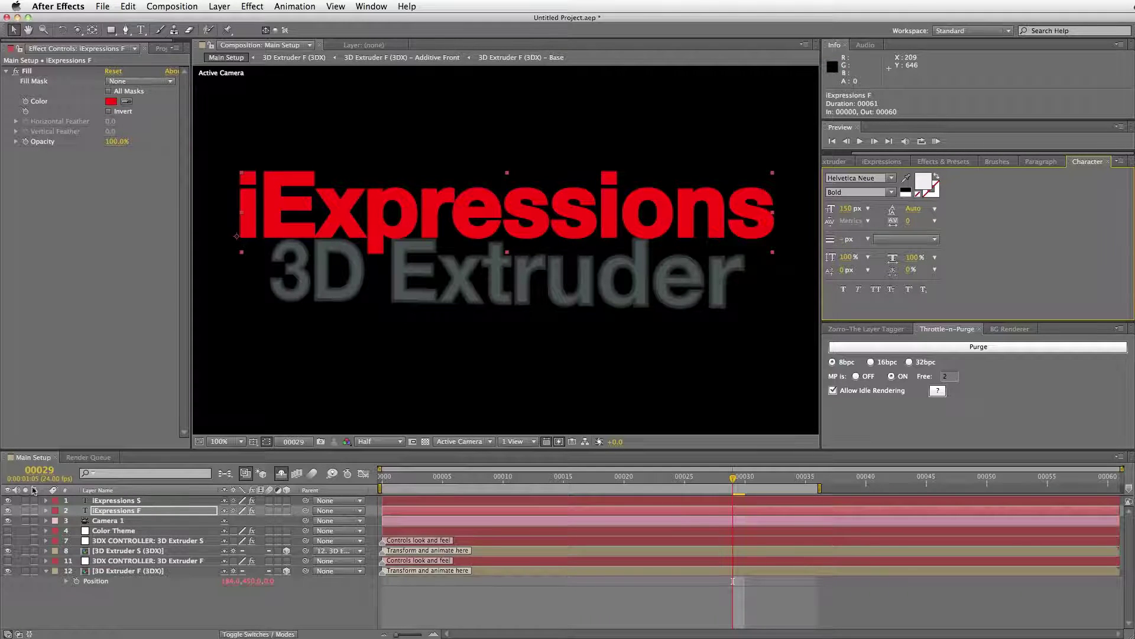
{"action": "left_click", "coordinate": [9, 511]}
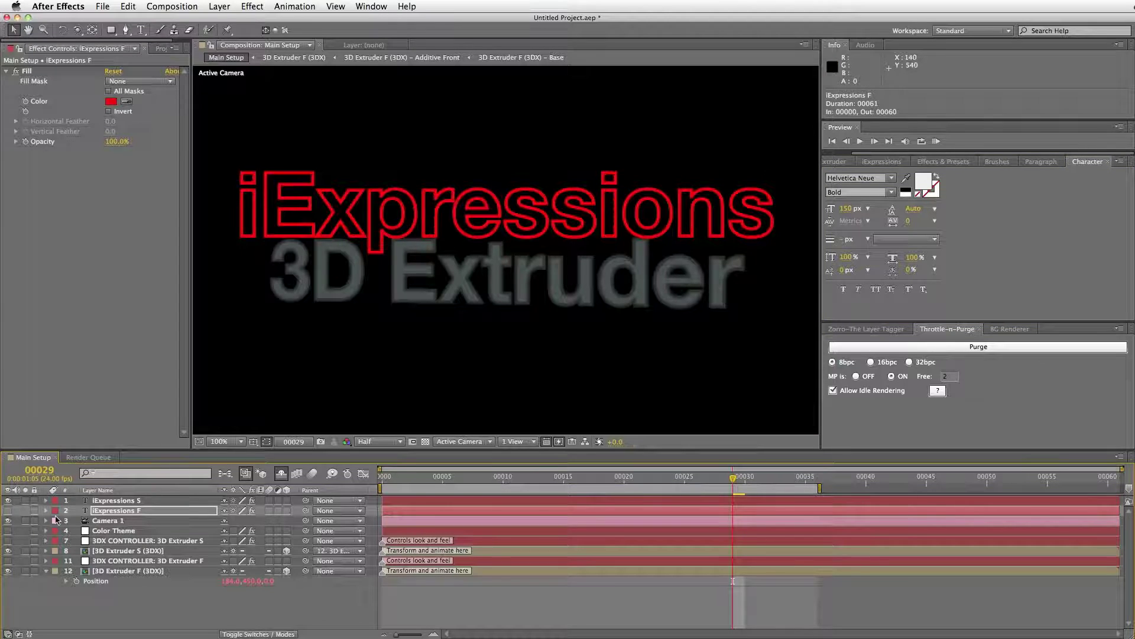
{"action": "left_click", "coordinate": [9, 511]}
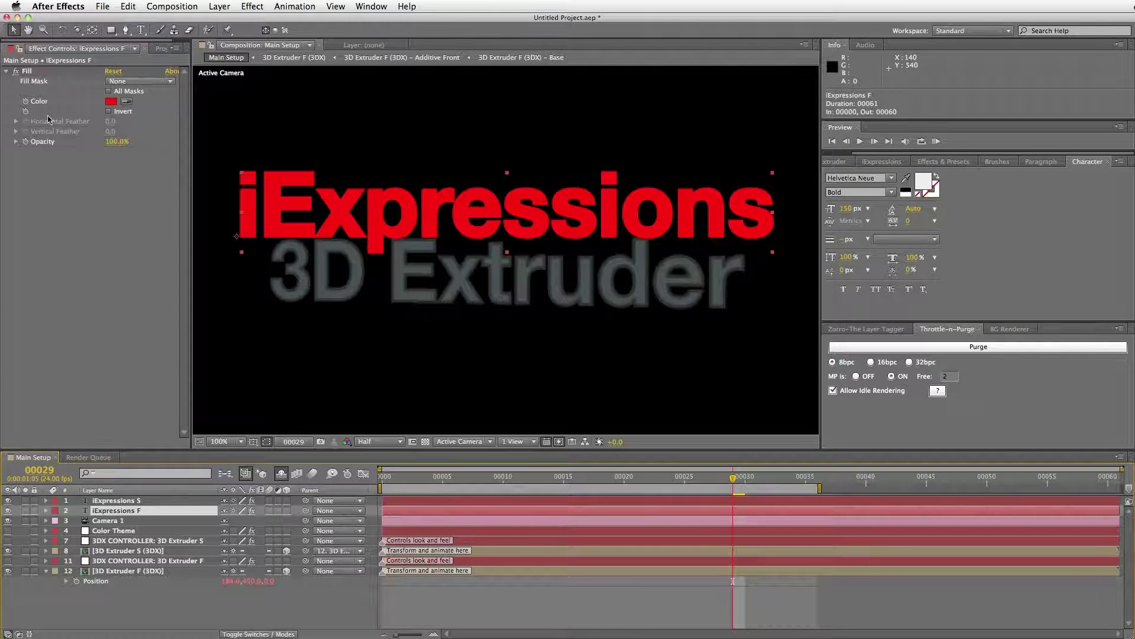
Reveal the Fill colour of iExpressions F in the timeline and link it to the third theme colour with Chameleon.
{"action": "right_click", "coordinate": [40, 104]}
{"action": "key", "text": "Escape"}
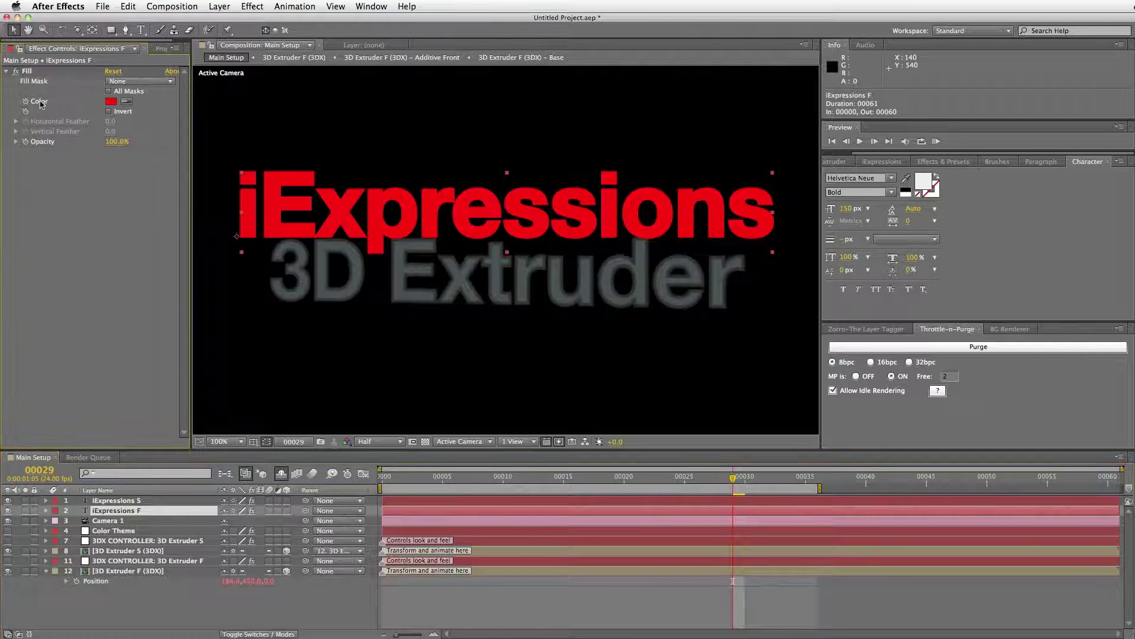
{"action": "right_click", "coordinate": [41, 104]}
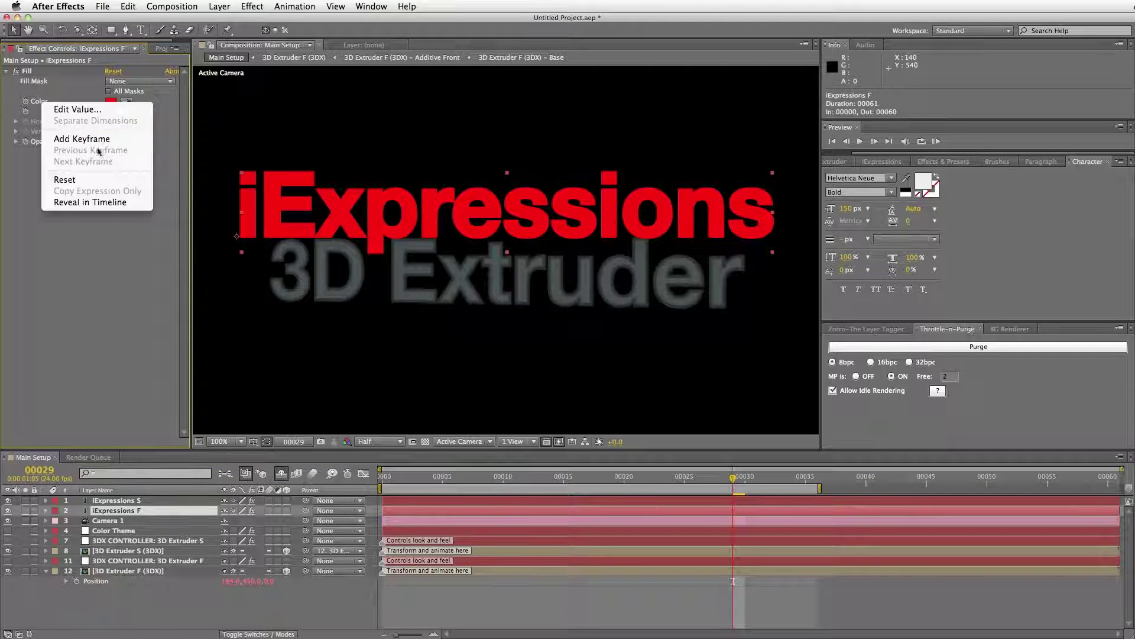
{"action": "left_click", "coordinate": [100, 238]}
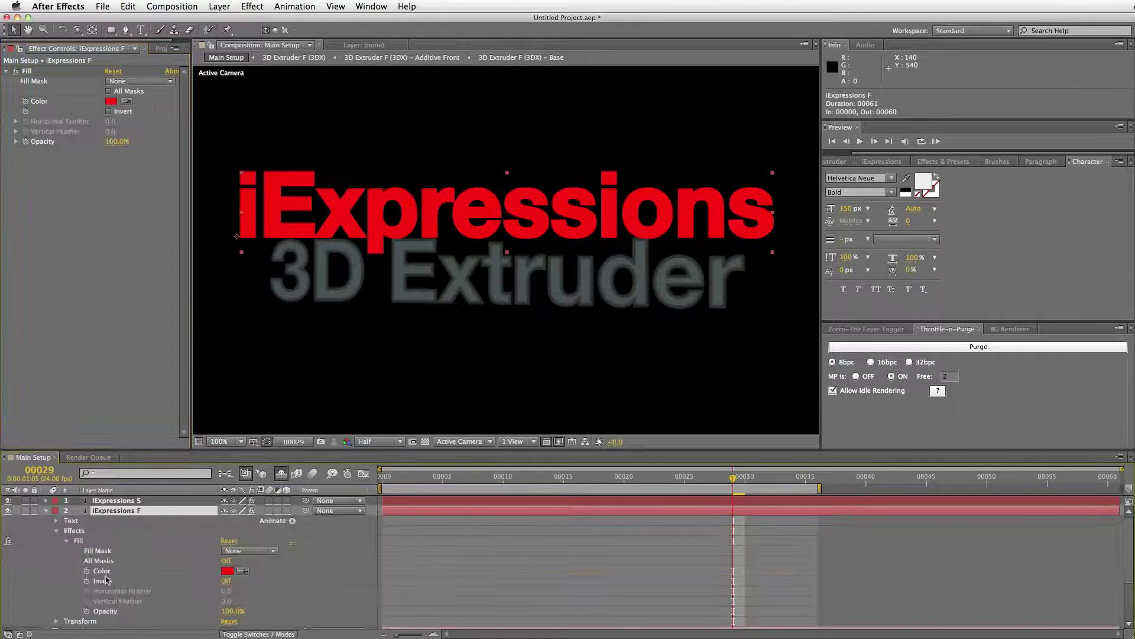
{"action": "left_click", "coordinate": [104, 571]}
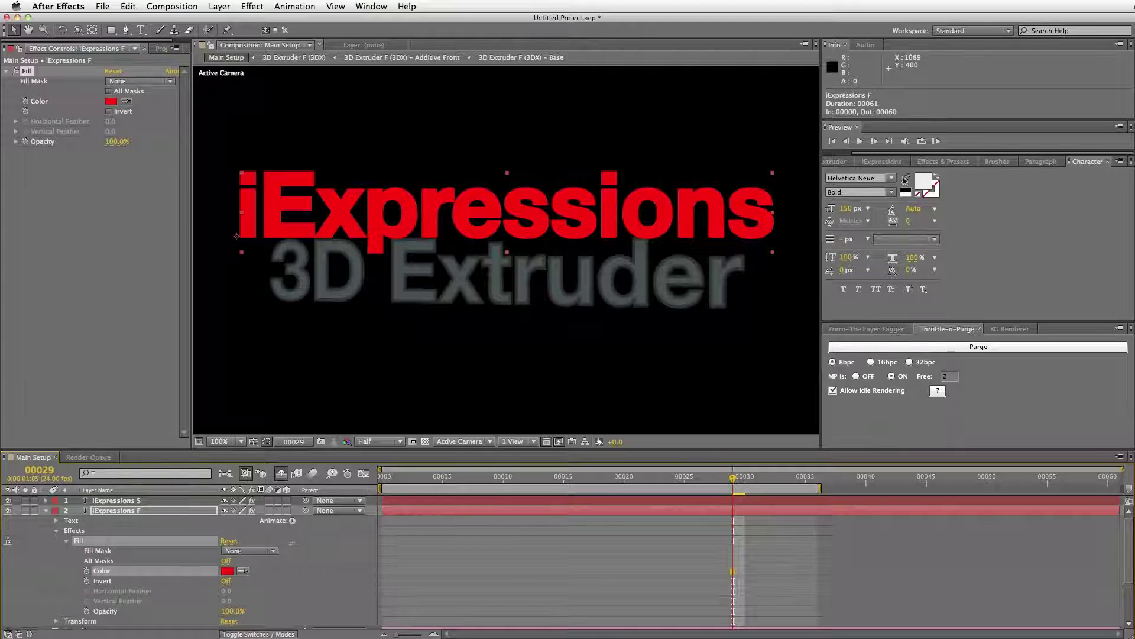
{"action": "left_click_drag", "start_coordinate": [1134, 172], "coordinate": [719, 108]}
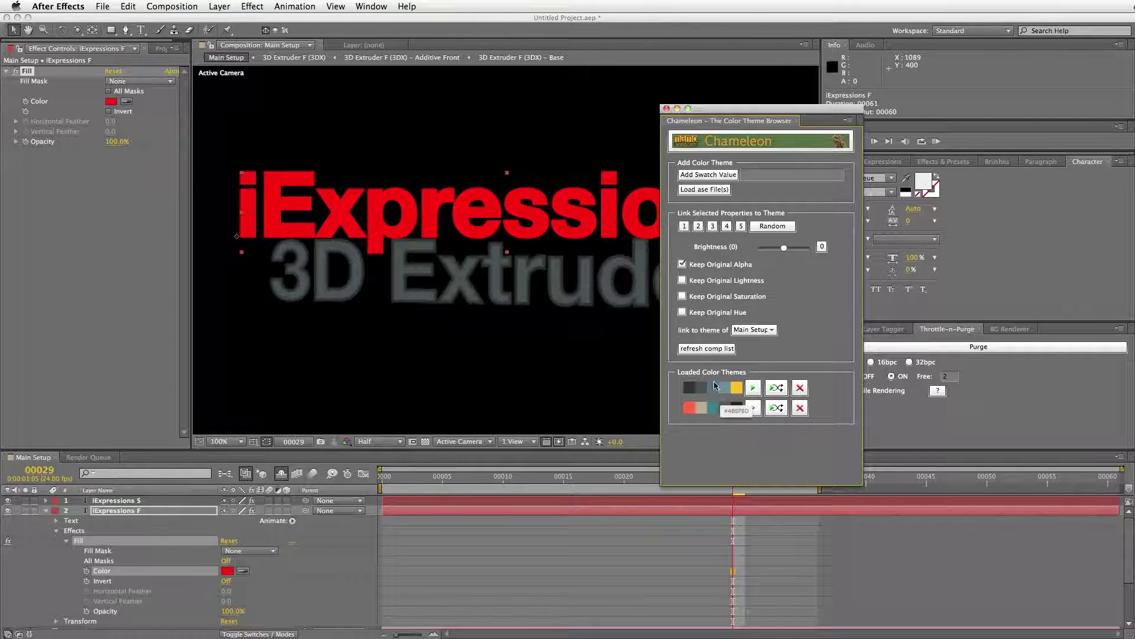
{"action": "left_click", "coordinate": [713, 226]}
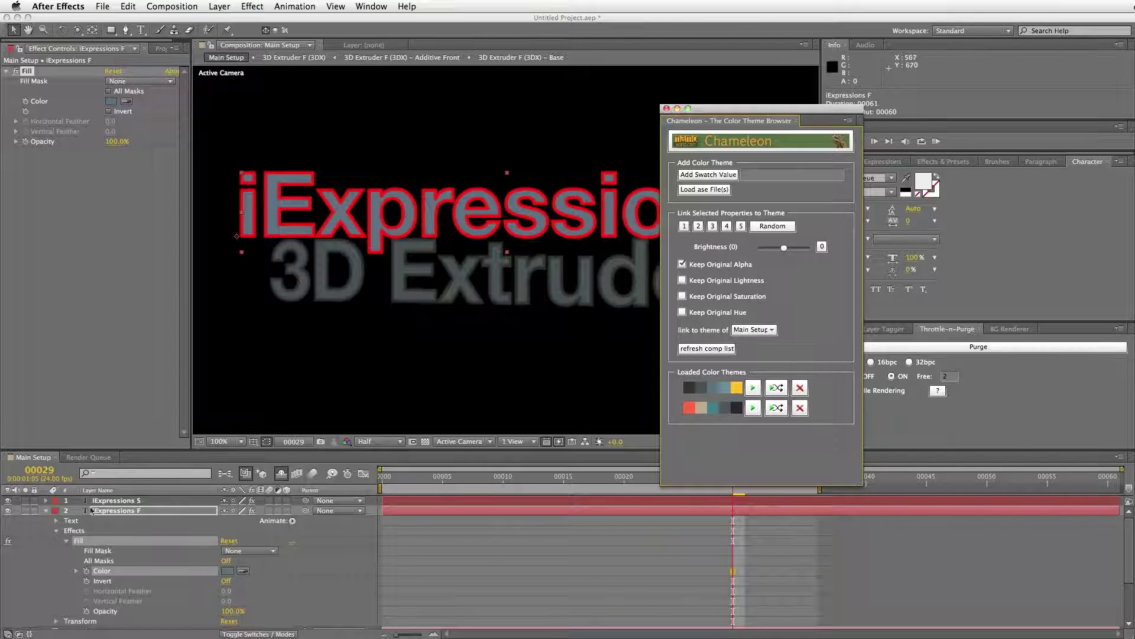
Link the Fill colour of iExpressions S to the first theme colour with Chameleon, and collapse the layer's properties.
{"action": "left_click", "coordinate": [125, 502]}
{"action": "left_click", "coordinate": [47, 512]}
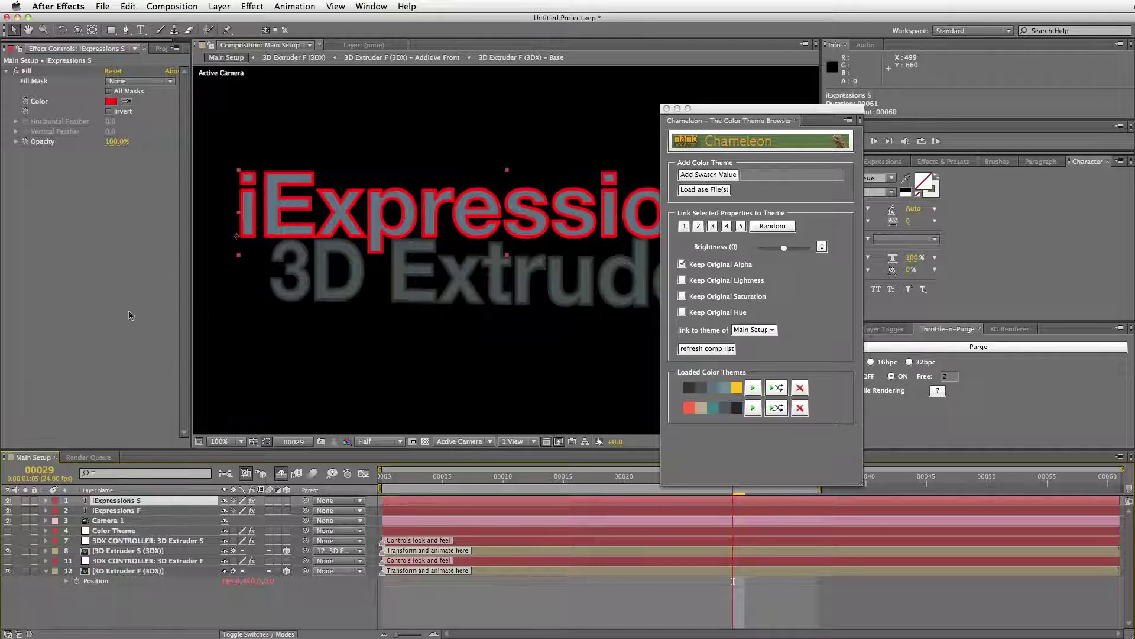
{"action": "left_click", "coordinate": [83, 137]}
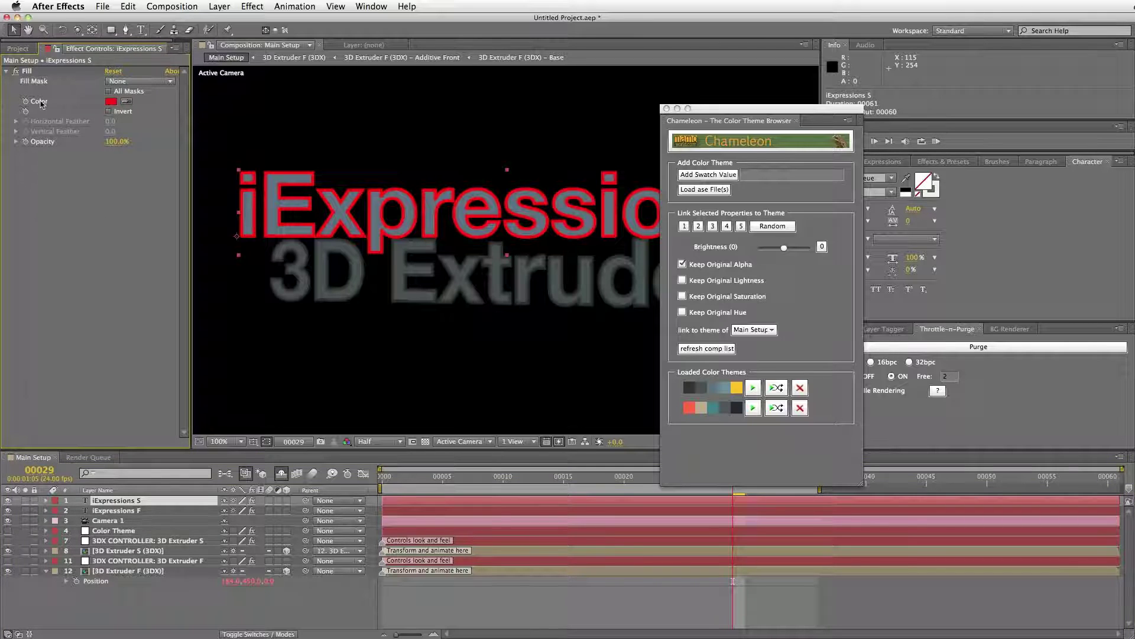
{"action": "right_click", "coordinate": [40, 102]}
{"action": "left_click", "coordinate": [82, 202]}
{"action": "left_click", "coordinate": [101, 560]}
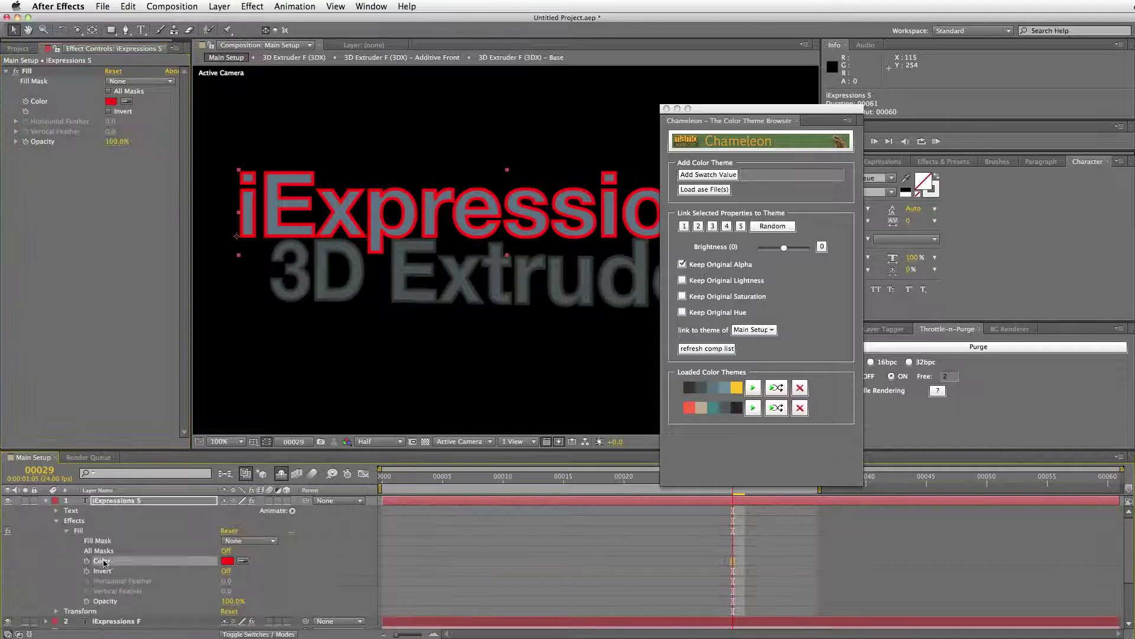
{"action": "left_click", "coordinate": [685, 228]}
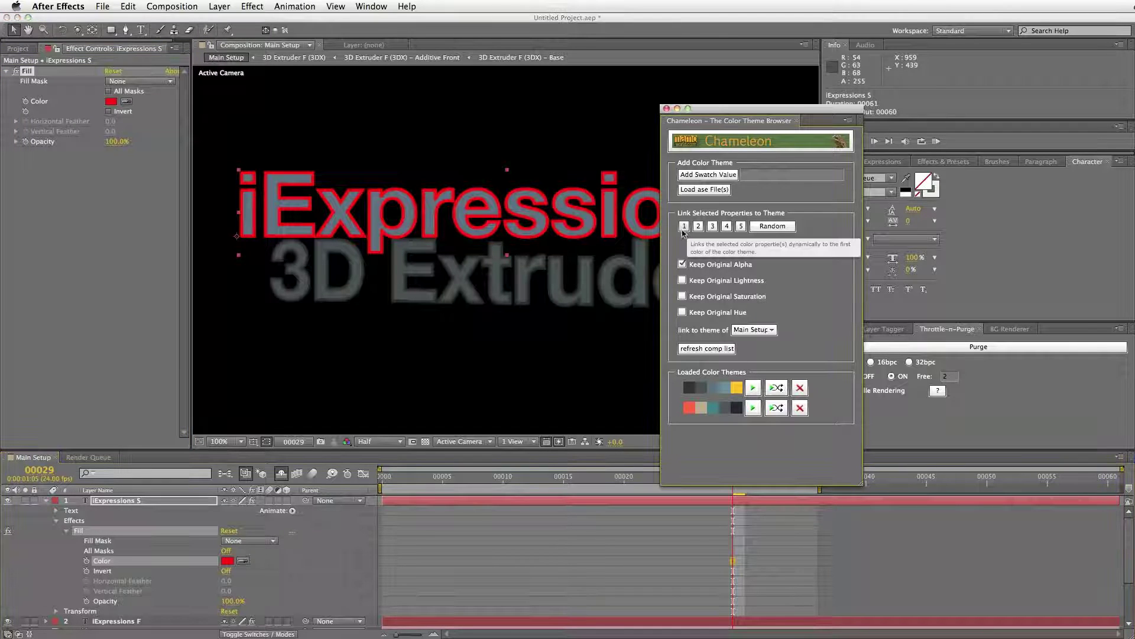
{"action": "left_click", "coordinate": [684, 227]}
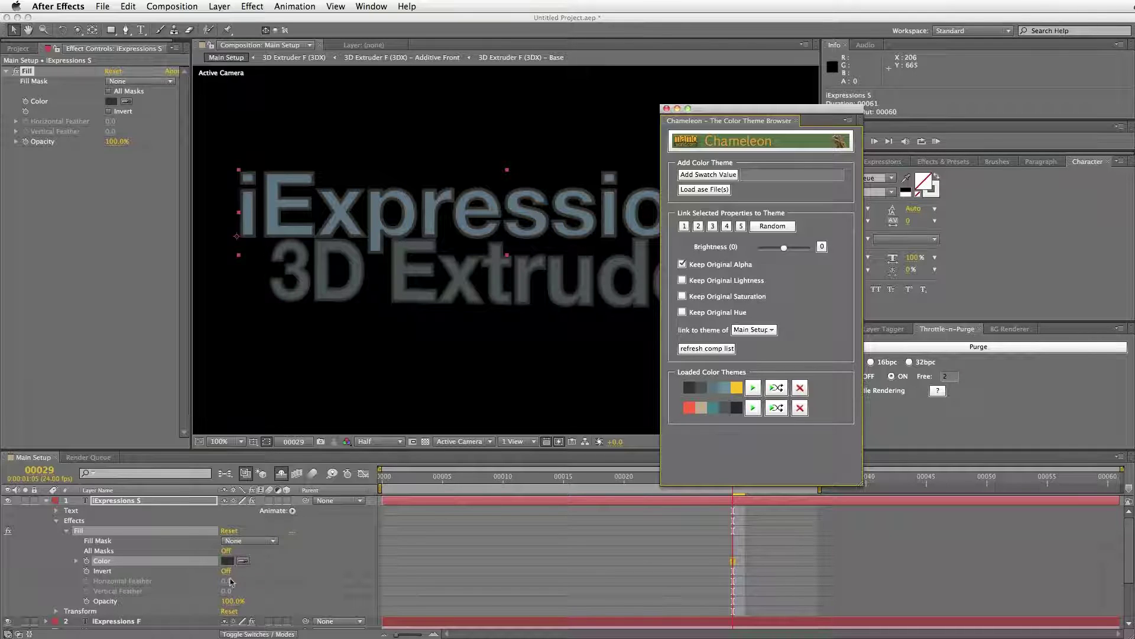
{"action": "left_click", "coordinate": [56, 521]}
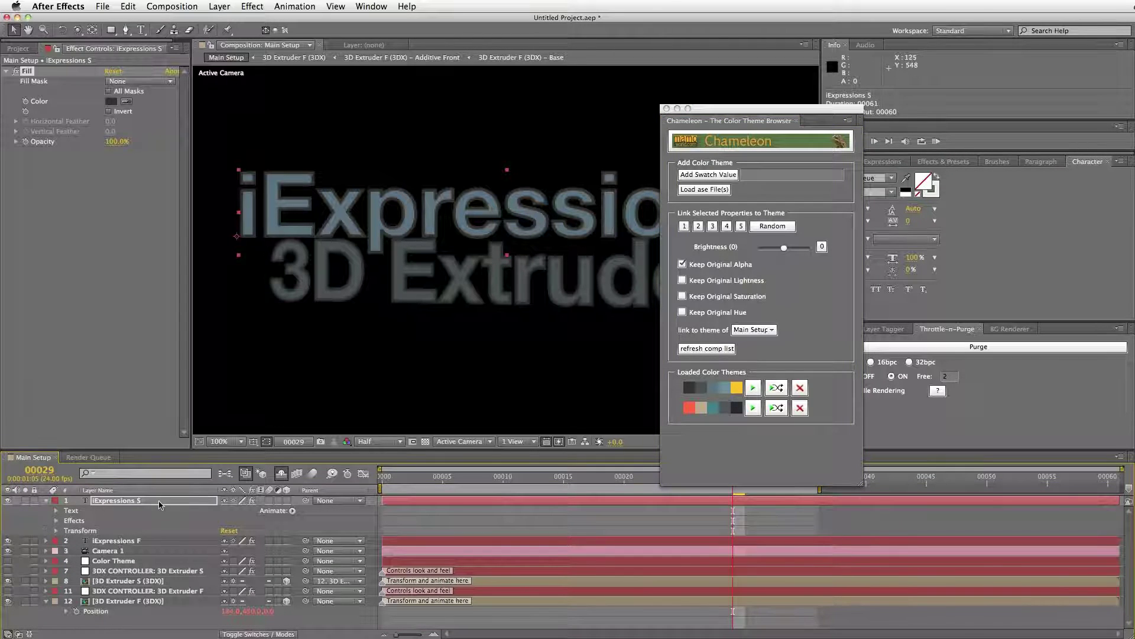
{"action": "left_click", "coordinate": [106, 507]}
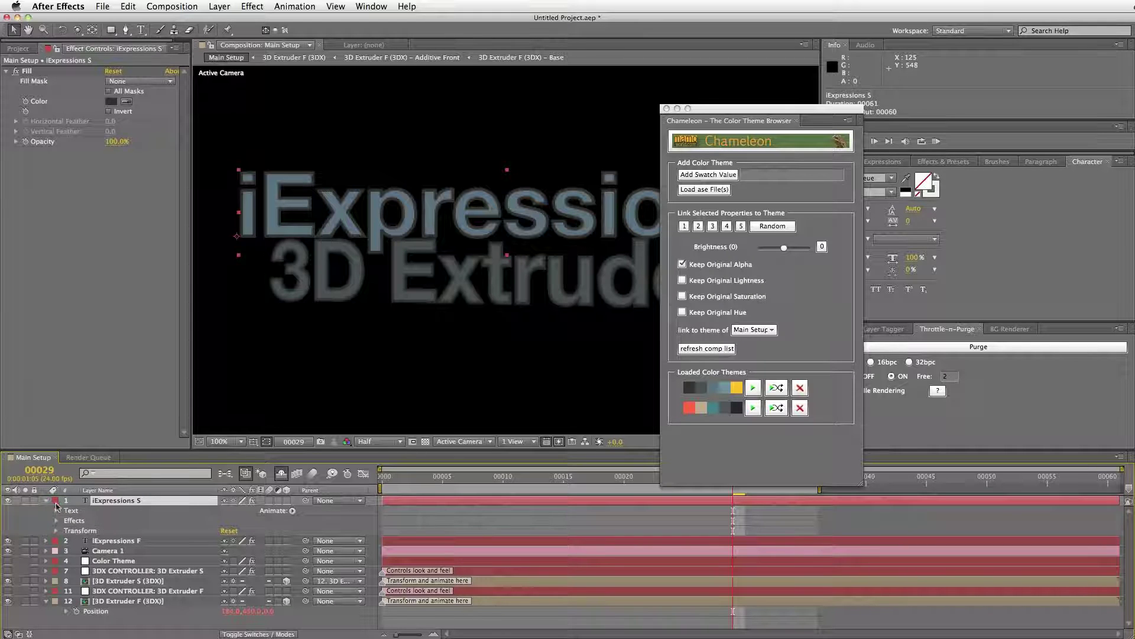
{"action": "left_click", "coordinate": [45, 502]}
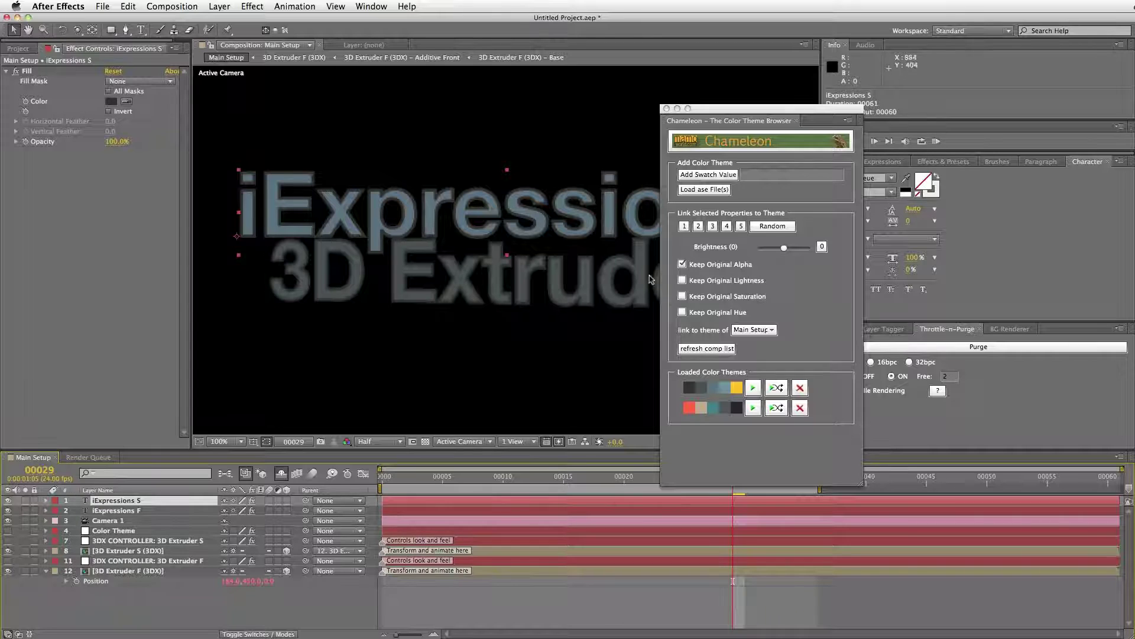
Put Chameleon away and extrude the iExpressions F layer with the "fill" preset of BR_3D_Extruder.
{"action": "left_click", "coordinate": [130, 512]}
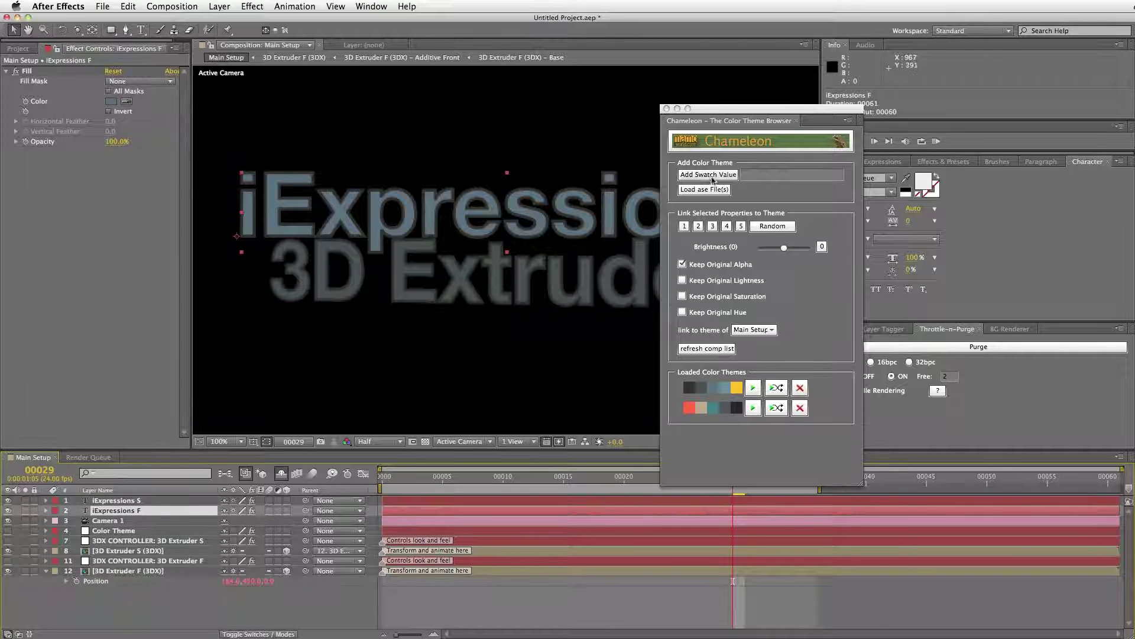
{"action": "left_click", "coordinate": [678, 108]}
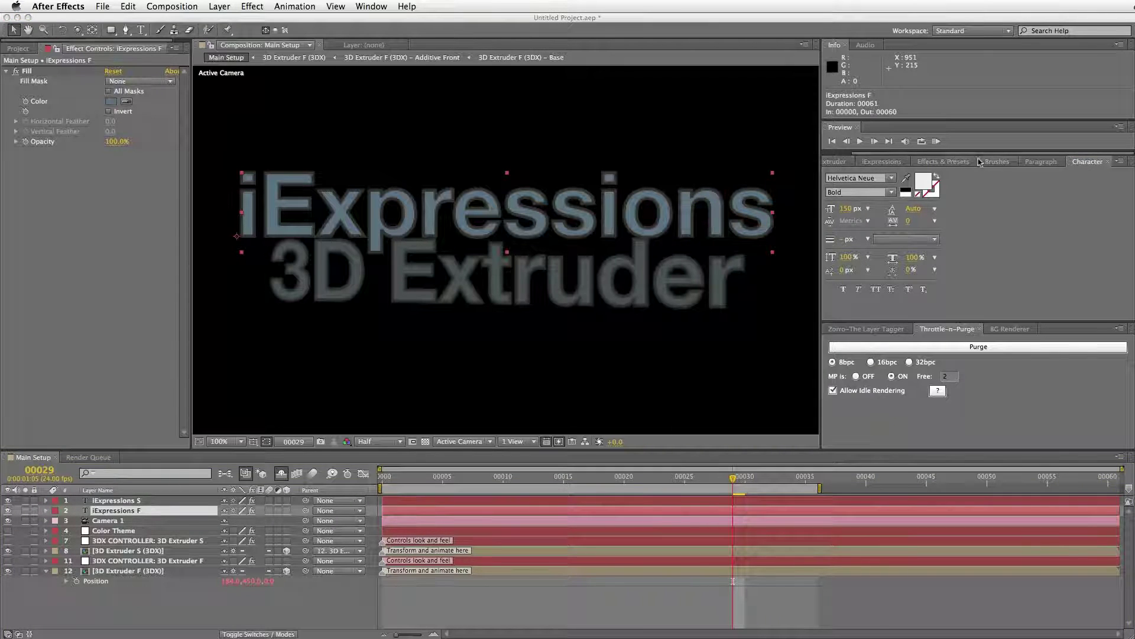
{"action": "left_click", "coordinate": [841, 163]}
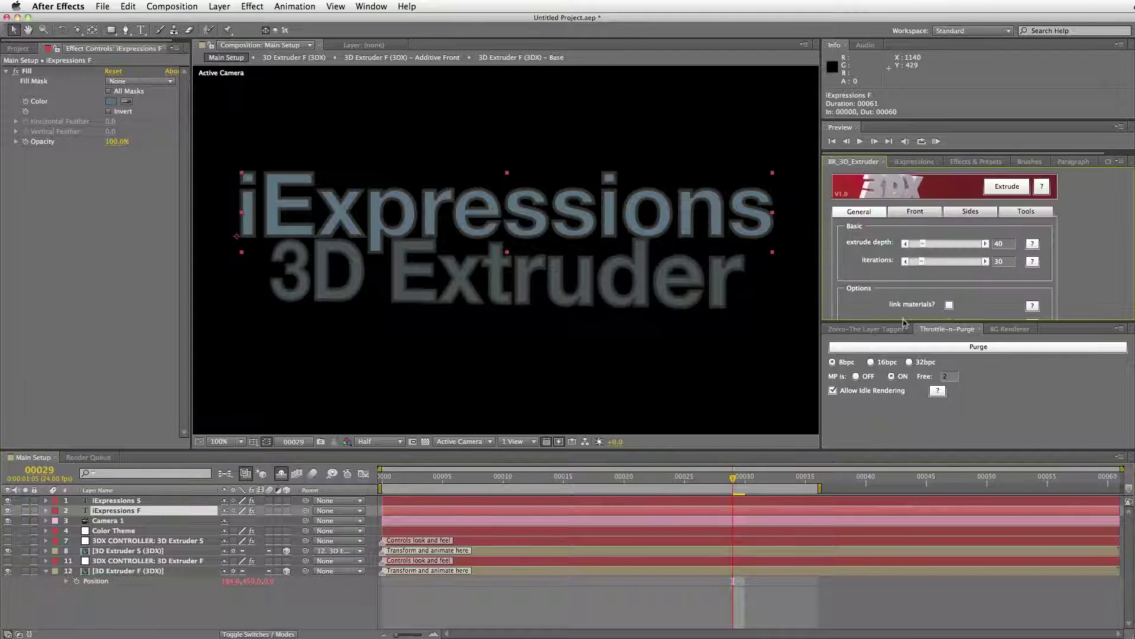
{"action": "left_click_drag", "start_coordinate": [903, 321], "coordinate": [879, 456]}
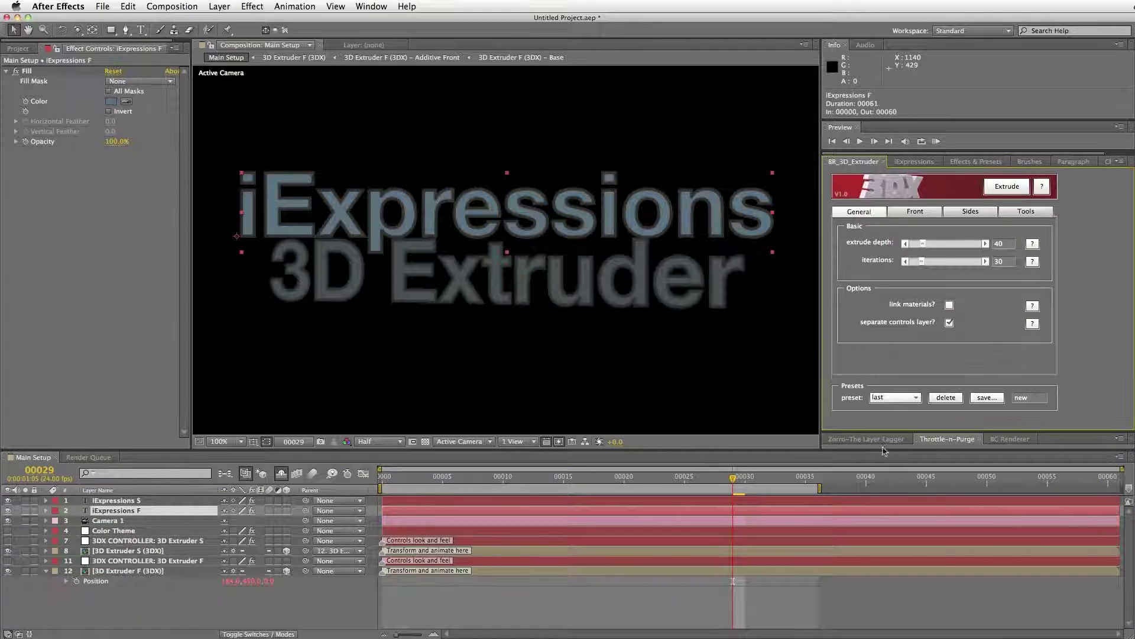
{"action": "left_click", "coordinate": [894, 398]}
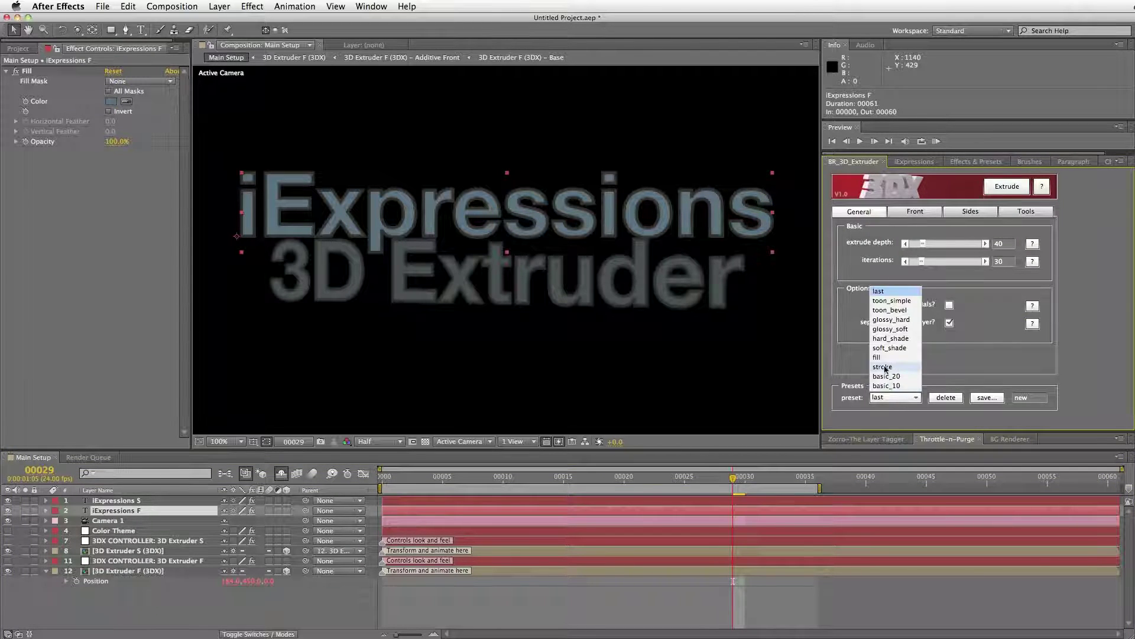
{"action": "left_click", "coordinate": [878, 357]}
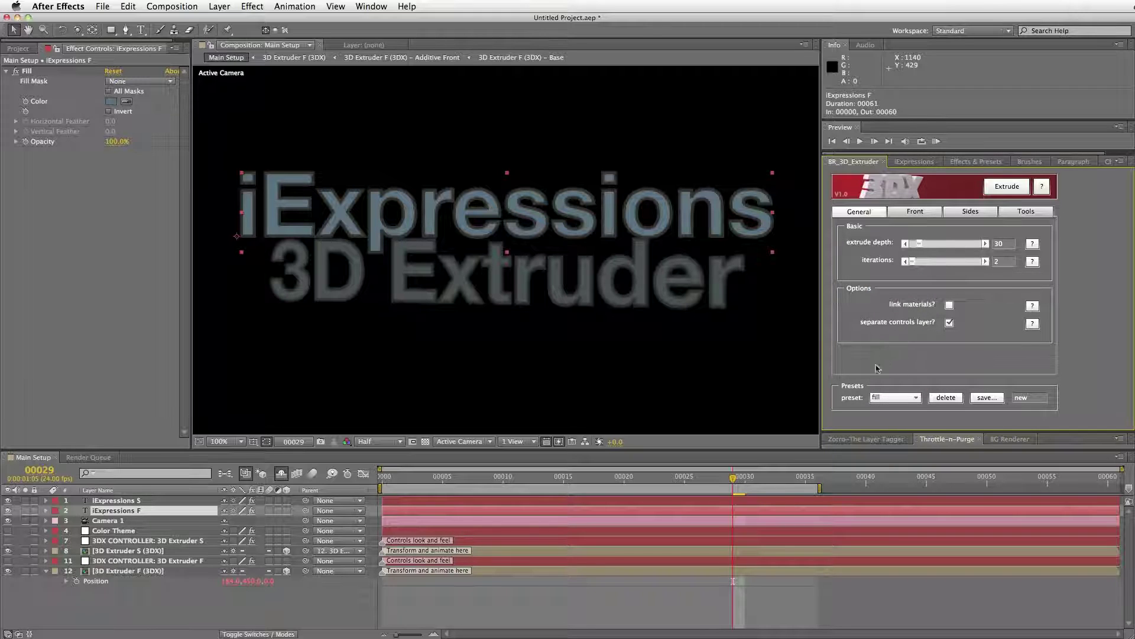
{"action": "left_click", "coordinate": [999, 185]}
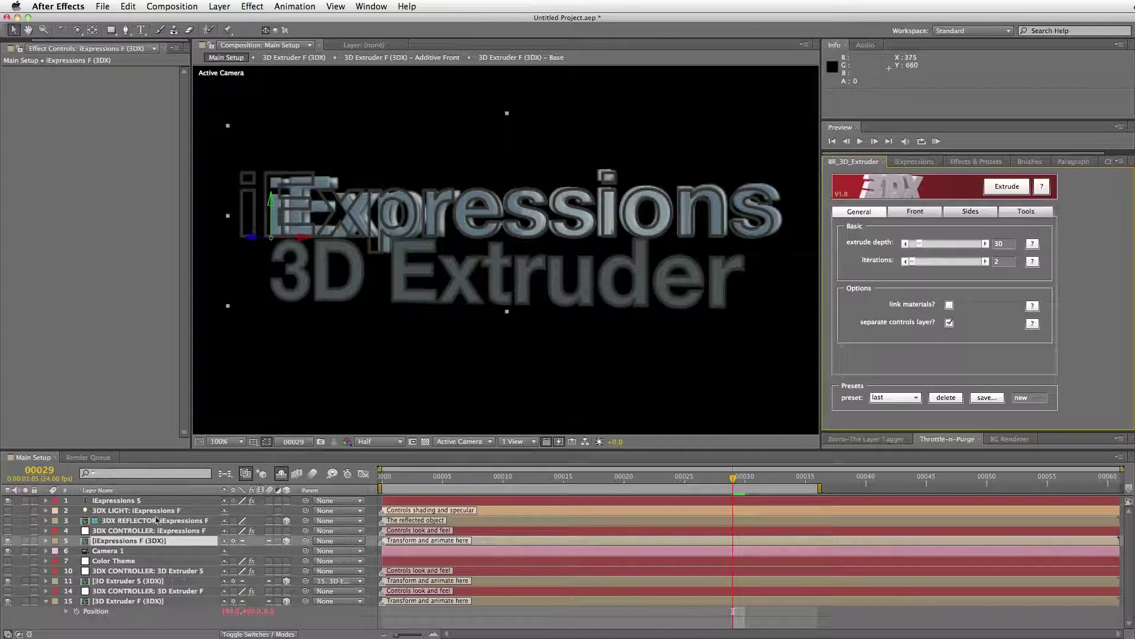
Extrude the iExpressions S layer with the "stroke" preset of BR_3D_Extruder.
{"action": "left_click", "coordinate": [137, 501]}
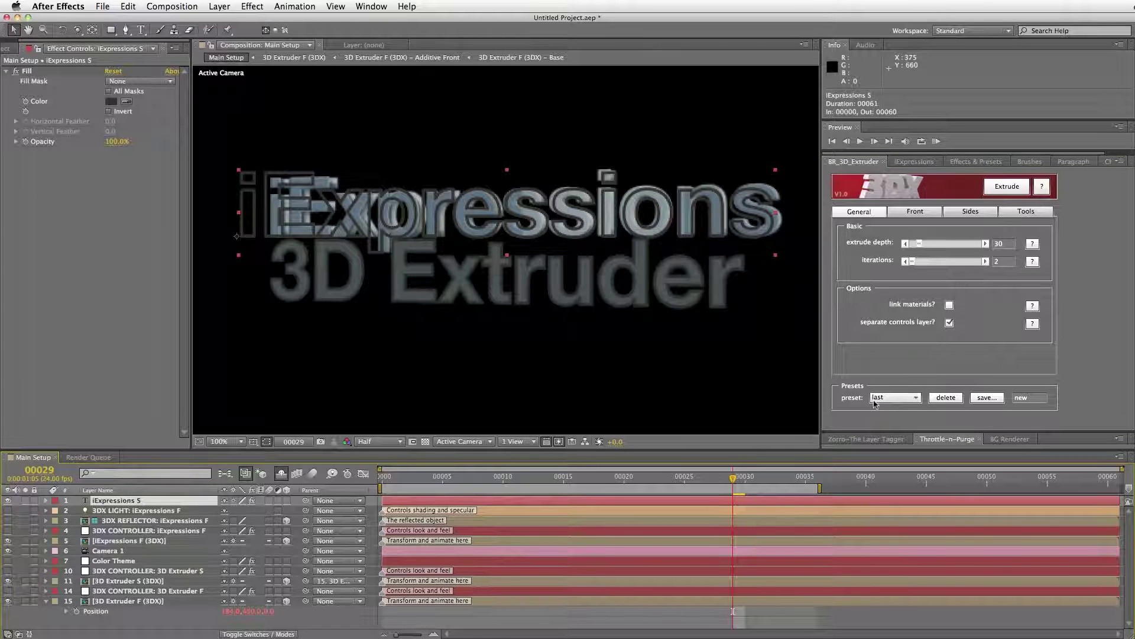
{"action": "left_click", "coordinate": [895, 397]}
{"action": "left_click", "coordinate": [890, 371]}
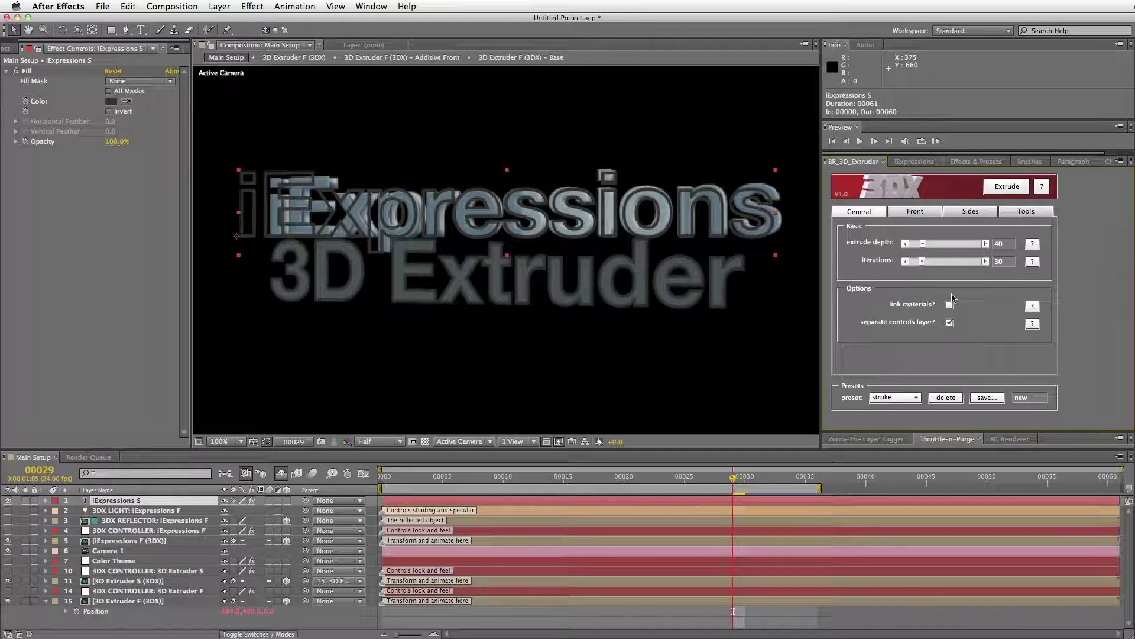
{"action": "left_click", "coordinate": [1007, 186]}
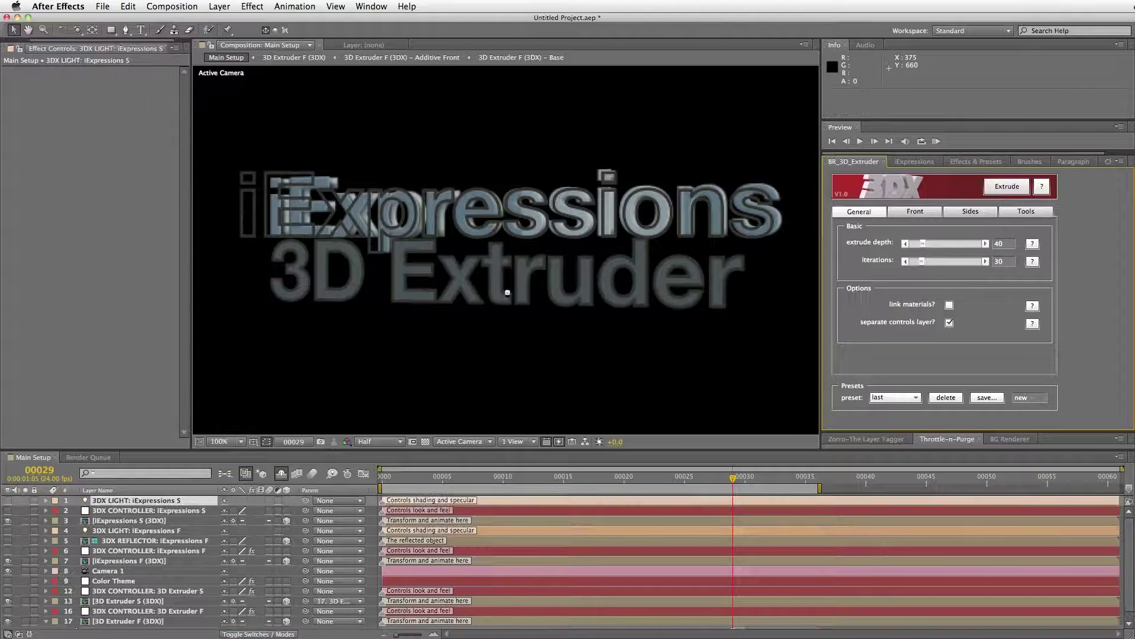
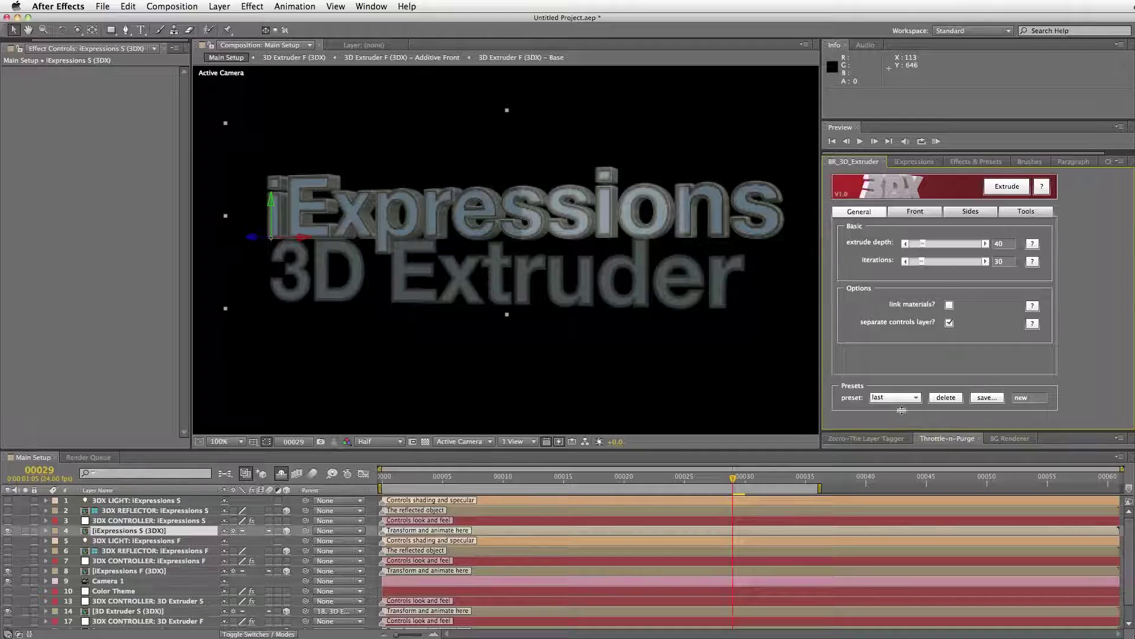
Bring up Zorro-The Layer Tagger with more room and add the "Main Text" tag to both extruded iExpressions (3DX) layers.
{"action": "left_click_drag", "start_coordinate": [895, 430], "coordinate": [895, 260]}
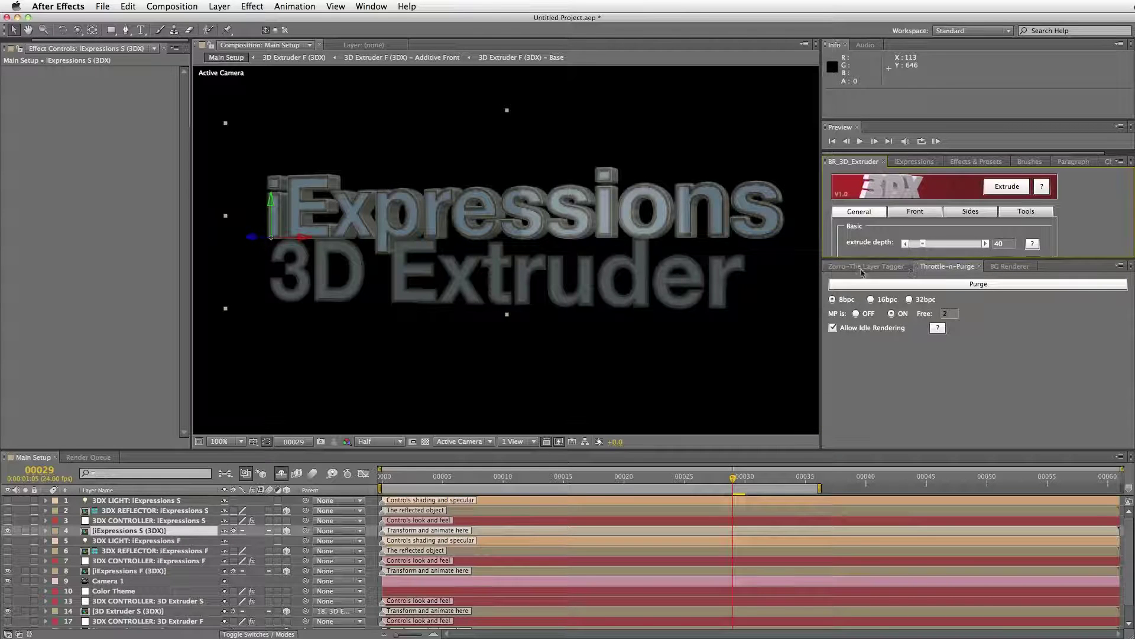
{"action": "left_click", "coordinate": [866, 266]}
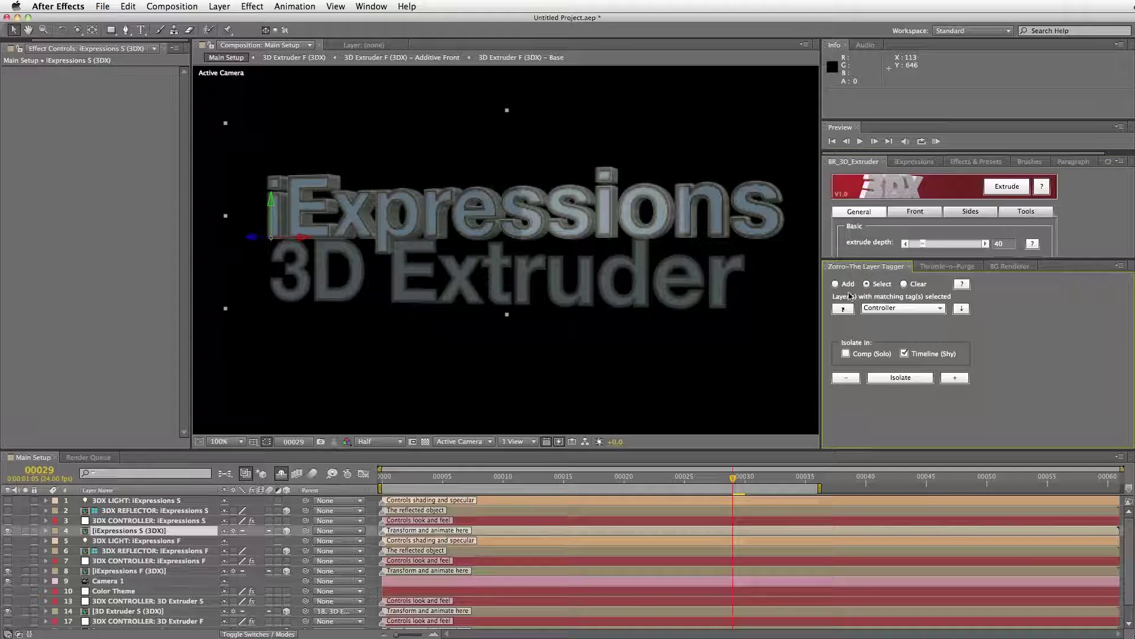
{"action": "left_click", "coordinate": [123, 571], "text": "super"}
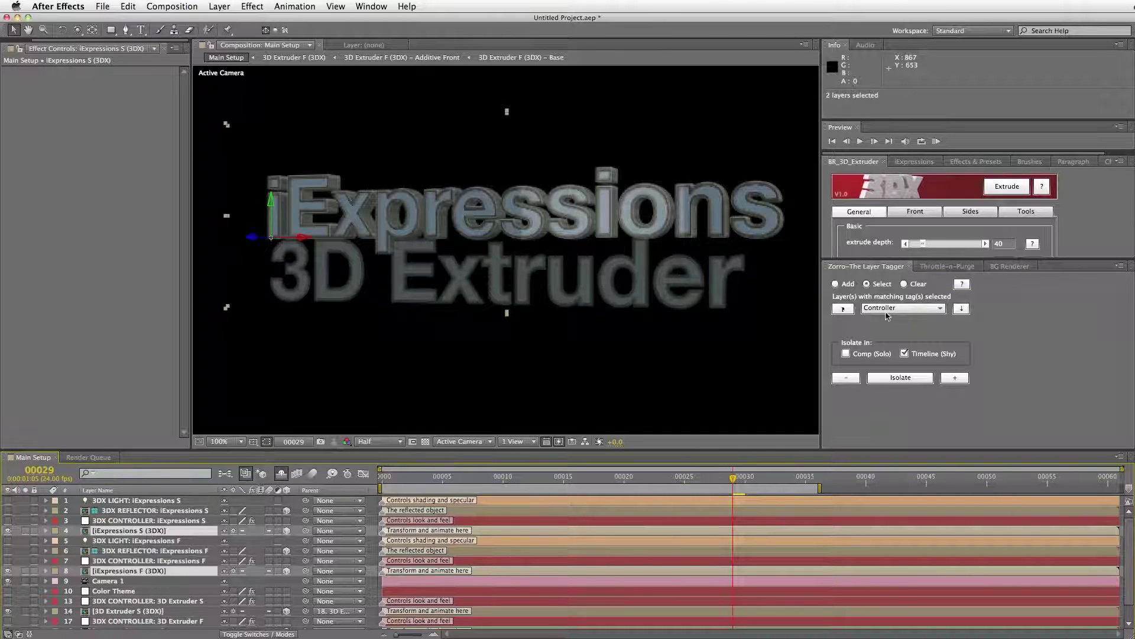
{"action": "left_click", "coordinate": [903, 308]}
{"action": "left_click", "coordinate": [884, 329]}
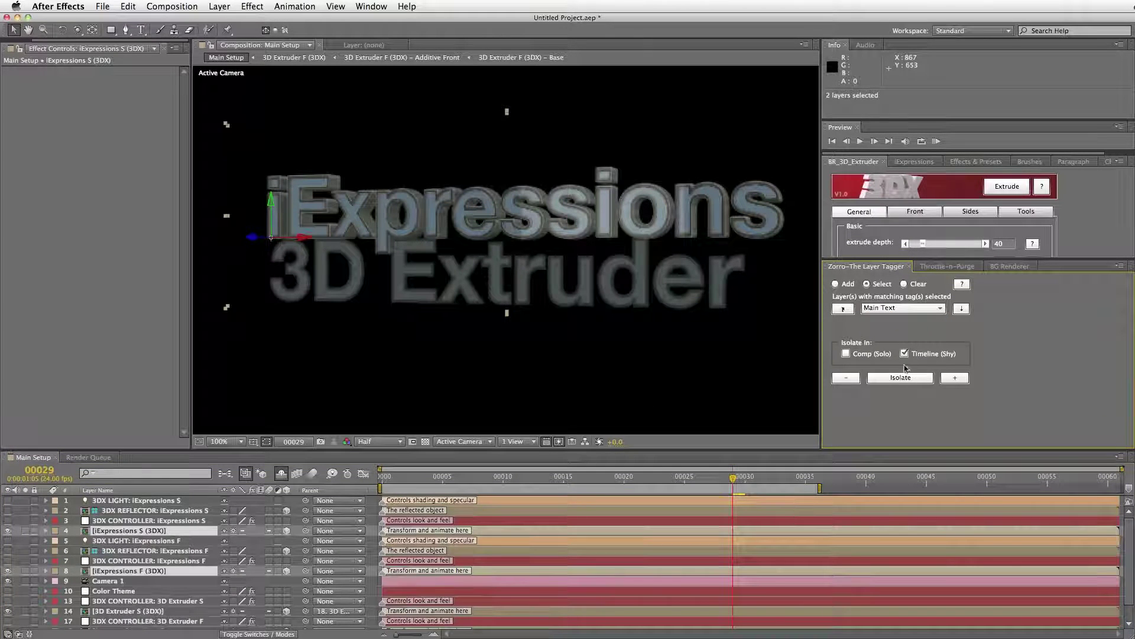
{"action": "left_click", "coordinate": [836, 285]}
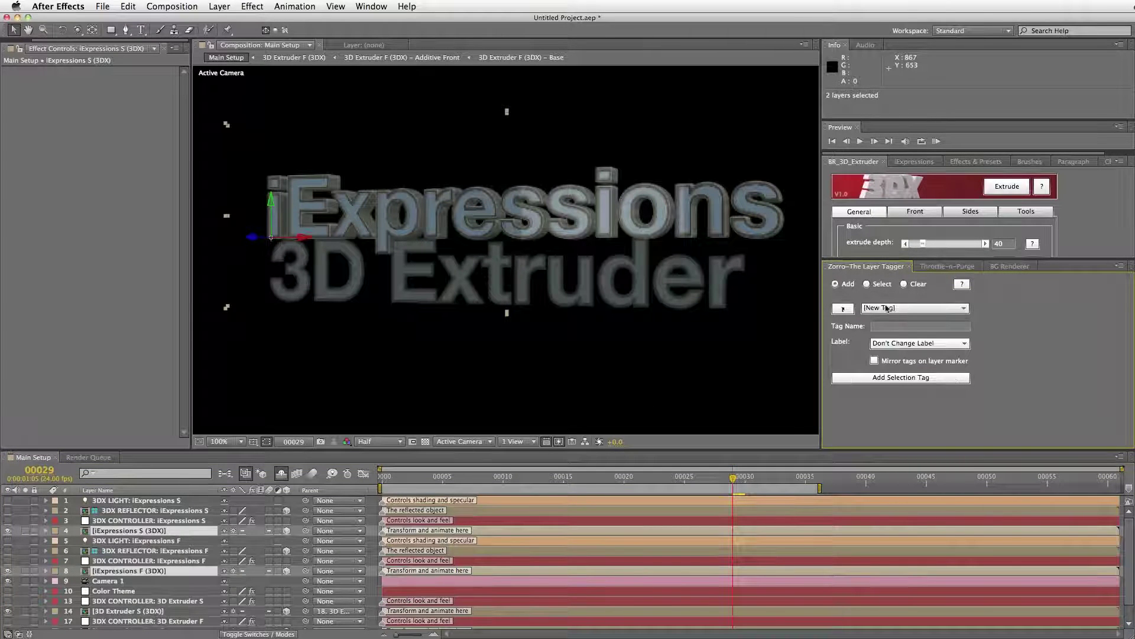
{"action": "left_click", "coordinate": [895, 308]}
{"action": "left_click", "coordinate": [893, 330]}
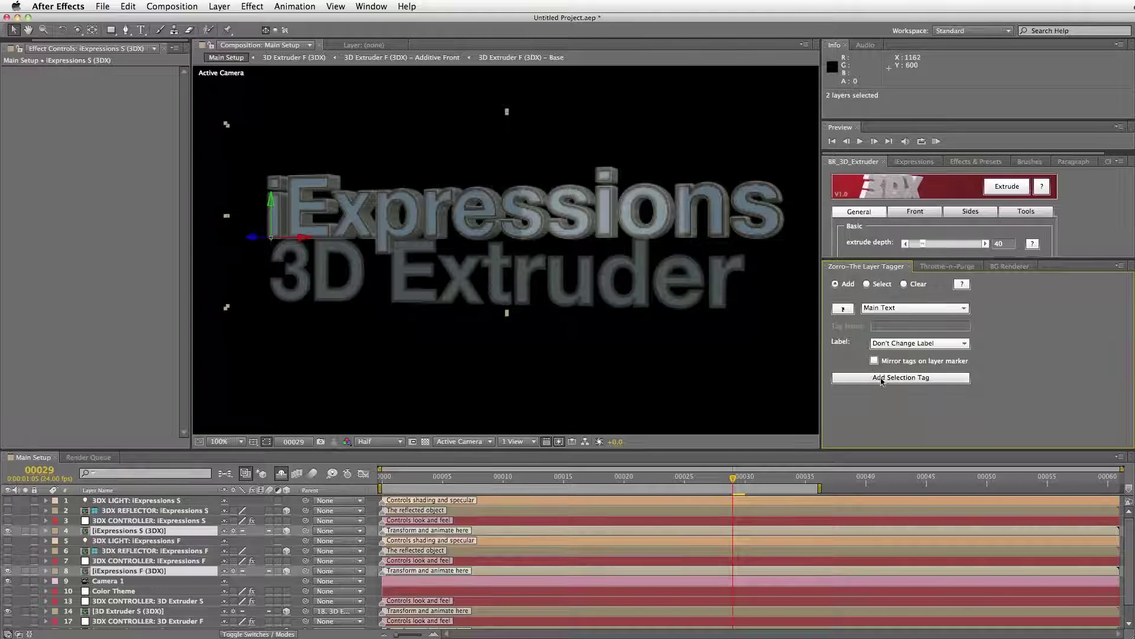
{"action": "left_click", "coordinate": [882, 379]}
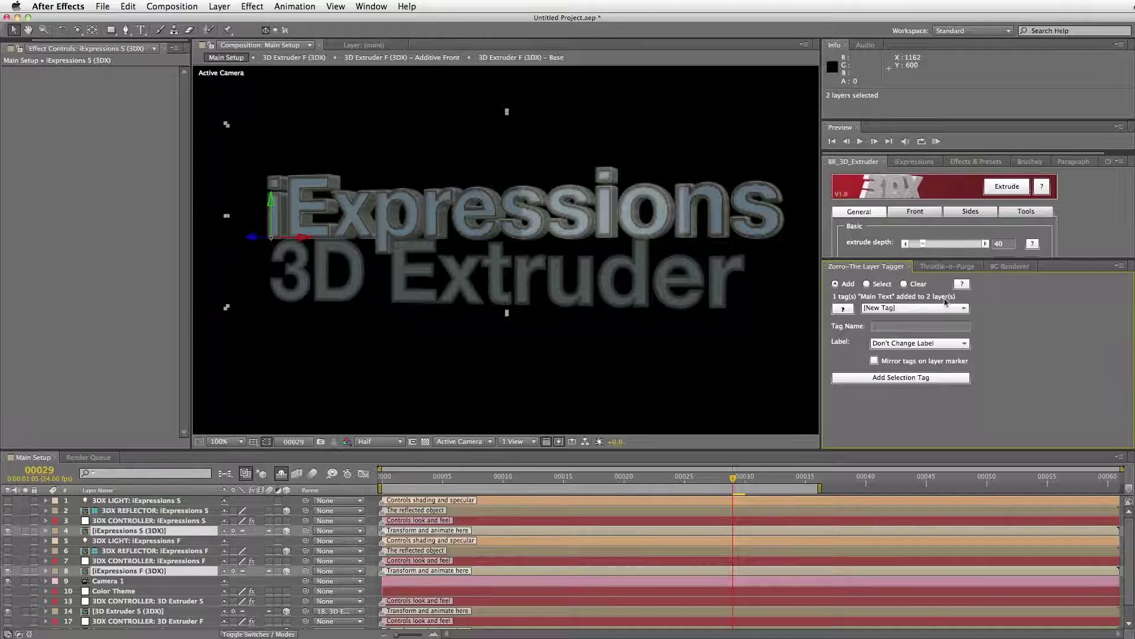
Add the "Controller" tag to the 3DX CONTROLLER layers of iExpressions F and iExpressions S.
{"action": "left_click", "coordinate": [124, 562]}
{"action": "left_click", "coordinate": [144, 522], "text": "super"}
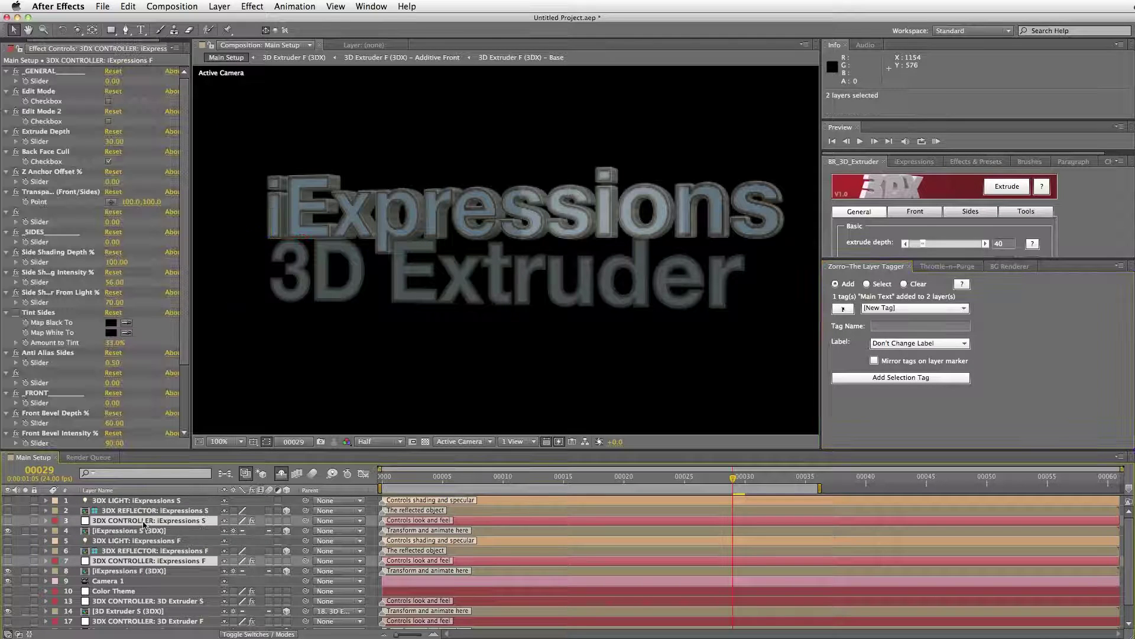
{"action": "left_click", "coordinate": [915, 308]}
{"action": "left_click", "coordinate": [914, 320]}
{"action": "left_click", "coordinate": [899, 378]}
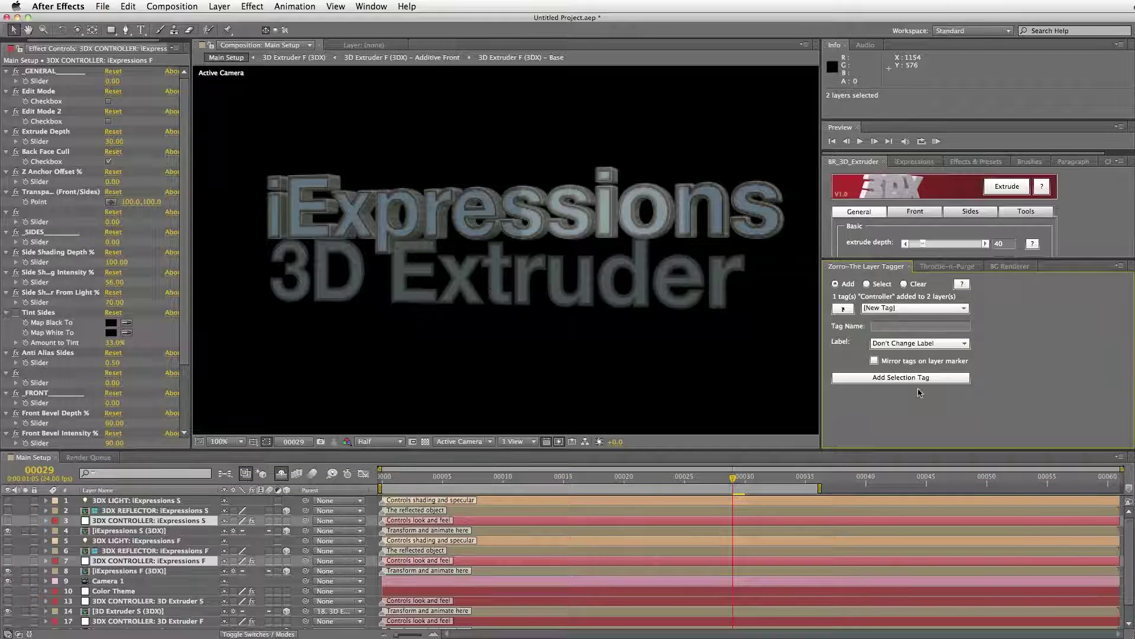
Add the "Secondary" tag to the light, reflector and controller layers of both iExpressions S and iExpressions F.
{"action": "left_click", "coordinate": [120, 501]}
{"action": "left_click", "coordinate": [123, 511], "text": "super"}
{"action": "left_click", "coordinate": [123, 522], "text": "super"}
{"action": "left_click", "coordinate": [119, 541], "text": "super"}
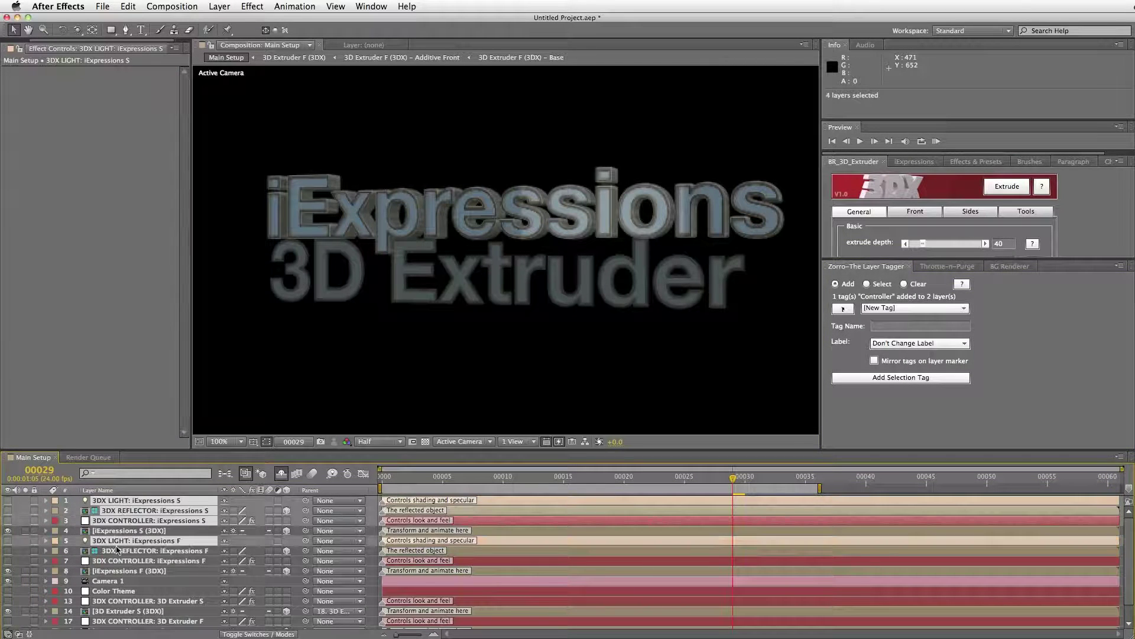
{"action": "left_click", "coordinate": [118, 551], "text": "super"}
{"action": "left_click", "coordinate": [118, 562], "text": "super"}
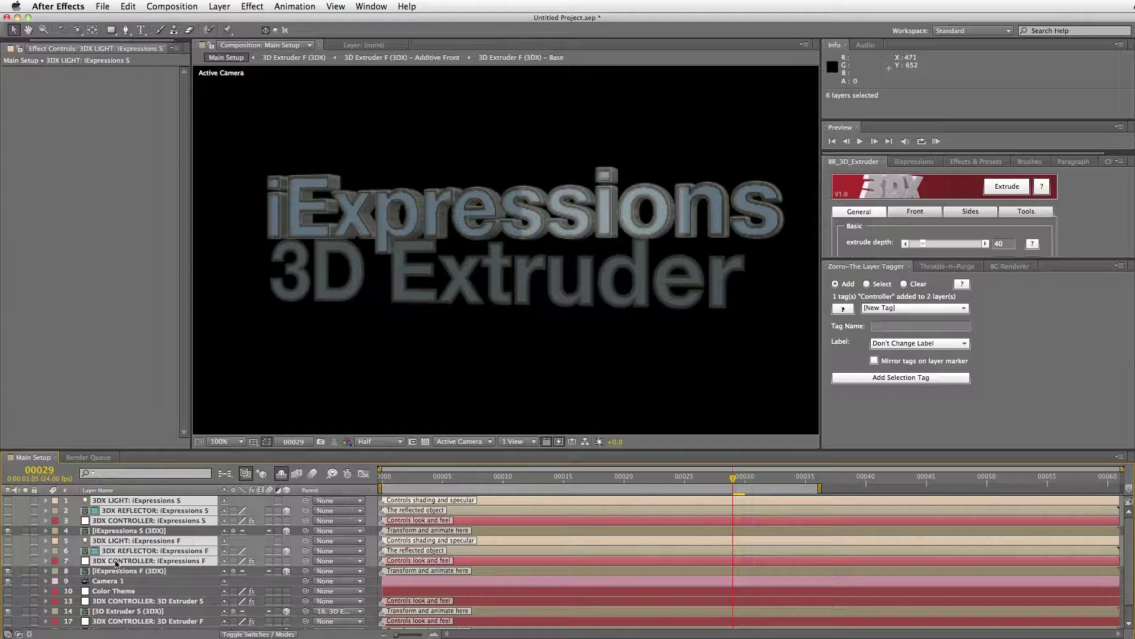
{"action": "left_click", "coordinate": [915, 308]}
{"action": "left_click", "coordinate": [887, 353]}
{"action": "left_click", "coordinate": [888, 377]}
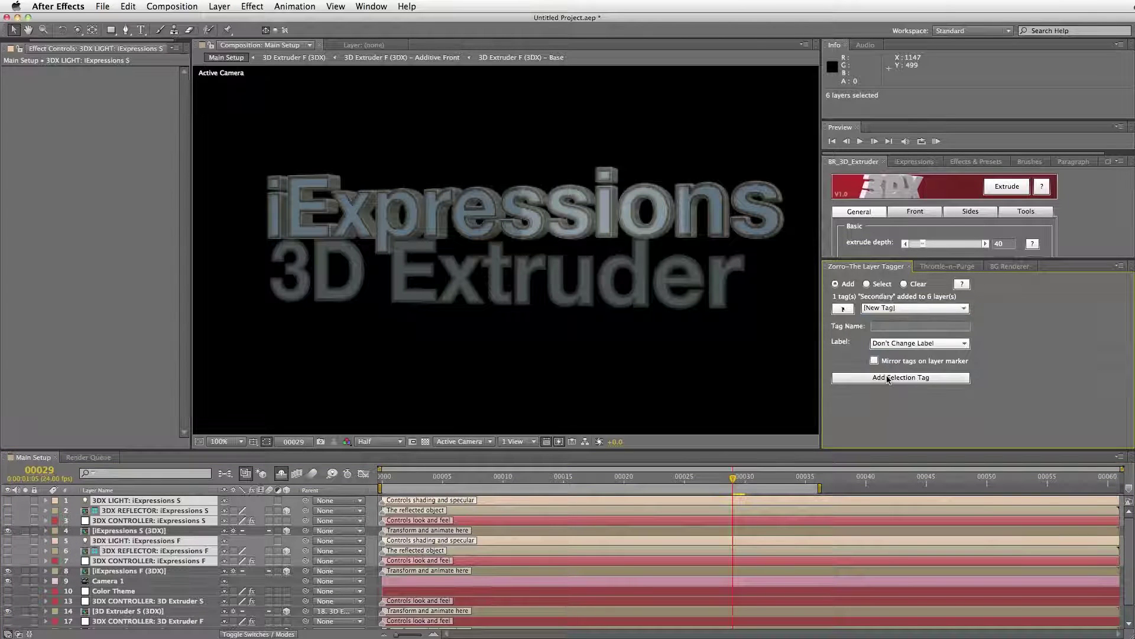
Move Camera 1 and Color Theme to the top of the layer stack and give them a new "Comp Items" tag.
{"action": "scroll", "coordinate": [1130, 599], "scroll_direction": "down", "scroll_amount": 2}
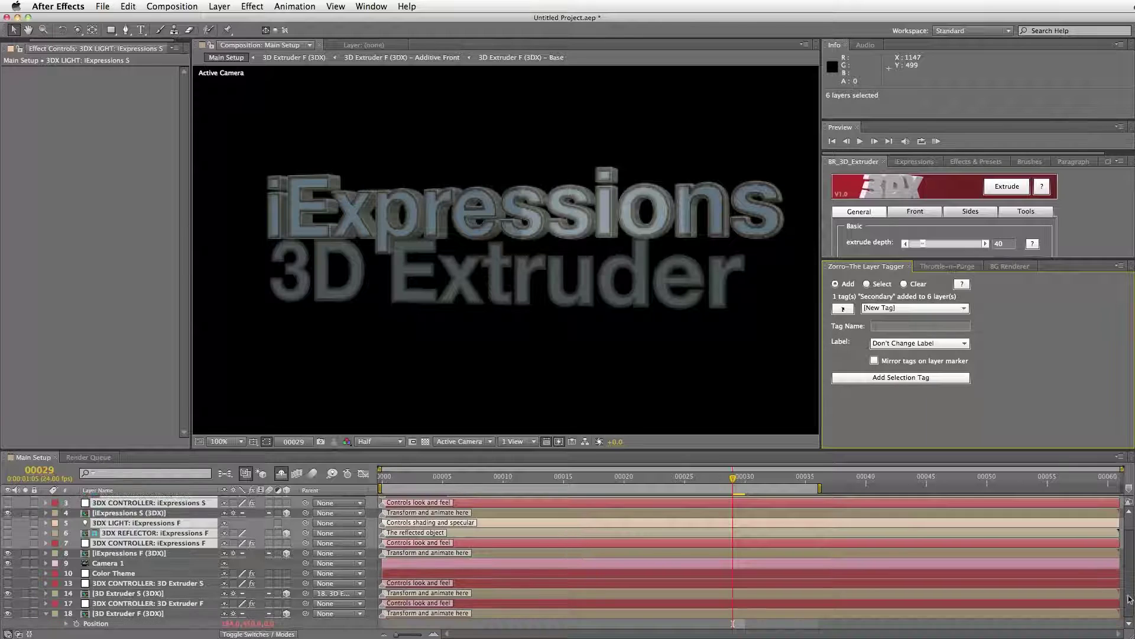
{"action": "scroll", "coordinate": [1127, 550], "scroll_direction": "up", "scroll_amount": 2}
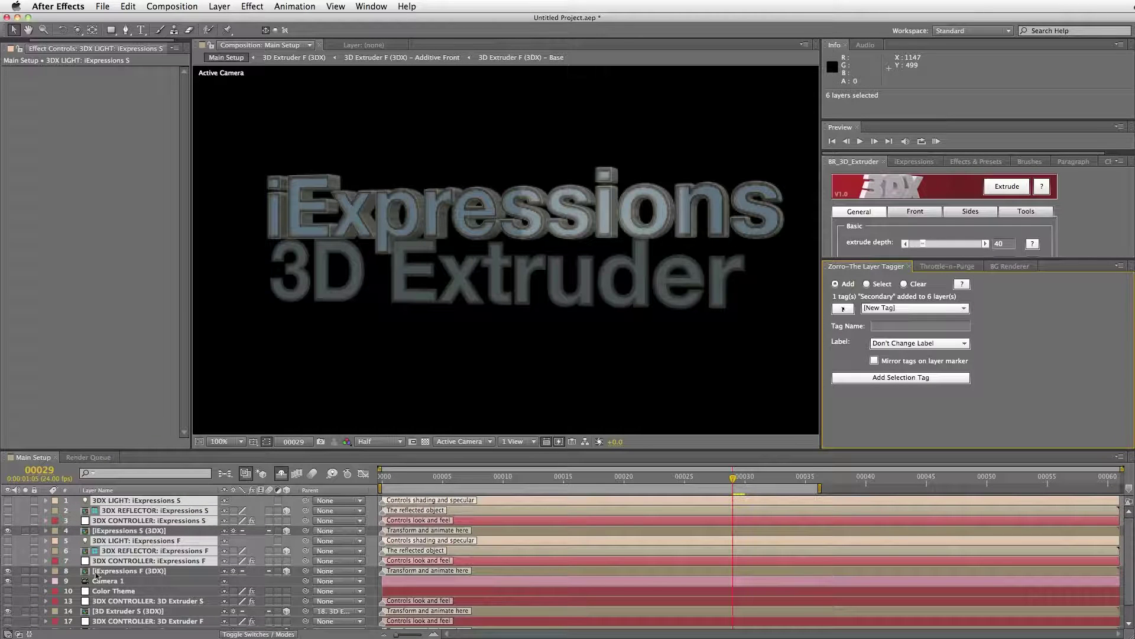
{"action": "left_click_drag", "start_coordinate": [124, 583], "coordinate": [134, 501]}
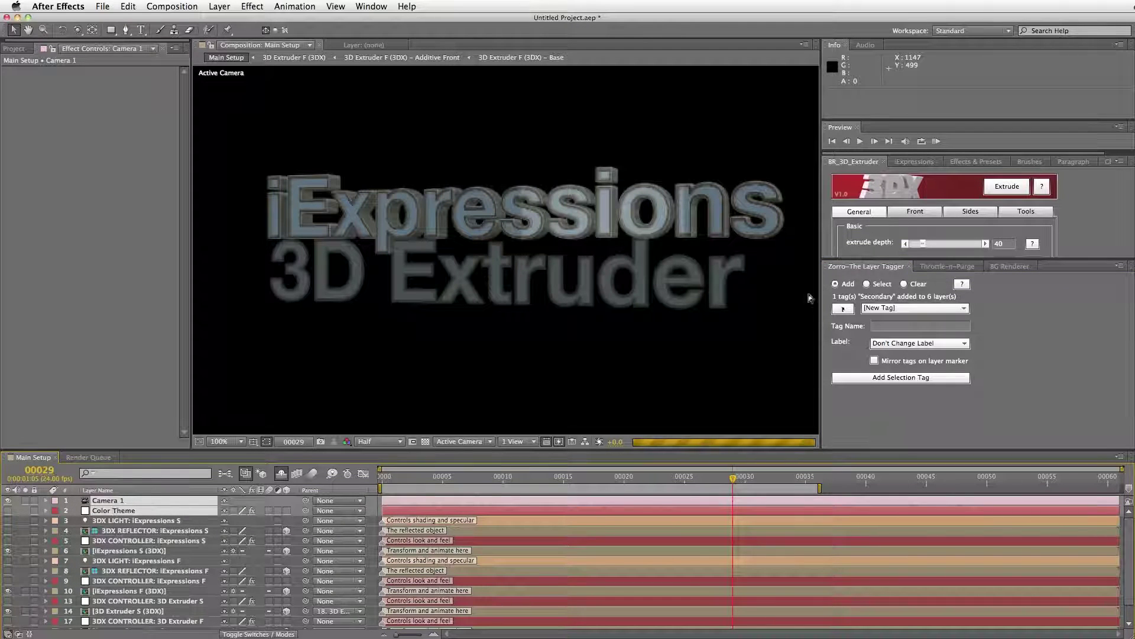
{"action": "left_click", "coordinate": [899, 327]}
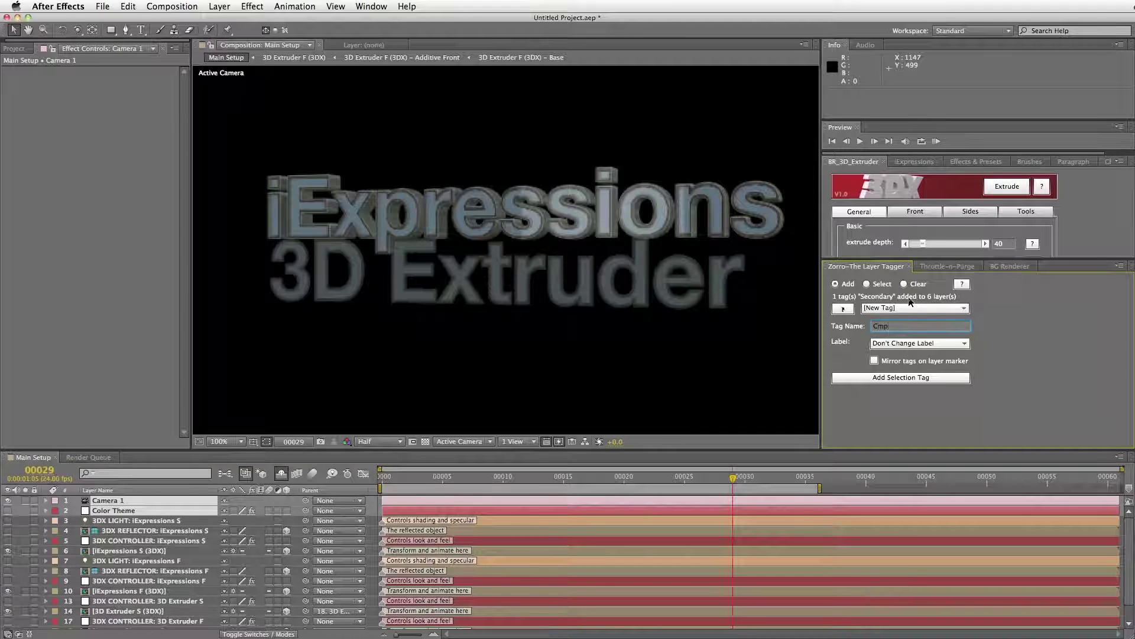
{"action": "type", "text": "Cm"}
{"action": "type", "text": "mp Items"}
{"action": "left_click", "coordinate": [901, 377]}
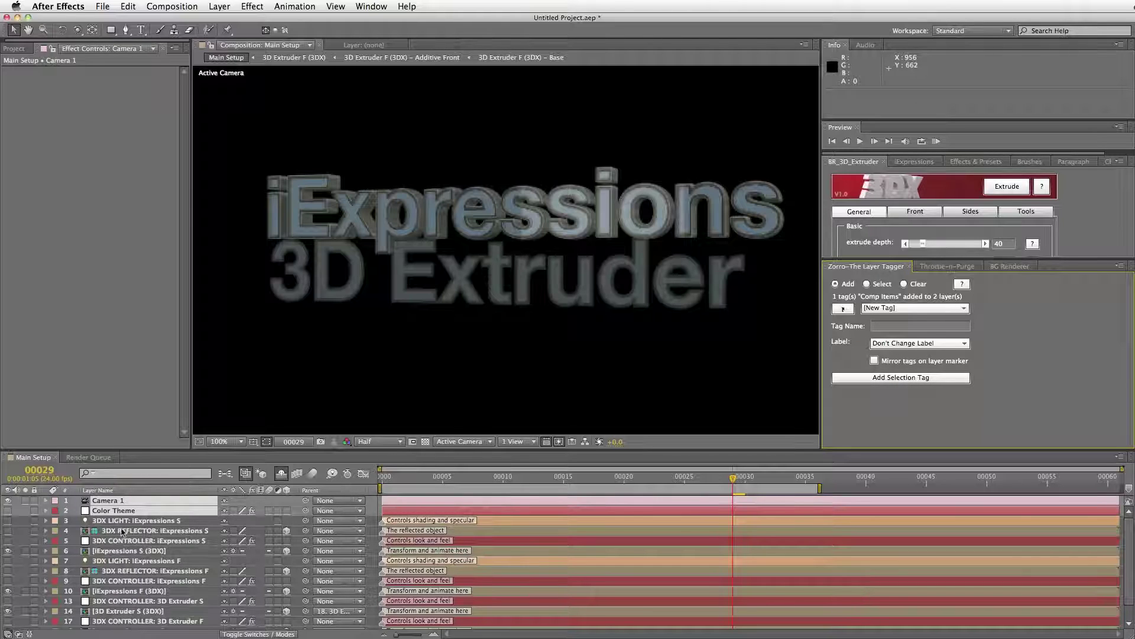
Hide all layers tagged "Secondary" from the timeline with Zorro.
{"action": "left_click", "coordinate": [868, 285]}
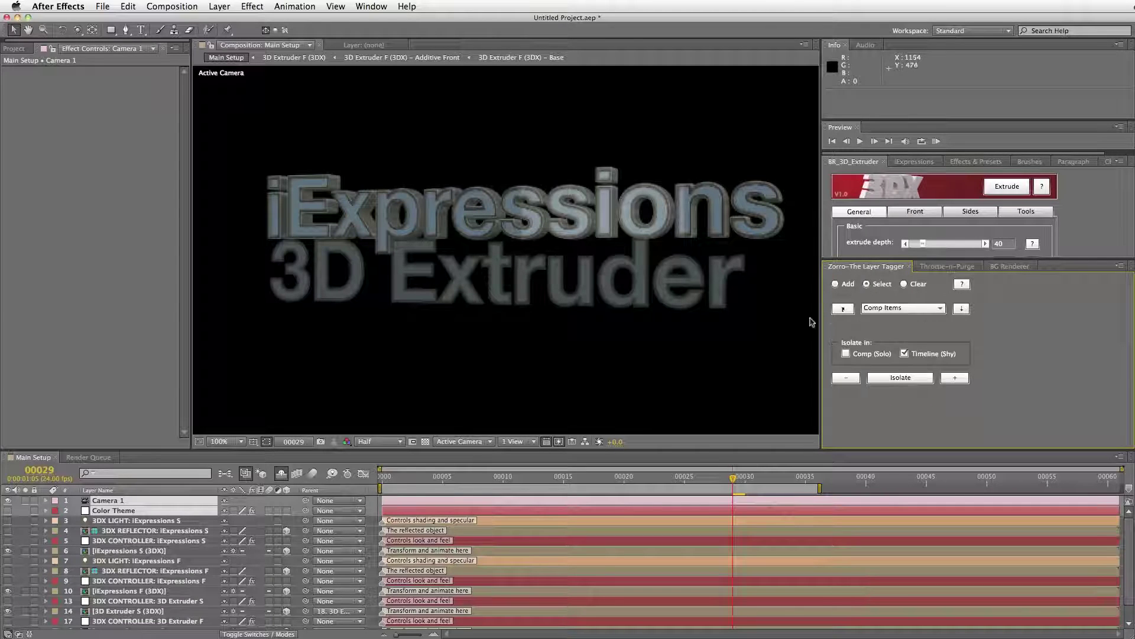
{"action": "left_click", "coordinate": [911, 309]}
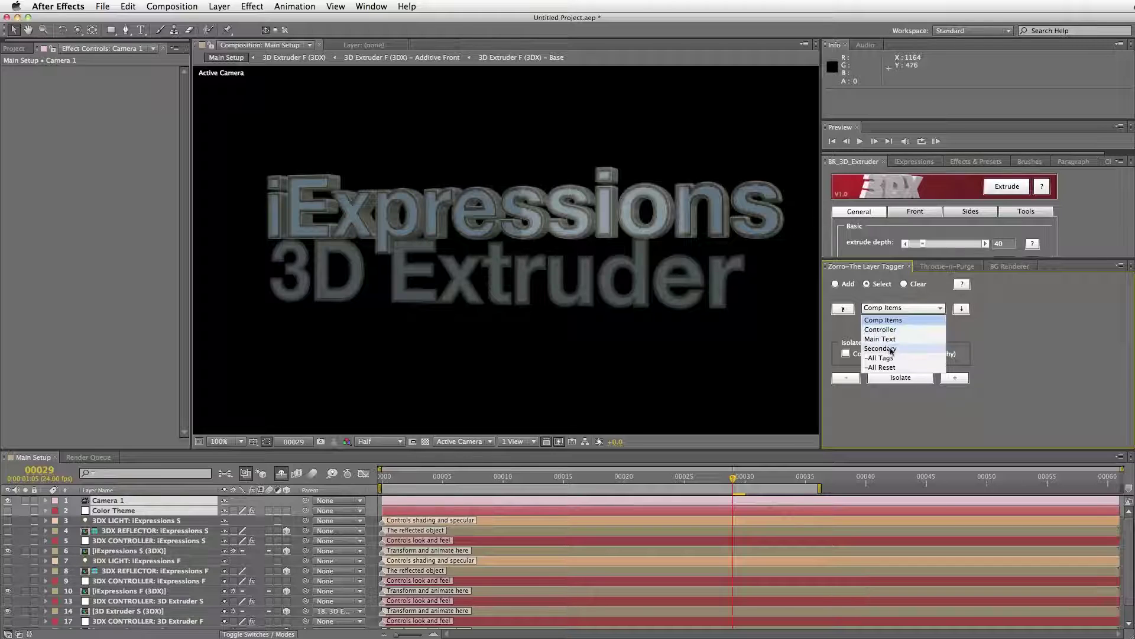
{"action": "left_click", "coordinate": [880, 348]}
{"action": "left_click", "coordinate": [845, 379]}
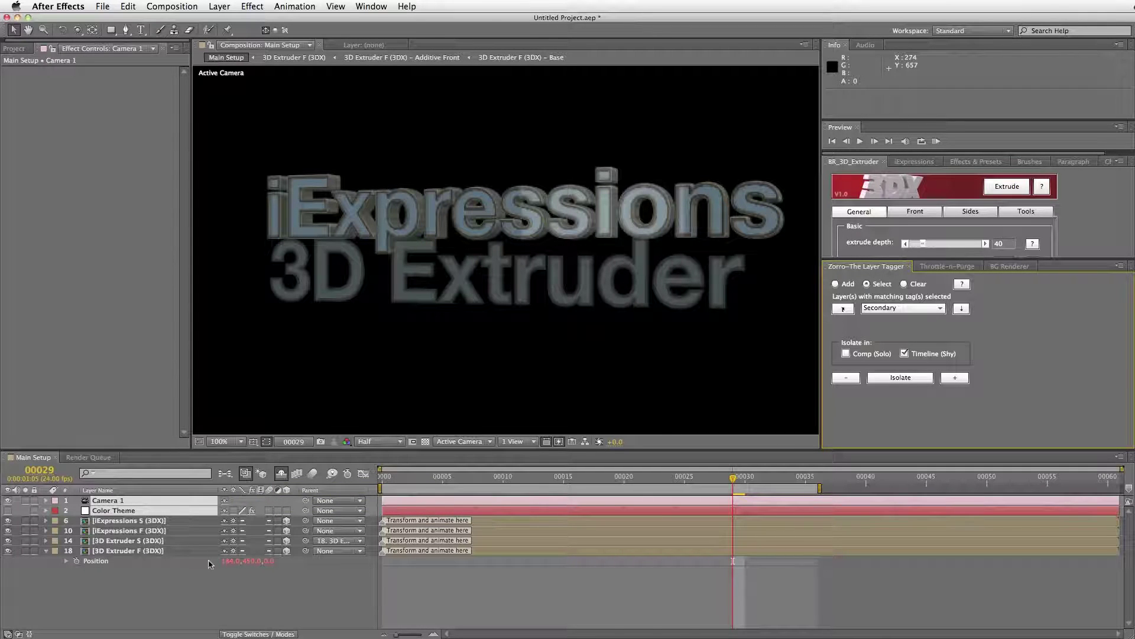
Parent the iExpressions S (3DX) layer to iExpressions F (3DX), then select Camera 1.
{"action": "left_click", "coordinate": [154, 523]}
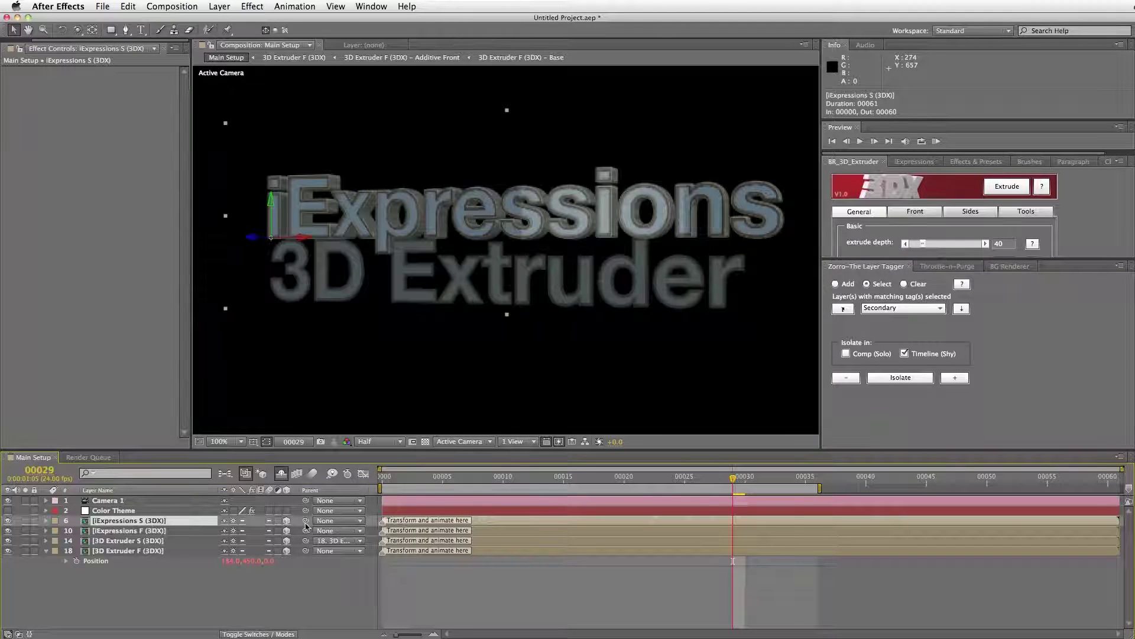
{"action": "left_click_drag", "start_coordinate": [307, 522], "coordinate": [152, 530]}
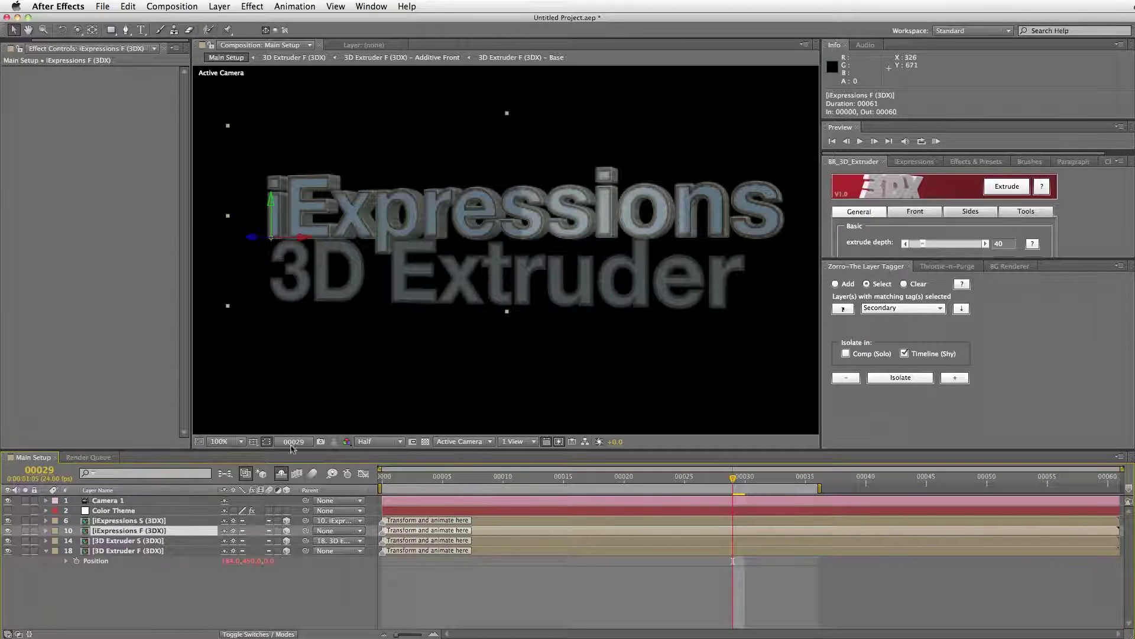
{"action": "left_click", "coordinate": [118, 501]}
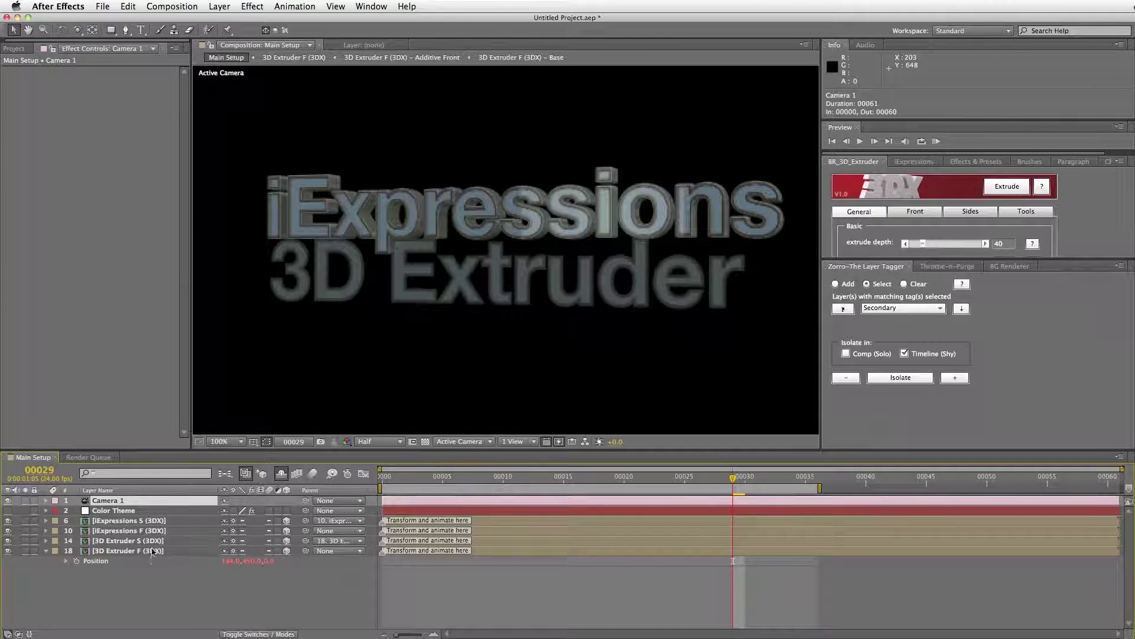
Bring the layers tagged "Controller" back into the timeline with Zorro.
{"action": "left_click", "coordinate": [175, 542]}
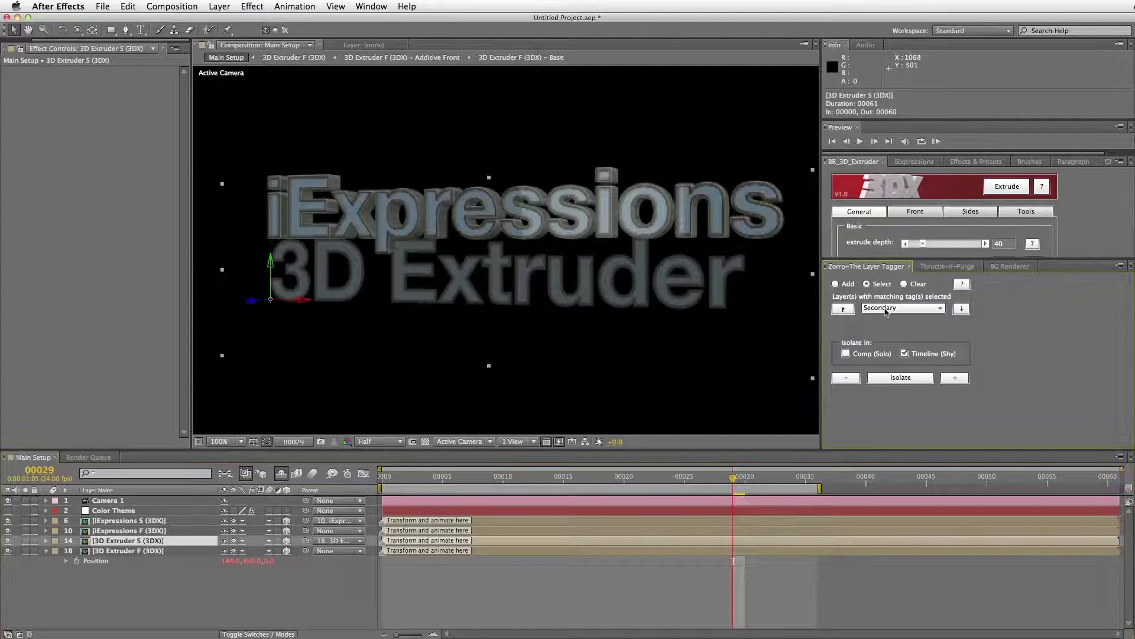
{"action": "left_click", "coordinate": [903, 308]}
{"action": "left_click", "coordinate": [908, 347]}
{"action": "left_click", "coordinate": [956, 378]}
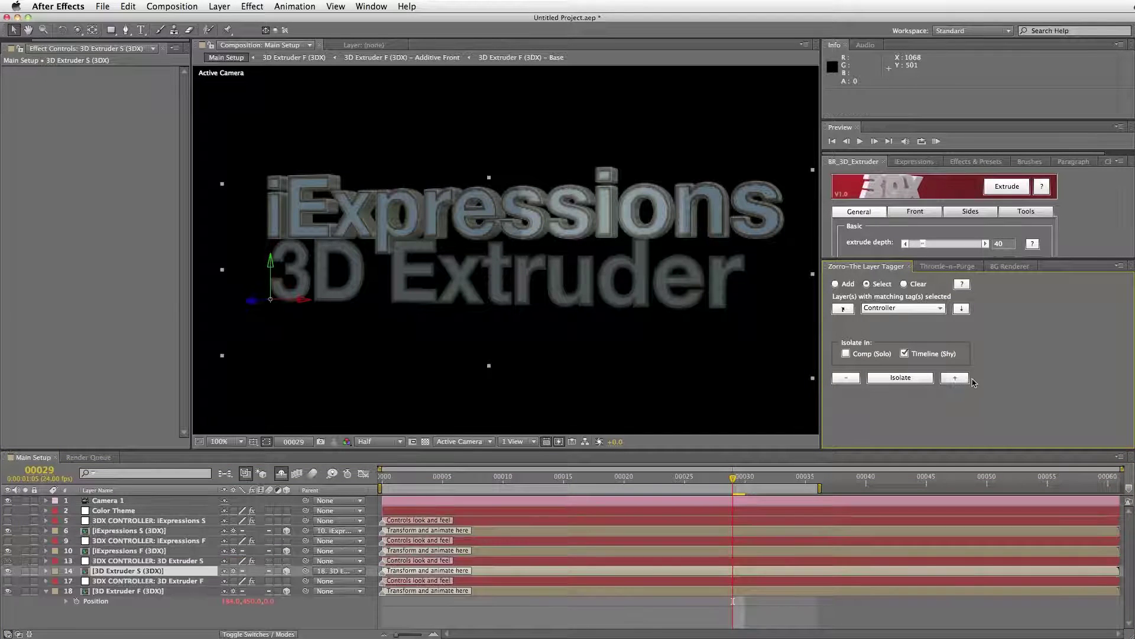
Turn off Edit Mode on the 3D Extruder F and S controllers, and hide the controller layers from the timeline again.
{"action": "left_click", "coordinate": [159, 582]}
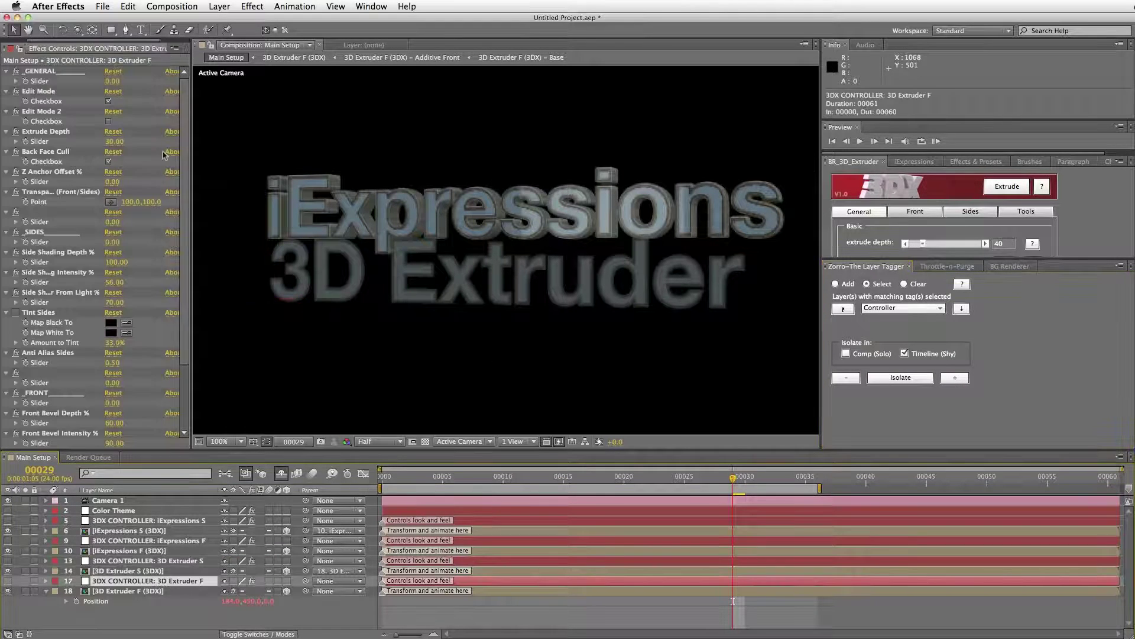
{"action": "left_click", "coordinate": [195, 562]}
{"action": "left_click", "coordinate": [108, 102]}
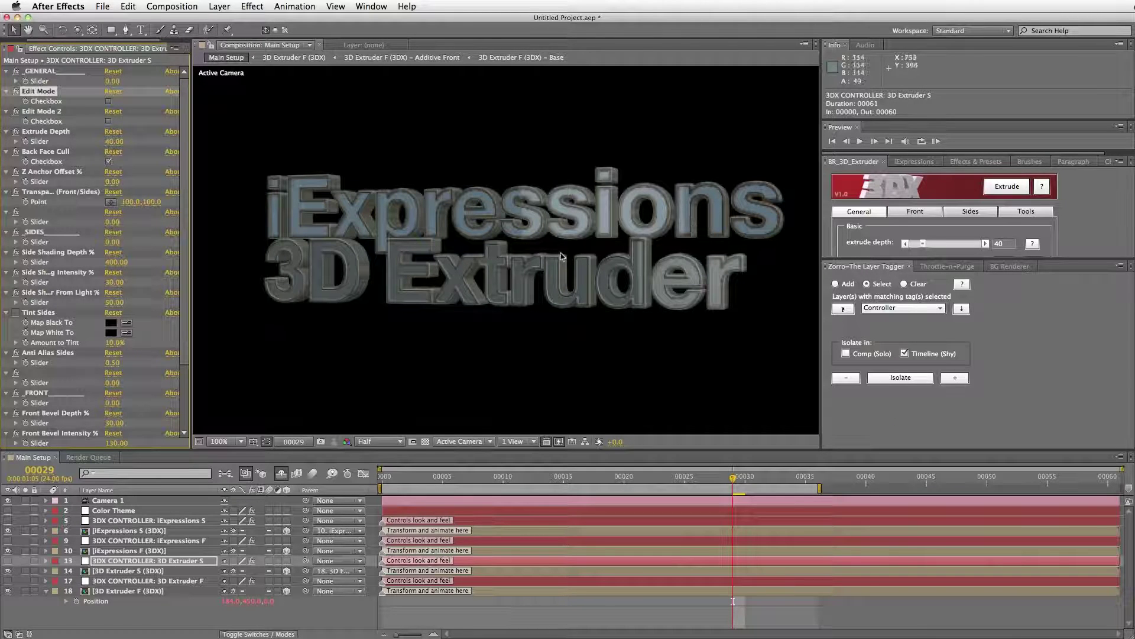
{"action": "left_click", "coordinate": [890, 379]}
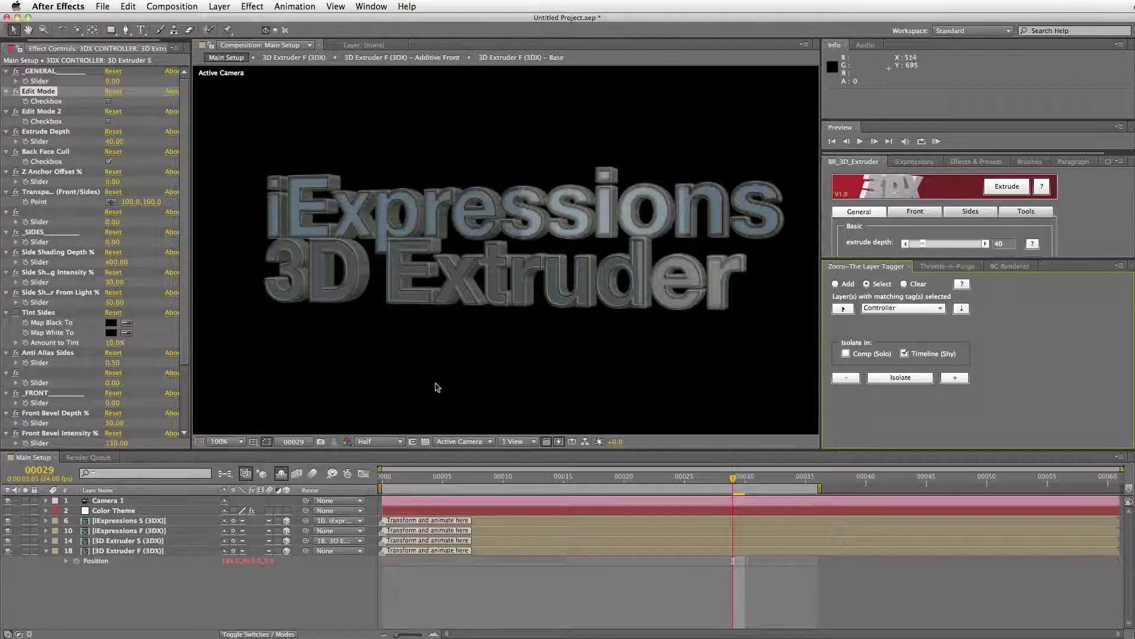
Orbit Camera 1 around to the opposite side of the two titles and select the iExpressions F (3DX) layer.
{"action": "left_click", "coordinate": [76, 32]}
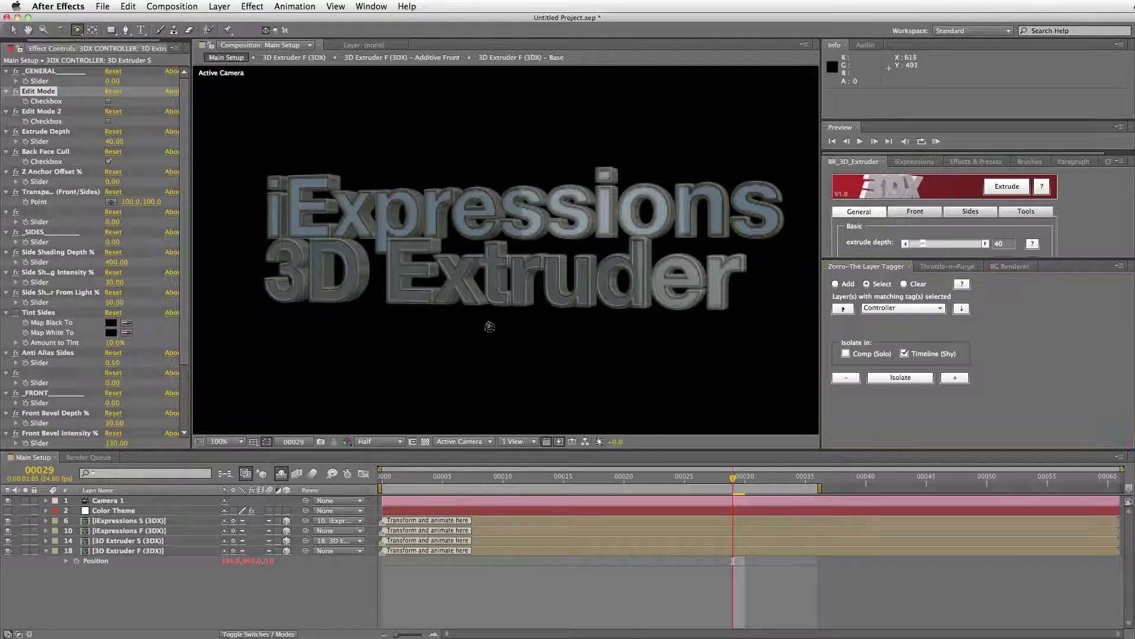
{"action": "left_click_drag", "start_coordinate": [489, 326], "coordinate": [323, 386]}
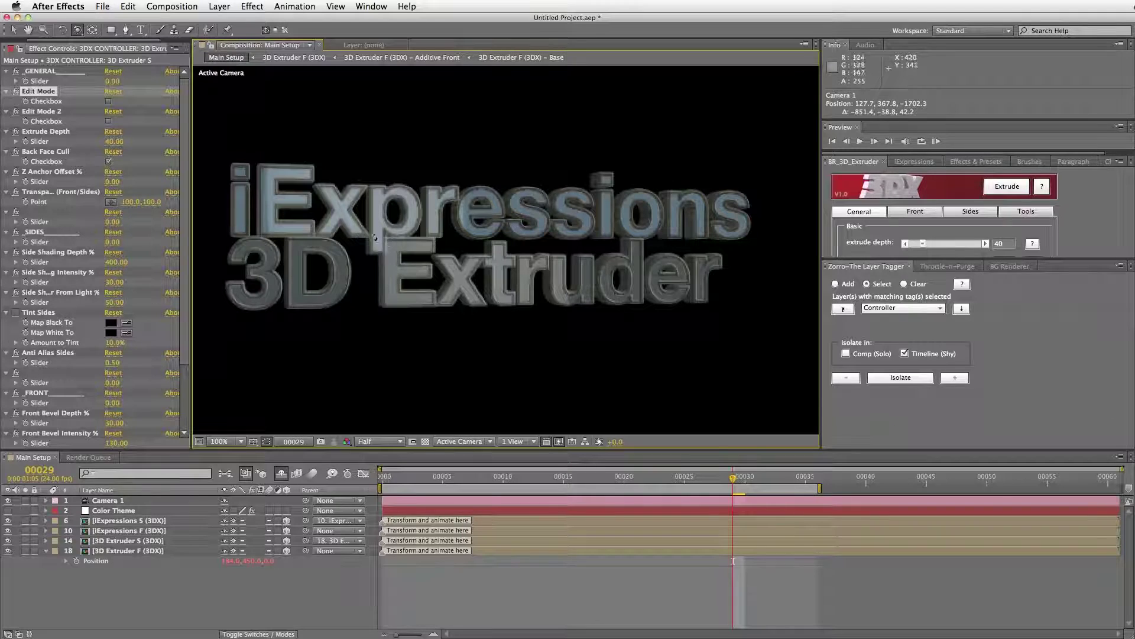
{"action": "left_click", "coordinate": [145, 531]}
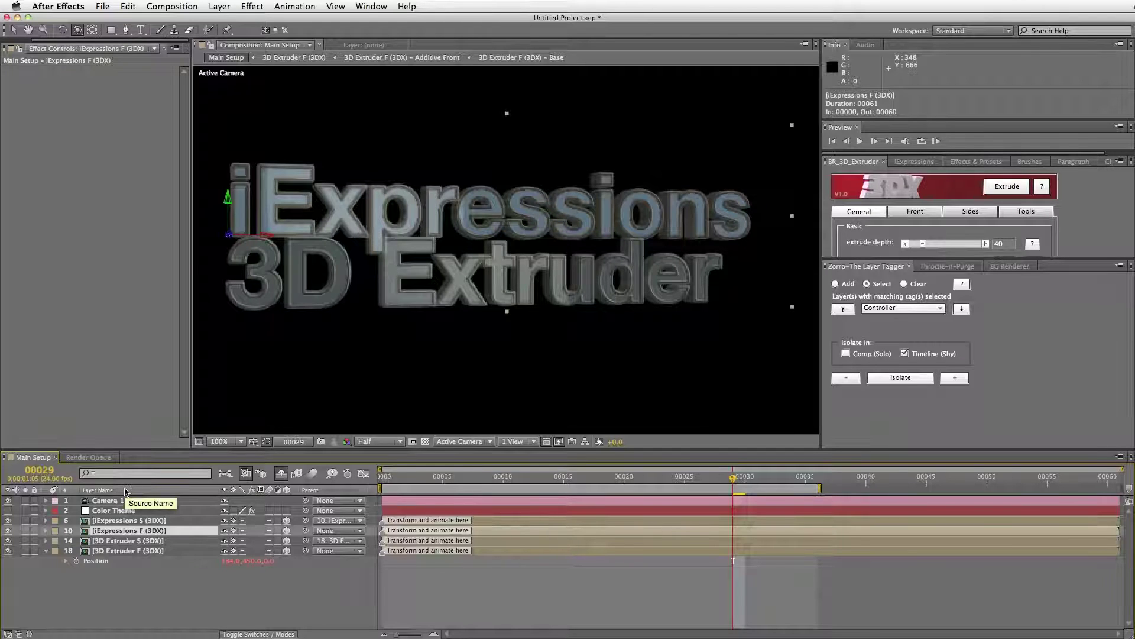
Nudge the iExpressions F (3DX) title to about position 165.8, 334, 5.8 and reveal its Position property.
{"action": "key", "text": "shift+Left"}
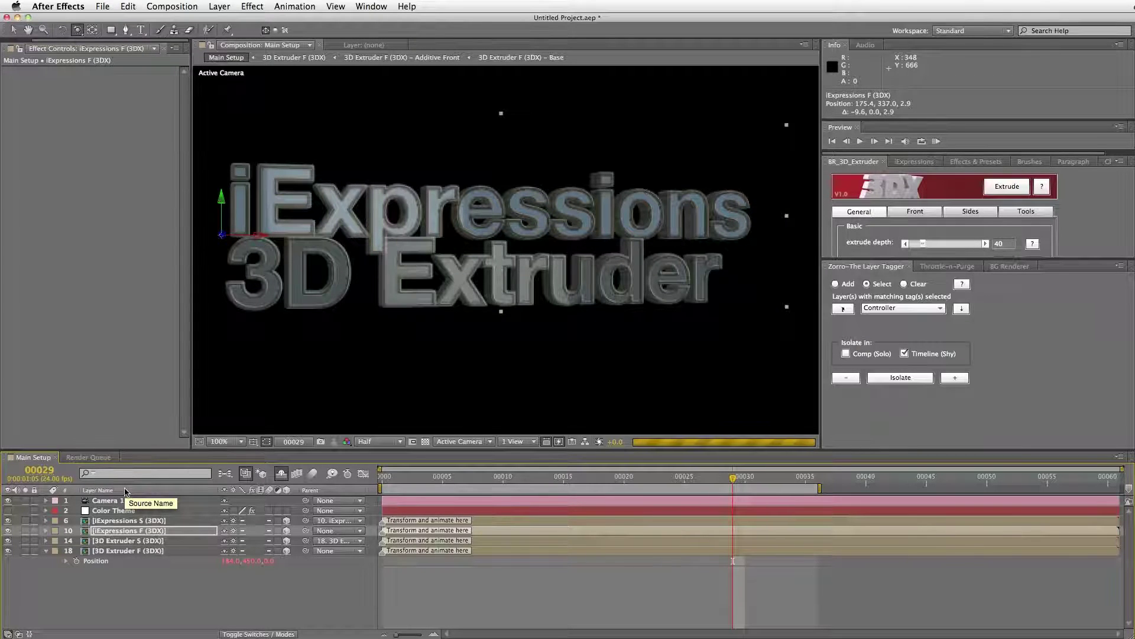
{"action": "key", "text": "shift+Left"}
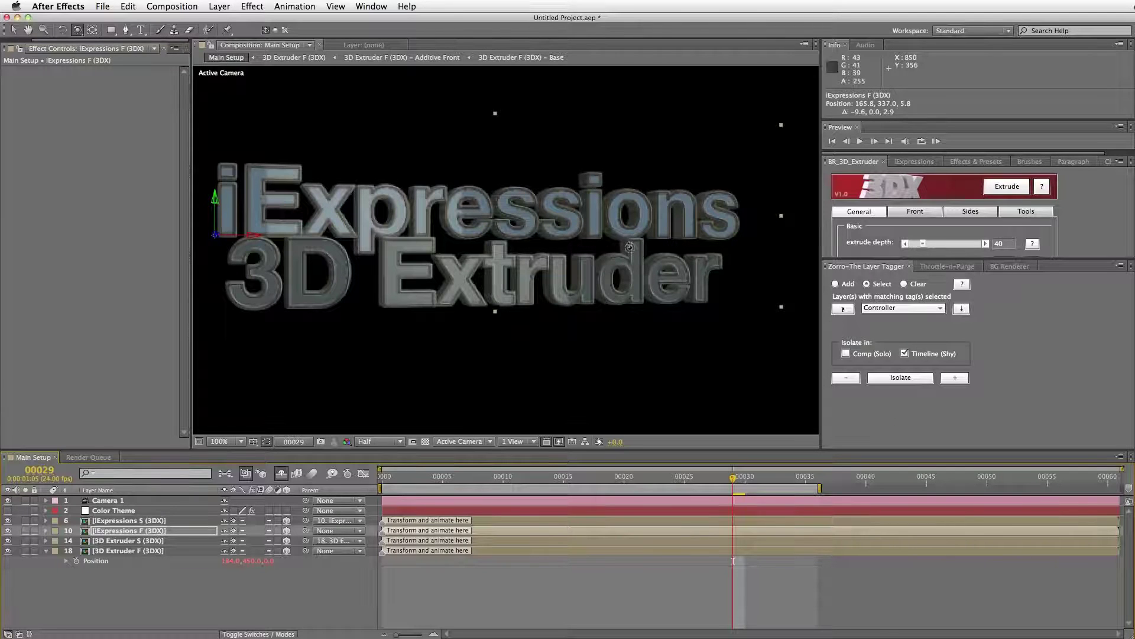
{"action": "key", "text": "v"}
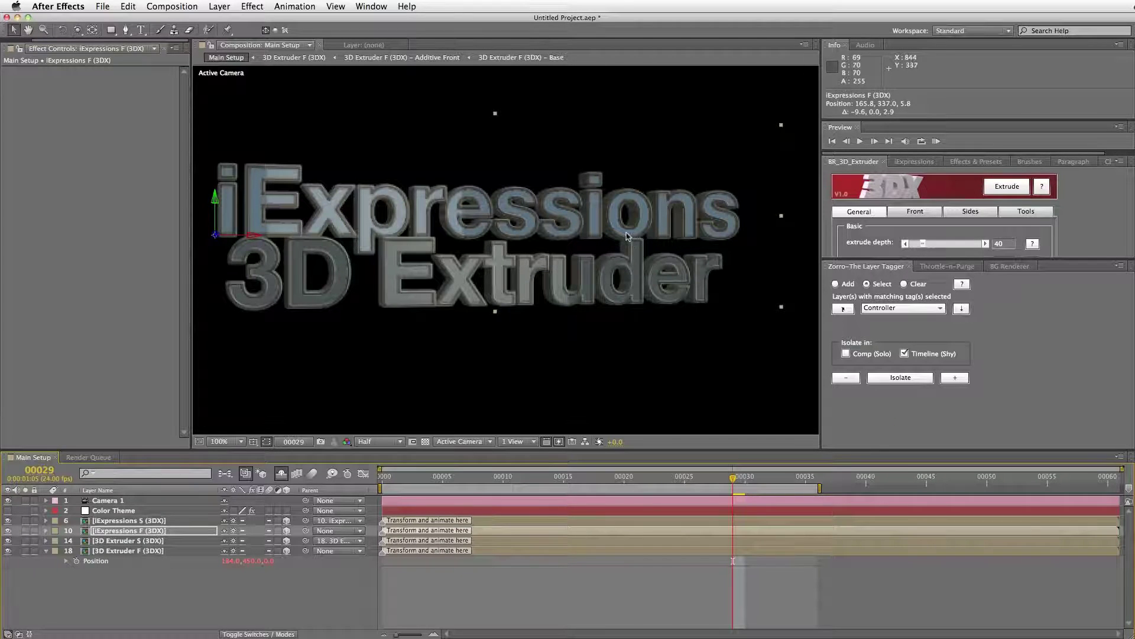
{"action": "key", "text": "Up"}
{"action": "key", "text": "Up"}
{"action": "key", "text": "Up"}
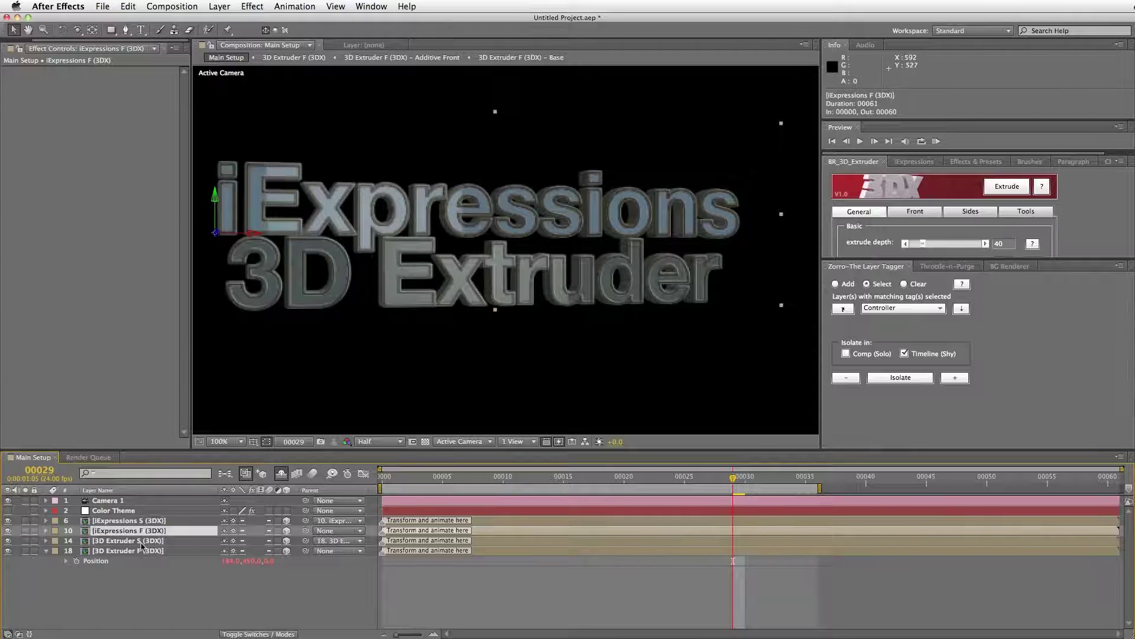
{"action": "key", "text": "p"}
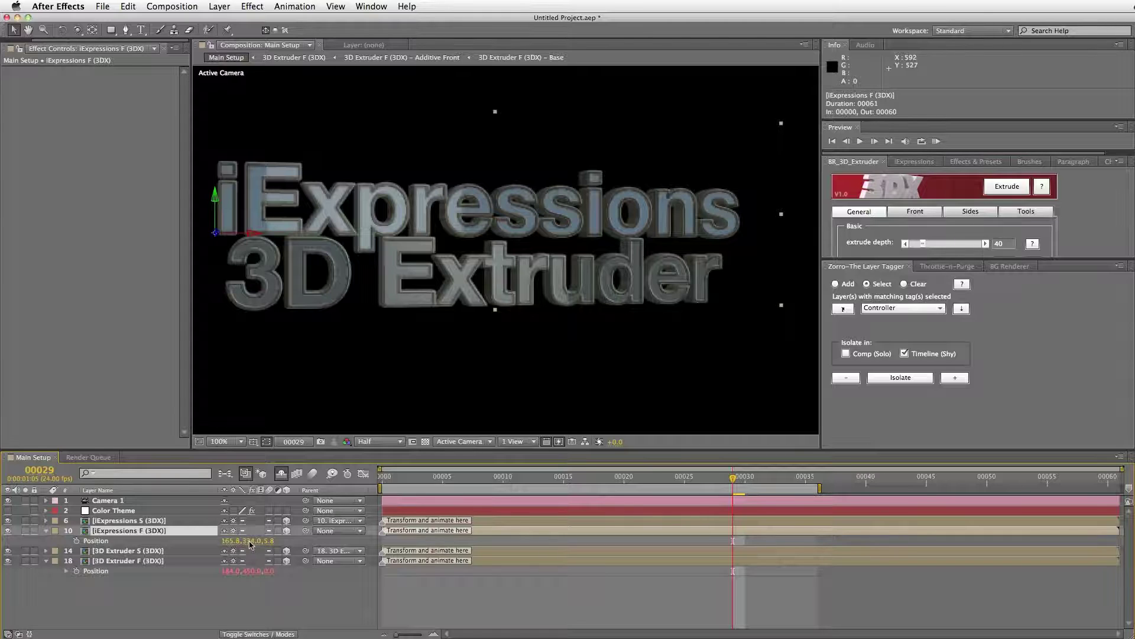
Apply the Throw 3D iExpression with a ground height of 334 to the iExpressions F (3DX) layer's position.
{"action": "left_click", "coordinate": [914, 161]}
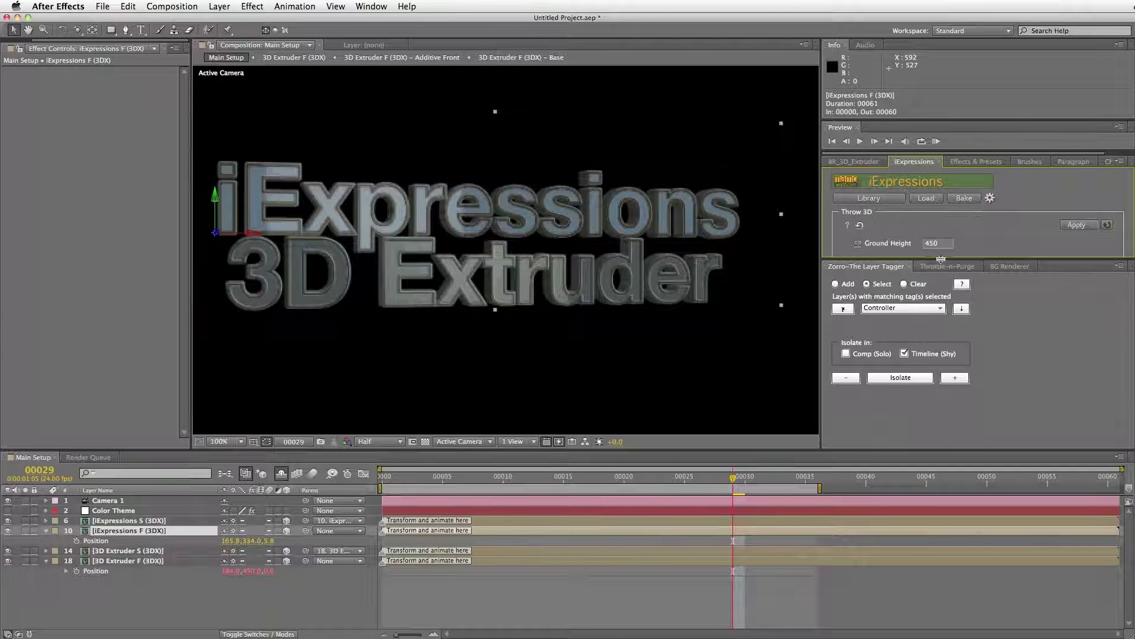
{"action": "left_click_drag", "start_coordinate": [941, 259], "coordinate": [946, 416]}
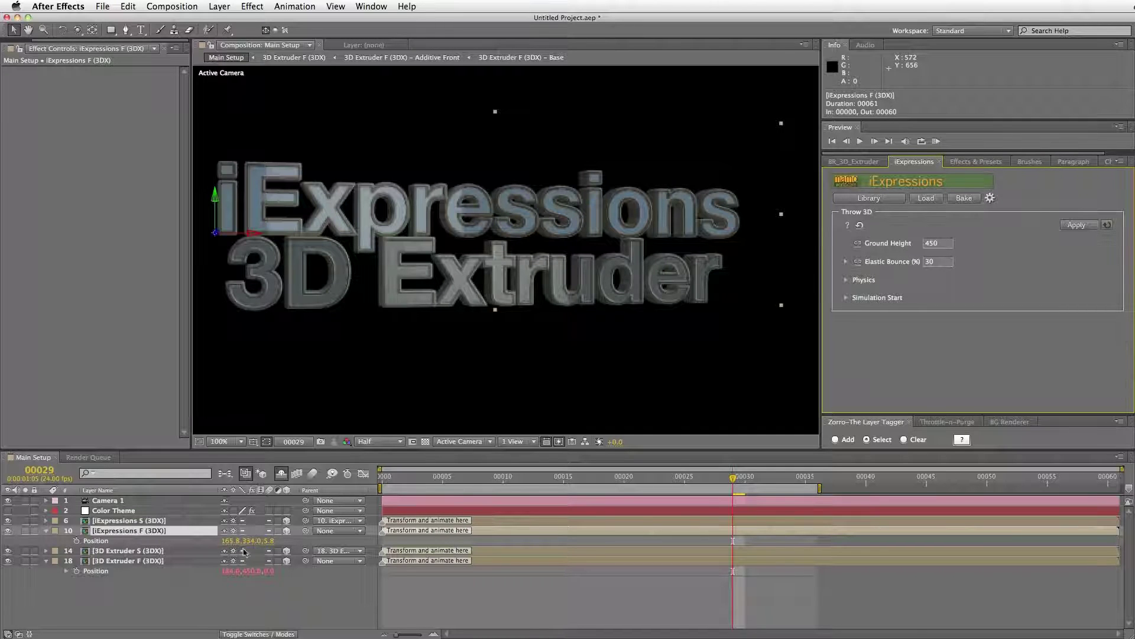
{"action": "left_click", "coordinate": [938, 243]}
{"action": "type", "text": "334"}
{"action": "left_click", "coordinate": [1076, 228]}
At frame 0, move the iExpressions title straight up out of the frame, to about position 165.8, -172, 5.8.
{"action": "left_click", "coordinate": [386, 480]}
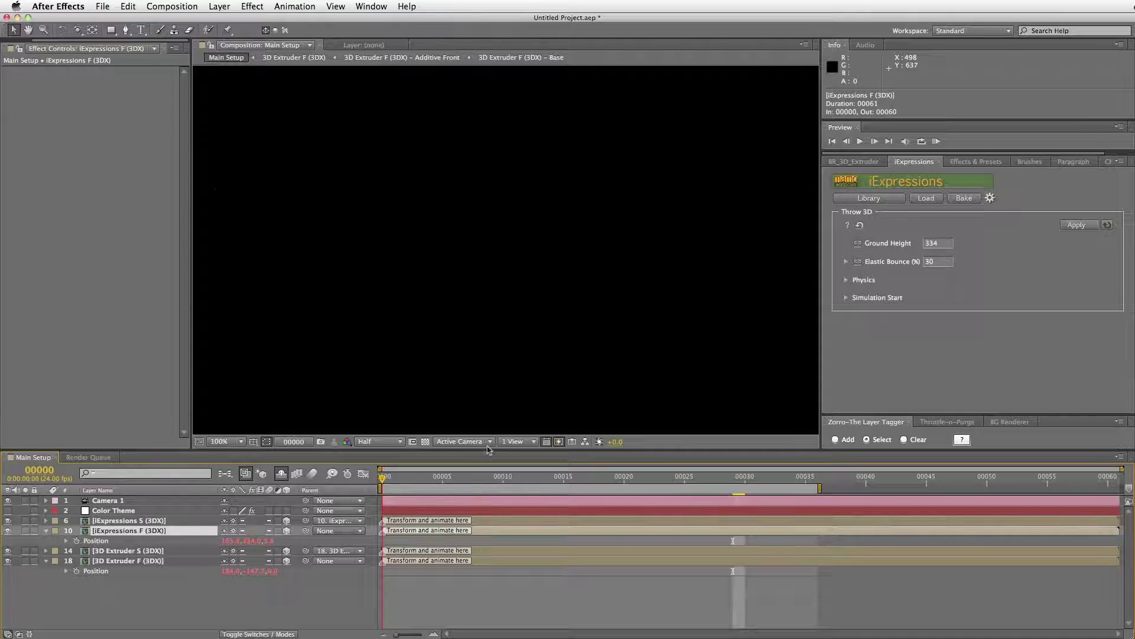
{"action": "key", "text": "comma"}
{"action": "key", "text": "comma"}
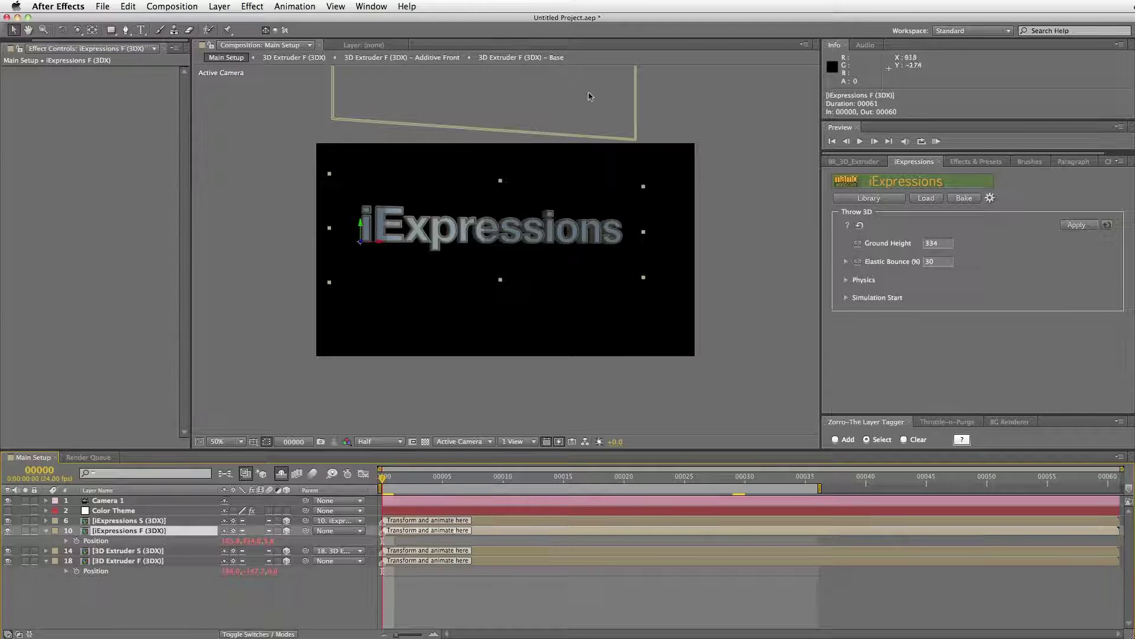
{"action": "left_click_drag", "start_coordinate": [366, 232], "coordinate": [384, 81]}
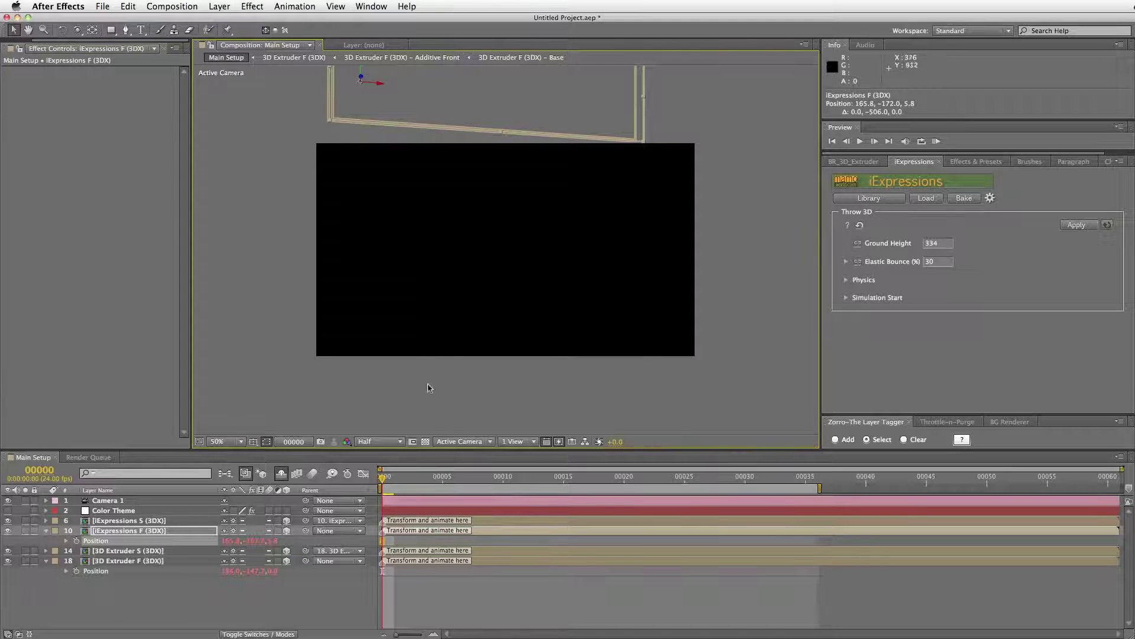
Preview the fall of both titles and step through the landing up to frame 15.
{"action": "key", "text": "KP_0"}
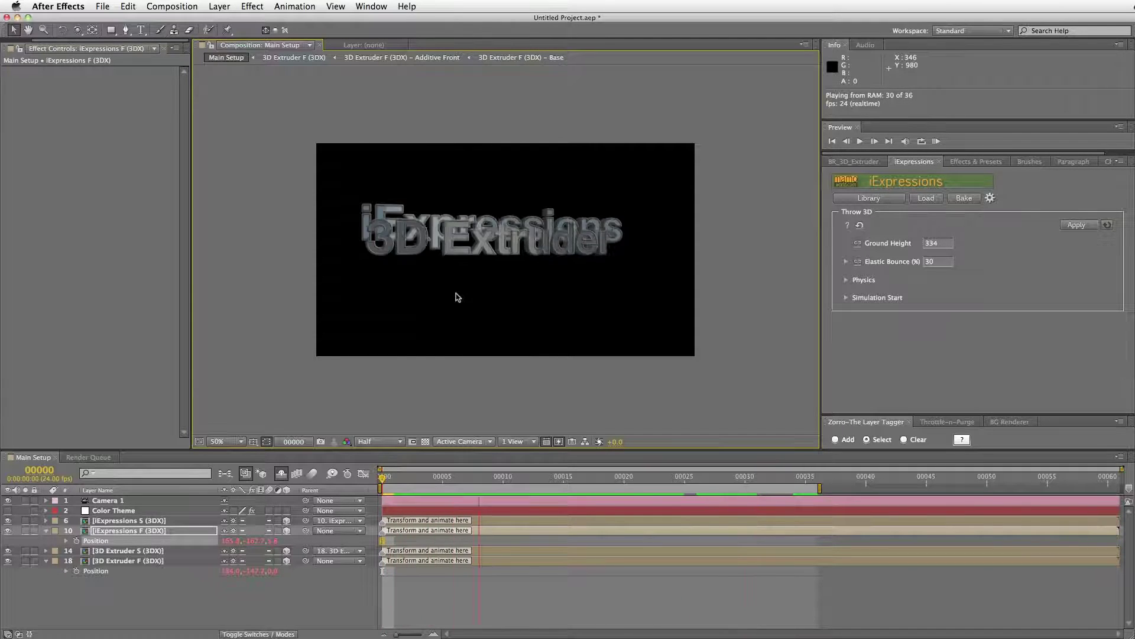
{"action": "key", "text": "space"}
{"action": "left_click", "coordinate": [391, 478]}
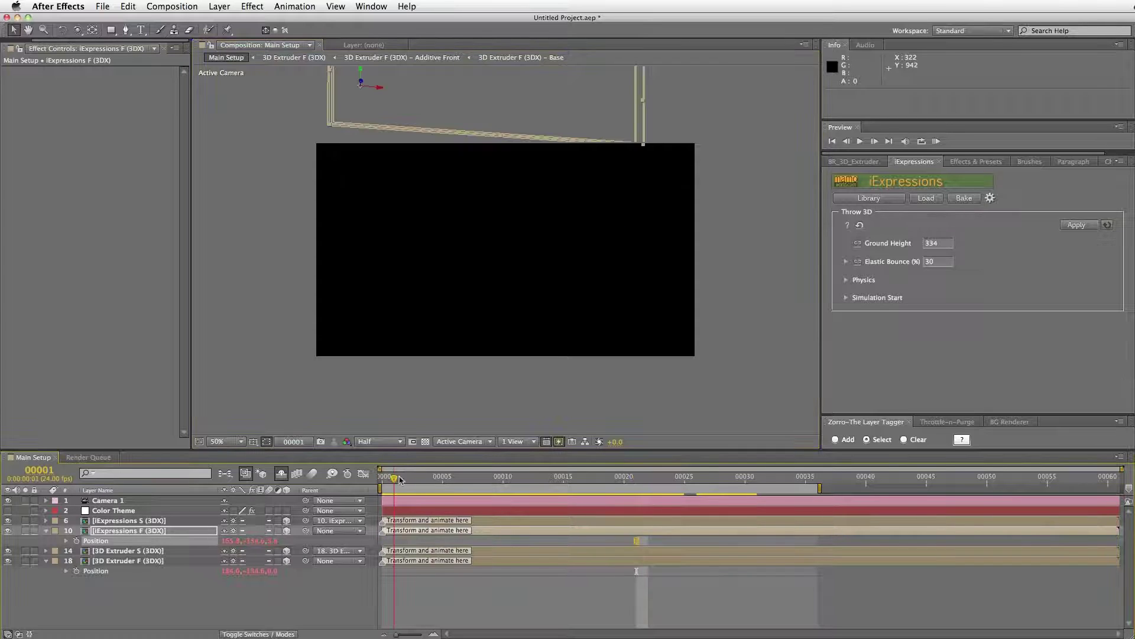
{"action": "left_click_drag", "start_coordinate": [400, 479], "coordinate": [436, 483]}
{"action": "left_click_drag", "start_coordinate": [468, 483], "coordinate": [563, 479]}
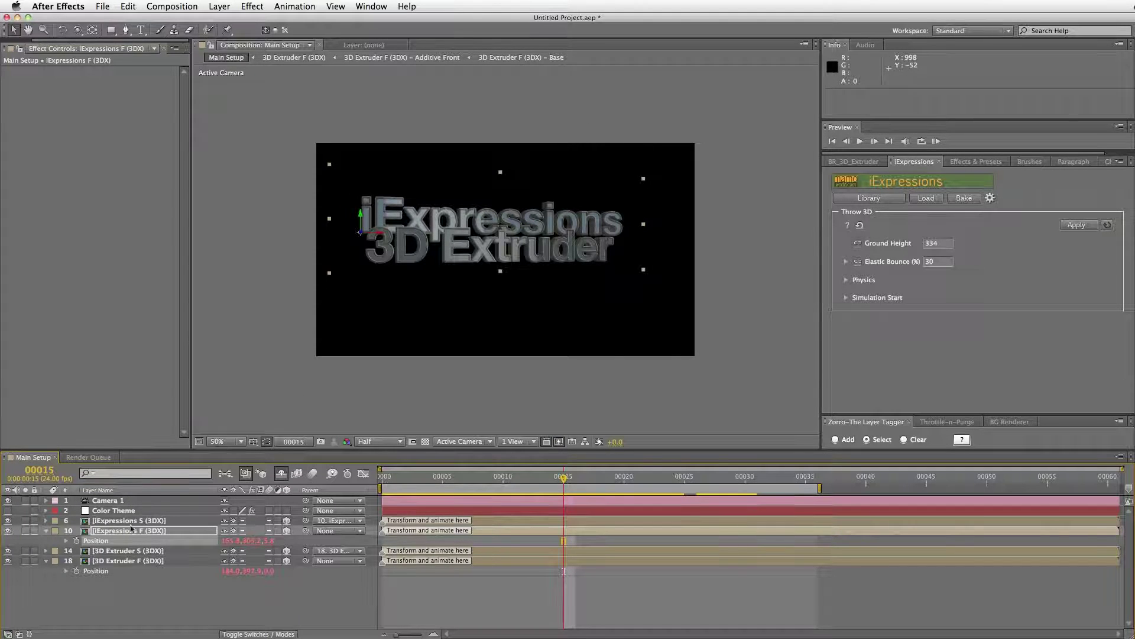
Load the Throw 3D iExpression from the Position property of the iExpressions F (3DX) layer.
{"action": "left_click", "coordinate": [138, 531]}
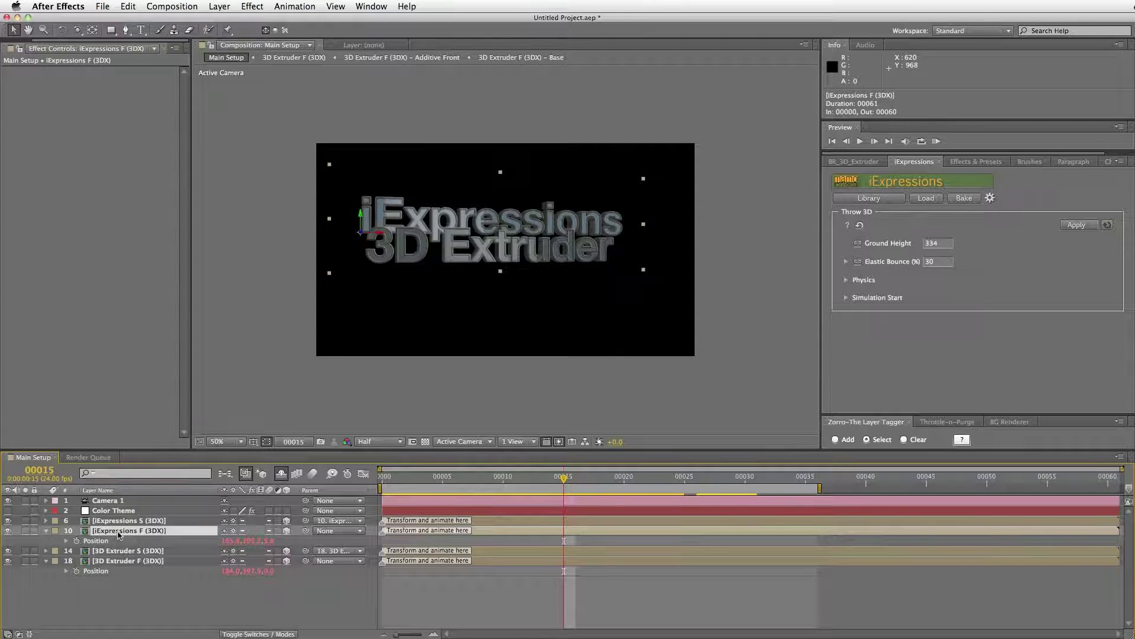
{"action": "left_click", "coordinate": [926, 198]}
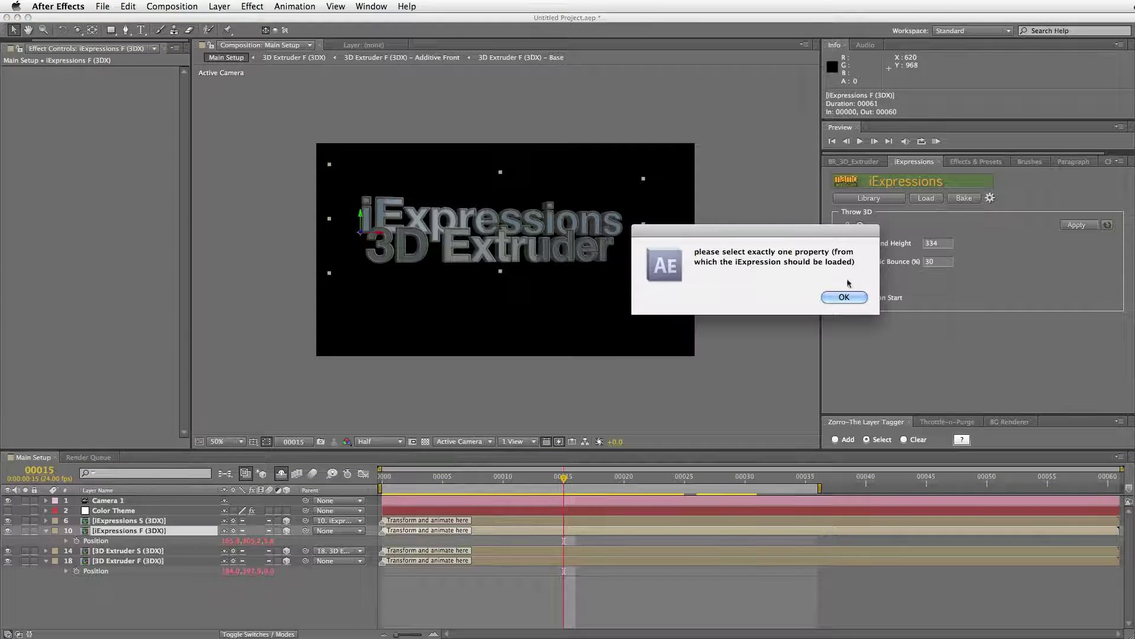
{"action": "left_click", "coordinate": [846, 297]}
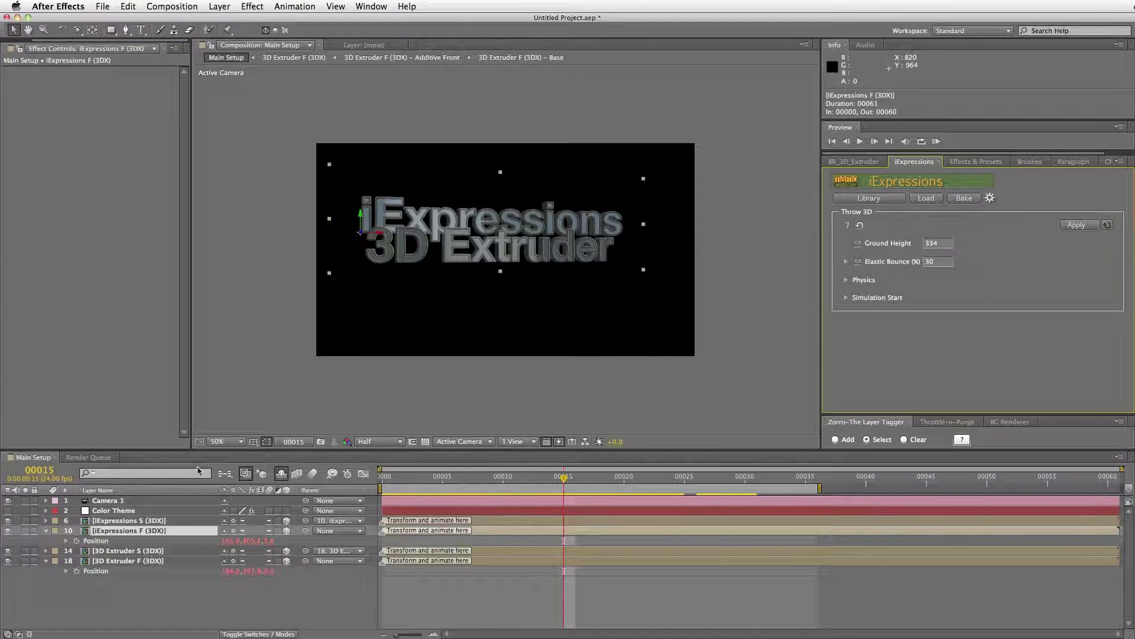
{"action": "left_click", "coordinate": [96, 540]}
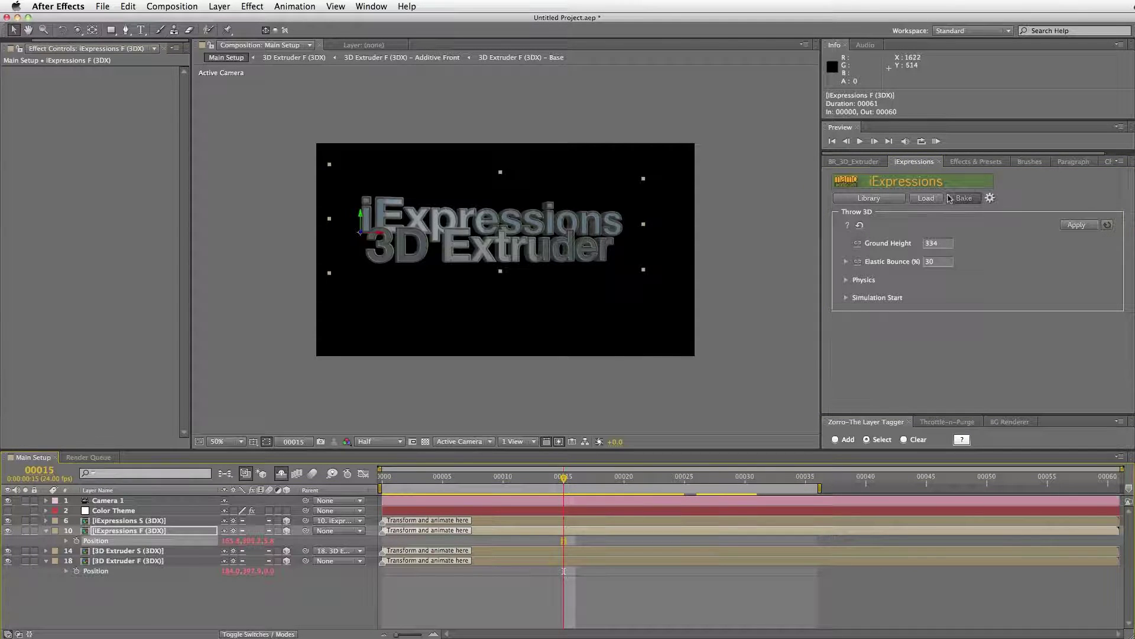
{"action": "left_click", "coordinate": [937, 198]}
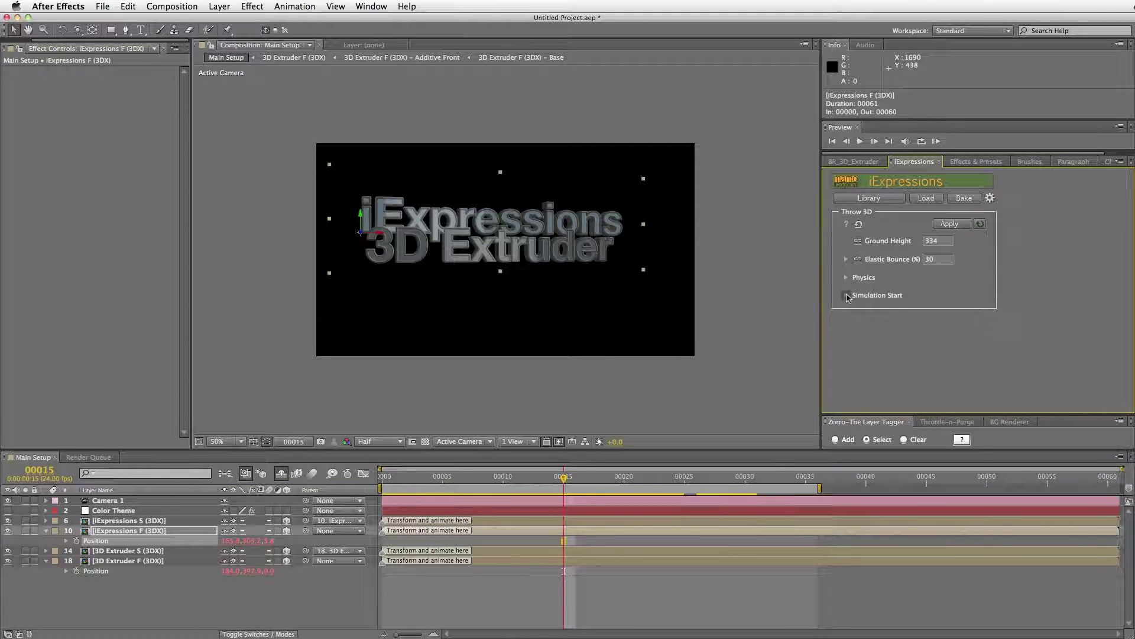
Set the Throw 3D simulation to start at frame no. 15 and reapply it to the iExpressions F (3DX) Position.
{"action": "left_click", "coordinate": [852, 298]}
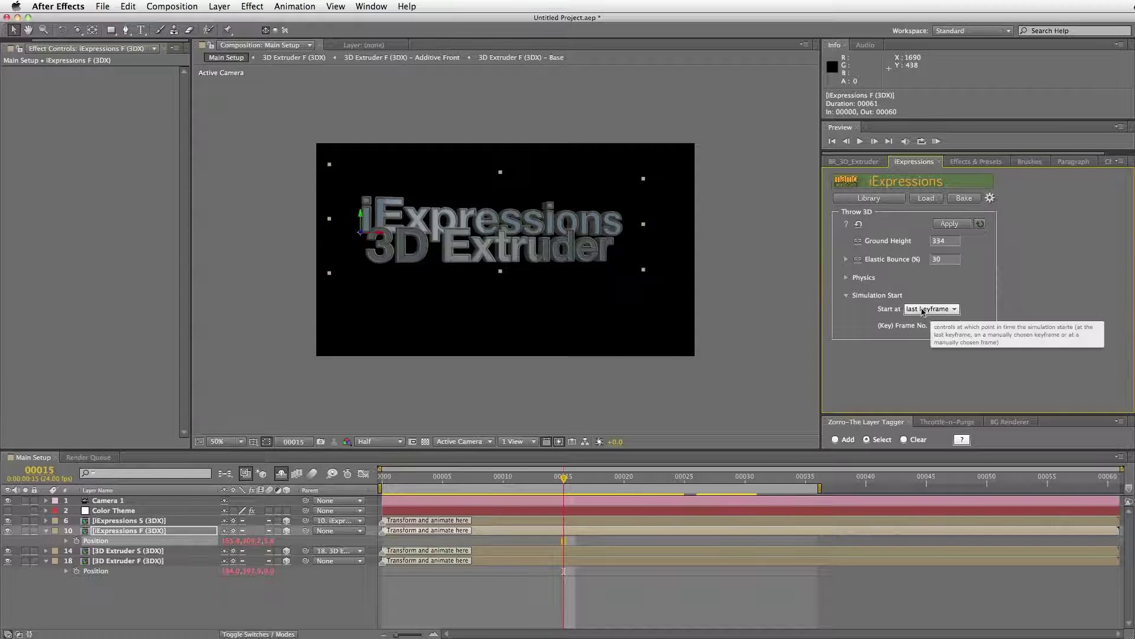
{"action": "left_click", "coordinate": [925, 309]}
{"action": "left_click", "coordinate": [925, 341]}
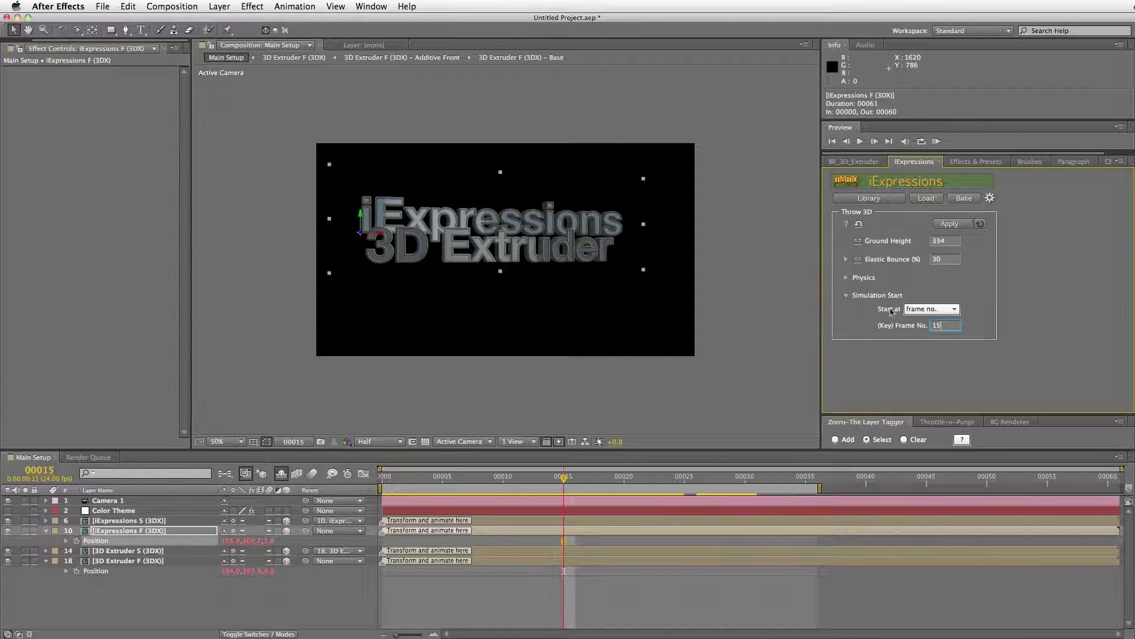
{"action": "left_click", "coordinate": [119, 539]}
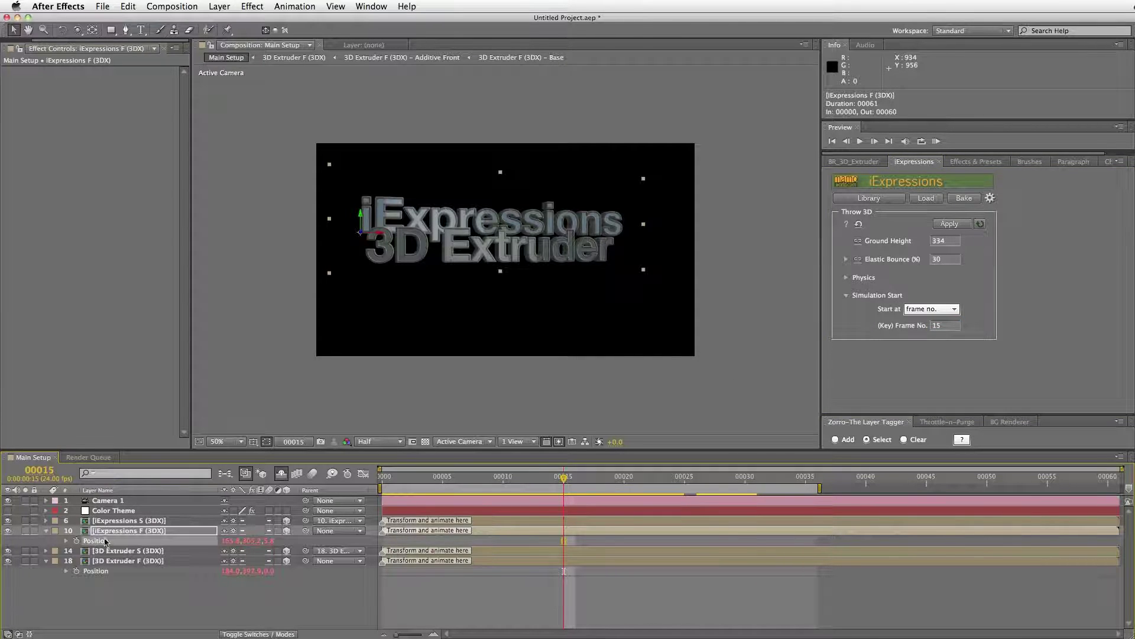
{"action": "left_click", "coordinate": [958, 225]}
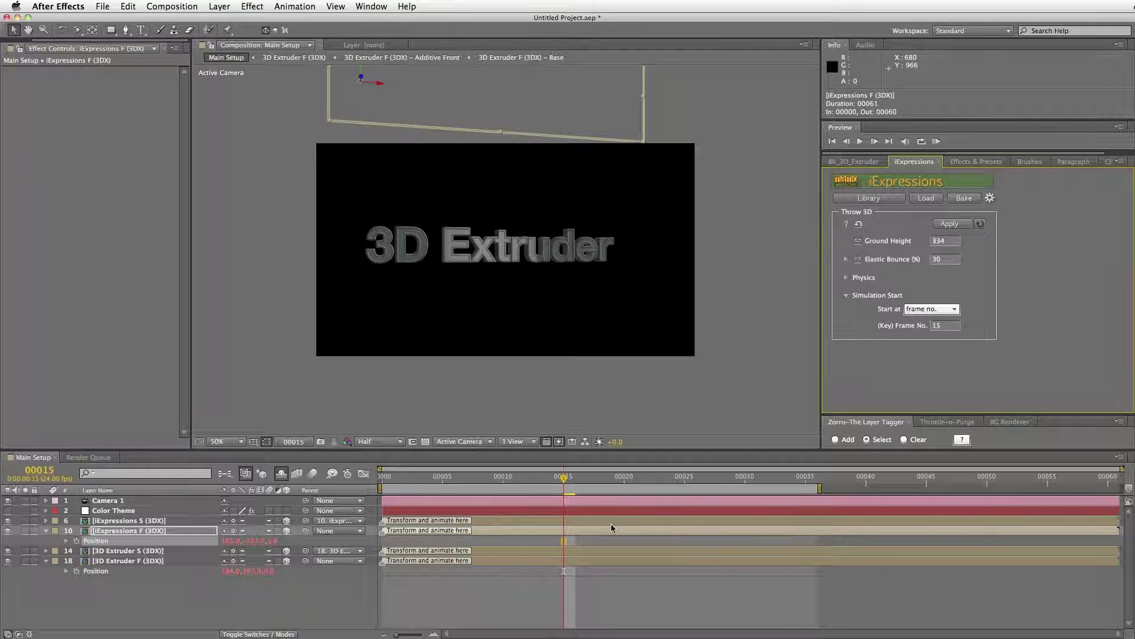
Preview the staggered fall of the two titles and move the current time to frame 31.
{"action": "key", "text": "space"}
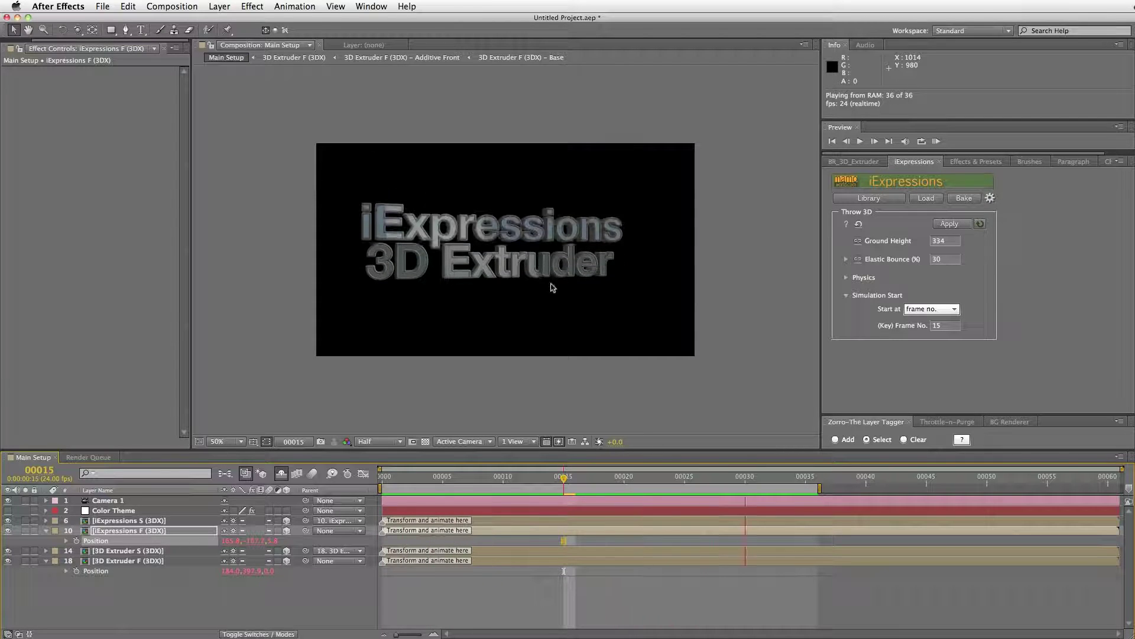
{"action": "key", "text": "space"}
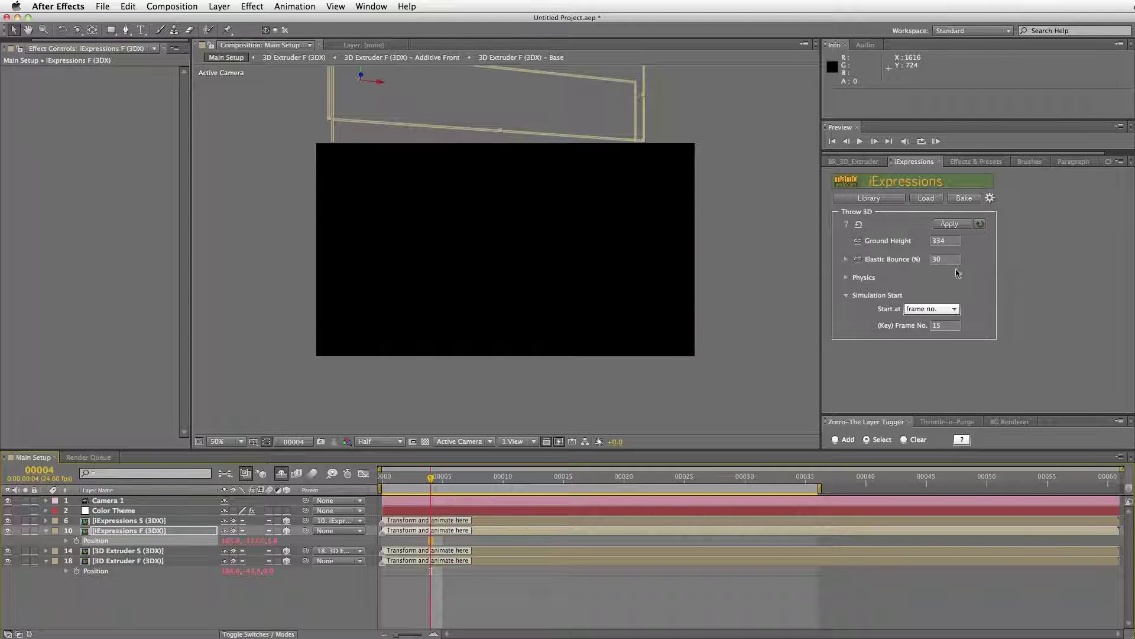
{"action": "left_click_drag", "start_coordinate": [447, 481], "coordinate": [757, 488]}
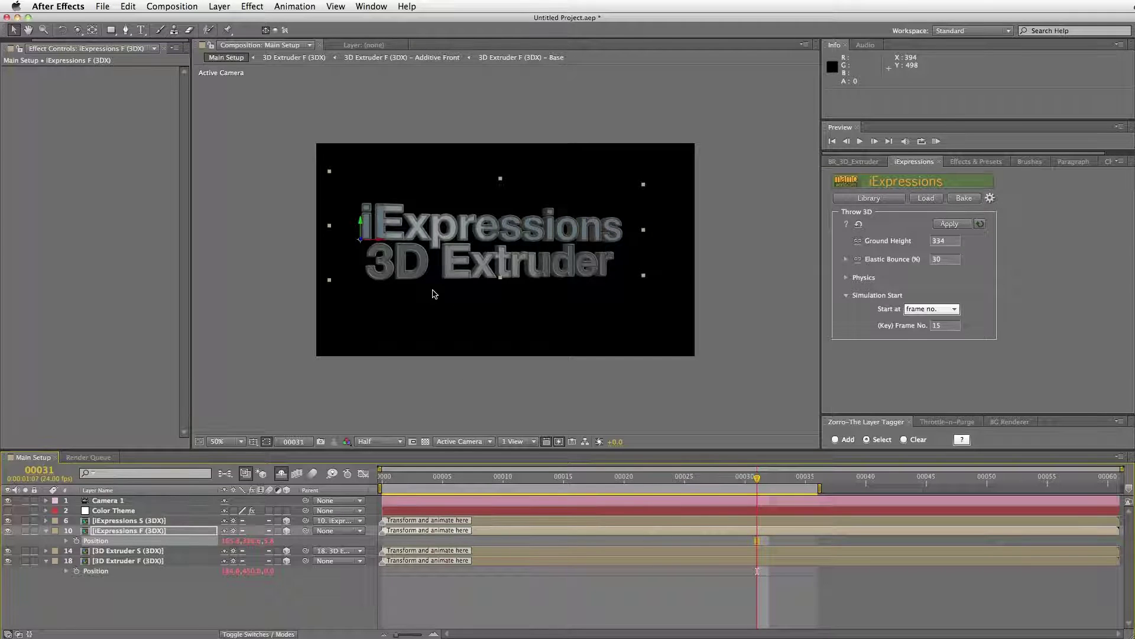
Create a text layer reading QUICK, solo it and place it near the middle of the frame at about 362, 362.
{"action": "key", "text": "super+t"}
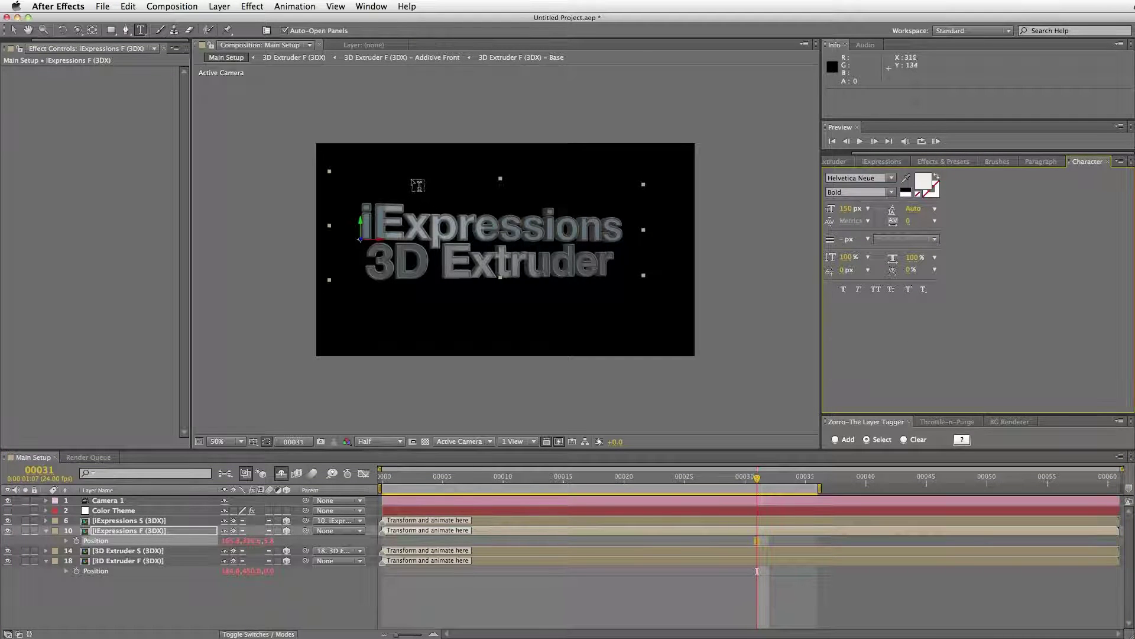
{"action": "left_click", "coordinate": [451, 175]}
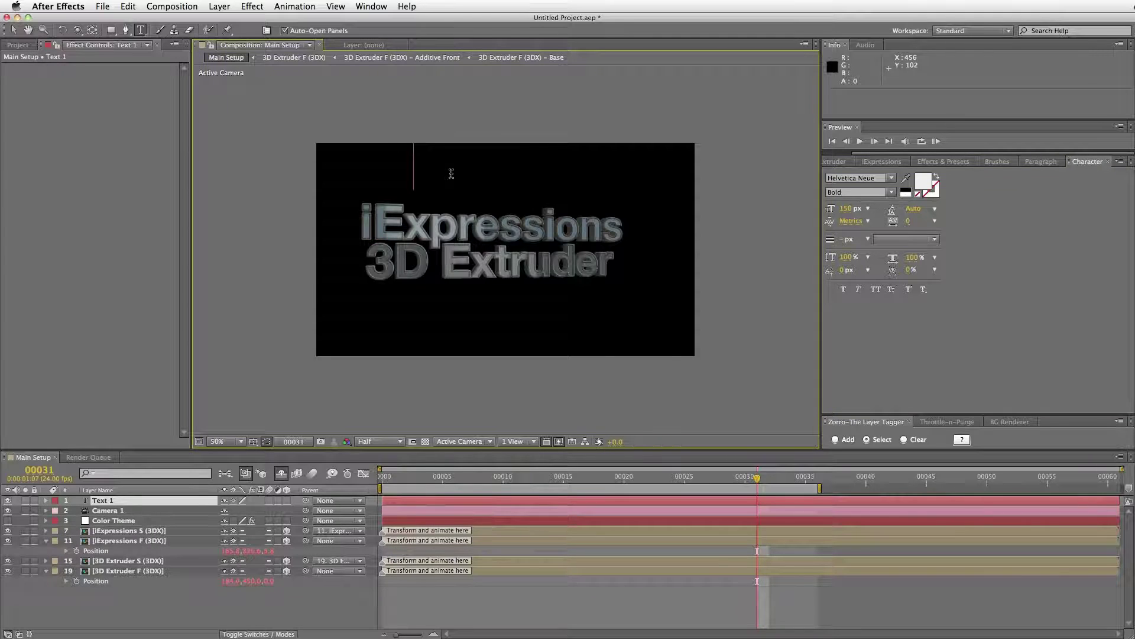
{"action": "type", "text": "QUICK"}
{"action": "key", "text": "Escape"}
{"action": "key", "text": "v"}
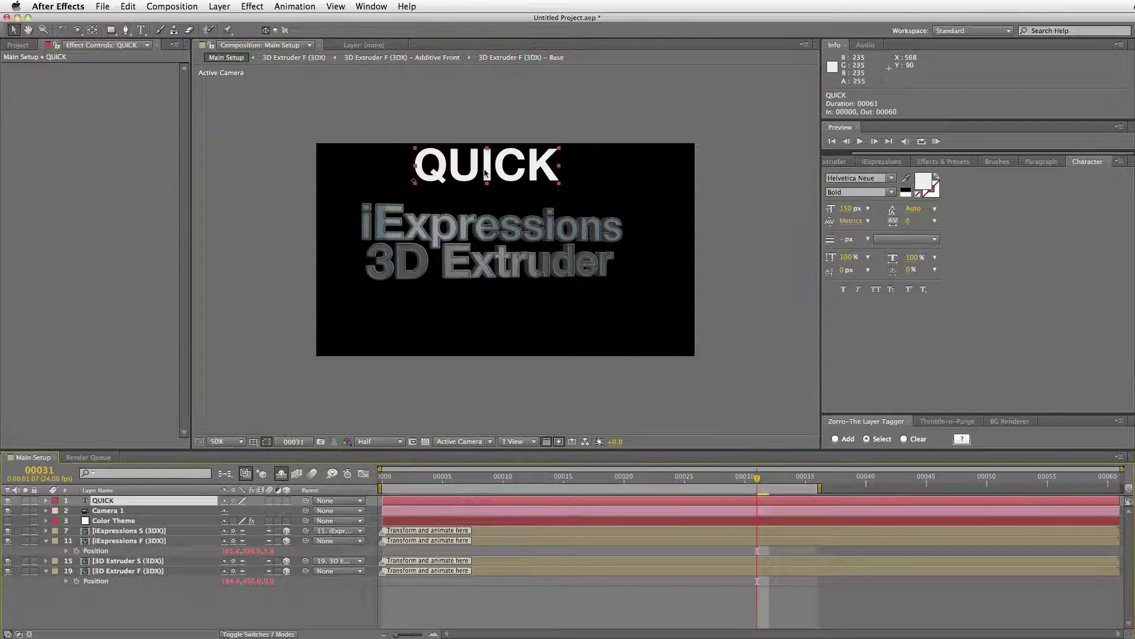
{"action": "left_click", "coordinate": [25, 501]}
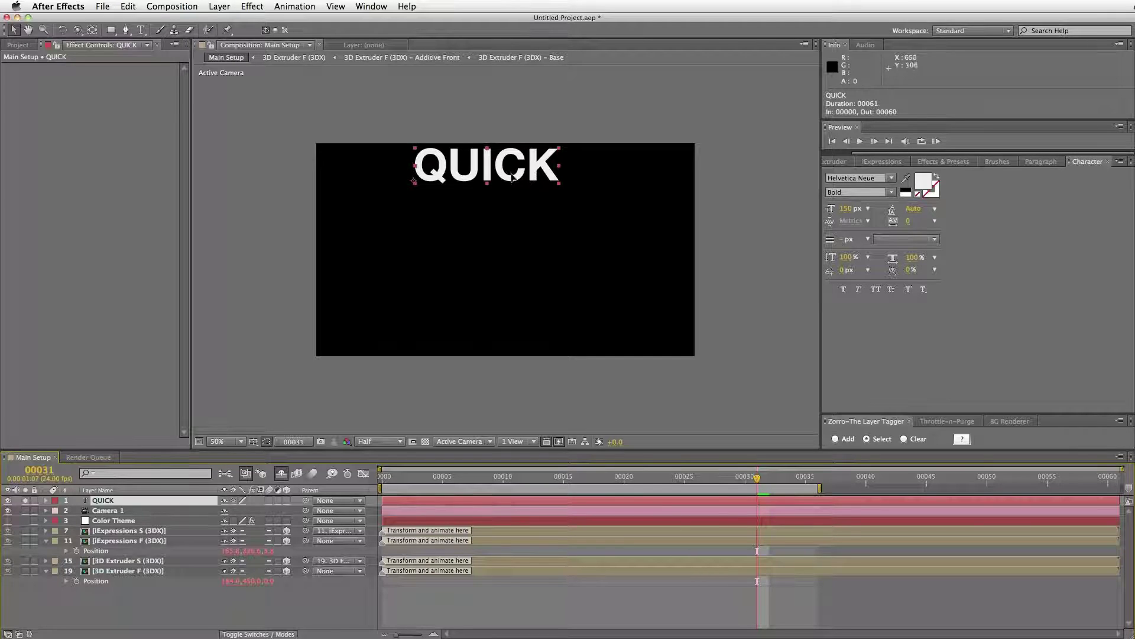
{"action": "left_click_drag", "start_coordinate": [512, 176], "coordinate": [531, 254]}
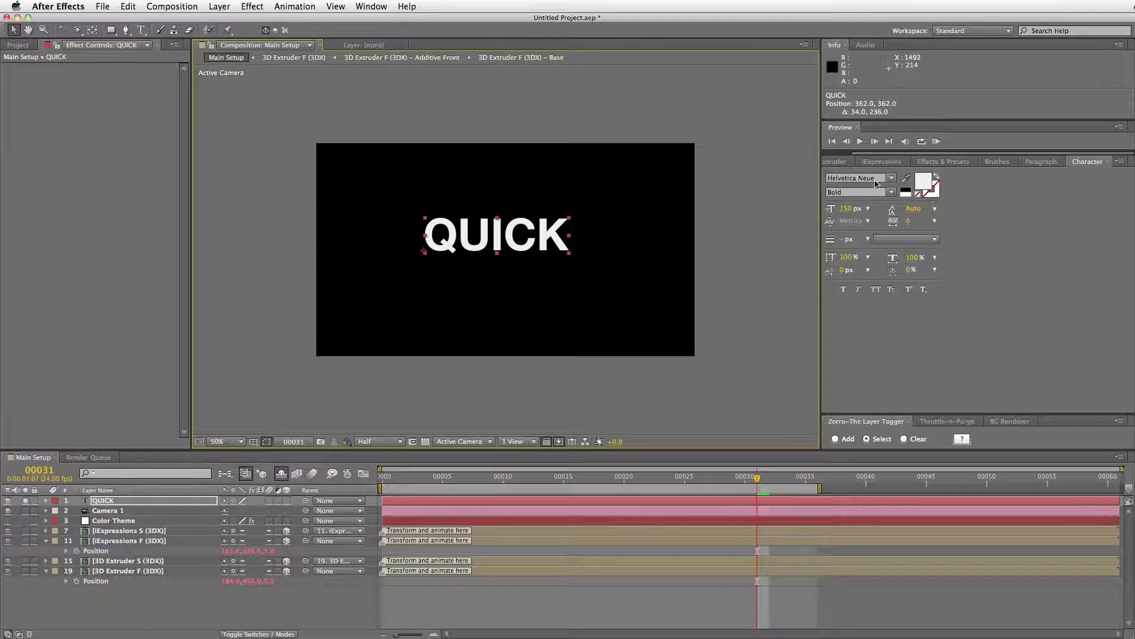
Apply the Fill effect to the QUICK text and duplicate the layer under the name QUICK S.
{"action": "left_click", "coordinate": [944, 162]}
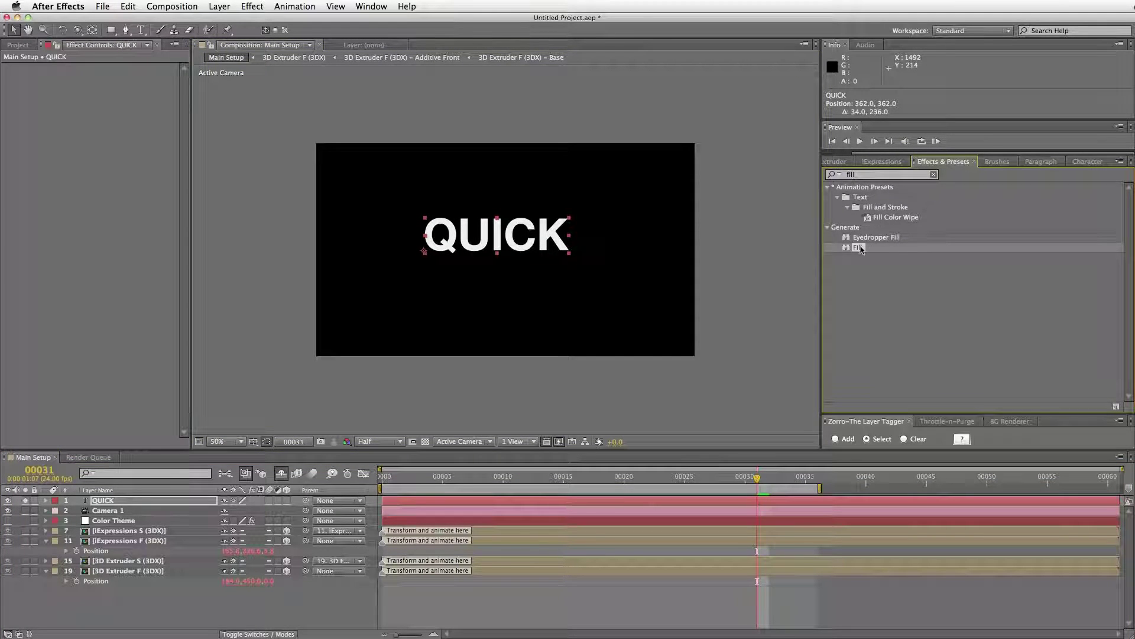
{"action": "left_click_drag", "start_coordinate": [861, 249], "coordinate": [574, 248]}
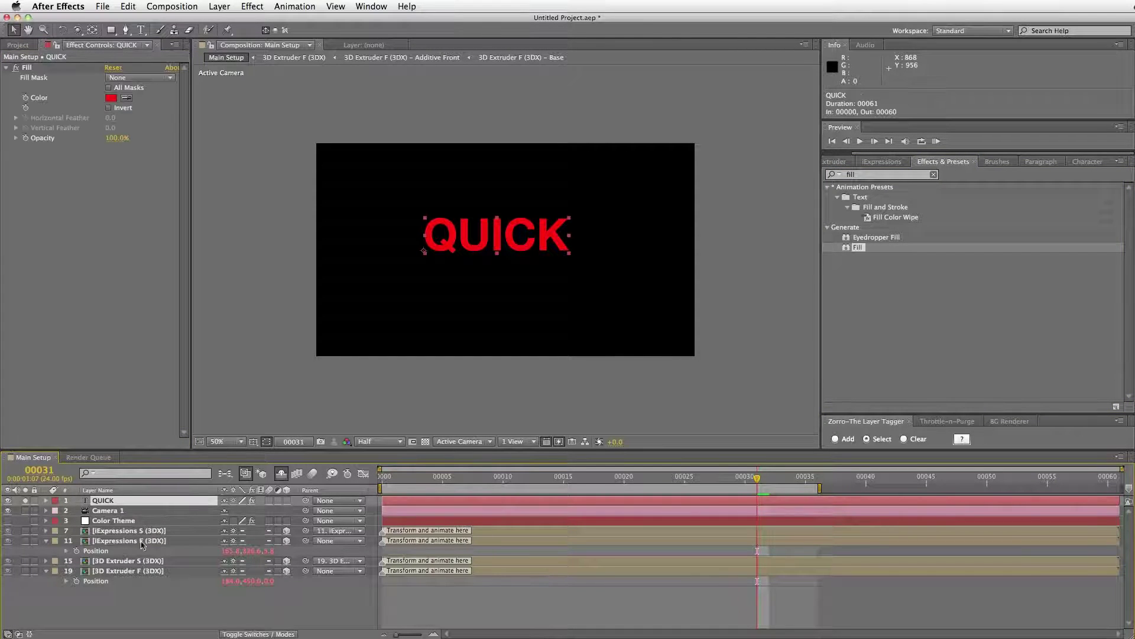
{"action": "key", "text": "super+d"}
{"action": "key", "text": "Return"}
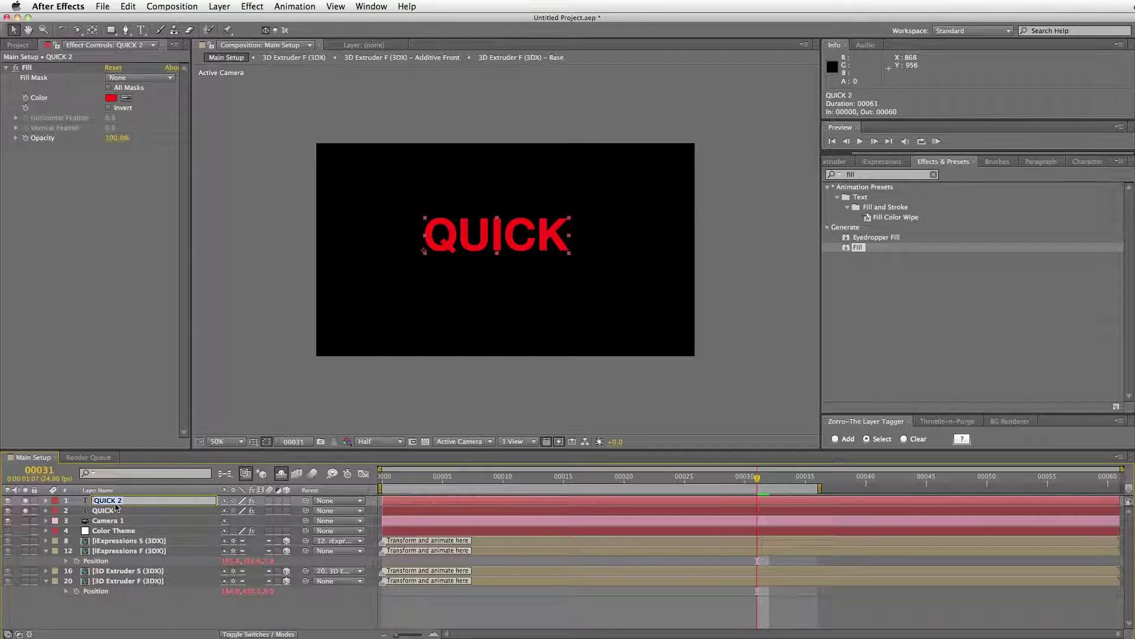
{"action": "type", "text": "QUICK S"}
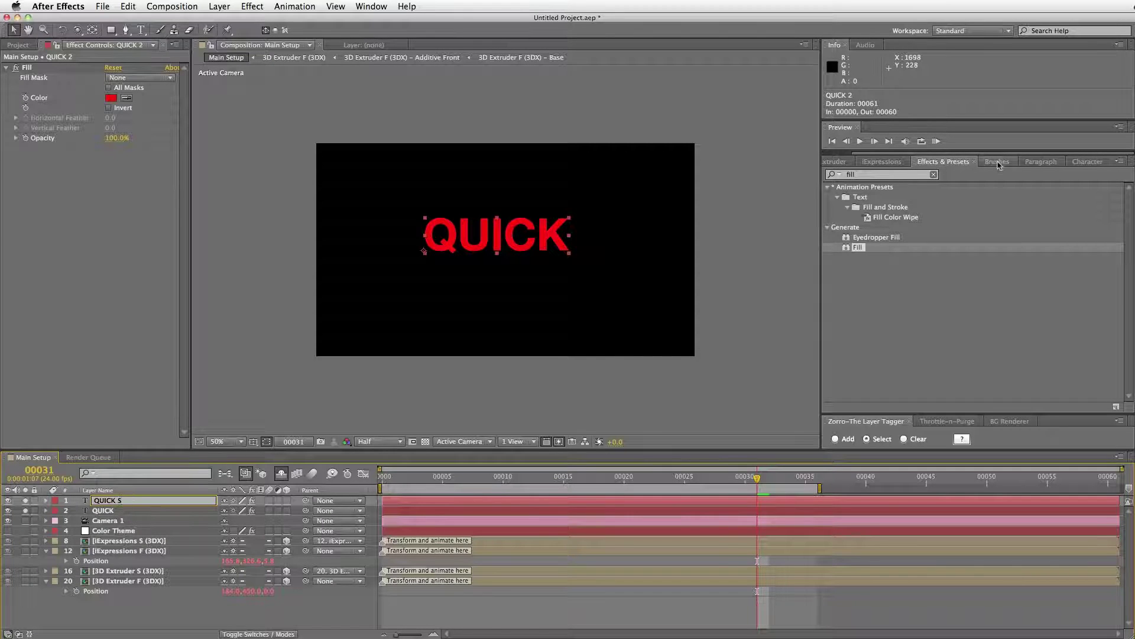
Swap the QUICK S text's fill for a 5 px stroke and rename the original QUICK layer to QUICK F.
{"action": "left_click", "coordinate": [1087, 162]}
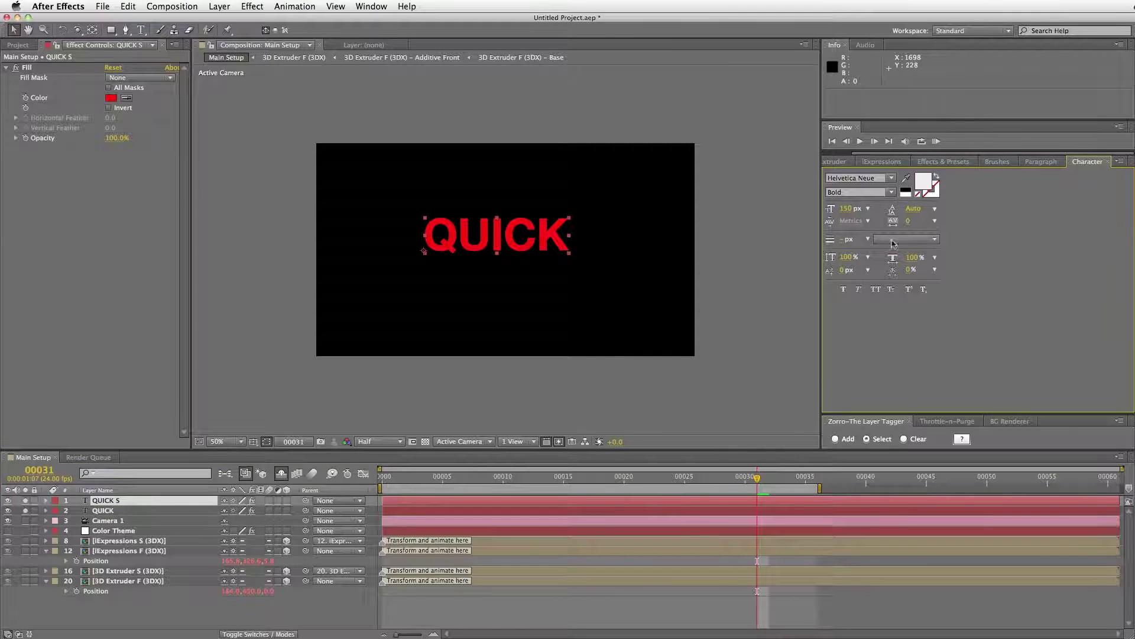
{"action": "left_click", "coordinate": [938, 177]}
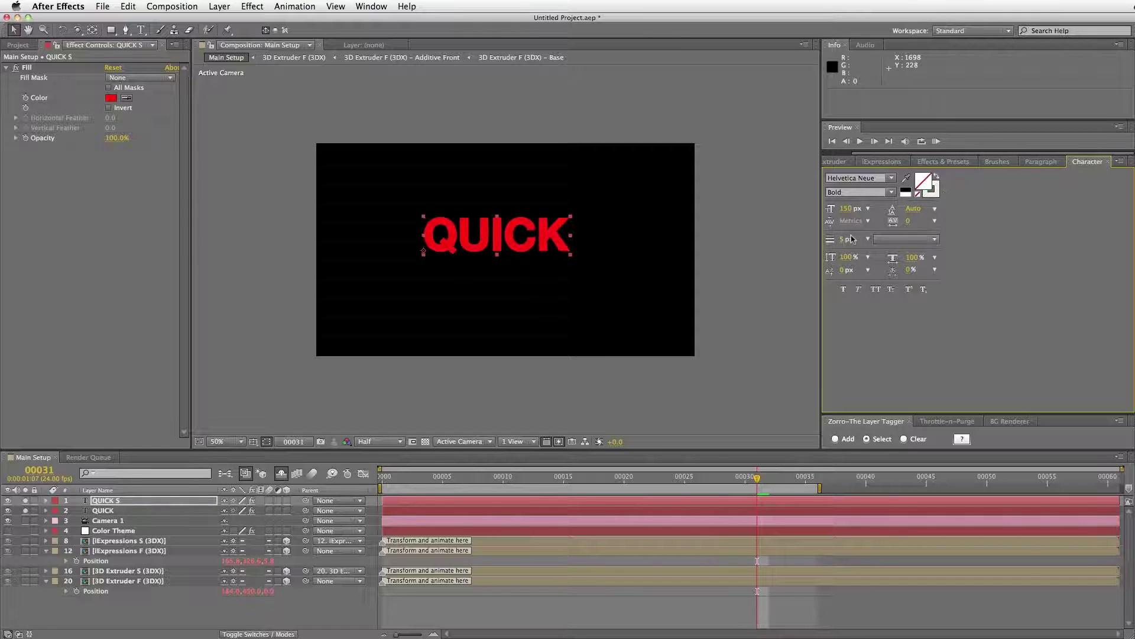
{"action": "left_click", "coordinate": [98, 511]}
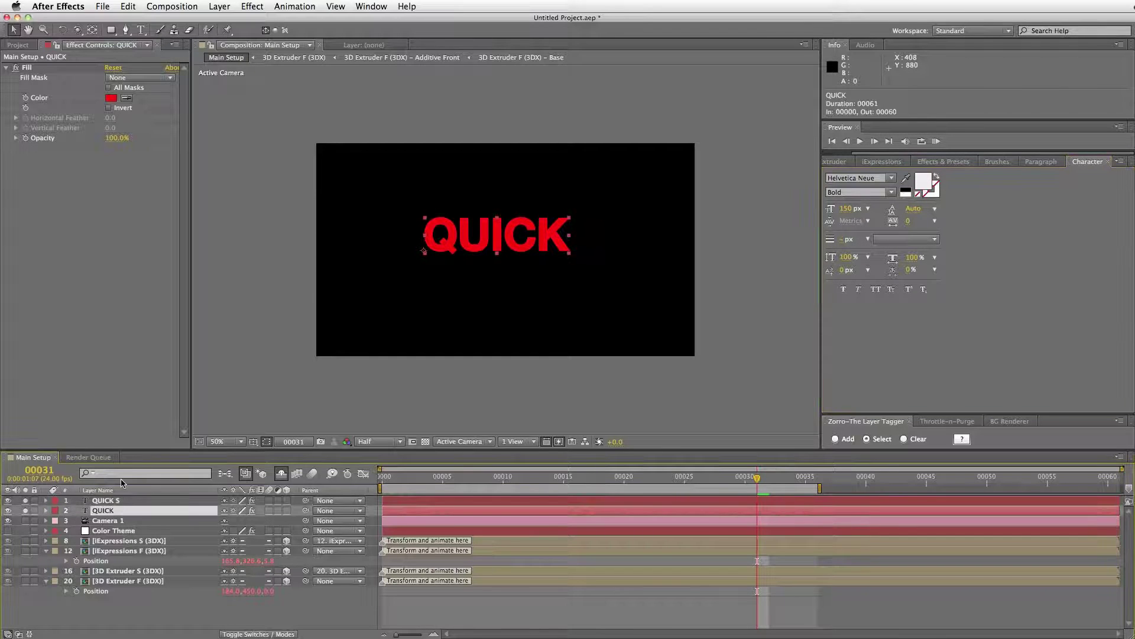
{"action": "key", "text": "Return"}
{"action": "type", "text": "F"}
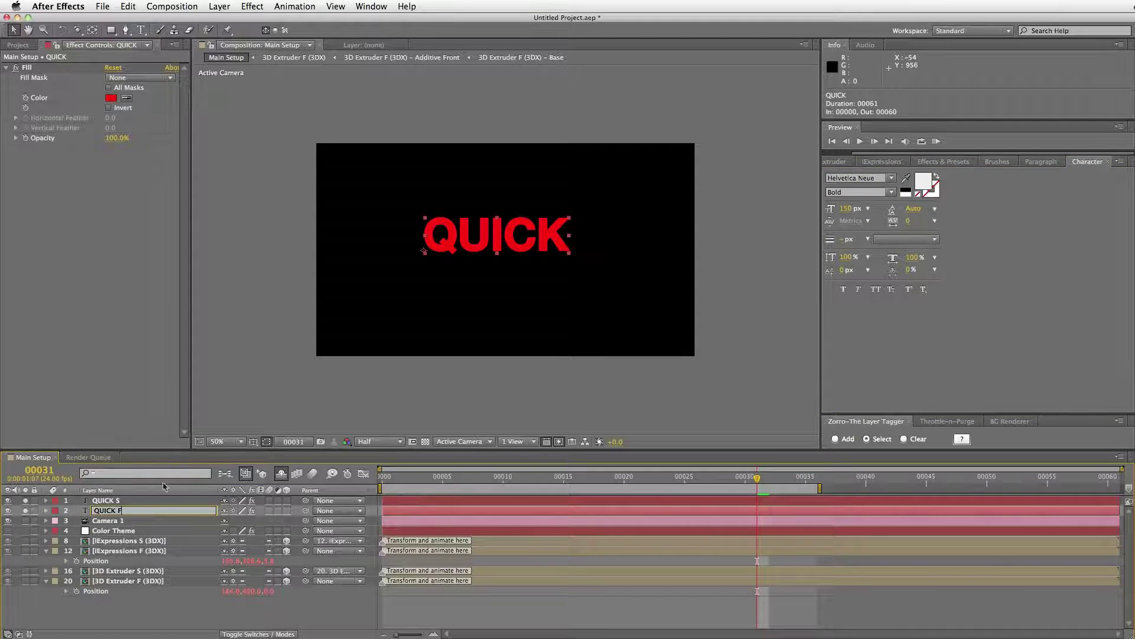
{"action": "key", "text": "Return"}
Bring up the Chameleon color theme browser and link the QUICK S layer's Fill color to theme color 1.
{"action": "key", "text": "ctrl+Up"}
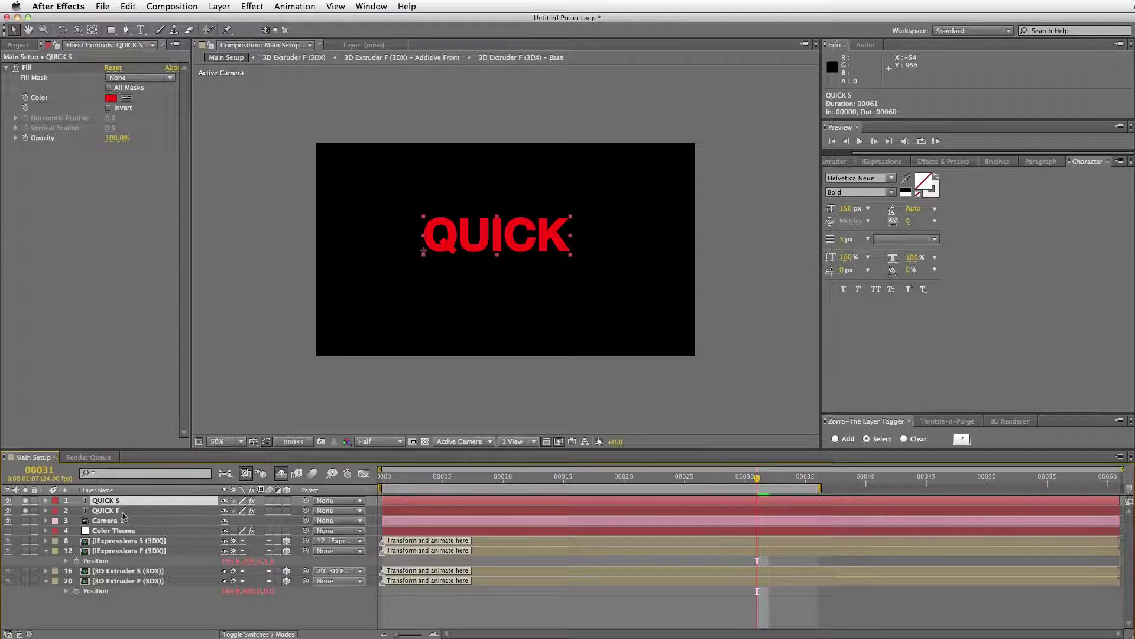
{"action": "left_click_drag", "start_coordinate": [1134, 163], "coordinate": [834, 103]}
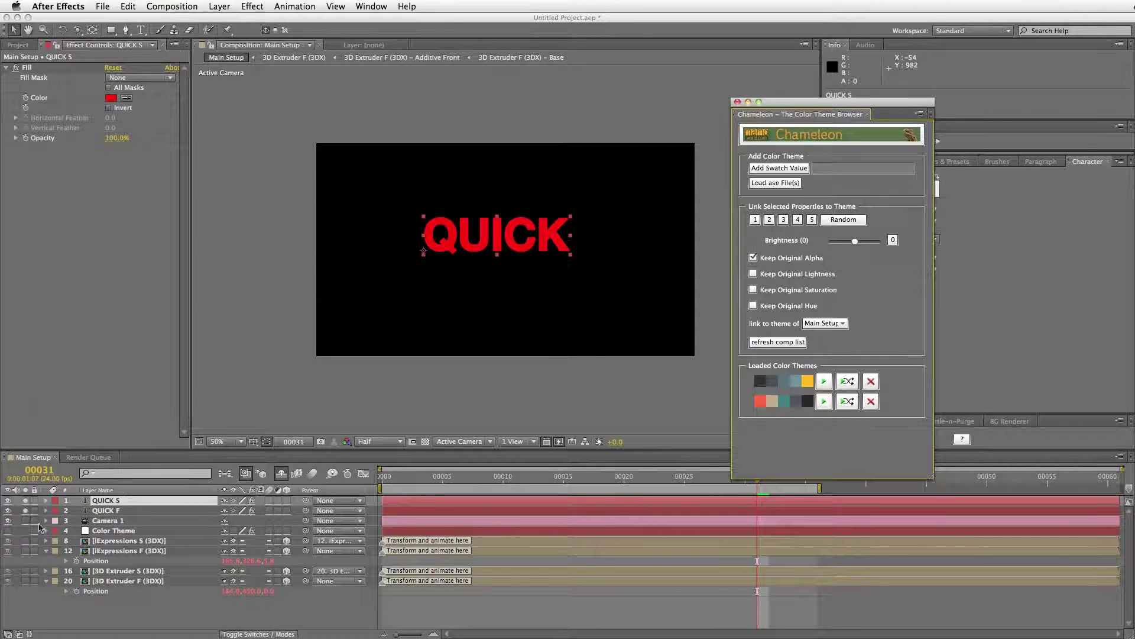
{"action": "right_click", "coordinate": [42, 99]}
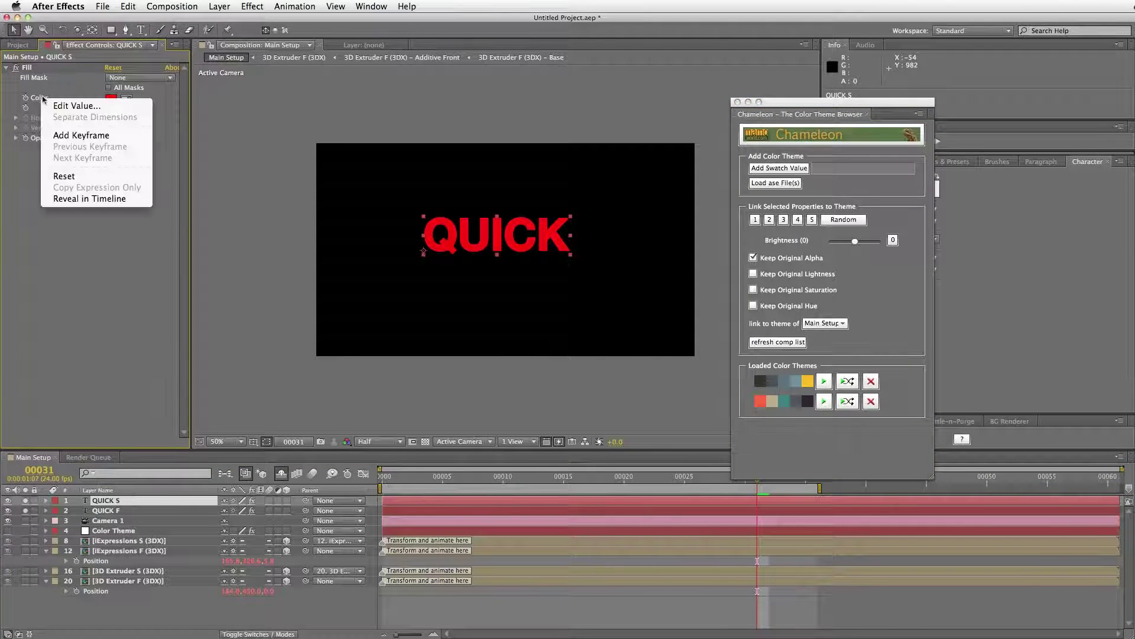
{"action": "left_click", "coordinate": [72, 198]}
{"action": "left_click", "coordinate": [95, 560]}
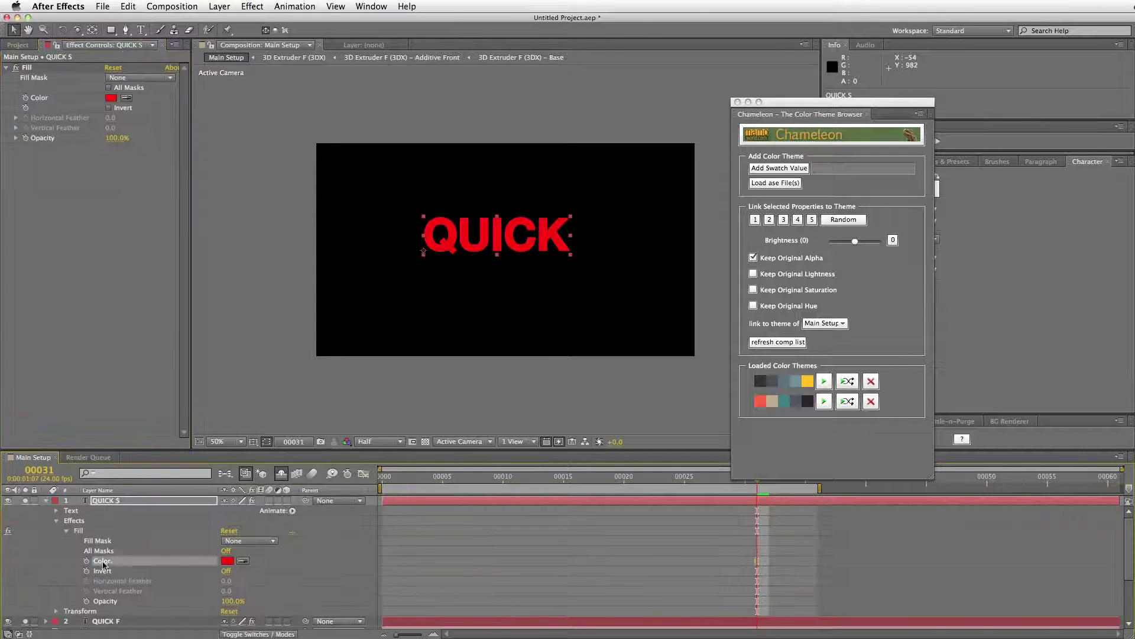
{"action": "left_click", "coordinate": [756, 220]}
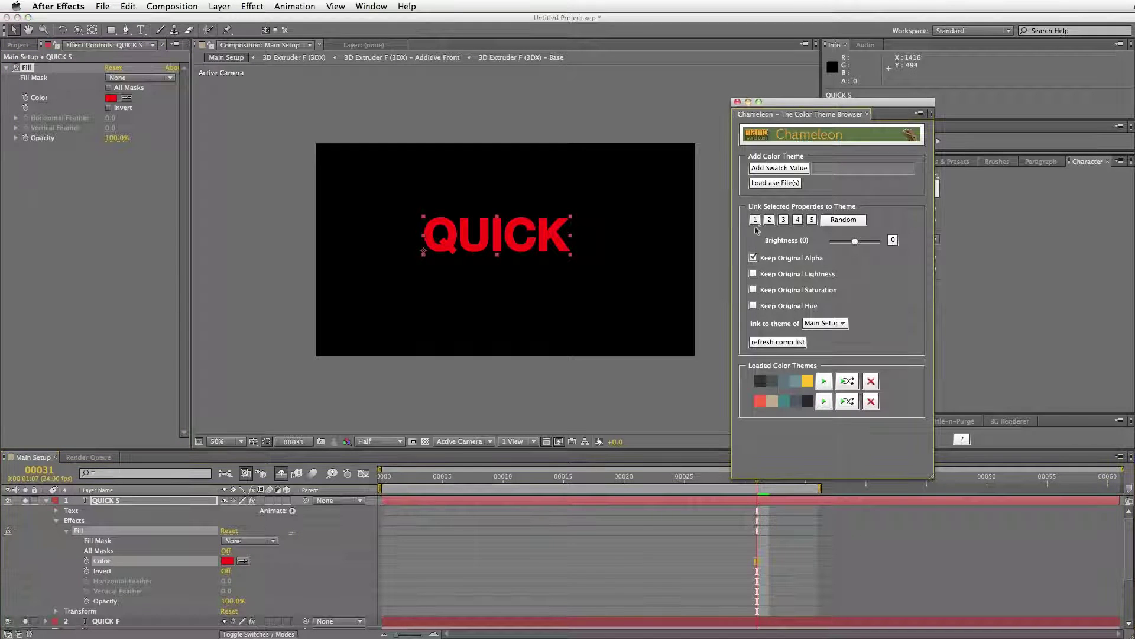
{"action": "left_click", "coordinate": [46, 501]}
Link the Fill effect's Color on the QUICK F layer to theme color 5.
{"action": "left_click", "coordinate": [104, 511]}
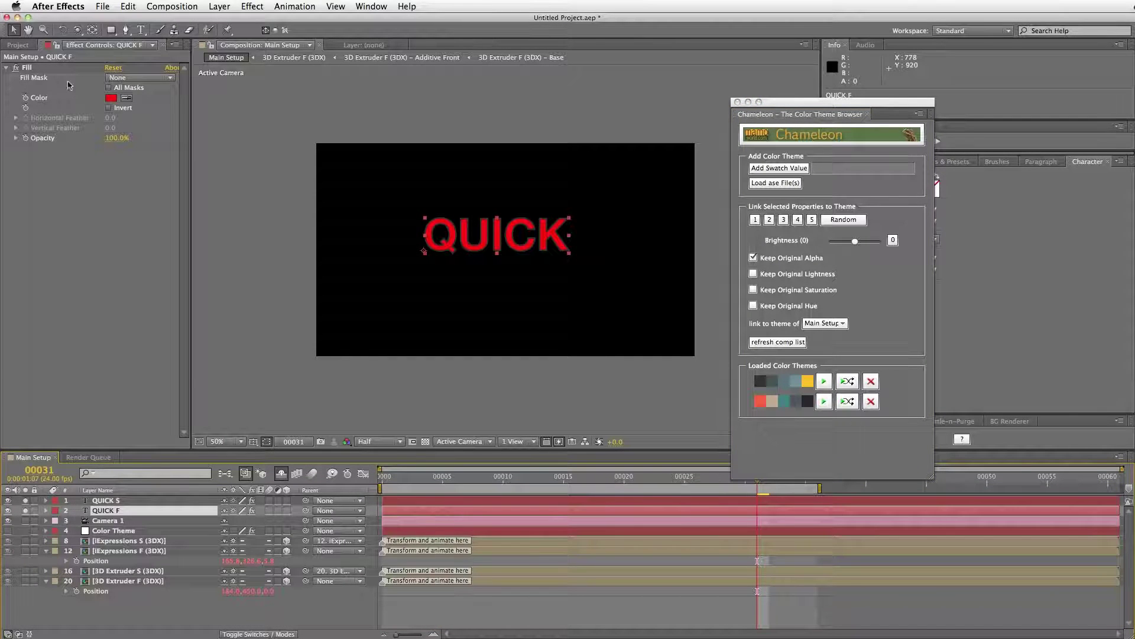
{"action": "right_click", "coordinate": [47, 101]}
{"action": "left_click", "coordinate": [85, 200]}
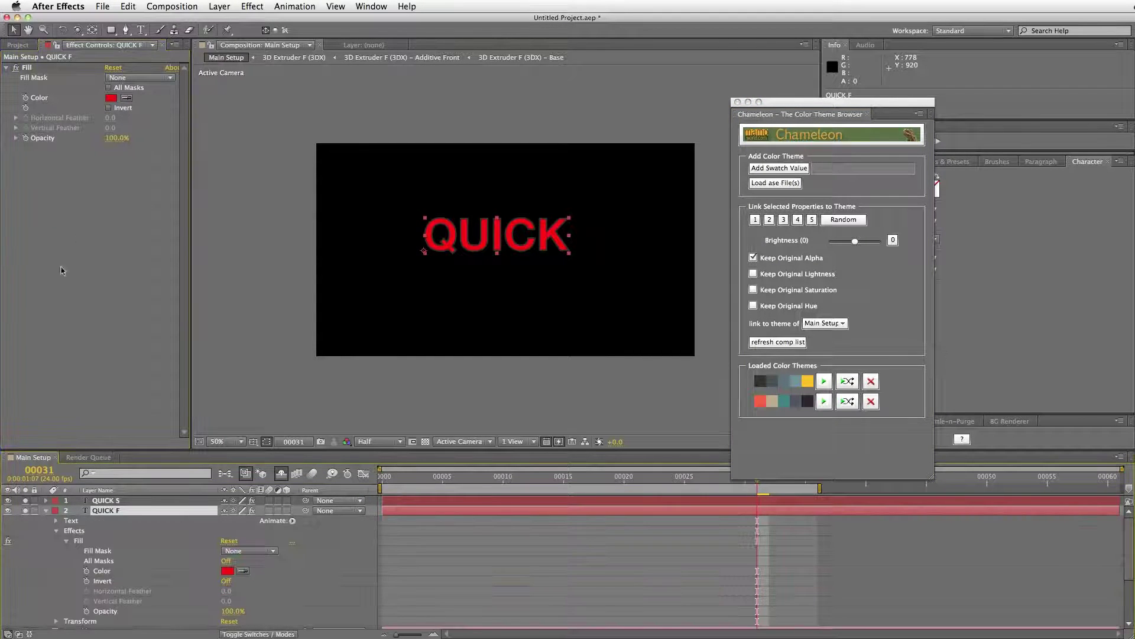
{"action": "left_click", "coordinate": [103, 571]}
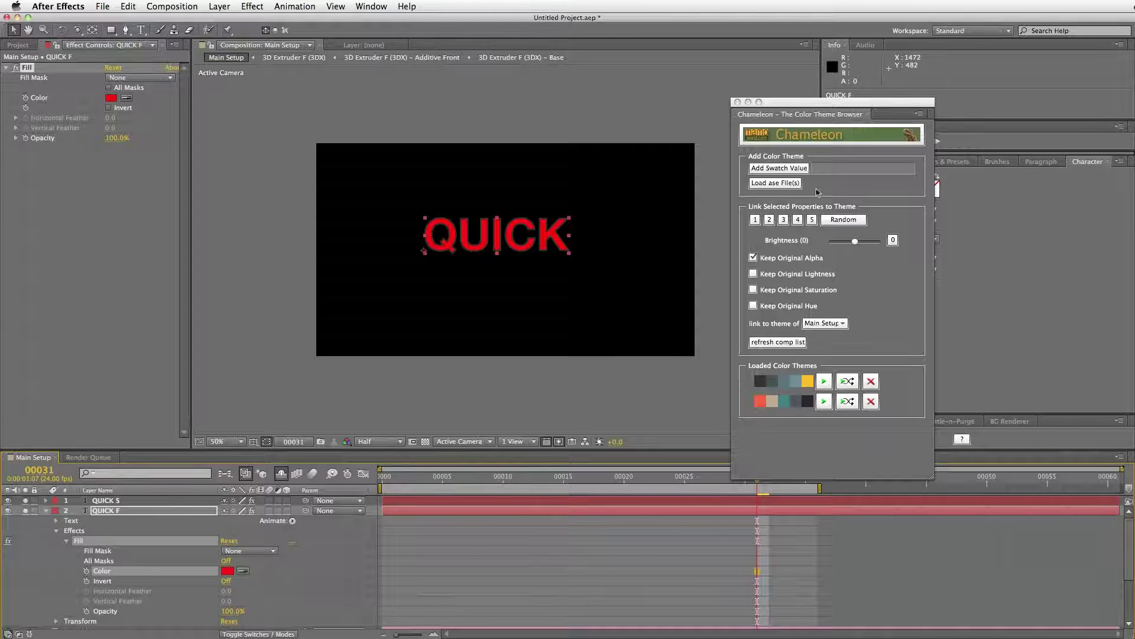
{"action": "left_click", "coordinate": [815, 223]}
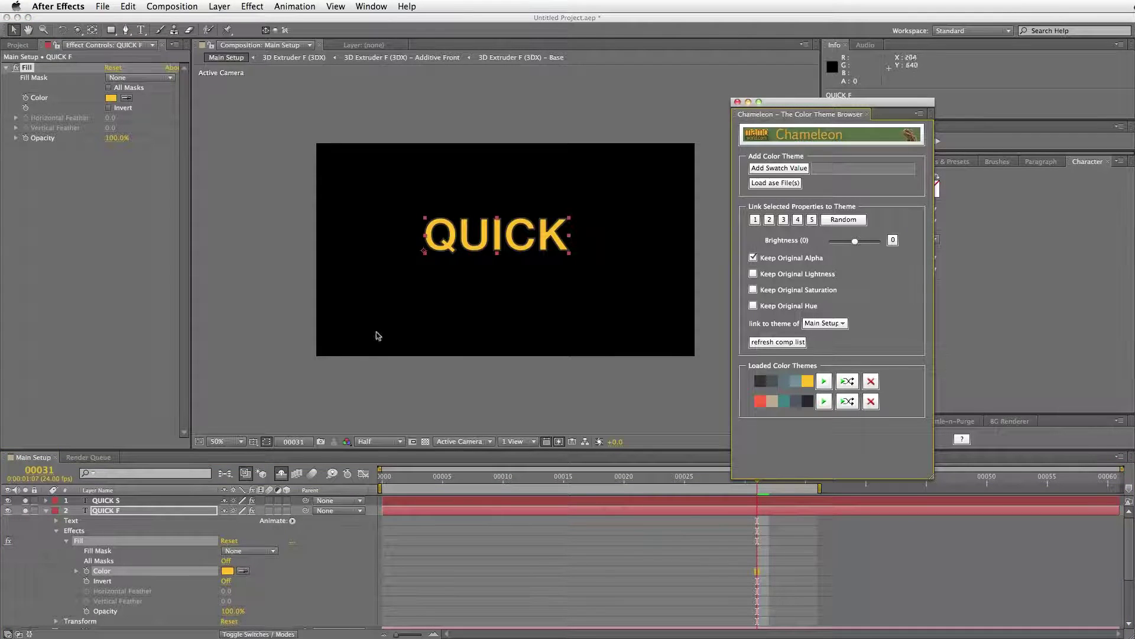
Switch to QuickTime Player, examine the orange titles about 5 seconds into the reference movie, and return to After Effects.
{"action": "key", "text": "super+Tab"}
{"action": "key", "text": "super+Tab"}
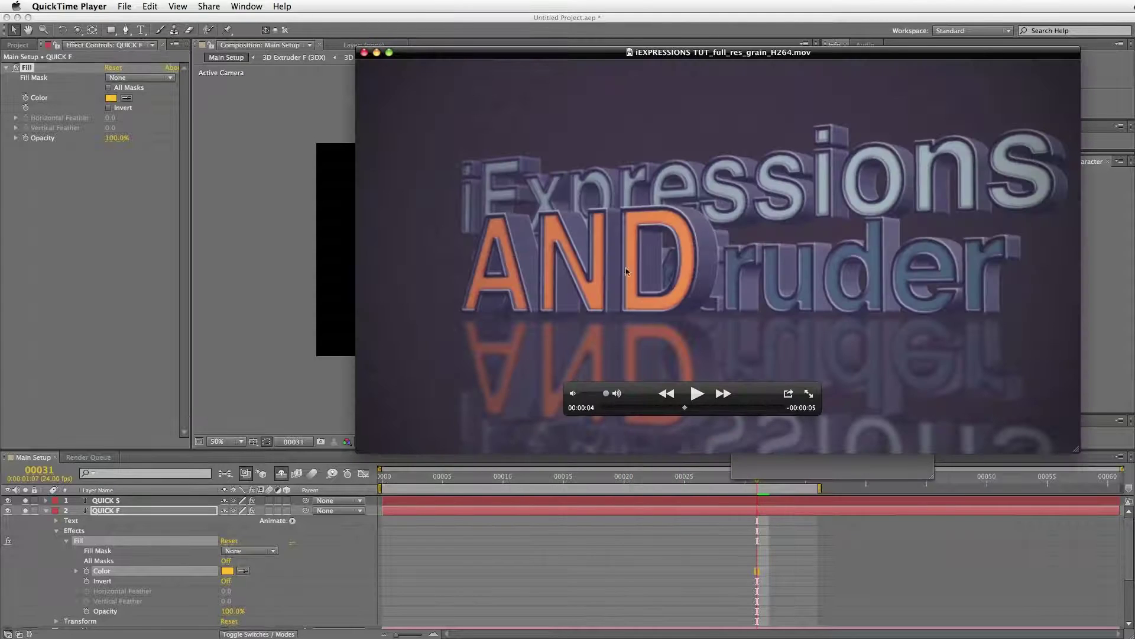
{"action": "mouse_move", "coordinate": [690, 410]}
{"action": "left_mouse_down"}
{"action": "mouse_move", "coordinate": [632, 412]}
{"action": "mouse_move", "coordinate": [706, 409]}
{"action": "left_mouse_up"}
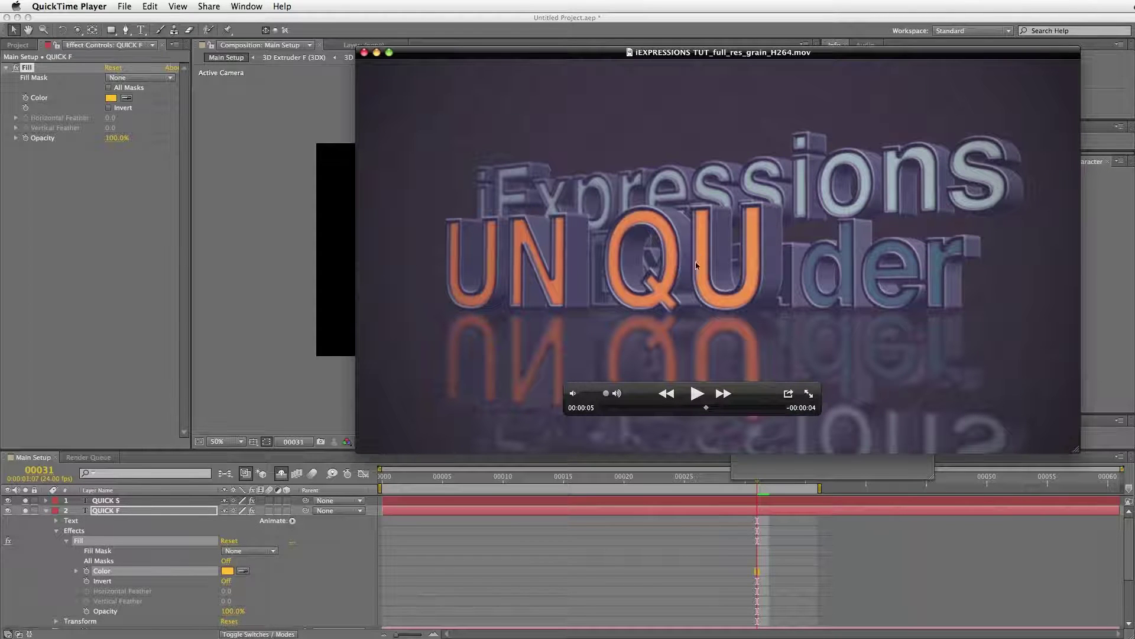
{"action": "left_click", "coordinate": [176, 431]}
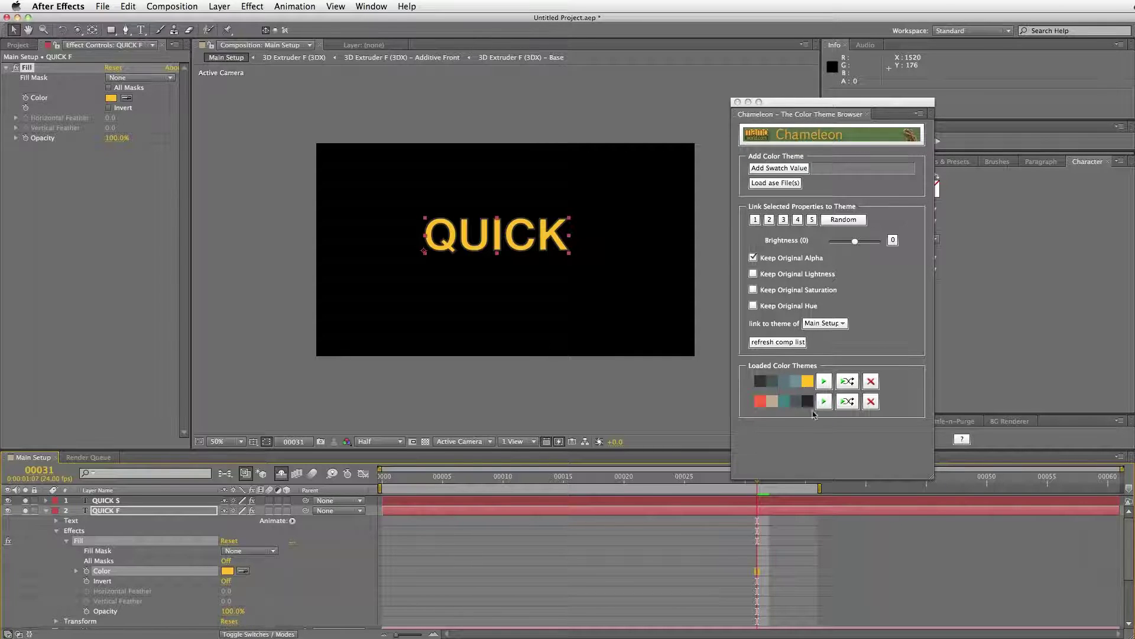
Close the Chameleon color theme browser and extrude the QUICK F text with the 3D Extruder fill preset.
{"action": "left_click", "coordinate": [47, 511]}
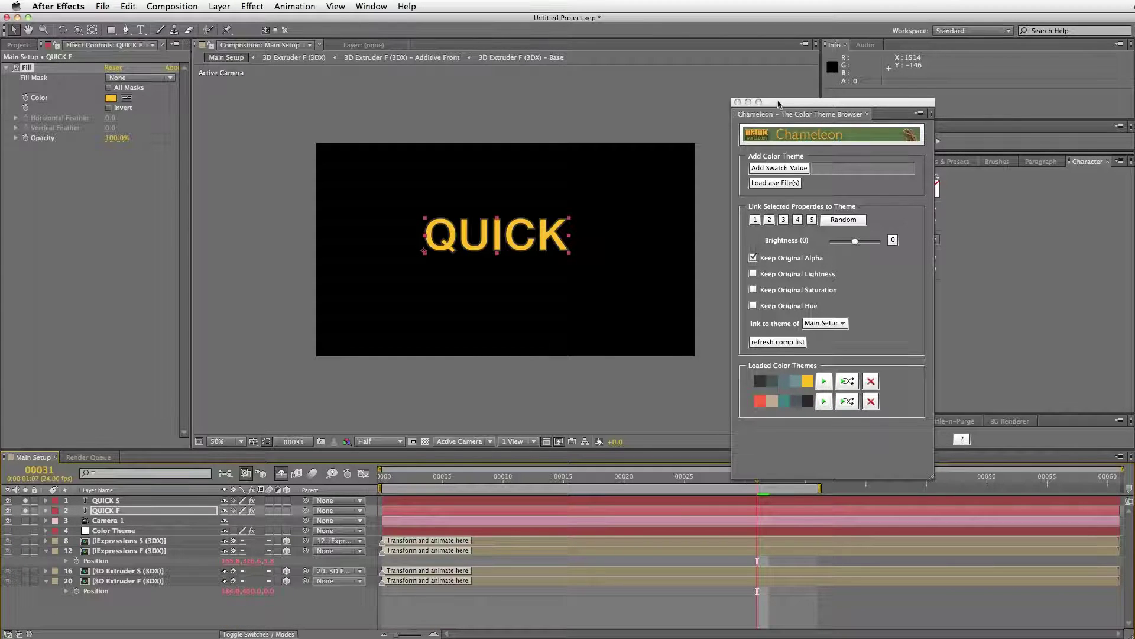
{"action": "left_click", "coordinate": [738, 102]}
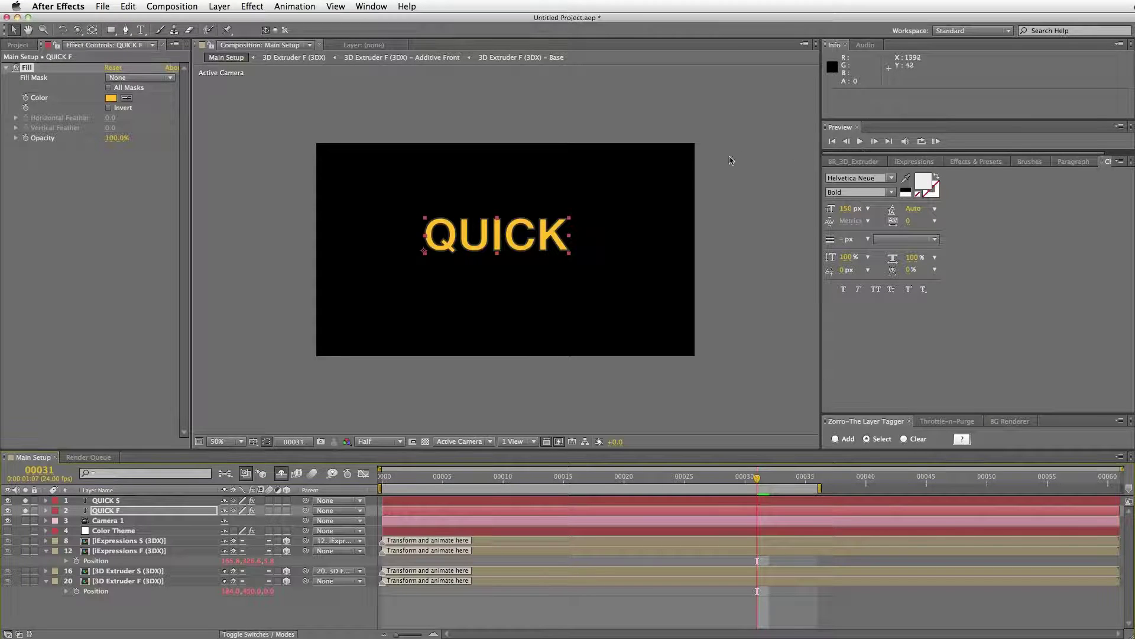
{"action": "left_click", "coordinate": [114, 509]}
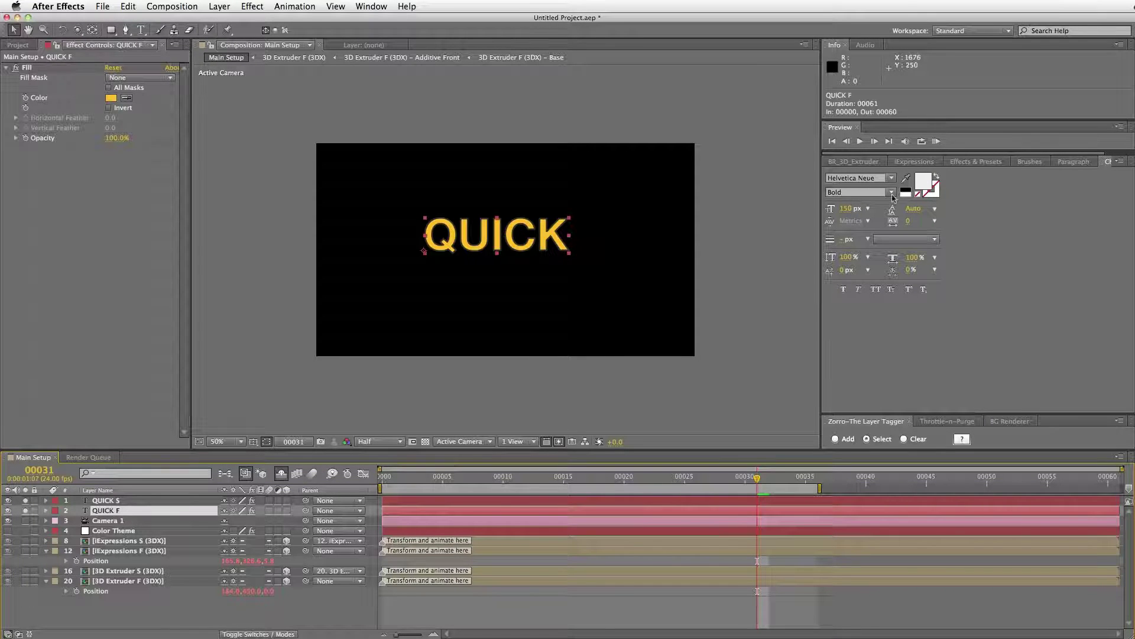
{"action": "left_click", "coordinate": [853, 162]}
{"action": "left_click", "coordinate": [912, 395]}
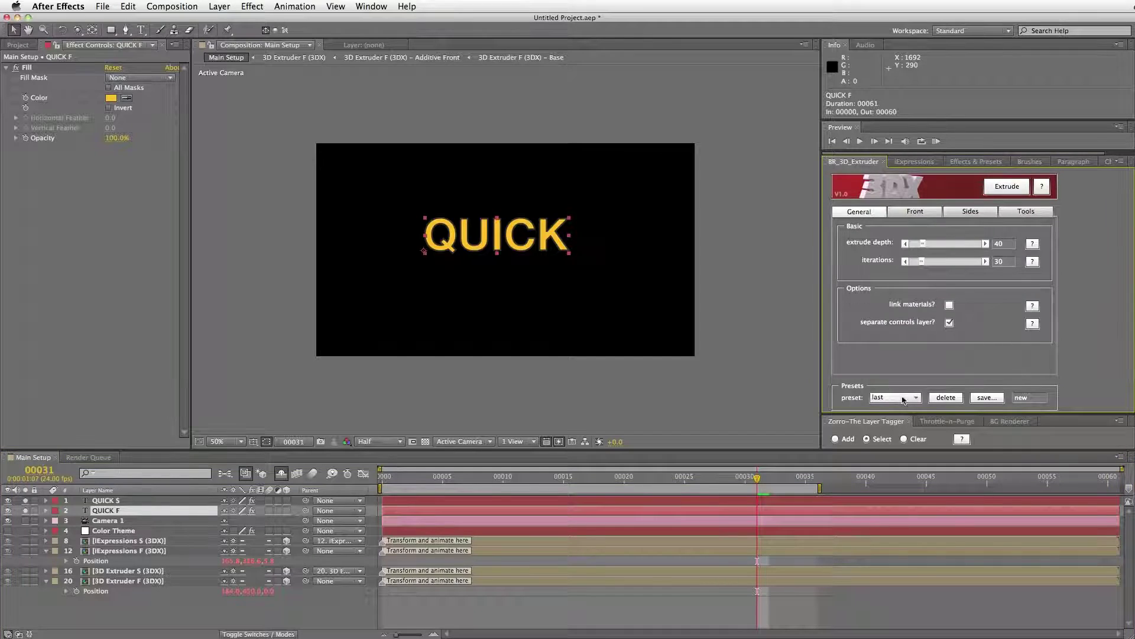
{"action": "left_click", "coordinate": [880, 358]}
{"action": "left_click", "coordinate": [1009, 186]}
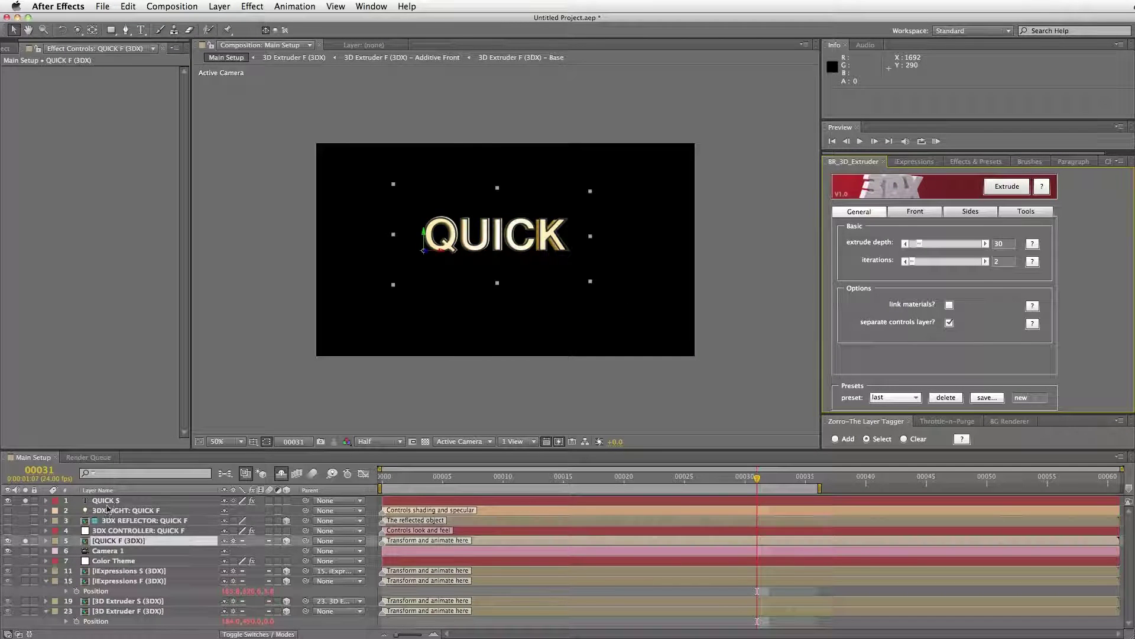
Extrude the QUICK S text with the 3D Extruder stroke preset.
{"action": "left_click", "coordinate": [106, 501]}
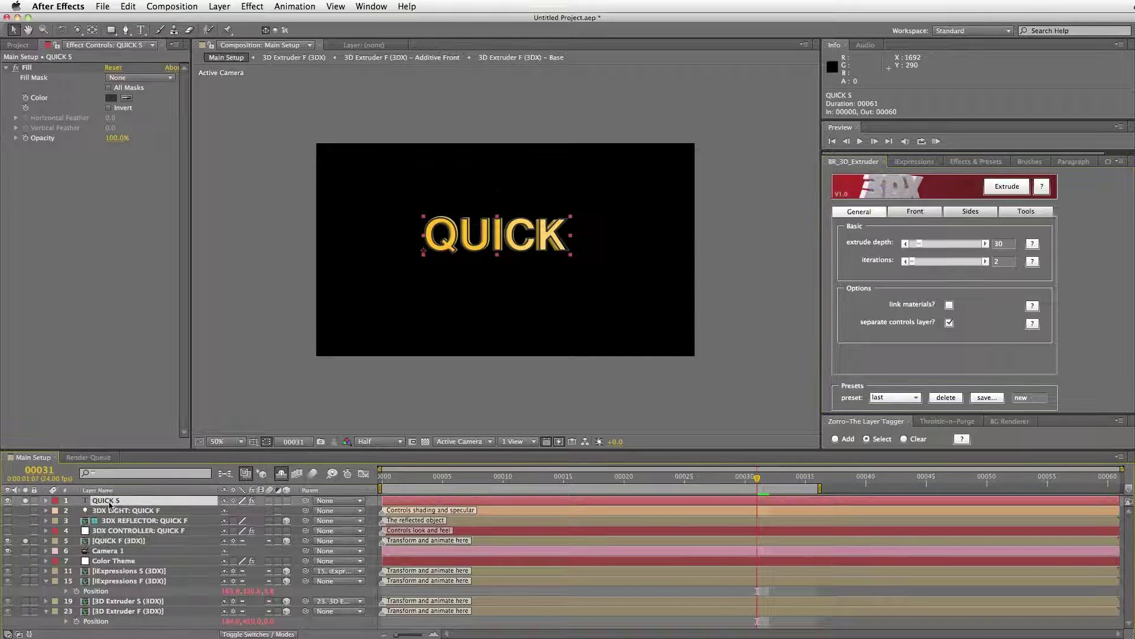
{"action": "left_click", "coordinate": [904, 397]}
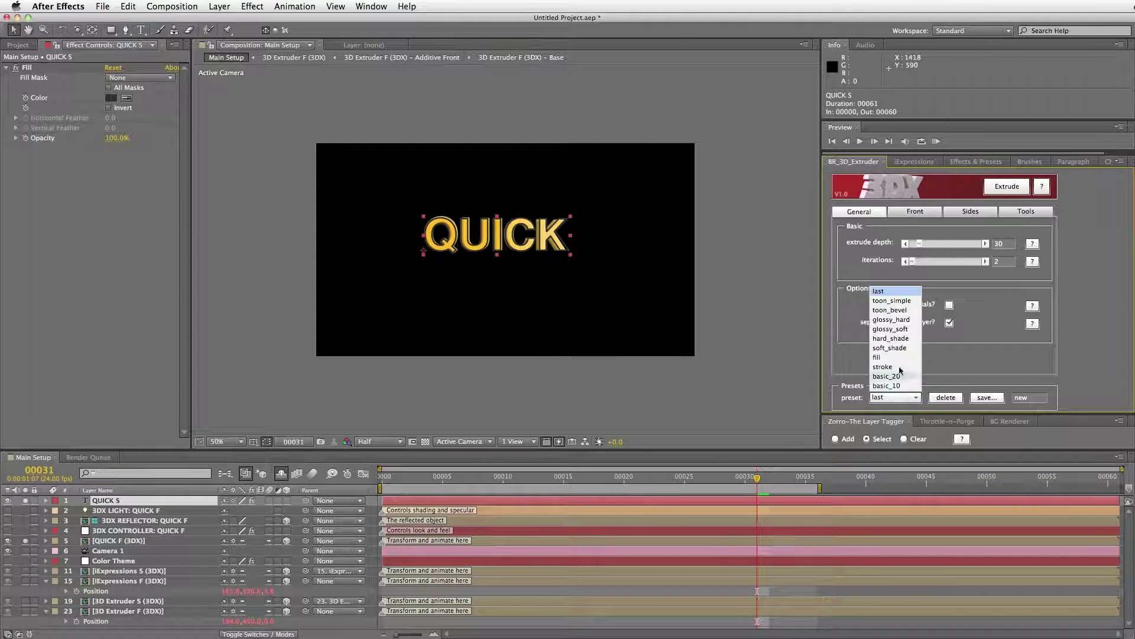
{"action": "left_click", "coordinate": [900, 369]}
{"action": "left_click", "coordinate": [1003, 187]}
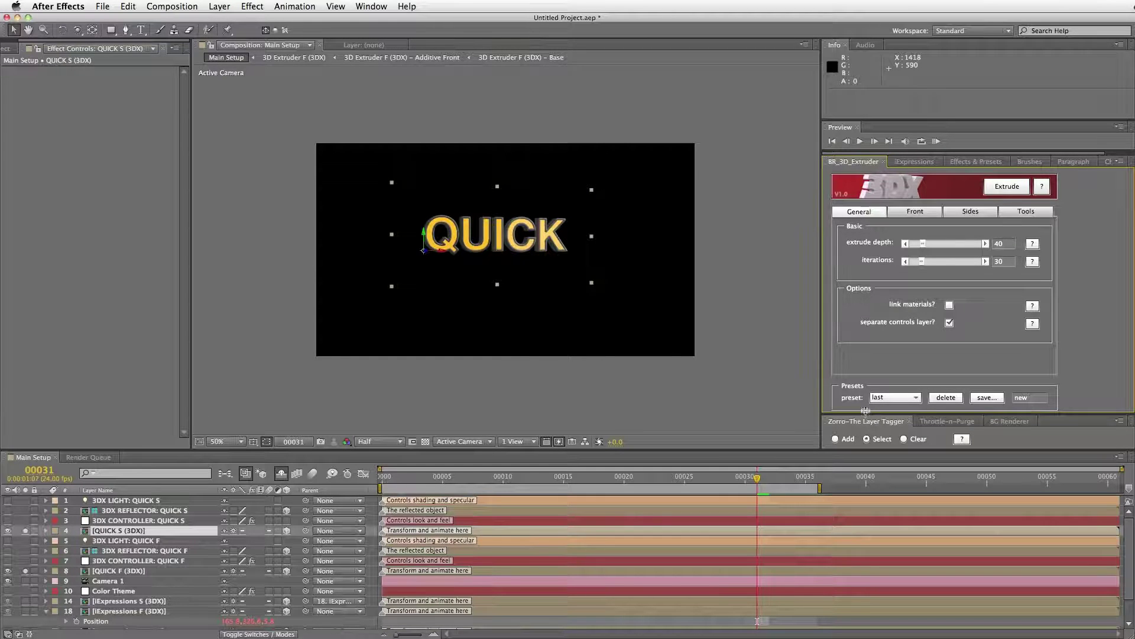
Enlarge the Zorro layer tagger and add the Main Text tag to the QUICK S (3DX) layer.
{"action": "left_click_drag", "start_coordinate": [865, 410], "coordinate": [869, 251]}
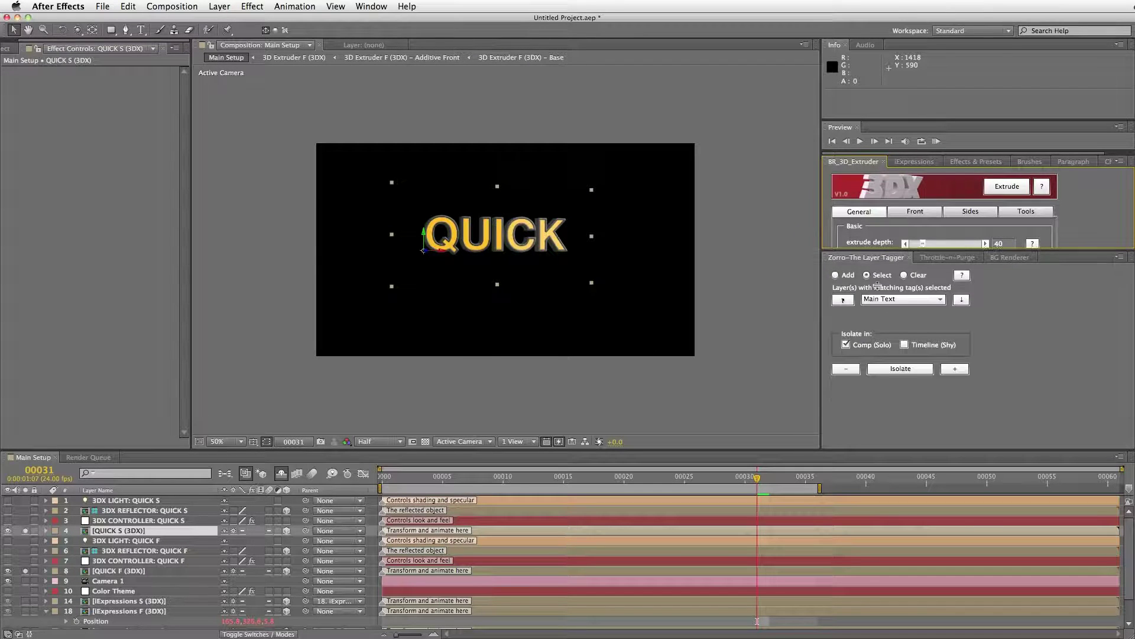
{"action": "left_click", "coordinate": [835, 274]}
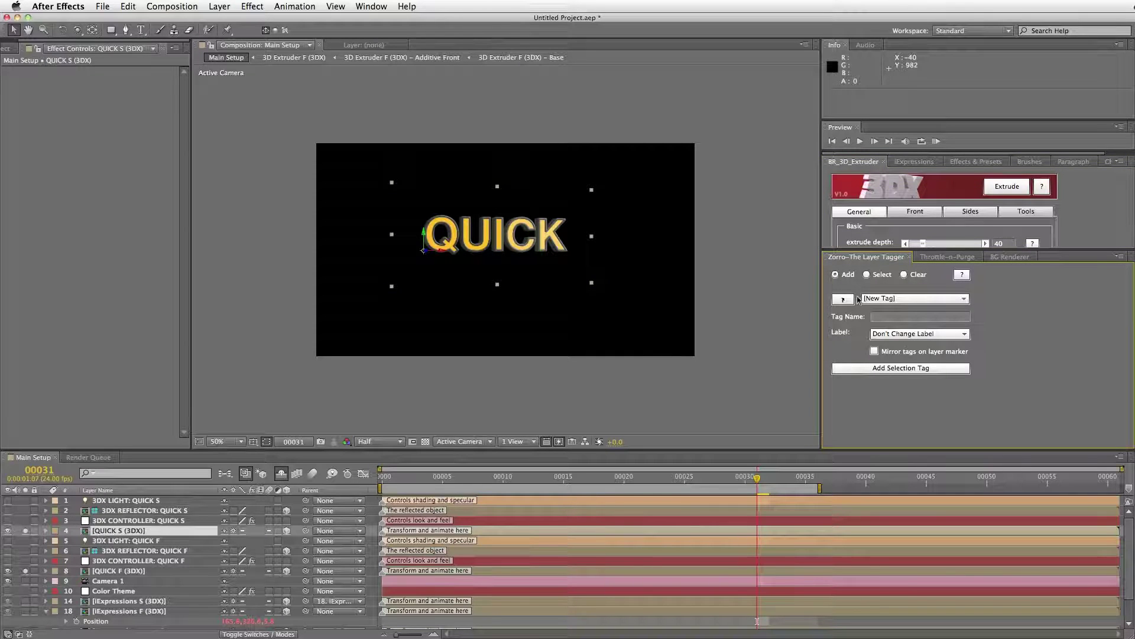
{"action": "left_click", "coordinate": [914, 298]}
{"action": "left_click", "coordinate": [896, 340]}
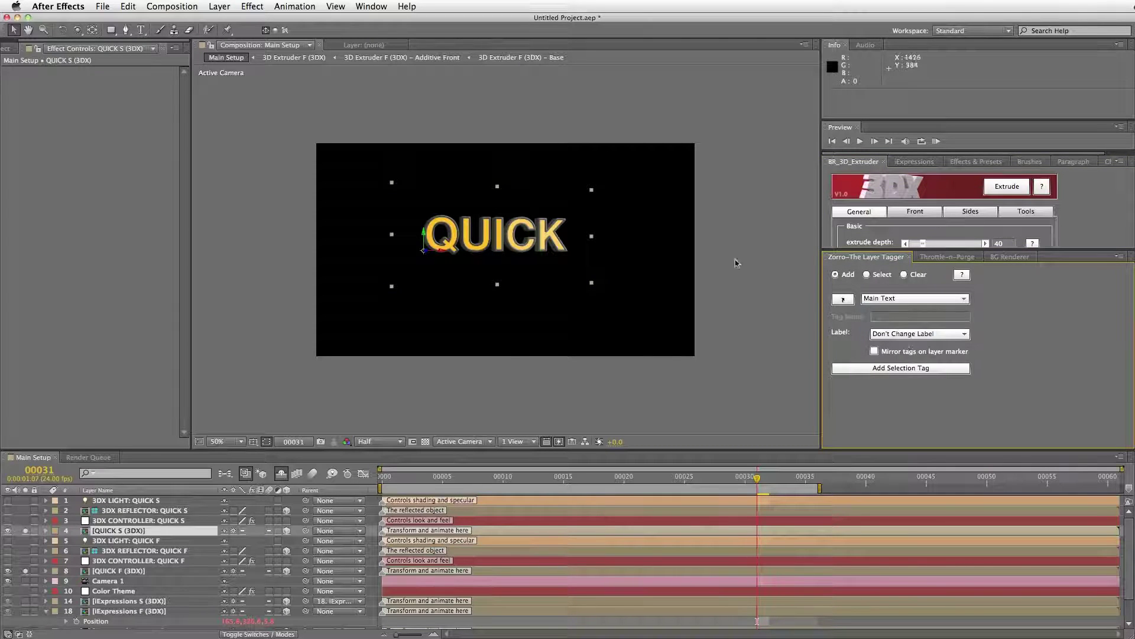
{"action": "left_click", "coordinate": [906, 369]}
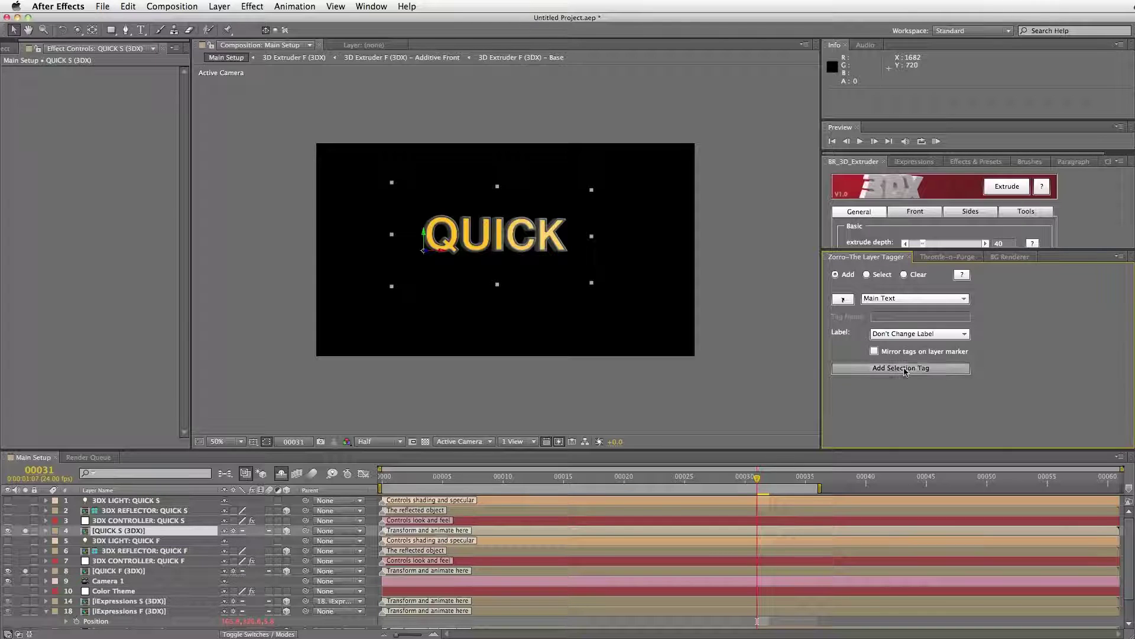
Add the Controller tag to the 3DX CONTROLLER: QUICK S layer.
{"action": "left_click", "coordinate": [148, 523]}
{"action": "left_click", "coordinate": [906, 302]}
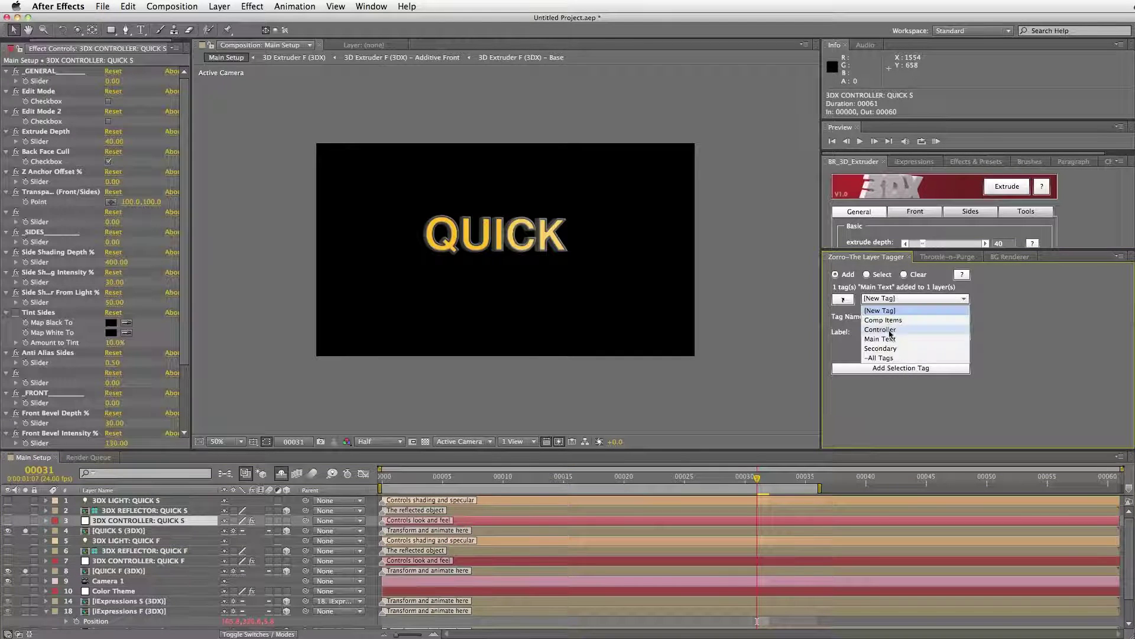
{"action": "left_click", "coordinate": [891, 333]}
{"action": "left_click", "coordinate": [893, 370]}
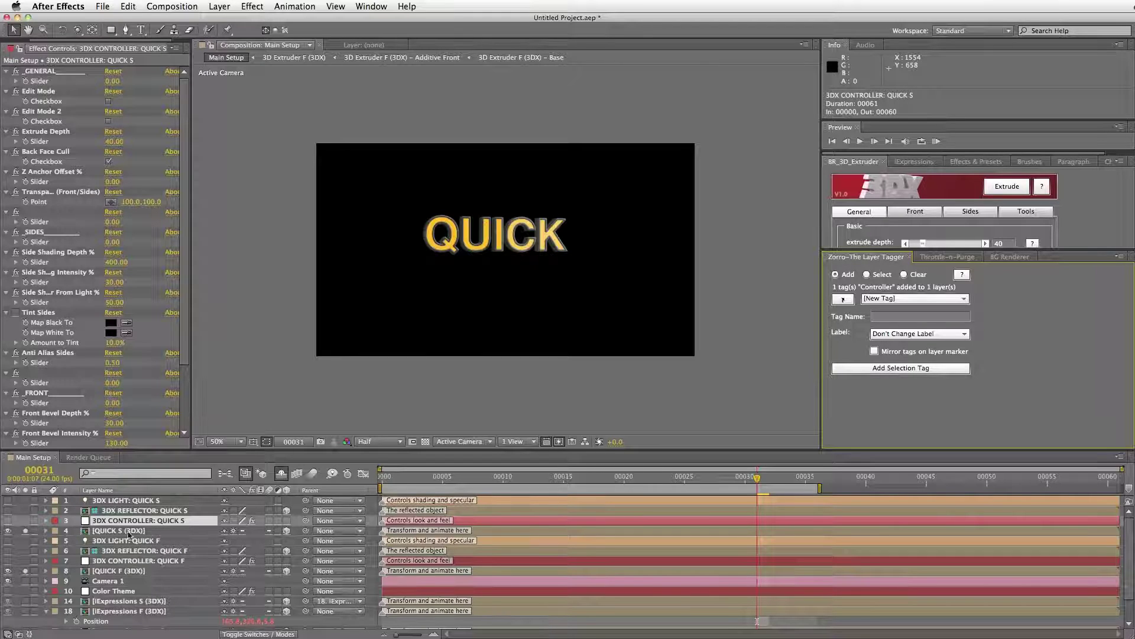
Add the Secondary tag to the light, reflector and controller layers of QUICK S.
{"action": "left_click", "coordinate": [135, 503], "text": "shift"}
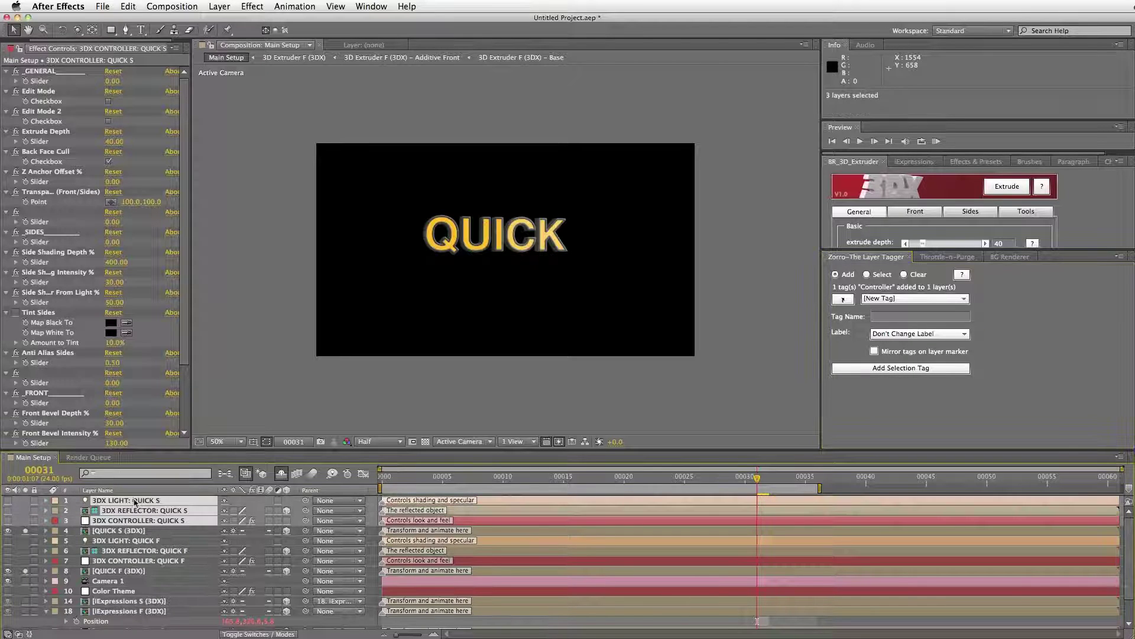
{"action": "left_click", "coordinate": [914, 299]}
{"action": "left_click", "coordinate": [887, 350]}
{"action": "left_click", "coordinate": [902, 368]}
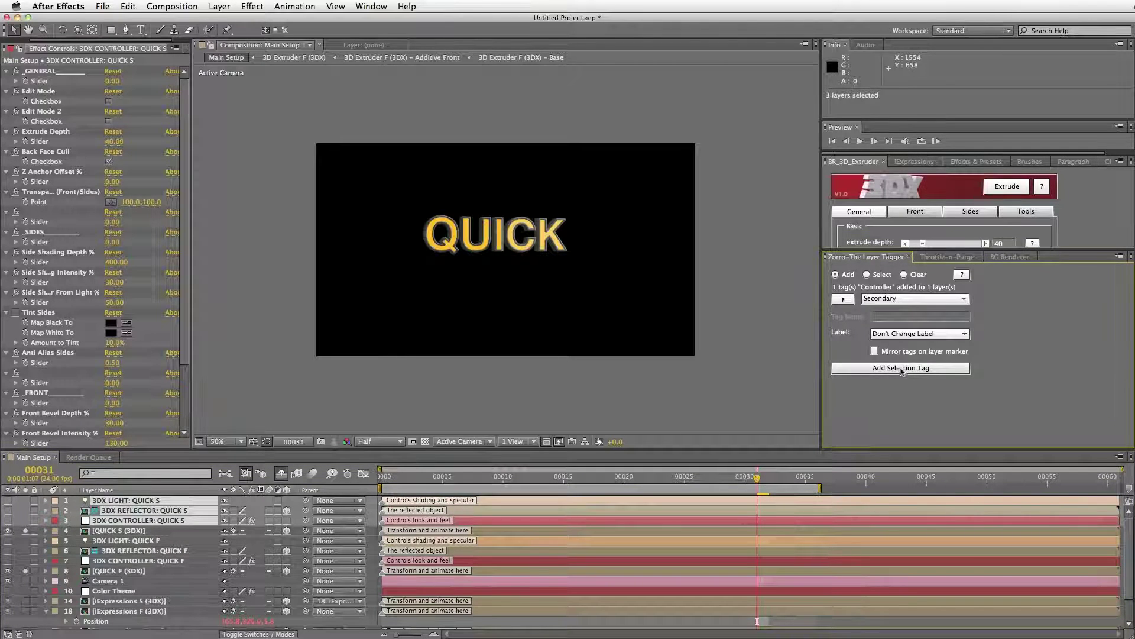
Parent the QUICK S (3DX) layer to the QUICK F (3DX) layer.
{"action": "left_click", "coordinate": [123, 533]}
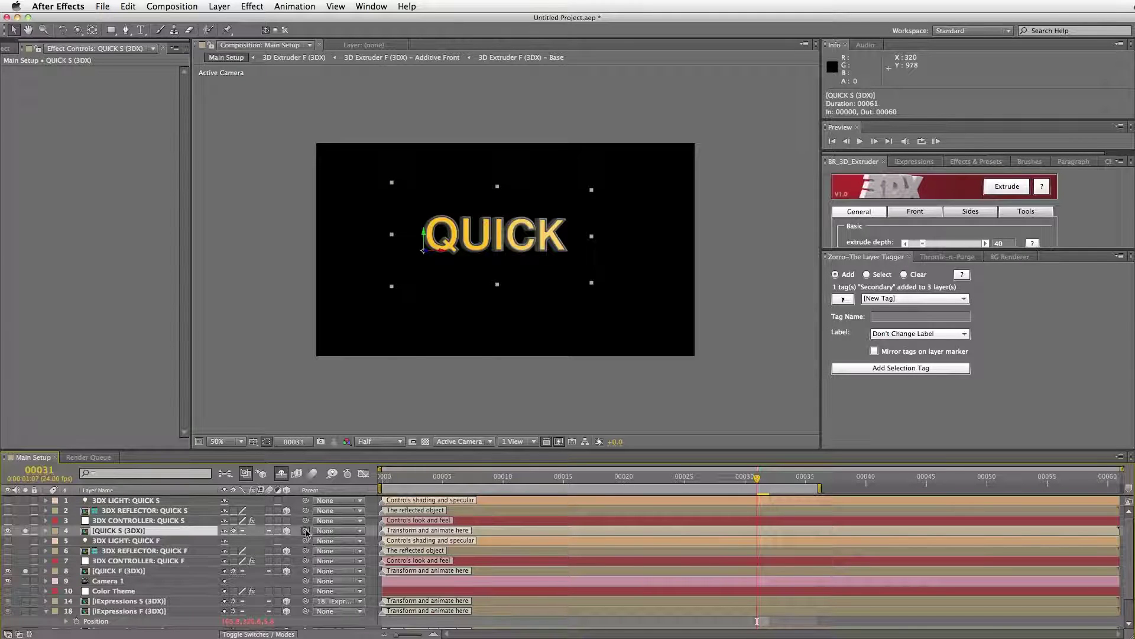
{"action": "left_click_drag", "start_coordinate": [307, 532], "coordinate": [130, 573]}
Add the existing Main Text tag to both the QUICK S (3DX) and QUICK F (3DX) layers.
{"action": "mouse_move", "coordinate": [131, 572]}
{"action": "left_mouse_down"}
{"action": "mouse_move", "coordinate": [131, 534]}
{"action": "mouse_move", "coordinate": [122, 564]}
{"action": "left_mouse_up"}
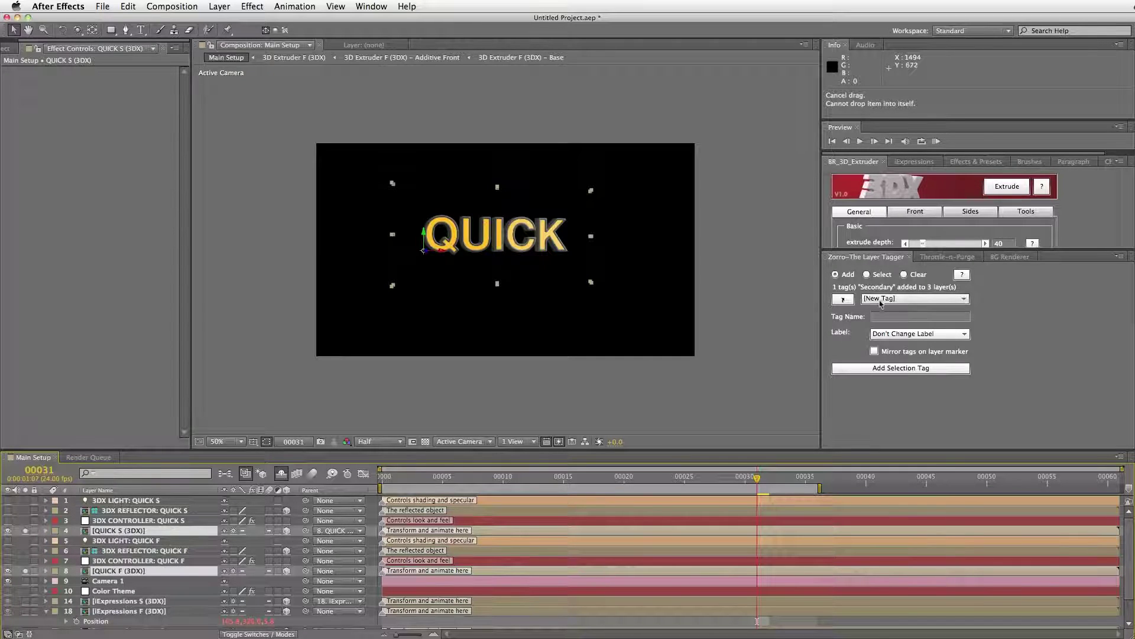
{"action": "left_click", "coordinate": [924, 299]}
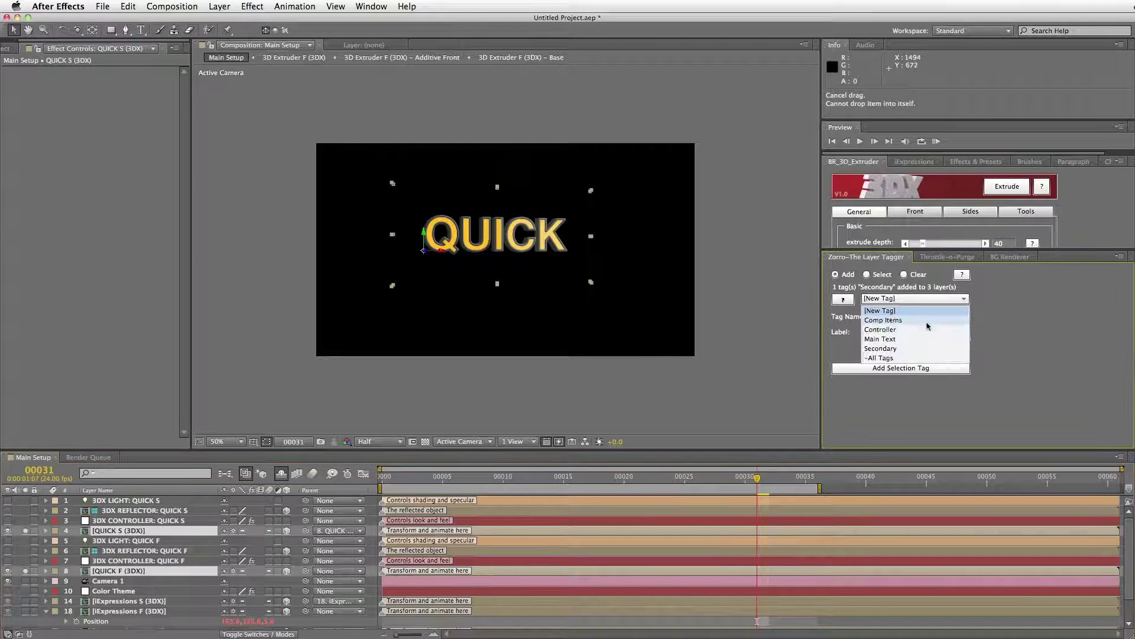
{"action": "left_click", "coordinate": [886, 339]}
{"action": "left_click", "coordinate": [895, 369]}
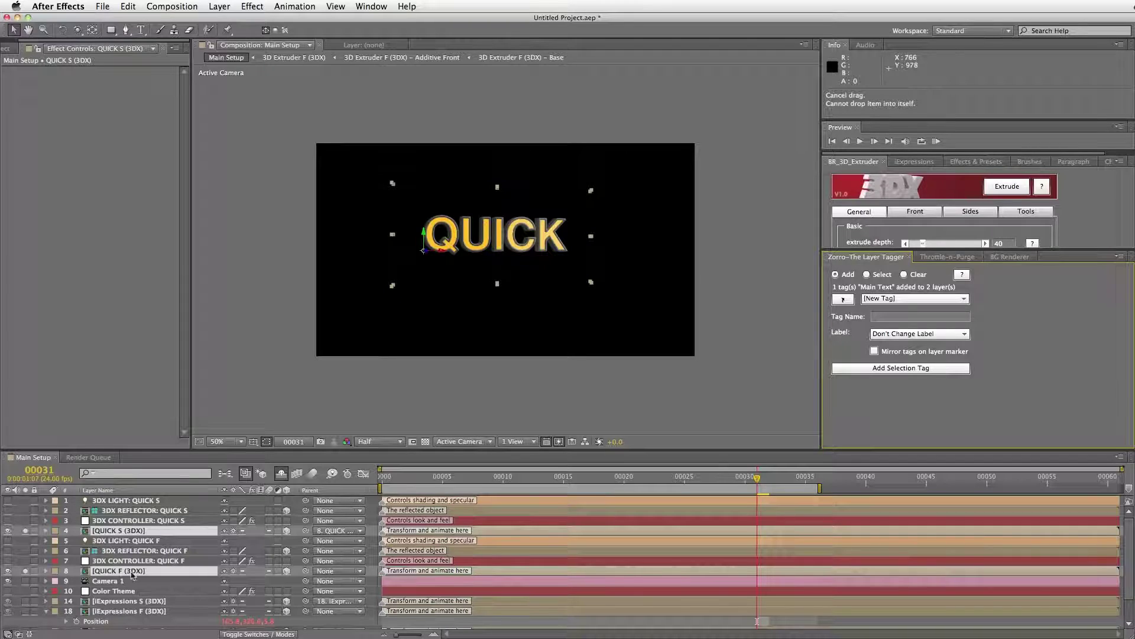
Create a new tag named QUICK and add it to the QUICK S (3DX) and QUICK F (3DX) layers.
{"action": "left_click", "coordinate": [888, 320]}
{"action": "type", "text": "QU"}
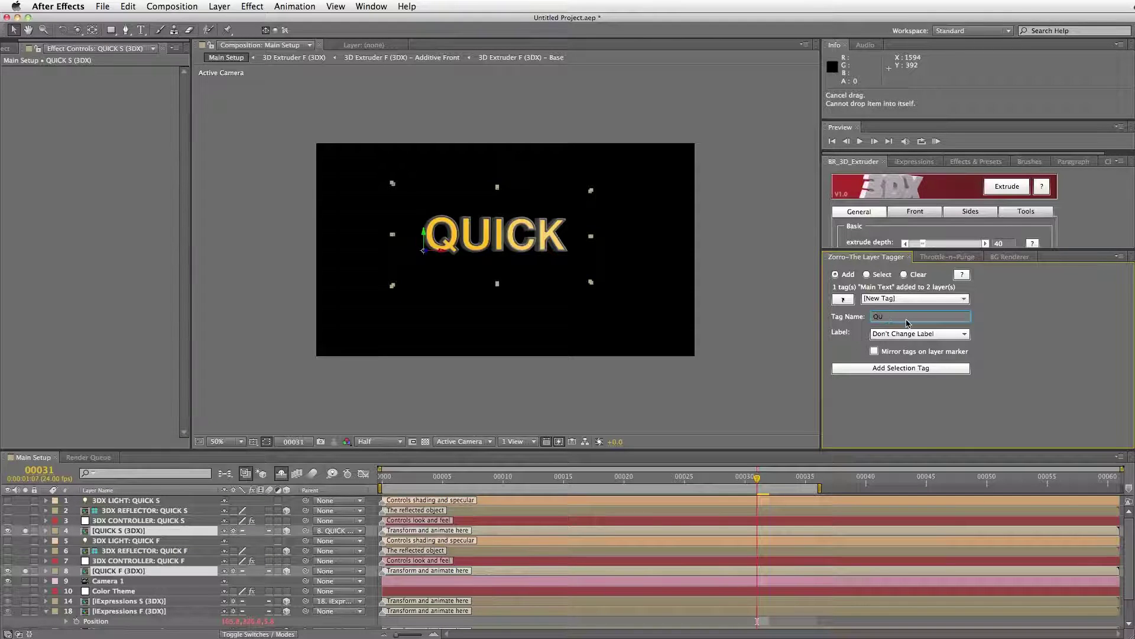
{"action": "type", "text": "CIK"}
{"action": "left_click", "coordinate": [896, 369]}
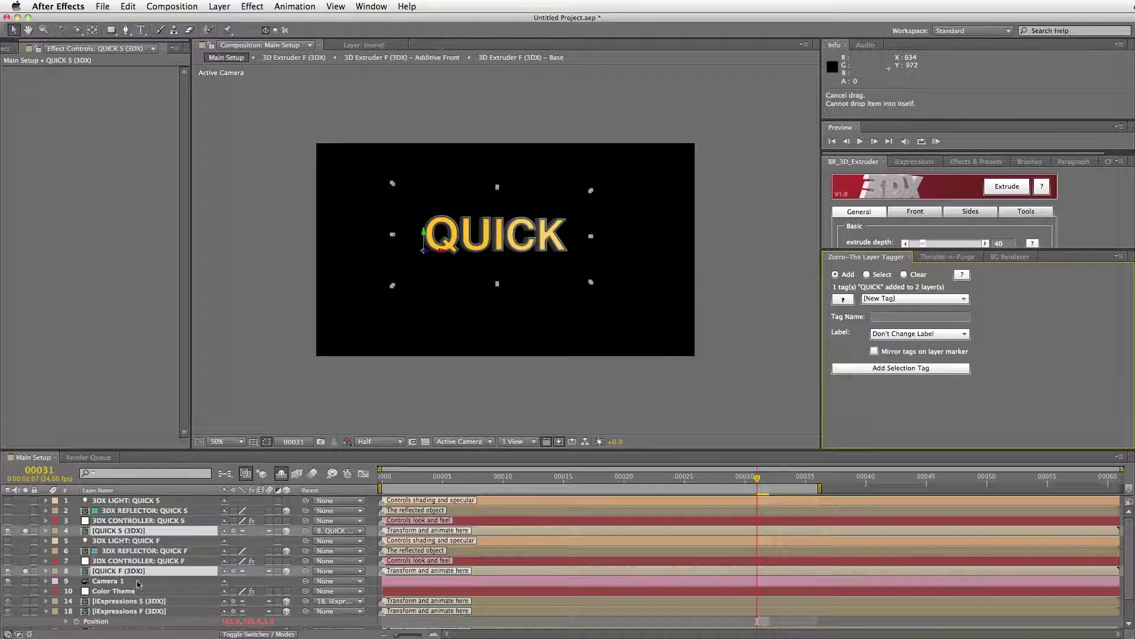
Create a new tag named iExpression and add it to the iExpressions S (3DX) and iExpressions F (3DX) layers.
{"action": "left_click", "coordinate": [155, 602]}
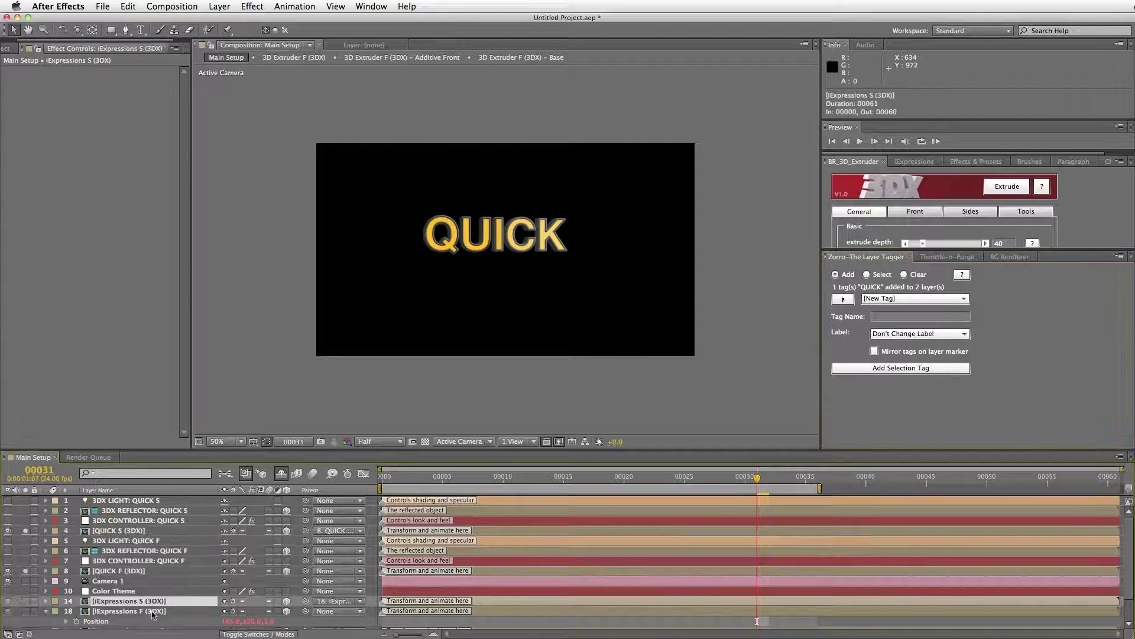
{"action": "left_click", "coordinate": [155, 611], "text": "shift"}
{"action": "left_click", "coordinate": [896, 316]}
{"action": "type", "text": "iExpression"}
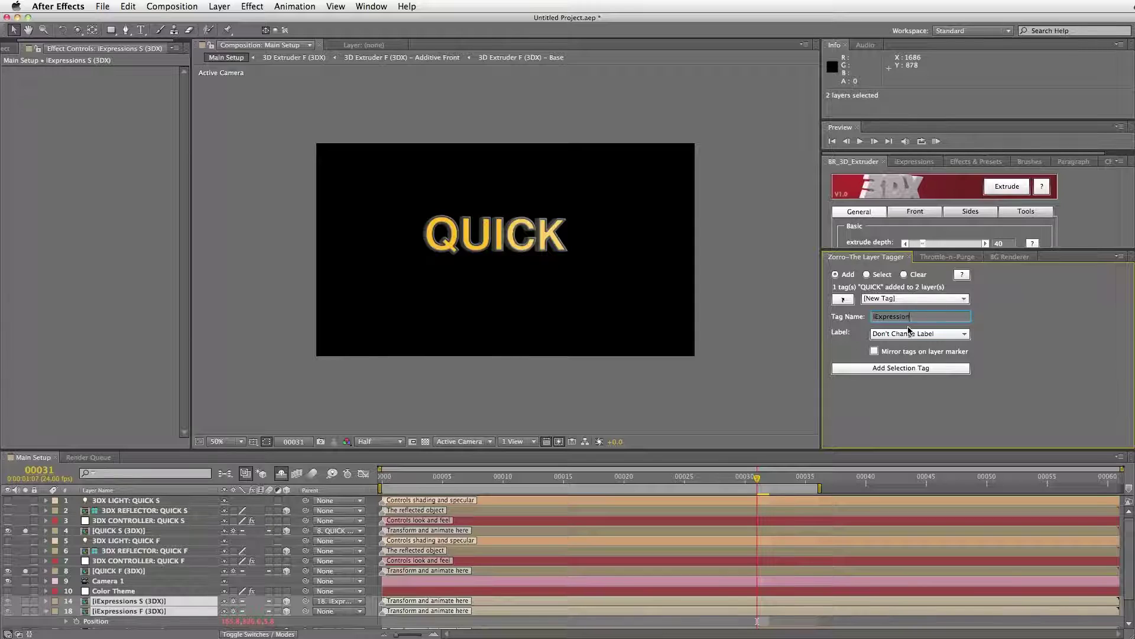
{"action": "left_click", "coordinate": [879, 366]}
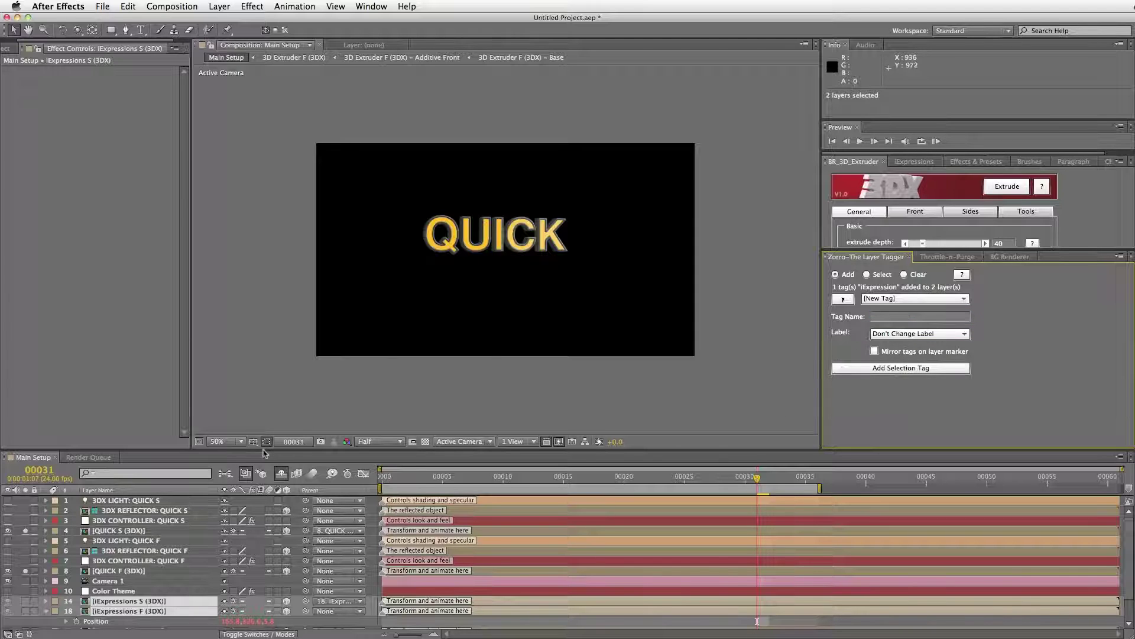
Enlarge the timeline and select the 3D Extruder S (3DX) and 3D Extruder F (3DX) layers for tagging.
{"action": "left_click_drag", "start_coordinate": [268, 450], "coordinate": [289, 327]}
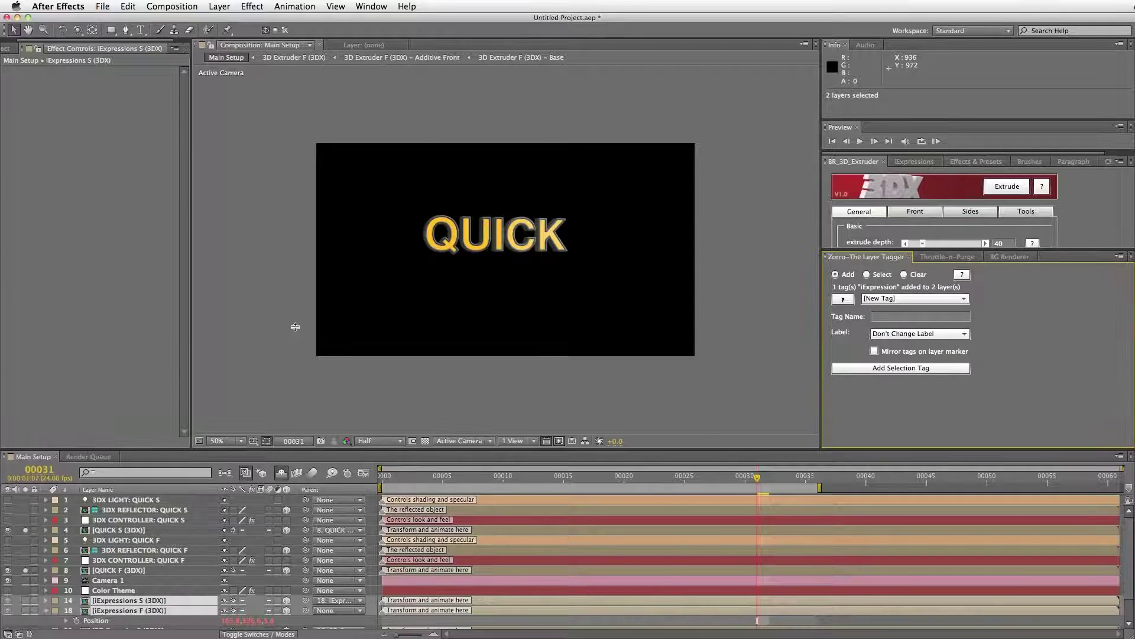
{"action": "left_click", "coordinate": [130, 512]}
{"action": "left_click", "coordinate": [130, 522], "text": "shift"}
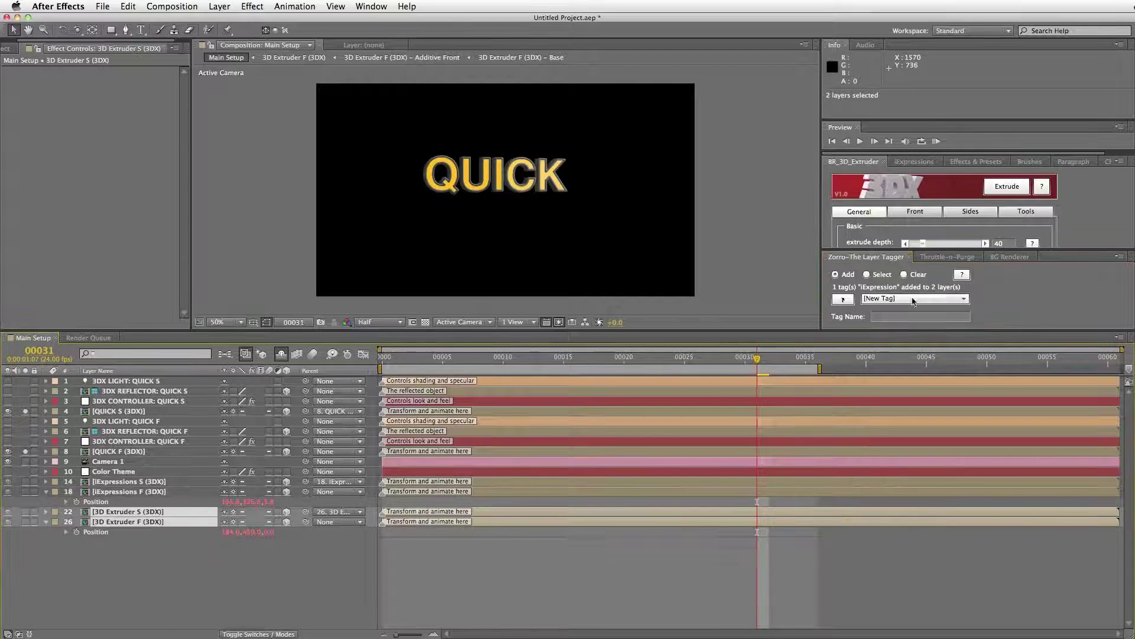
Tag the two selected 3D Extruder layers with a new Zorro tag named 3DX.
{"action": "left_click_drag", "start_coordinate": [863, 331], "coordinate": [861, 421]}
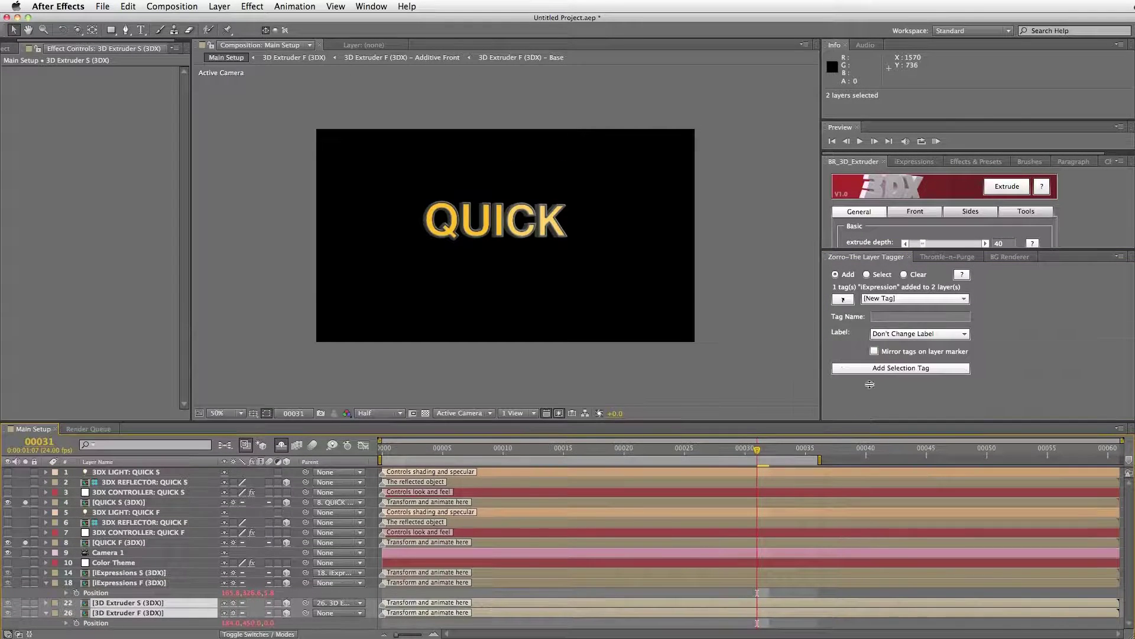
{"action": "type", "text": "3D"}
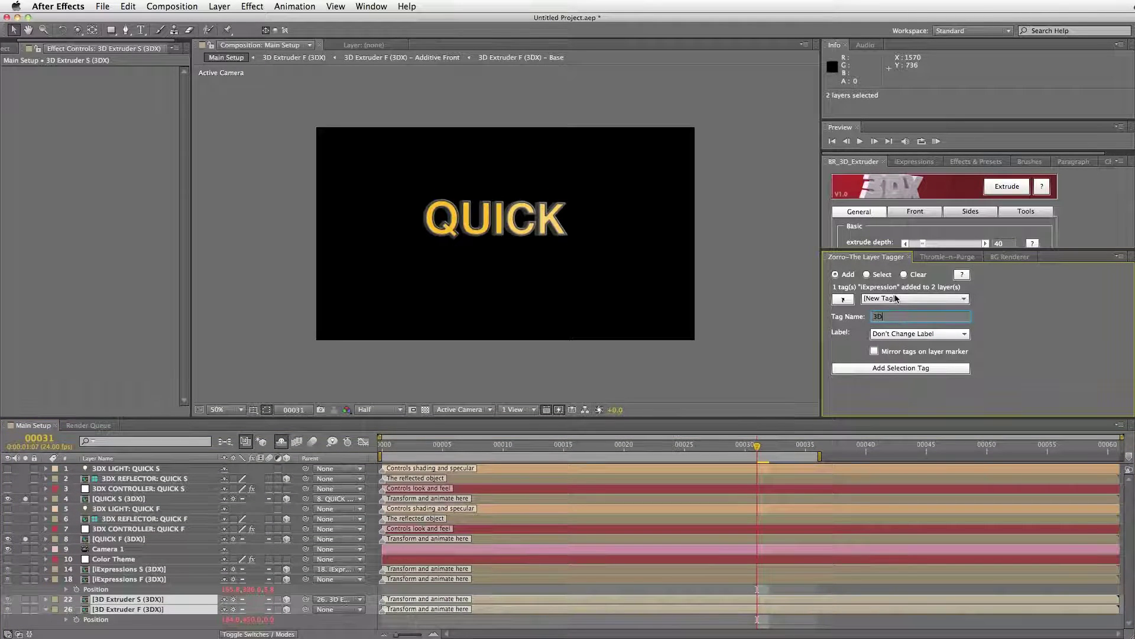
{"action": "type", "text": "X"}
{"action": "left_click", "coordinate": [907, 369]}
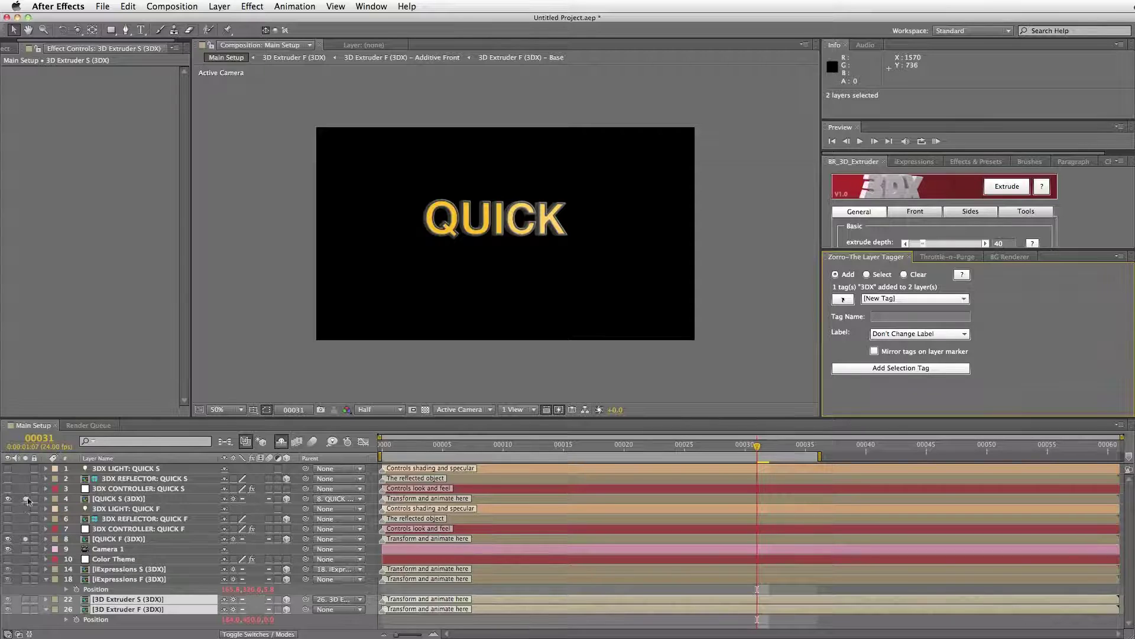
Turn off solo on QUICK S and QUICK F, and use Zorro to isolate the layers tagged QUICK in the composition.
{"action": "left_click", "coordinate": [25, 538]}
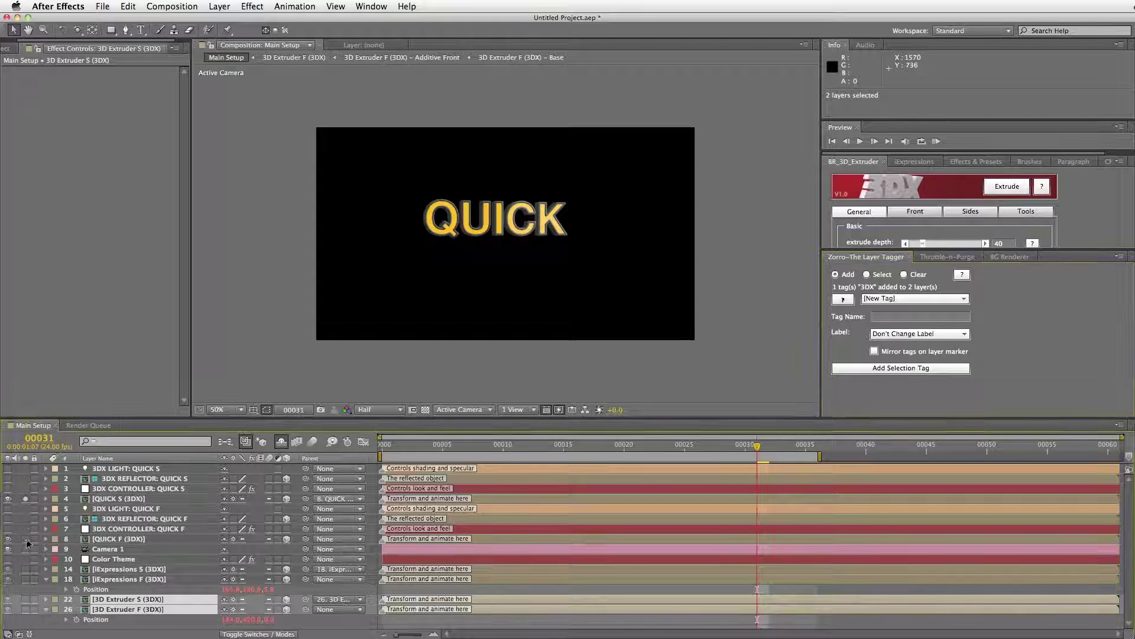
{"action": "left_click", "coordinate": [25, 499]}
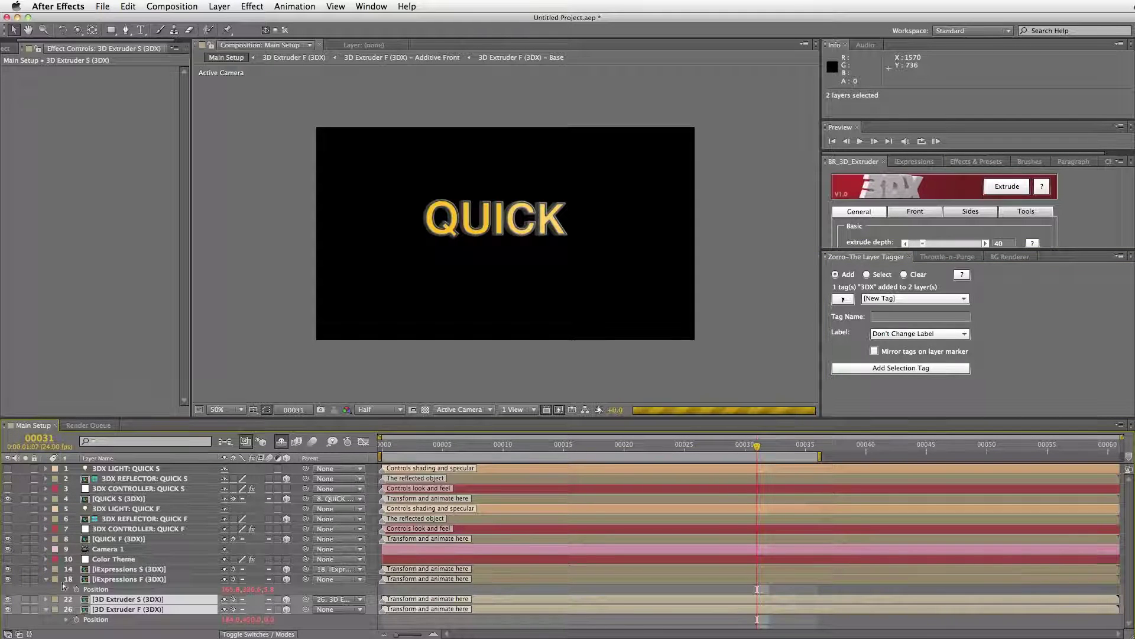
{"action": "left_click", "coordinate": [867, 275]}
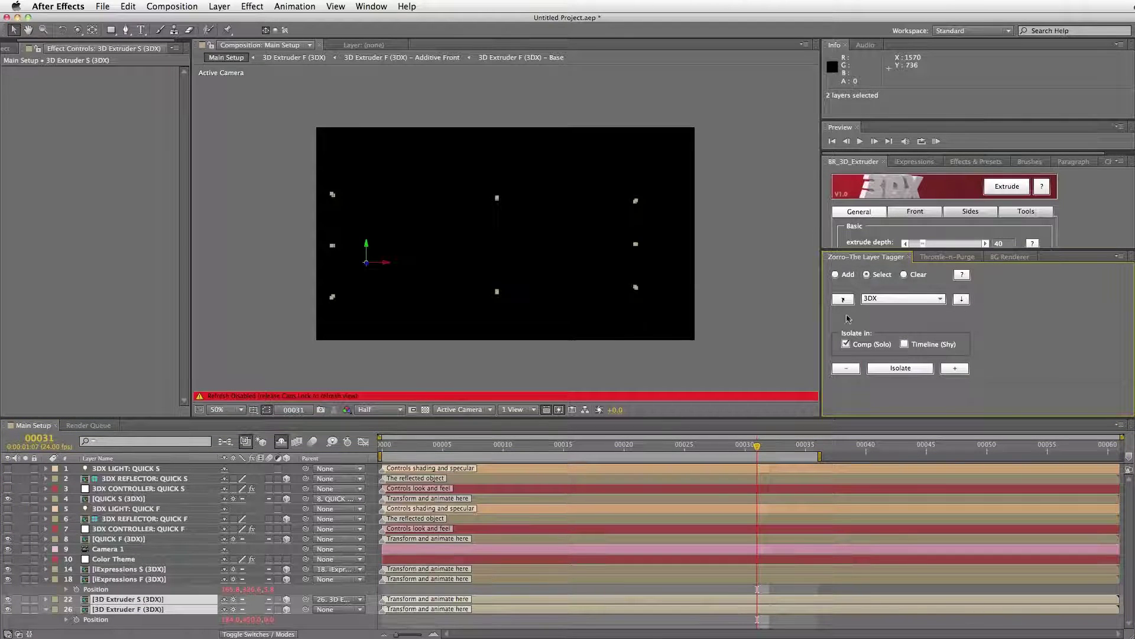
{"action": "left_click", "coordinate": [903, 298]}
{"action": "left_click", "coordinate": [877, 361]}
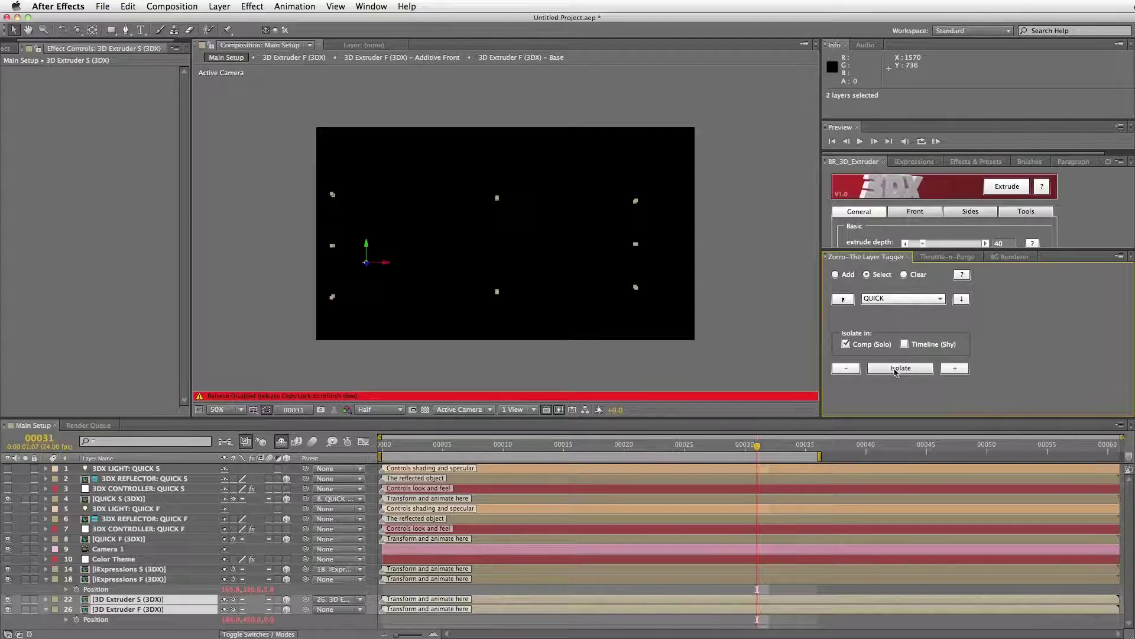
{"action": "left_click", "coordinate": [896, 368]}
{"action": "key", "text": "Caps_Lock"}
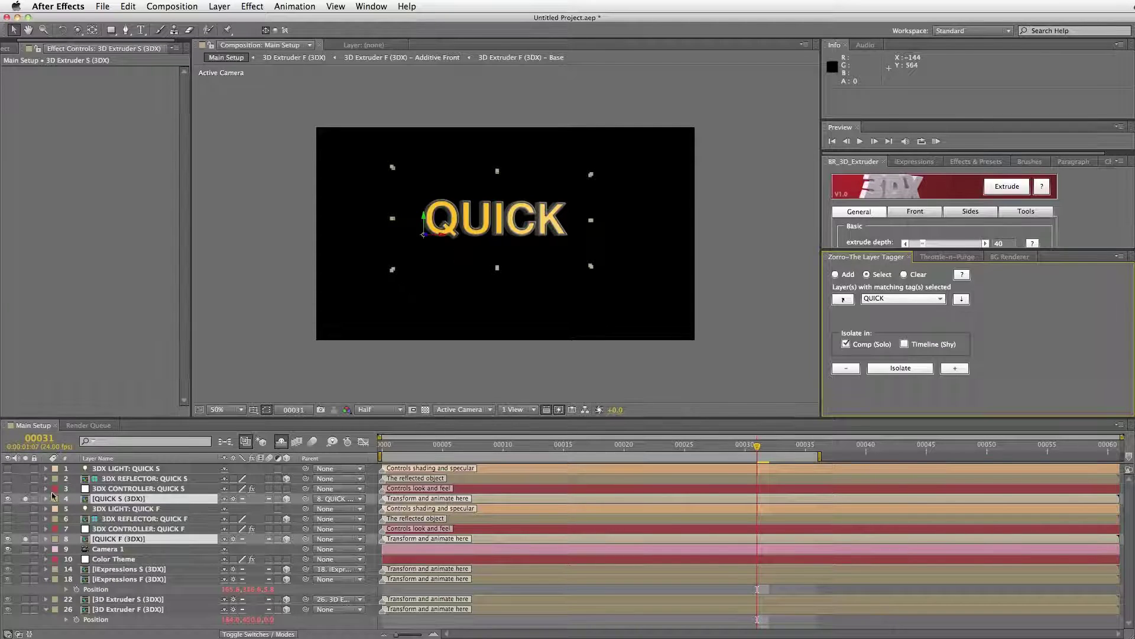
Isolate the layers tagged iExpression in the composition.
{"action": "left_click", "coordinate": [910, 299]}
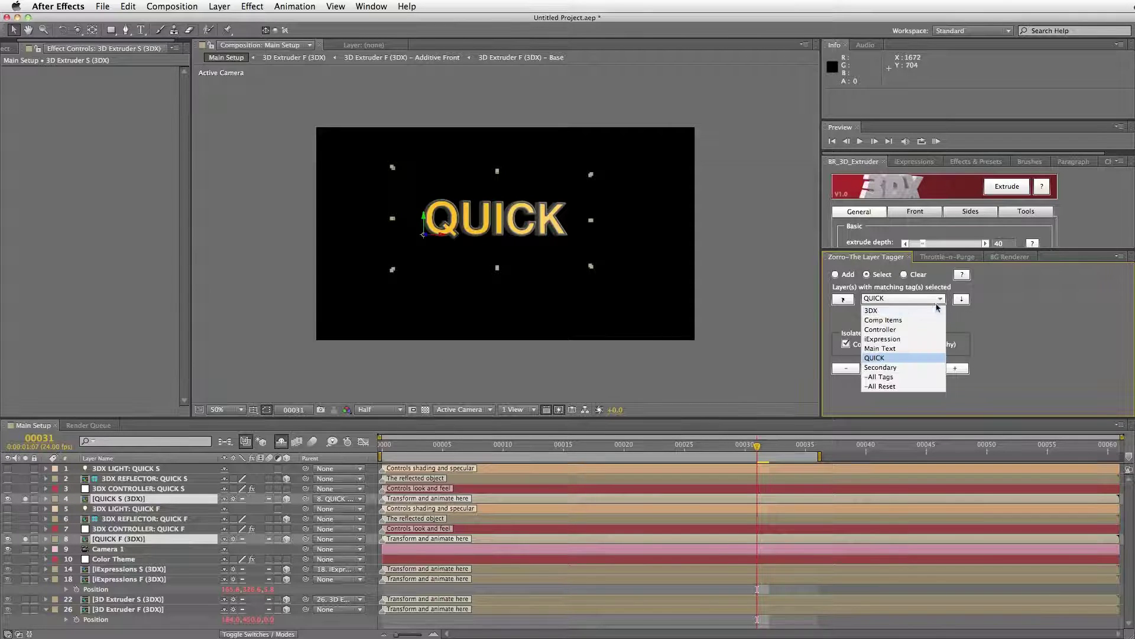
{"action": "left_click", "coordinate": [894, 338]}
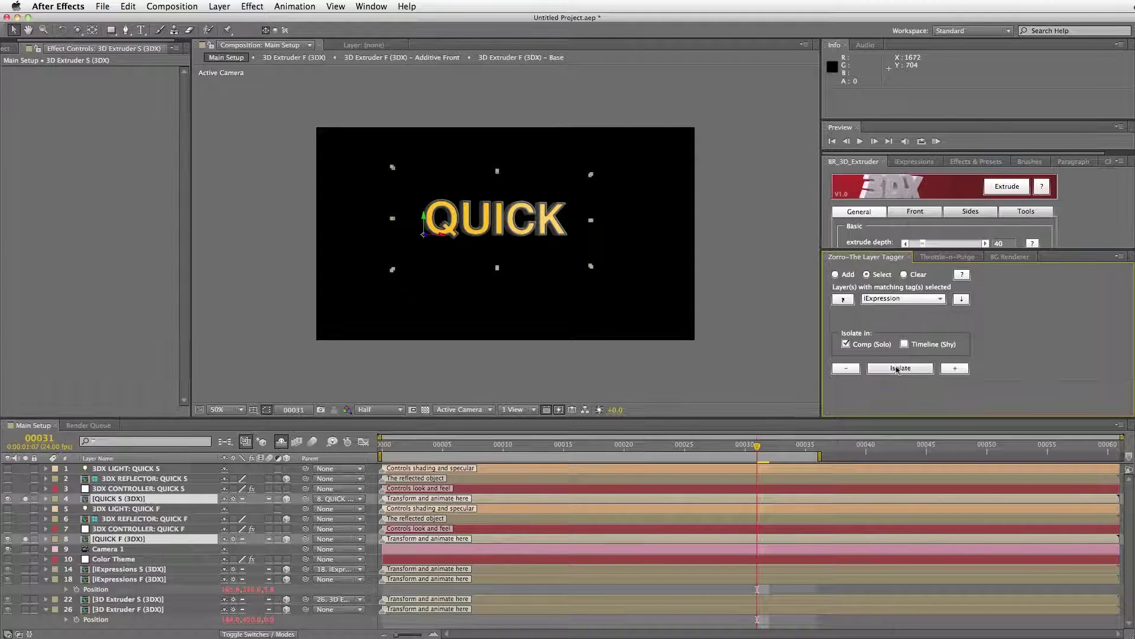
{"action": "left_click", "coordinate": [899, 368]}
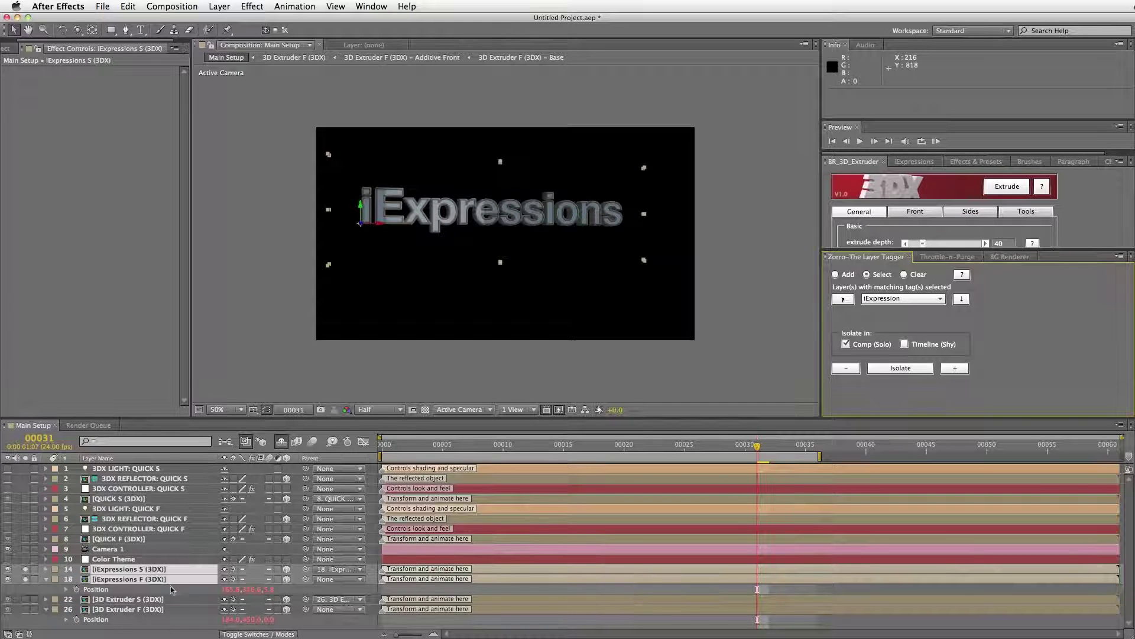
Add the QUICK-tagged layers to the isolated set, and switch to isolating only the QUICK layers.
{"action": "left_click", "coordinate": [927, 300]}
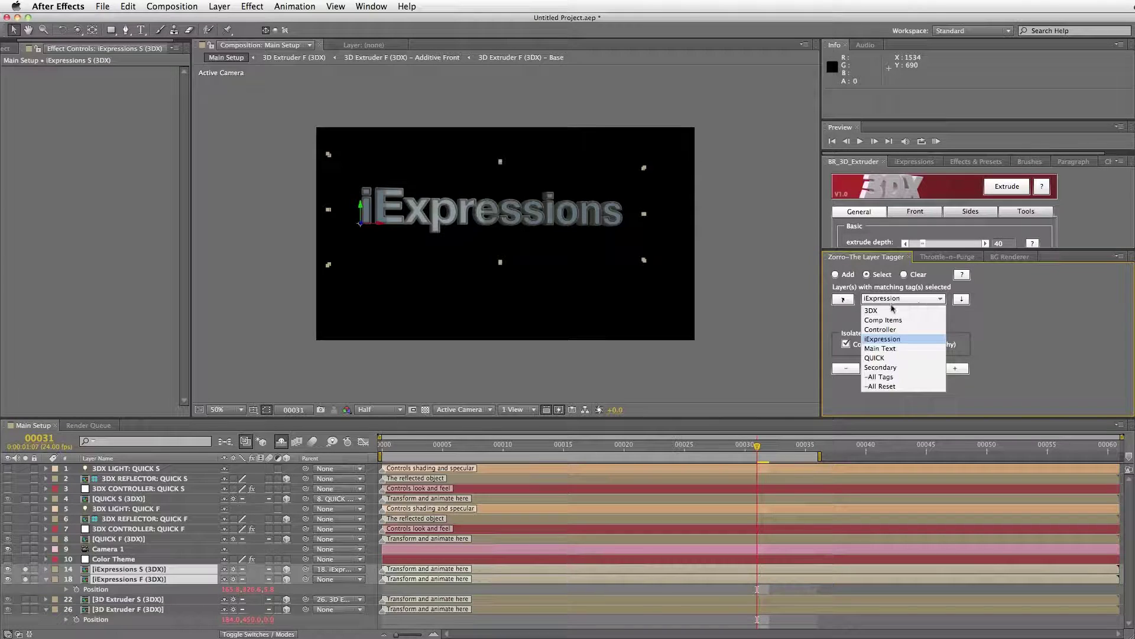
{"action": "left_click", "coordinate": [881, 358]}
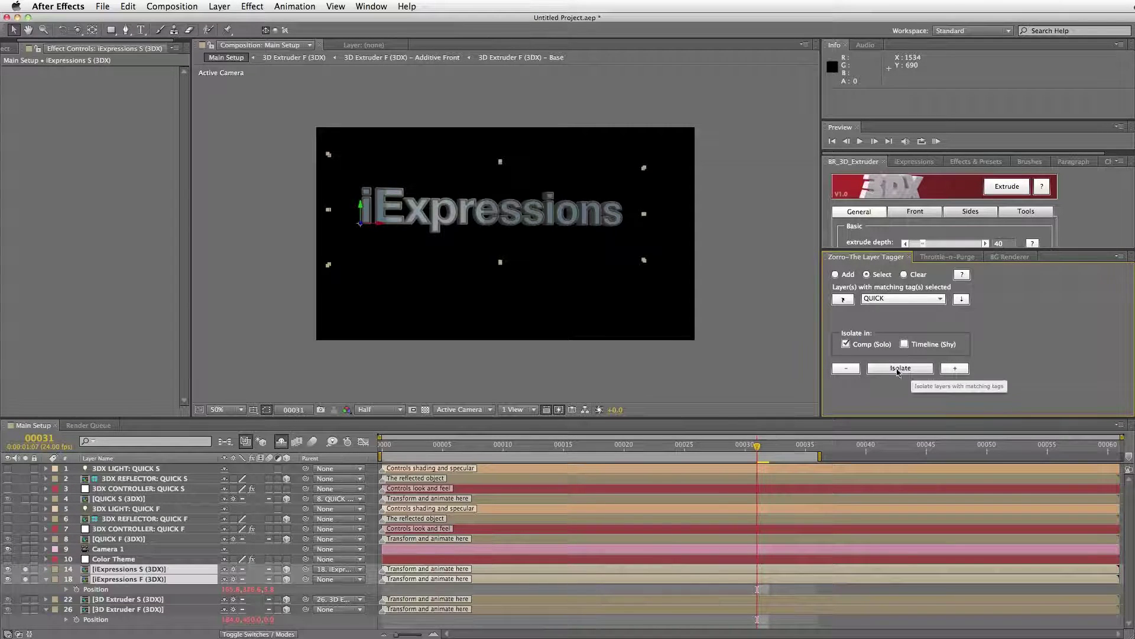
{"action": "left_click", "coordinate": [958, 368]}
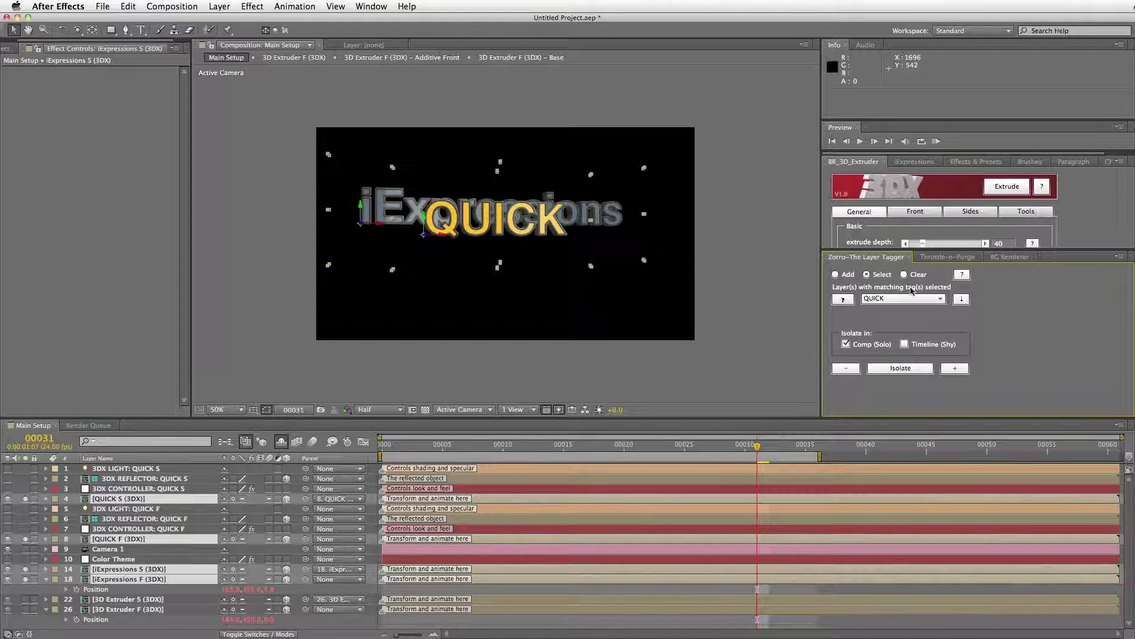
{"action": "left_click", "coordinate": [896, 367]}
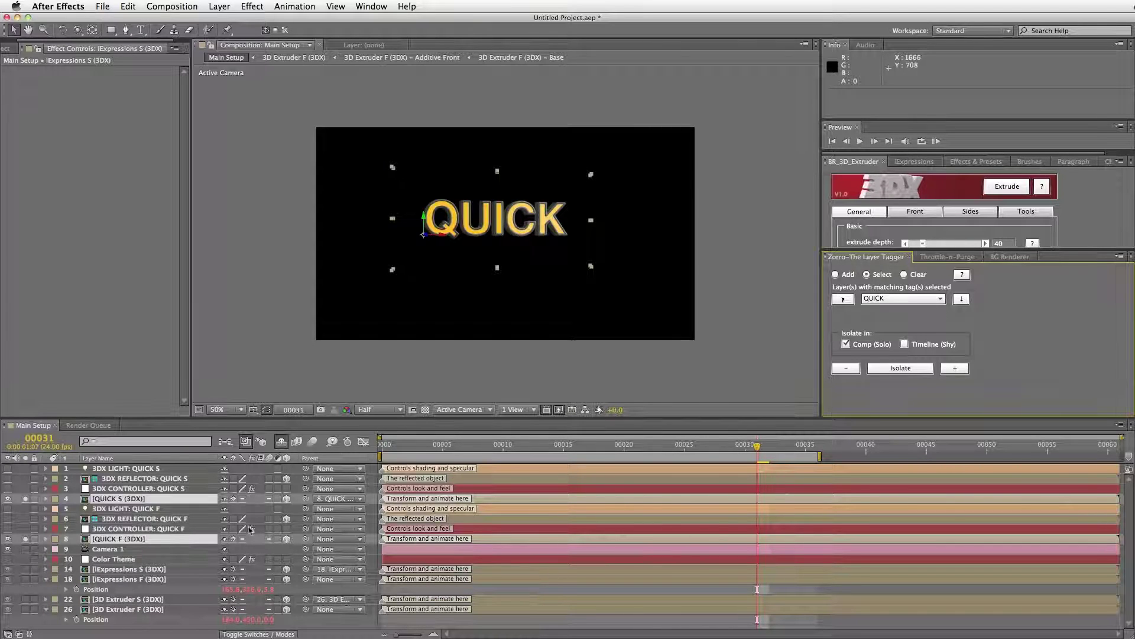
Load the Throw 3D settings with ground height 450 from 3D Extruder F's Position, and apply them to the QUICK F layer.
{"action": "left_click", "coordinate": [124, 612]}
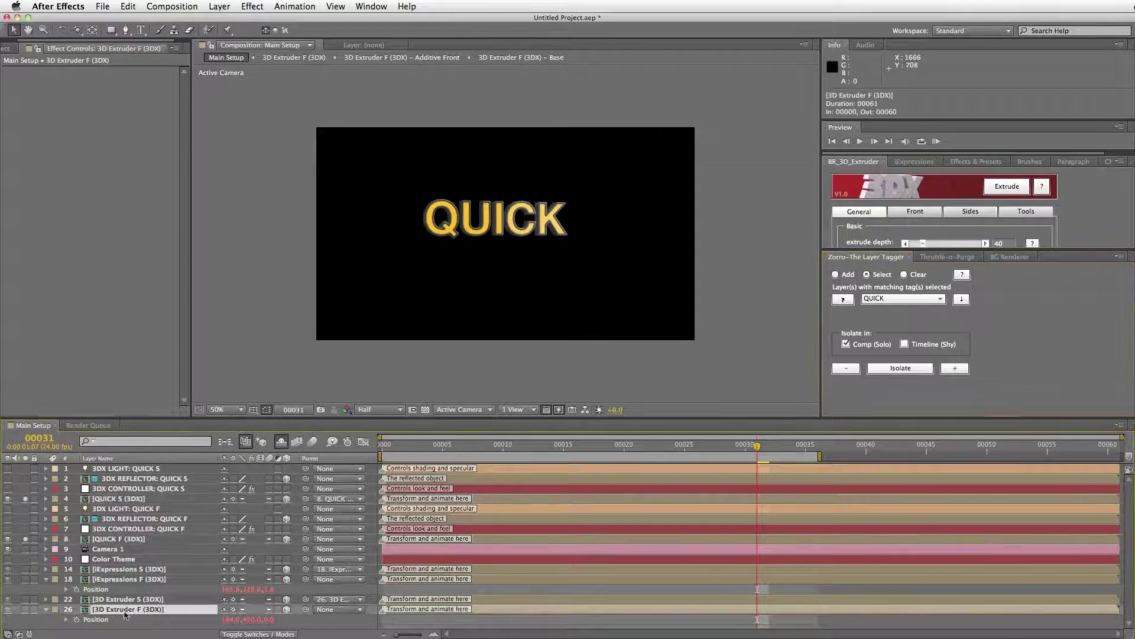
{"action": "left_click", "coordinate": [95, 620]}
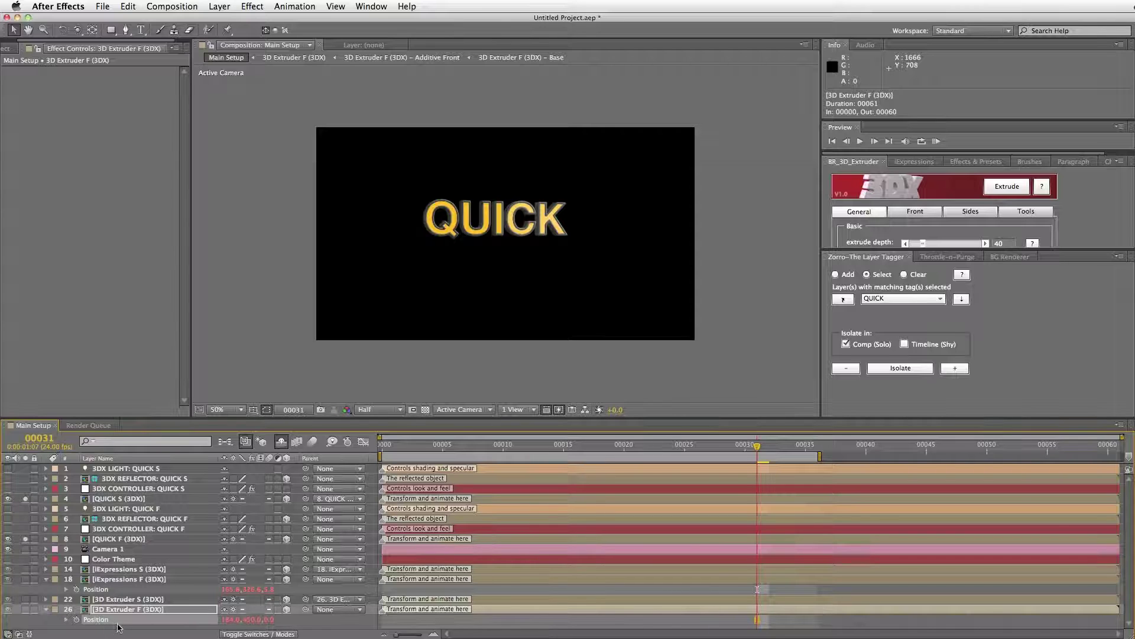
{"action": "left_click", "coordinate": [914, 162]}
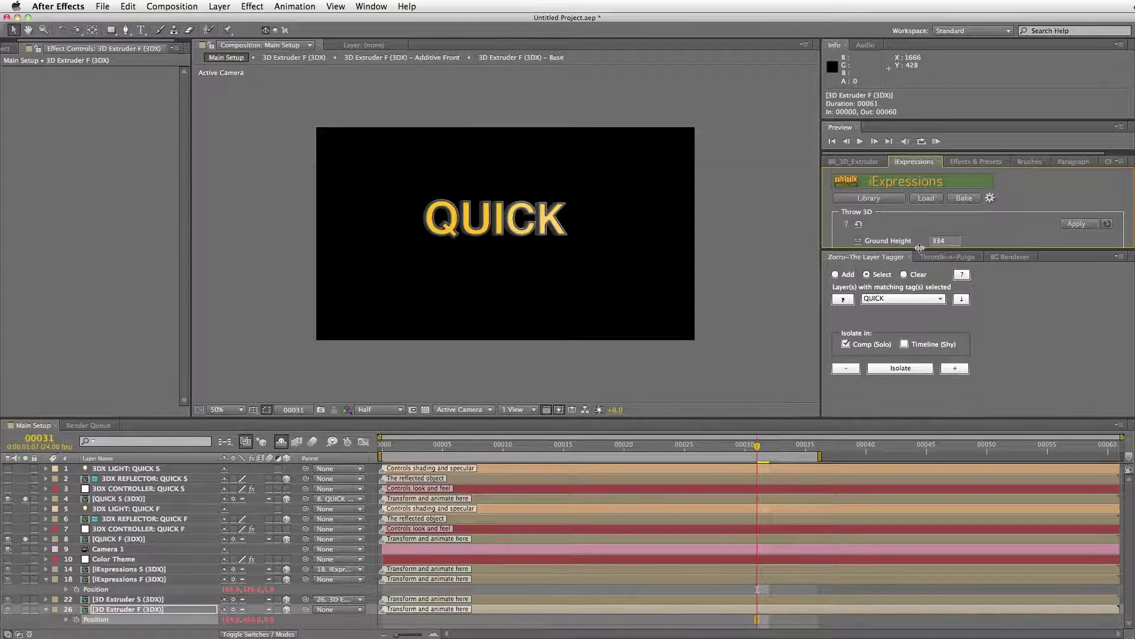
{"action": "left_click_drag", "start_coordinate": [923, 254], "coordinate": [928, 331]}
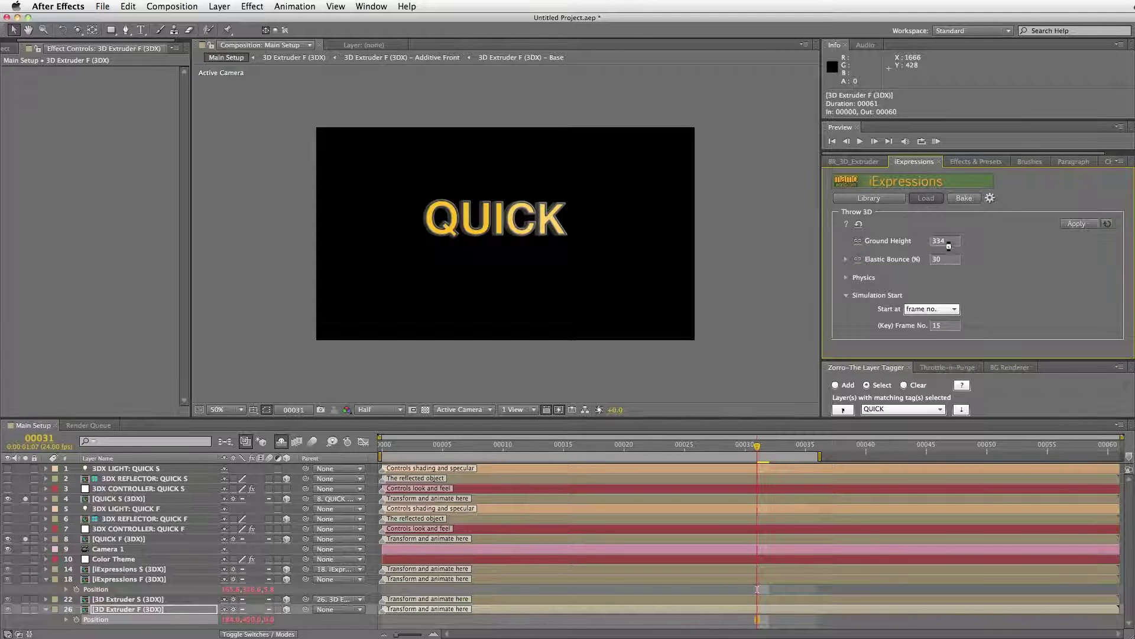
{"action": "left_click_drag", "start_coordinate": [948, 246], "coordinate": [945, 251]}
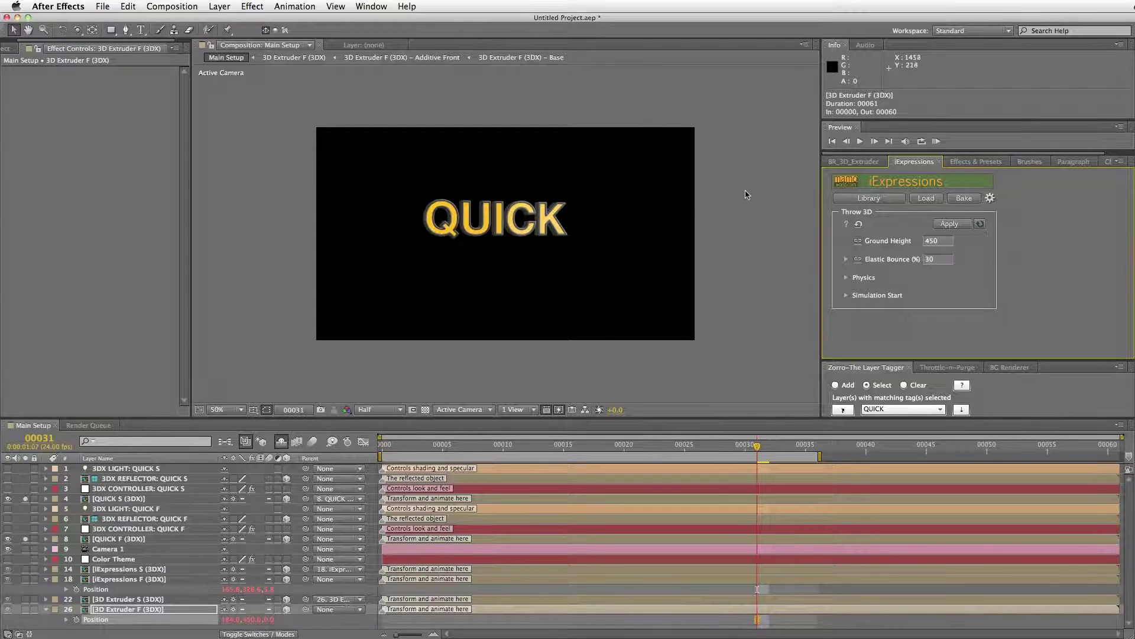
{"action": "left_click", "coordinate": [118, 539]}
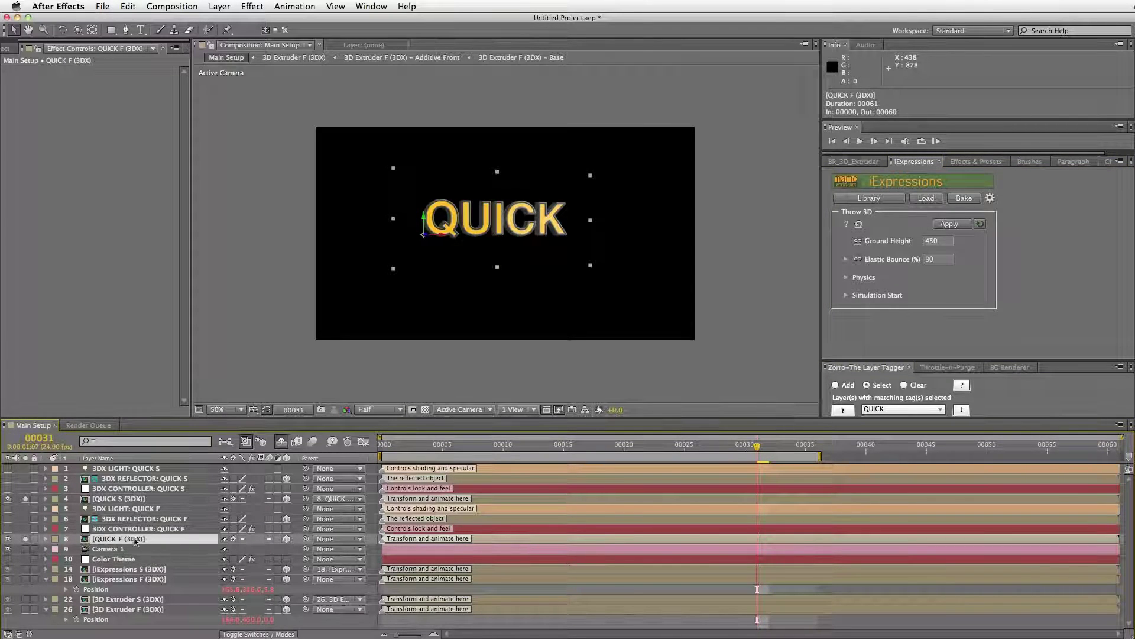
{"action": "left_click", "coordinate": [950, 229]}
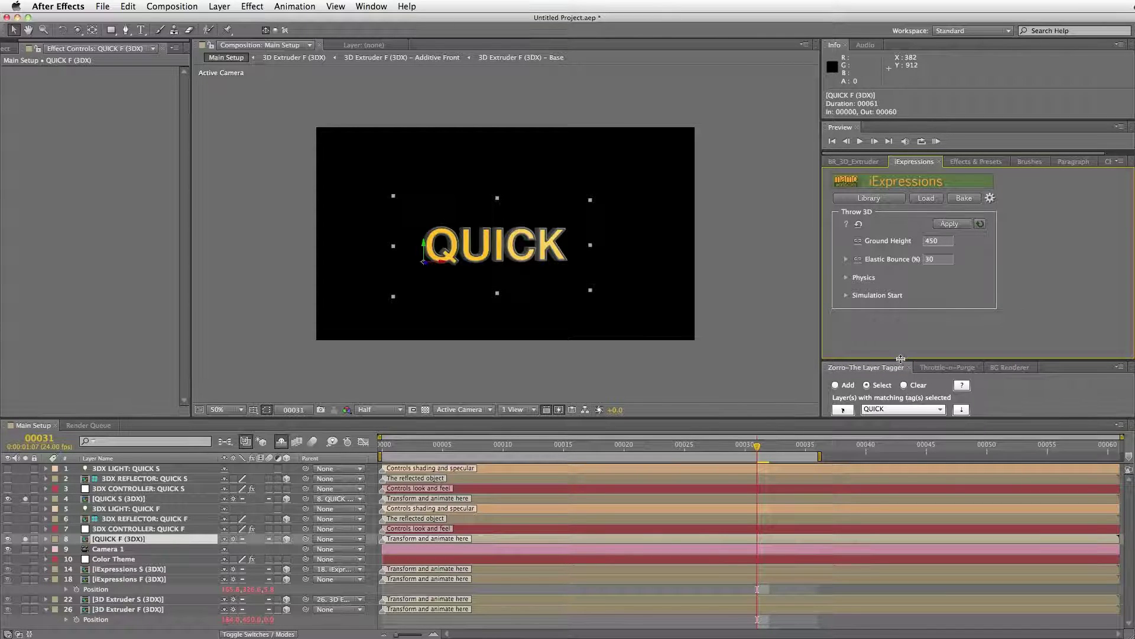
Add the iExpression-tagged layers to the soloed layers in the composition and set the current time to frame 25.
{"action": "left_click_drag", "start_coordinate": [900, 359], "coordinate": [910, 319]}
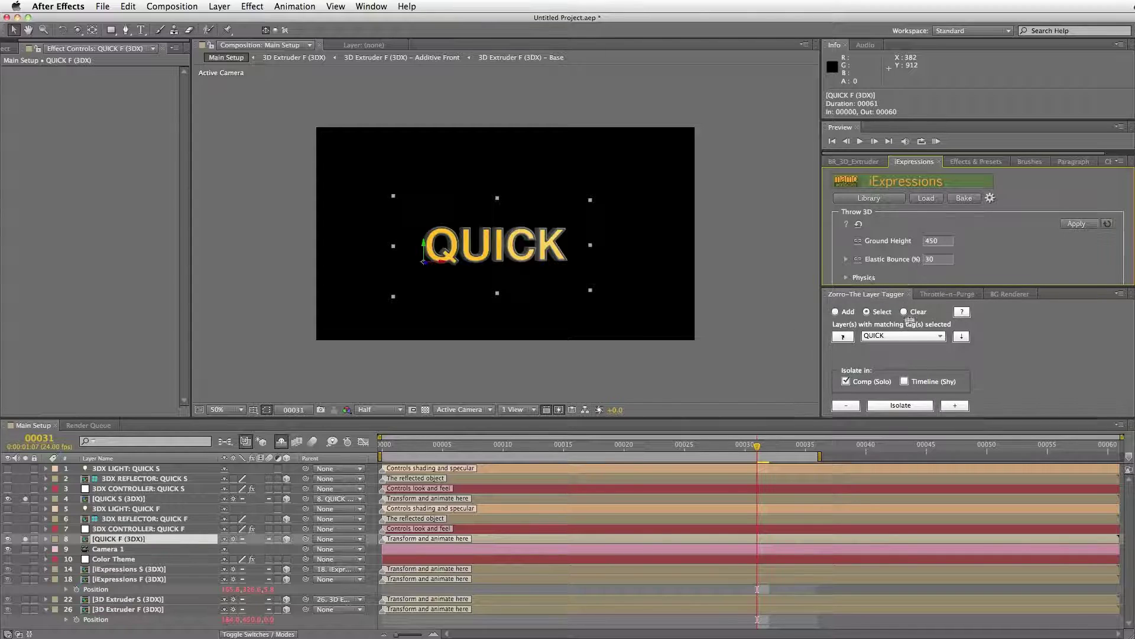
{"action": "left_click", "coordinate": [903, 336]}
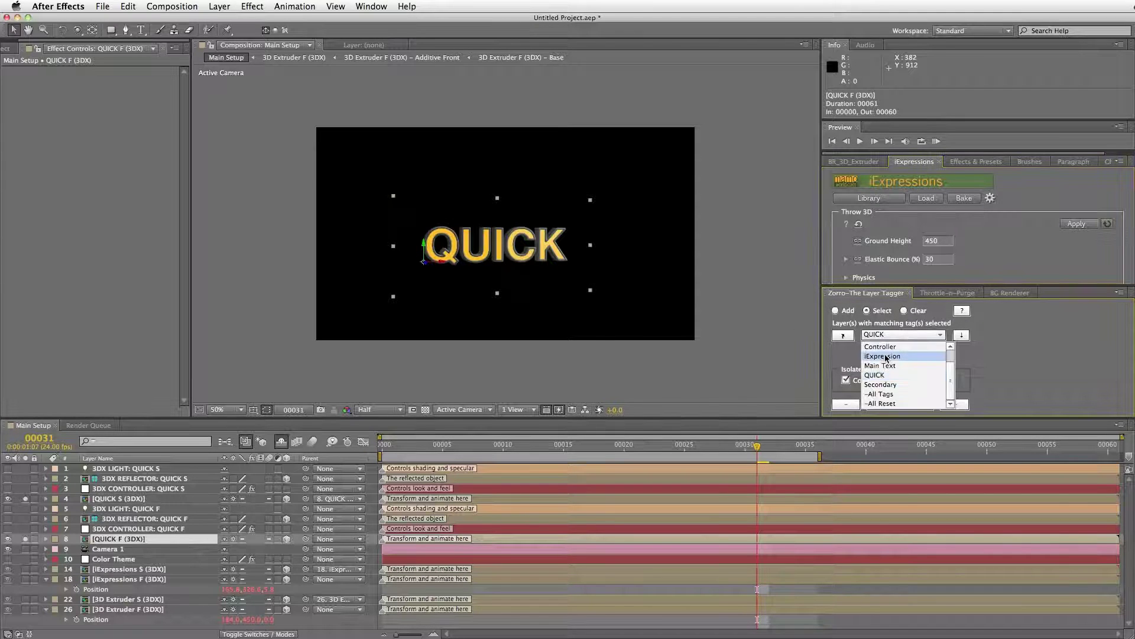
{"action": "left_click", "coordinate": [884, 356]}
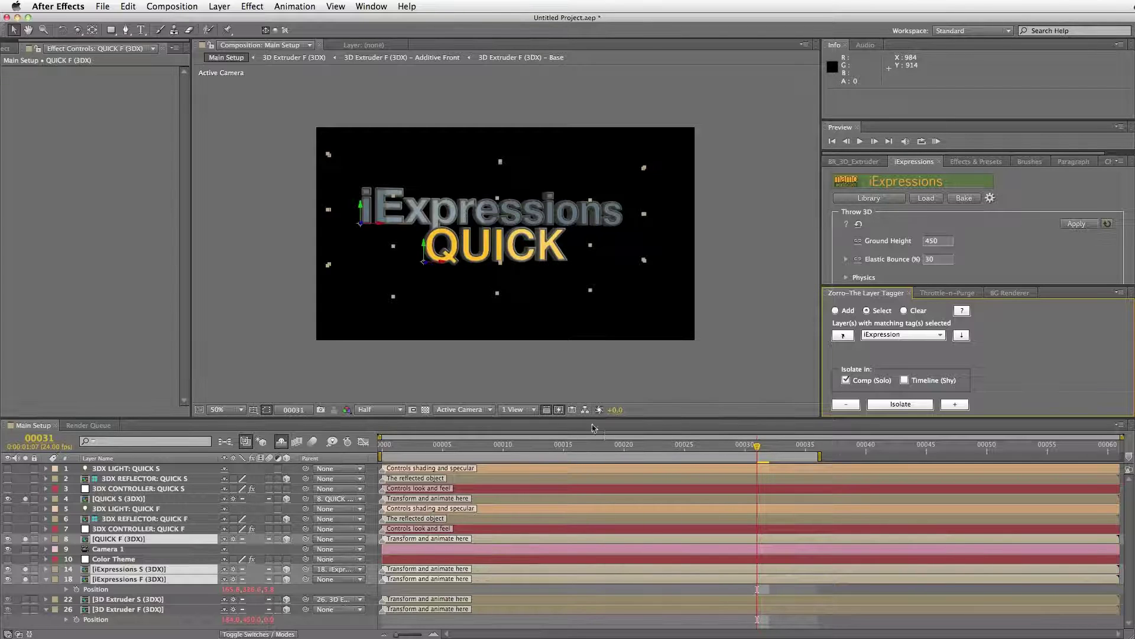
{"action": "left_click", "coordinate": [684, 448]}
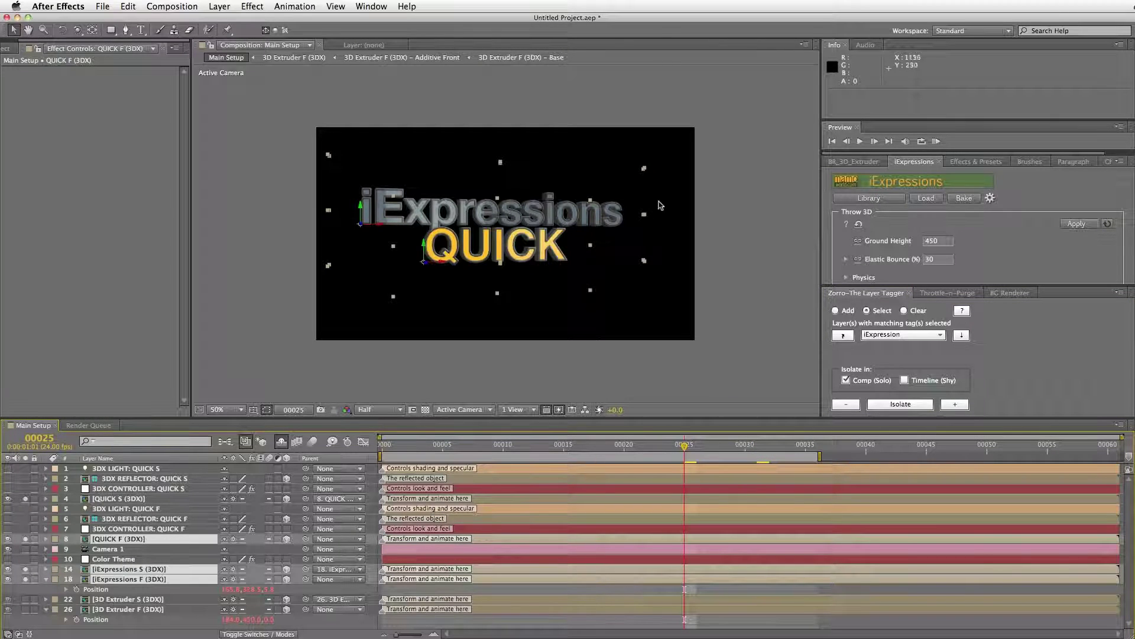
Try to move the QUICK F layer up above the frame, and undo the move.
{"action": "left_click", "coordinate": [126, 539]}
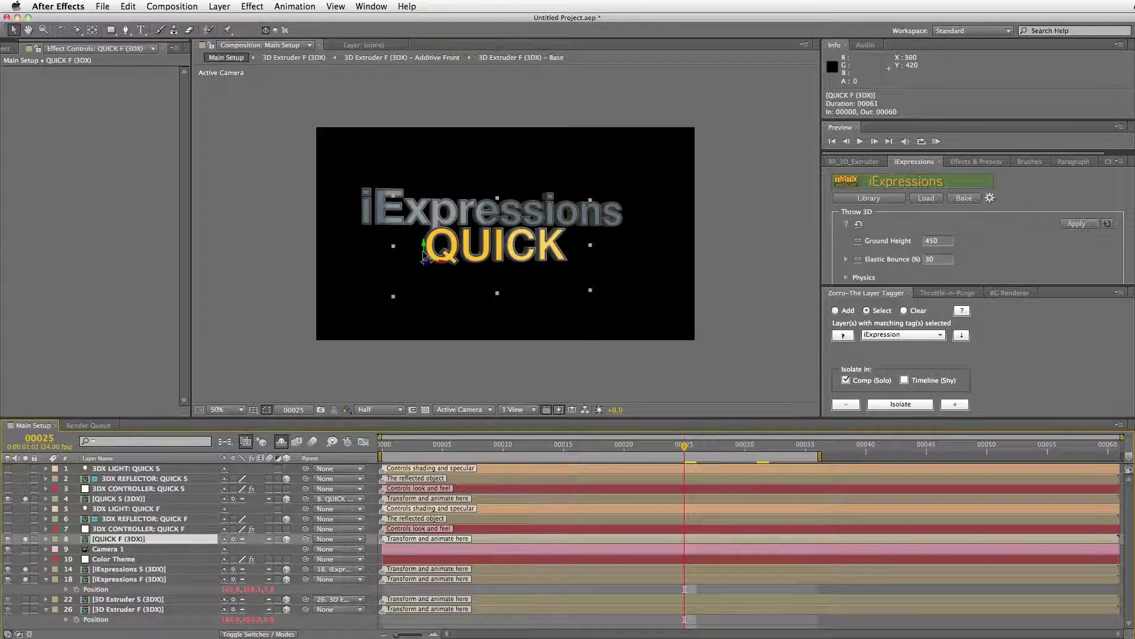
{"action": "left_click_drag", "start_coordinate": [423, 255], "coordinate": [427, 137]}
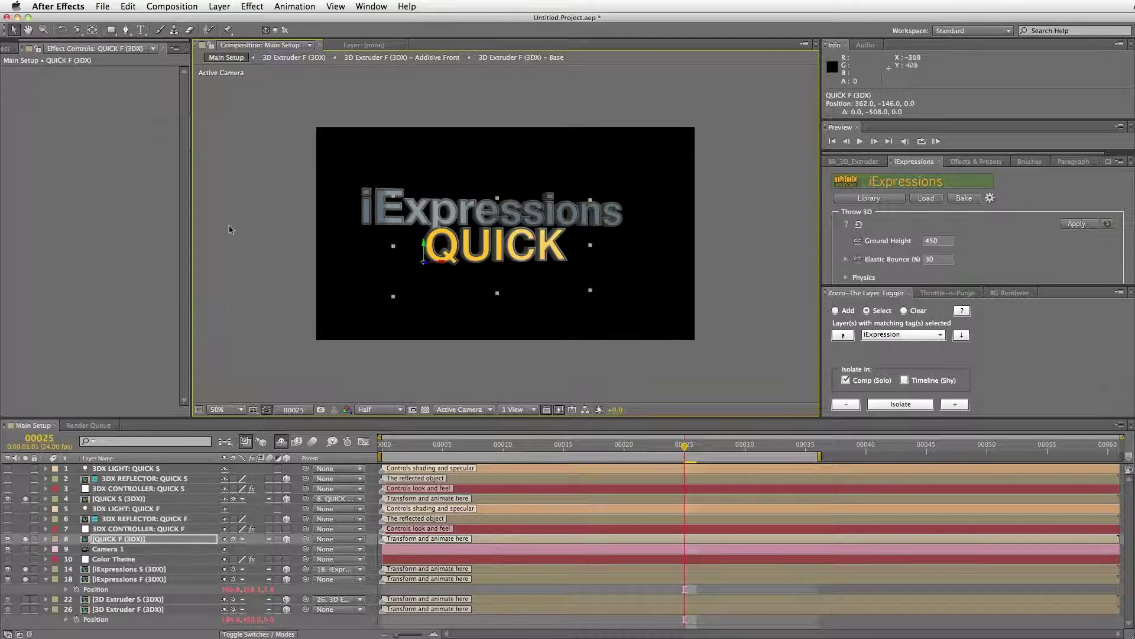
{"action": "left_click", "coordinate": [127, 6]}
{"action": "left_click", "coordinate": [145, 16]}
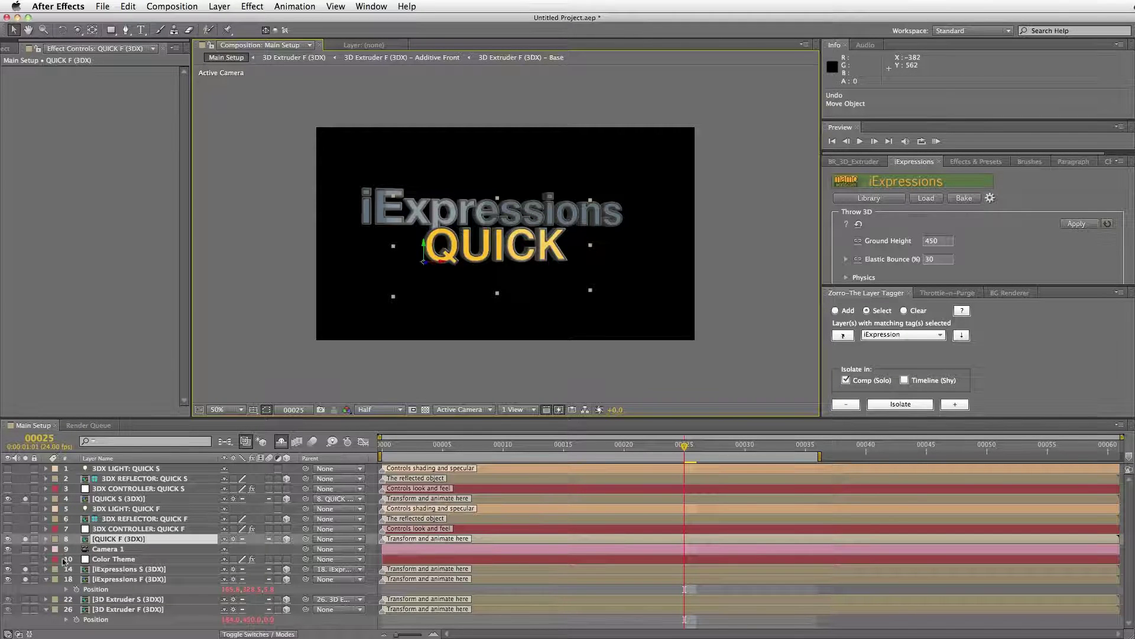
Reveal the Throw 3D expression on QUICK F's Position property and disable it.
{"action": "key", "text": "p"}
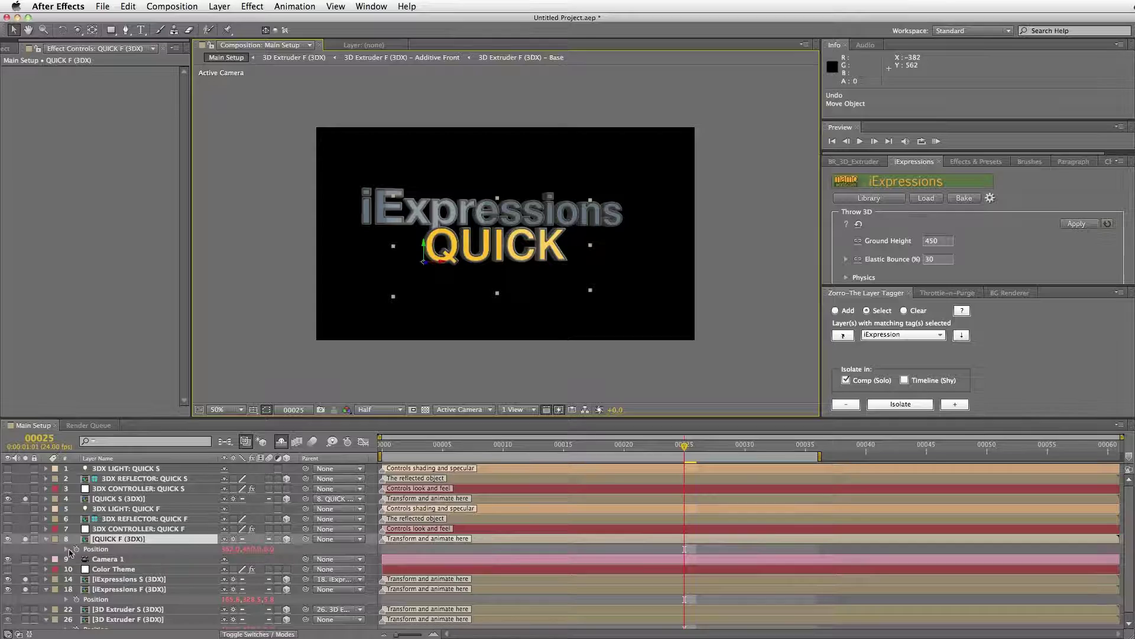
{"action": "left_click", "coordinate": [67, 550]}
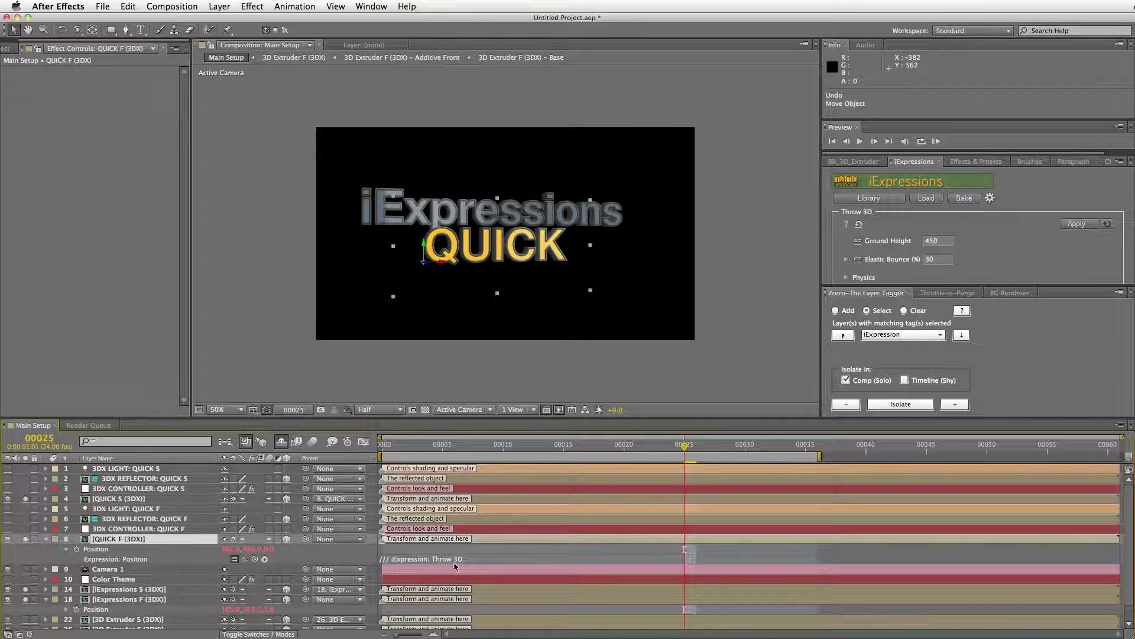
{"action": "left_click", "coordinate": [234, 560]}
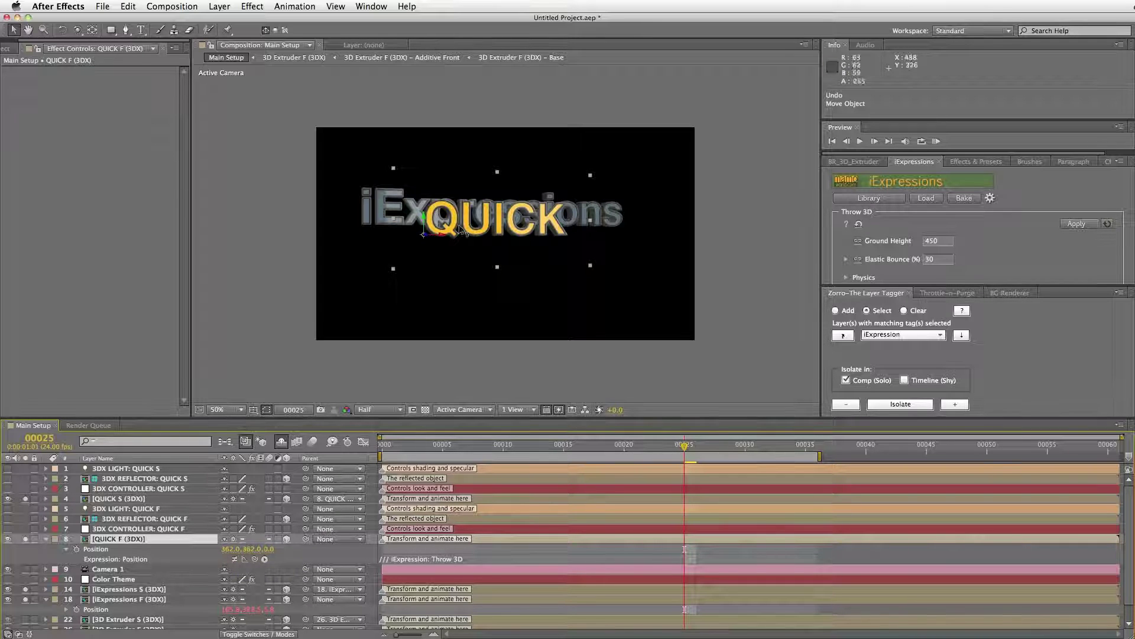
Move QUICK F above the frame to about 362, -120, 0, keyframe its Position at frame 25, and advance to frame 26.
{"action": "left_click_drag", "start_coordinate": [452, 225], "coordinate": [450, 102]}
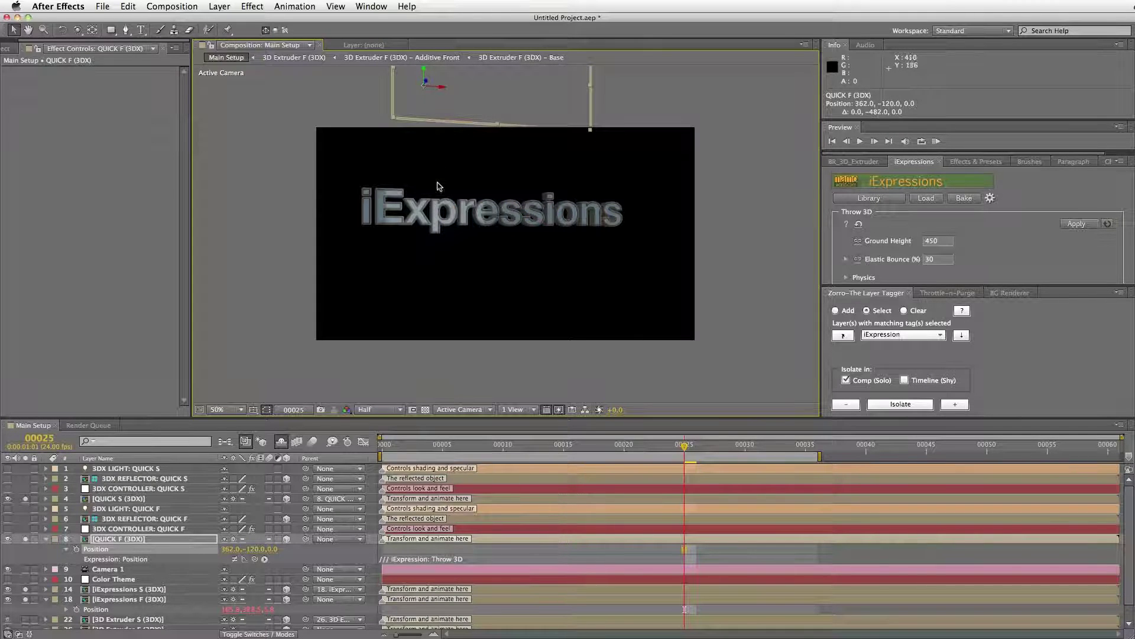
{"action": "left_click", "coordinate": [77, 549]}
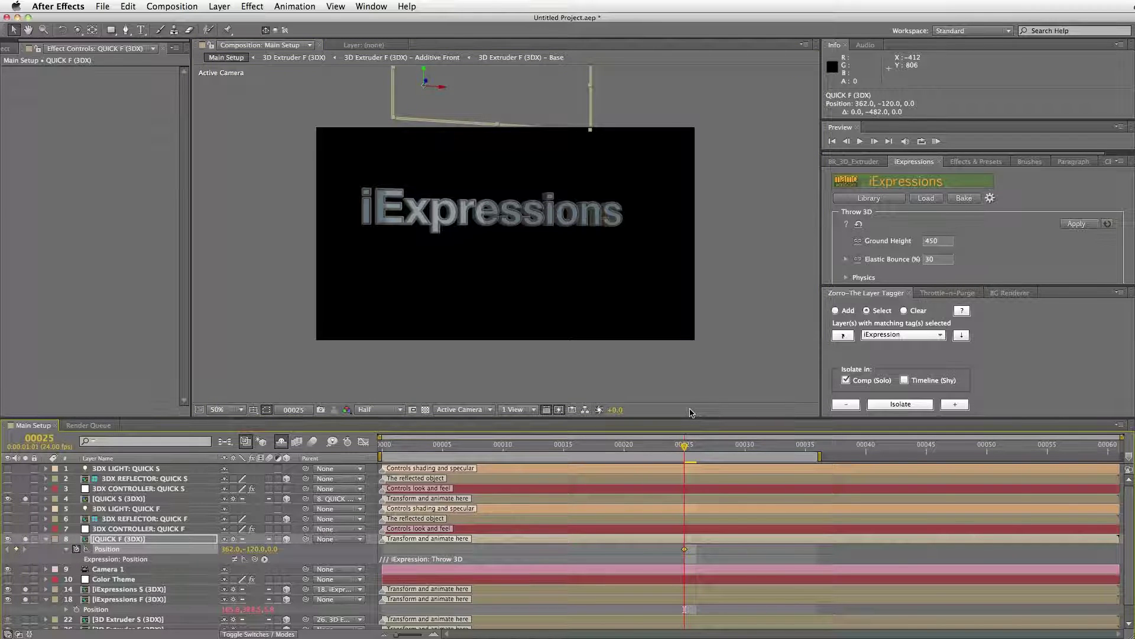
{"action": "key", "text": "Page_Down"}
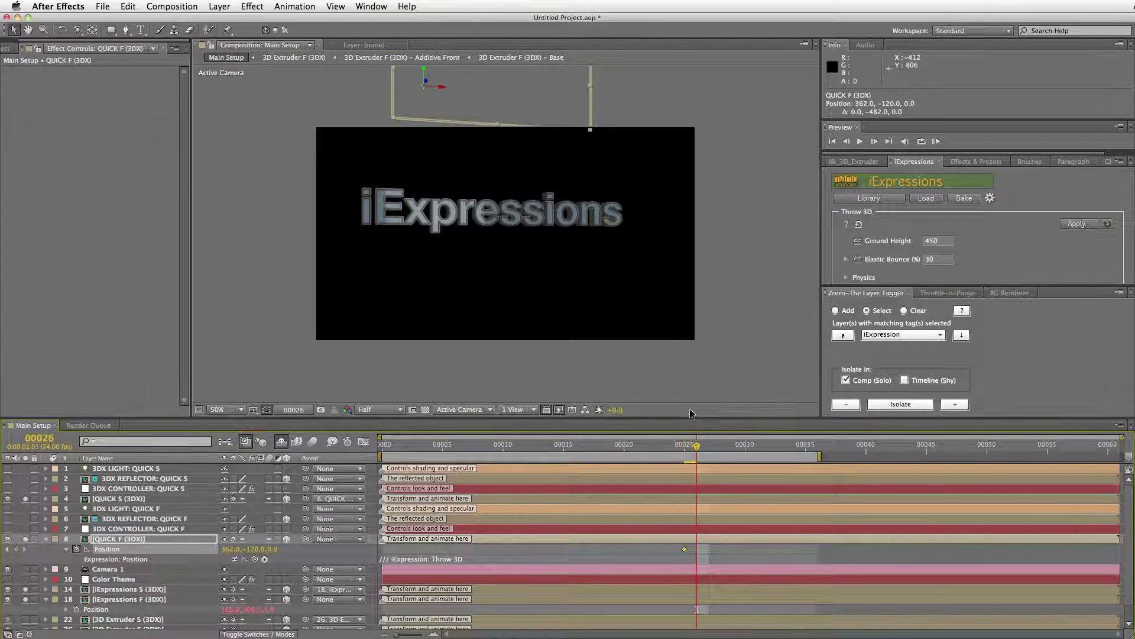
Keyframe QUICK F's Position at frame 27 to about 362, -4, -185, and re-enable its Throw 3D expression.
{"action": "key", "text": "Page_Down"}
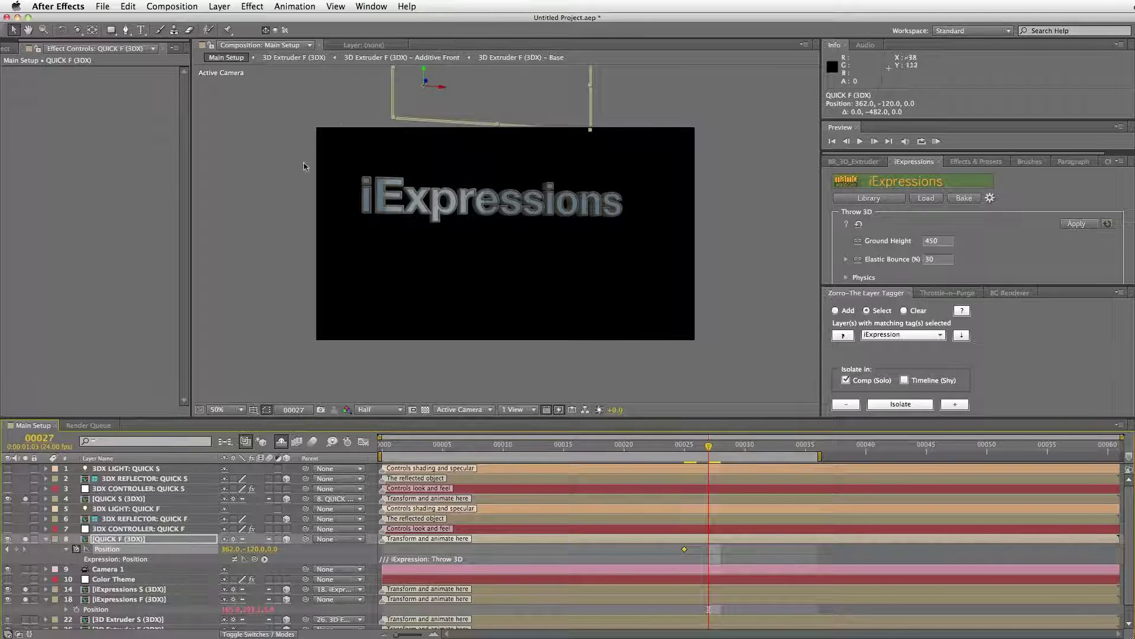
{"action": "left_click_drag", "start_coordinate": [423, 75], "coordinate": [435, 140]}
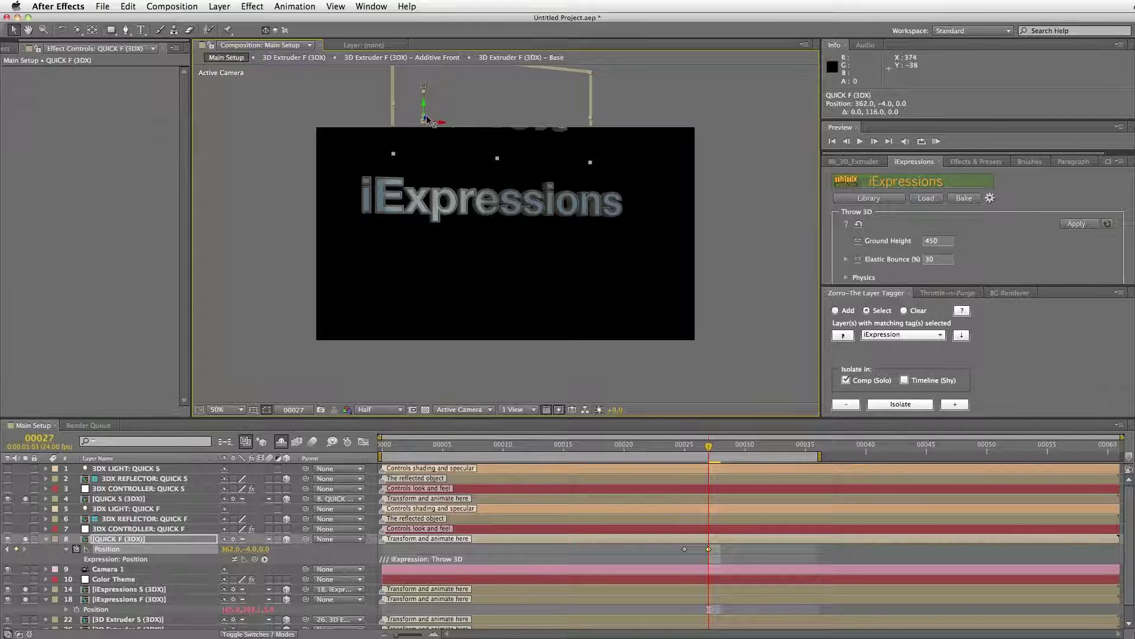
{"action": "mouse_move", "coordinate": [426, 120]}
{"action": "left_mouse_down"}
{"action": "mouse_move", "coordinate": [463, 105]}
{"action": "mouse_move", "coordinate": [439, 106]}
{"action": "left_mouse_up"}
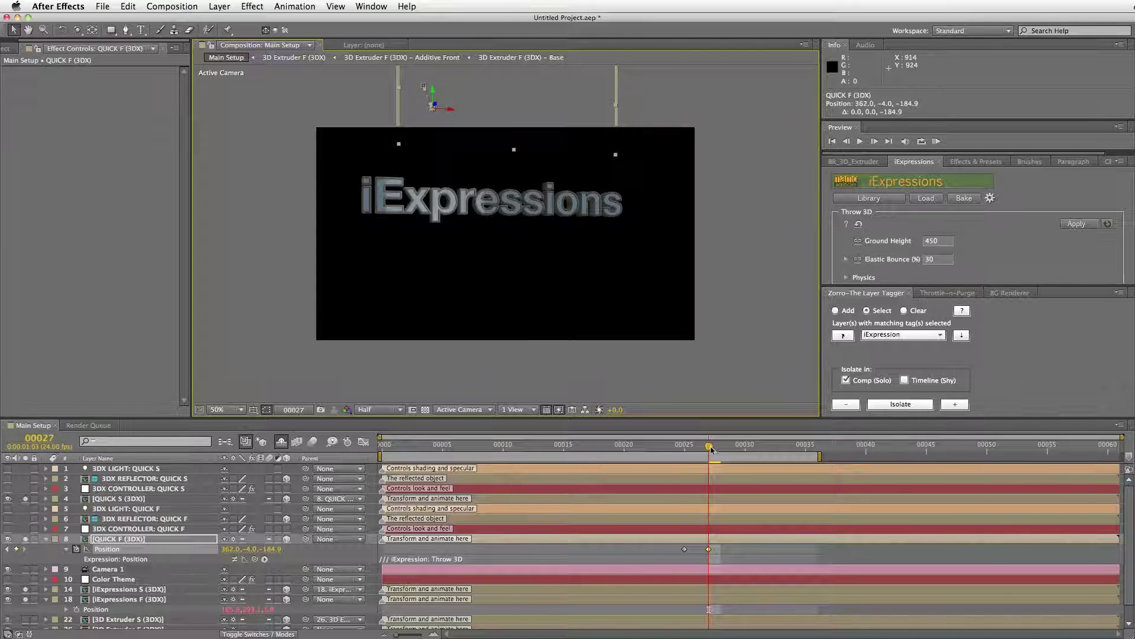
{"action": "left_click_drag", "start_coordinate": [708, 448], "coordinate": [690, 451]}
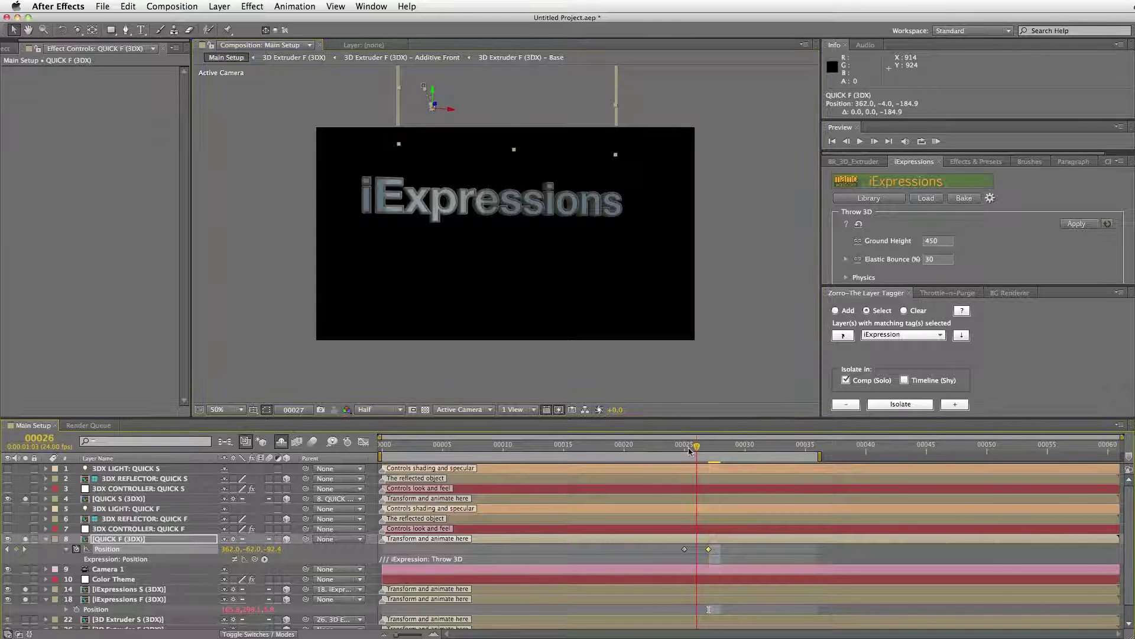
{"action": "left_click", "coordinate": [236, 559]}
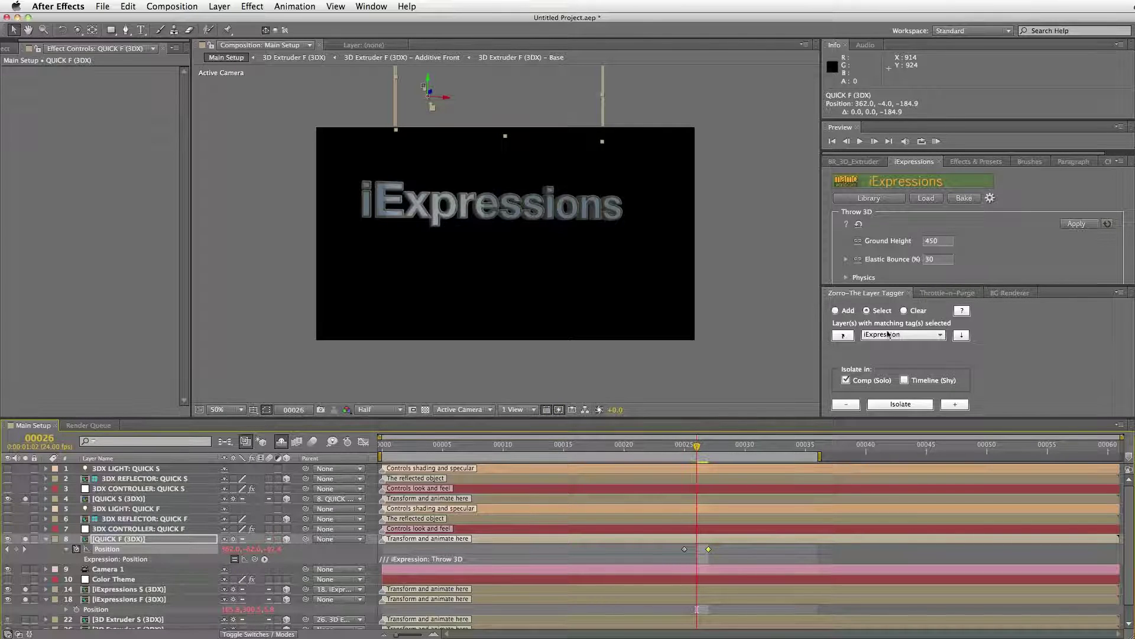
Remove the iExpression-tagged layers from the solo and preview the QUICK throw with the work area set to frames 23 to 42.
{"action": "left_click", "coordinate": [845, 404]}
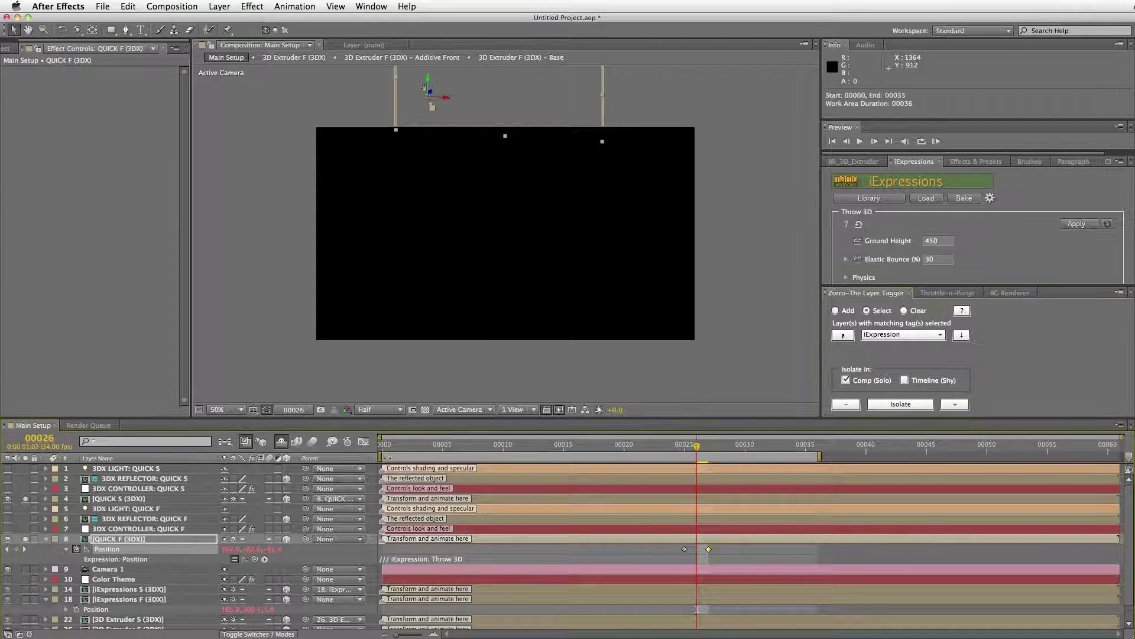
{"action": "left_click_drag", "start_coordinate": [380, 456], "coordinate": [659, 456]}
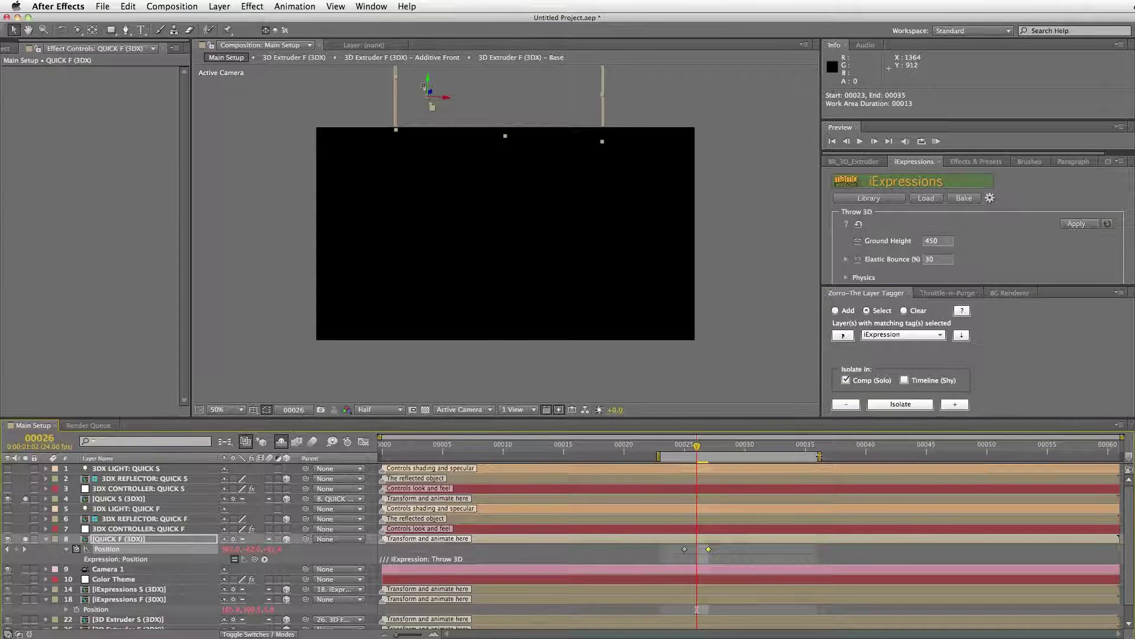
{"action": "left_click_drag", "start_coordinate": [819, 456], "coordinate": [904, 456]}
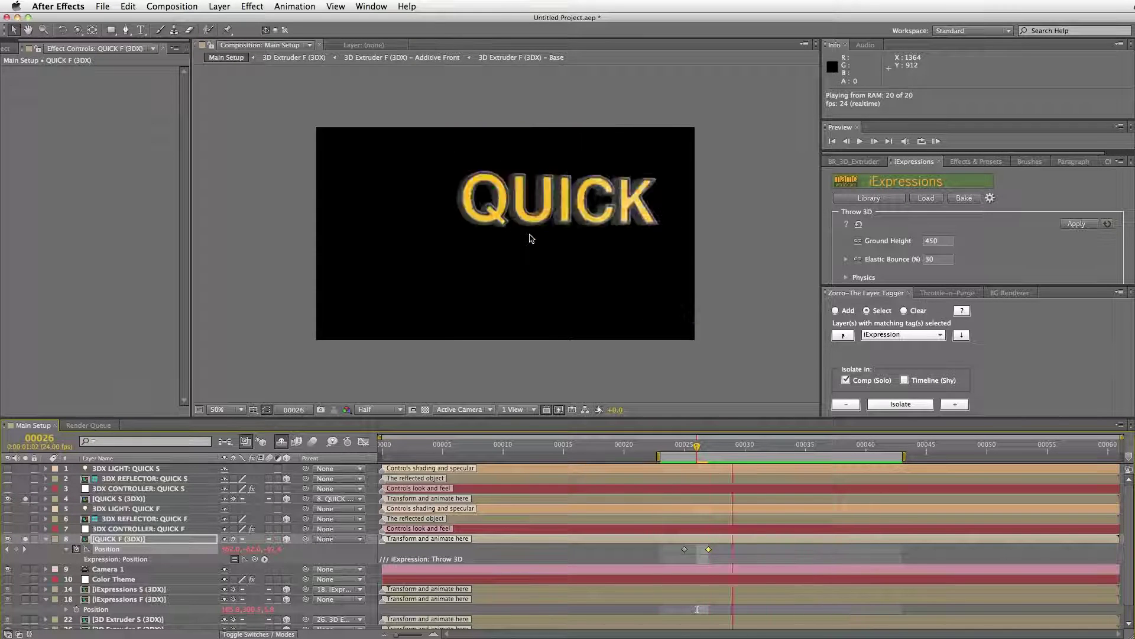
{"action": "key", "text": "space"}
{"action": "left_click", "coordinate": [721, 444]}
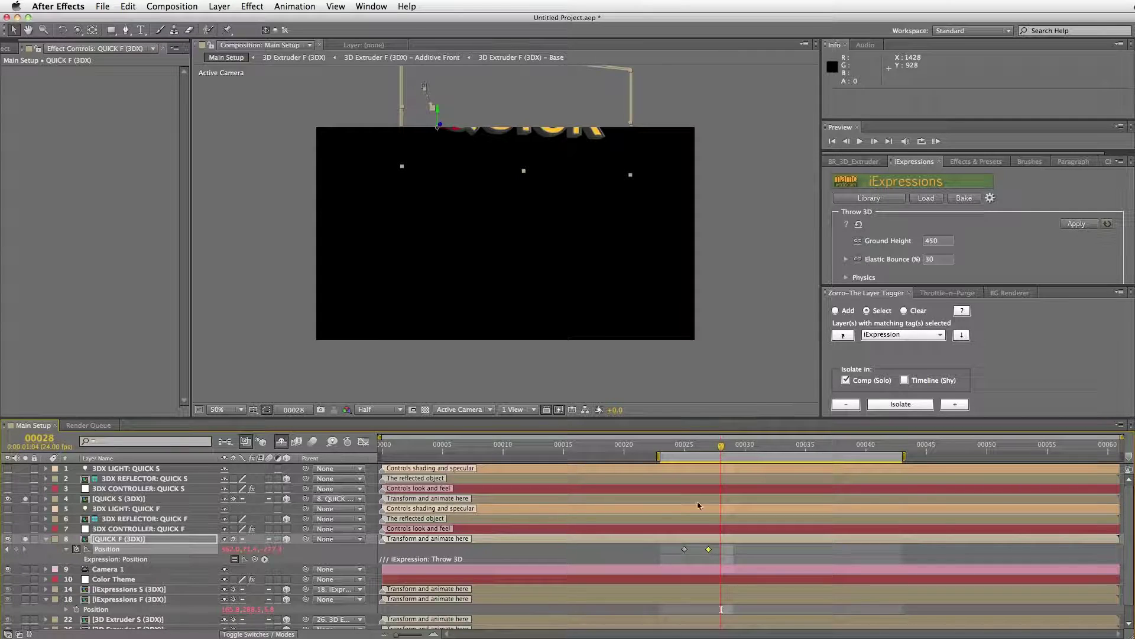
Disable the Throw 3D expression on QUICK F and compare its Position values at the frame 25 and 27 keyframes.
{"action": "left_click", "coordinate": [235, 558]}
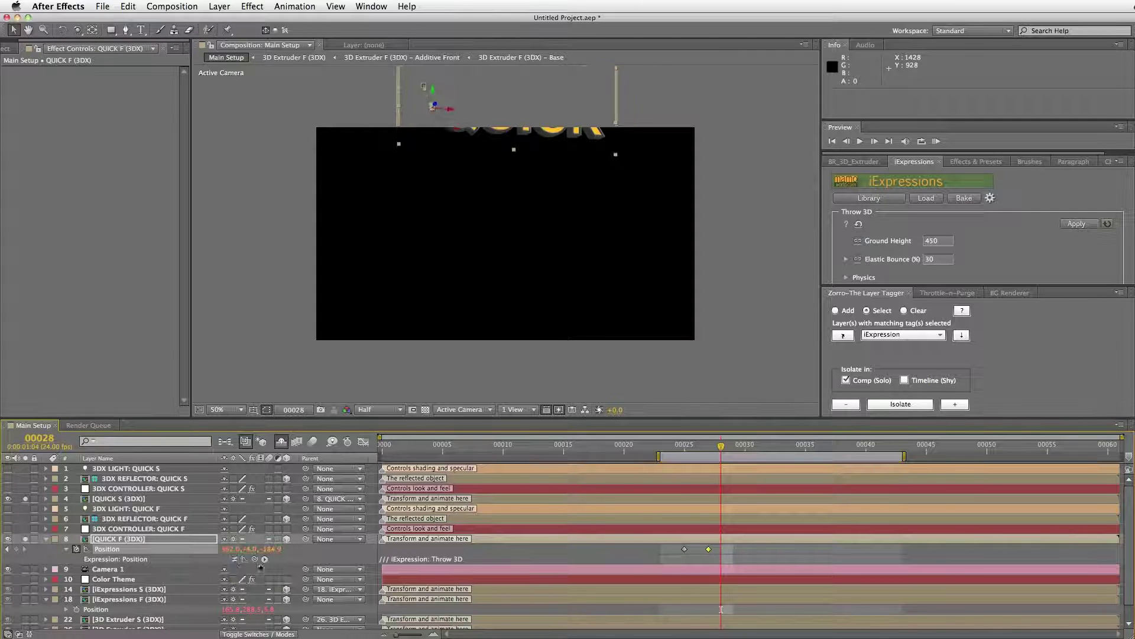
{"action": "left_click", "coordinate": [709, 449]}
{"action": "left_click", "coordinate": [675, 451]}
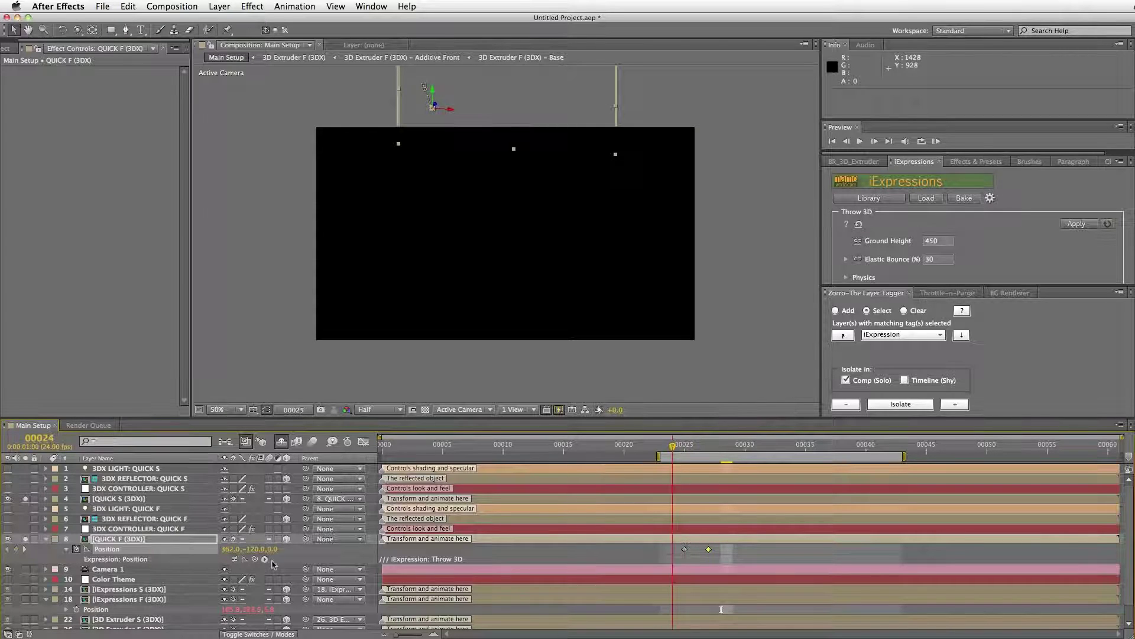
{"action": "left_click", "coordinate": [697, 451]}
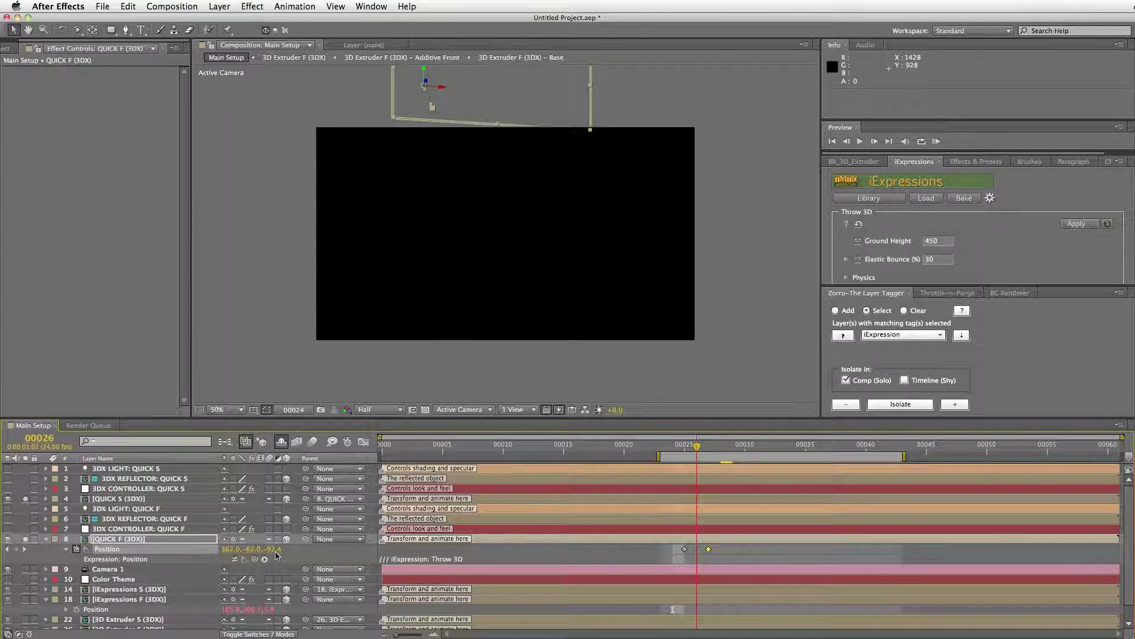
{"action": "key", "text": "Page_Up"}
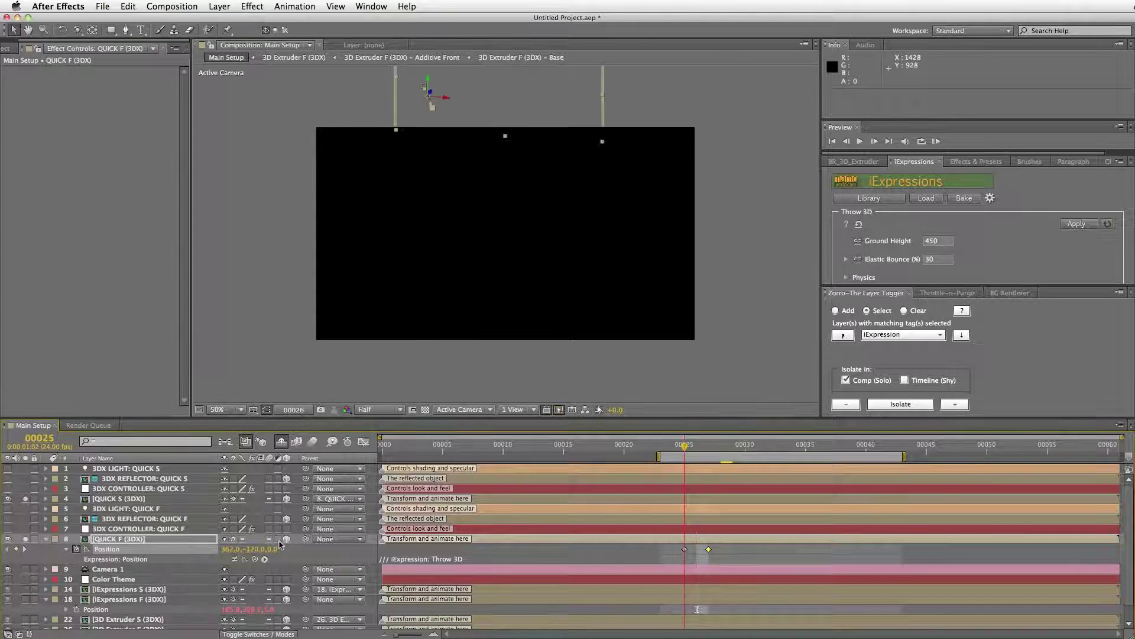
{"action": "key", "text": "Page_Down"}
{"action": "key", "text": "Page_Down"}
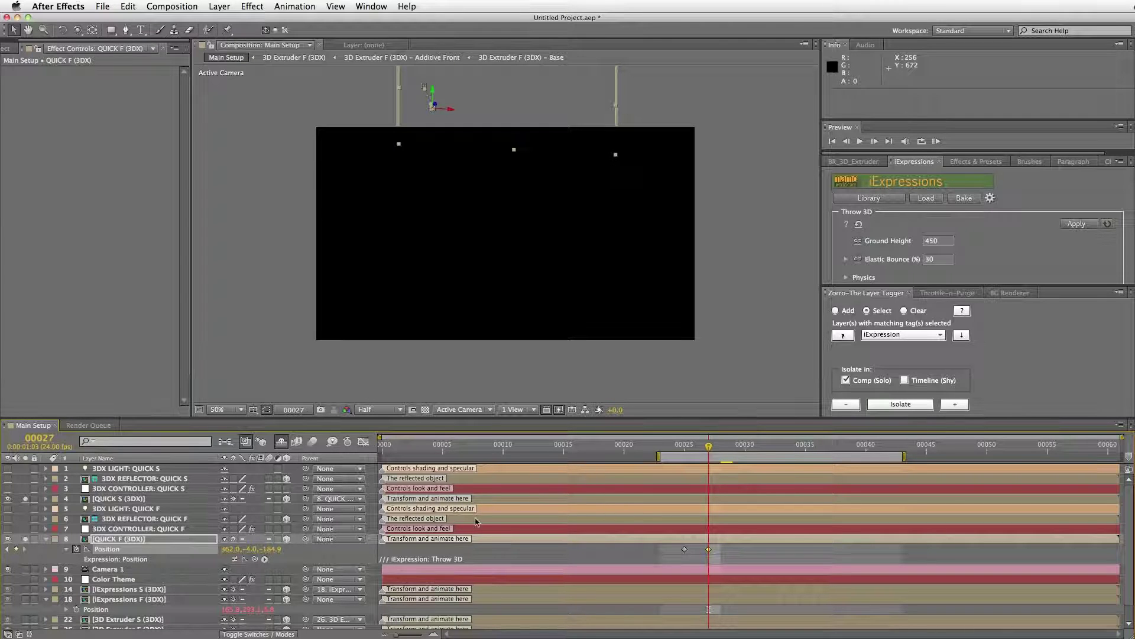
Set QUICK F's Z Position to -30 at frame 27 and re-enable the Throw 3D expression.
{"action": "left_click", "coordinate": [687, 448]}
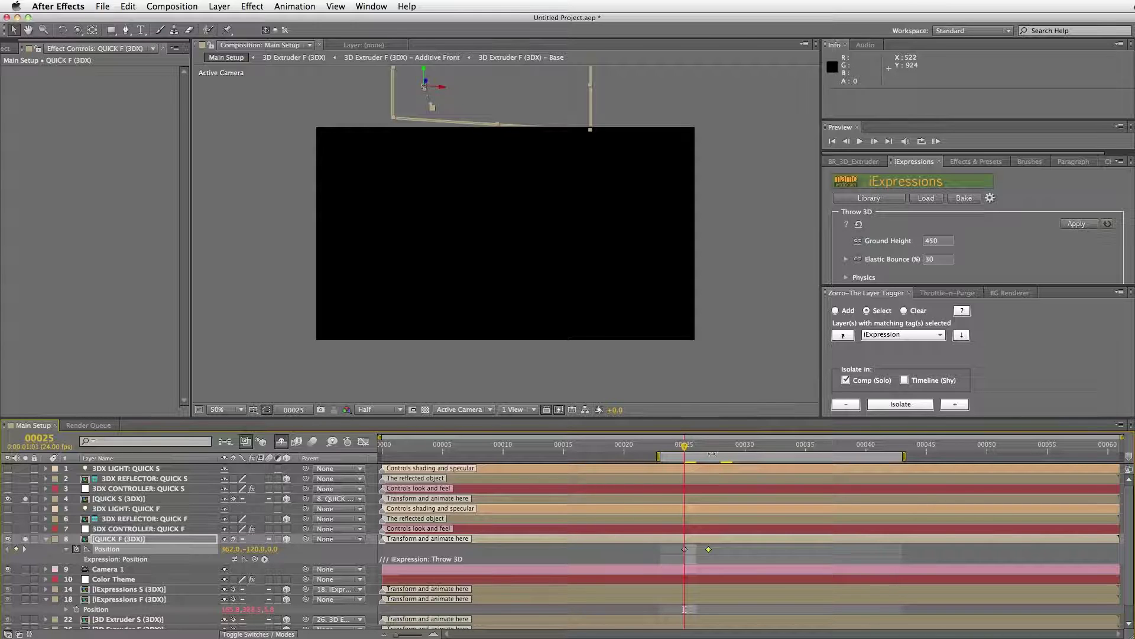
{"action": "left_click", "coordinate": [709, 448]}
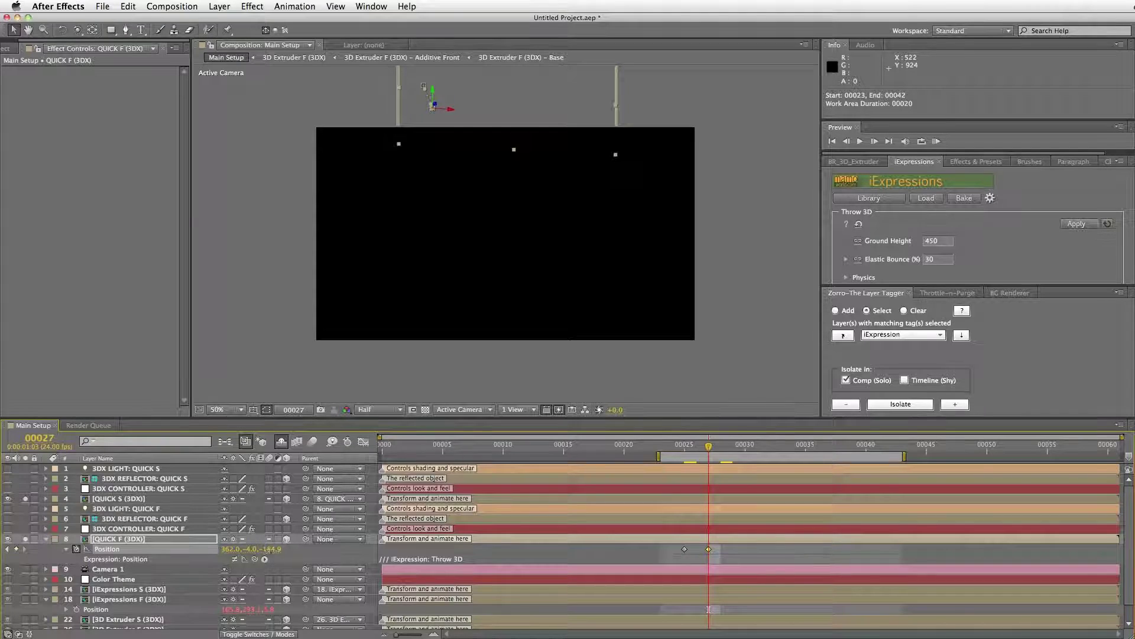
{"action": "left_click", "coordinate": [272, 549]}
{"action": "type", "text": "-30"}
{"action": "left_click", "coordinate": [733, 559]}
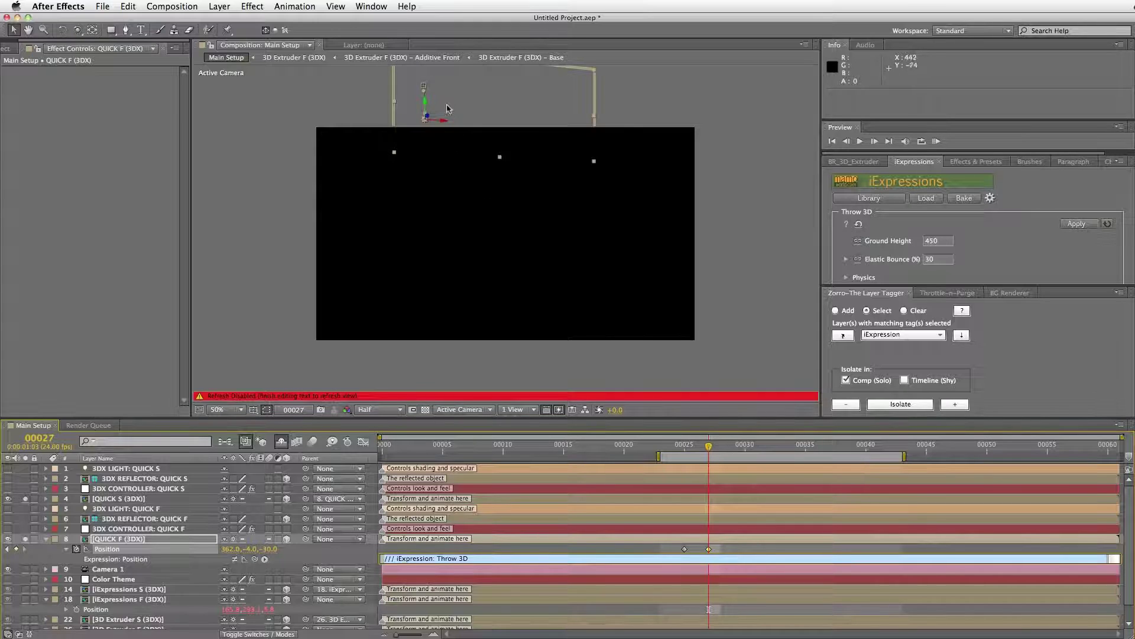
{"action": "left_click", "coordinate": [732, 553]}
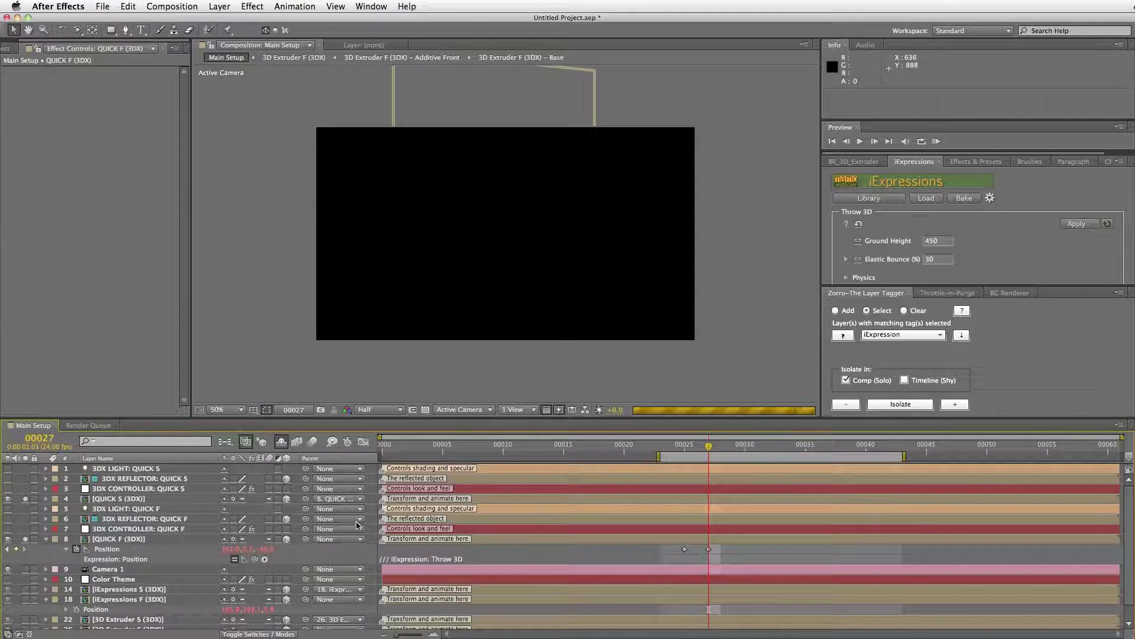
Raise QUICK F to about 362, -64, -30 at the frame 27 keyframe and preview the throw.
{"action": "left_click", "coordinate": [709, 550]}
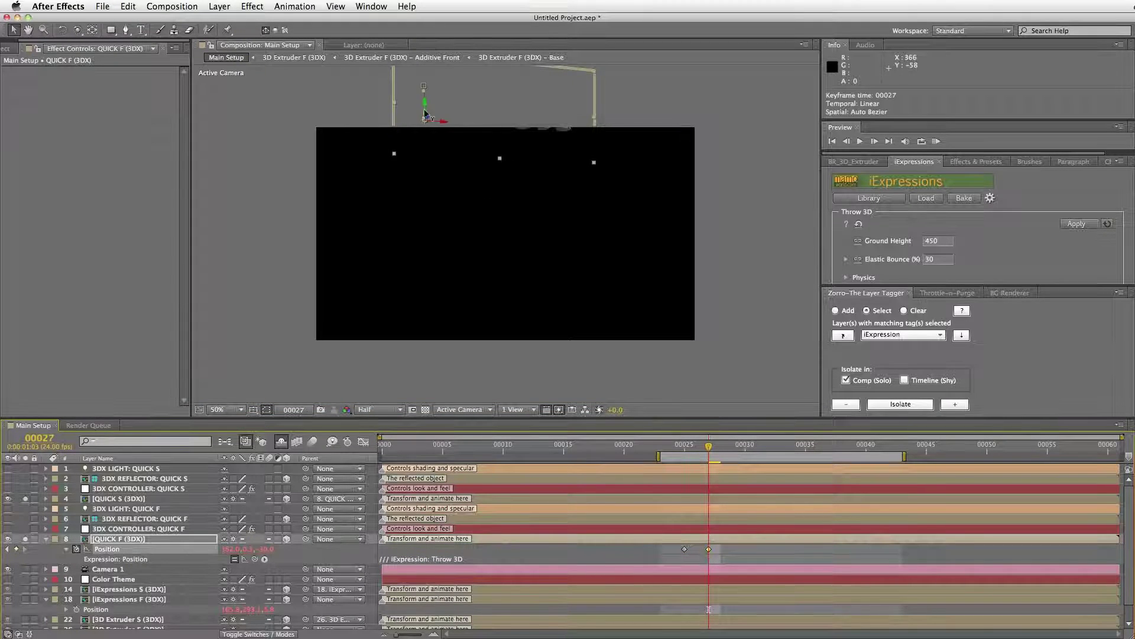
{"action": "left_click_drag", "start_coordinate": [426, 111], "coordinate": [425, 91]}
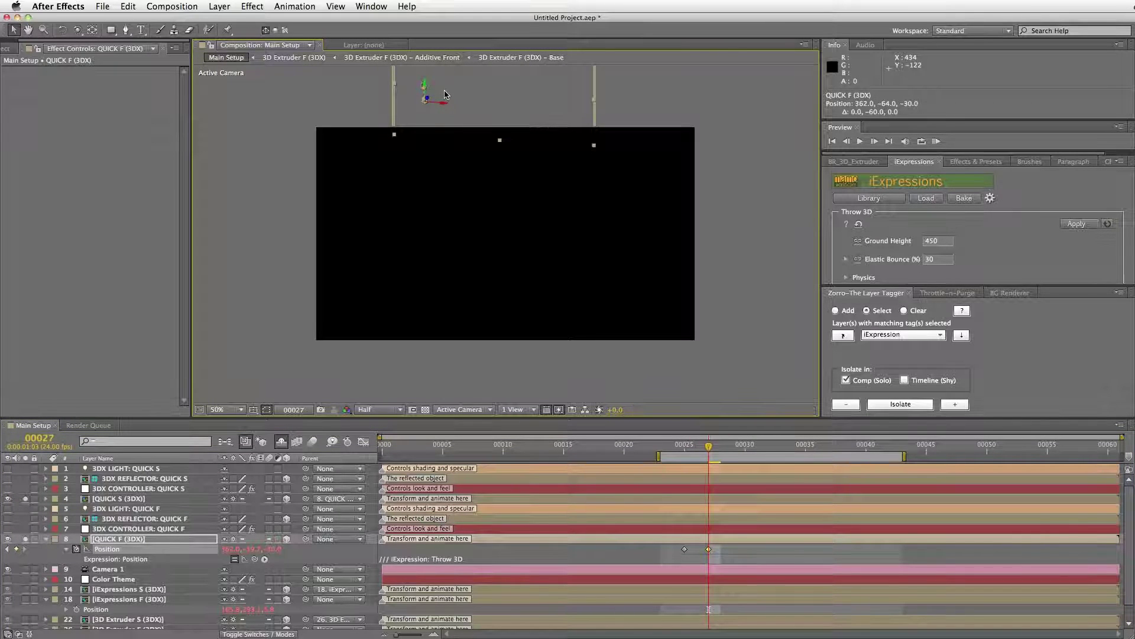
{"action": "key", "text": "KP_0"}
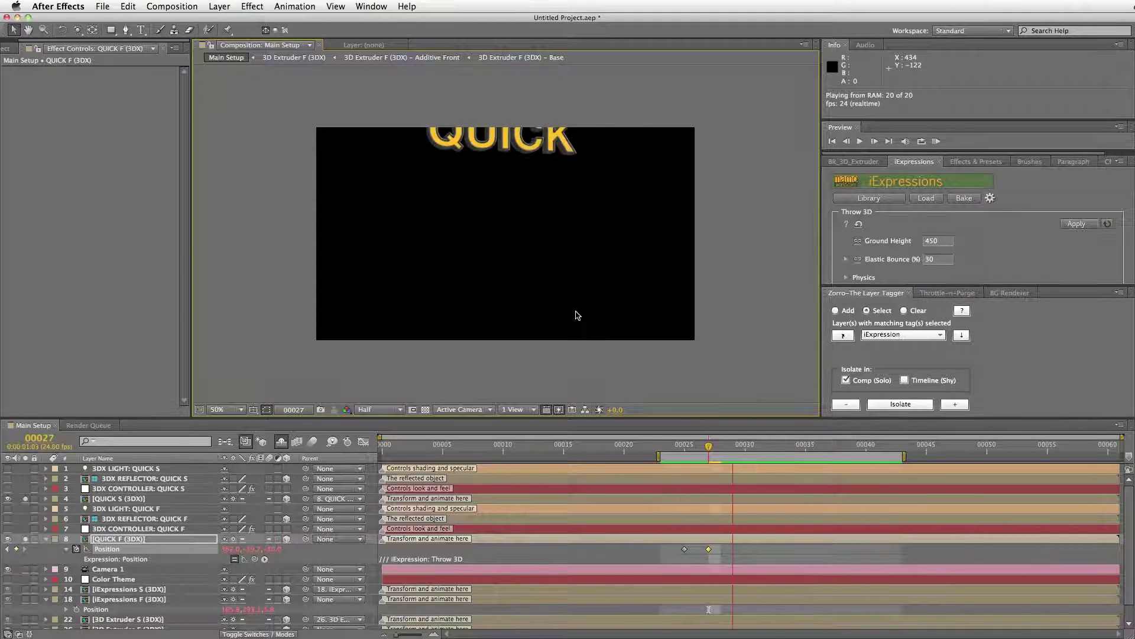
{"action": "key", "text": "space"}
{"action": "left_click", "coordinate": [710, 446]}
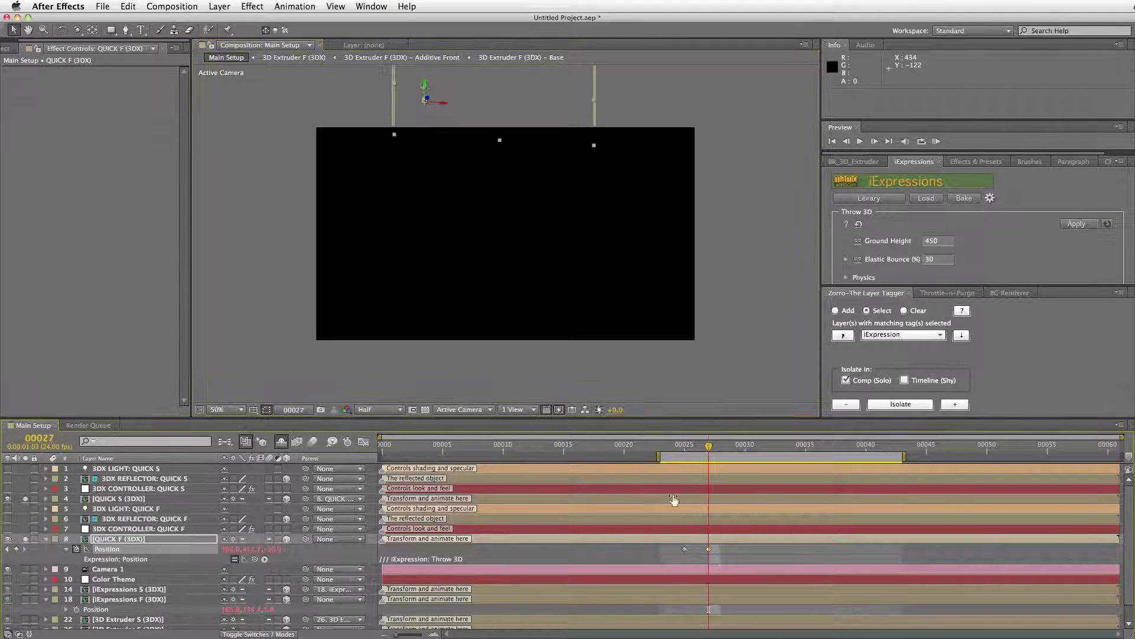
Set QUICK F's Z Position to -40 at frame 27 and preview the throw.
{"action": "left_click", "coordinate": [275, 549]}
{"action": "type", "text": "-40"}
{"action": "key", "text": "Return"}
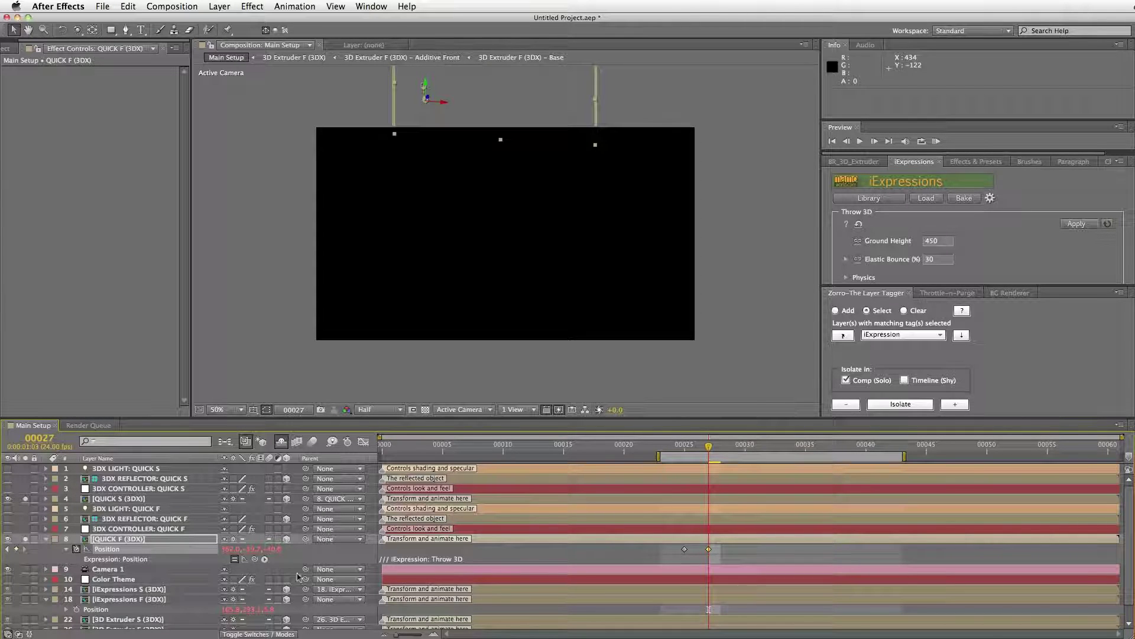
{"action": "key", "text": "KP_0"}
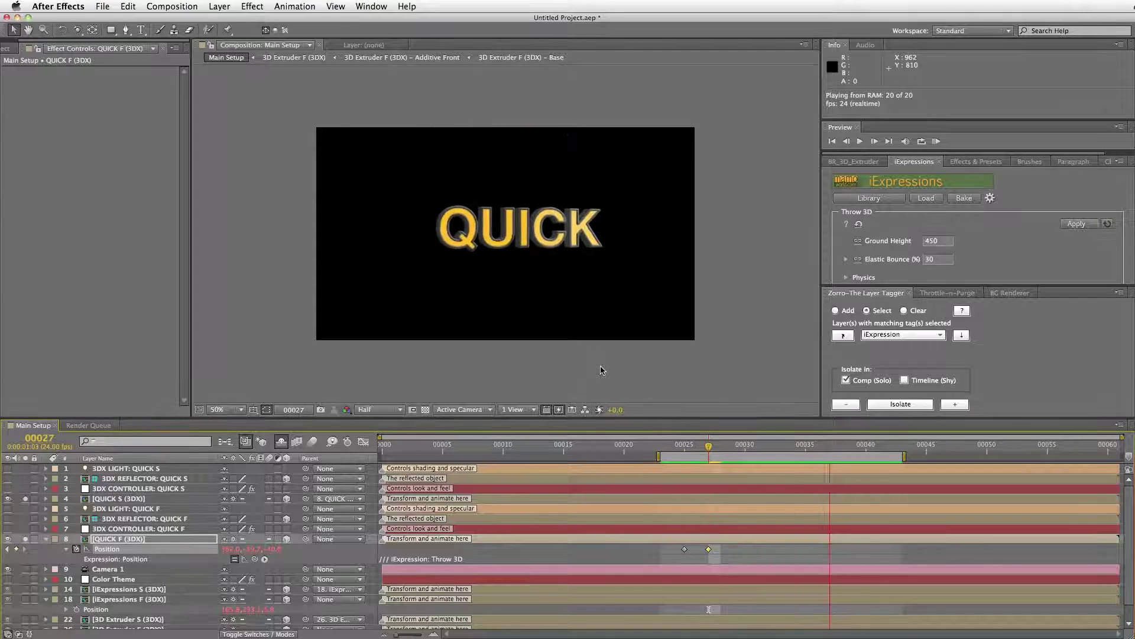
{"action": "key", "text": "space"}
Extend the end of the work area to about frame 55 and preview the longer throw animation.
{"action": "left_click", "coordinate": [905, 456]}
{"action": "left_click_drag", "start_coordinate": [904, 457], "coordinate": [1062, 455]}
{"action": "key", "text": "KP_0"}
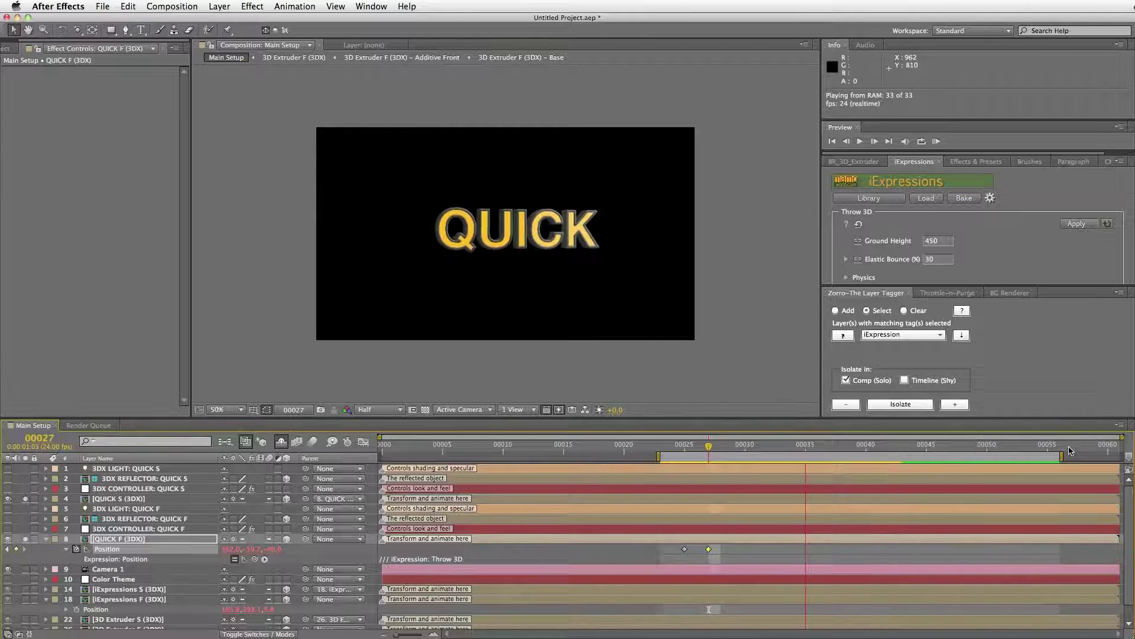
{"action": "left_click", "coordinate": [558, 286]}
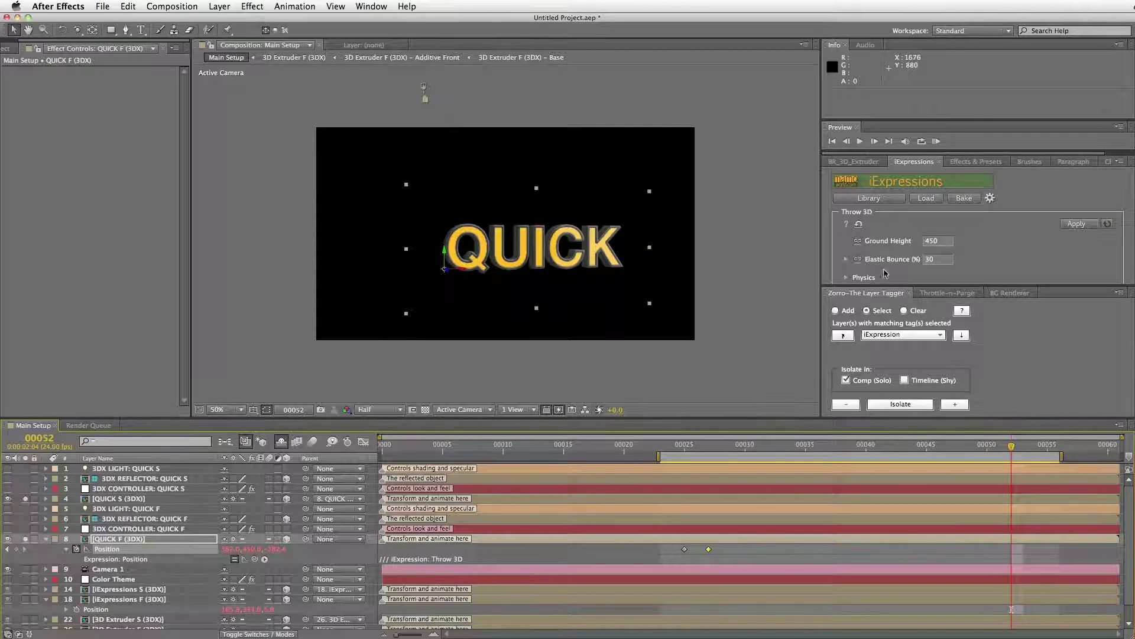
Enlarge the Throw 3D settings area and examine the gravity, air resistance and ground friction options under Physics.
{"action": "left_click_drag", "start_coordinate": [887, 285], "coordinate": [887, 348]}
{"action": "left_click", "coordinate": [847, 278]}
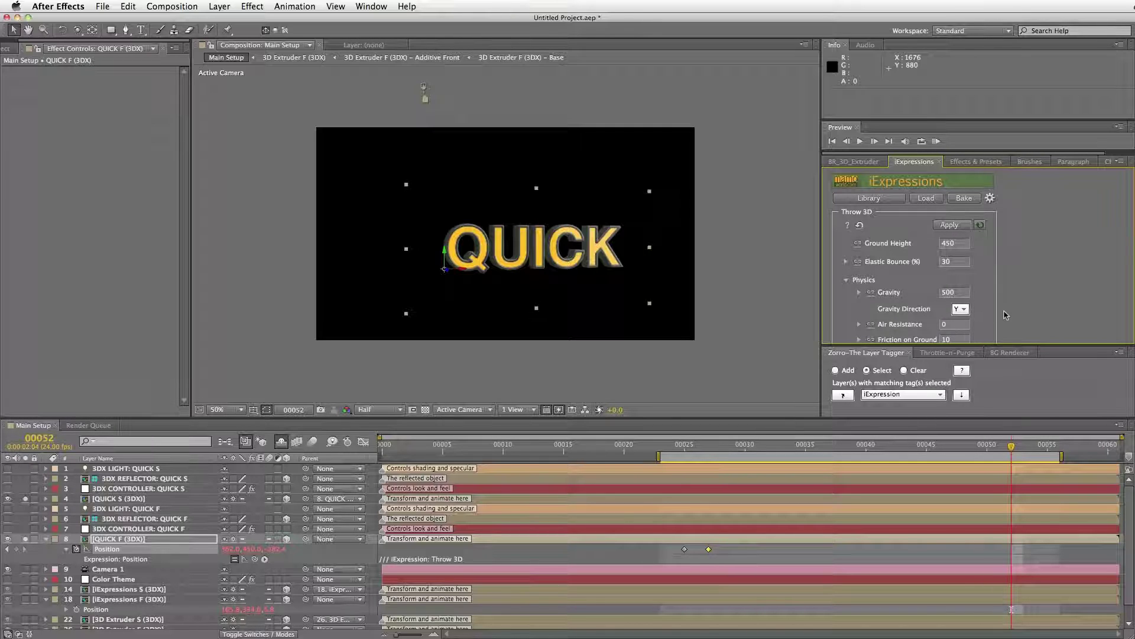
{"action": "left_click", "coordinate": [846, 279]}
{"action": "left_click", "coordinate": [848, 279]}
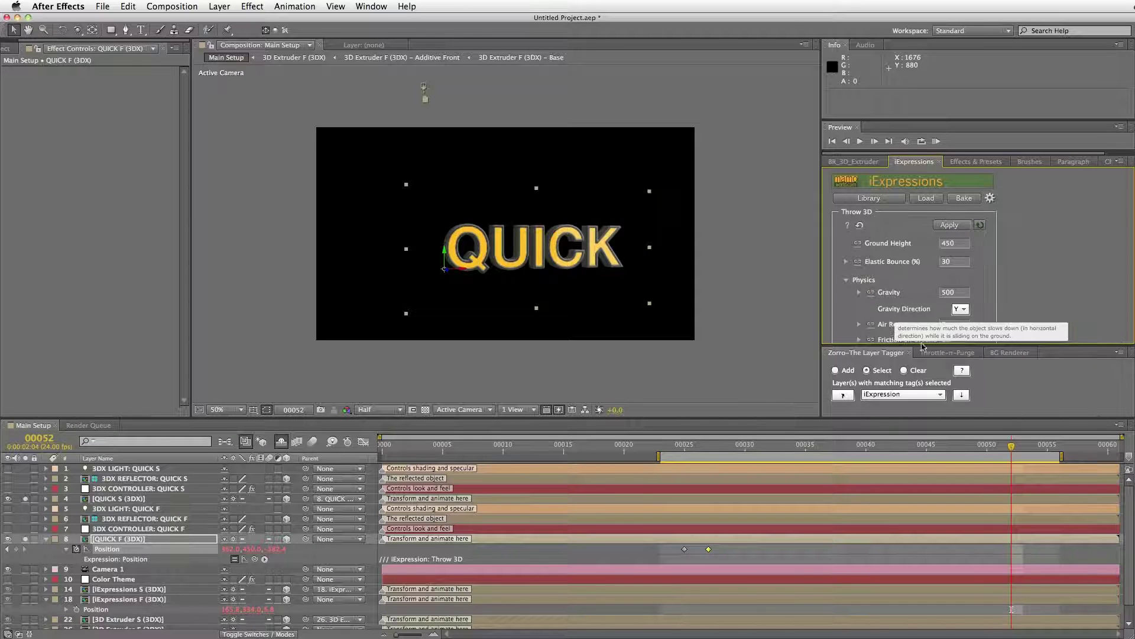
{"action": "mouse_move", "coordinate": [934, 345]}
{"action": "left_mouse_down"}
{"action": "mouse_move", "coordinate": [935, 394]}
{"action": "mouse_move", "coordinate": [933, 352]}
{"action": "left_mouse_up"}
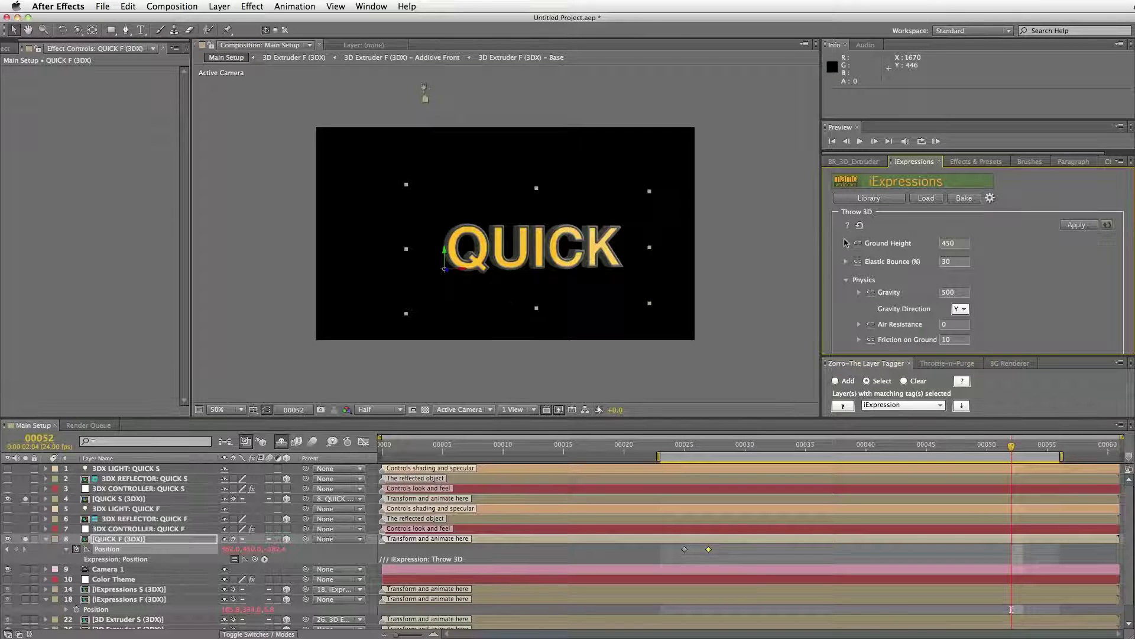
{"action": "left_click", "coordinate": [845, 281]}
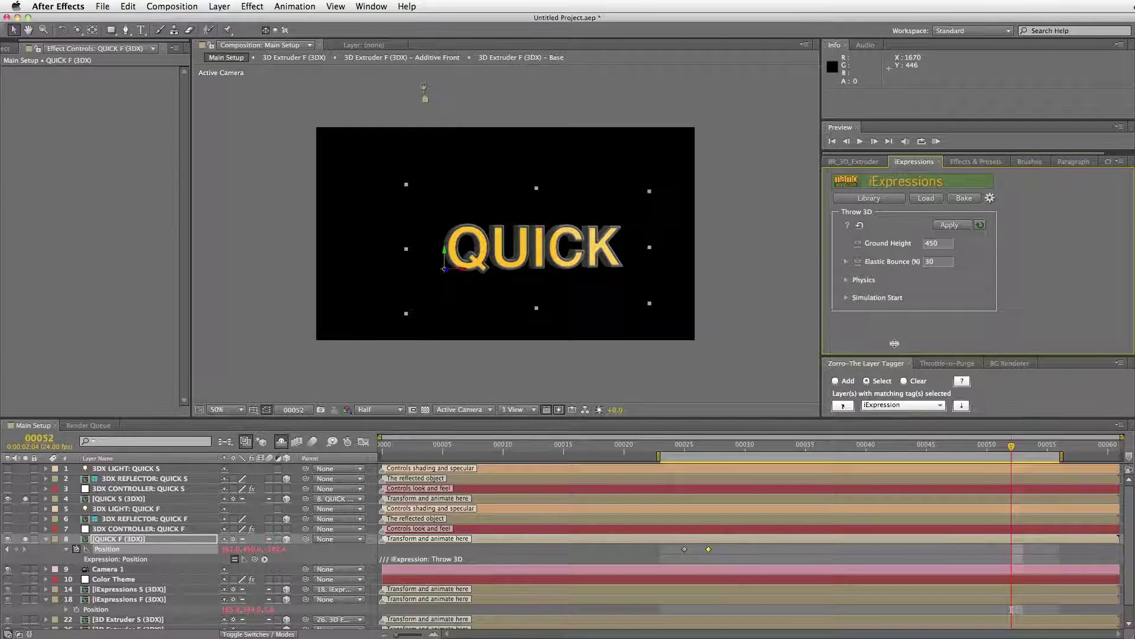
{"action": "left_click_drag", "start_coordinate": [894, 344], "coordinate": [923, 321]}
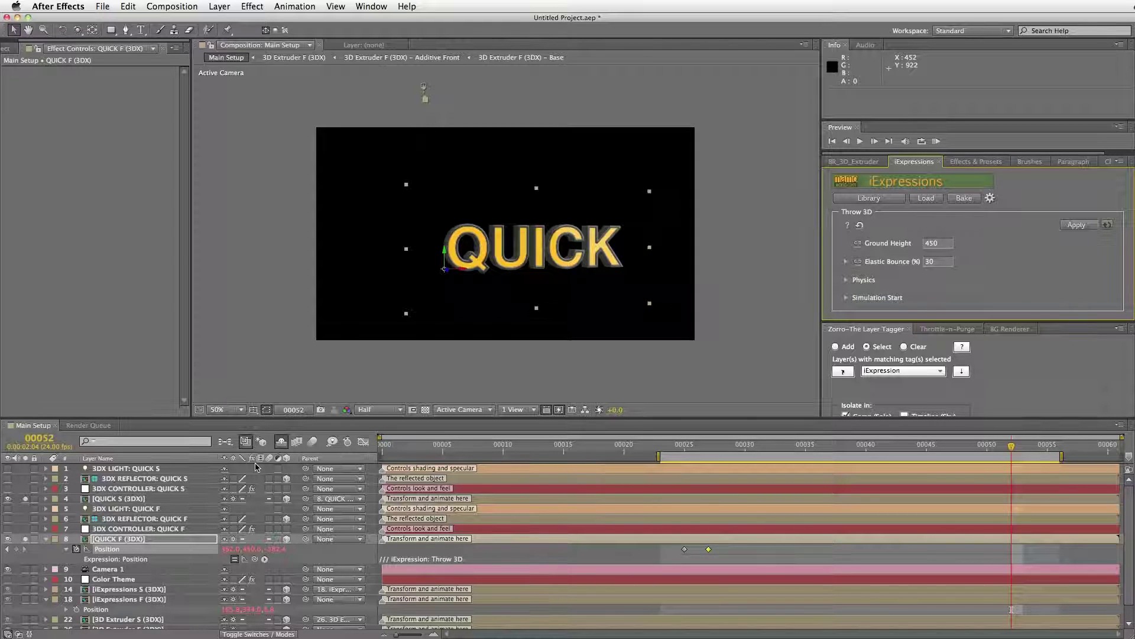
Switch to QuickTime Player, scrub the finished iExpressions movie back to about one second, and return to After Effects.
{"action": "key", "text": "super+Tab"}
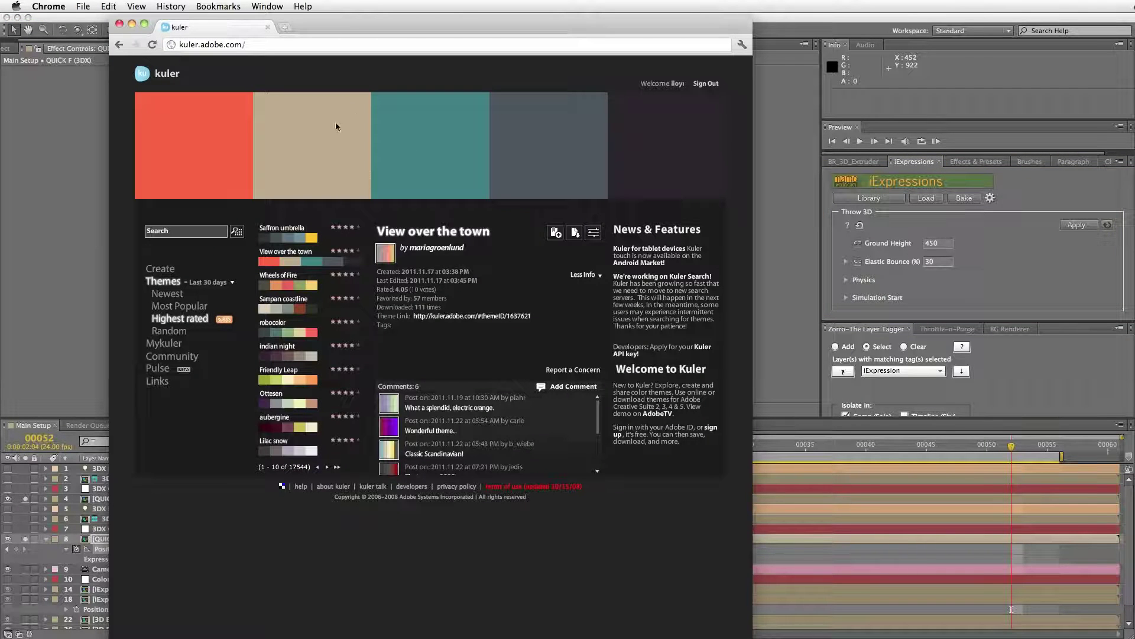
{"action": "key", "text": "super+Tab"}
{"action": "left_click", "coordinate": [716, 473]}
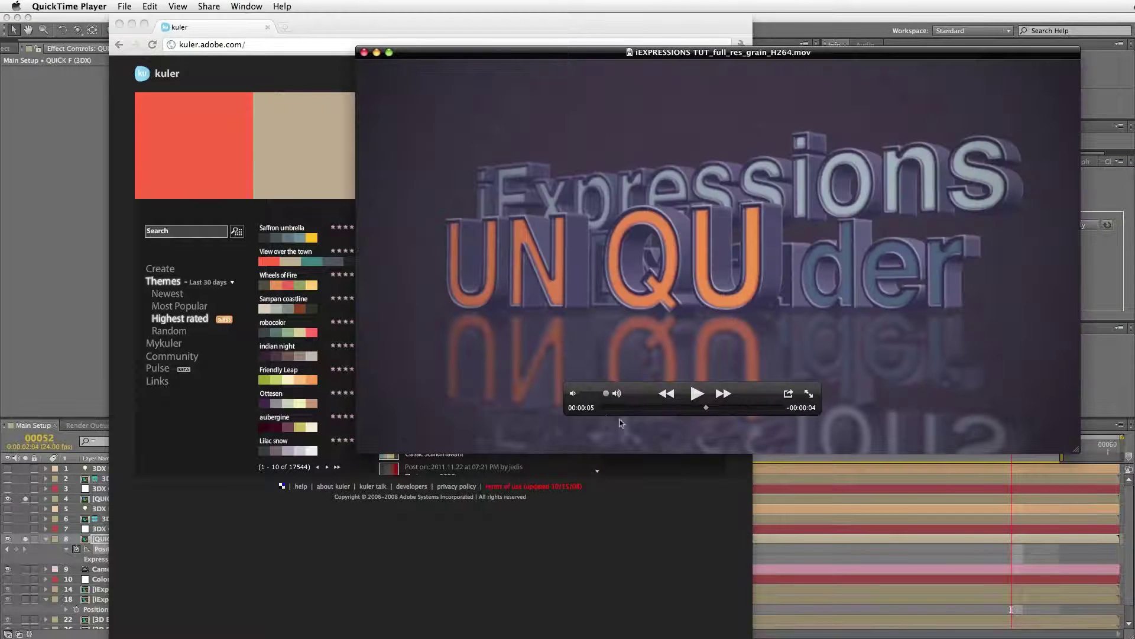
{"action": "mouse_move", "coordinate": [618, 408]}
{"action": "left_mouse_down"}
{"action": "mouse_move", "coordinate": [609, 408]}
{"action": "mouse_move", "coordinate": [632, 418]}
{"action": "mouse_move", "coordinate": [647, 408]}
{"action": "mouse_move", "coordinate": [618, 408]}
{"action": "mouse_move", "coordinate": [628, 407]}
{"action": "left_mouse_up"}
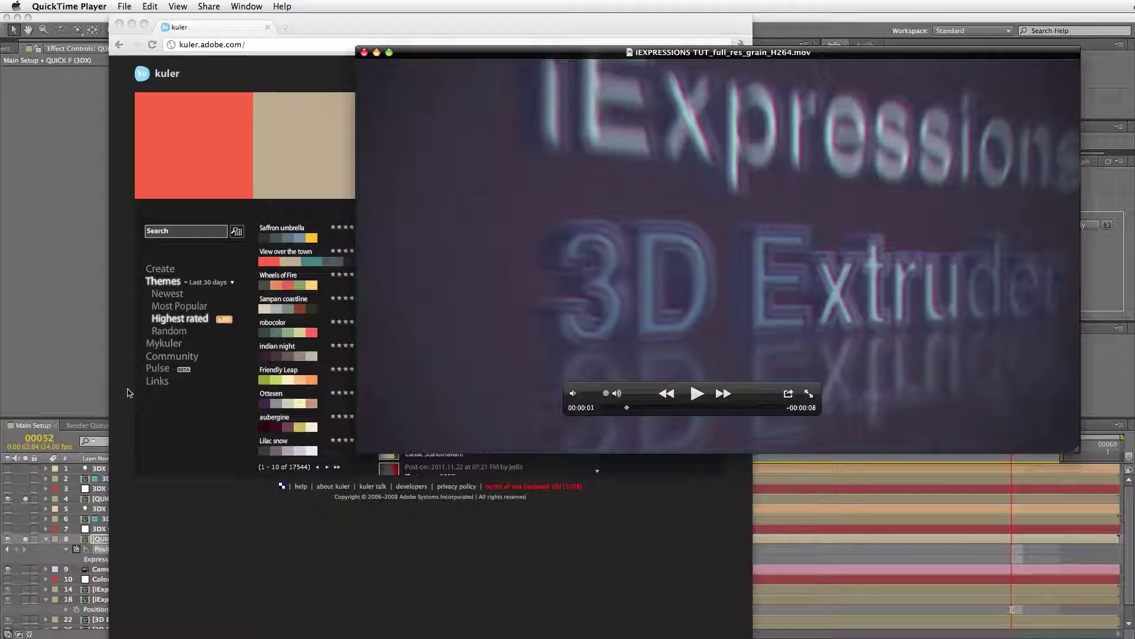
{"action": "left_click", "coordinate": [20, 434]}
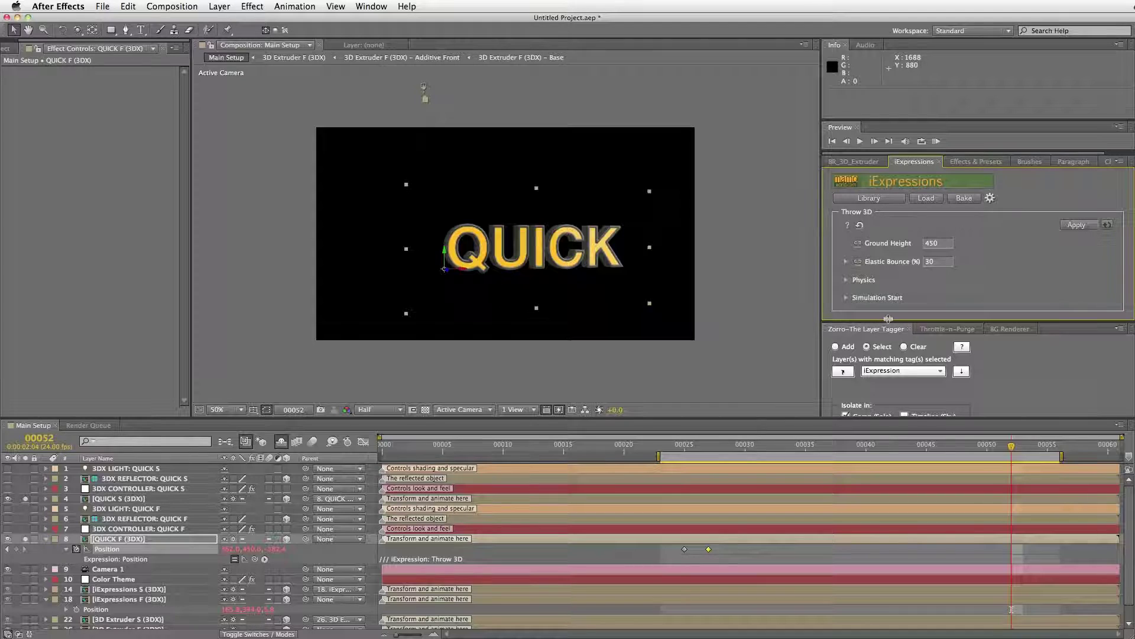
Enlarge the Zorro layer tagger area and reset all layer selections and isolations with -All Reset.
{"action": "left_click_drag", "start_coordinate": [889, 317], "coordinate": [885, 261]}
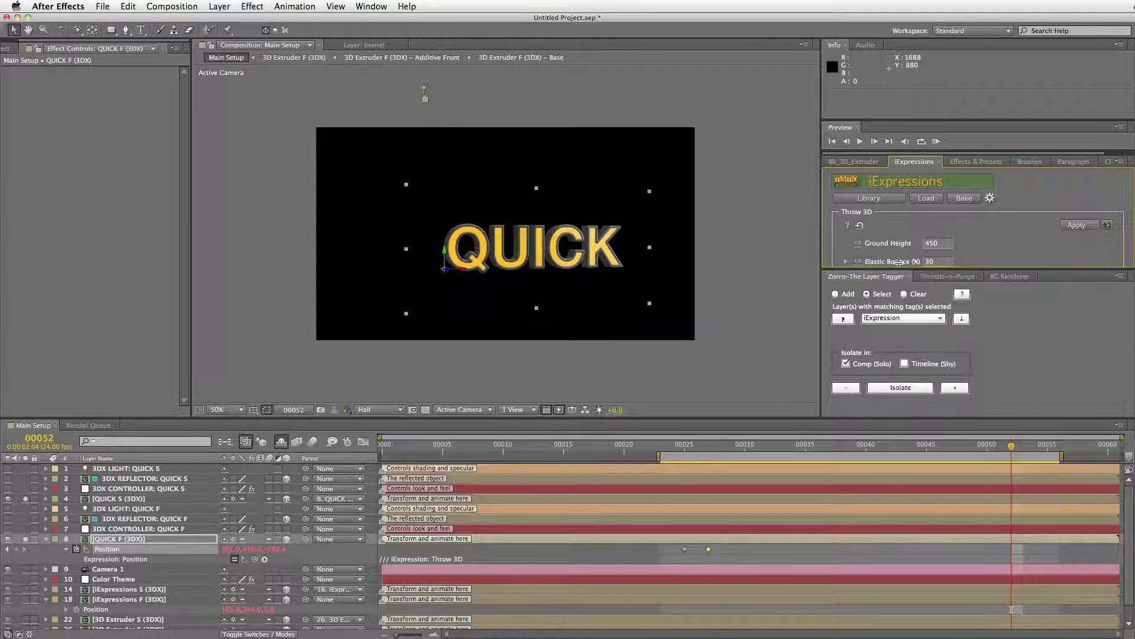
{"action": "left_click", "coordinate": [903, 311]}
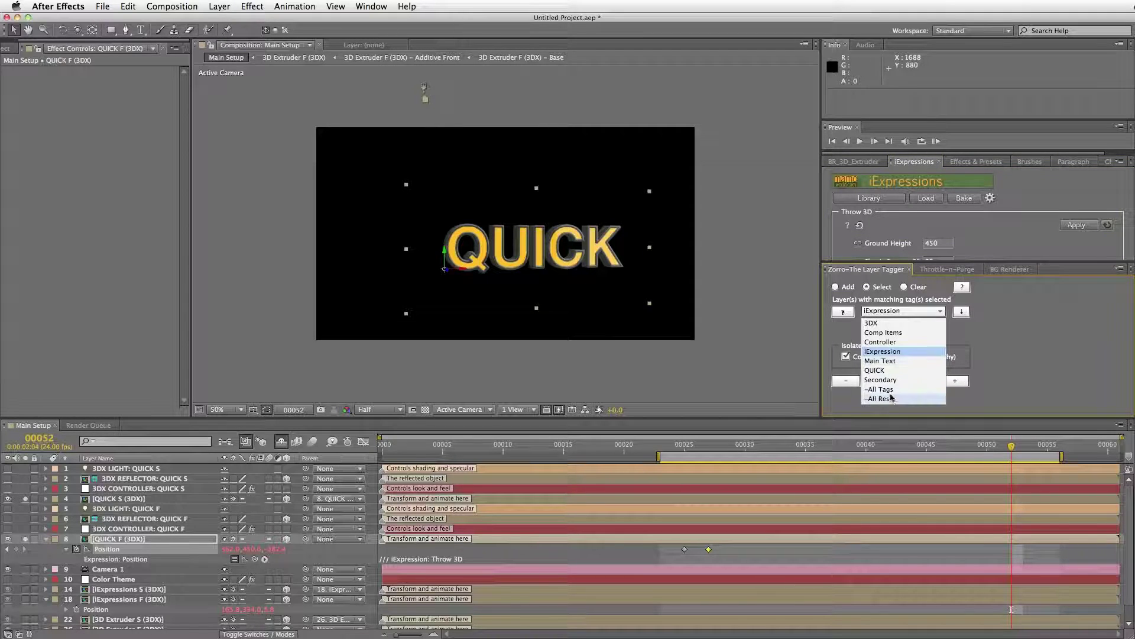
{"action": "left_click", "coordinate": [920, 398]}
{"action": "left_click", "coordinate": [908, 382]}
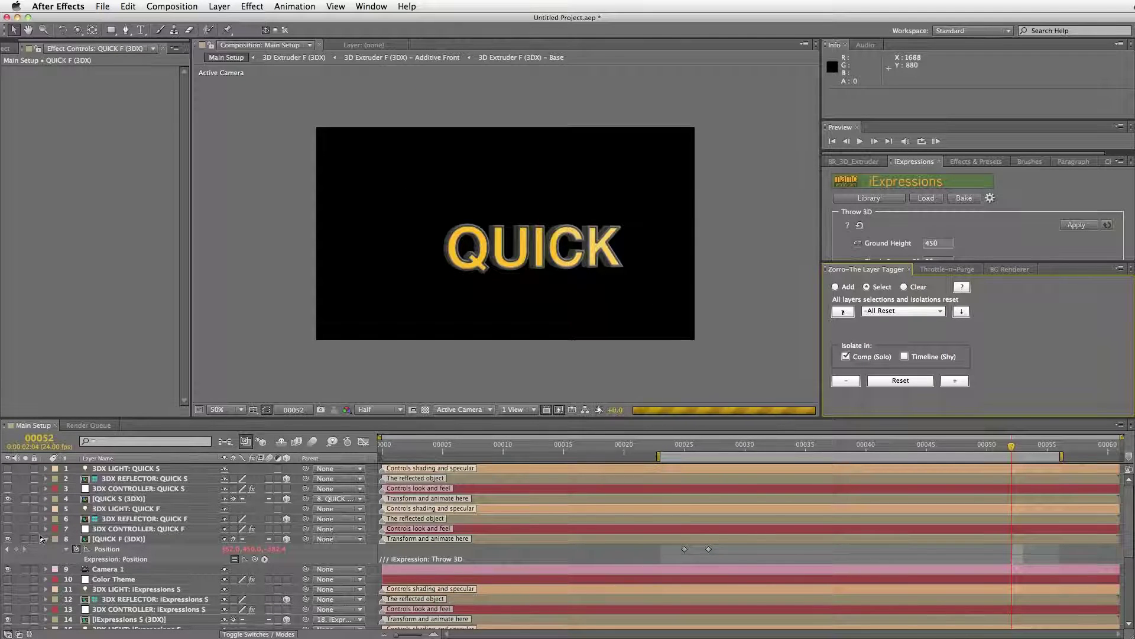
{"action": "left_click", "coordinate": [8, 501]}
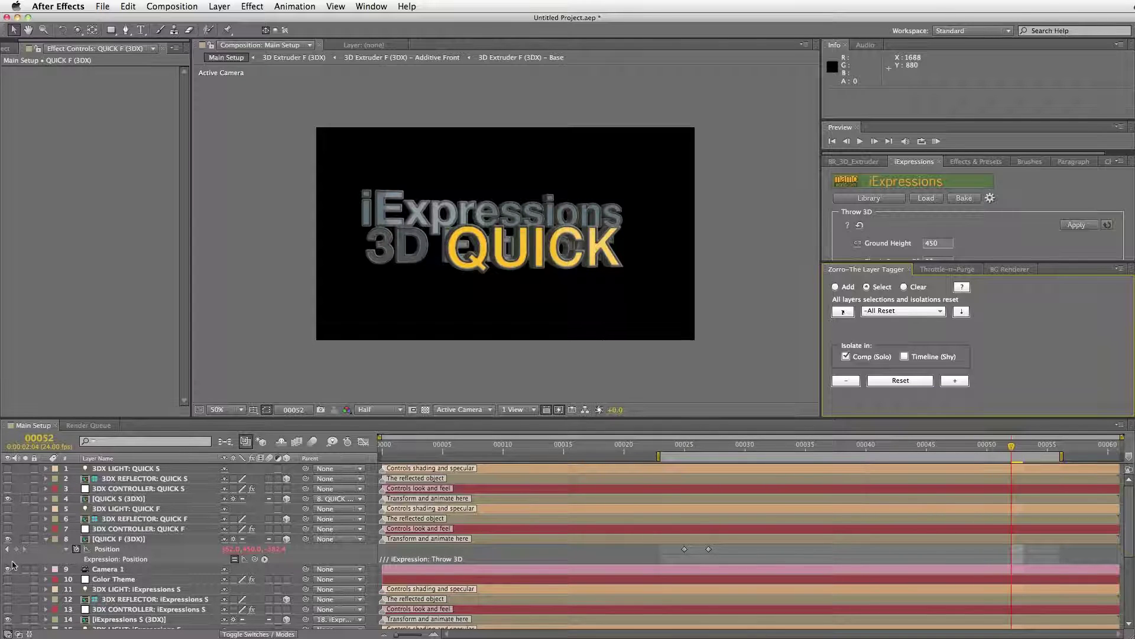
Isolate the layers tagged Main Text in the comp, and isolate them again using only Timeline (Shy).
{"action": "left_click", "coordinate": [898, 310]}
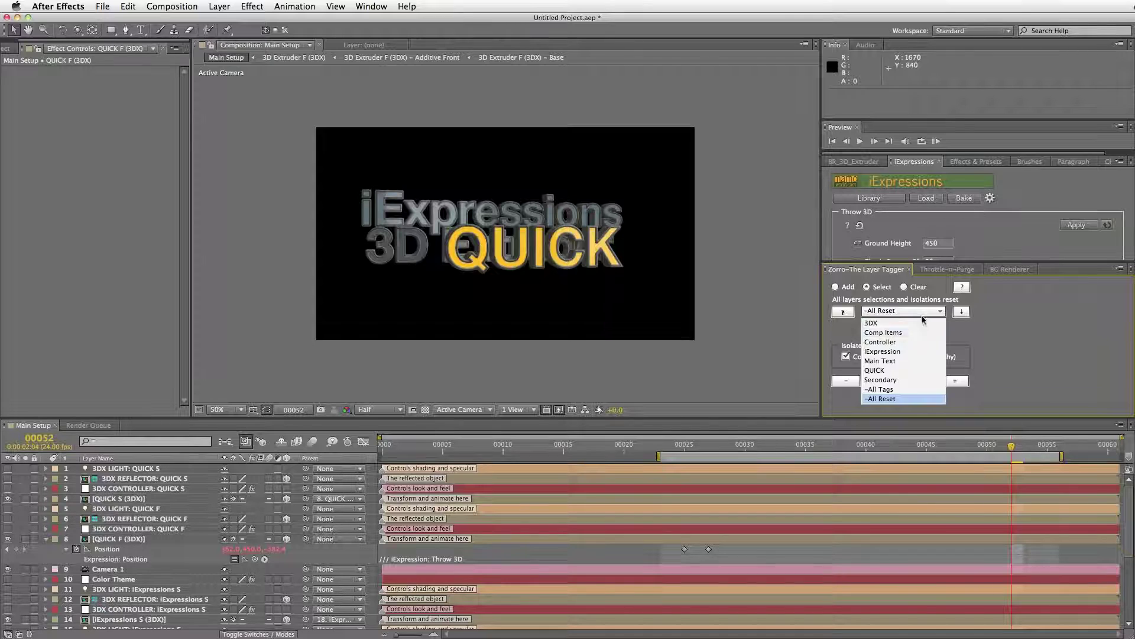
{"action": "left_click", "coordinate": [891, 355]}
{"action": "left_click", "coordinate": [896, 382]}
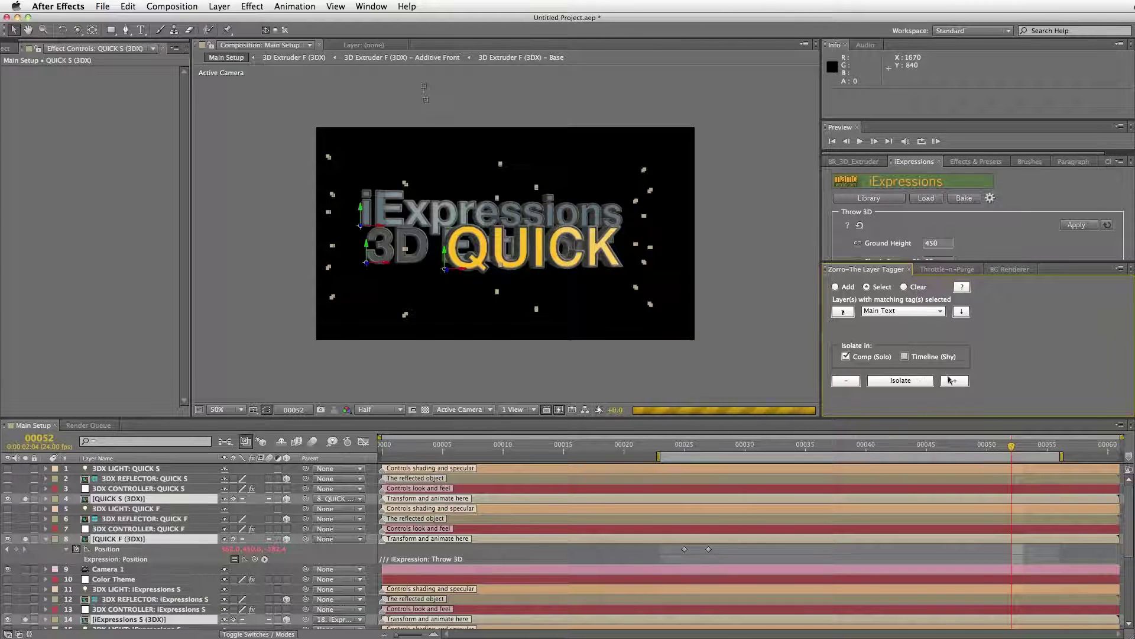
{"action": "left_click", "coordinate": [905, 357]}
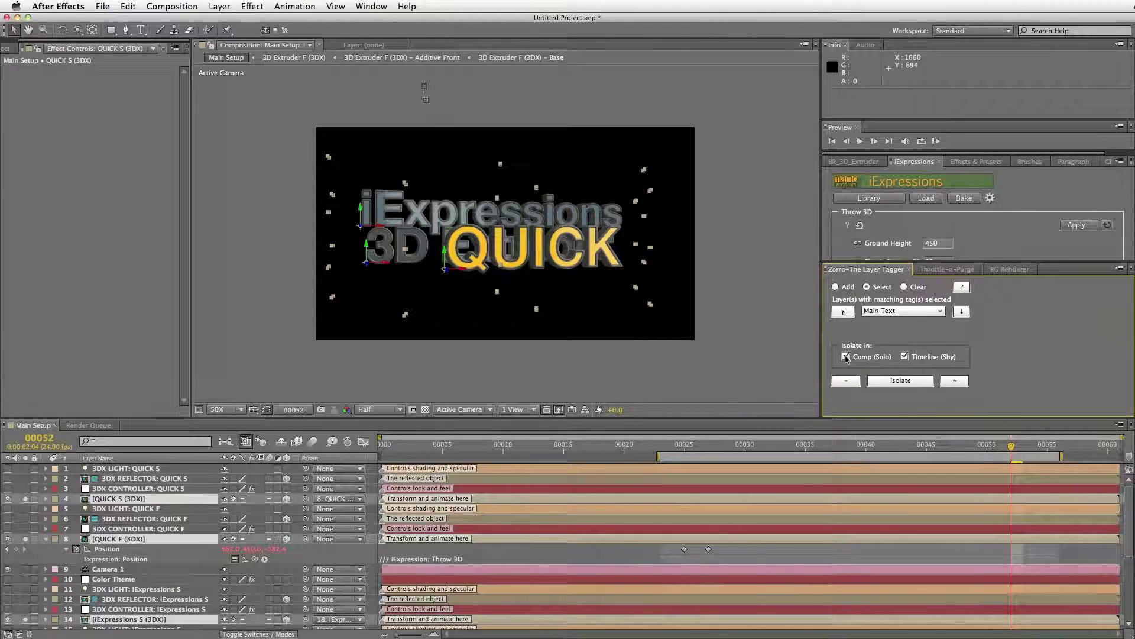
{"action": "left_click", "coordinate": [846, 357]}
{"action": "left_click", "coordinate": [901, 381]}
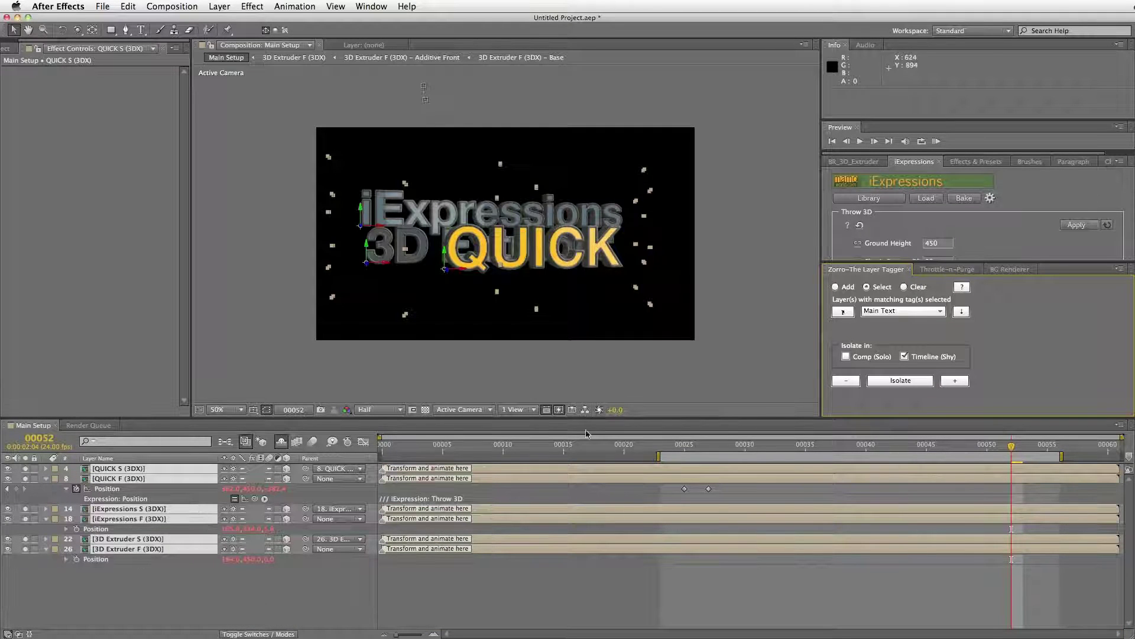
Set the work area from frame 0 to frame 52 and preview all the text layers together.
{"action": "left_click_drag", "start_coordinate": [661, 456], "coordinate": [339, 415]}
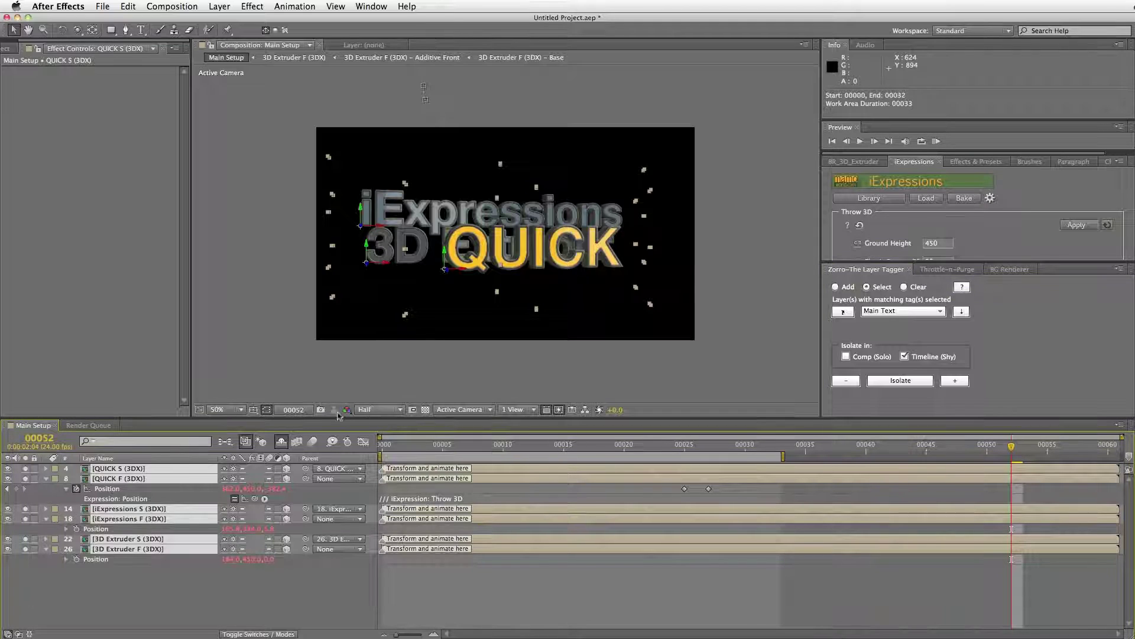
{"action": "left_click_drag", "start_coordinate": [785, 456], "coordinate": [1025, 457]}
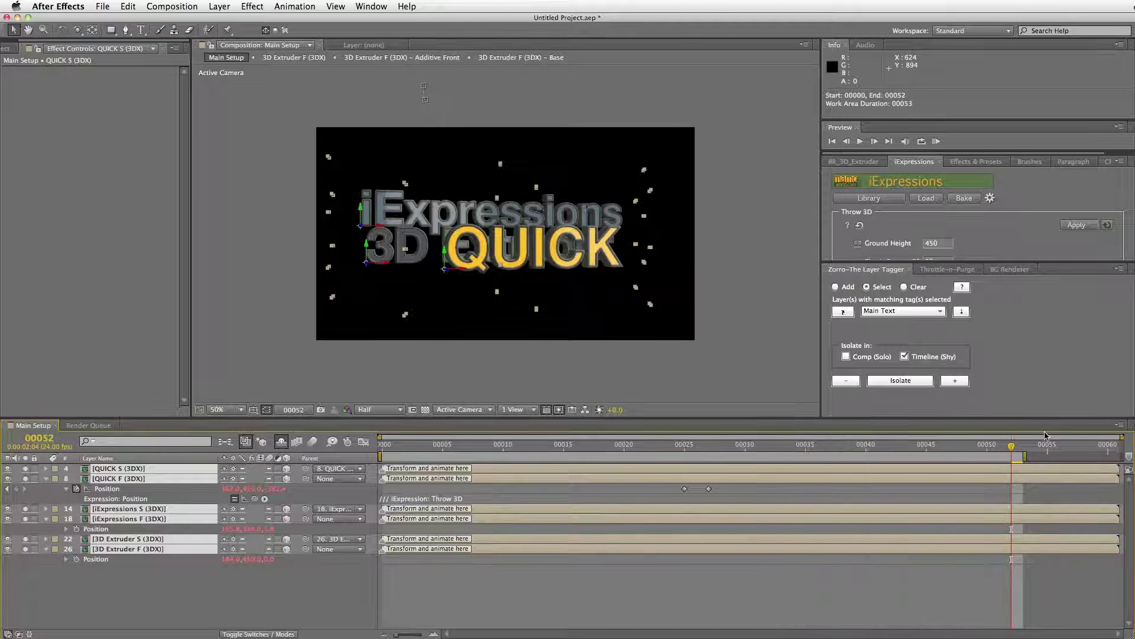
{"action": "key", "text": "KP_0"}
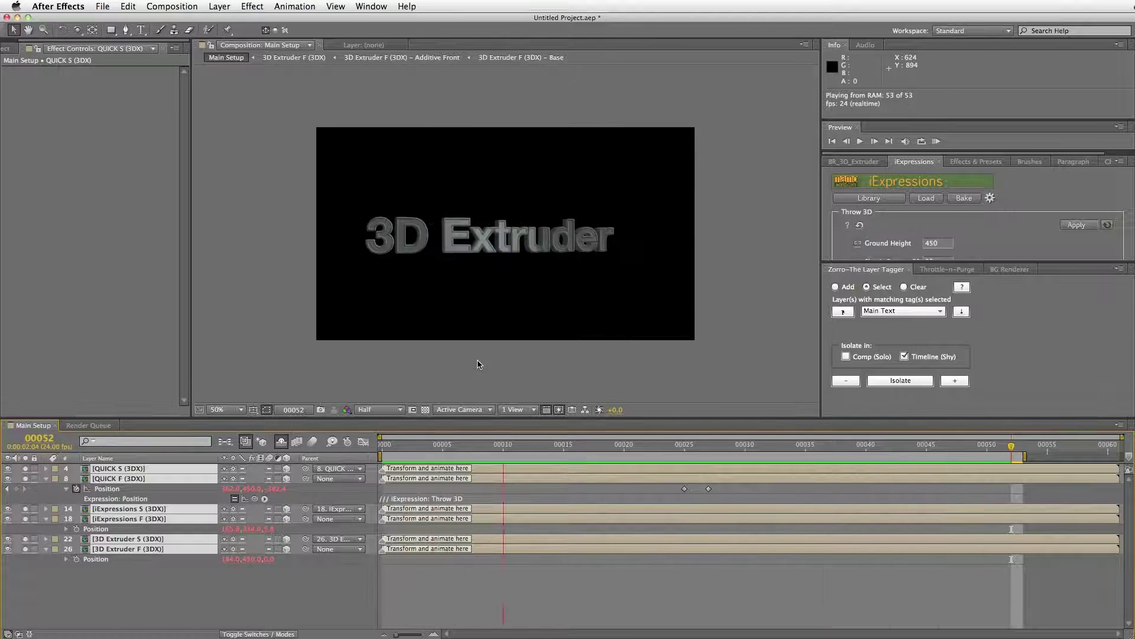
{"action": "key", "text": "space"}
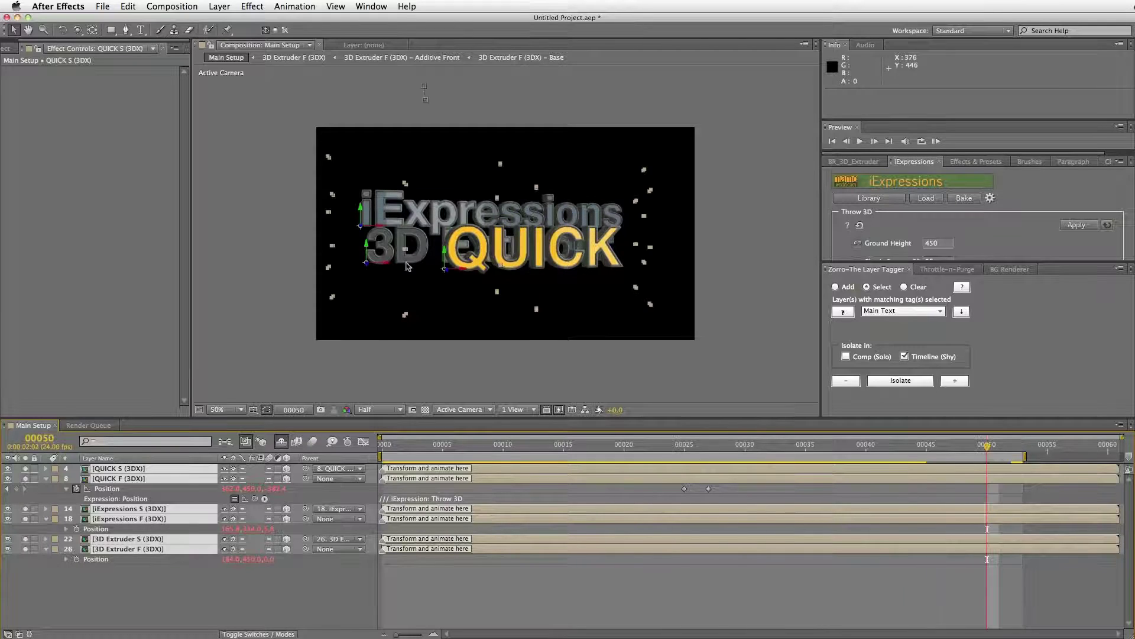
Deselect the text layers and use Zorro to isolate the layers tagged Comp Items in the timeline.
{"action": "left_click", "coordinate": [476, 502]}
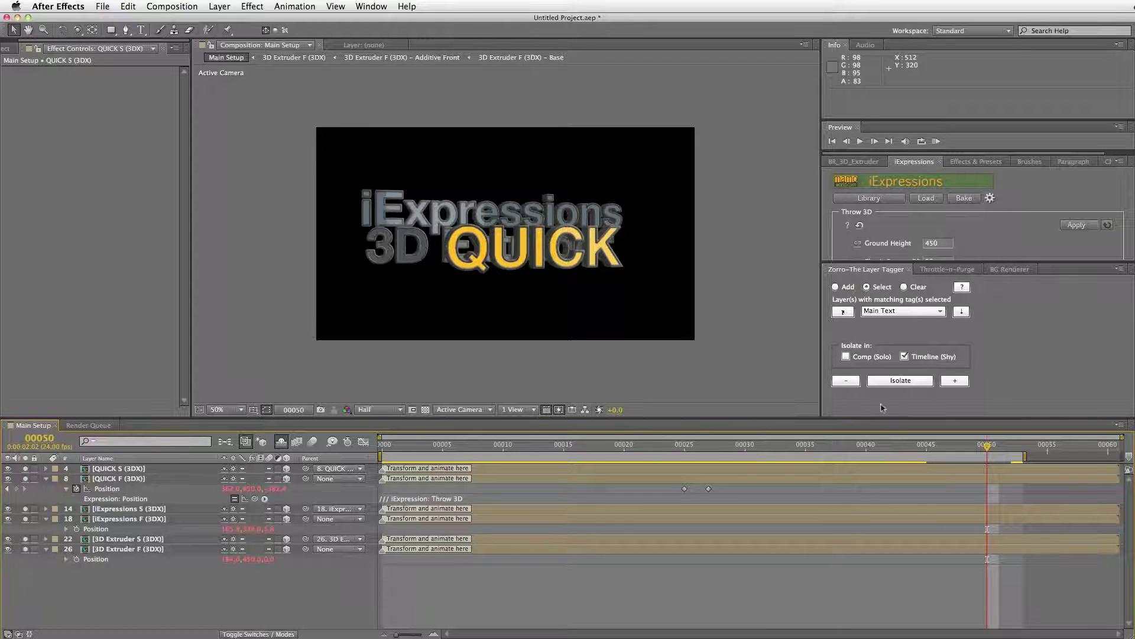
{"action": "left_click", "coordinate": [913, 313]}
{"action": "left_click", "coordinate": [898, 332]}
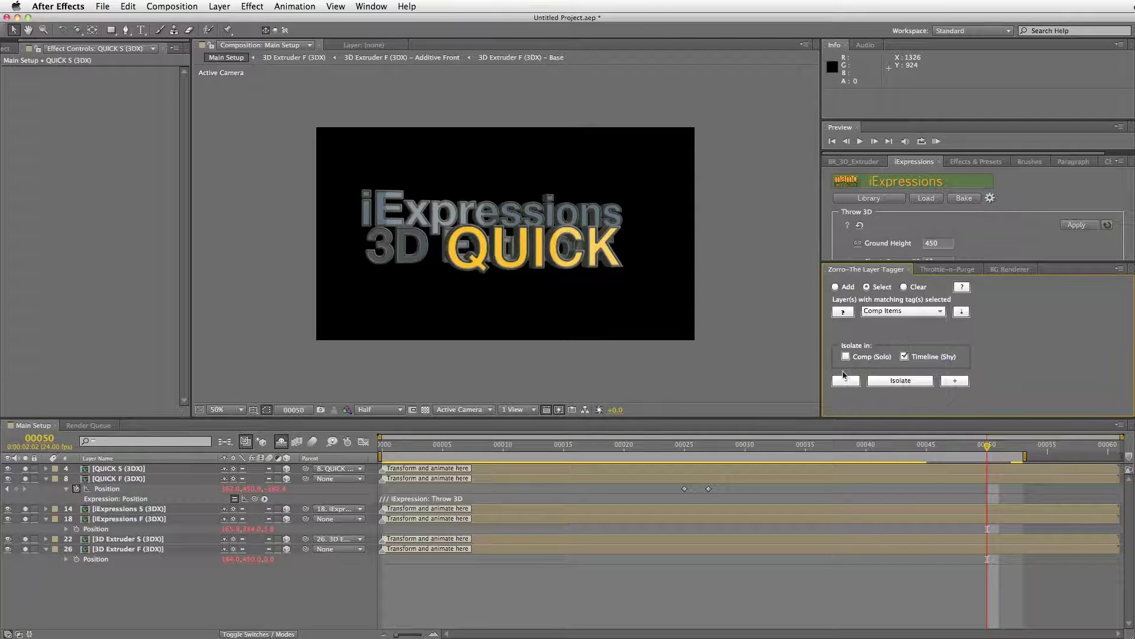
{"action": "left_click", "coordinate": [920, 383]}
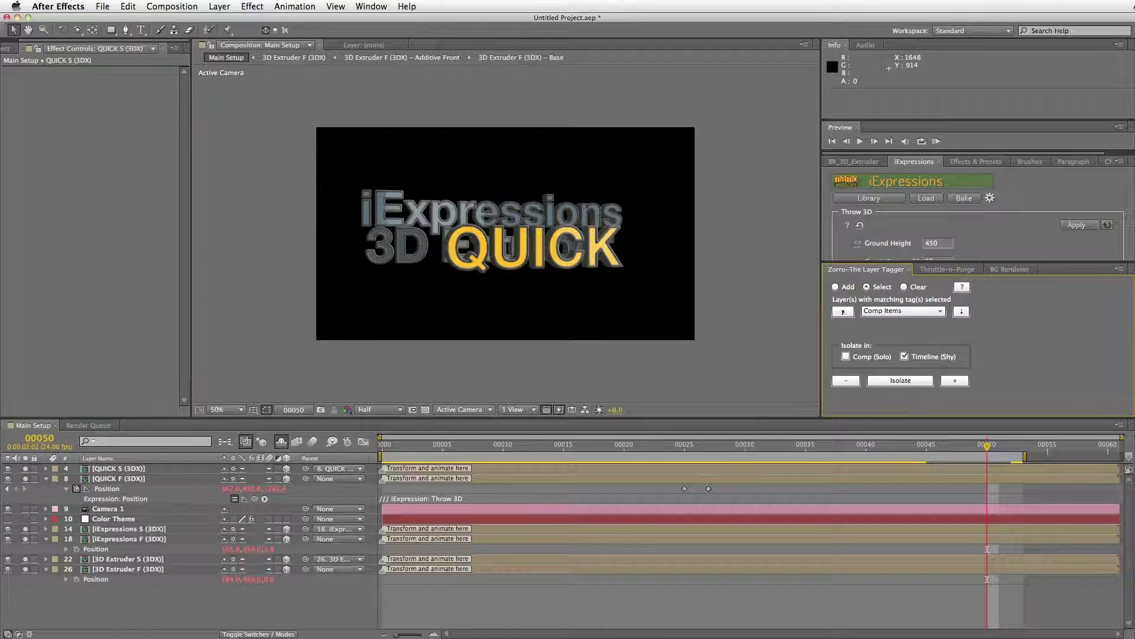
Move the Camera 1 and Color Theme layers above the QUICK S layer in the layer stack.
{"action": "left_click", "coordinate": [109, 509]}
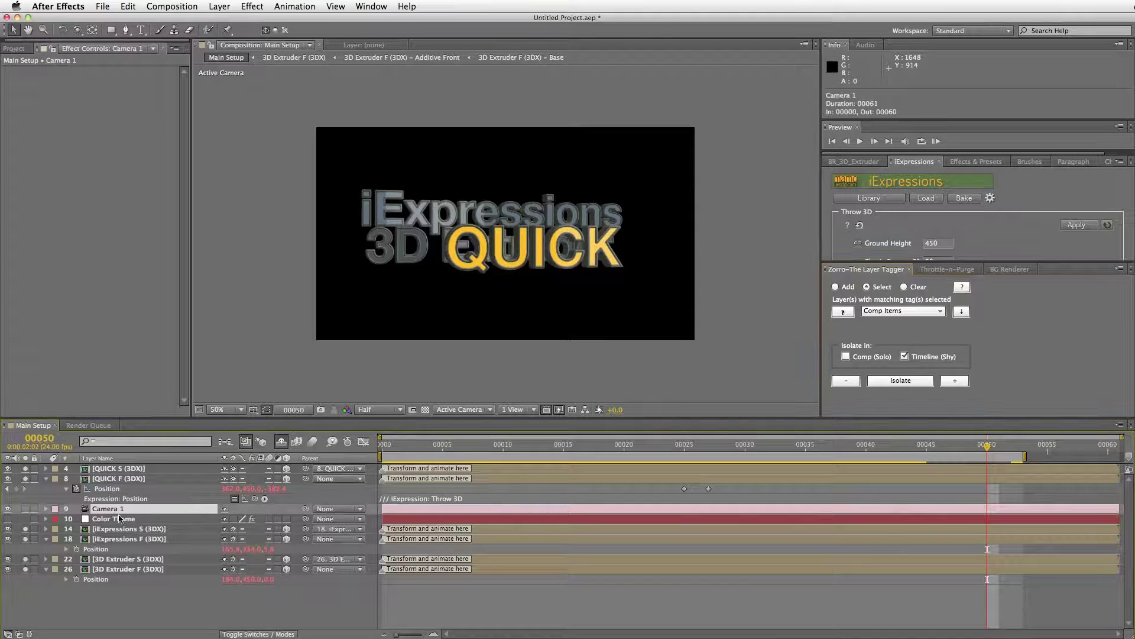
{"action": "left_click", "coordinate": [115, 519], "text": "shift"}
{"action": "left_click_drag", "start_coordinate": [115, 519], "coordinate": [118, 465]}
{"action": "left_click", "coordinate": [143, 610]}
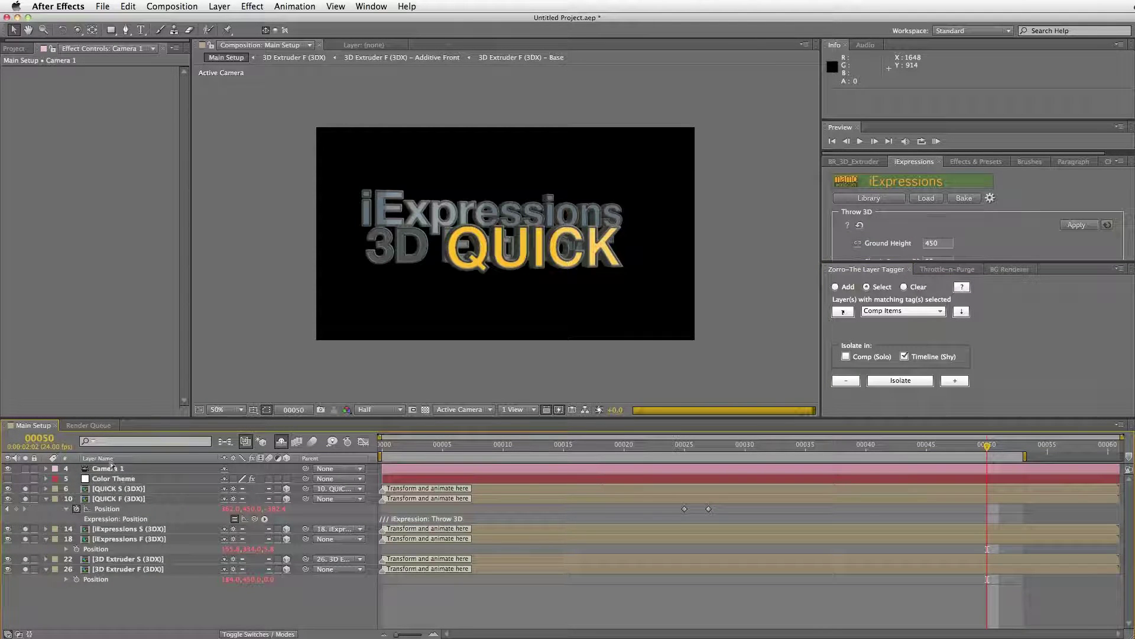
Add a new null object, make it a 3D layer and rename it CAM NULL.
{"action": "left_click", "coordinate": [114, 468]}
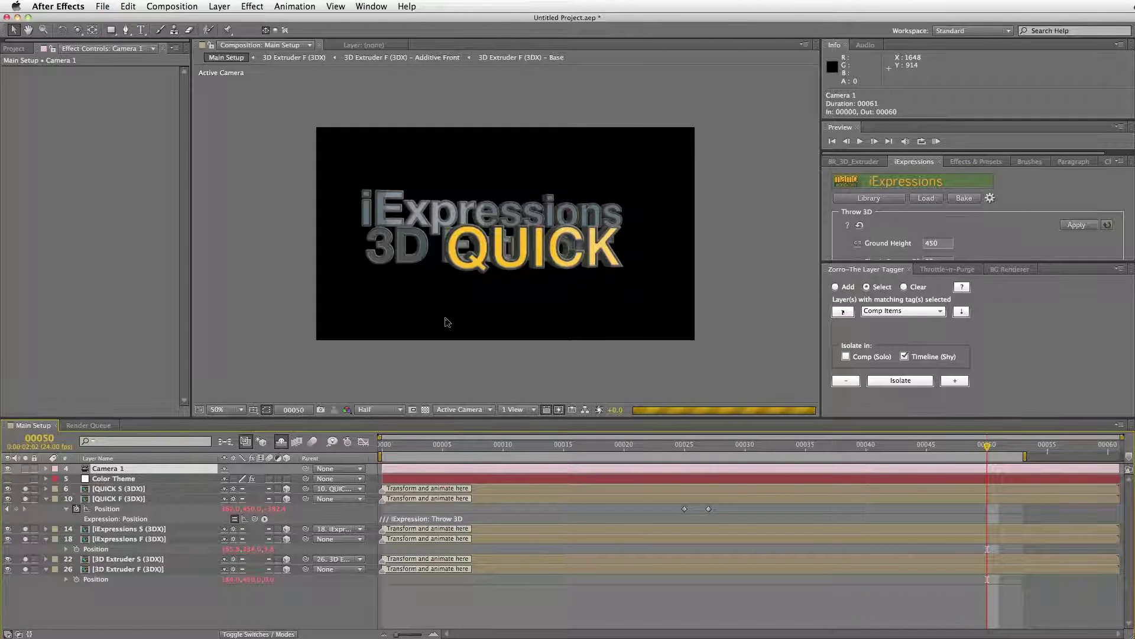
{"action": "left_click", "coordinate": [219, 7]}
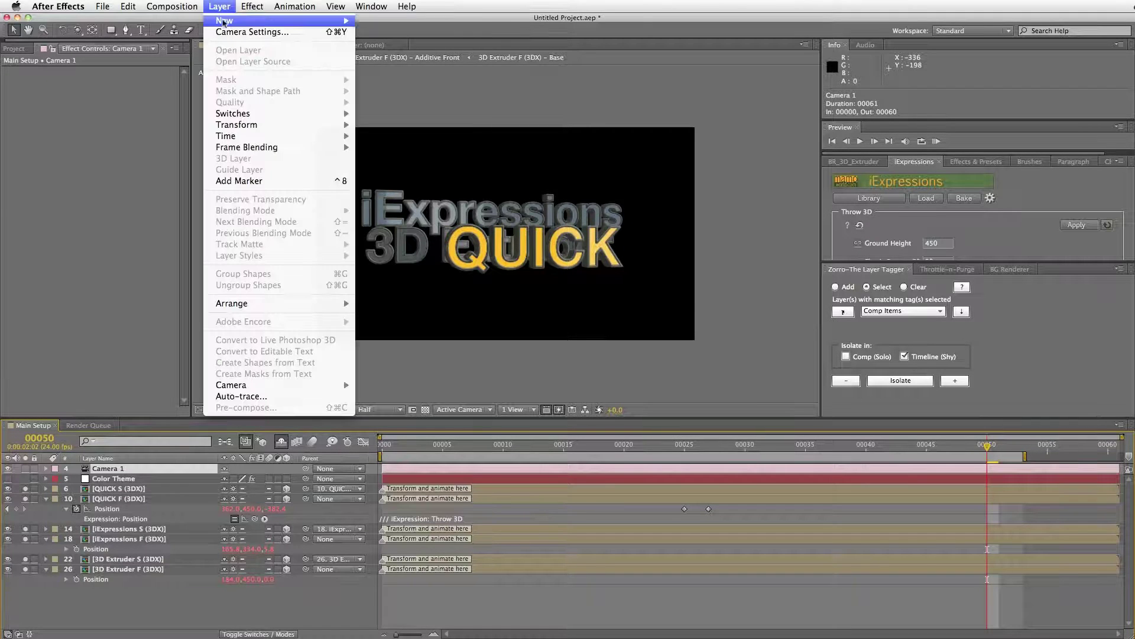
{"action": "mouse_move", "coordinate": [224, 21]}
{"action": "left_click", "coordinate": [385, 65]}
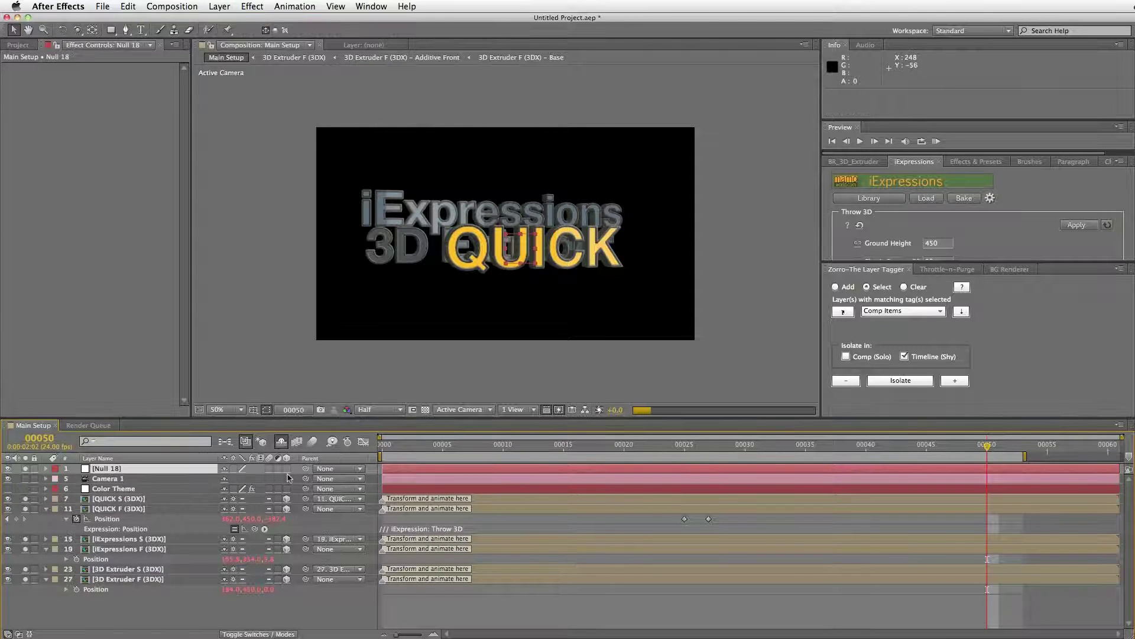
{"action": "key", "text": "Return"}
{"action": "type", "text": "CA"}
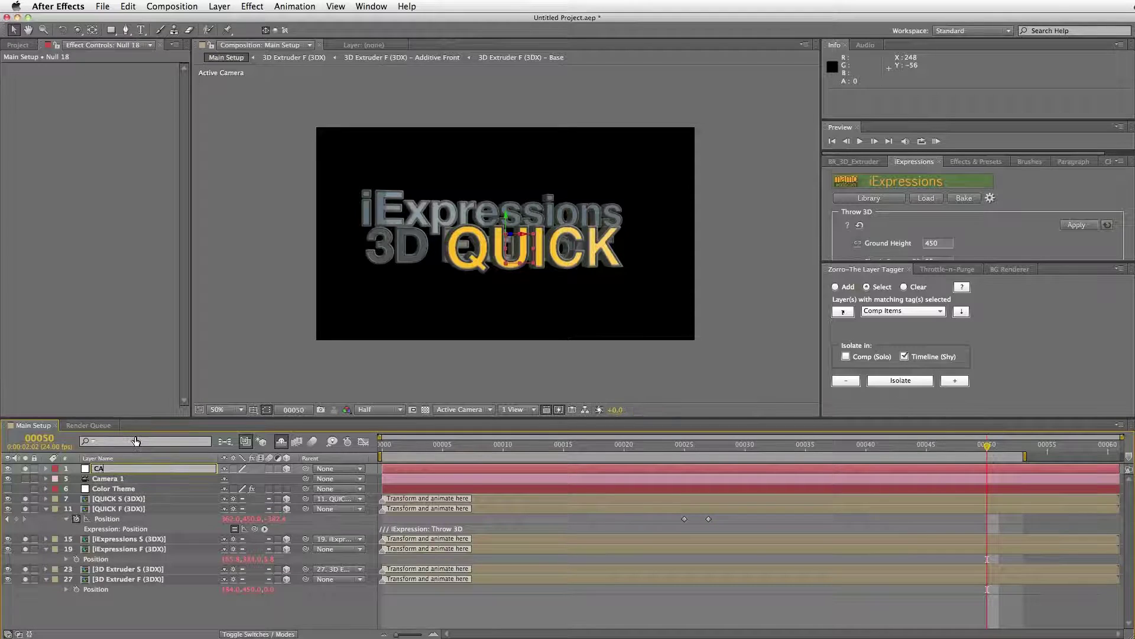
{"action": "type", "text": "M NULL"}
{"action": "key", "text": "Return"}
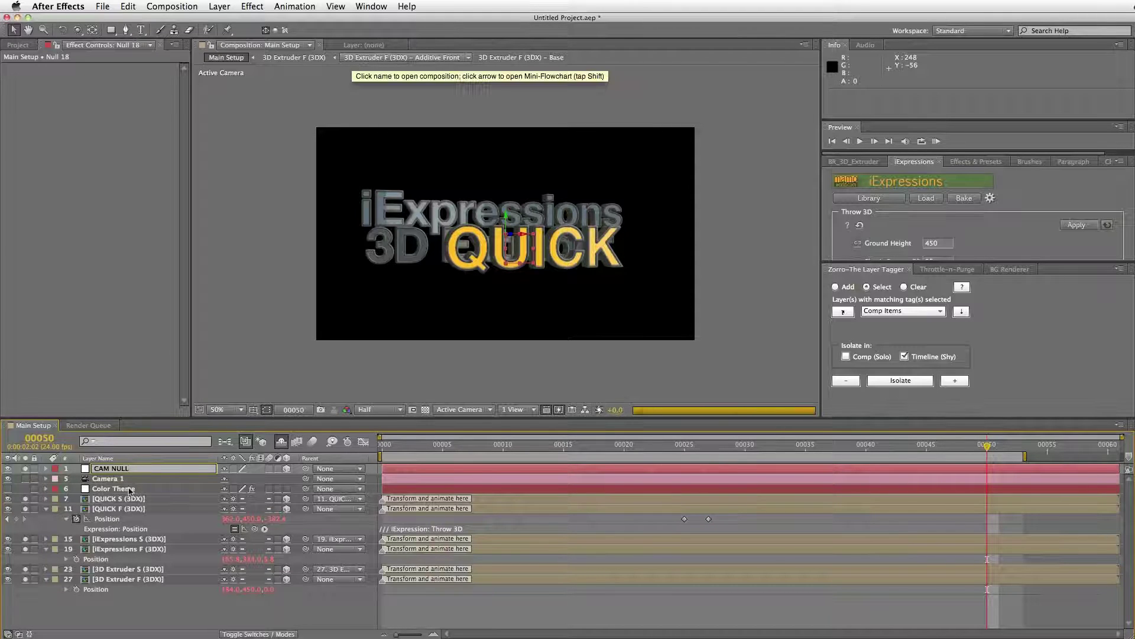
Add the existing Comp Items tag to the CAM NULL layer with Zorro.
{"action": "left_click", "coordinate": [126, 479]}
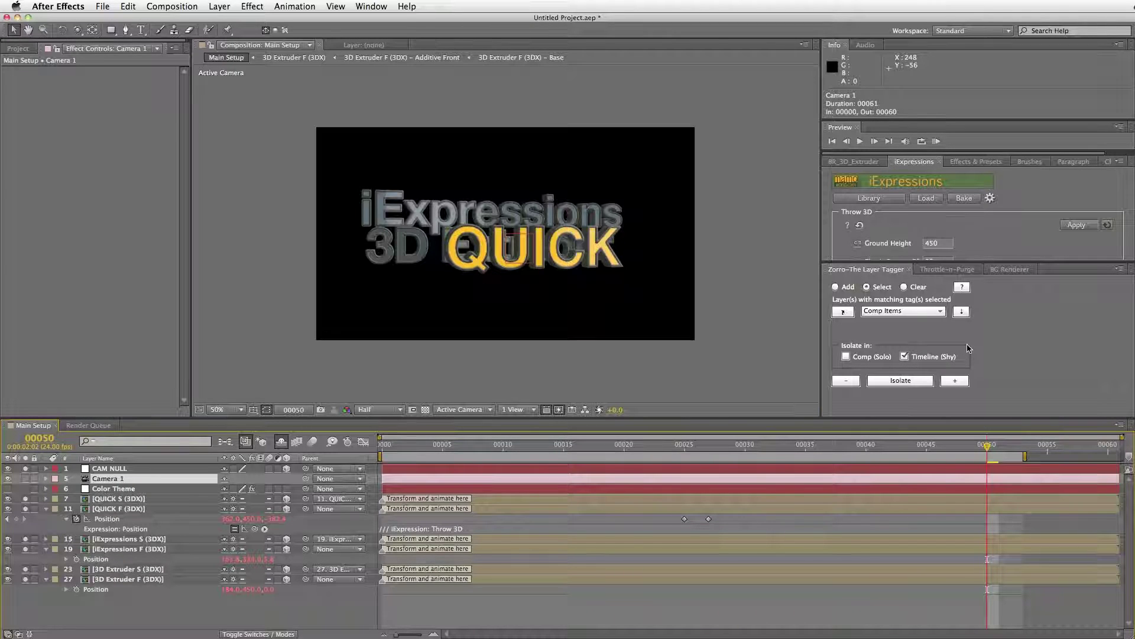
{"action": "left_click", "coordinate": [110, 468]}
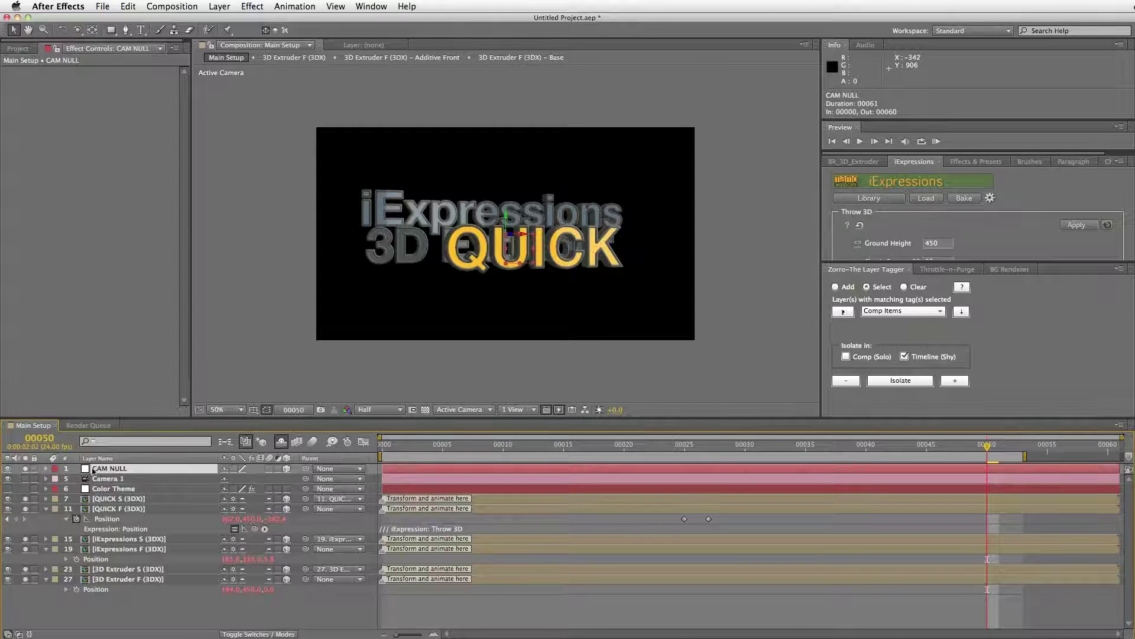
{"action": "left_click", "coordinate": [835, 287]}
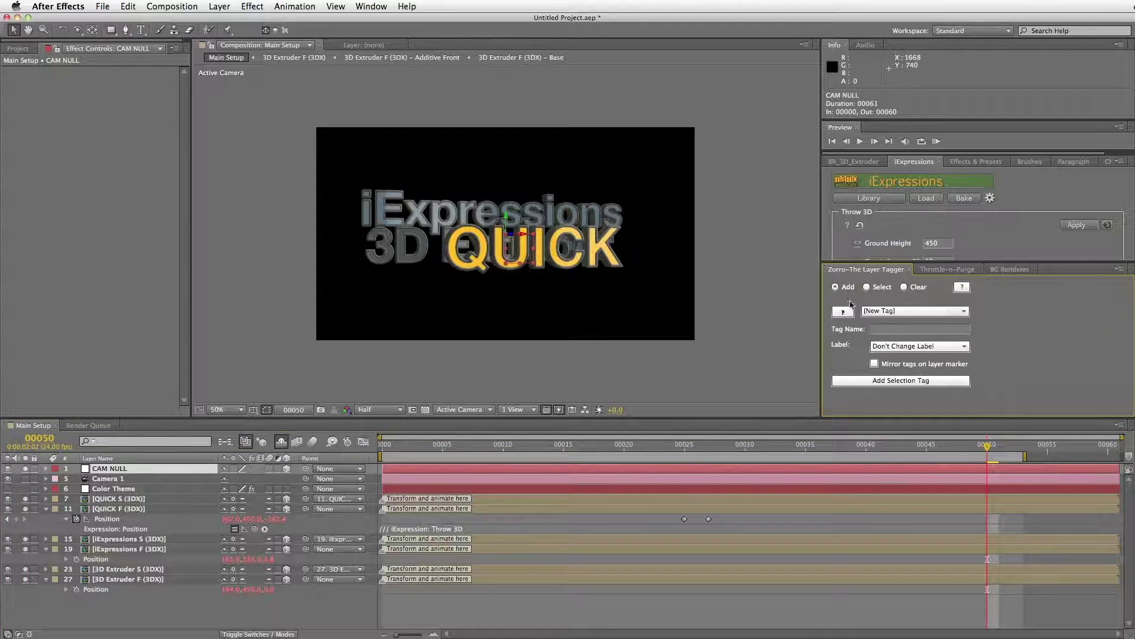
{"action": "left_click", "coordinate": [914, 311]}
{"action": "left_click", "coordinate": [896, 342]}
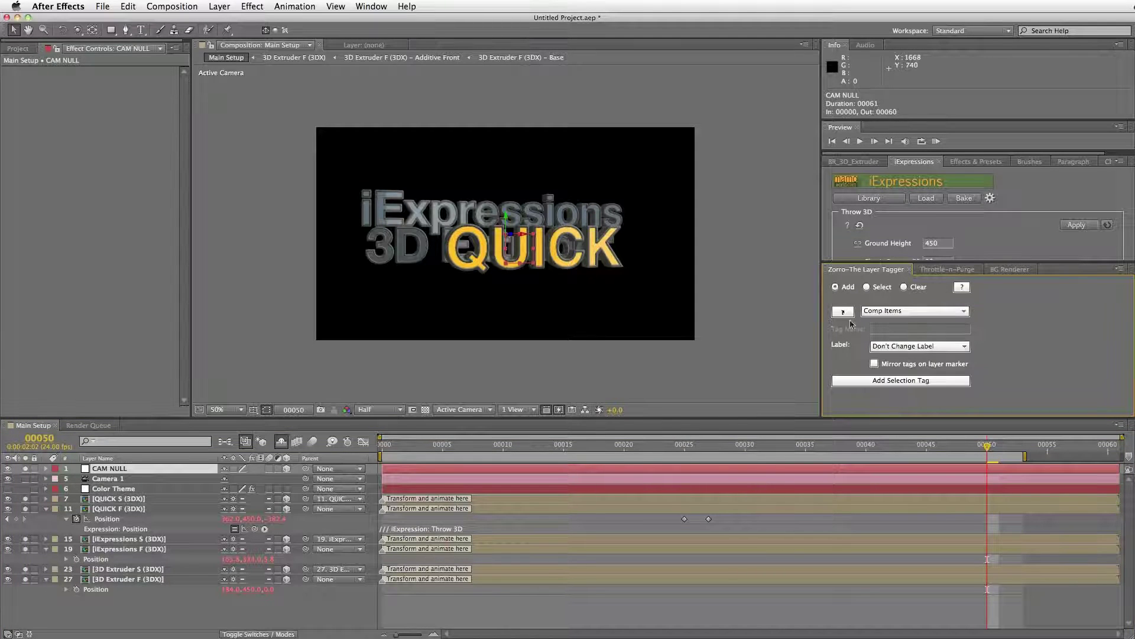
{"action": "left_click", "coordinate": [896, 383]}
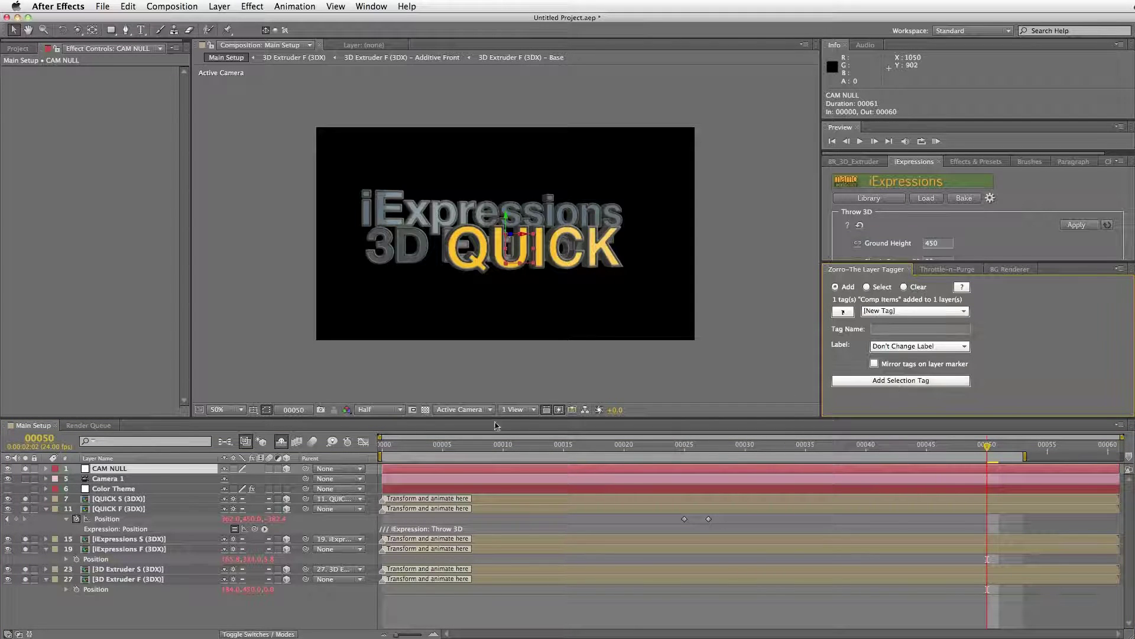
Tag CAM NULL and Camera 1 with a new tag named Cam, and return Zorro to Select mode.
{"action": "left_click", "coordinate": [126, 479], "text": "shift"}
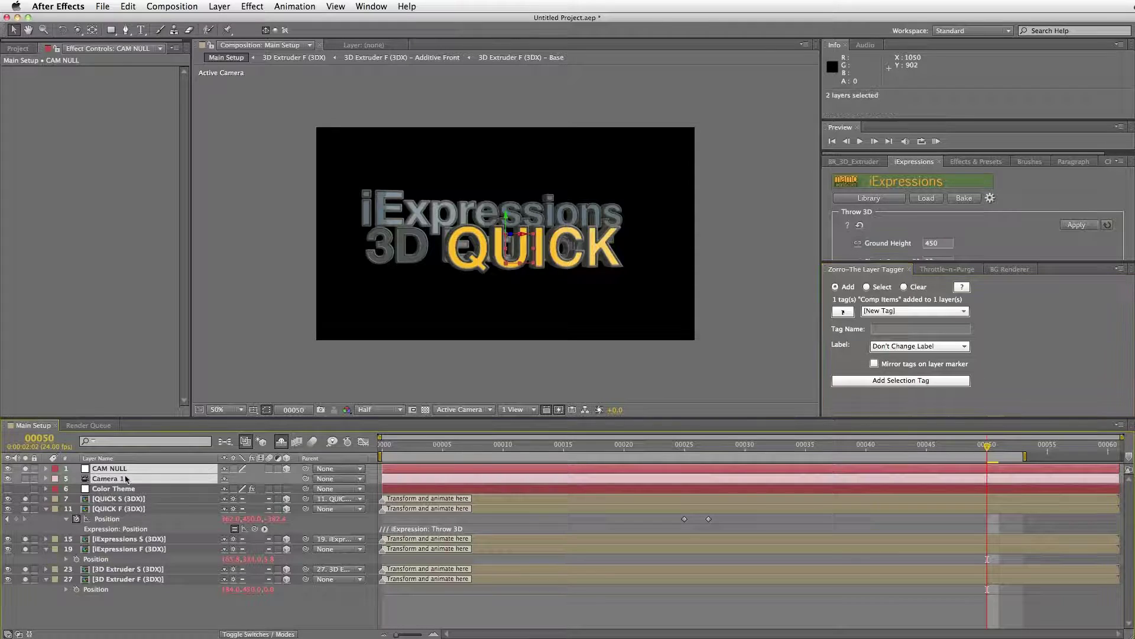
{"action": "left_click", "coordinate": [885, 330]}
{"action": "type", "text": "Cam"}
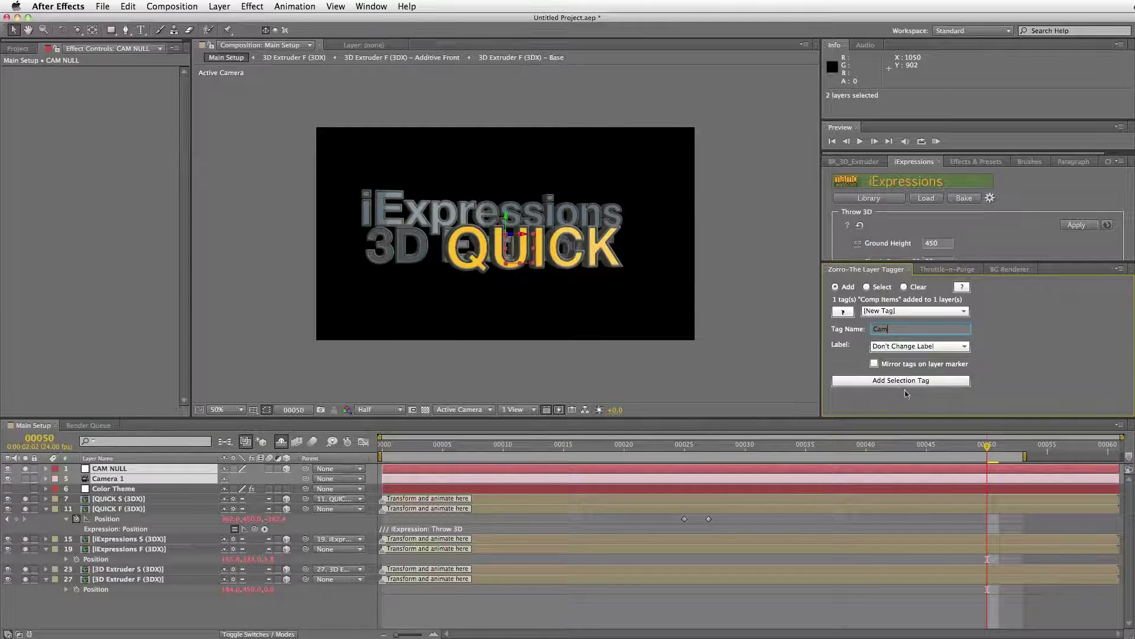
{"action": "left_click", "coordinate": [887, 380]}
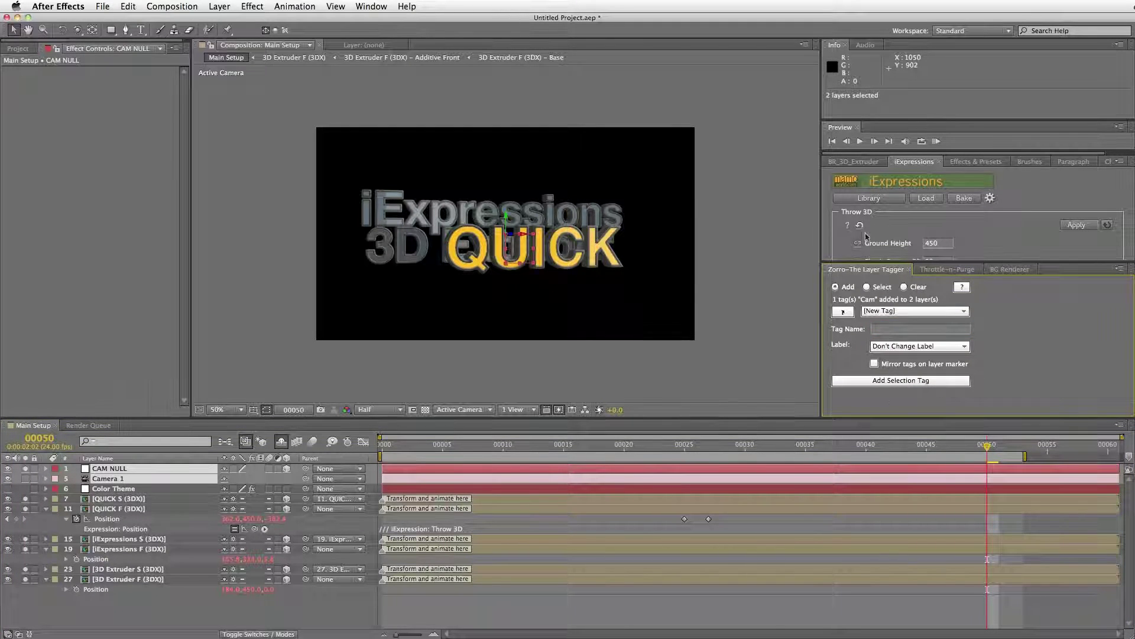
{"action": "left_click", "coordinate": [867, 288]}
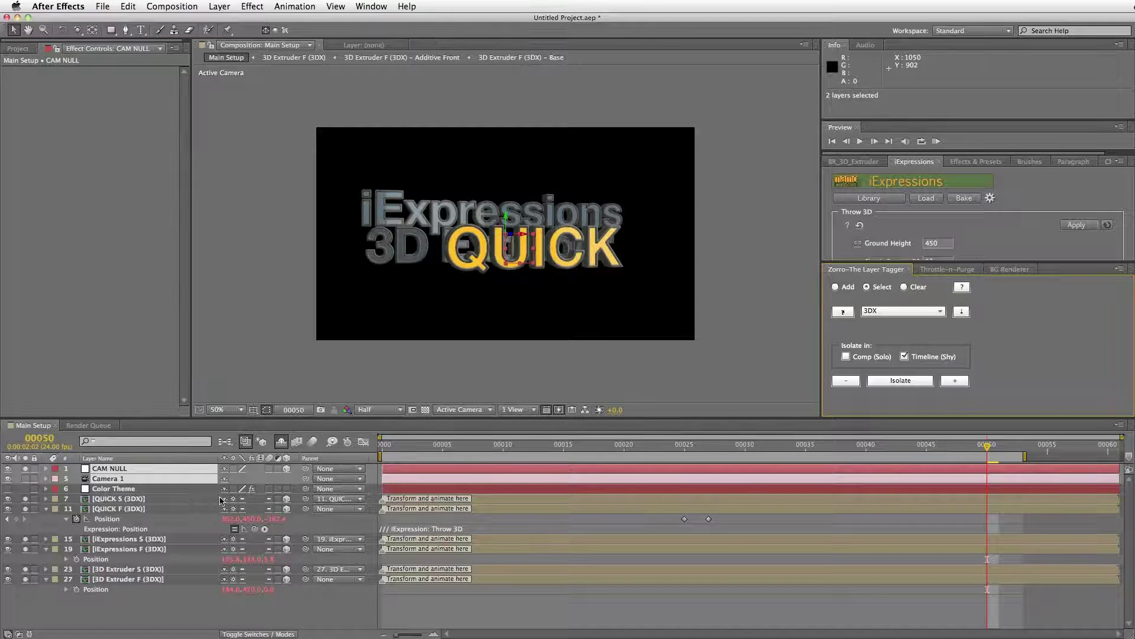
Parent Camera 1 to CAM NULL and reveal CAM NULL's rotation properties.
{"action": "key", "text": "F2"}
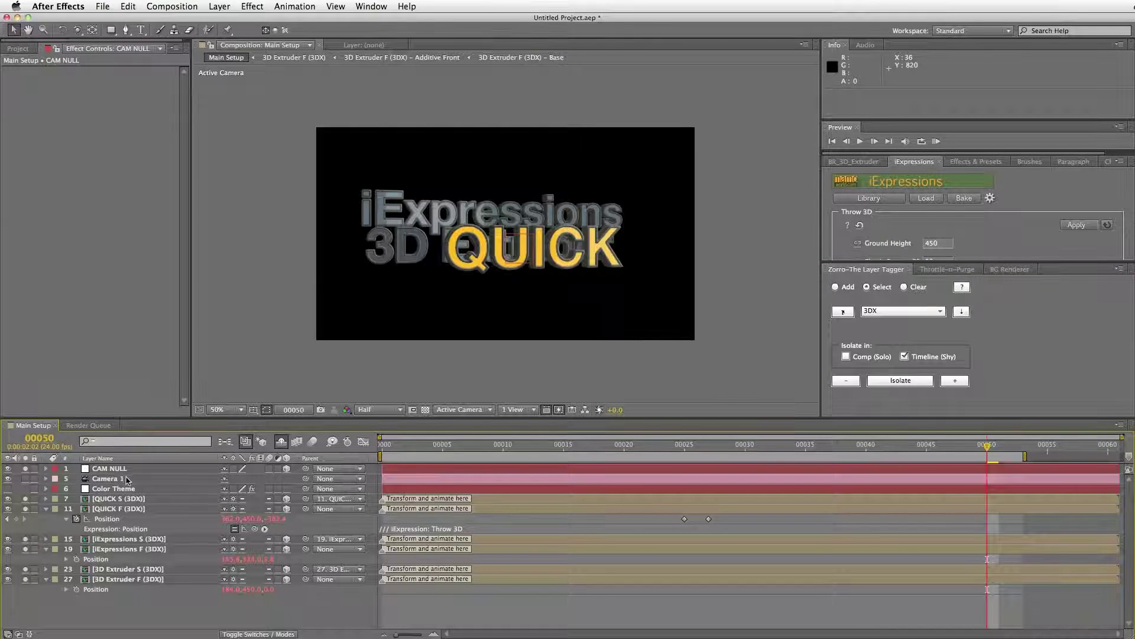
{"action": "left_click", "coordinate": [126, 481]}
{"action": "left_click_drag", "start_coordinate": [305, 478], "coordinate": [109, 470]}
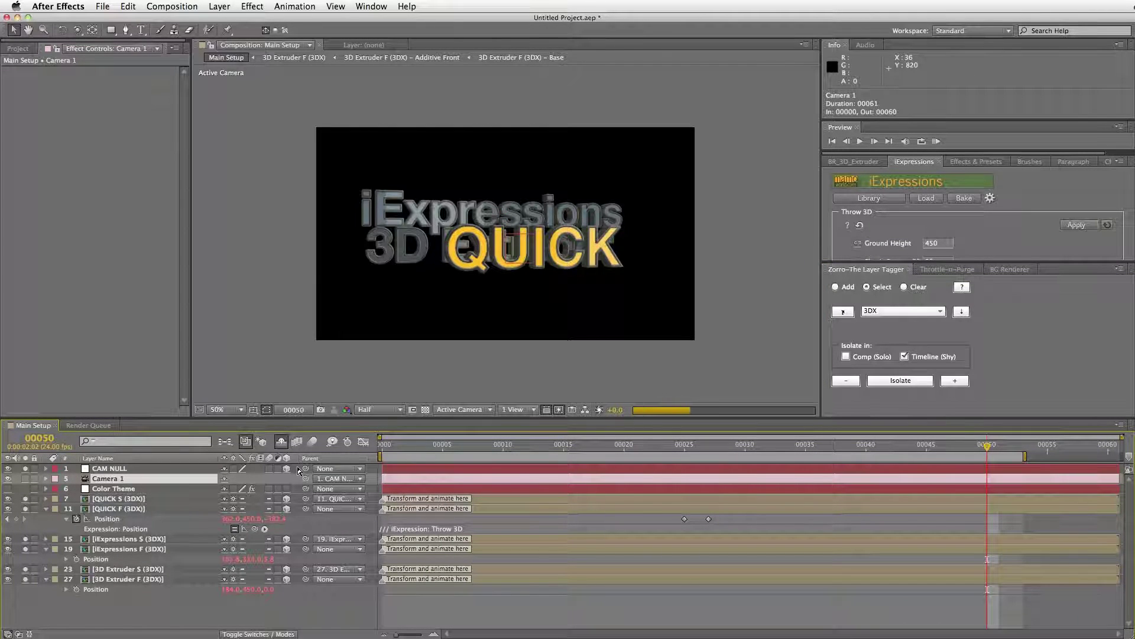
{"action": "left_click", "coordinate": [125, 470]}
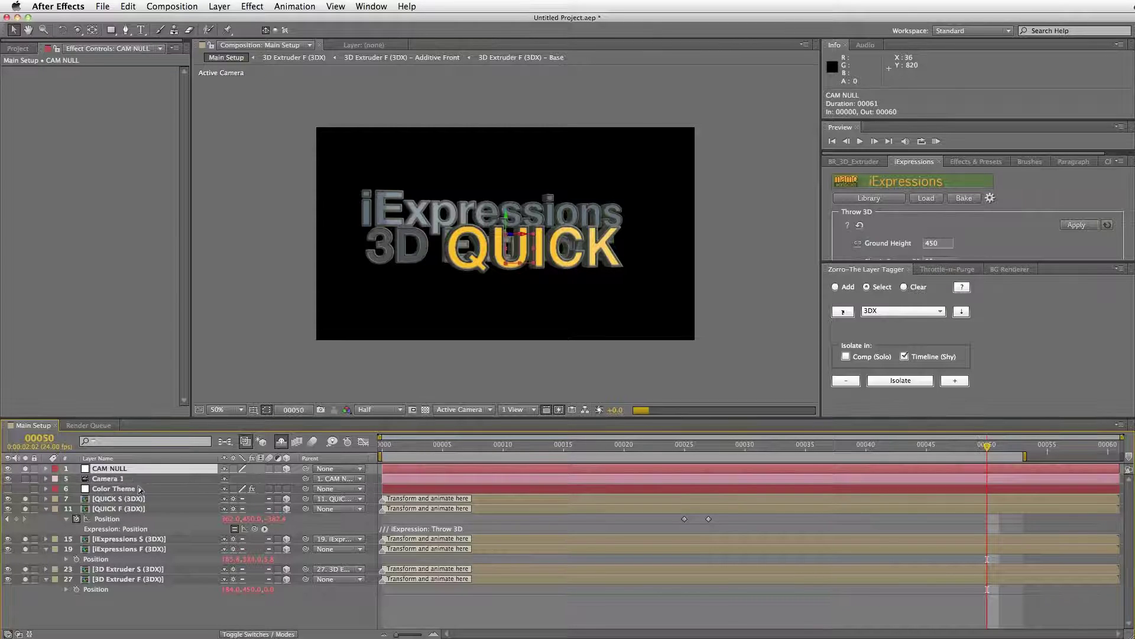
{"action": "key", "text": "r"}
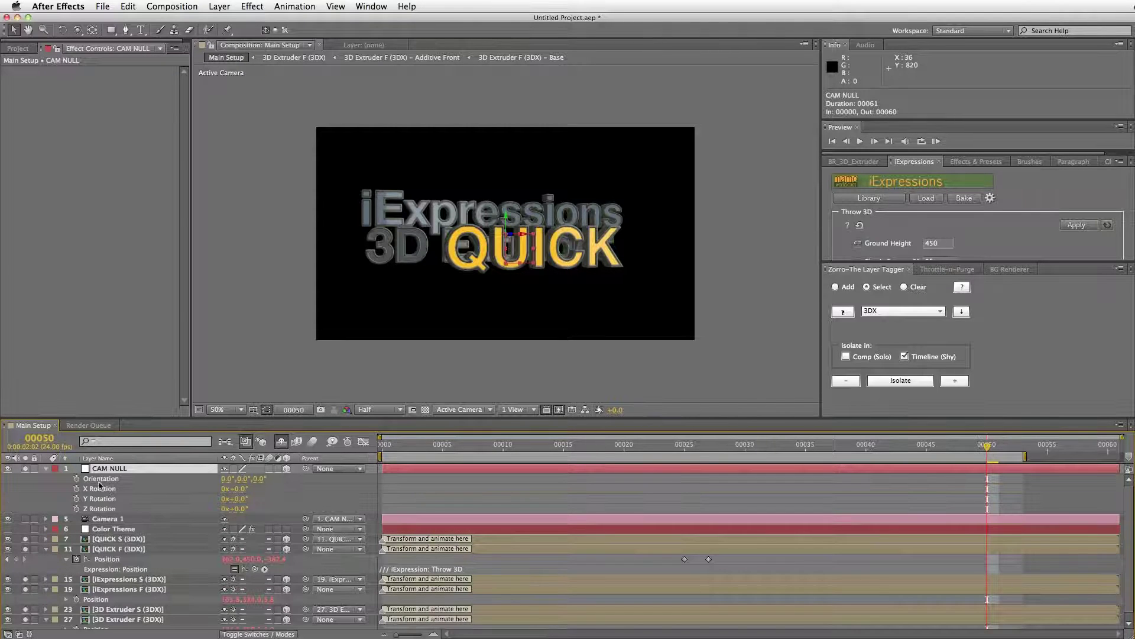
Try rotating CAM NULL to about -70° on its Y Rotation.
{"action": "left_click", "coordinate": [238, 500]}
{"action": "left_click", "coordinate": [211, 500]}
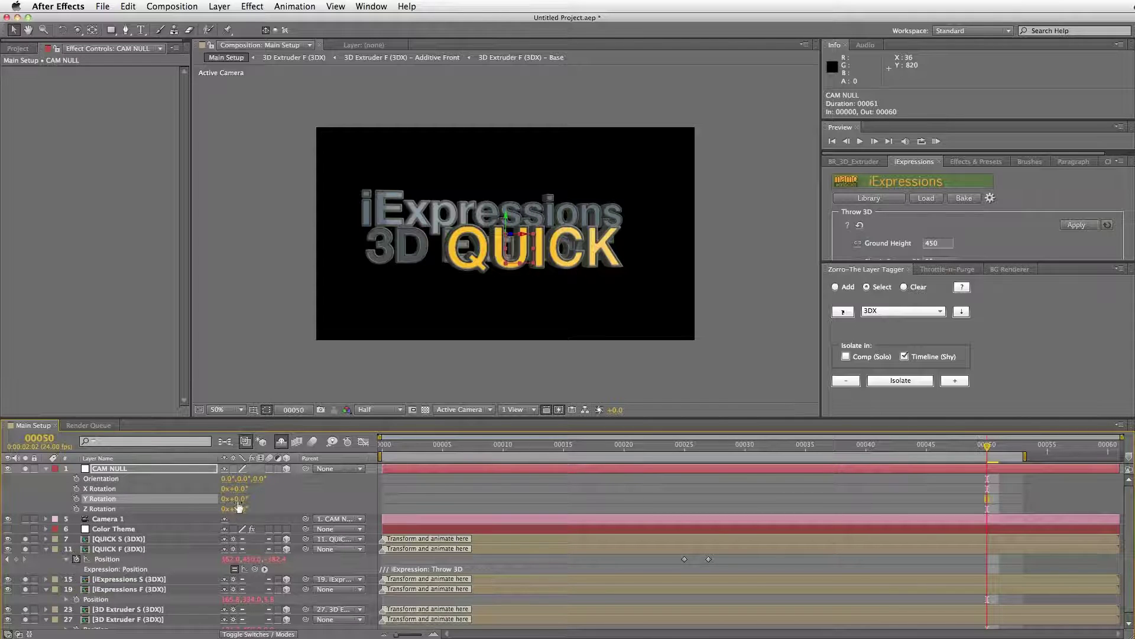
{"action": "left_click", "coordinate": [240, 508]}
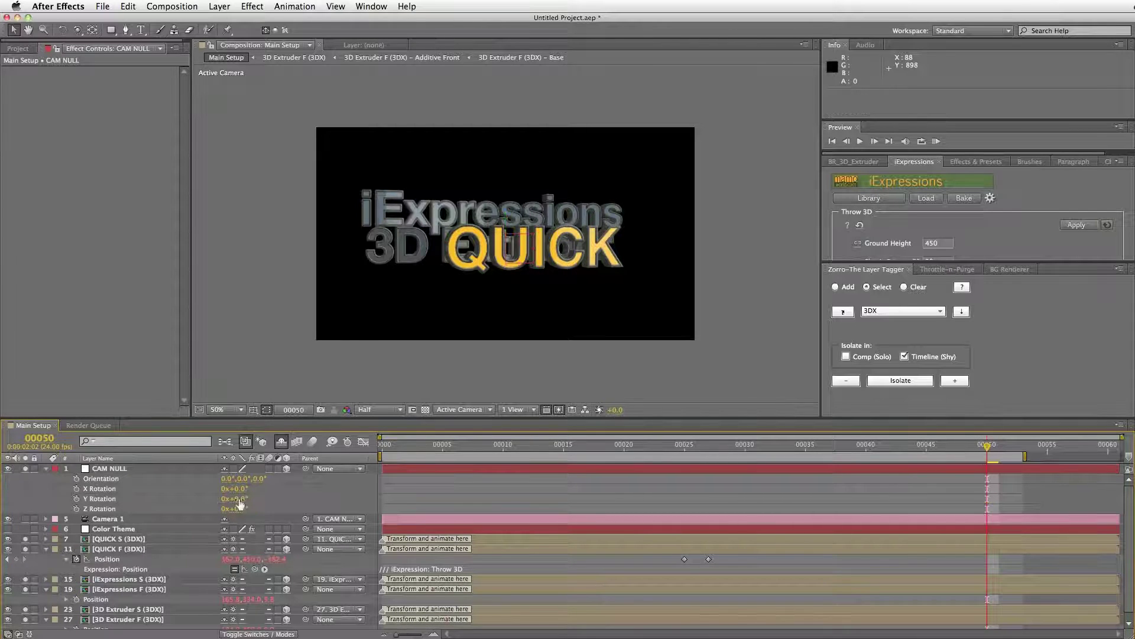
{"action": "left_click_drag", "start_coordinate": [246, 500], "coordinate": [215, 502]}
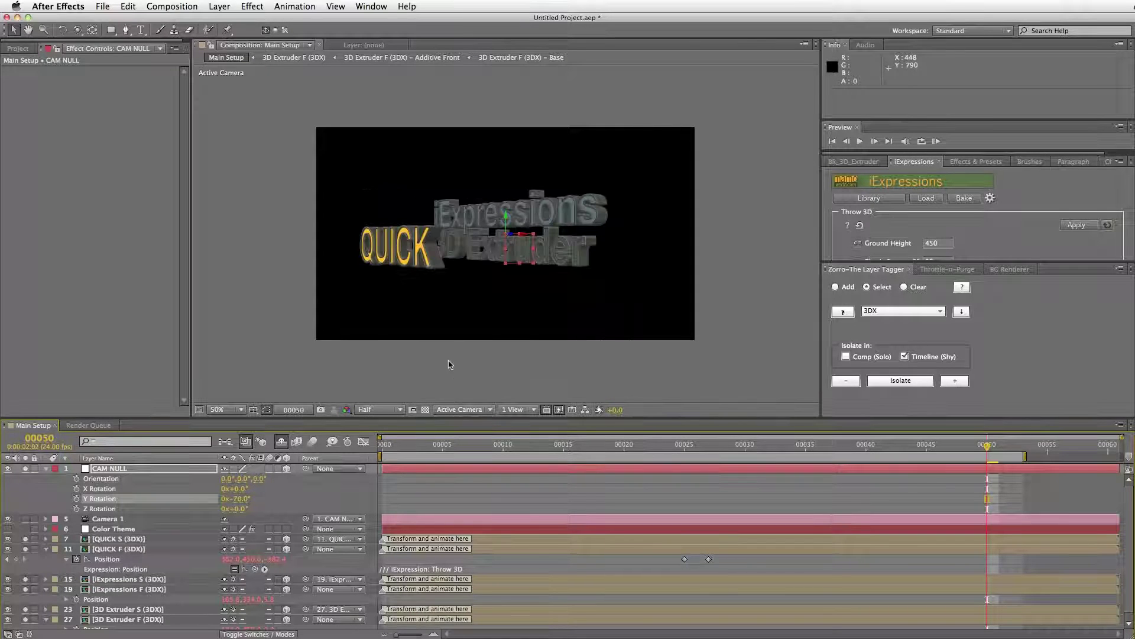
Set CAM NULL's Y Rotation to 50°, keyframe it and move that keyframe to frame 0.
{"action": "left_click", "coordinate": [237, 499]}
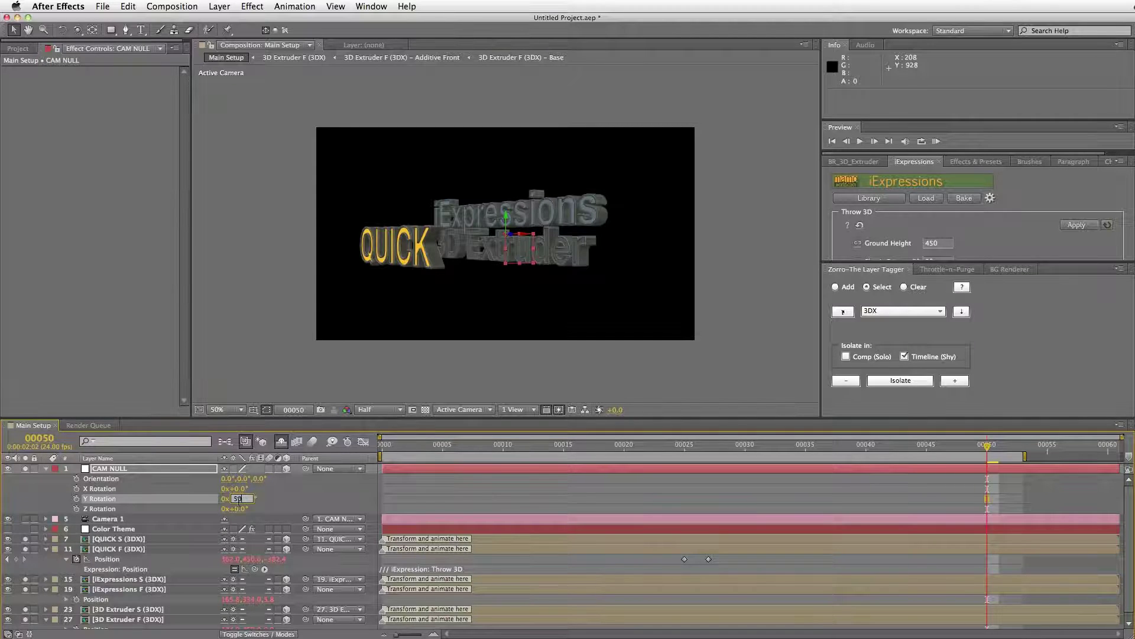
{"action": "key", "text": "Return"}
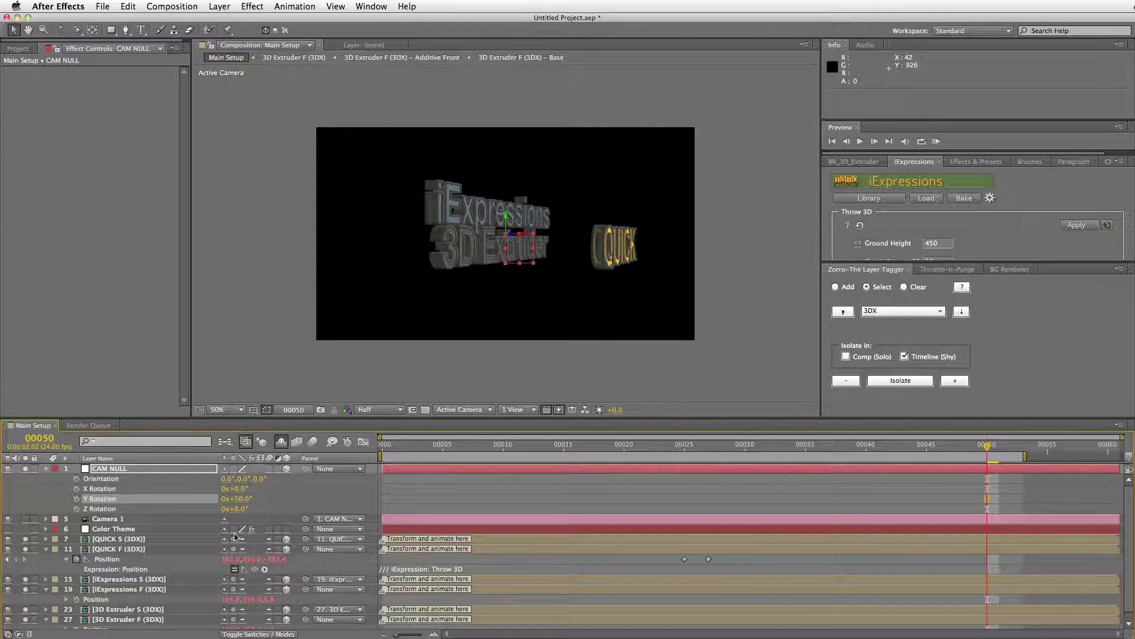
{"action": "left_click", "coordinate": [77, 499]}
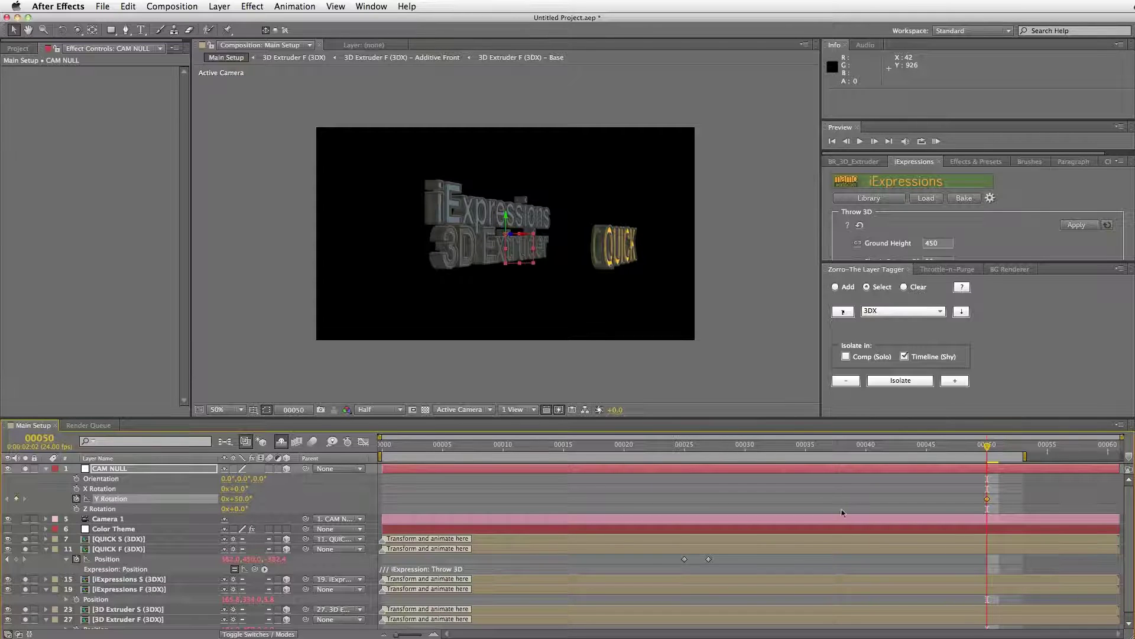
{"action": "left_click", "coordinate": [988, 500]}
{"action": "left_click_drag", "start_coordinate": [453, 501], "coordinate": [379, 513]}
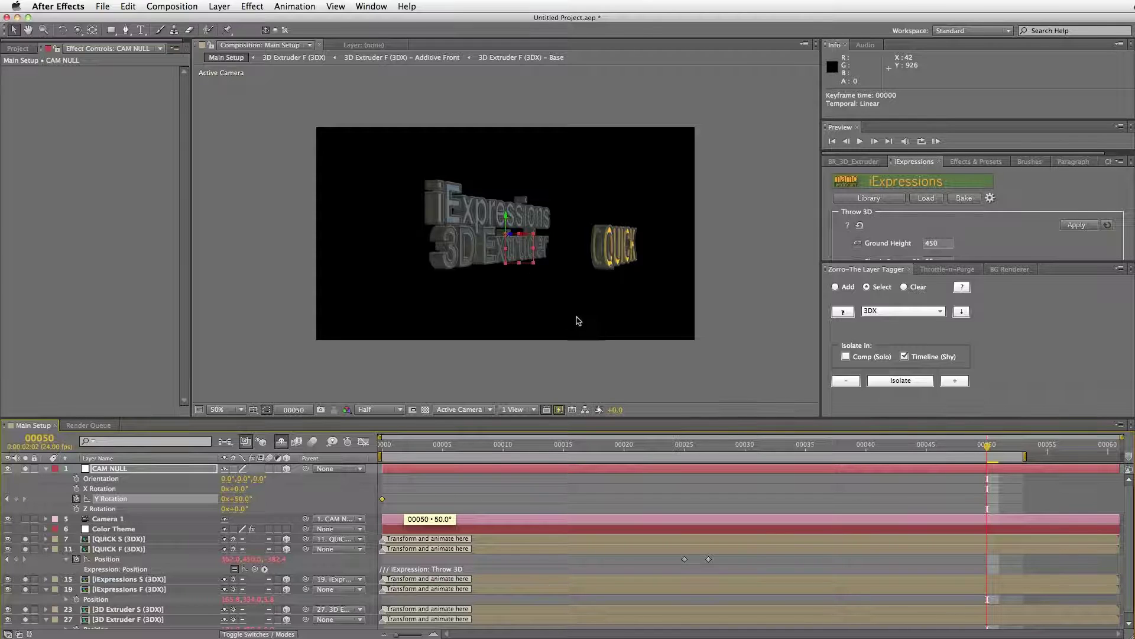
Add a Y Rotation keyframe of -50° on CAM NULL at frame 50.
{"action": "left_click", "coordinate": [243, 499]}
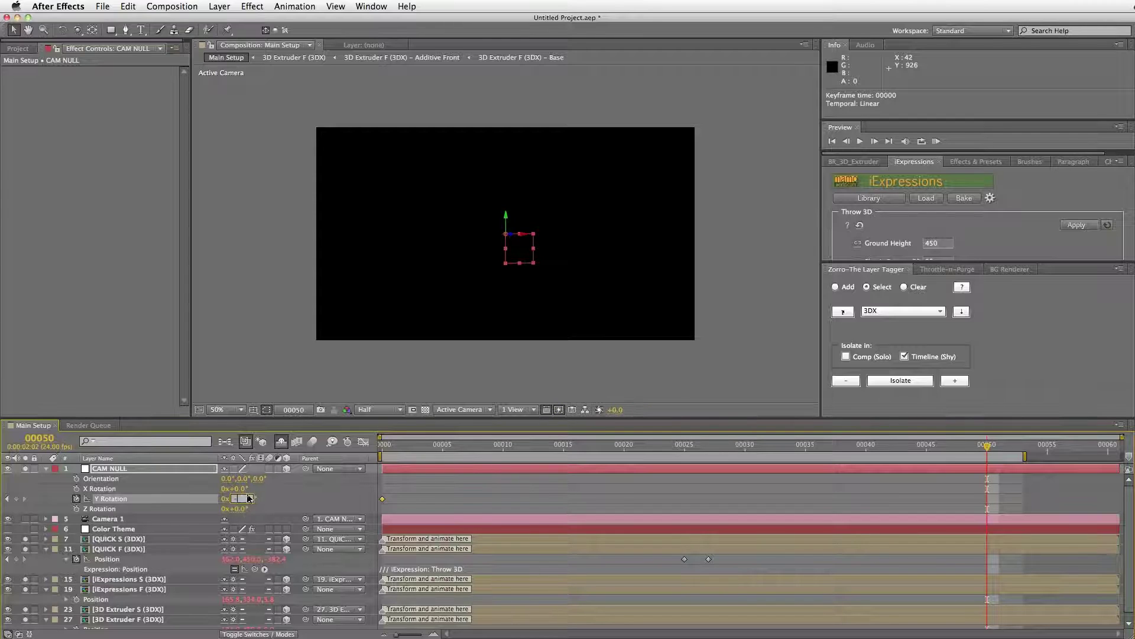
{"action": "type", "text": "-50"}
{"action": "key", "text": "Return"}
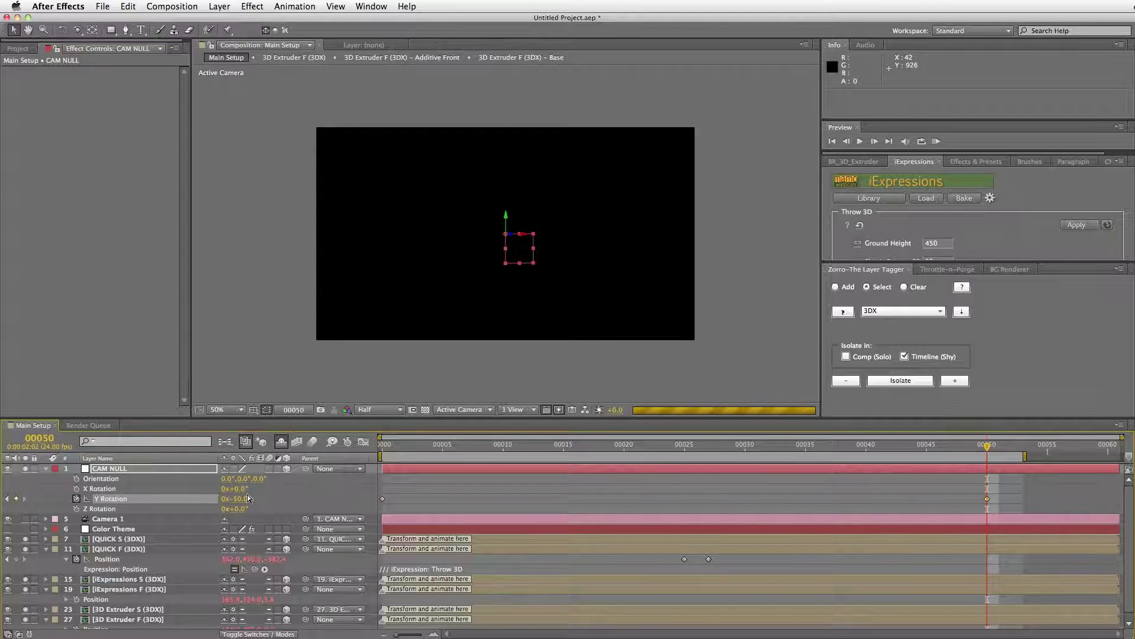
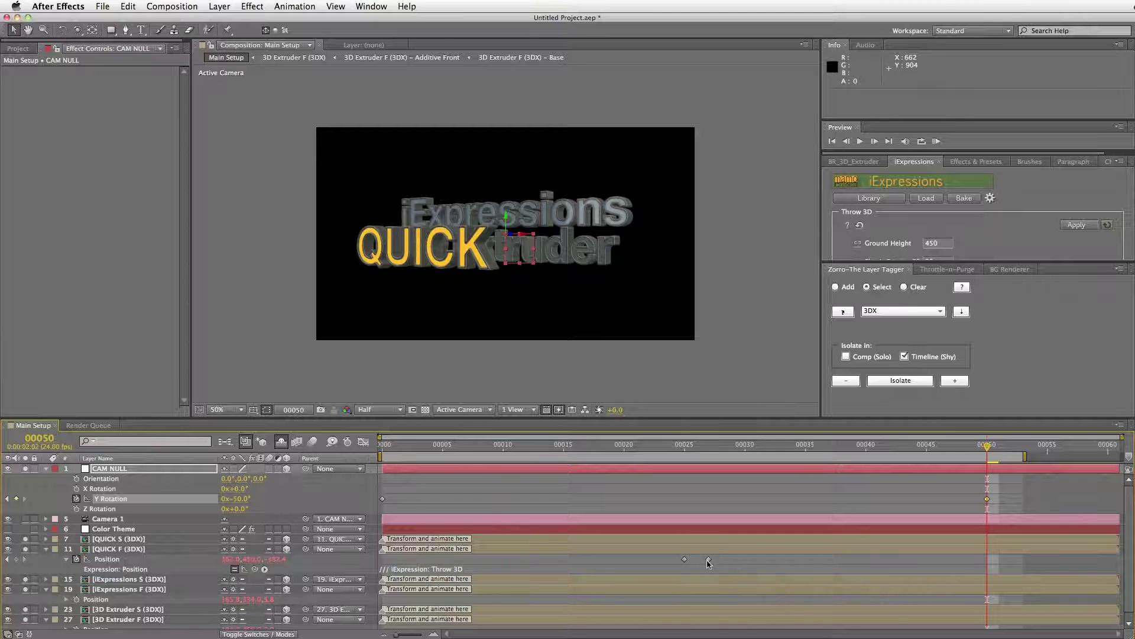
Check the values of QUICK F's Position keyframes at frames 27 and 25.
{"action": "double_click", "coordinate": [709, 559]}
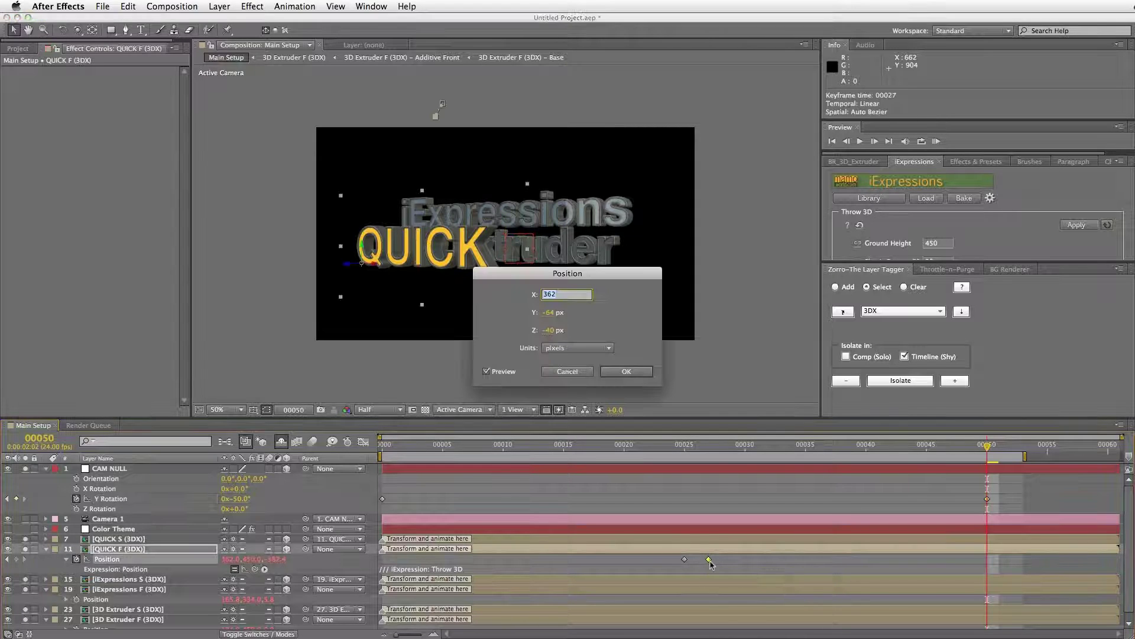
{"action": "left_click_drag", "start_coordinate": [596, 275], "coordinate": [794, 301]}
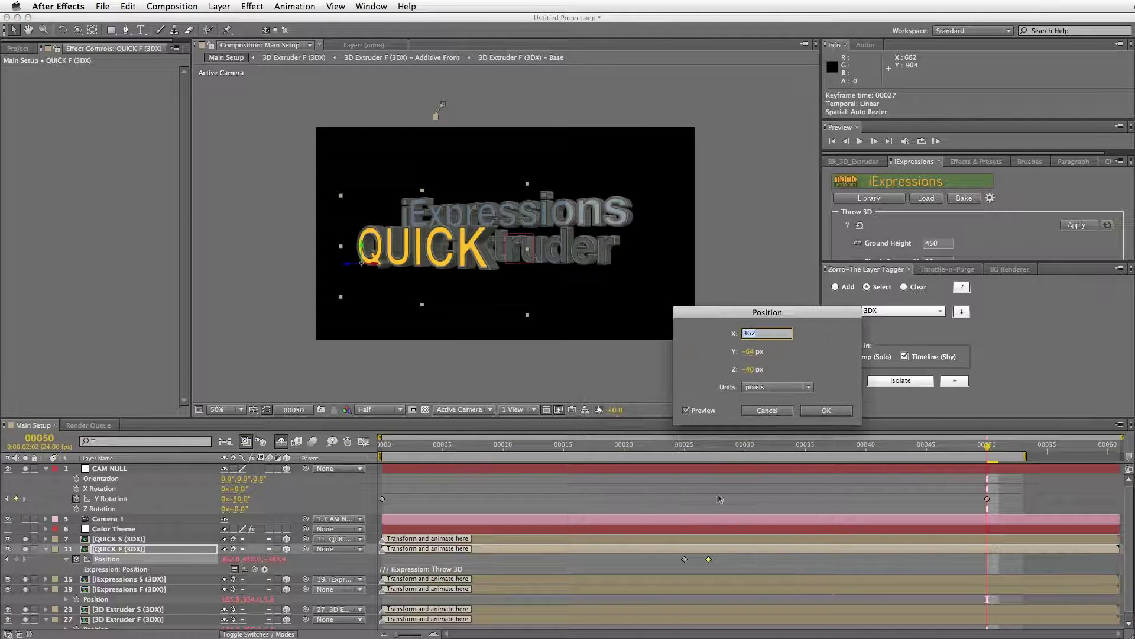
{"action": "key", "text": "Return"}
{"action": "double_click", "coordinate": [684, 560]}
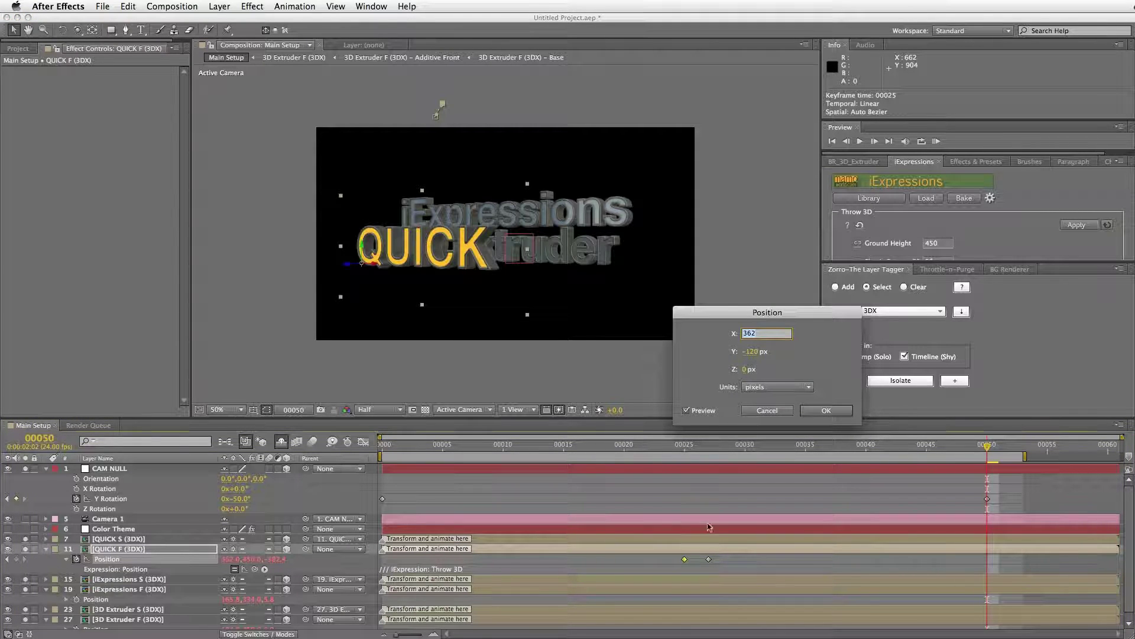
{"action": "key", "text": "Return"}
Try an X position of 380 px for QUICK F's Position keyframe at frame 27.
{"action": "double_click", "coordinate": [709, 560]}
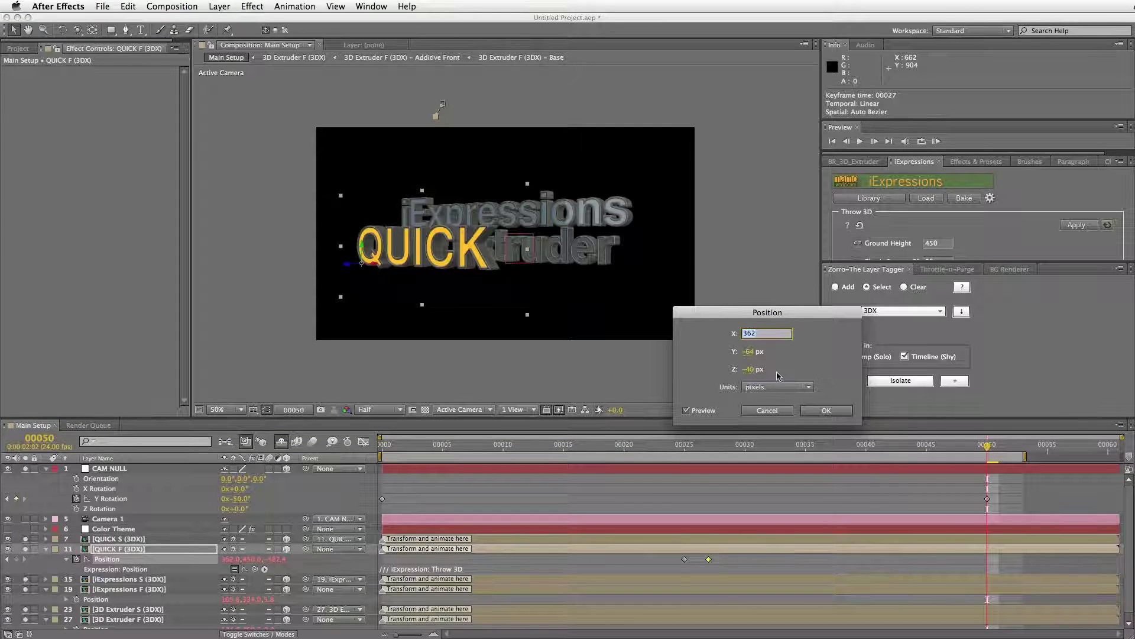
{"action": "type", "text": "380"}
{"action": "left_click", "coordinate": [828, 412]}
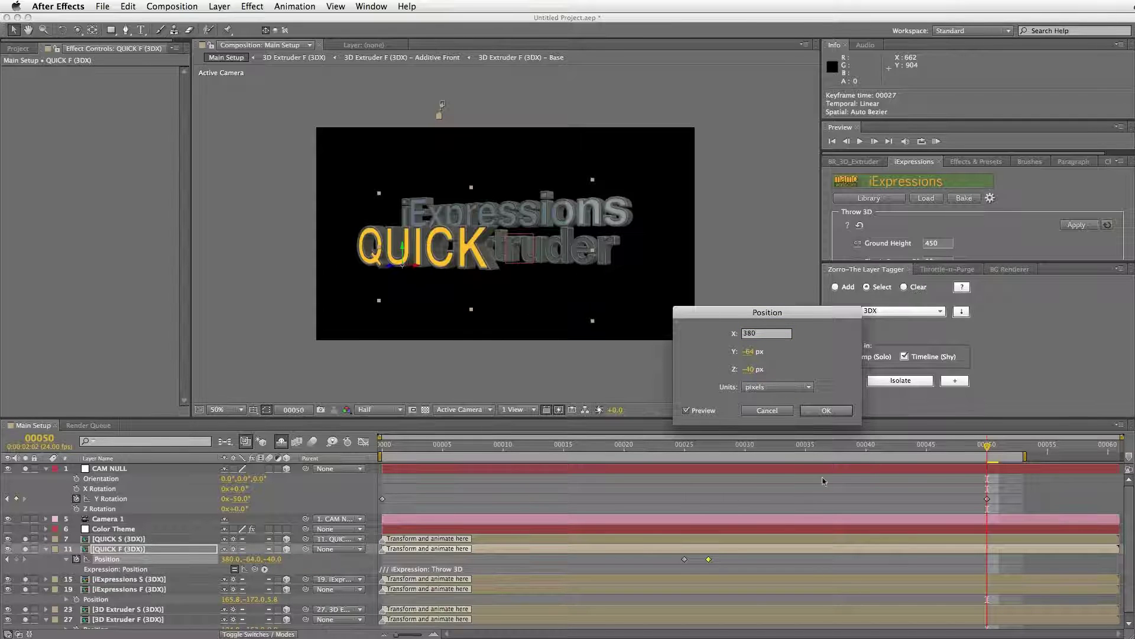
{"action": "key", "text": "KP_0"}
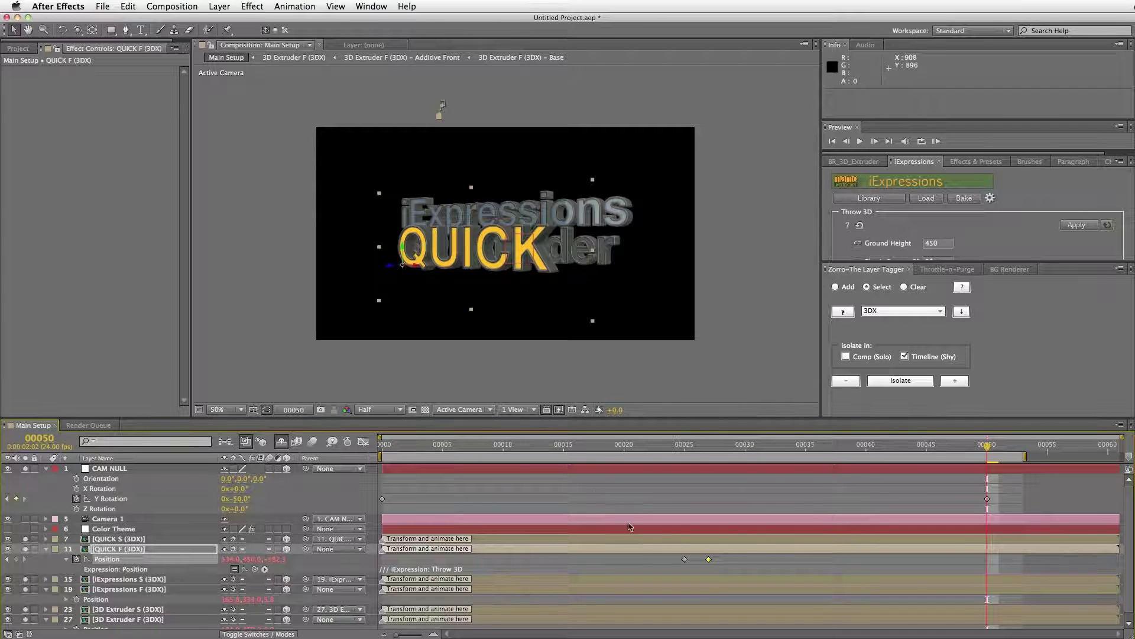
Set the X value of QUICK F's Position keyframe at frame 27 to 390 px.
{"action": "double_click", "coordinate": [709, 559]}
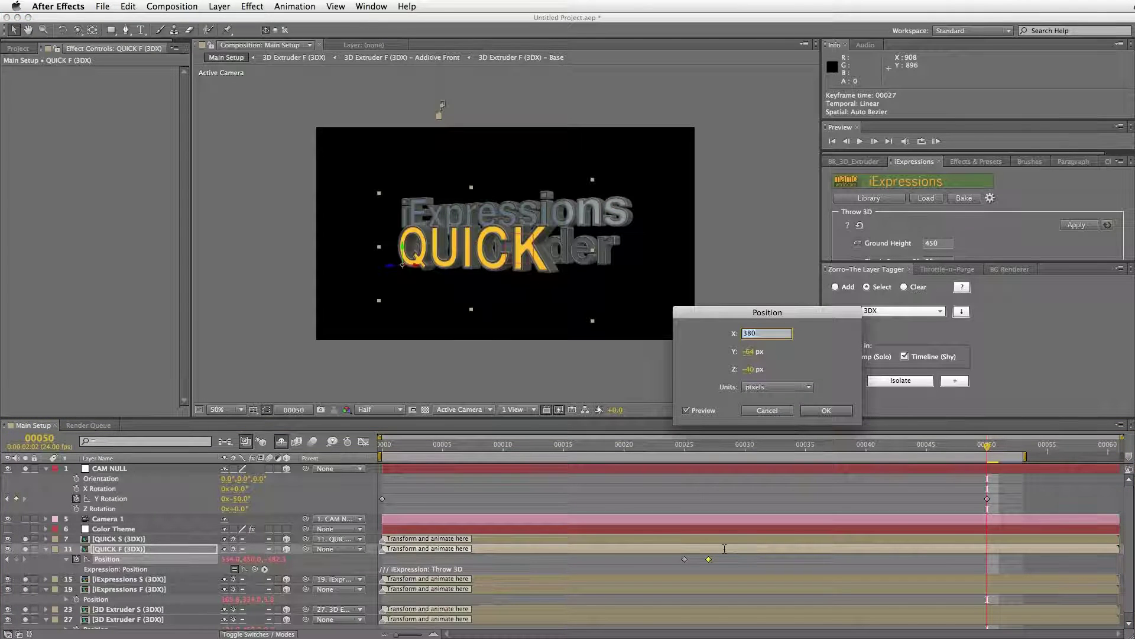
{"action": "type", "text": "390"}
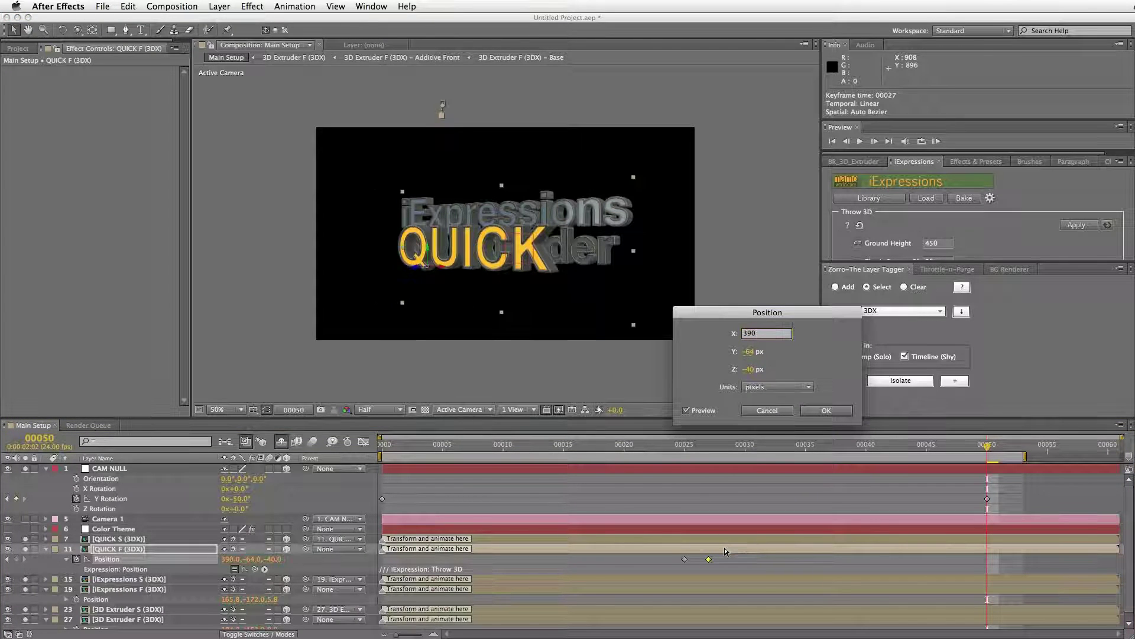
{"action": "key", "text": "Return"}
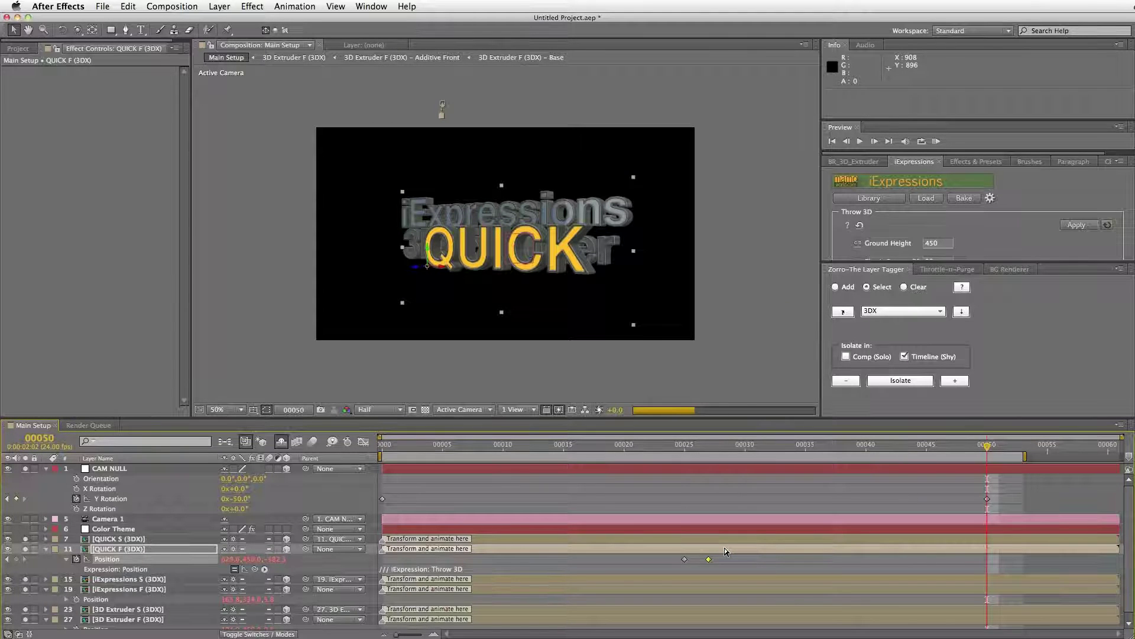
Reveal QUICK F's rotation alongside its position and place a 0° Y Rotation keyframe at frame 25.
{"action": "left_click", "coordinate": [134, 550]}
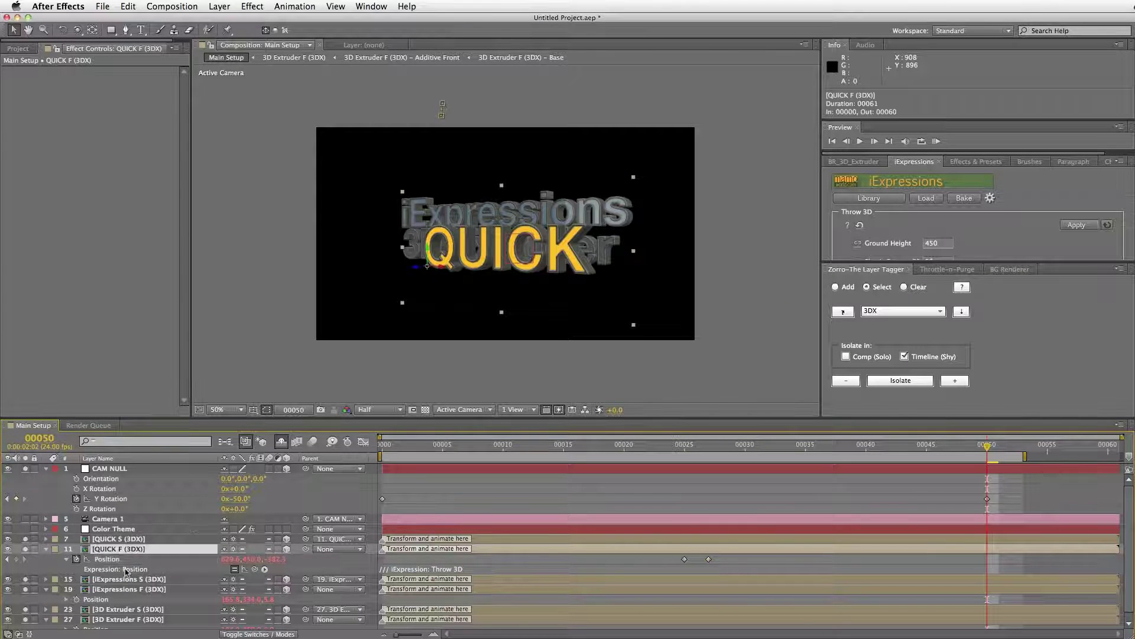
{"action": "key", "text": "r"}
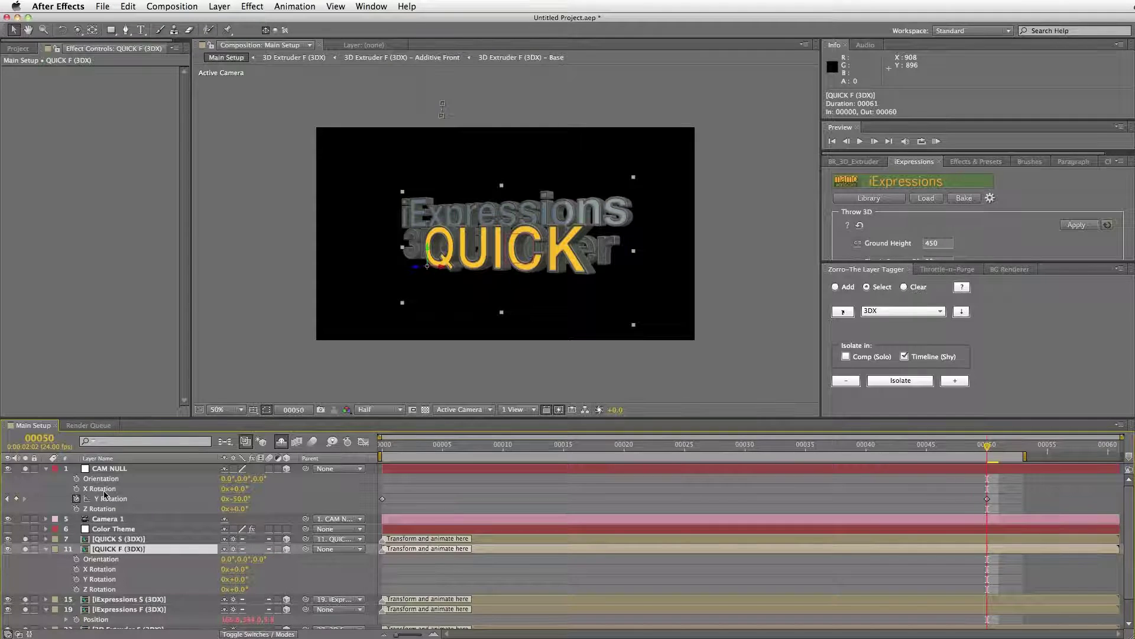
{"action": "key", "text": "shift+p"}
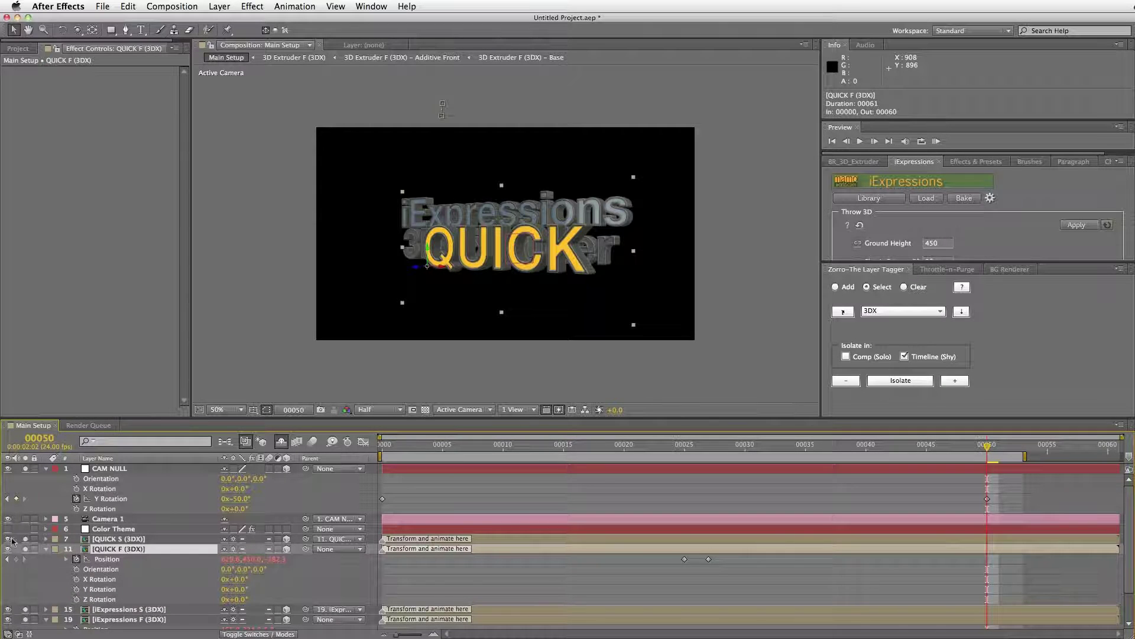
{"action": "left_click", "coordinate": [76, 589]}
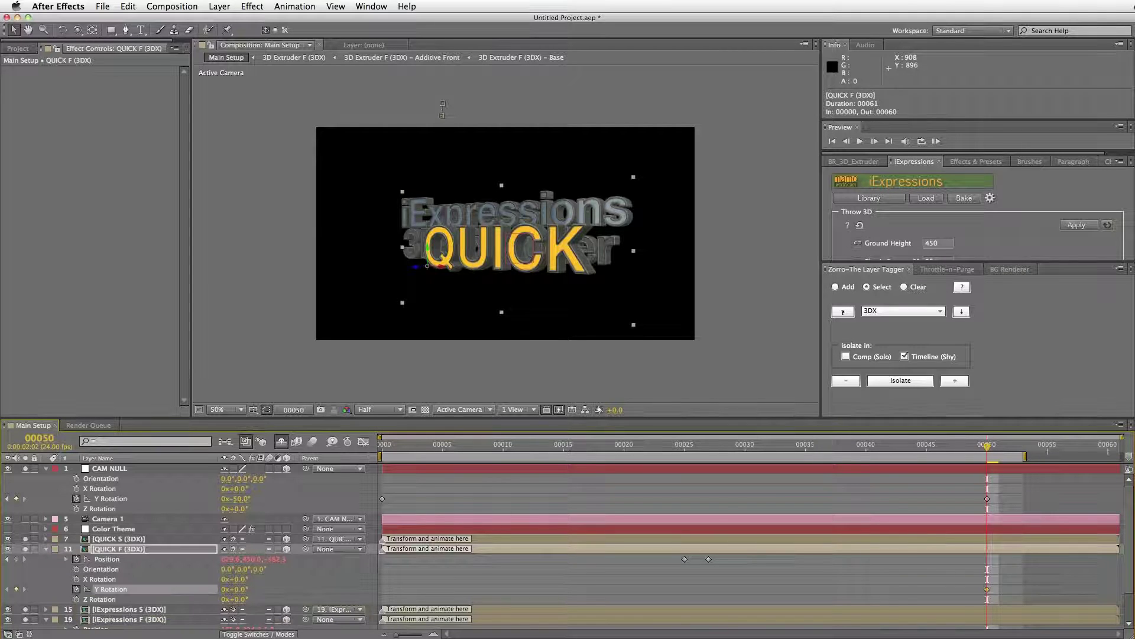
{"action": "left_click_drag", "start_coordinate": [991, 594], "coordinate": [978, 591]}
{"action": "left_click_drag", "start_coordinate": [675, 587], "coordinate": [681, 592]}
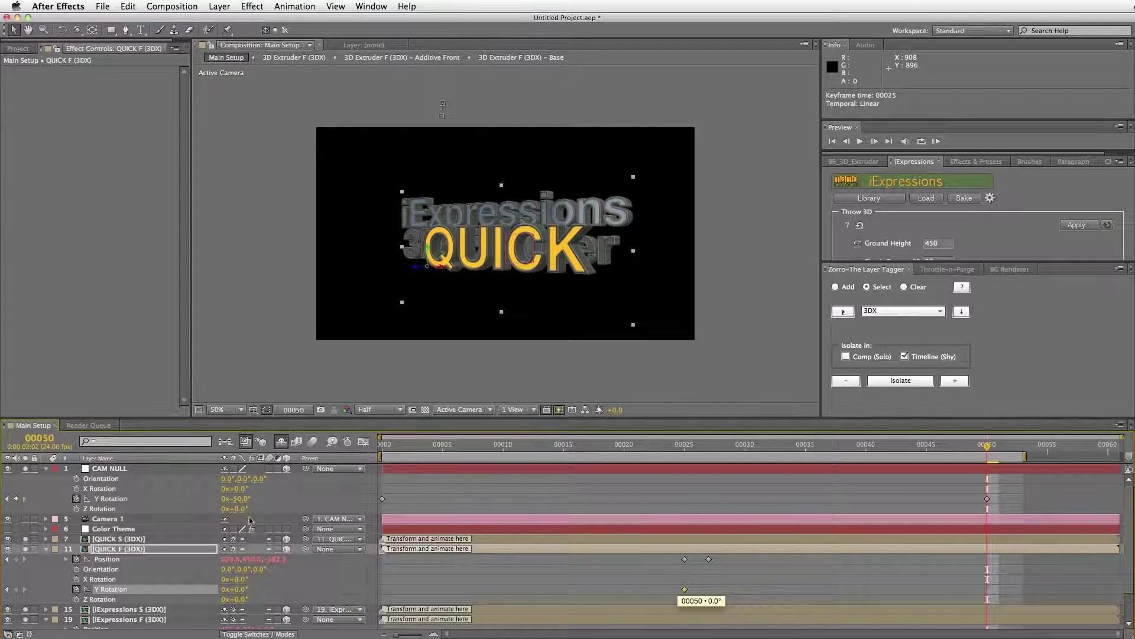
Try Y Rotation values of 20° and then -10° on QUICK F at frame 50.
{"action": "left_click", "coordinate": [238, 590]}
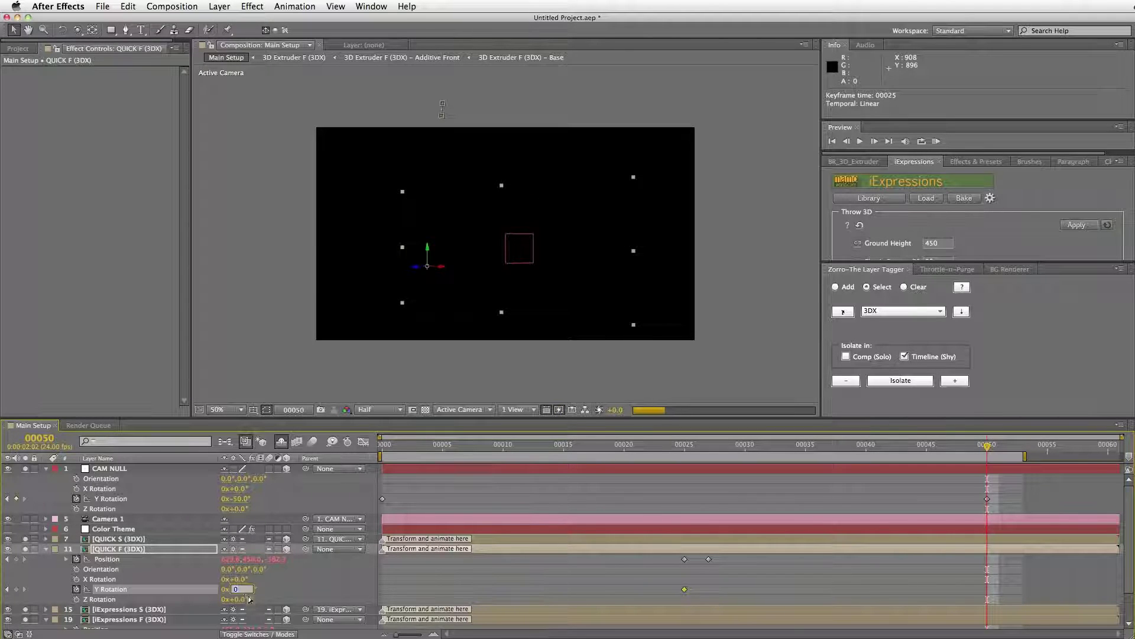
{"action": "key", "text": "Return"}
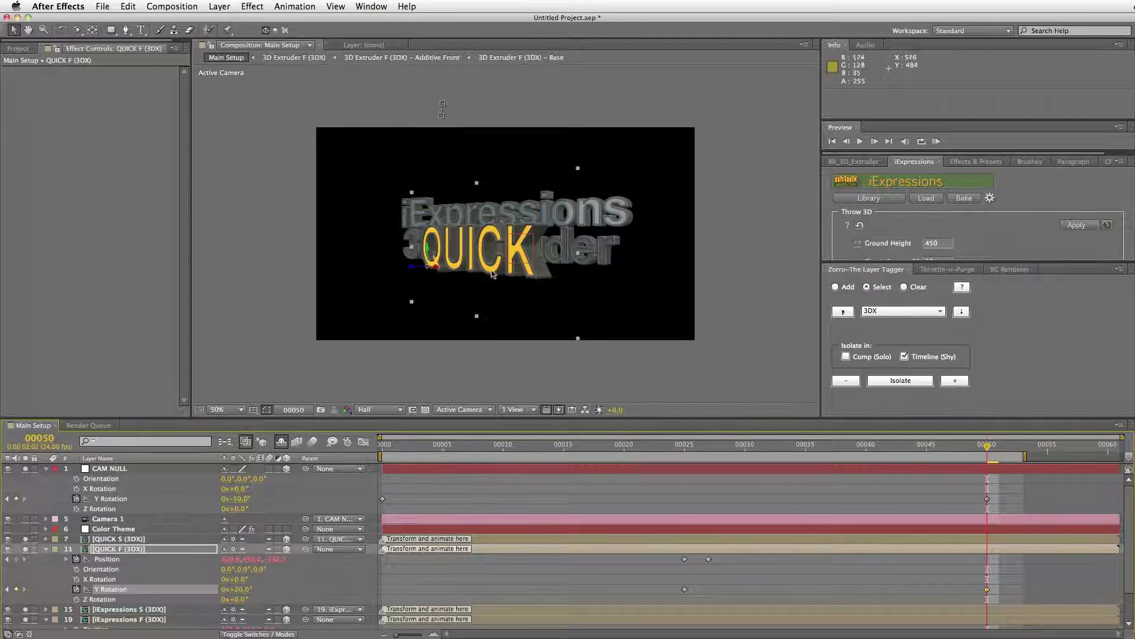
{"action": "left_click", "coordinate": [238, 589]}
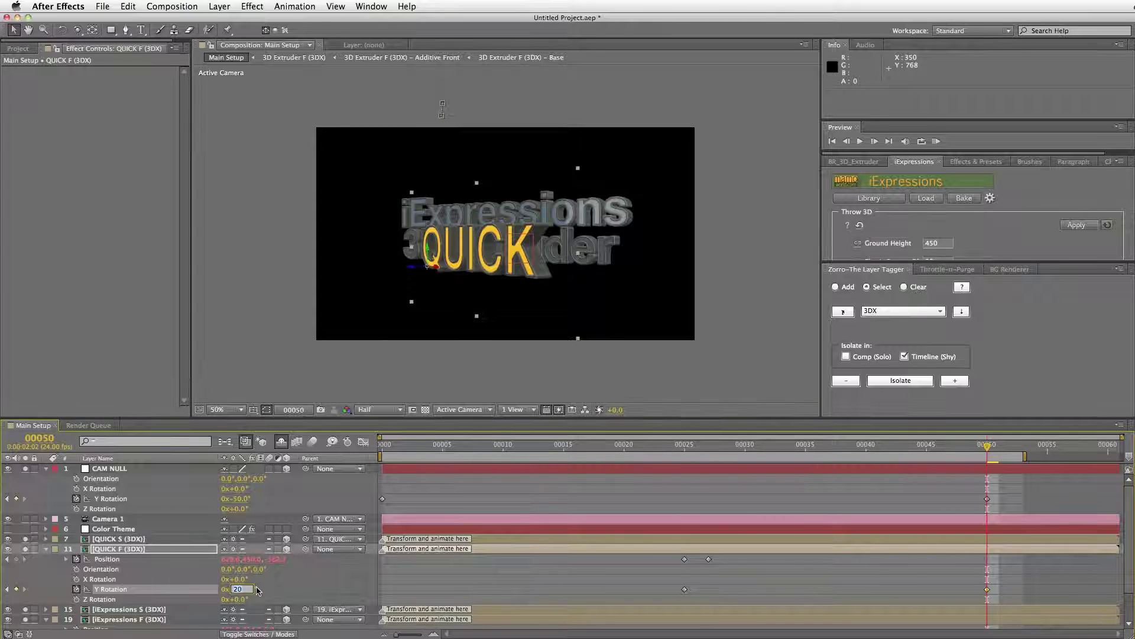
{"action": "type", "text": "-1"}
{"action": "key", "text": "Return"}
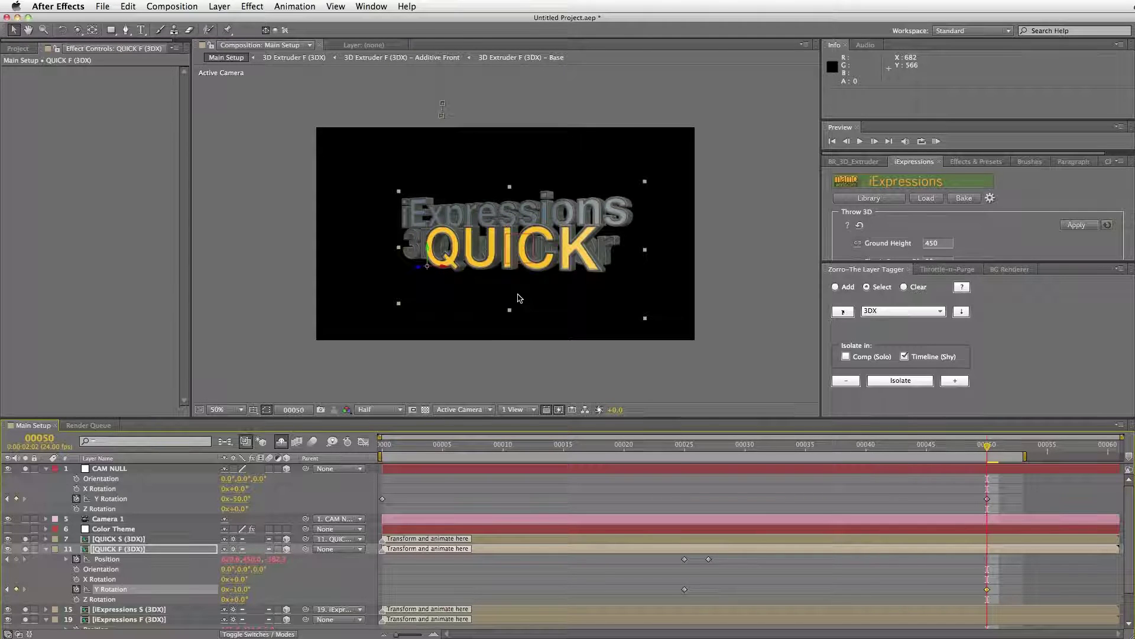
Set QUICK F's Y Rotation keyframe at frame 50 to 0°.
{"action": "left_click", "coordinate": [243, 589]}
{"action": "type", "text": "0"}
{"action": "key", "text": "Return"}
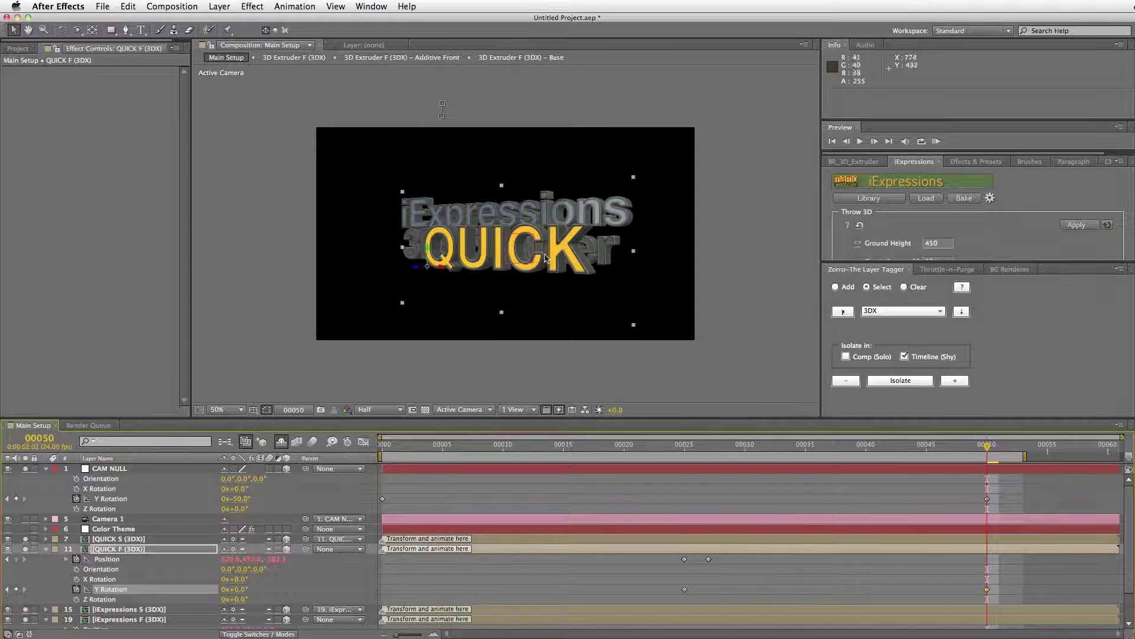
Set the Z value of QUICK F's Position keyframe at frame 27 to -50 px.
{"action": "double_click", "coordinate": [708, 559]}
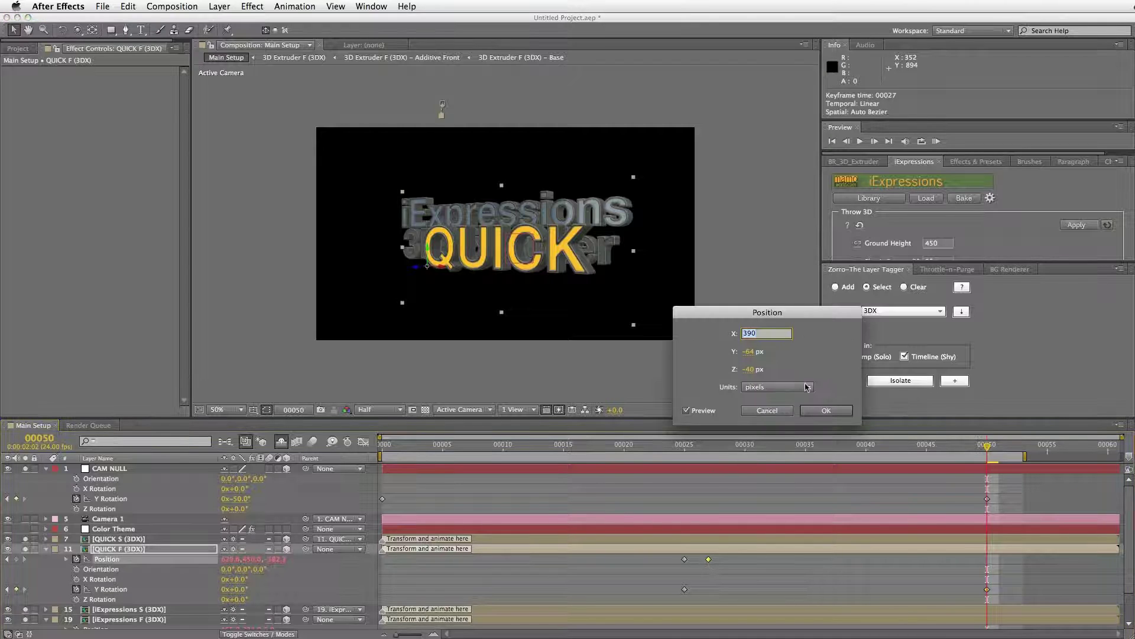
{"action": "left_click", "coordinate": [769, 371]}
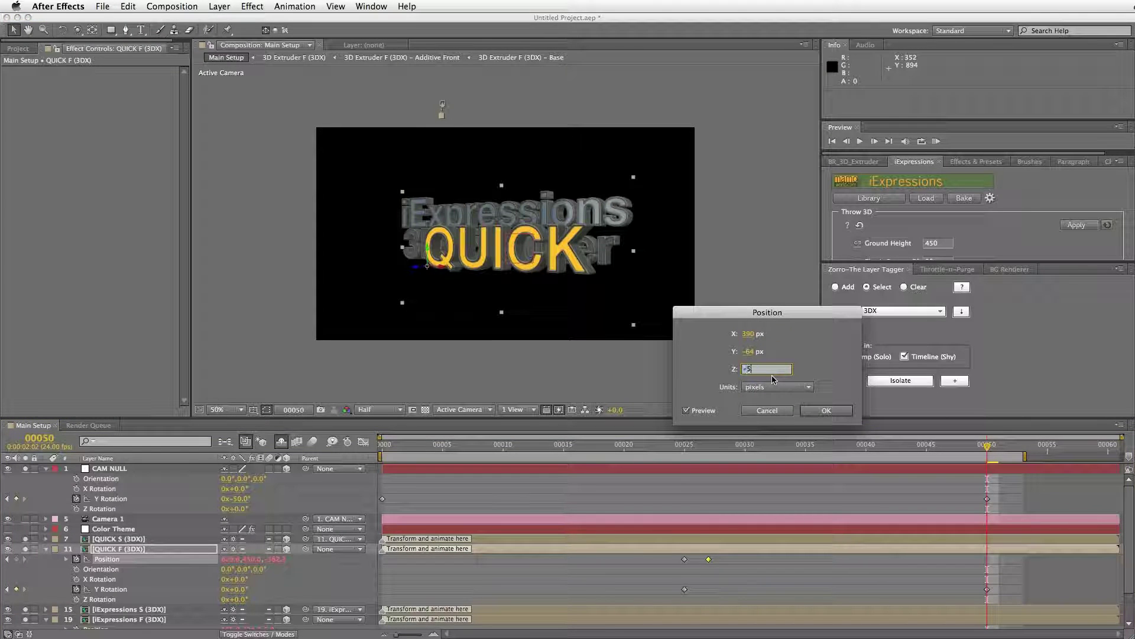
{"action": "type", "text": "-50"}
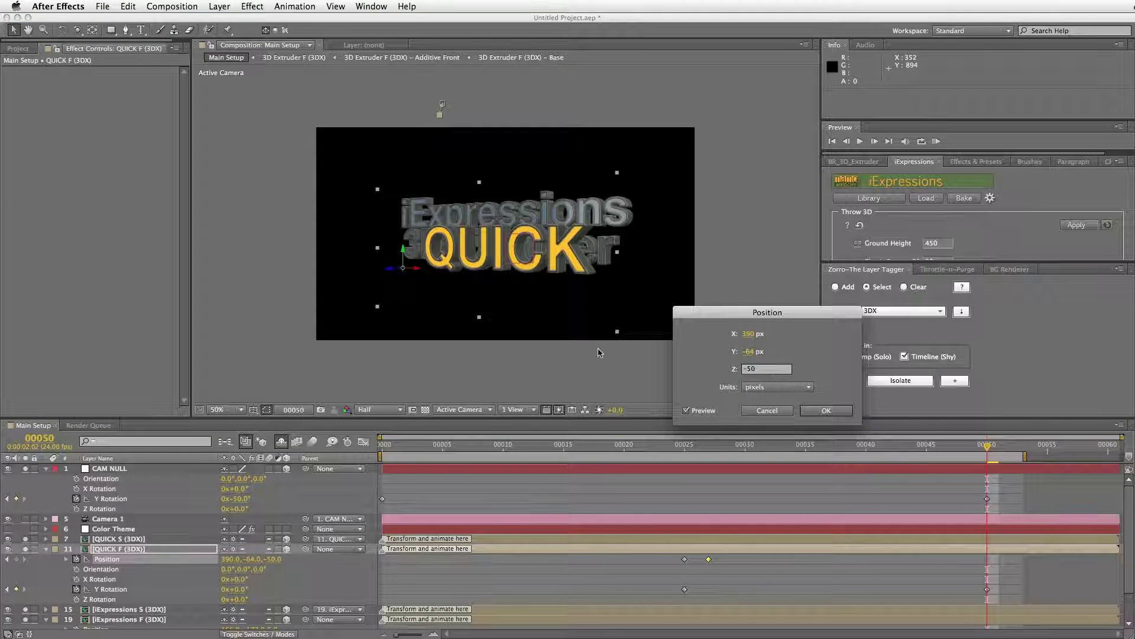
{"action": "key", "text": "Return"}
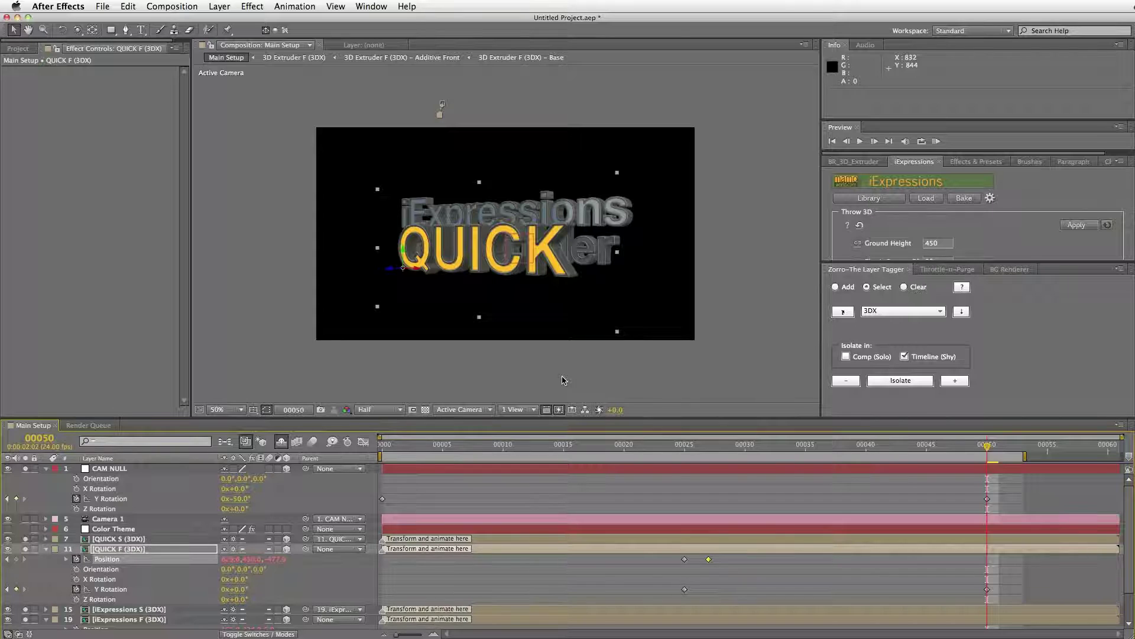
Move Camera 1 in along Z at frame 50 to a position of about -427, 6.5, -1419 using the Track Z Camera tool.
{"action": "left_click", "coordinate": [104, 519]}
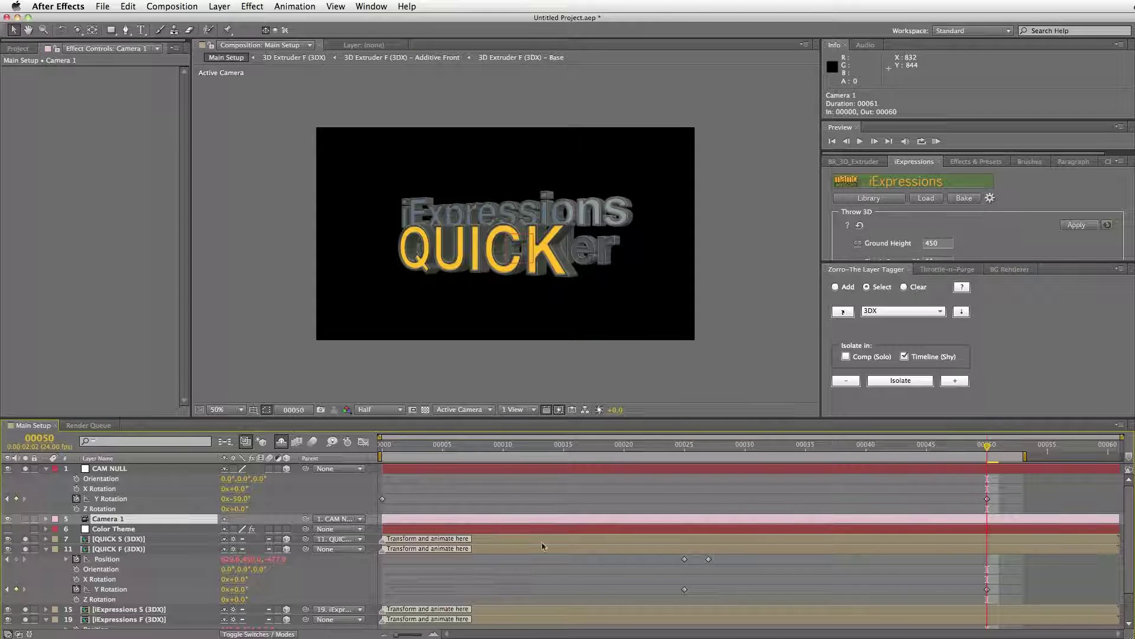
{"action": "key", "text": "c"}
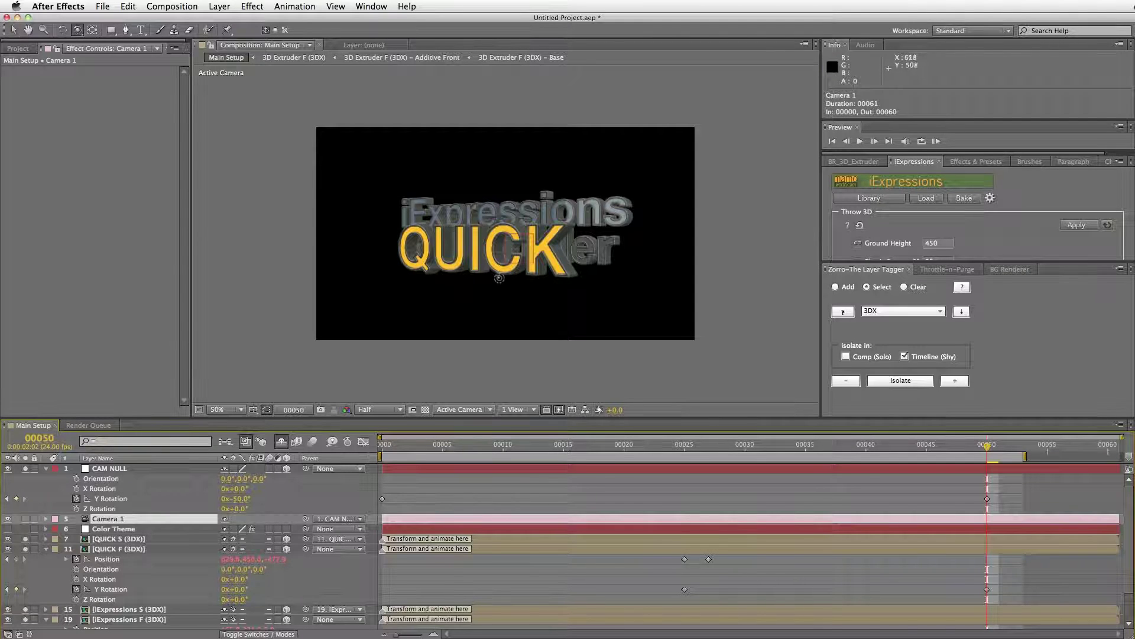
{"action": "left_click_drag", "start_coordinate": [77, 29], "coordinate": [134, 70]}
{"action": "left_click_drag", "start_coordinate": [518, 261], "coordinate": [534, 286]}
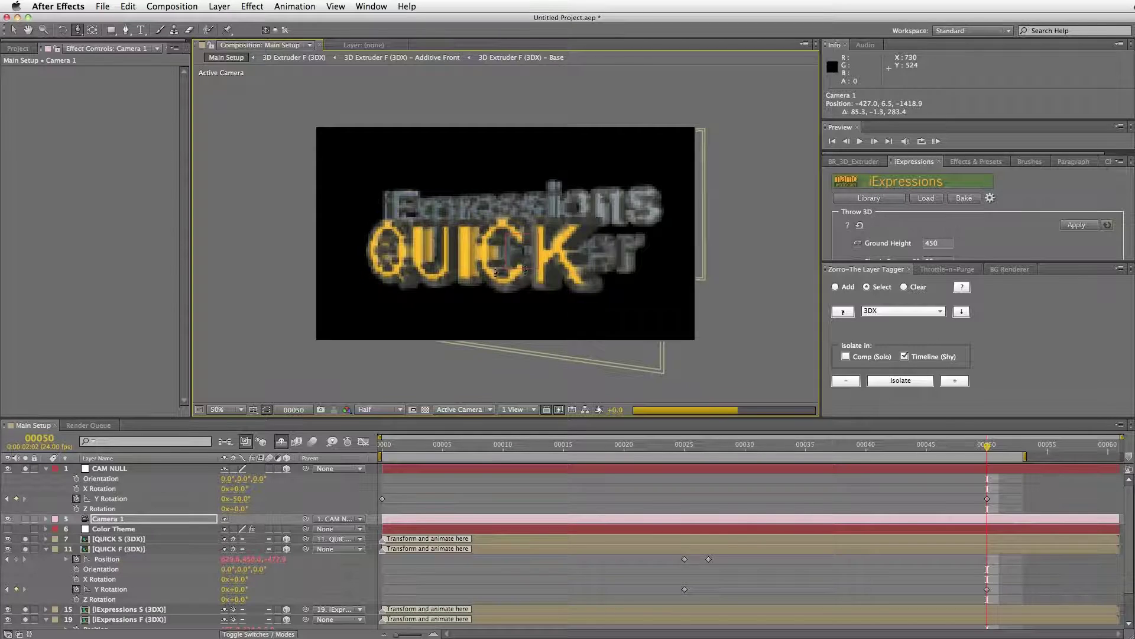
Reveal Camera 1's transform properties and place Point of Interest and Position keyframes at frame 50.
{"action": "left_click", "coordinate": [130, 523]}
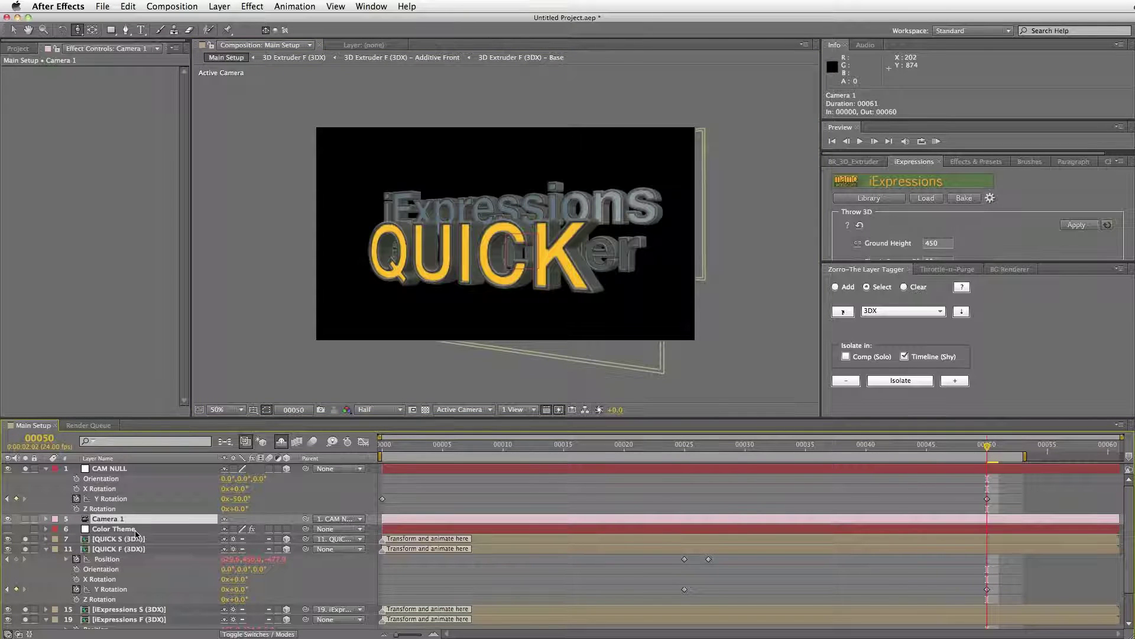
{"action": "left_click", "coordinate": [46, 518]}
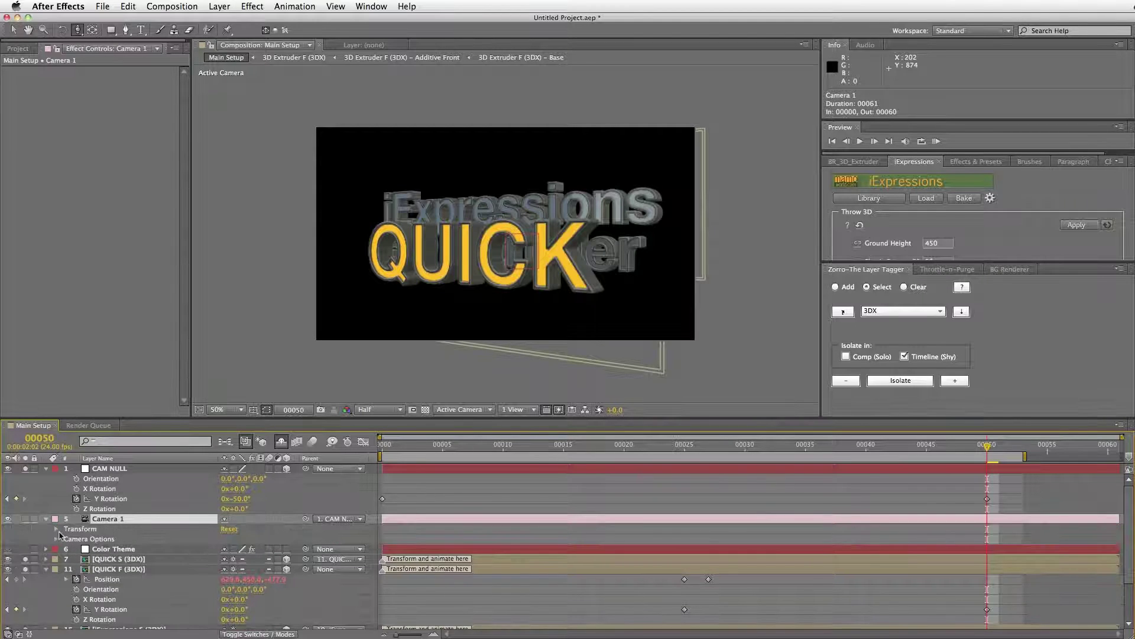
{"action": "left_click", "coordinate": [56, 529]}
{"action": "left_click", "coordinate": [76, 539]}
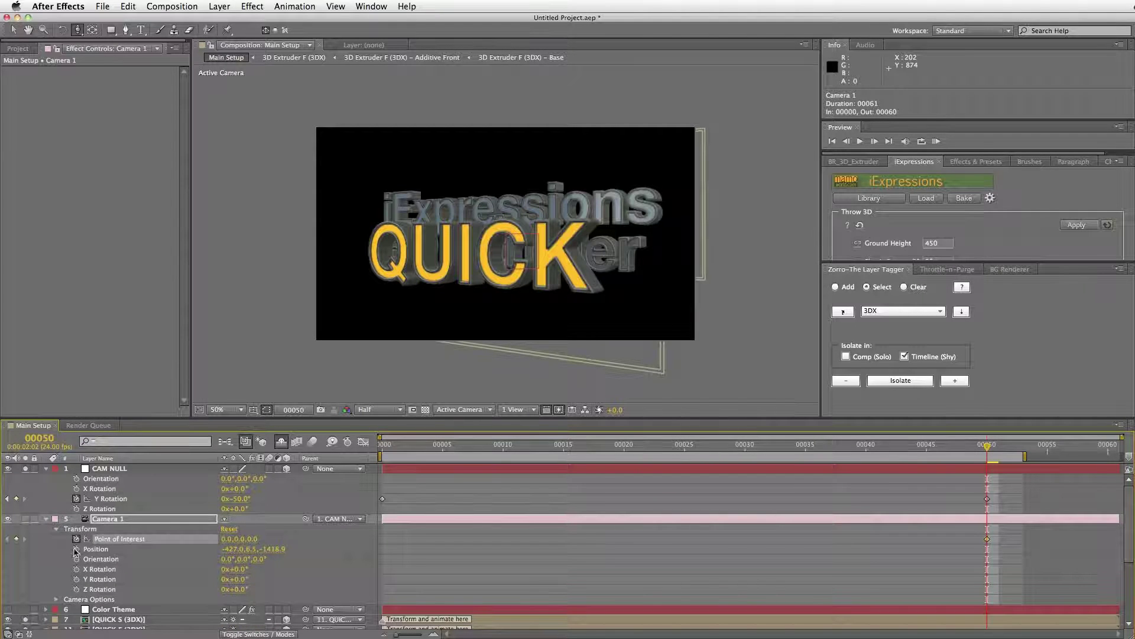
{"action": "left_click", "coordinate": [76, 548]}
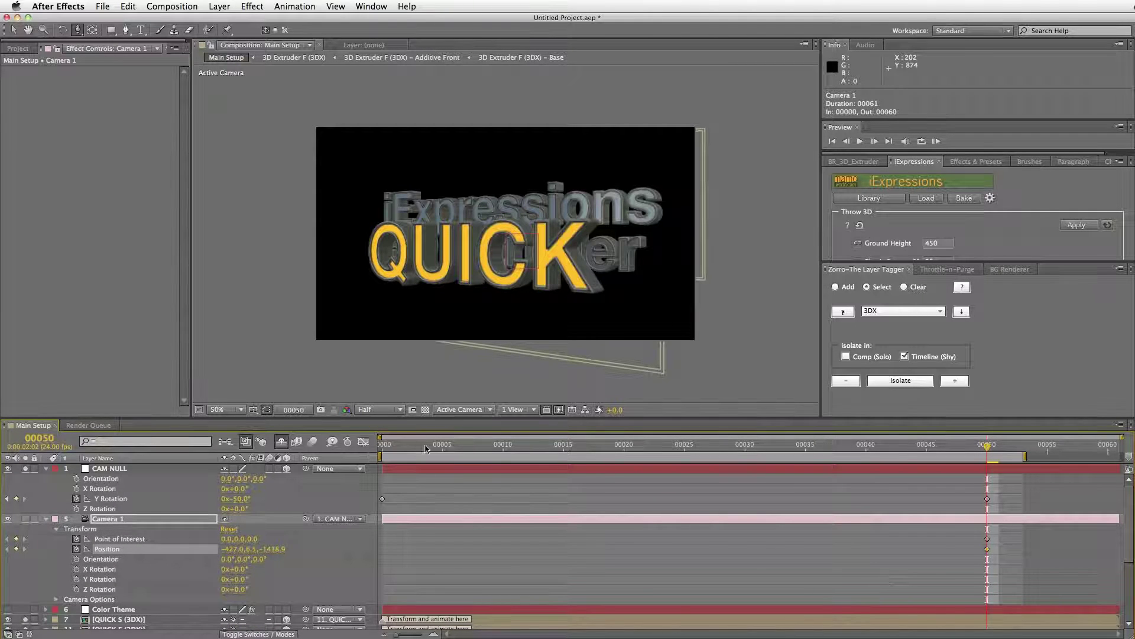
Pull Camera 1 back along Z at frame 19 to a position of about -517, 7.8, -1718.
{"action": "left_click", "coordinate": [613, 445]}
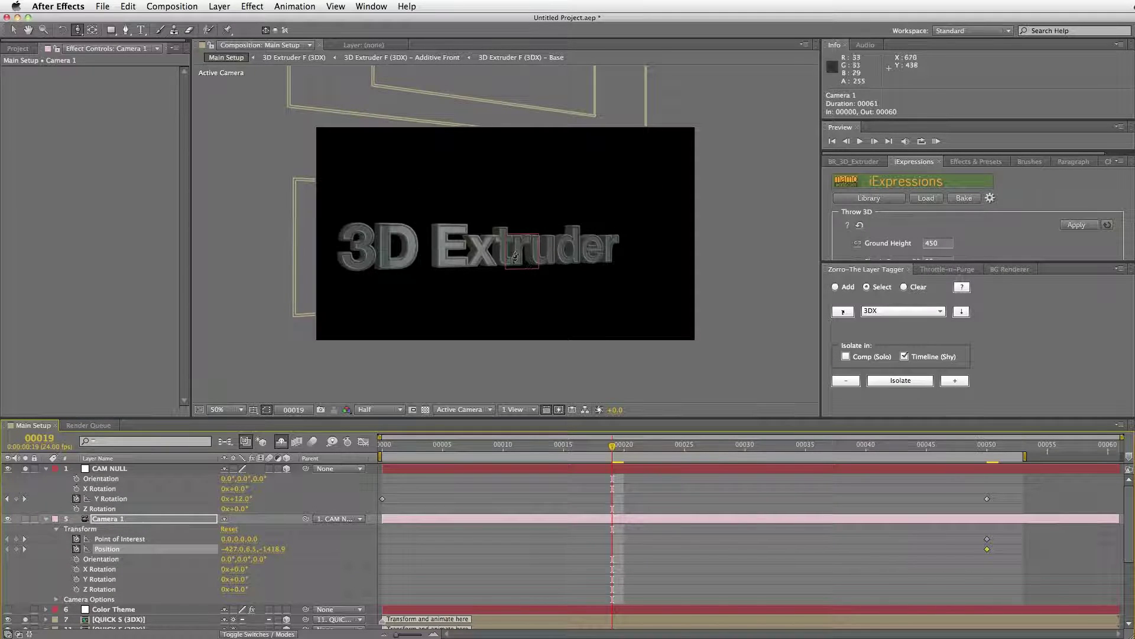
{"action": "left_click_drag", "start_coordinate": [518, 253], "coordinate": [516, 278]}
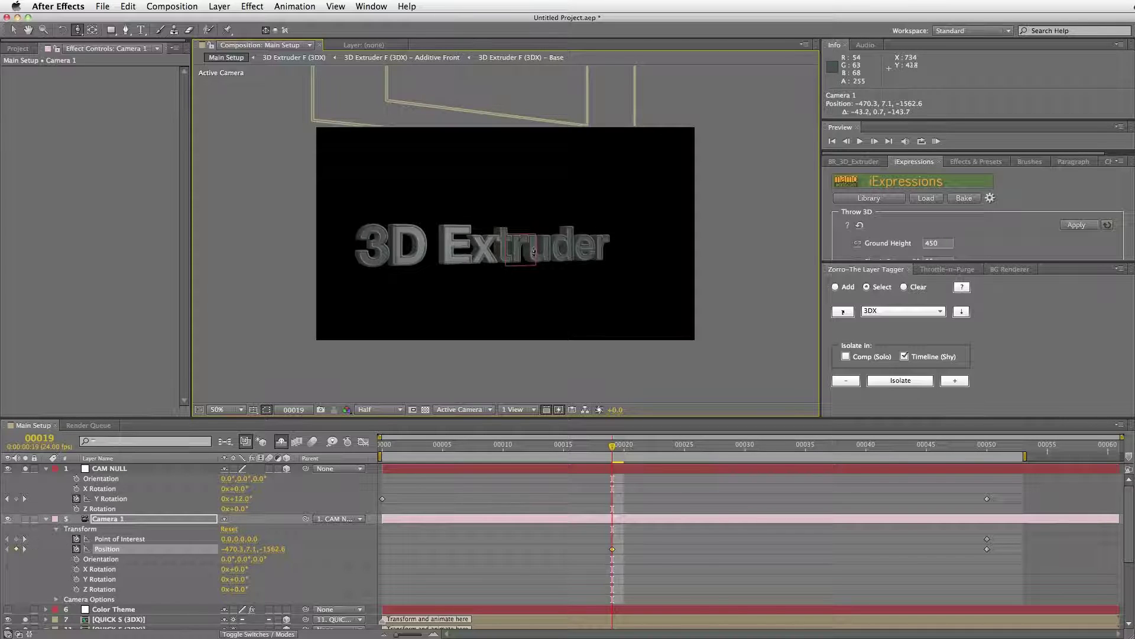
{"action": "left_click_drag", "start_coordinate": [534, 252], "coordinate": [532, 260]}
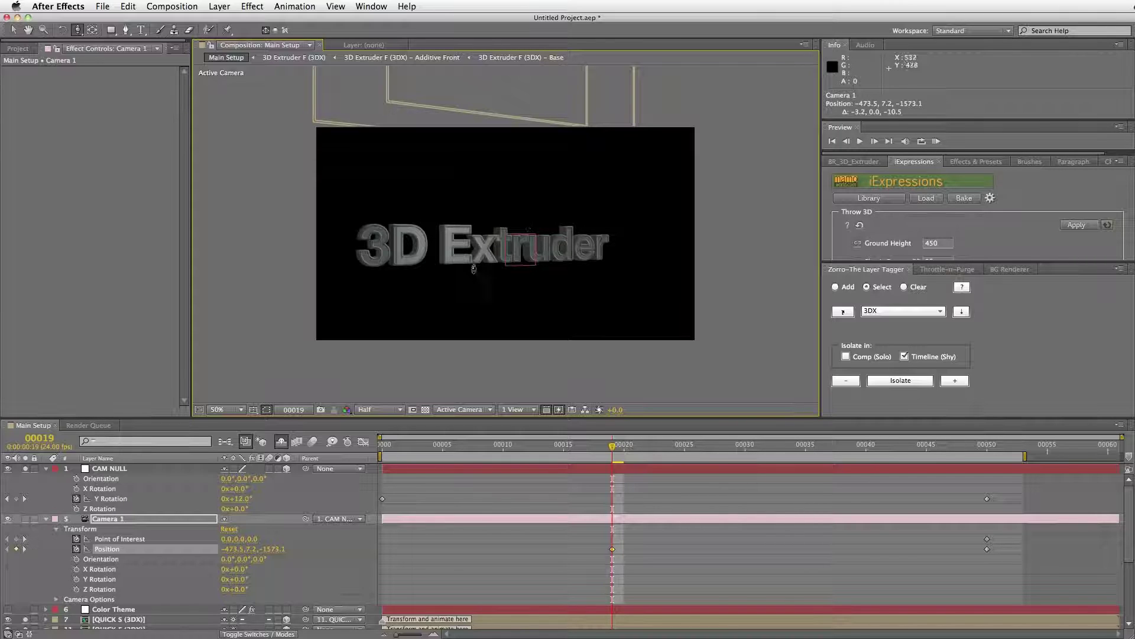
{"action": "left_click_drag", "start_coordinate": [506, 254], "coordinate": [507, 280]}
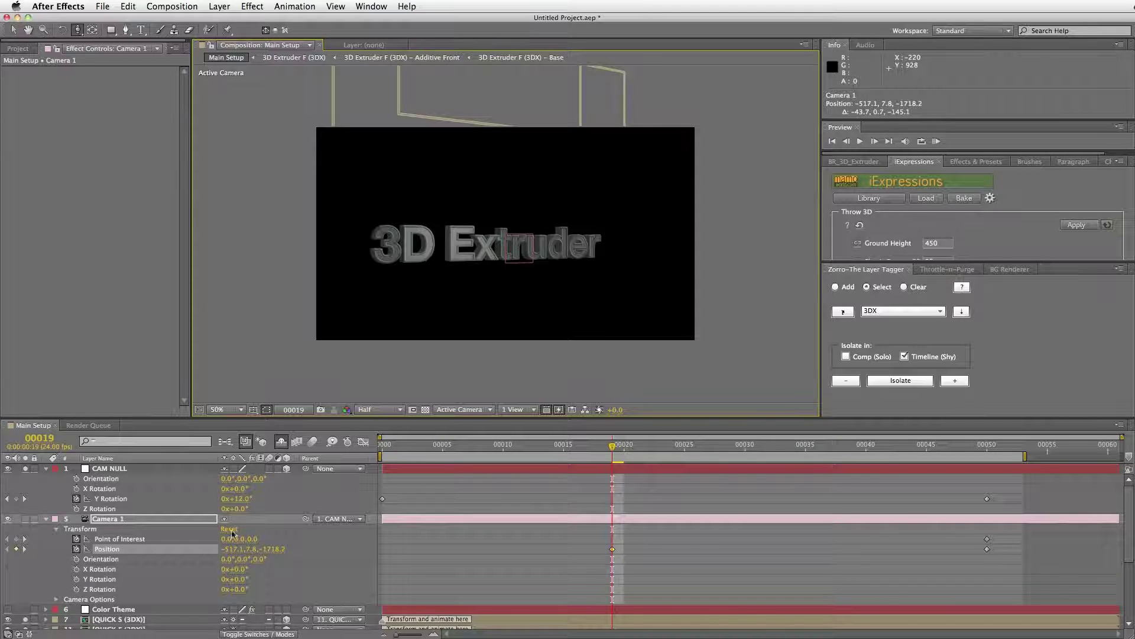
Add the layers tagged Controller to the layers shown in the timeline with Zorro.
{"action": "scroll", "coordinate": [1079, 598], "scroll_direction": "down", "scroll_amount": 4}
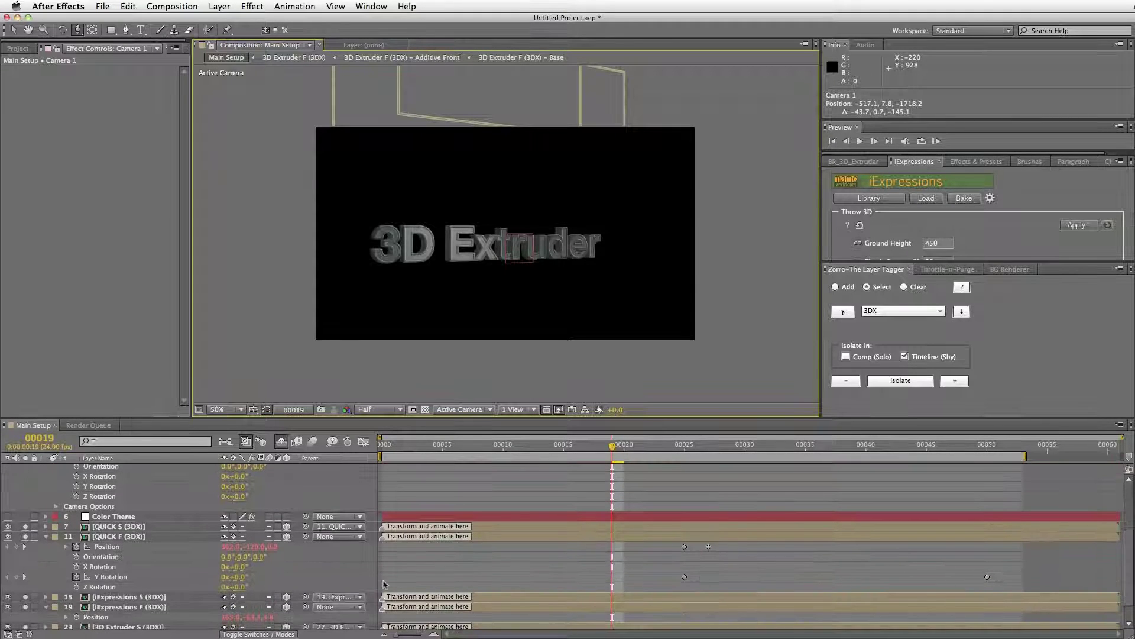
{"action": "left_click", "coordinate": [903, 311]}
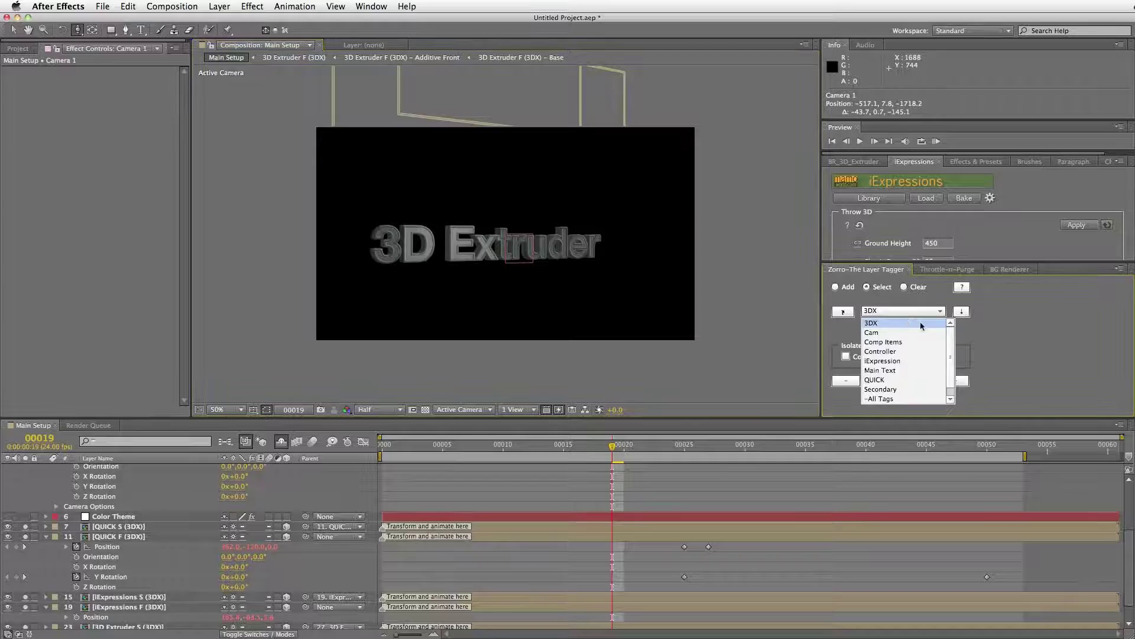
{"action": "left_click", "coordinate": [887, 351]}
{"action": "left_click", "coordinate": [956, 381]}
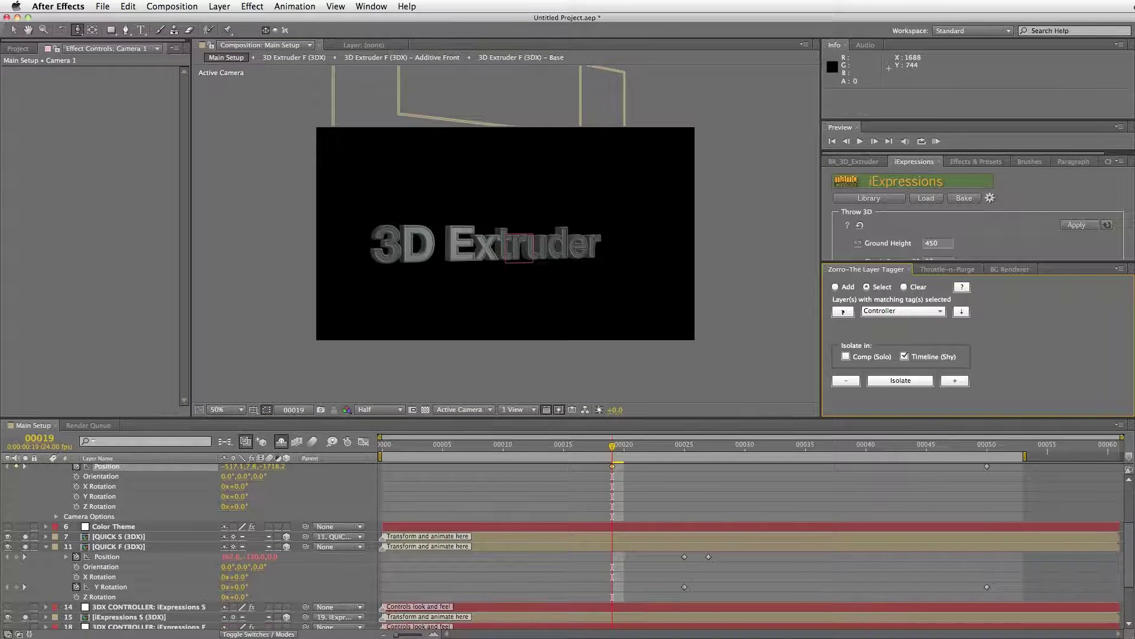
Turn on Edit Mode for the 3D Extruder F and 3D Extruder S controllers.
{"action": "scroll", "coordinate": [1063, 582], "scroll_direction": "down", "scroll_amount": 3}
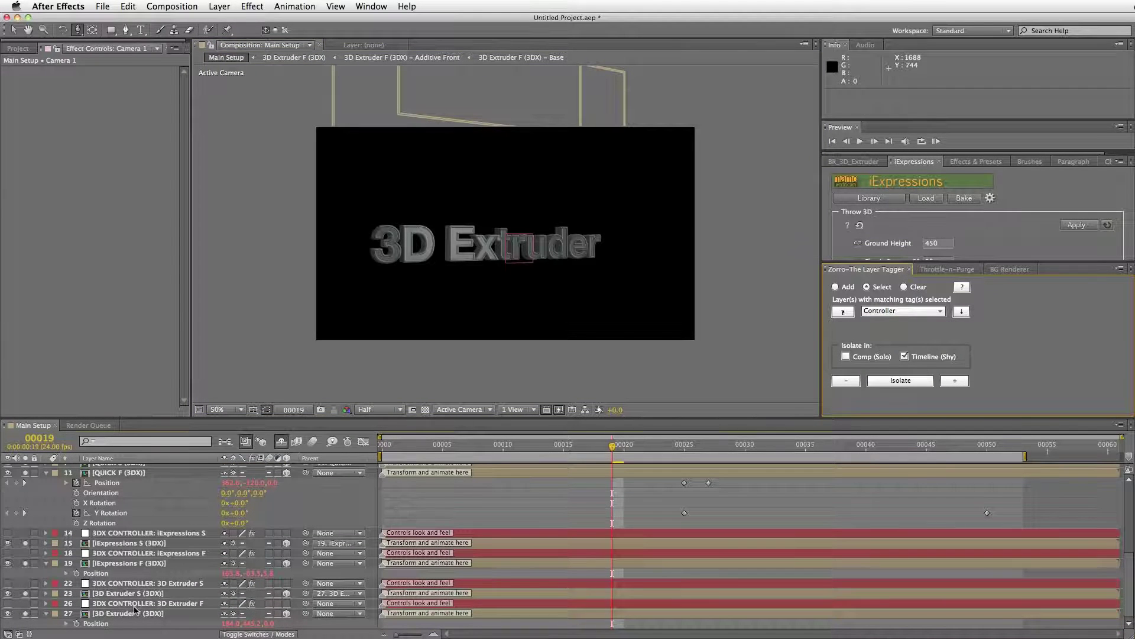
{"action": "left_click", "coordinate": [134, 605]}
{"action": "left_click", "coordinate": [108, 101]}
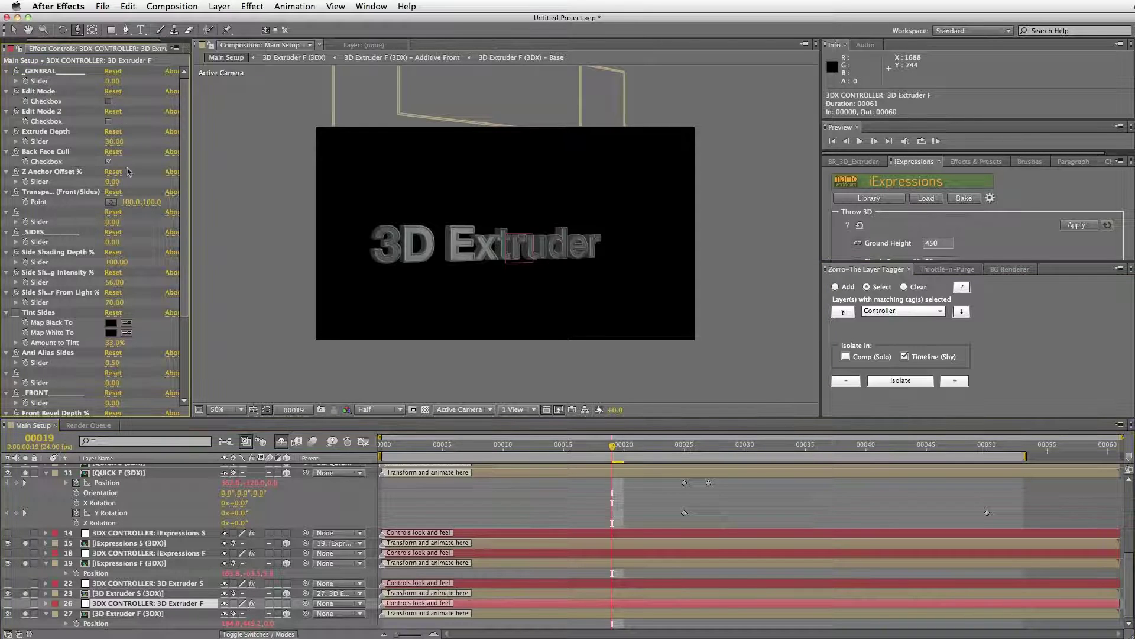
{"action": "left_click", "coordinate": [195, 583]}
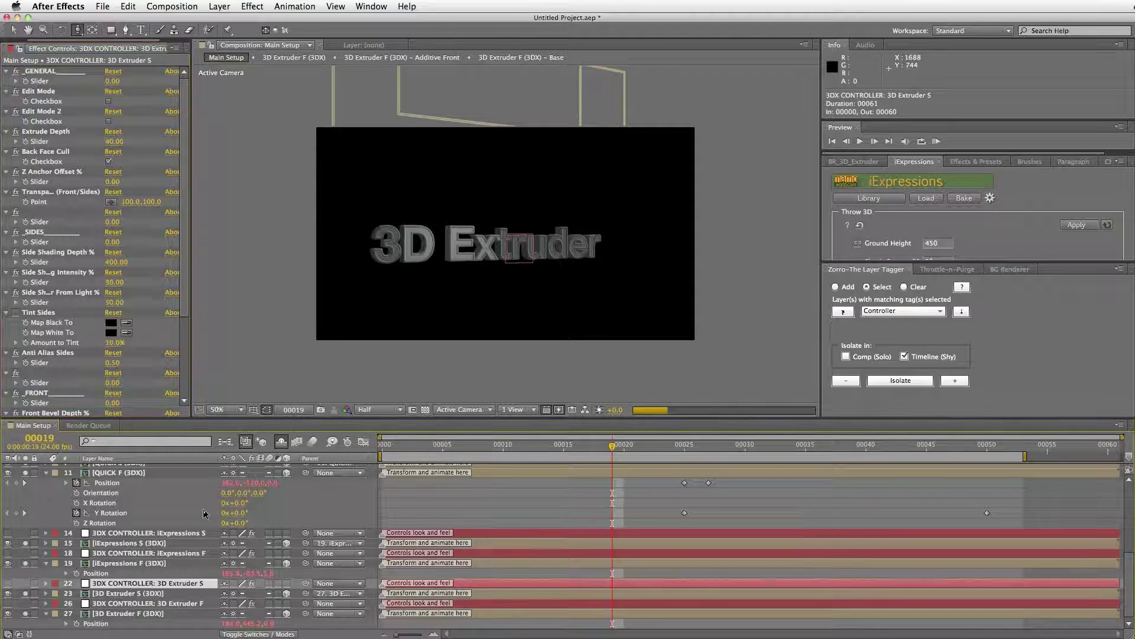
{"action": "left_click", "coordinate": [108, 101]}
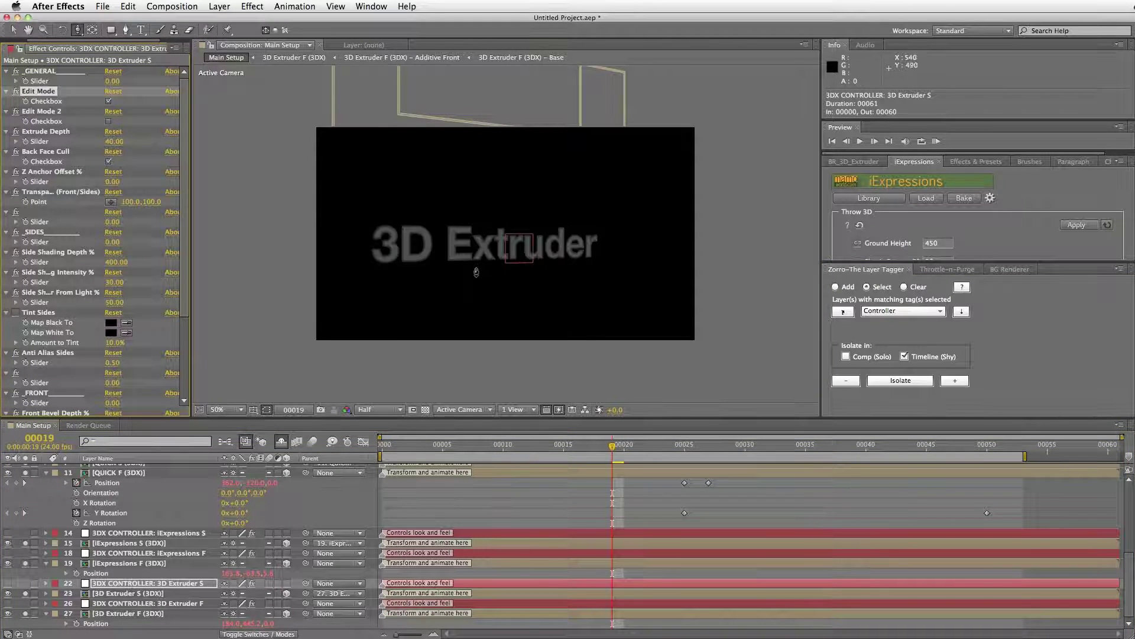
{"action": "mouse_move", "coordinate": [480, 294]}
{"action": "left_mouse_down"}
{"action": "mouse_move", "coordinate": [488, 274]}
{"action": "mouse_move", "coordinate": [484, 305]}
{"action": "left_mouse_up"}
{"action": "left_click_drag", "start_coordinate": [495, 259], "coordinate": [466, 236]}
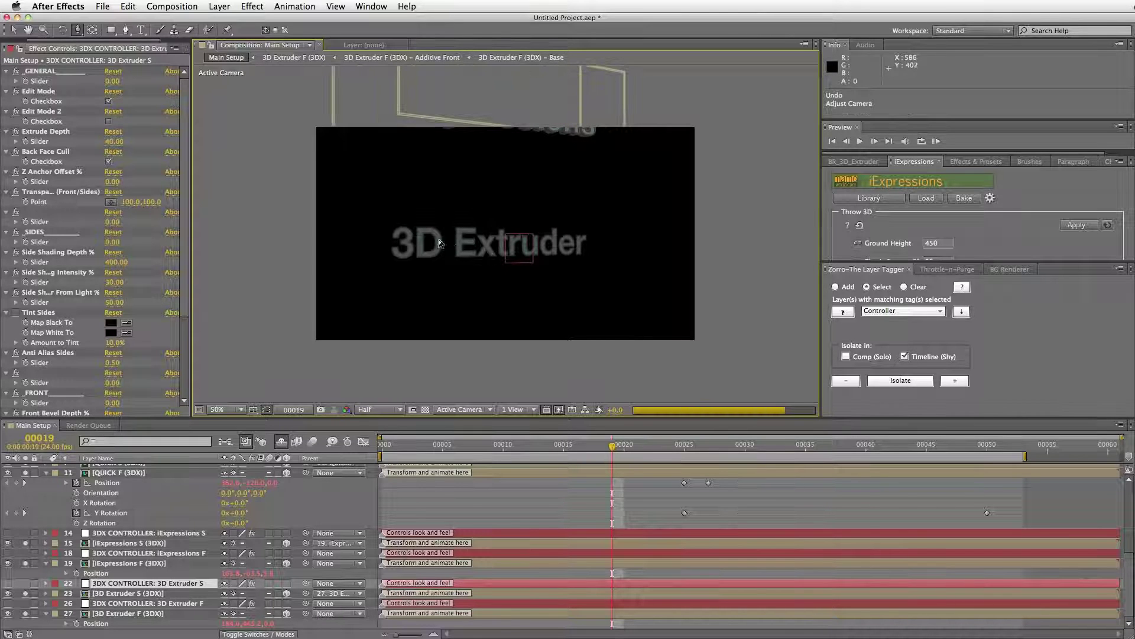
{"action": "left_click_drag", "start_coordinate": [583, 122], "coordinate": [519, 113]}
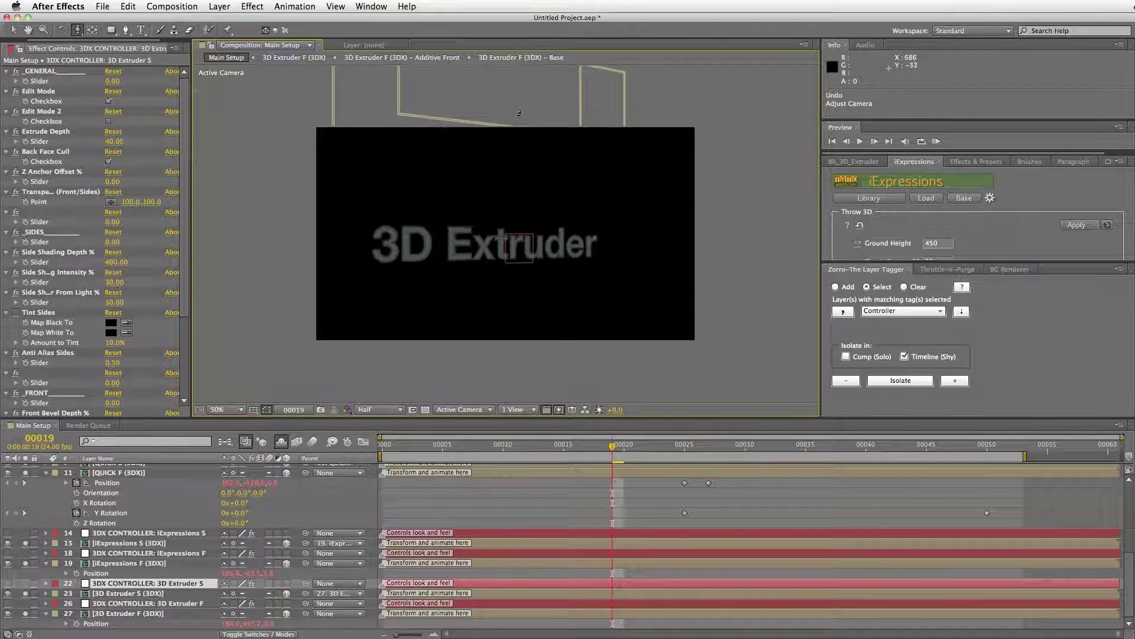
Isolate the 3D Extruder S and F layers in the comp using the 3DX tag, with Comp (Solo) on and Timeline (Shy) off.
{"action": "left_click", "coordinate": [889, 311]}
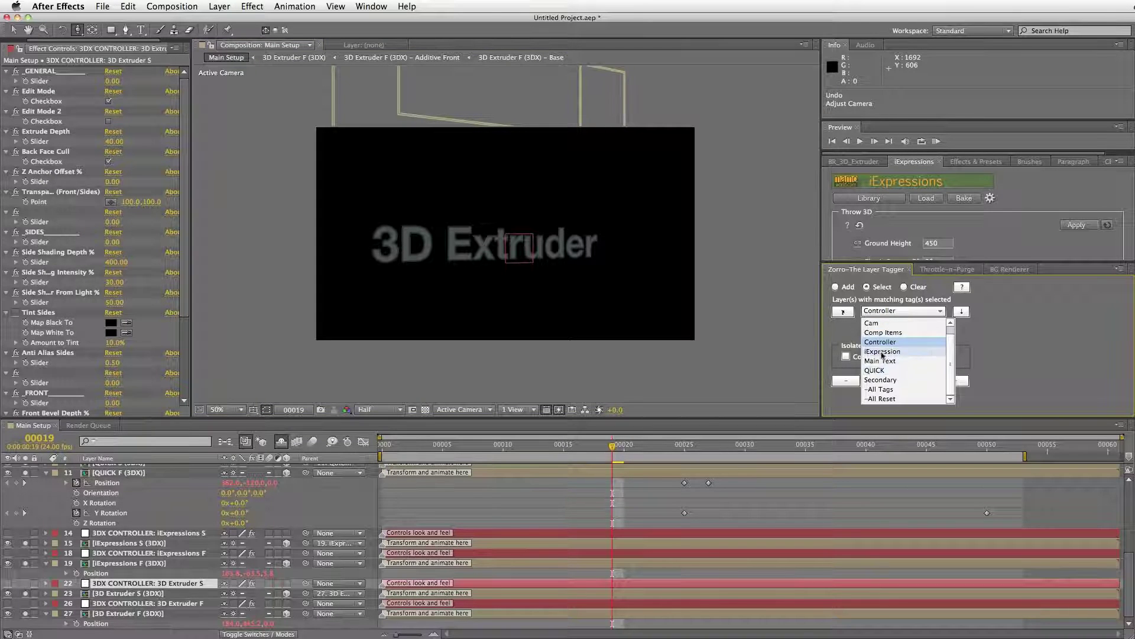
{"action": "scroll", "coordinate": [948, 331], "scroll_direction": "up", "scroll_amount": 1}
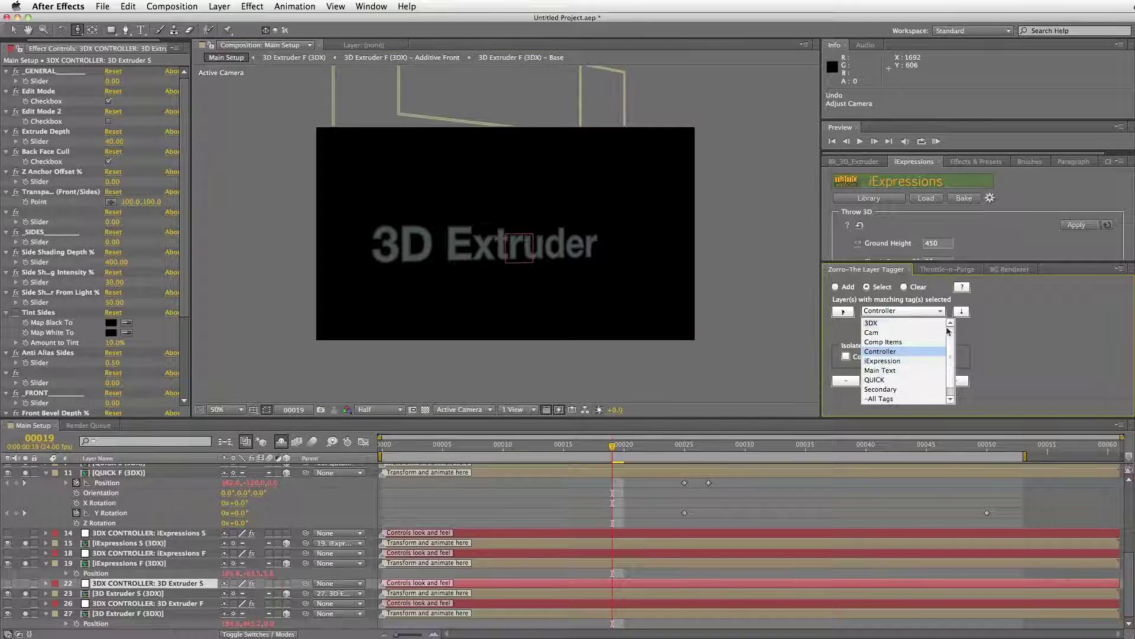
{"action": "left_click", "coordinate": [881, 324]}
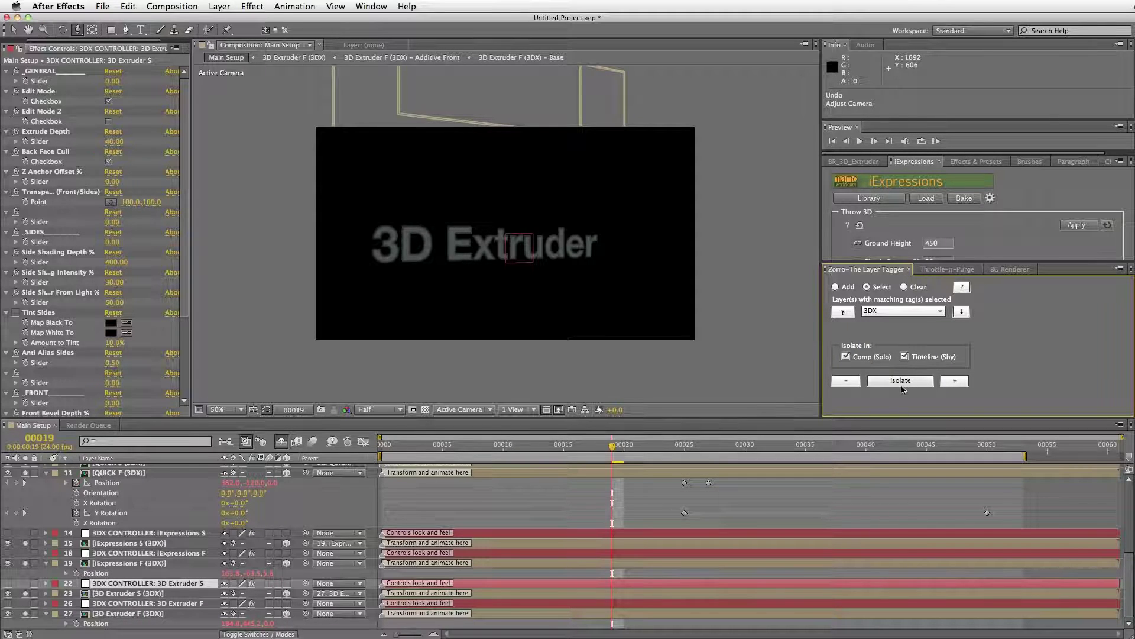
{"action": "left_click", "coordinate": [905, 357]}
{"action": "left_click", "coordinate": [901, 382]}
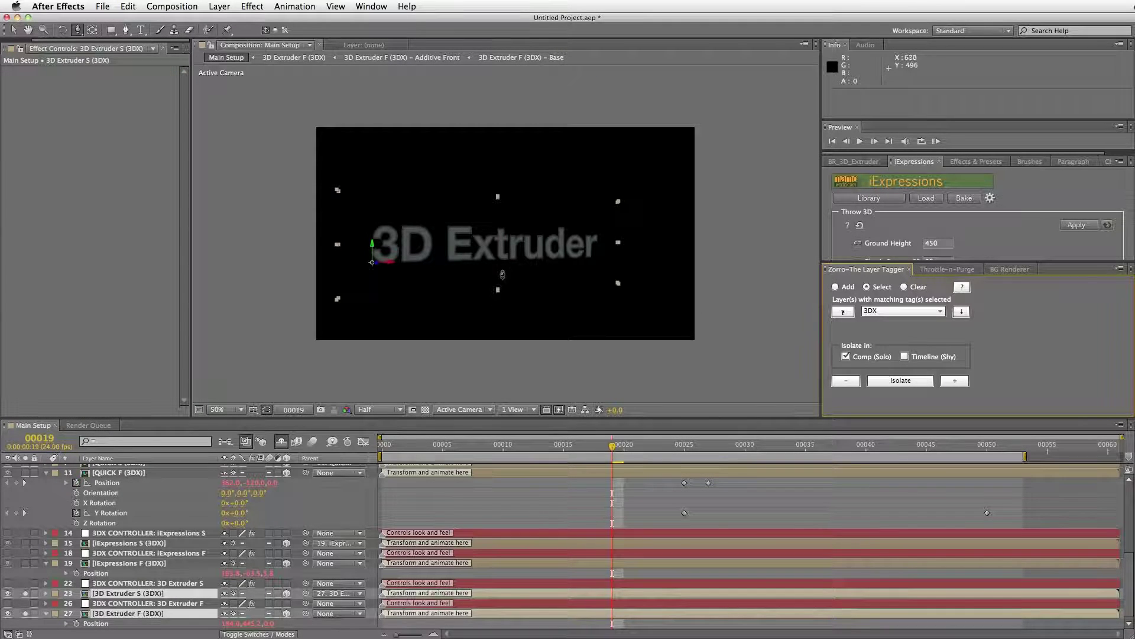
Pull Camera 1 farther back at frame 19 to a position of about -646, 9.8, -2147.
{"action": "left_click_drag", "start_coordinate": [496, 255], "coordinate": [487, 303]}
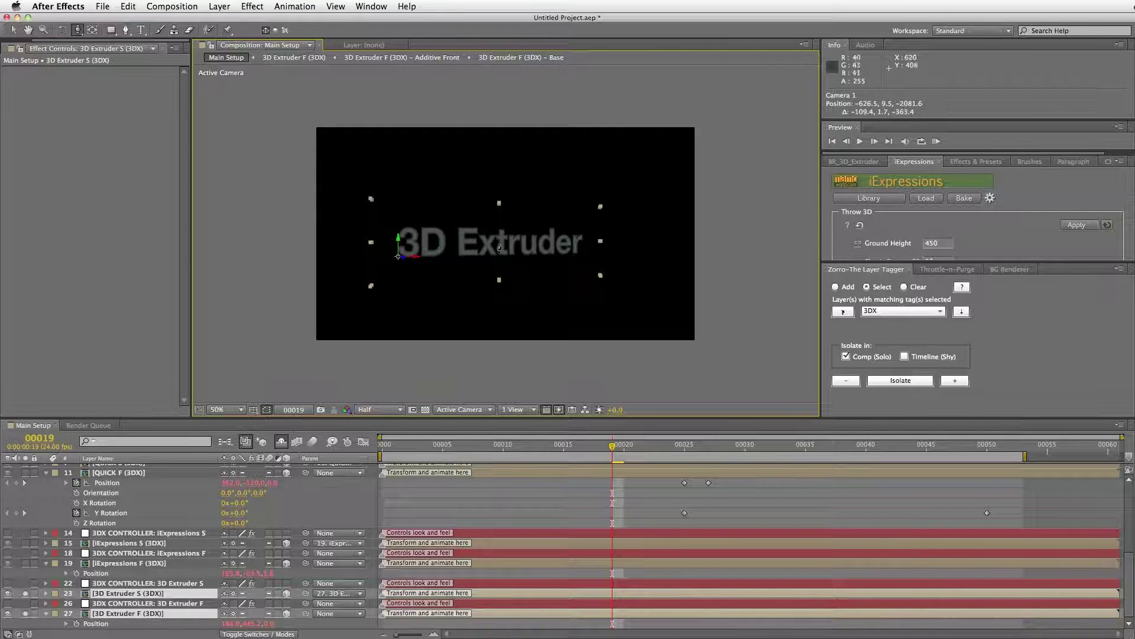
{"action": "left_click_drag", "start_coordinate": [472, 275], "coordinate": [500, 255]}
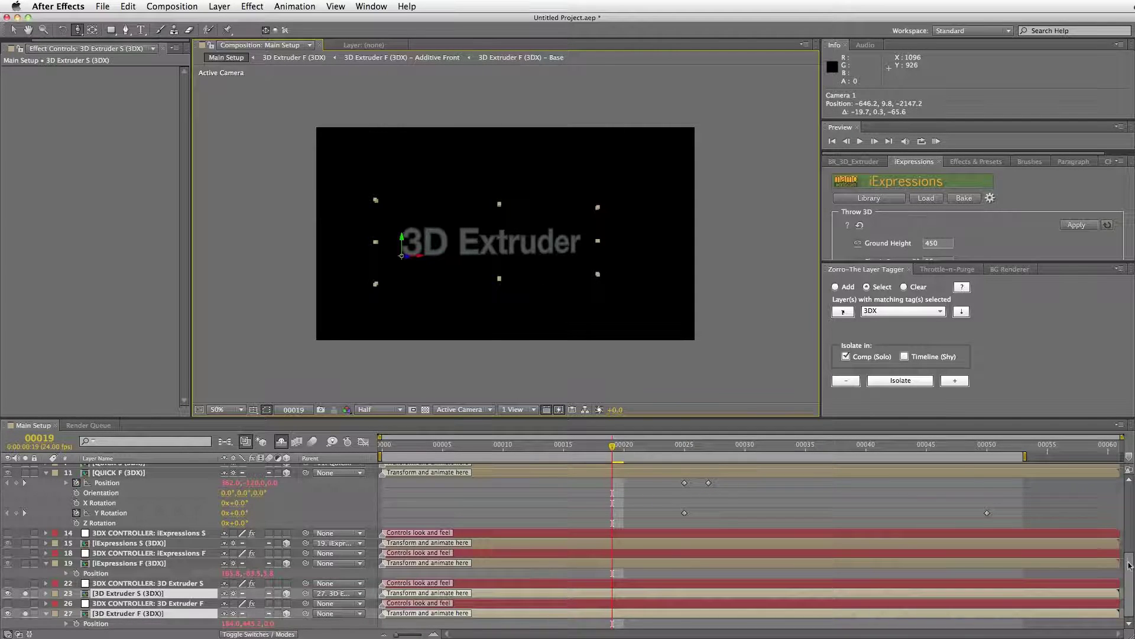
Remove Camera 1's Point of Interest animation and move its Position keyframe from frame 19 to frame 0.
{"action": "scroll", "coordinate": [1119, 520], "scroll_direction": "up", "scroll_amount": 10}
{"action": "left_click", "coordinate": [108, 559]}
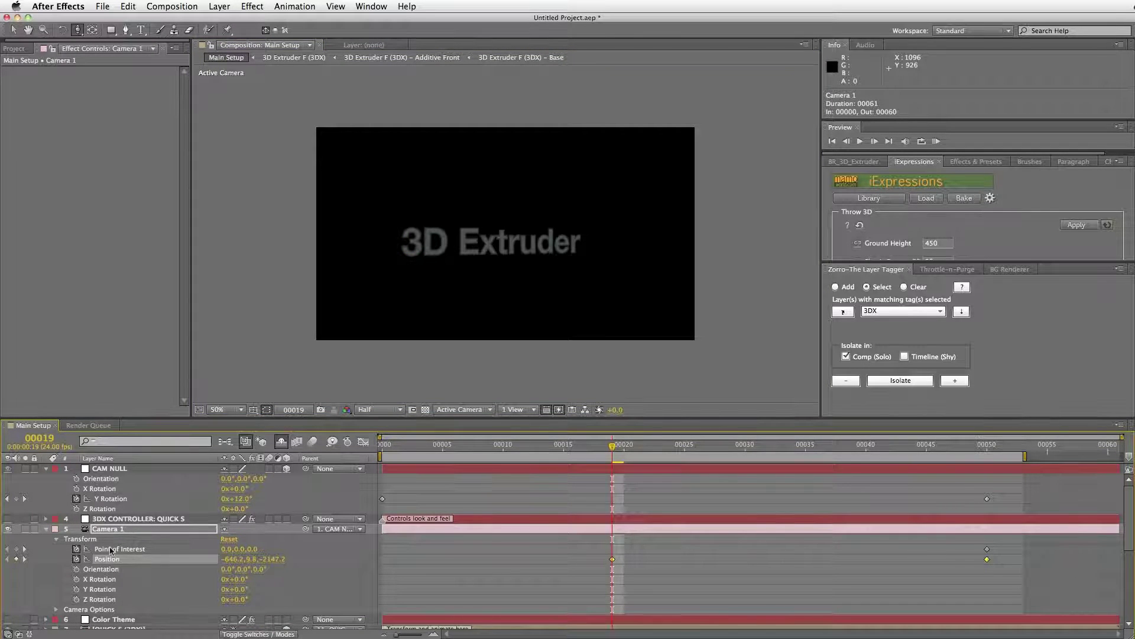
{"action": "left_click", "coordinate": [76, 549]}
{"action": "left_click_drag", "start_coordinate": [613, 560], "coordinate": [602, 560]}
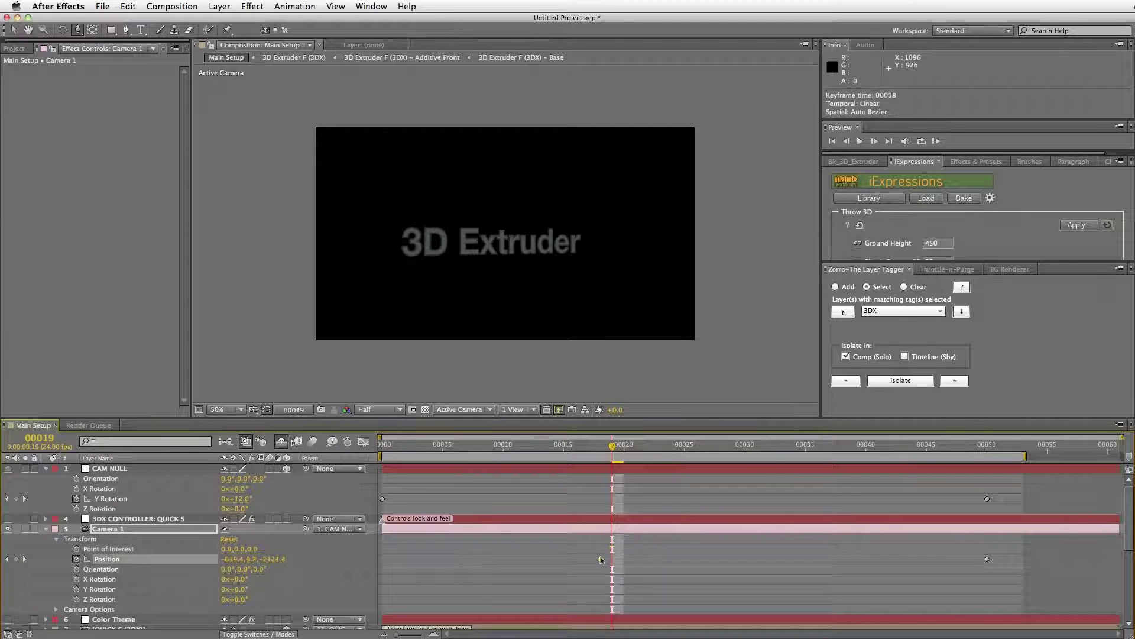
{"action": "left_click_drag", "start_coordinate": [398, 562], "coordinate": [386, 565]}
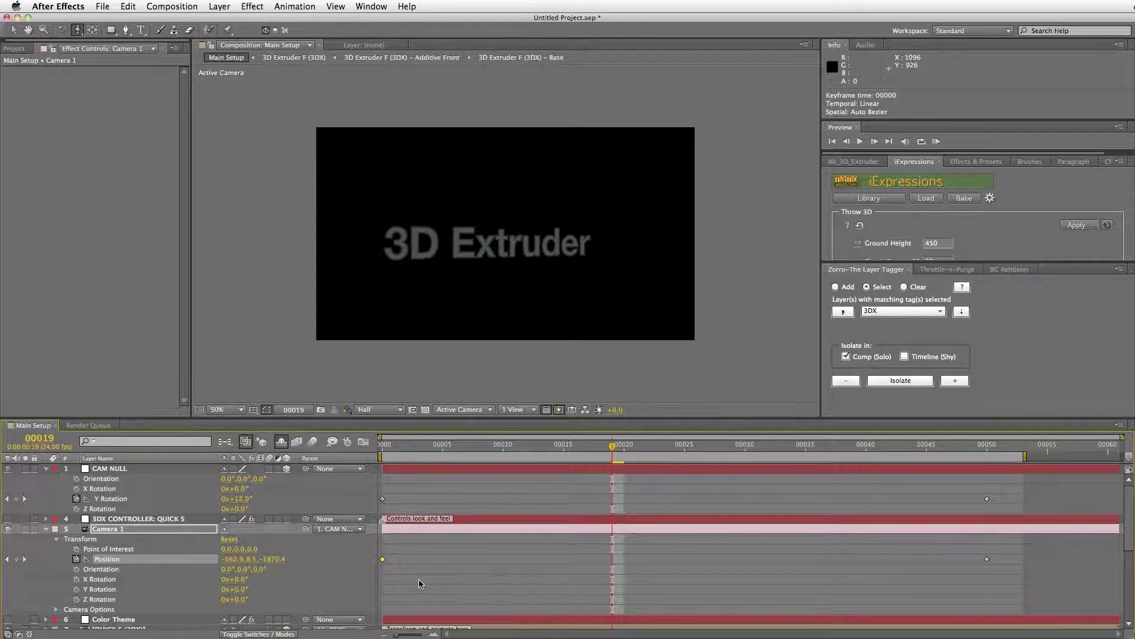
{"action": "right_click", "coordinate": [382, 560]}
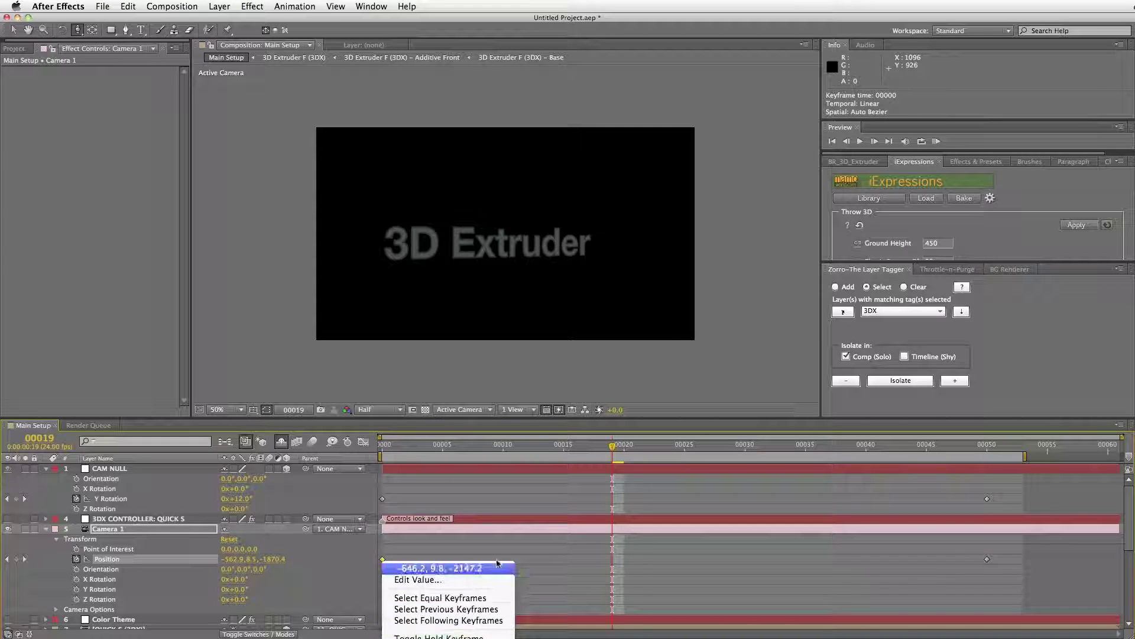
{"action": "left_click", "coordinate": [429, 558]}
{"action": "right_click", "coordinate": [382, 560]}
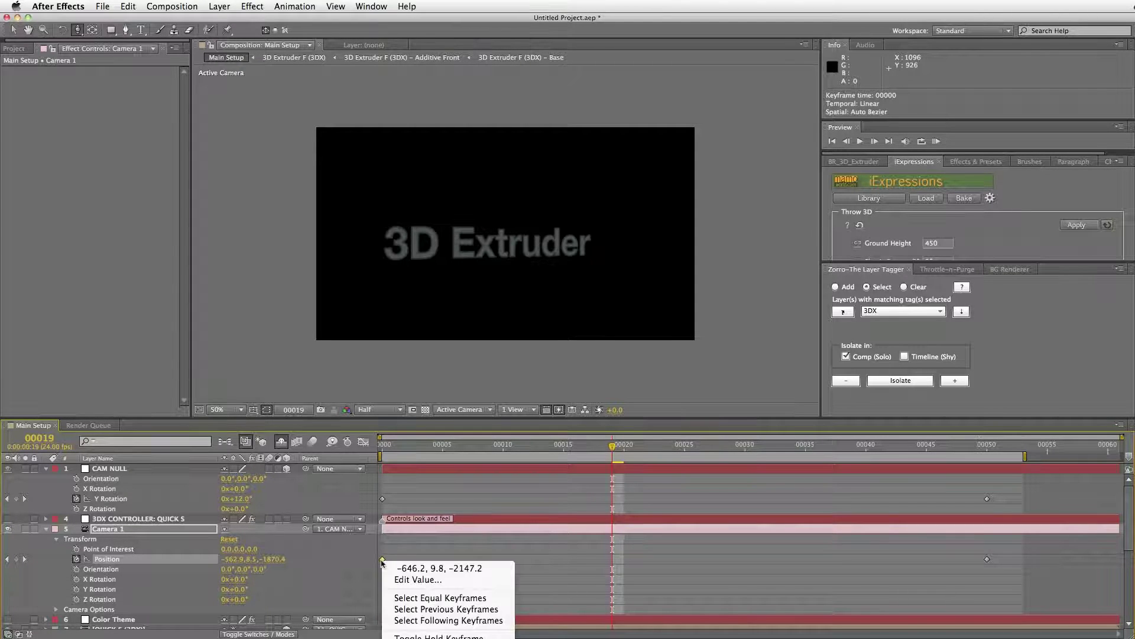
{"action": "left_click", "coordinate": [565, 558]}
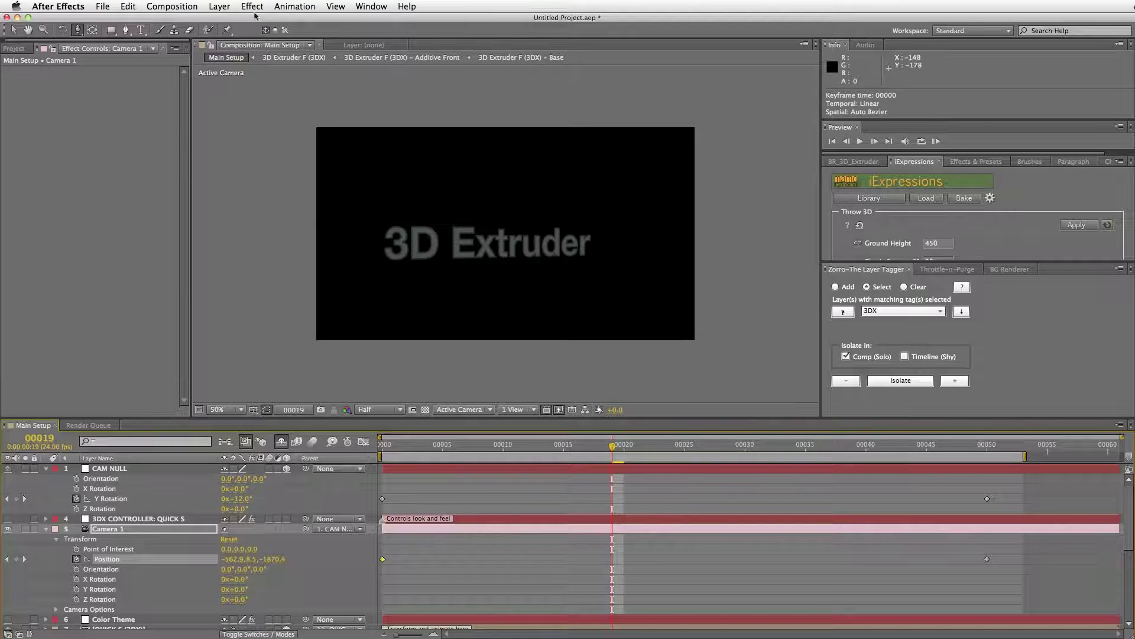
{"action": "left_click", "coordinate": [219, 7]}
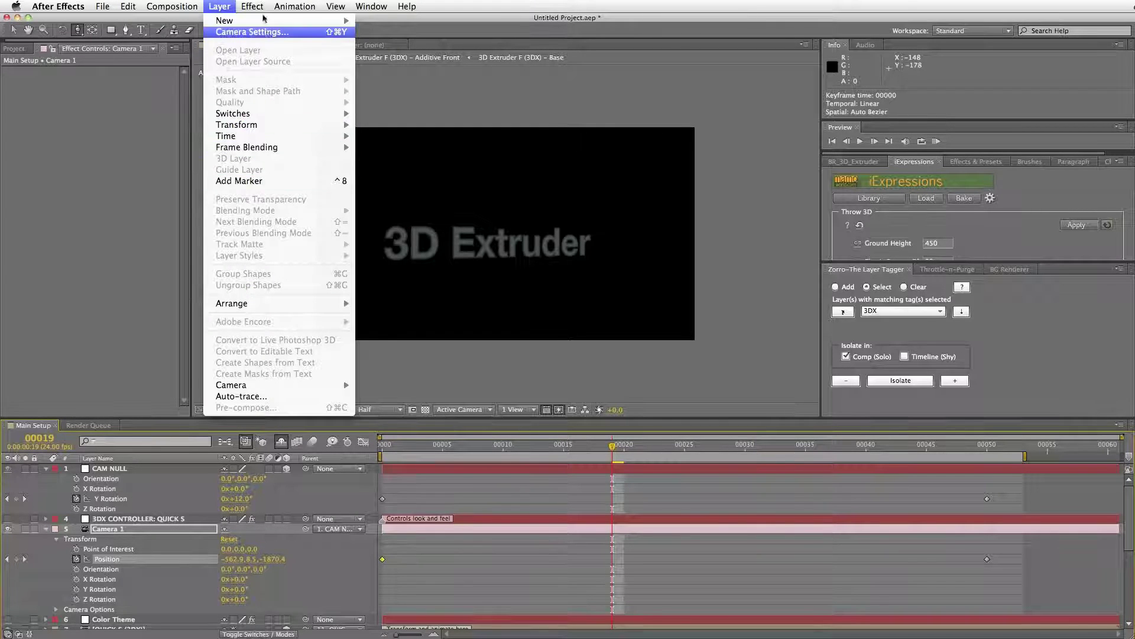
{"action": "left_click", "coordinate": [219, 6]}
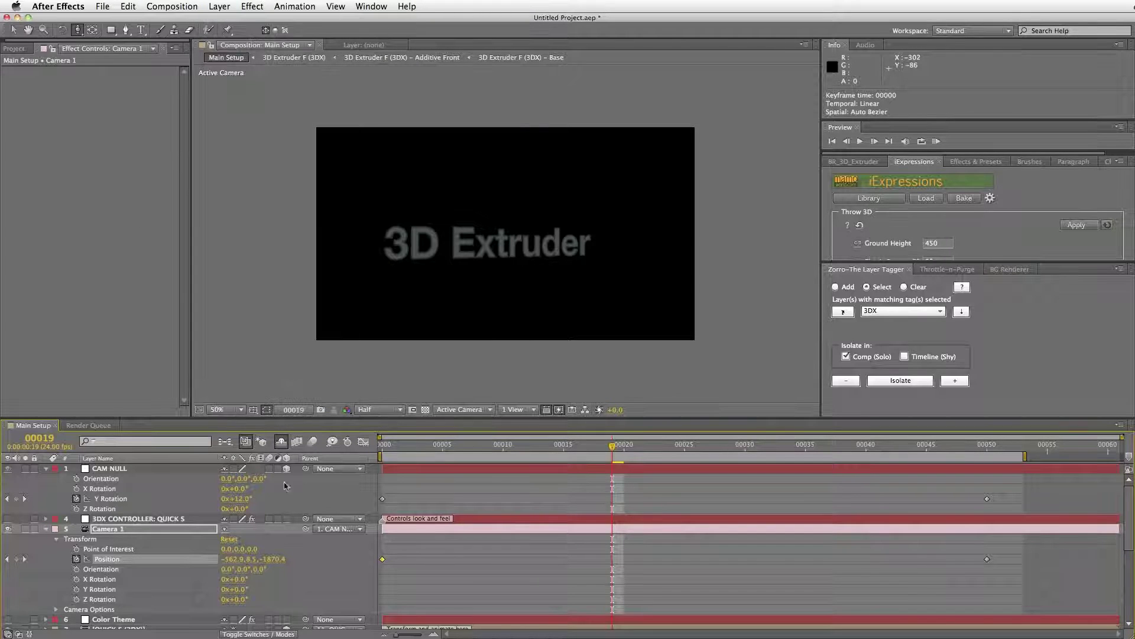
Ease Camera 1's Position animation out of the frame 0 keyframe and into the frame 50 keyframe.
{"action": "right_click", "coordinate": [382, 559]}
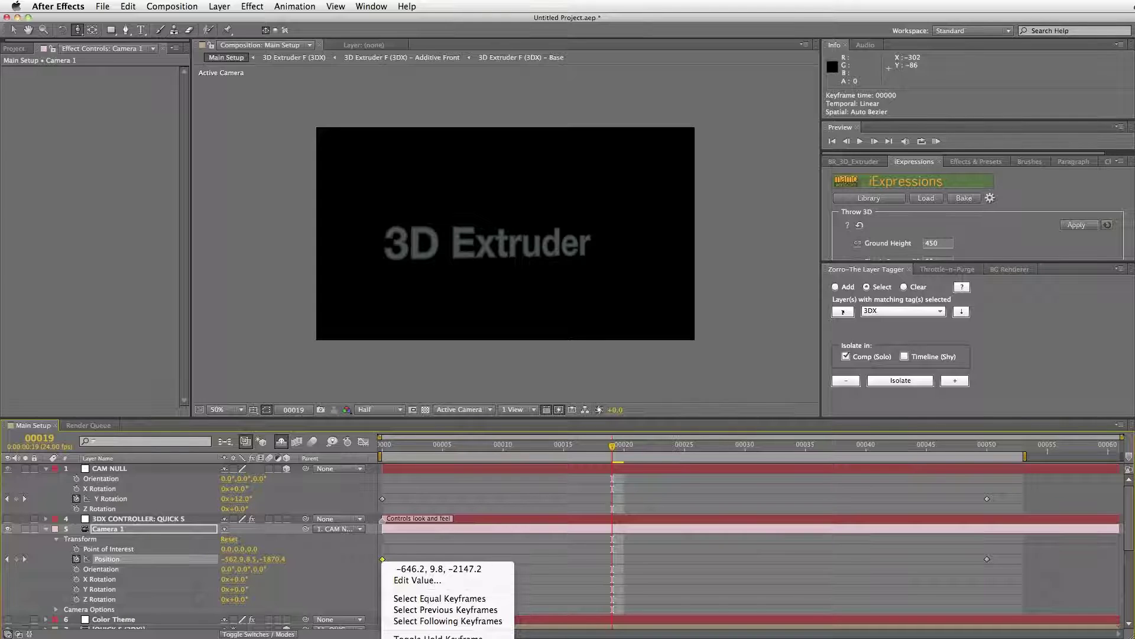
{"action": "left_click", "coordinate": [550, 638]}
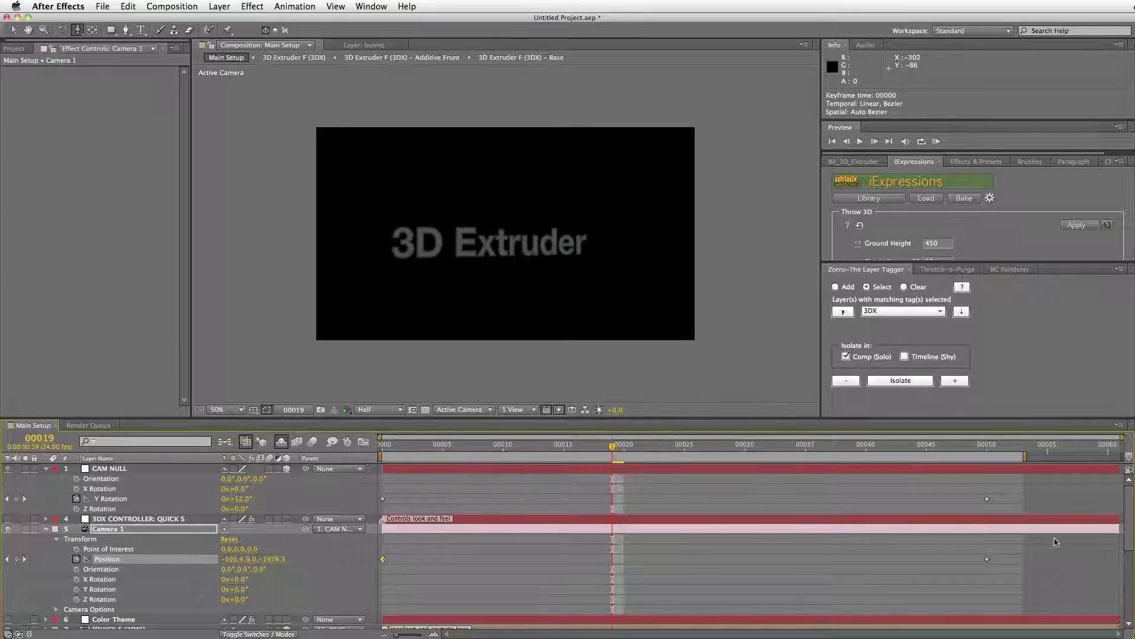
{"action": "right_click", "coordinate": [987, 559]}
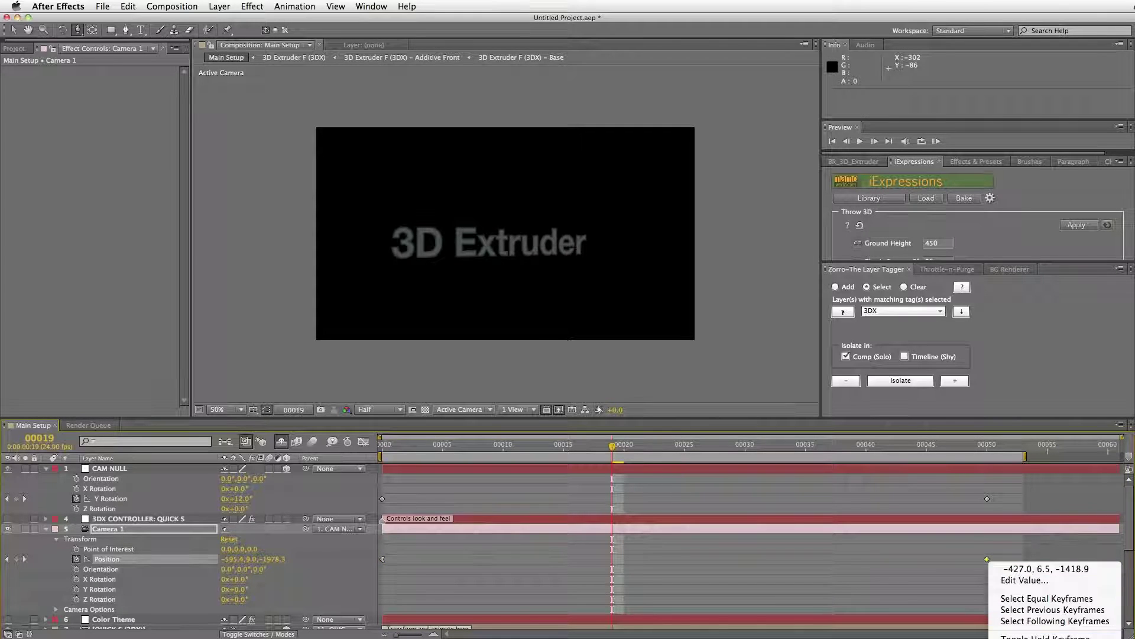
{"action": "left_click", "coordinate": [1041, 638]}
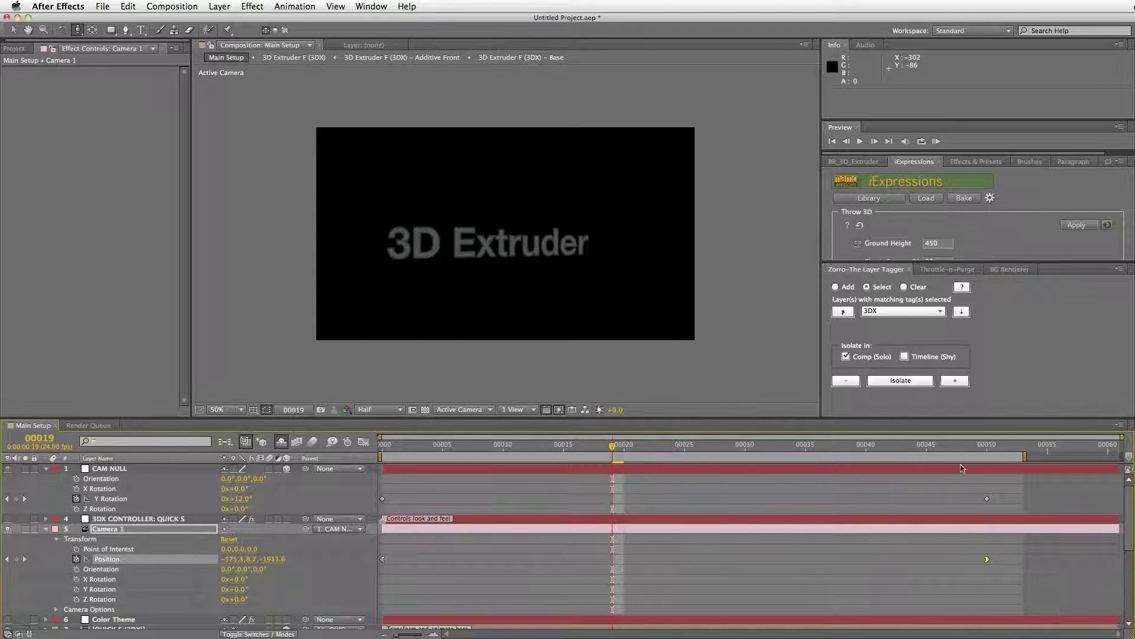
Ease CAM NULL's Y Rotation out of its frame 0 keyframe and into its frame 50 keyframe.
{"action": "left_click", "coordinate": [382, 499]}
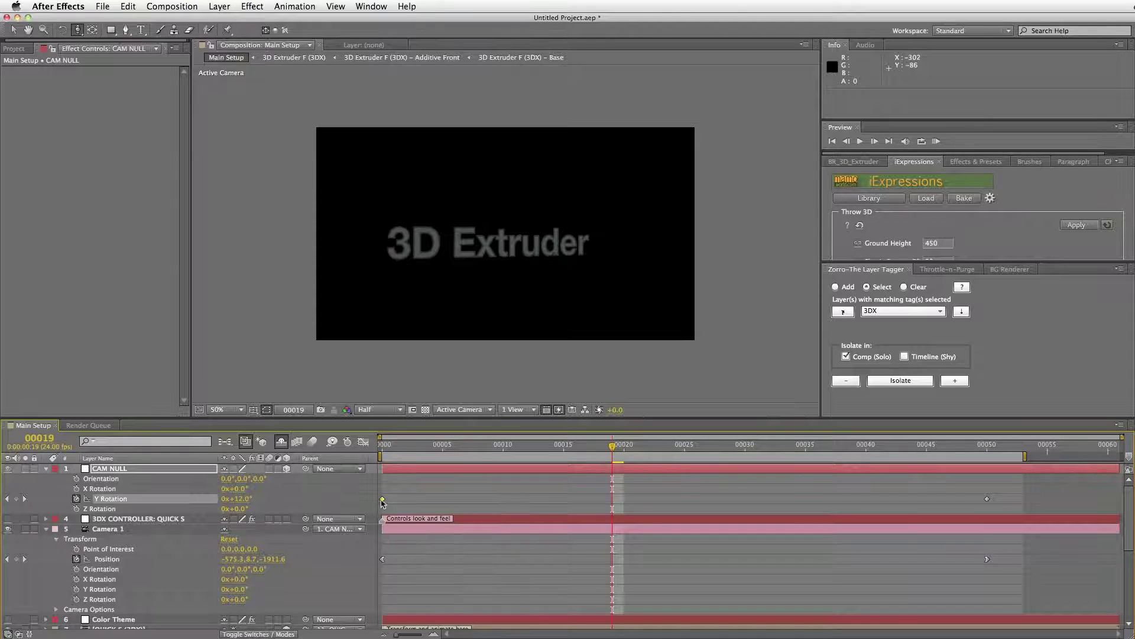
{"action": "right_click", "coordinate": [382, 499]}
{"action": "mouse_move", "coordinate": [437, 623]}
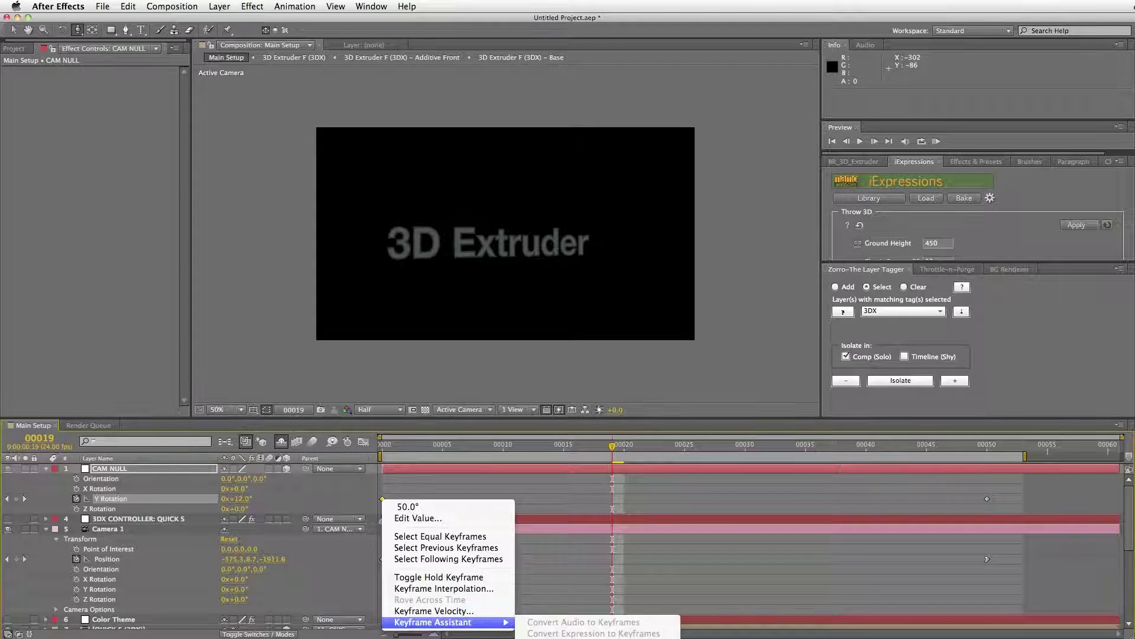
{"action": "left_click", "coordinate": [586, 636]}
{"action": "left_click", "coordinate": [987, 499]}
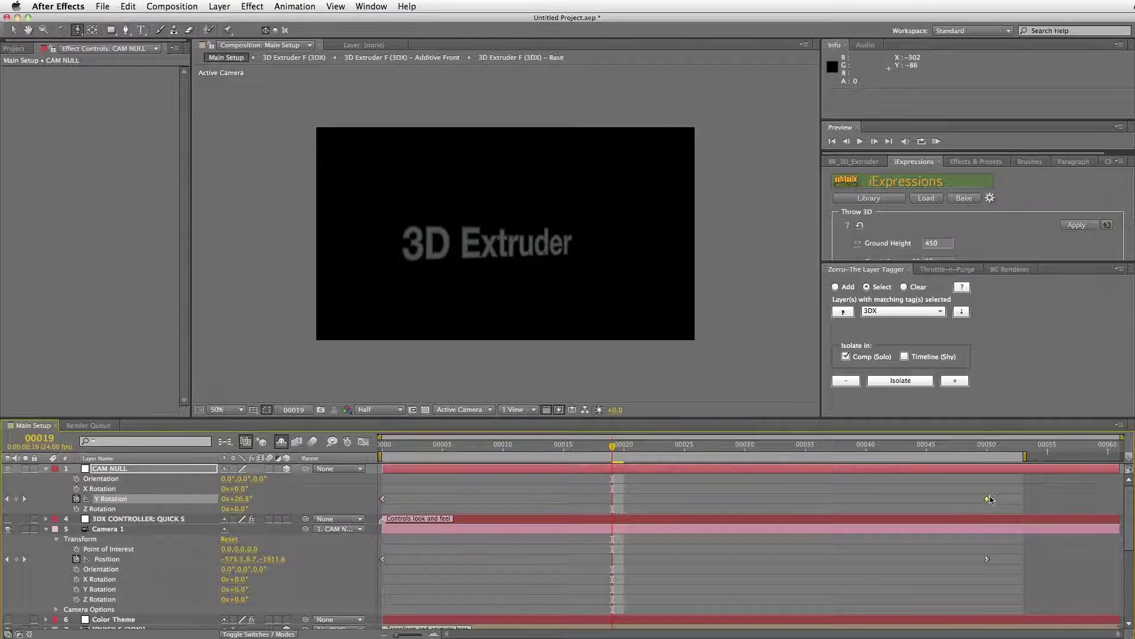
{"action": "right_click", "coordinate": [987, 500]}
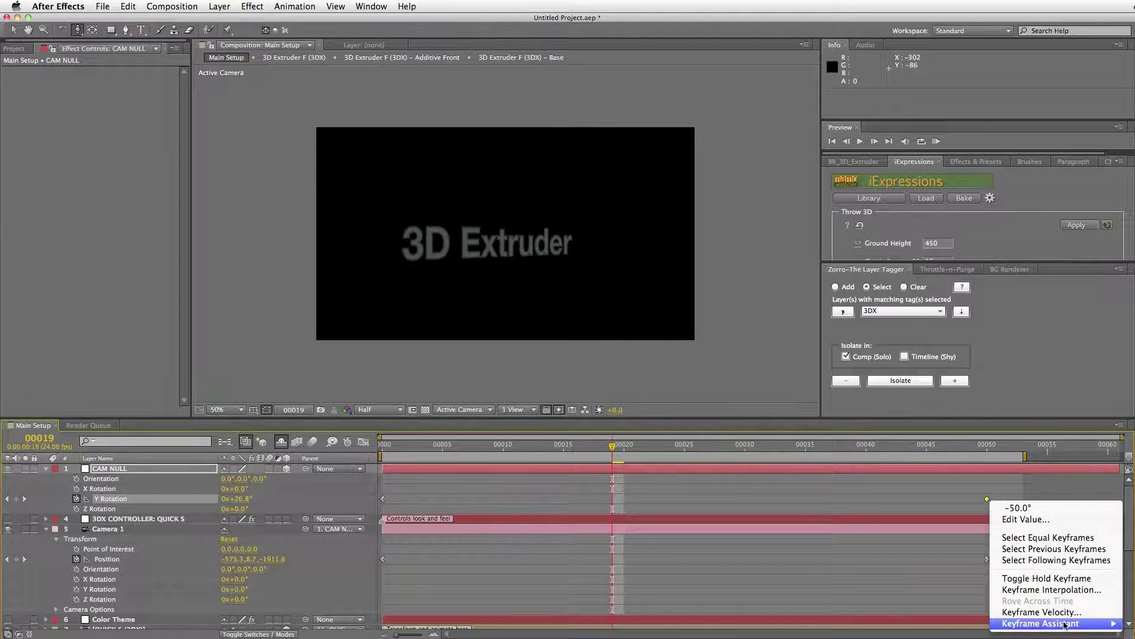
{"action": "mouse_move", "coordinate": [1065, 626]}
{"action": "left_click", "coordinate": [946, 556]}
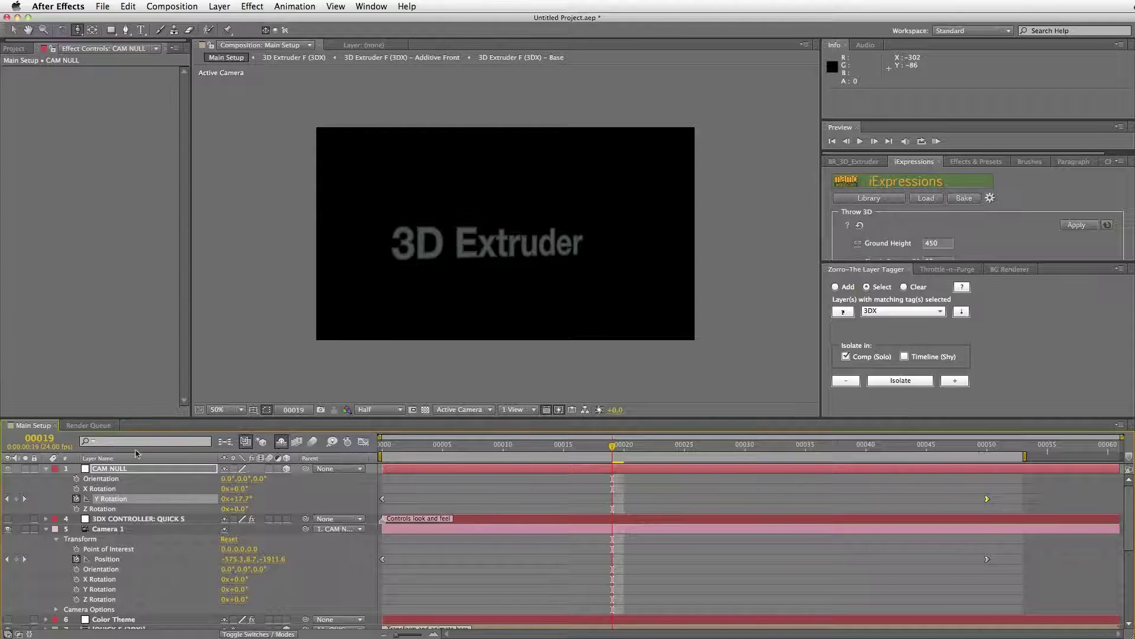
Show the CAM NULL Y Rotation and Camera 1 Position curves together in the Graph Editor.
{"action": "left_click", "coordinate": [107, 559], "text": "shift"}
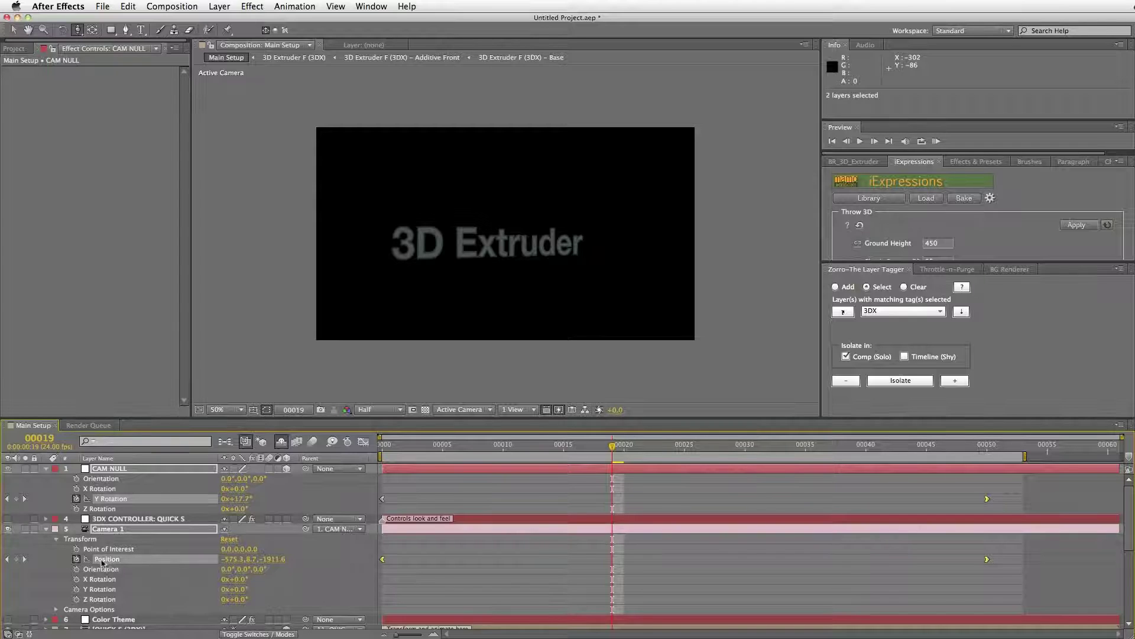
{"action": "left_click", "coordinate": [364, 443]}
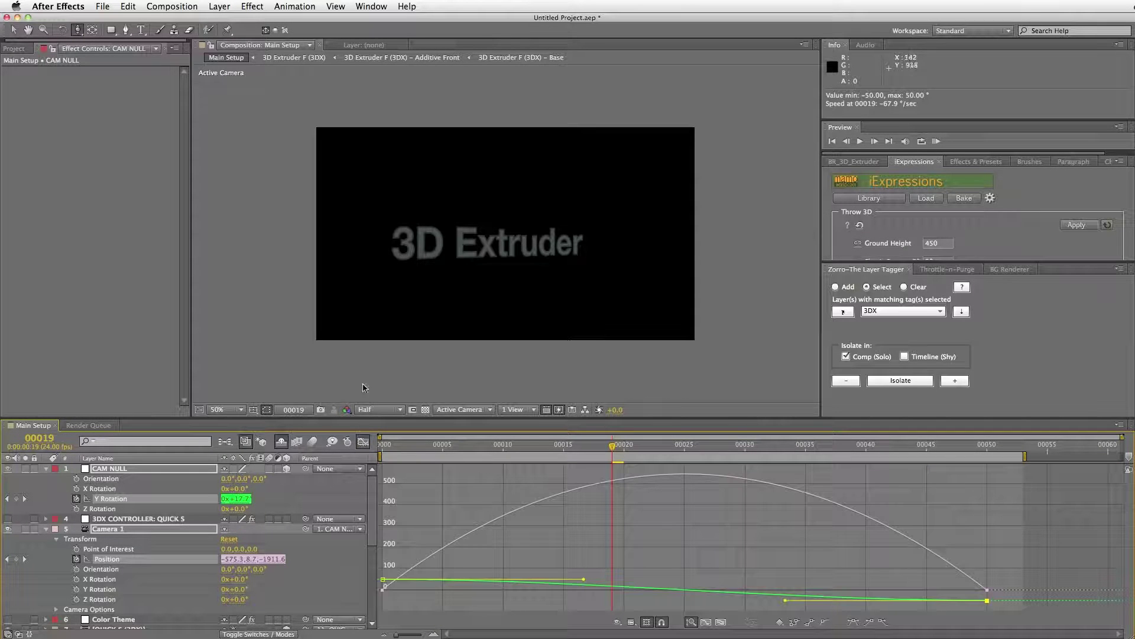
{"action": "left_click", "coordinate": [987, 590]}
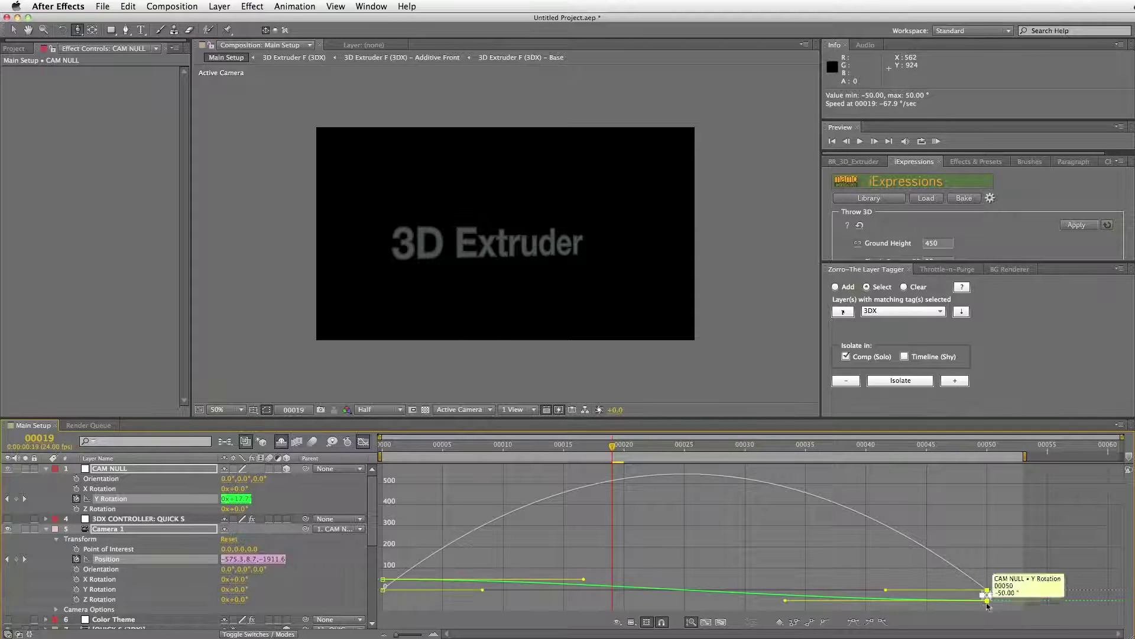
{"action": "left_click_drag", "start_coordinate": [786, 603], "coordinate": [646, 602]}
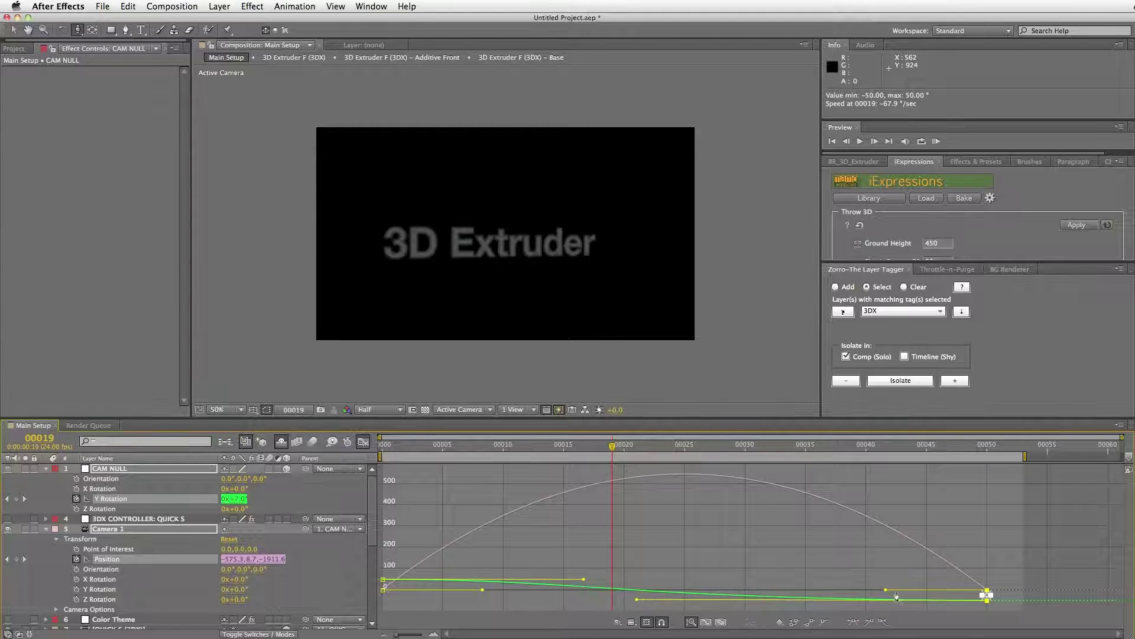
{"action": "key", "text": "super+z"}
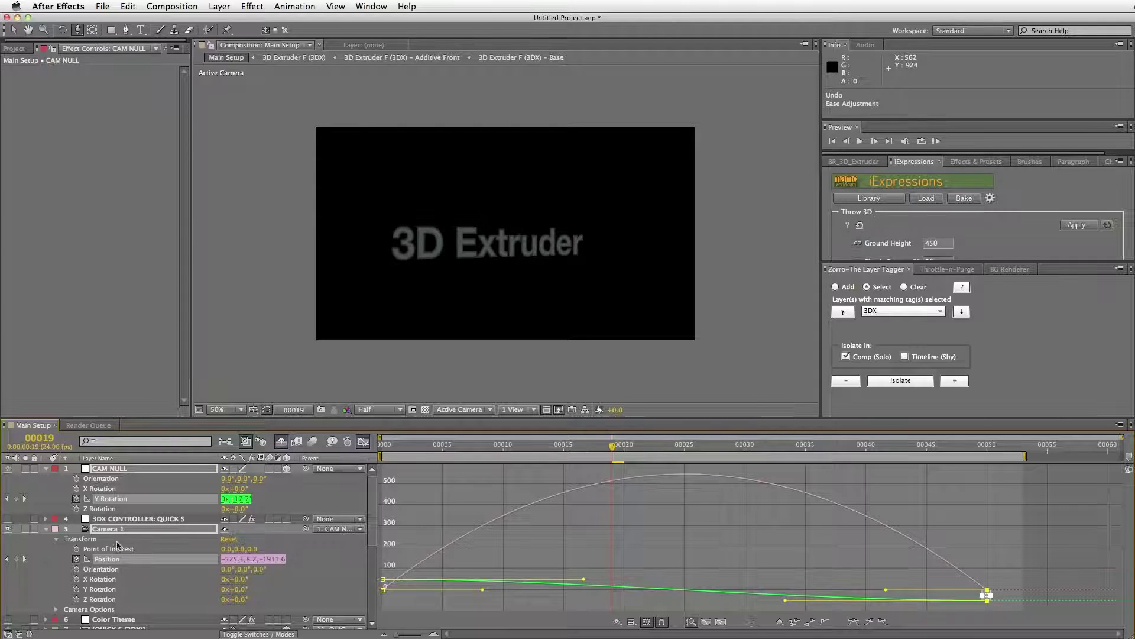
Lengthen the incoming ease handle of Camera 1's frame 50 Position keyframe back to about frame 30.
{"action": "left_click", "coordinate": [108, 559]}
{"action": "left_click_drag", "start_coordinate": [1008, 613], "coordinate": [956, 582]}
{"action": "left_click_drag", "start_coordinate": [887, 600], "coordinate": [744, 607]}
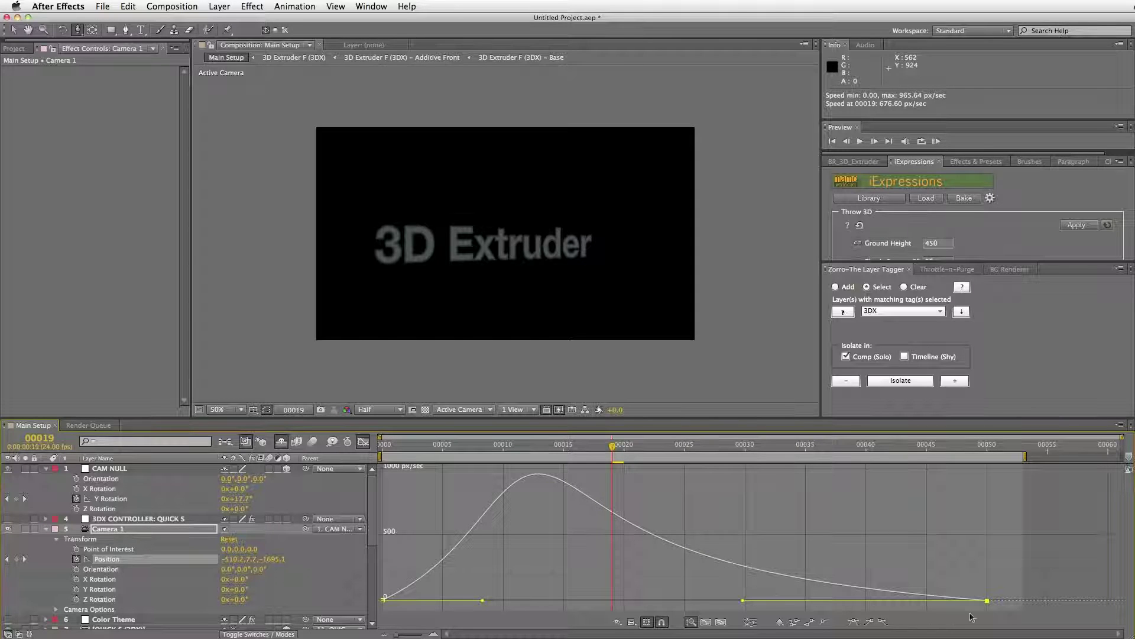
Lengthen the incoming ease handle of CAM NULL's frame 50 Y Rotation keyframe back to about frame 27, and close the Graph Editor.
{"action": "left_click", "coordinate": [118, 499]}
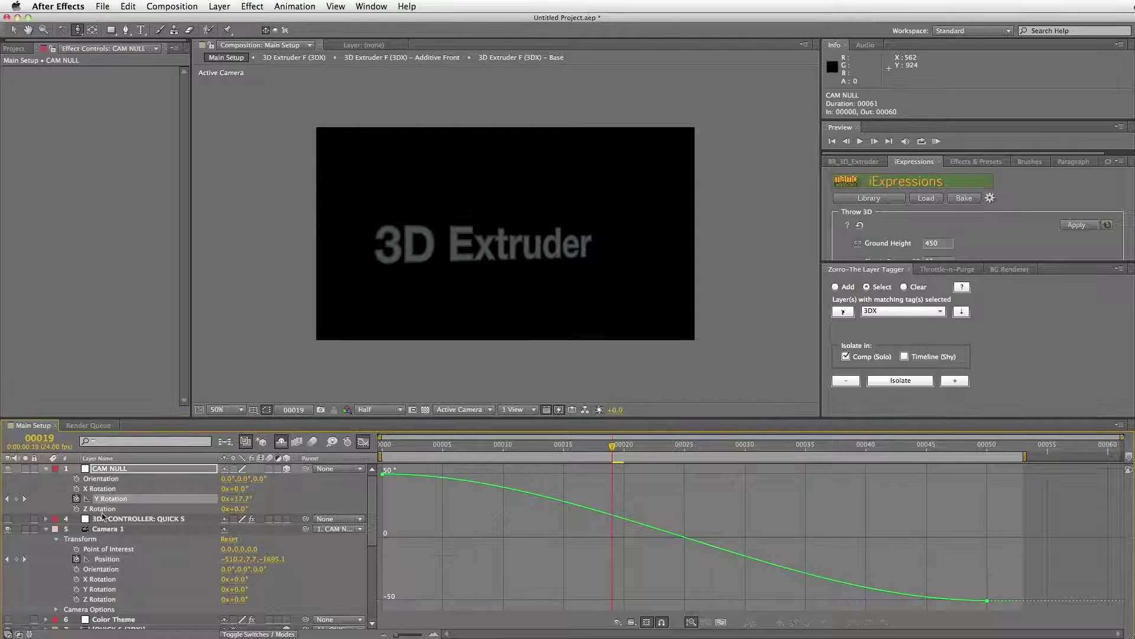
{"action": "left_click", "coordinate": [111, 558], "text": "shift"}
{"action": "left_click_drag", "start_coordinate": [1011, 588], "coordinate": [970, 606]}
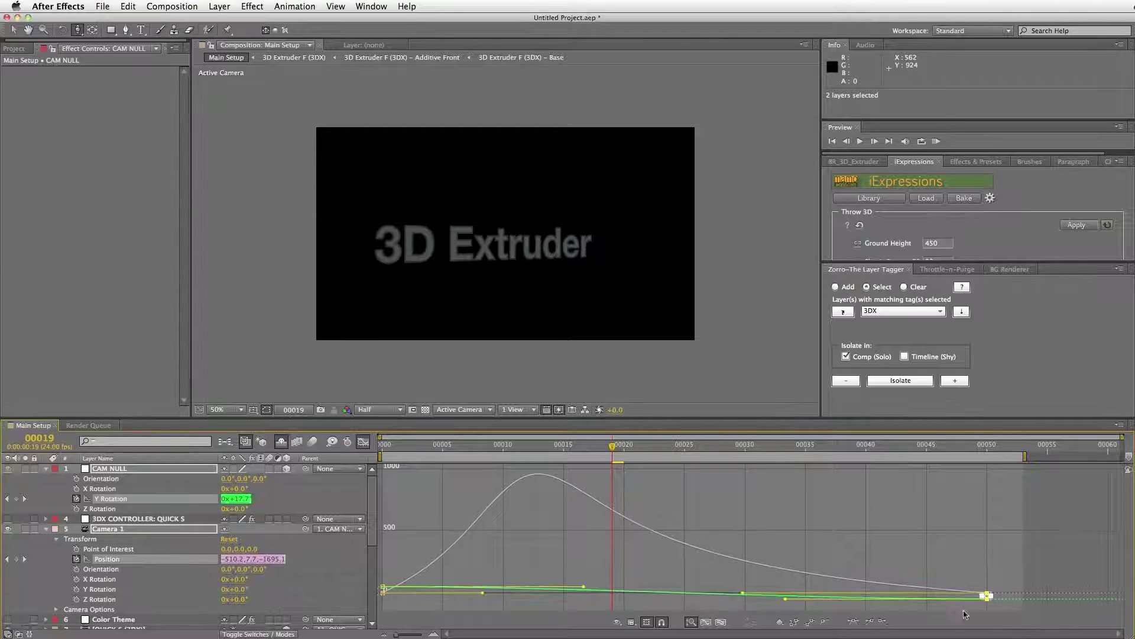
{"action": "left_click", "coordinate": [785, 600]}
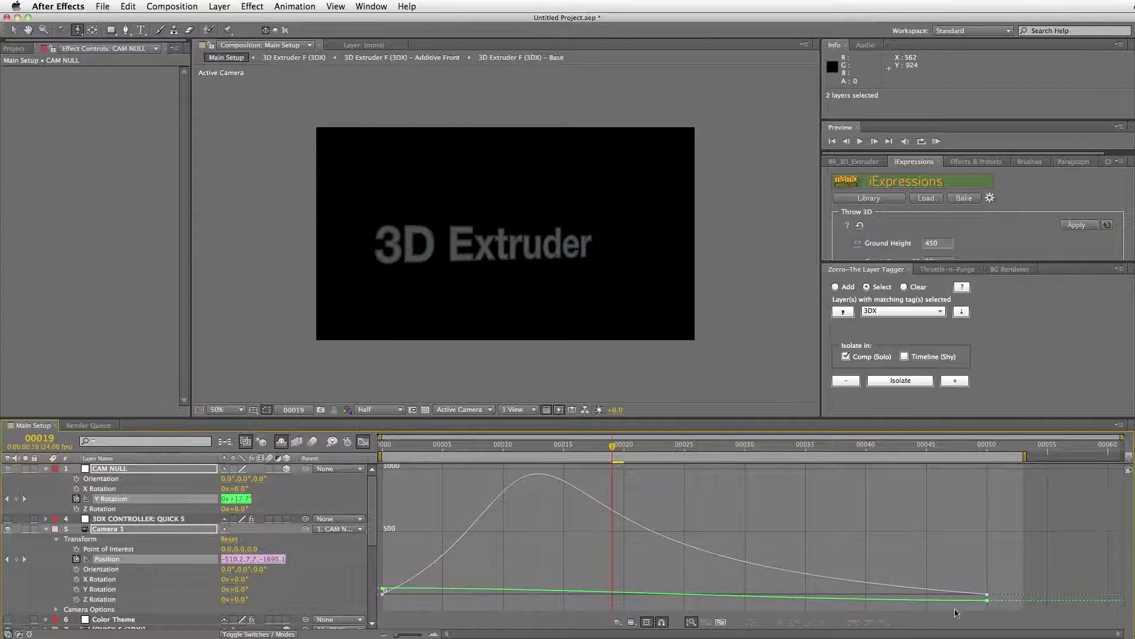
{"action": "left_click_drag", "start_coordinate": [785, 602], "coordinate": [706, 608]}
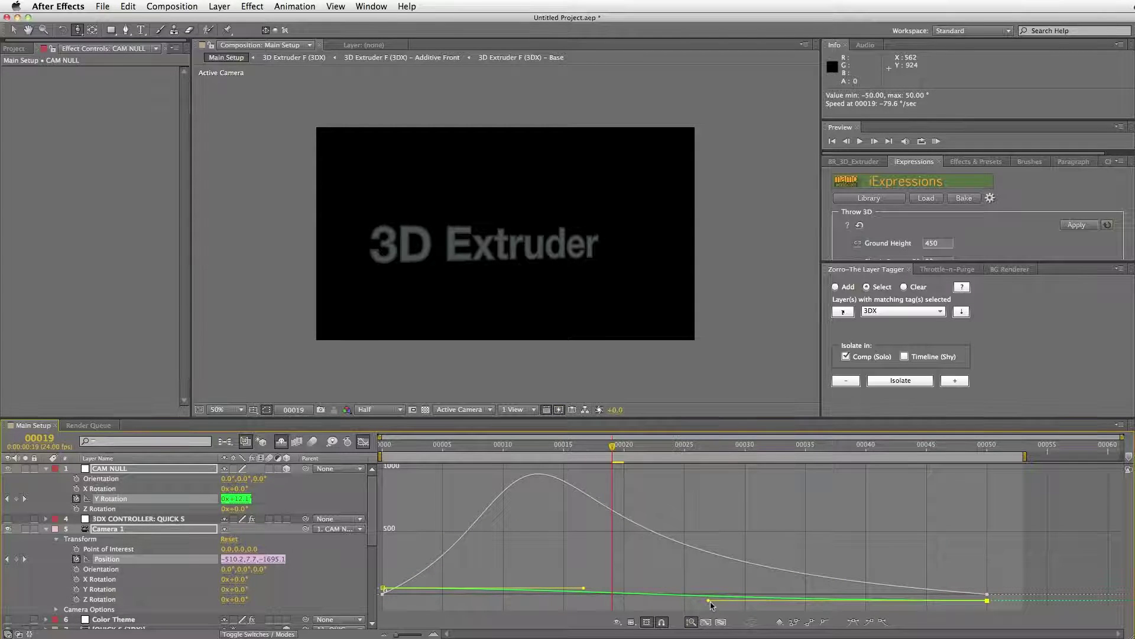
{"action": "left_click", "coordinate": [363, 441]}
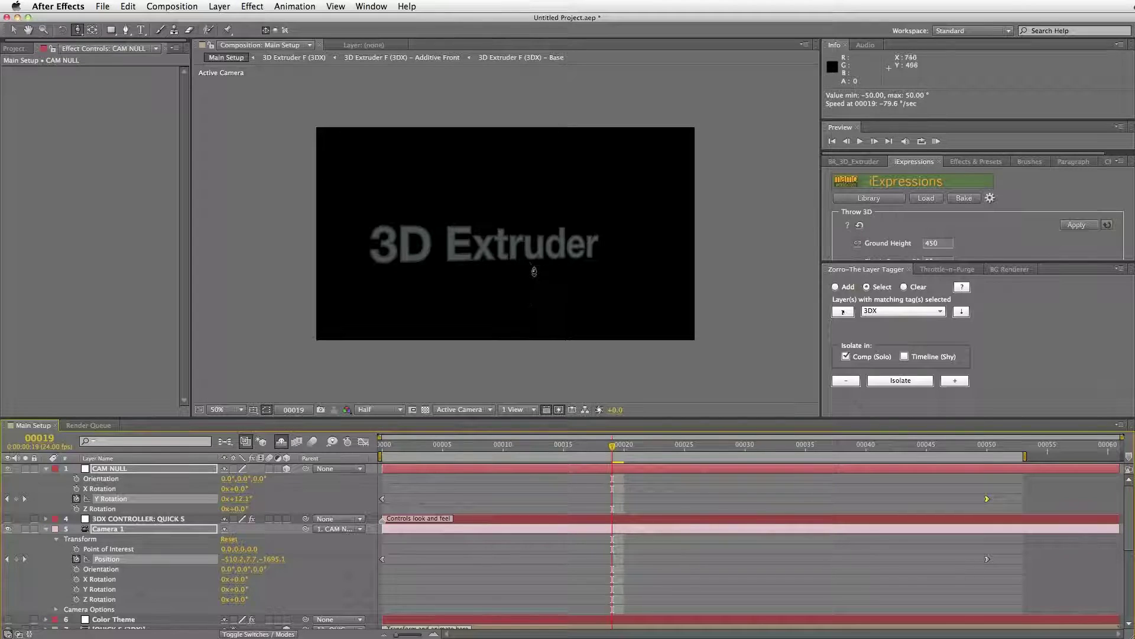
Play a RAM preview of the eased camera move, and stop it.
{"action": "left_click", "coordinate": [936, 142]}
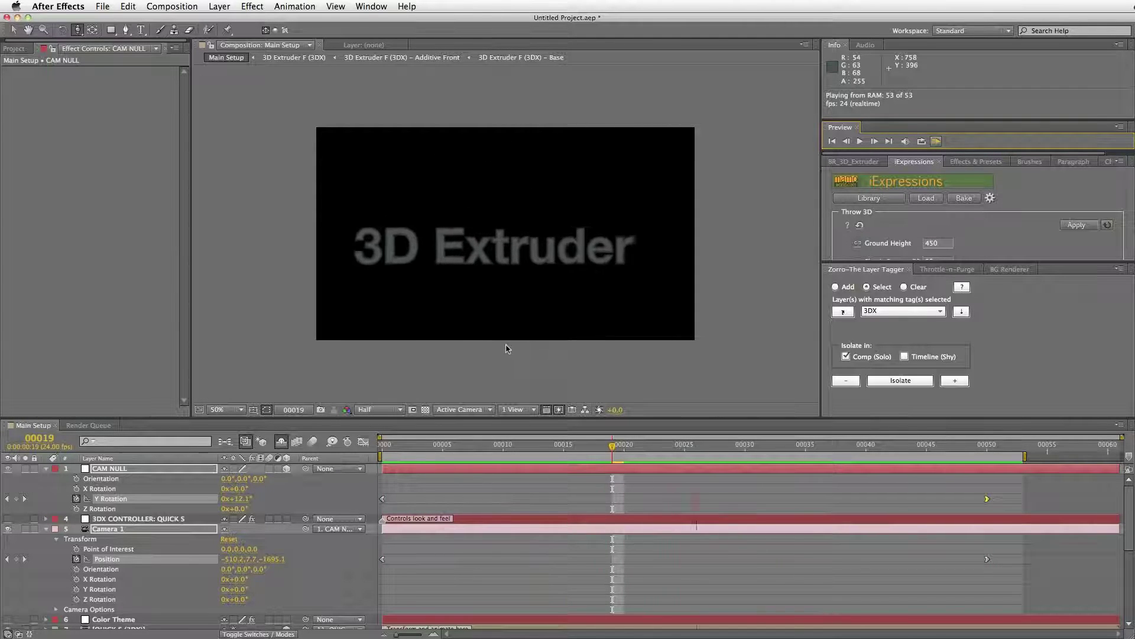
{"action": "key", "text": "space"}
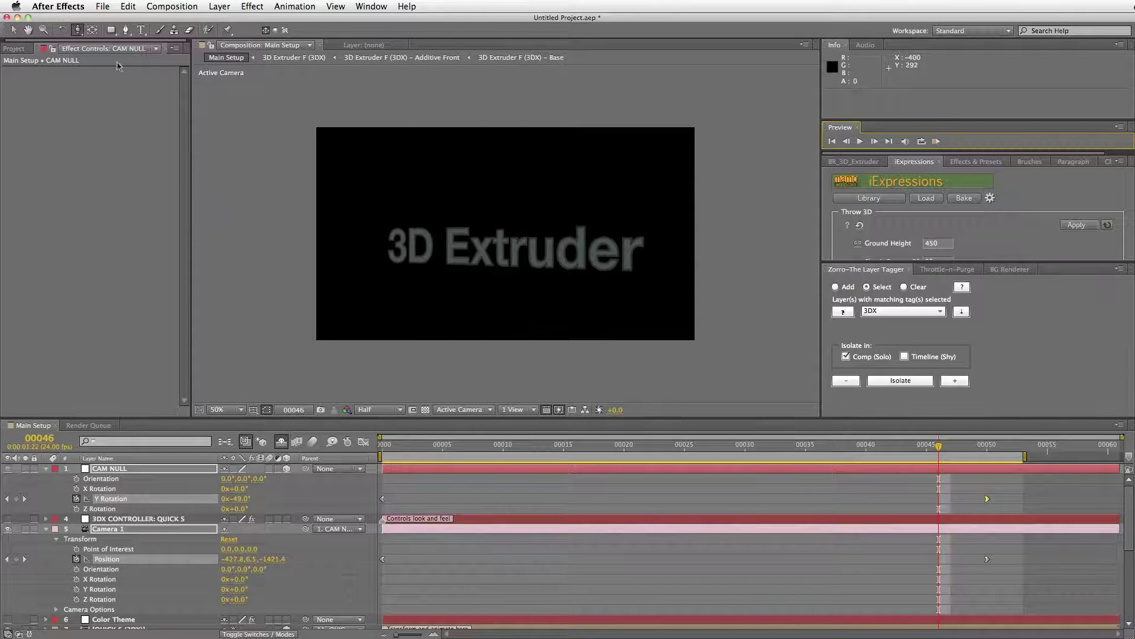
Save the project as iExpressions Tut CS5.5.aep.
{"action": "left_click", "coordinate": [105, 7]}
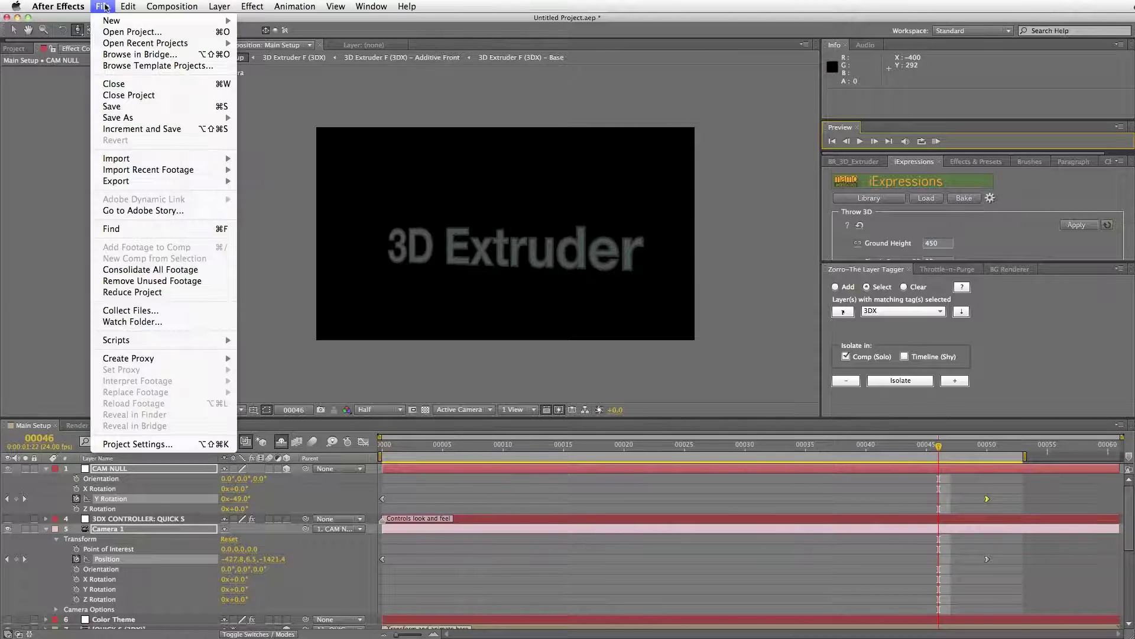
{"action": "left_click", "coordinate": [113, 108]}
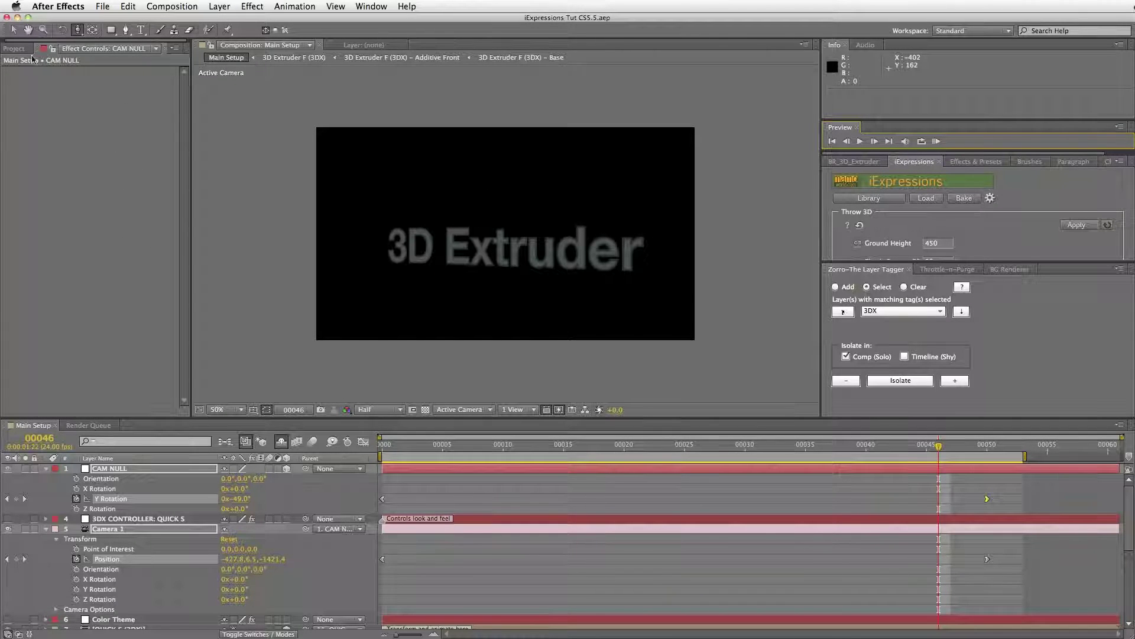
Show the project's item list, and move the current time to frame 7.
{"action": "left_click", "coordinate": [20, 49]}
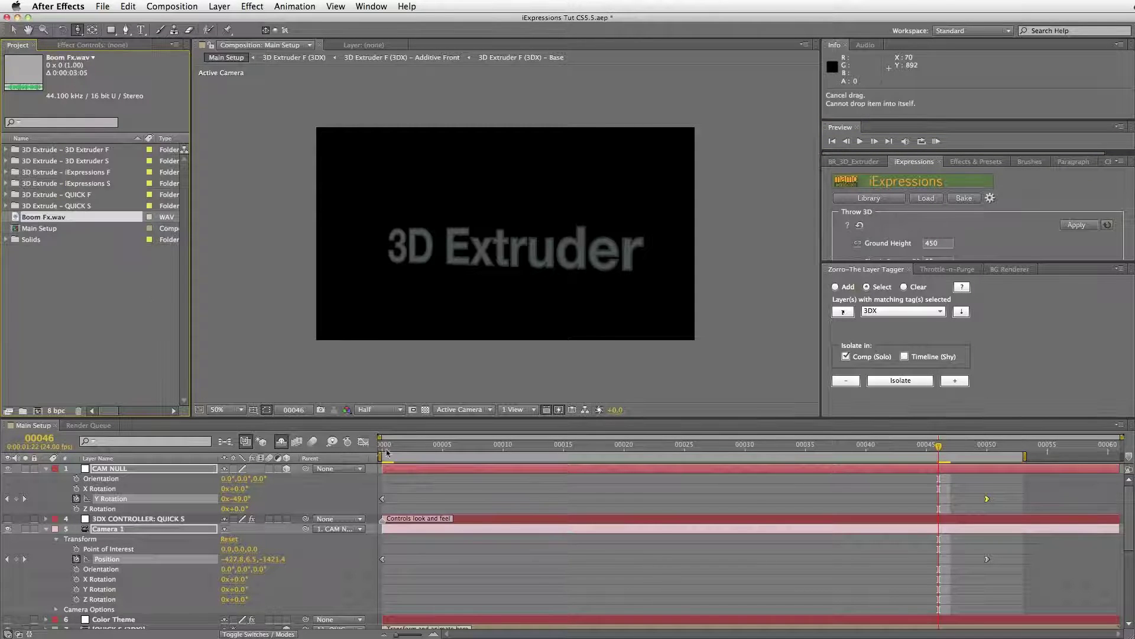
{"action": "left_click", "coordinate": [392, 446]}
{"action": "left_click_drag", "start_coordinate": [392, 447], "coordinate": [467, 446]}
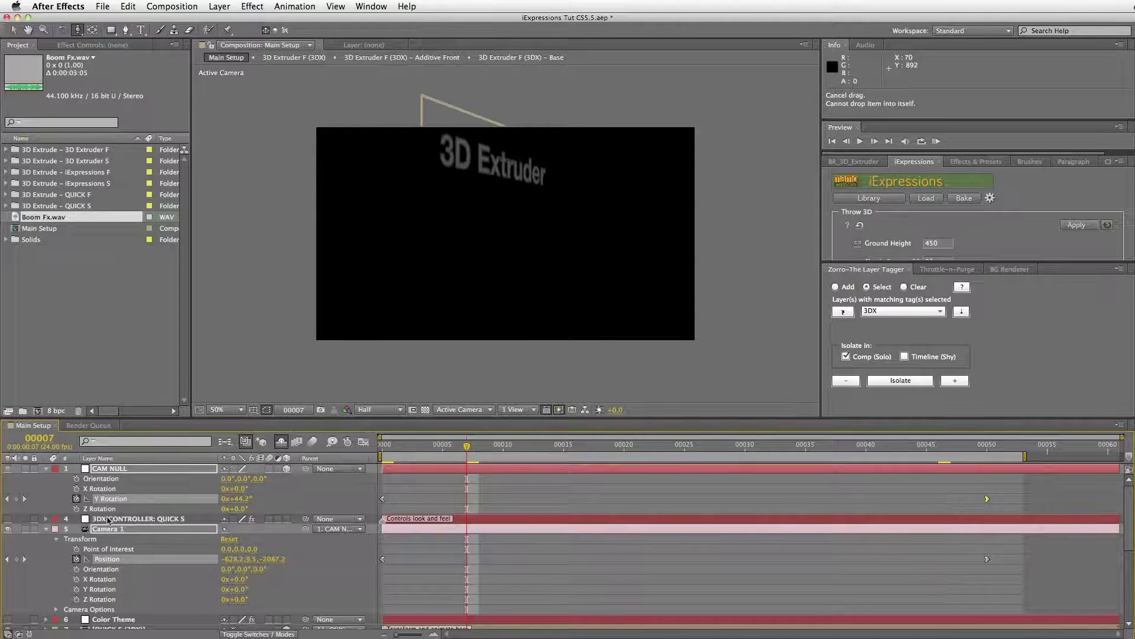
Collapse the CAM NULL, Camera 1, QUICK F and iExpressions F properties, and place Camera 1 directly below CAM NULL in the layer order.
{"action": "left_click", "coordinate": [107, 530]}
{"action": "left_click", "coordinate": [46, 468]}
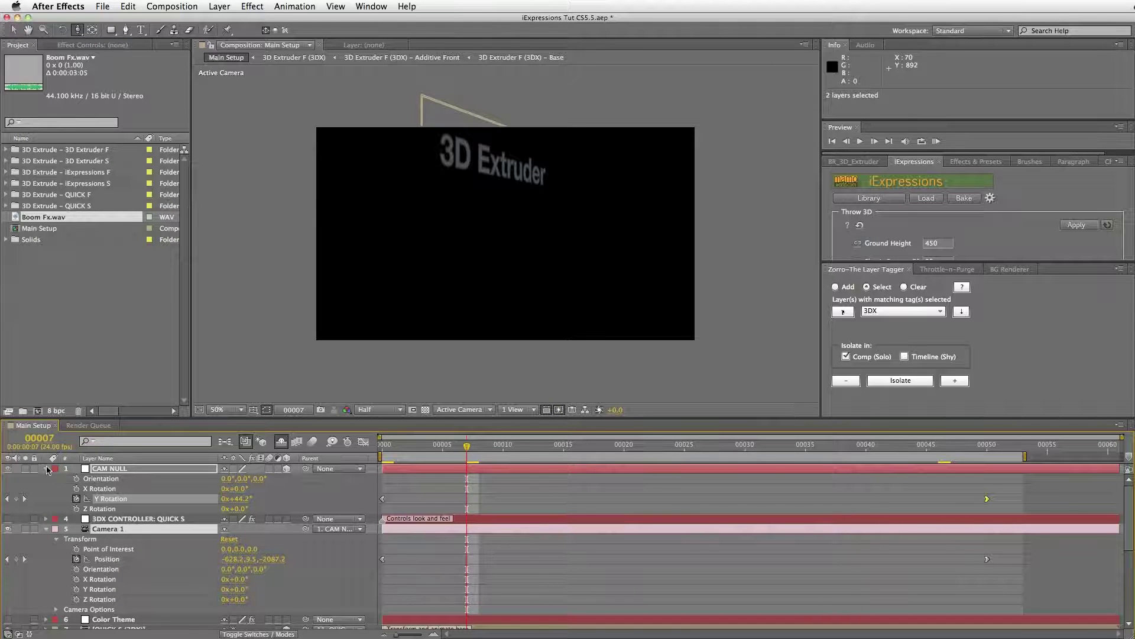
{"action": "left_click", "coordinate": [47, 489]}
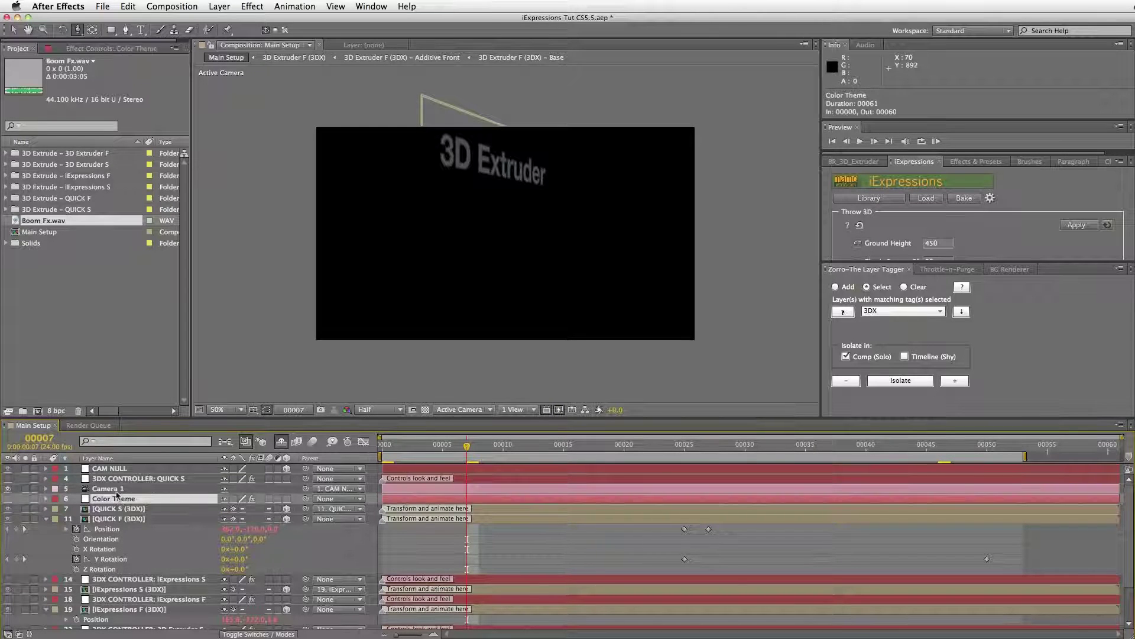
{"action": "left_click_drag", "start_coordinate": [118, 490], "coordinate": [114, 465]}
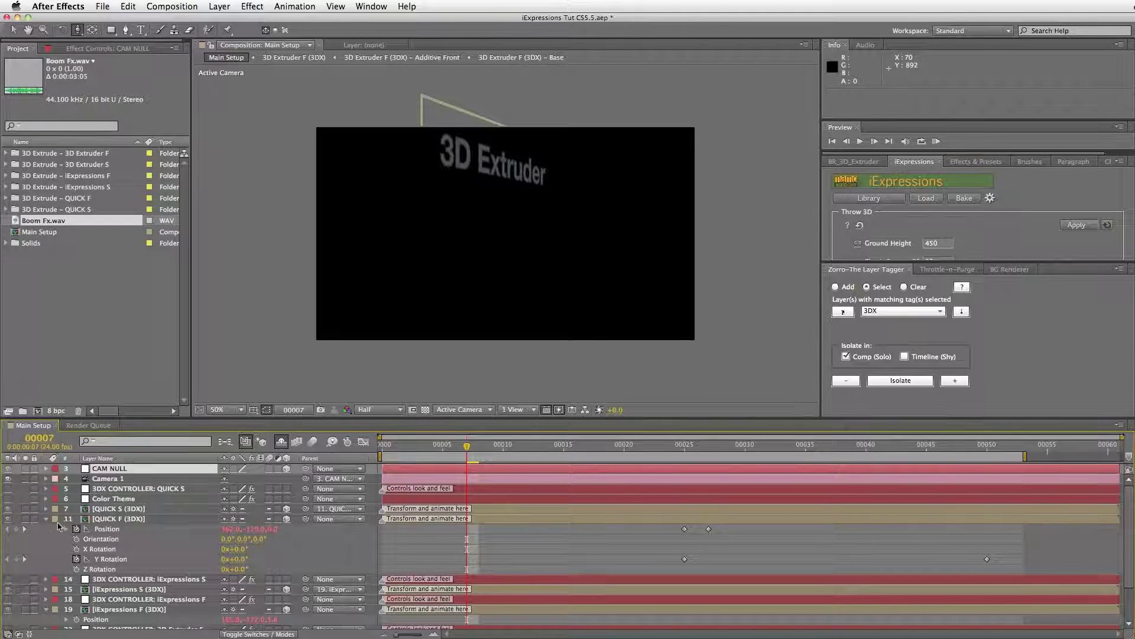
{"action": "left_click", "coordinate": [46, 519]}
{"action": "left_click", "coordinate": [46, 559]}
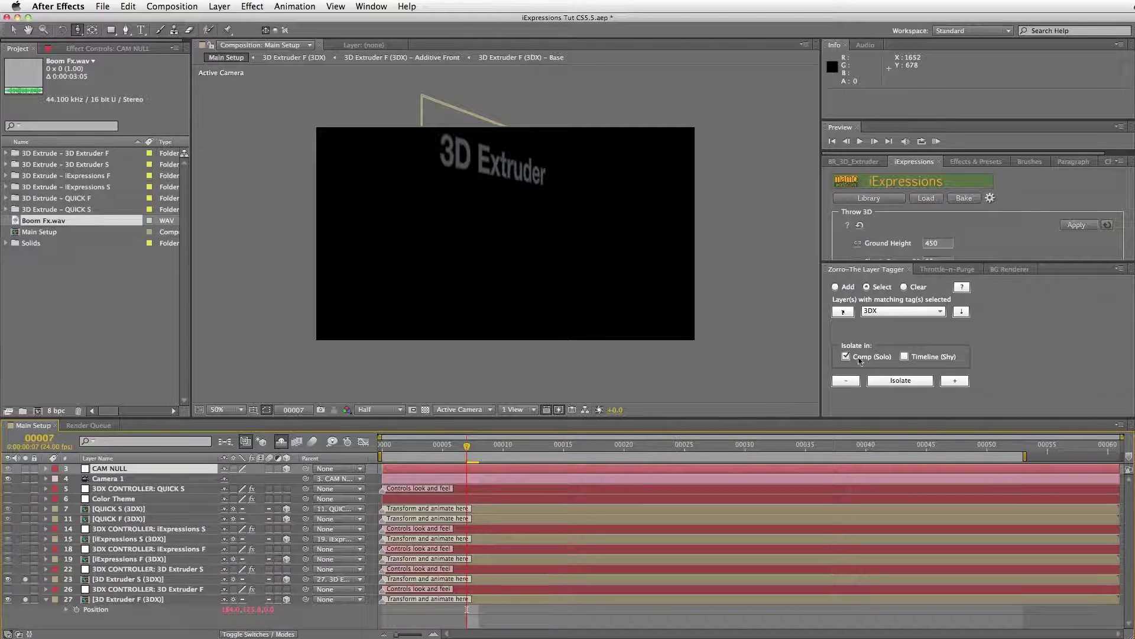
Isolate the layers tagged Main Text in the comp, with Comp (Solo) on and Timeline (Shy) off.
{"action": "left_click", "coordinate": [903, 312]}
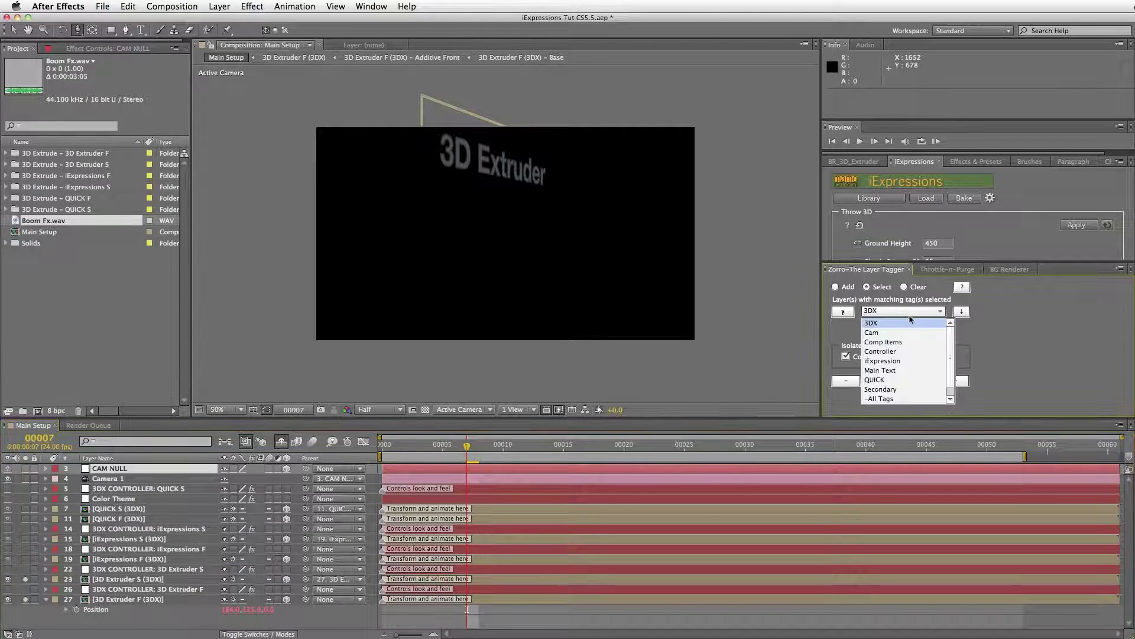
{"action": "left_click", "coordinate": [889, 373]}
{"action": "left_click", "coordinate": [892, 379]}
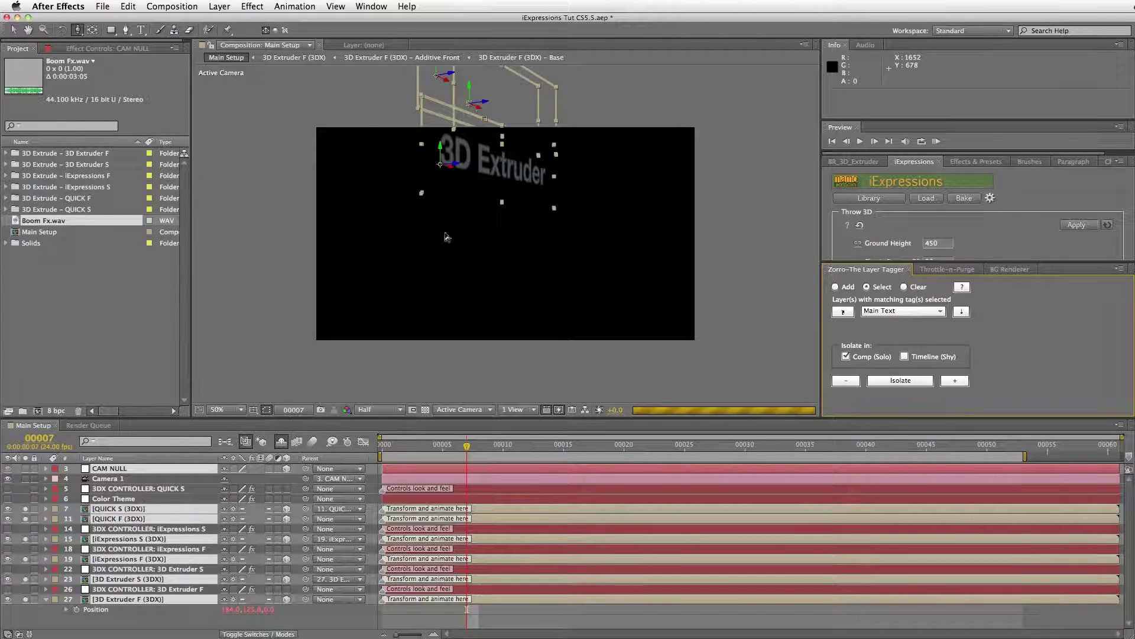
Select the 3DX CONTROLLER layers using the Controller tag.
{"action": "left_click", "coordinate": [123, 609]}
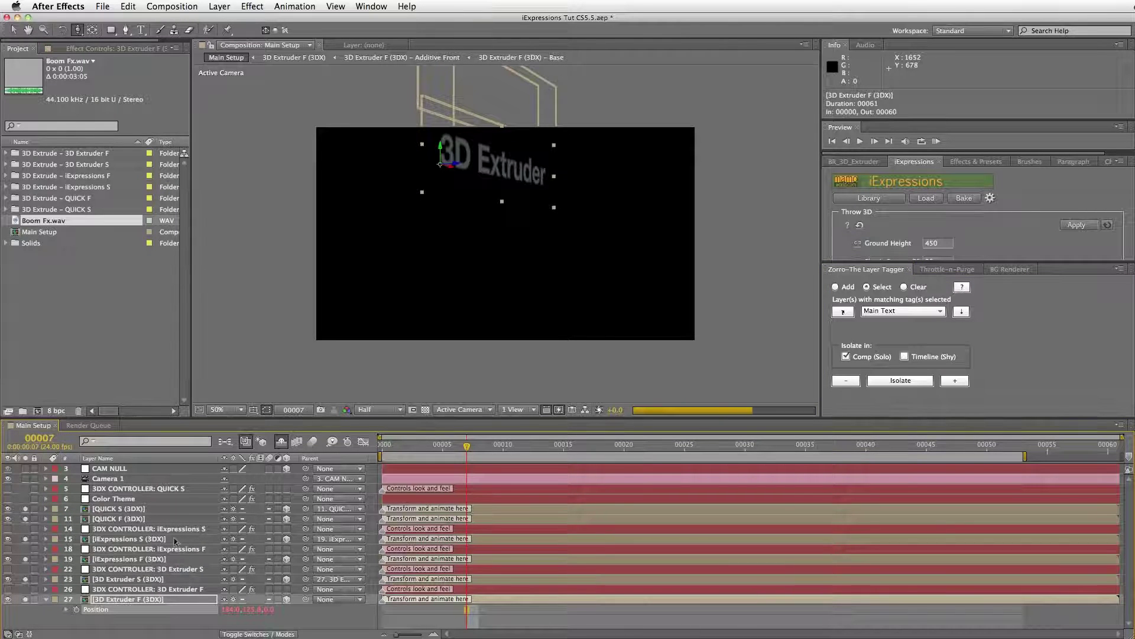
{"action": "left_click", "coordinate": [934, 311]}
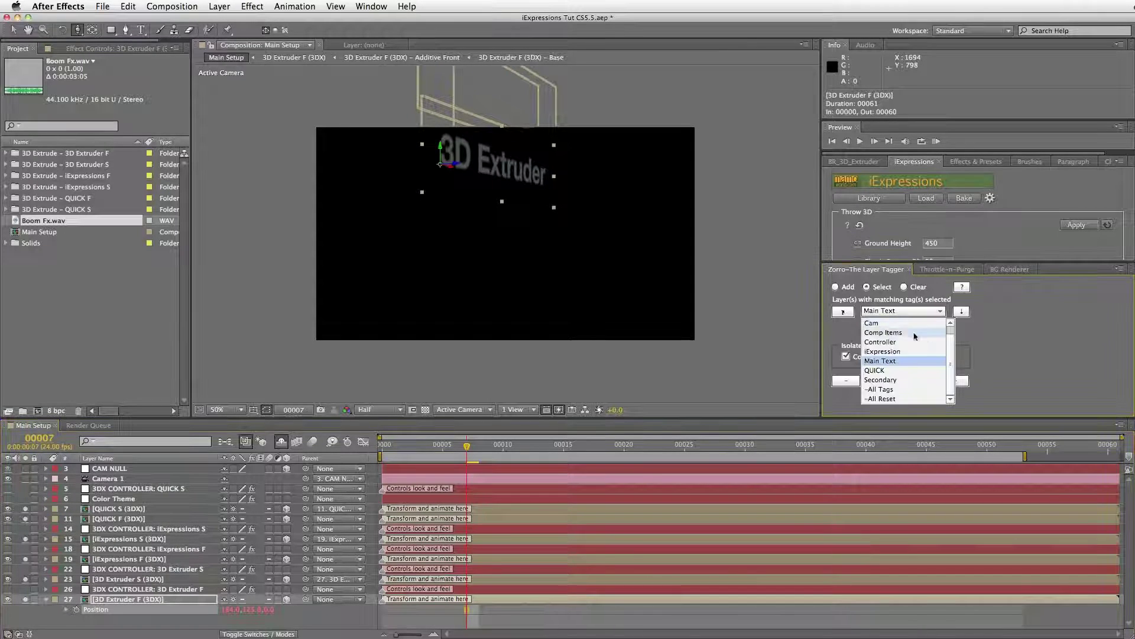
{"action": "left_click", "coordinate": [946, 337]}
{"action": "left_click", "coordinate": [956, 380]}
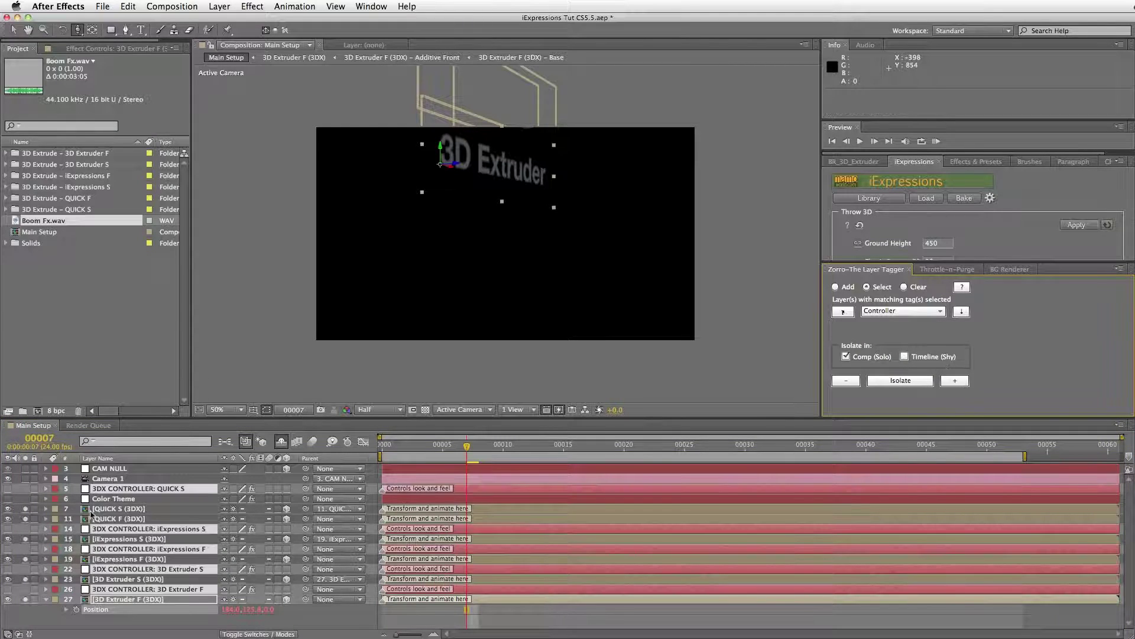
Show the effect controls of the 3DX CONTROLLER layers for iExpressions F and iExpressions S, and select the QUICK S layer.
{"action": "left_click", "coordinate": [121, 540]}
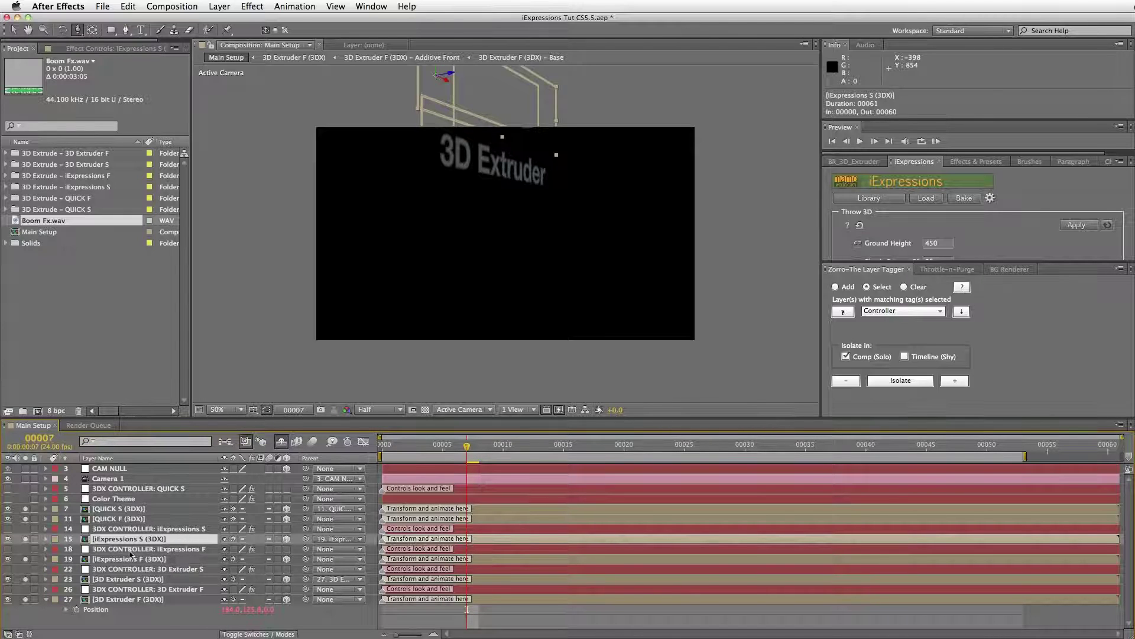
{"action": "left_click", "coordinate": [175, 550]}
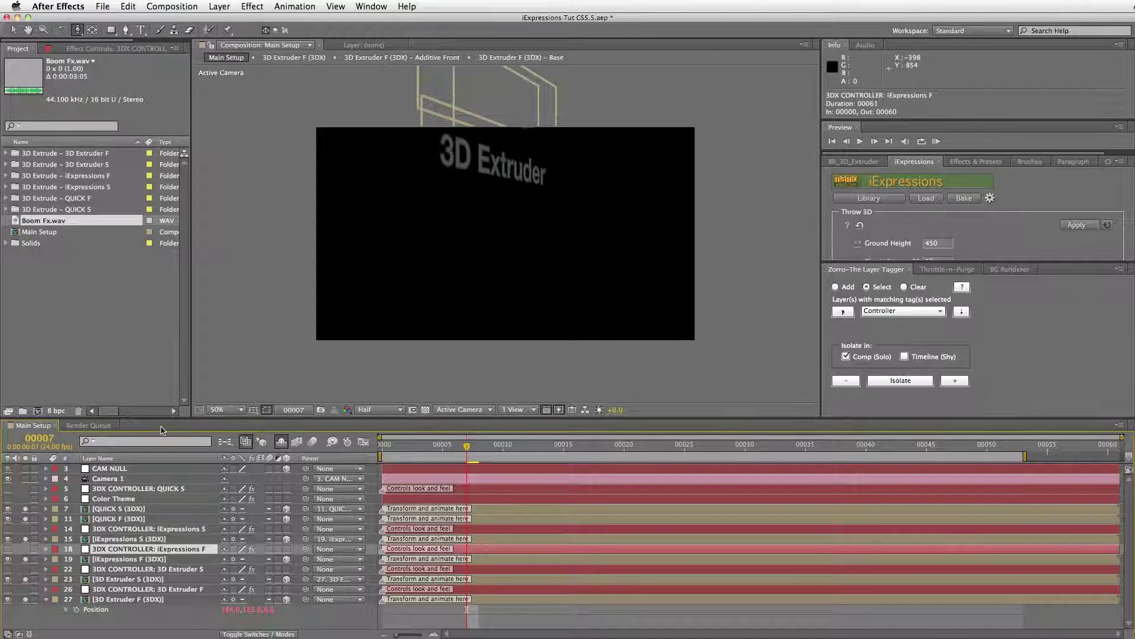
{"action": "key", "text": "F3"}
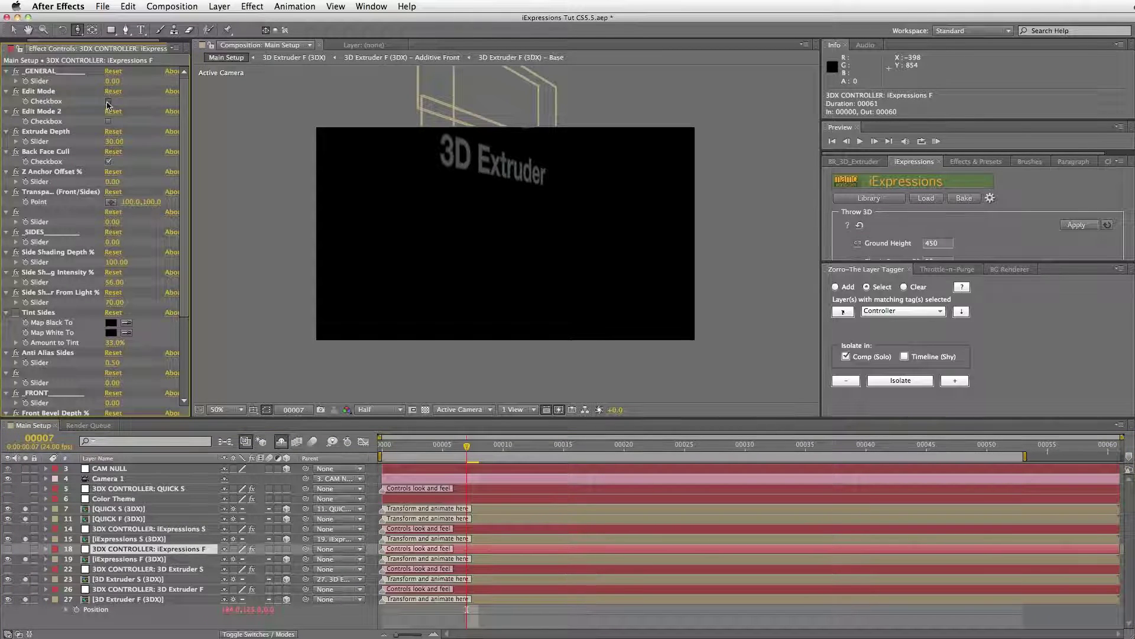
{"action": "key", "text": "ctrl+Up"}
{"action": "key", "text": "ctrl+Up"}
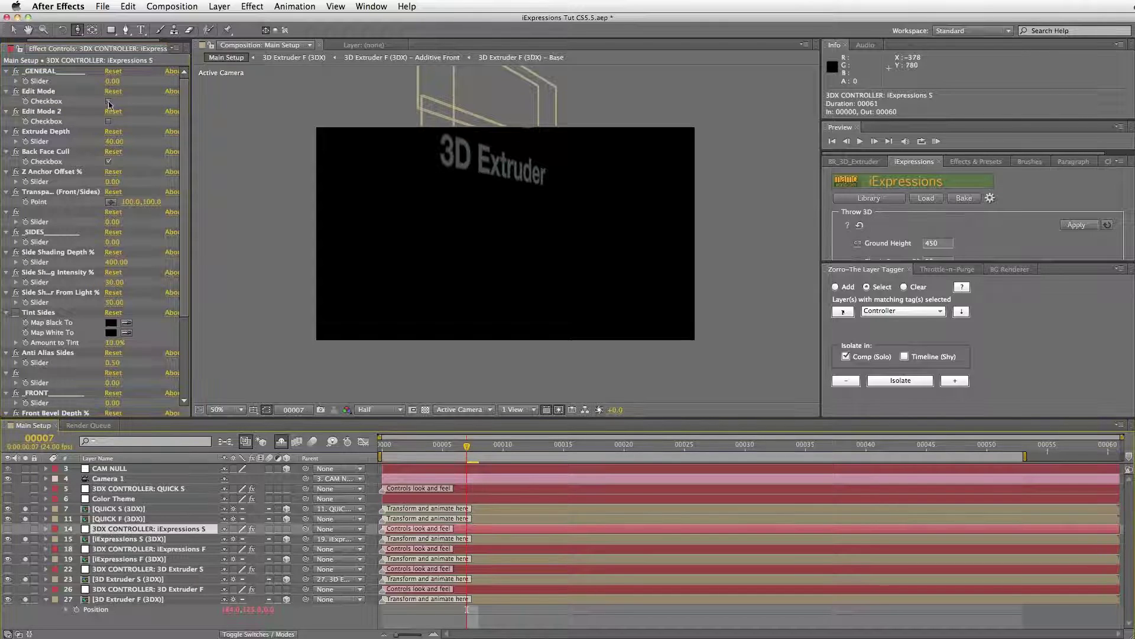
{"action": "left_click", "coordinate": [135, 519]}
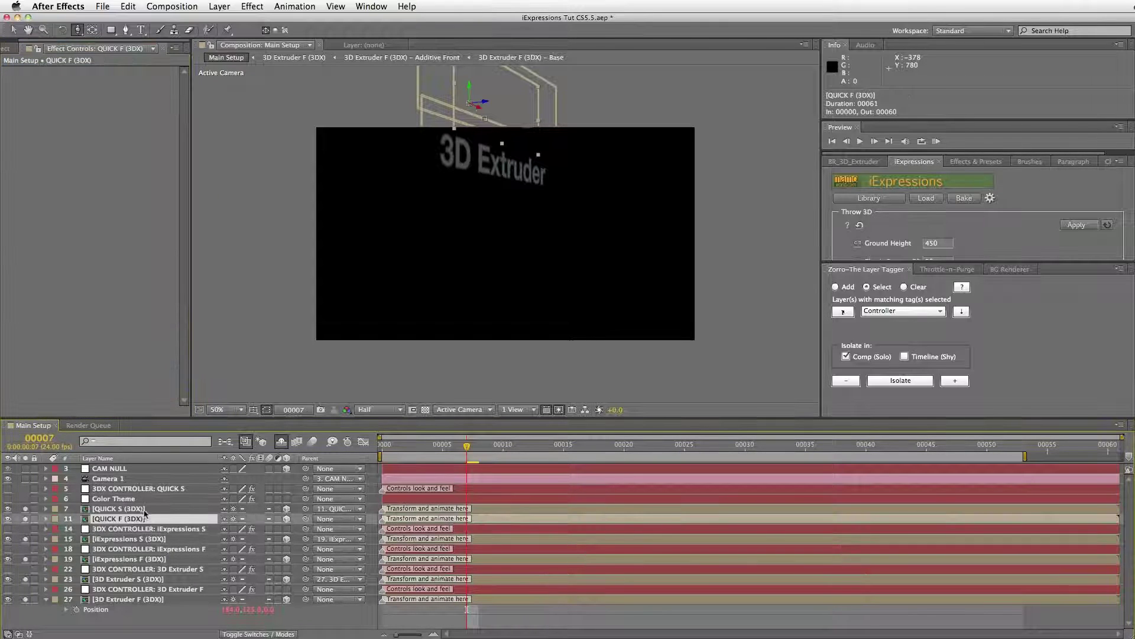
{"action": "left_click", "coordinate": [142, 509]}
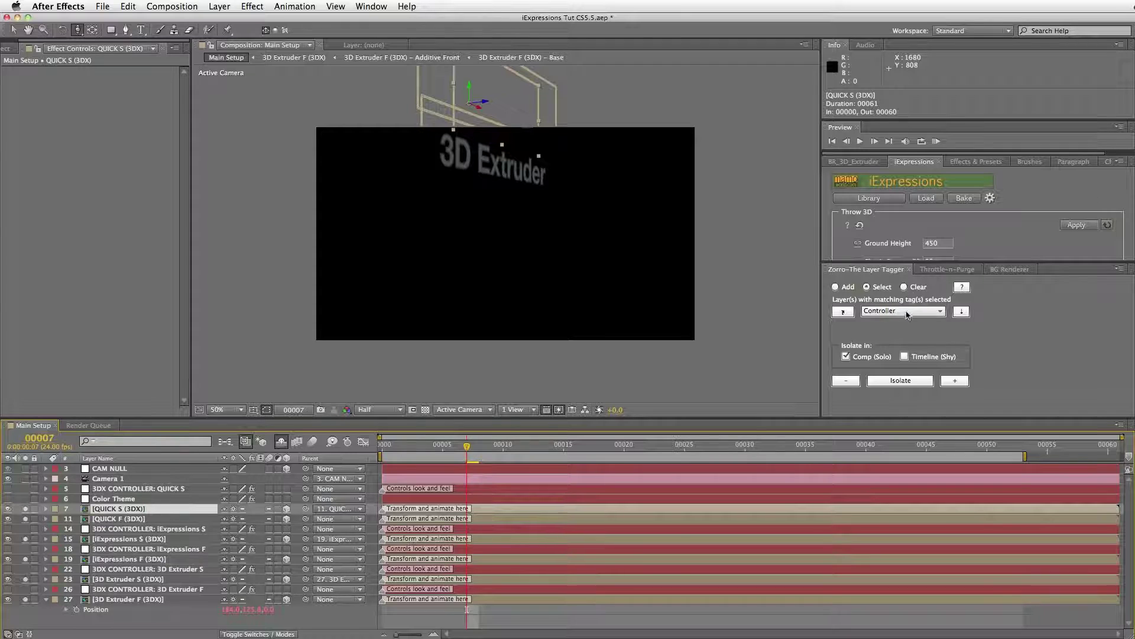
Reset all layer selections and isolations with the -All Reset option in the layer tagger.
{"action": "left_click", "coordinate": [915, 314]}
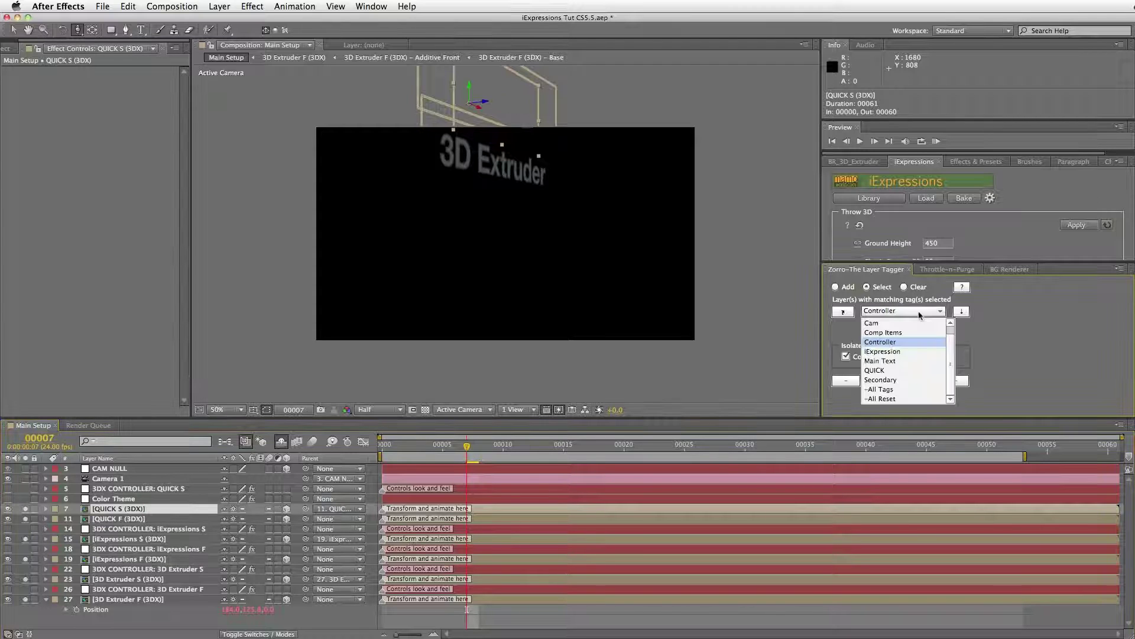
{"action": "left_click", "coordinate": [911, 397]}
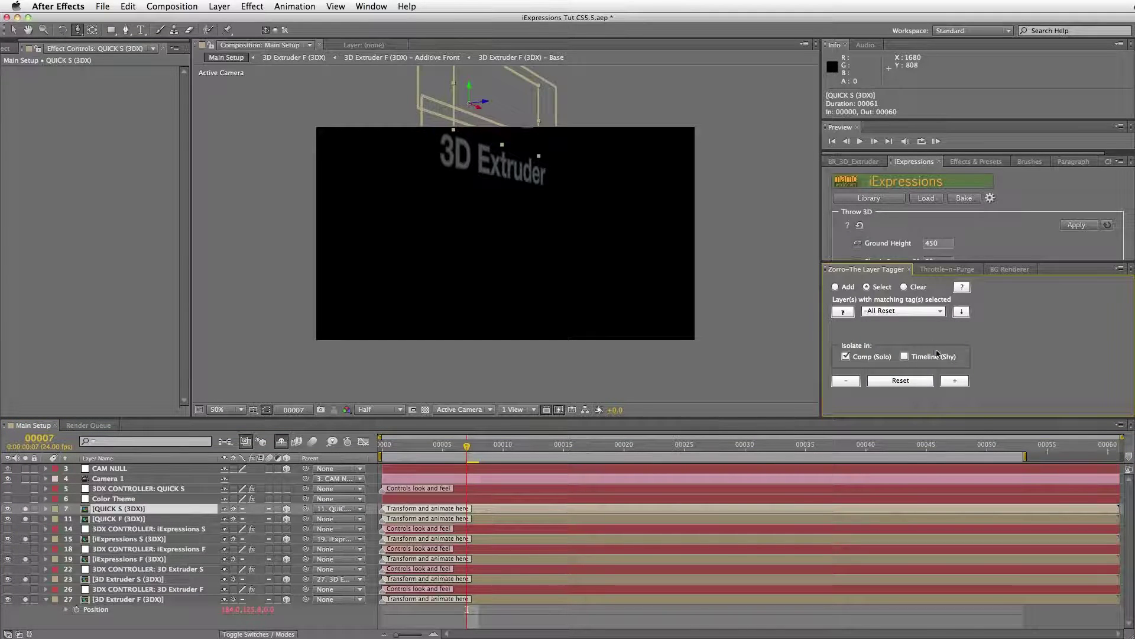
{"action": "left_click", "coordinate": [911, 382]}
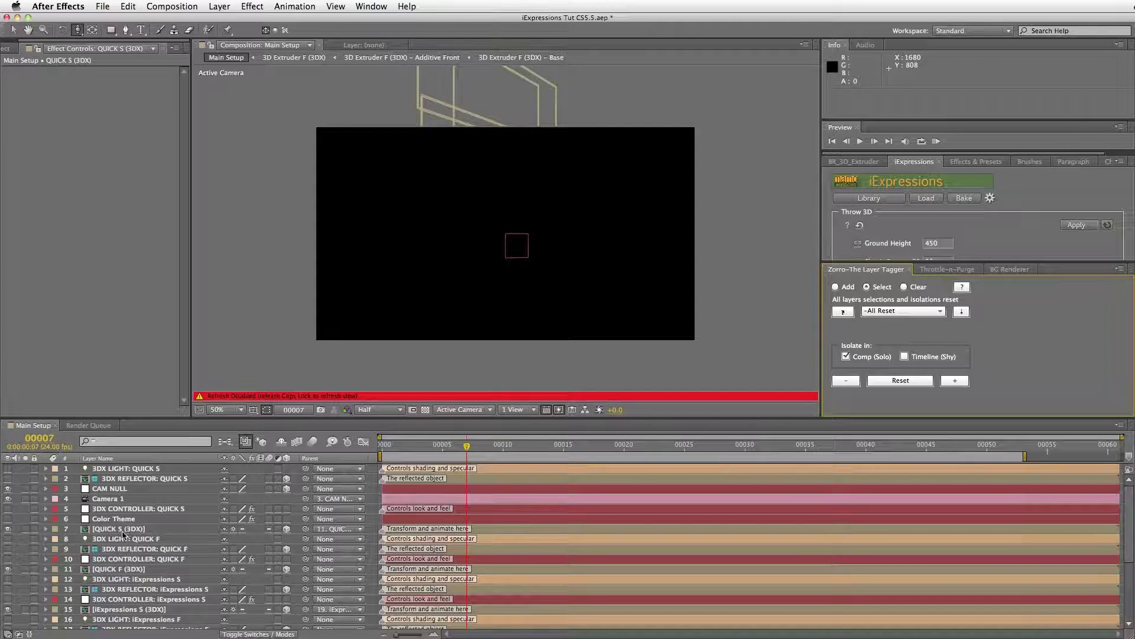
Add the Controller tag to the 3DX CONTROLLER layers of QUICK S and QUICK F, leaving their label unchanged.
{"action": "left_click", "coordinate": [144, 510]}
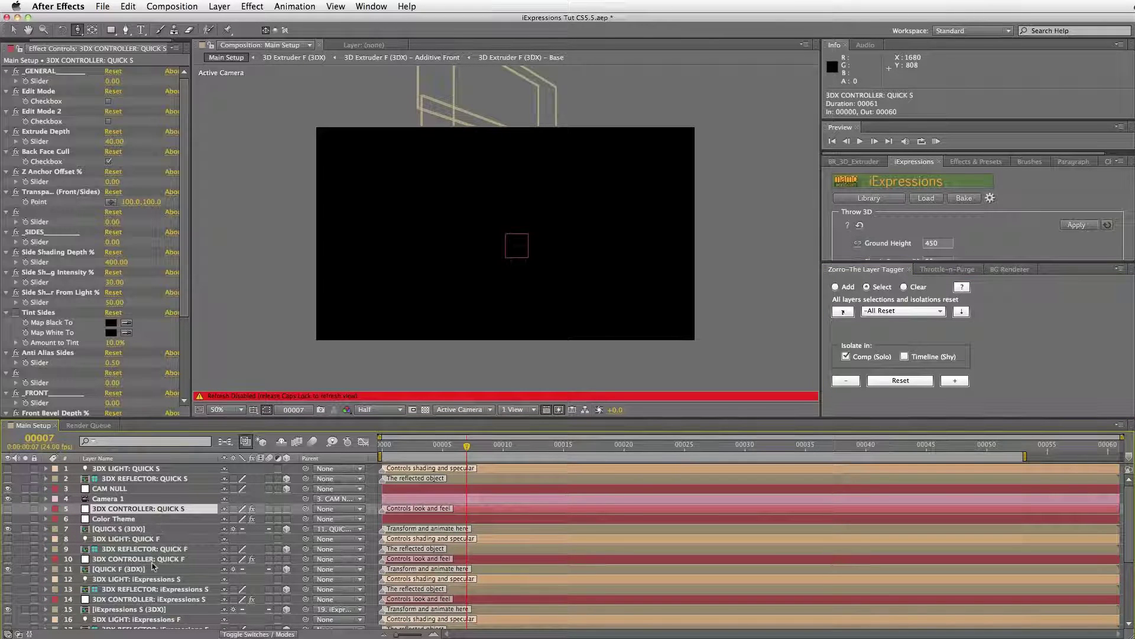
{"action": "left_click", "coordinate": [147, 559], "text": "super"}
{"action": "left_click", "coordinate": [893, 311]}
{"action": "left_click", "coordinate": [893, 310]}
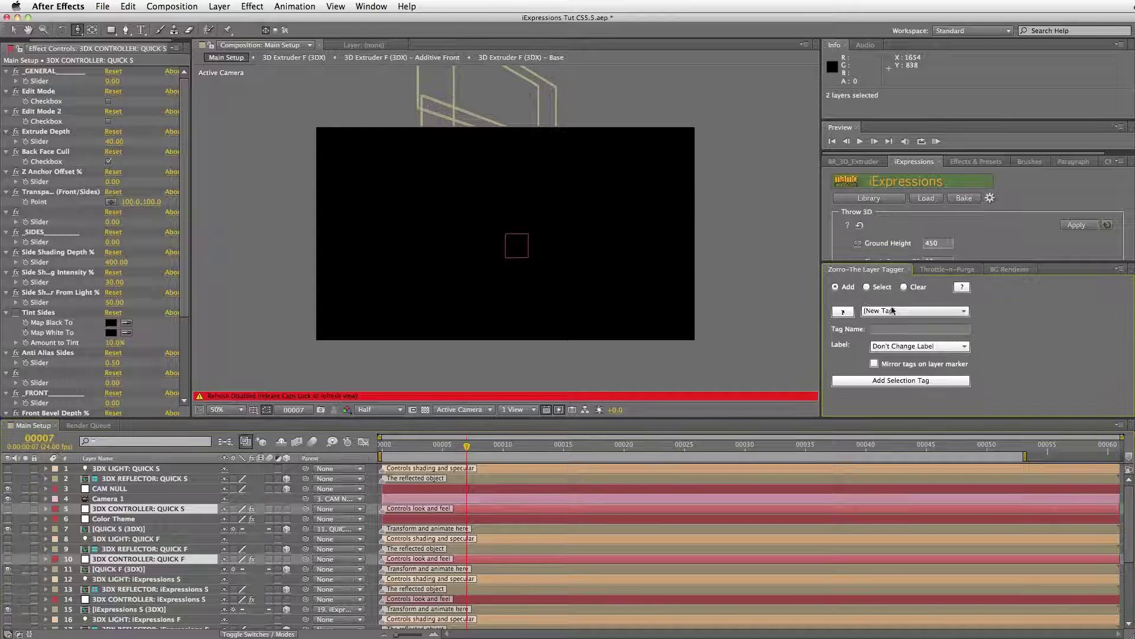
{"action": "left_click", "coordinate": [893, 311]}
{"action": "left_click", "coordinate": [893, 360]}
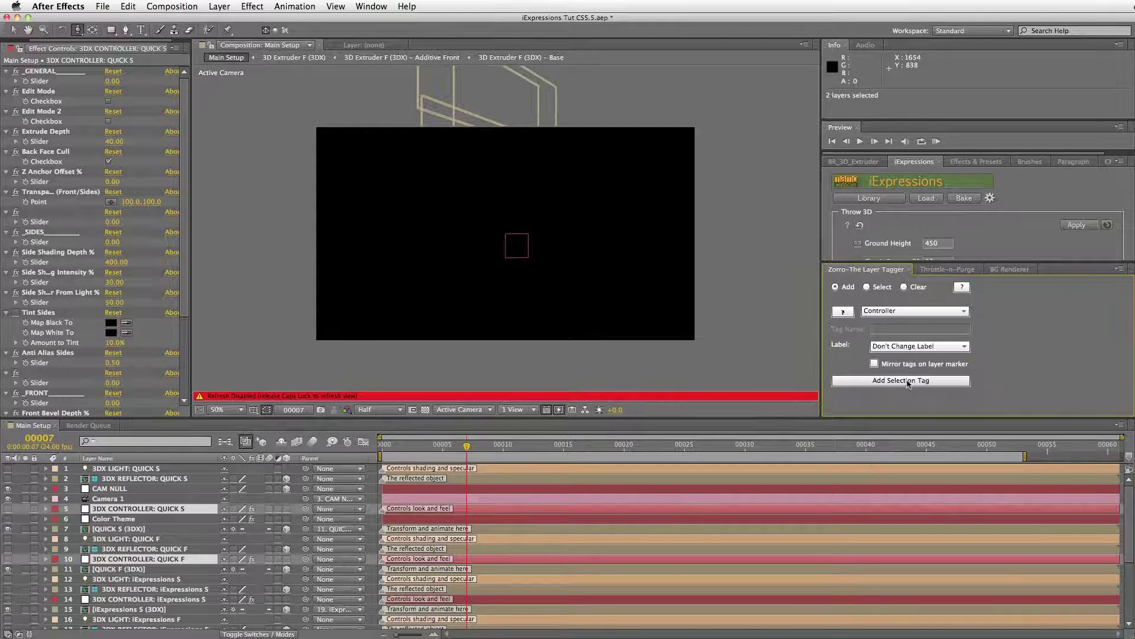
{"action": "left_click", "coordinate": [909, 382]}
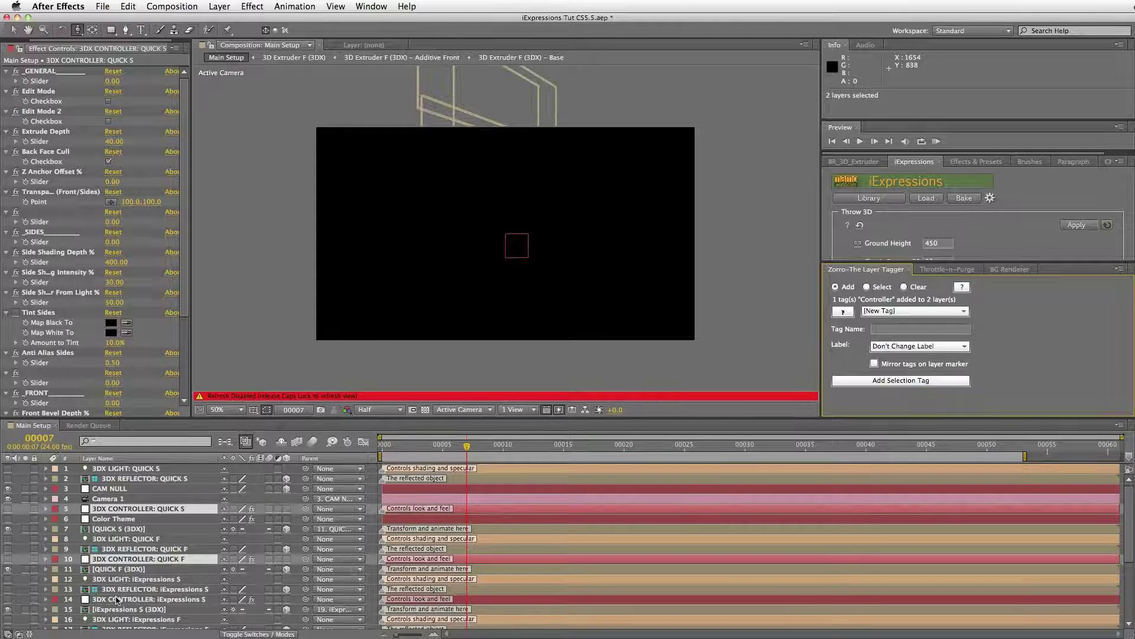
Reorder the layers so CAM NULL and Camera 1 come first, with Color Theme directly below them.
{"action": "left_click", "coordinate": [120, 540], "text": "shift"}
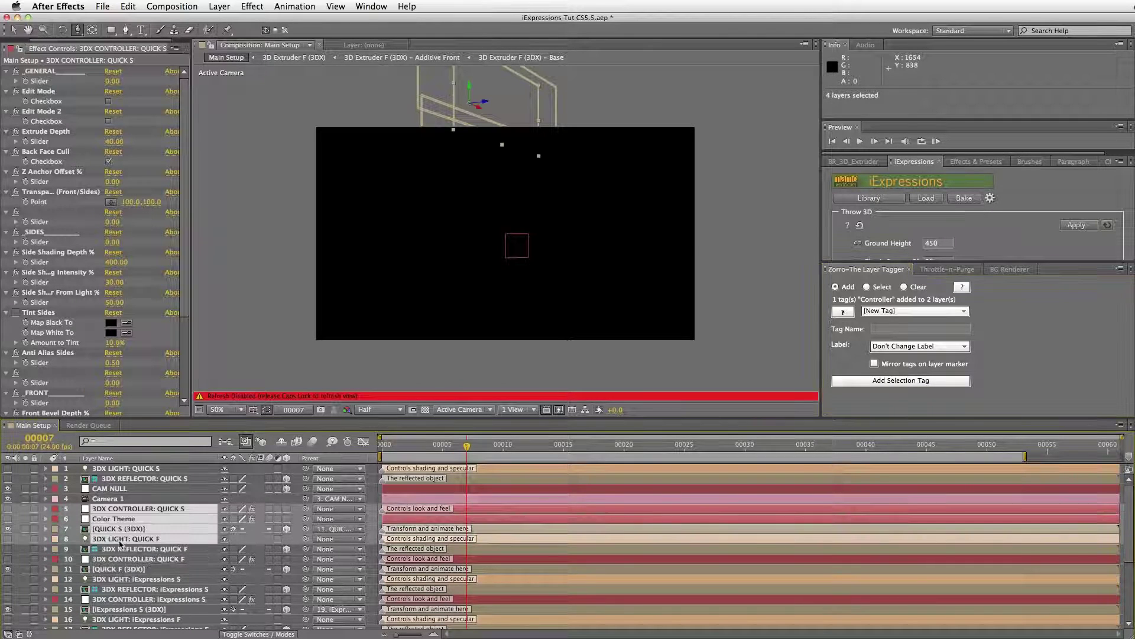
{"action": "left_click", "coordinate": [118, 559]}
{"action": "left_click", "coordinate": [123, 540], "text": "shift"}
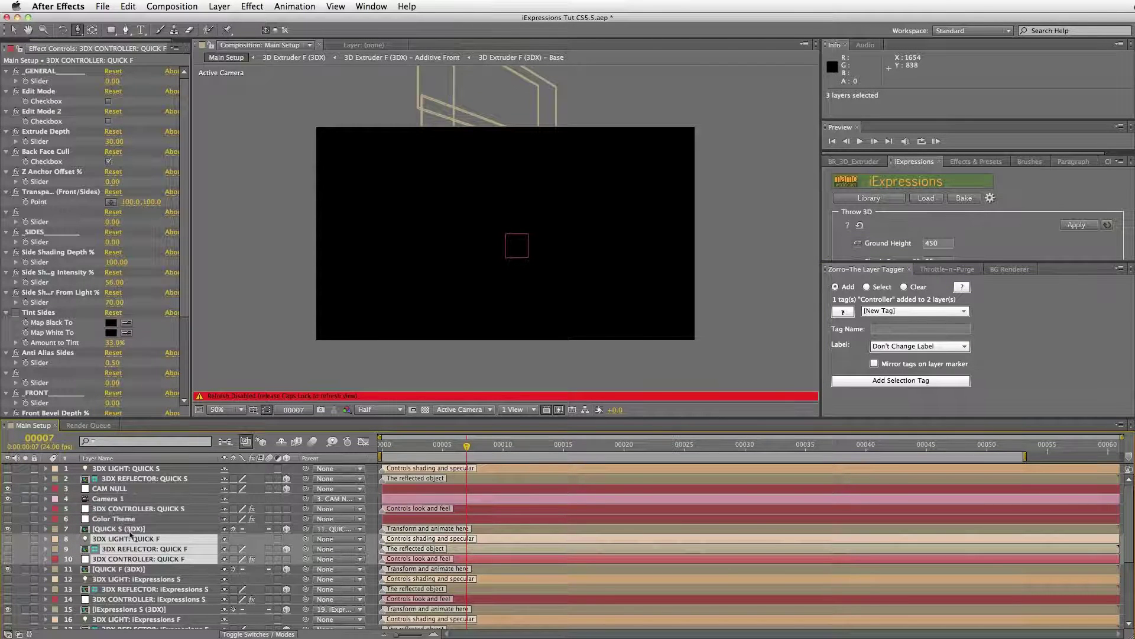
{"action": "left_click", "coordinate": [121, 496]}
{"action": "left_click", "coordinate": [115, 488], "text": "shift"}
{"action": "left_click_drag", "start_coordinate": [116, 489], "coordinate": [130, 469]}
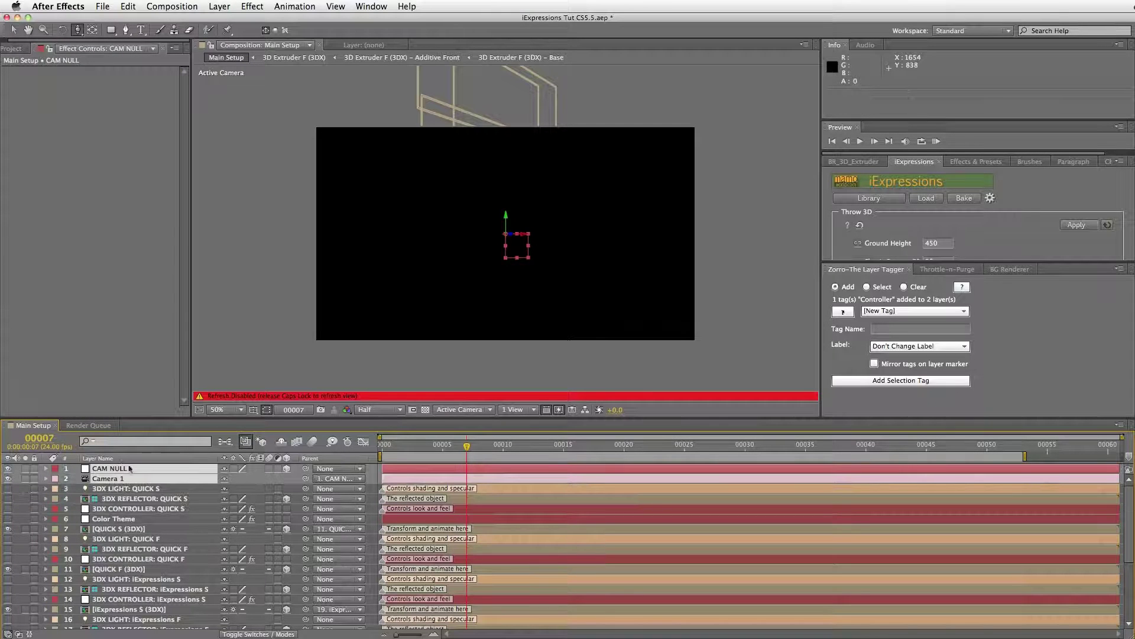
{"action": "left_click", "coordinate": [124, 489]}
{"action": "left_click", "coordinate": [129, 509], "text": "shift"}
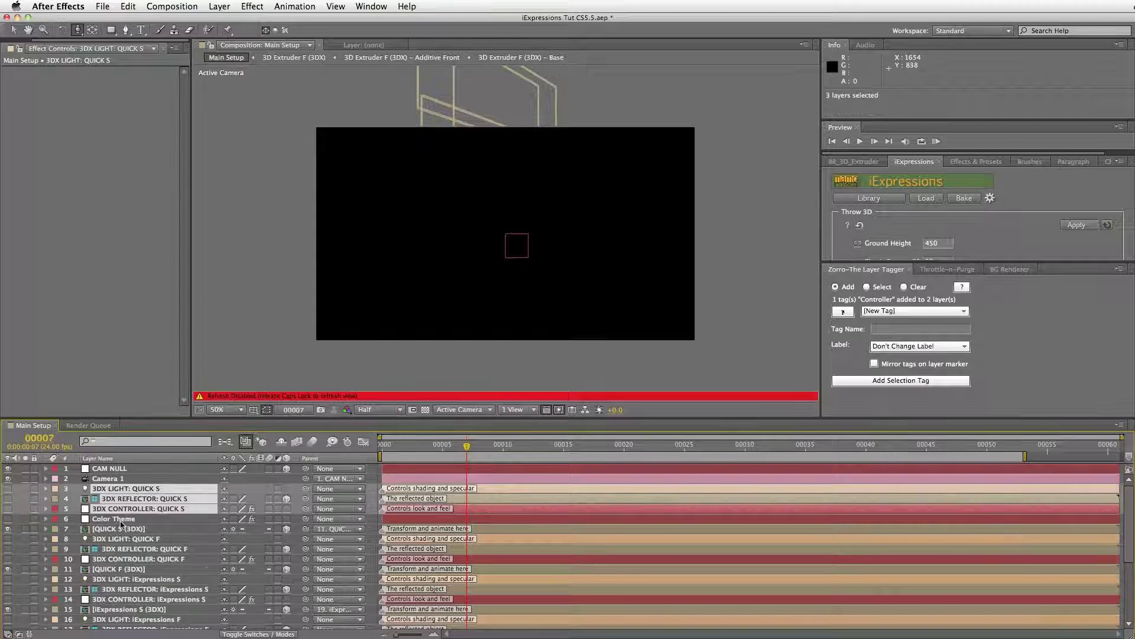
{"action": "left_click_drag", "start_coordinate": [121, 521], "coordinate": [130, 489]}
Add the Secondary tag to the 3DX LIGHT, REFLECTOR and CONTROLLER layers of QUICK S and QUICK F.
{"action": "left_click", "coordinate": [133, 500]}
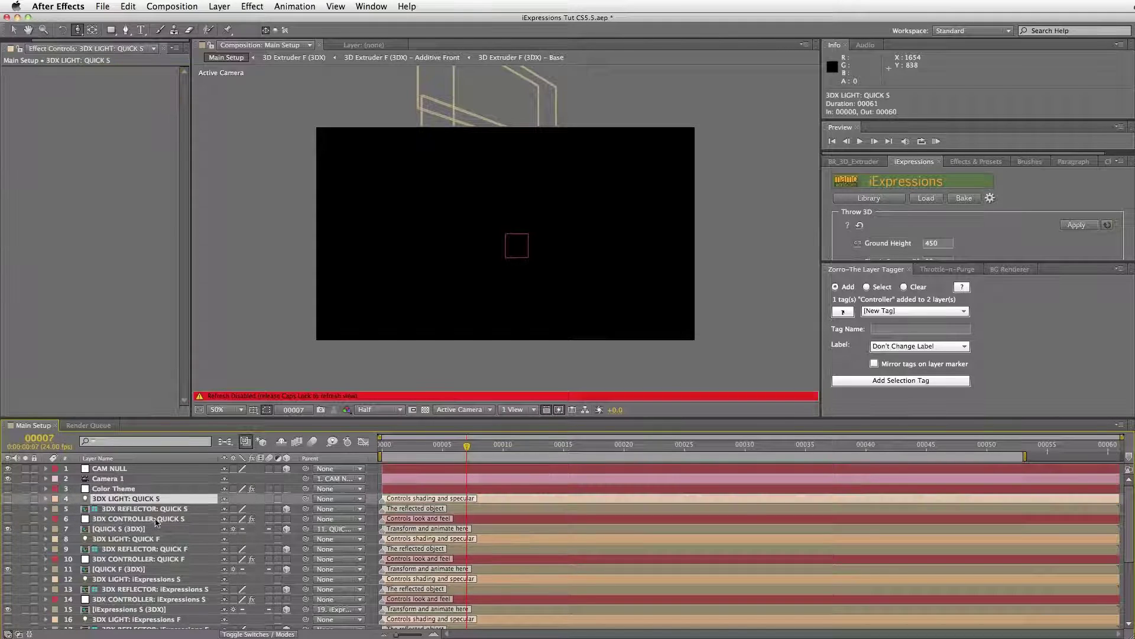
{"action": "left_click", "coordinate": [157, 519], "text": "shift"}
{"action": "left_click", "coordinate": [154, 539], "text": "super"}
{"action": "left_click", "coordinate": [156, 549], "text": "super"}
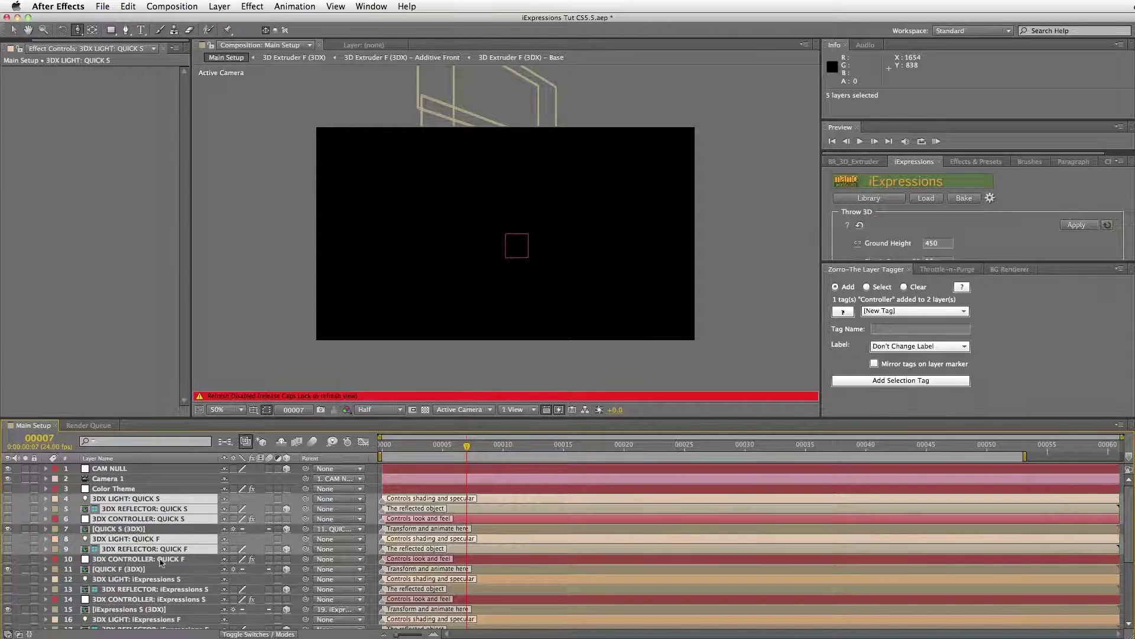
{"action": "left_click", "coordinate": [161, 562], "text": "super"}
{"action": "left_click", "coordinate": [914, 311]}
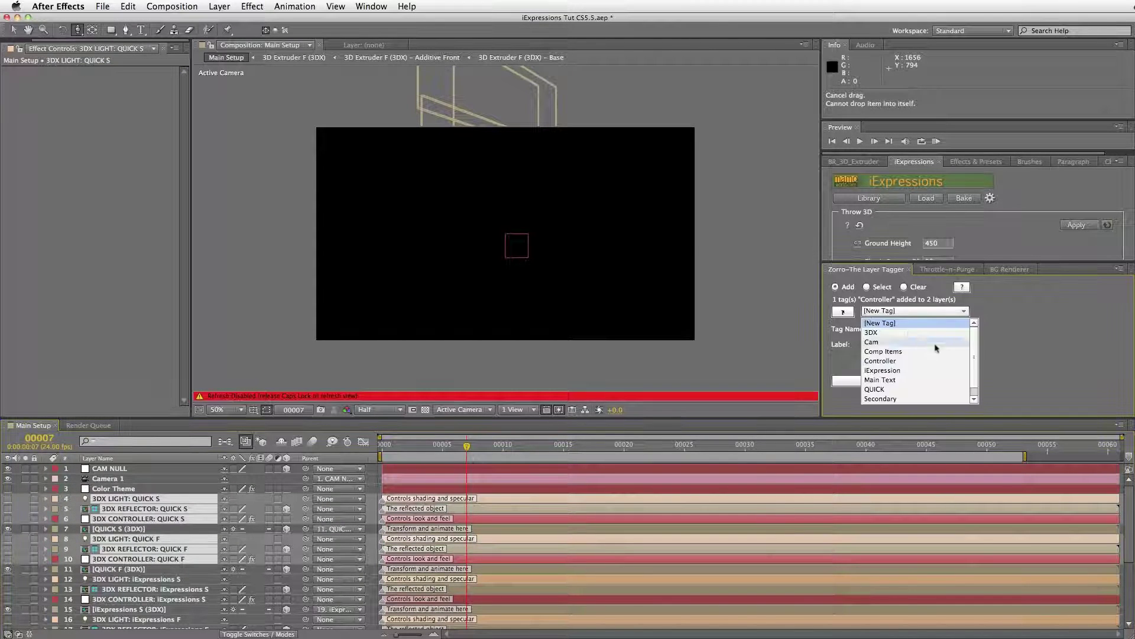
{"action": "left_click", "coordinate": [881, 399]}
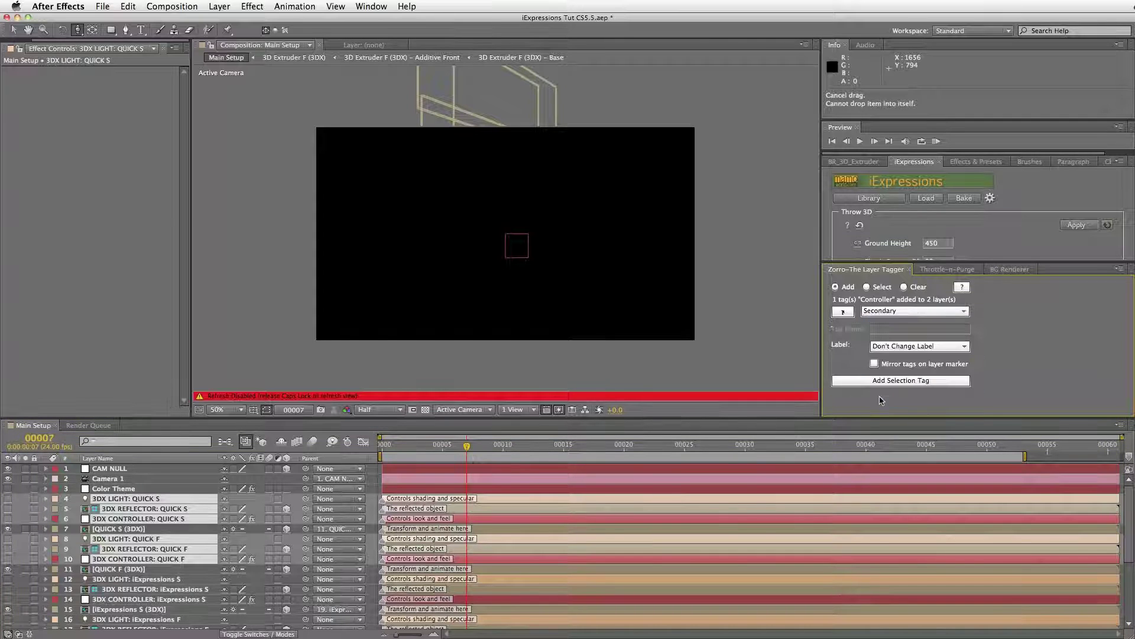
{"action": "left_click", "coordinate": [895, 383]}
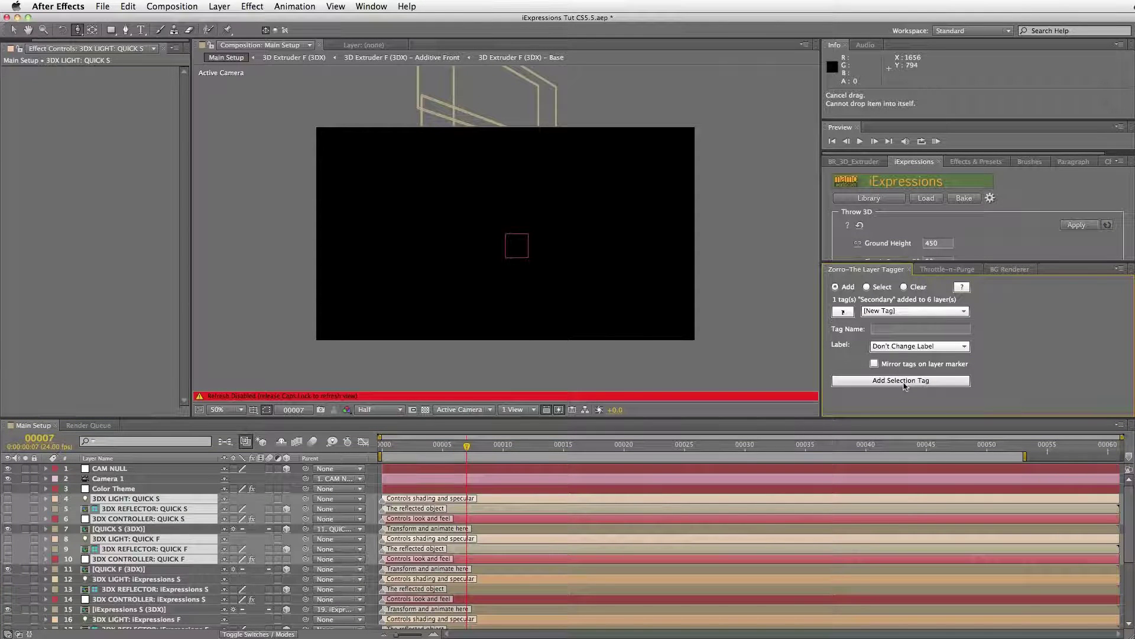
Isolate the layers tagged Main Text with both Comp (Solo) and Timeline (Shy) on.
{"action": "left_click", "coordinate": [880, 287]}
{"action": "left_click", "coordinate": [893, 314]}
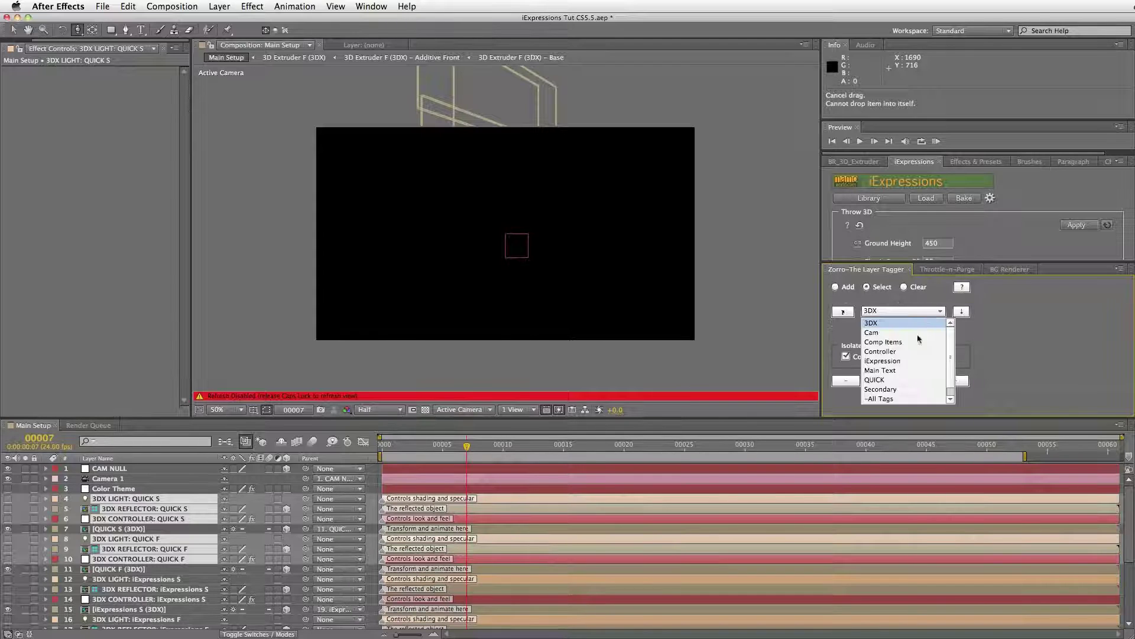
{"action": "left_click", "coordinate": [887, 372]}
{"action": "left_click", "coordinate": [900, 382]}
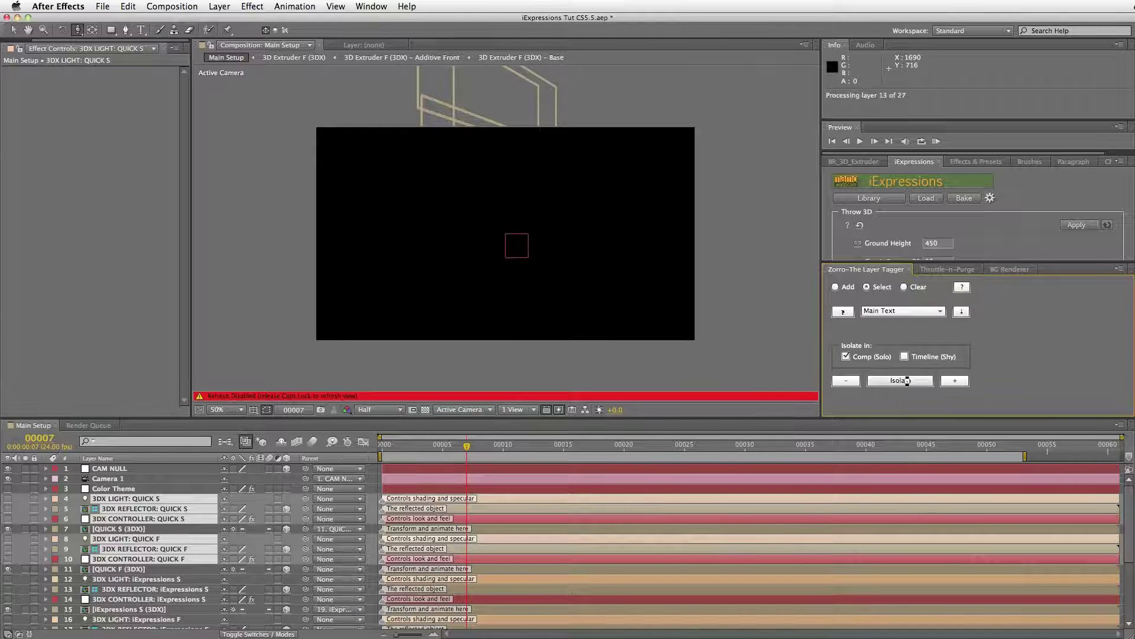
{"action": "left_click", "coordinate": [904, 357]}
{"action": "left_click", "coordinate": [900, 380]}
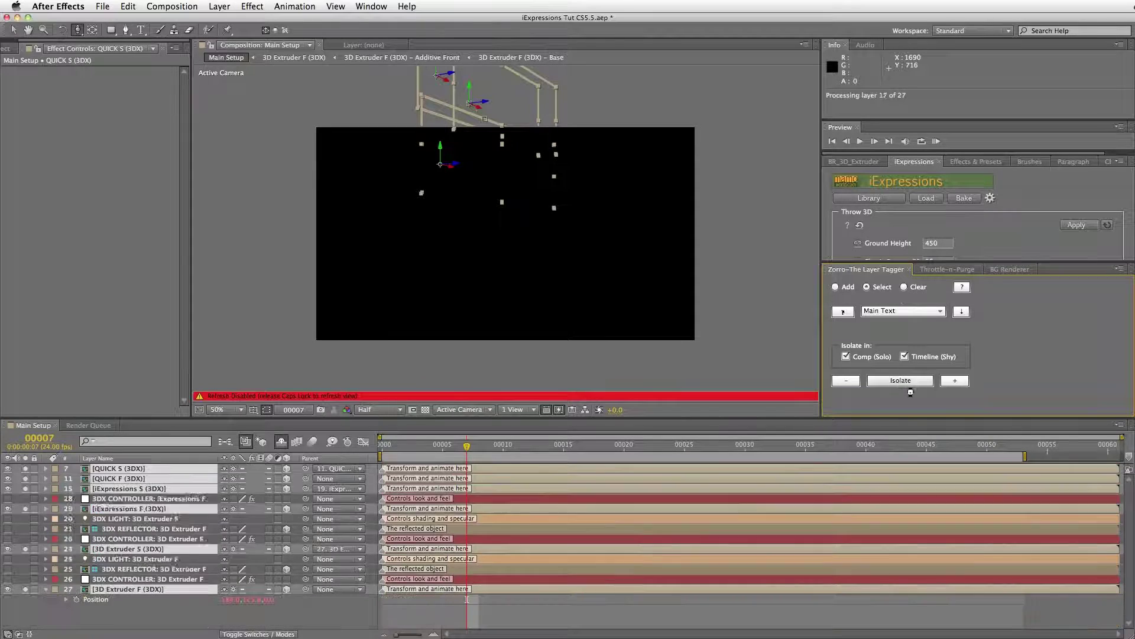
Add the layers tagged Controller to the current isolation.
{"action": "left_click", "coordinate": [900, 312]}
{"action": "left_click", "coordinate": [890, 332]}
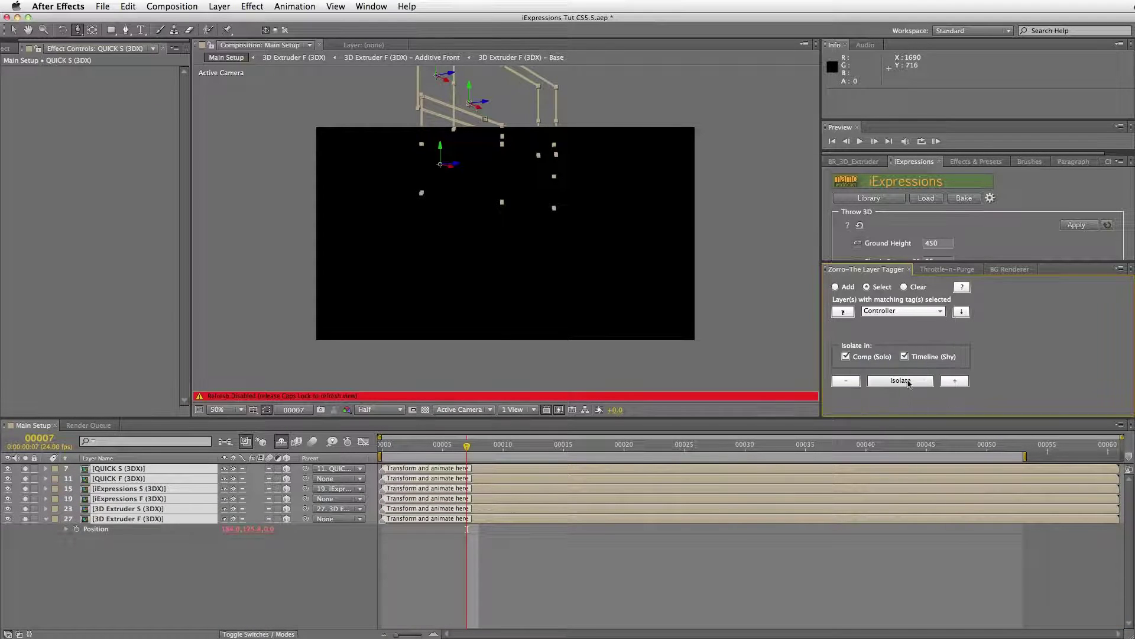
{"action": "left_click", "coordinate": [954, 381]}
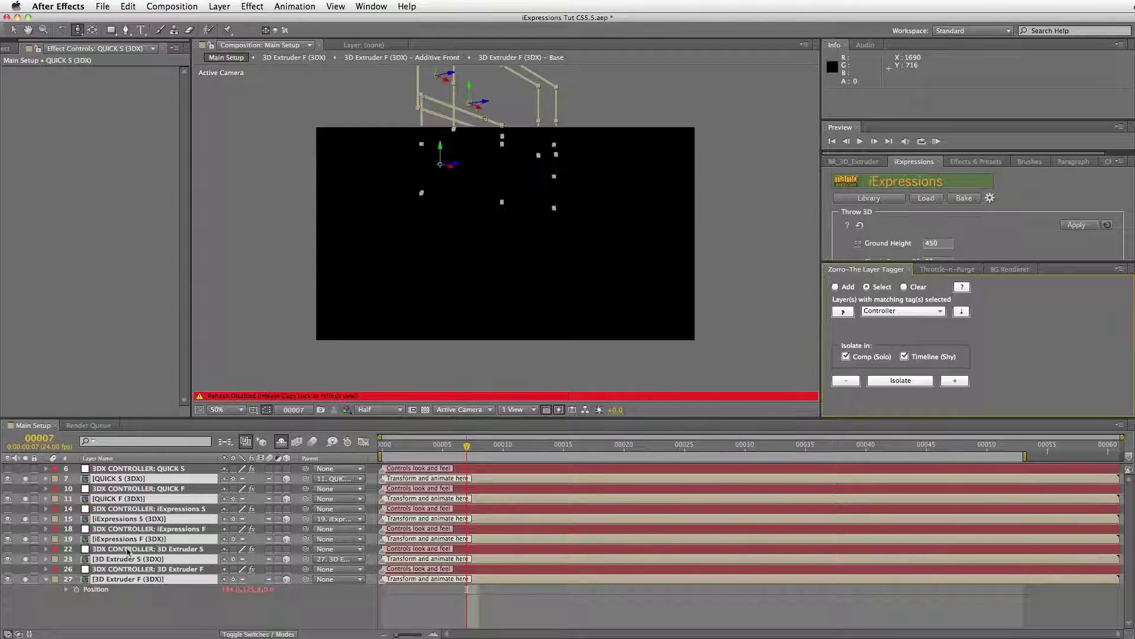
Turn on Edit Mode in the 3DX CONTROLLER layers of QUICK F and QUICK S, and re-enable the viewer refresh.
{"action": "left_click", "coordinate": [171, 489]}
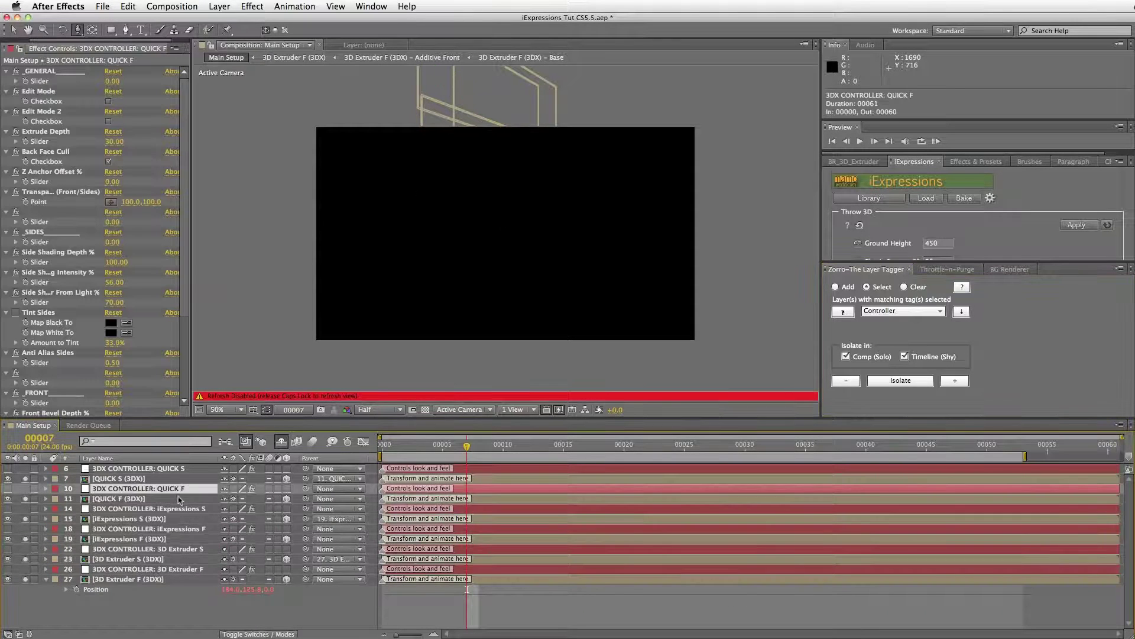
{"action": "left_click", "coordinate": [109, 102]}
{"action": "left_click", "coordinate": [158, 469]}
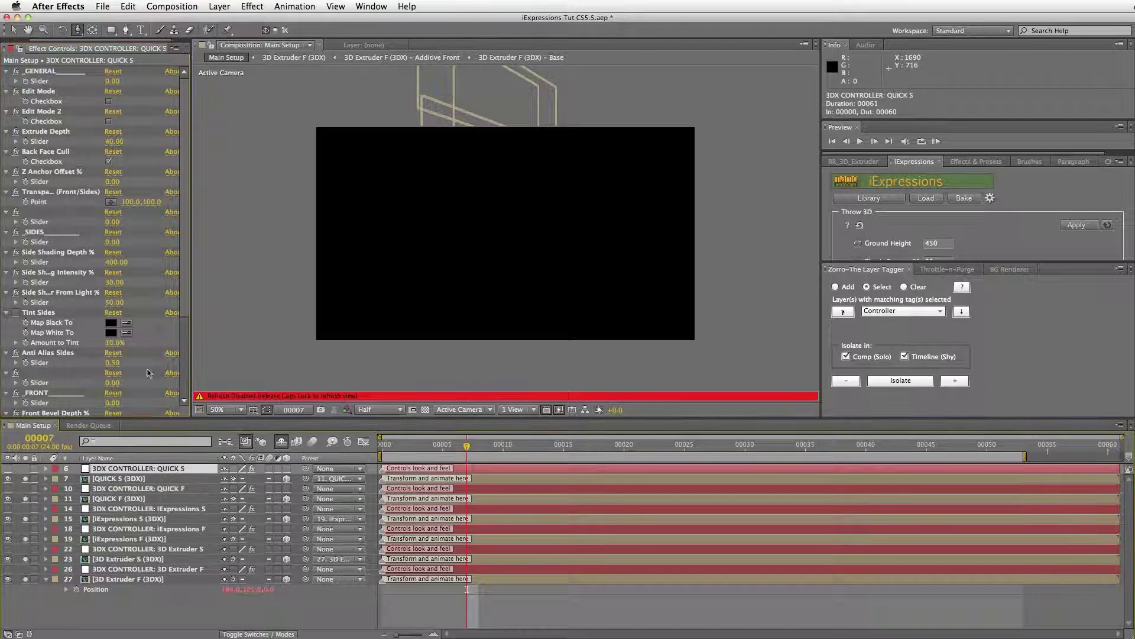
{"action": "key", "text": "Caps_Lock"}
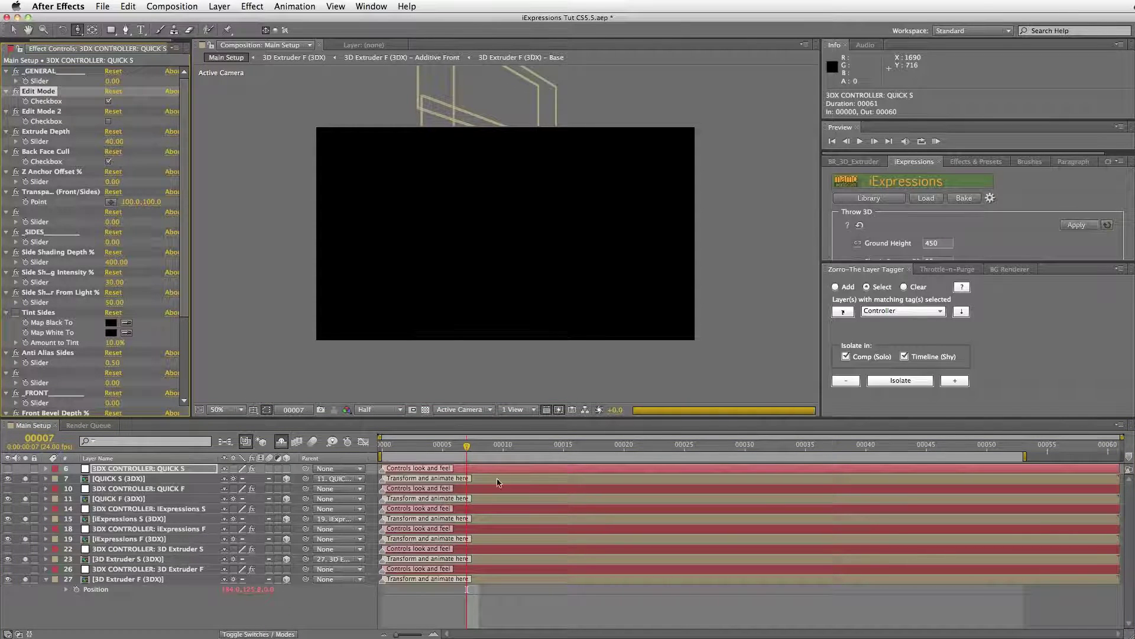
Check the text animation at frames 16, 21 and 28.
{"action": "left_click", "coordinate": [576, 449]}
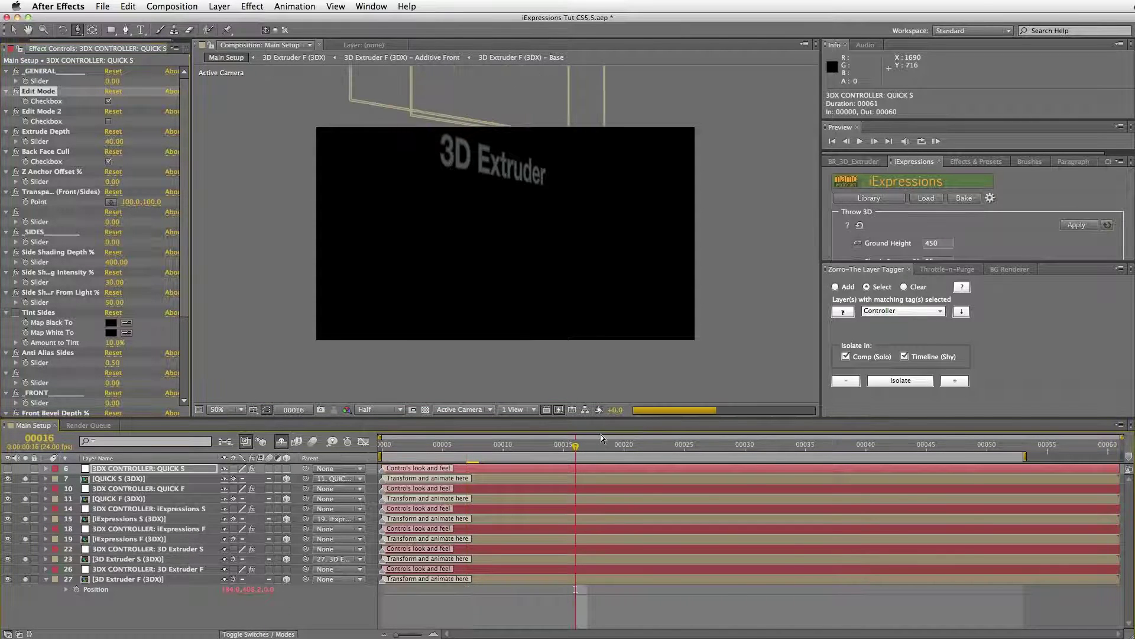
{"action": "left_click", "coordinate": [637, 445]}
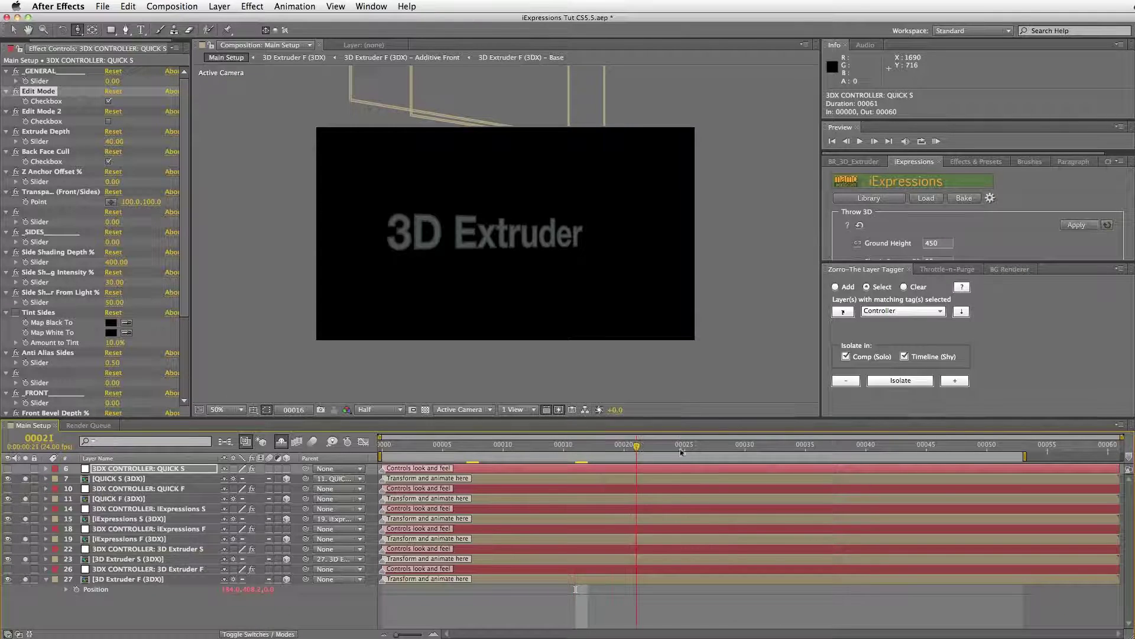
{"action": "left_click", "coordinate": [720, 446]}
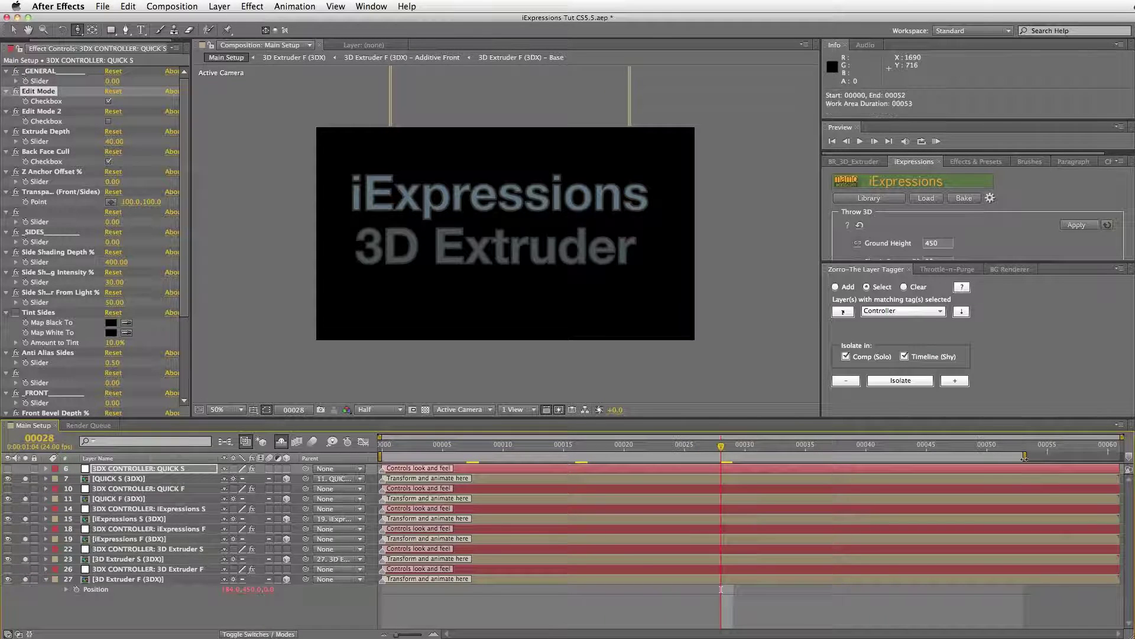
Extend the end of the work area to about frame 55 and play a RAM preview of the animation.
{"action": "left_click_drag", "start_coordinate": [1024, 456], "coordinate": [1062, 457]}
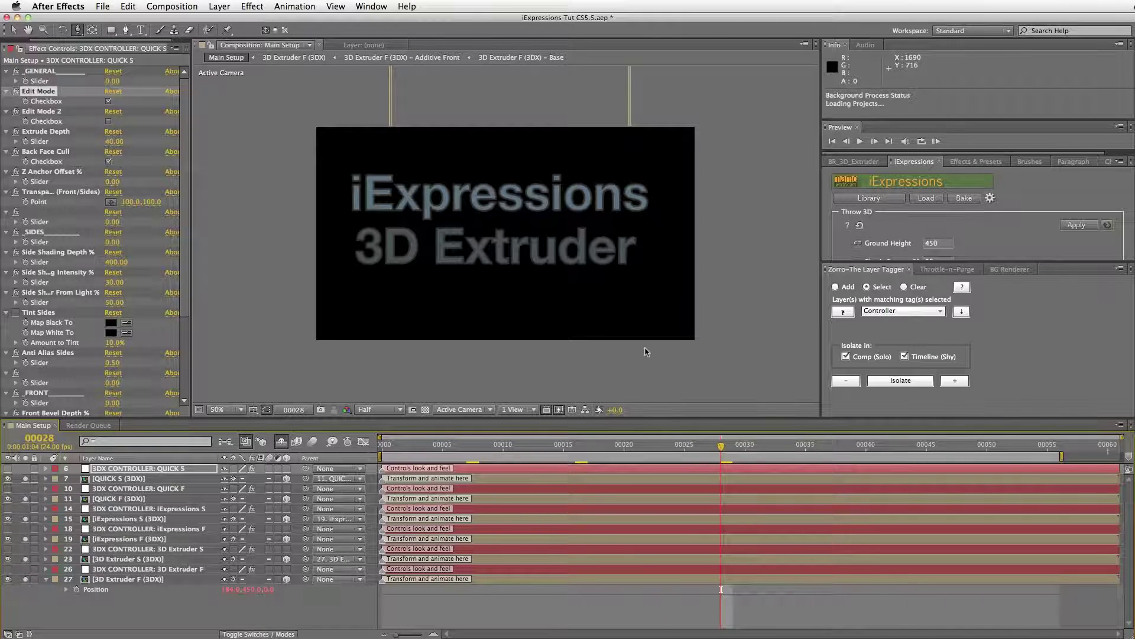
{"action": "key", "text": "KP_0"}
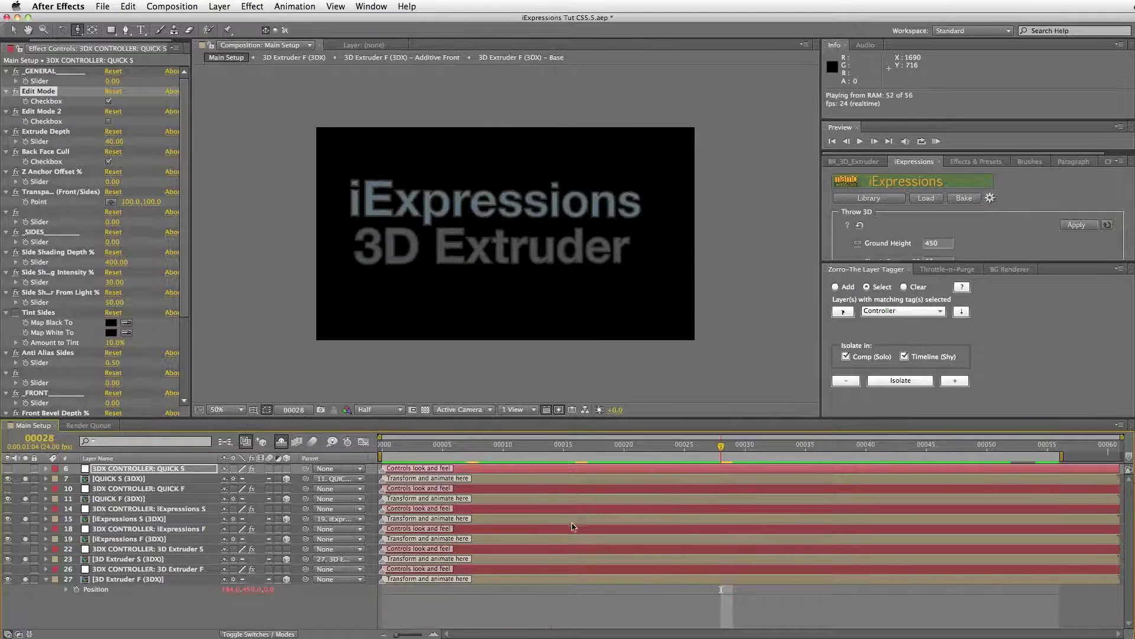
Place composition marker 1 at frame 11 and marker 2 at frame 18, on the 3D Extruder layers' impacts.
{"action": "left_click", "coordinate": [424, 460]}
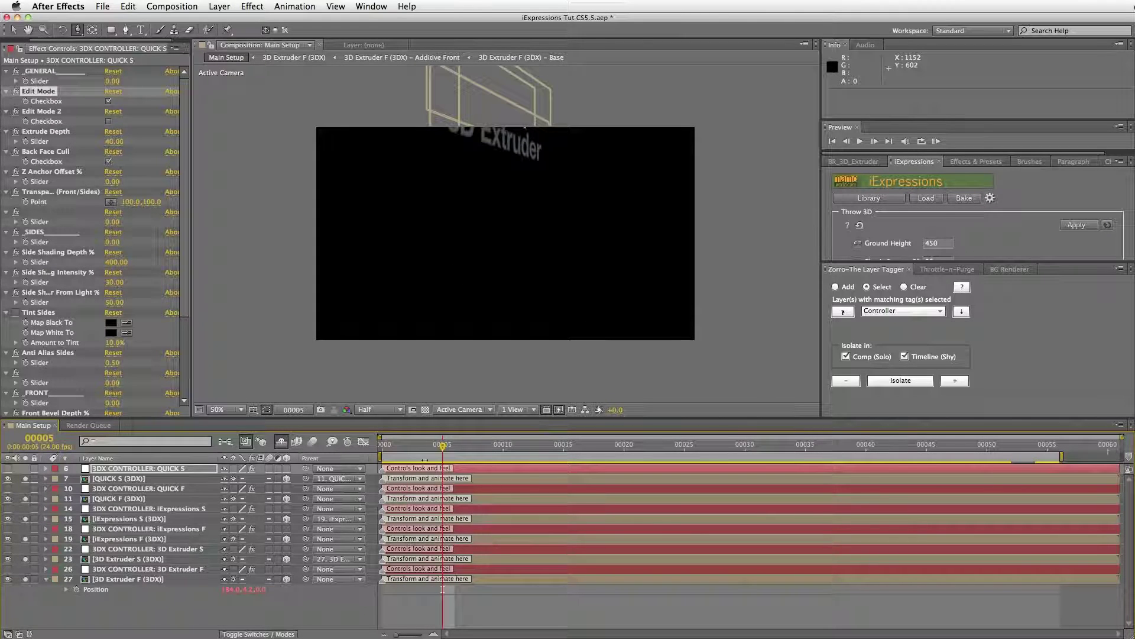
{"action": "left_click_drag", "start_coordinate": [442, 448], "coordinate": [530, 472]}
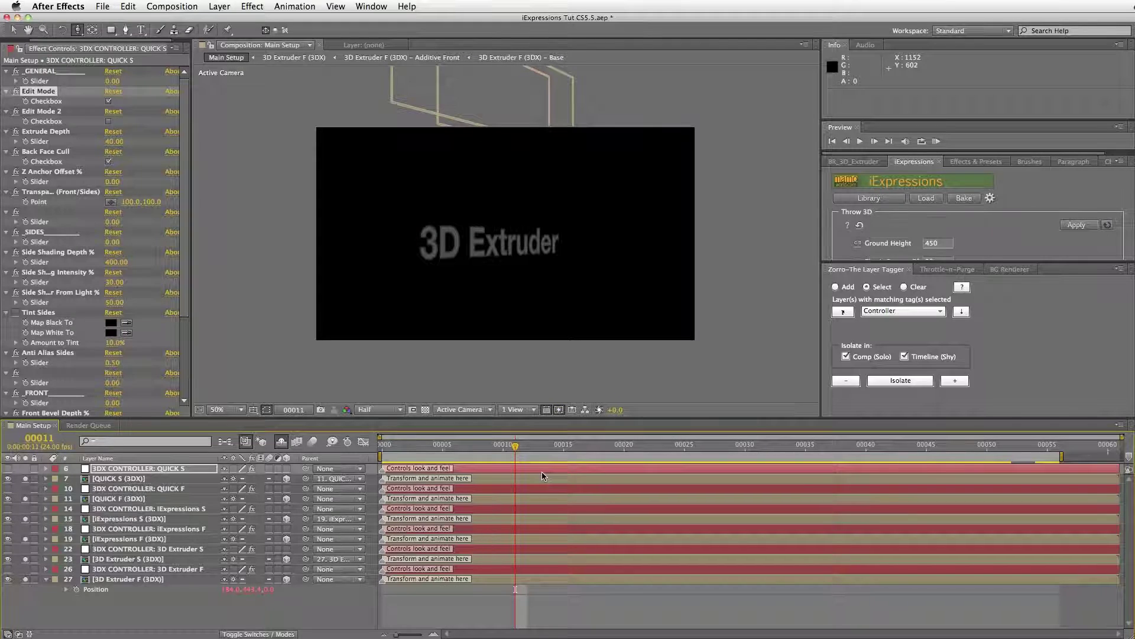
{"action": "mouse_move", "coordinate": [1128, 457]}
{"action": "left_mouse_down"}
{"action": "mouse_move", "coordinate": [549, 457]}
{"action": "mouse_move", "coordinate": [515, 469]}
{"action": "left_mouse_up"}
{"action": "left_click", "coordinate": [530, 447]}
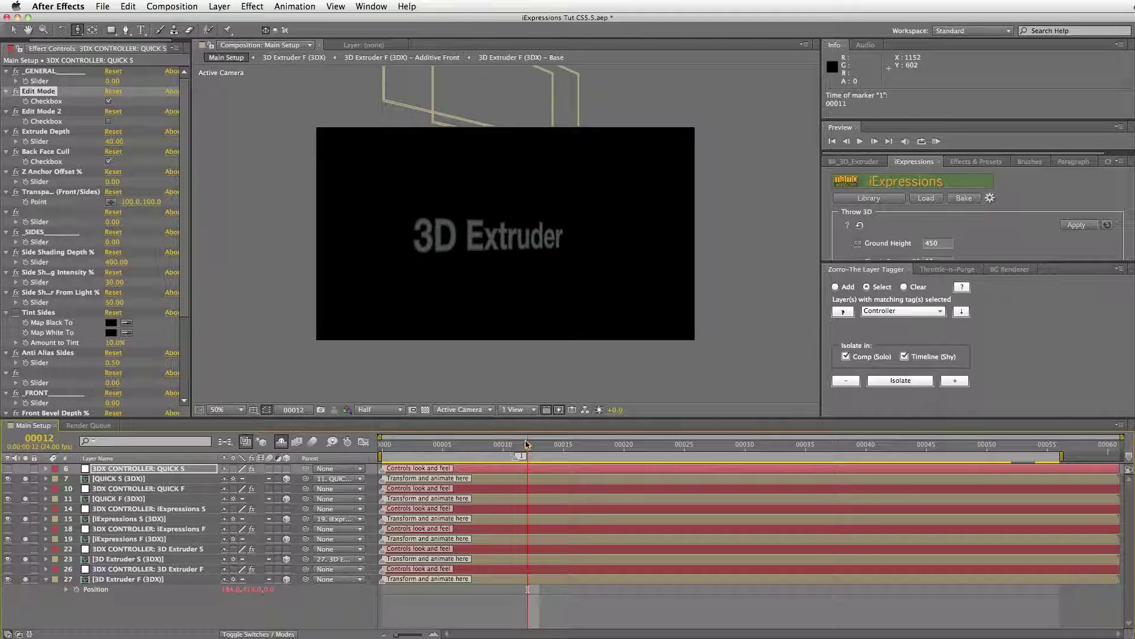
{"action": "left_click_drag", "start_coordinate": [531, 448], "coordinate": [603, 451]}
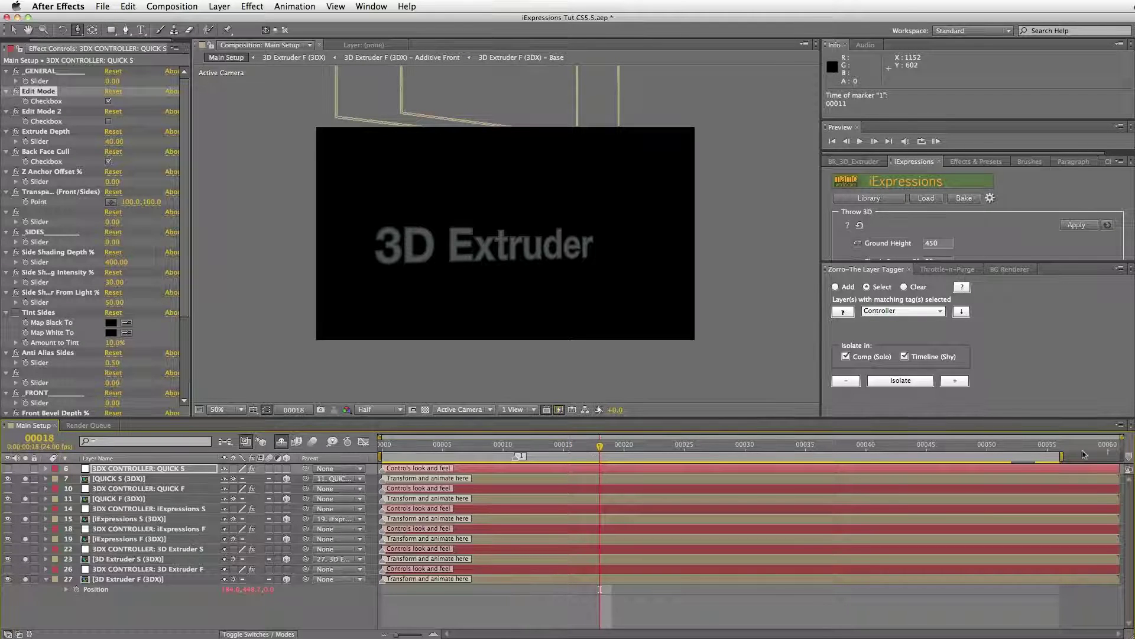
{"action": "left_click_drag", "start_coordinate": [1129, 456], "coordinate": [604, 456]}
Locate the impact around frame 25 and place composition marker 3 there.
{"action": "left_click_drag", "start_coordinate": [614, 451], "coordinate": [694, 450]}
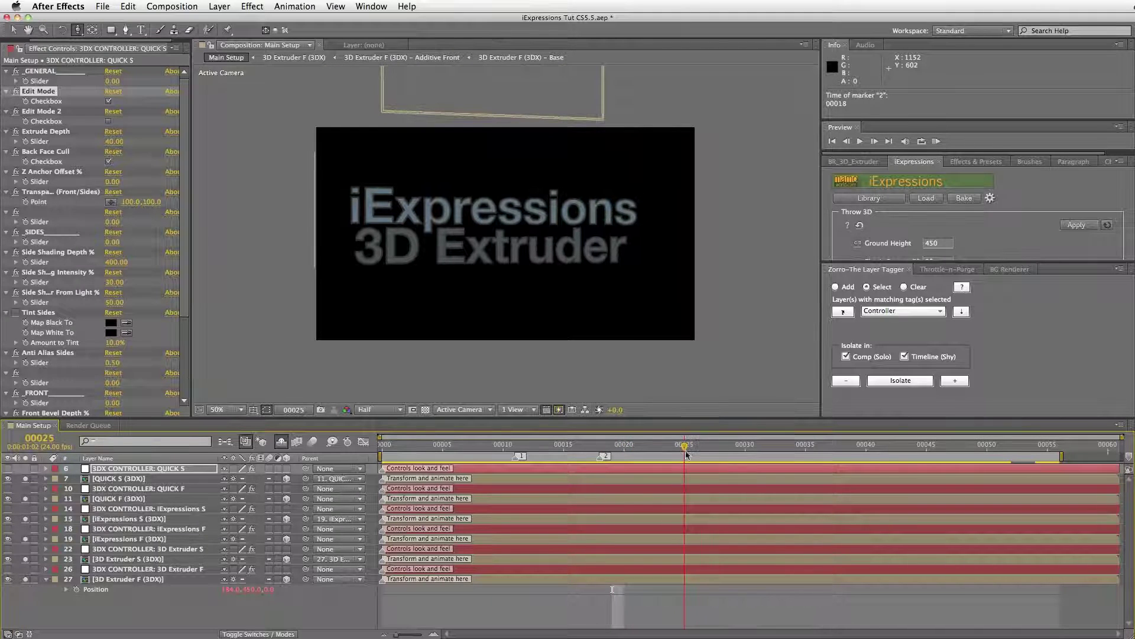
{"action": "key", "text": "Page_Up"}
{"action": "key", "text": "Page_Up"}
{"action": "key", "text": "Page_Down"}
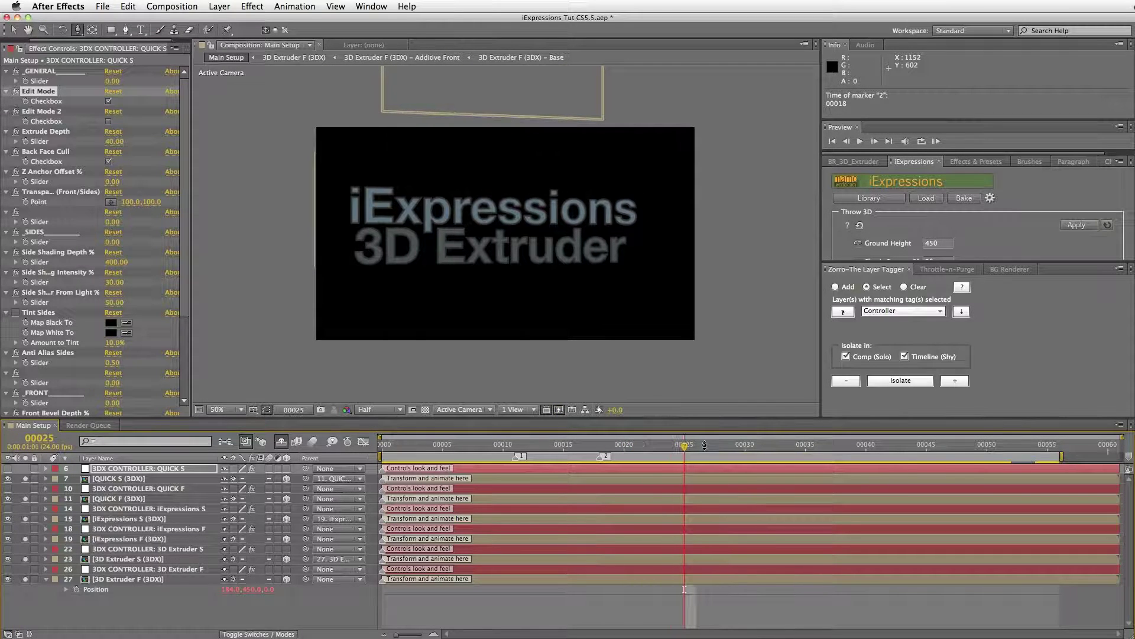
{"action": "mouse_move", "coordinate": [1121, 459]}
{"action": "left_mouse_down"}
{"action": "mouse_move", "coordinate": [680, 457]}
{"action": "mouse_move", "coordinate": [696, 448]}
{"action": "left_mouse_up"}
Mark the remaining impacts with composition marker 4 at frame 31, marker 5 at frame 35 and marker 6 at frame 42.
{"action": "left_click_drag", "start_coordinate": [684, 447], "coordinate": [761, 458]}
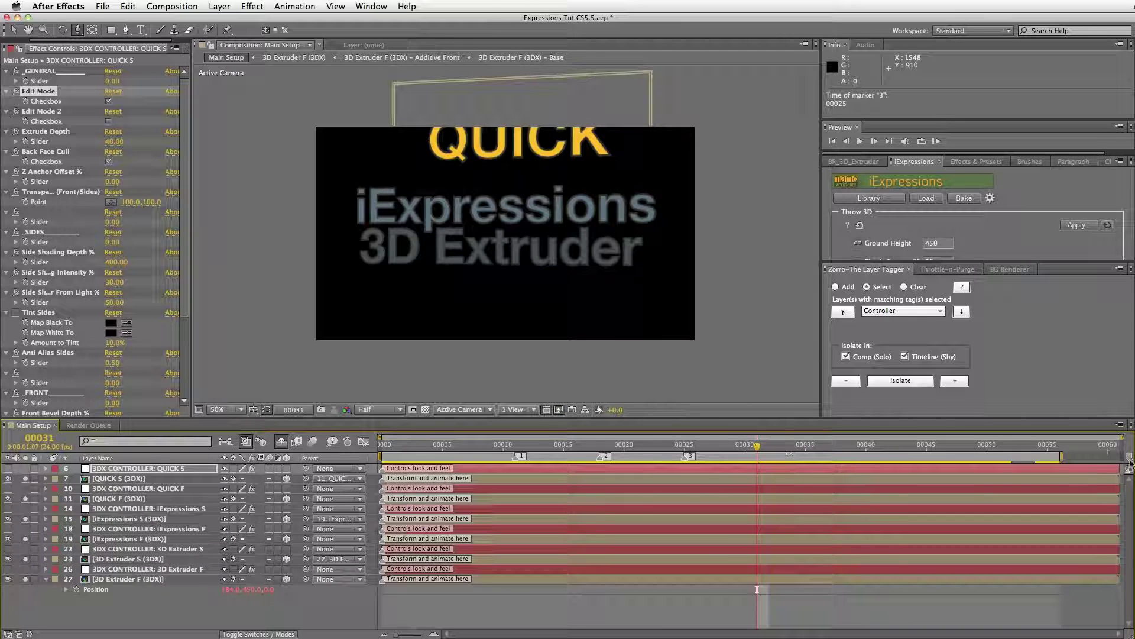
{"action": "left_click_drag", "start_coordinate": [1129, 462], "coordinate": [761, 467]}
{"action": "left_click_drag", "start_coordinate": [769, 448], "coordinate": [805, 455]}
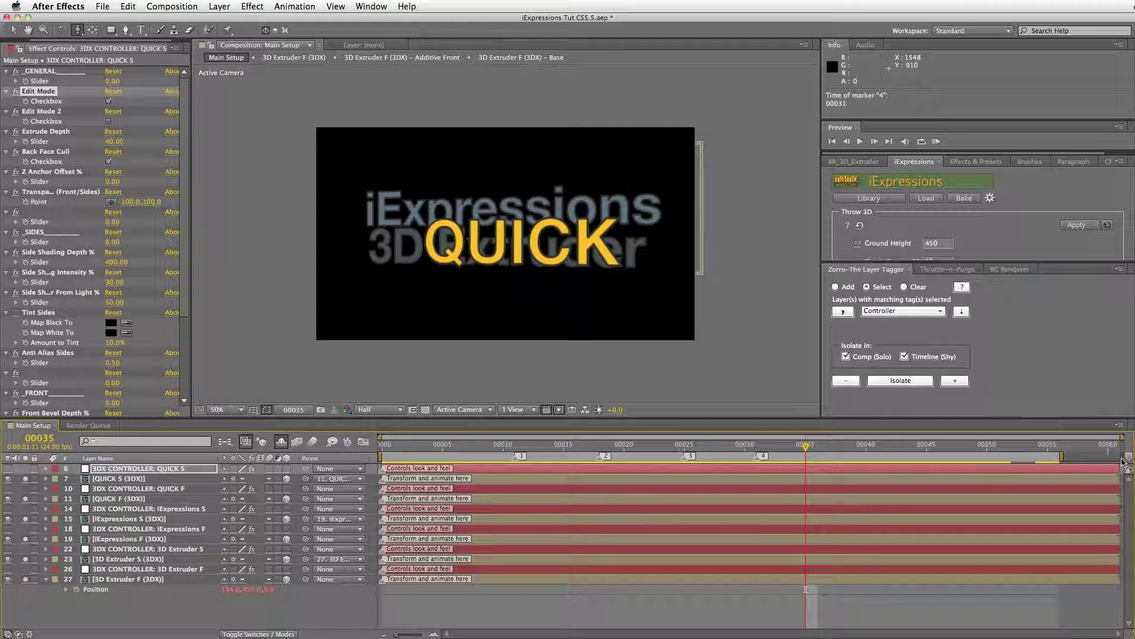
{"action": "left_click_drag", "start_coordinate": [1123, 463], "coordinate": [810, 468]}
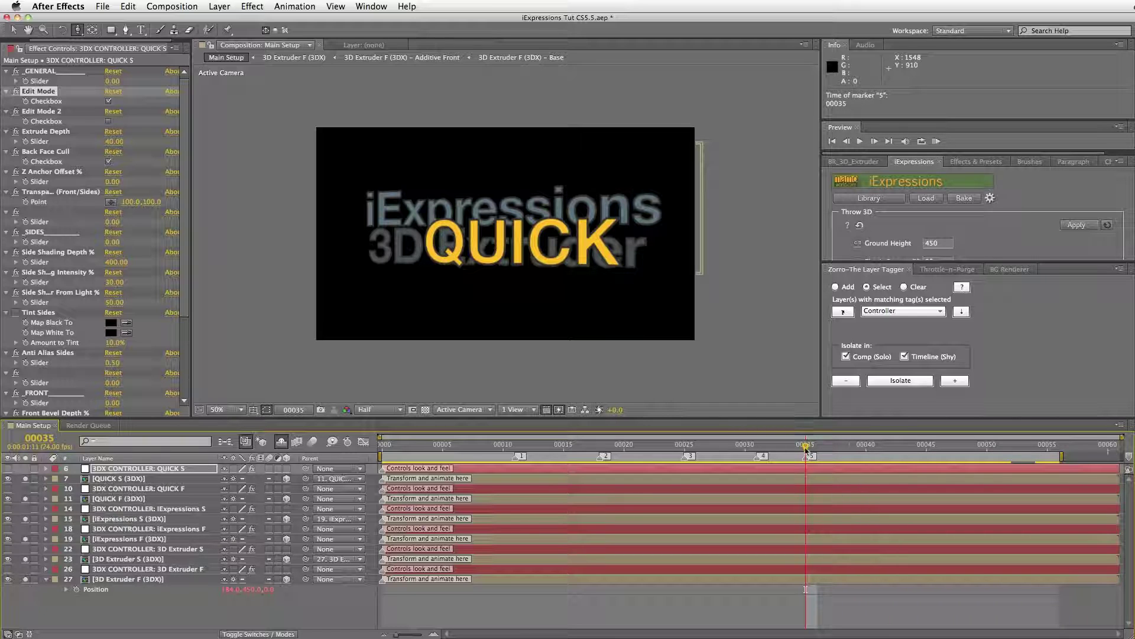
{"action": "left_click_drag", "start_coordinate": [805, 447], "coordinate": [891, 467]}
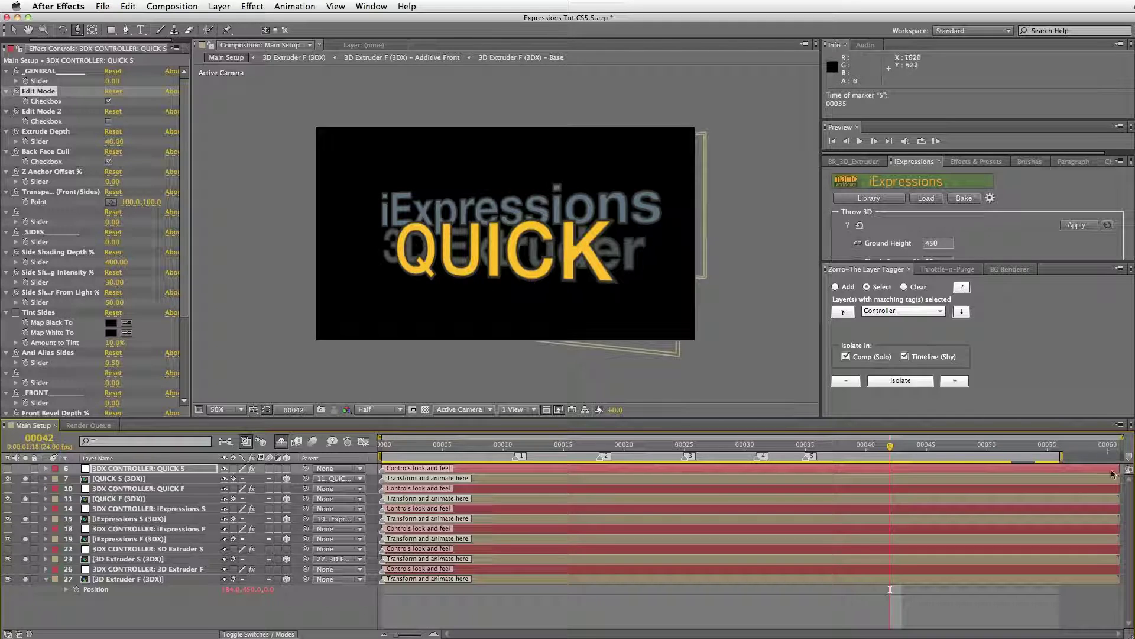
{"action": "left_click_drag", "start_coordinate": [1129, 468], "coordinate": [893, 469]}
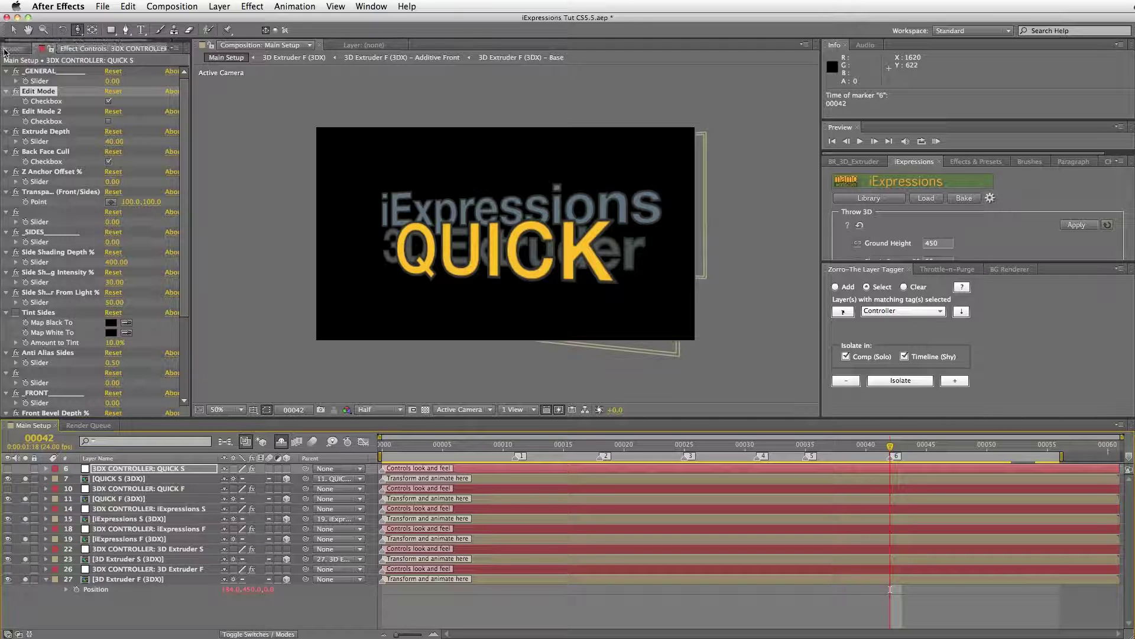
Add Boom Fx.wav to the timeline above the 3DX CONTROLLER: QUICK S layer and reveal its audio waveform.
{"action": "left_click", "coordinate": [18, 49]}
{"action": "left_click_drag", "start_coordinate": [44, 223], "coordinate": [154, 470]}
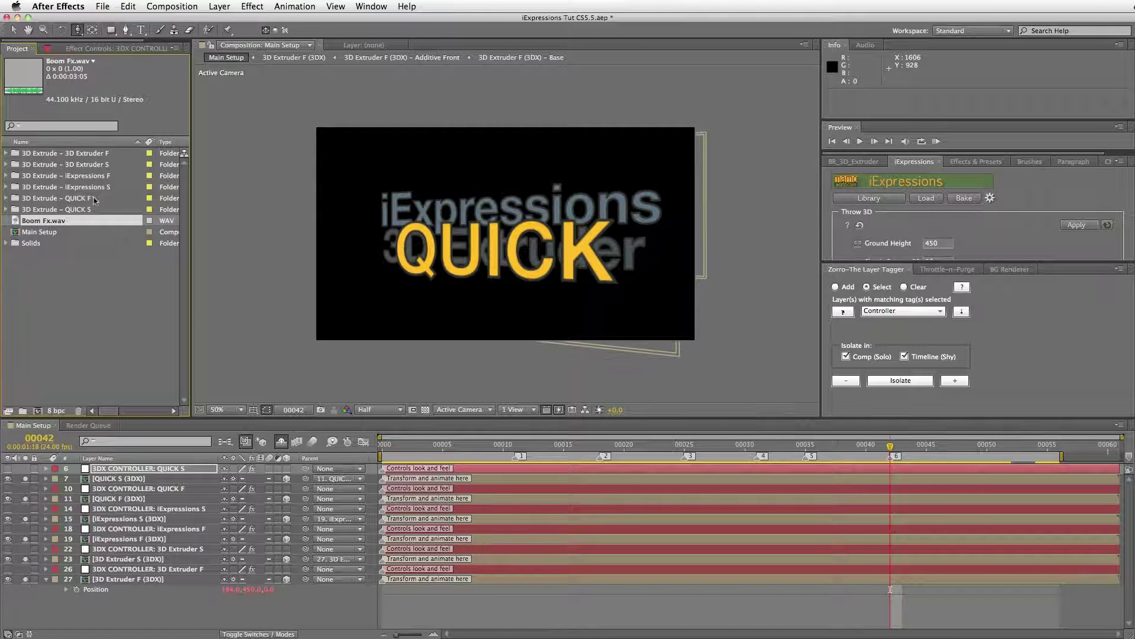
{"action": "left_click_drag", "start_coordinate": [51, 225], "coordinate": [128, 473]}
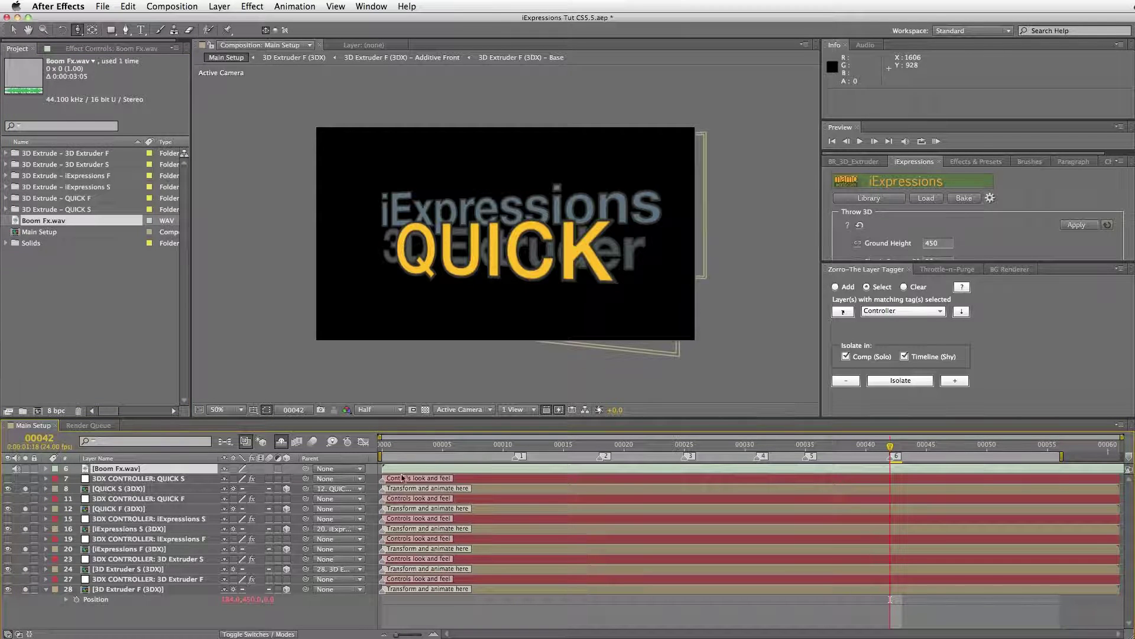
{"action": "key", "text": "l"}
{"action": "key", "text": "l"}
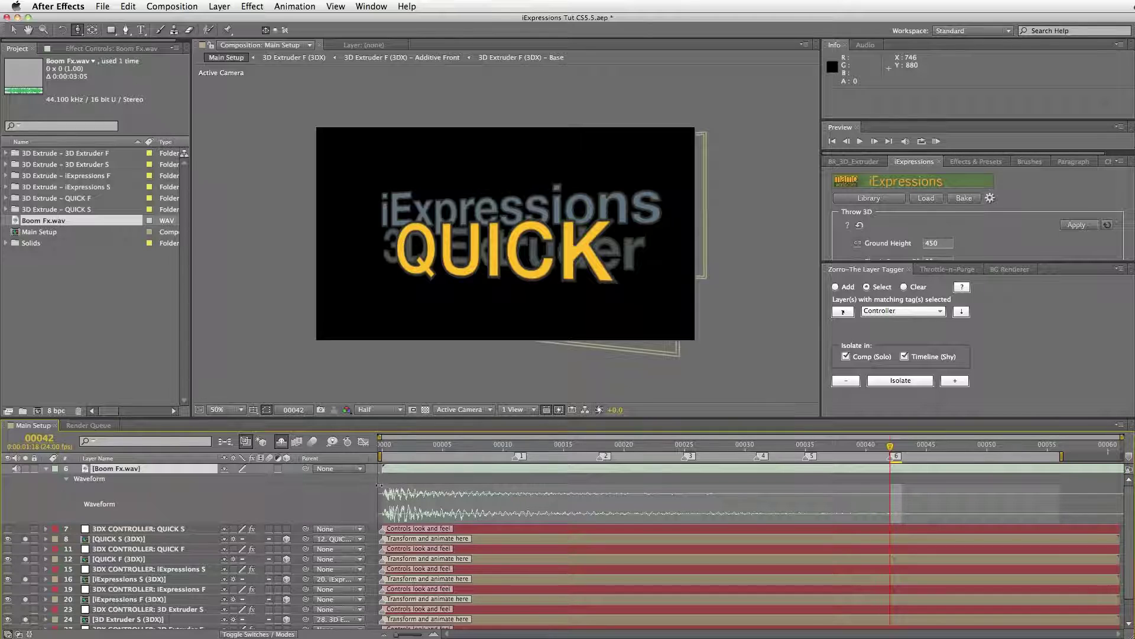
Start the Boom Fx.wav layer at marker 1, frame 11, and duplicate it with the copy starting at marker 2, frame 18.
{"action": "left_click", "coordinate": [512, 448]}
{"action": "left_click_drag", "start_coordinate": [397, 469], "coordinate": [531, 476]}
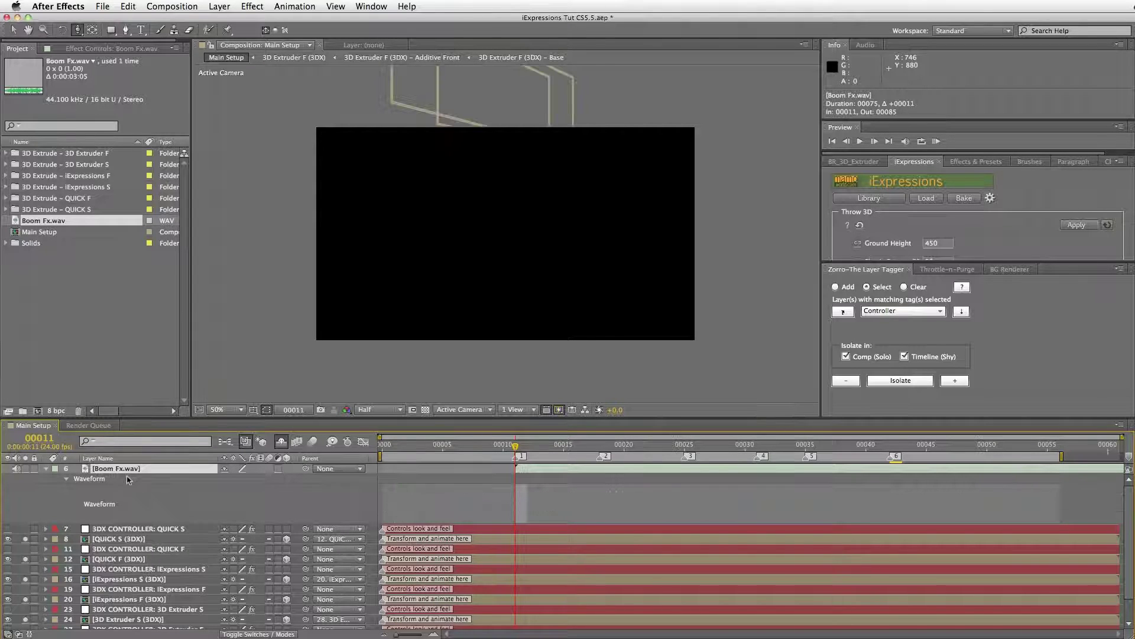
{"action": "key", "text": "super+d"}
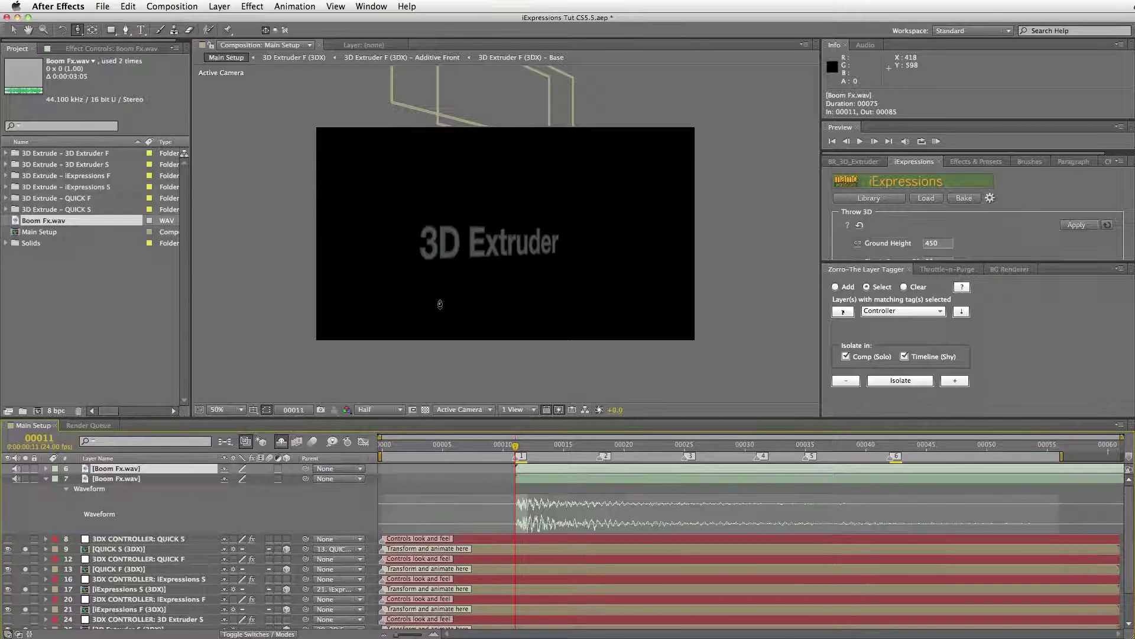
{"action": "key", "text": "l"}
{"action": "key", "text": "l"}
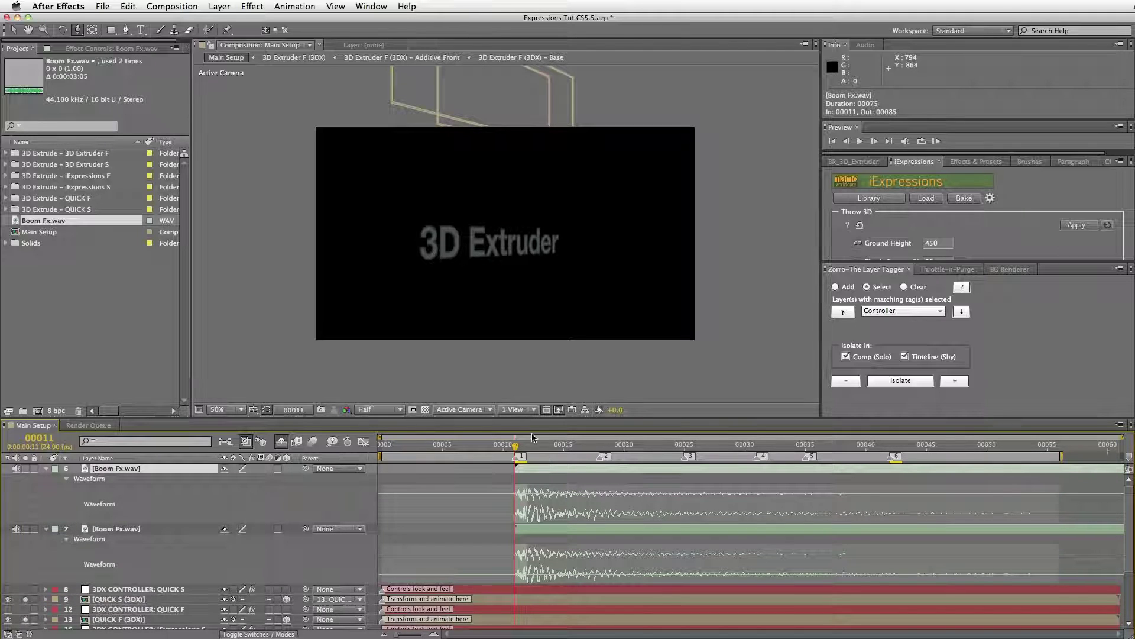
{"action": "key", "text": "shift+l"}
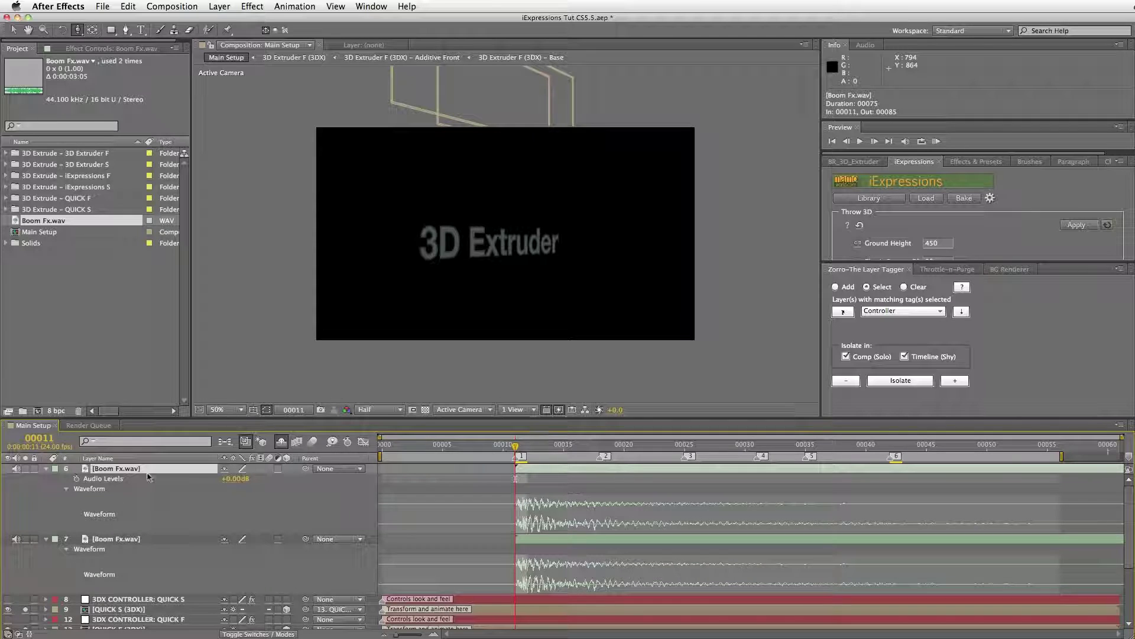
{"action": "left_click", "coordinate": [600, 452]}
{"action": "left_click_drag", "start_coordinate": [540, 471], "coordinate": [627, 470]}
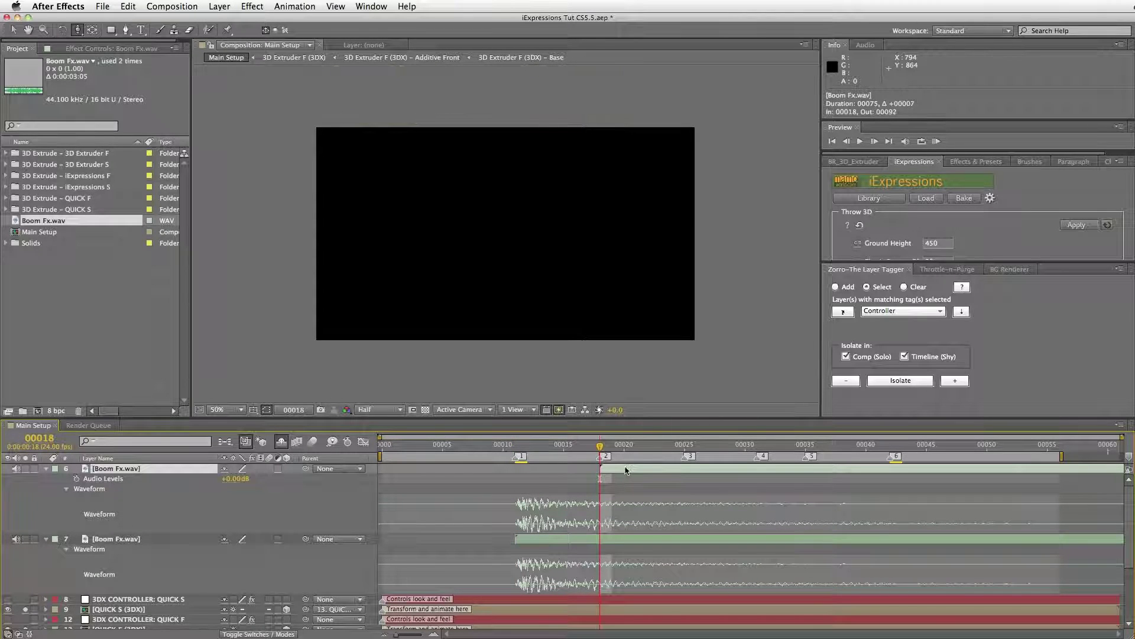
Set the Audio Levels of the Boom Fx.wav copy at marker 2 to -7 dB.
{"action": "left_click", "coordinate": [233, 477]}
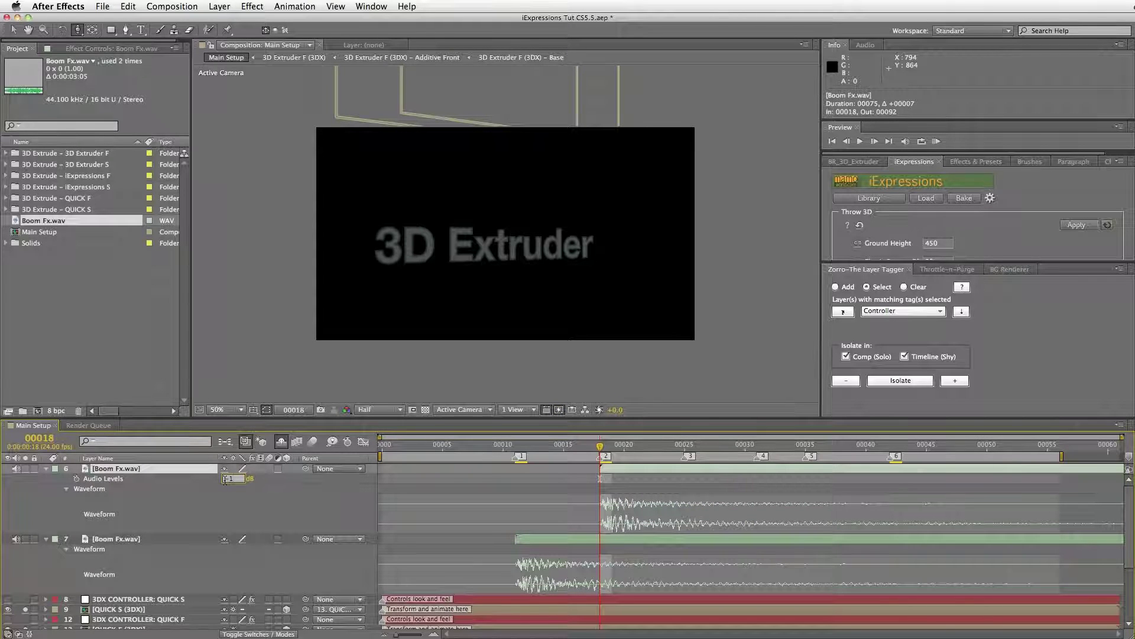
{"action": "type", "text": "-7"}
{"action": "key", "text": "Return"}
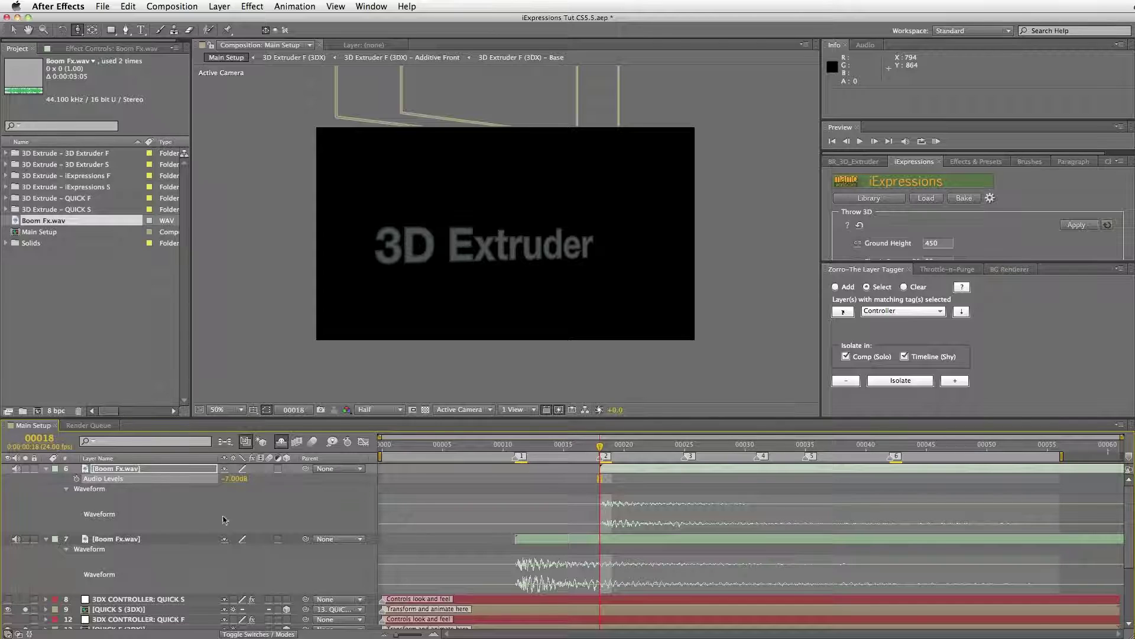
Duplicate both Boom Fx.wav layers, group the copies at the top of the stack and start them at frames 25 and 31.
{"action": "left_click", "coordinate": [132, 539], "text": "shift"}
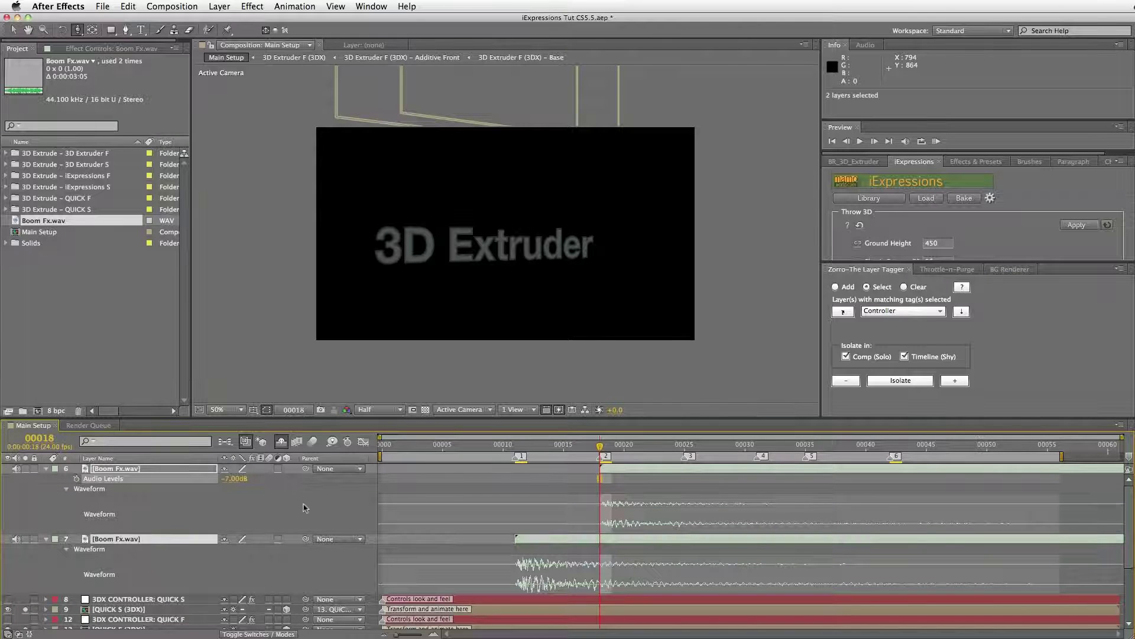
{"action": "key", "text": "super+d"}
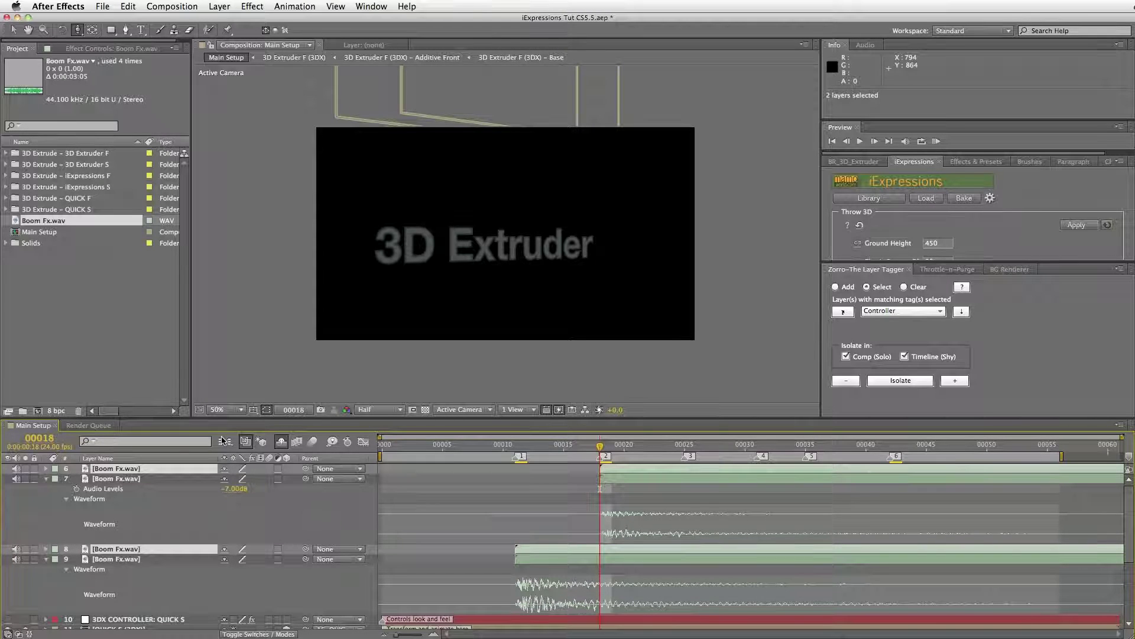
{"action": "left_click_drag", "start_coordinate": [98, 550], "coordinate": [99, 474]}
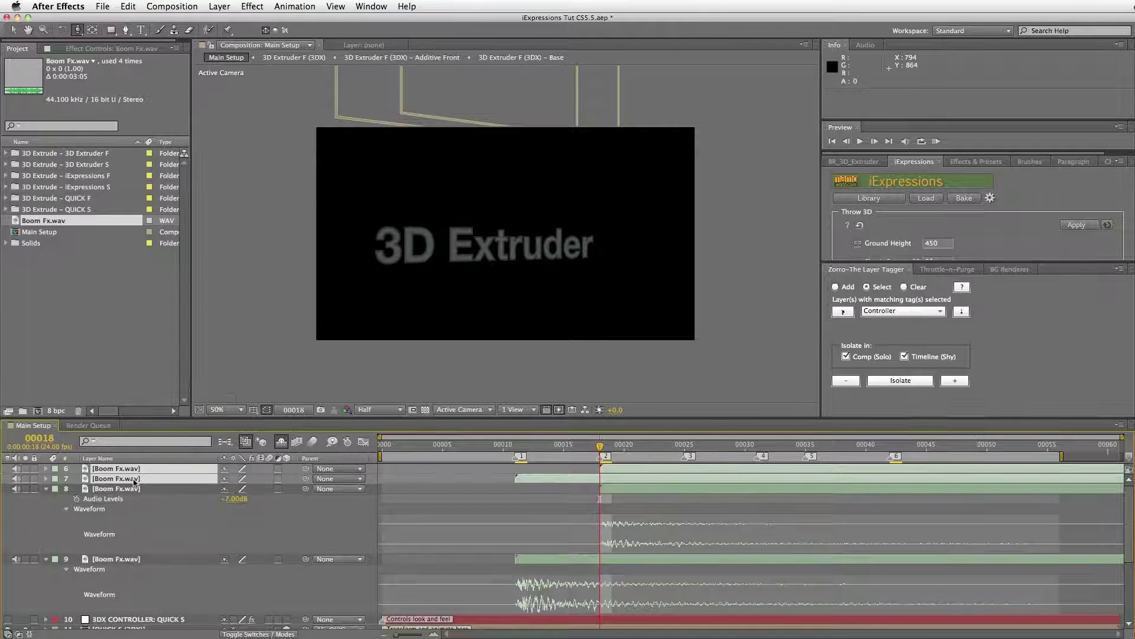
{"action": "left_click_drag", "start_coordinate": [527, 483], "coordinate": [695, 483]}
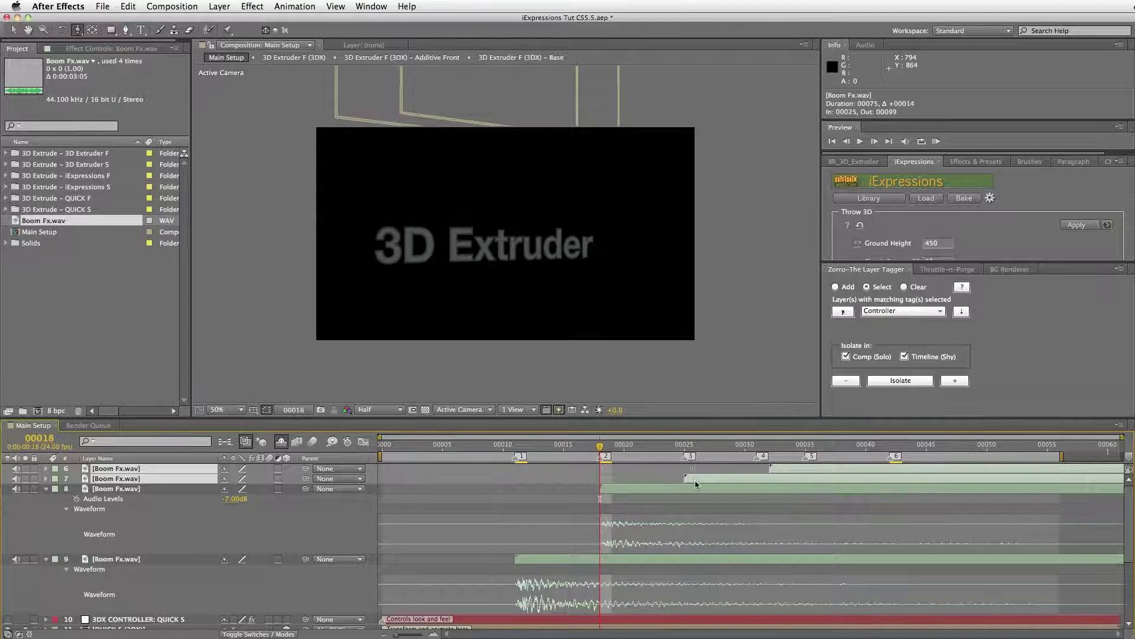
{"action": "left_click", "coordinate": [683, 447]}
{"action": "left_click", "coordinate": [757, 446]}
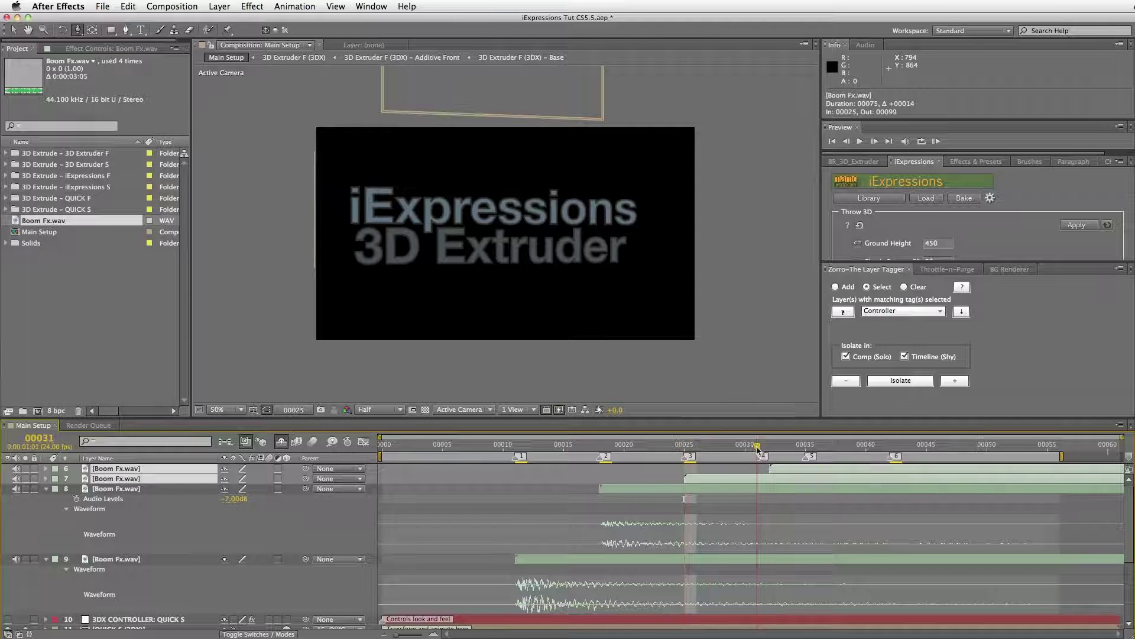
{"action": "left_click", "coordinate": [738, 466]}
{"action": "left_click_drag", "start_coordinate": [782, 471], "coordinate": [763, 472]}
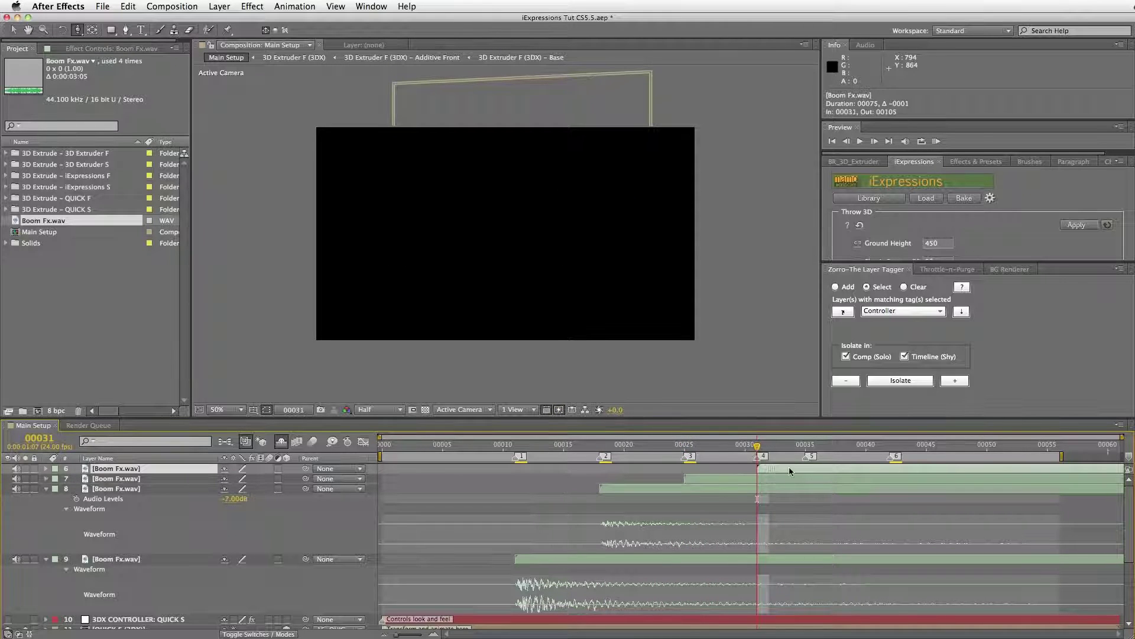
Duplicate the Boom Fx.wav layers at markers 3 and 4, stack the copies on top and start them at frames 35 and 42.
{"action": "left_click", "coordinate": [137, 478], "text": "shift"}
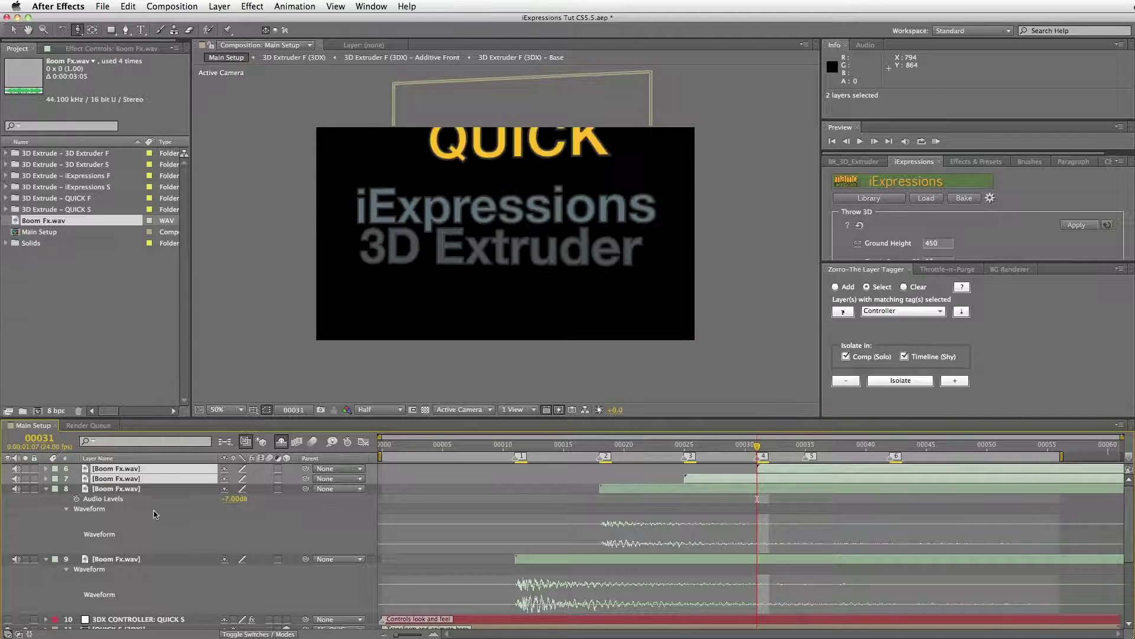
{"action": "key", "text": "super+d"}
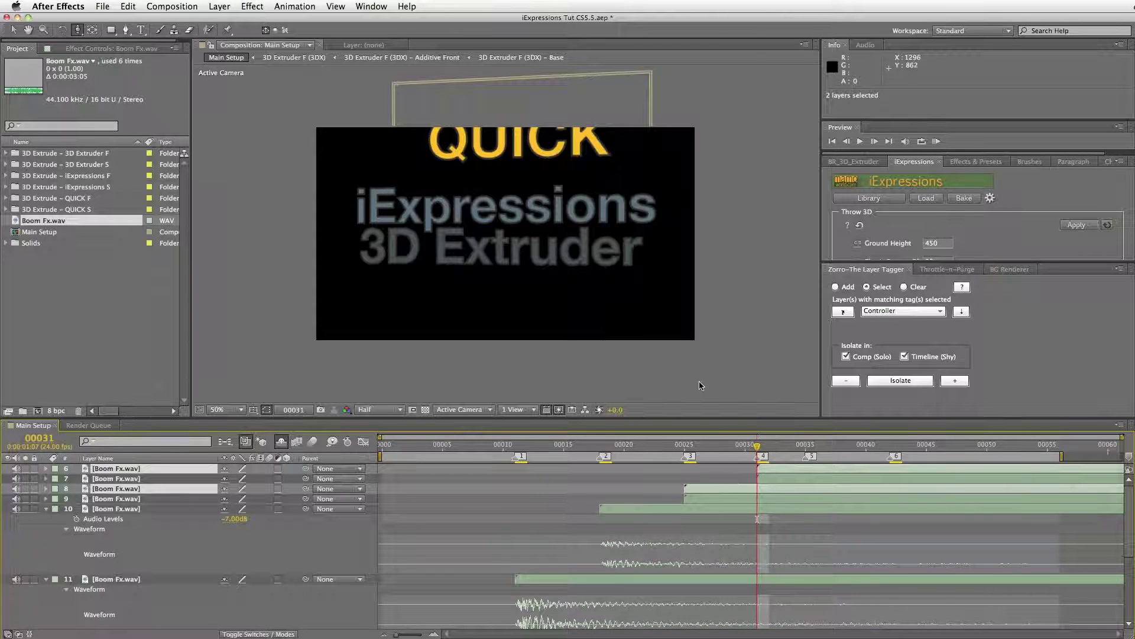
{"action": "left_click", "coordinate": [134, 478]}
{"action": "left_click", "coordinate": [134, 488], "text": "shift"}
{"action": "key", "text": "super+bracketright"}
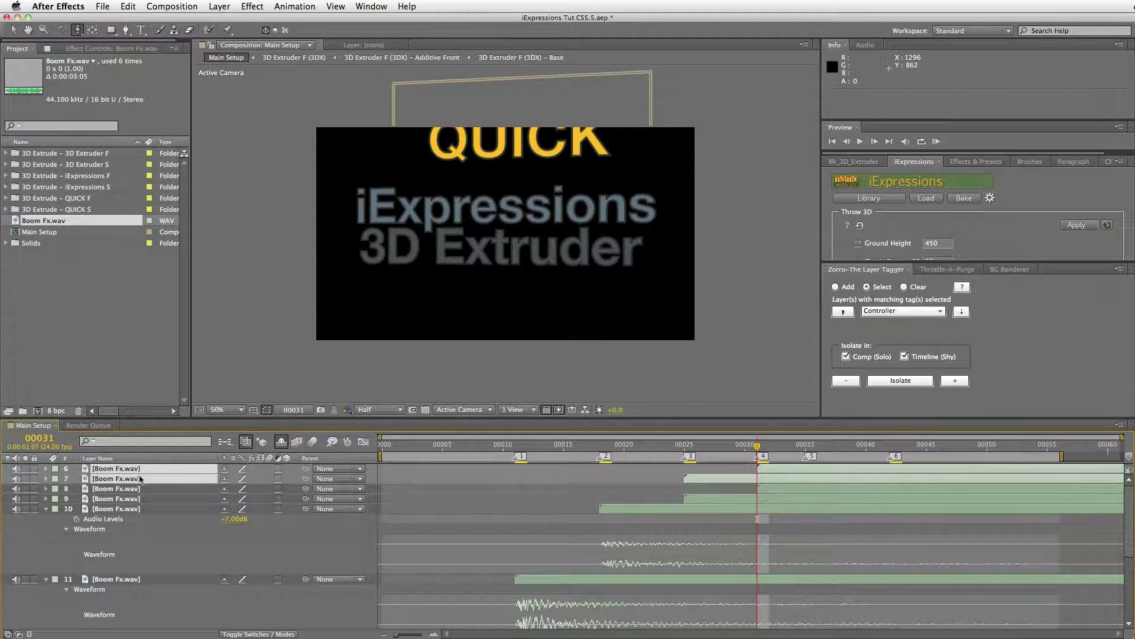
{"action": "left_click_drag", "start_coordinate": [695, 481], "coordinate": [815, 481]}
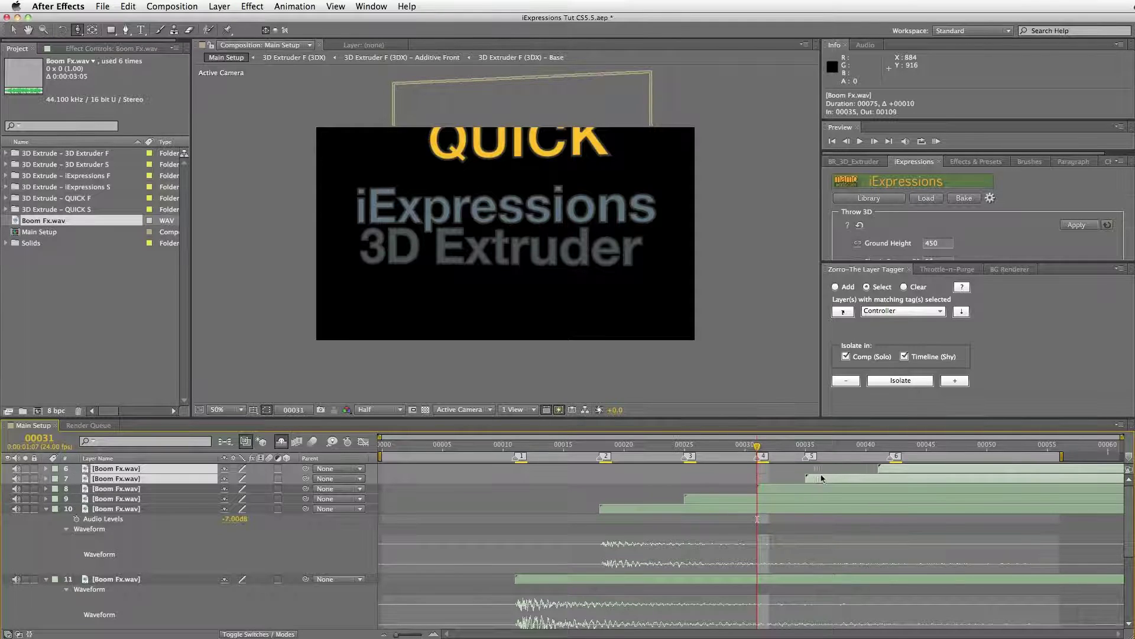
{"action": "left_click", "coordinate": [805, 445]}
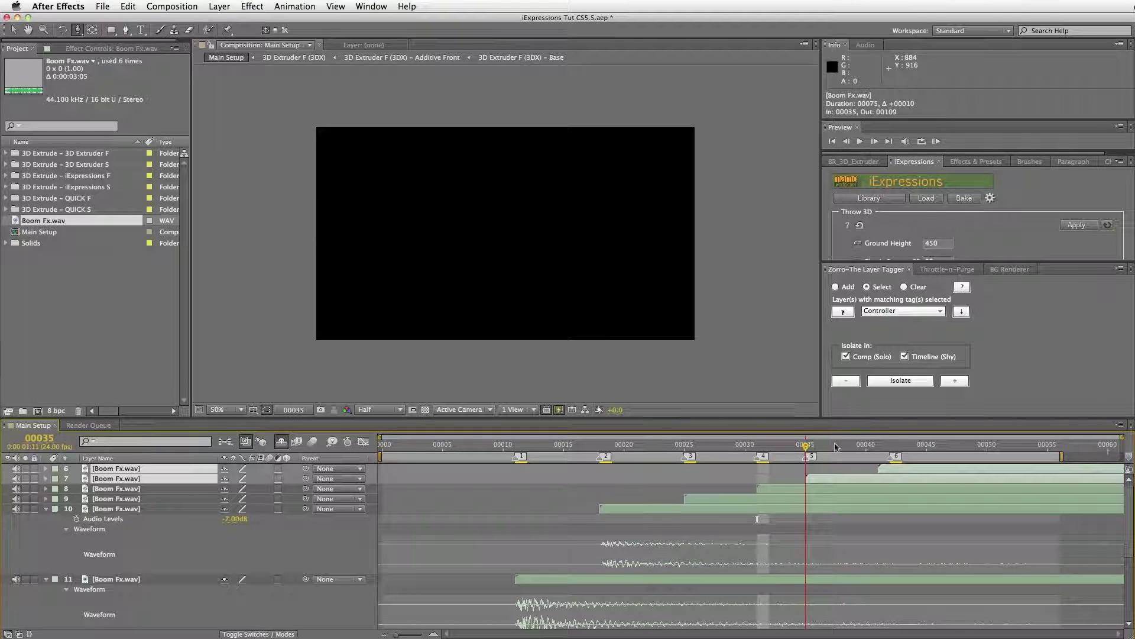
{"action": "left_click", "coordinate": [890, 444]}
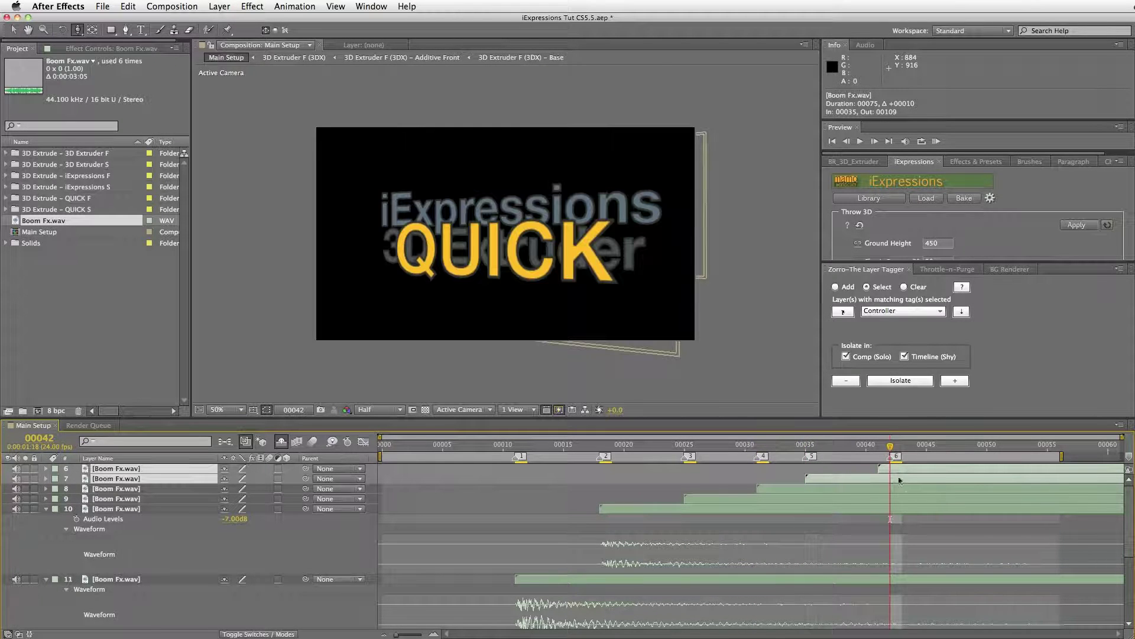
{"action": "left_click_drag", "start_coordinate": [902, 468], "coordinate": [915, 468]}
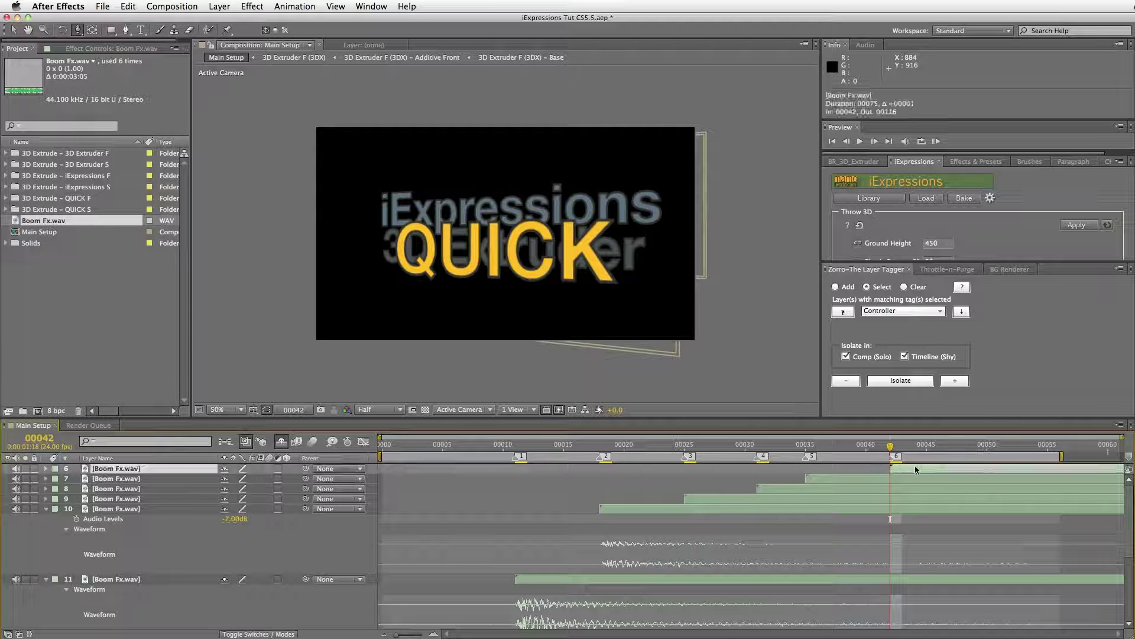
Collapse the expanded Boom Fx.wav layers and play a RAM preview of the animation with the boom sounds.
{"action": "left_click", "coordinate": [46, 509]}
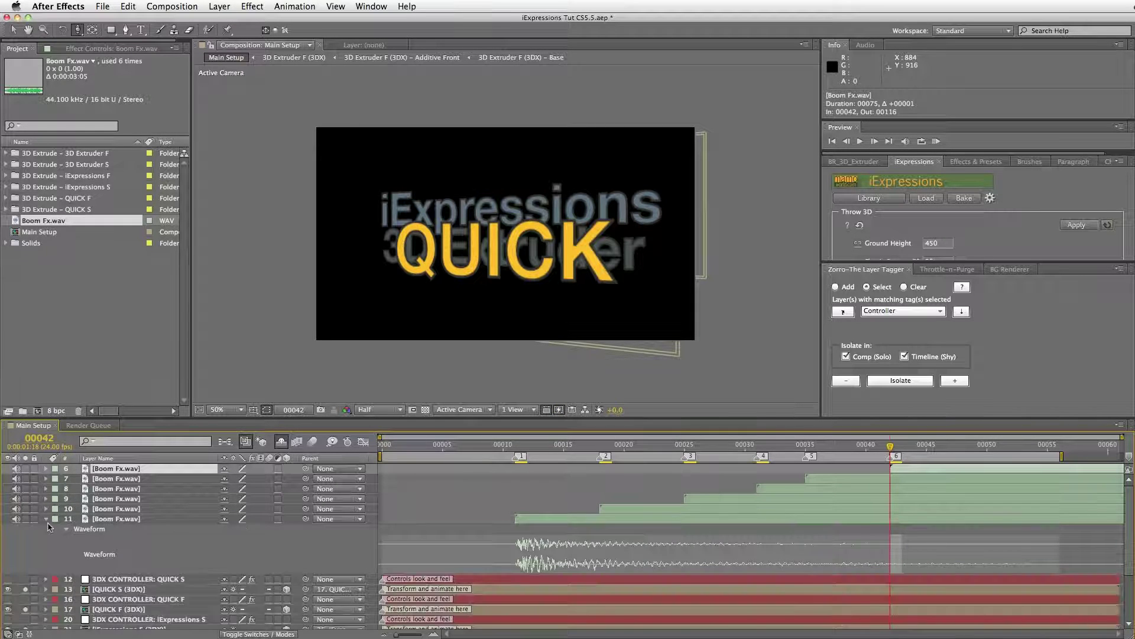
{"action": "left_click", "coordinate": [46, 518]}
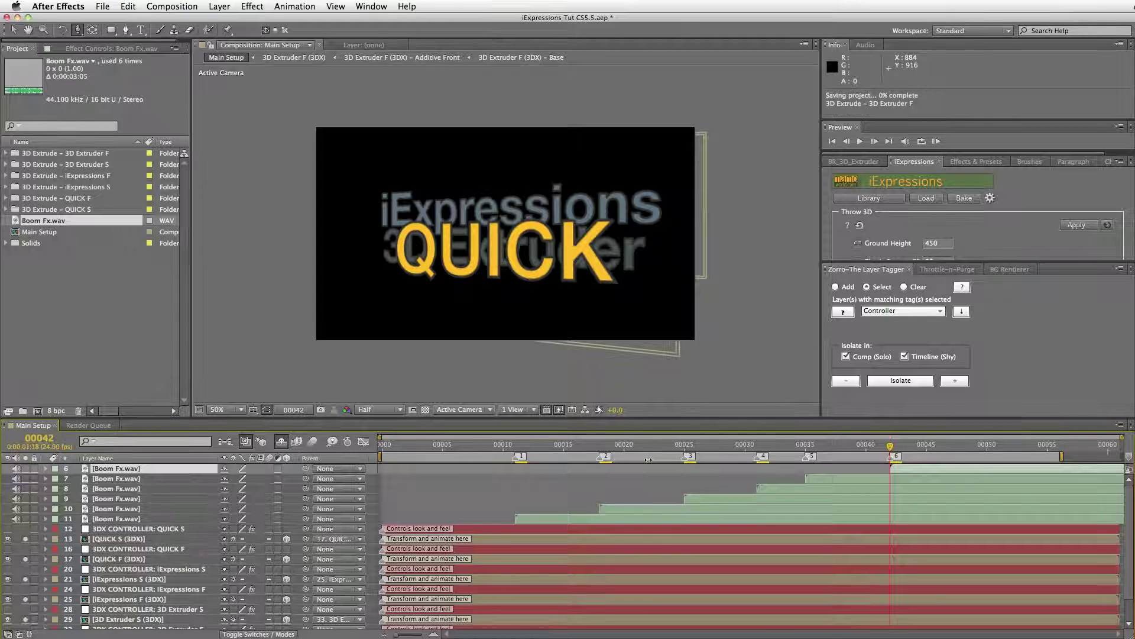
{"action": "key", "text": "KP_0"}
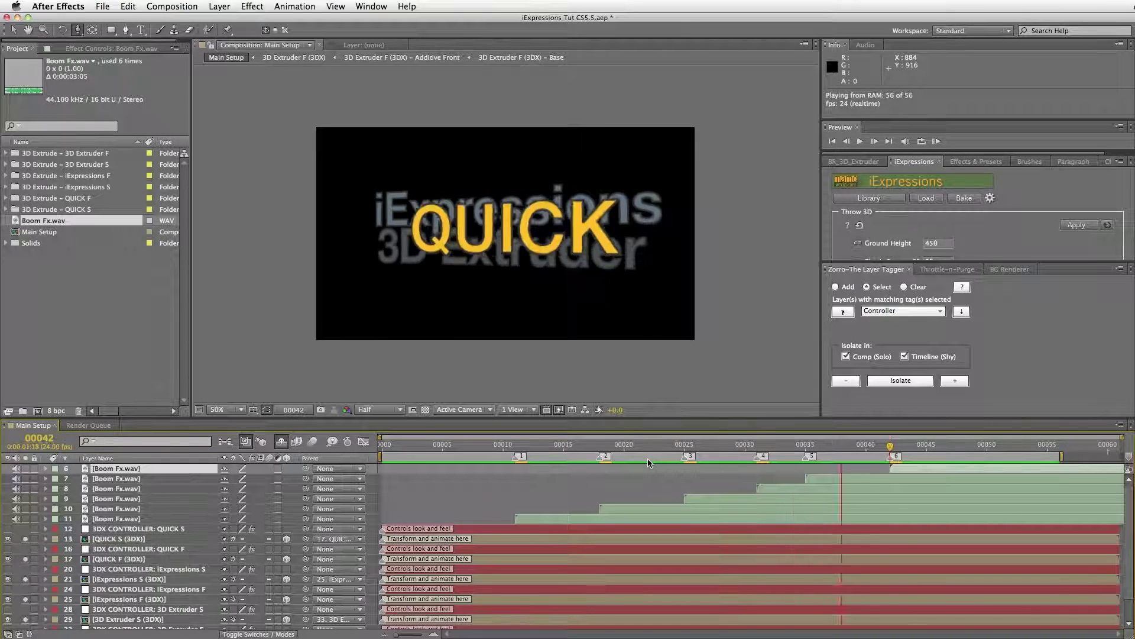
{"action": "key", "text": "space"}
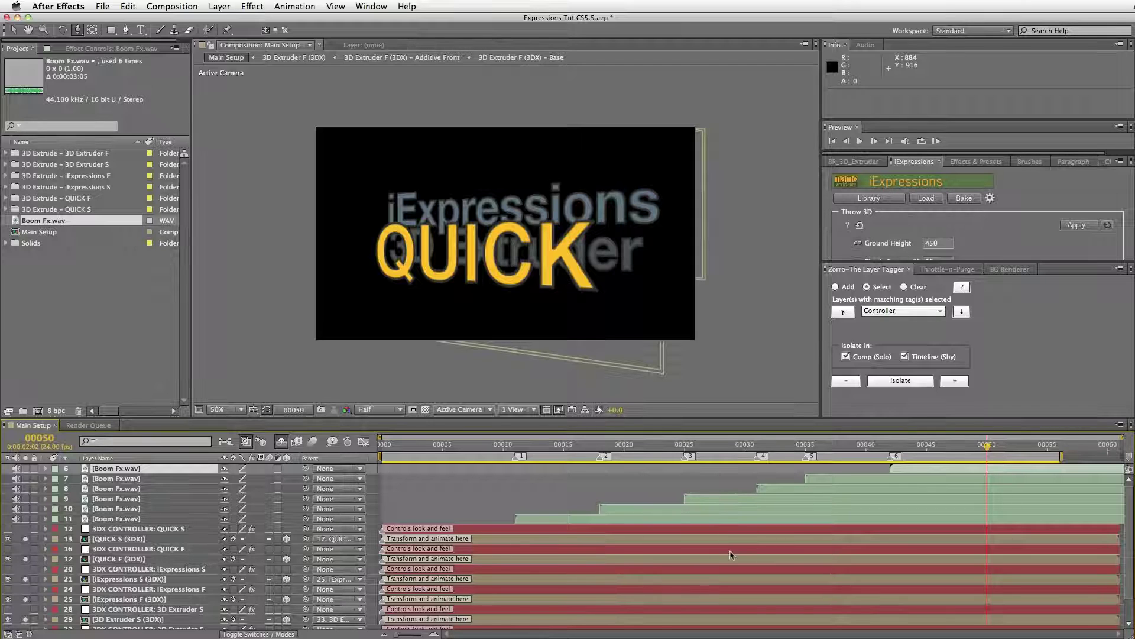
Add the new tag SFX to all six Boom Fx.wav layers with the Zorro layer tagger.
{"action": "left_click", "coordinate": [135, 519], "text": "shift"}
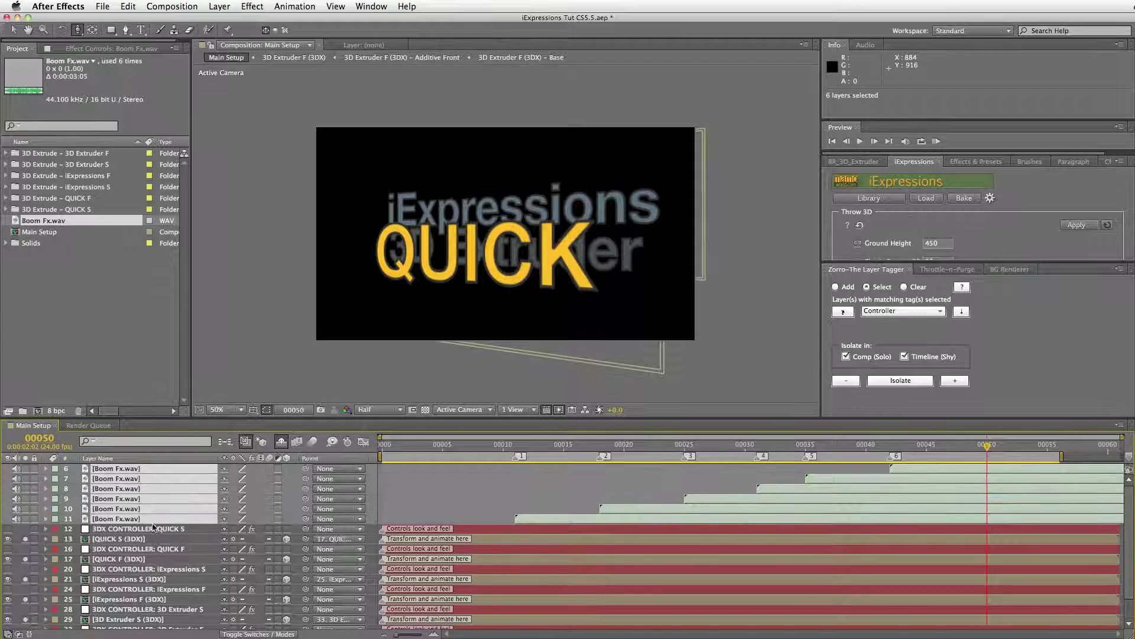
{"action": "key", "text": "super+shift+c"}
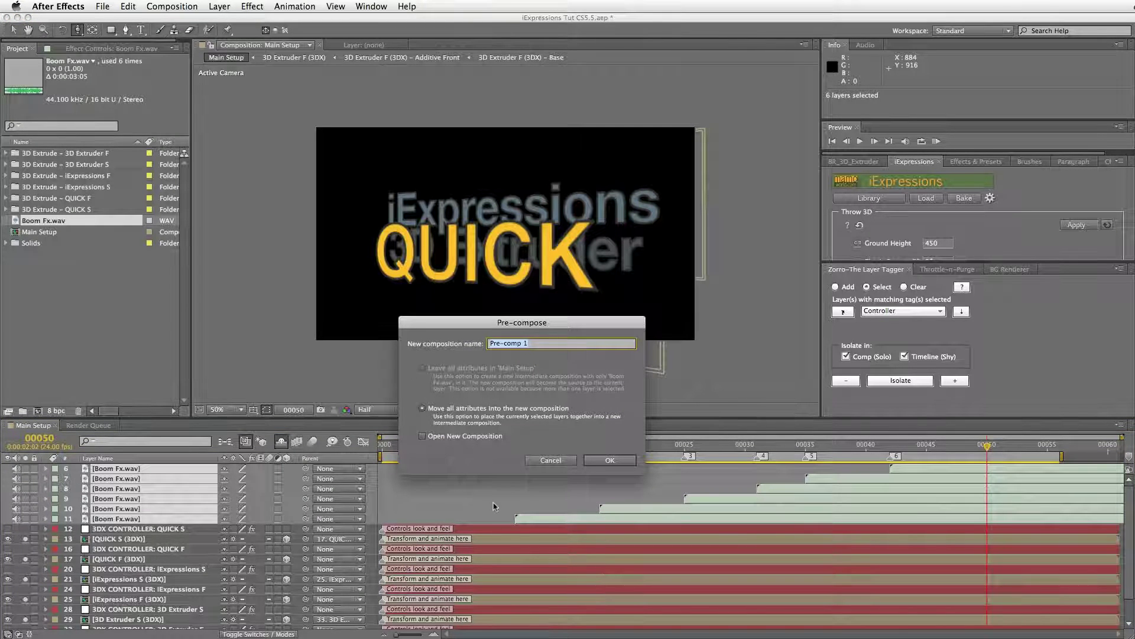
{"action": "key", "text": "Escape"}
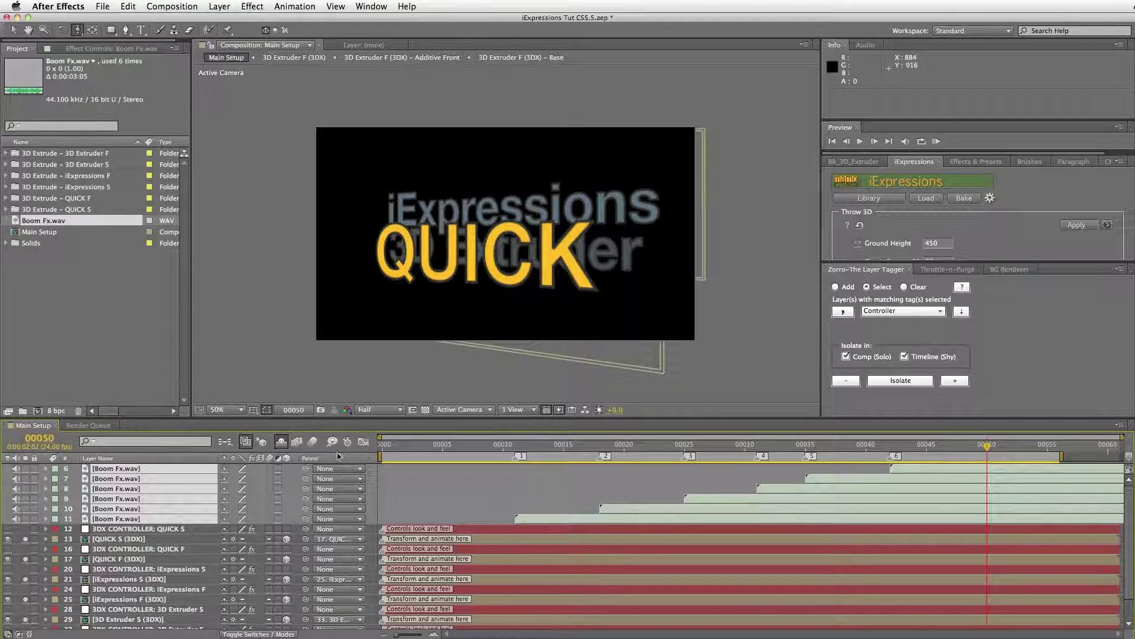
{"action": "left_click", "coordinate": [836, 288]}
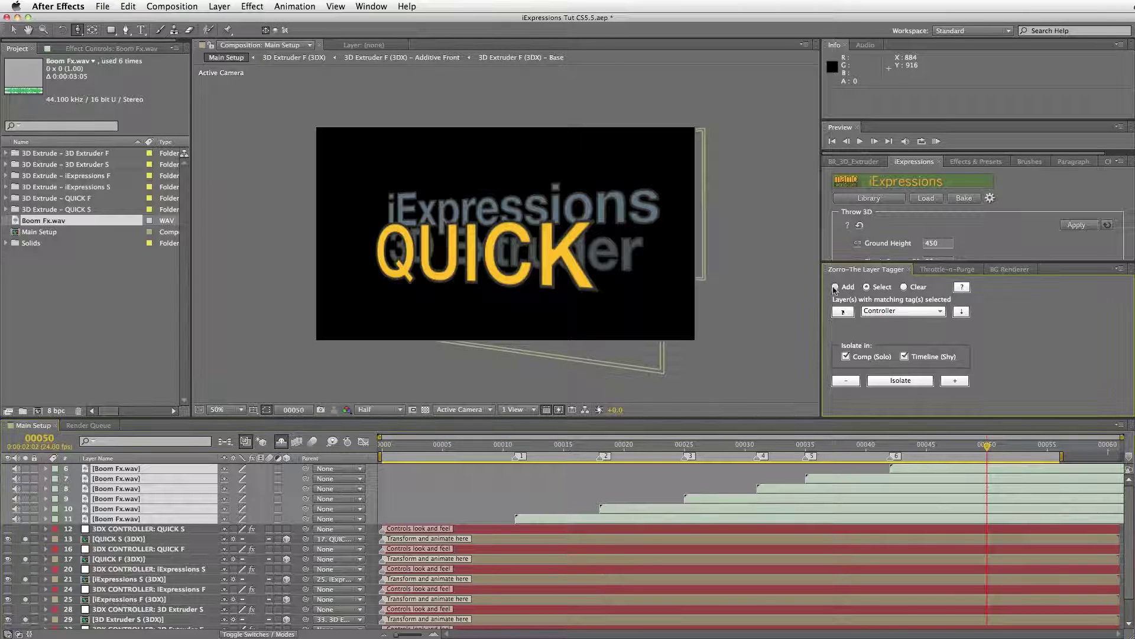
{"action": "type", "text": "SFX"}
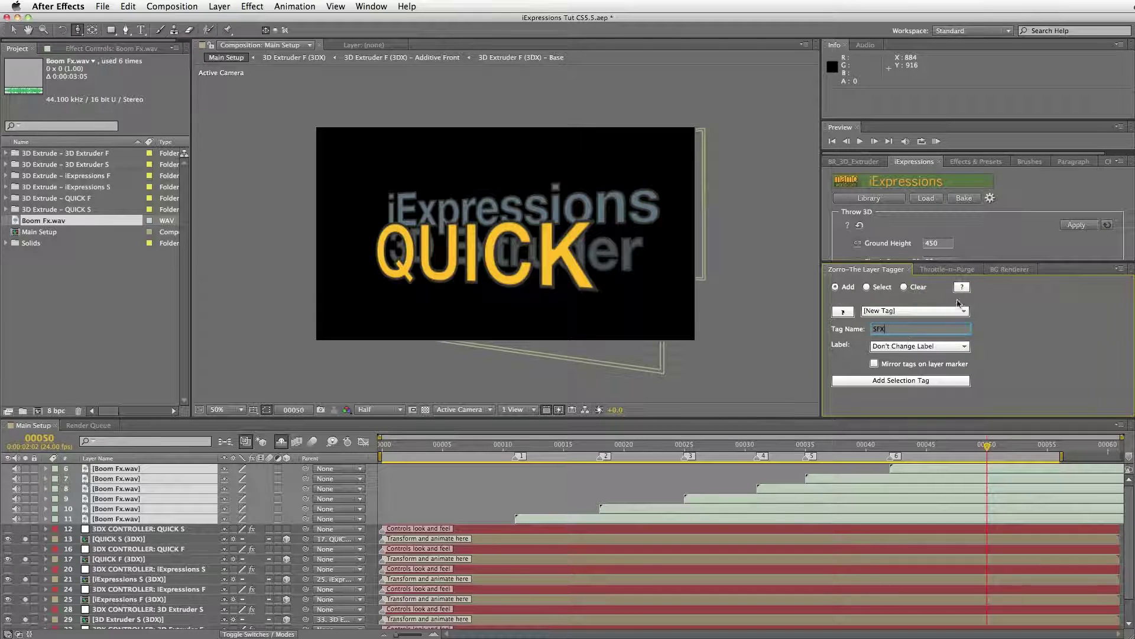
{"action": "left_click", "coordinate": [894, 384]}
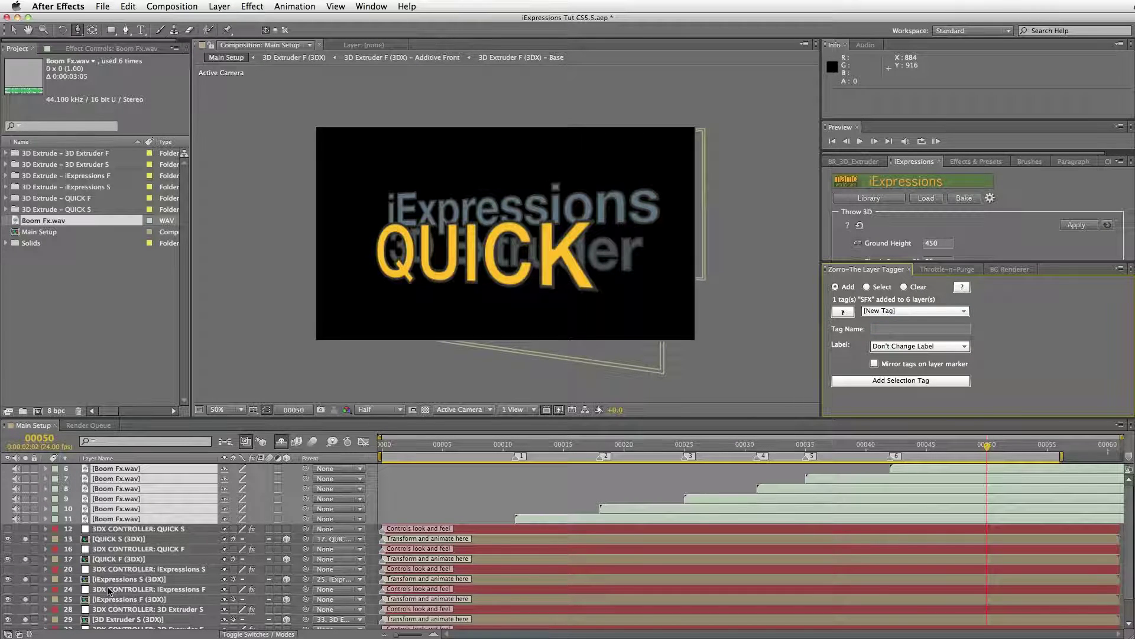
Convert the composition's audio to keyframes with the Keyframe Assistant.
{"action": "left_click", "coordinate": [219, 6]}
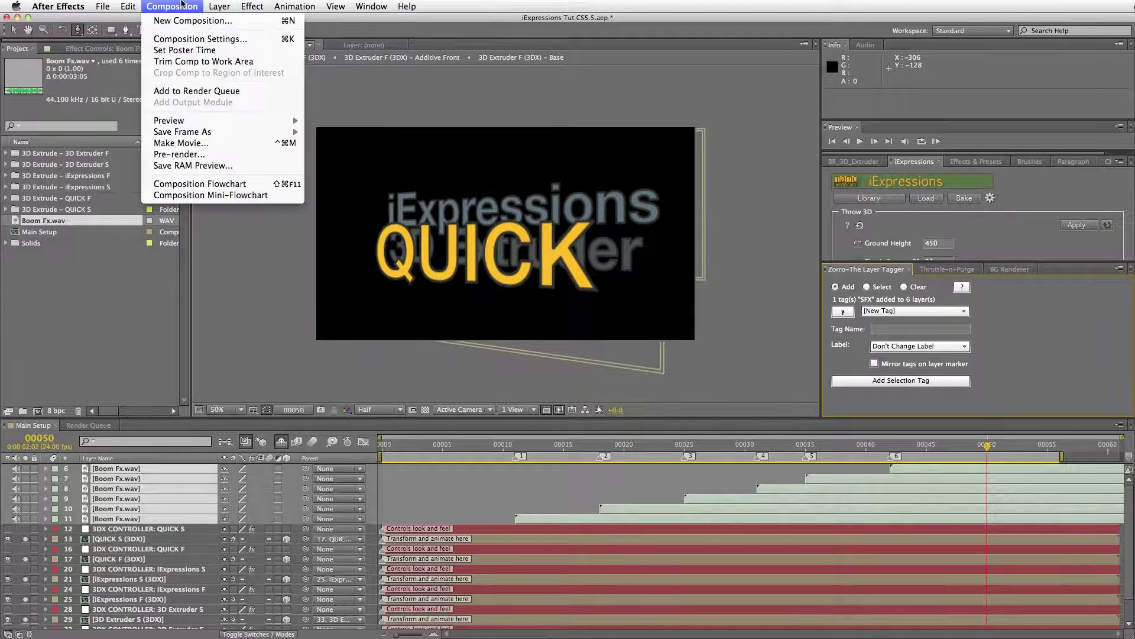
{"action": "mouse_move", "coordinate": [291, 5]}
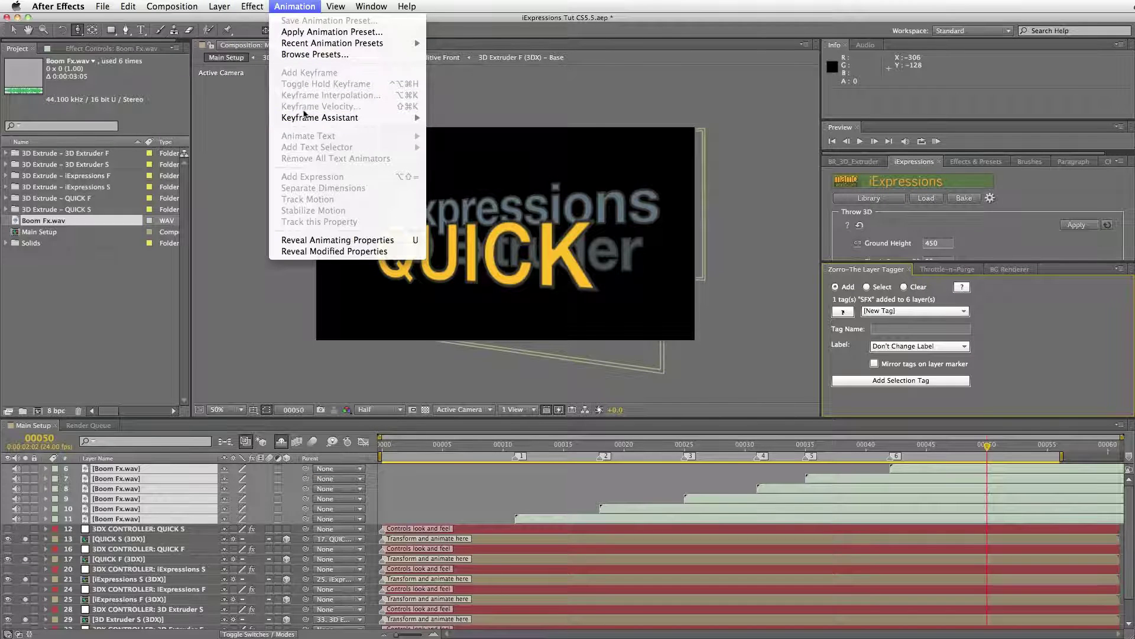
{"action": "mouse_move", "coordinate": [298, 118]}
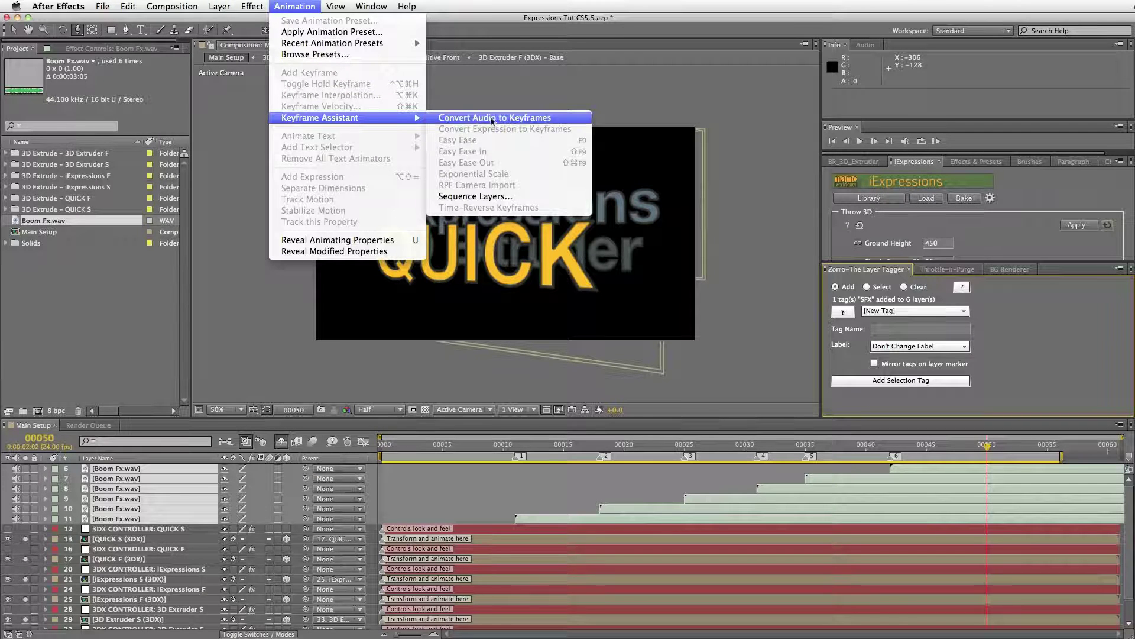
{"action": "left_click", "coordinate": [495, 117]}
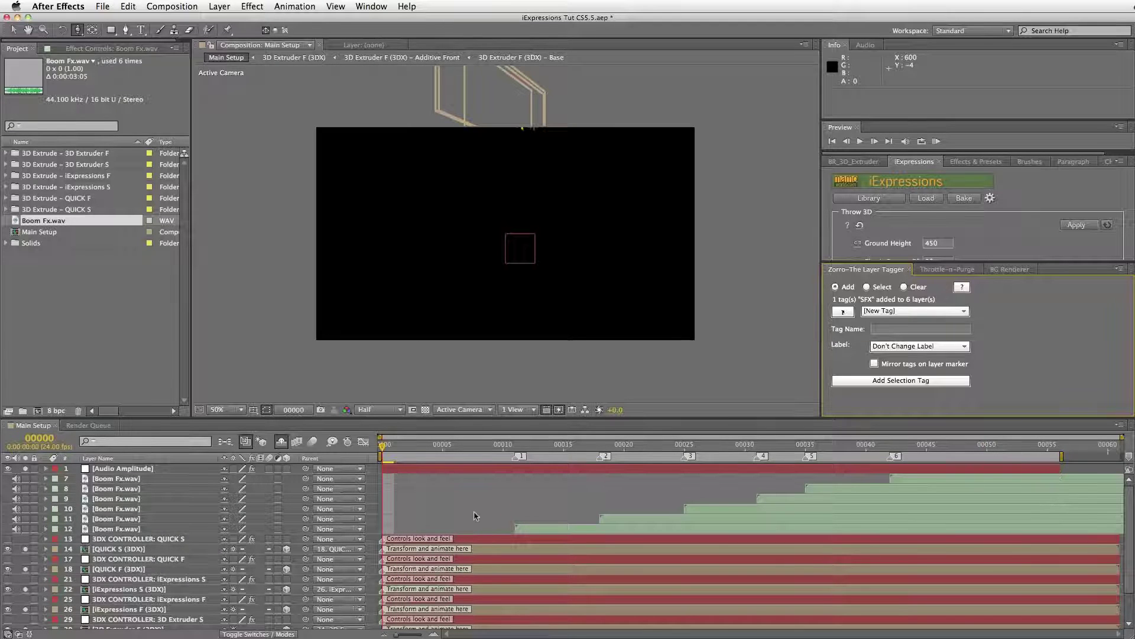
Reveal the Both Channels Slider of the Audio Amplitude layer, show its curve in the Graph Editor and enlarge the timeline.
{"action": "left_click", "coordinate": [109, 468]}
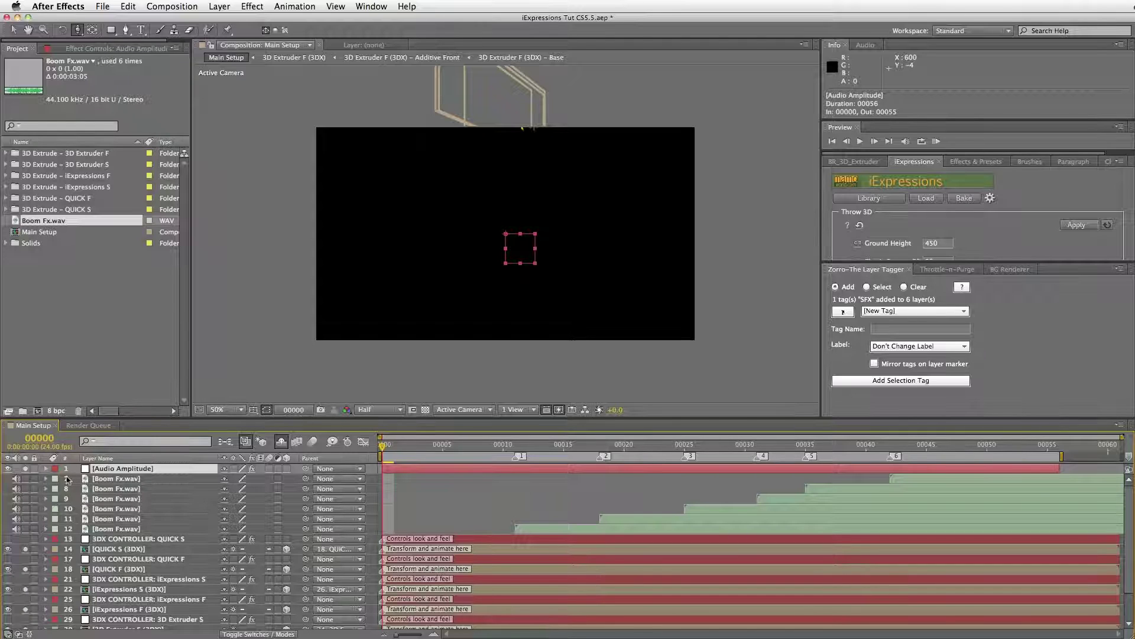
{"action": "left_click", "coordinate": [45, 469]}
{"action": "left_click", "coordinate": [56, 478]}
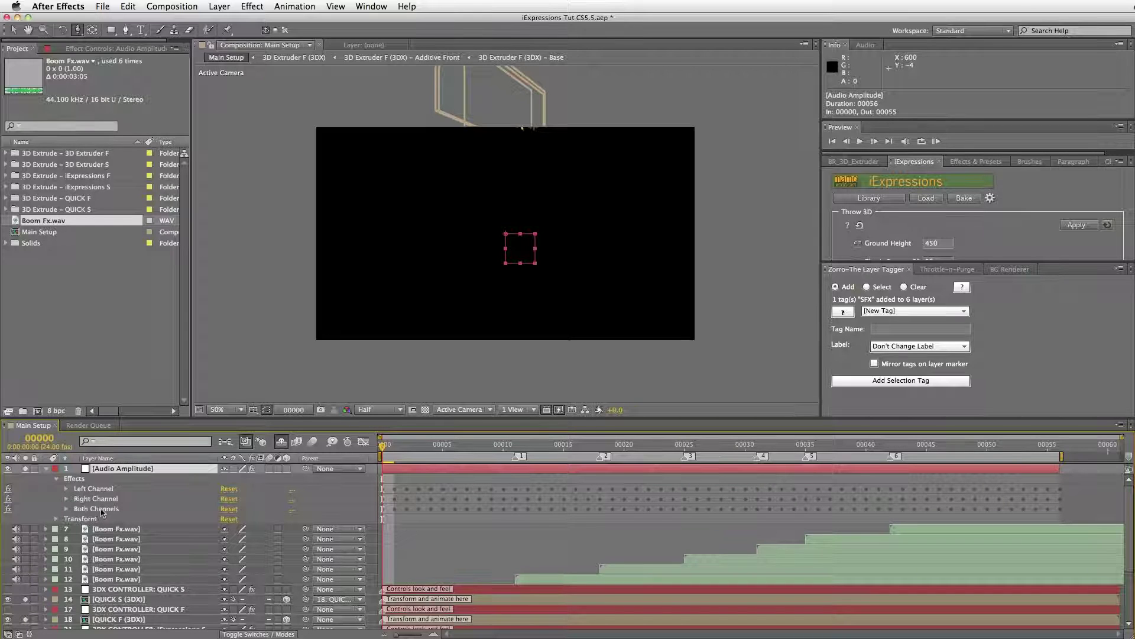
{"action": "left_click", "coordinate": [93, 510]}
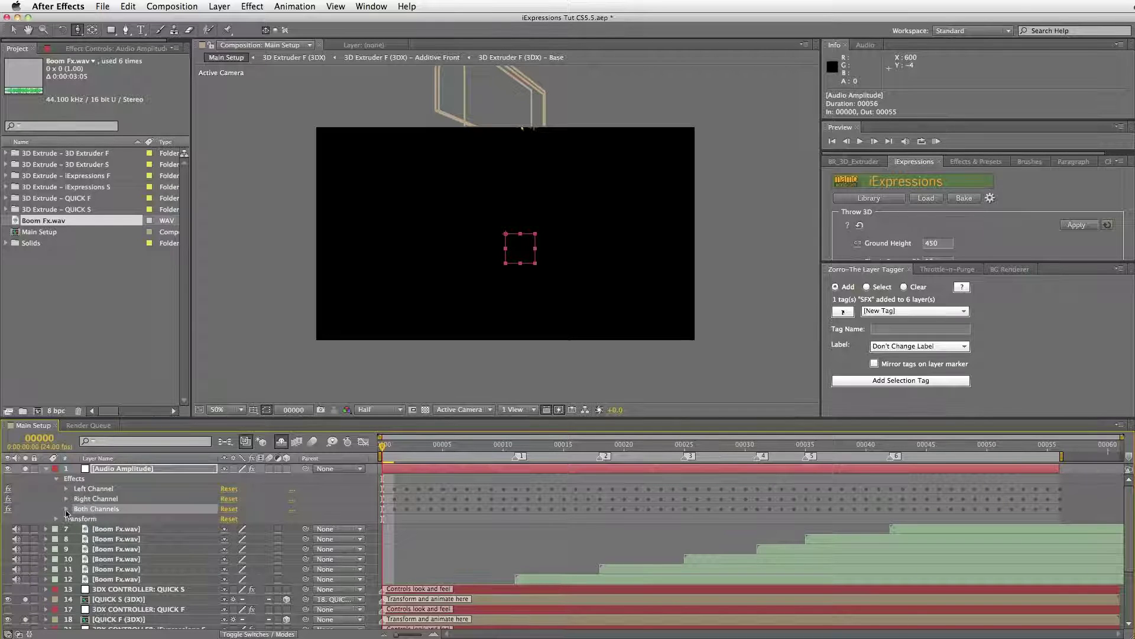
{"action": "left_click", "coordinate": [363, 442]}
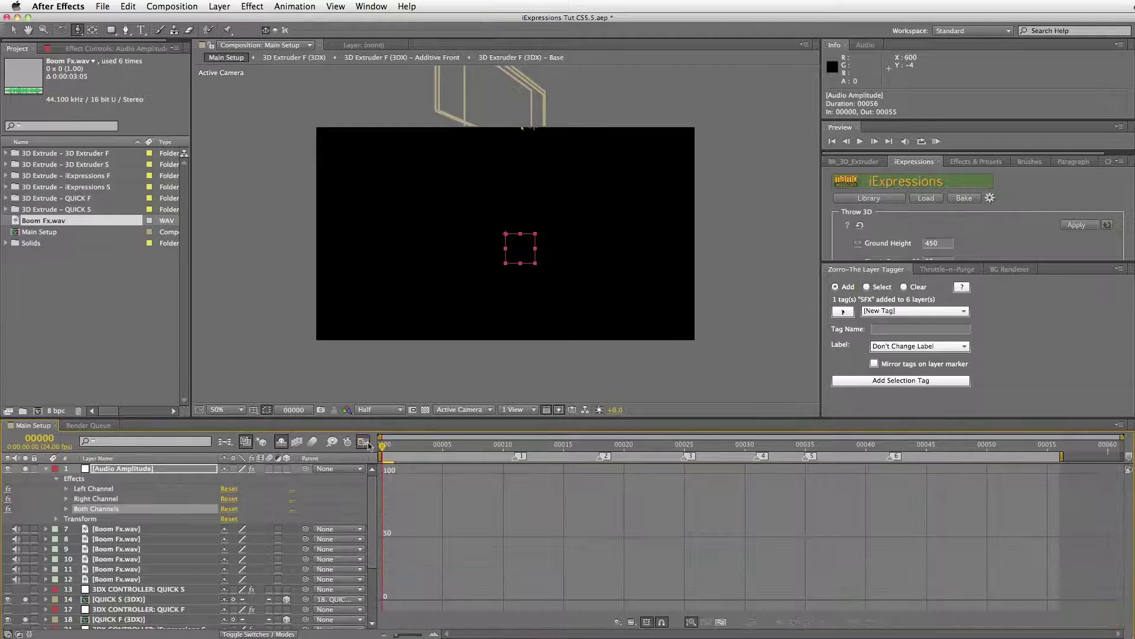
{"action": "left_click", "coordinate": [67, 510]}
{"action": "left_click", "coordinate": [109, 519]}
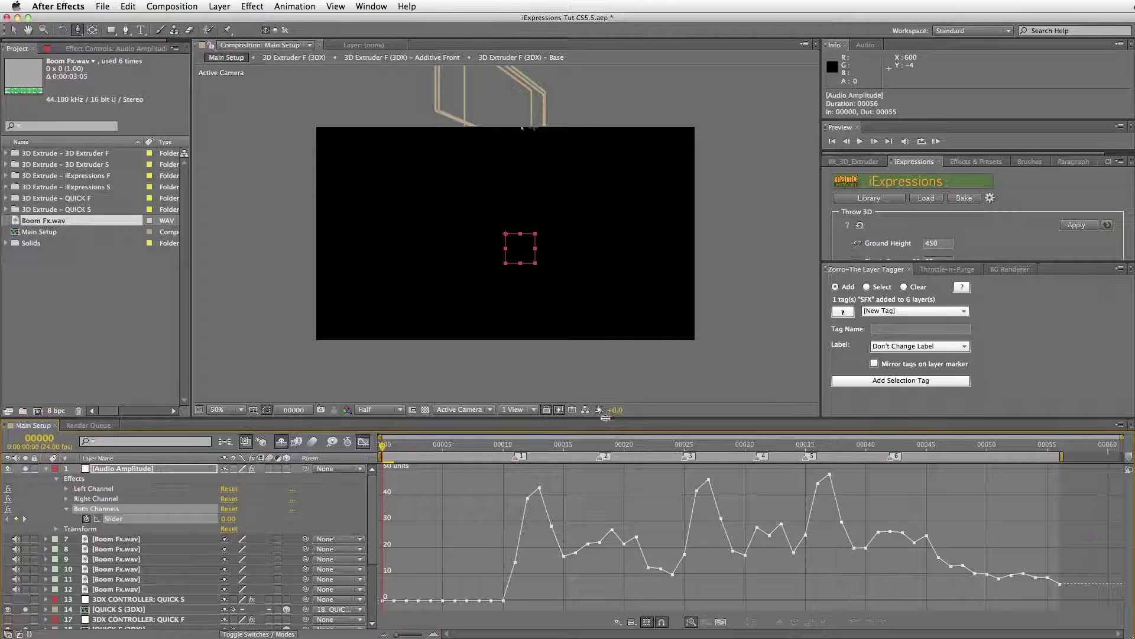
{"action": "left_click_drag", "start_coordinate": [598, 423], "coordinate": [643, 274]}
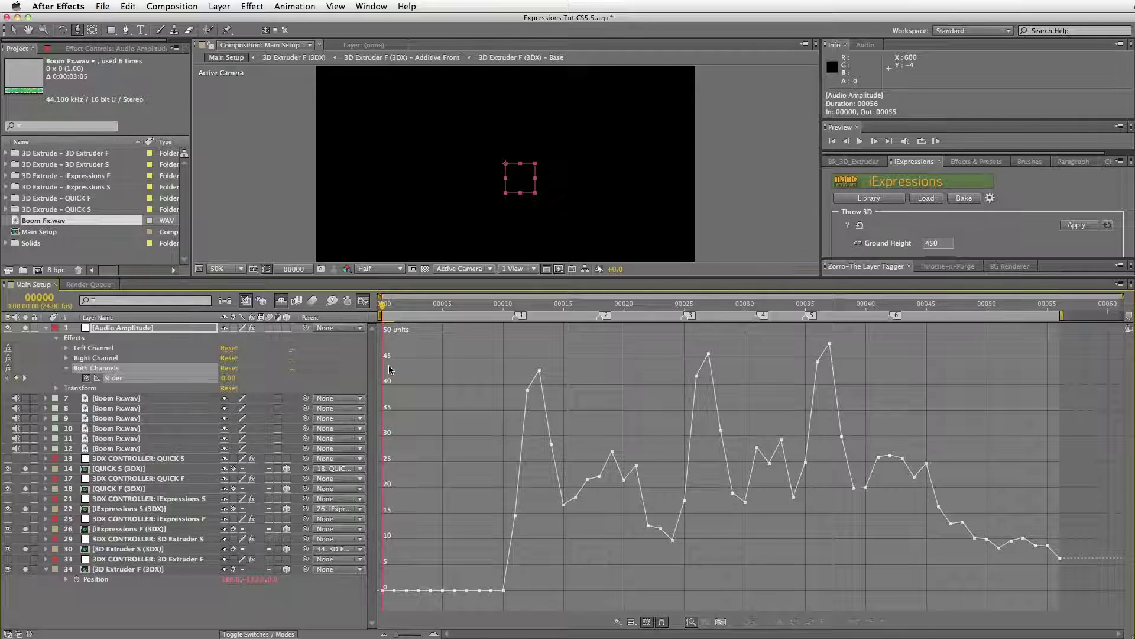
Compare the amplitude curve at marker 1, frame 11, with its first peak at frame 13.
{"action": "key", "text": "shift+F3"}
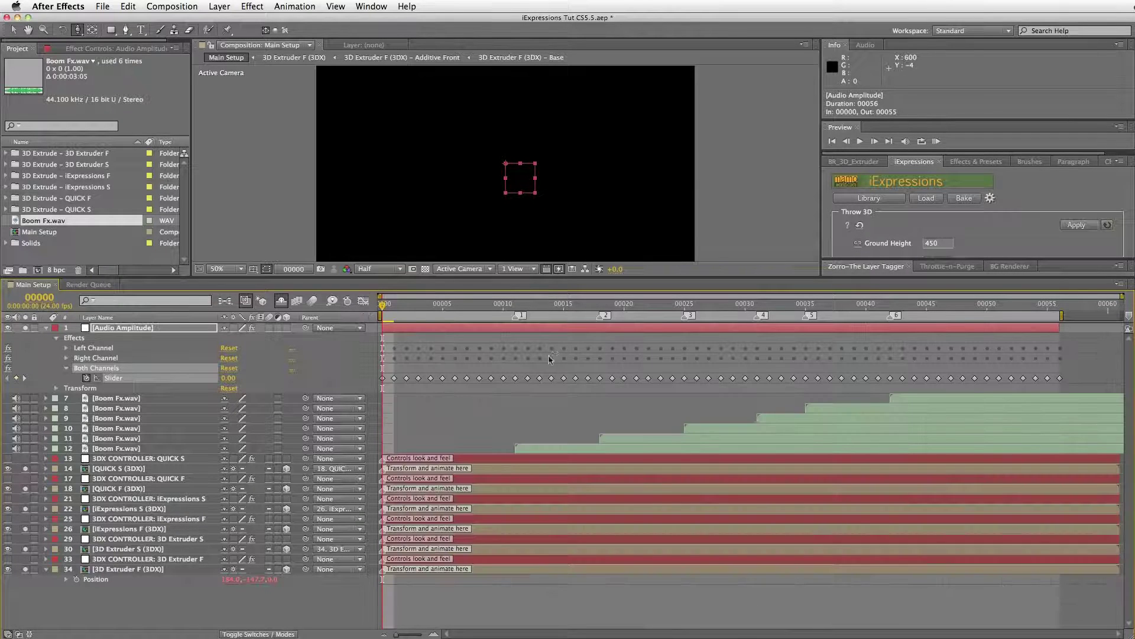
{"action": "left_click", "coordinate": [515, 306]}
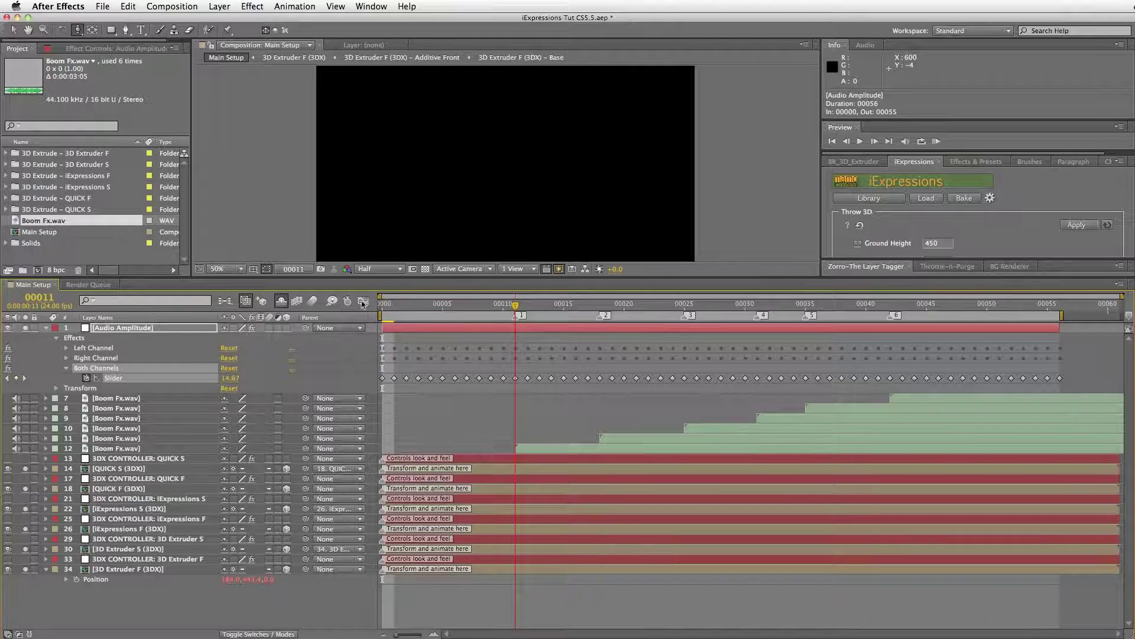
{"action": "left_click", "coordinate": [362, 301]}
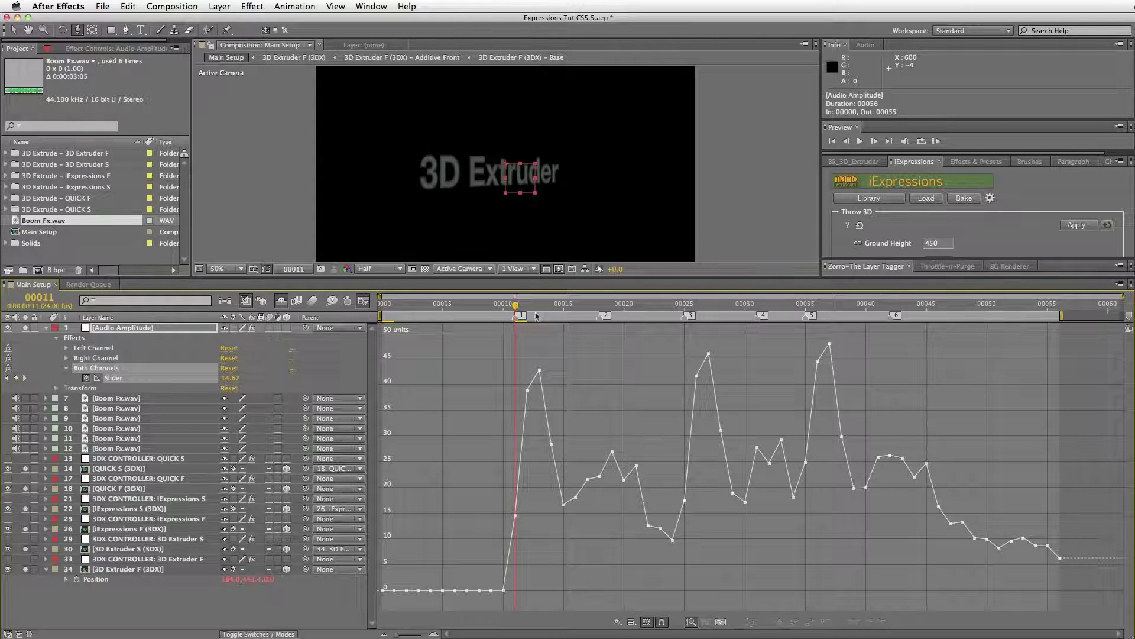
{"action": "left_click", "coordinate": [539, 305]}
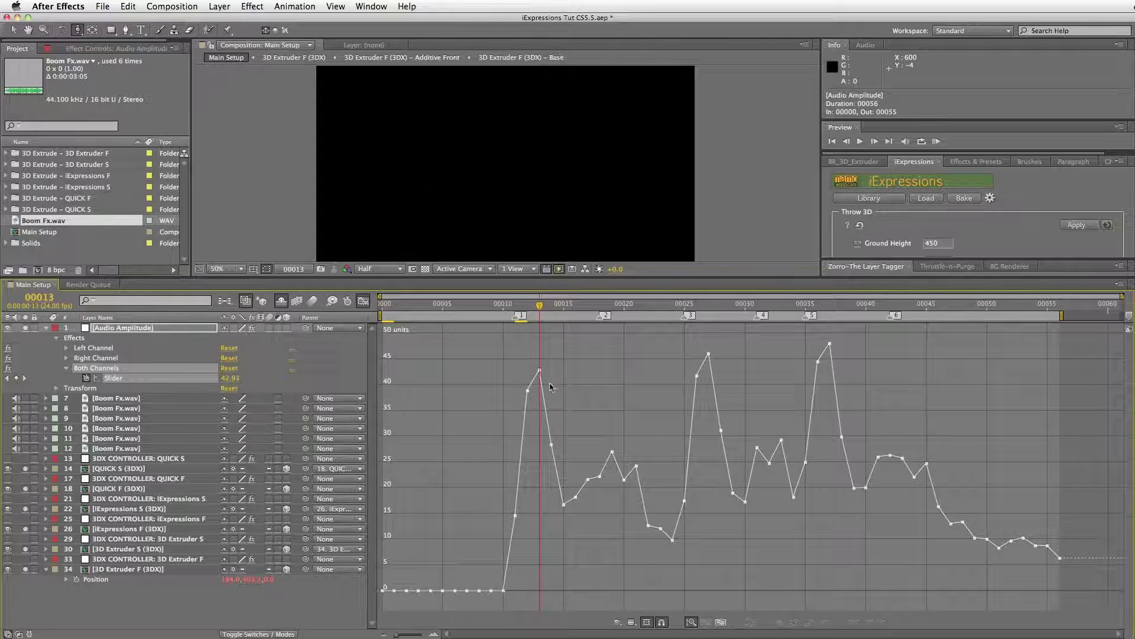
Try to shift the Boom Fx.wav layer at marker 1 two frames earlier to align its peak with frame 11, and undo it.
{"action": "left_click", "coordinate": [364, 302]}
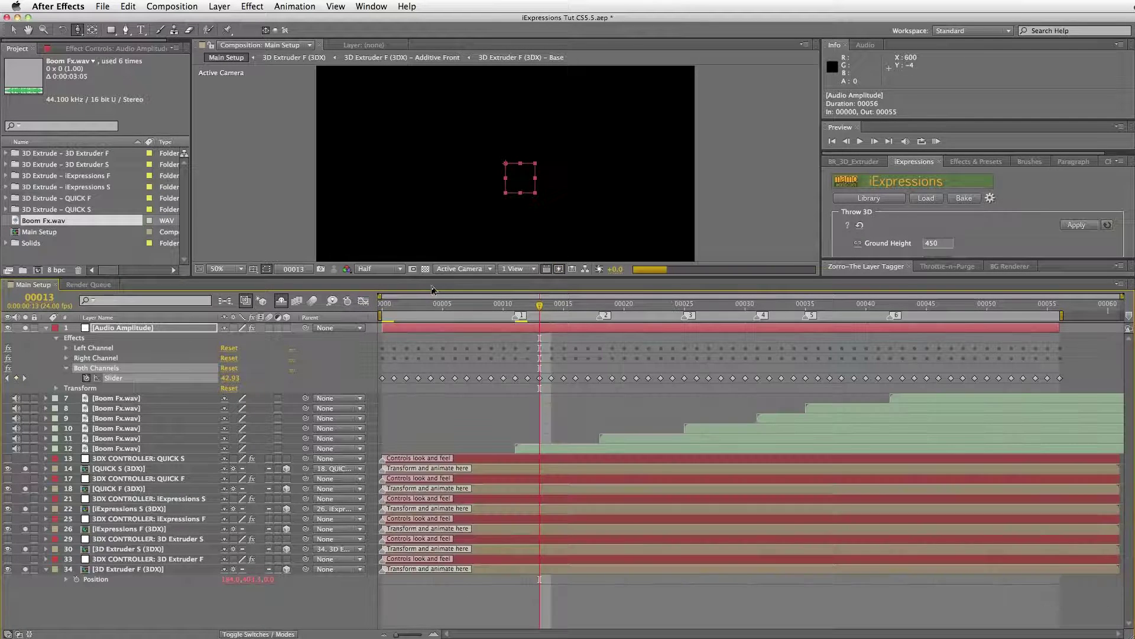
{"action": "left_click", "coordinate": [539, 451]}
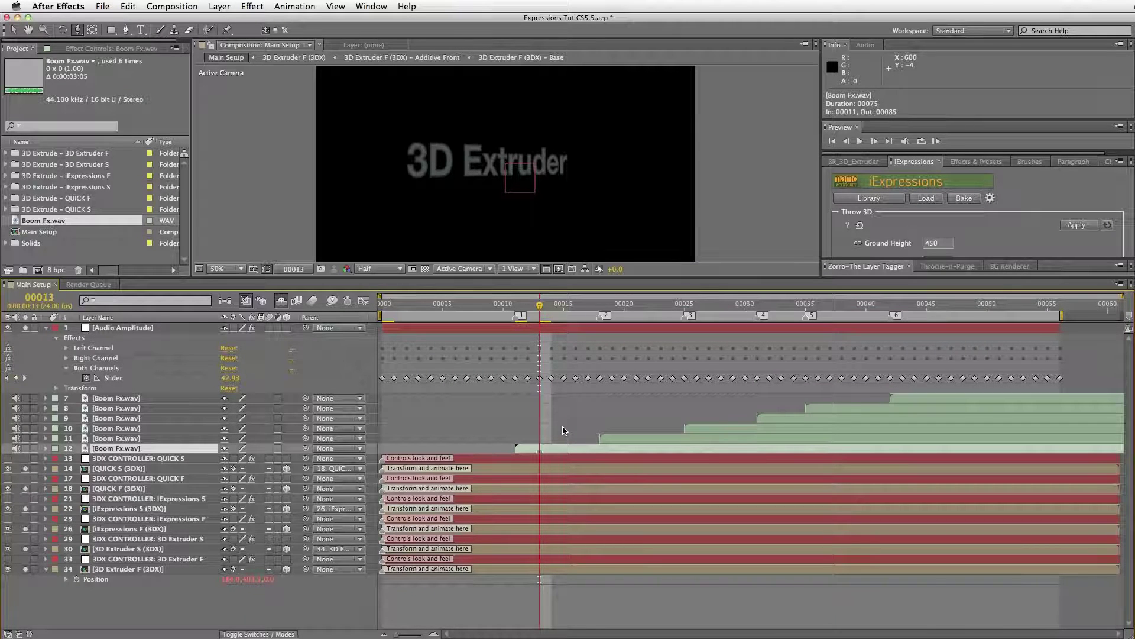
{"action": "left_click", "coordinate": [516, 306]}
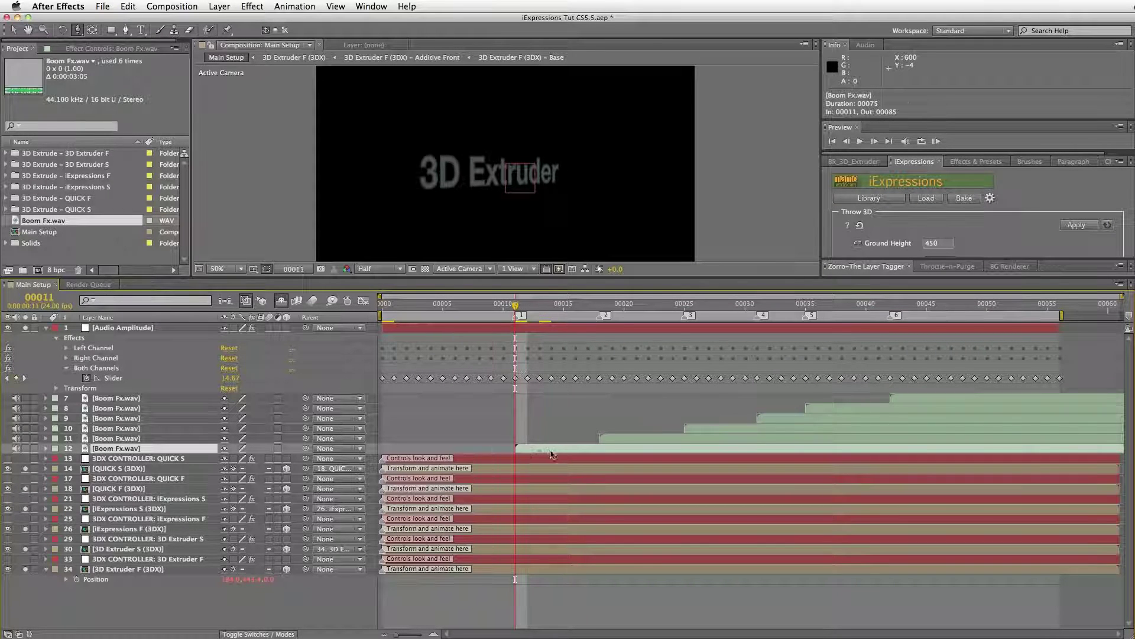
{"action": "left_click_drag", "start_coordinate": [540, 449], "coordinate": [516, 440]}
{"action": "key", "text": "super+z"}
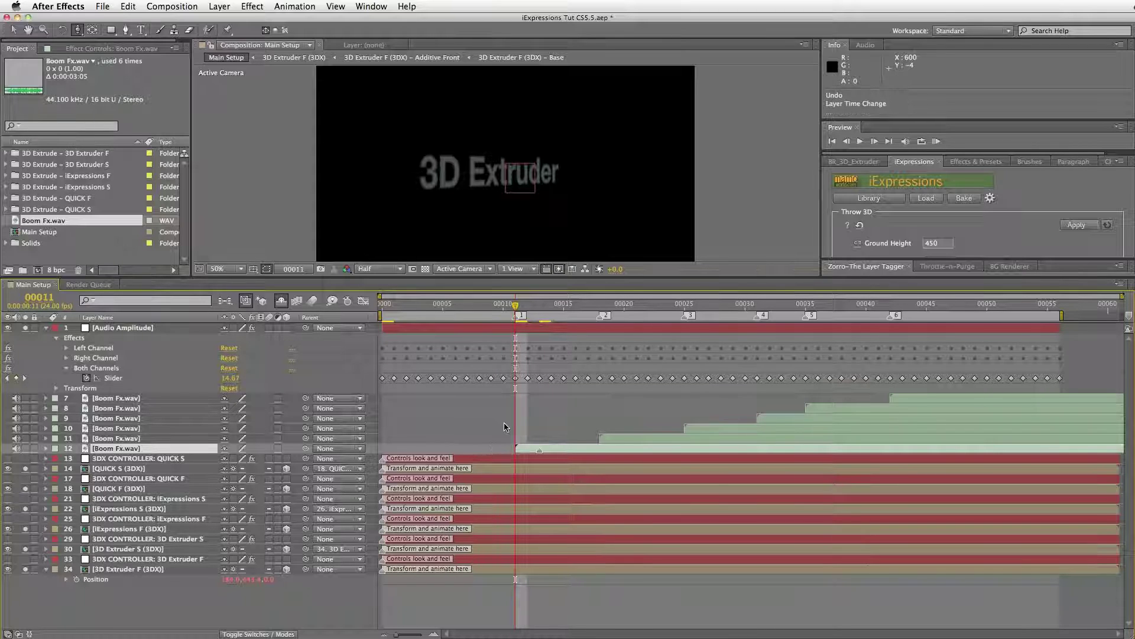
Examine the Both Channels Slider curve in the Graph Editor at its peaks on frames 13 and 37.
{"action": "left_click", "coordinate": [364, 302]}
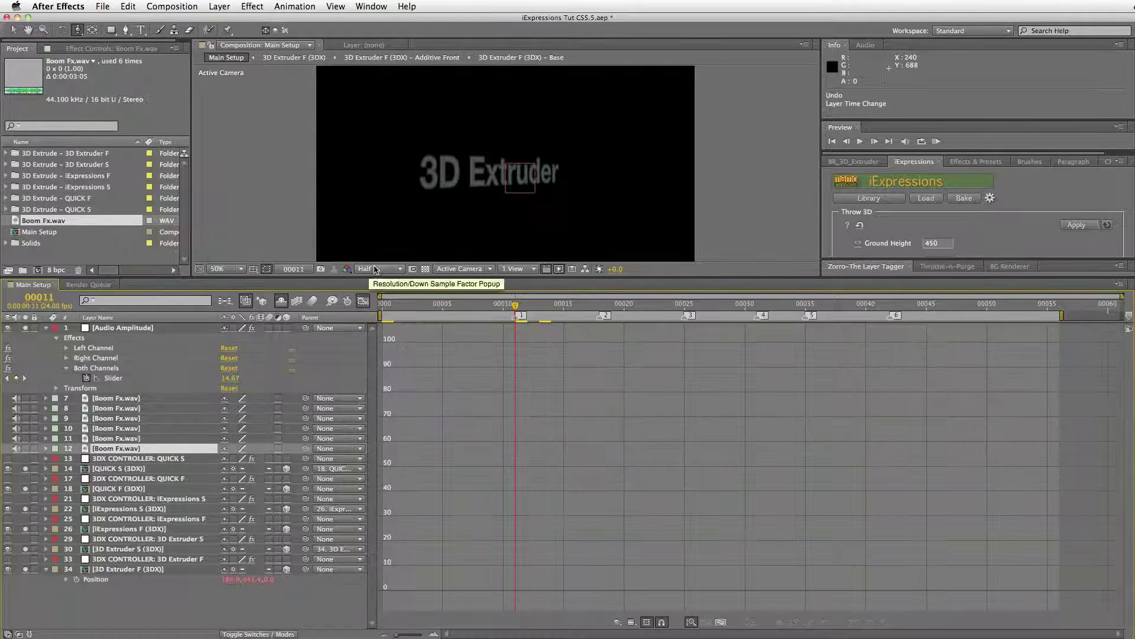
{"action": "left_click", "coordinate": [115, 379]}
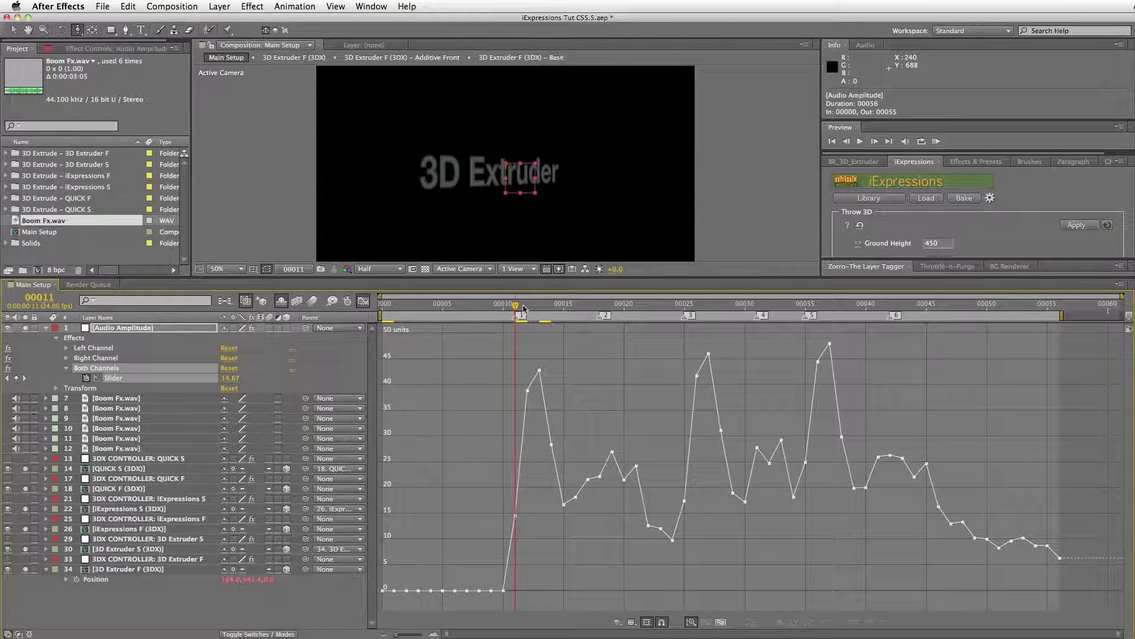
{"action": "left_click", "coordinate": [531, 310]}
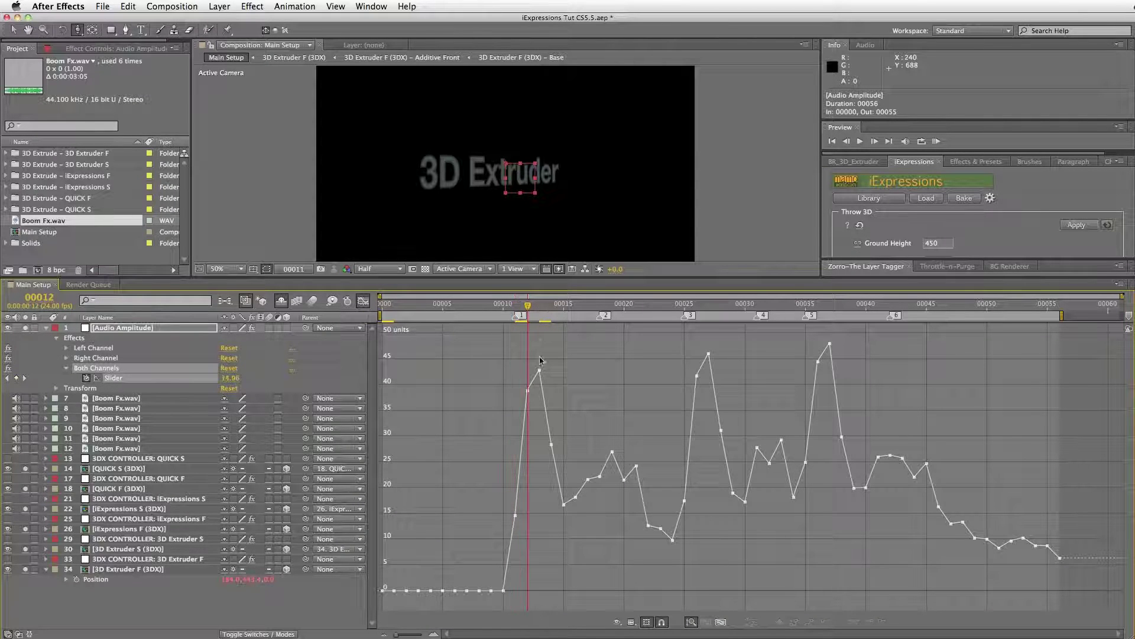
{"action": "left_click", "coordinate": [538, 310]}
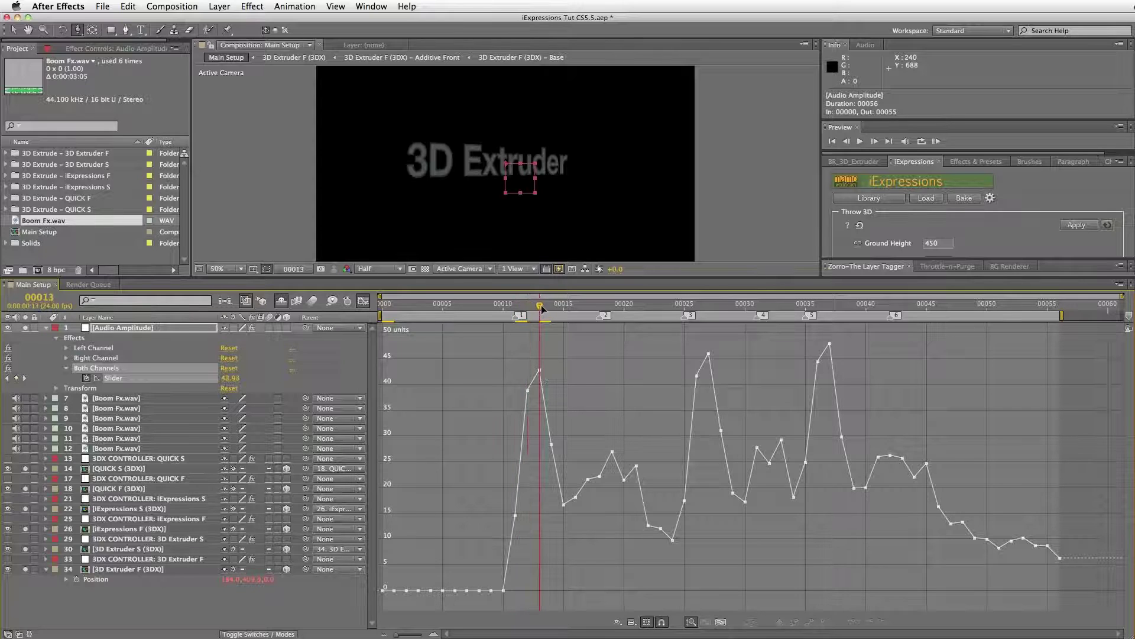
{"action": "mouse_move", "coordinate": [538, 372]}
{"action": "left_click", "coordinate": [831, 307]}
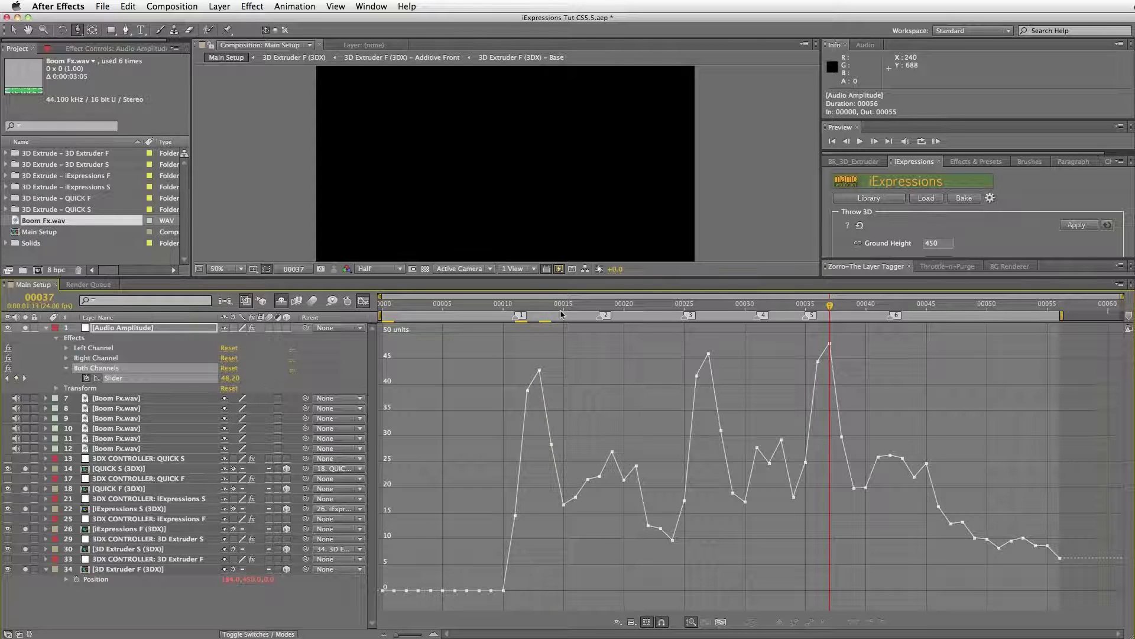
{"action": "left_click", "coordinate": [539, 372]}
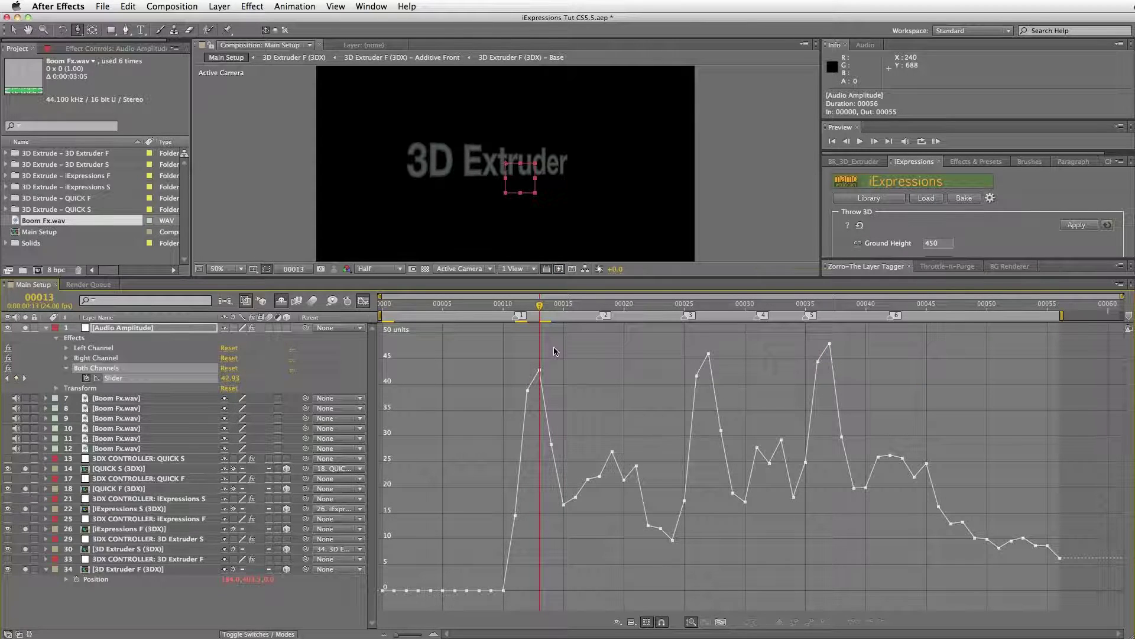
{"action": "left_click", "coordinate": [120, 335]}
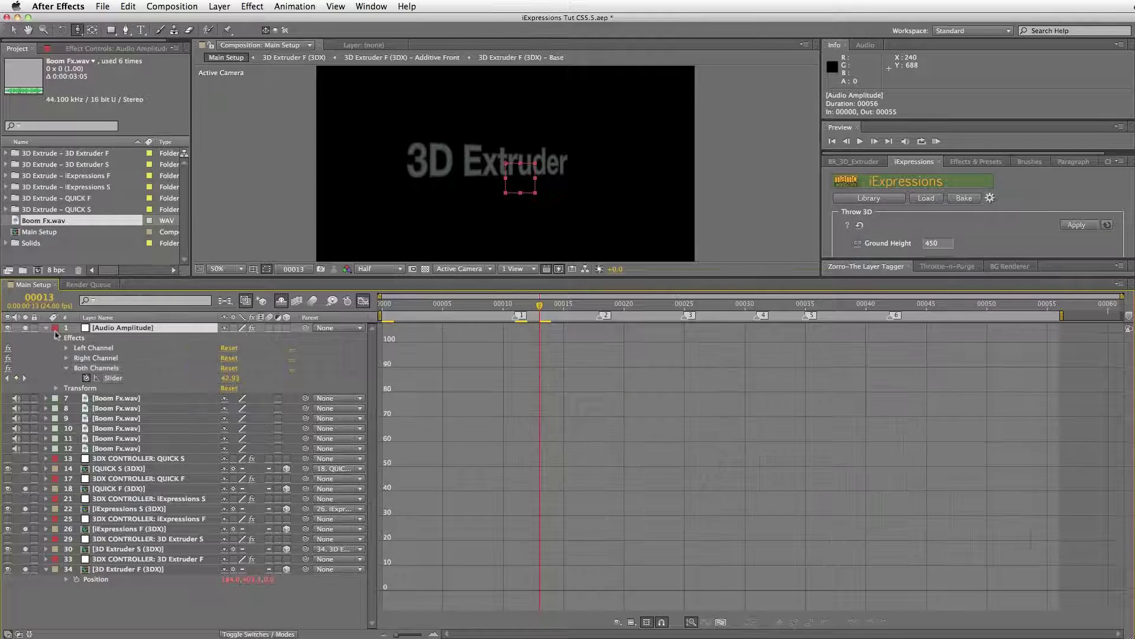
Leave the Graph Editor, shorten the timeline and hide the SFX-tagged layers in the timeline only, with Comp (Solo) isolation off.
{"action": "left_click", "coordinate": [364, 300]}
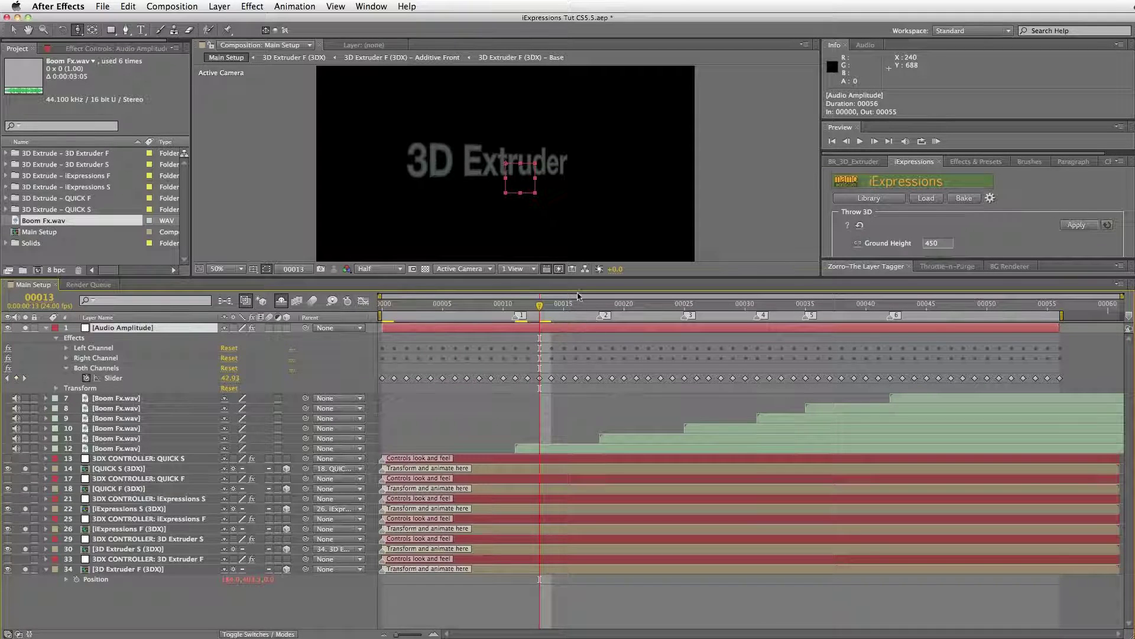
{"action": "left_click_drag", "start_coordinate": [576, 277], "coordinate": [789, 445]}
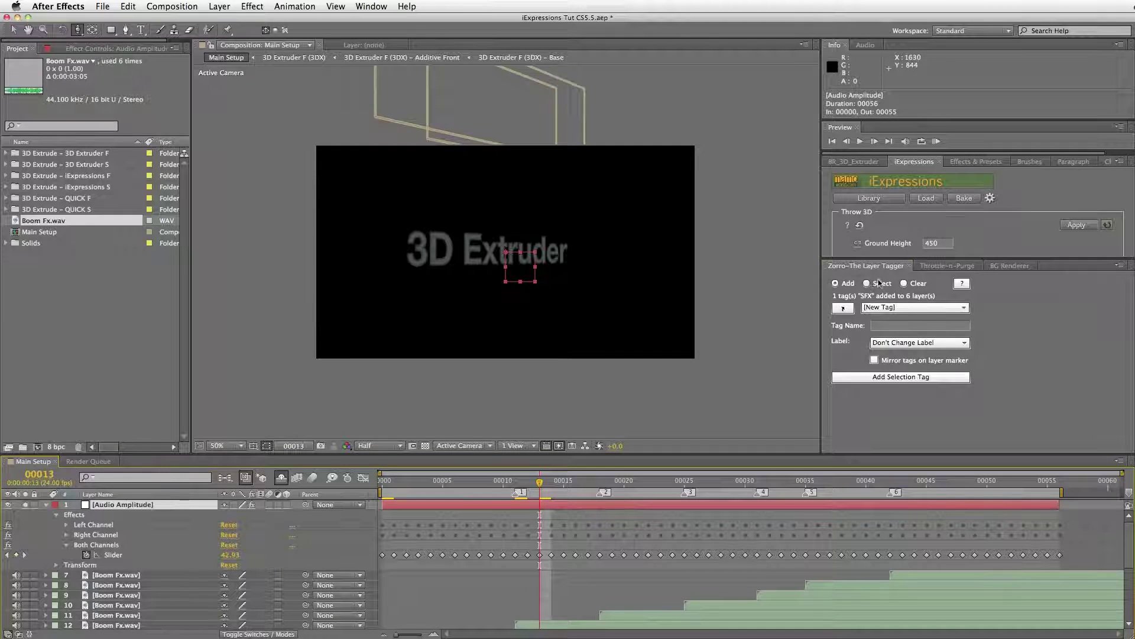
{"action": "left_click", "coordinate": [867, 285]}
{"action": "left_click", "coordinate": [868, 284]}
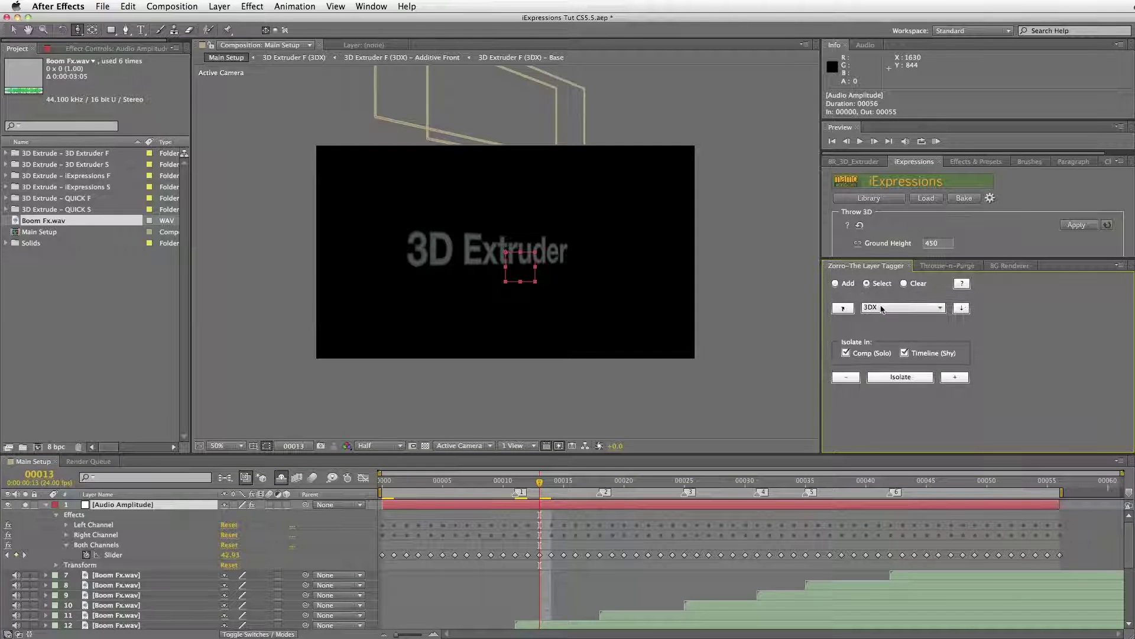
{"action": "left_click", "coordinate": [916, 308]}
{"action": "left_click", "coordinate": [874, 396]}
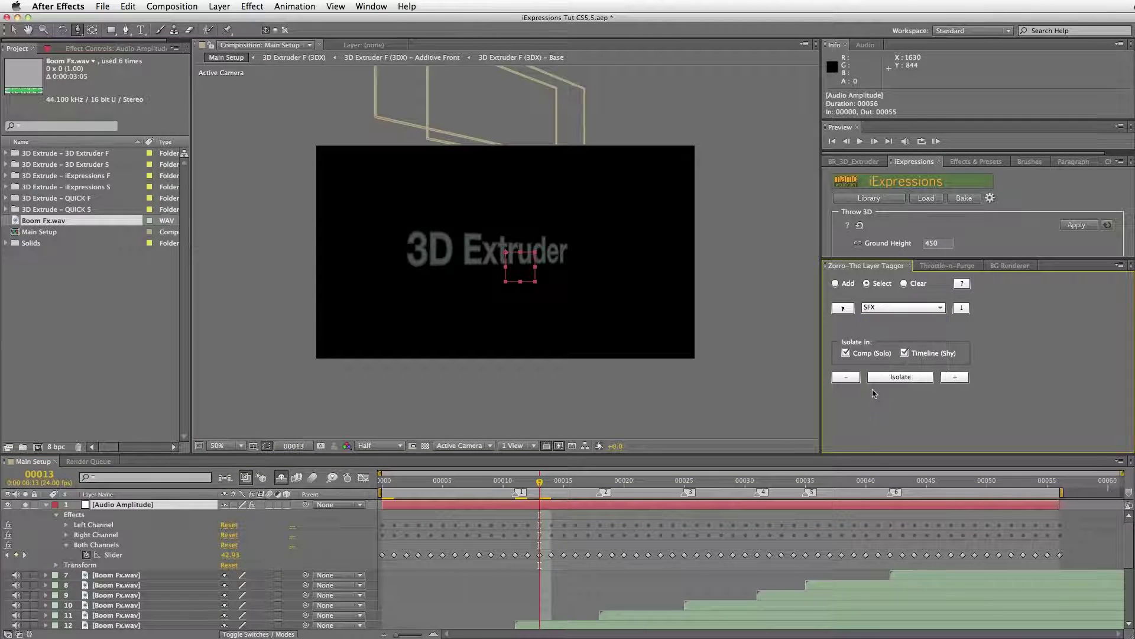
{"action": "left_click", "coordinate": [846, 354]}
{"action": "left_click", "coordinate": [847, 379]}
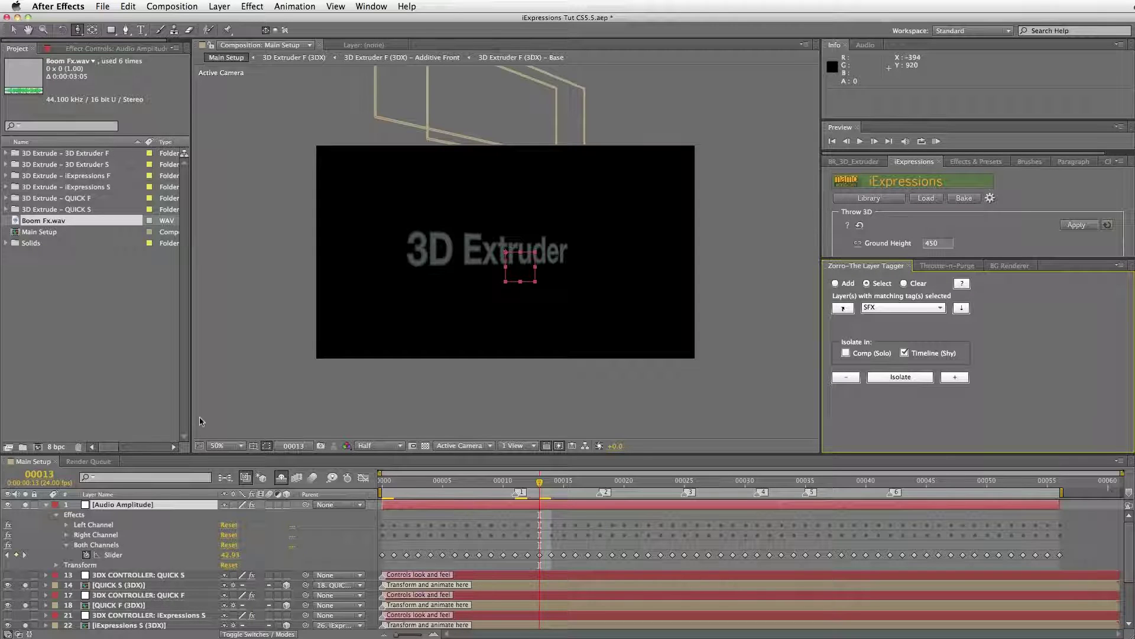
Collapse the Audio Amplitude layer and add the tag SFX to it in Zorro-The Layer Tagger.
{"action": "left_click", "coordinate": [47, 505]}
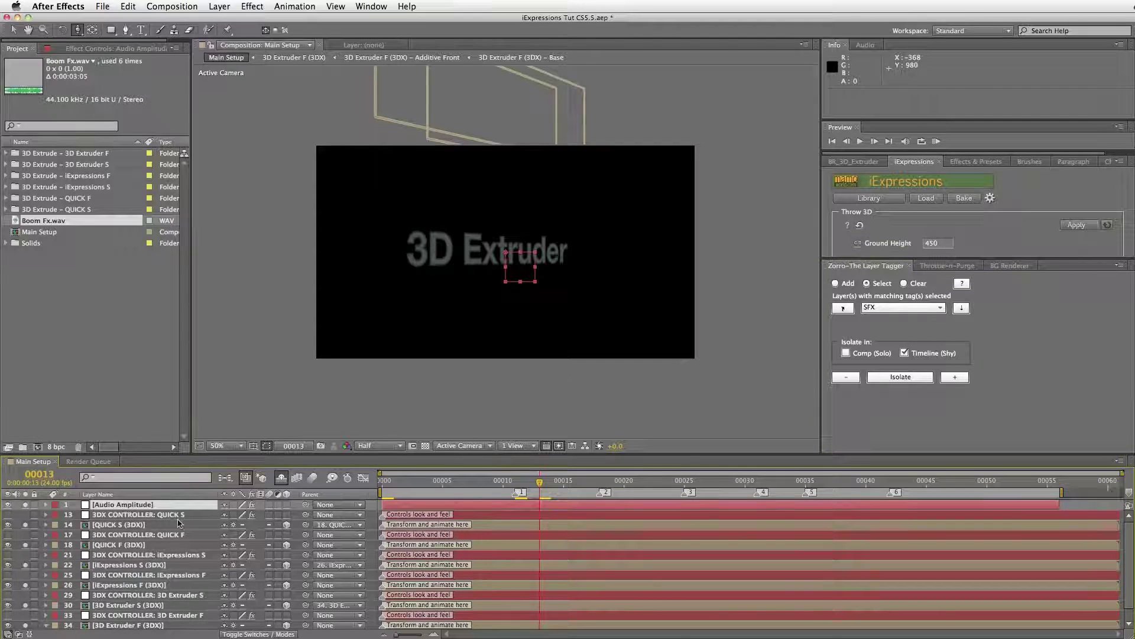
{"action": "left_click", "coordinate": [835, 283]}
{"action": "left_click", "coordinate": [885, 326]}
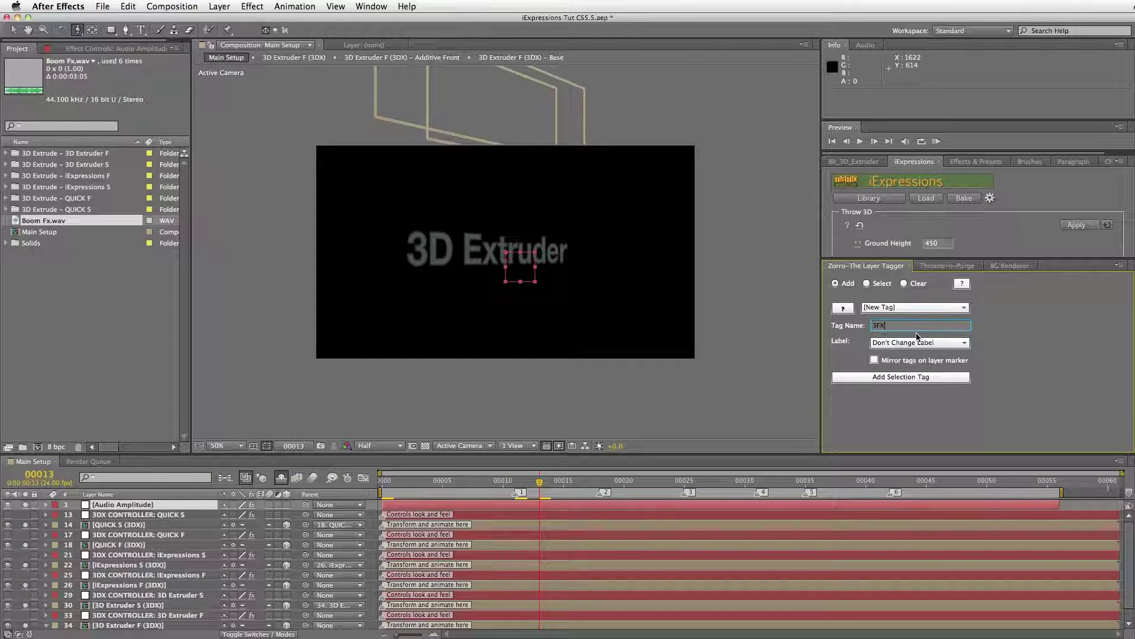
{"action": "left_click", "coordinate": [869, 377]}
Hide all layers tagged SFX from the timeline again so that Audio Amplitude is included.
{"action": "left_click", "coordinate": [873, 284]}
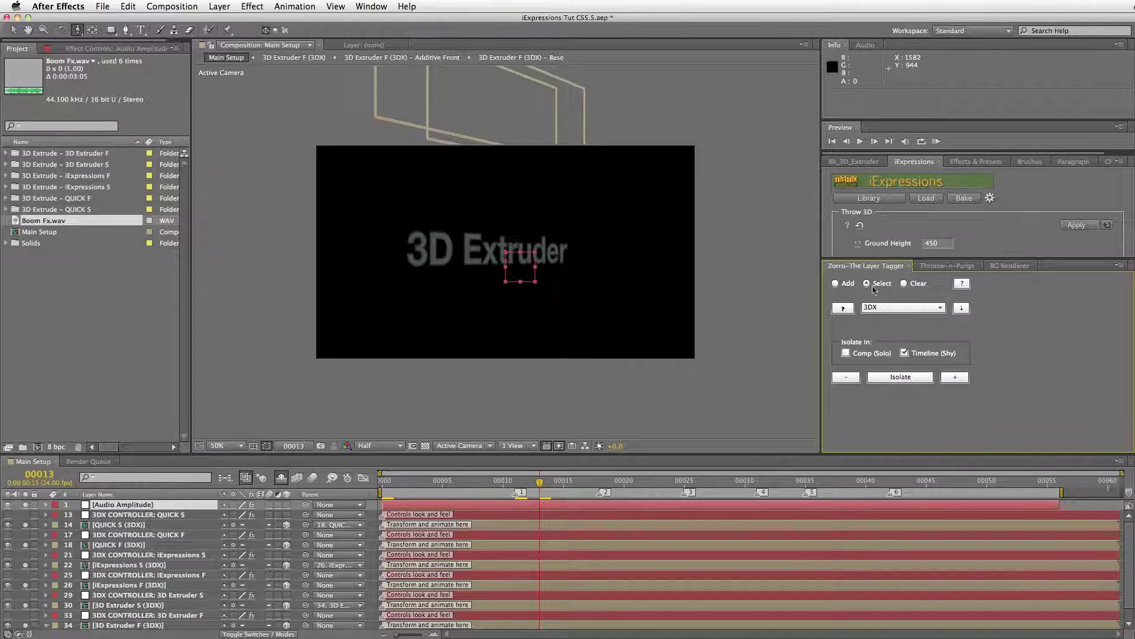
{"action": "left_click", "coordinate": [892, 313]}
{"action": "left_click", "coordinate": [869, 397]}
{"action": "left_click", "coordinate": [847, 377]}
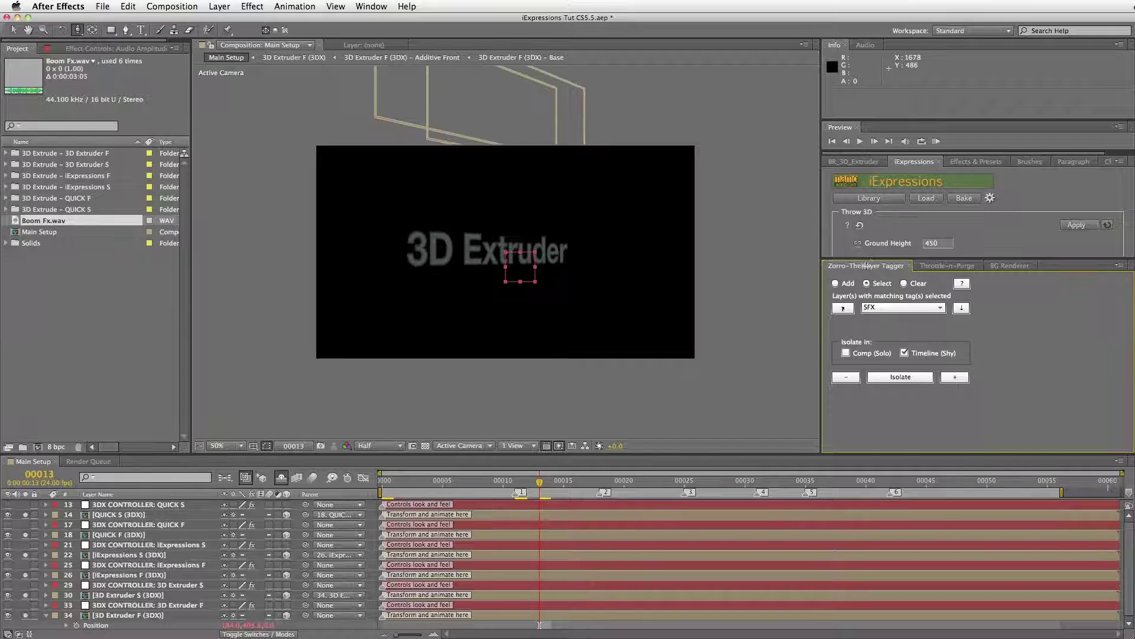
Enlarge the iExpressions panel and load Basic Wiggle from the Wiggles category of the iExpressions library.
{"action": "left_click_drag", "start_coordinate": [867, 266], "coordinate": [884, 350]}
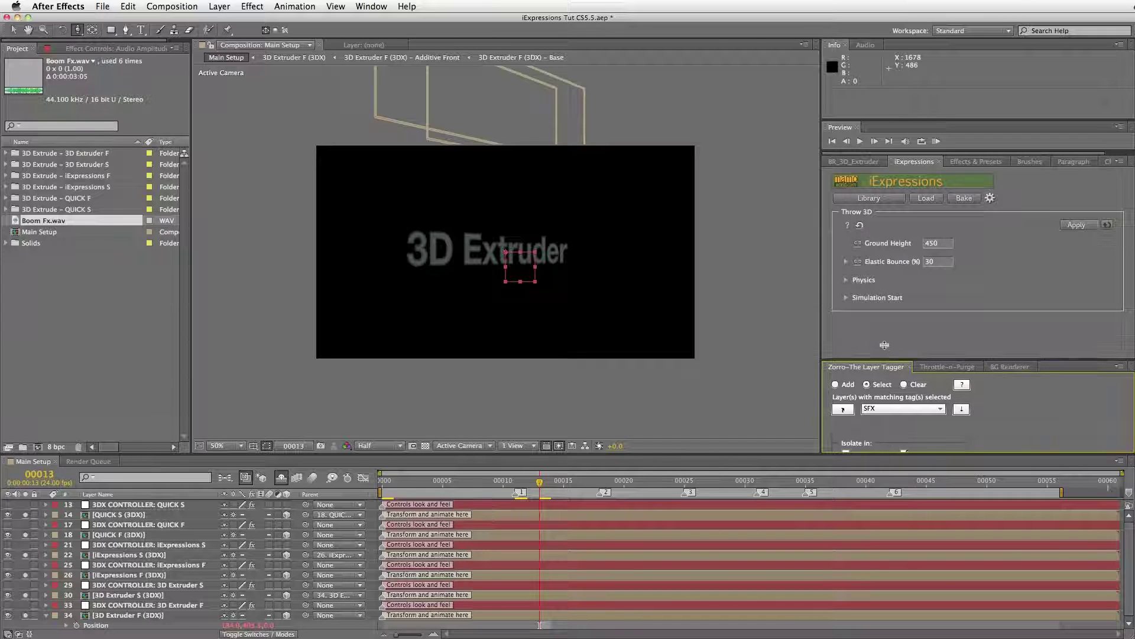
{"action": "left_click", "coordinate": [869, 198]}
{"action": "left_click_drag", "start_coordinate": [727, 249], "coordinate": [628, 119]}
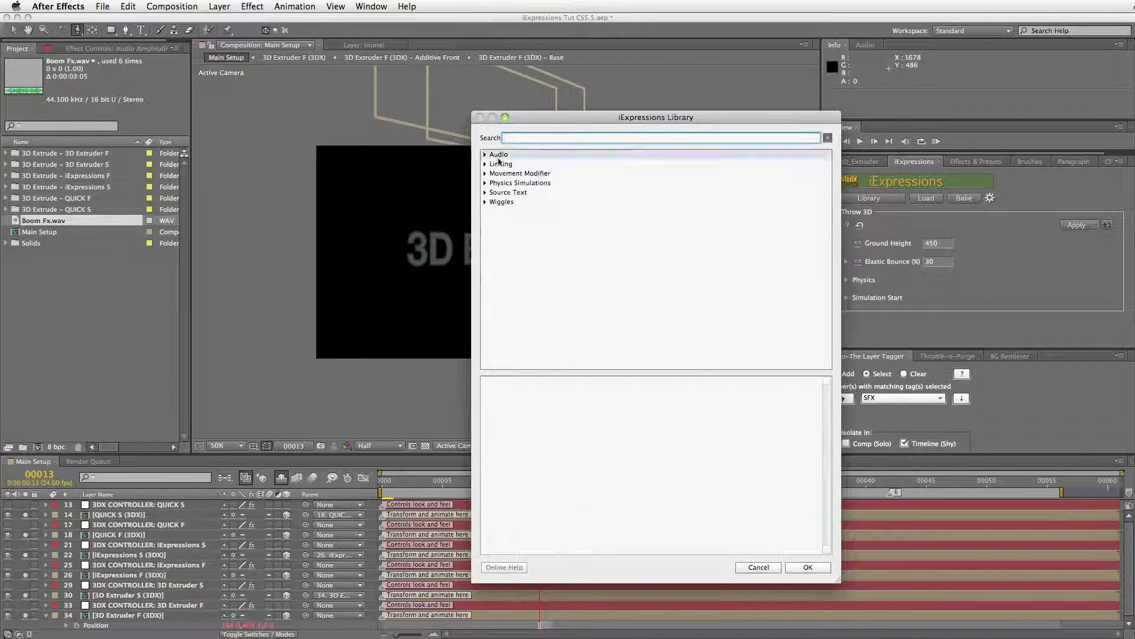
{"action": "left_click", "coordinate": [486, 202]}
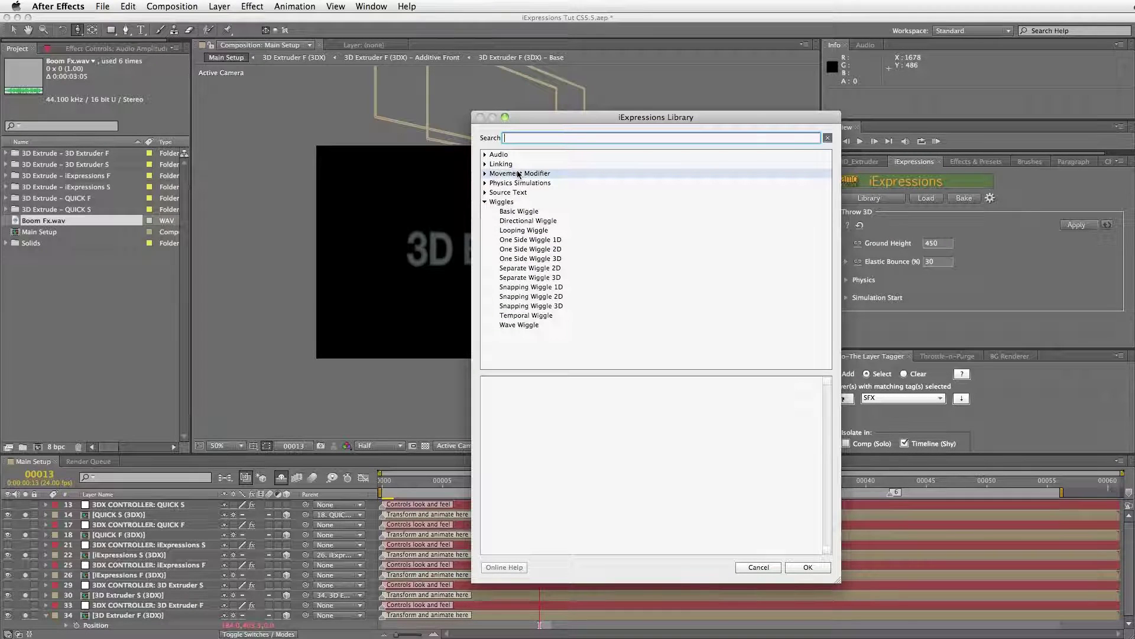
{"action": "left_click", "coordinate": [519, 211]}
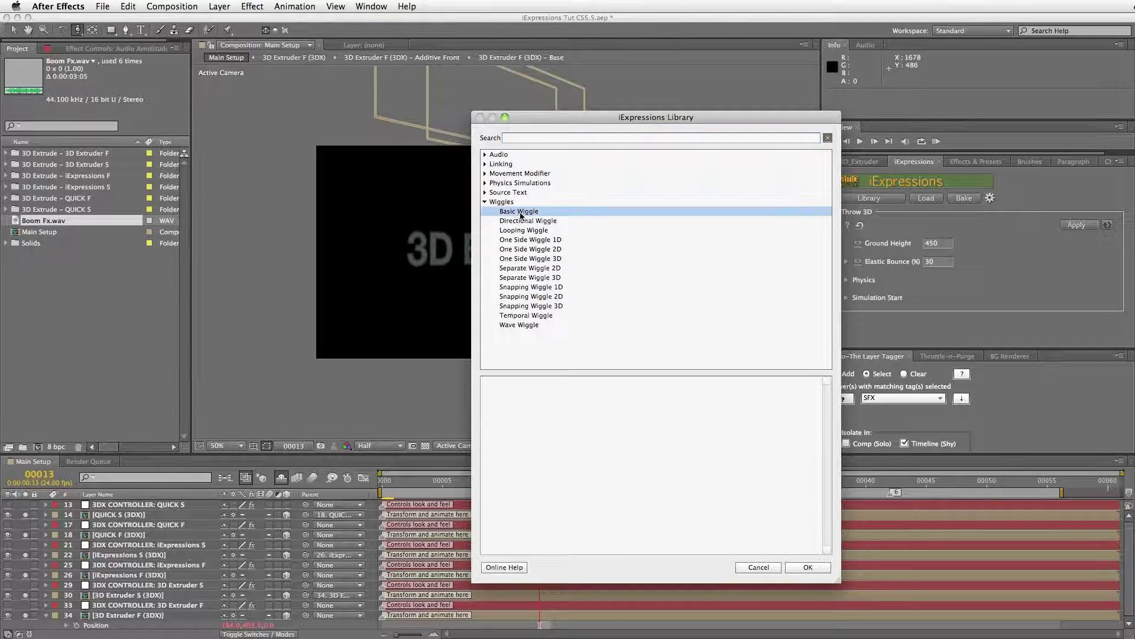
{"action": "left_click", "coordinate": [808, 567]}
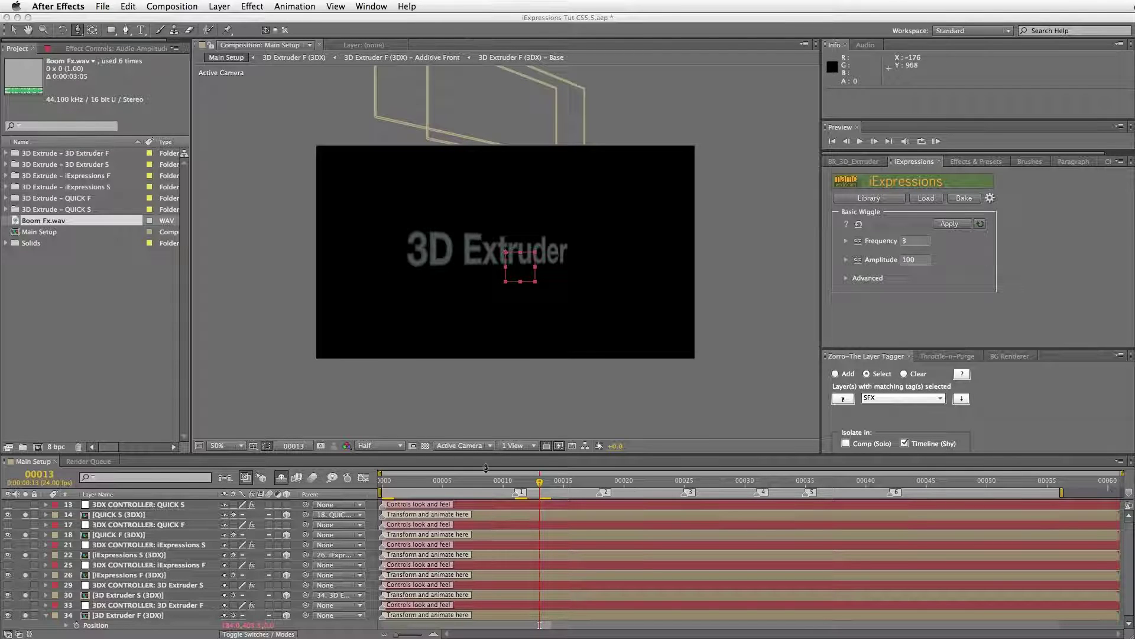
Add the layers tagged Cam back to the timeline with Zorro-The Layer Tagger.
{"action": "left_click", "coordinate": [914, 401]}
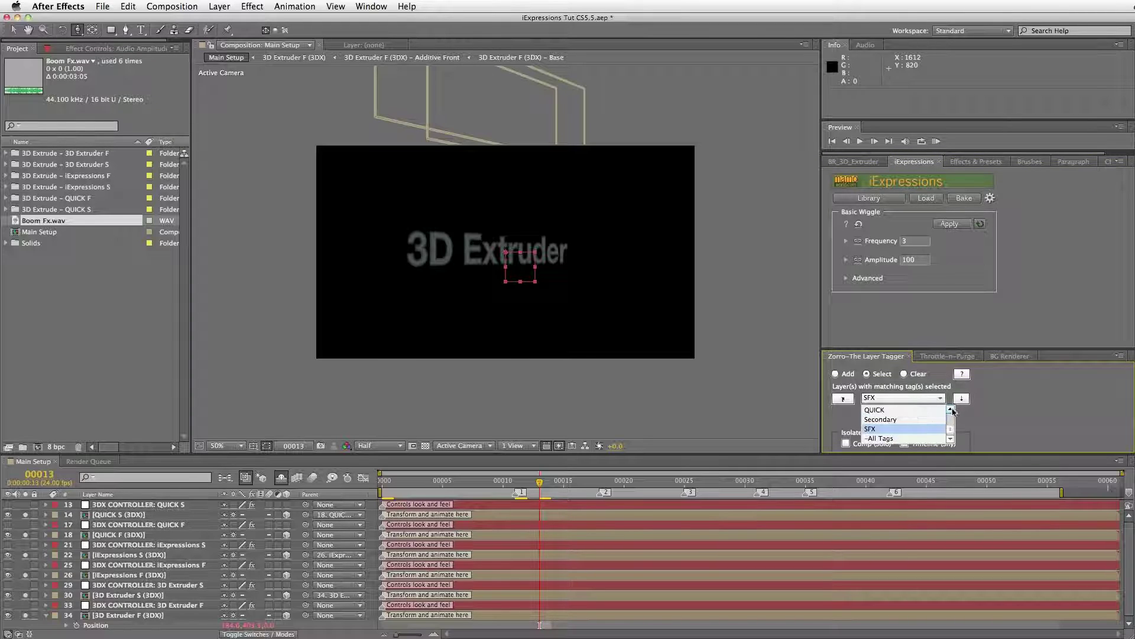
{"action": "scroll", "coordinate": [955, 415], "scroll_direction": "up", "scroll_amount": 2}
{"action": "left_click", "coordinate": [876, 422]}
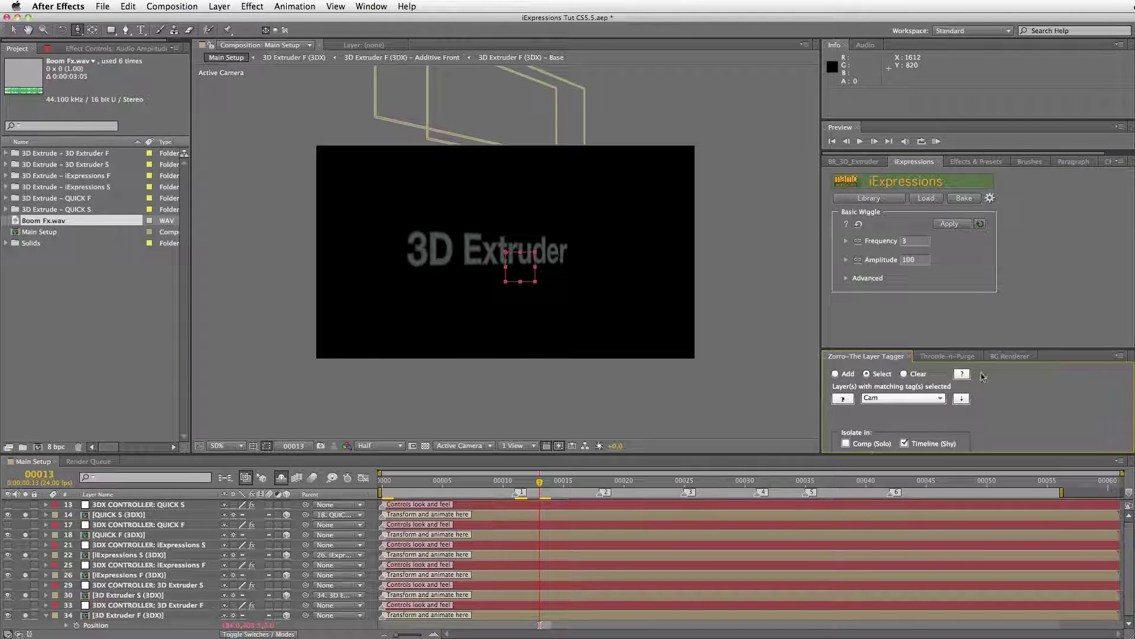
{"action": "left_click_drag", "start_coordinate": [950, 347], "coordinate": [950, 294]}
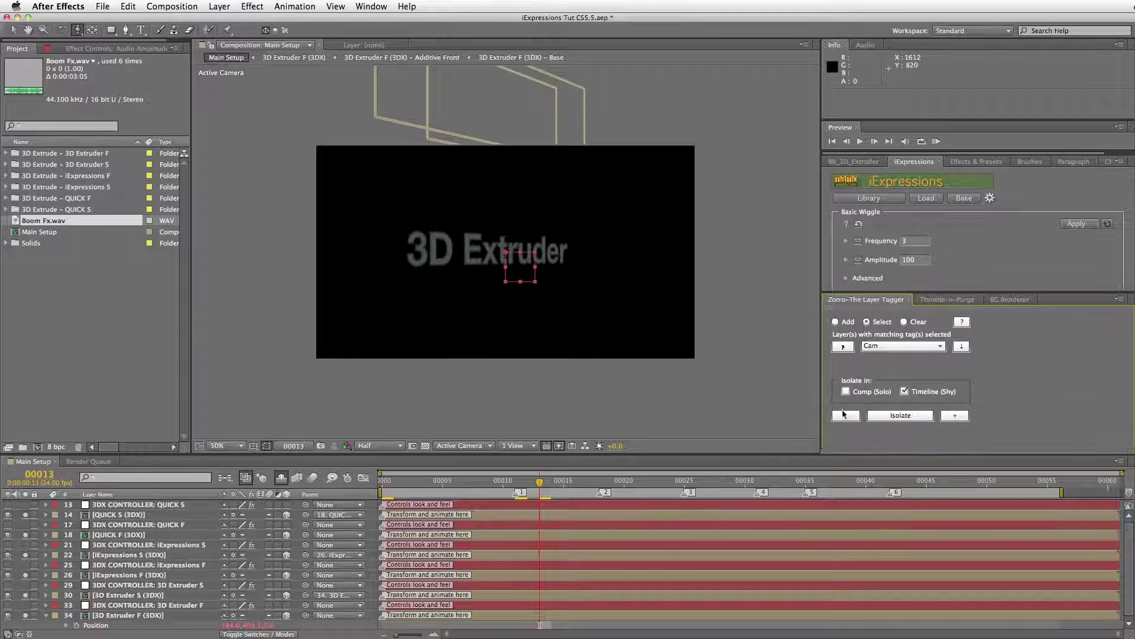
{"action": "left_click", "coordinate": [954, 414]}
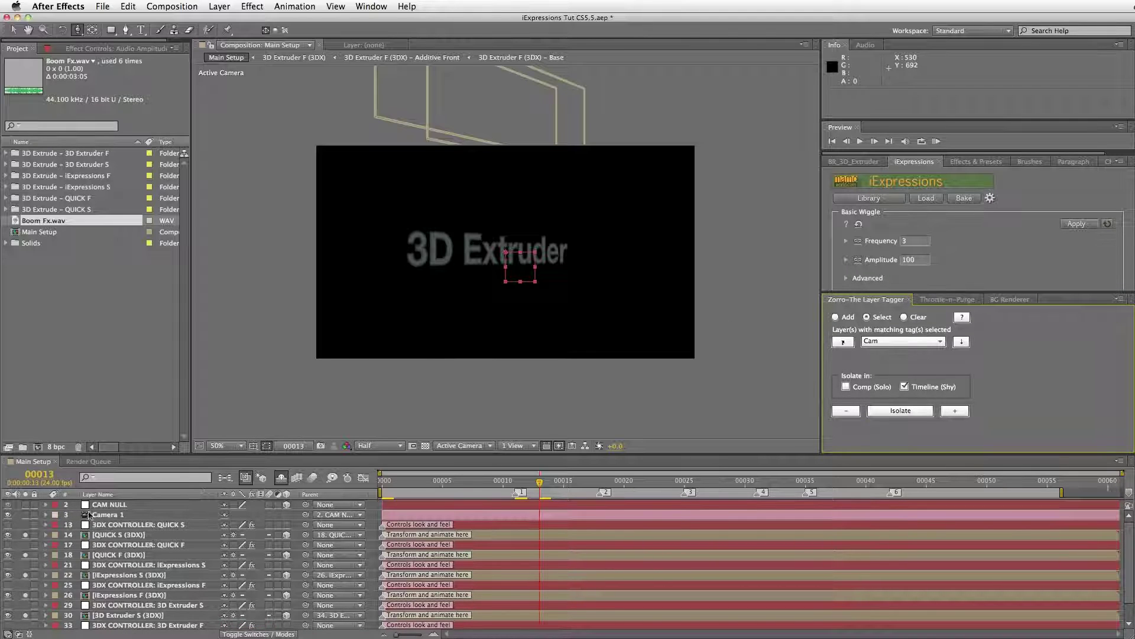
Apply Basic Wiggle with Frequency 3 and Amplitude 100 to the CAM NULL layer's Position and preview the camera motion.
{"action": "left_click", "coordinate": [118, 505]}
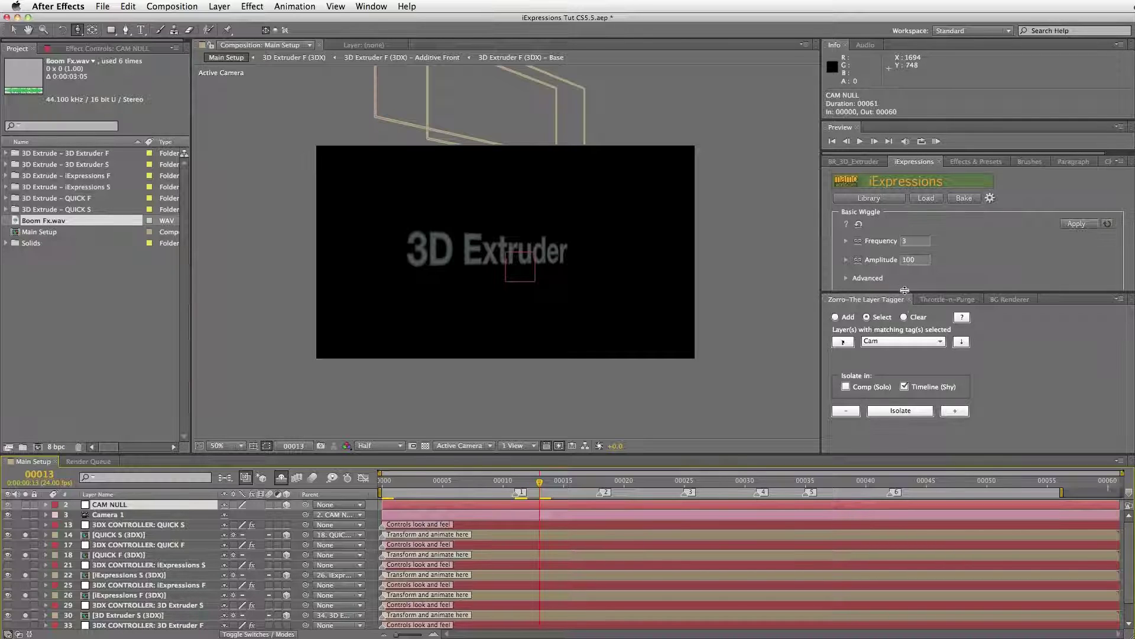
{"action": "left_click_drag", "start_coordinate": [903, 294], "coordinate": [904, 331]}
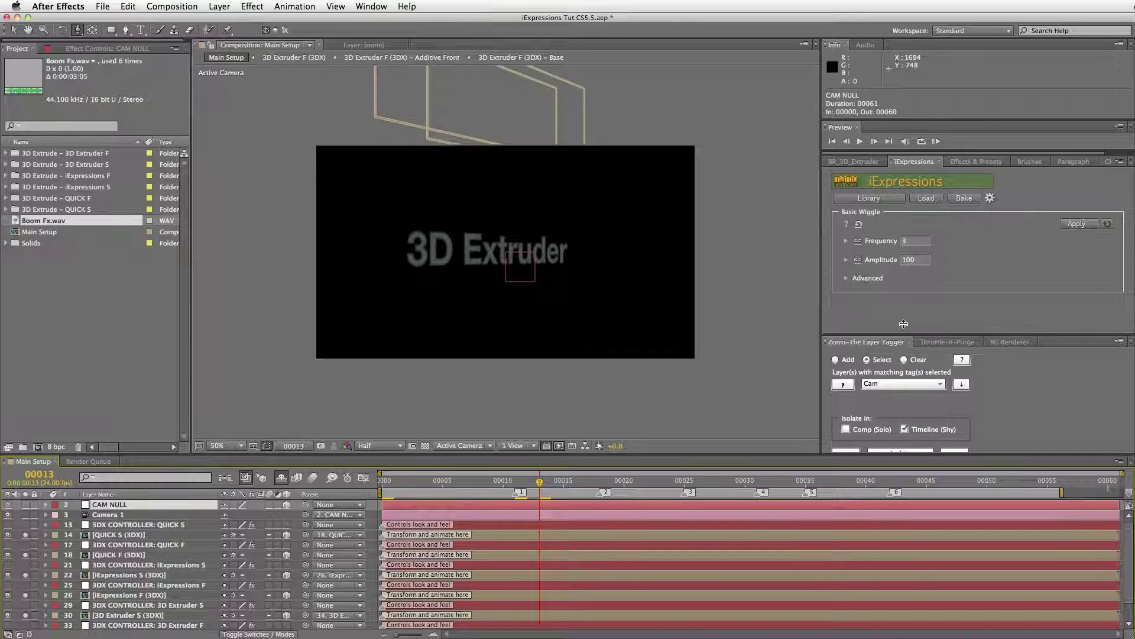
{"action": "key", "text": "p"}
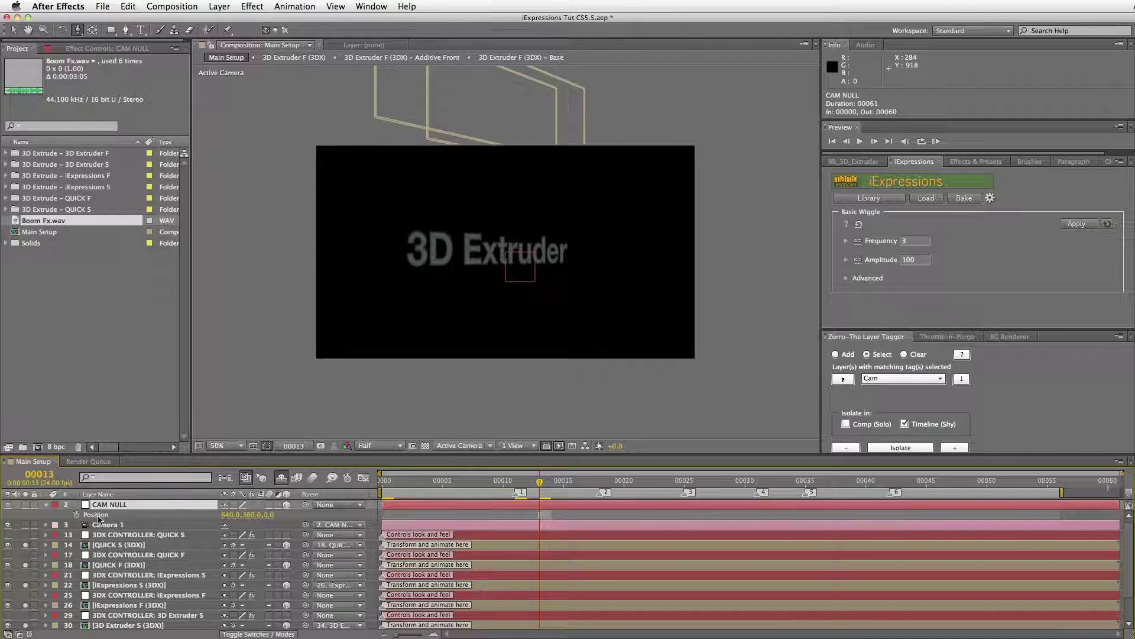
{"action": "left_click", "coordinate": [94, 515]}
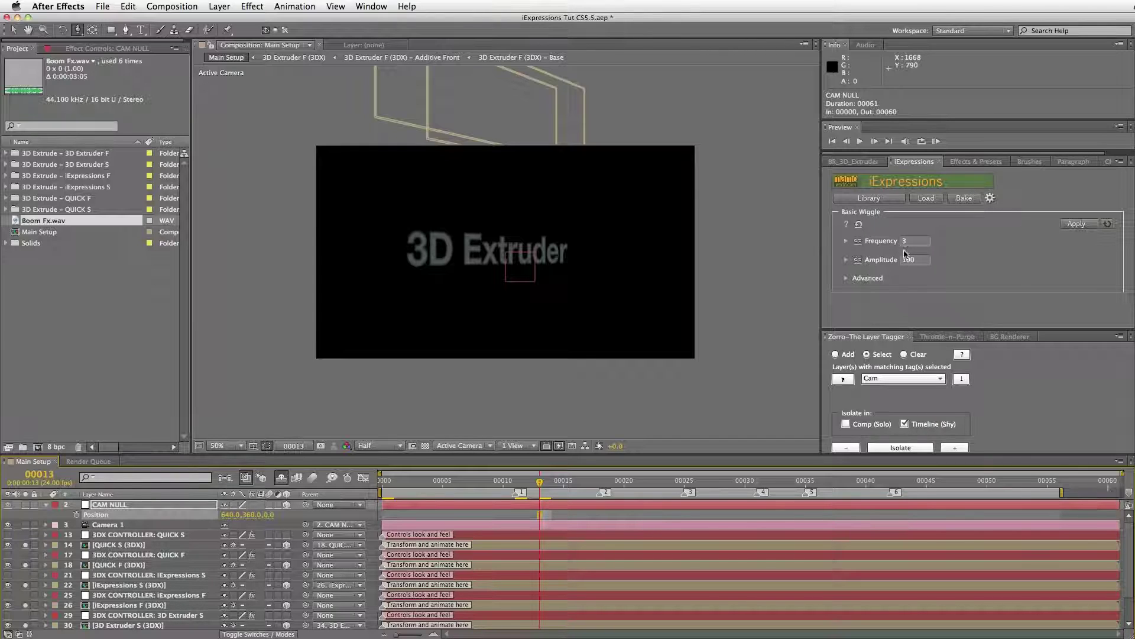
{"action": "left_click_drag", "start_coordinate": [897, 242], "coordinate": [887, 242]}
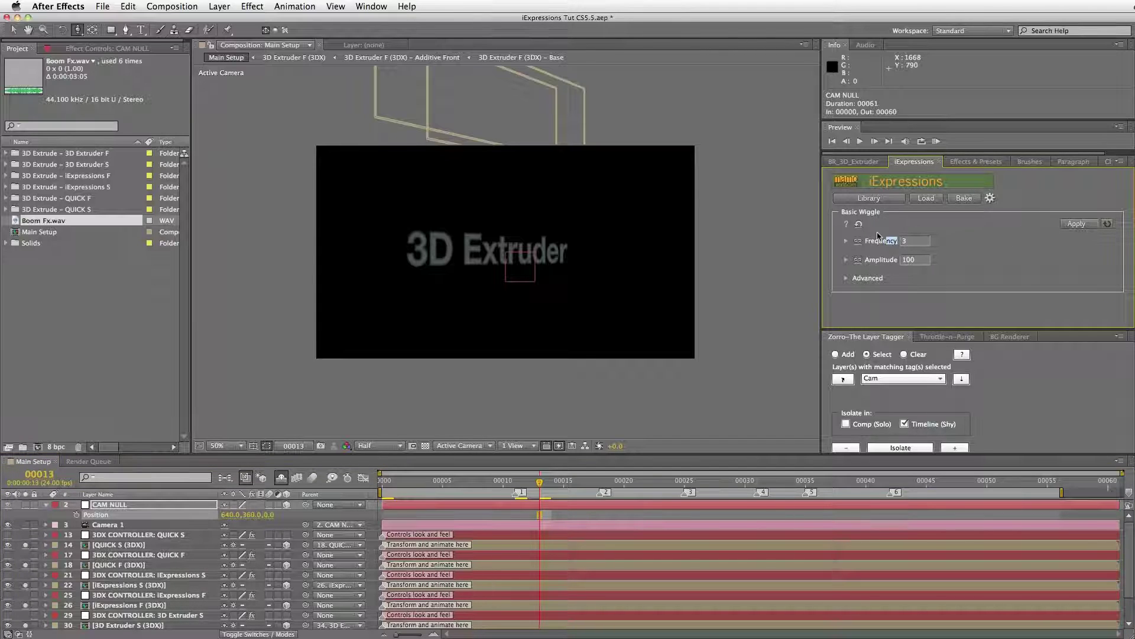
{"action": "left_click", "coordinate": [1076, 223]}
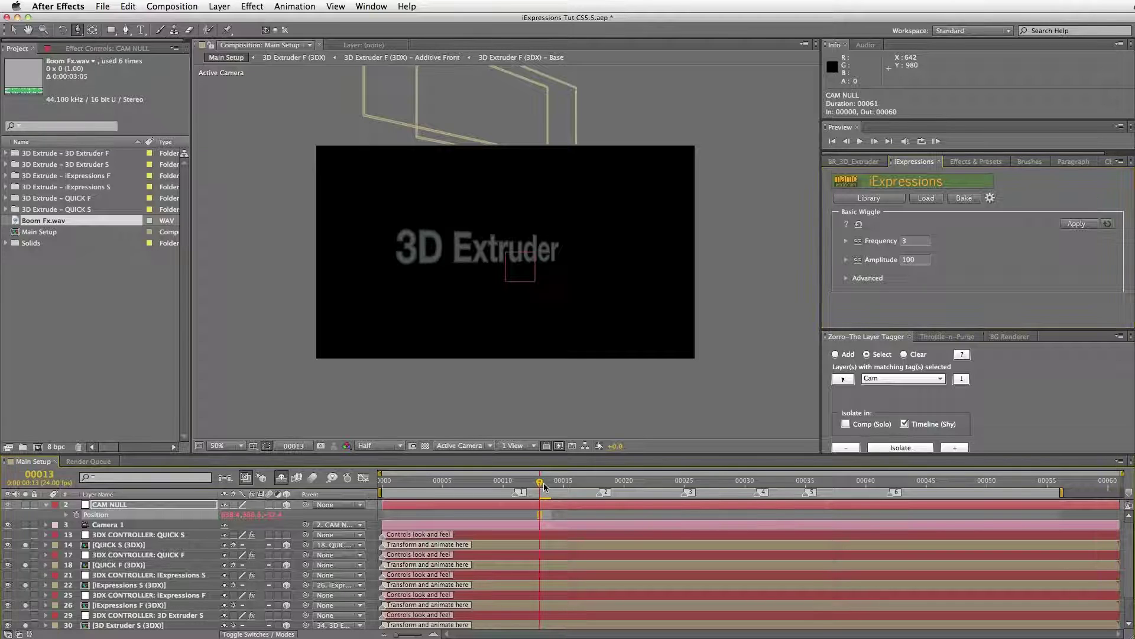
{"action": "key", "text": "KP_0"}
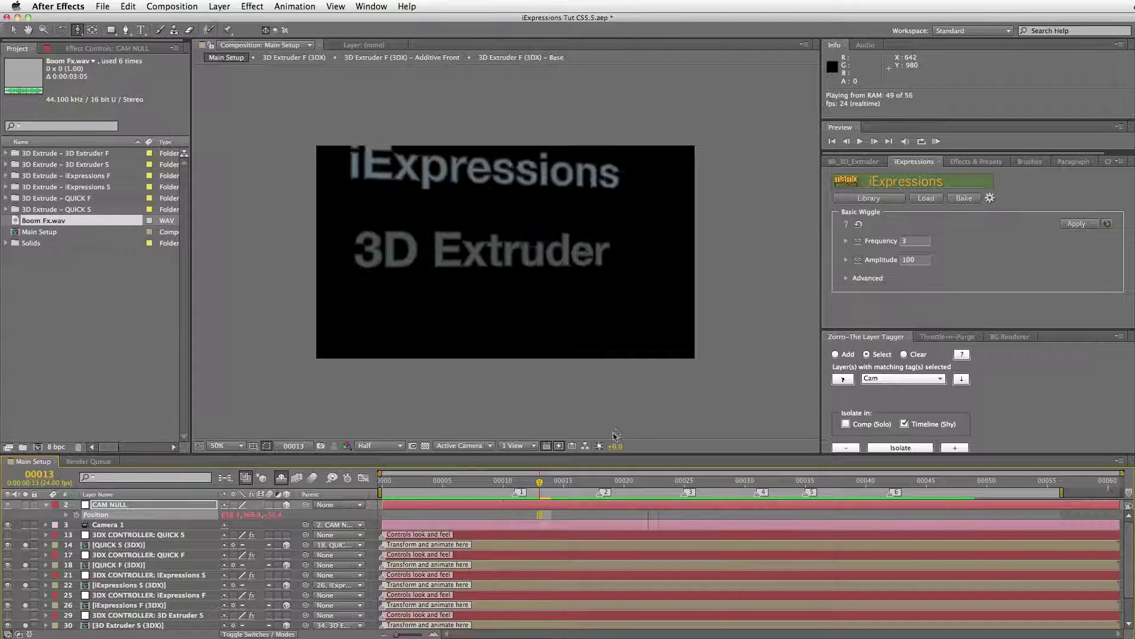
{"action": "key", "text": "space"}
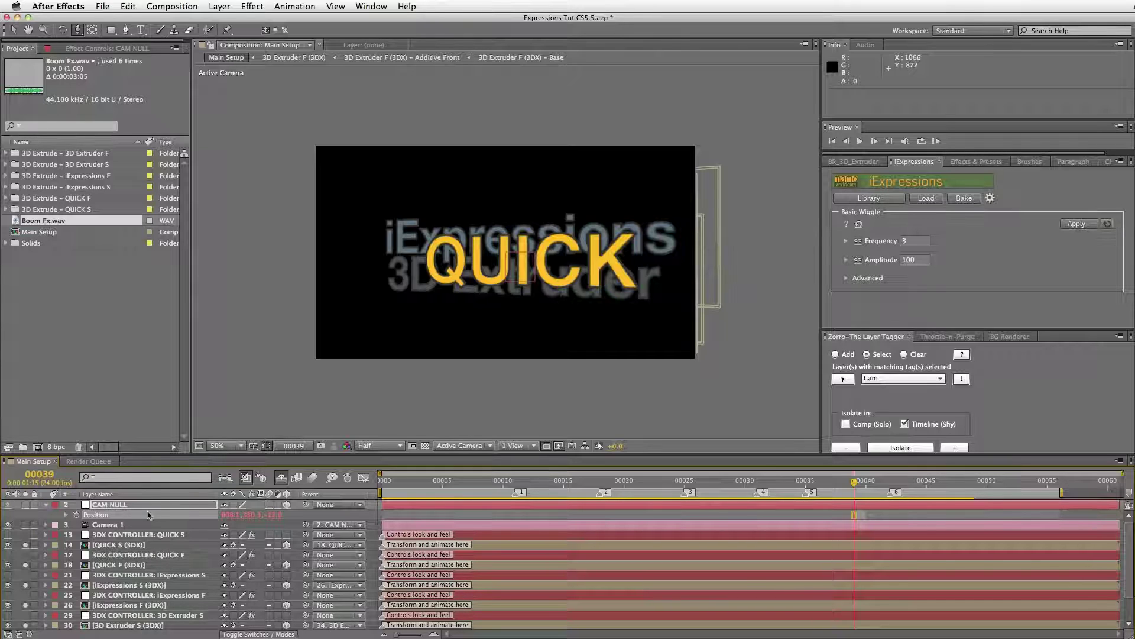
Link the Basic Wiggle Frequency to a new control on the CAM NULL layer and reveal its slider in the timeline.
{"action": "left_click", "coordinate": [110, 506]}
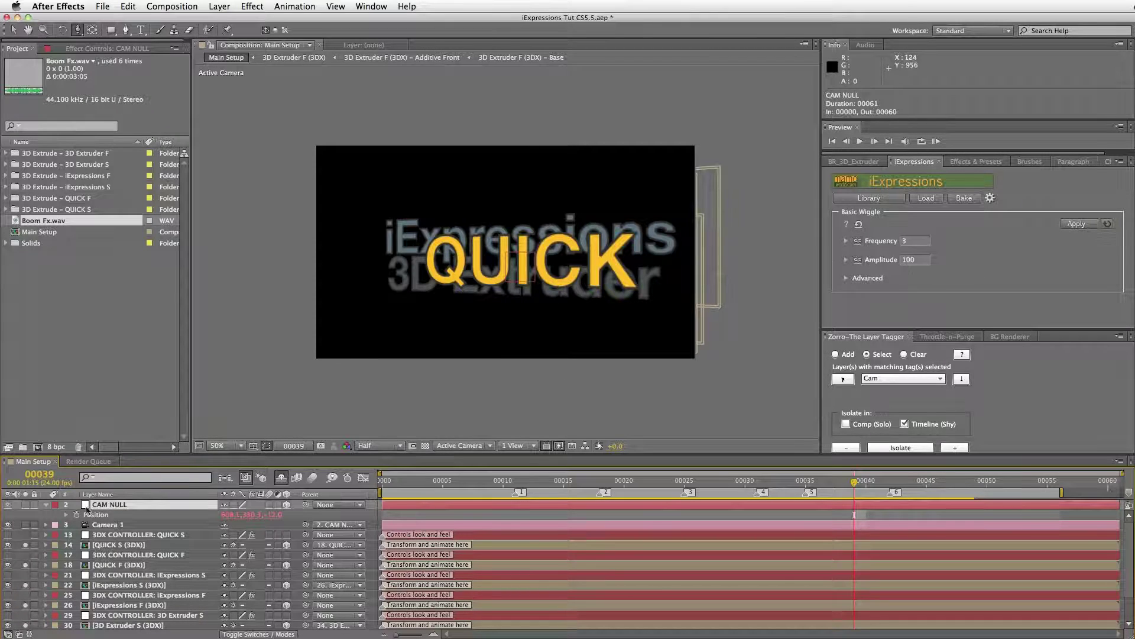
{"action": "left_click", "coordinate": [97, 515]}
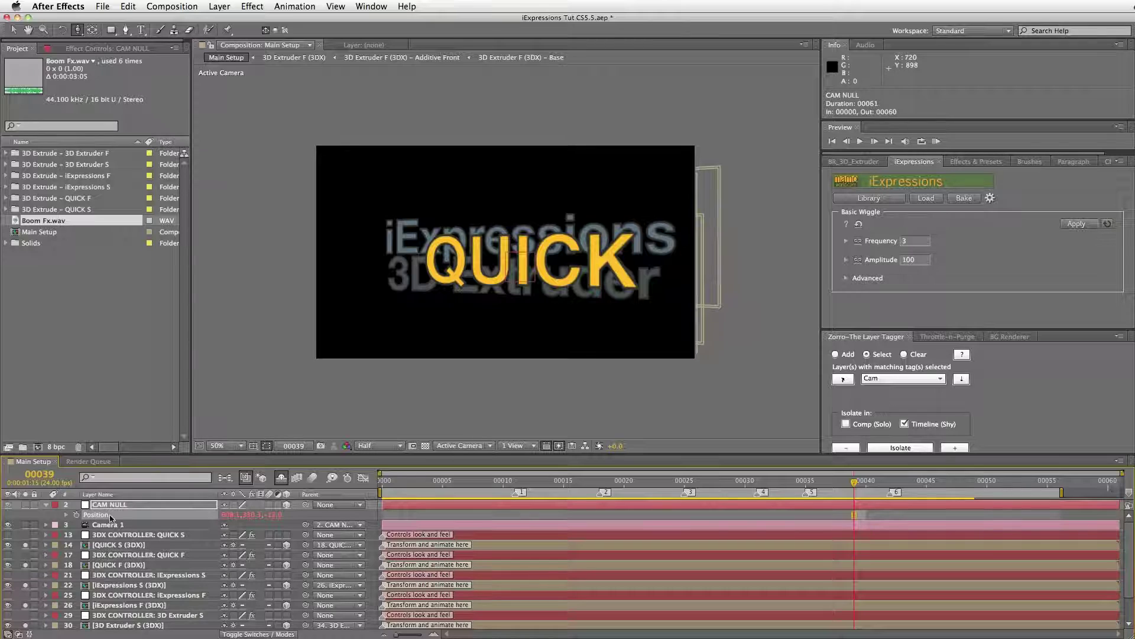
{"action": "left_click", "coordinate": [111, 507]}
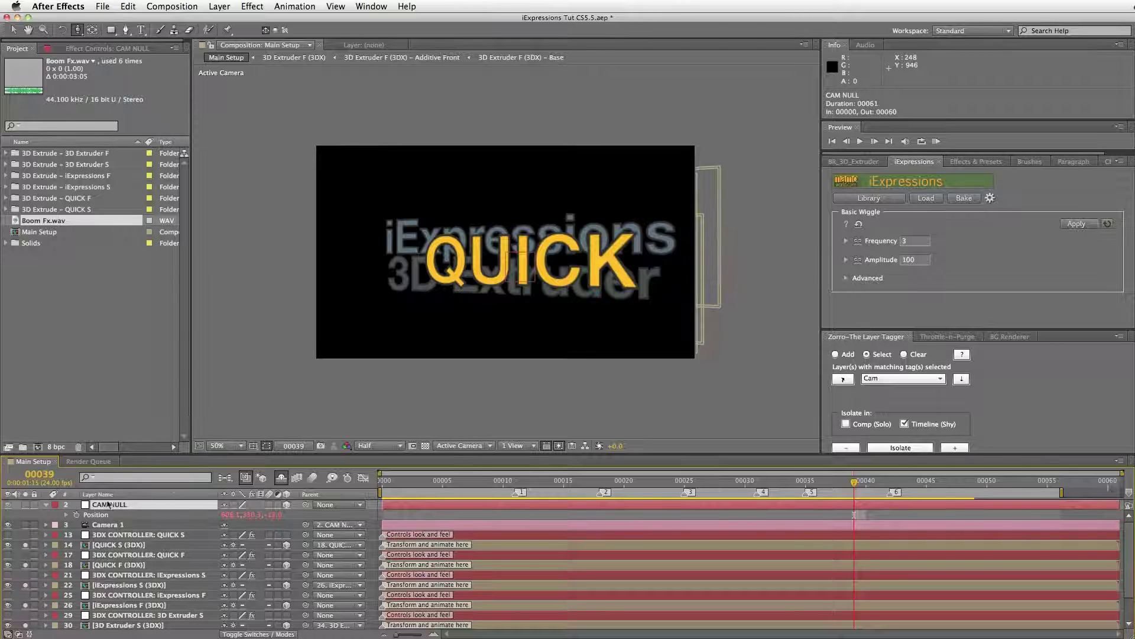
{"action": "left_click", "coordinate": [858, 241]}
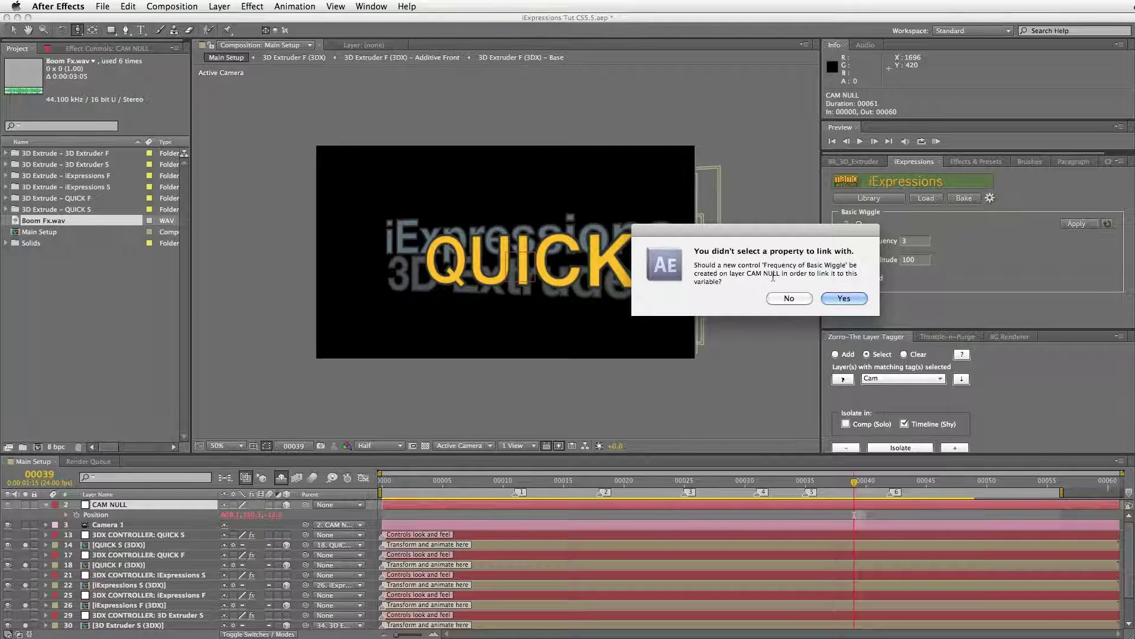
{"action": "left_click", "coordinate": [847, 299]}
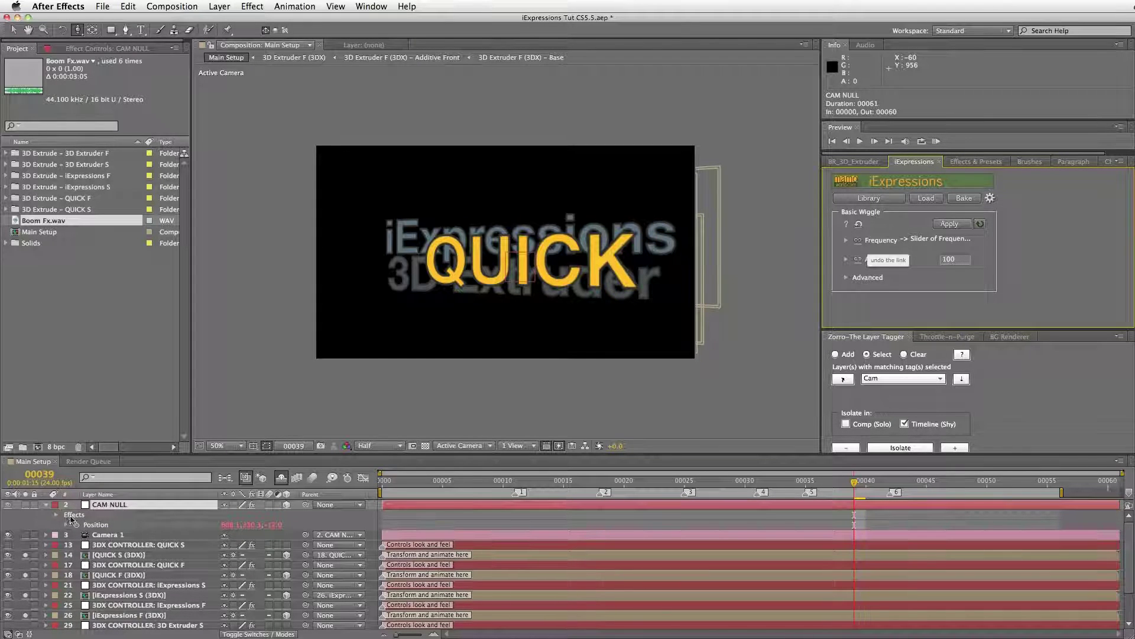
{"action": "left_click", "coordinate": [75, 515]}
{"action": "left_click", "coordinate": [57, 516]}
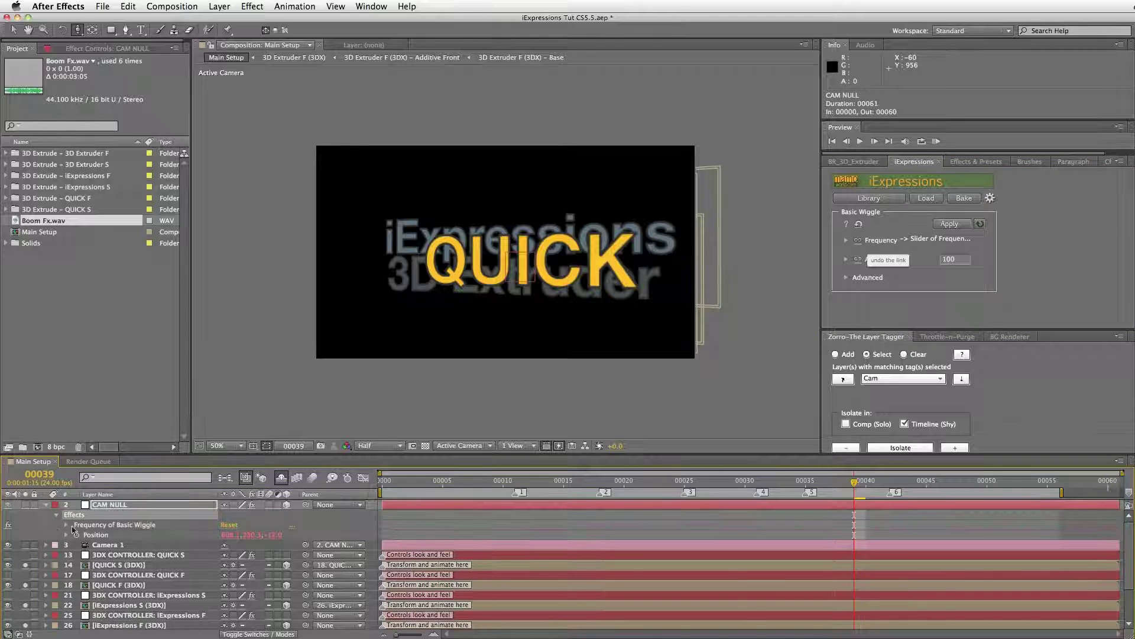
{"action": "left_click", "coordinate": [66, 525]}
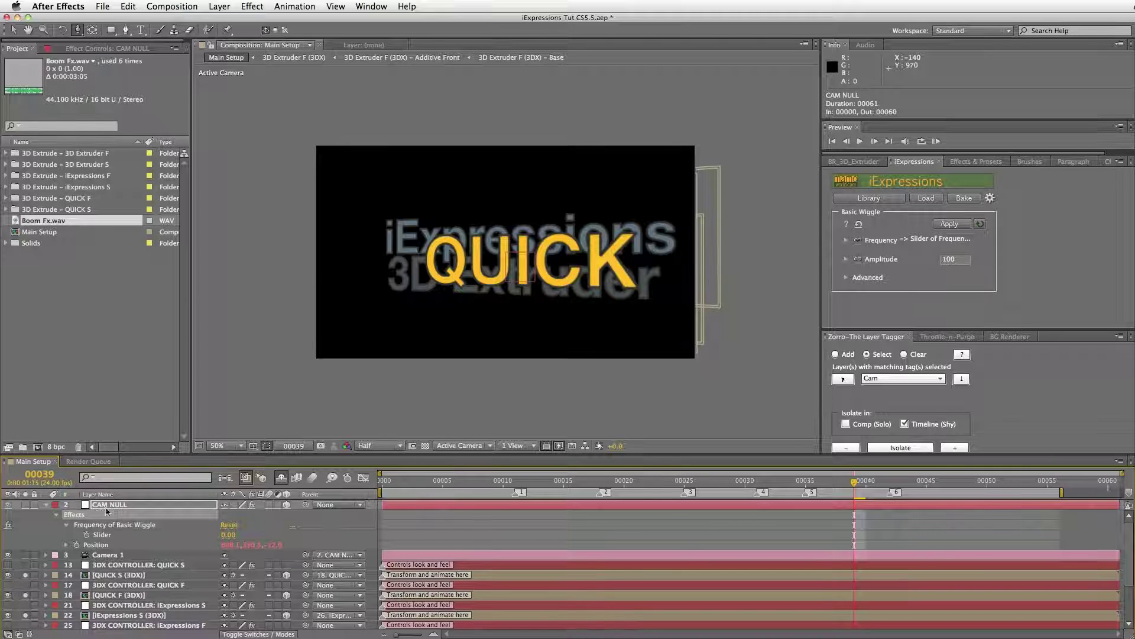
Link the Basic Wiggle Amplitude to a new control on the CAM NULL layer and reveal its slider in the timeline.
{"action": "key", "text": "Return"}
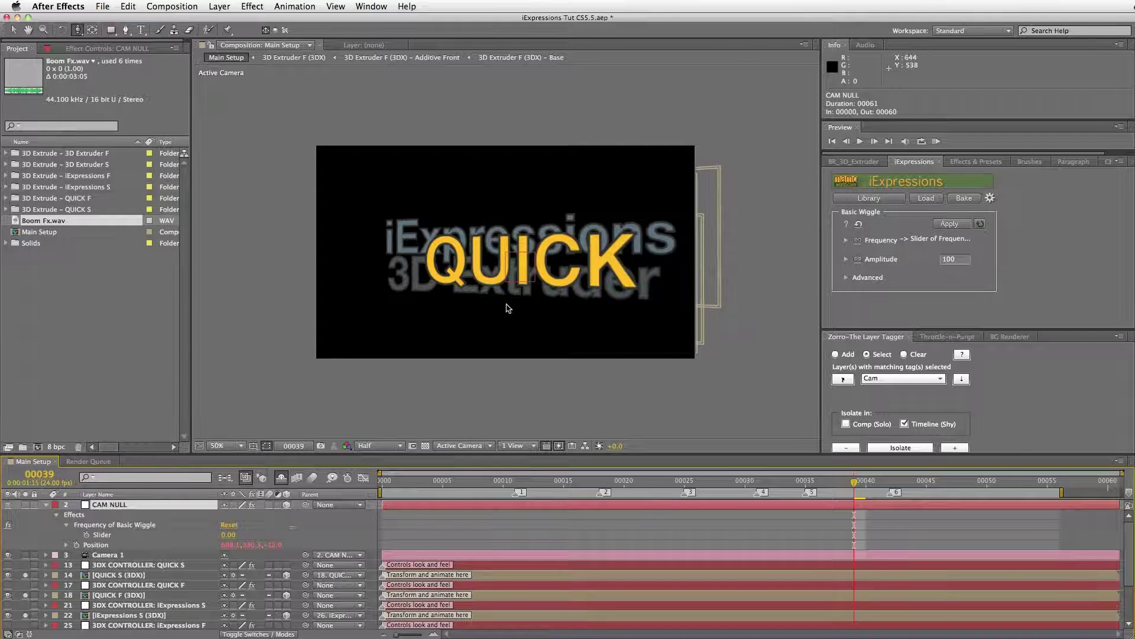
{"action": "left_click", "coordinate": [859, 262]}
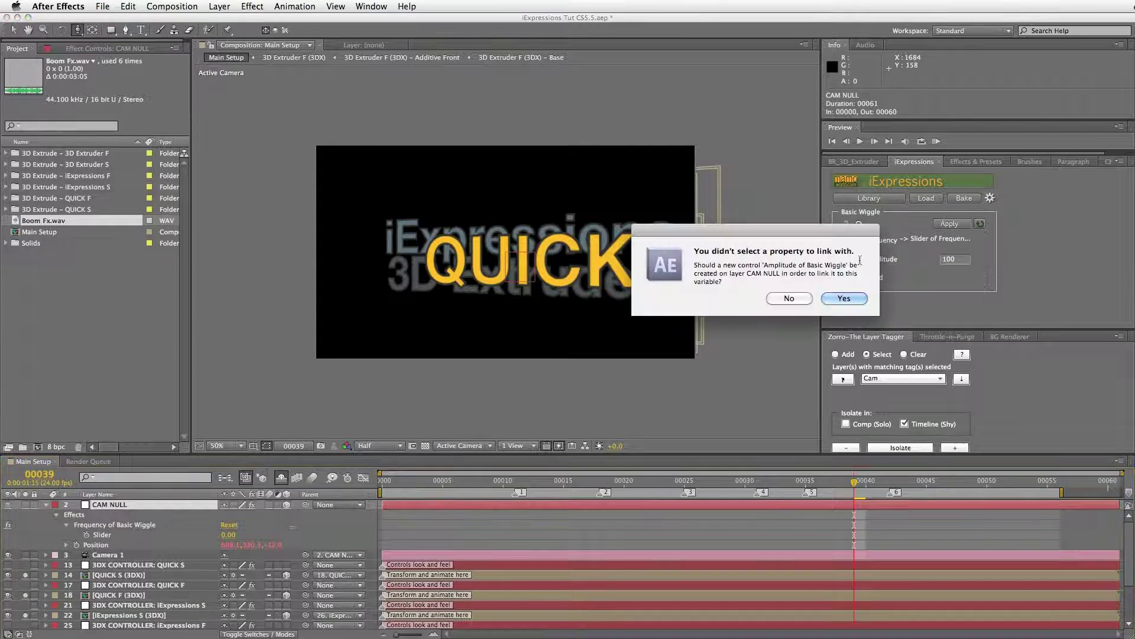
{"action": "left_click", "coordinate": [848, 298]}
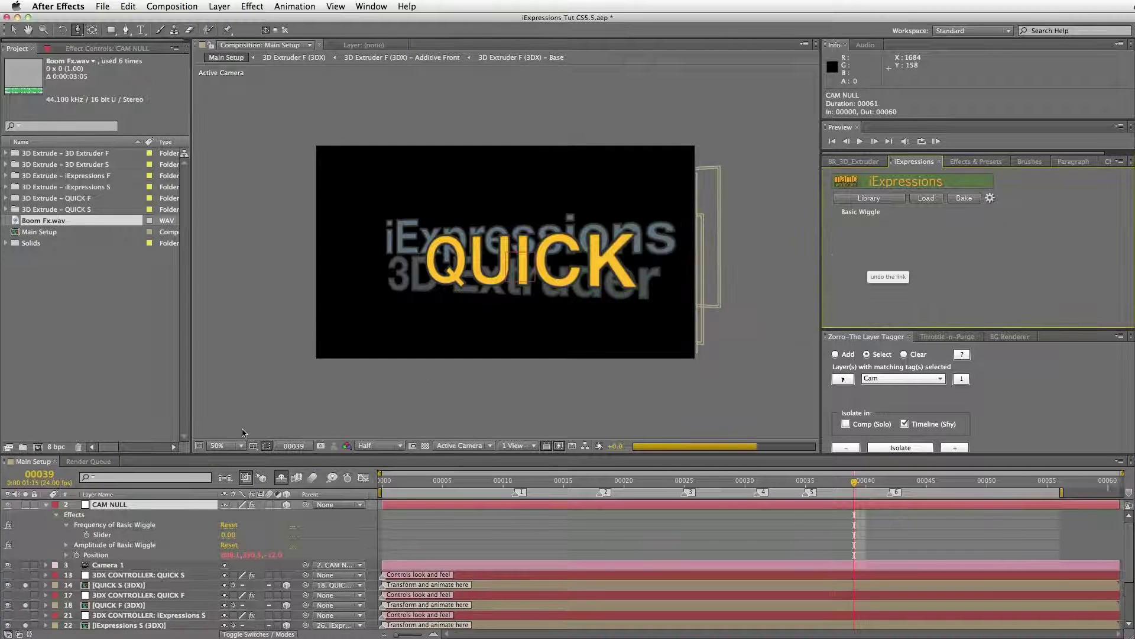
{"action": "left_click", "coordinate": [139, 546]}
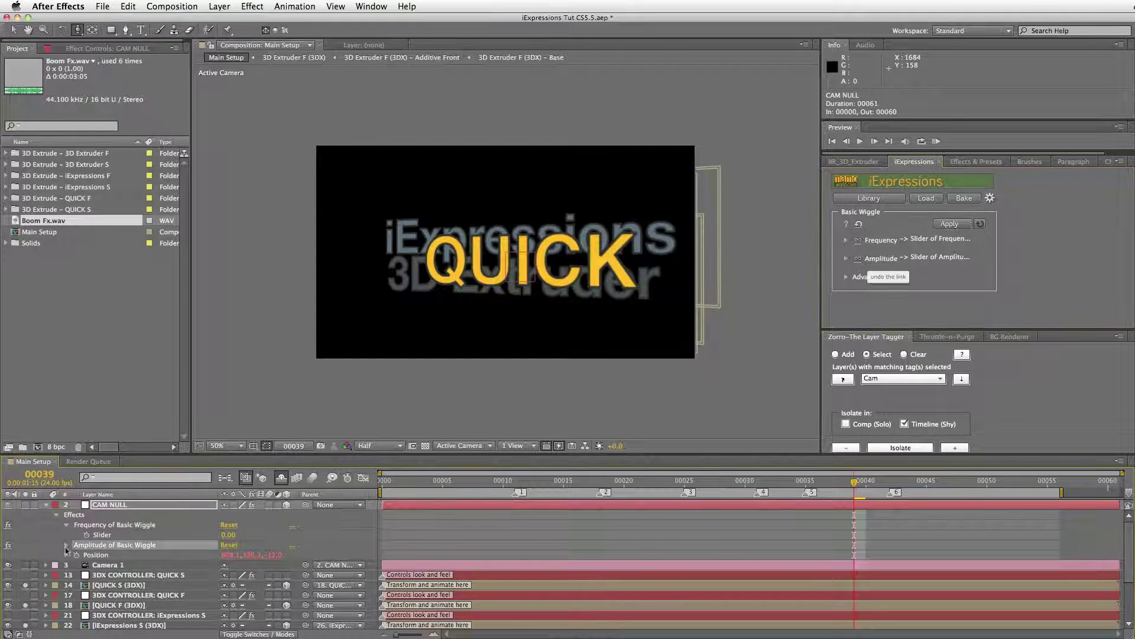
{"action": "left_click", "coordinate": [70, 546]}
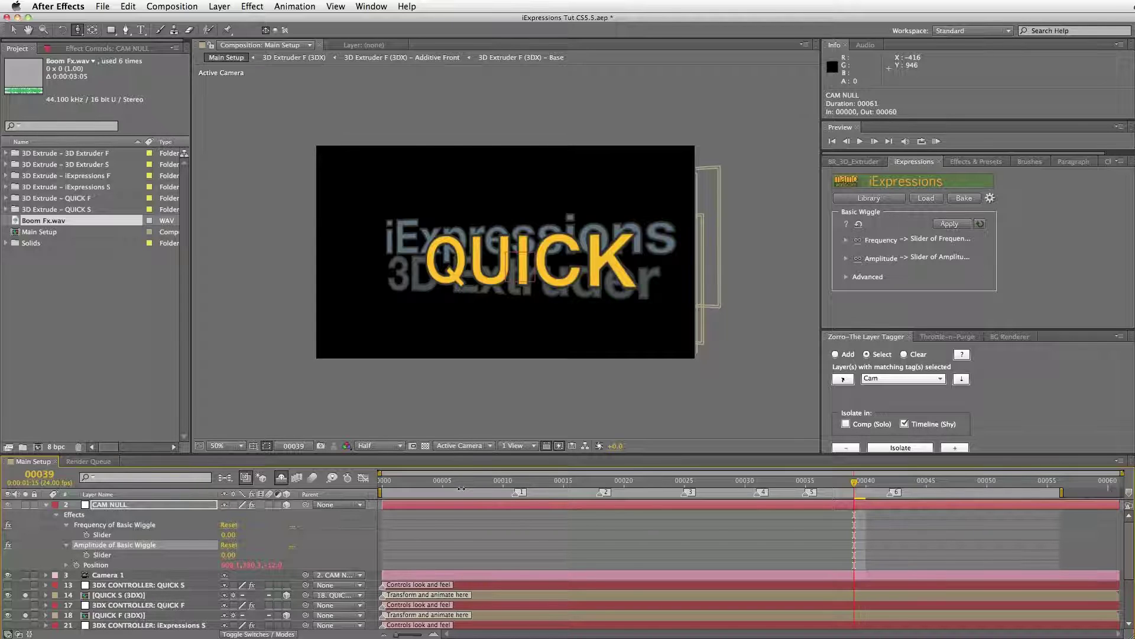
Load Linear Link 1D from the Linking category of the iExpressions library.
{"action": "left_click", "coordinate": [869, 198]}
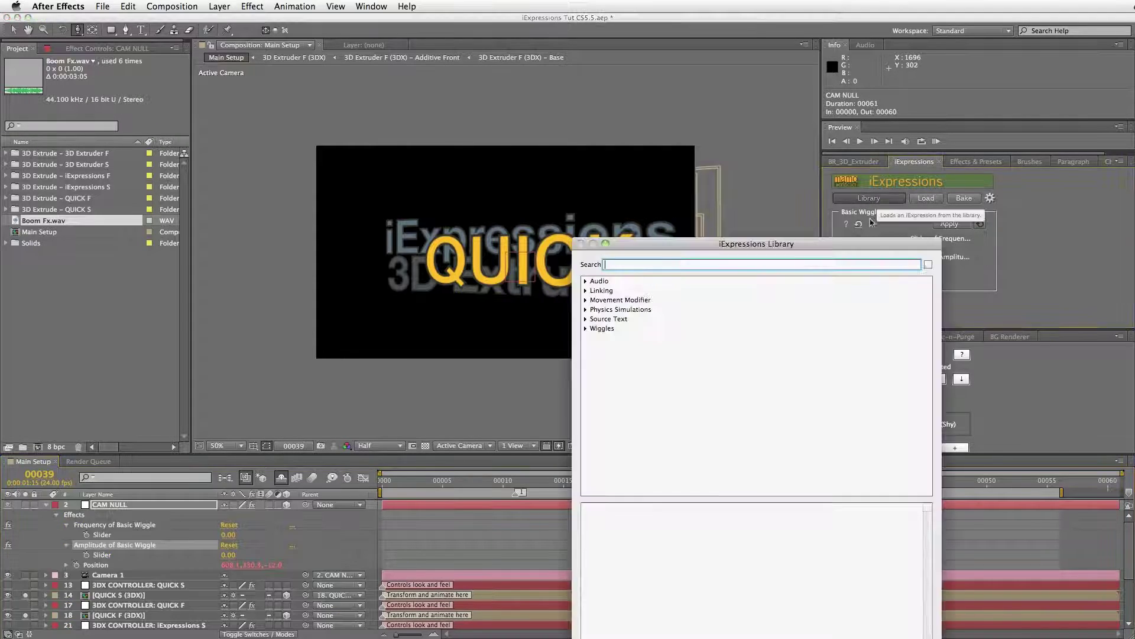
{"action": "left_click", "coordinate": [586, 291]}
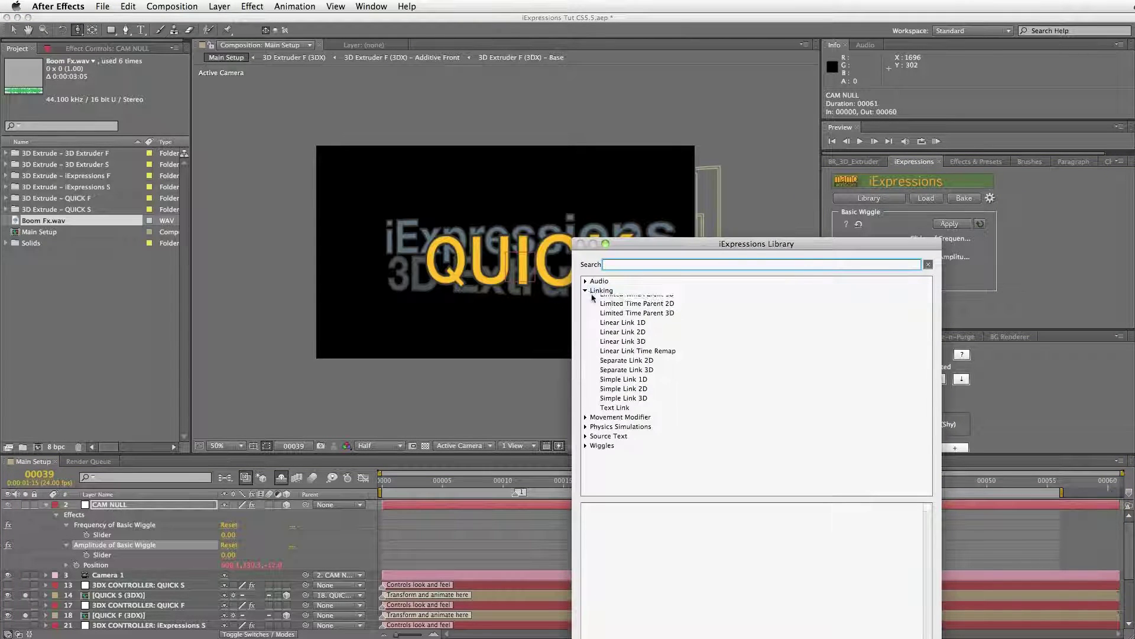
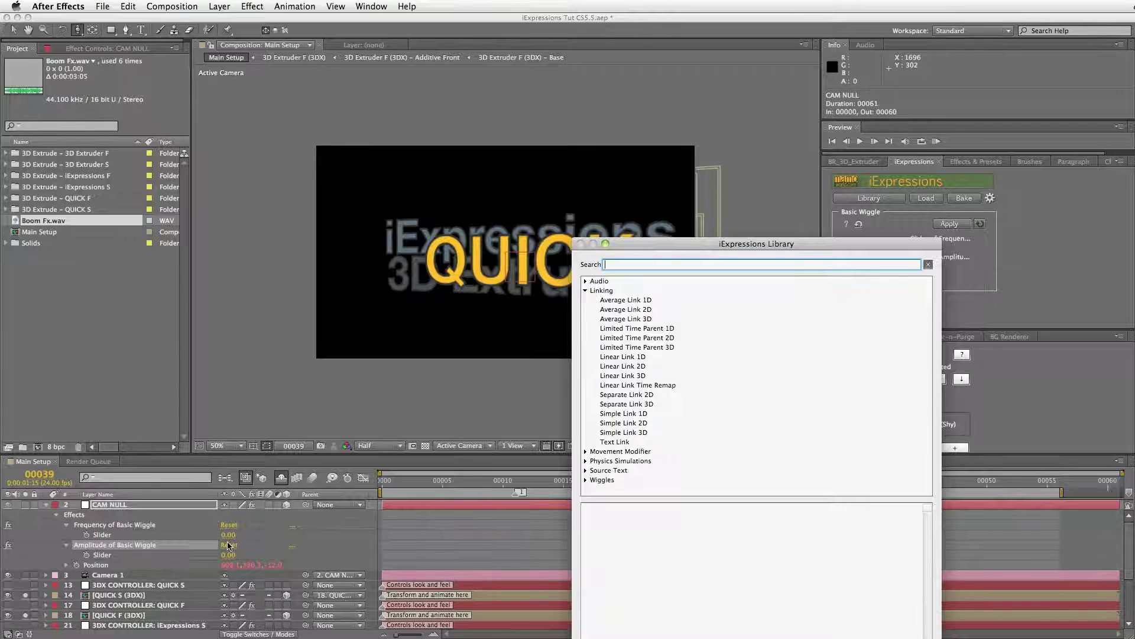
{"action": "left_click", "coordinate": [627, 357]}
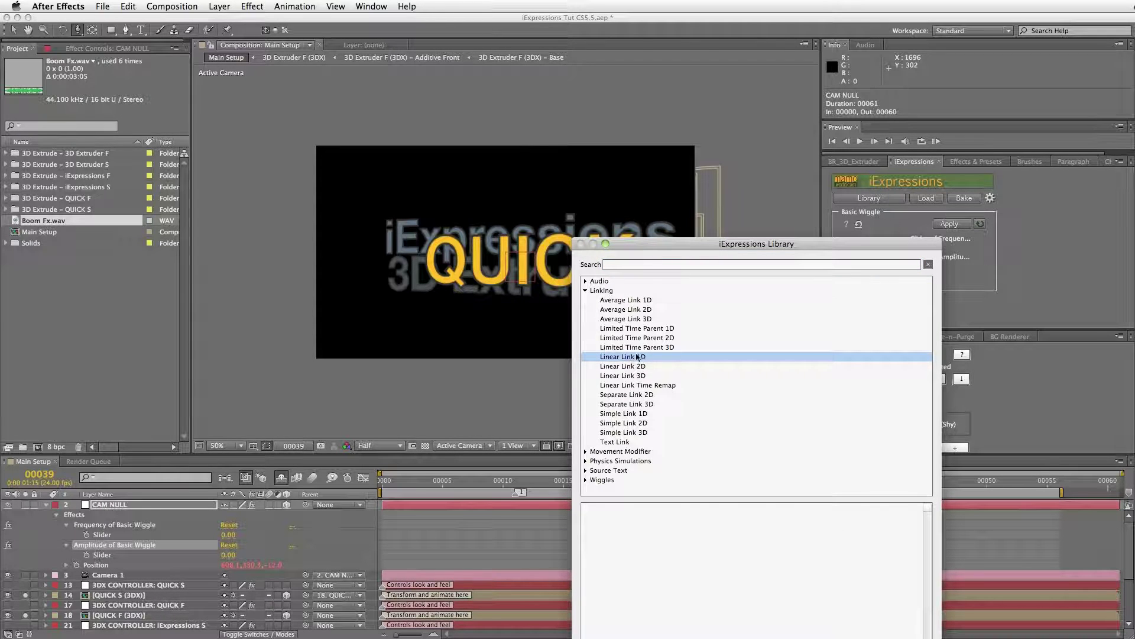
{"action": "left_click", "coordinate": [632, 358]}
{"action": "key", "text": "Return"}
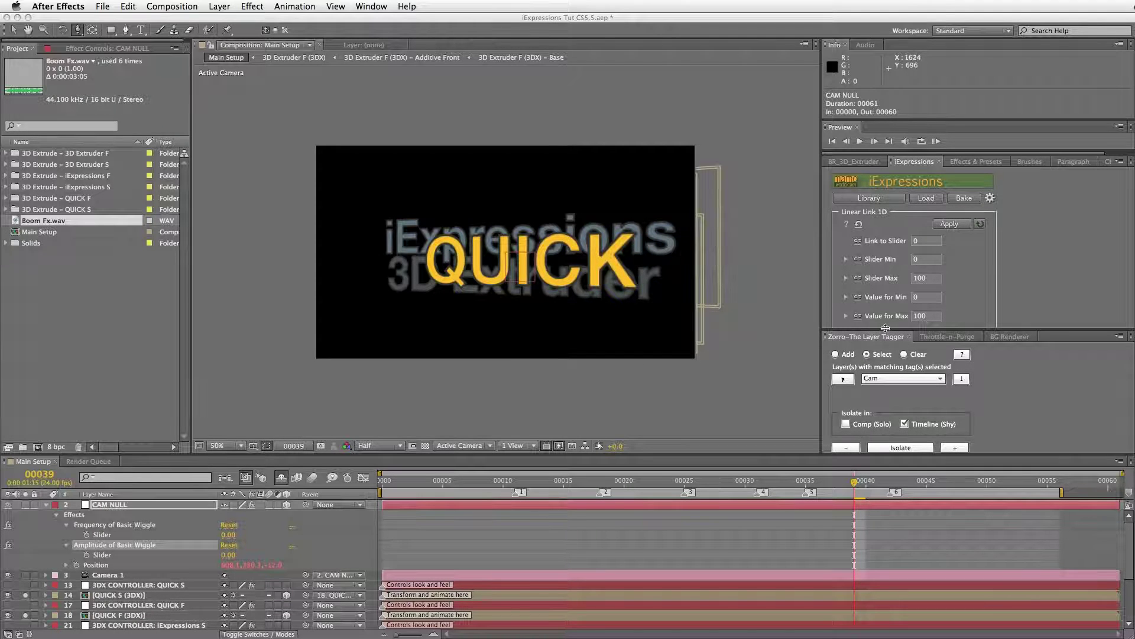
Add the layers tagged SFX to the isolated timeline layers with the layer tagger.
{"action": "left_click_drag", "start_coordinate": [885, 329], "coordinate": [886, 376]}
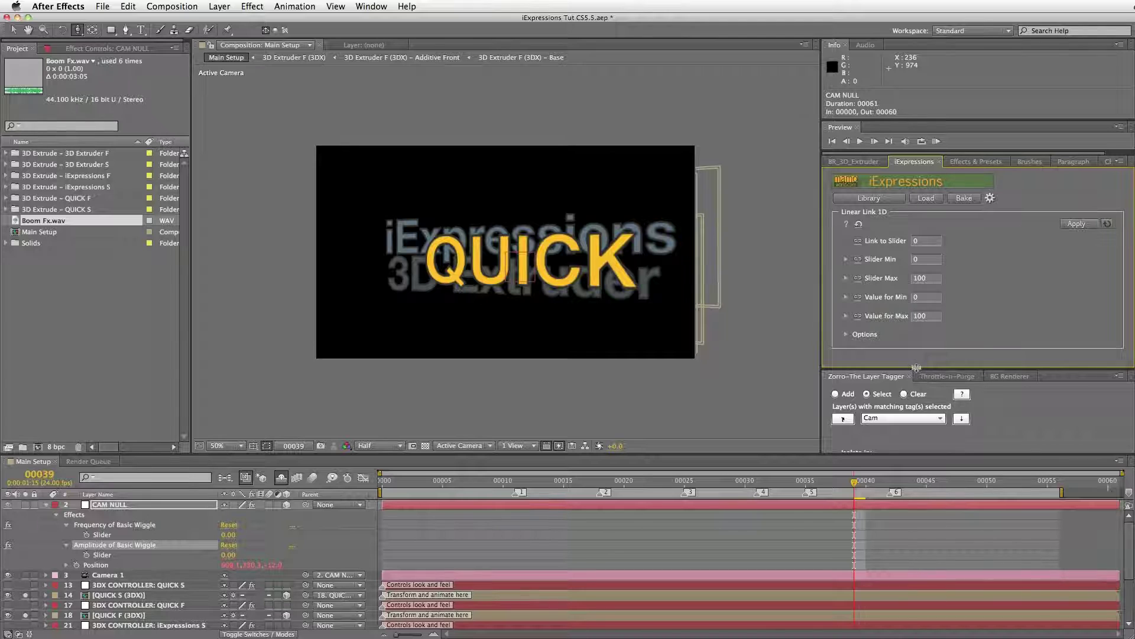
{"action": "left_click_drag", "start_coordinate": [917, 367], "coordinate": [932, 327]}
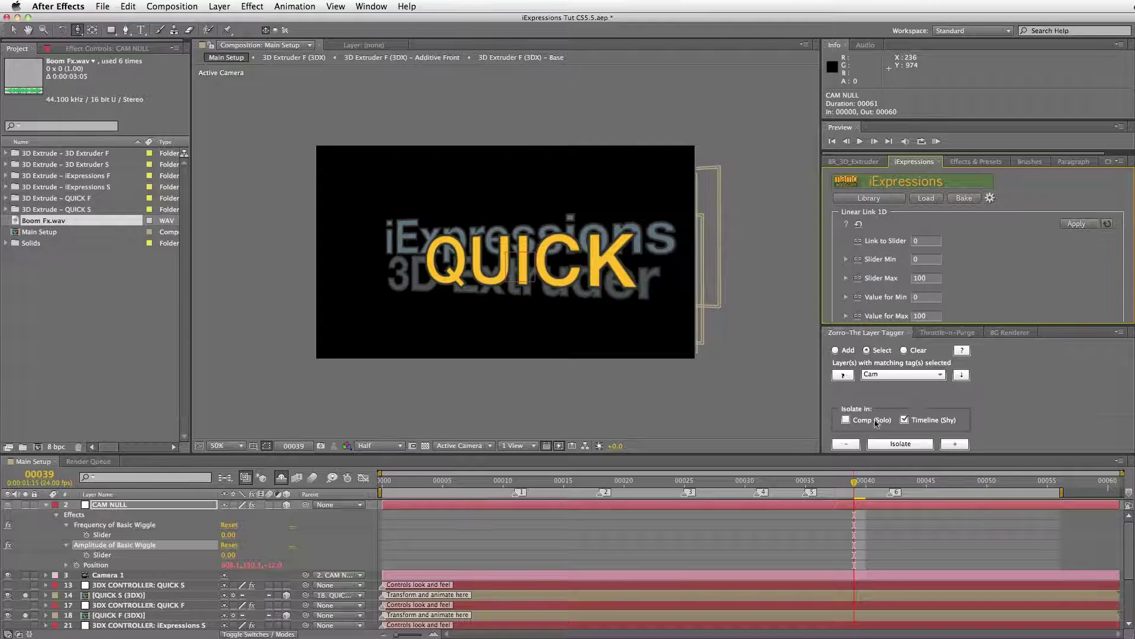
{"action": "left_click", "coordinate": [931, 374]}
{"action": "scroll", "coordinate": [953, 416], "scroll_direction": "down", "scroll_amount": 3}
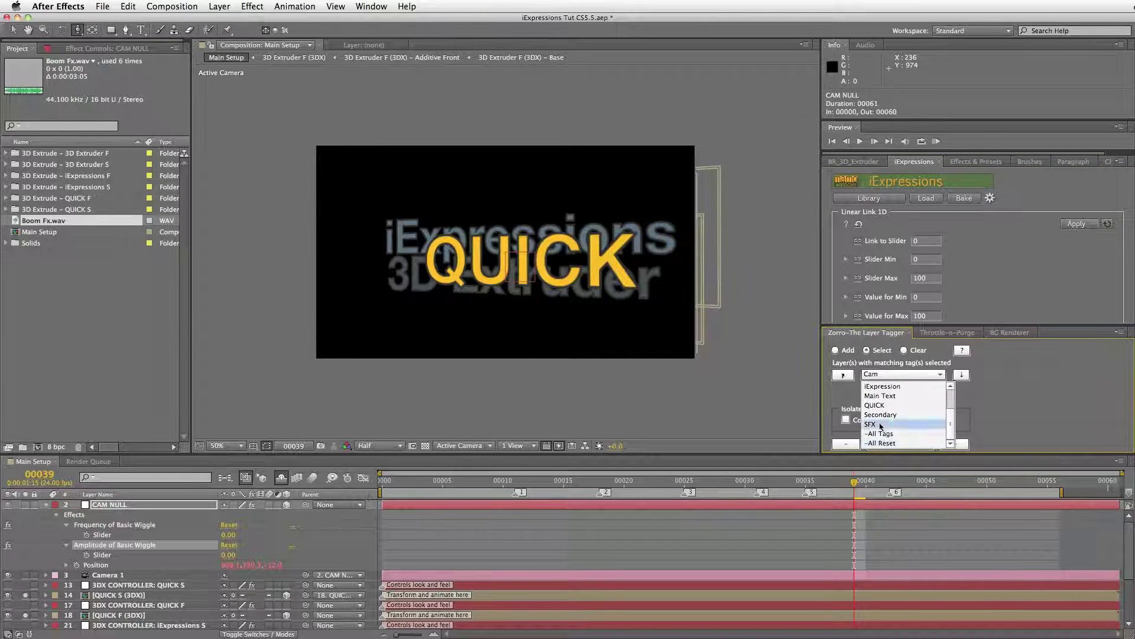
{"action": "left_click", "coordinate": [899, 443]}
{"action": "left_click", "coordinate": [954, 444]}
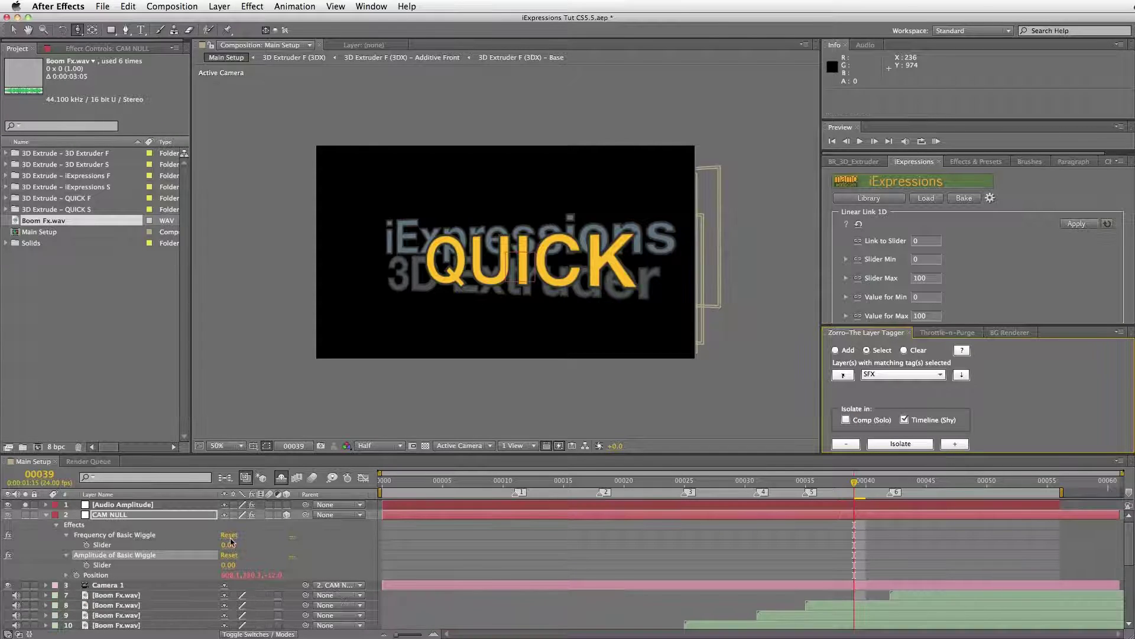
Reveal the Audio Amplitude layer's Both Channels slider and link it to the Link to Slider parameter of Linear Link 1D.
{"action": "left_click", "coordinate": [134, 506]}
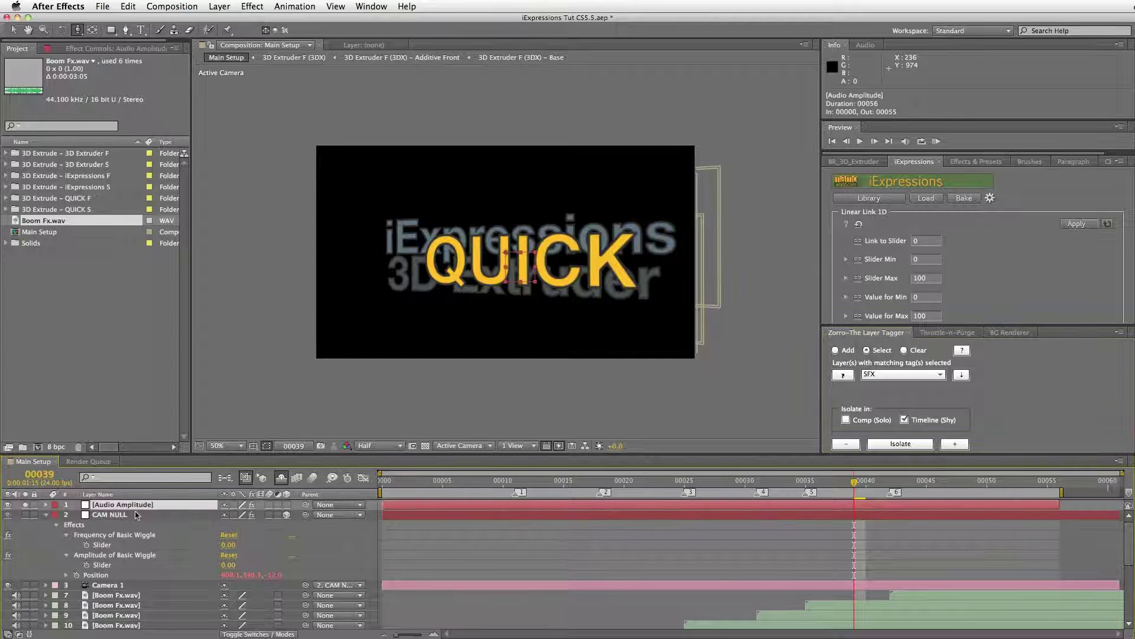
{"action": "key", "text": "e"}
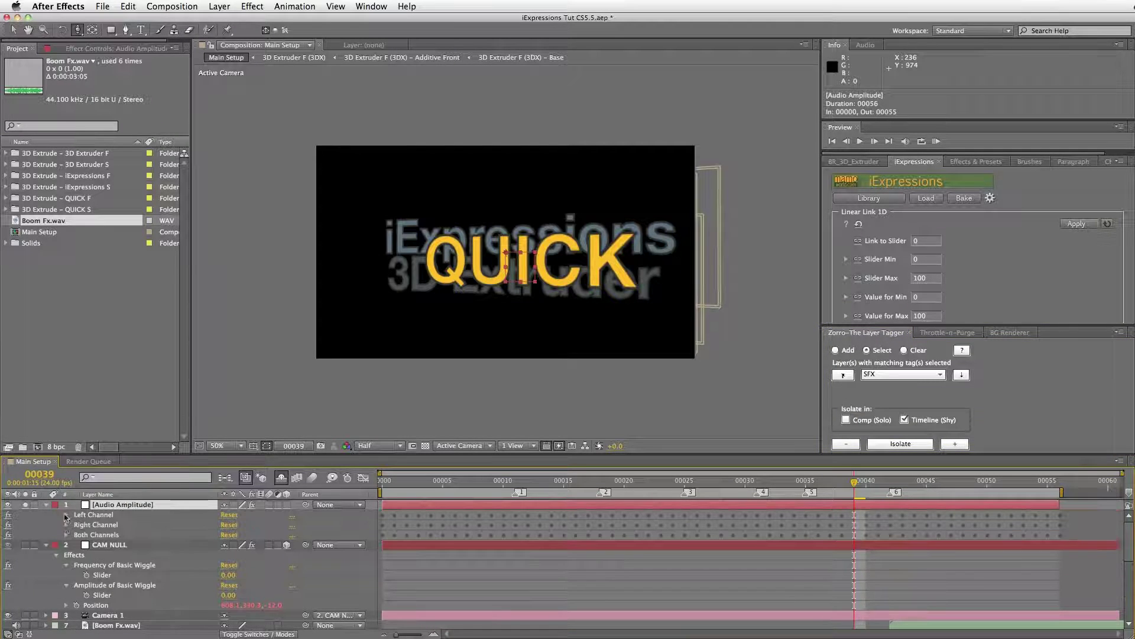
{"action": "left_click", "coordinate": [97, 535]}
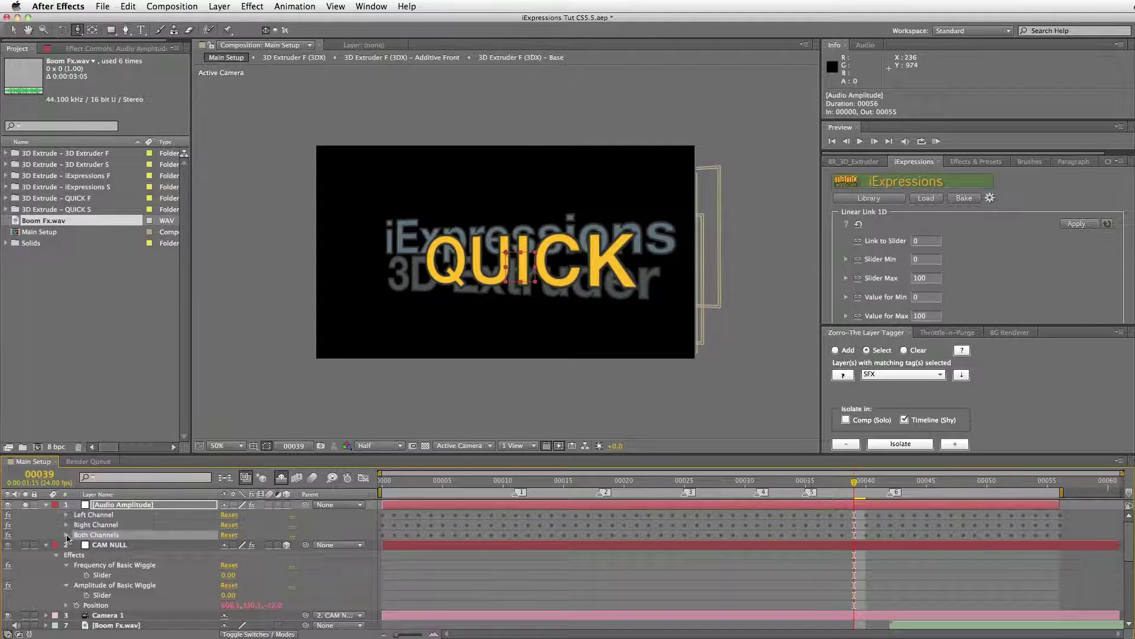
{"action": "left_click", "coordinate": [66, 534]}
{"action": "left_click", "coordinate": [113, 546]}
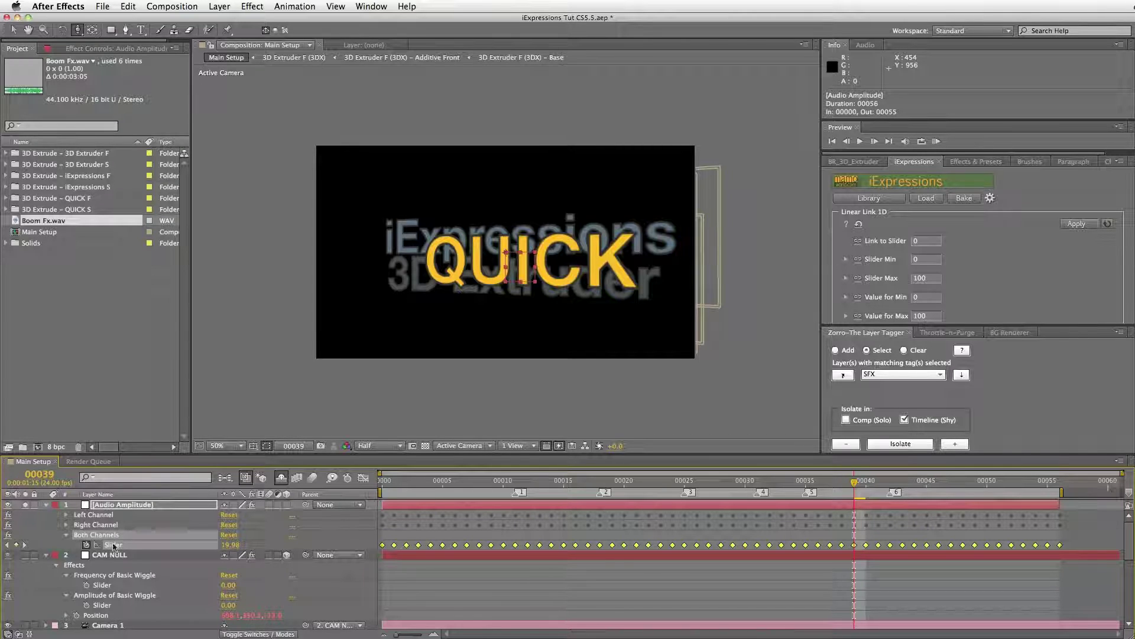
{"action": "left_click", "coordinate": [858, 241]}
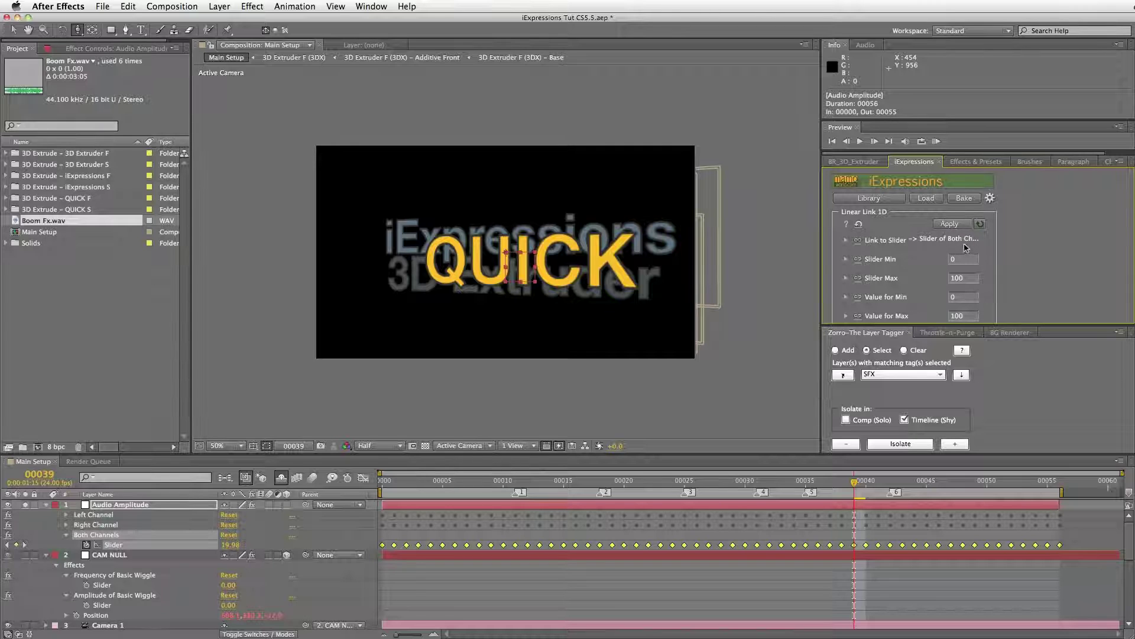
Display the Both Channels slider's curve in the graph editor and go to its first peak at frame 13.
{"action": "left_click", "coordinate": [46, 505]}
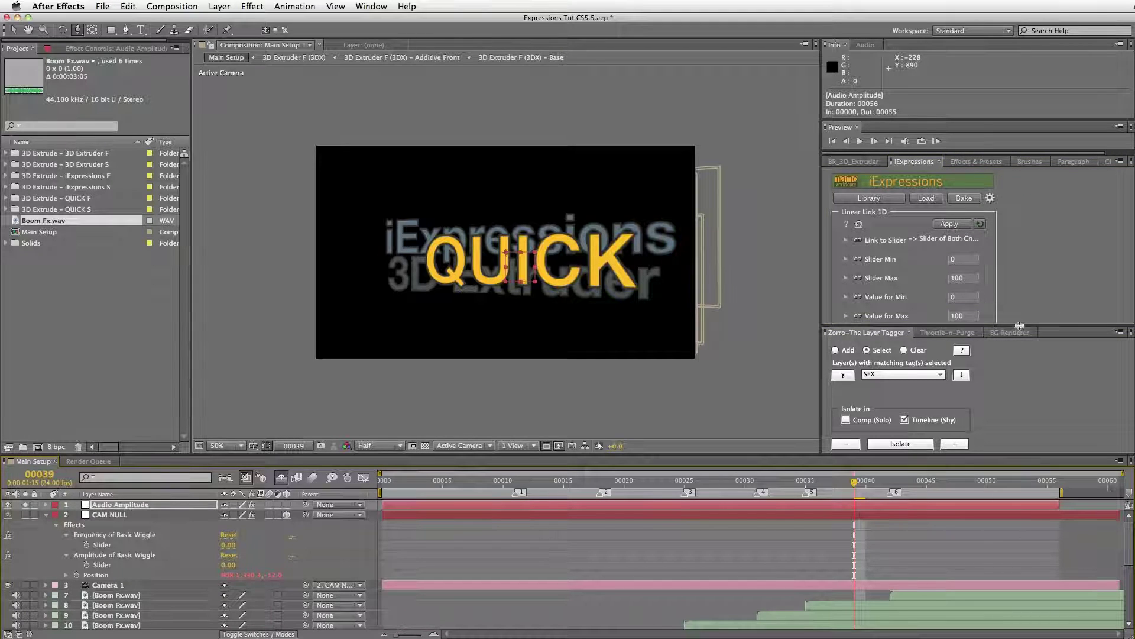
{"action": "left_click_drag", "start_coordinate": [1019, 323], "coordinate": [1020, 379]}
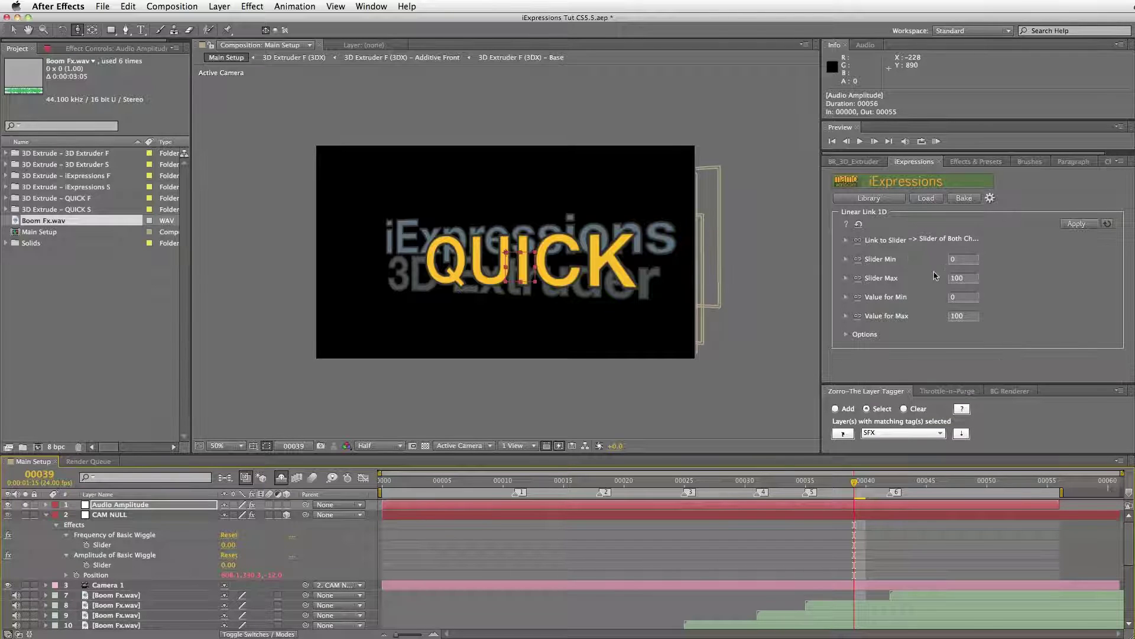
{"action": "left_click", "coordinate": [114, 504]}
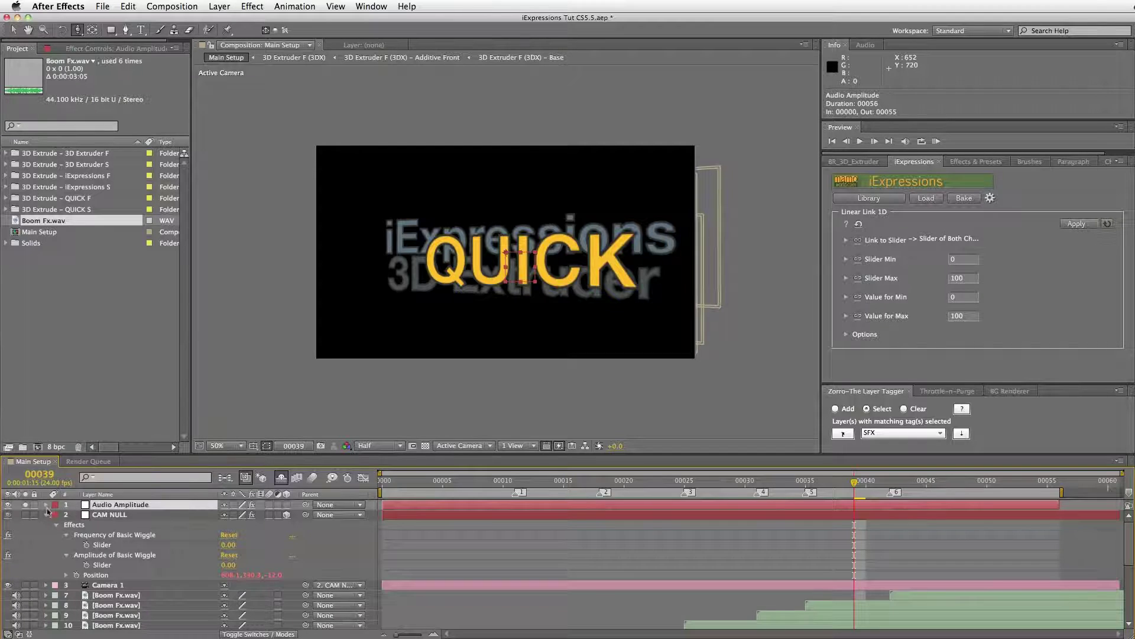
{"action": "left_click", "coordinate": [45, 504]}
{"action": "left_click", "coordinate": [113, 554]}
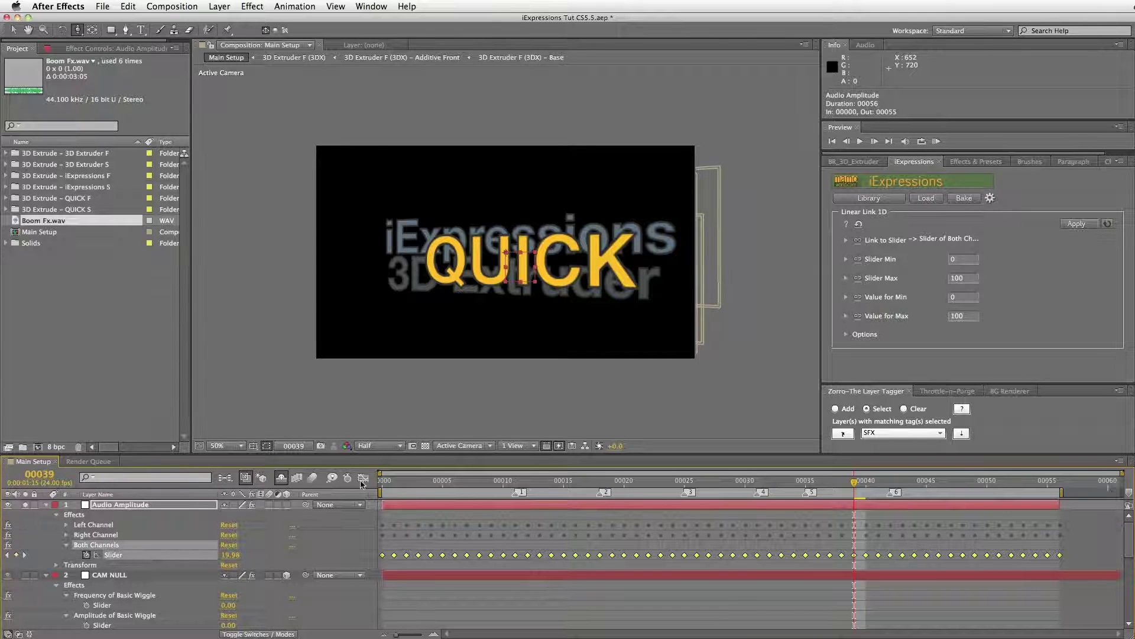
{"action": "left_click", "coordinate": [362, 479]}
{"action": "left_click", "coordinate": [539, 482]}
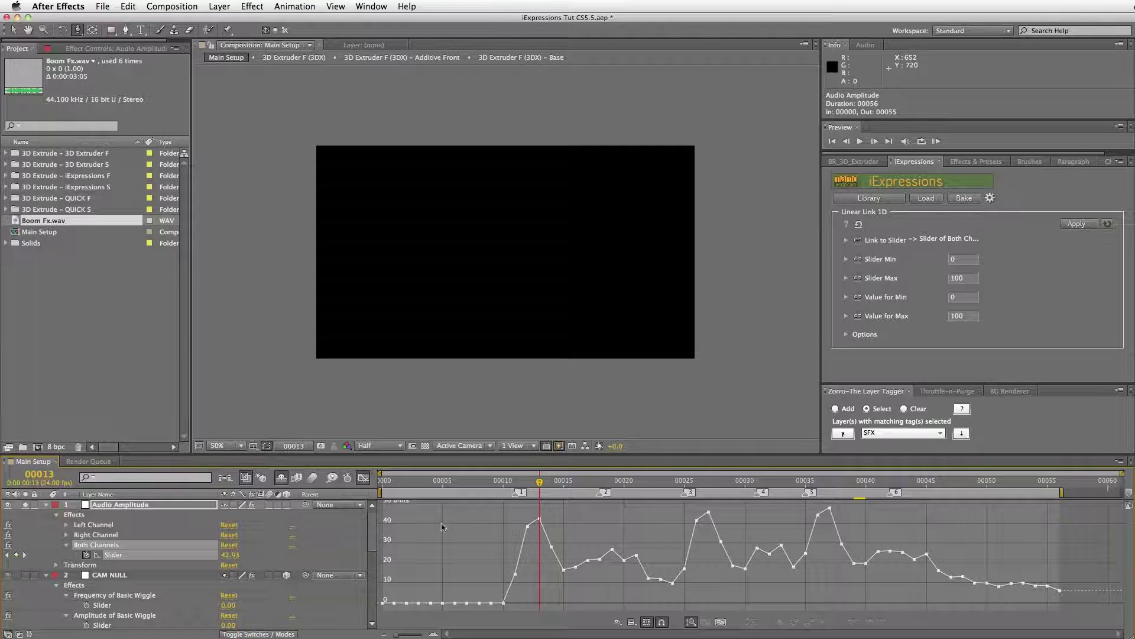
Set Slider Min to 40 and Slider Max to 48, checking the audio curve's peaks at frames 13 and 37.
{"action": "left_click", "coordinate": [954, 260]}
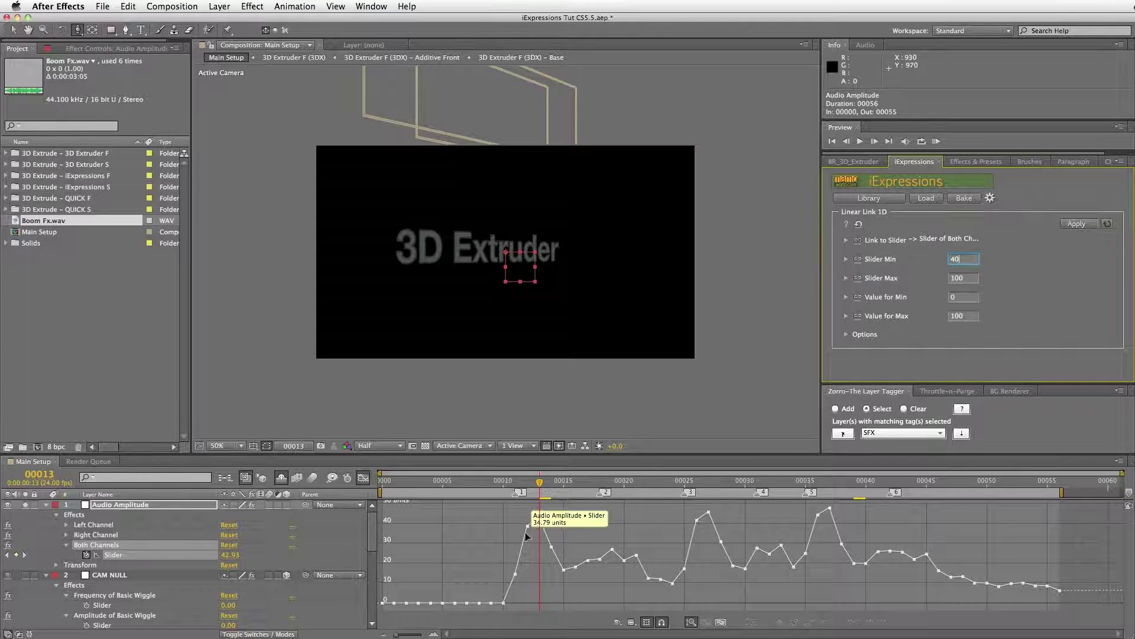
{"action": "mouse_move", "coordinate": [540, 520]}
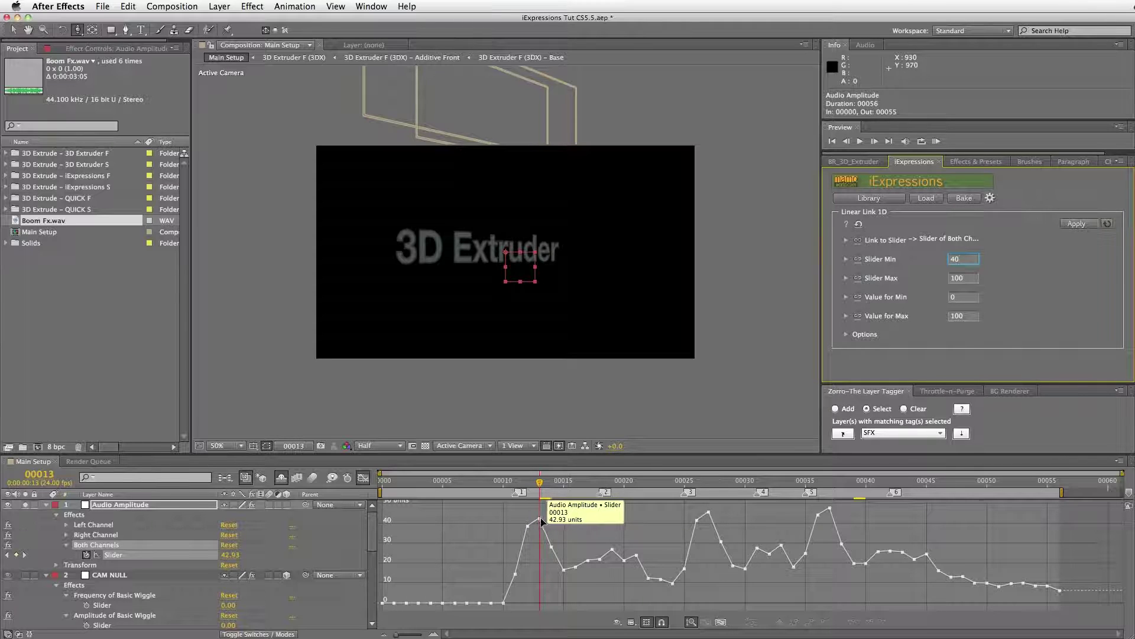
{"action": "left_click", "coordinate": [831, 486]}
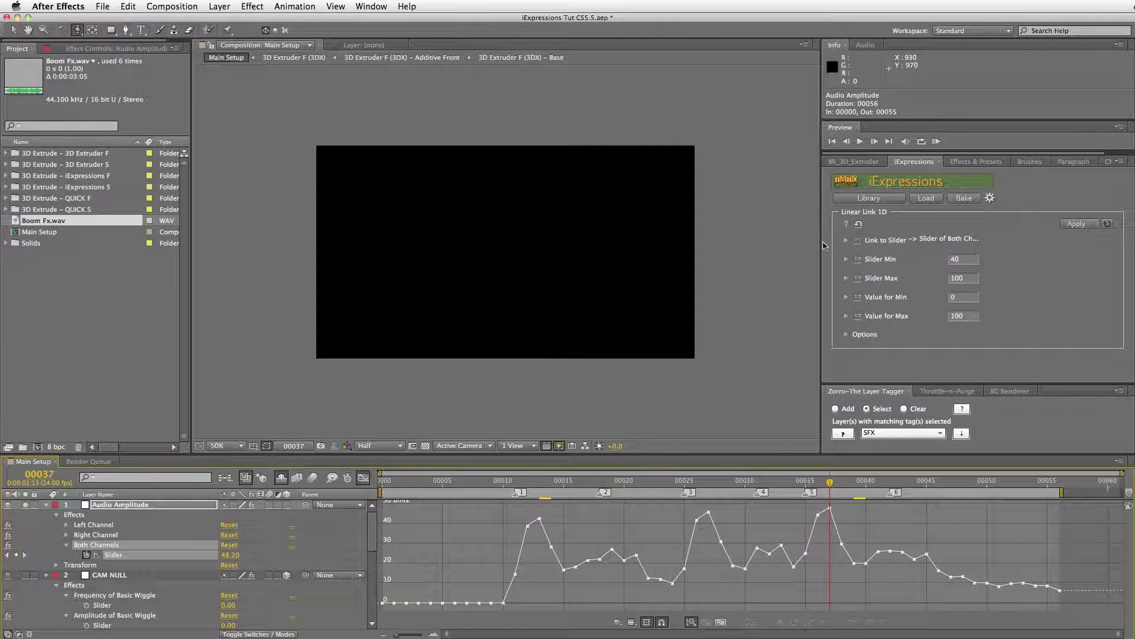
{"action": "left_click", "coordinate": [966, 279]}
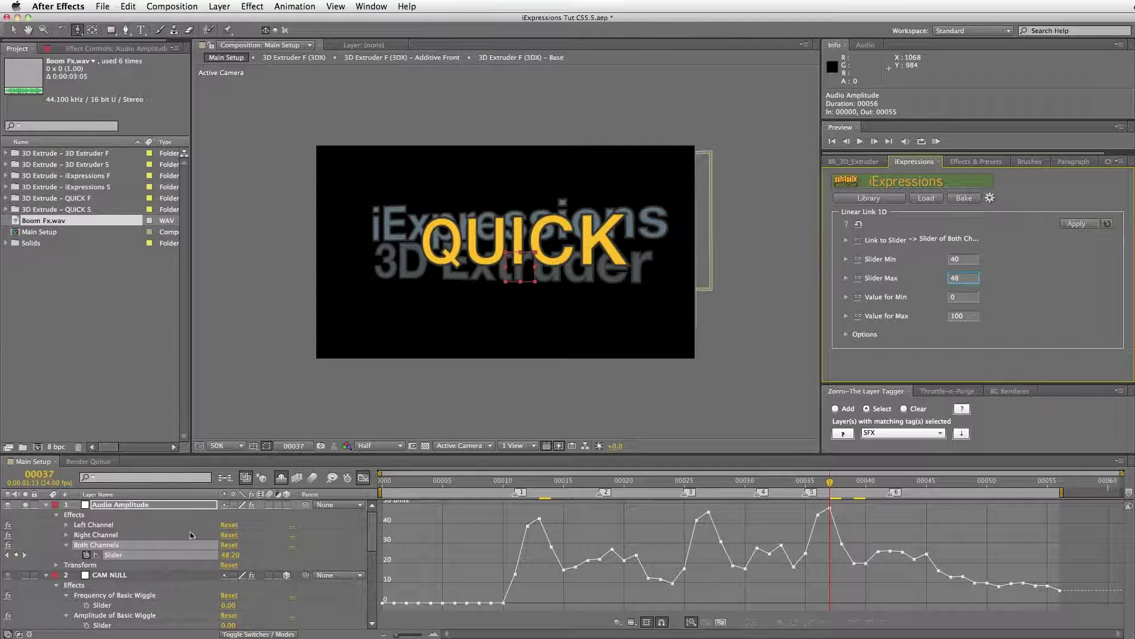
Set Value for Max to 10 and apply Linear Link 1D to CAM NULL's Frequency of Basic Wiggle slider.
{"action": "left_click", "coordinate": [122, 576]}
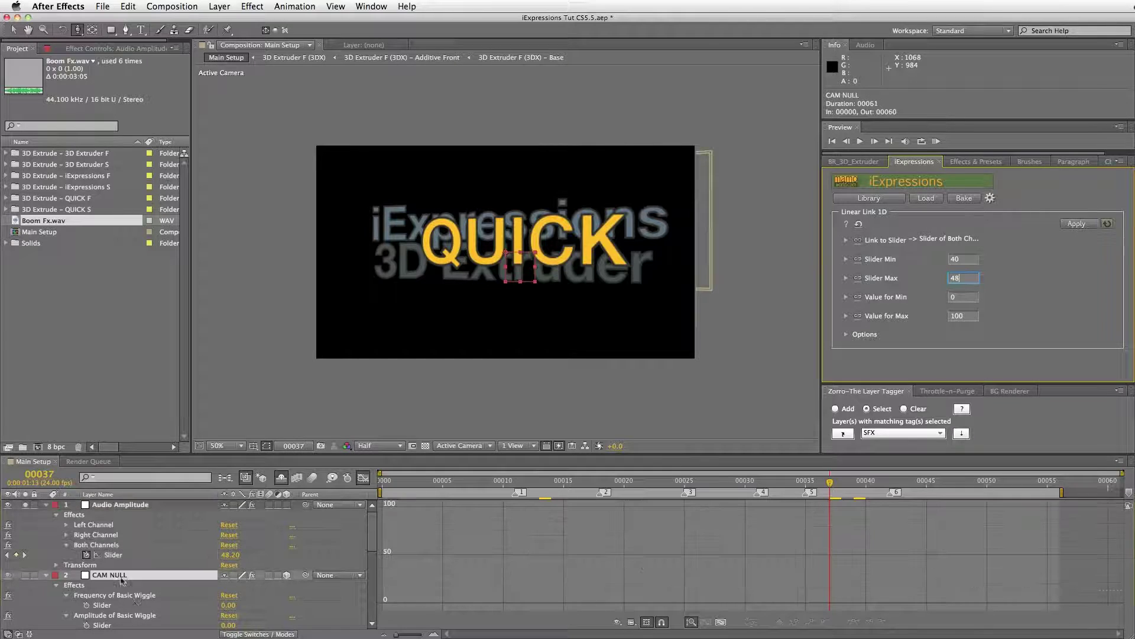
{"action": "left_click", "coordinate": [105, 606]}
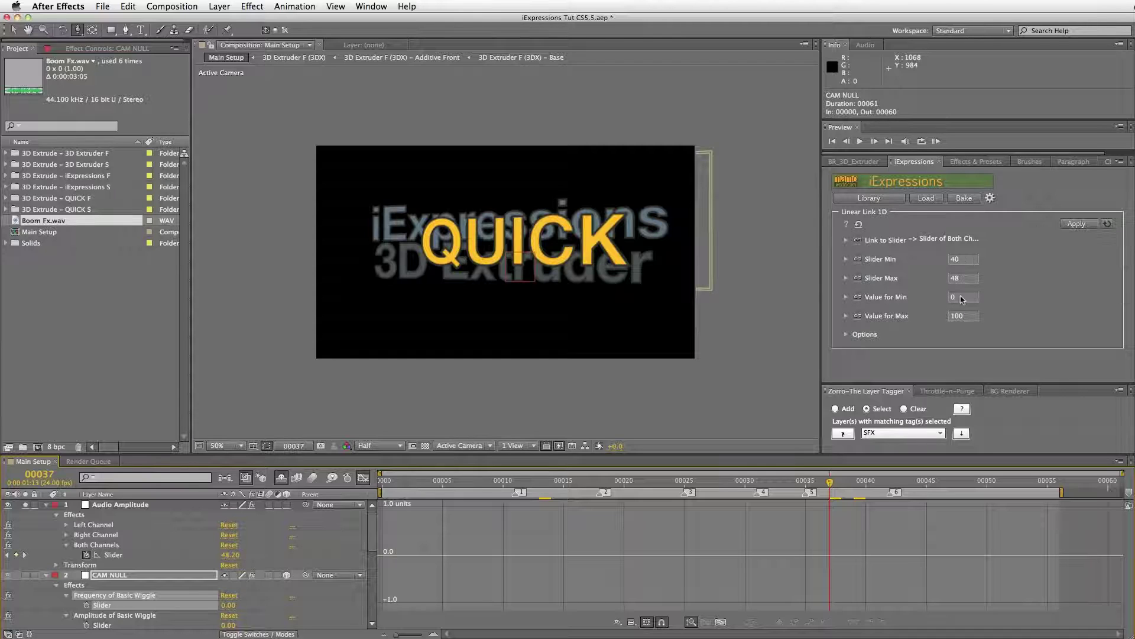
{"action": "left_click", "coordinate": [965, 316]}
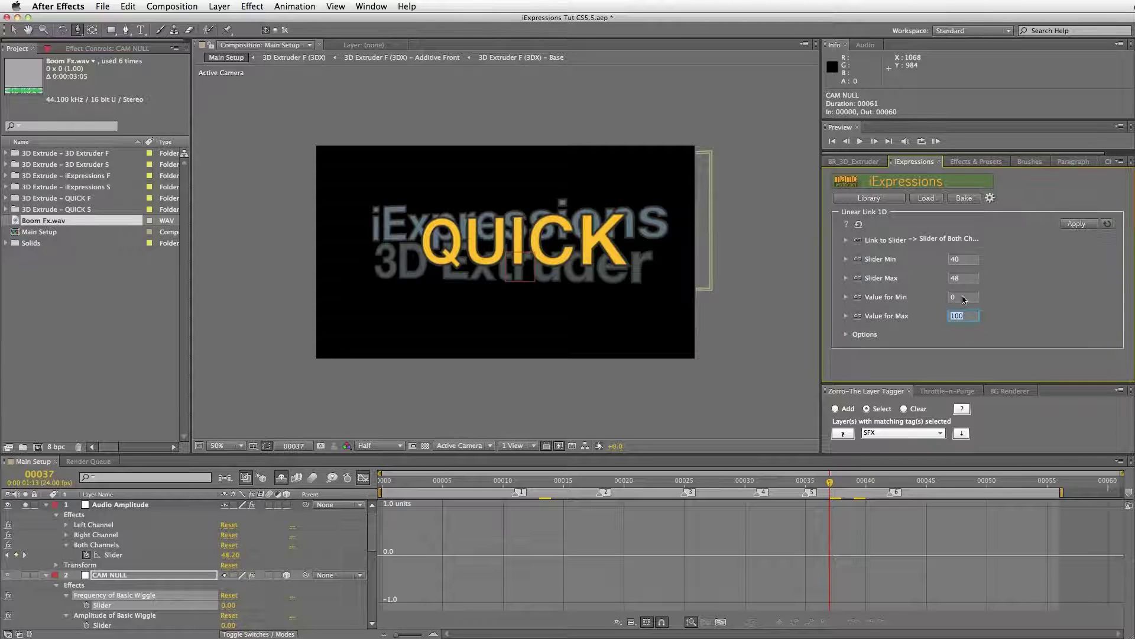
{"action": "type", "text": "10"}
{"action": "left_click", "coordinate": [101, 606]}
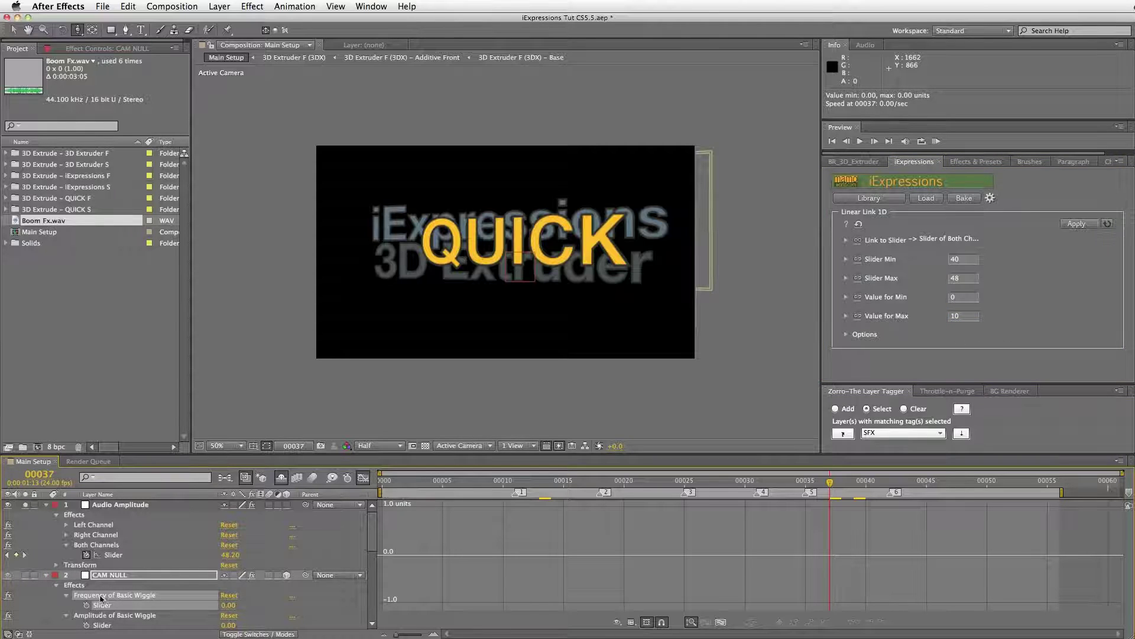
{"action": "left_click", "coordinate": [98, 595]}
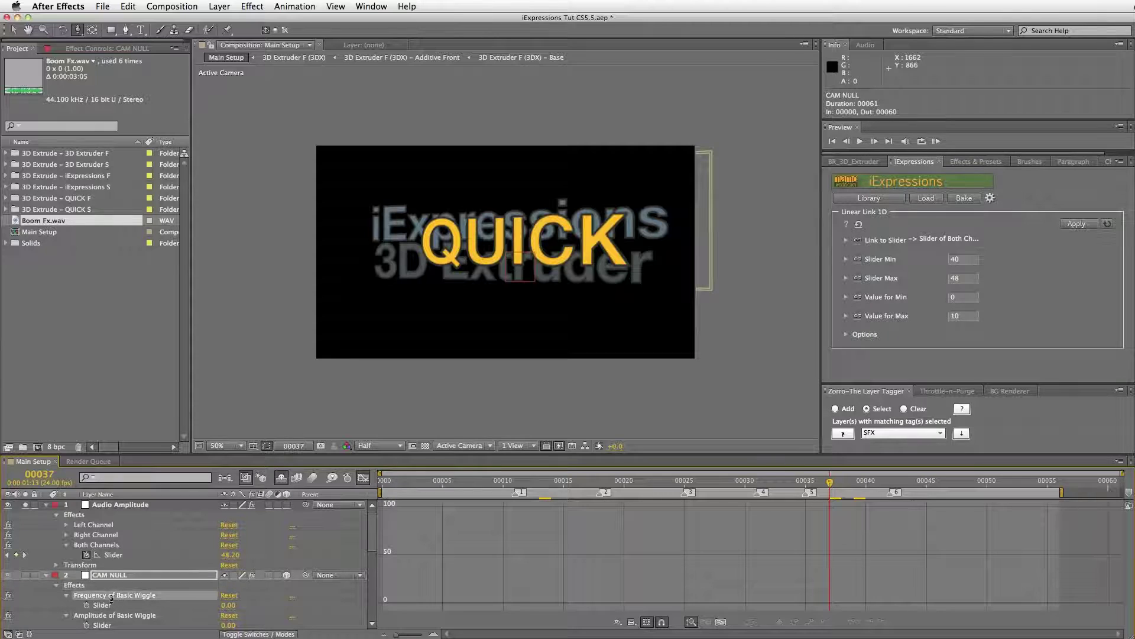
{"action": "left_click", "coordinate": [1076, 224]}
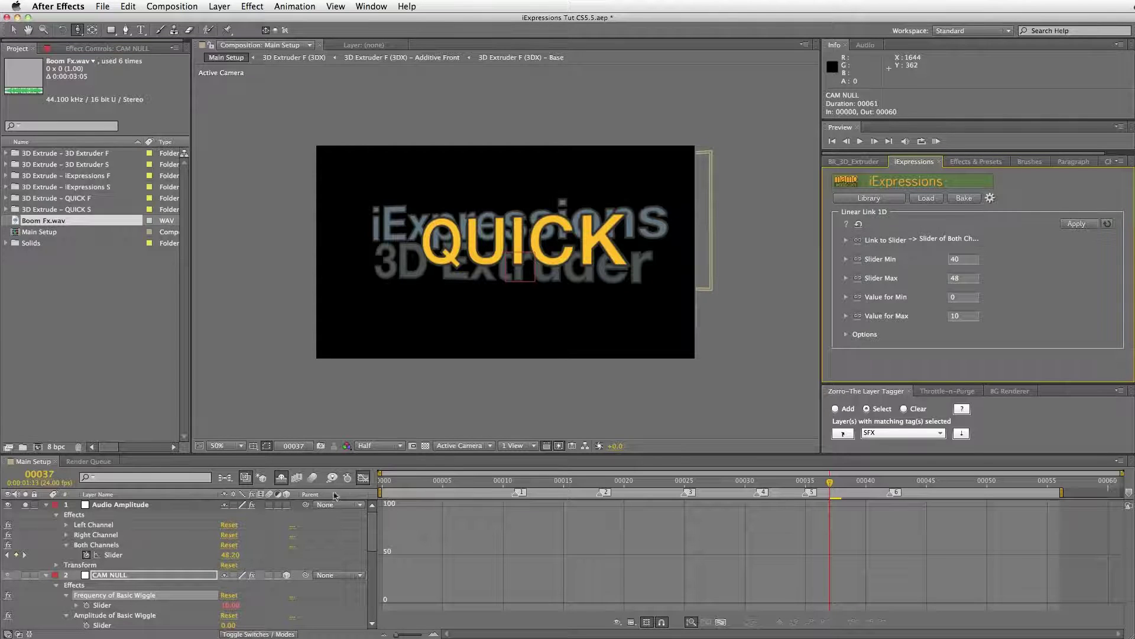
Show the Both Channels curve again and check the linked wiggle frequency at frames 35 and 34.
{"action": "left_click", "coordinate": [363, 478]}
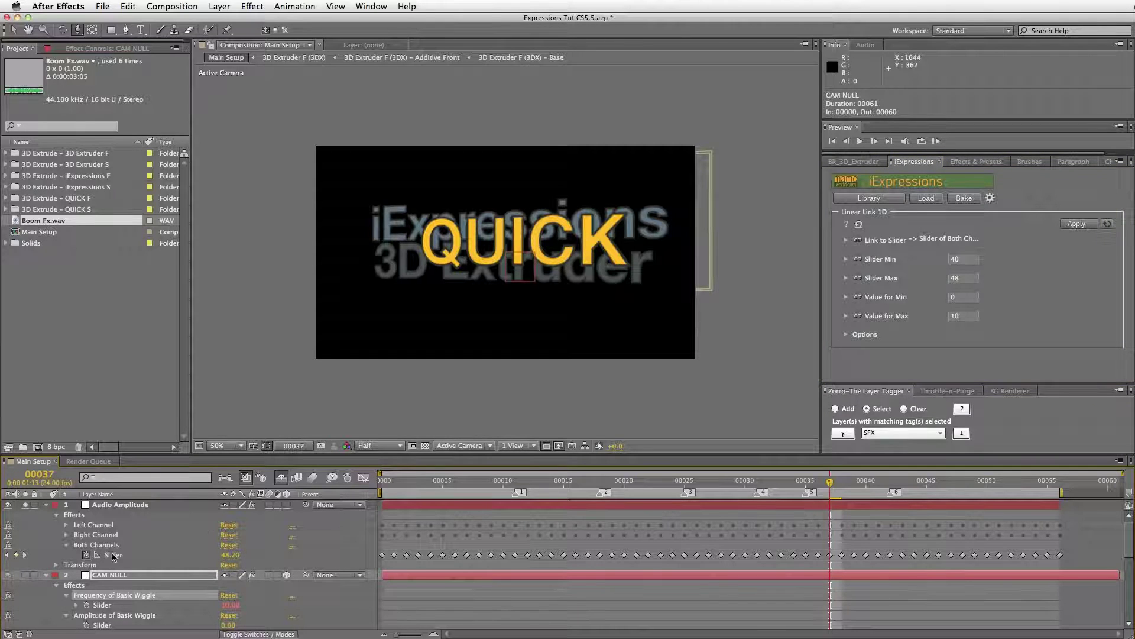
{"action": "left_click", "coordinate": [113, 555]}
{"action": "left_click", "coordinate": [363, 478]}
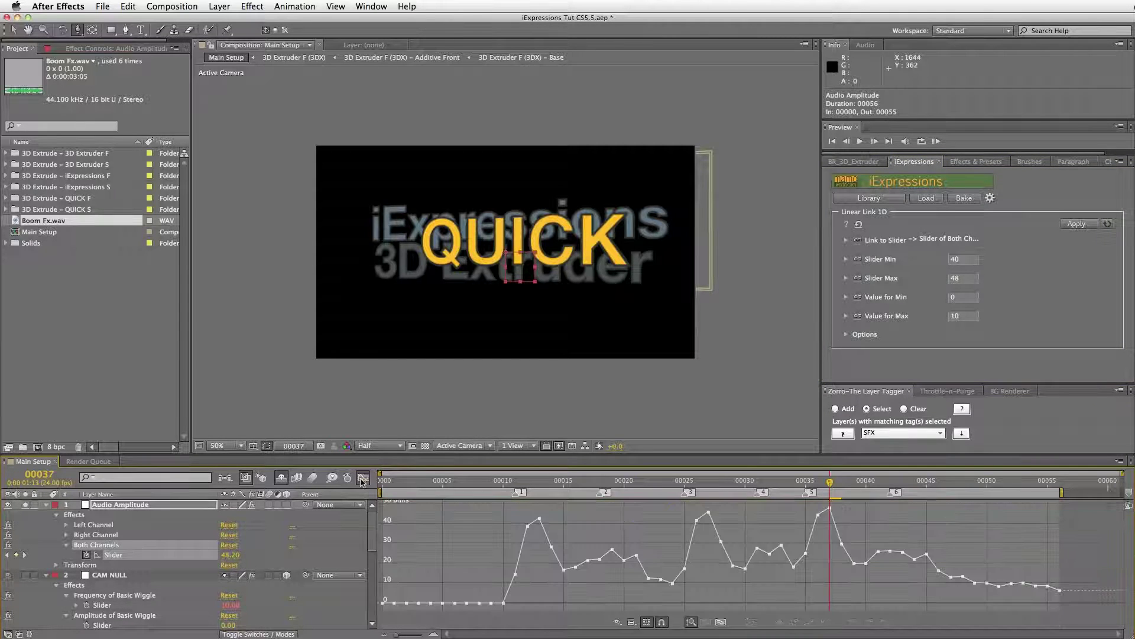
{"action": "left_click", "coordinate": [798, 482]}
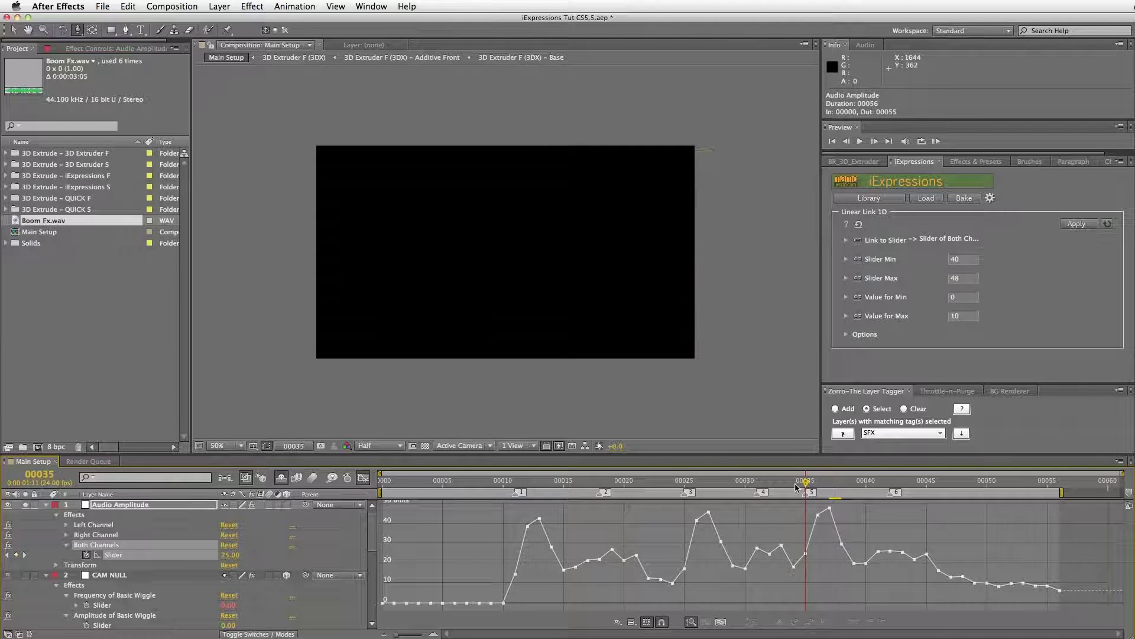
{"action": "left_click", "coordinate": [797, 484]}
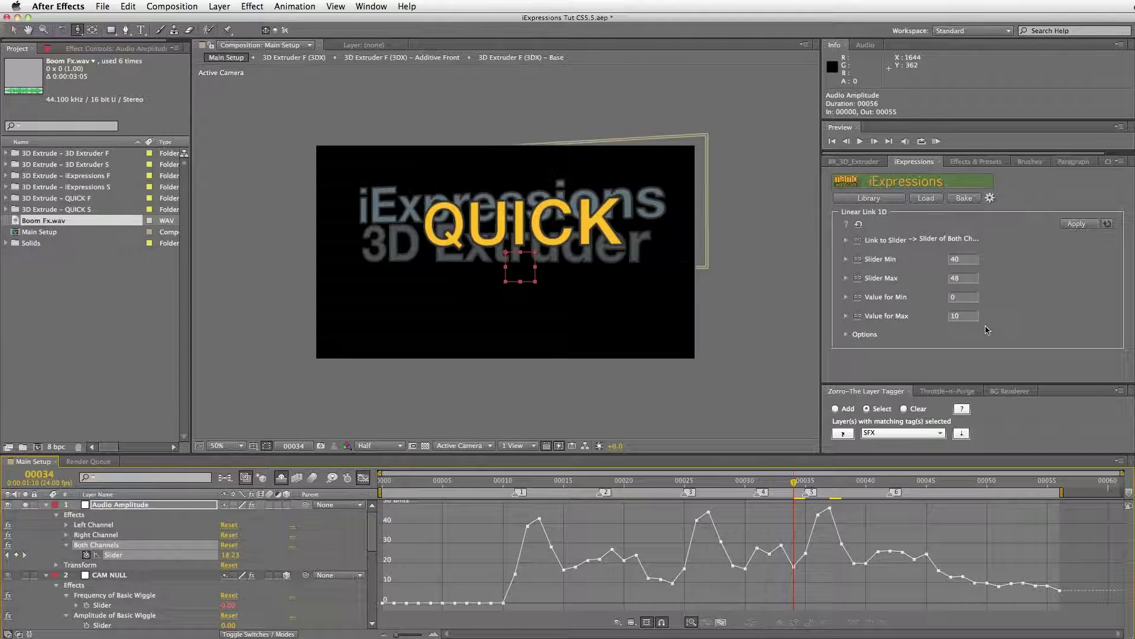
Apply Linear Link 1D with Value for Max 15 to CAM NULL's Amplitude of Basic Wiggle slider and check it at frame 37.
{"action": "left_click", "coordinate": [105, 626]}
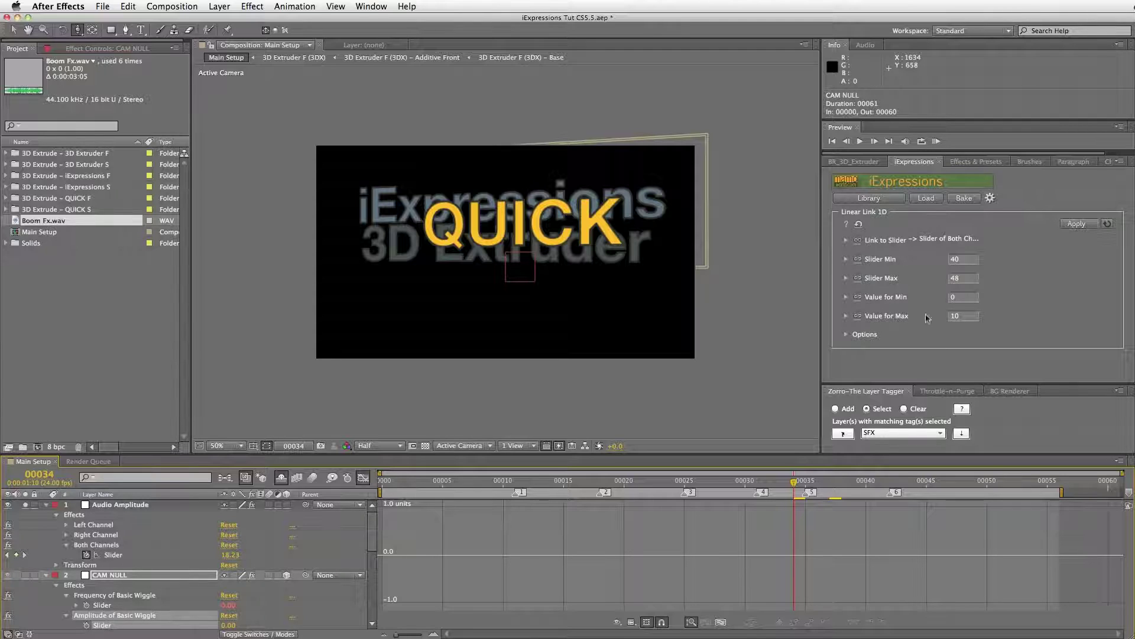
{"action": "left_click", "coordinate": [963, 316]}
{"action": "left_click", "coordinate": [1085, 224]}
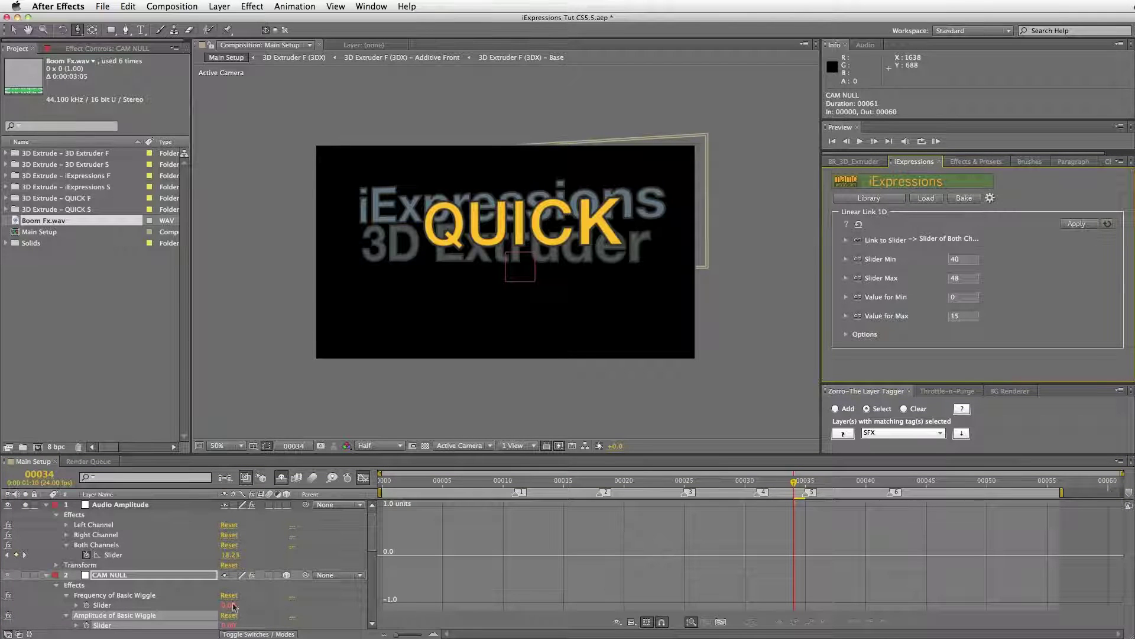
{"action": "left_click", "coordinate": [117, 556]}
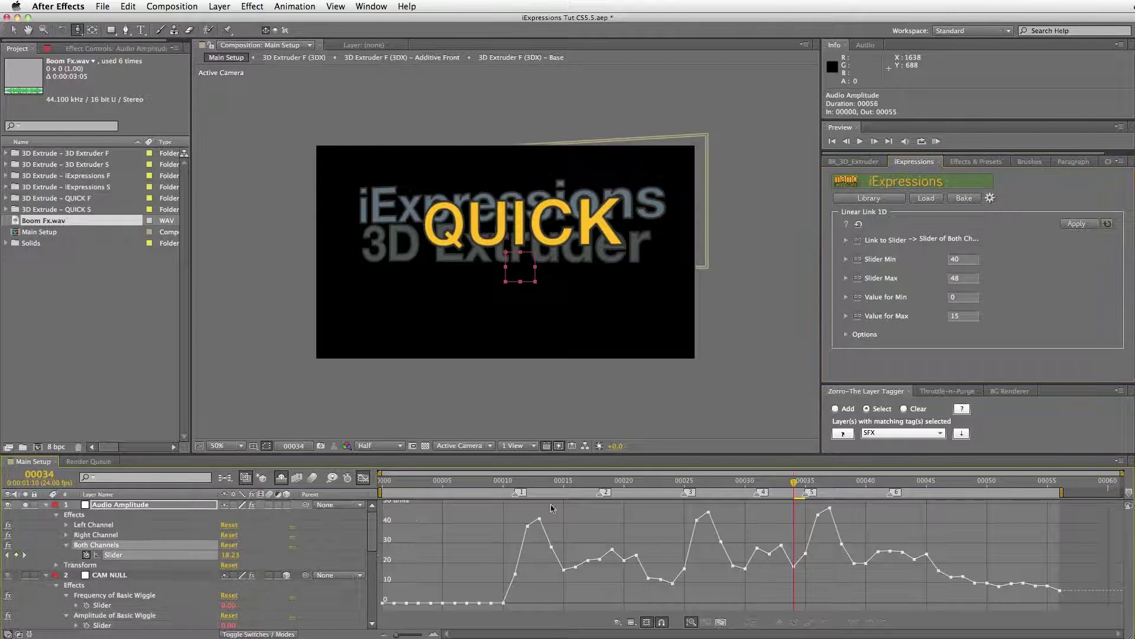
{"action": "left_click", "coordinate": [836, 493]}
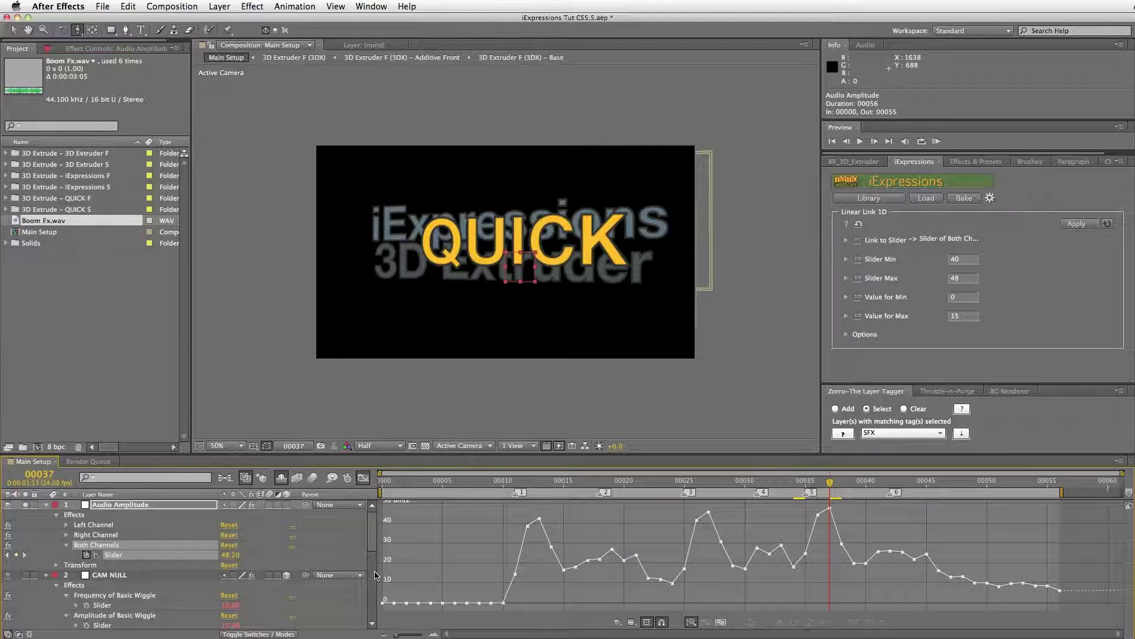
Create a new adjustment layer directly above the Audio Amplitude layer.
{"action": "left_click", "coordinate": [103, 507]}
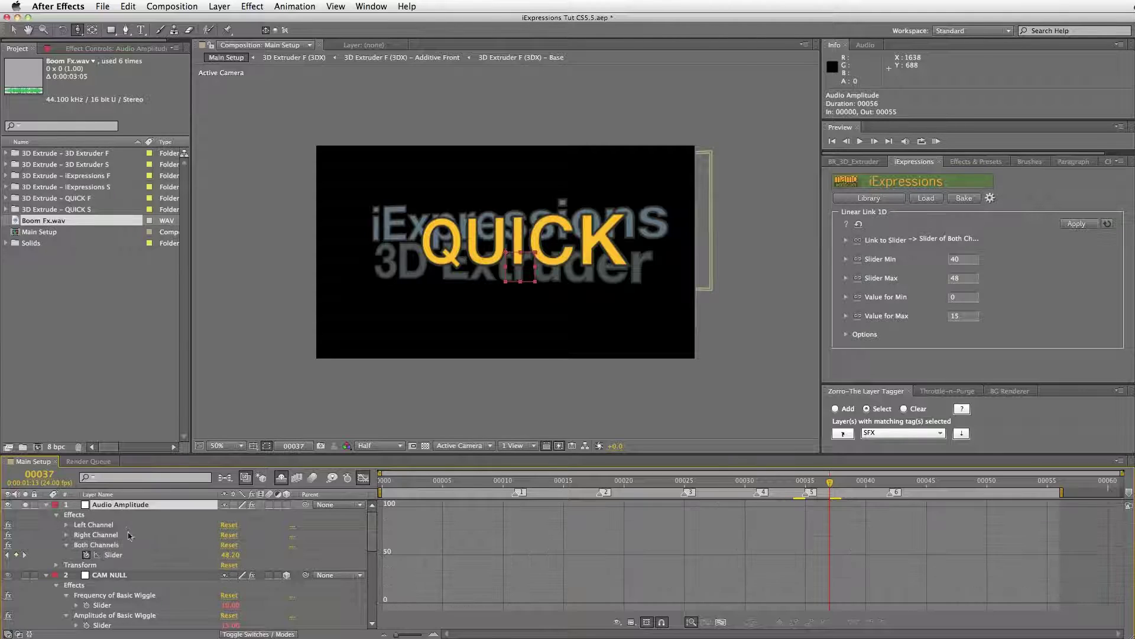
{"action": "left_click", "coordinate": [219, 7]}
{"action": "mouse_move", "coordinate": [225, 21]}
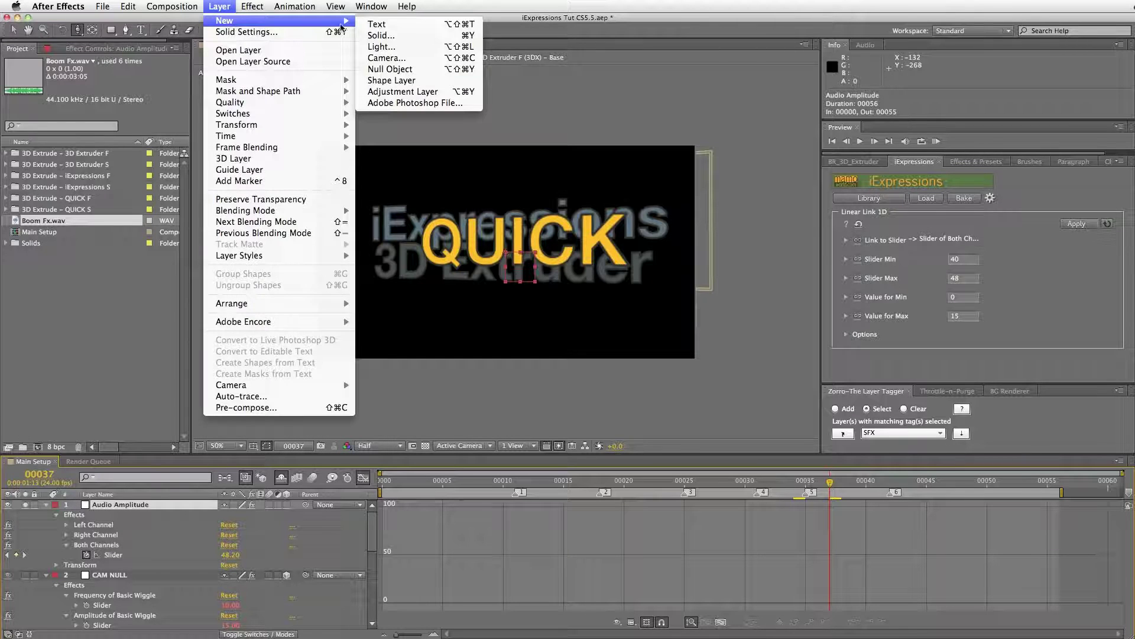
{"action": "left_click", "coordinate": [408, 92]}
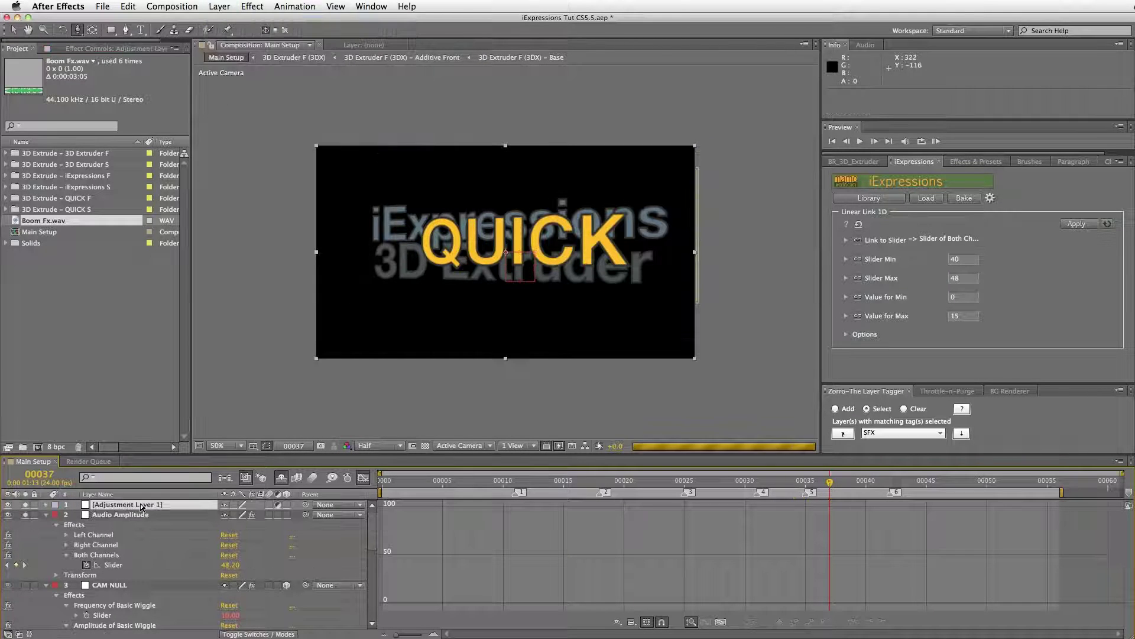
Rename the new adjustment layer SEPARATE RGB and check the name by toggling between source and layer names.
{"action": "key", "text": "Return"}
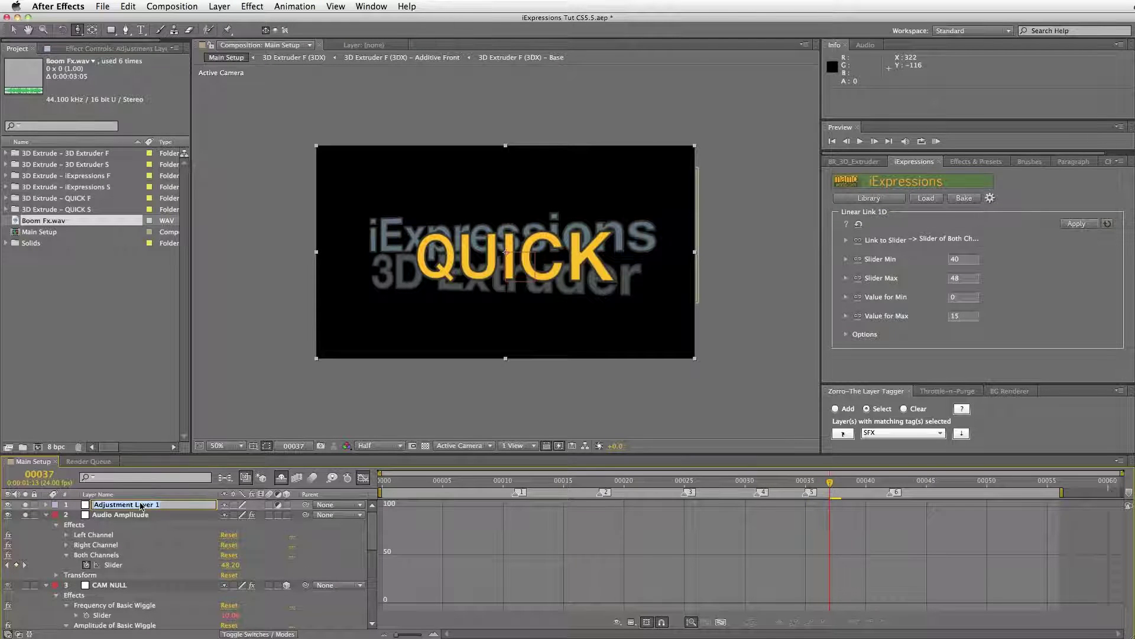
{"action": "type", "text": "St"}
{"action": "key", "text": "Return"}
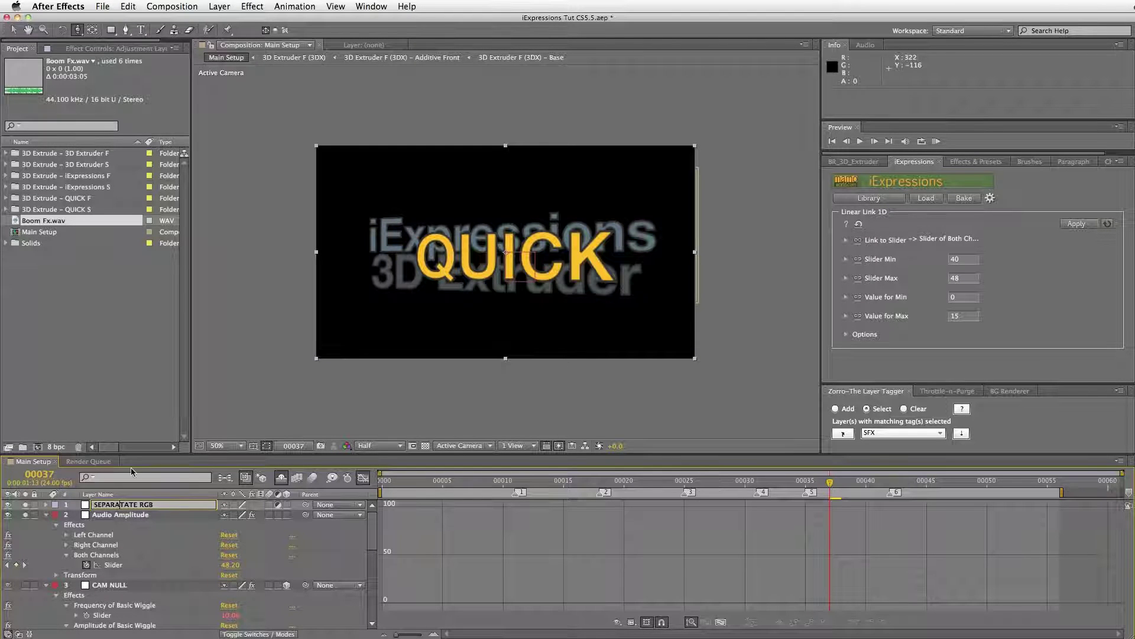
{"action": "key", "text": "BackSpace"}
{"action": "type", "text": "A"}
{"action": "key", "text": "Right"}
{"action": "key", "text": "Delete"}
{"action": "key", "text": "BackSpace"}
{"action": "left_click", "coordinate": [148, 494]}
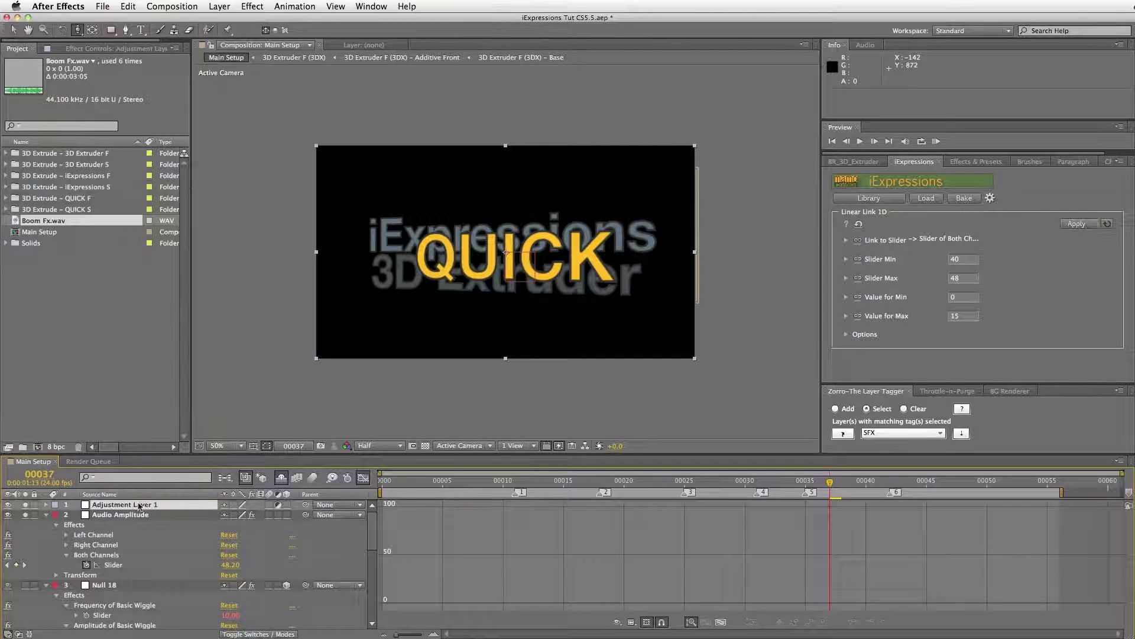
{"action": "left_click", "coordinate": [140, 495]}
Try to find the Separate RGB effect by searching the effects and presets for "separ".
{"action": "left_click", "coordinate": [252, 6]}
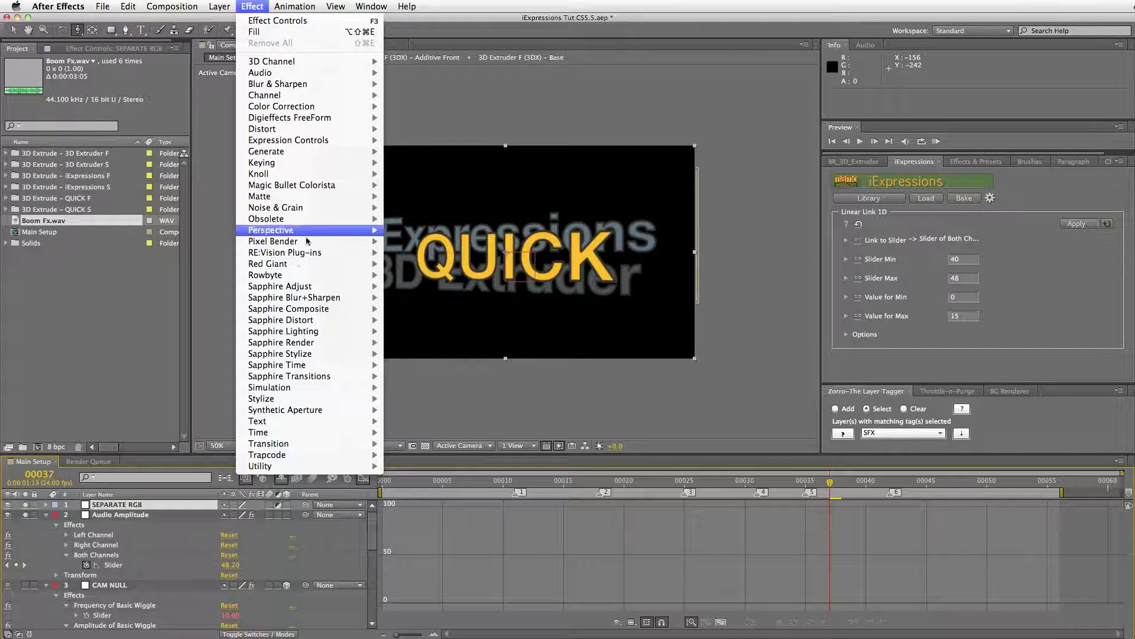
{"action": "key", "text": "Escape"}
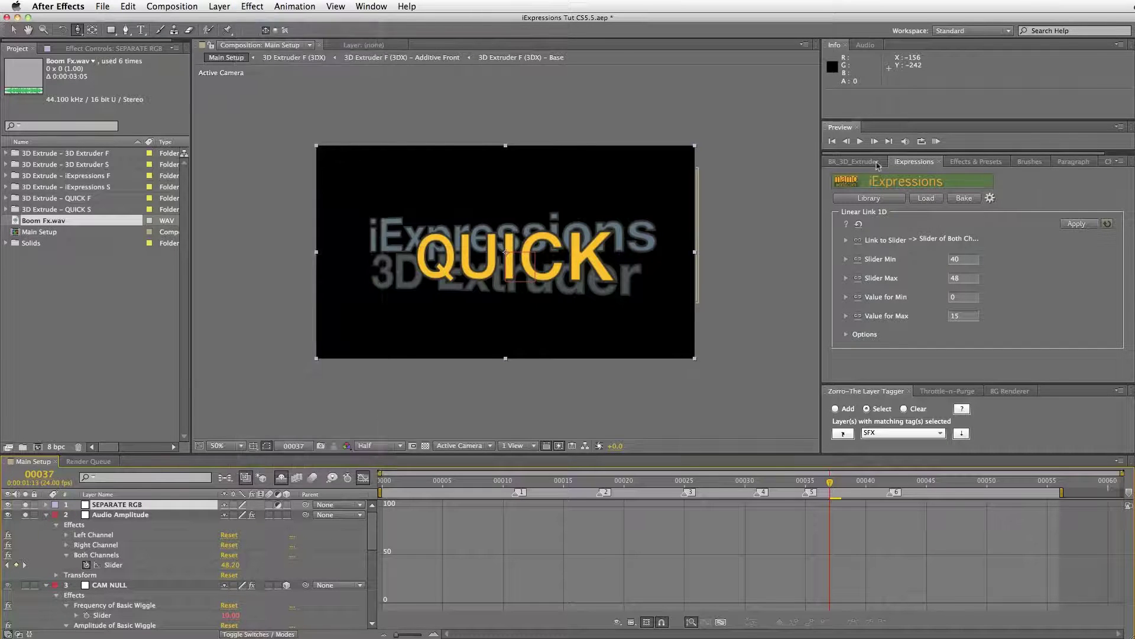
{"action": "left_click", "coordinate": [975, 161]}
{"action": "left_click", "coordinate": [869, 175]}
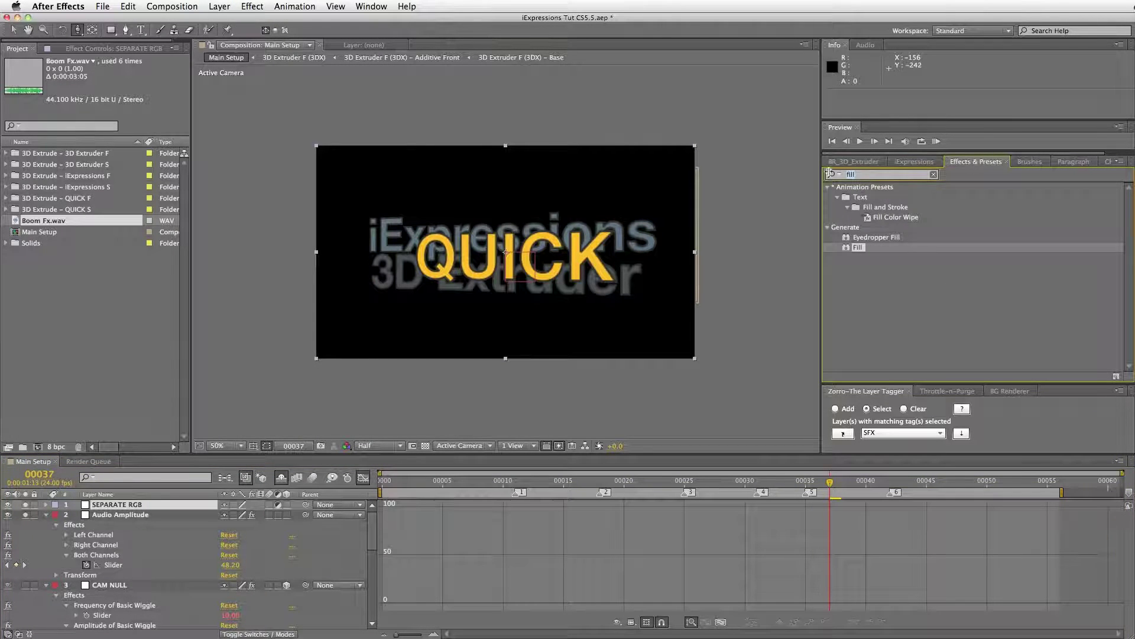
{"action": "type", "text": "separ"}
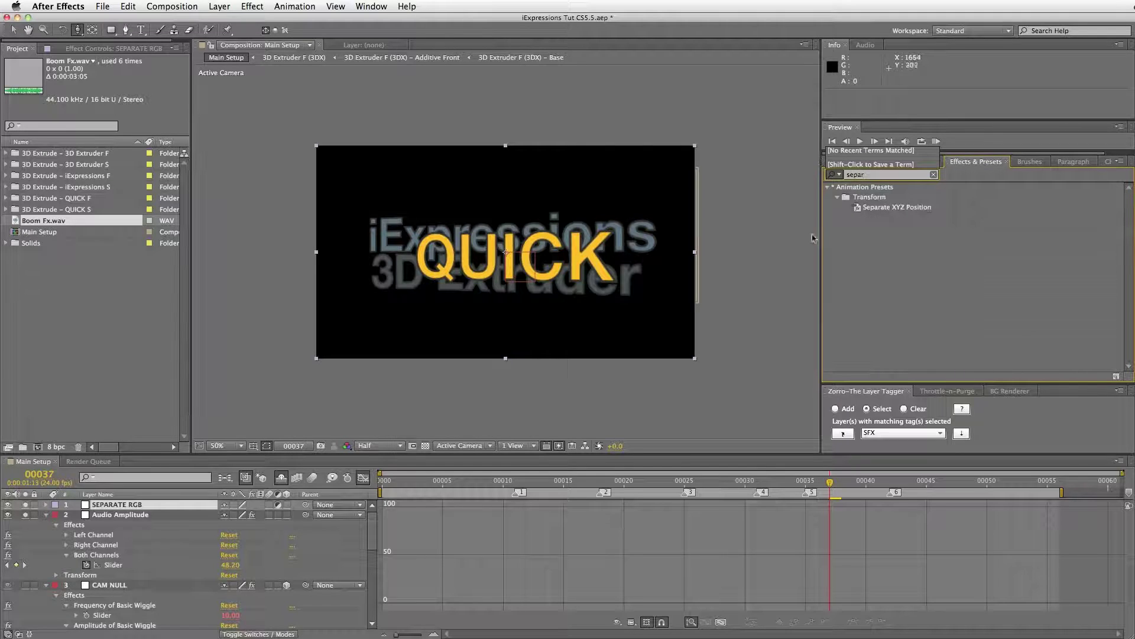
{"action": "type", "text": "ar"}
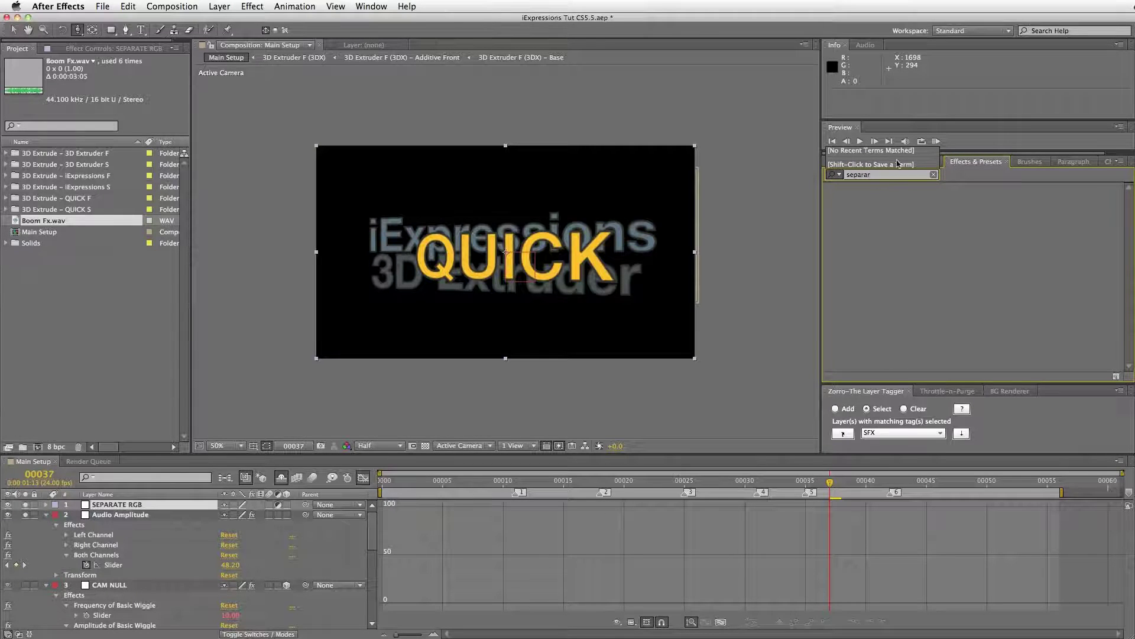
{"action": "key", "text": "BackSpace"}
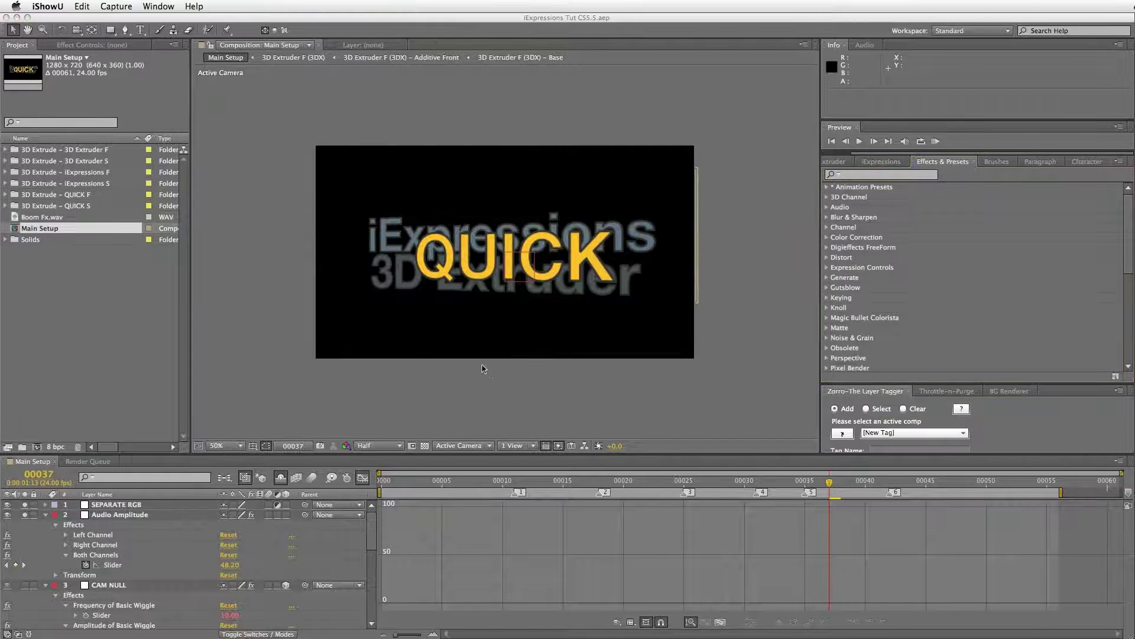
Search the effects for "sepa" and apply the Separate RGB effect to the SEPARATE RGB adjustment layer.
{"action": "left_click", "coordinate": [867, 175]}
{"action": "type", "text": "sepa"}
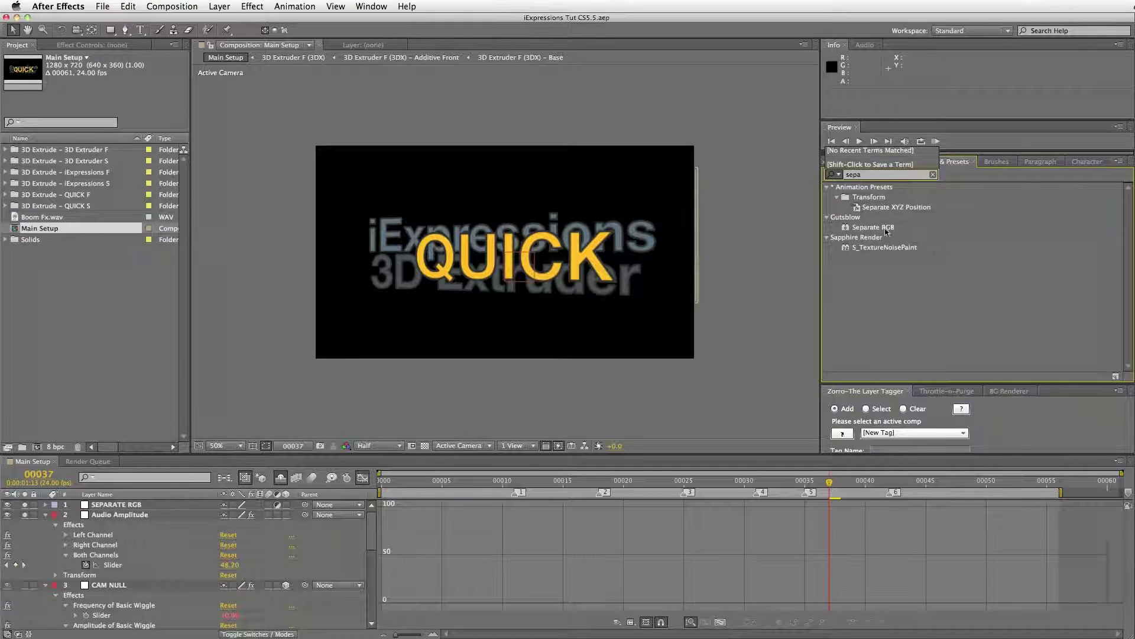
{"action": "left_click", "coordinate": [147, 506]}
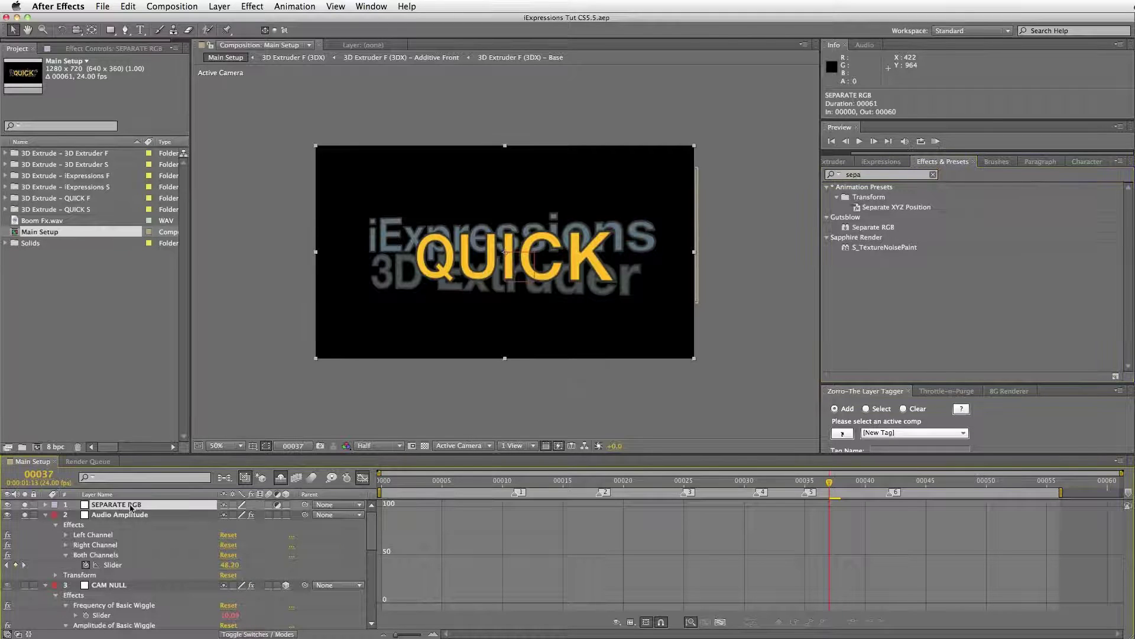
{"action": "left_click_drag", "start_coordinate": [857, 227], "coordinate": [124, 507]}
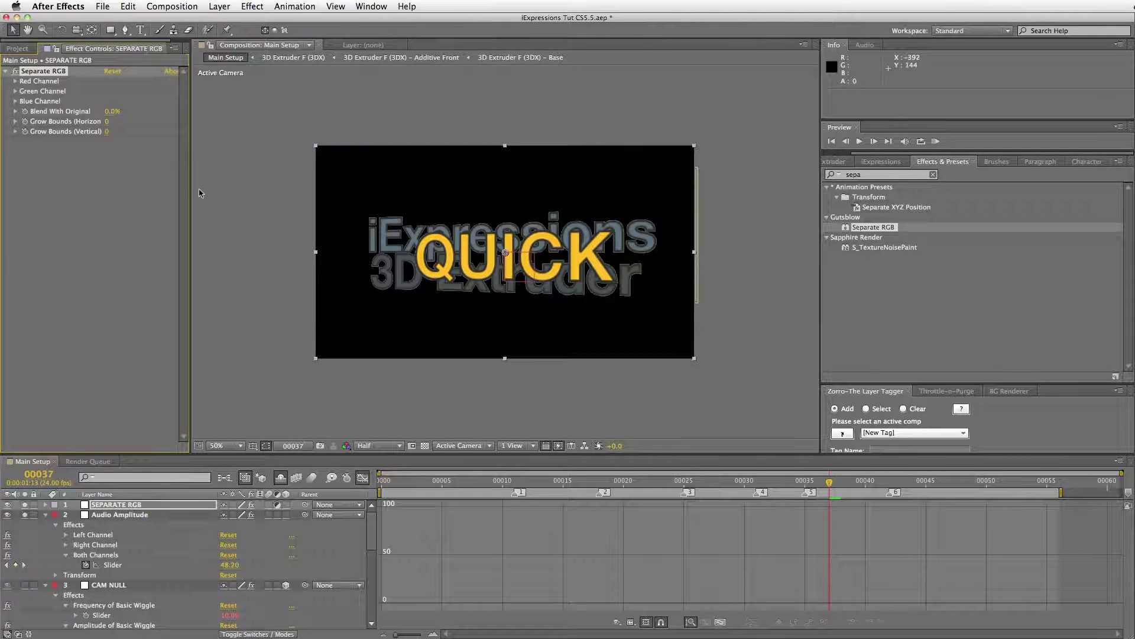
Expand the Red Channel settings of Separate RGB, try a Red Offset of 680, 360, and undo it.
{"action": "left_click", "coordinate": [15, 82]}
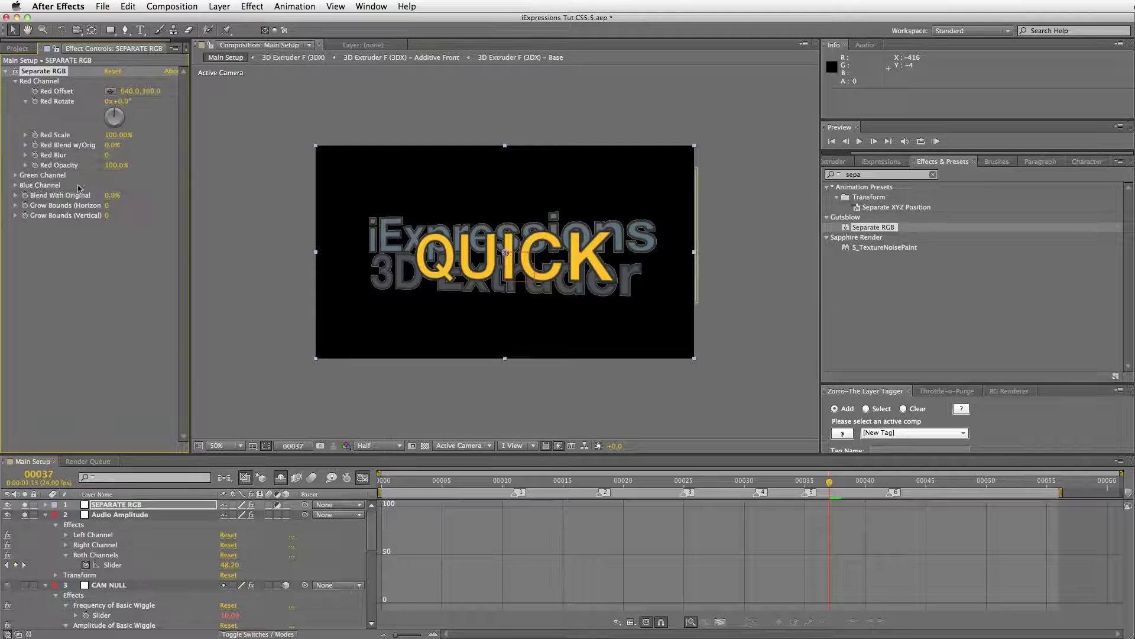
{"action": "left_click_drag", "start_coordinate": [124, 91], "coordinate": [155, 90]}
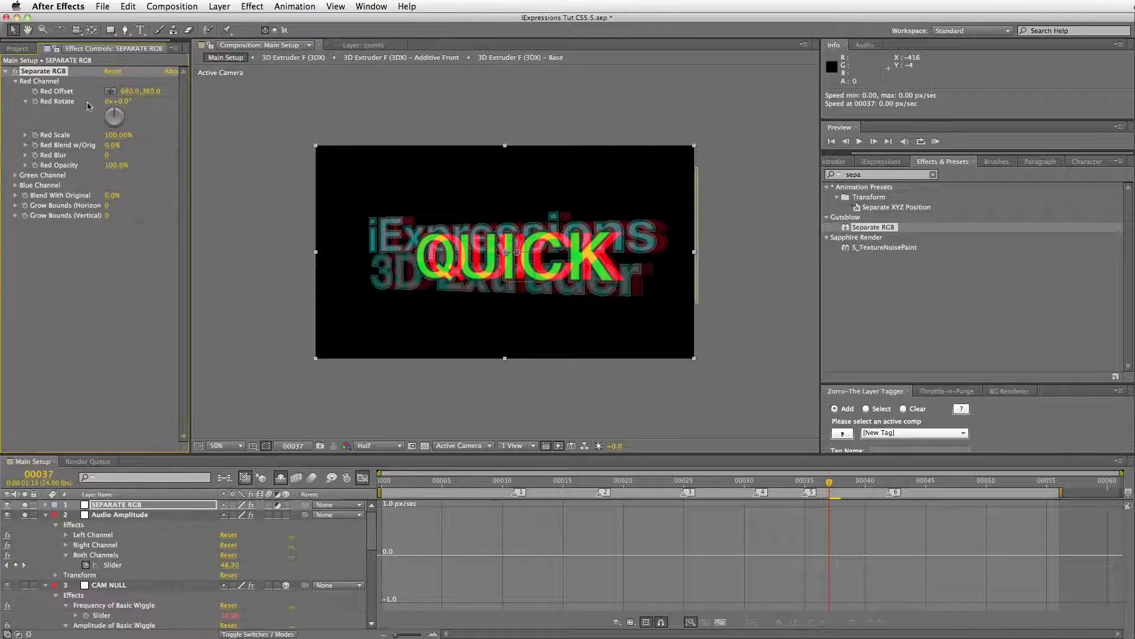
{"action": "key", "text": "super+z"}
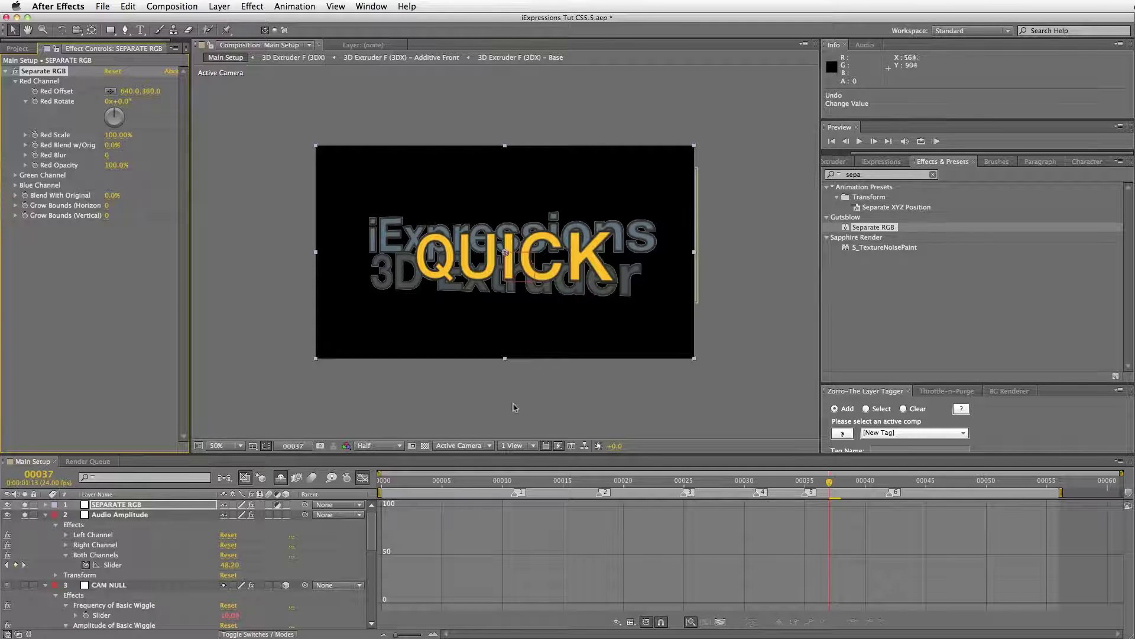
Enlarge the timeline and load the Linear Link 1D settings from CAM NULL's Amplitude of Basic Wiggle slider into iExpressions.
{"action": "left_click", "coordinate": [882, 162]}
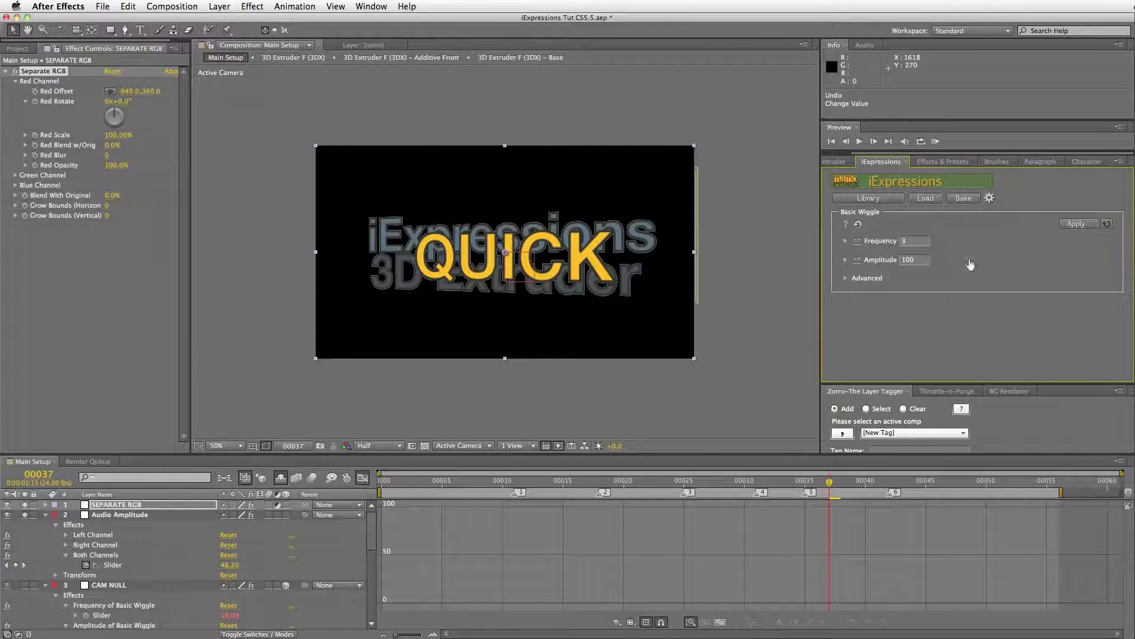
{"action": "left_click", "coordinate": [106, 506]}
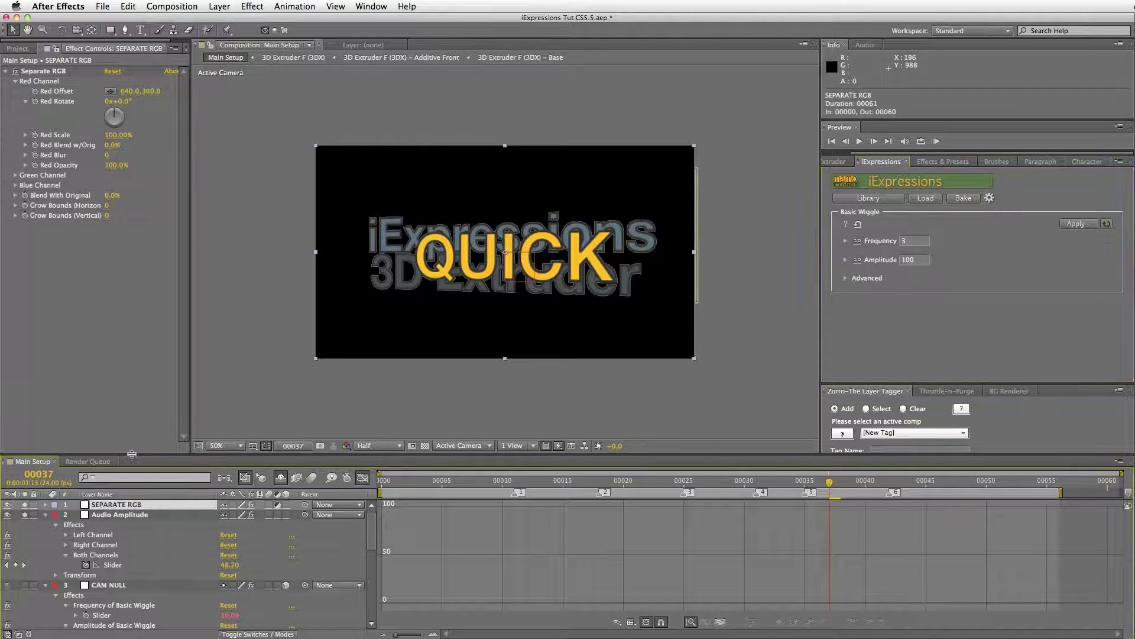
{"action": "left_click_drag", "start_coordinate": [132, 453], "coordinate": [148, 380]}
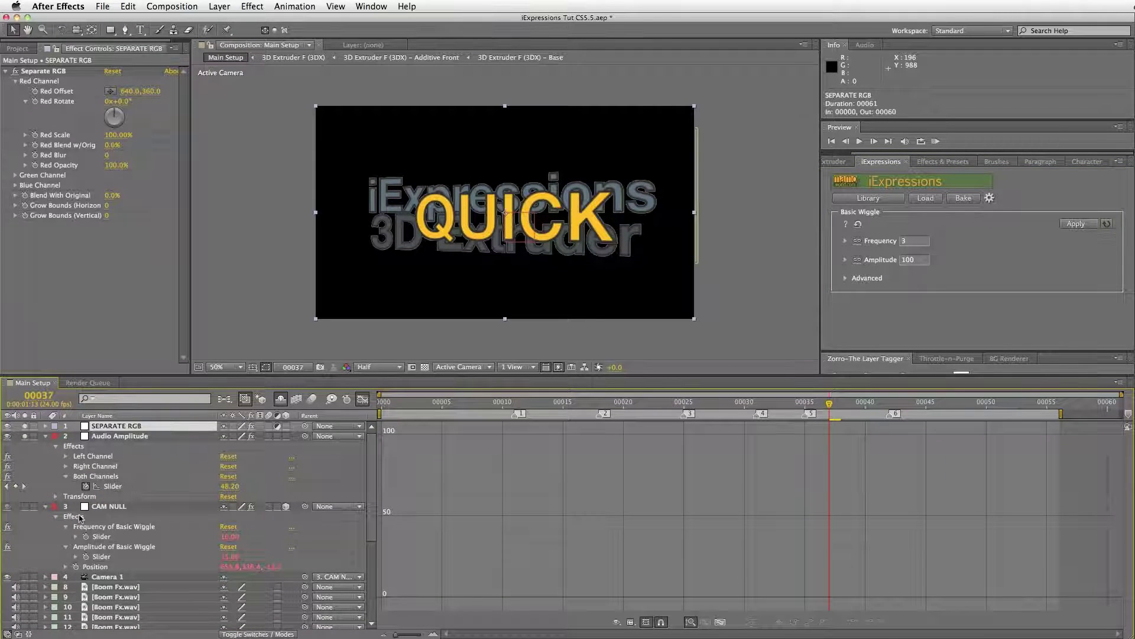
{"action": "left_click", "coordinate": [107, 555]}
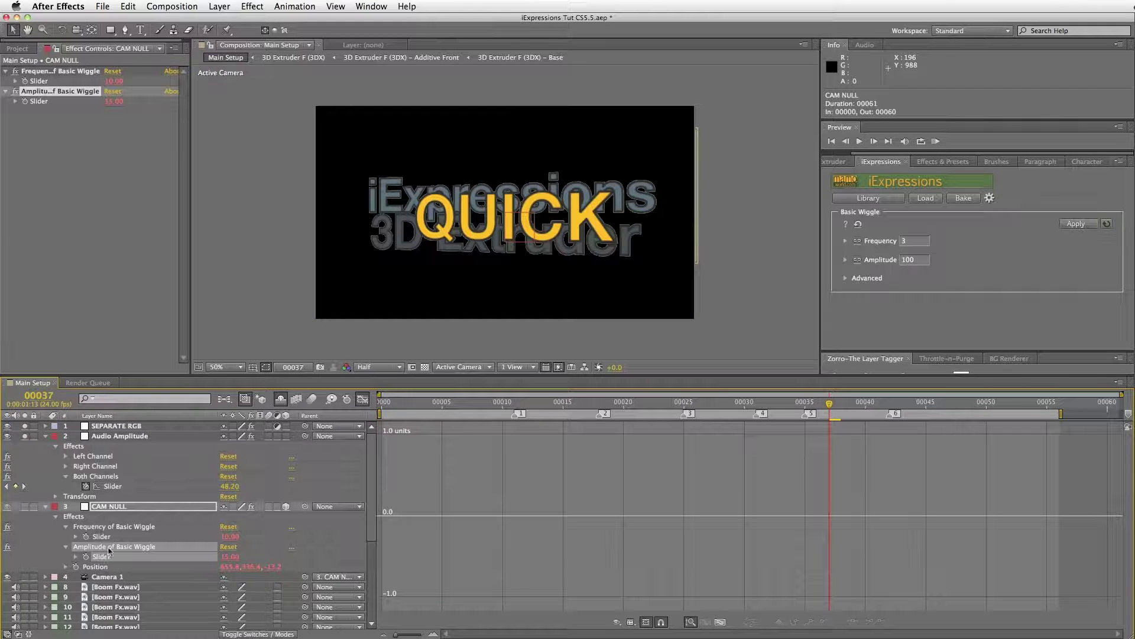
{"action": "left_click", "coordinate": [103, 558]}
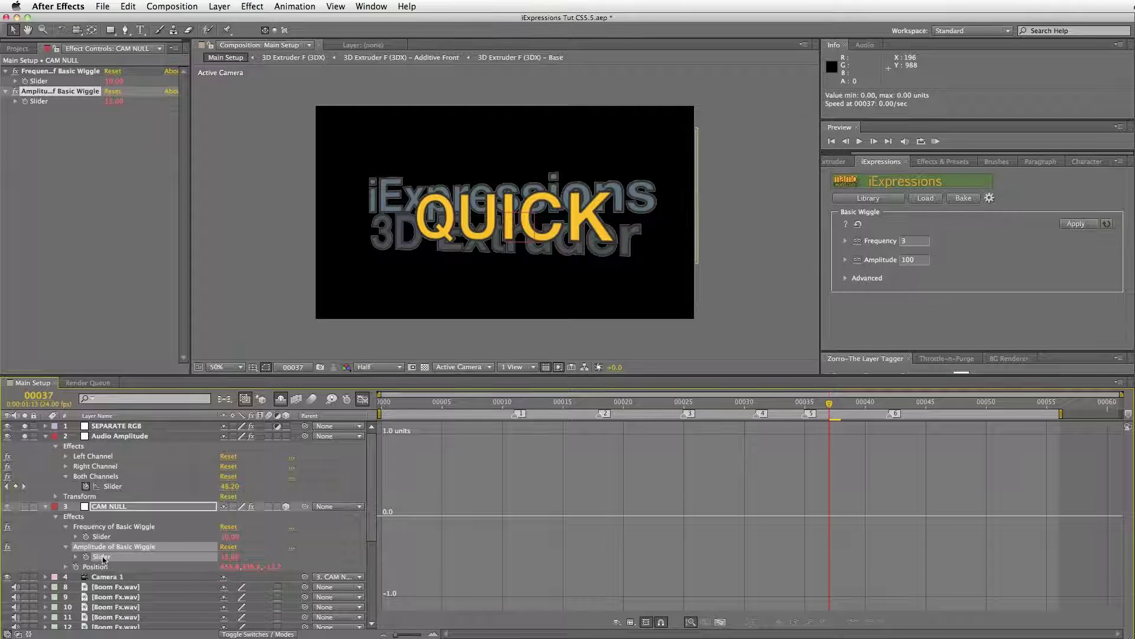
{"action": "left_click", "coordinate": [926, 199]}
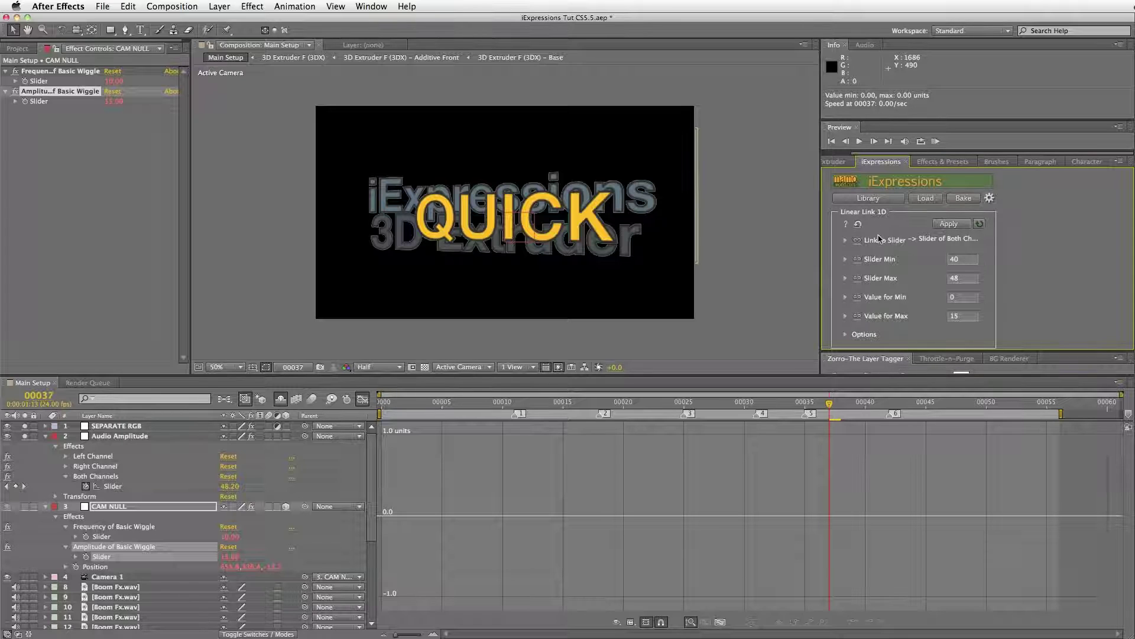
Reveal the Red Offset property of the SEPARATE RGB layer in the timeline and select it.
{"action": "left_click", "coordinate": [118, 425]}
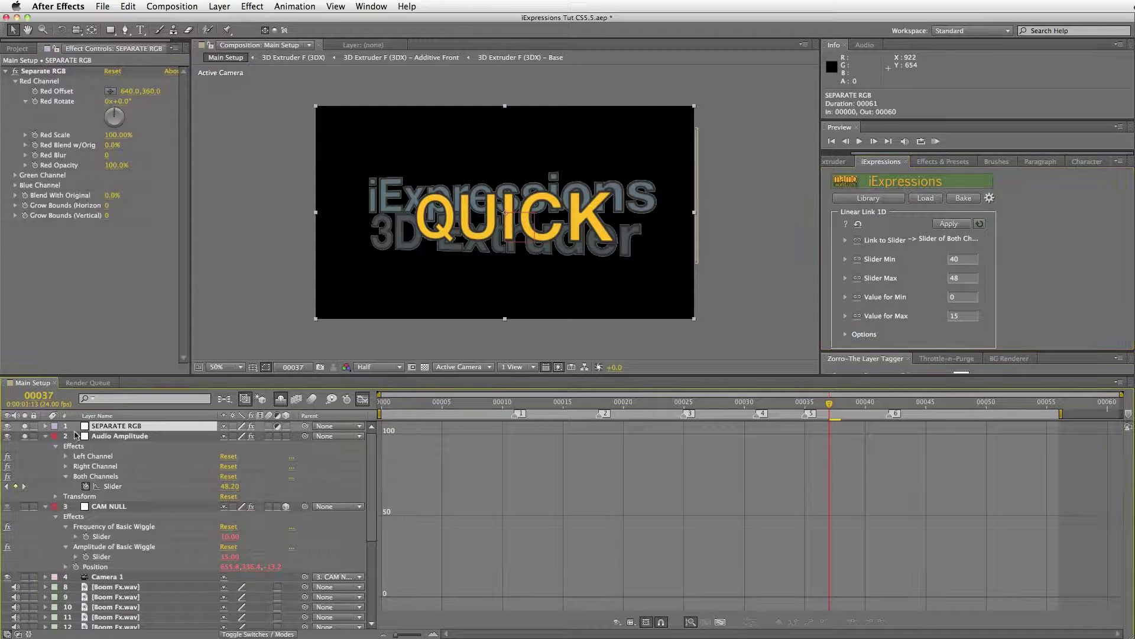
{"action": "right_click", "coordinate": [57, 93]}
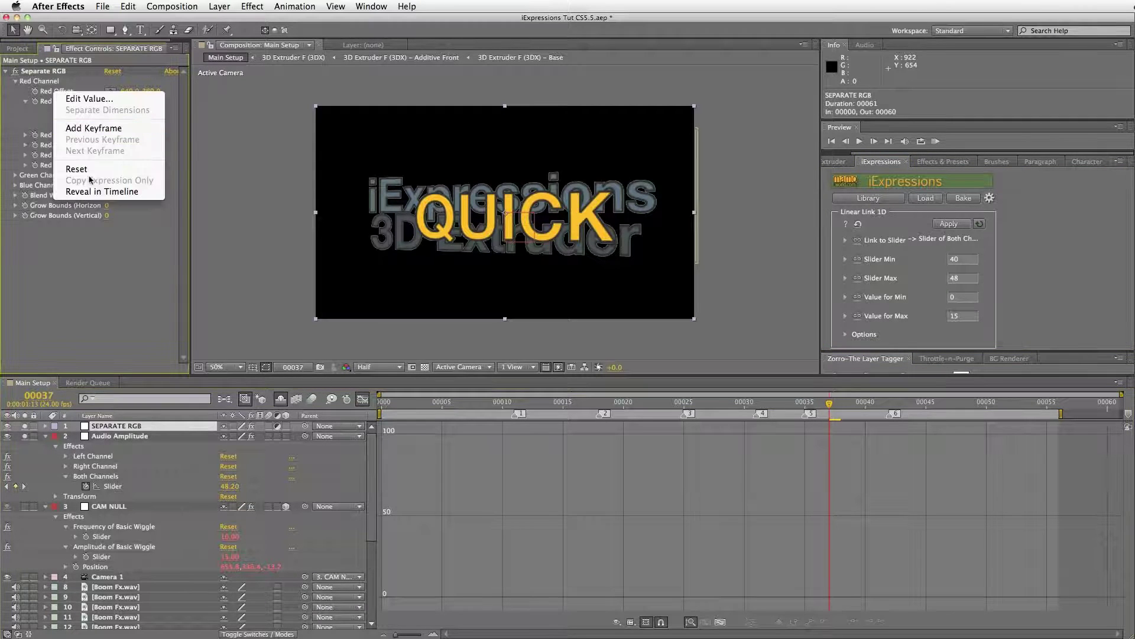
{"action": "left_click", "coordinate": [101, 191]}
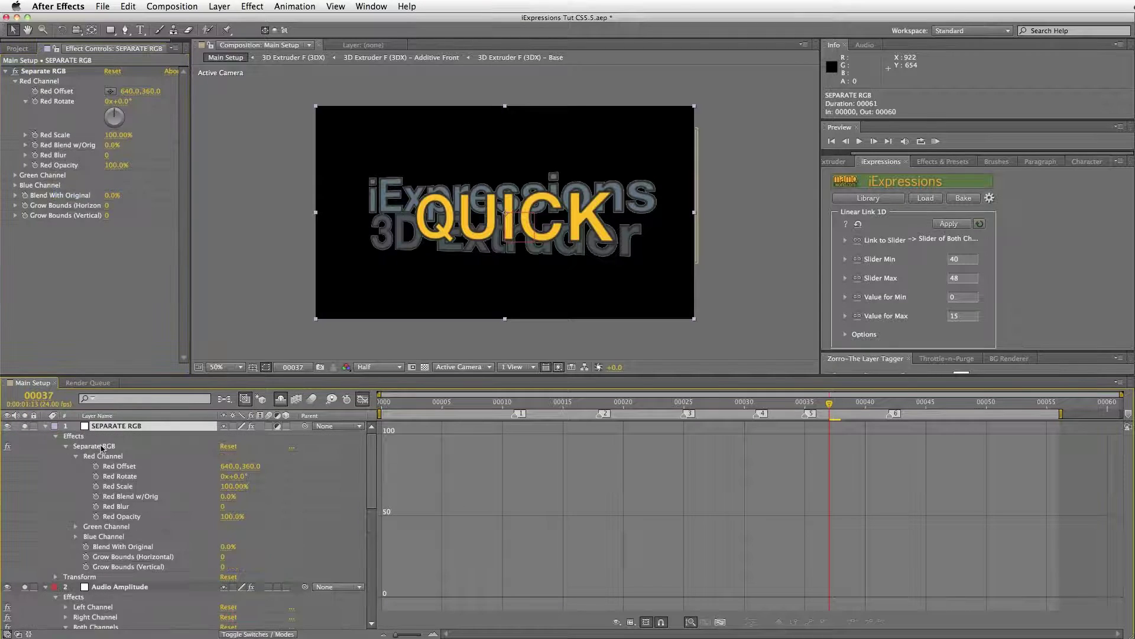
{"action": "left_click", "coordinate": [124, 471]}
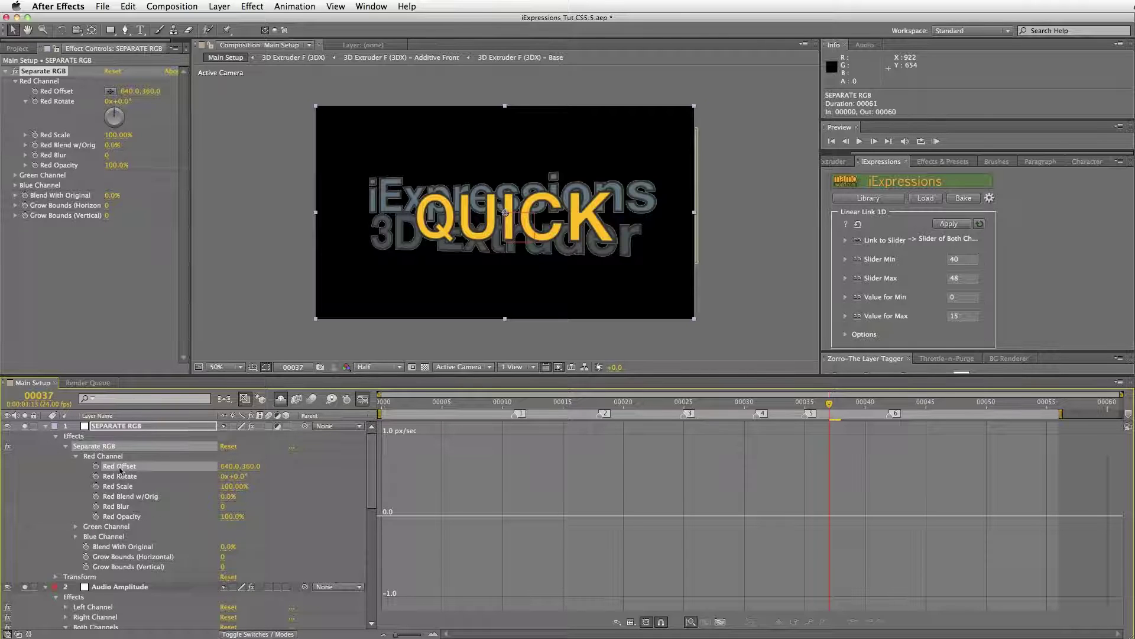
Try to apply Linear Link 1D to the Red Offset property.
{"action": "left_click", "coordinate": [949, 224]}
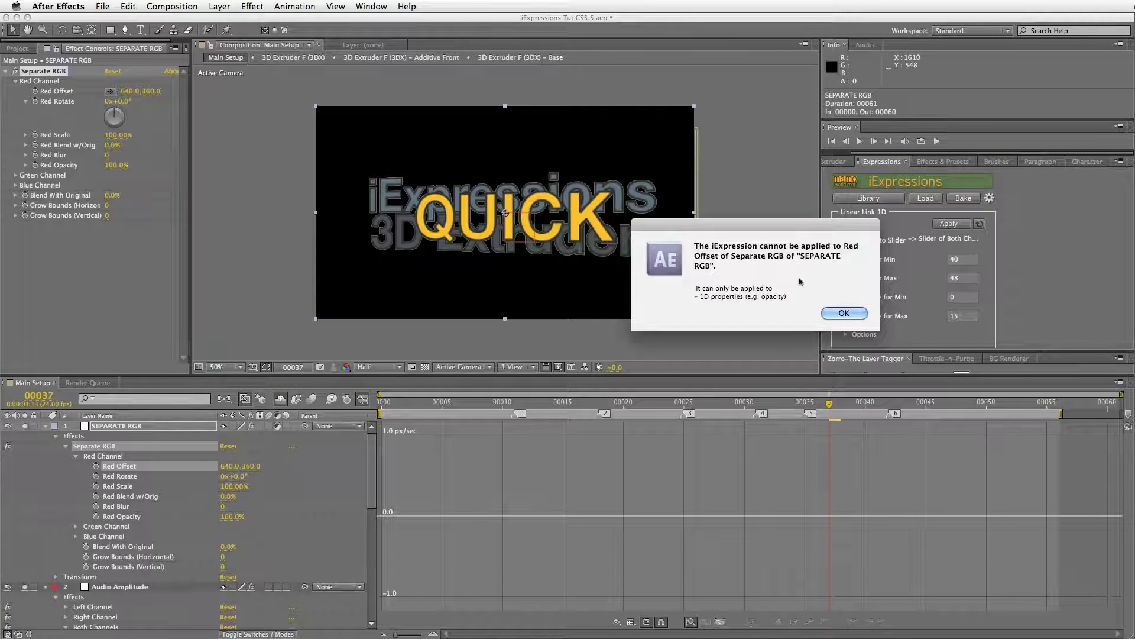
{"action": "double_click", "coordinate": [702, 296]}
{"action": "left_click", "coordinate": [844, 313]}
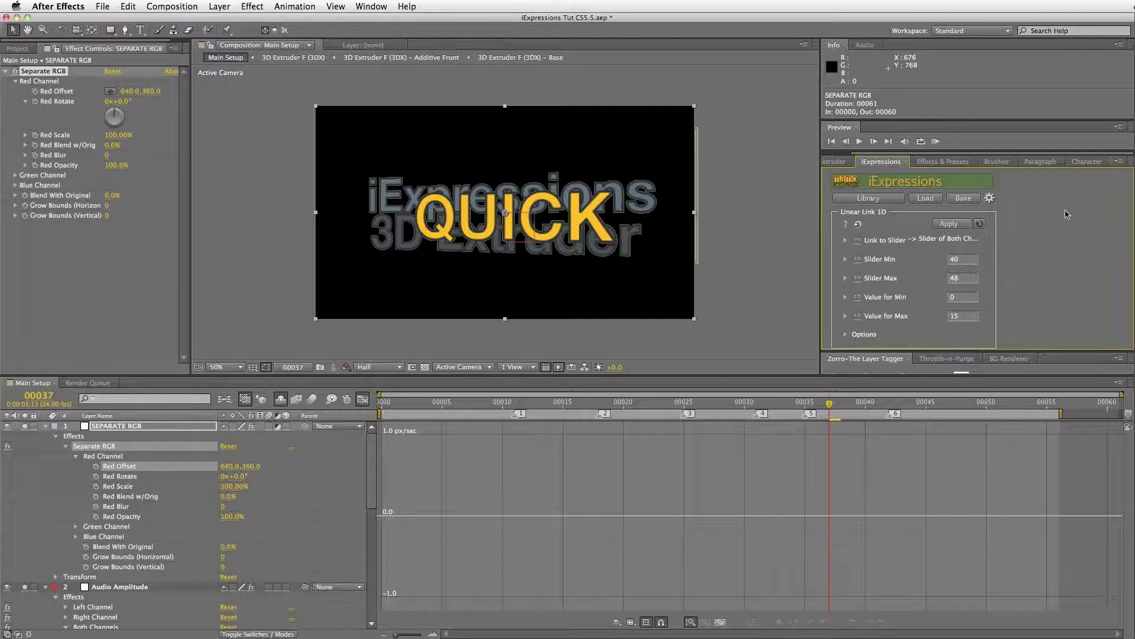
Load Linear Link 2D from the Linking category of the iExpressions library.
{"action": "left_click", "coordinate": [871, 199]}
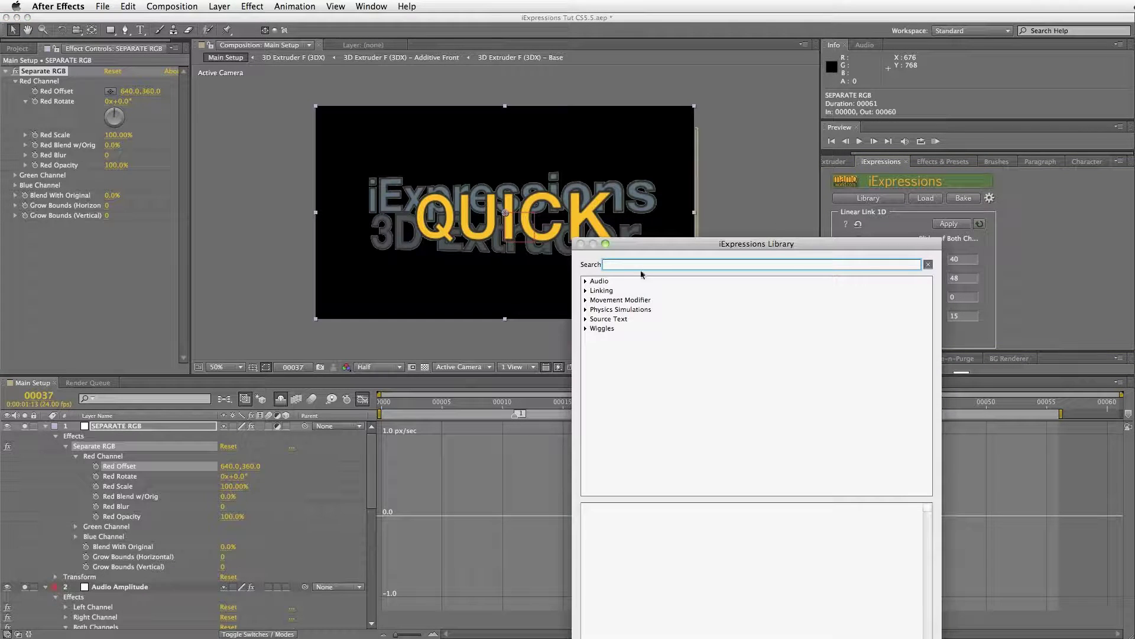
{"action": "left_click", "coordinate": [588, 292]}
{"action": "left_click", "coordinate": [586, 291]}
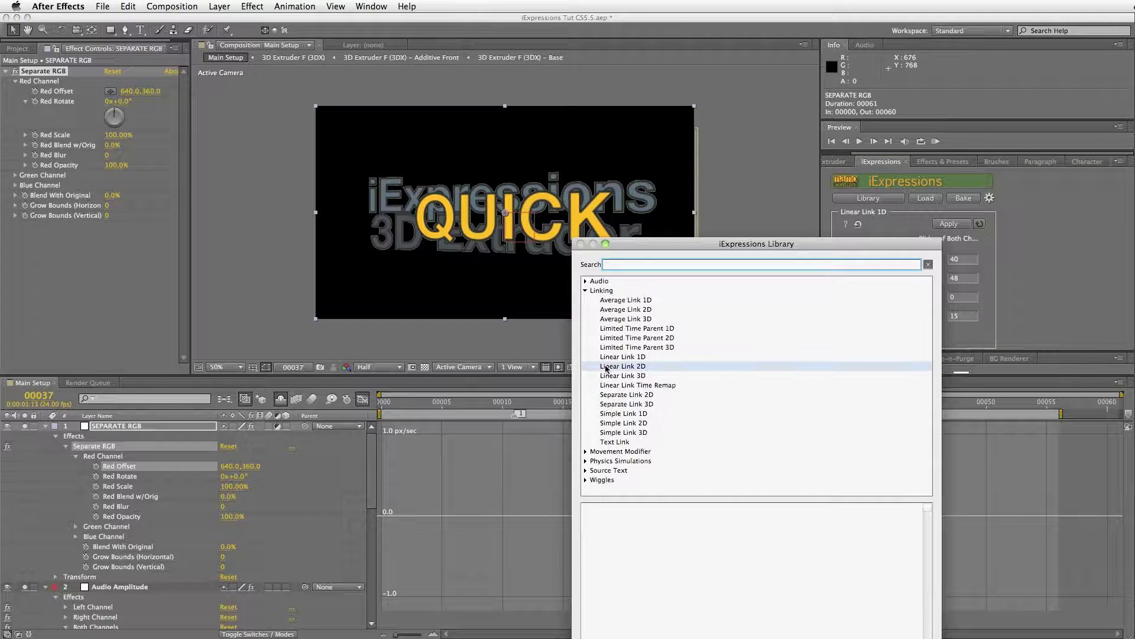
{"action": "left_click", "coordinate": [615, 366]}
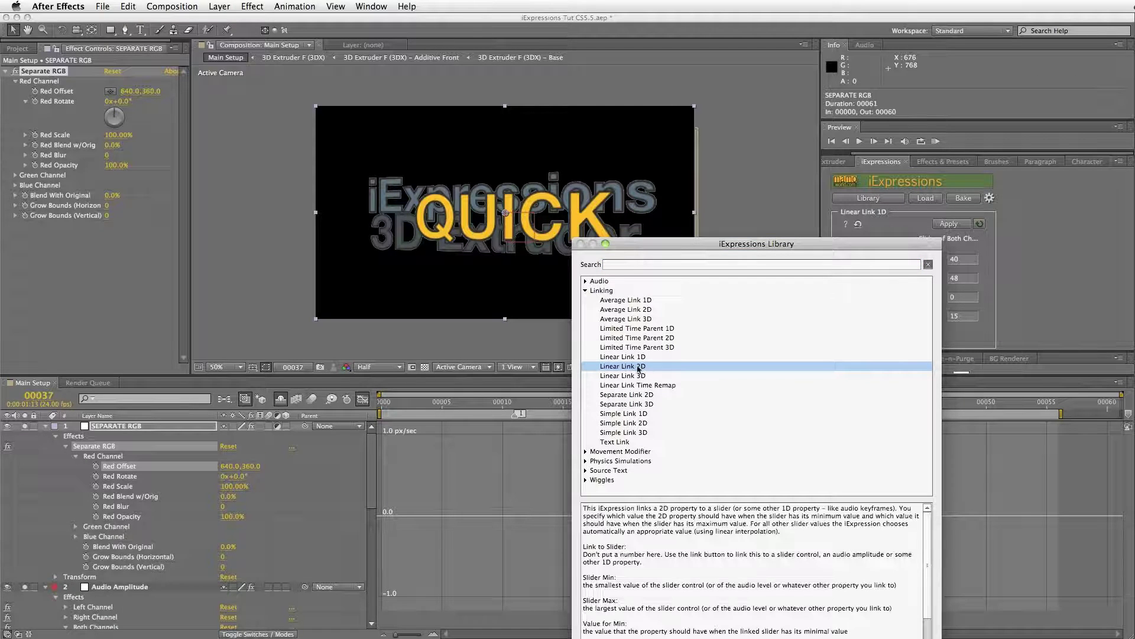
{"action": "double_click", "coordinate": [615, 366]}
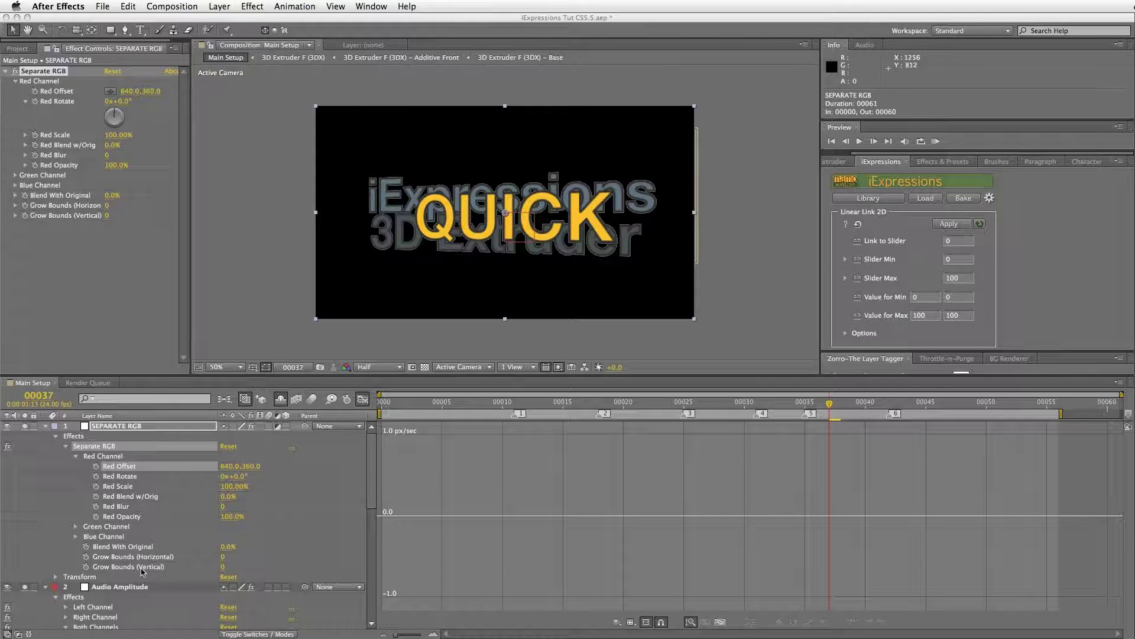
Link Linear Link 2D's Link to Slider parameter to the Both Channels slider of the Audio Amplitude layer.
{"action": "left_click_drag", "start_coordinate": [142, 559], "coordinate": [155, 505]}
{"action": "key", "text": "space"}
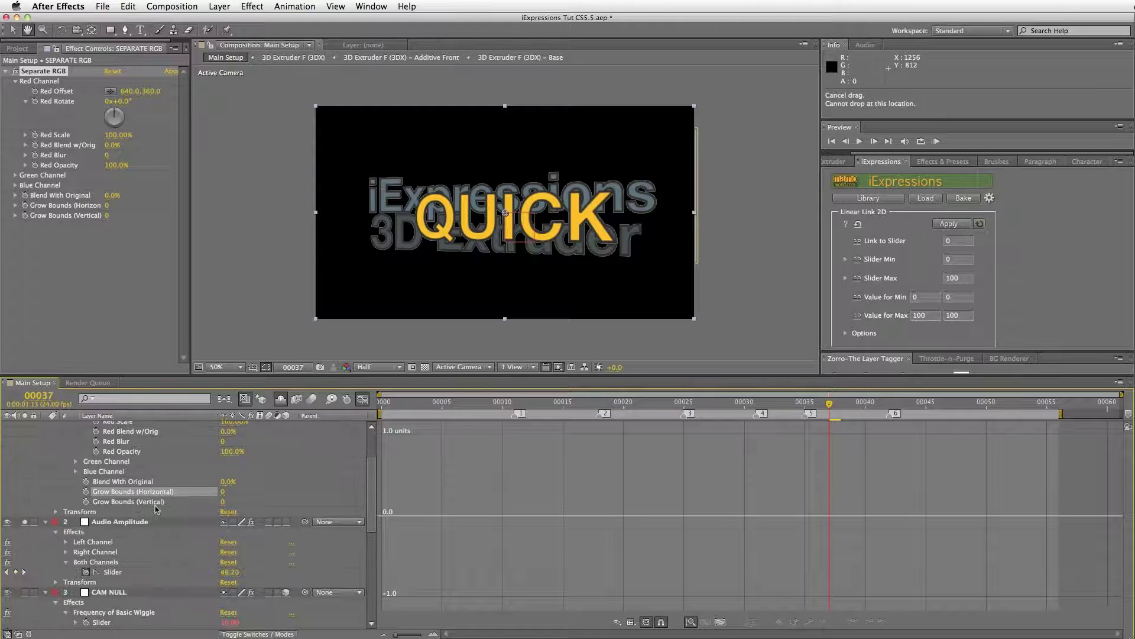
{"action": "left_click", "coordinate": [117, 573]}
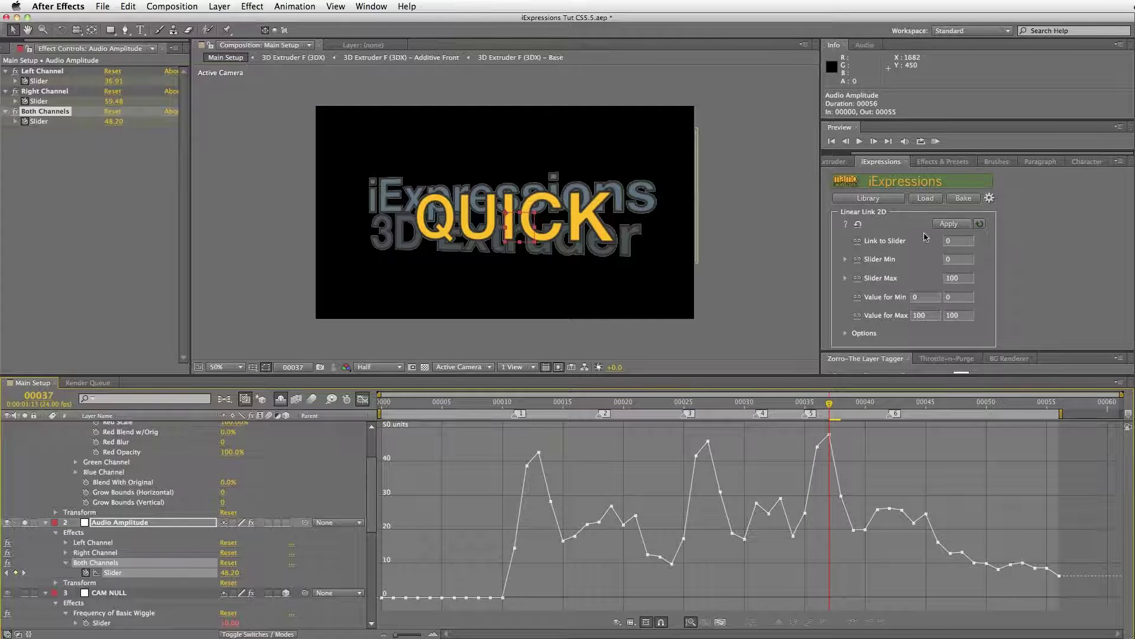
{"action": "left_click", "coordinate": [857, 241]}
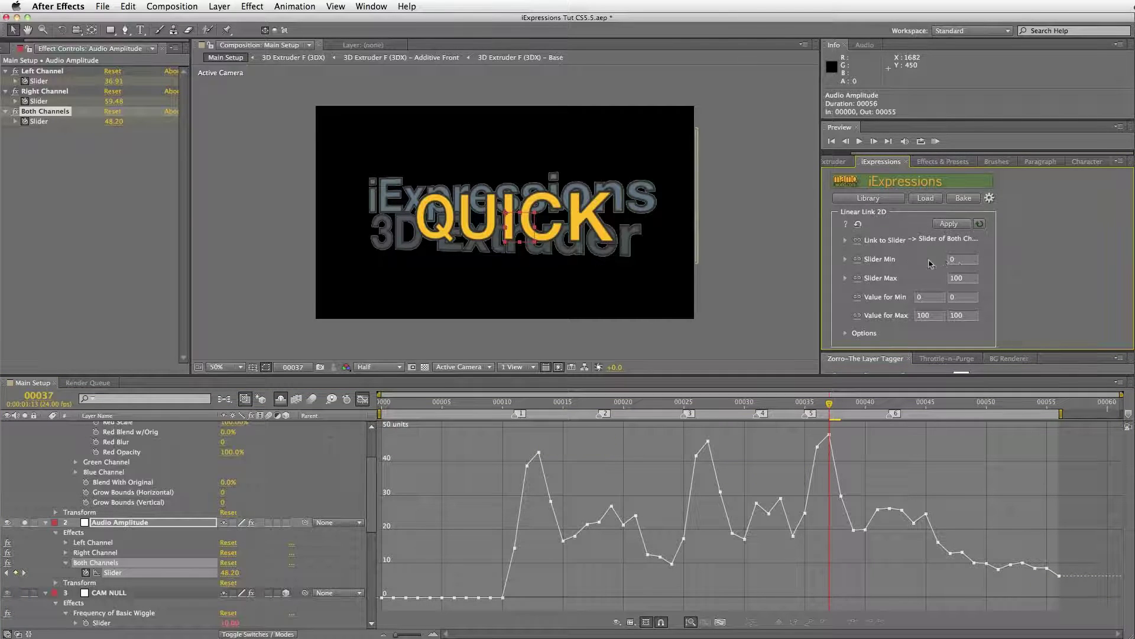
Set Slider Min to 40 and Slider Max to 48 for Linear Link 2D.
{"action": "left_click", "coordinate": [963, 262]}
{"action": "key", "text": "Tab"}
{"action": "scroll", "coordinate": [362, 464], "scroll_direction": "up", "scroll_amount": 3}
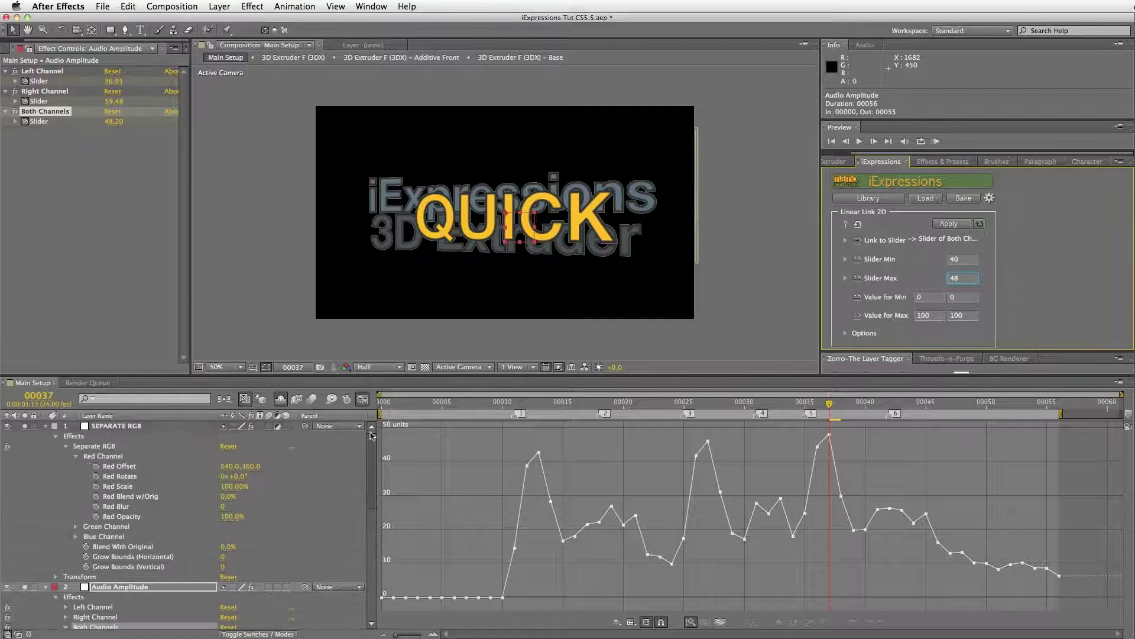
With Red Offset selected, set Linear Link 2D's Value for Min to 640, 360 and Value for Max to 650, 365.
{"action": "left_click", "coordinate": [124, 469]}
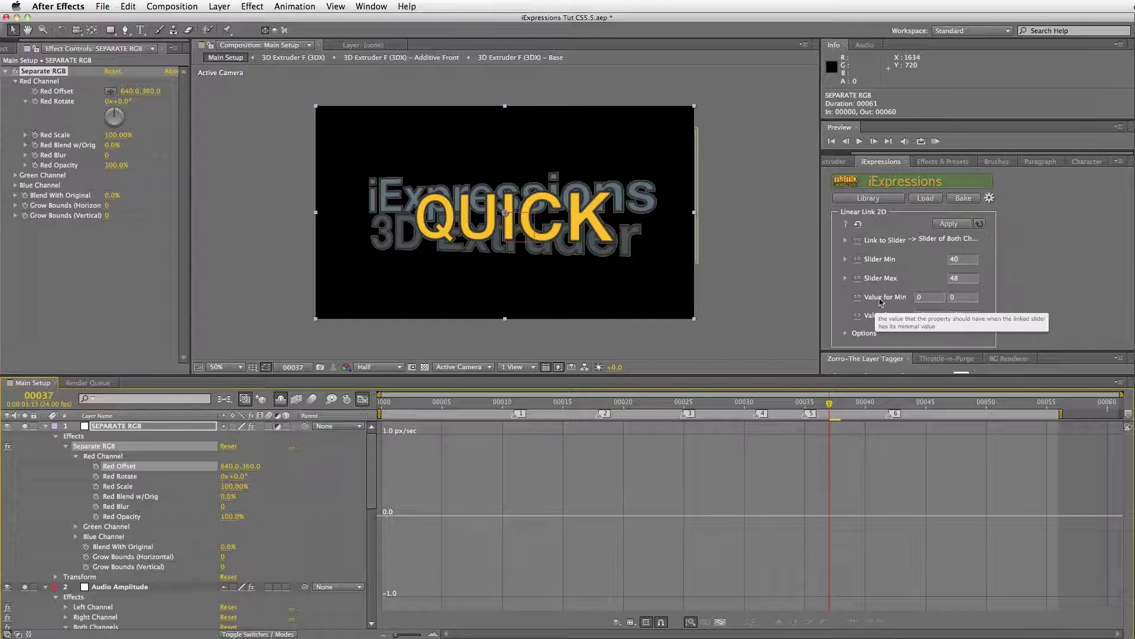
{"action": "left_click", "coordinate": [921, 298]}
{"action": "type", "text": "6"}
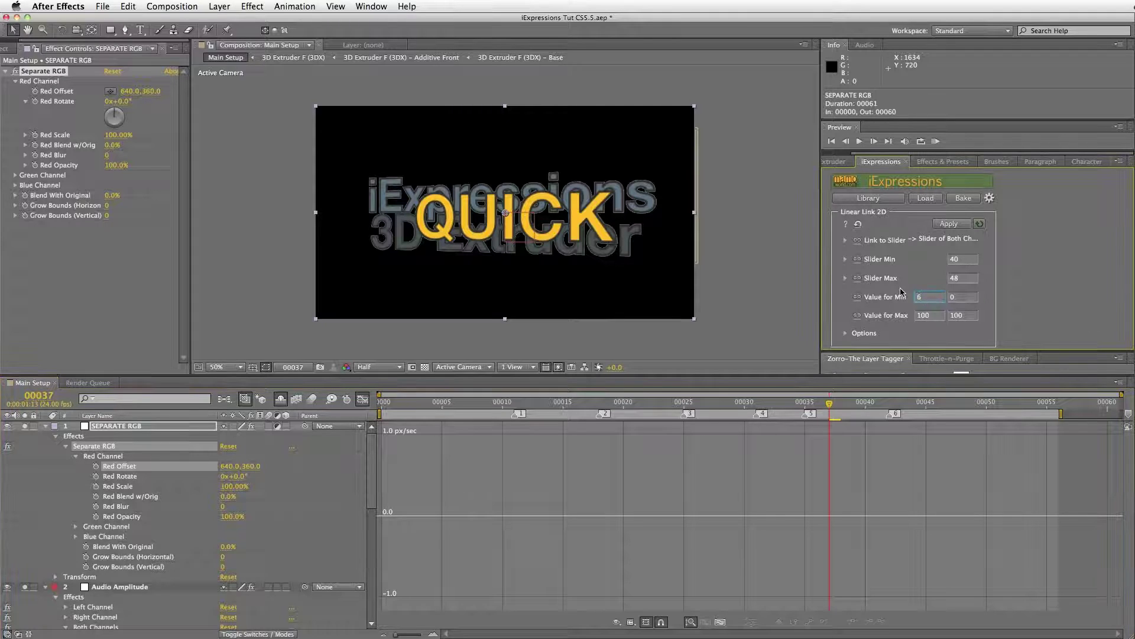
{"action": "type", "text": "40"}
{"action": "left_click", "coordinate": [953, 298]}
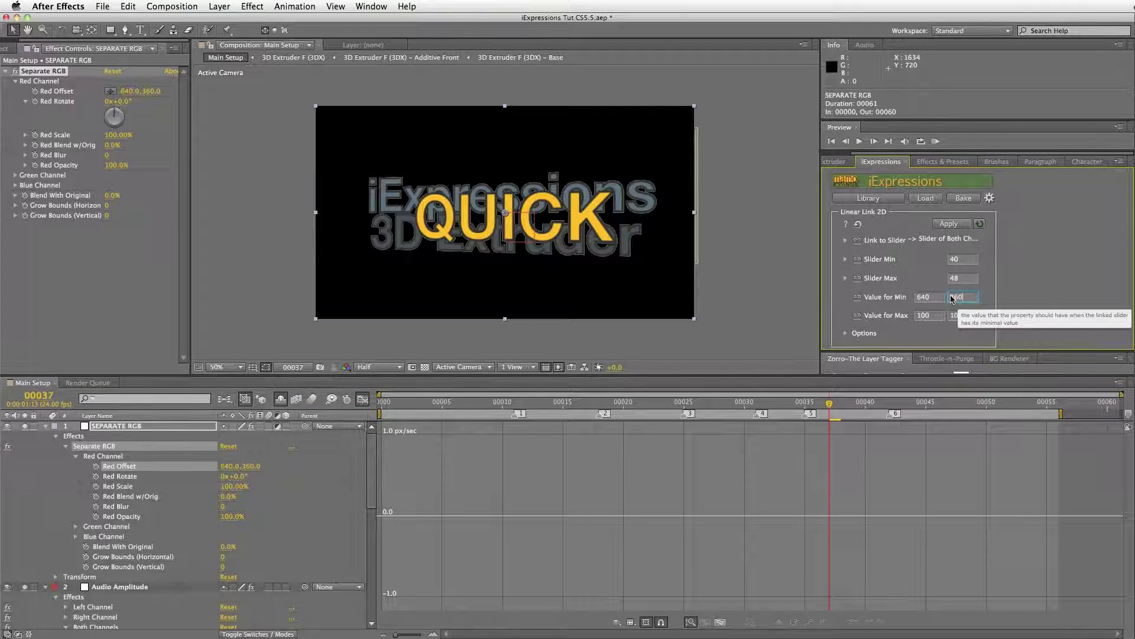
{"action": "type", "text": "360"}
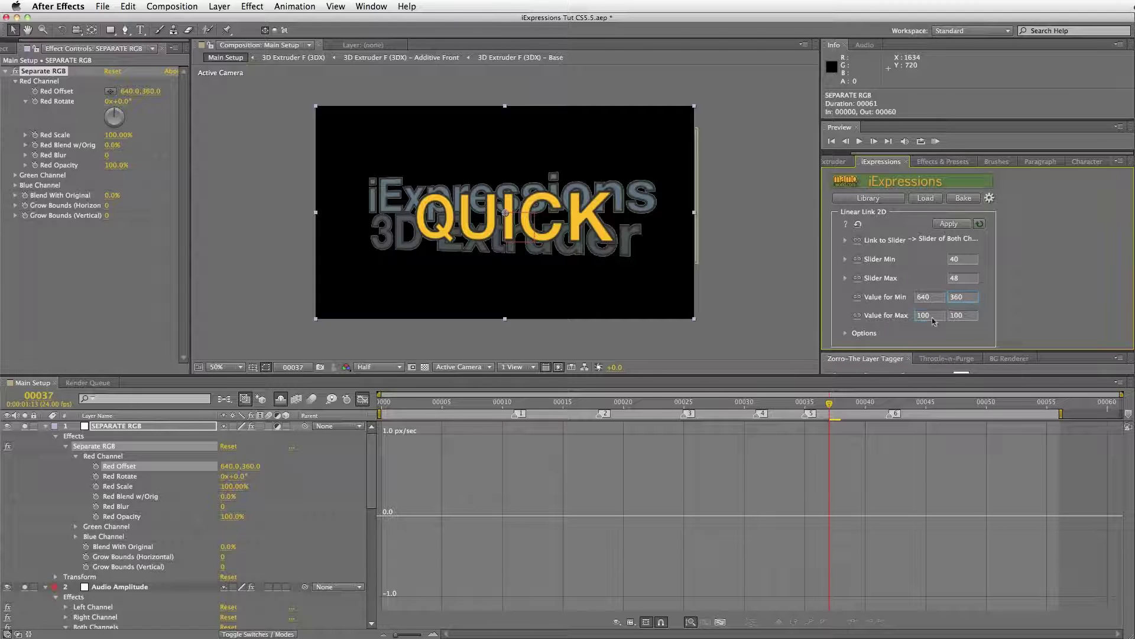
{"action": "key", "text": "Tab"}
{"action": "key", "text": "Tab"}
Try a Red Offset of 650, 365 on the Separate RGB effect.
{"action": "left_click", "coordinate": [130, 91]}
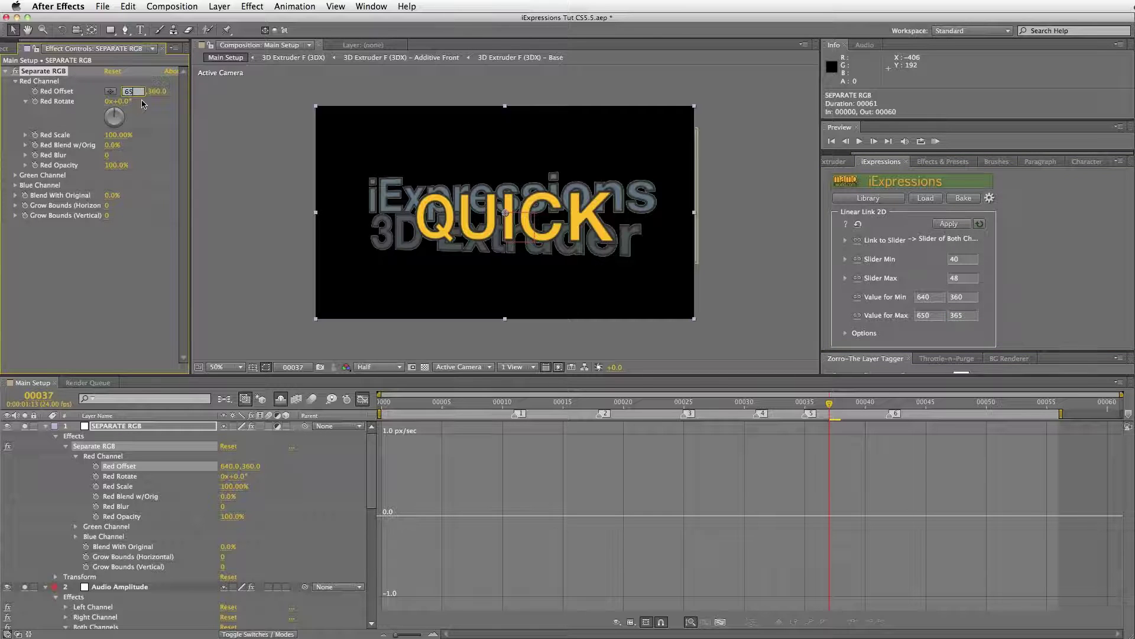
{"action": "key", "text": "Tab"}
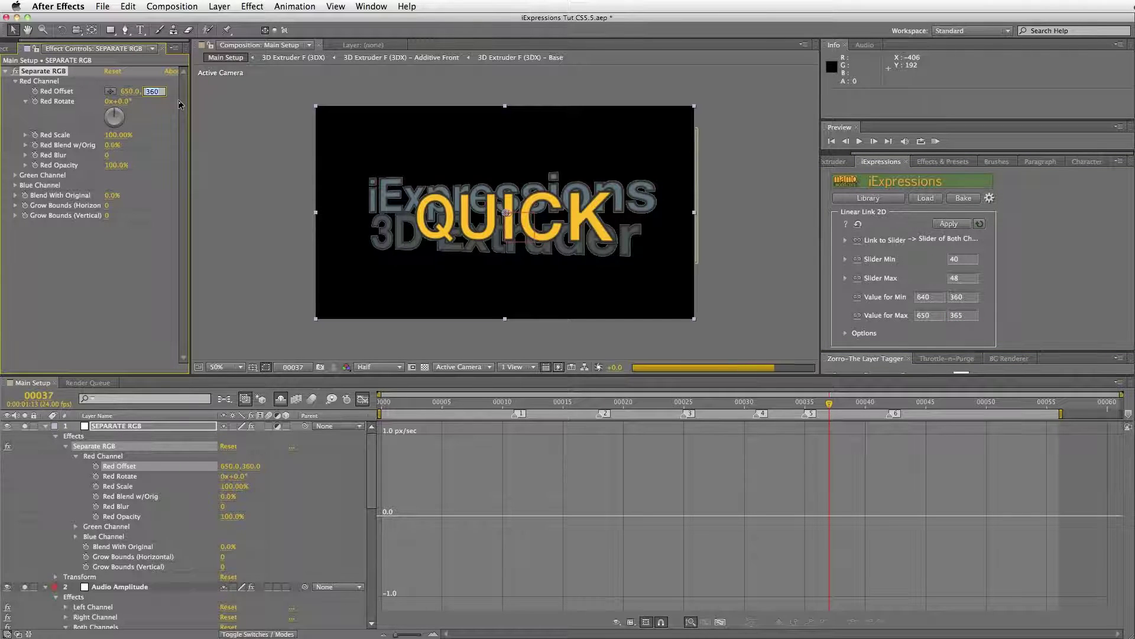
{"action": "type", "text": "365"}
{"action": "left_click", "coordinate": [151, 261]}
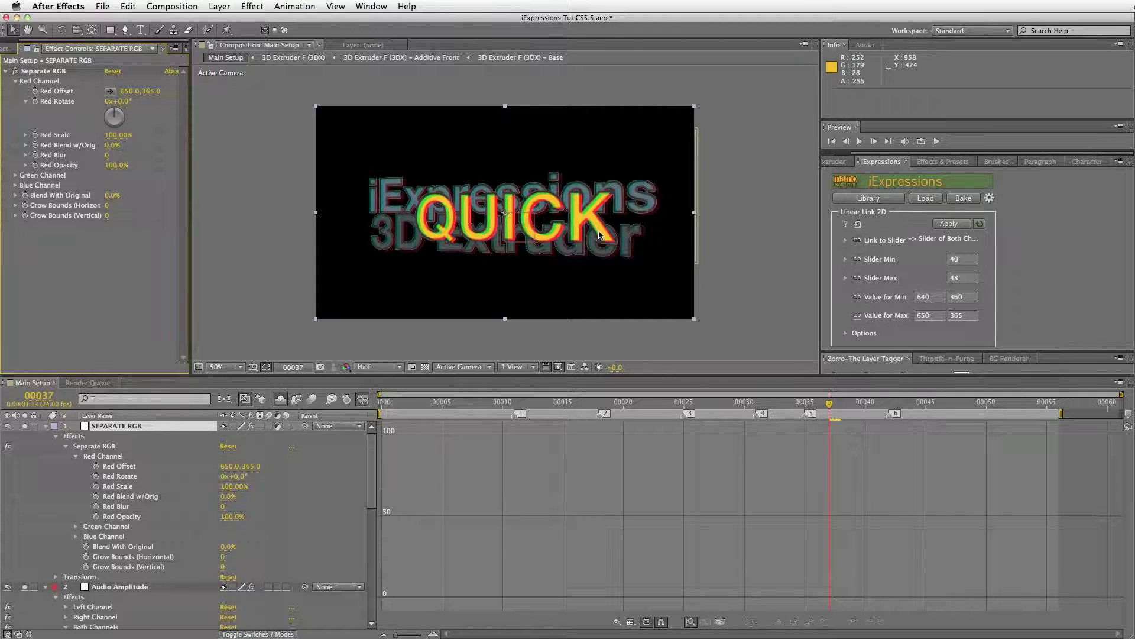
Reduce the Separate RGB effect's Red Offset to 645, 362 to test a subtler shift.
{"action": "left_click", "coordinate": [131, 91]}
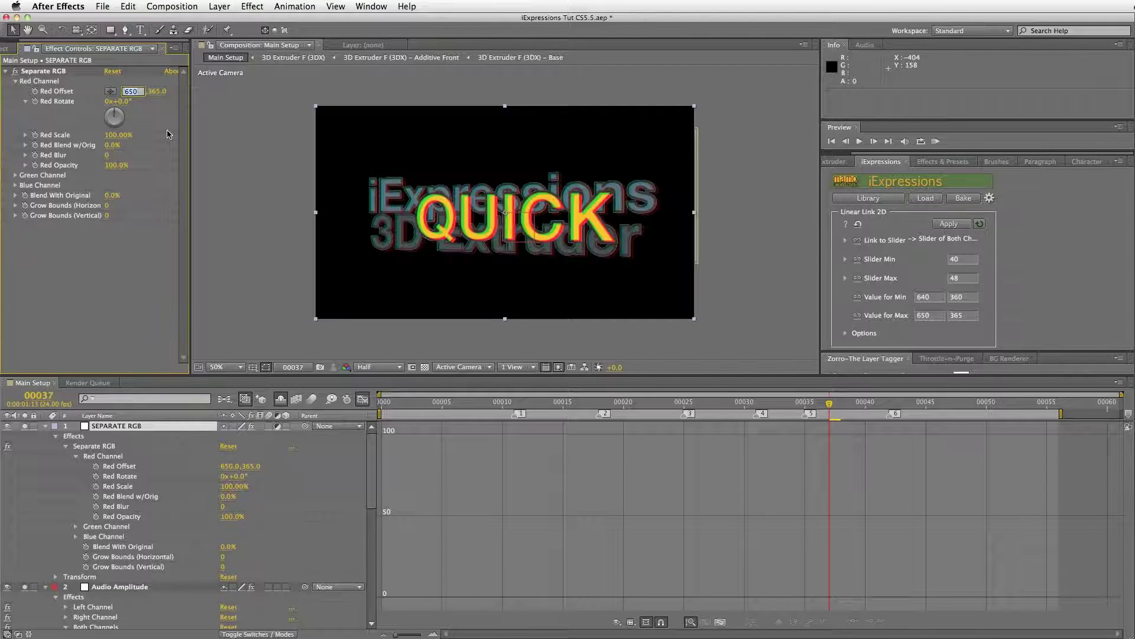
{"action": "type", "text": "645"}
{"action": "key", "text": "Return"}
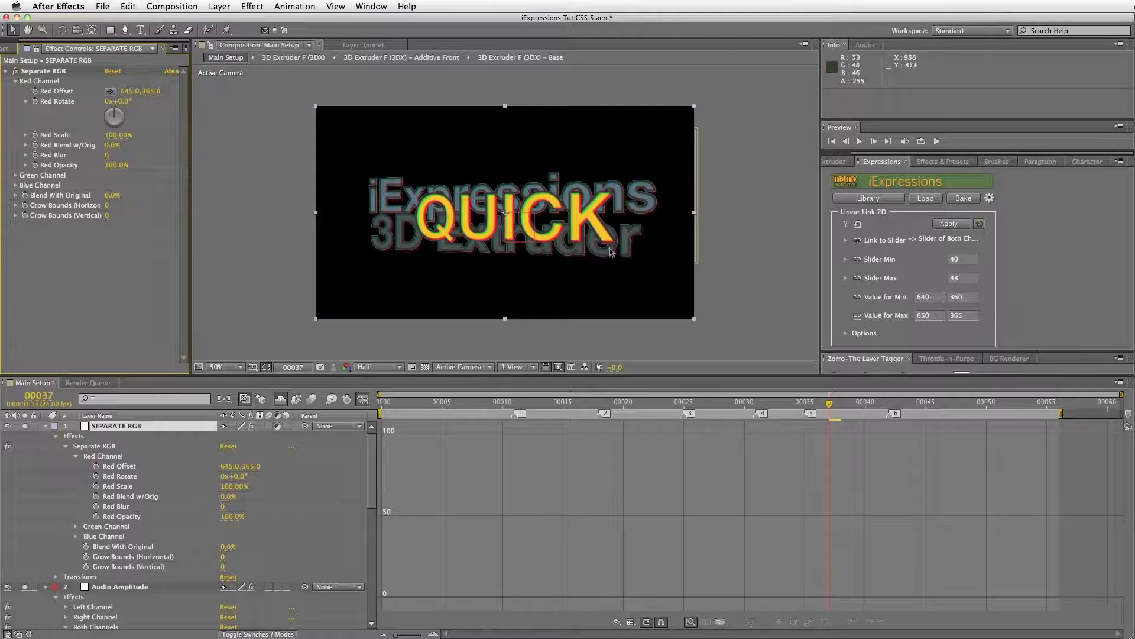
{"action": "left_click", "coordinate": [153, 91]}
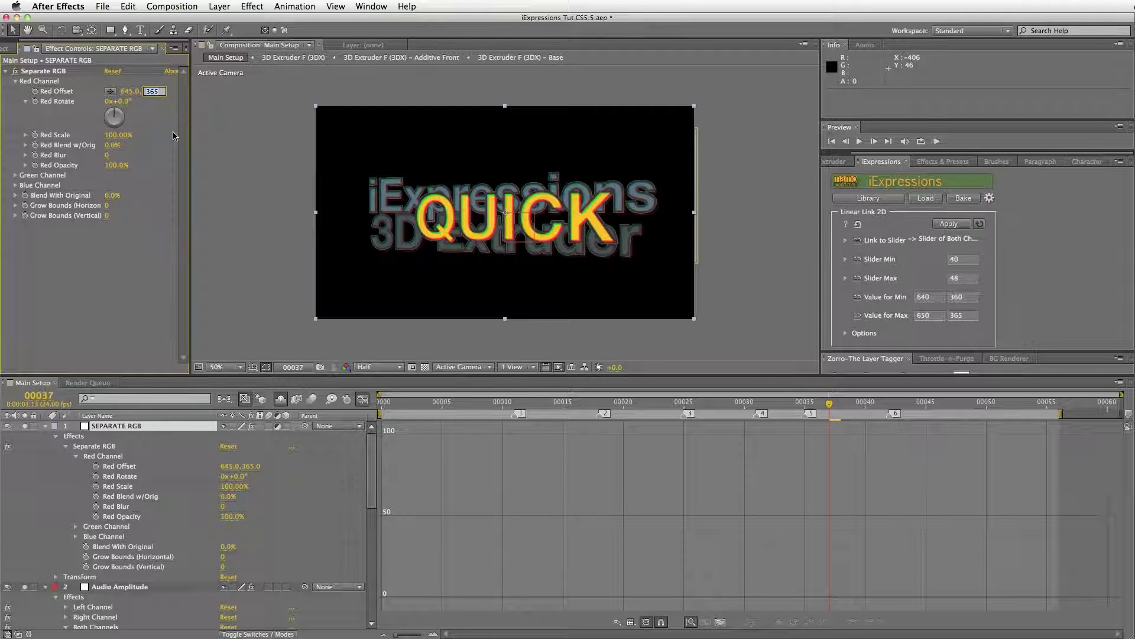
{"action": "type", "text": "362"}
{"action": "key", "text": "Return"}
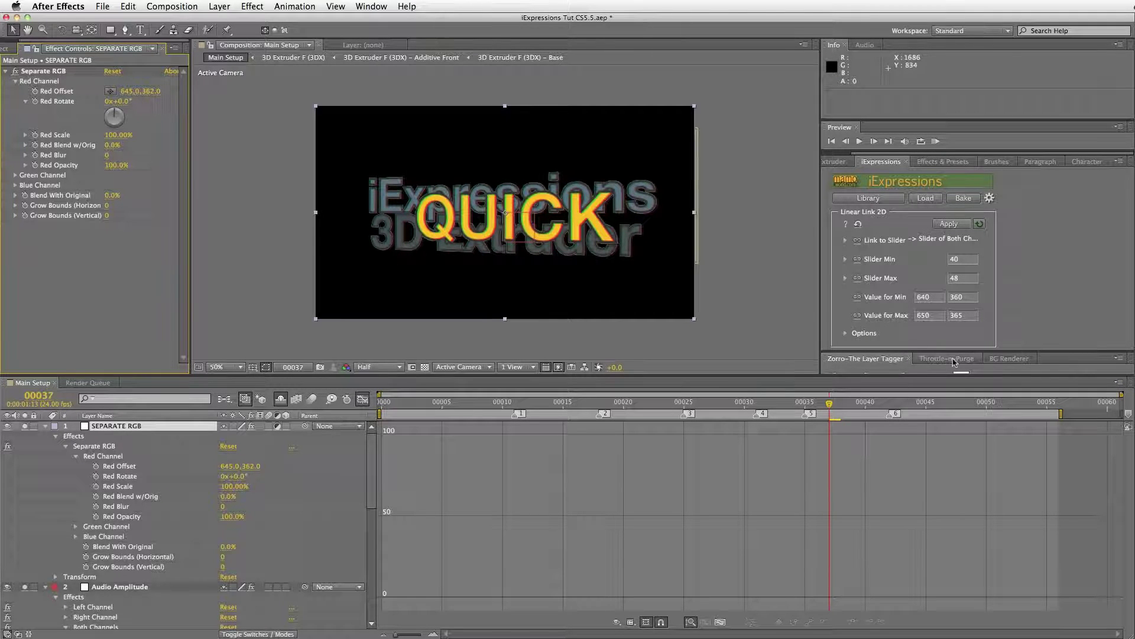
Change Linear Link 2D's Value for Max to 645, 362.
{"action": "left_click", "coordinate": [934, 317]}
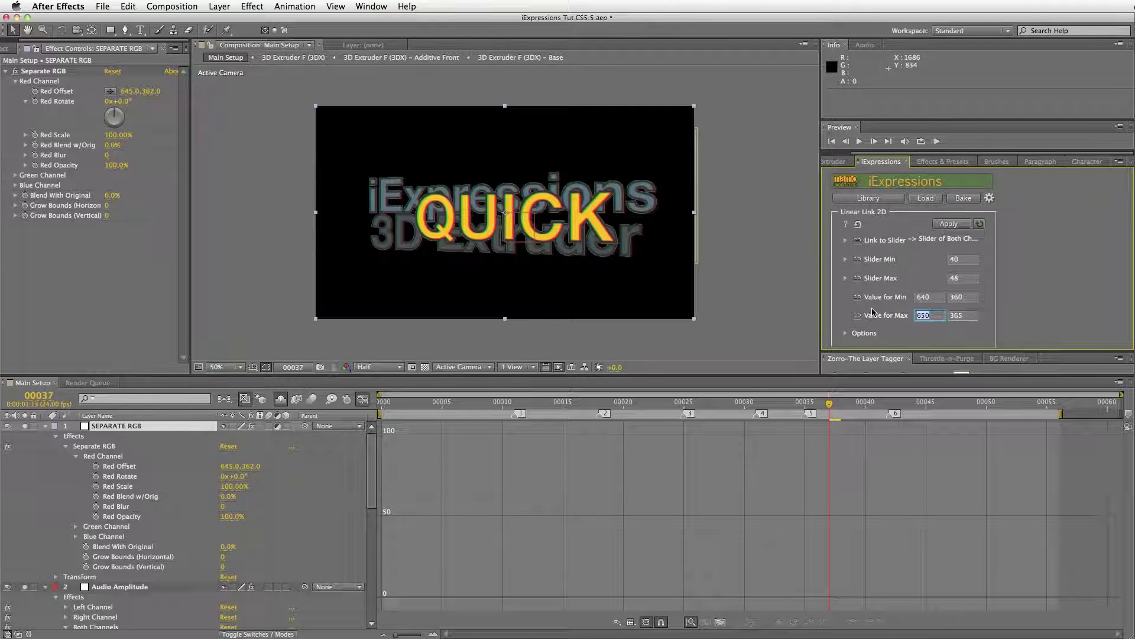
{"action": "type", "text": "645"}
{"action": "key", "text": "Tab"}
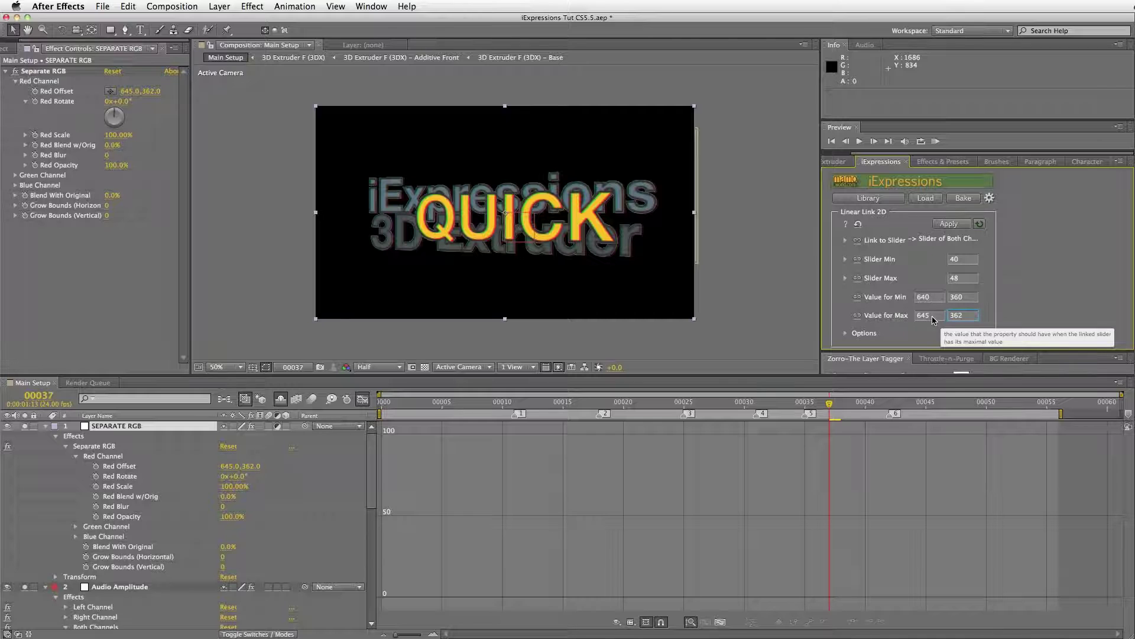
Restore the Red Offset to 640, 360 and apply the Linear Link 2D expression to it.
{"action": "left_click", "coordinate": [121, 467]}
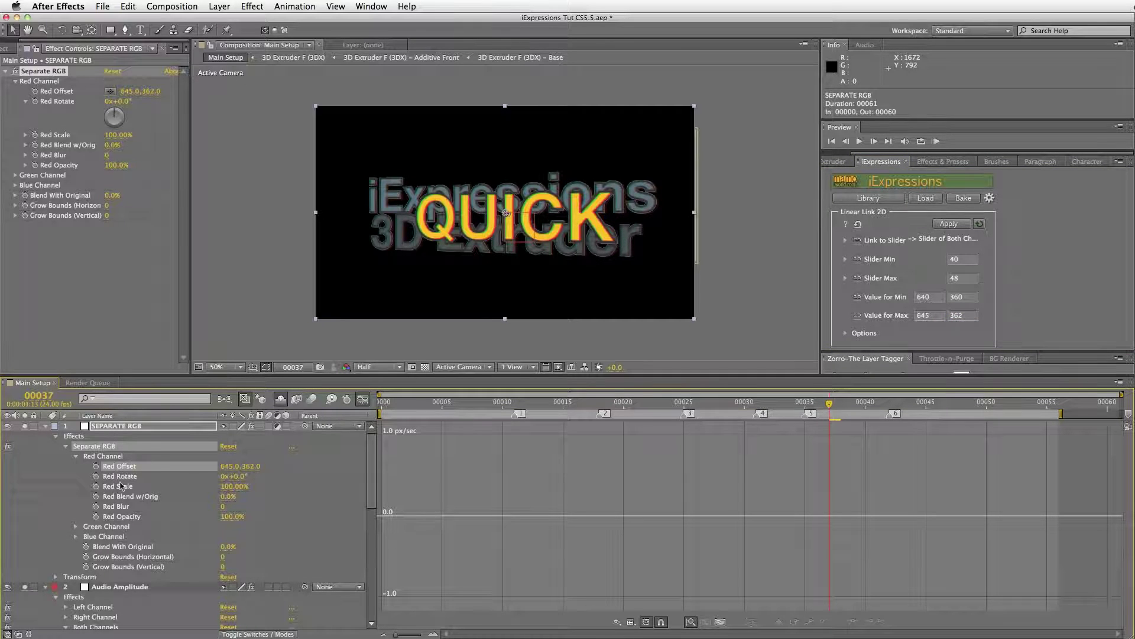
{"action": "left_click", "coordinate": [232, 467]}
{"action": "type", "text": "640"}
{"action": "key", "text": "Tab"}
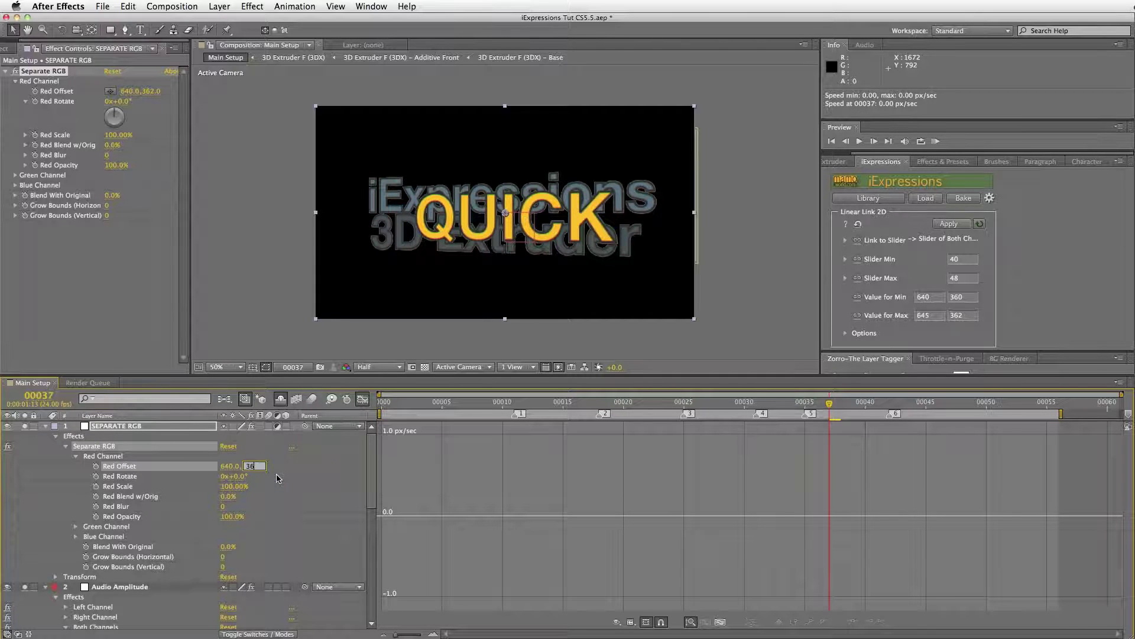
{"action": "type", "text": "360"}
{"action": "left_click", "coordinate": [278, 478]}
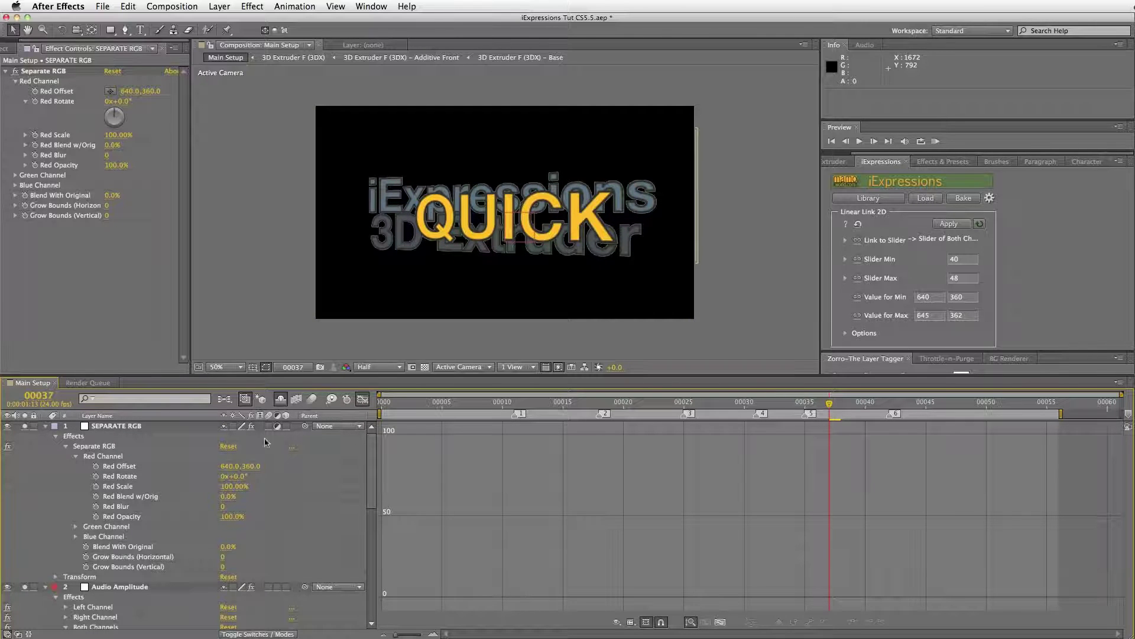
{"action": "left_click", "coordinate": [119, 467]}
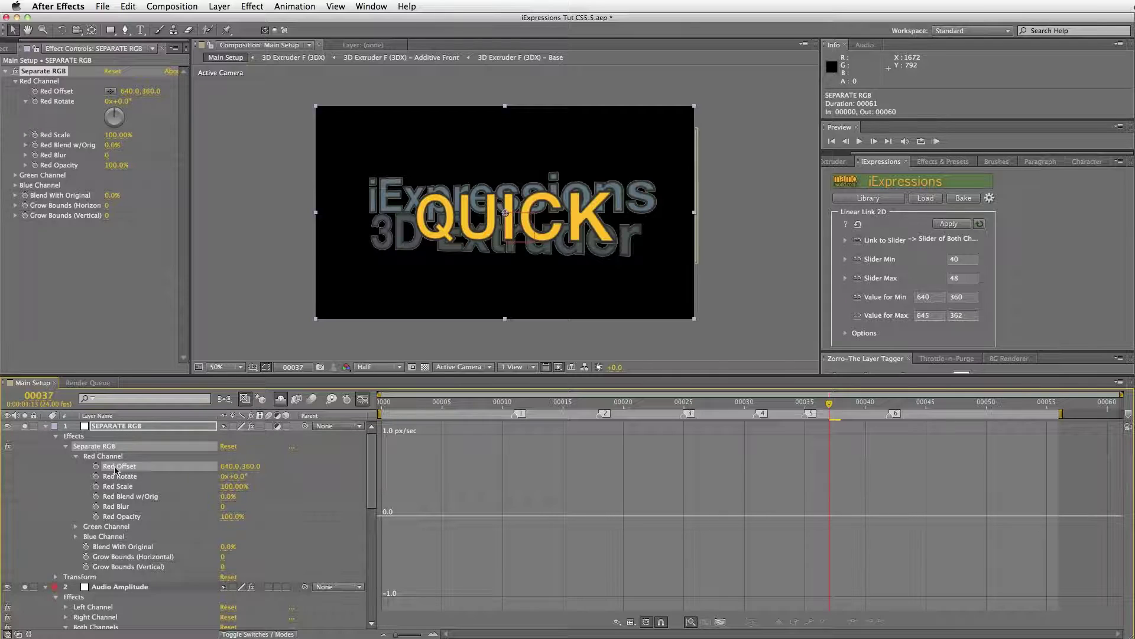
{"action": "left_click", "coordinate": [950, 224]}
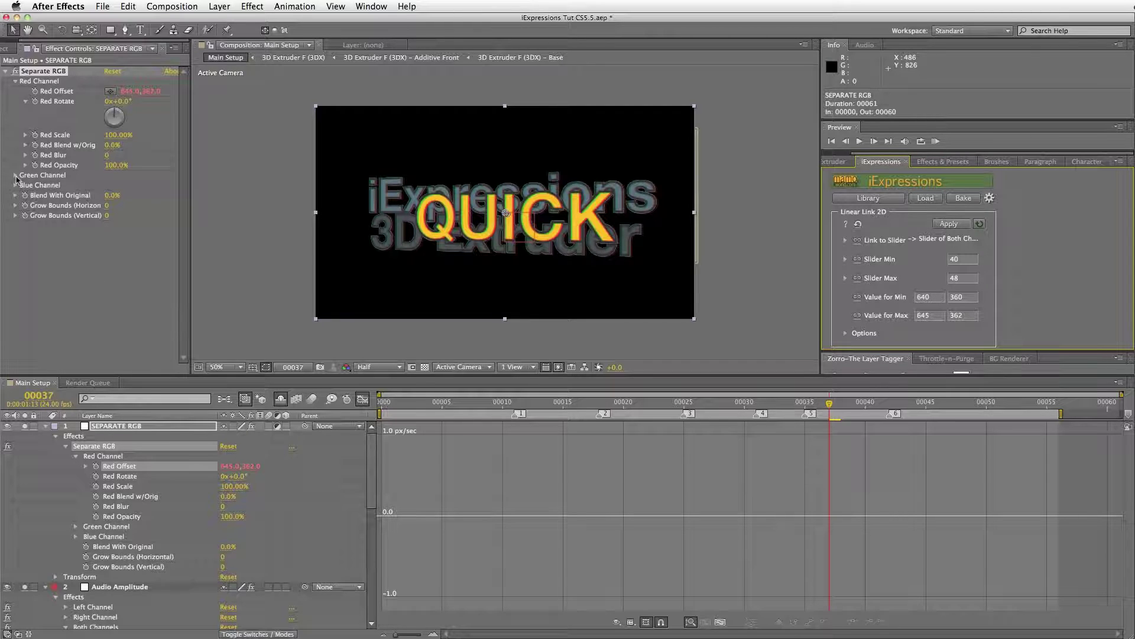
Test the Green Offset's horizontal value at 635 and 638, and return it to 640.
{"action": "left_click", "coordinate": [14, 175]}
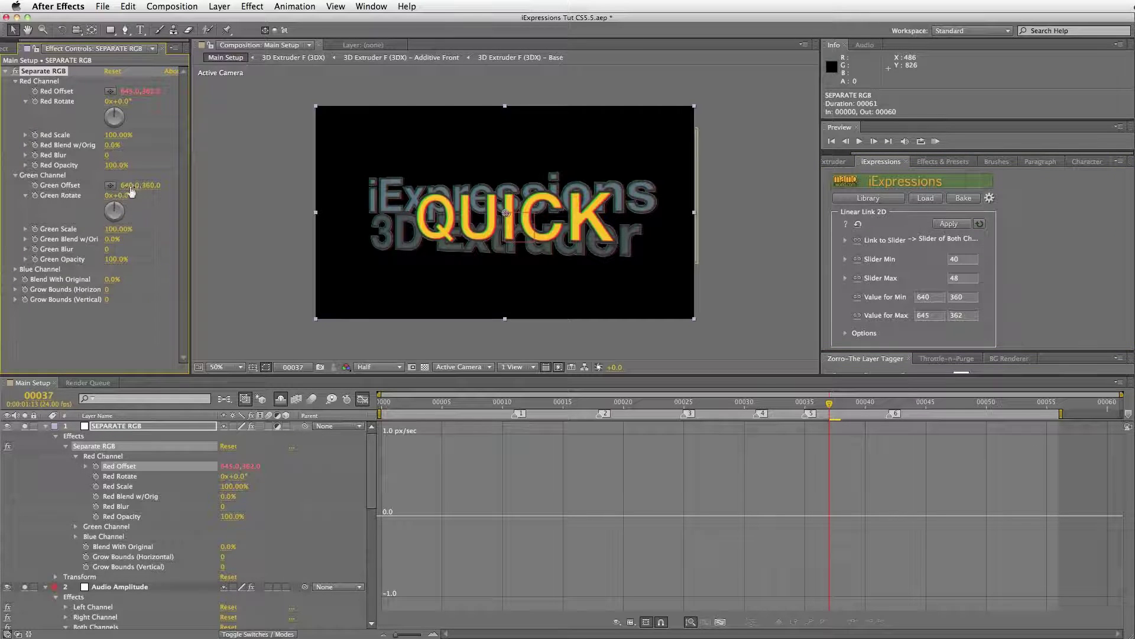
{"action": "left_click", "coordinate": [130, 186]}
{"action": "type", "text": "635"}
{"action": "left_click", "coordinate": [113, 335]}
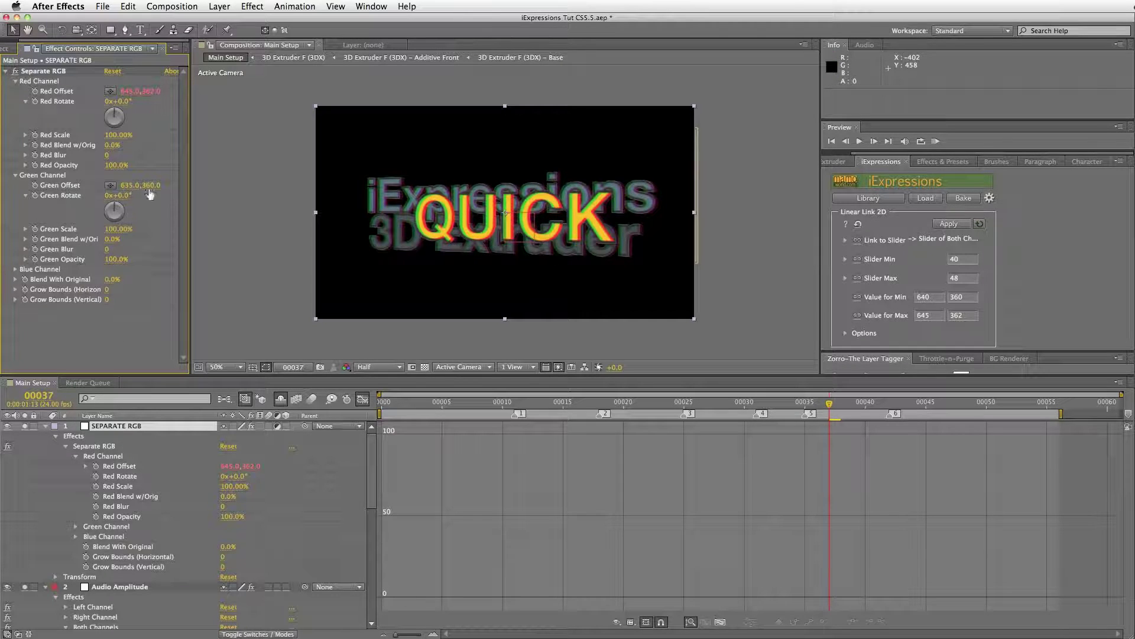
{"action": "left_click", "coordinate": [131, 186]}
{"action": "type", "text": "638"}
{"action": "key", "text": "Return"}
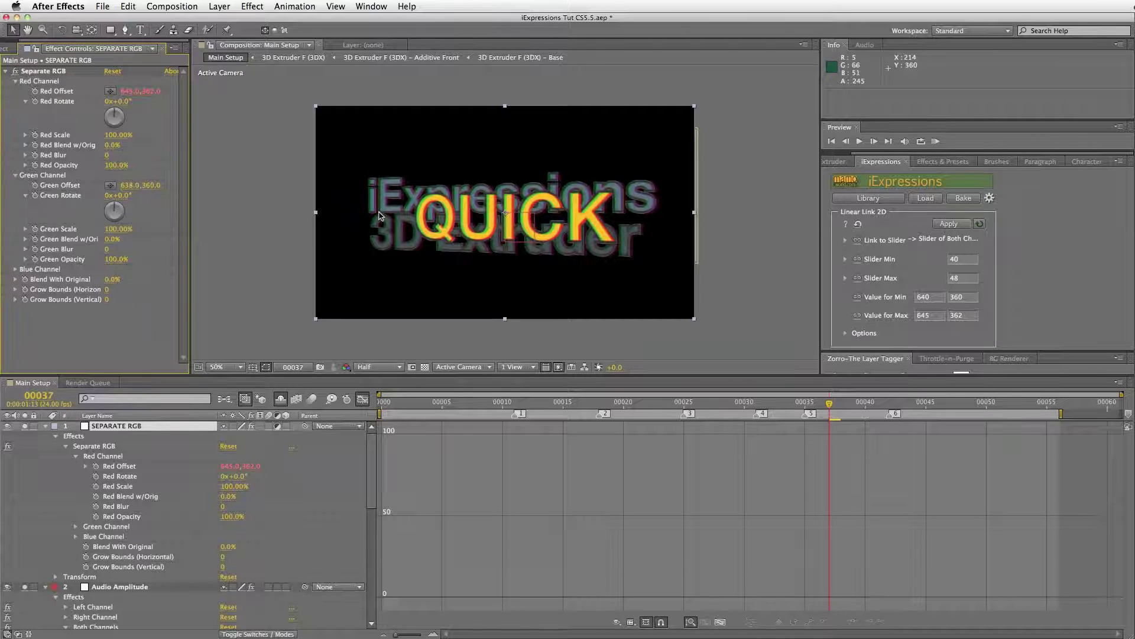
{"action": "left_click", "coordinate": [131, 185]}
{"action": "type", "text": "640"}
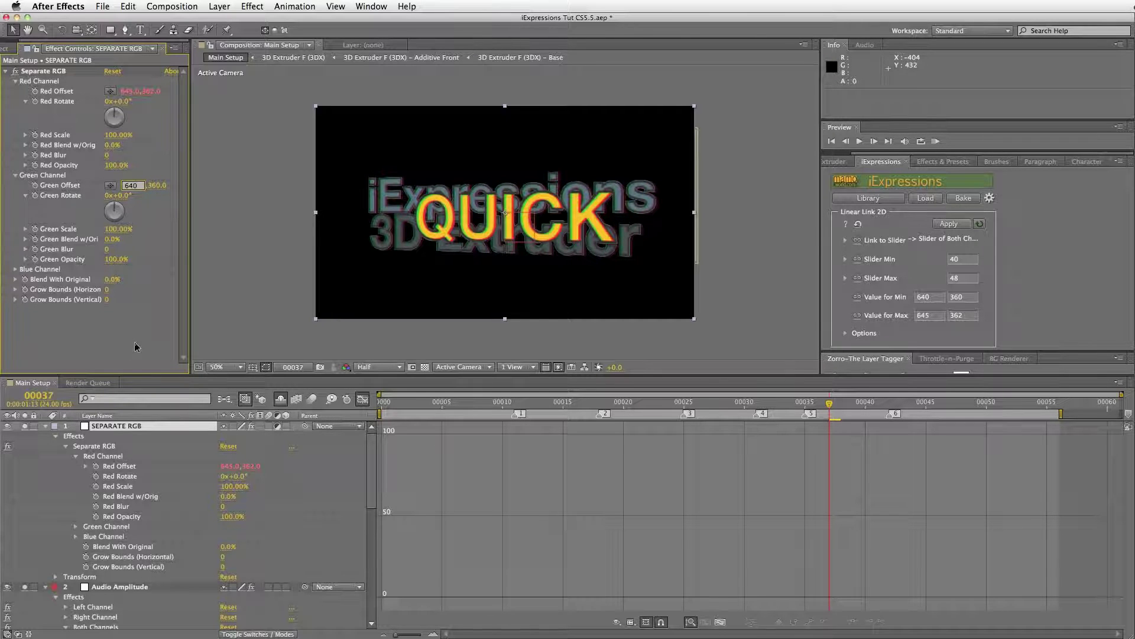
{"action": "key", "text": "Return"}
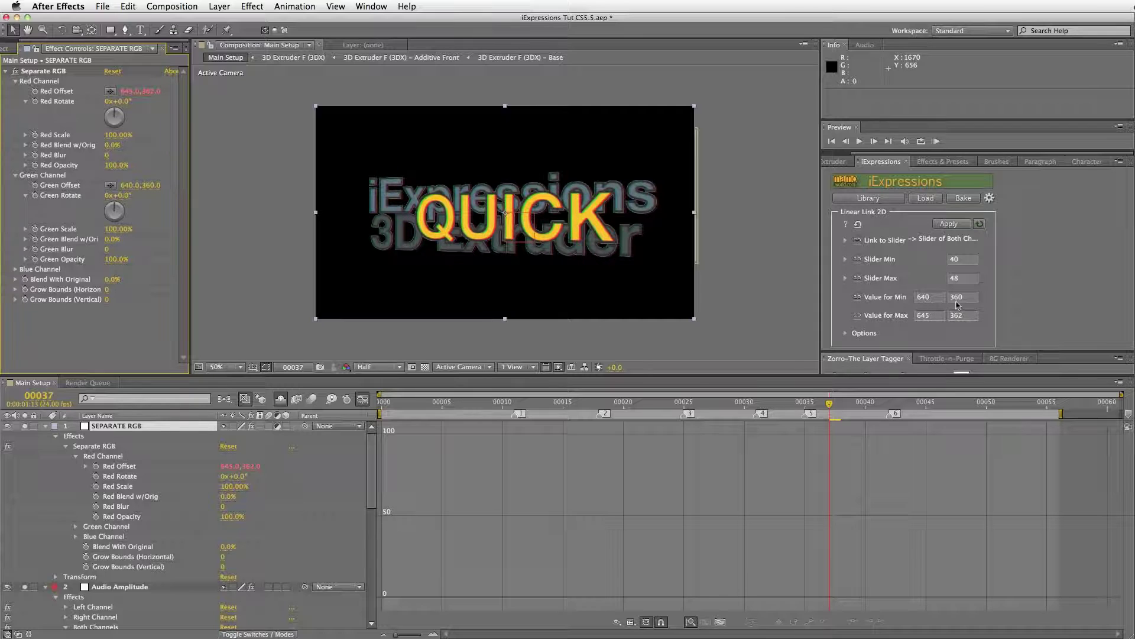
Set Linear Link 2D's Value for Max to 637, 358 for the green channel.
{"action": "left_click", "coordinate": [927, 317]}
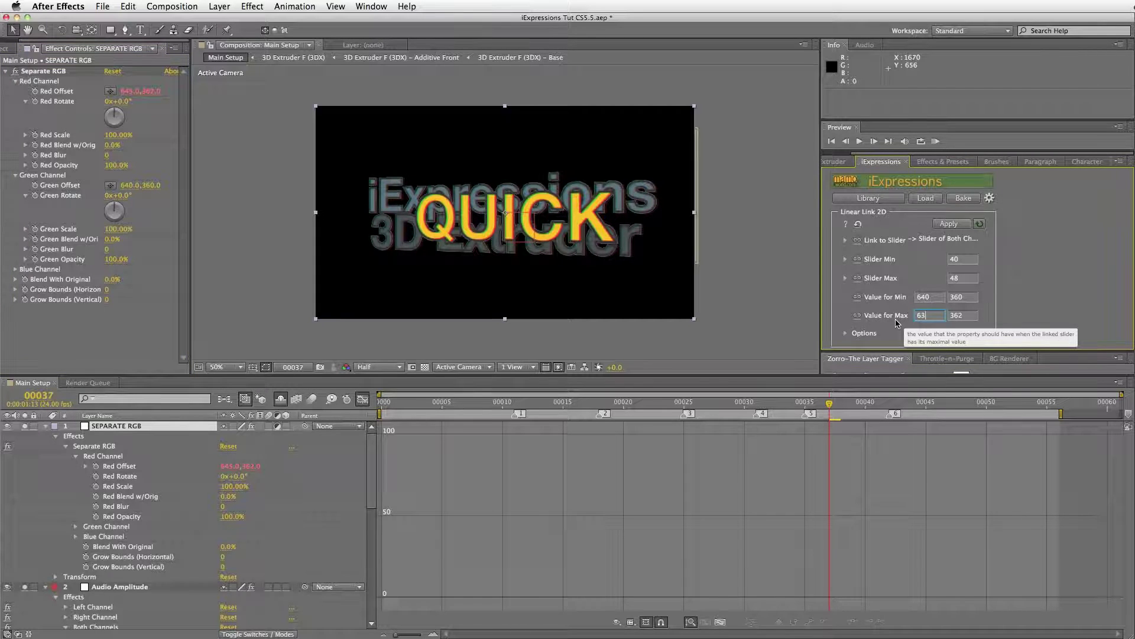
{"action": "key", "text": "Tab"}
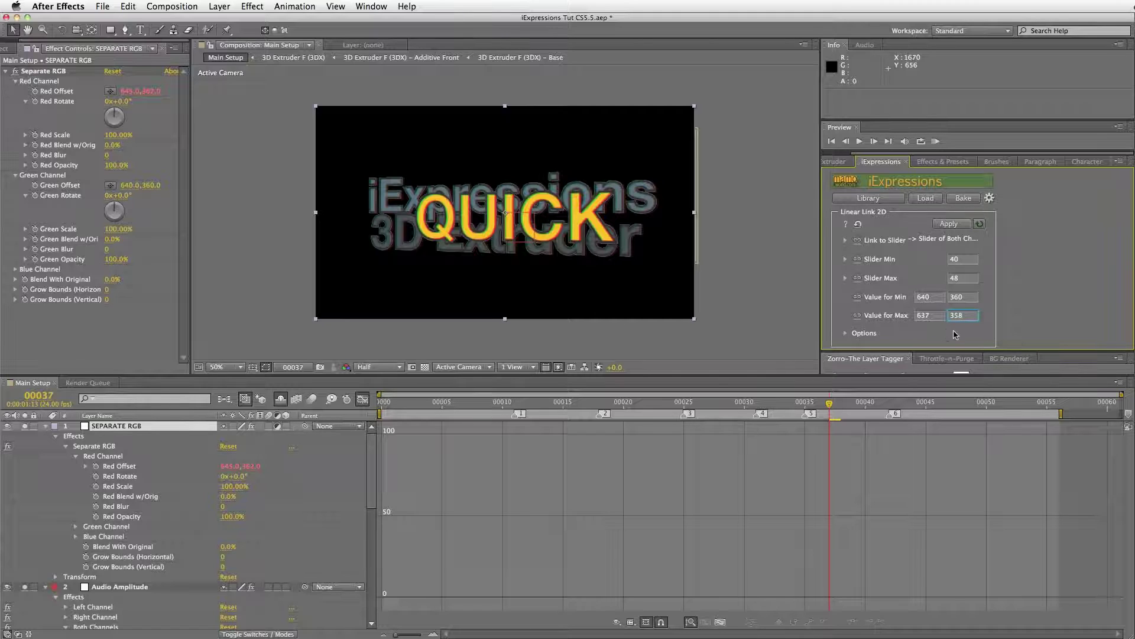
{"action": "left_click", "coordinate": [975, 300]}
Apply the Linear Link 2D expression to the Green Offset property of the SEPARATE RGB layer.
{"action": "left_click", "coordinate": [81, 527]}
{"action": "left_click", "coordinate": [116, 538]}
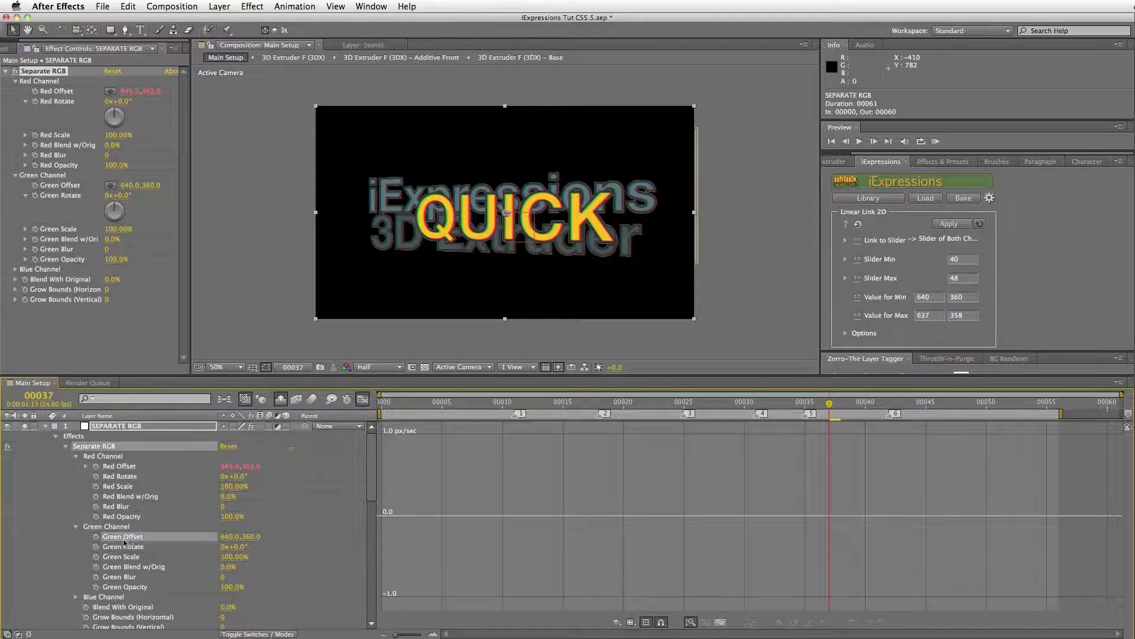
{"action": "left_click", "coordinate": [948, 223]}
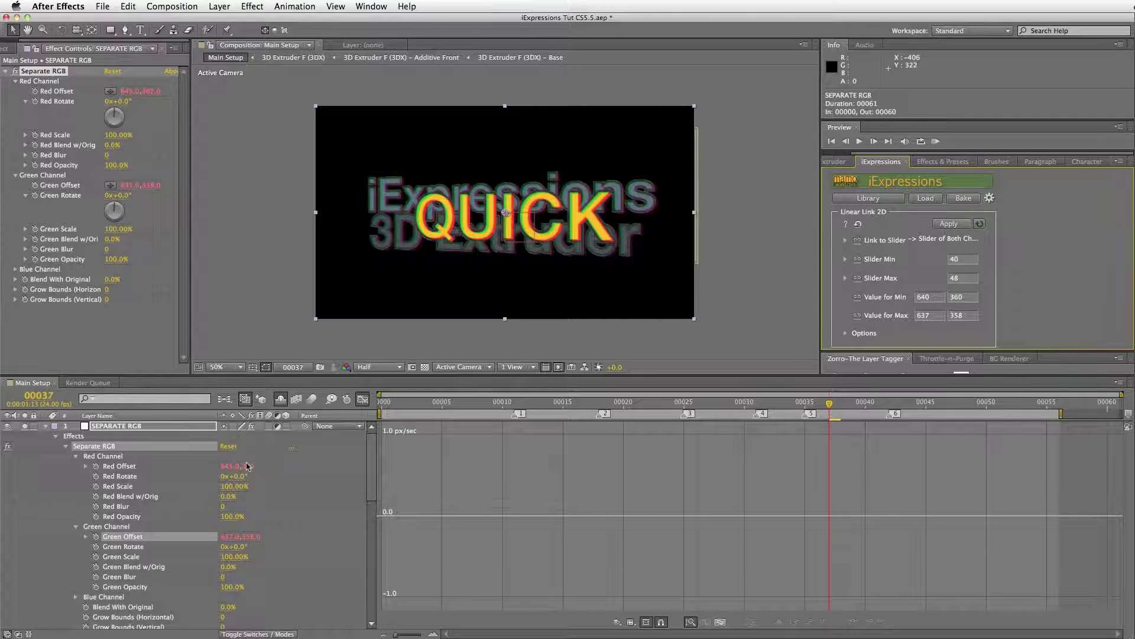
Switch the timeline from the graph editor to layer bars and collapse the SEPARATE RGB and Audio Amplitude layers.
{"action": "left_click", "coordinate": [363, 400]}
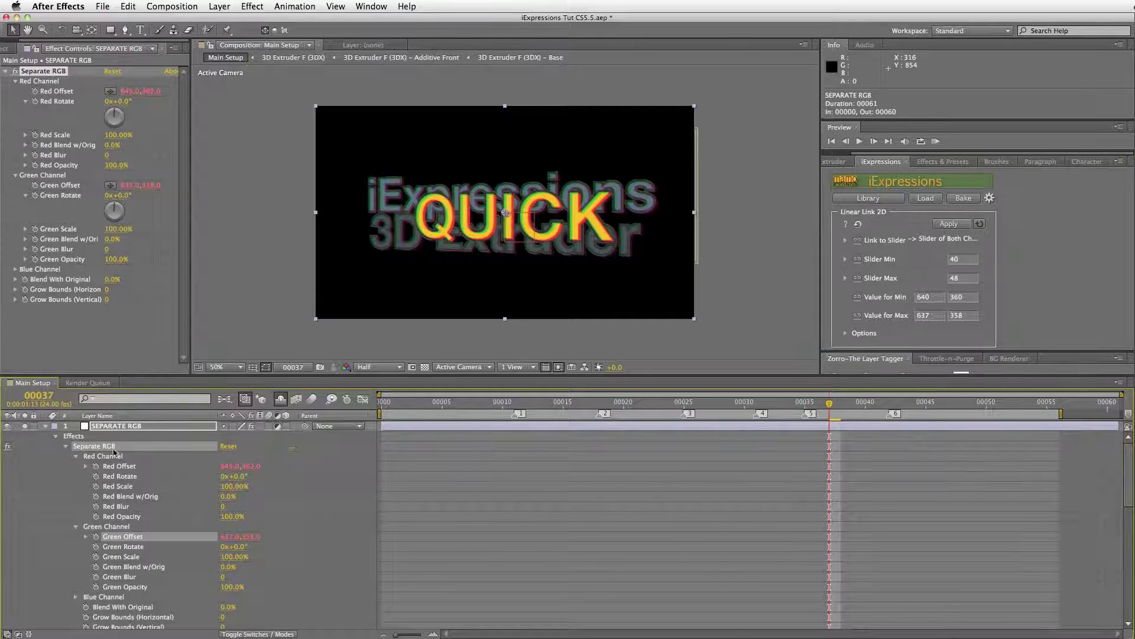
{"action": "left_click", "coordinate": [45, 426]}
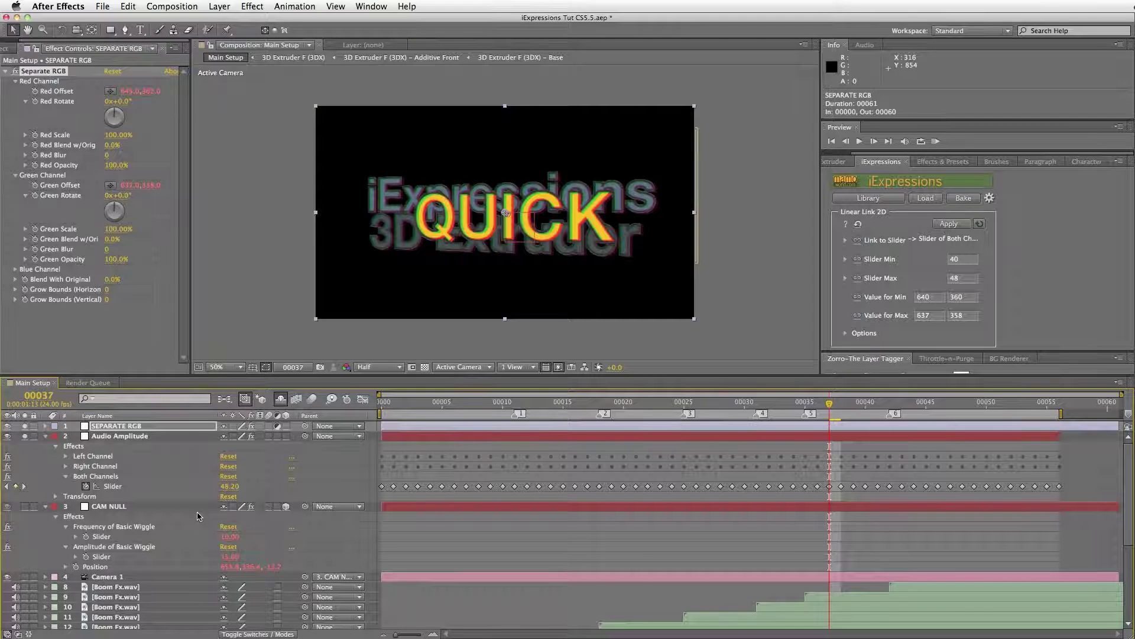
{"action": "left_click", "coordinate": [47, 437]}
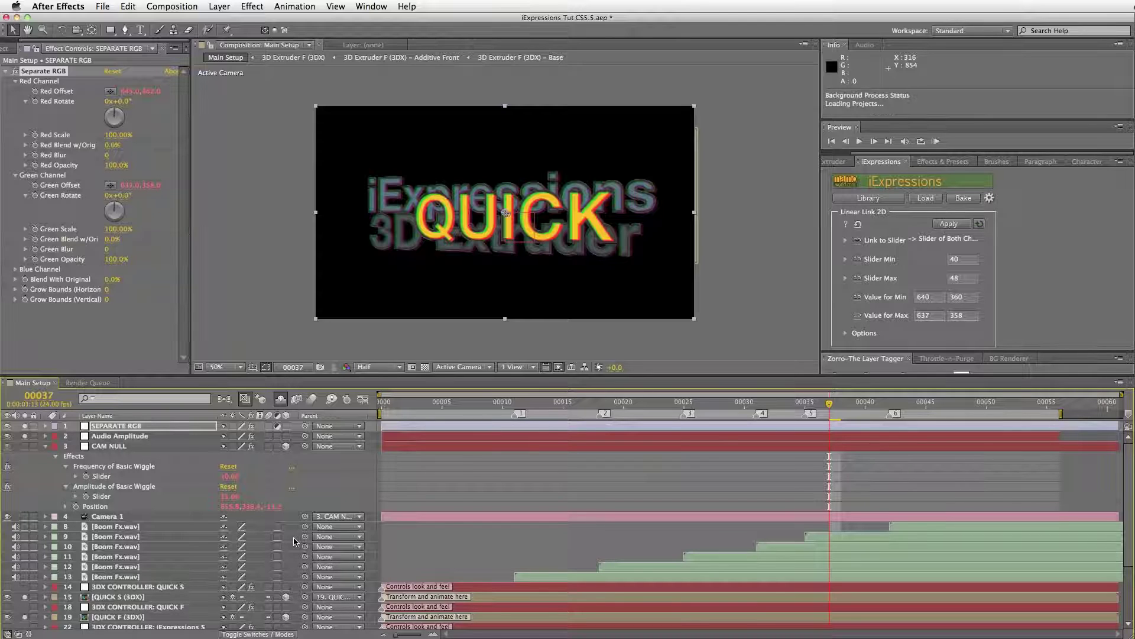
RAM-preview the composition and check the RGB separation at frames 36 and 37.
{"action": "key", "text": "KP_0"}
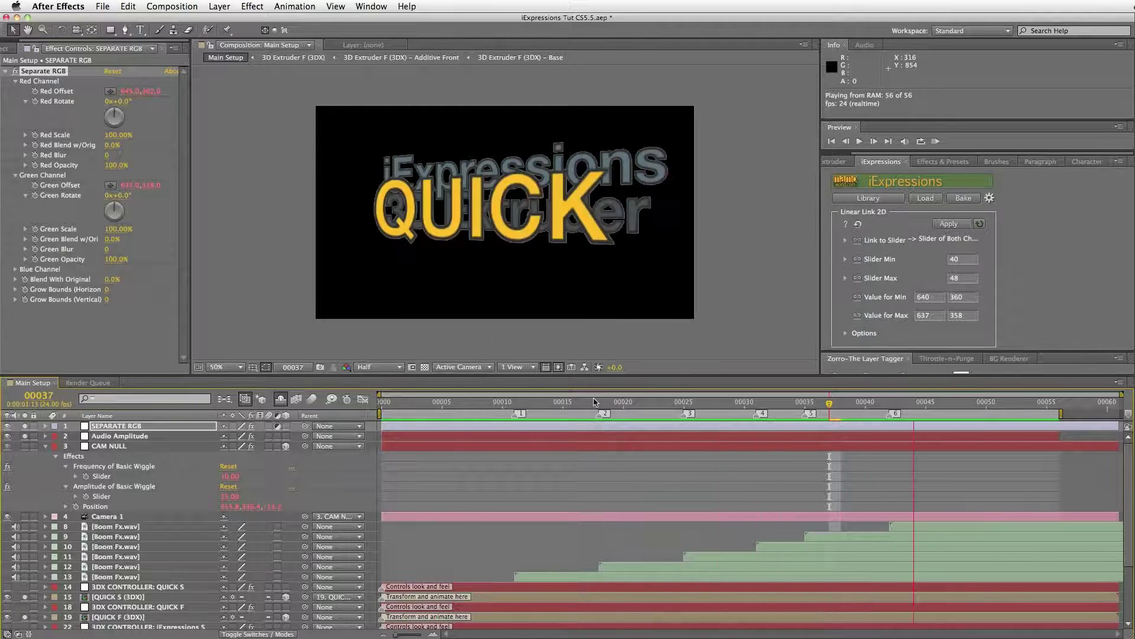
{"action": "key", "text": "space"}
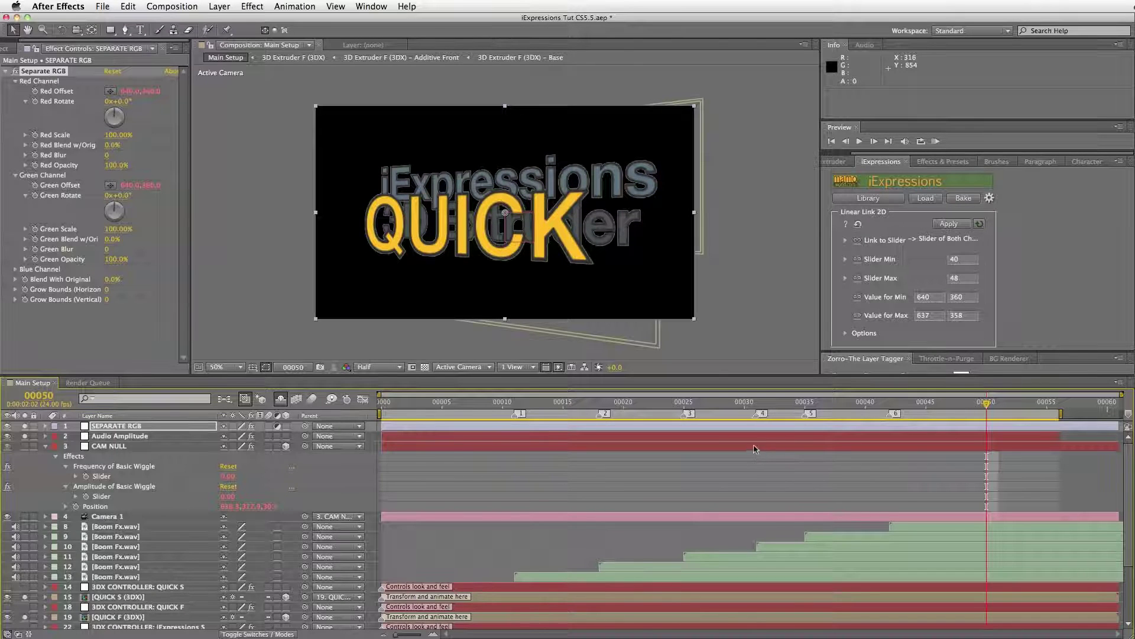
{"action": "left_click", "coordinate": [816, 404]}
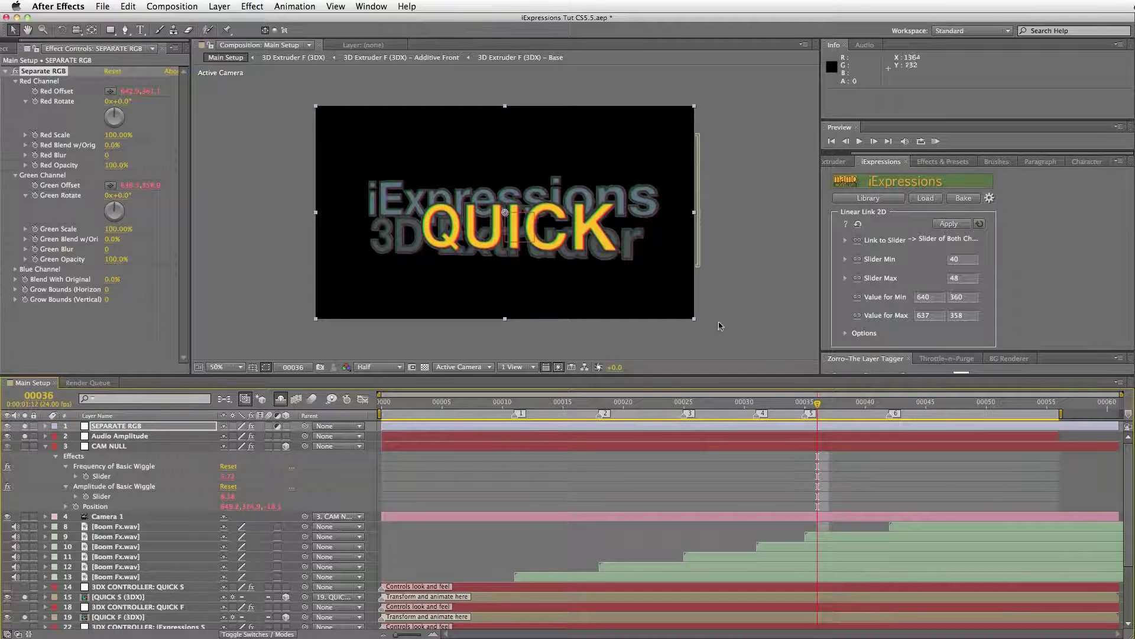
{"action": "mouse_move", "coordinate": [818, 405]}
{"action": "left_mouse_down"}
{"action": "mouse_move", "coordinate": [839, 406]}
{"action": "mouse_move", "coordinate": [805, 407]}
{"action": "mouse_move", "coordinate": [830, 407]}
{"action": "left_mouse_up"}
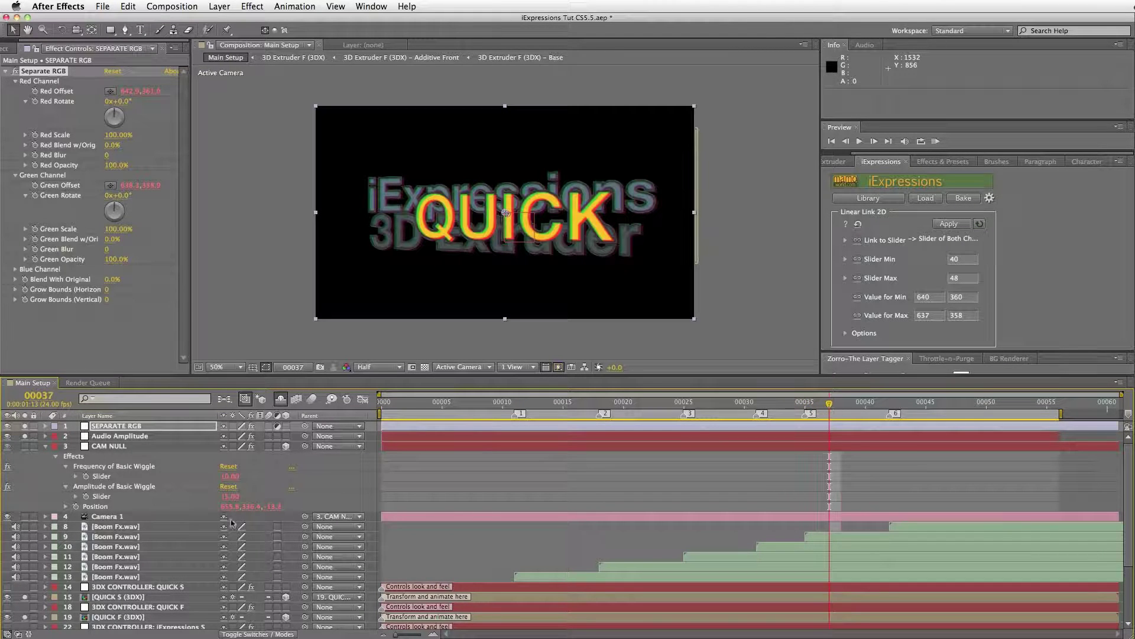
Load the Basic Wiggle expression from the CAM NULL layer's Position property into iExpressions.
{"action": "left_click", "coordinate": [120, 447]}
{"action": "left_click", "coordinate": [106, 507]}
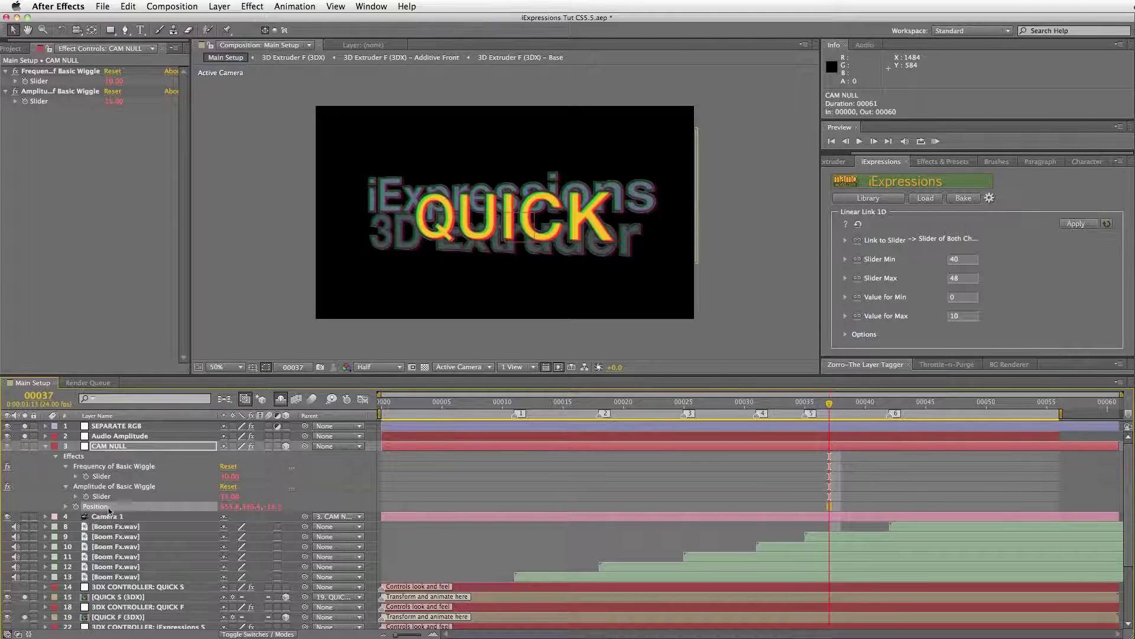
{"action": "left_click", "coordinate": [925, 201]}
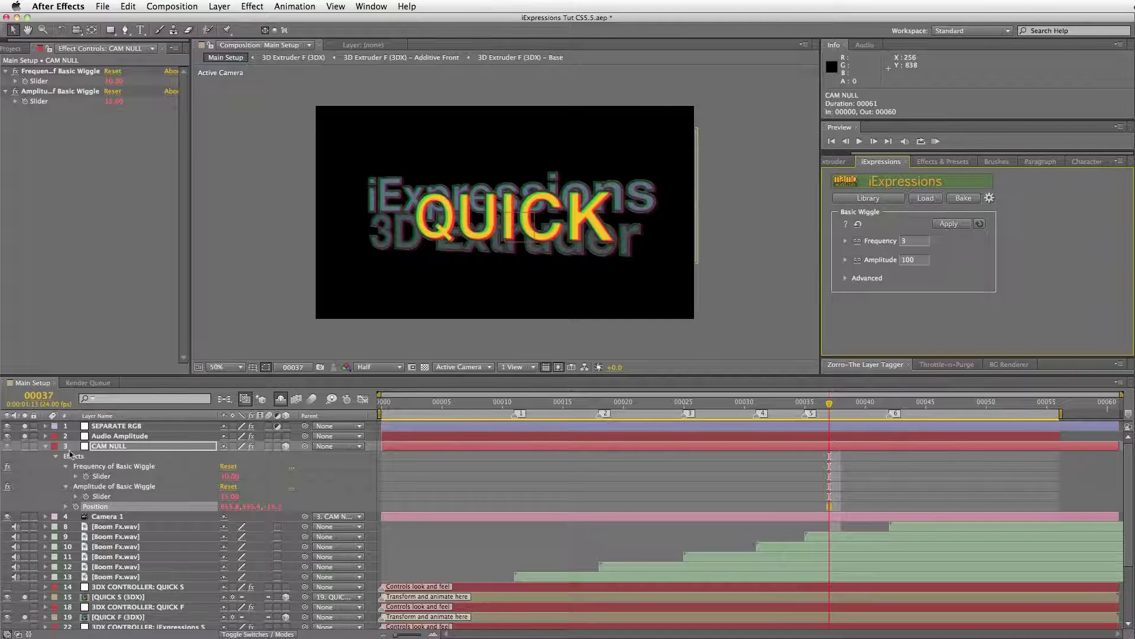
Link Basic Wiggle's Frequency and Amplitude to CAM NULL's Frequency of Basic Wiggle and Amplitude of Basic Wiggle sliders.
{"action": "left_click", "coordinate": [101, 476]}
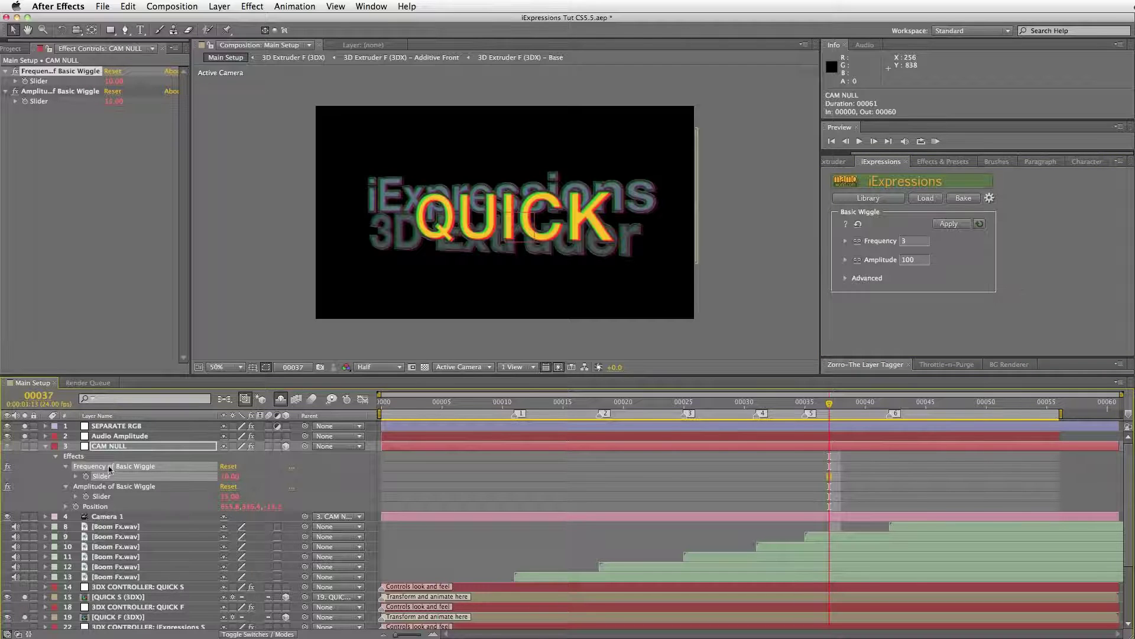
{"action": "left_click", "coordinate": [858, 242]}
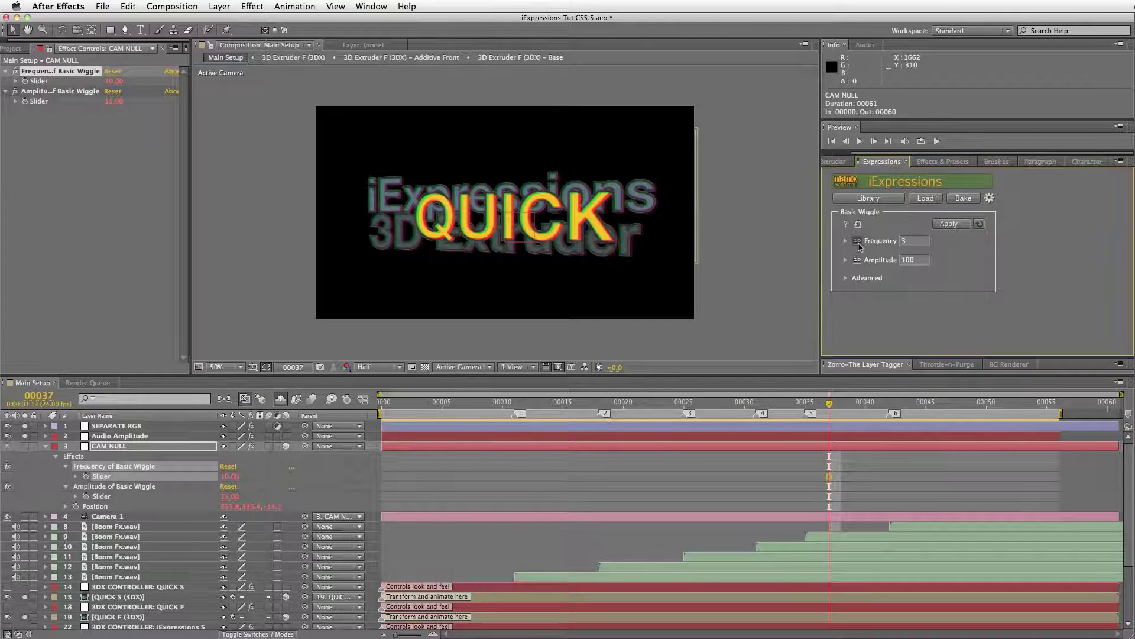
{"action": "left_click", "coordinate": [856, 245]}
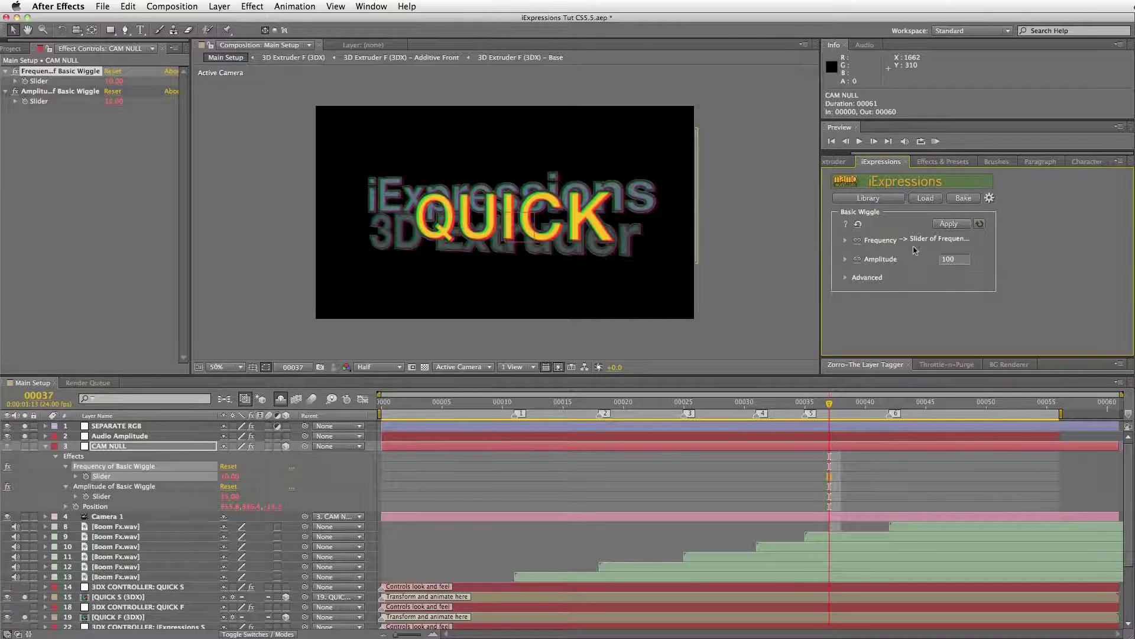
{"action": "left_click", "coordinate": [92, 488]}
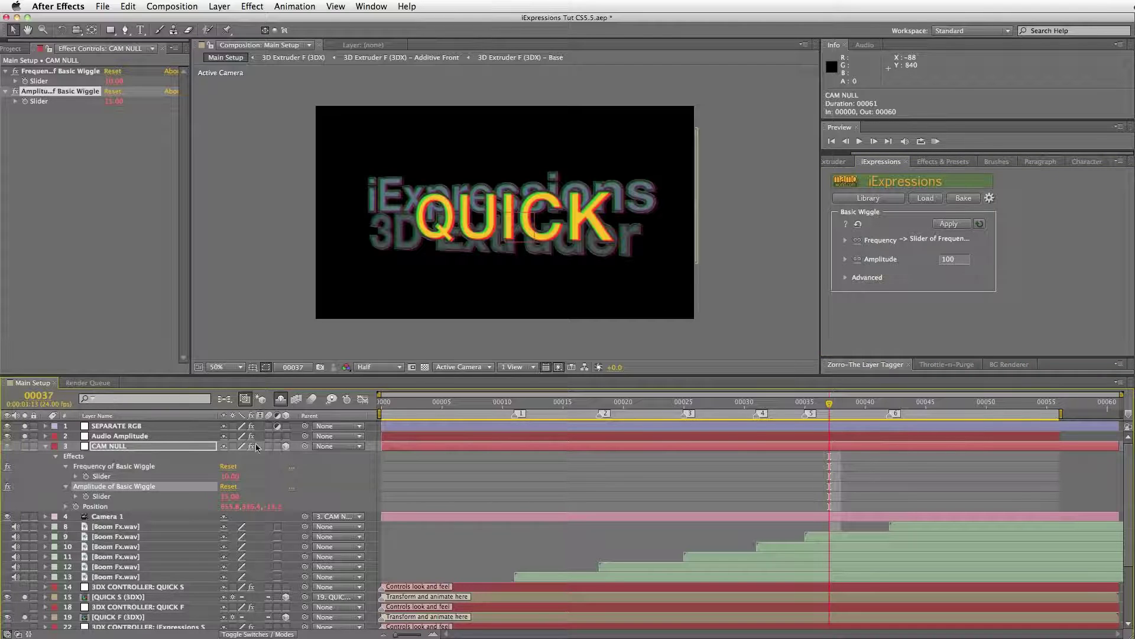
{"action": "left_click", "coordinate": [859, 260]}
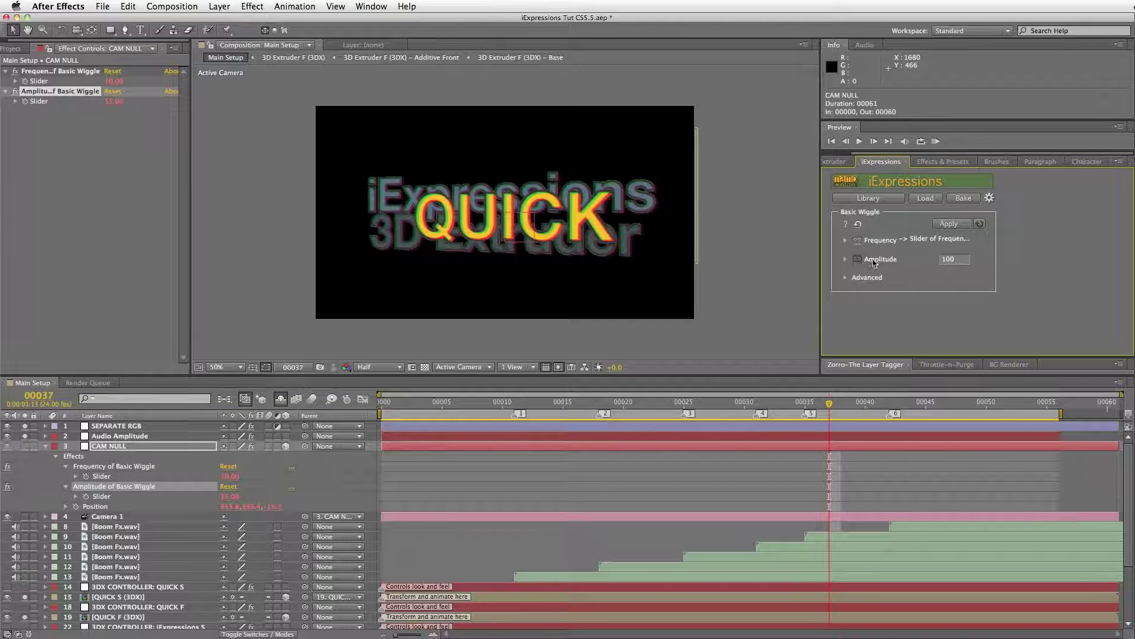
{"action": "left_click", "coordinate": [134, 488]}
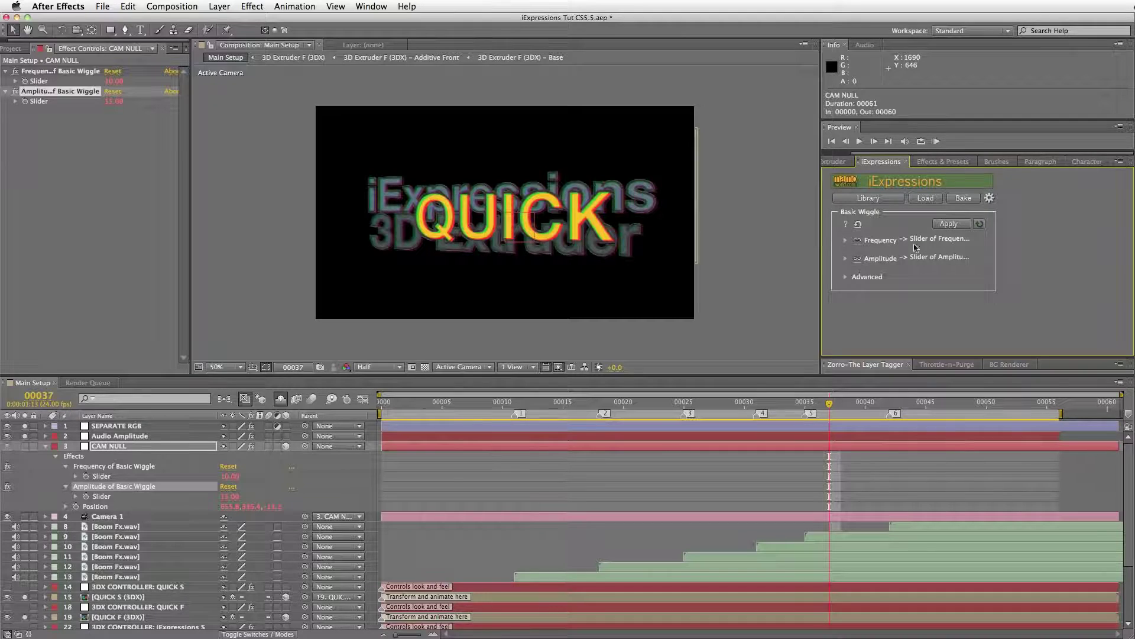
Apply the linked Basic Wiggle to CAM NULL's Position and load it back from that property.
{"action": "left_click", "coordinate": [95, 507]}
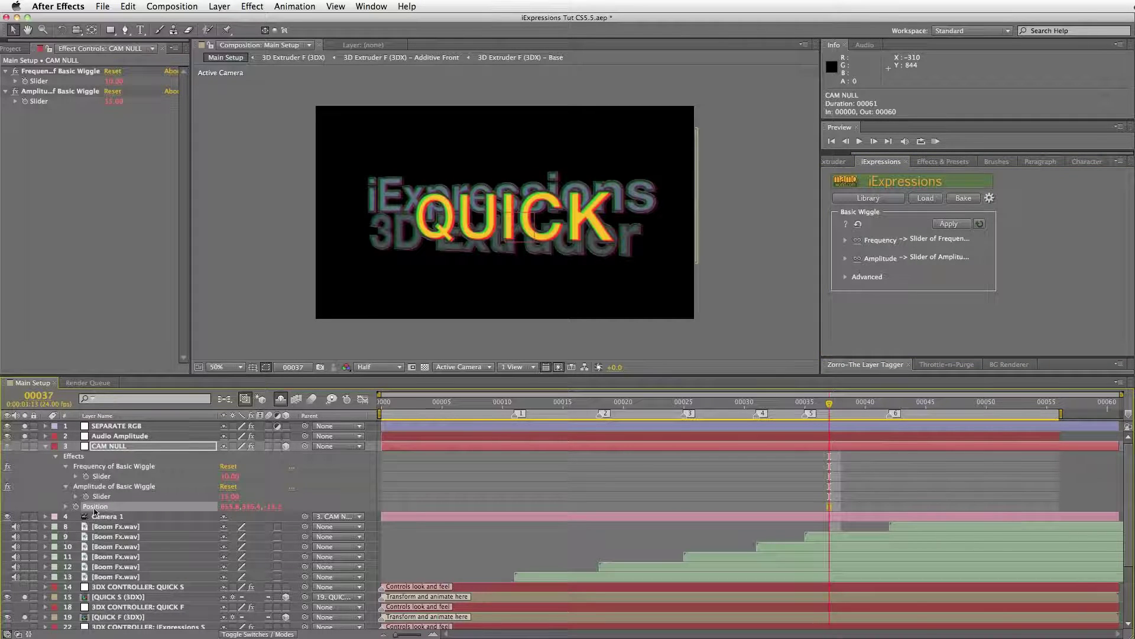
{"action": "left_click", "coordinate": [959, 227]}
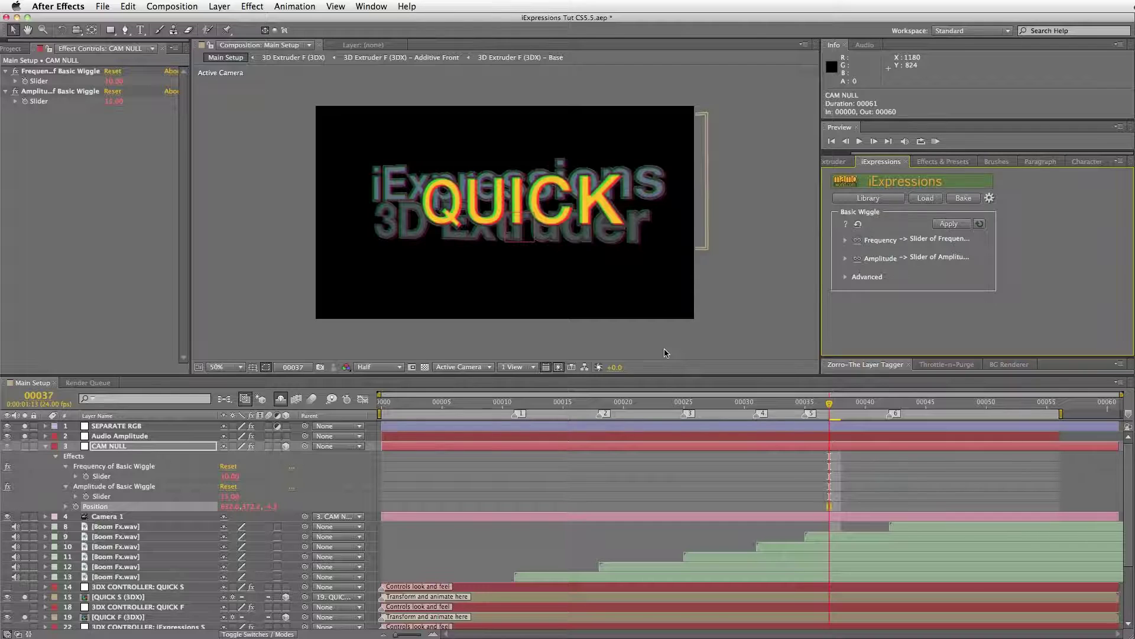
{"action": "left_click", "coordinate": [100, 497]}
{"action": "left_click", "coordinate": [93, 508]}
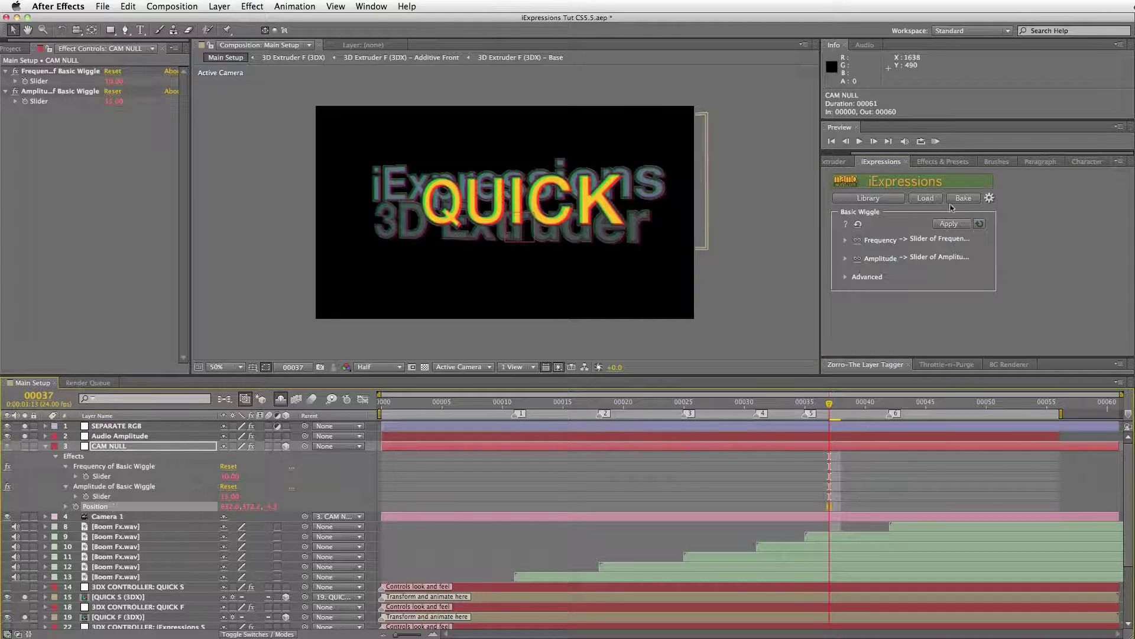
{"action": "left_click", "coordinate": [926, 199]}
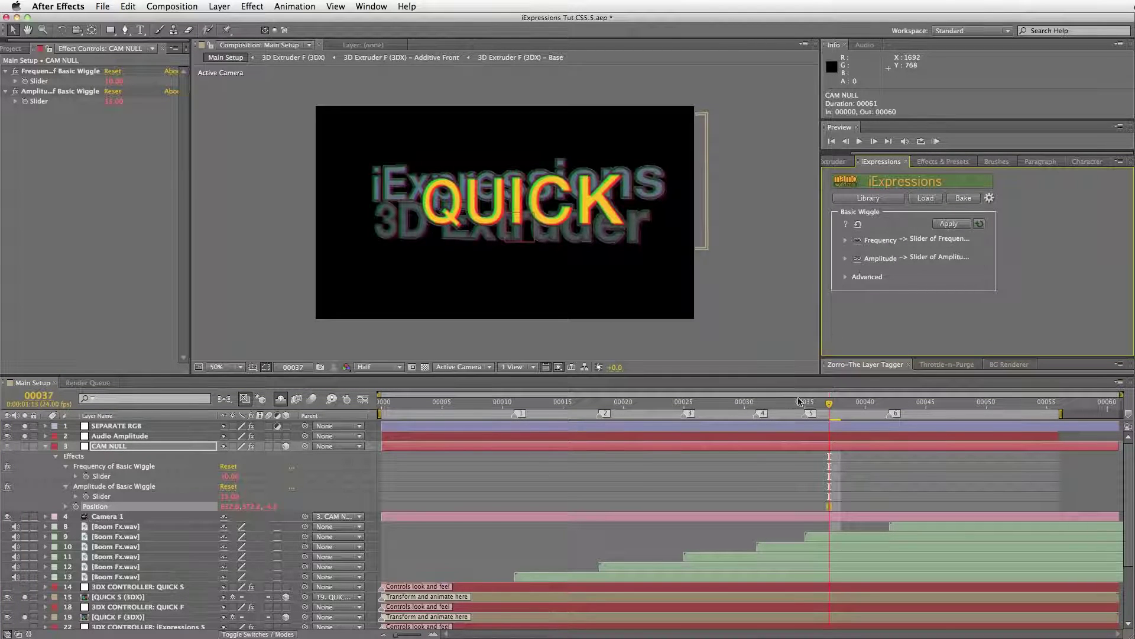
RAM-preview the composition to check the audio-driven camera wiggle.
{"action": "left_click", "coordinate": [835, 400]}
{"action": "key", "text": "KP_0"}
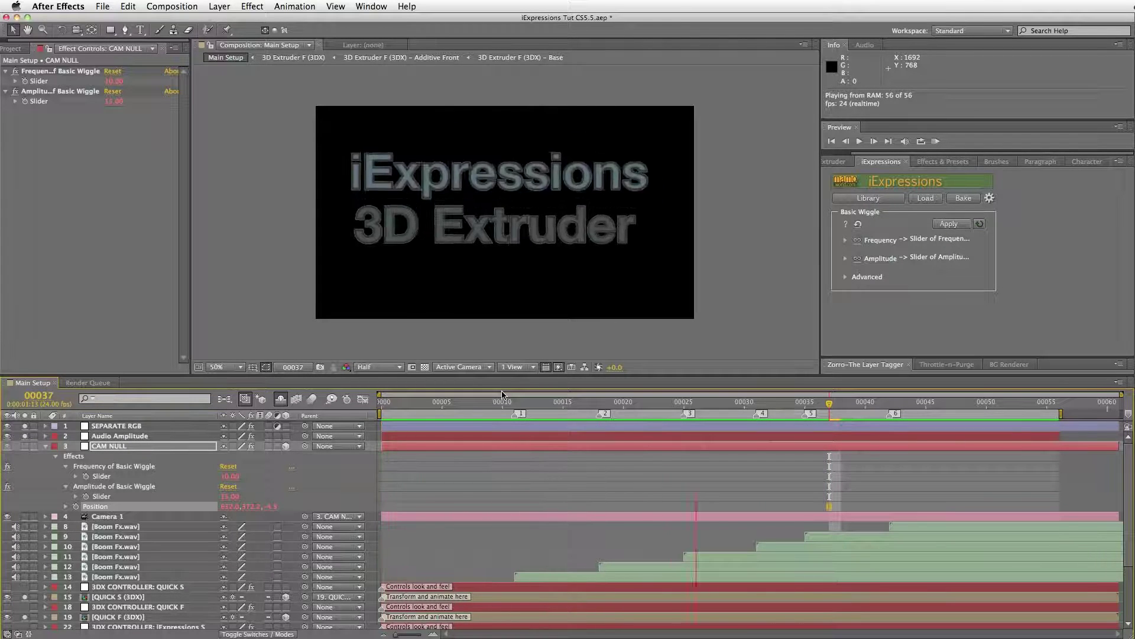
{"action": "key", "text": "space"}
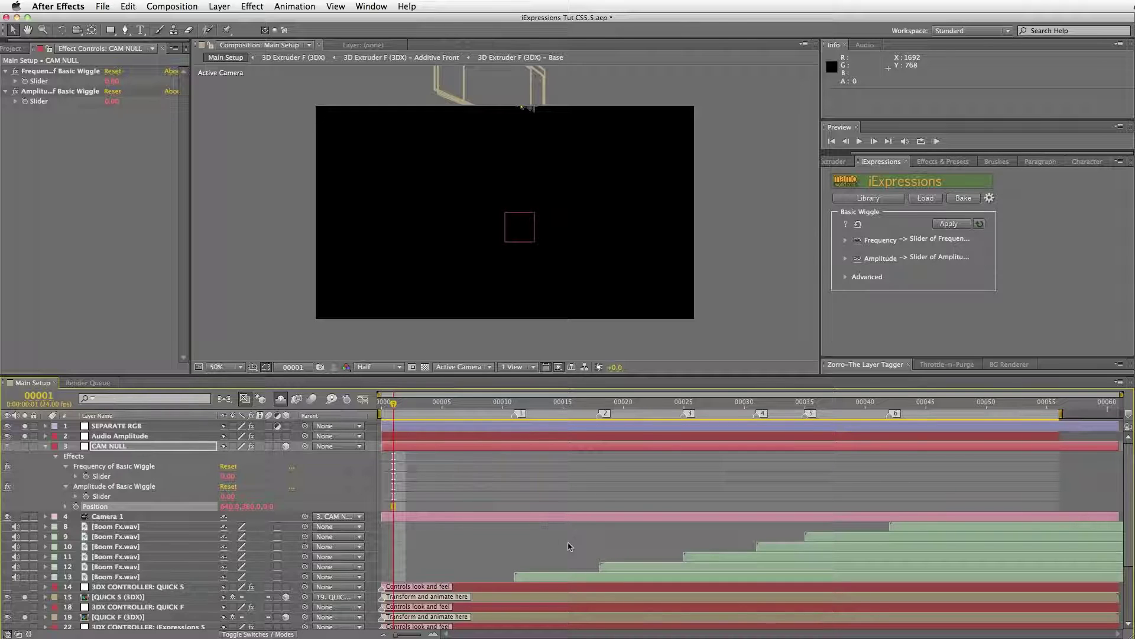
Move all six Boom Fx.wav layers and the Audio Amplitude layer two frames earlier in the timeline.
{"action": "left_click", "coordinate": [515, 402]}
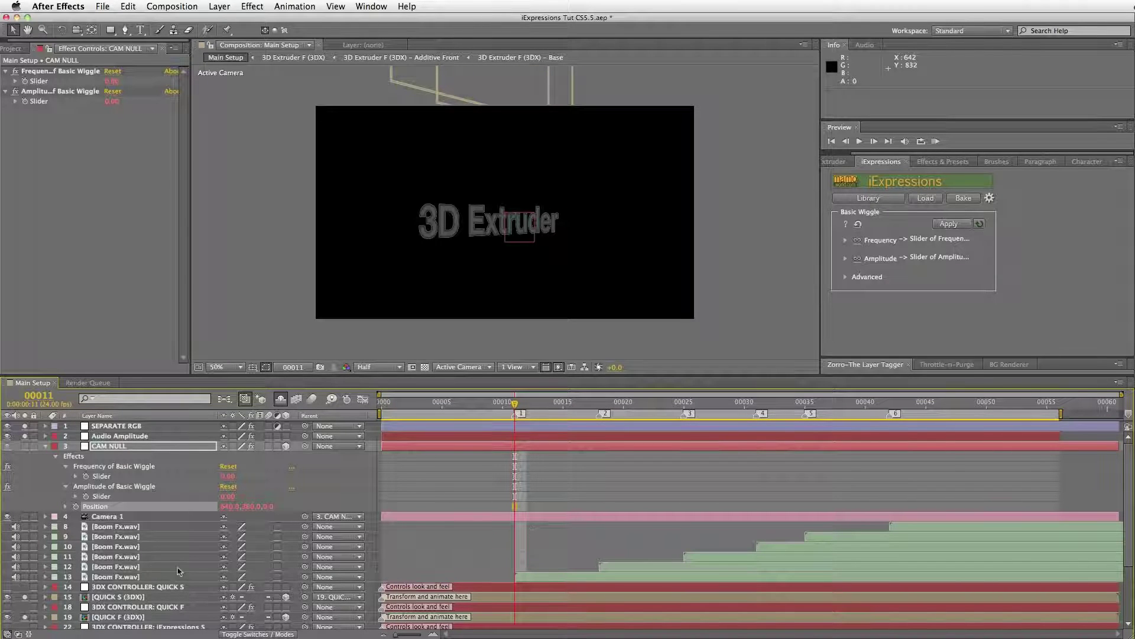
{"action": "left_click", "coordinate": [135, 577]}
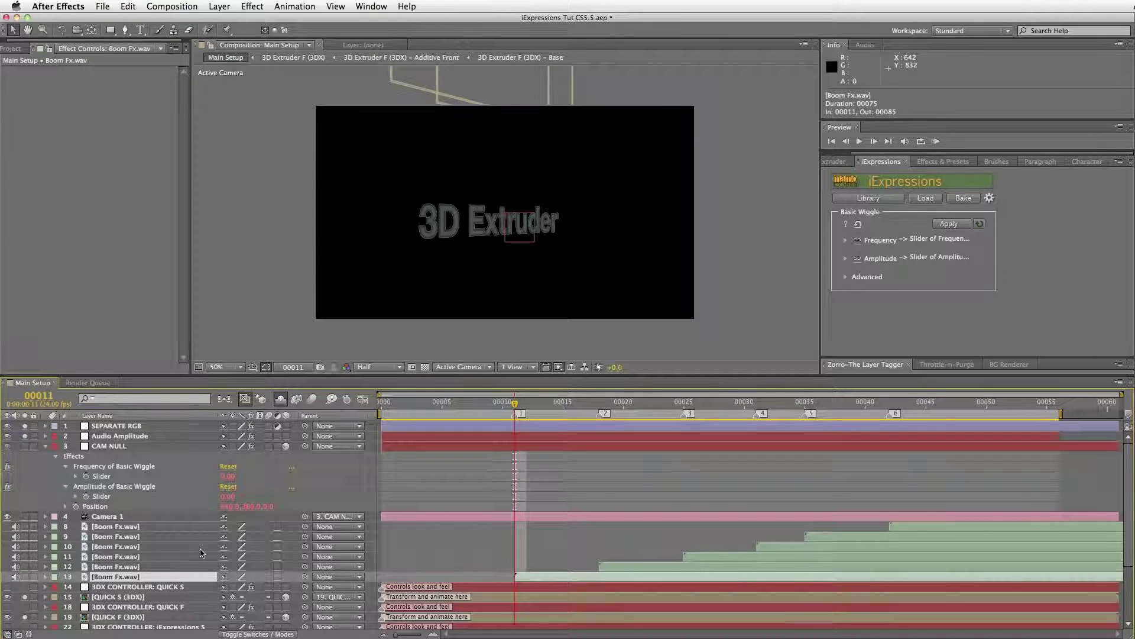
{"action": "key", "text": "Page_Down"}
{"action": "key", "text": "Page_Down"}
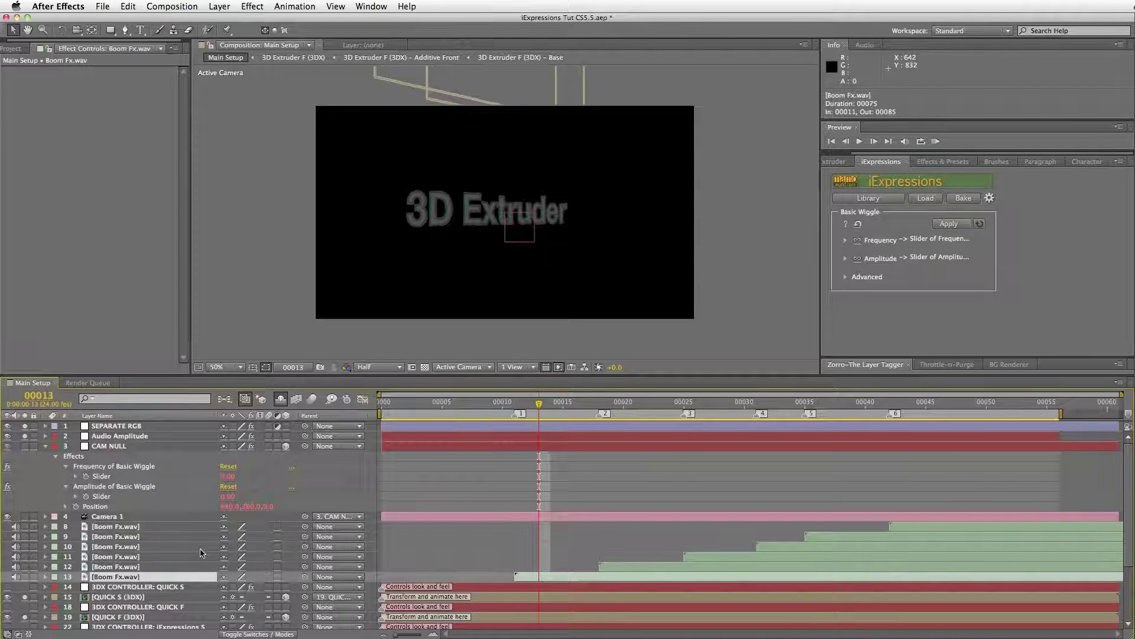
{"action": "left_click", "coordinate": [135, 528], "text": "shift"}
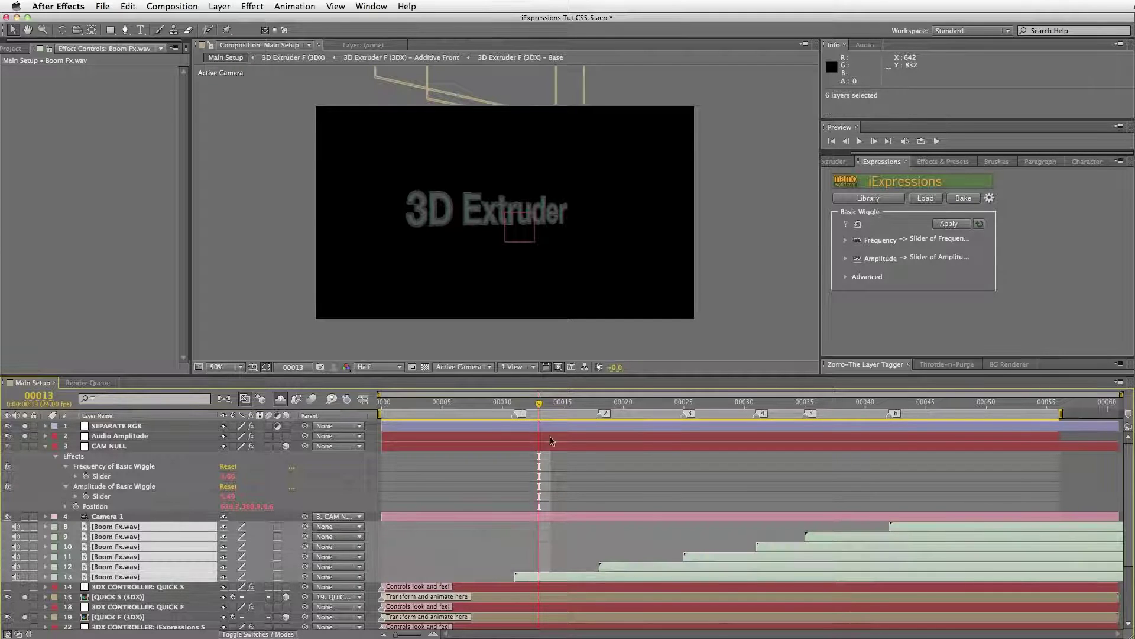
{"action": "left_click", "coordinate": [513, 404]}
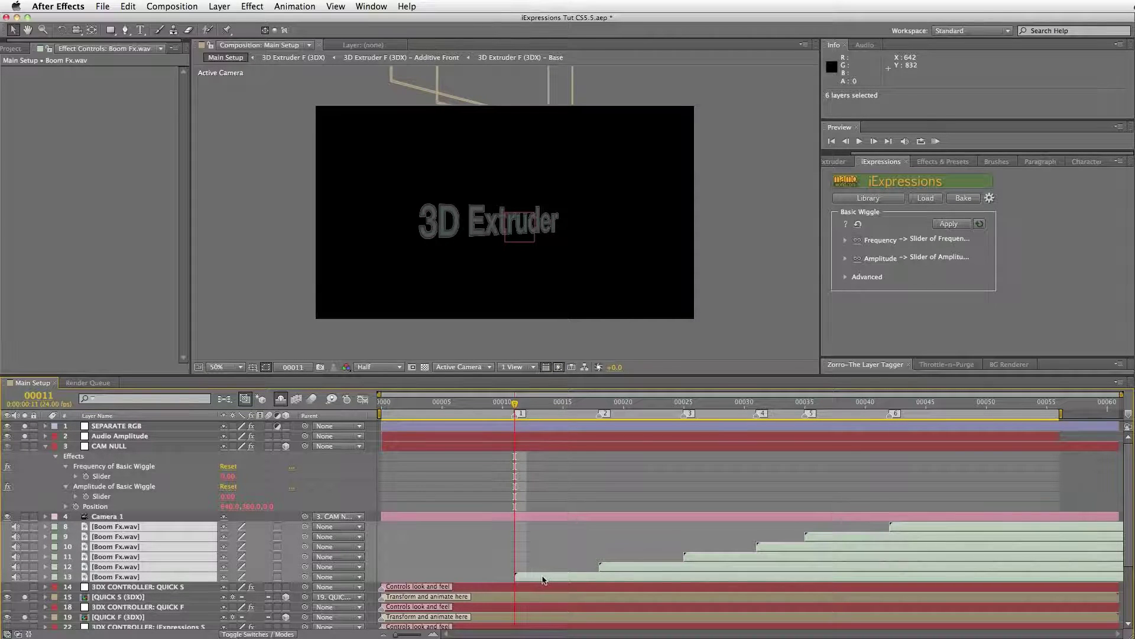
{"action": "left_click_drag", "start_coordinate": [543, 578], "coordinate": [530, 585]}
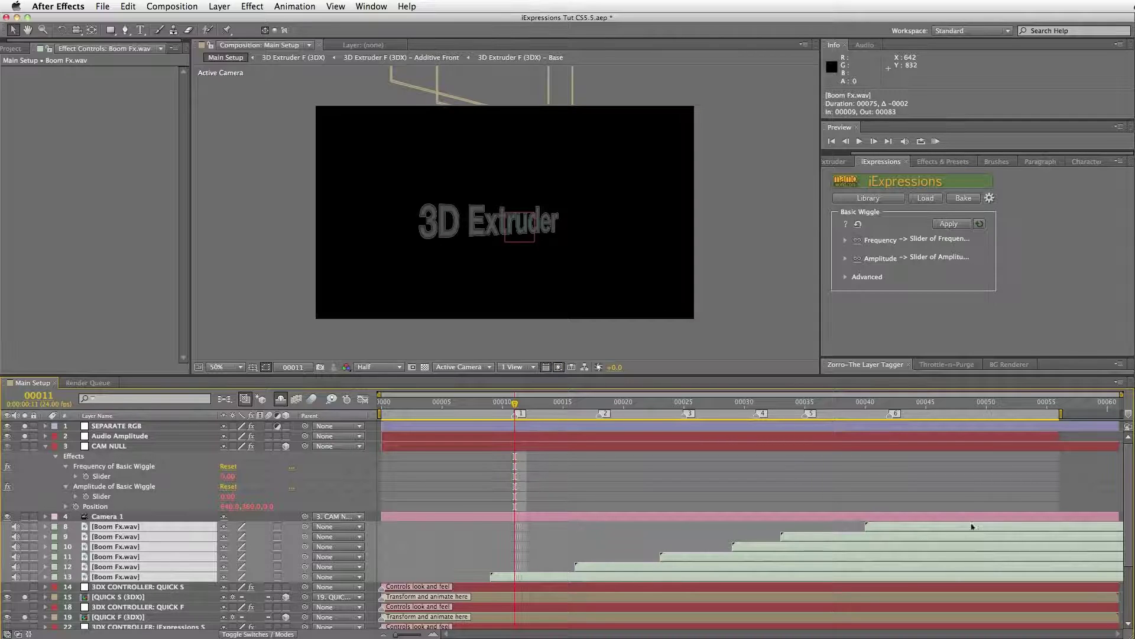
{"action": "left_click", "coordinate": [164, 438]}
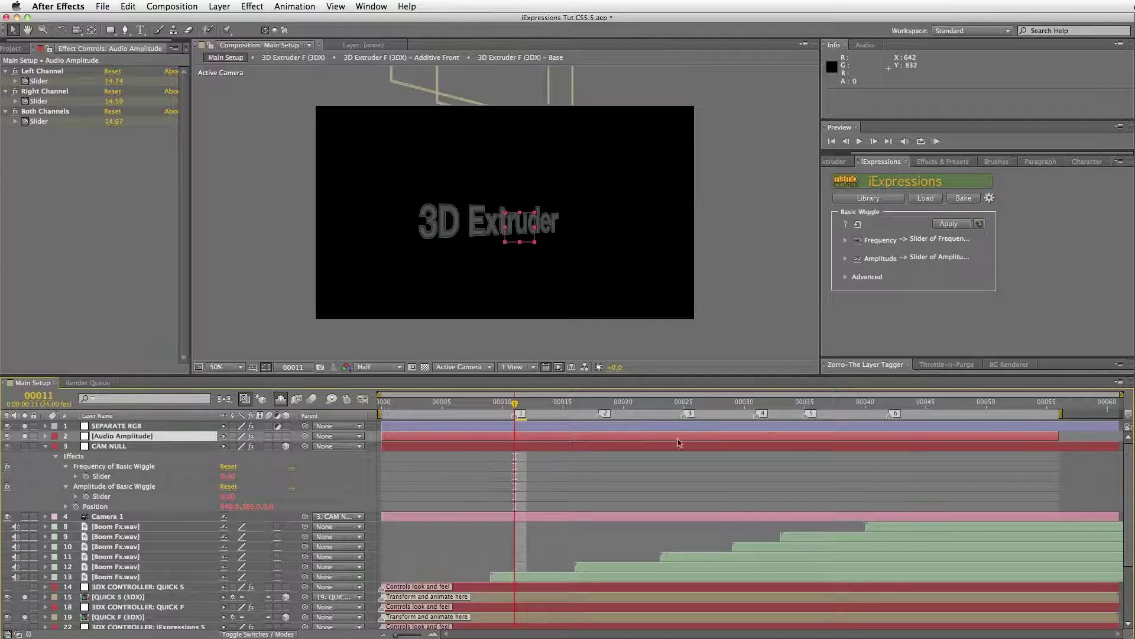
{"action": "left_click_drag", "start_coordinate": [531, 441], "coordinate": [510, 440]}
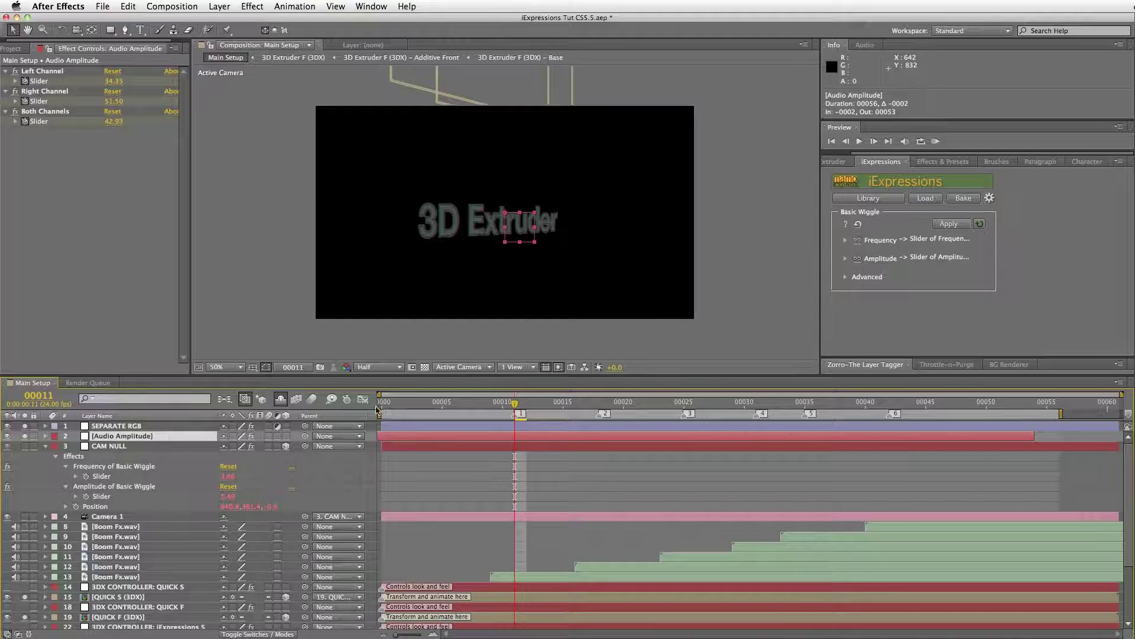
Examine the Audio Amplitude layer's Both Channels slider graph at frames 18, 25 and 35, then return to collapsed layer bars.
{"action": "left_click", "coordinate": [363, 399]}
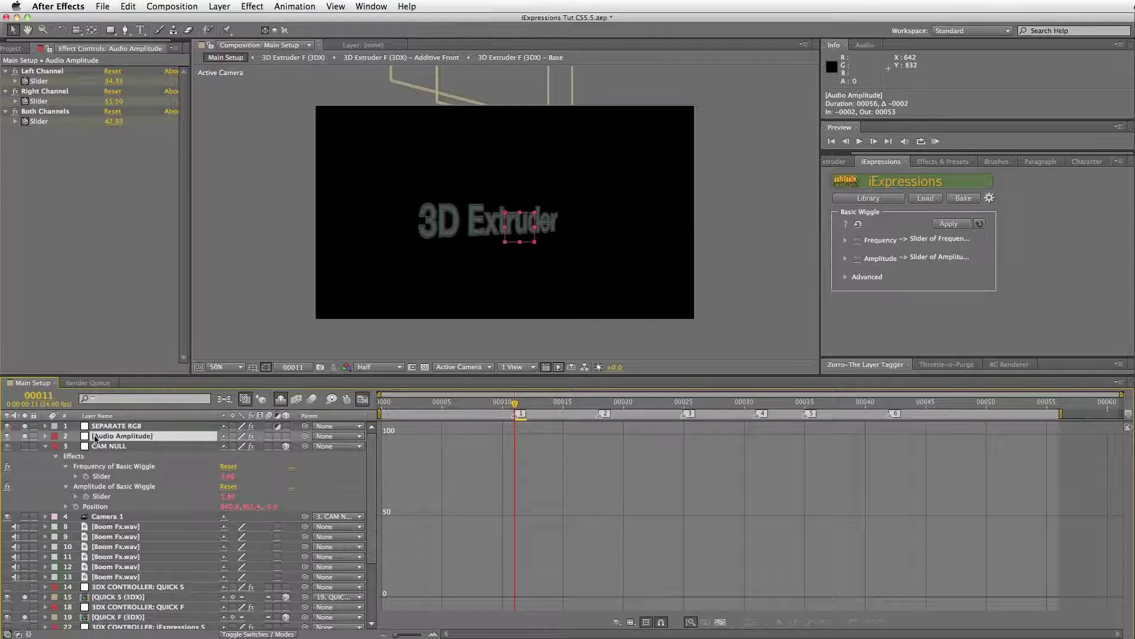
{"action": "left_click", "coordinate": [45, 436]}
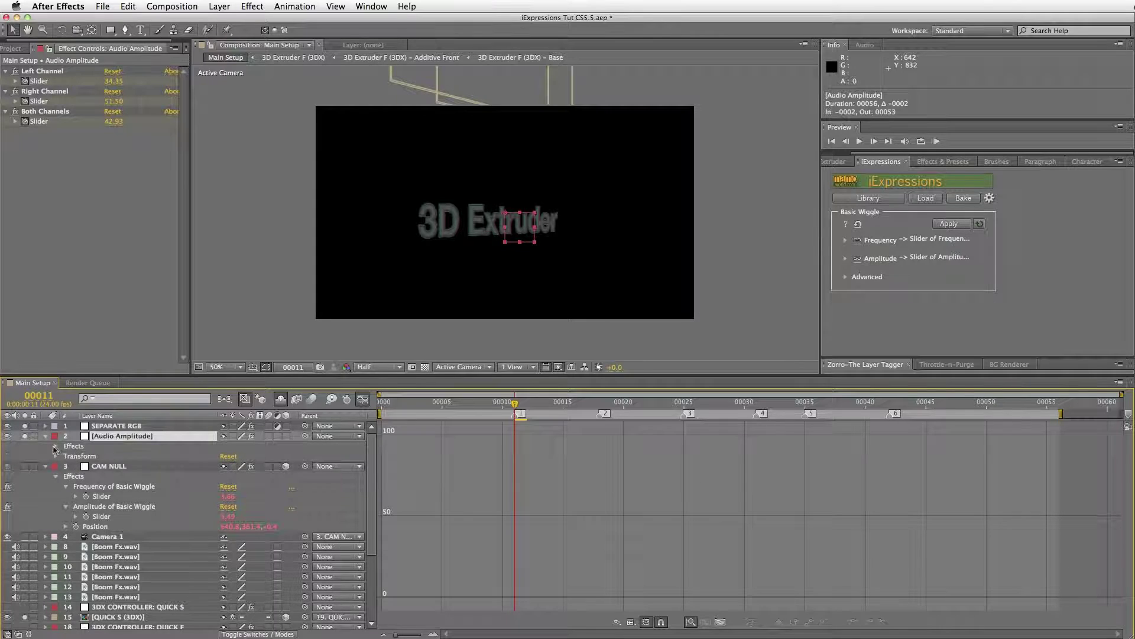
{"action": "left_click", "coordinate": [55, 446]}
{"action": "left_click", "coordinate": [92, 476]}
{"action": "left_click", "coordinate": [66, 477]}
{"action": "left_click", "coordinate": [109, 486]}
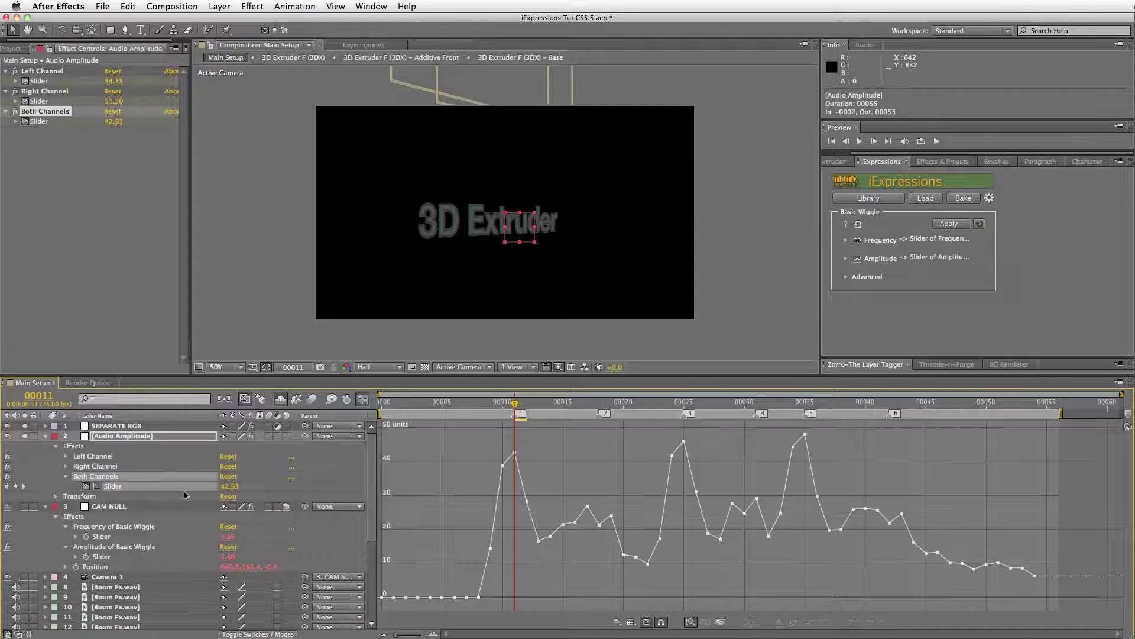
{"action": "left_click", "coordinate": [601, 403]}
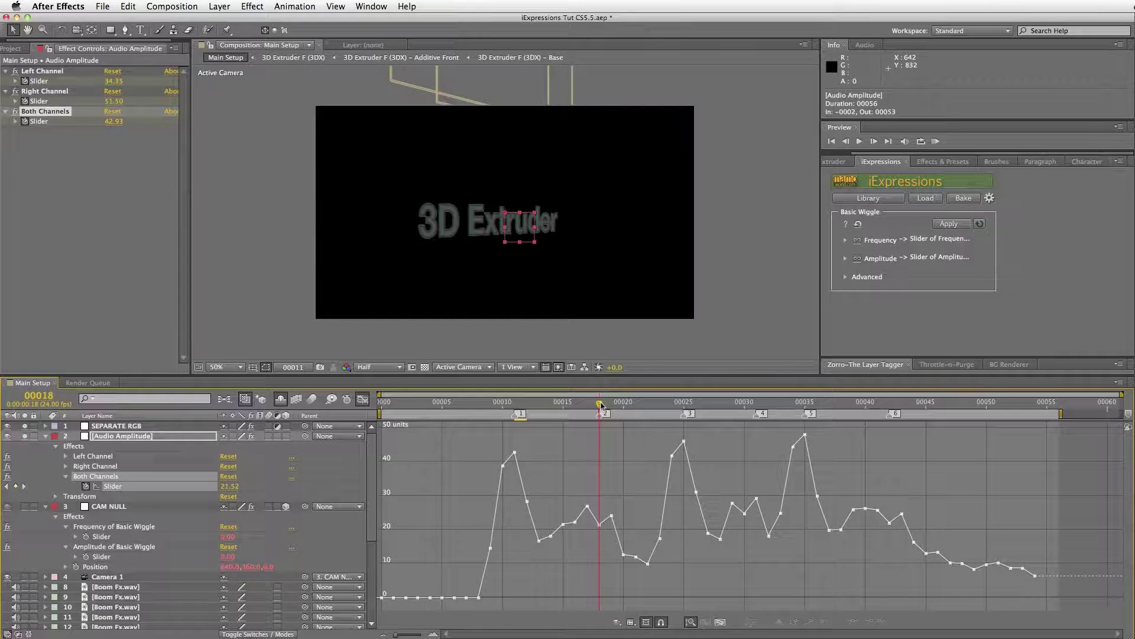
{"action": "left_click", "coordinate": [684, 403]}
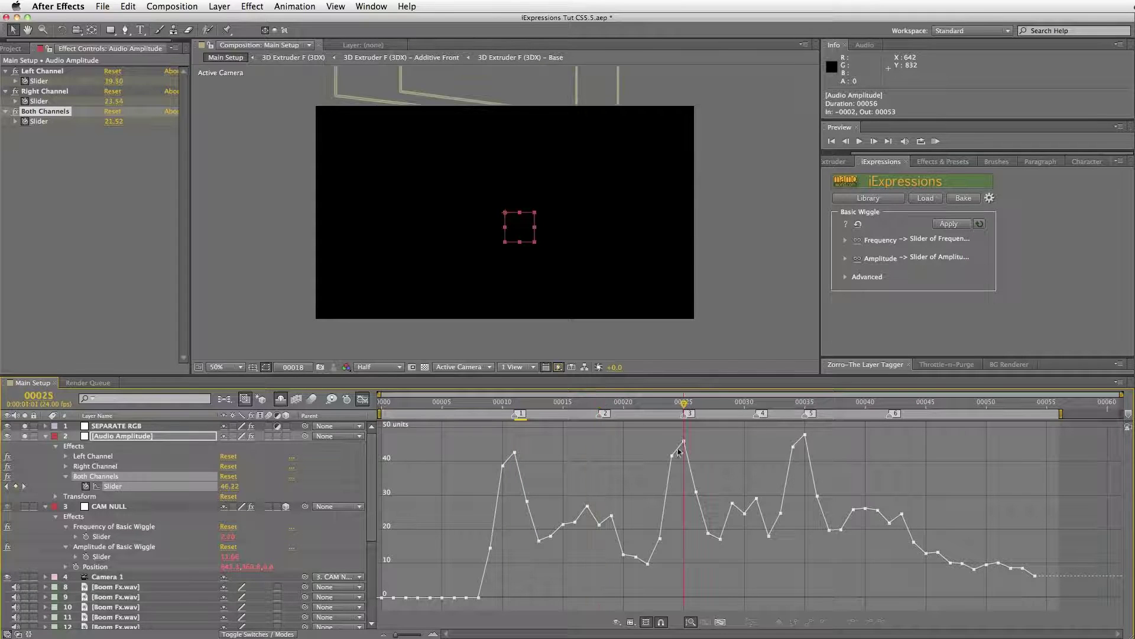
{"action": "left_click", "coordinate": [805, 403]}
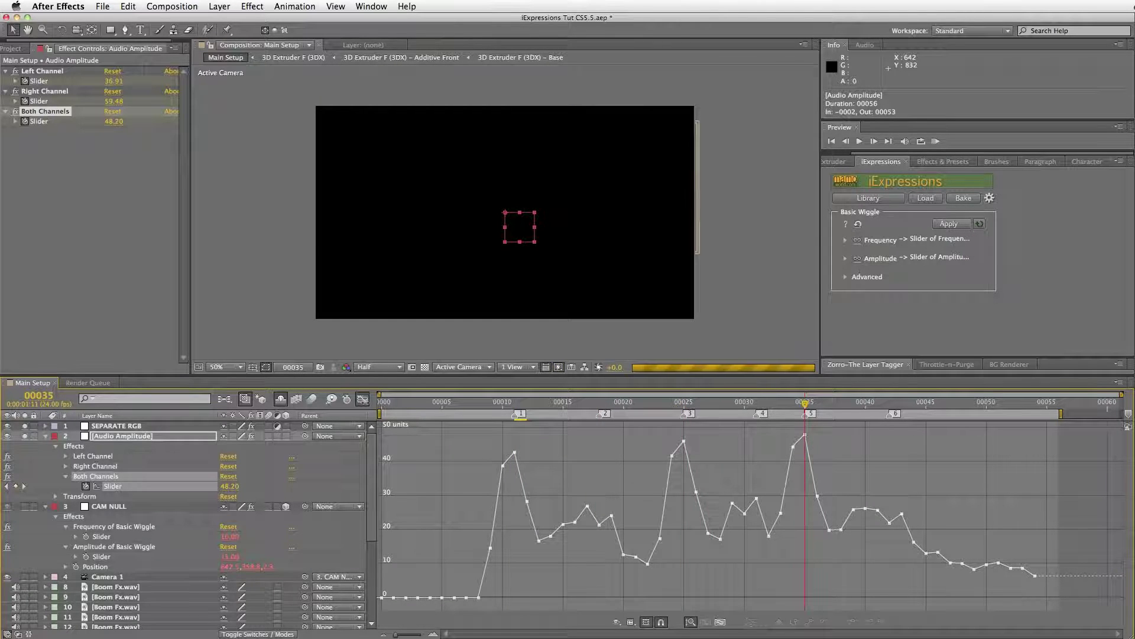
{"action": "left_click", "coordinate": [362, 399]}
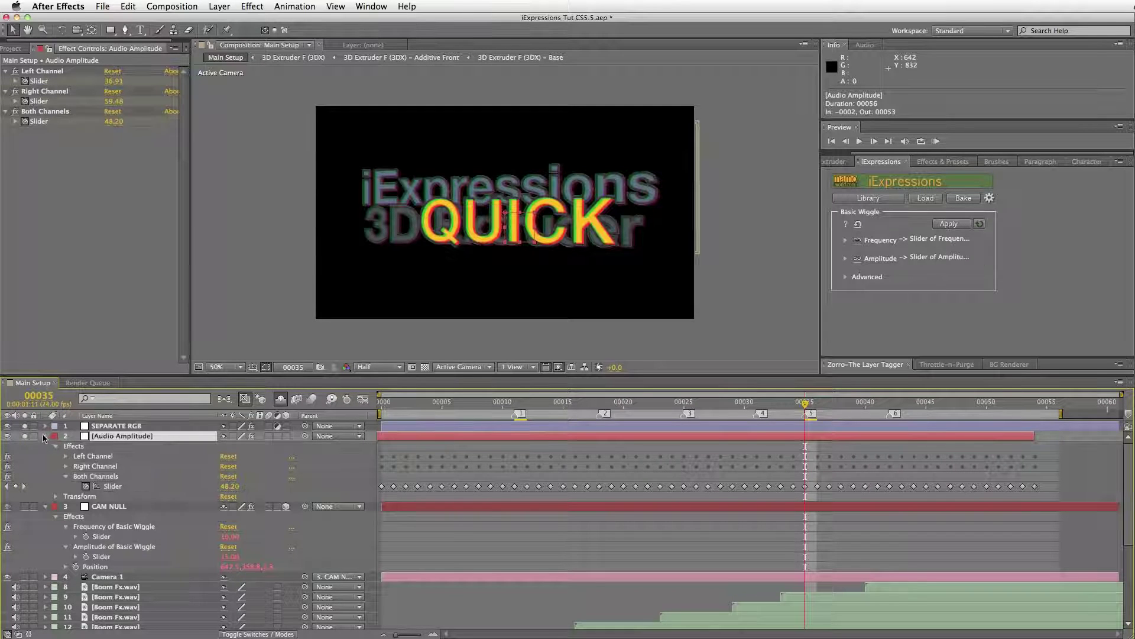
{"action": "left_click", "coordinate": [45, 436]}
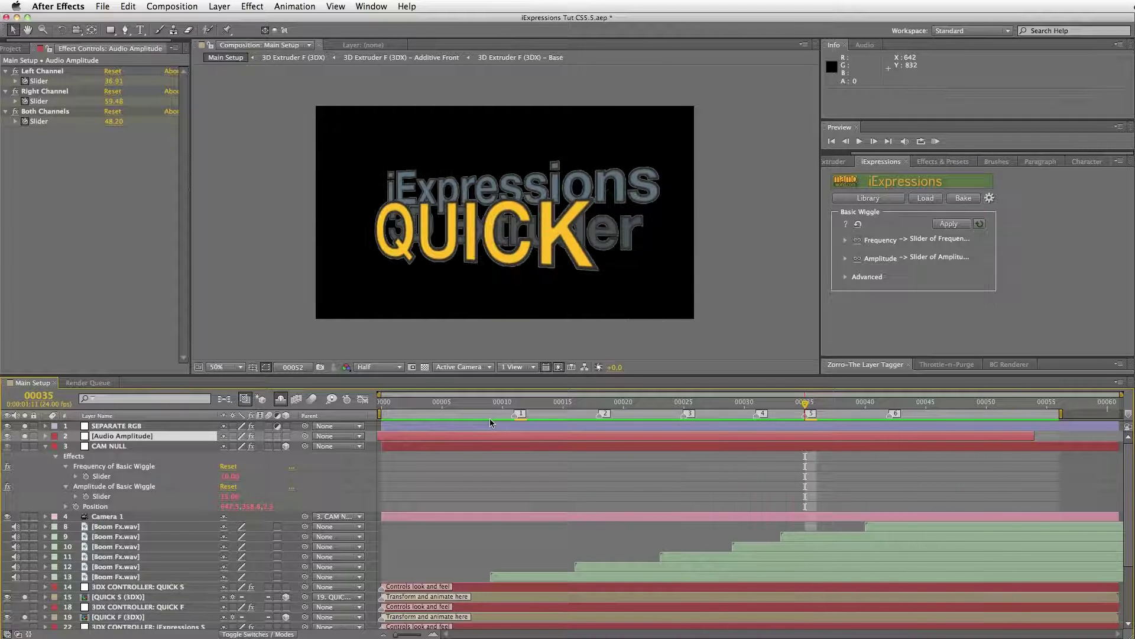
Preview the retimed composition and scrub back to frame 35 to check the RGB separation.
{"action": "key", "text": "space"}
{"action": "left_click", "coordinate": [834, 408]}
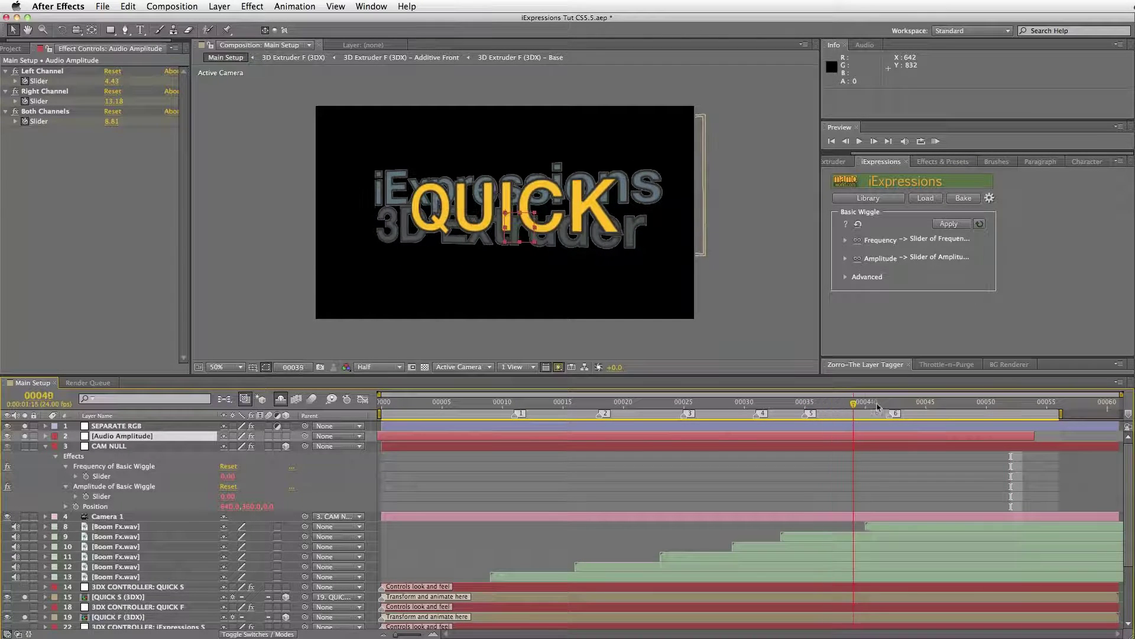
{"action": "left_click", "coordinate": [938, 407]}
{"action": "left_click_drag", "start_coordinate": [947, 407], "coordinate": [805, 407]}
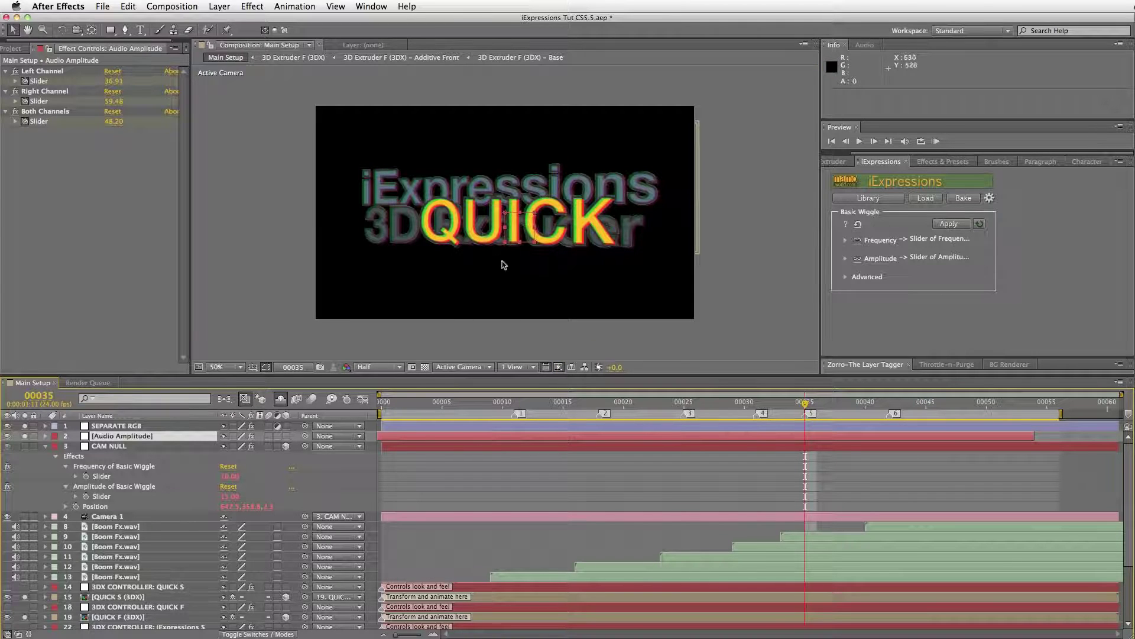
Collapse the CAM NULL layer, turn off Edit Mode for the 3D Extruder F and S controllers, and suspend viewer refresh.
{"action": "left_click", "coordinate": [46, 445]}
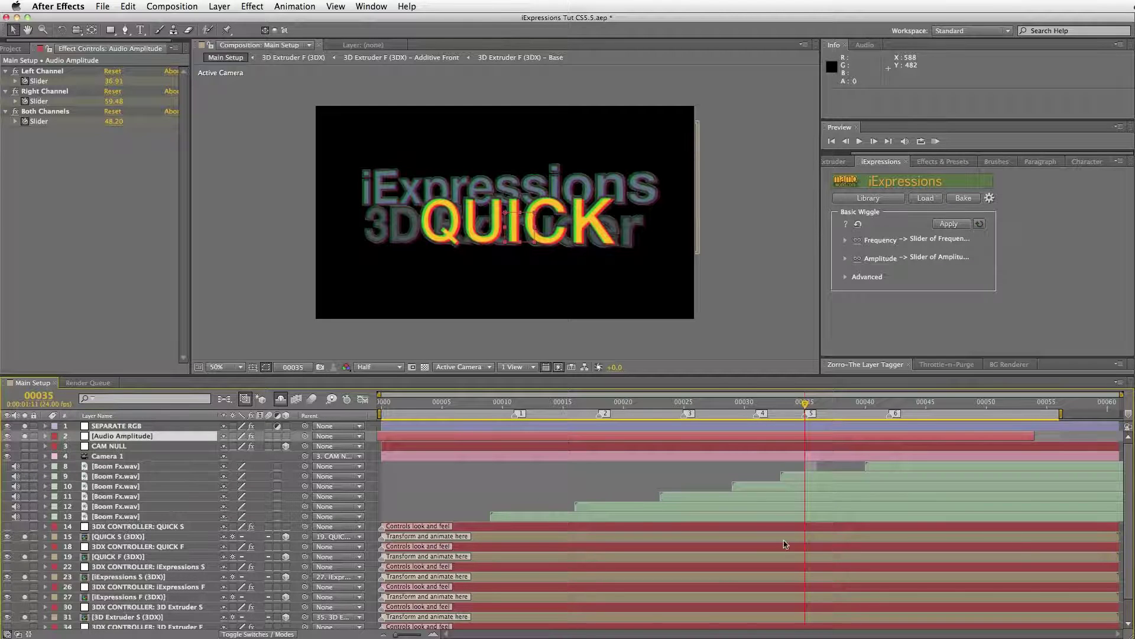
{"action": "scroll", "coordinate": [266, 520], "scroll_direction": "down", "scroll_amount": 1}
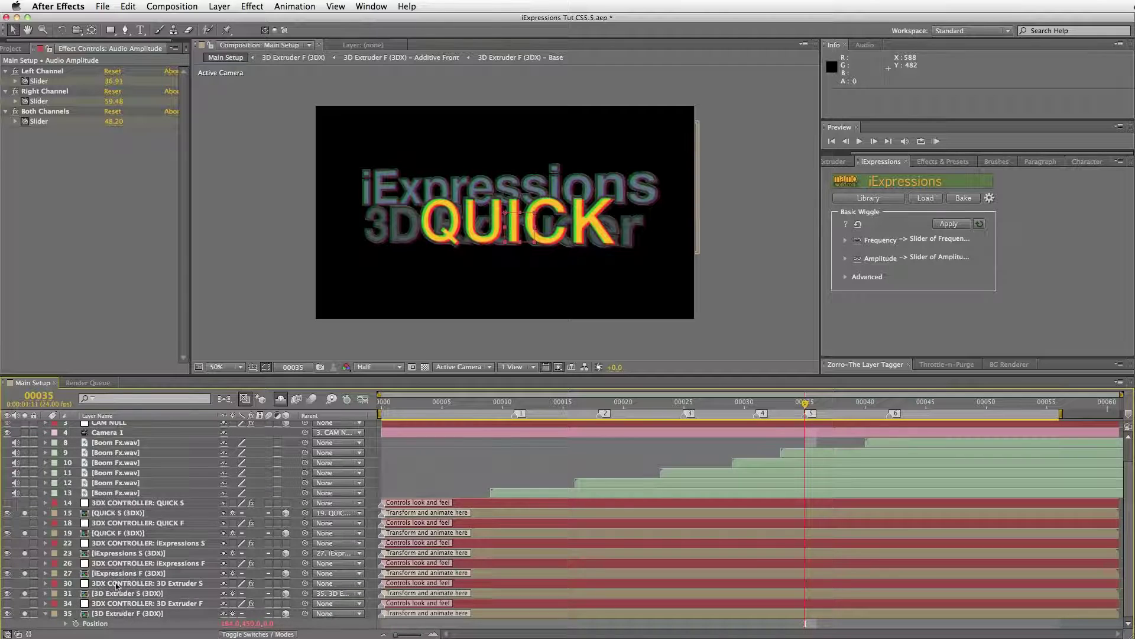
{"action": "left_click", "coordinate": [166, 603]}
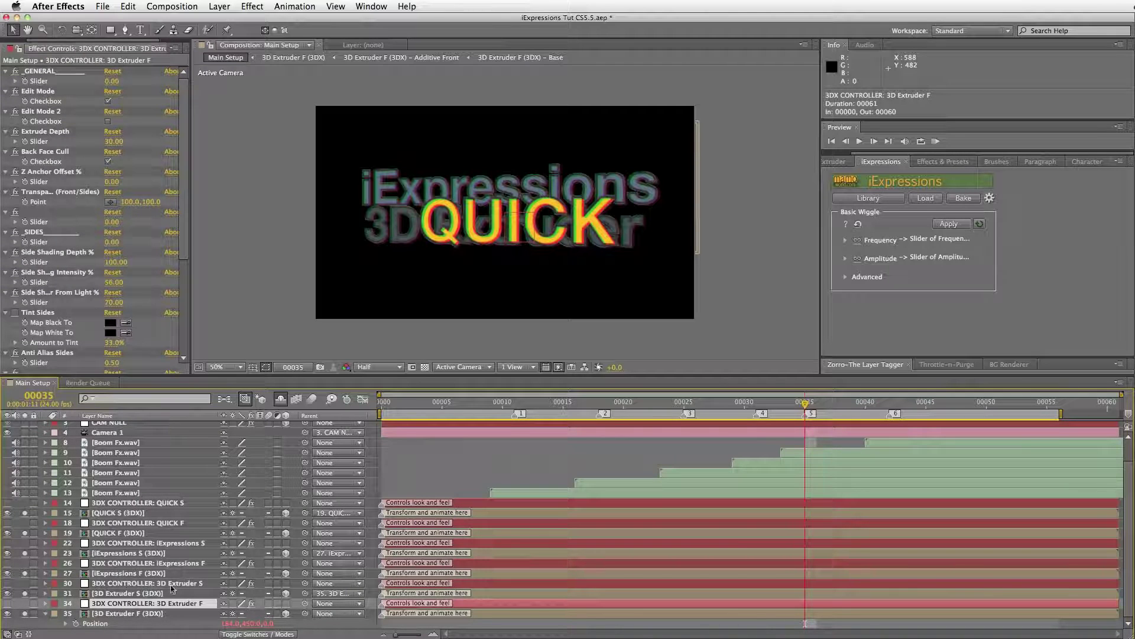
{"action": "left_click", "coordinate": [107, 101]}
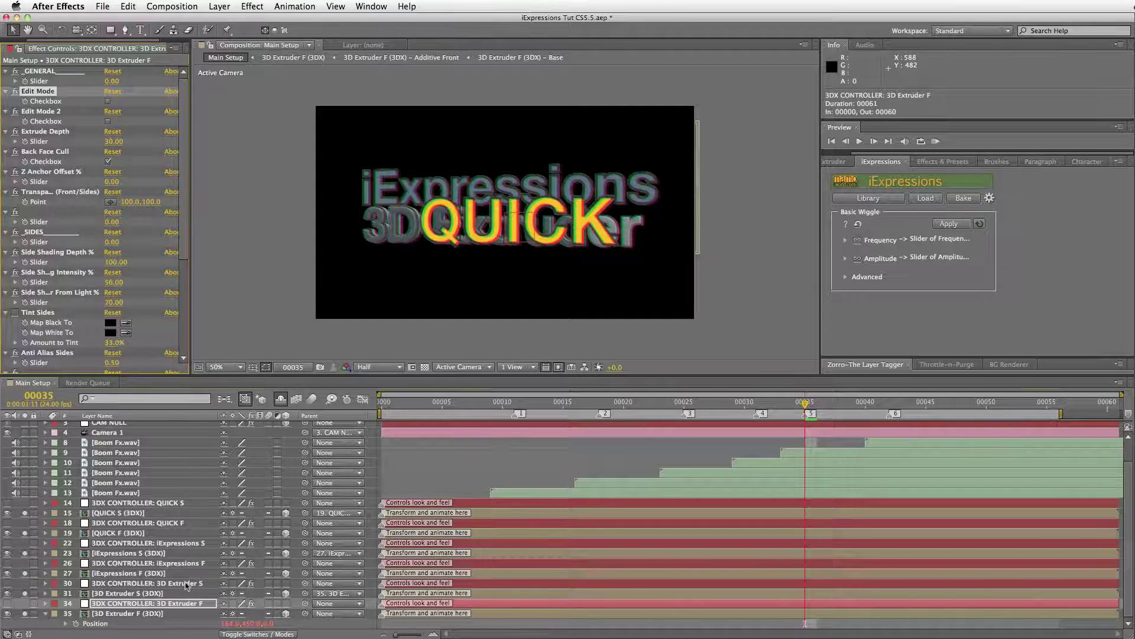
{"action": "left_click", "coordinate": [147, 583]}
{"action": "key", "text": "Caps_Lock"}
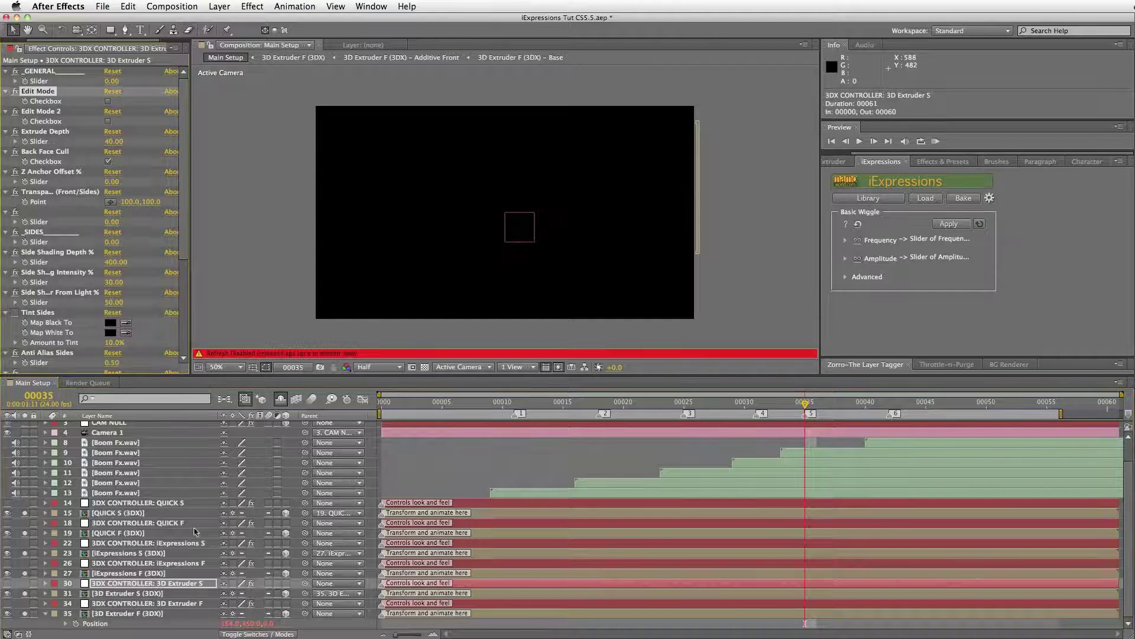
Turn off Edit Mode on the iExpressions F, iExpressions S, QUICK F and QUICK S 3DX controllers.
{"action": "left_click", "coordinate": [189, 563]}
{"action": "left_click", "coordinate": [108, 101]}
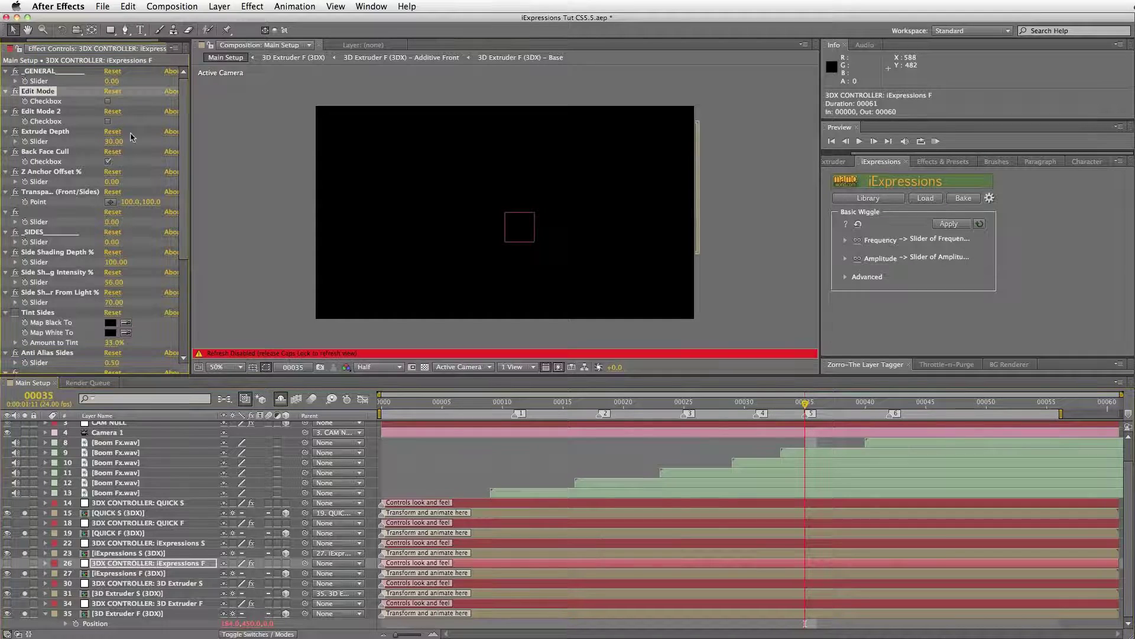
{"action": "left_click", "coordinate": [197, 543]}
{"action": "left_click", "coordinate": [107, 101]}
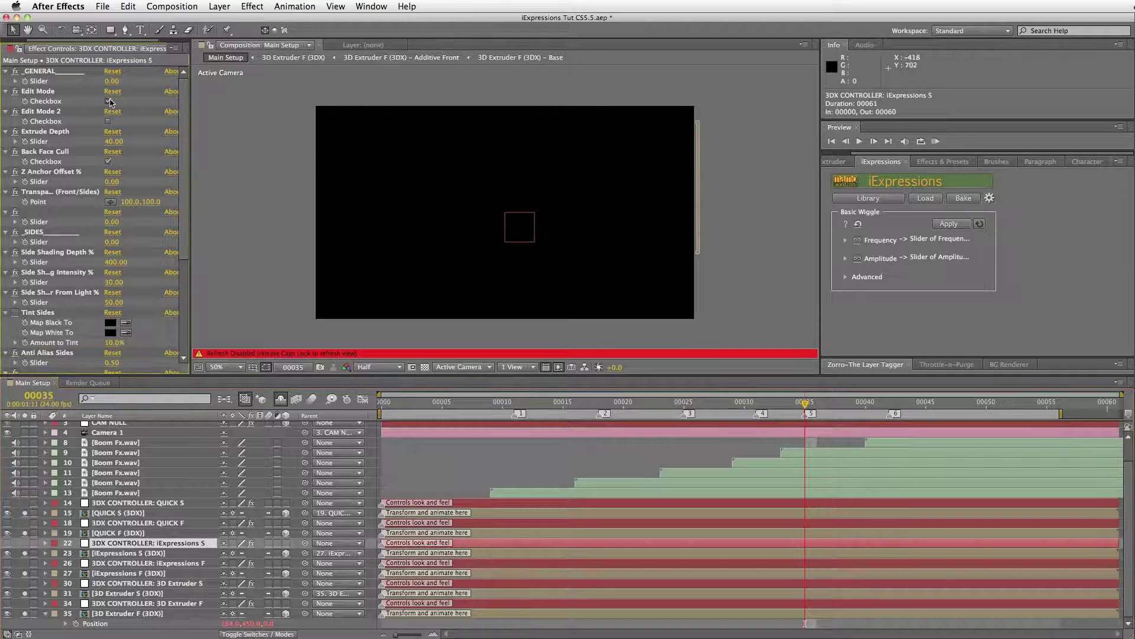
{"action": "left_click", "coordinate": [183, 522]}
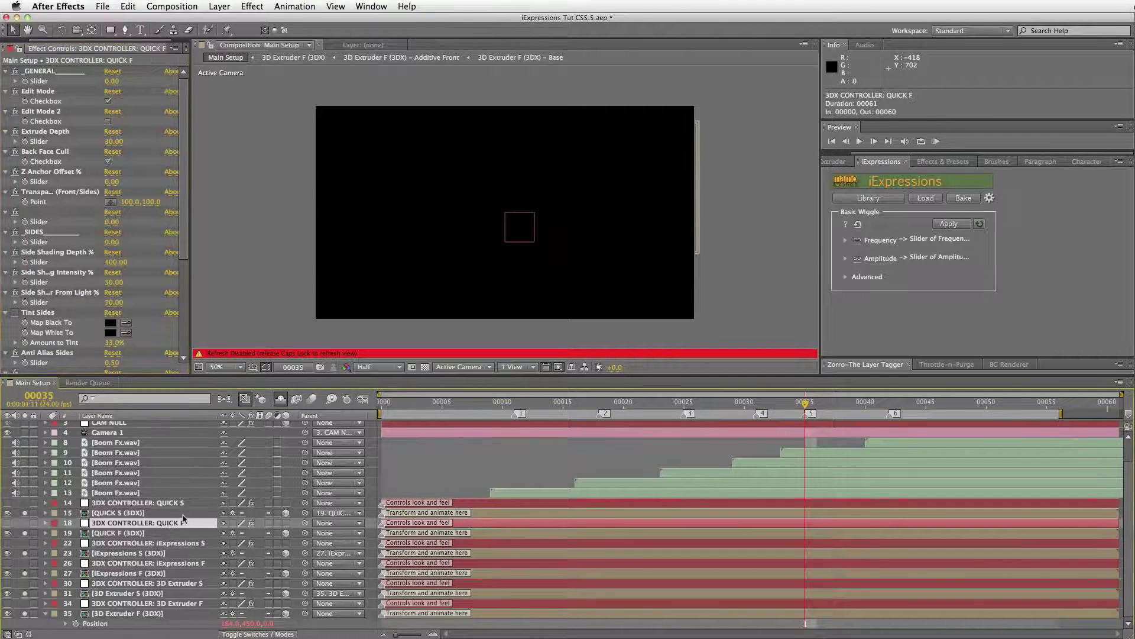
{"action": "left_click", "coordinate": [108, 101]}
{"action": "left_click", "coordinate": [167, 503]}
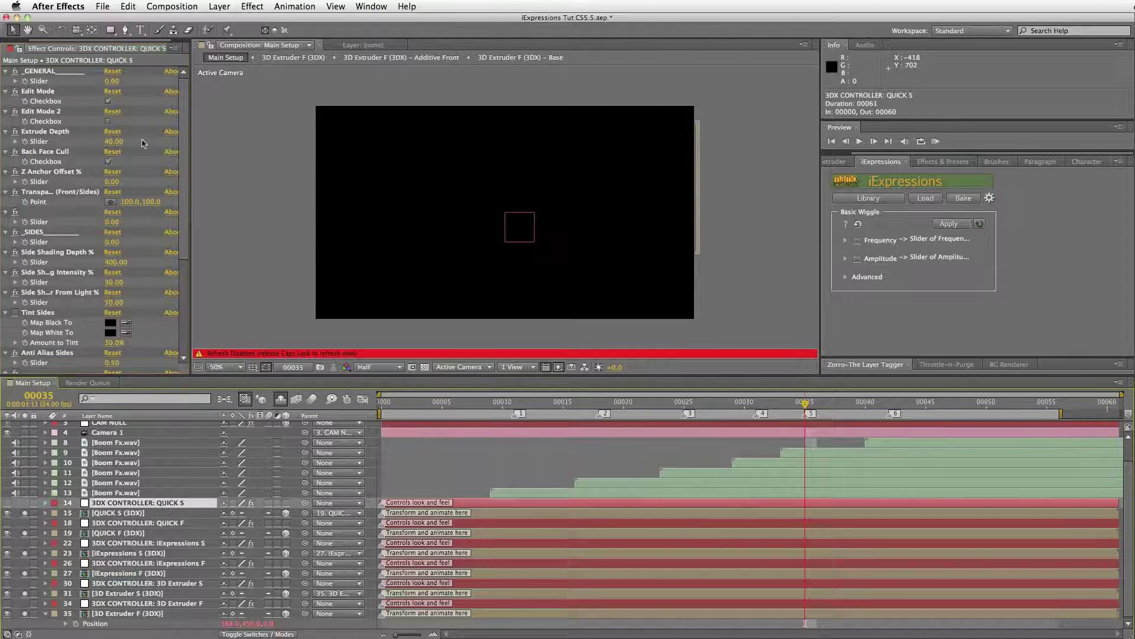
{"action": "left_click", "coordinate": [107, 101]}
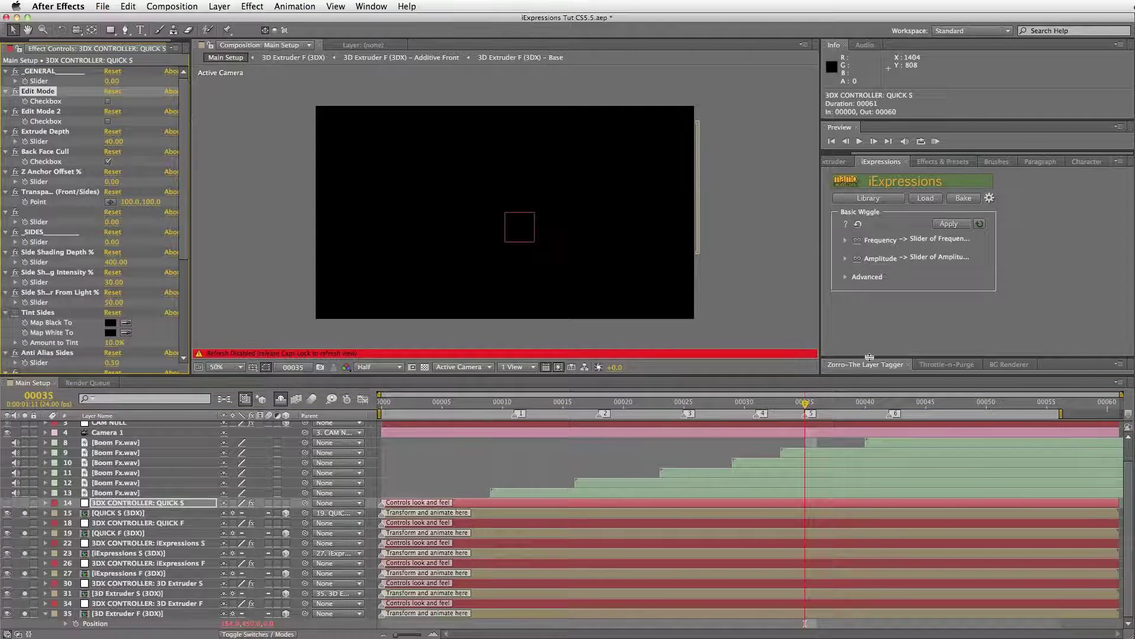
Reset all layer selections and isolations in Zorro-The Layer Tagger using the -All Reset tag.
{"action": "left_click_drag", "start_coordinate": [868, 358], "coordinate": [891, 251]}
{"action": "left_click", "coordinate": [882, 249]}
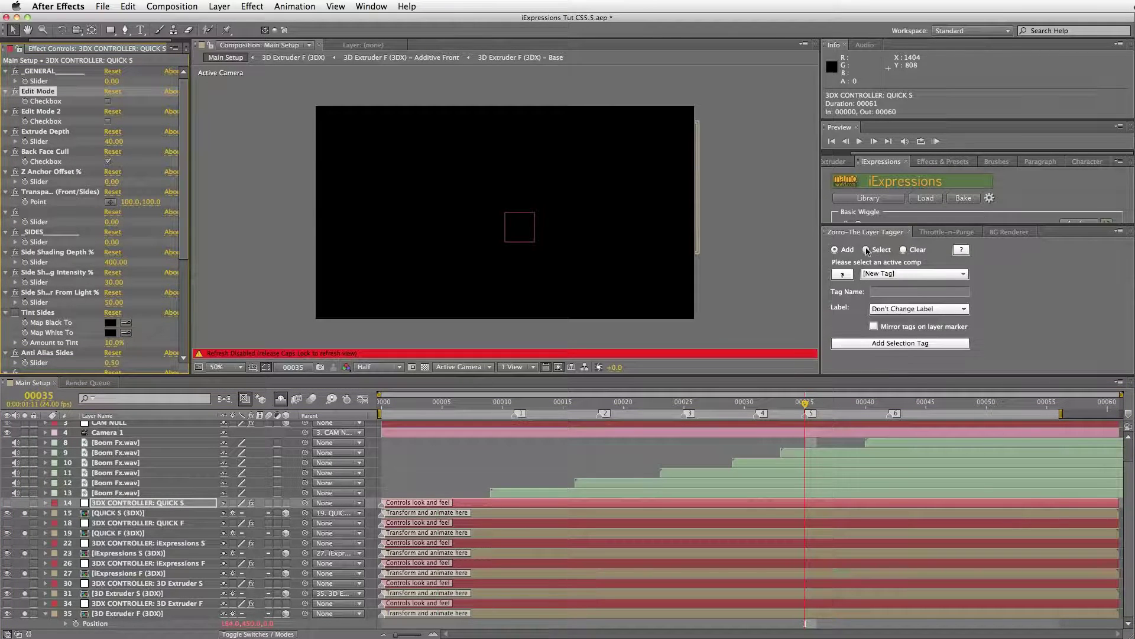
{"action": "left_click", "coordinate": [901, 273]}
{"action": "scroll", "coordinate": [937, 340], "scroll_direction": "down", "scroll_amount": 3}
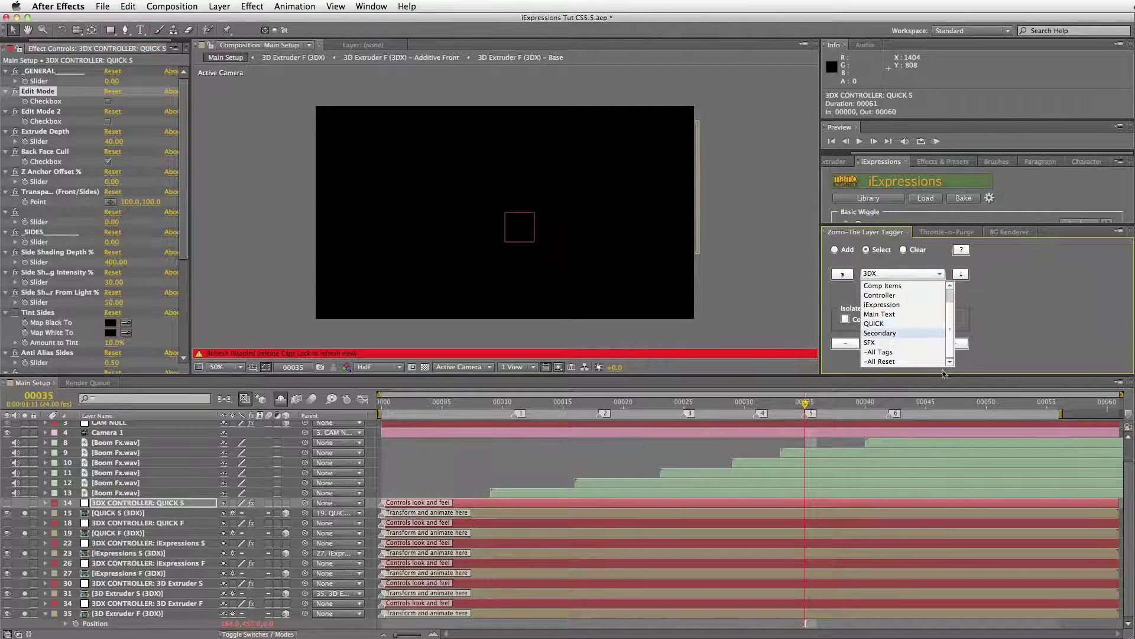
{"action": "left_click", "coordinate": [893, 361]}
{"action": "left_click", "coordinate": [900, 343]}
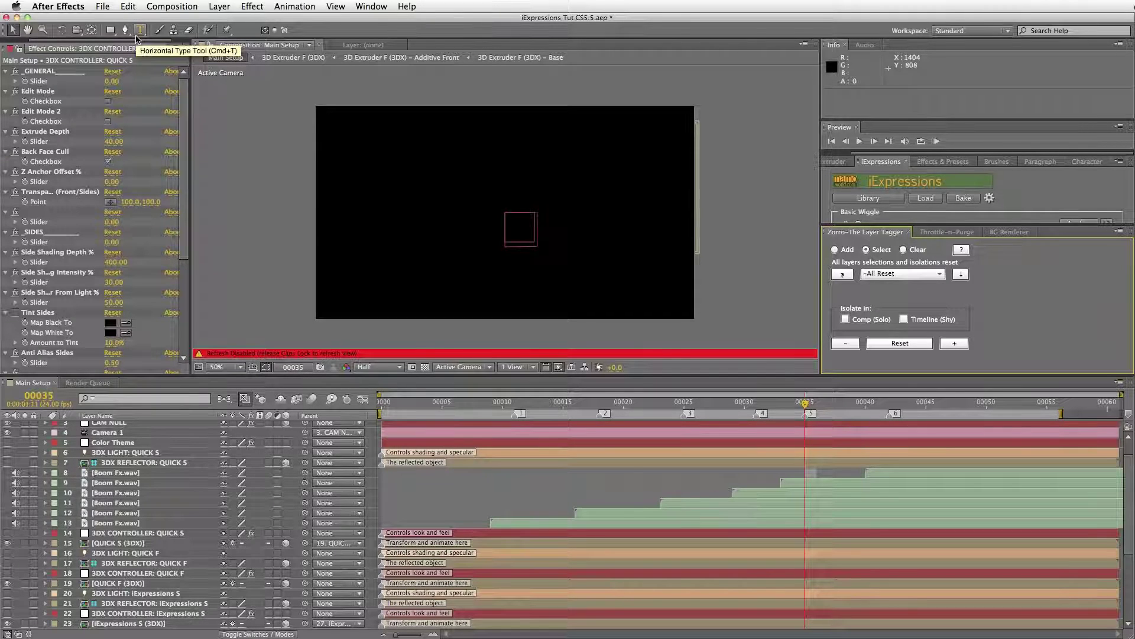
Create a new composition named MAIN FINAL at 1280 x 720 px, 24 fps, lasting 61 frames.
{"action": "key", "text": "super+n"}
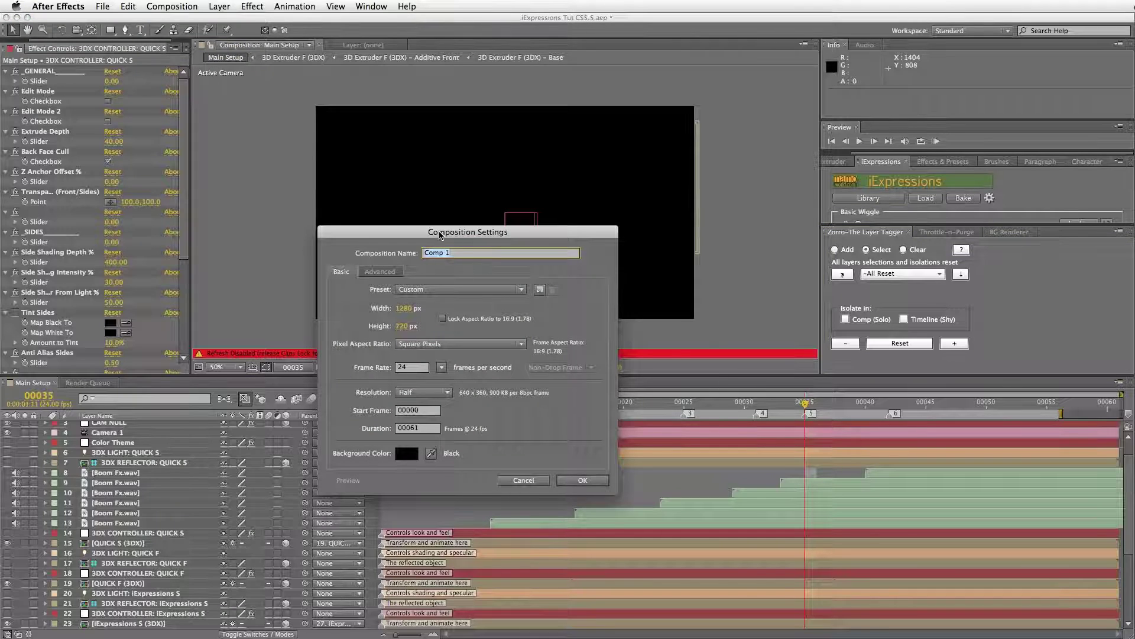
{"action": "type", "text": "MAIN FINAL"}
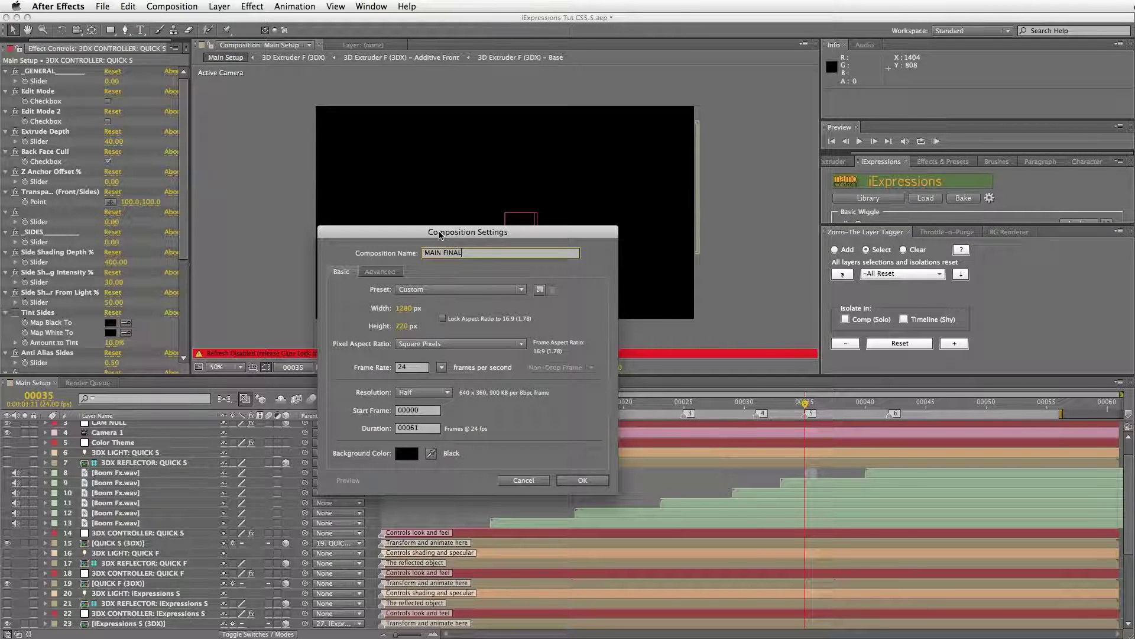
{"action": "left_click", "coordinate": [584, 481]}
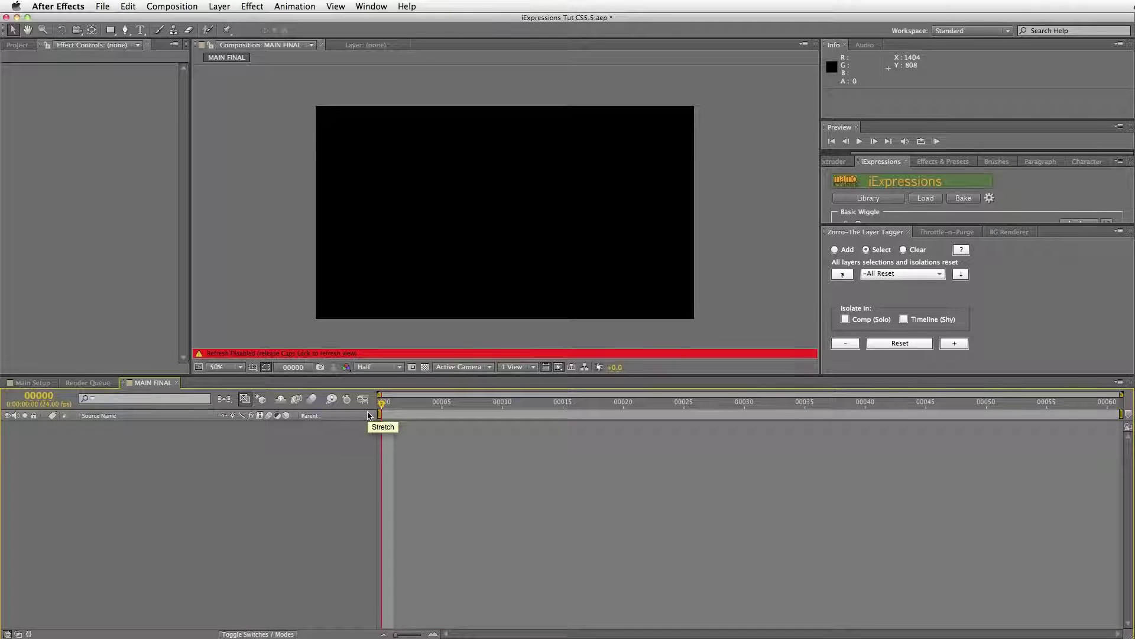
Add the Main Setup composition as a layer in MAIN FINAL, re-enable viewer refresh, and show frame 49.
{"action": "left_click", "coordinate": [17, 44]}
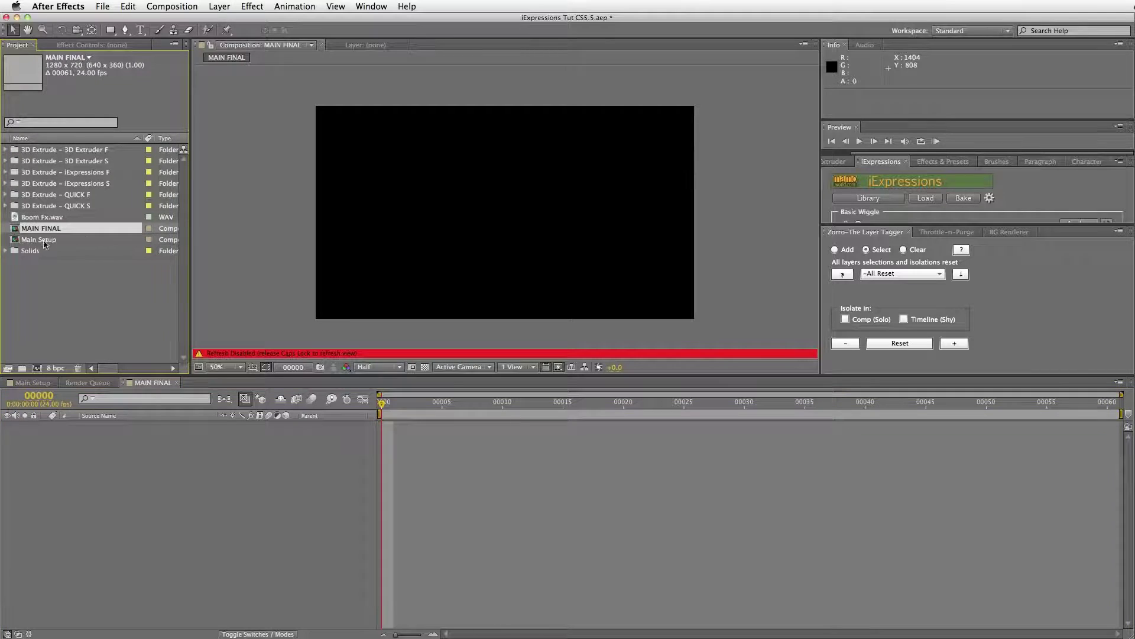
{"action": "left_click_drag", "start_coordinate": [44, 244], "coordinate": [124, 488]}
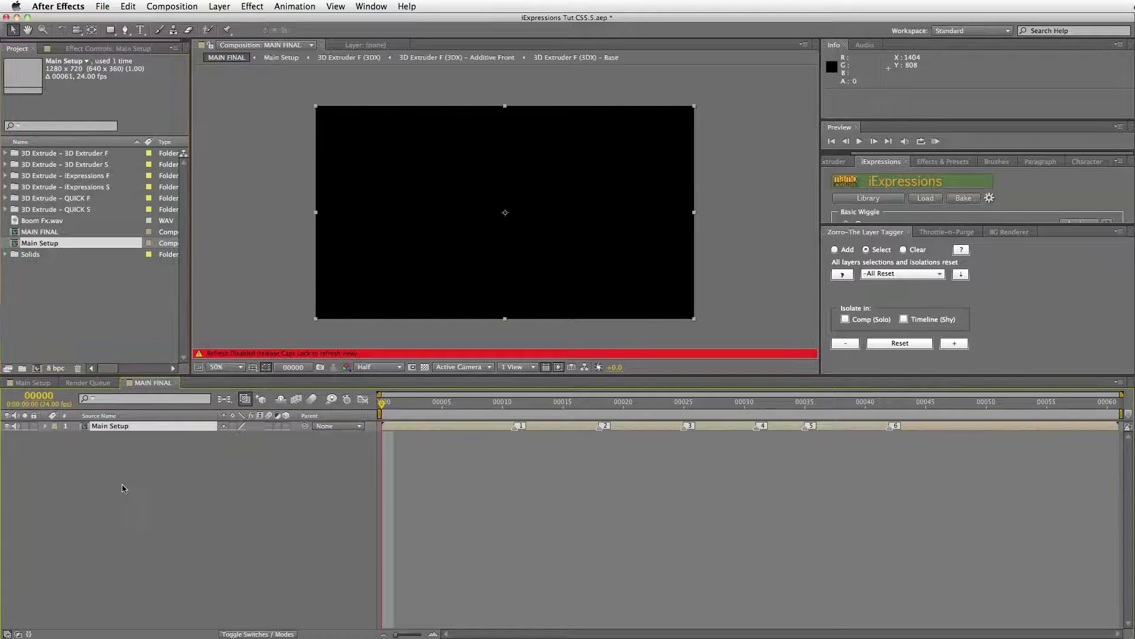
{"action": "key", "text": "Caps_Lock"}
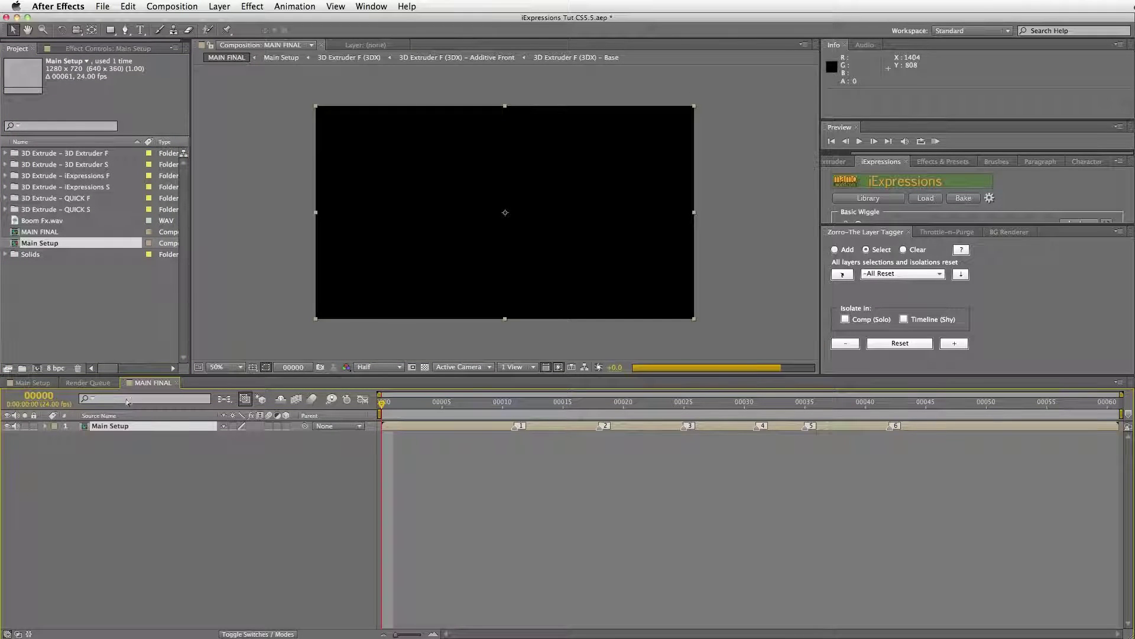
{"action": "left_click", "coordinate": [818, 406]}
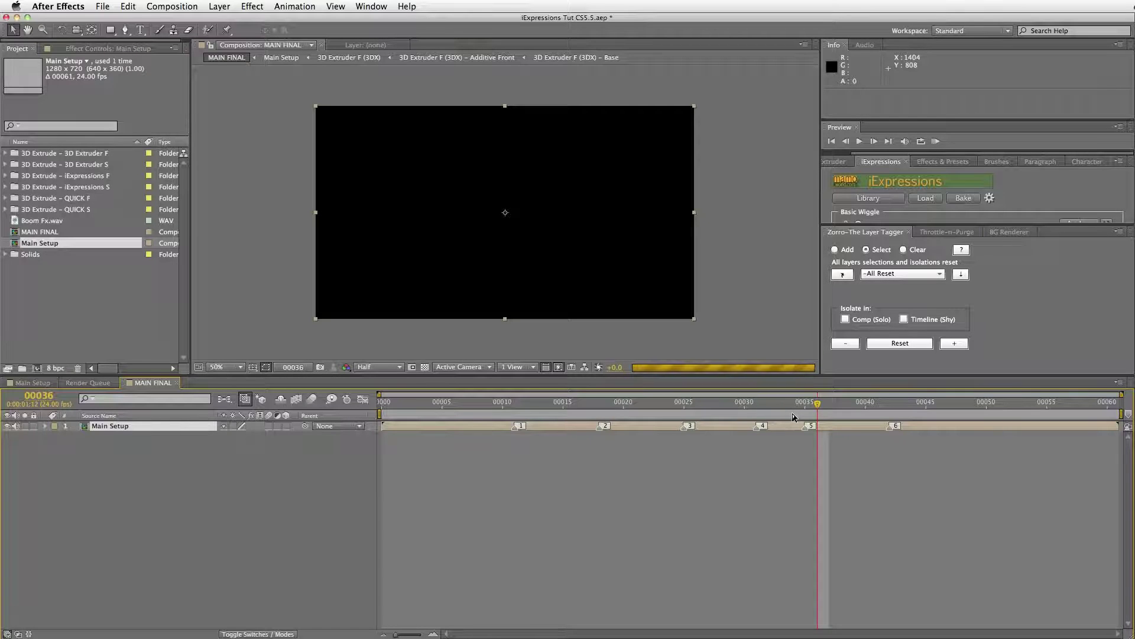
{"action": "left_click", "coordinate": [975, 404]}
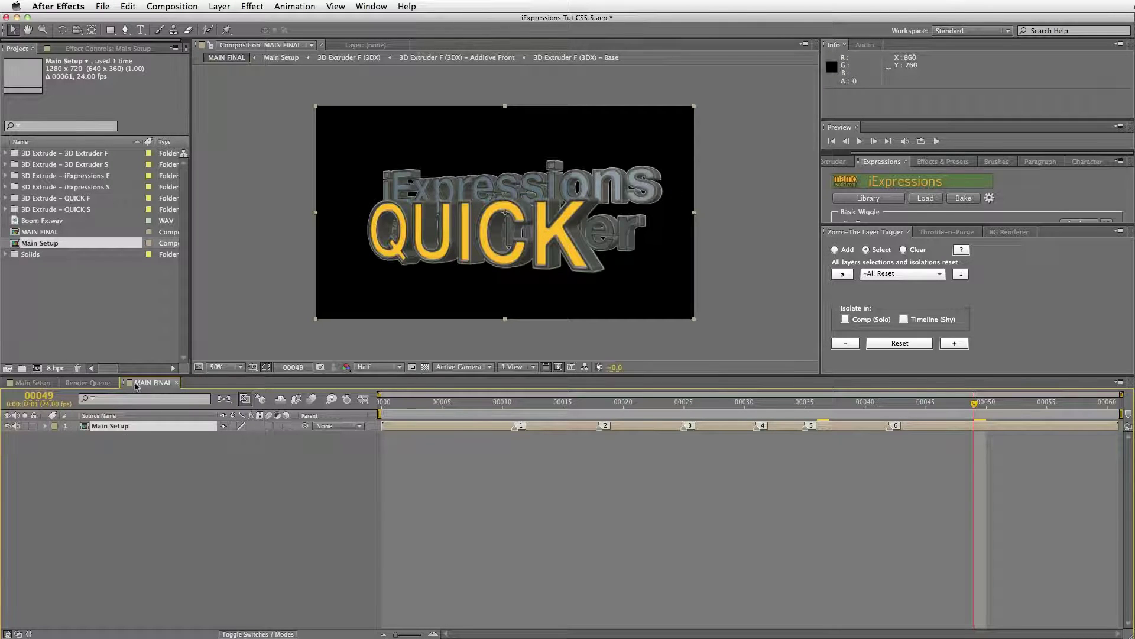
Hide the SEPARATE RGB layer in the Main Setup composition and return to MAIN FINAL.
{"action": "left_click", "coordinate": [34, 384]}
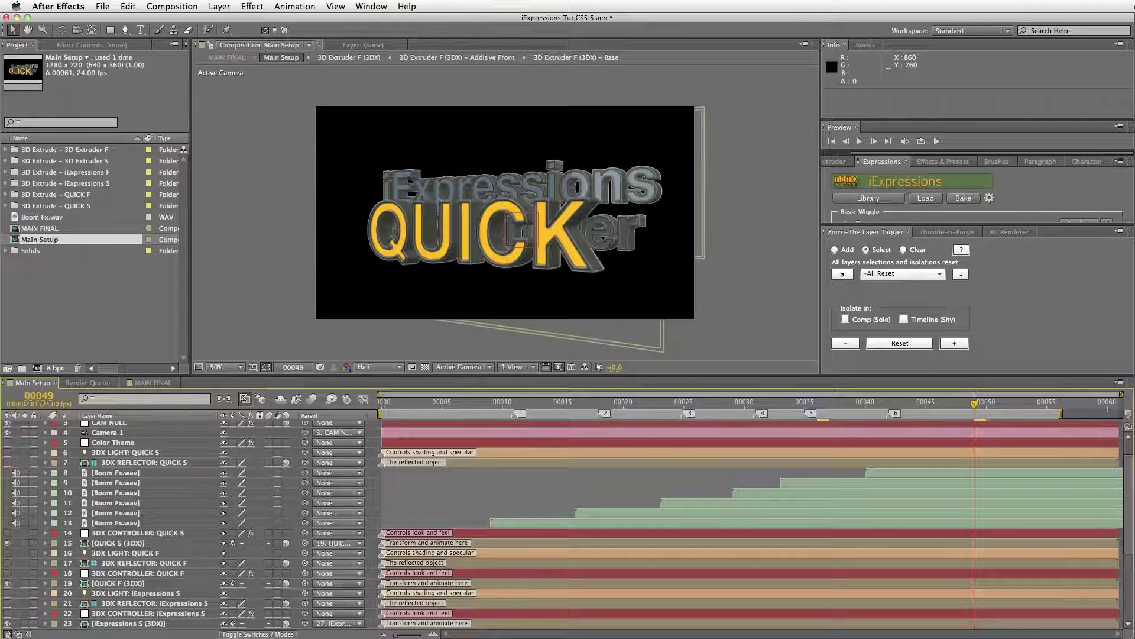
{"action": "scroll", "coordinate": [165, 455], "scroll_direction": "up", "scroll_amount": 2}
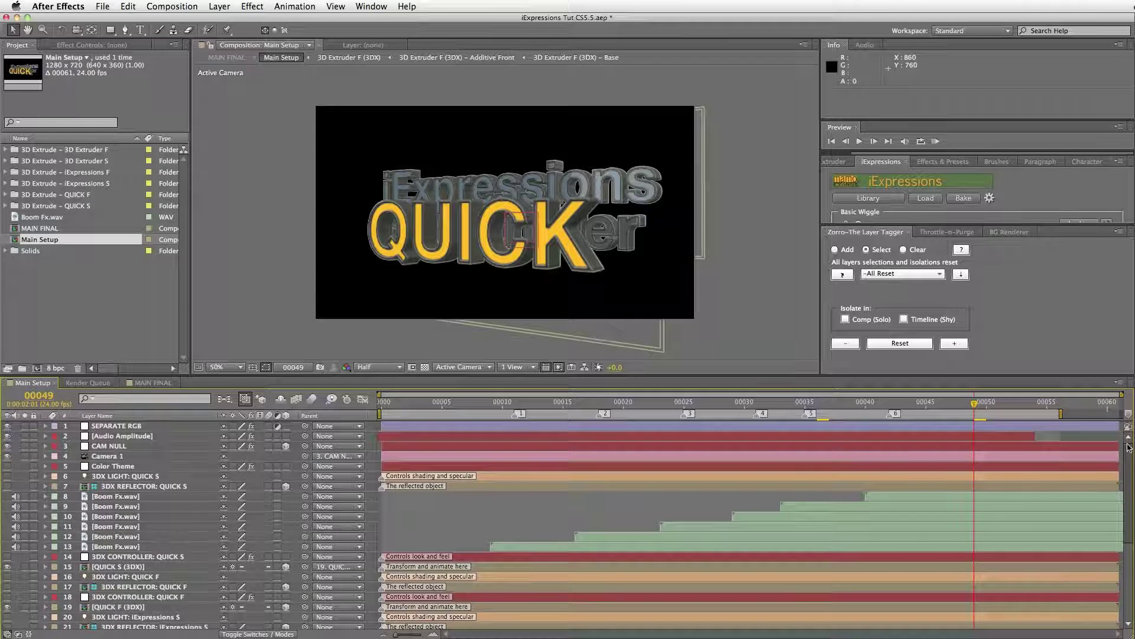
{"action": "left_click", "coordinate": [136, 426]}
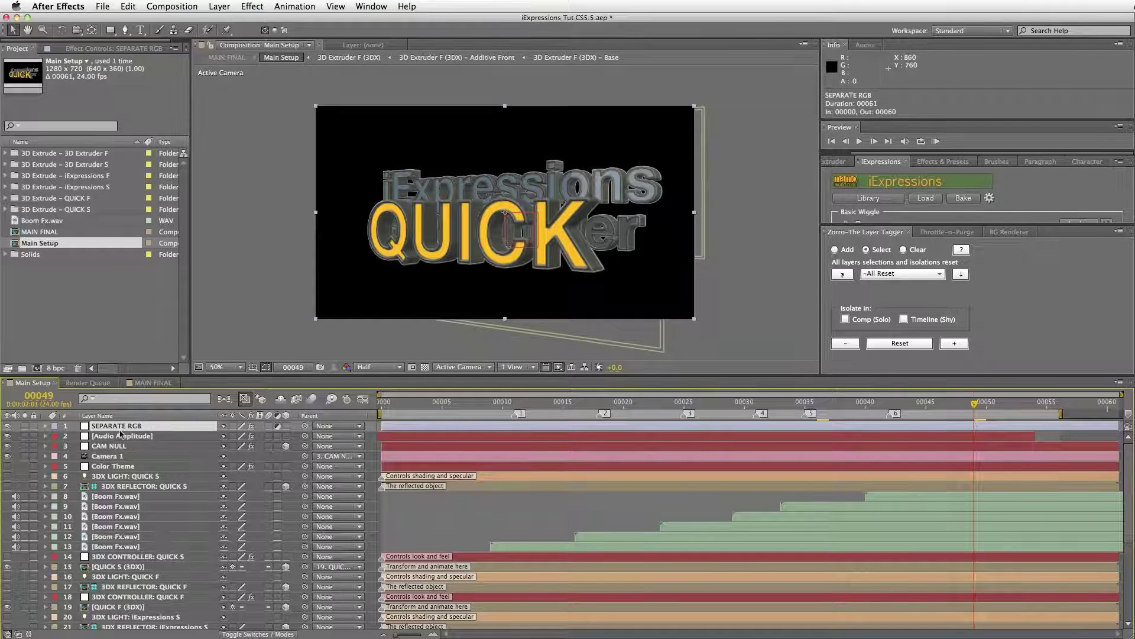
{"action": "left_click", "coordinate": [7, 426]}
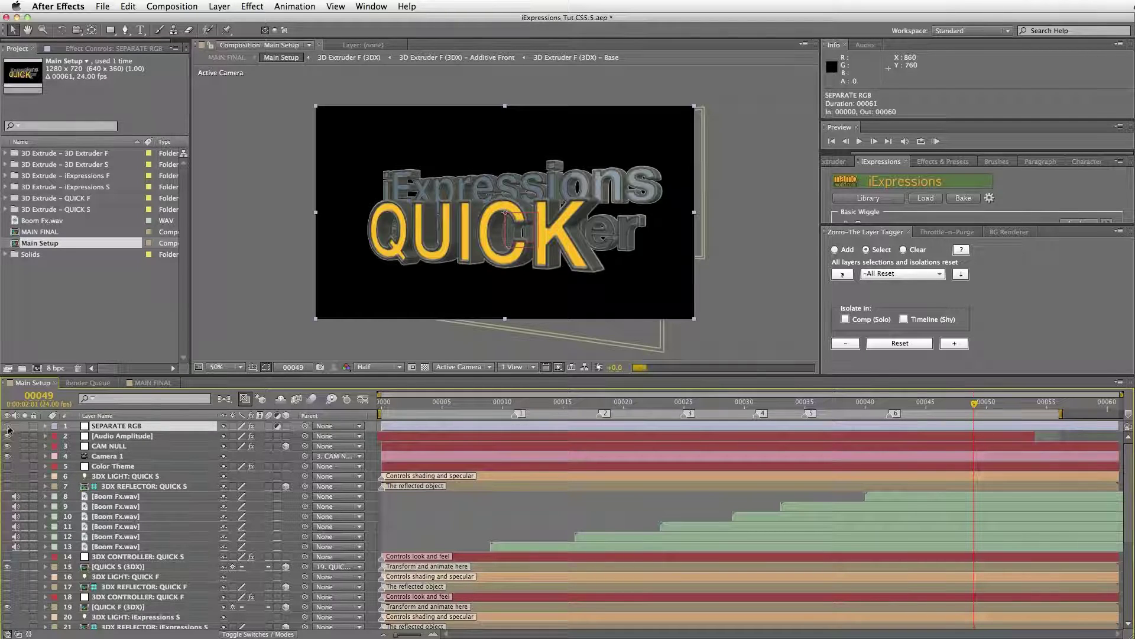
{"action": "left_click", "coordinate": [151, 383]}
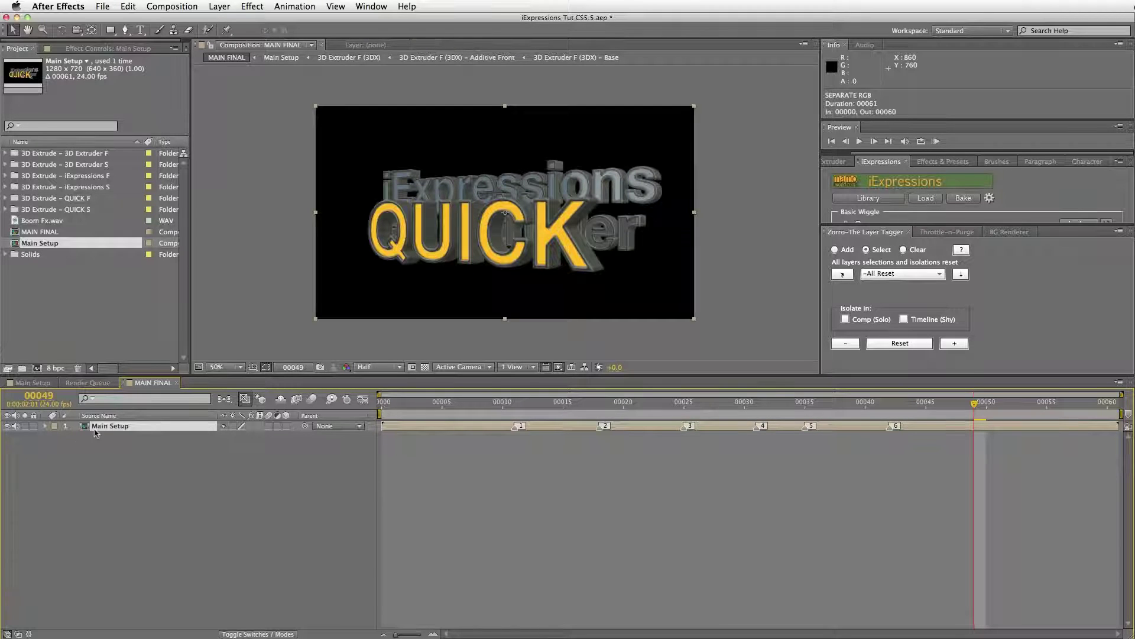
Duplicate the Main Setup layer and flip the lower copy vertically by unlinking its scale and setting it to 100, -100%.
{"action": "key", "text": "super+d"}
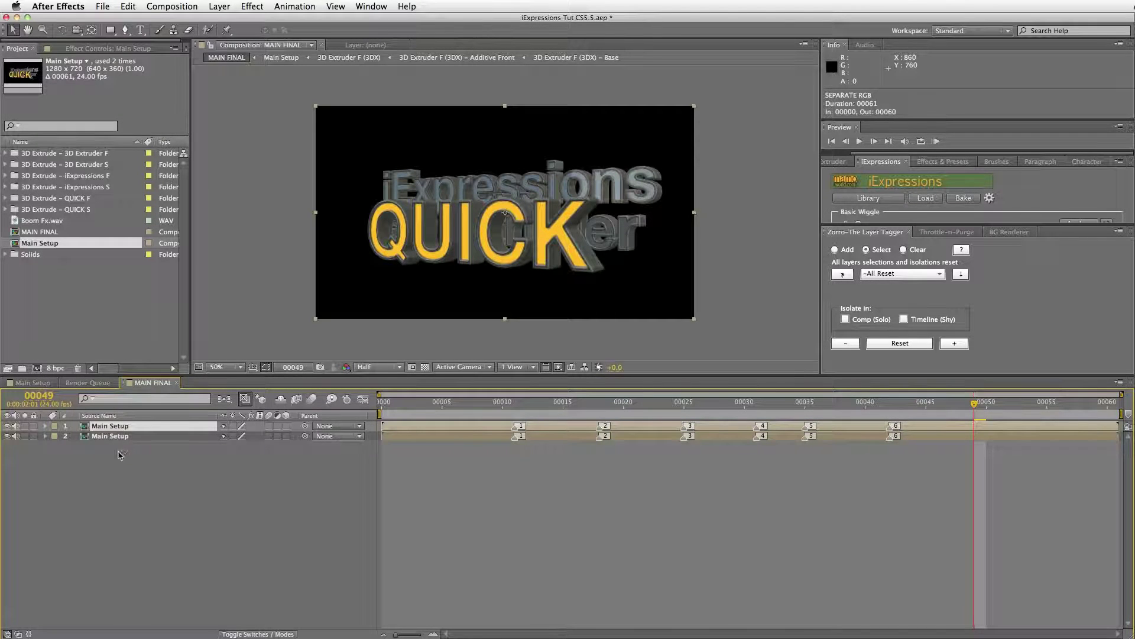
{"action": "left_click", "coordinate": [119, 437]}
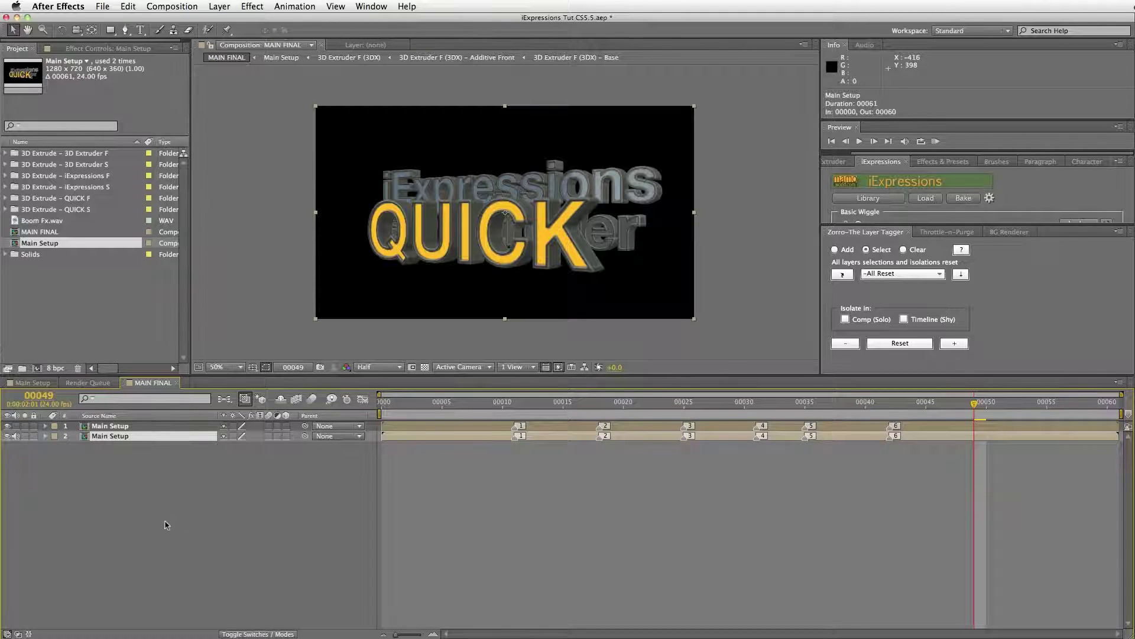
{"action": "key", "text": "s"}
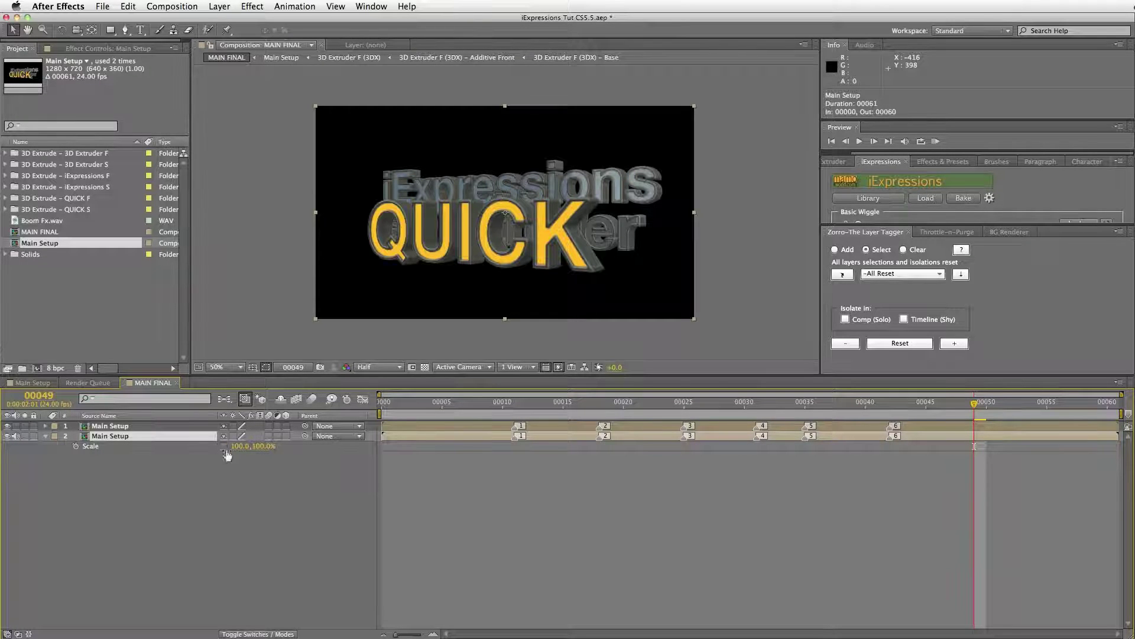
{"action": "left_click", "coordinate": [225, 447]}
{"action": "left_click", "coordinate": [263, 446]}
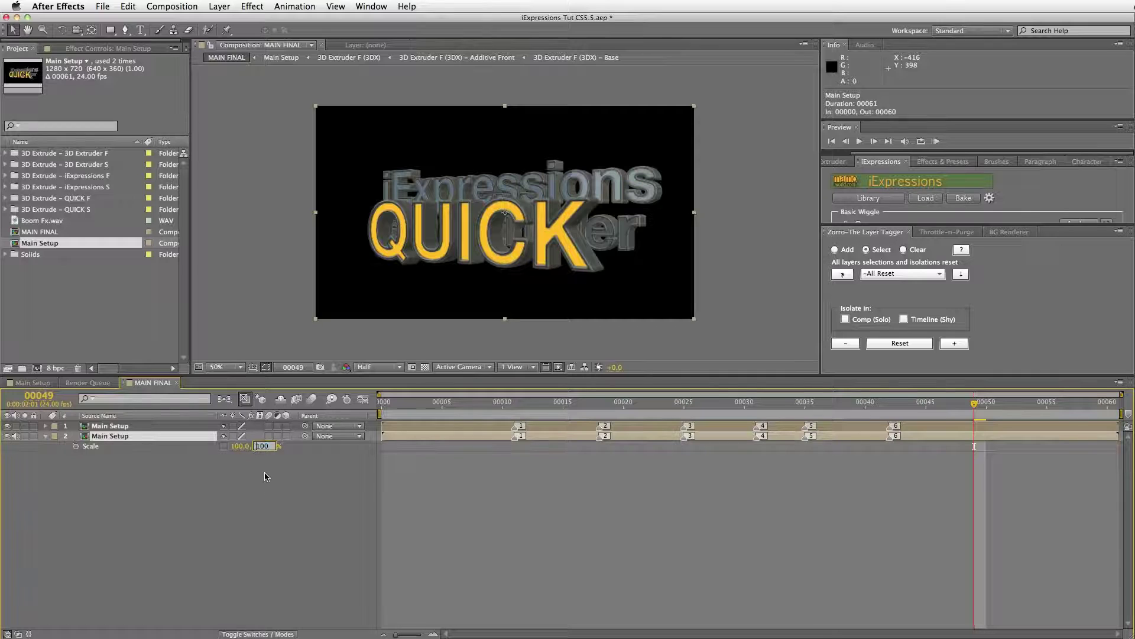
{"action": "key", "text": "Home"}
{"action": "type", "text": "-"}
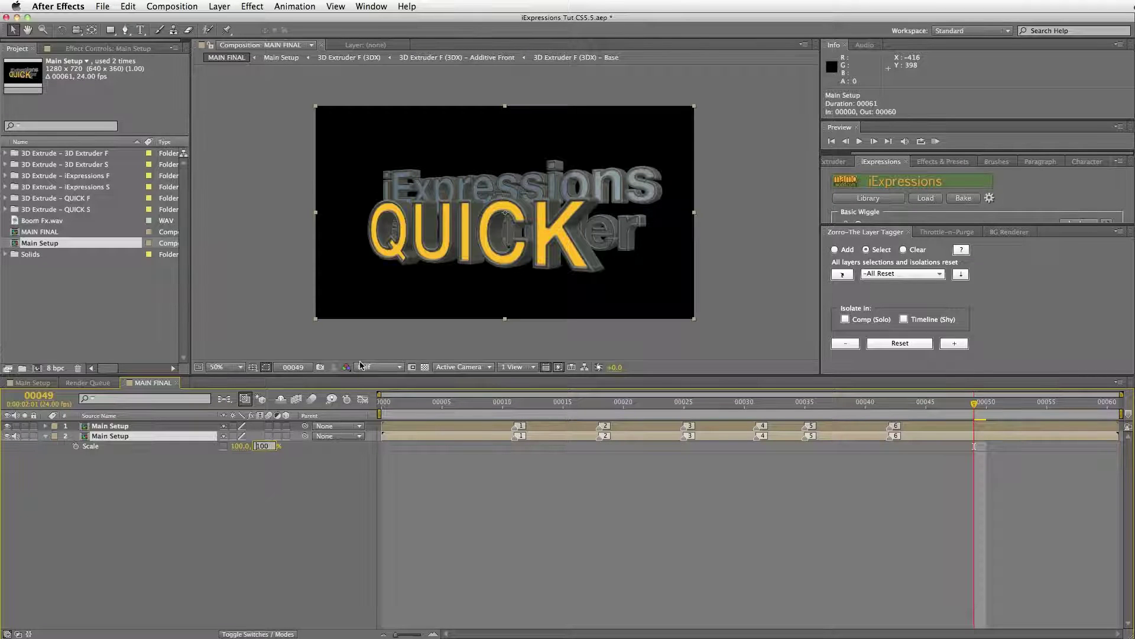
{"action": "left_click", "coordinate": [305, 521]}
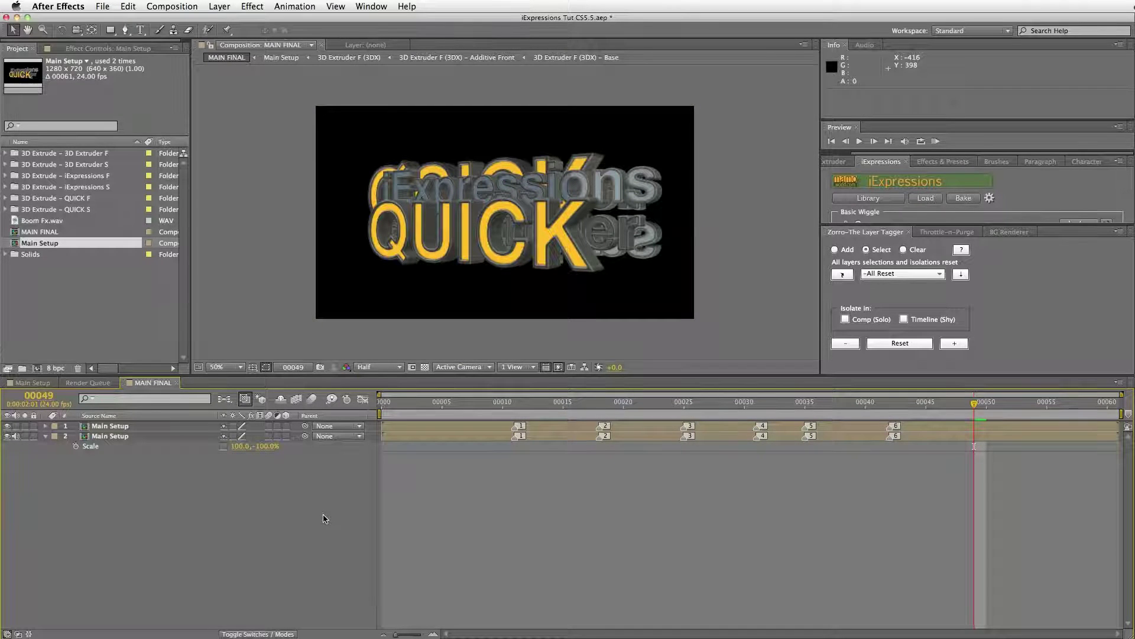
Move the flipped Main Setup layer straight down to position 640, 716 as a reflection below the titles.
{"action": "left_click_drag", "start_coordinate": [562, 155], "coordinate": [566, 225]}
{"action": "key", "text": "super+z"}
{"action": "left_click", "coordinate": [122, 437]}
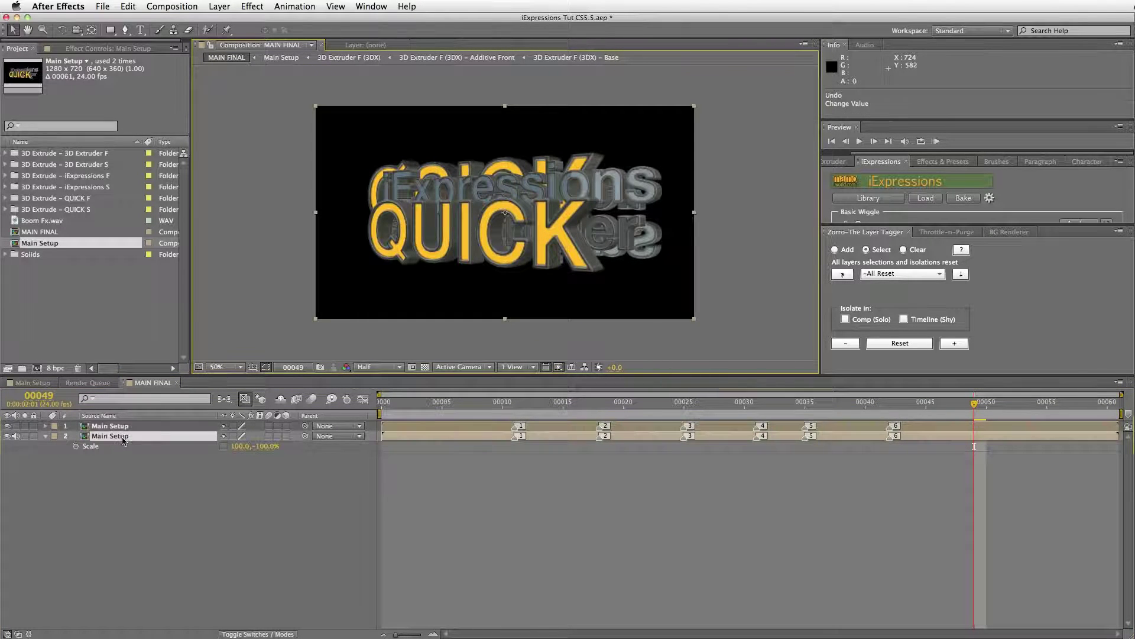
{"action": "left_click_drag", "start_coordinate": [620, 157], "coordinate": [626, 249]}
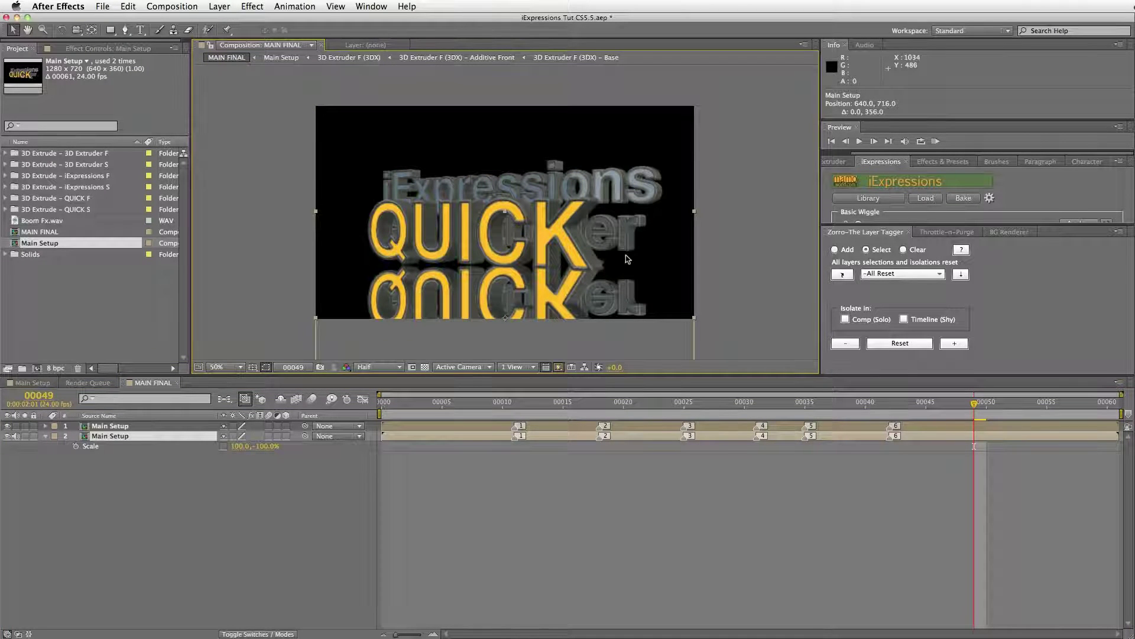
{"action": "key", "text": "Return"}
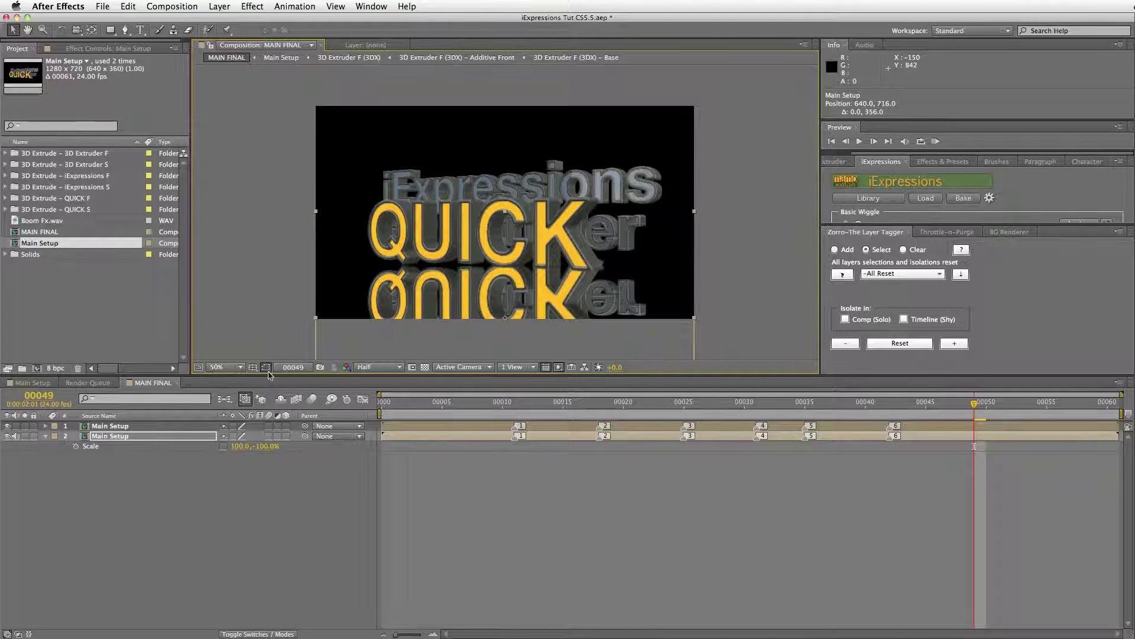
Enable Collapse Transformations on both Main Setup layers in MAIN FINAL.
{"action": "left_click", "coordinate": [126, 427]}
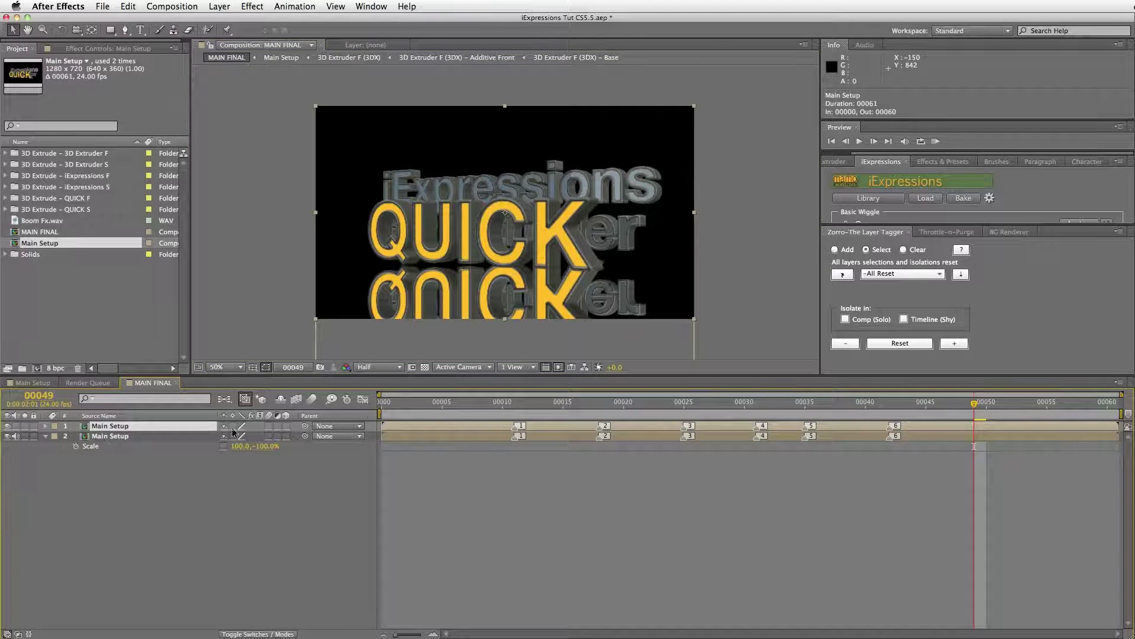
{"action": "left_click", "coordinate": [233, 426]}
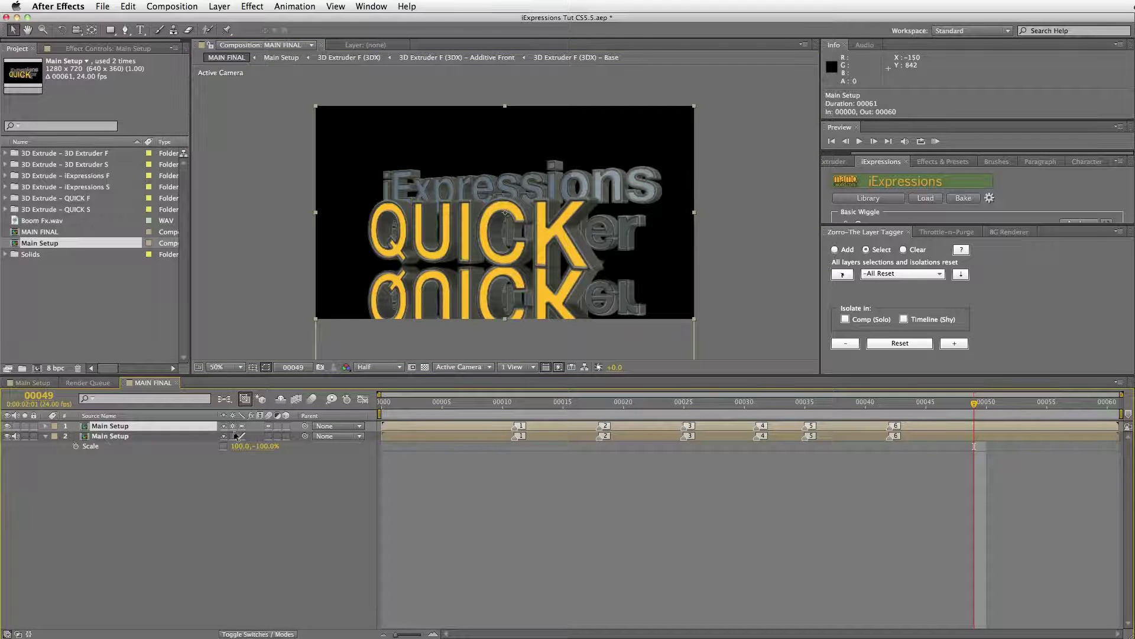
{"action": "left_click", "coordinate": [126, 436]}
{"action": "left_click", "coordinate": [233, 436]}
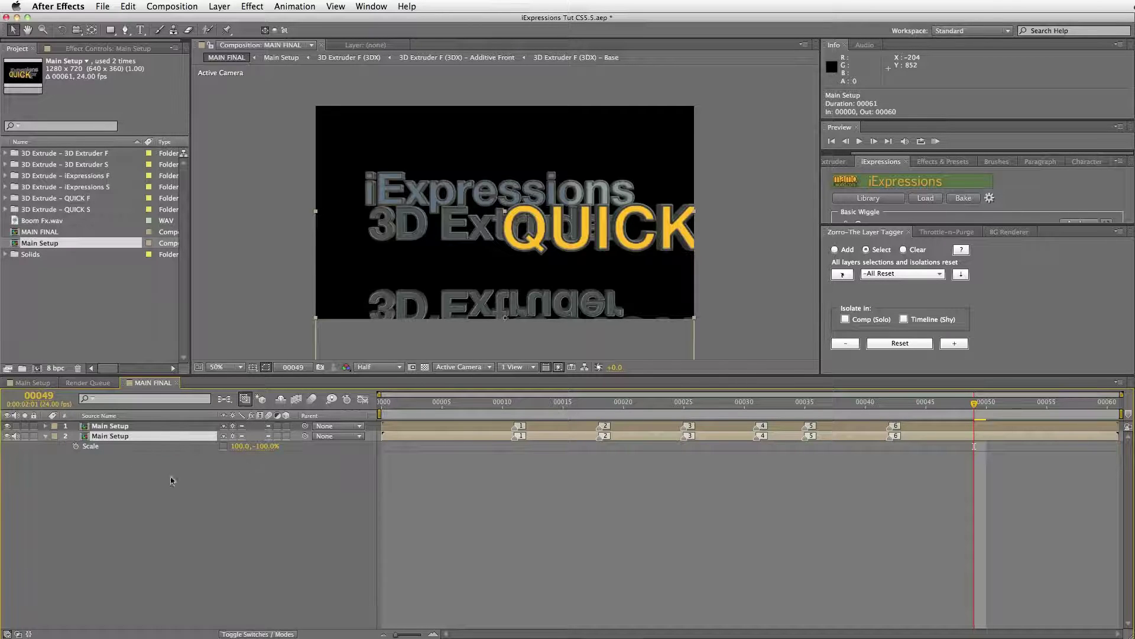
Copy CAM NULL and Camera 1 from the Main Setup composition into MAIN FINAL, and show layer names instead of source names.
{"action": "left_click", "coordinate": [32, 383]}
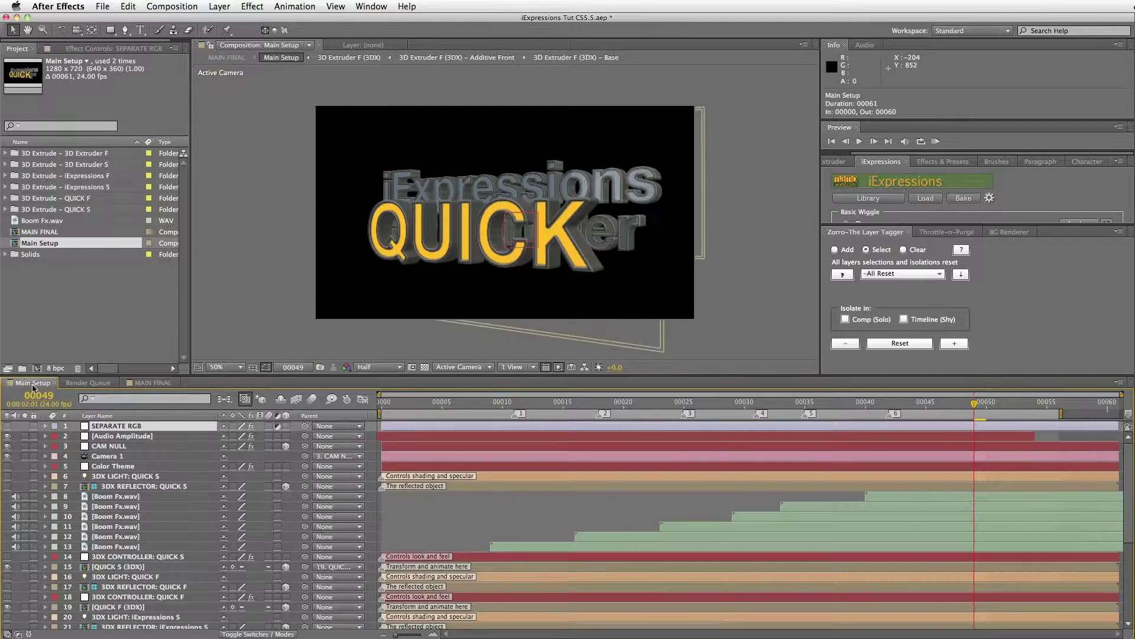
{"action": "left_click", "coordinate": [125, 447]}
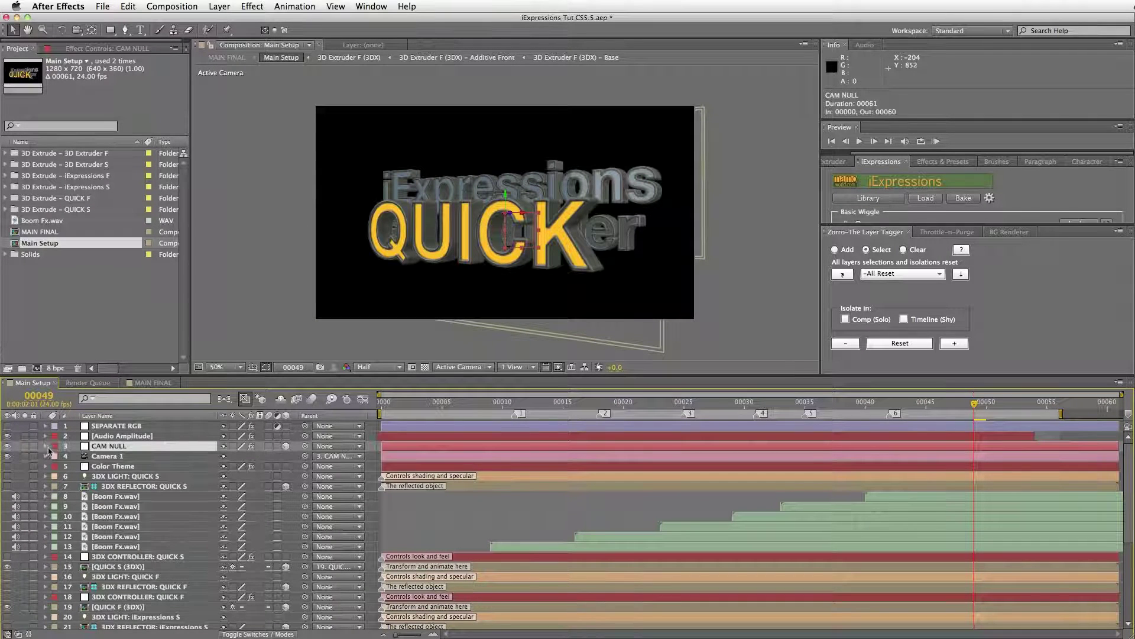
{"action": "left_click", "coordinate": [123, 458], "text": "shift"}
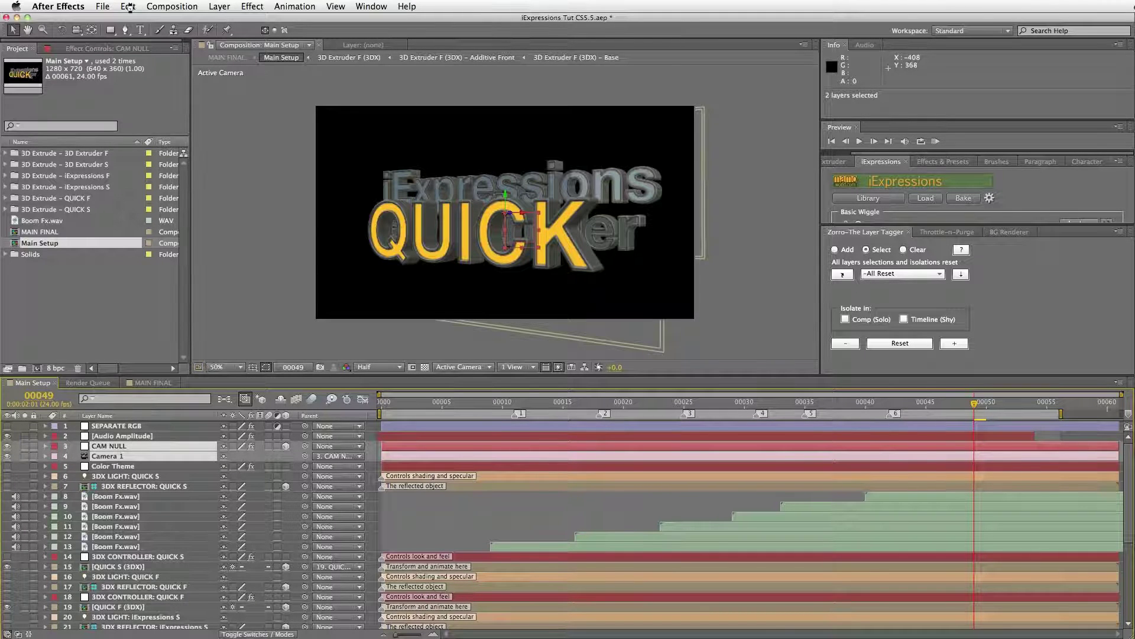
{"action": "key", "text": "super+c"}
{"action": "left_click", "coordinate": [153, 383]}
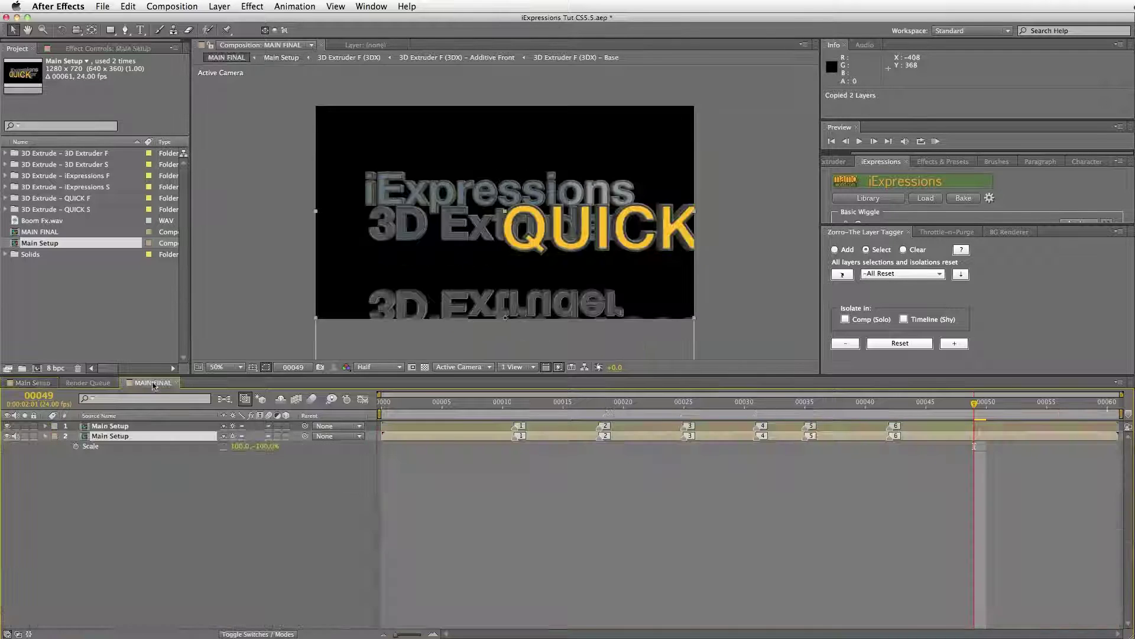
{"action": "key", "text": "super+v"}
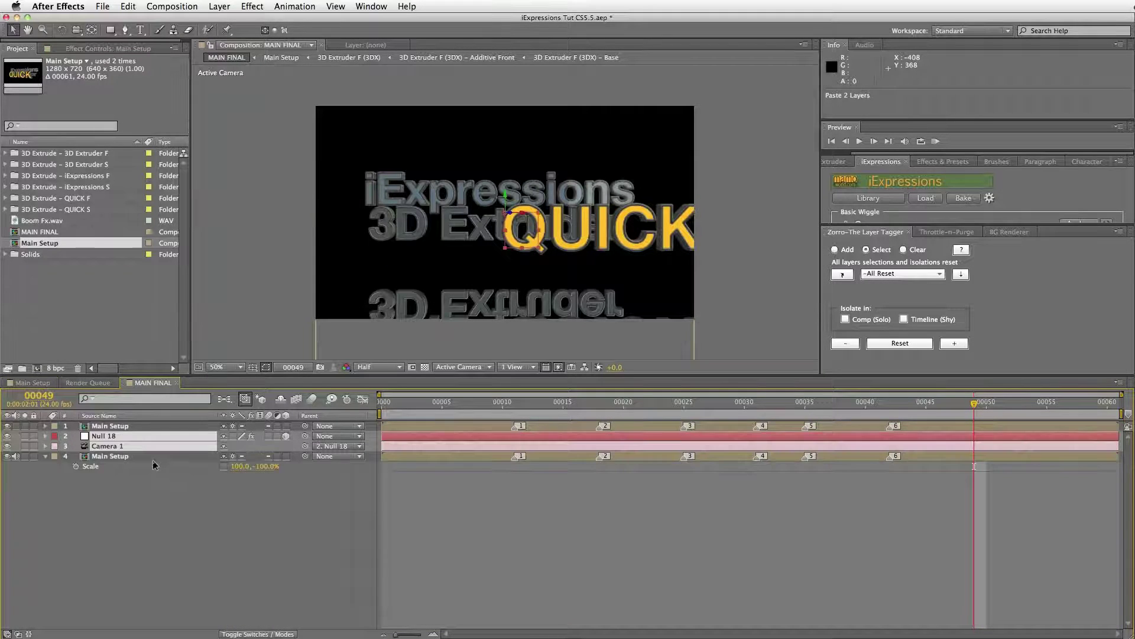
{"action": "left_click", "coordinate": [98, 417]}
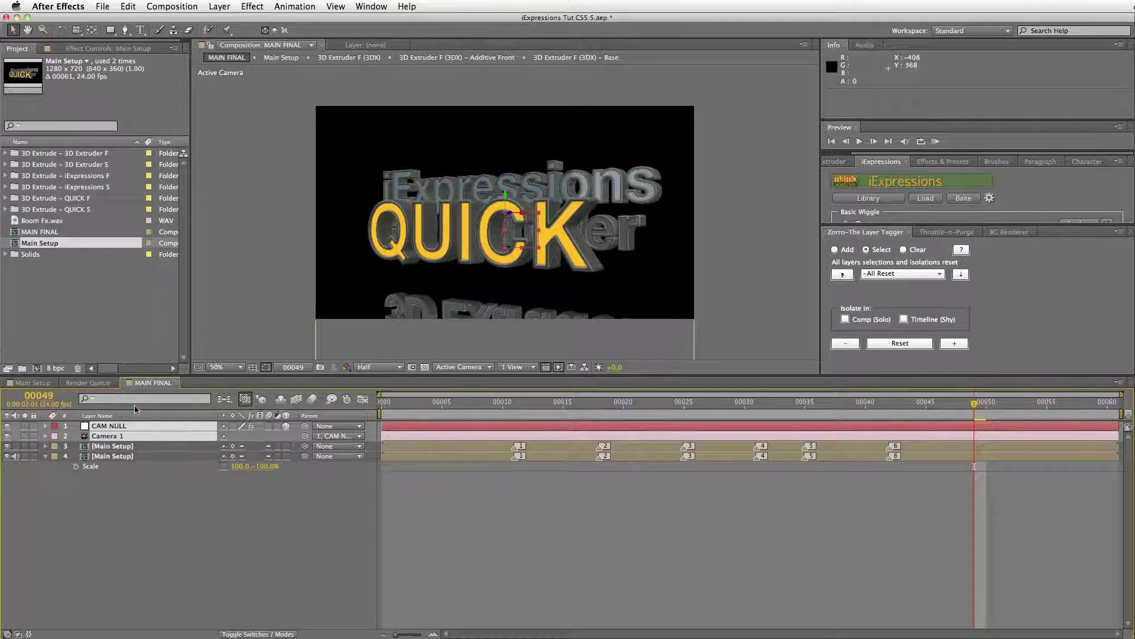
Move the flipped Main Setup layer up to position 640, 640 and set fast previews to Adaptive Resolution—OpenGL Off.
{"action": "left_click", "coordinate": [115, 454]}
{"action": "left_click", "coordinate": [116, 456]}
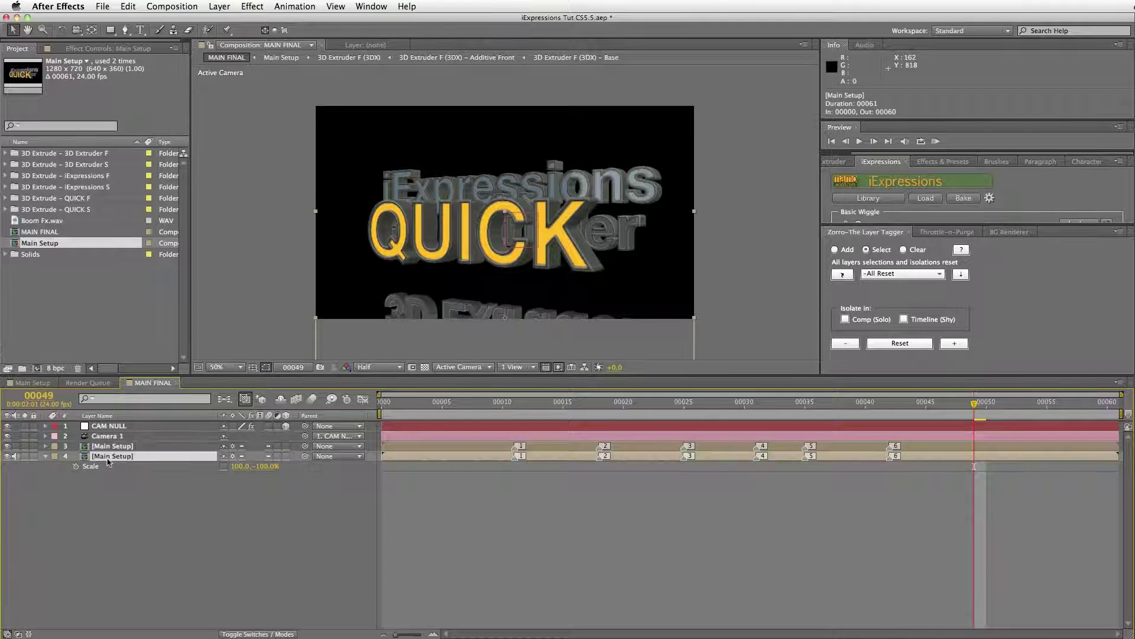
{"action": "left_click_drag", "start_coordinate": [621, 296], "coordinate": [628, 282]}
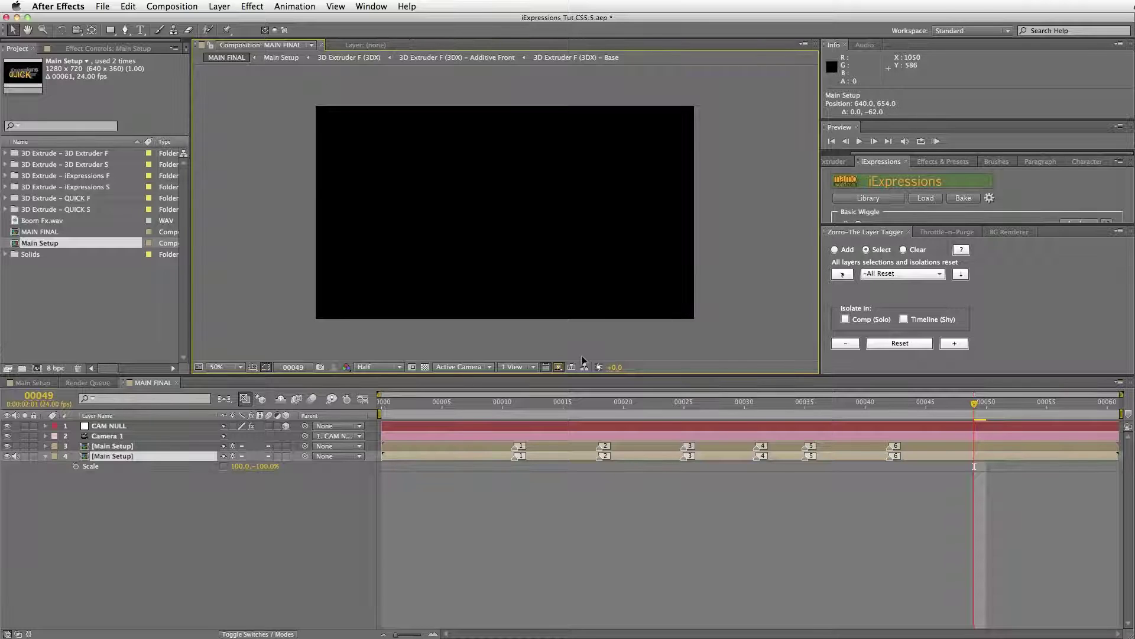
{"action": "left_click", "coordinate": [558, 368]}
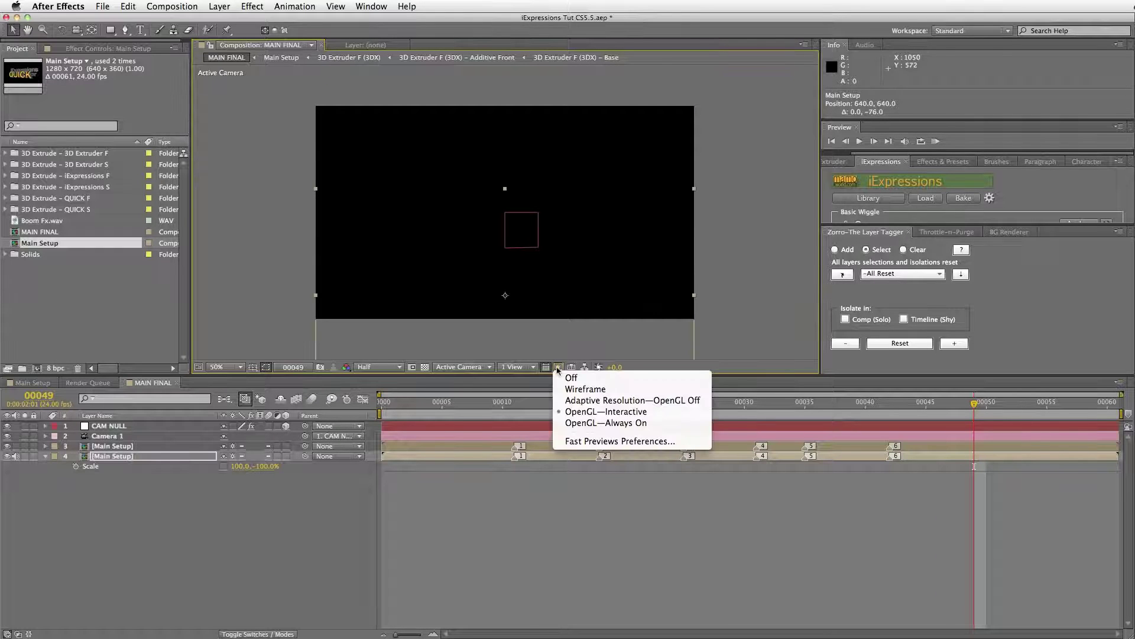
{"action": "left_click", "coordinate": [599, 402]}
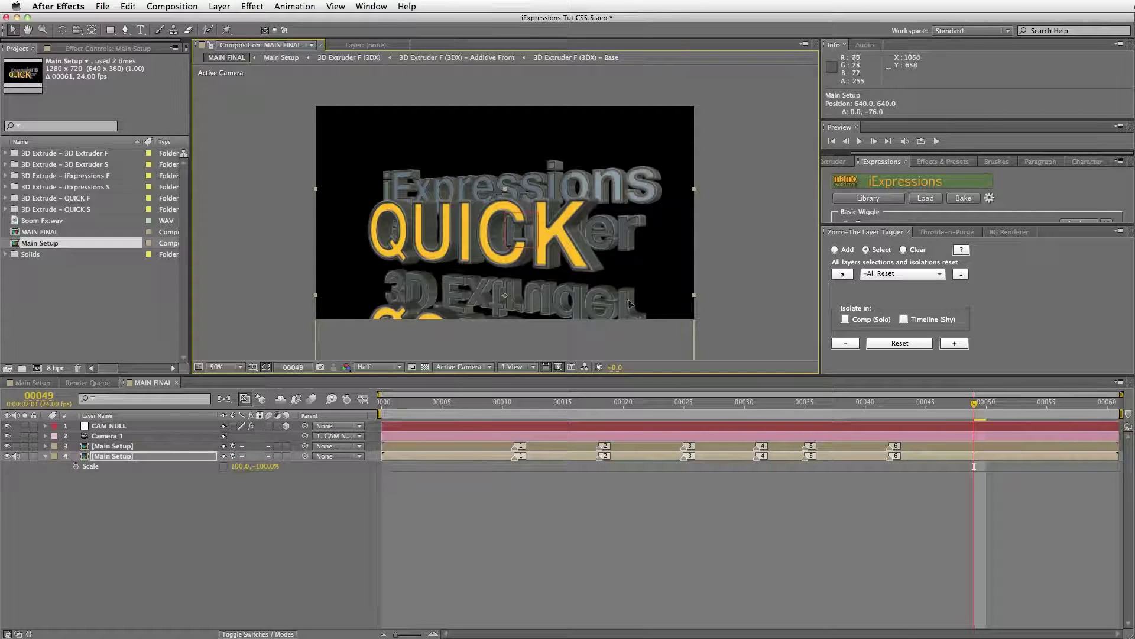
Reposition the flipped Main Setup layer to 640, 548 so the mirrored QUICK meets the base of the upright title.
{"action": "left_click_drag", "start_coordinate": [629, 302], "coordinate": [627, 253]}
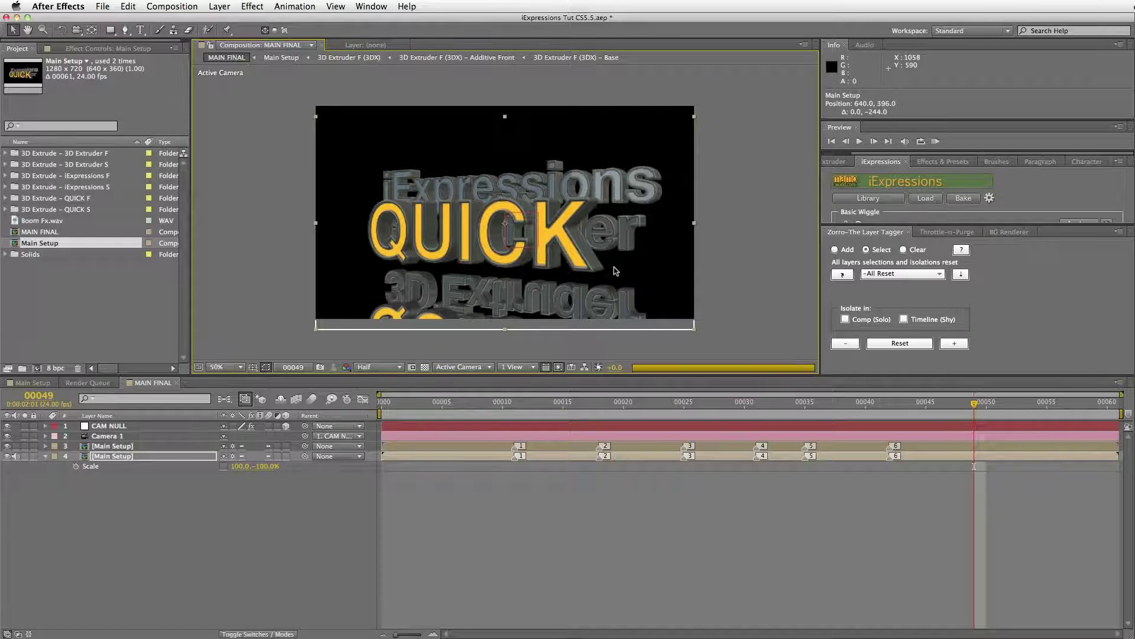
{"action": "key", "text": "super+z"}
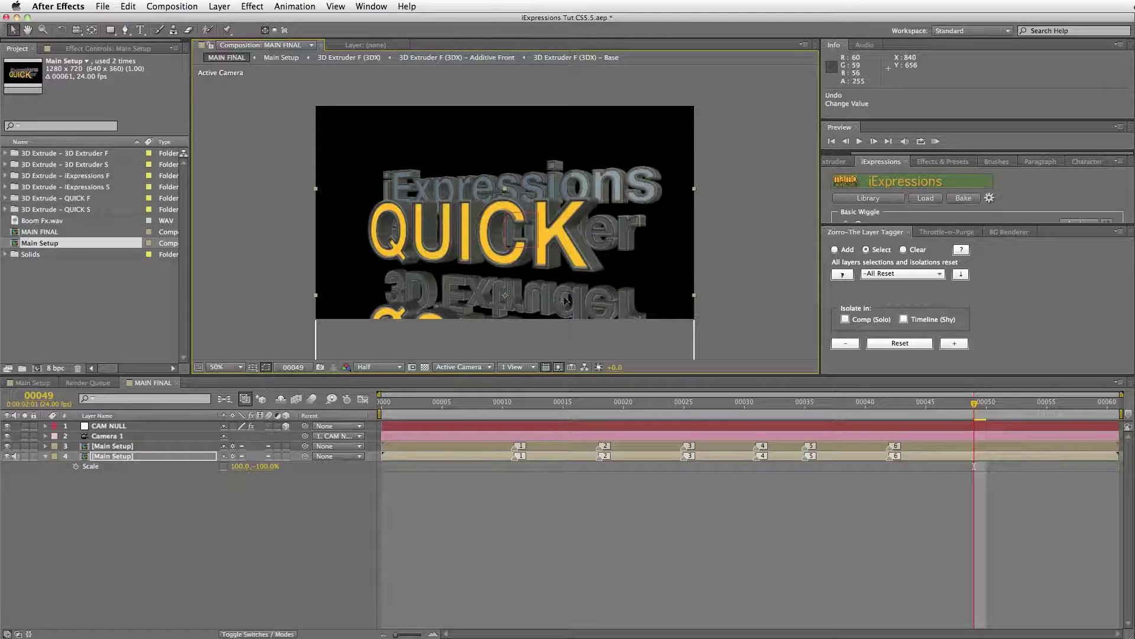
{"action": "left_click_drag", "start_coordinate": [564, 292], "coordinate": [565, 266]}
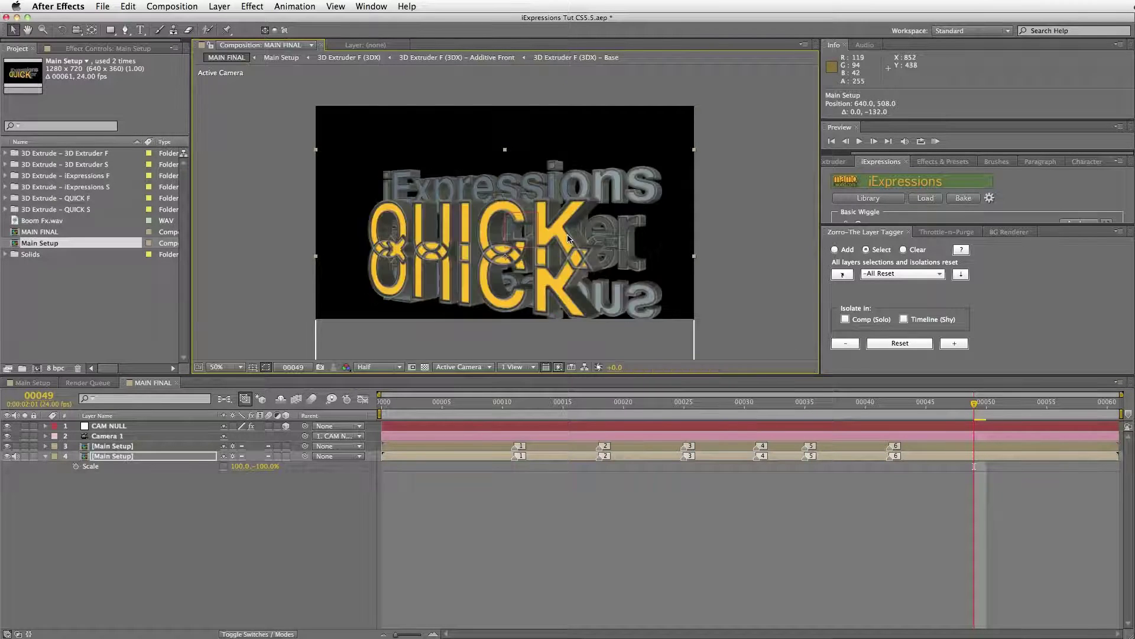
{"action": "key", "text": "shift+Down"}
{"action": "key", "text": "shift+Down"}
{"action": "key", "text": "shift+Down"}
{"action": "key", "text": "shift+Down"}
{"action": "key", "text": "shift+Down"}
{"action": "key", "text": "shift+Down"}
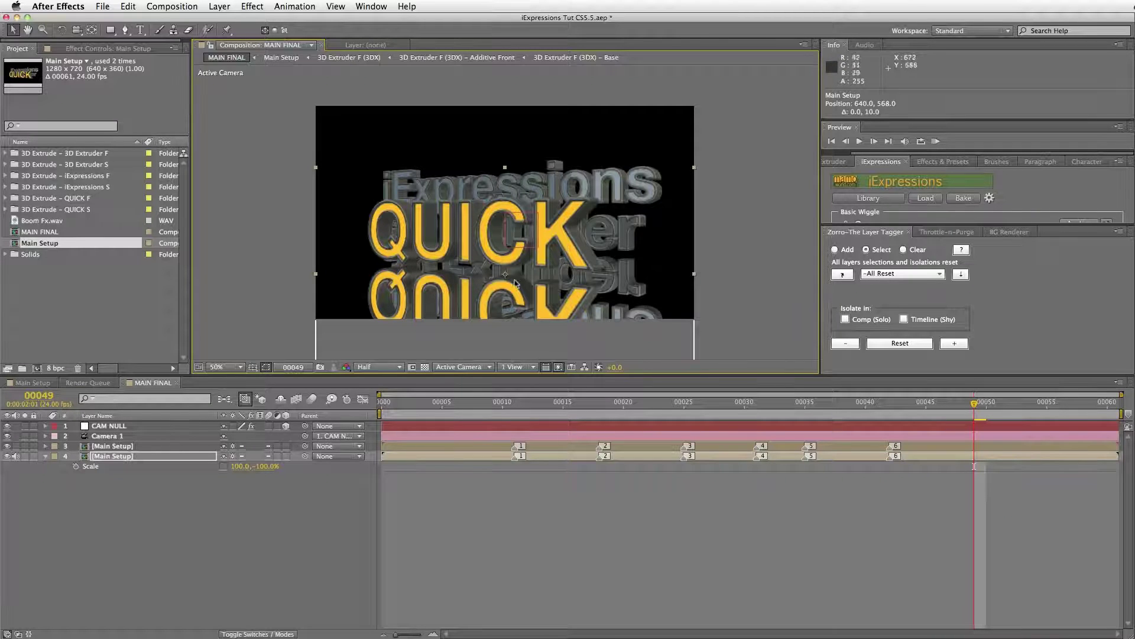
{"action": "key", "text": "Up"}
{"action": "key", "text": "Up"}
{"action": "key", "text": "Up"}
{"action": "key", "text": "Up"}
{"action": "key", "text": "Up"}
{"action": "key", "text": "Up"}
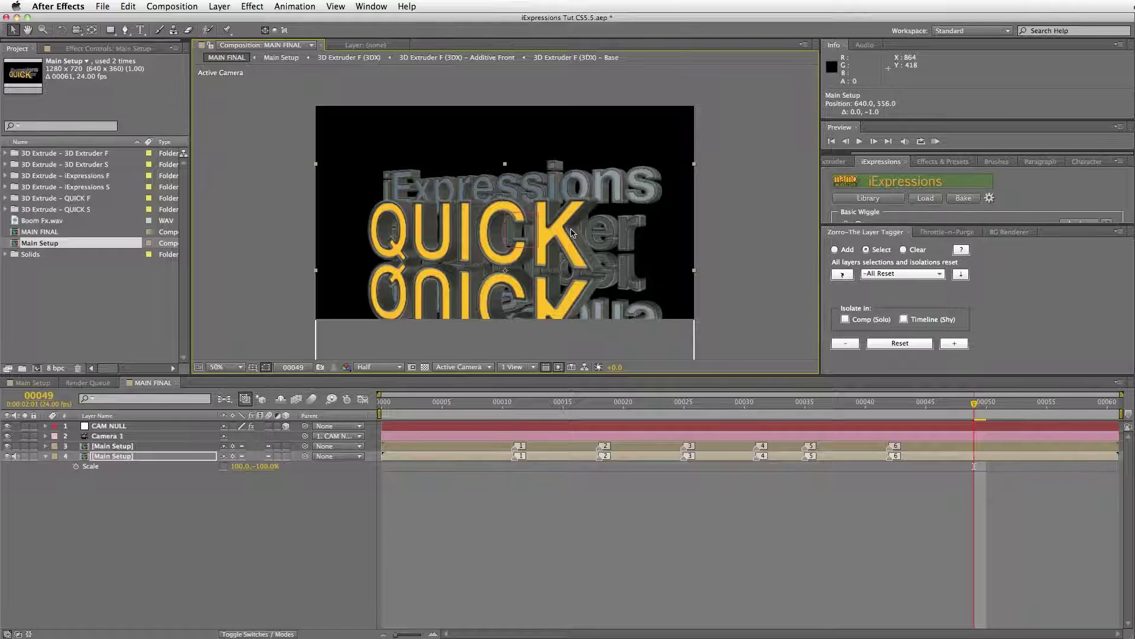
{"action": "key", "text": "Up"}
{"action": "key", "text": "Up"}
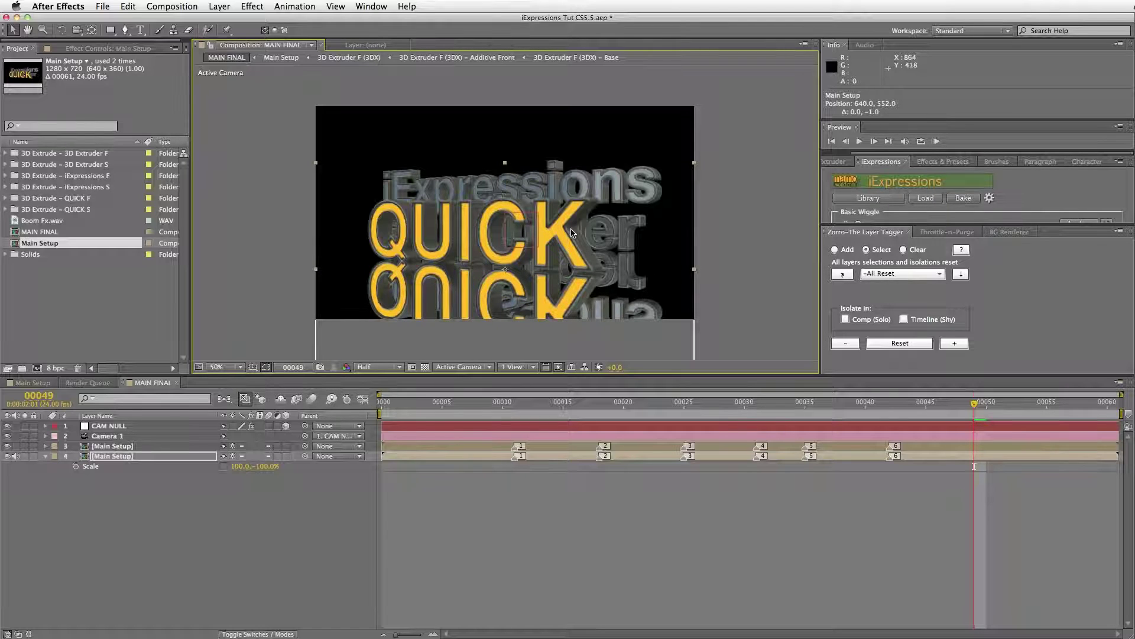
{"action": "key", "text": "Up"}
{"action": "key", "text": "Up"}
{"action": "key", "text": "Up"}
{"action": "key", "text": "Up"}
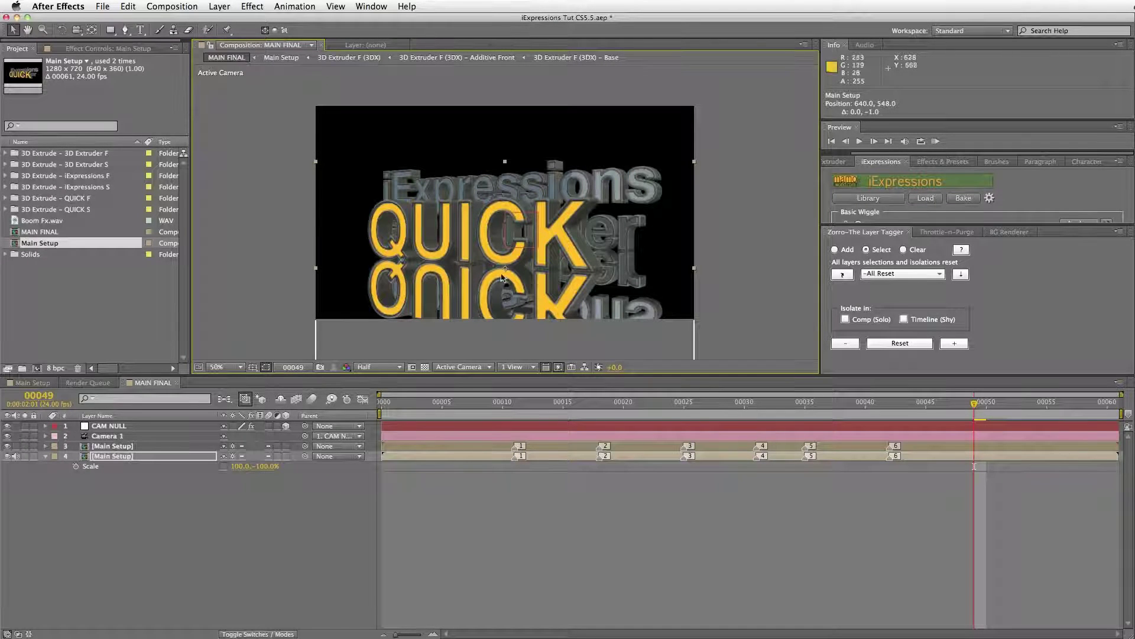
Set the opacity of the flipped Main Setup layer to 50%.
{"action": "key", "text": "t"}
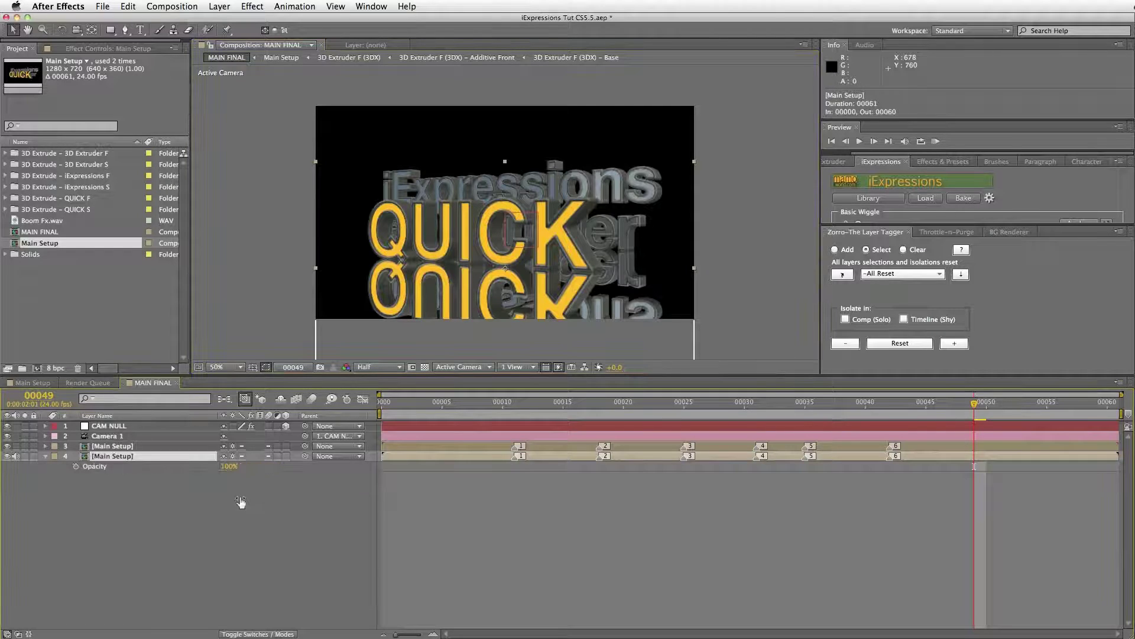
{"action": "left_click", "coordinate": [229, 465]}
{"action": "type", "text": "50"}
{"action": "key", "text": "Return"}
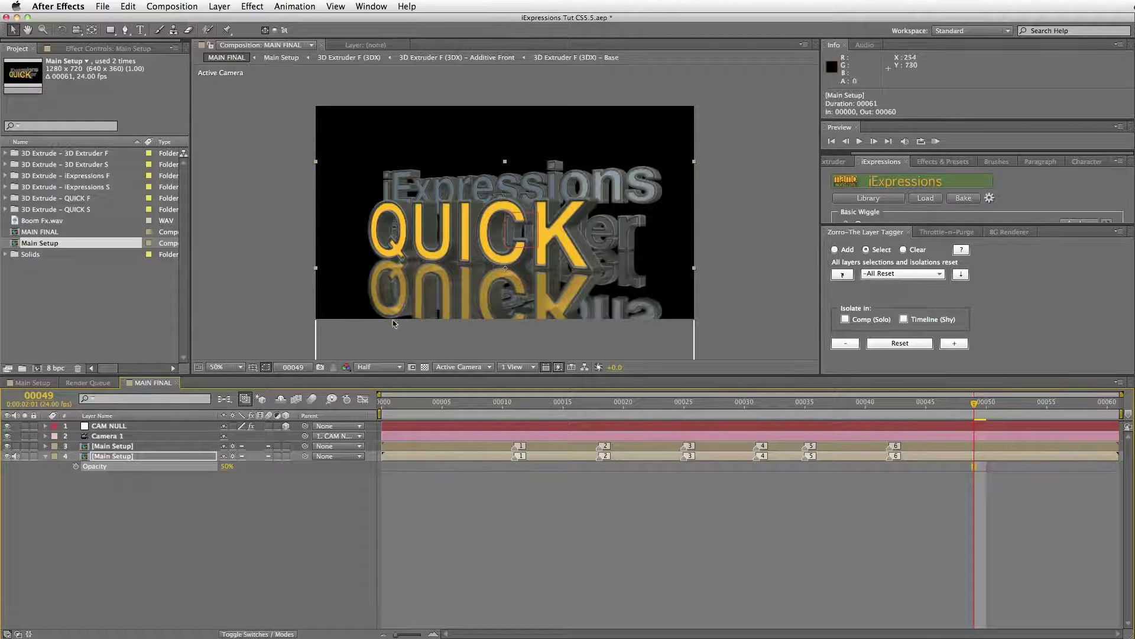
Find the Box Blur effect and apply it to the flipped Main Setup layer.
{"action": "left_click", "coordinate": [942, 161]}
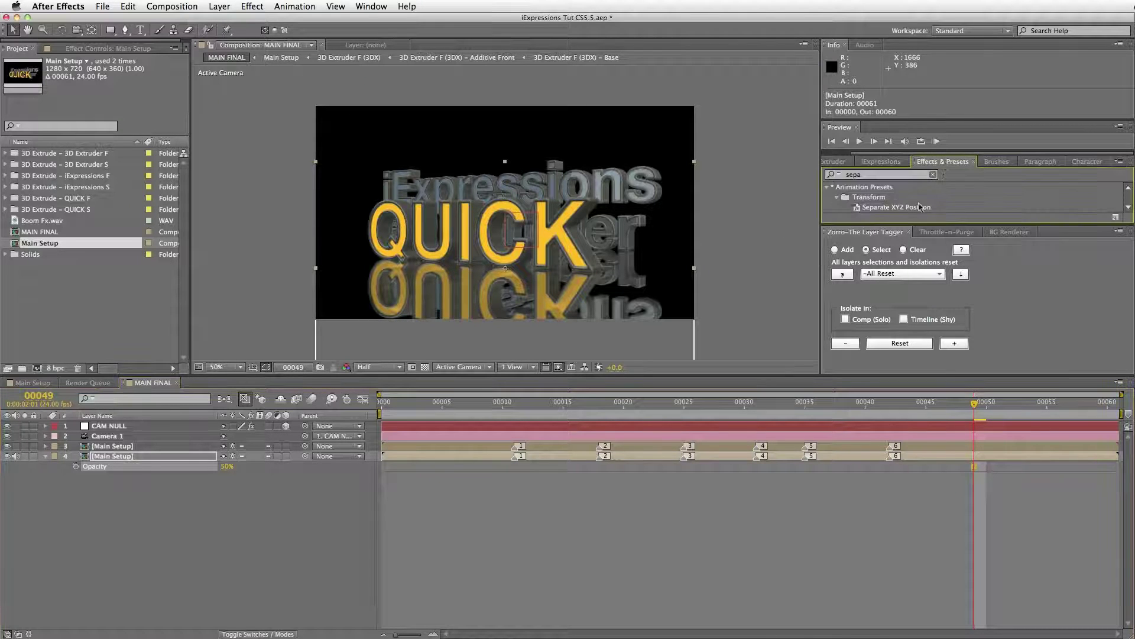
{"action": "left_click_drag", "start_coordinate": [899, 223], "coordinate": [898, 312]}
{"action": "left_click", "coordinate": [874, 174]}
{"action": "type", "text": "box blur"}
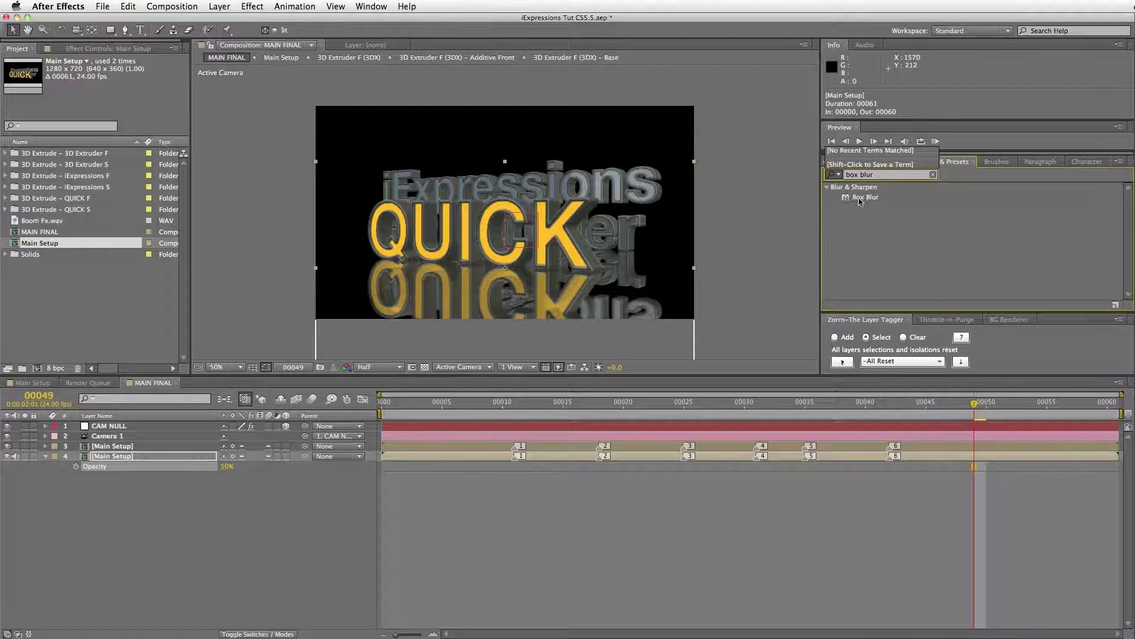
{"action": "double_click", "coordinate": [859, 199]}
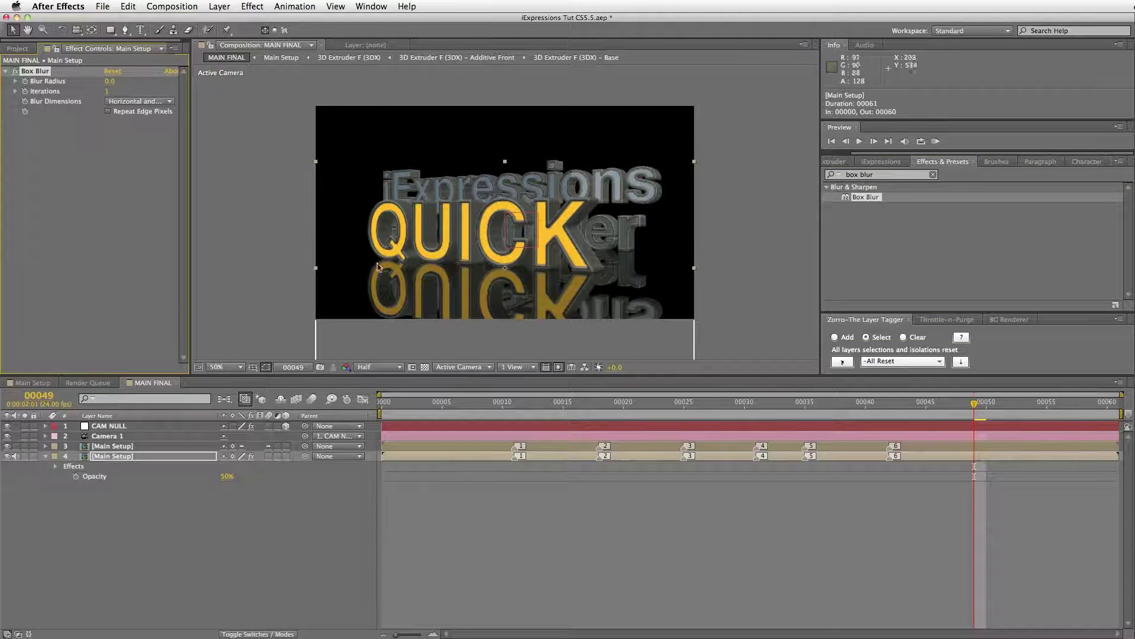
Set the Box Blur's Blur Radius to 2.0 and the reflection layer's opacity to 30%.
{"action": "left_click", "coordinate": [111, 81]}
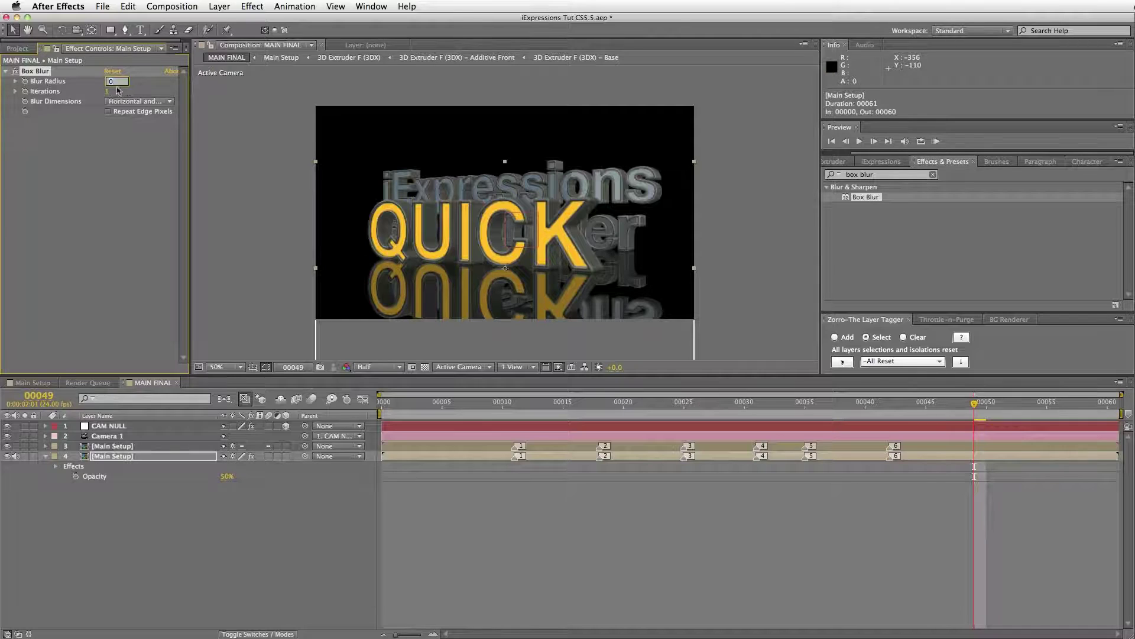
{"action": "key", "text": "Return"}
{"action": "left_click", "coordinate": [110, 81]}
{"action": "type", "text": "2."}
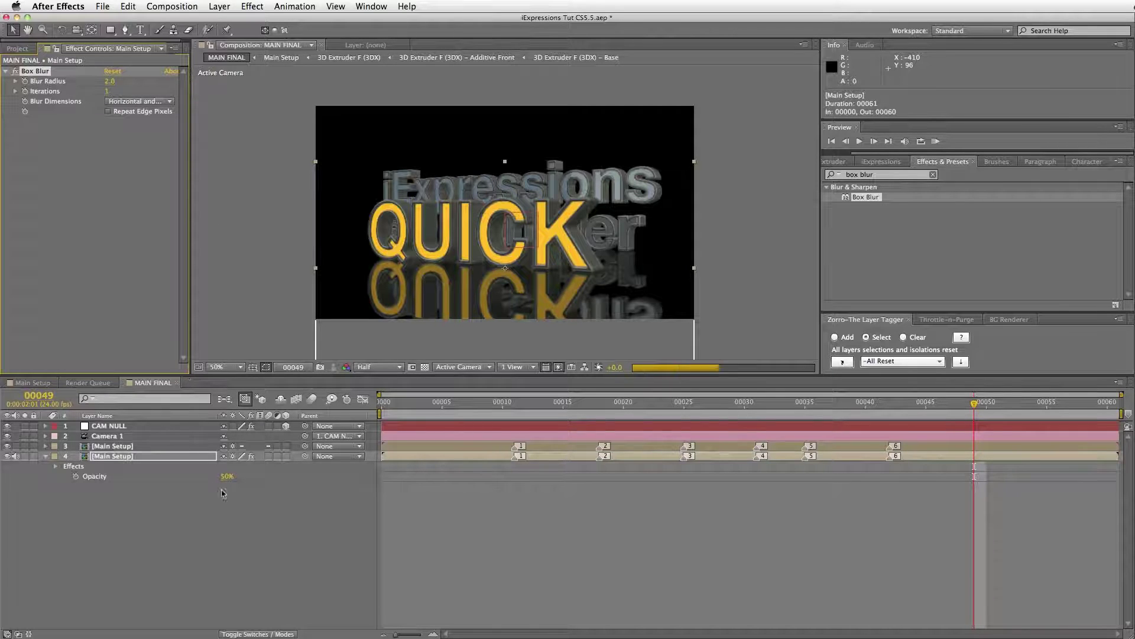
{"action": "left_click", "coordinate": [226, 476]}
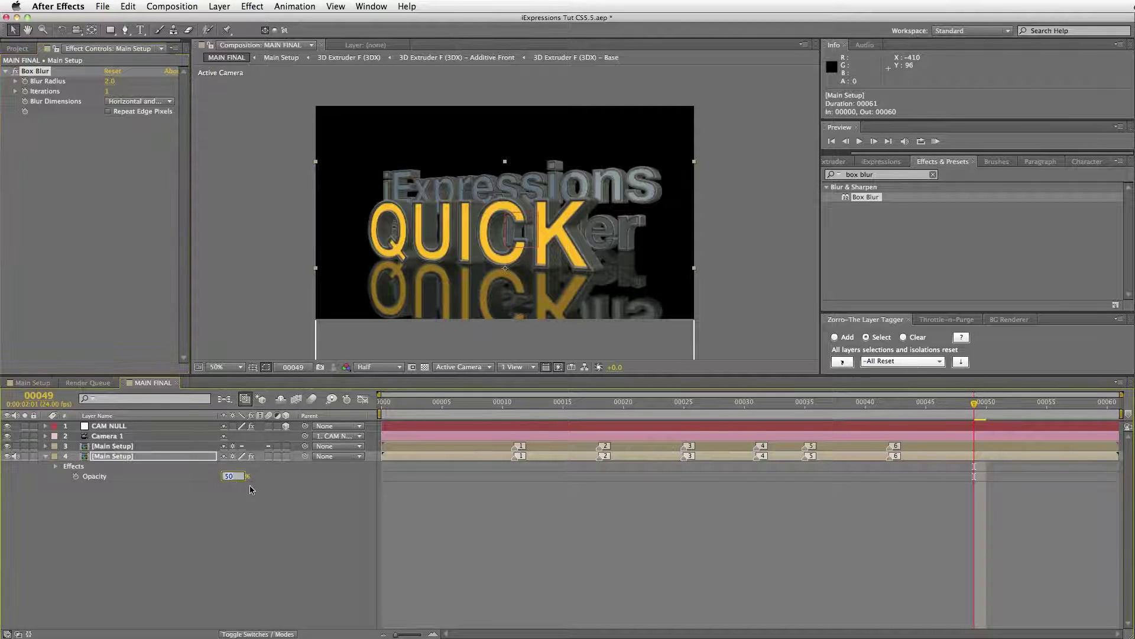
{"action": "key", "text": "Return"}
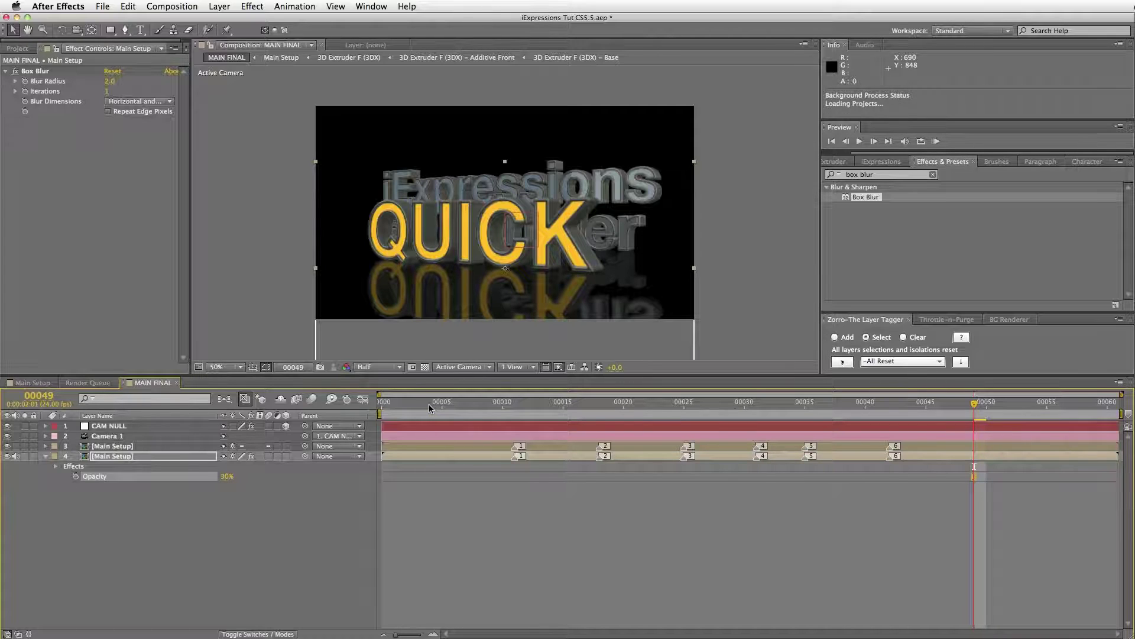
Play a RAM preview of MAIN FINAL and step through frames 43 to 45 to examine the reflection during the QUICK hit.
{"action": "key", "text": "KP_0"}
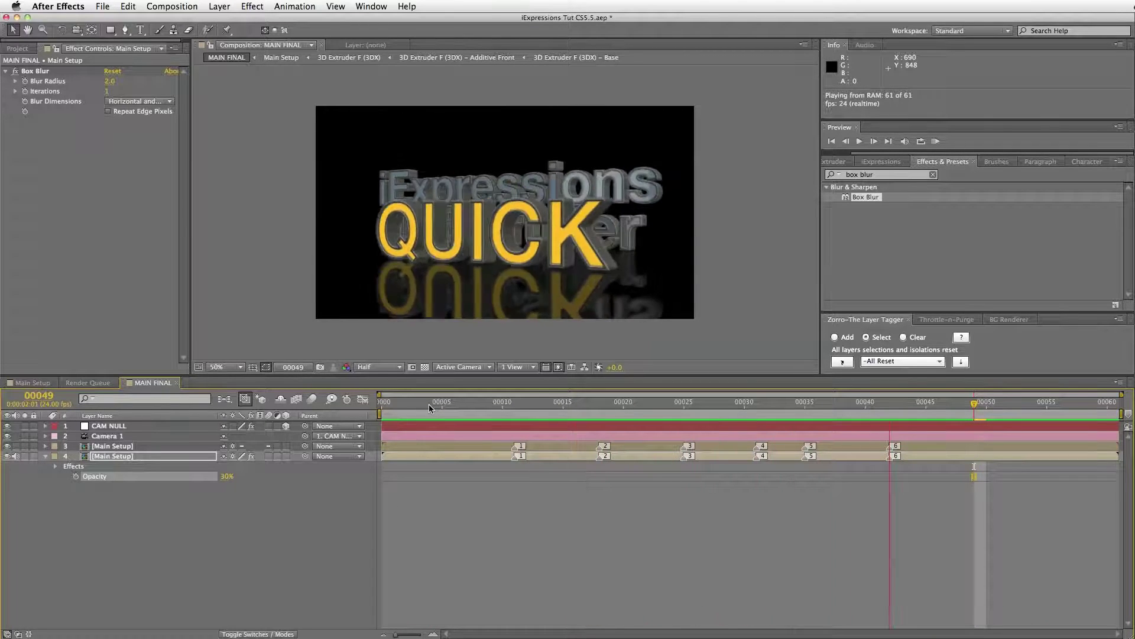
{"action": "key", "text": "space"}
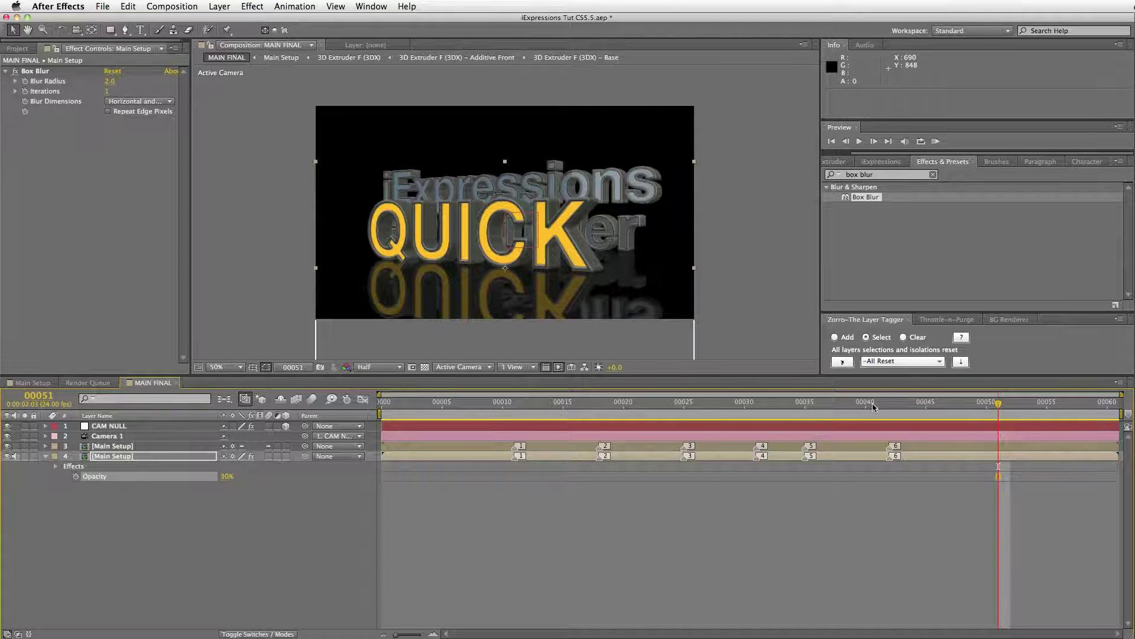
{"action": "left_click_drag", "start_coordinate": [870, 403], "coordinate": [902, 402]}
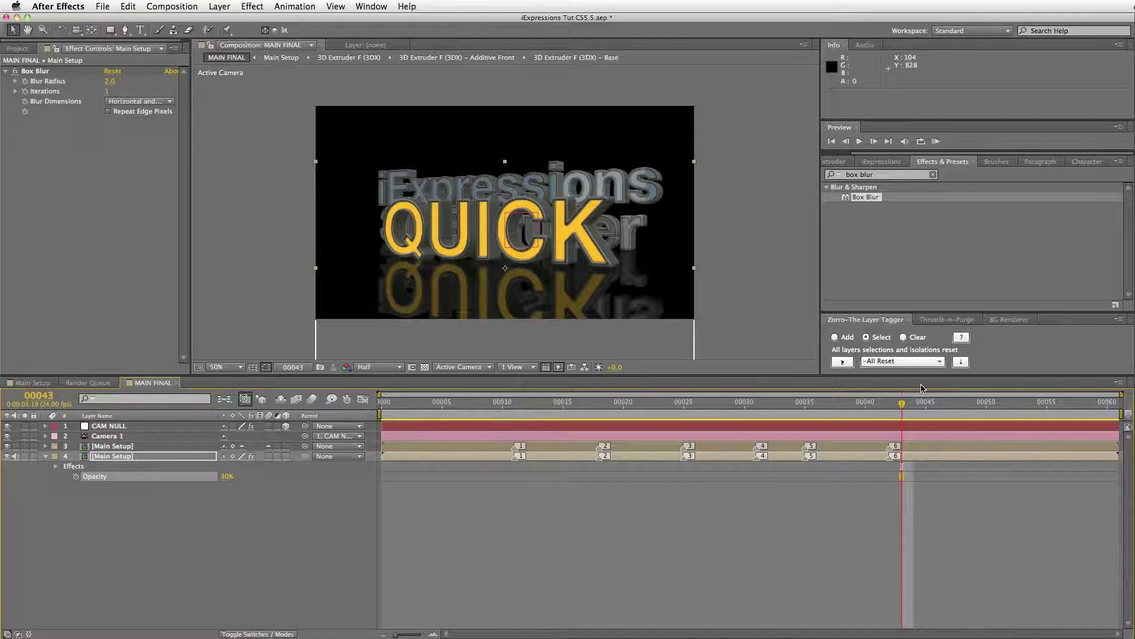
{"action": "key", "text": "Page_Down"}
{"action": "key", "text": "Page_Down"}
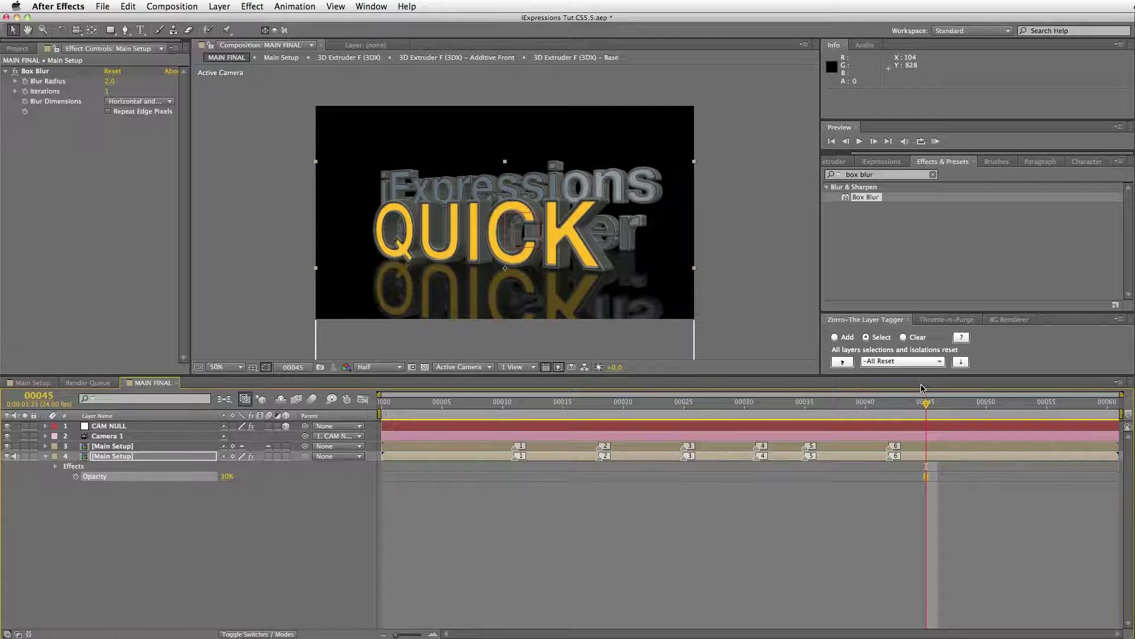
{"action": "key", "text": "Page_Up"}
{"action": "key", "text": "Page_Up"}
{"action": "key", "text": "Page_Down"}
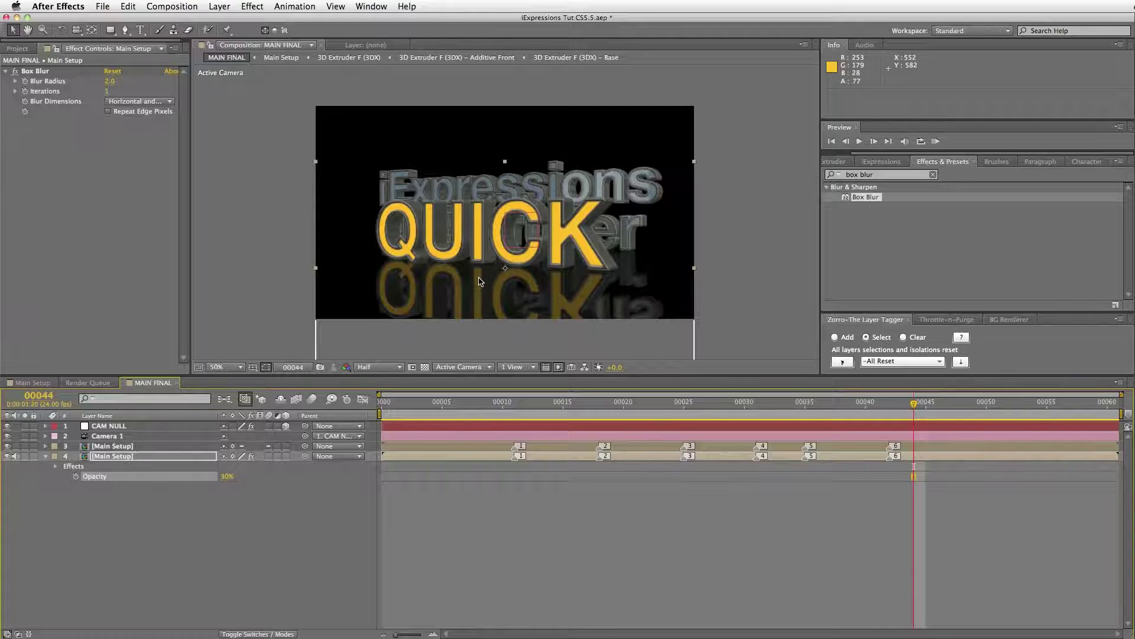
From Main Setup, open the nested QUICK F (3DX) precomps down to the QUICK F (3DX) – Base composition.
{"action": "left_click", "coordinate": [41, 385]}
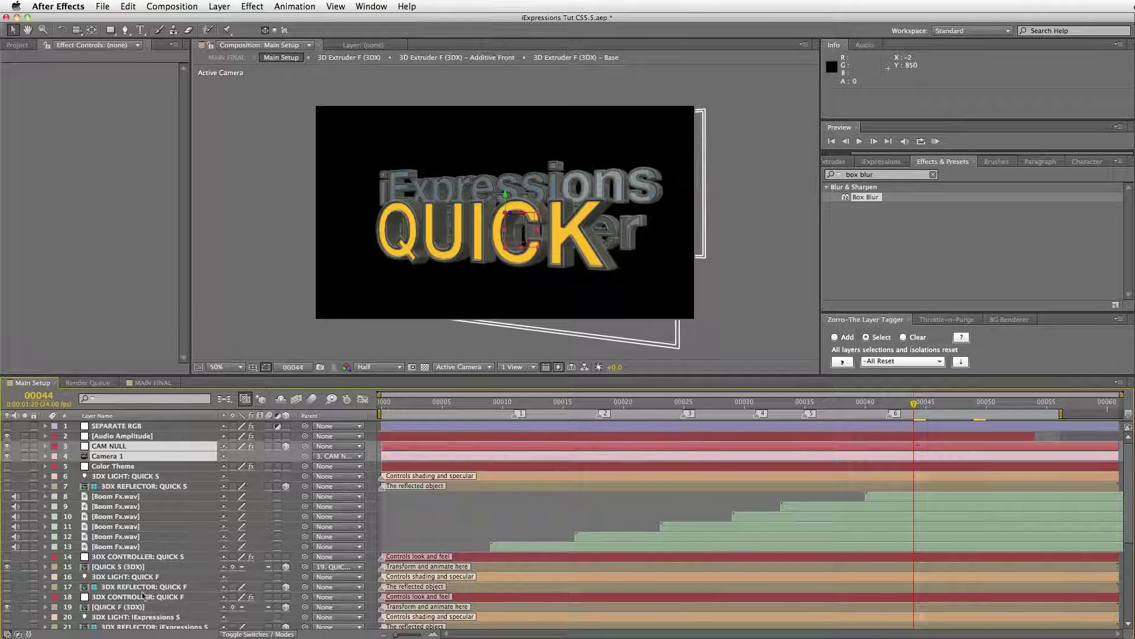
{"action": "left_click", "coordinate": [112, 607]}
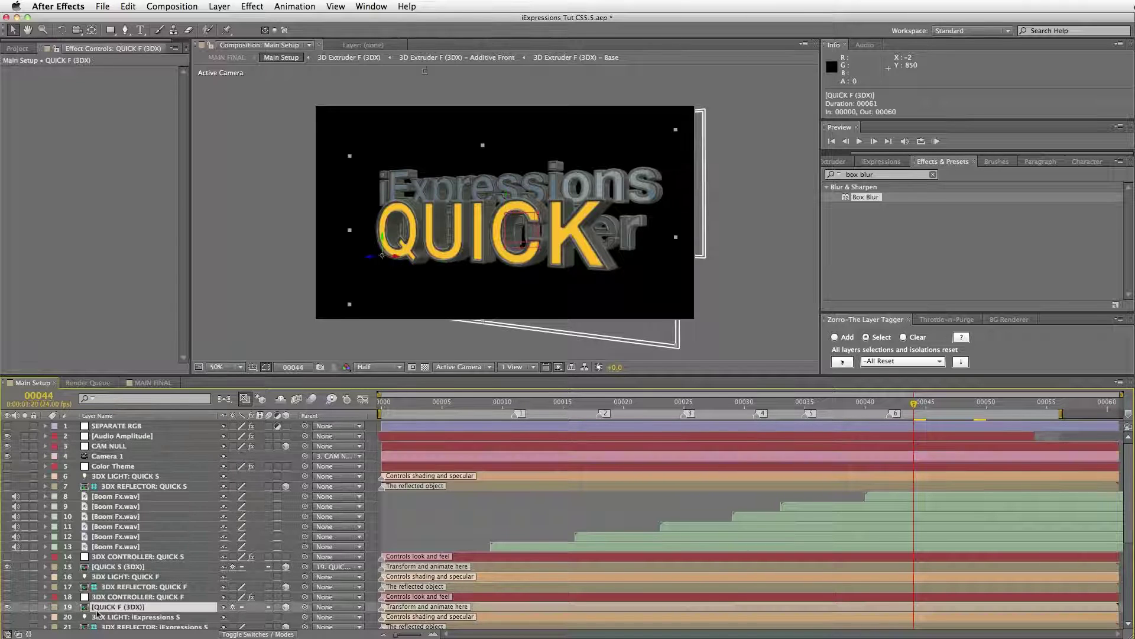
{"action": "double_click", "coordinate": [129, 609]}
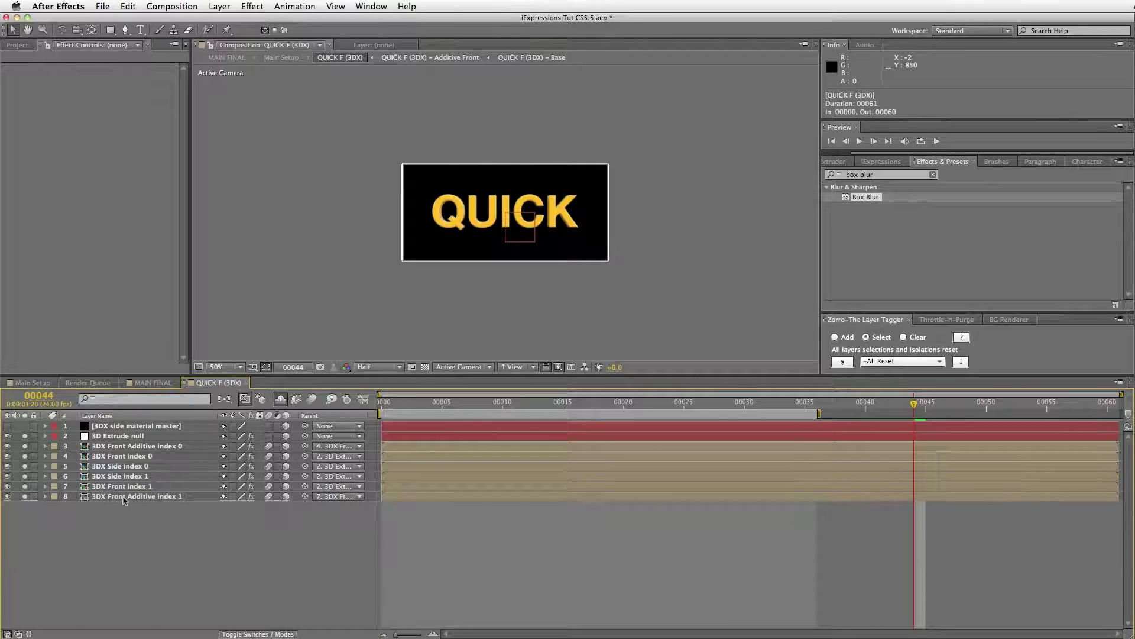
{"action": "double_click", "coordinate": [124, 496]}
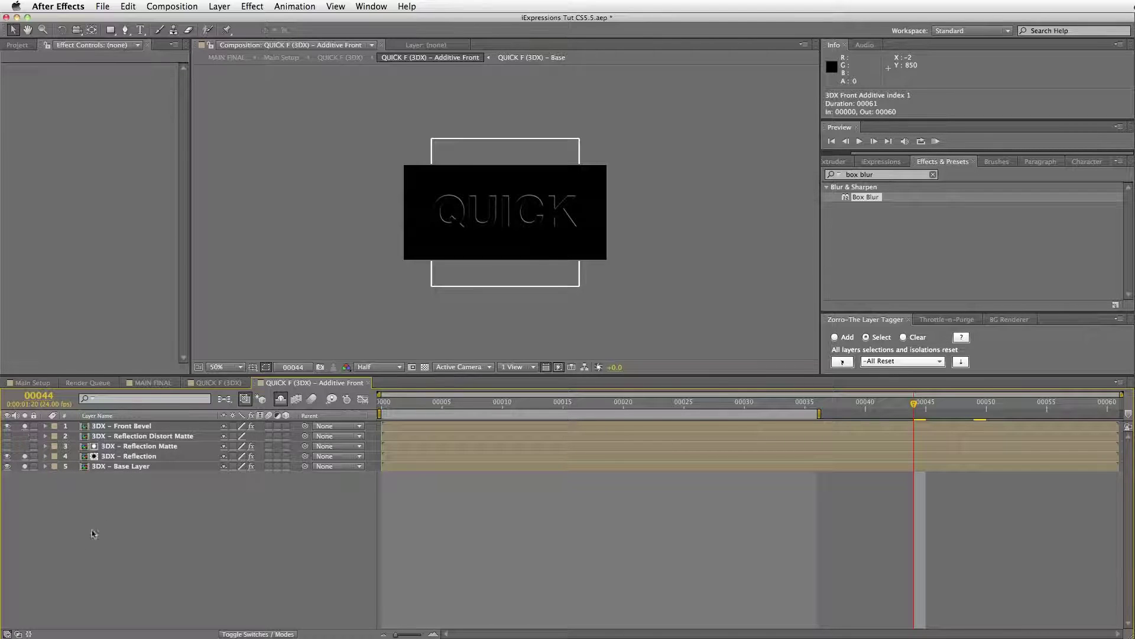
{"action": "double_click", "coordinate": [124, 466]}
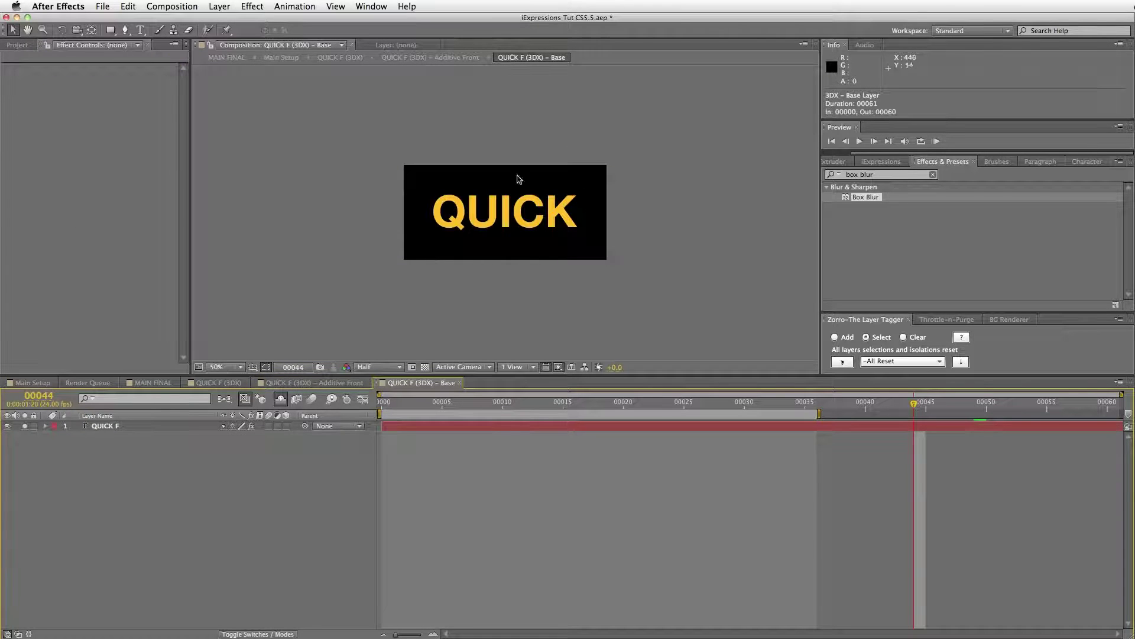
Replace the QUICK F layer's text with FAST.
{"action": "left_click", "coordinate": [494, 231]}
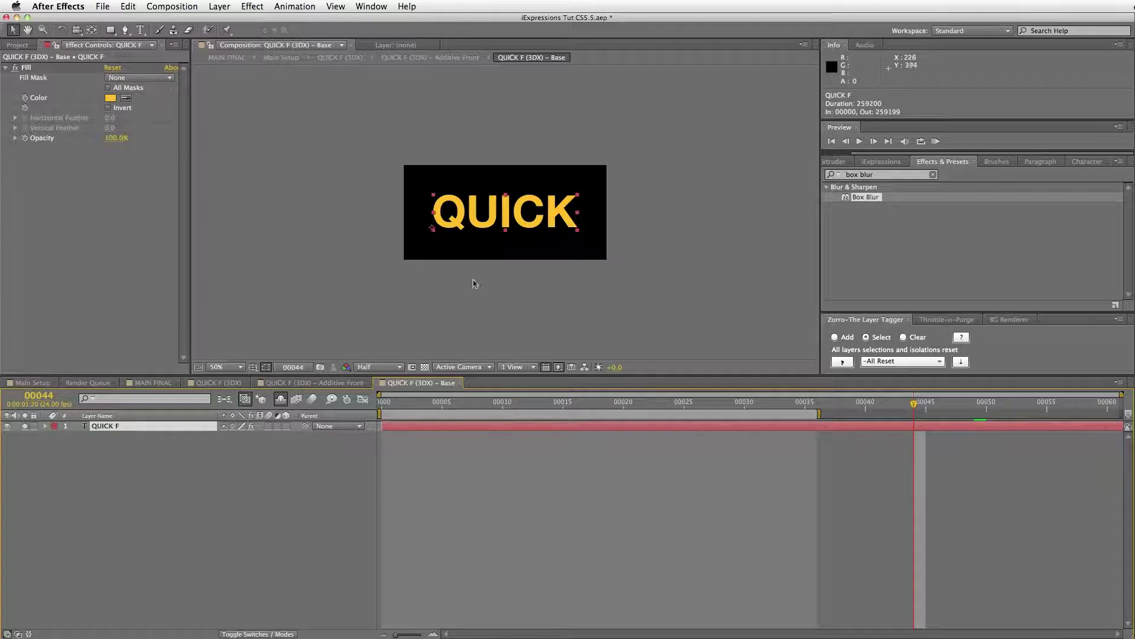
{"action": "left_click", "coordinate": [476, 216]}
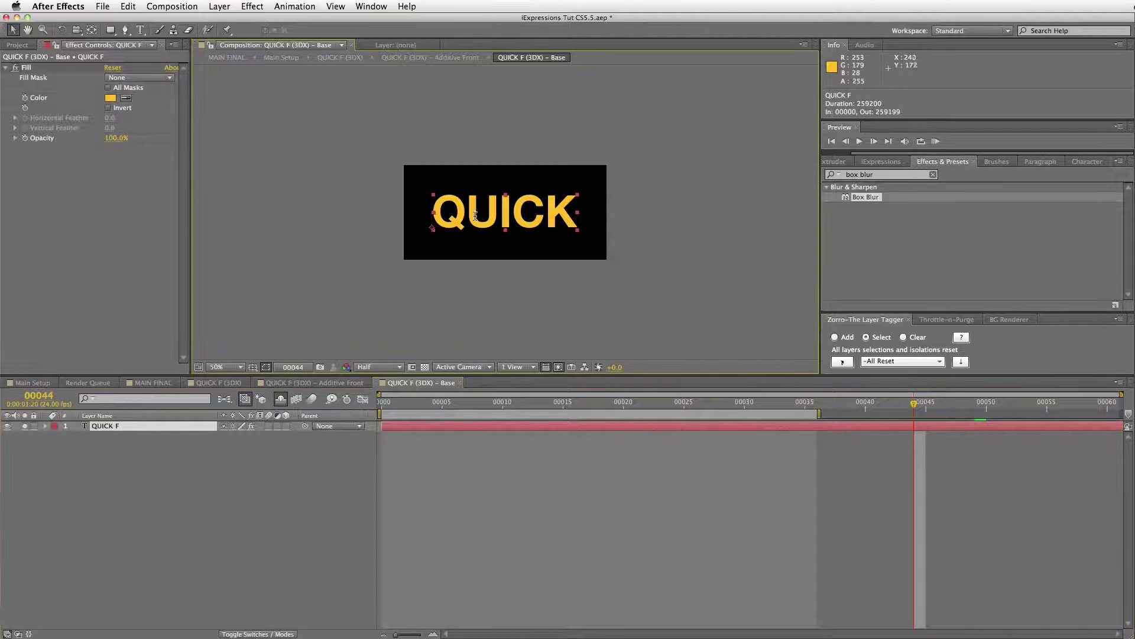
{"action": "double_click", "coordinate": [482, 223]}
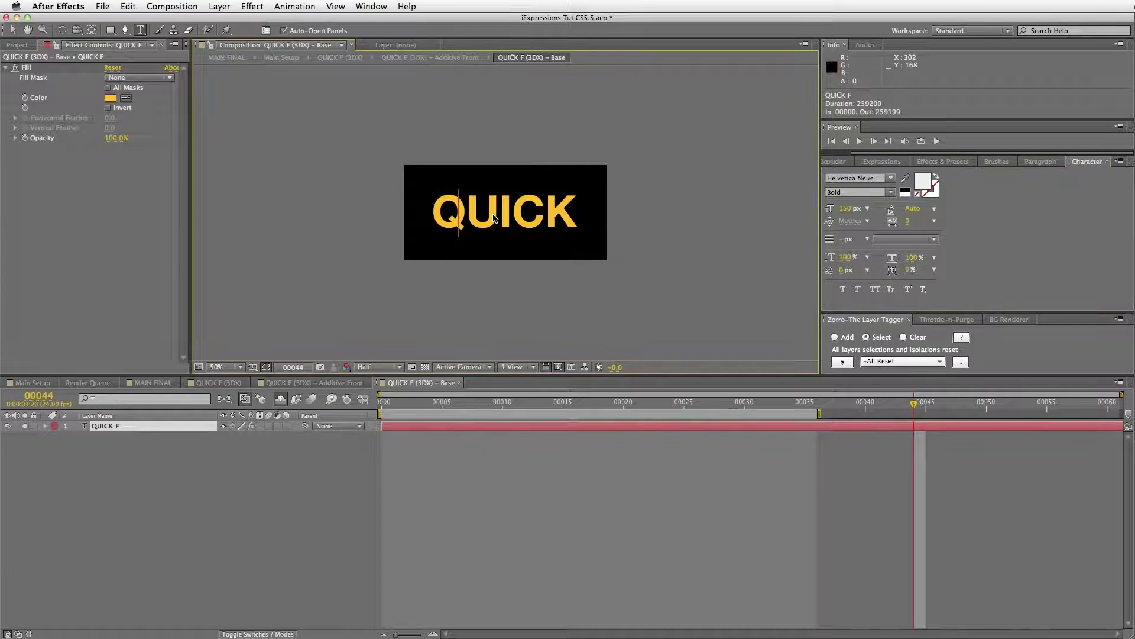
{"action": "type", "text": "F"}
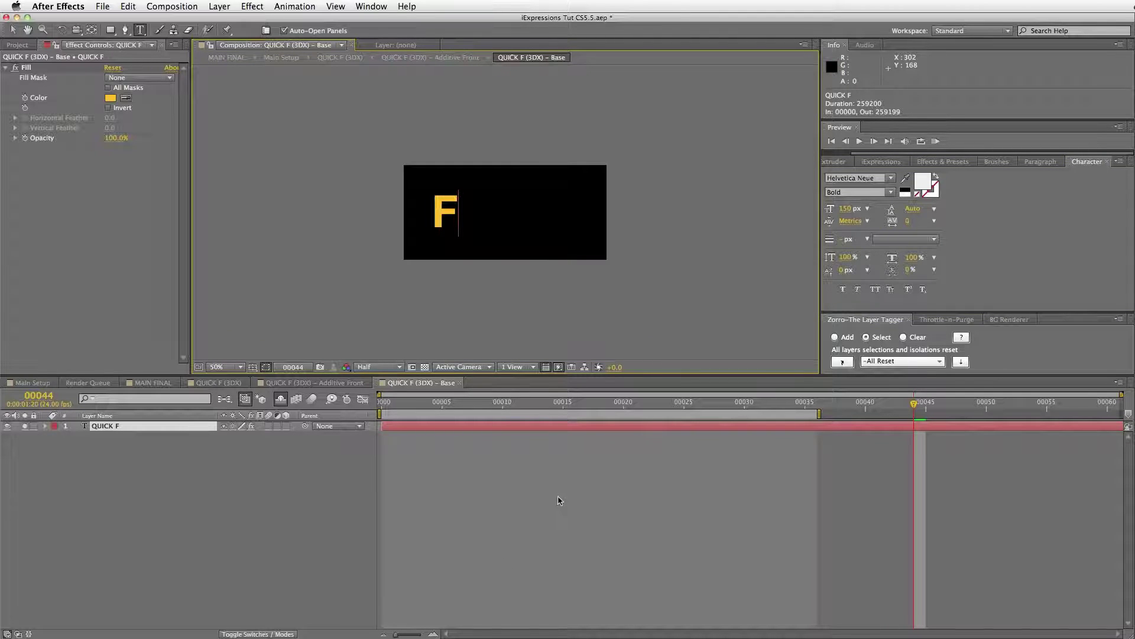
{"action": "left_click", "coordinate": [598, 500]}
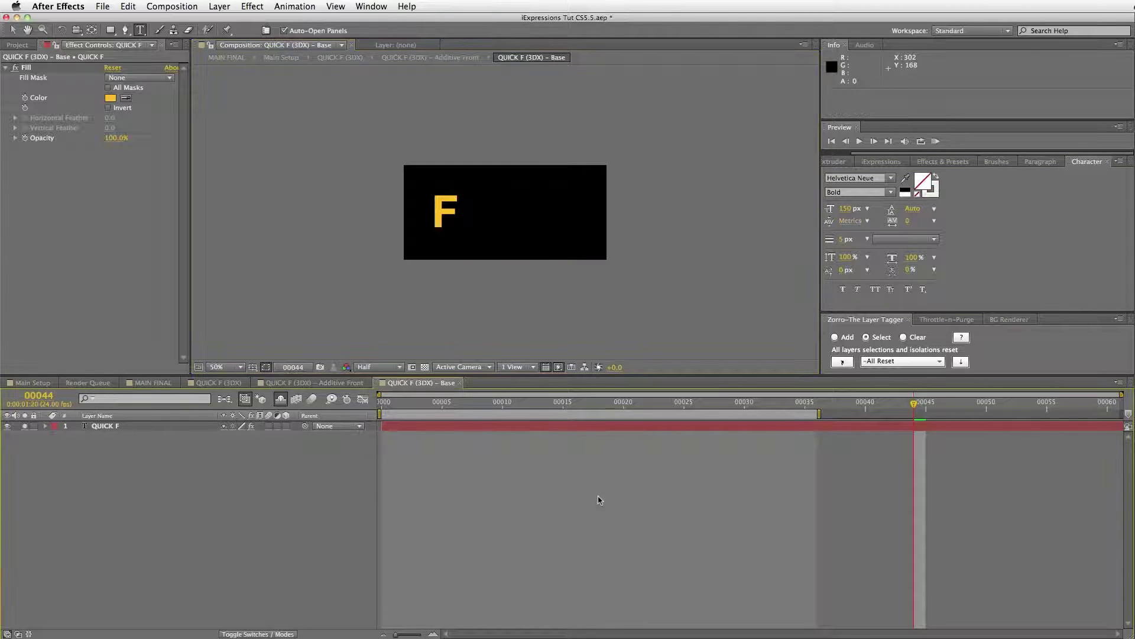
{"action": "left_click", "coordinate": [123, 425]}
{"action": "type", "text": "FAST"}
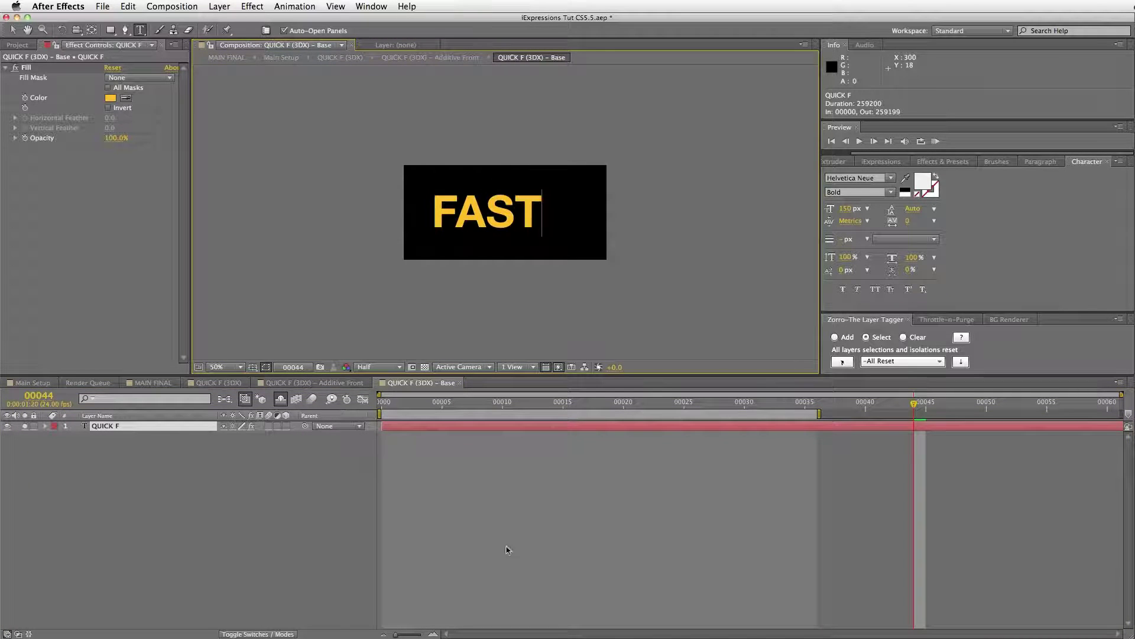
{"action": "left_click", "coordinate": [541, 507]}
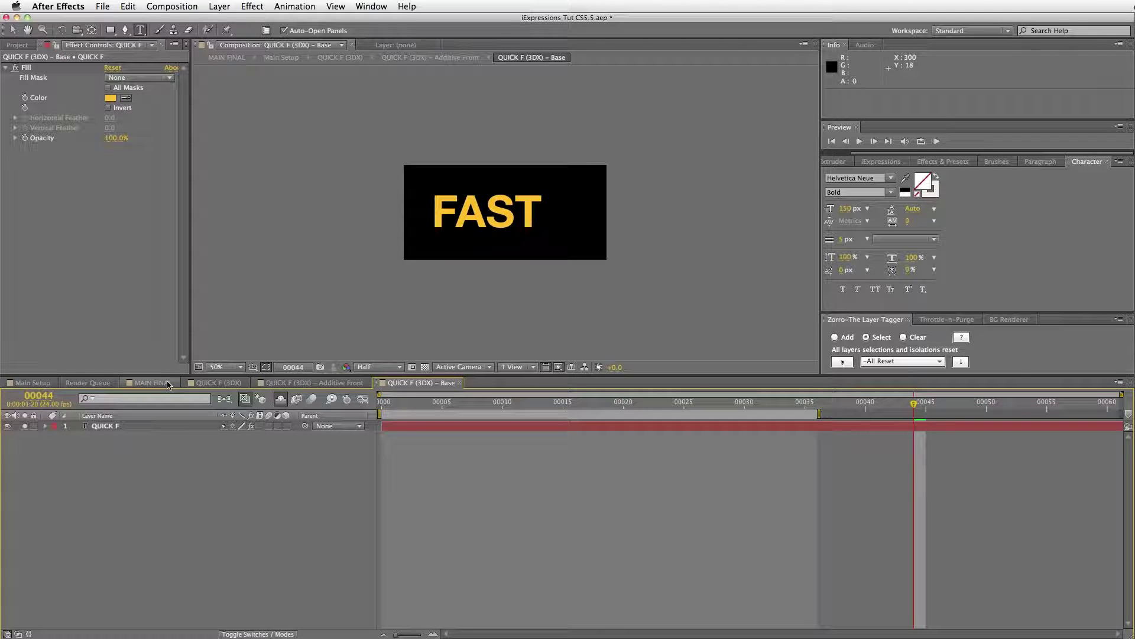
Check the changed word in MAIN FINAL and undo the text change in the QUICK F Base composition.
{"action": "left_click", "coordinate": [151, 383]}
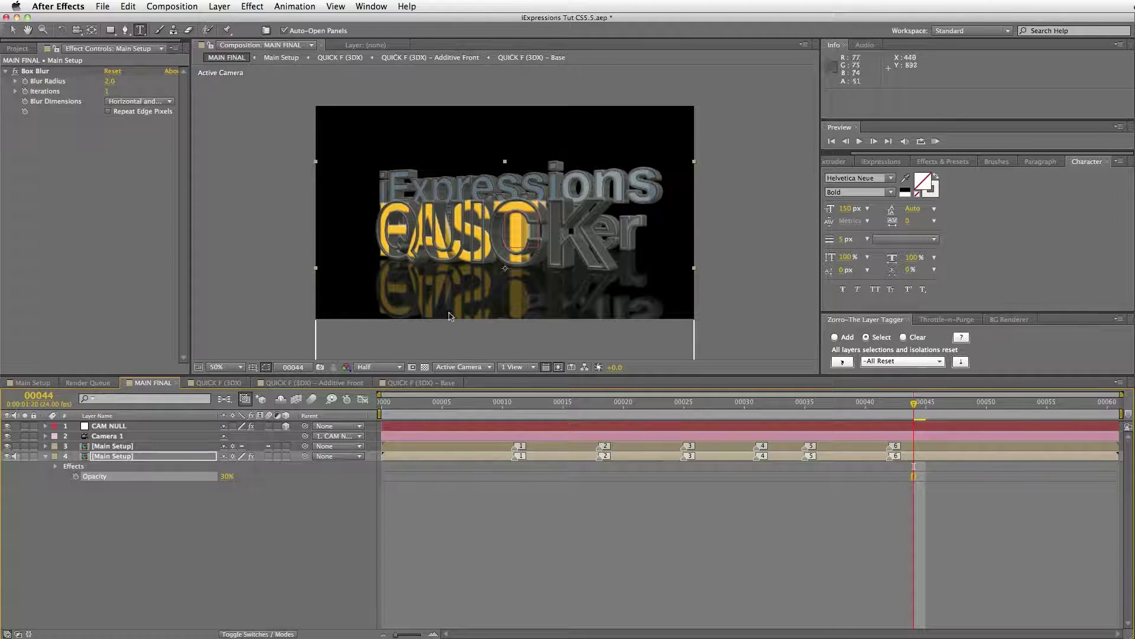
{"action": "left_click", "coordinate": [425, 383]}
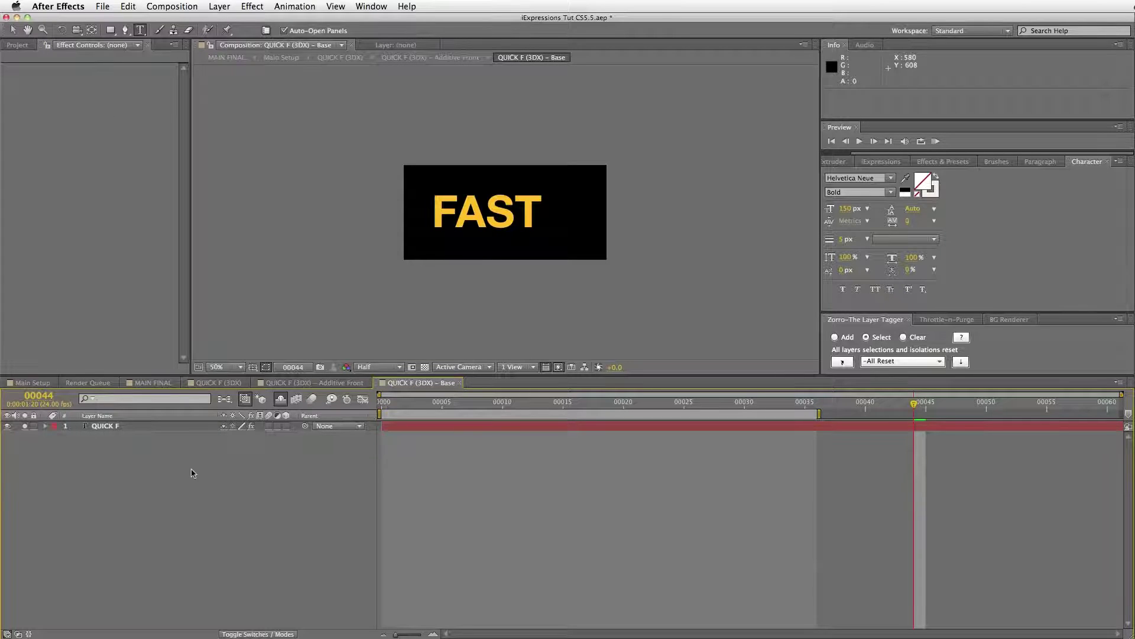
{"action": "key", "text": "super+z"}
{"action": "key", "text": "super+z"}
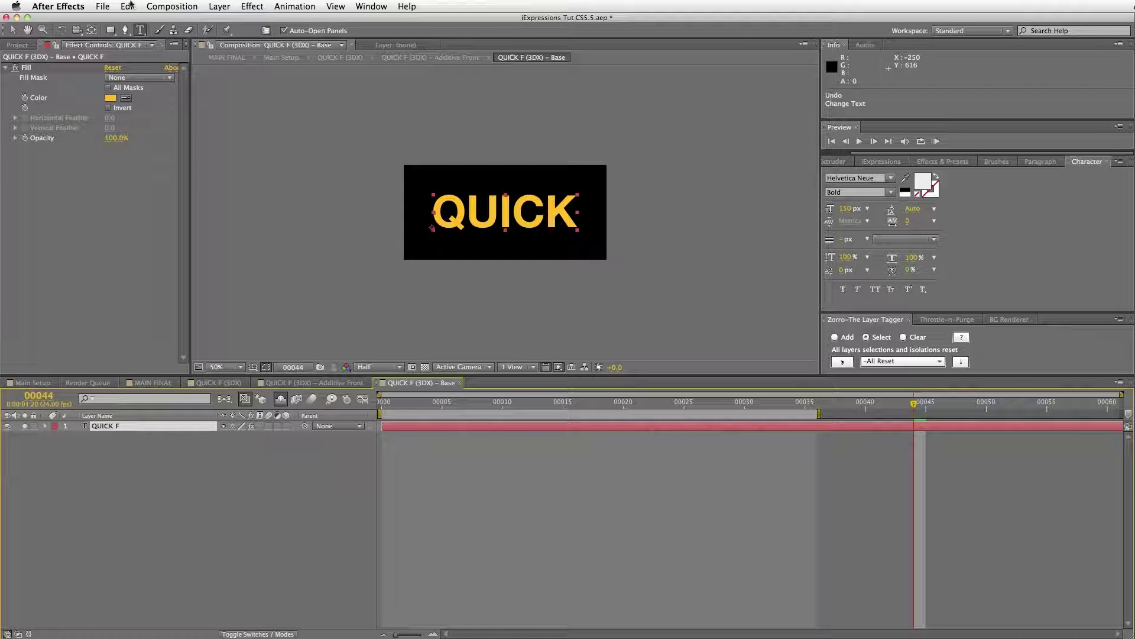
Split the QUICK F text layer at frame 44 and turn off solo for both pieces.
{"action": "left_click", "coordinate": [131, 5]}
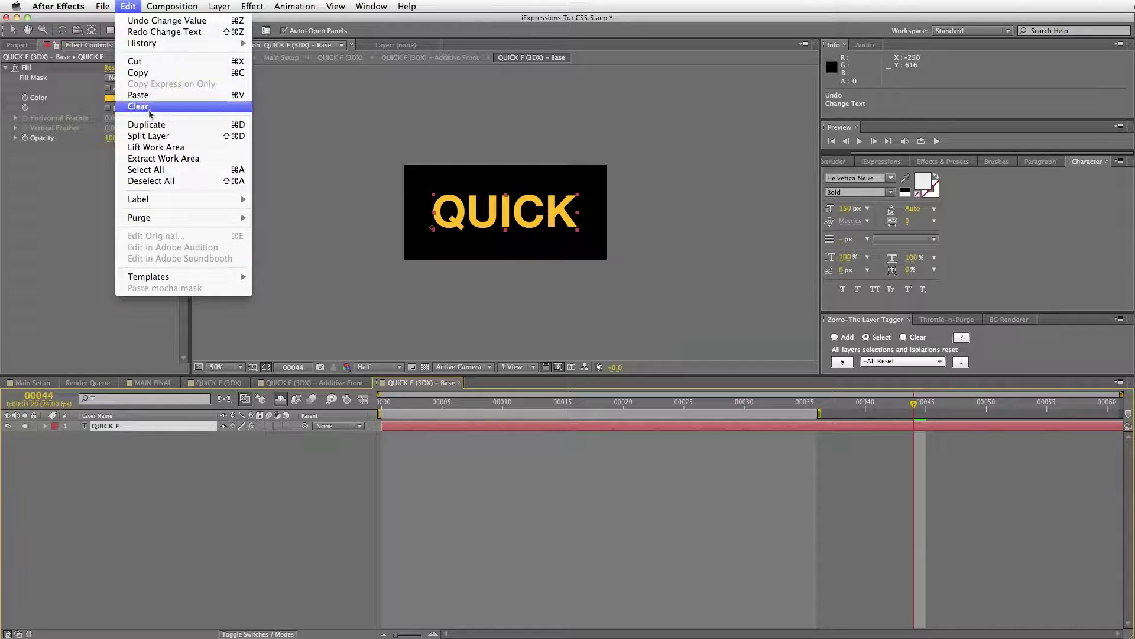
{"action": "left_click", "coordinate": [147, 136]}
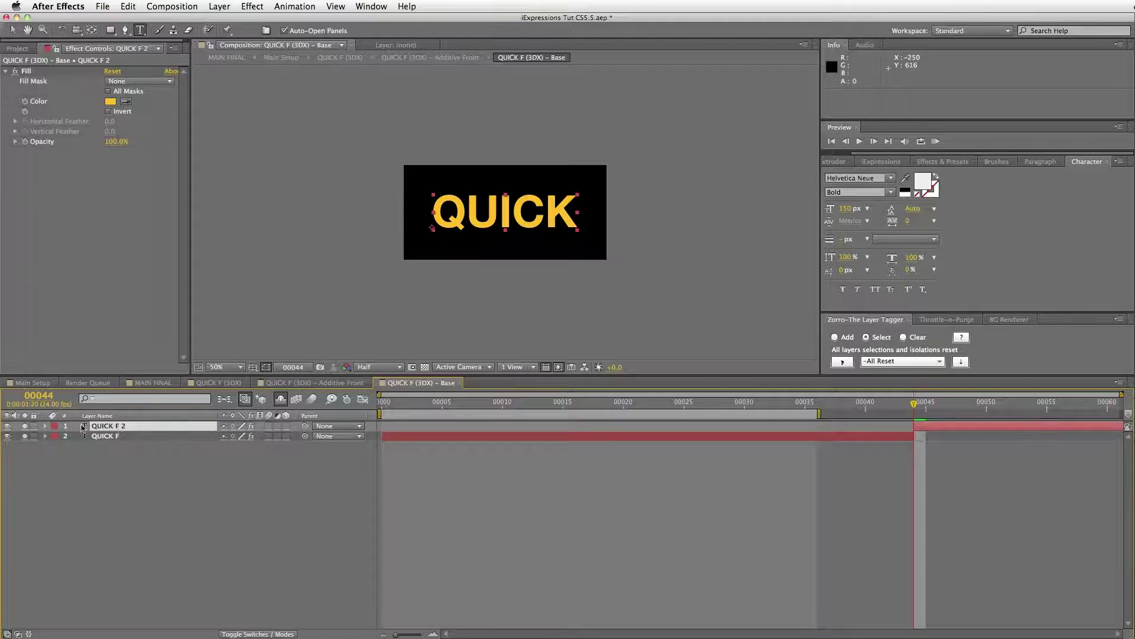
{"action": "left_click", "coordinate": [24, 435]}
Load the News Ticker iExpression from the library's Source Text > Text Animation category and enlarge the area showing its settings.
{"action": "left_click", "coordinate": [882, 162]}
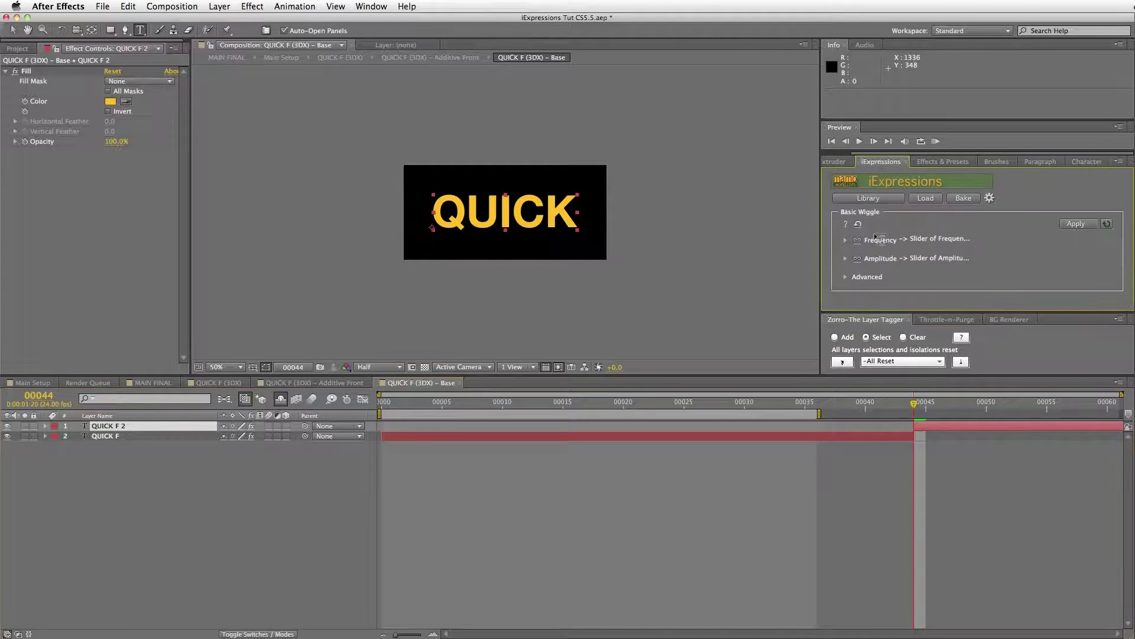
{"action": "left_click", "coordinate": [868, 198]}
{"action": "left_click_drag", "start_coordinate": [704, 246], "coordinate": [633, 102]}
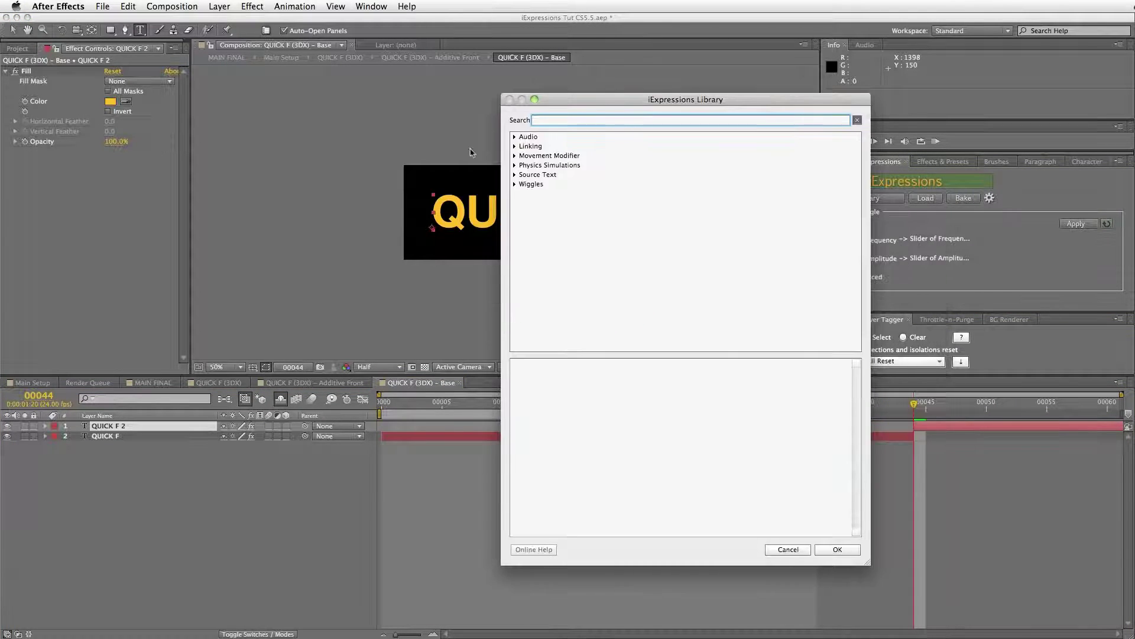
{"action": "left_click", "coordinate": [514, 176]}
{"action": "left_click", "coordinate": [524, 194]}
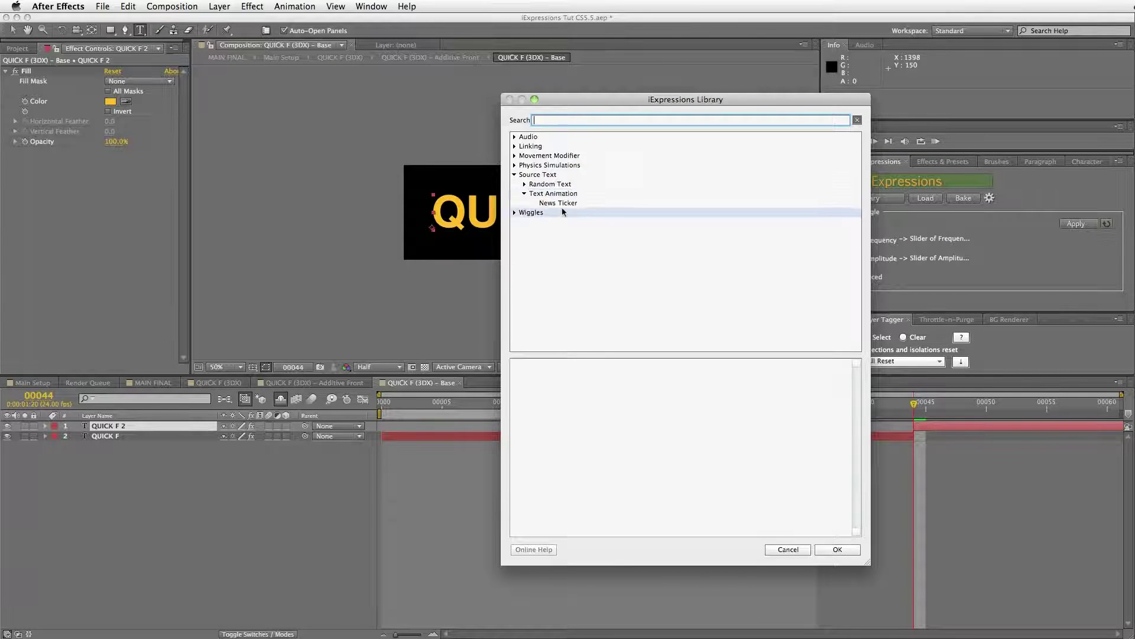
{"action": "left_click", "coordinate": [565, 205]}
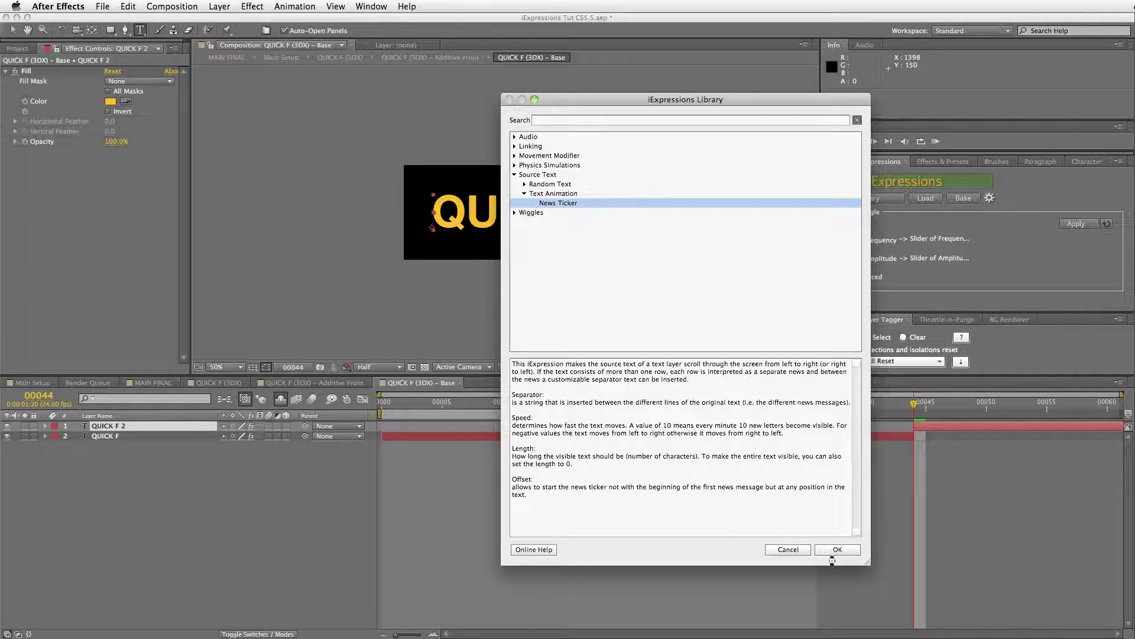
{"action": "left_click", "coordinate": [836, 550]}
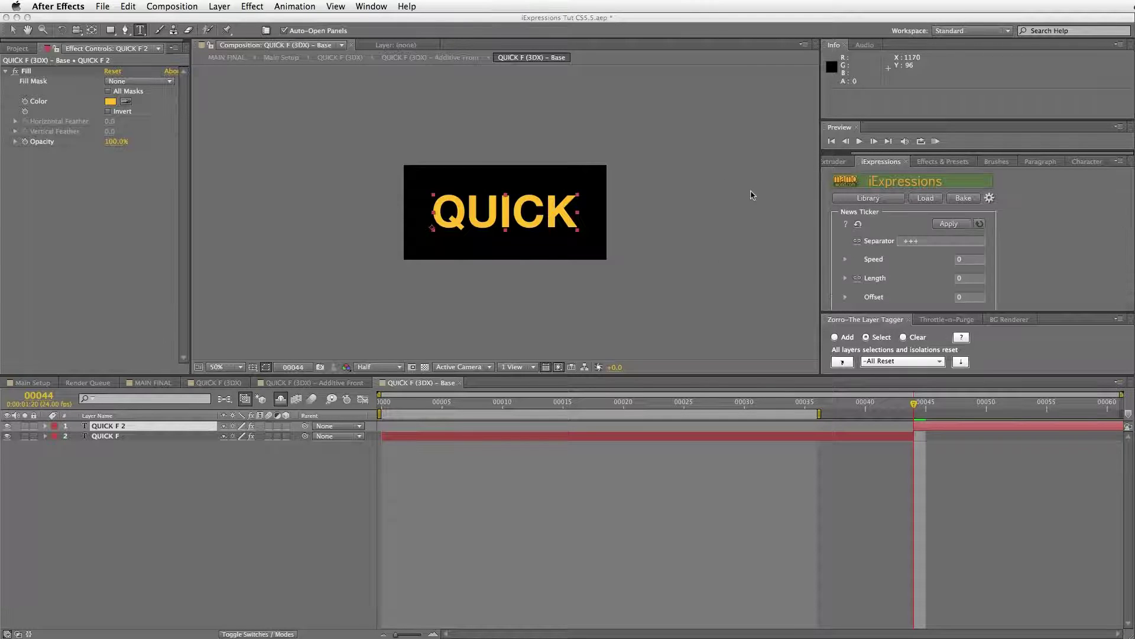
{"action": "left_click_drag", "start_coordinate": [866, 308], "coordinate": [828, 343]}
{"action": "left_click_drag", "start_coordinate": [790, 375], "coordinate": [775, 474]}
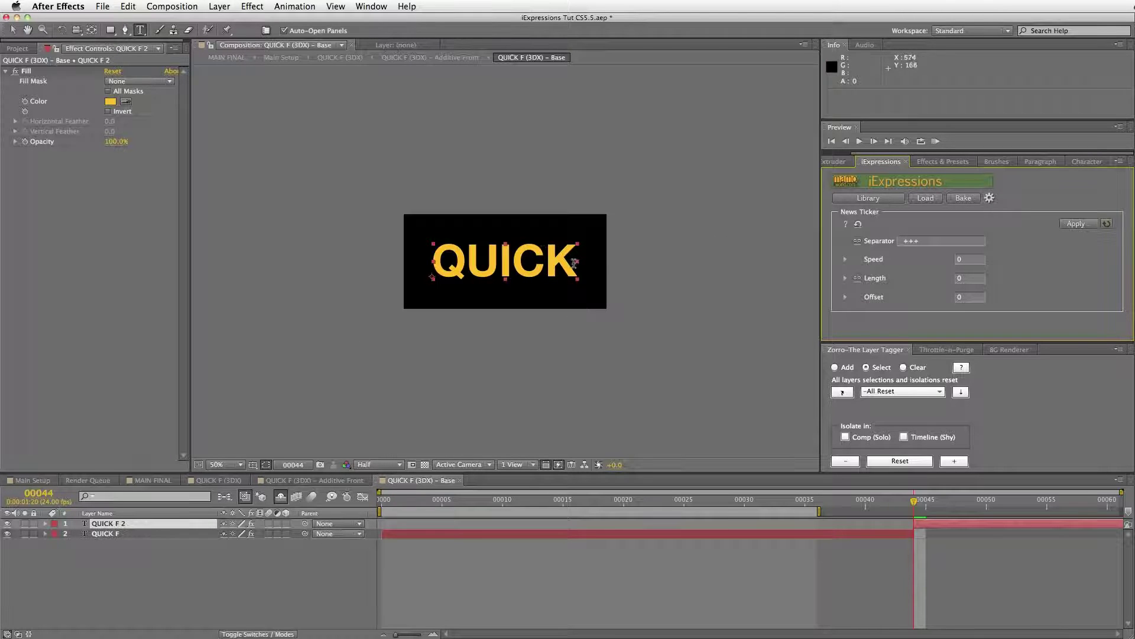
Add the lines FAST, AND and FUN below QUICK in the text layer that starts at frame 44.
{"action": "left_click", "coordinate": [593, 260]}
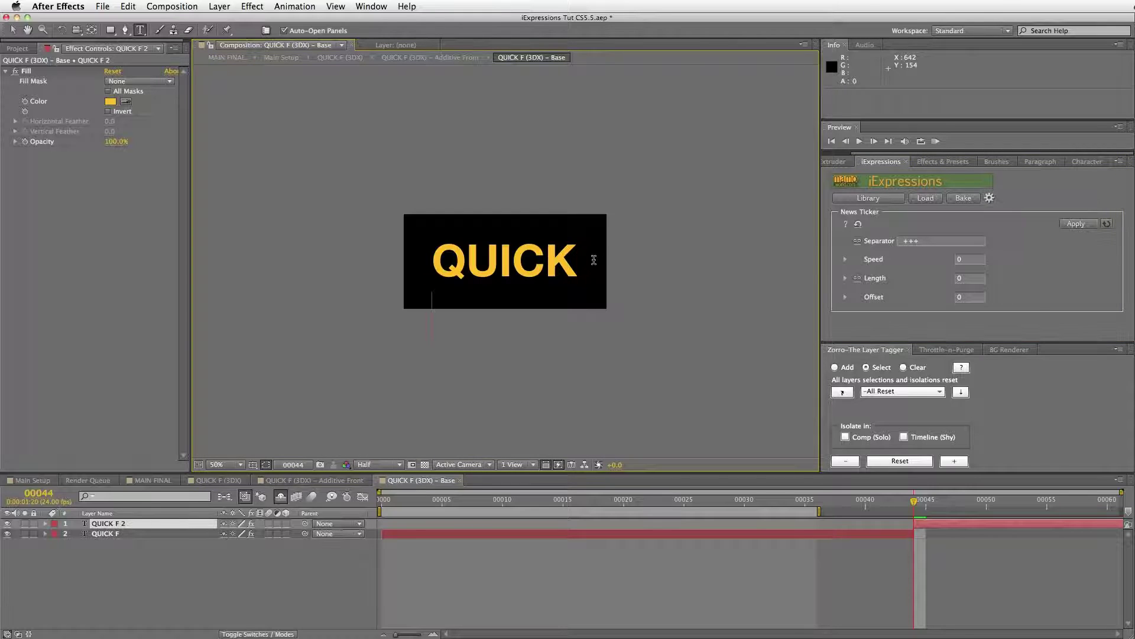
{"action": "type", "text": "FAST"}
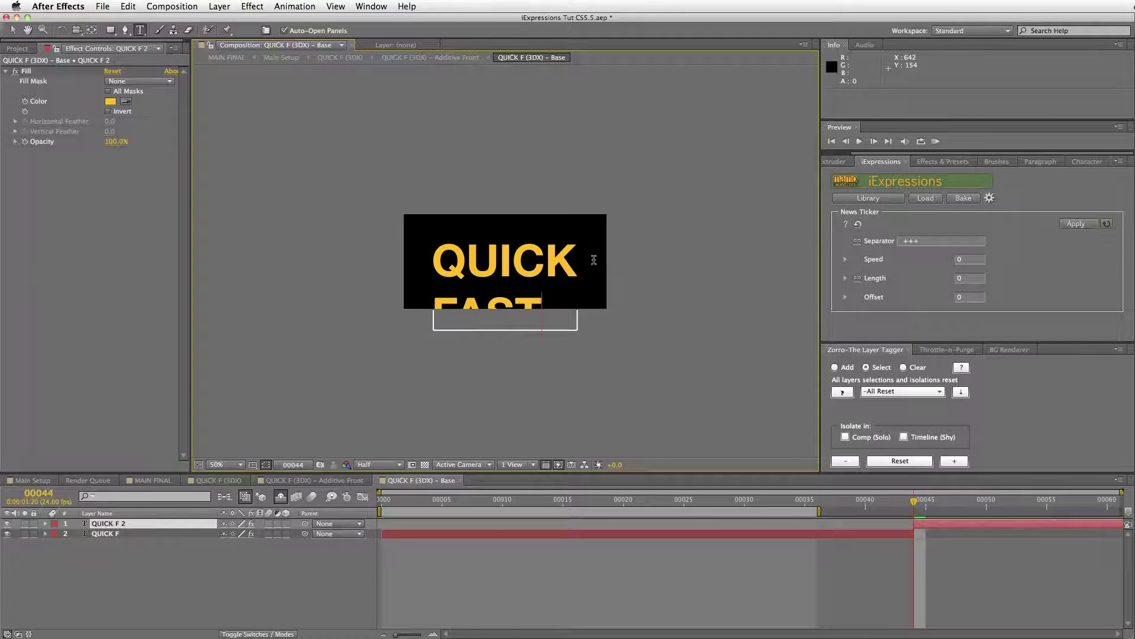
{"action": "key", "text": "Return"}
{"action": "type", "text": "A"}
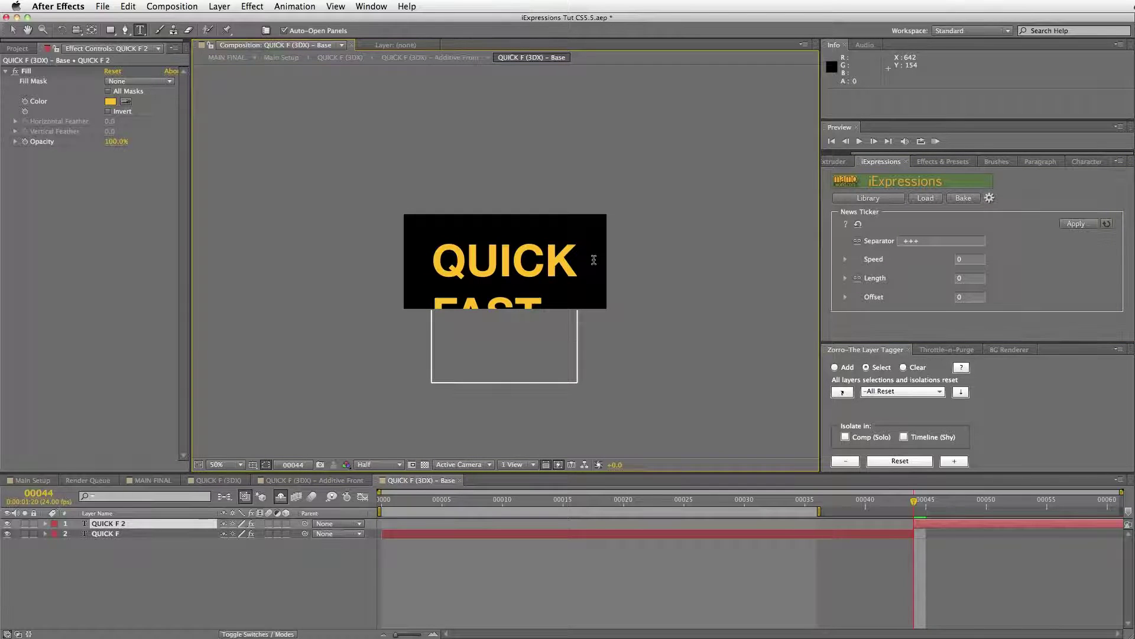
{"action": "key", "text": "Return"}
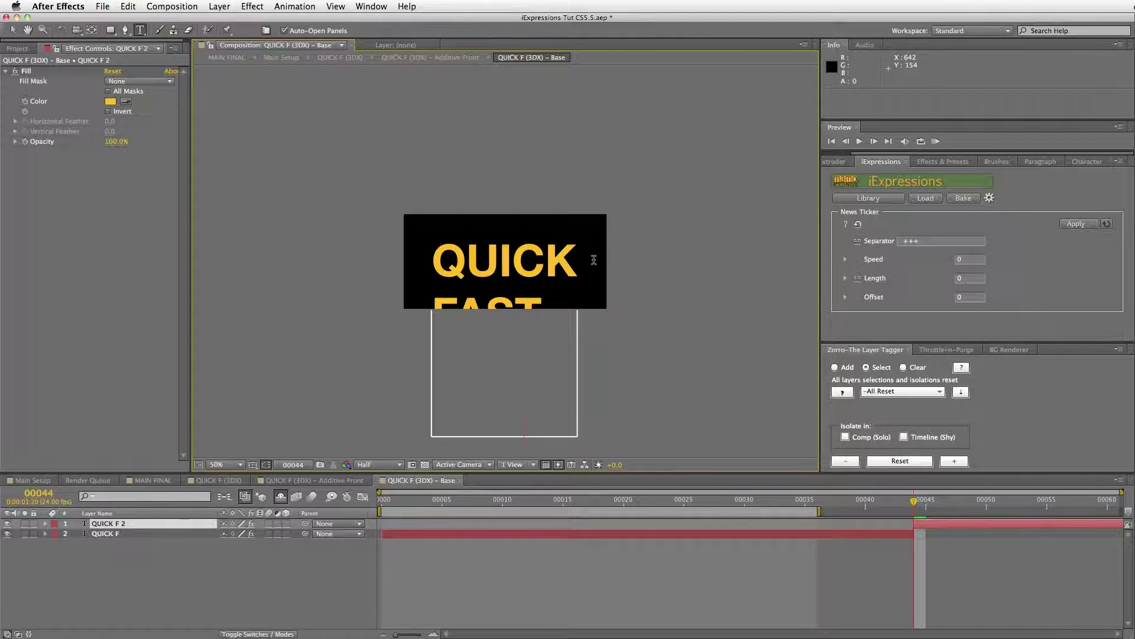
{"action": "left_click", "coordinate": [12, 30]}
Shift the four-line text upward to view its lower lines, and undo the move.
{"action": "left_click_drag", "start_coordinate": [534, 287], "coordinate": [544, 183]}
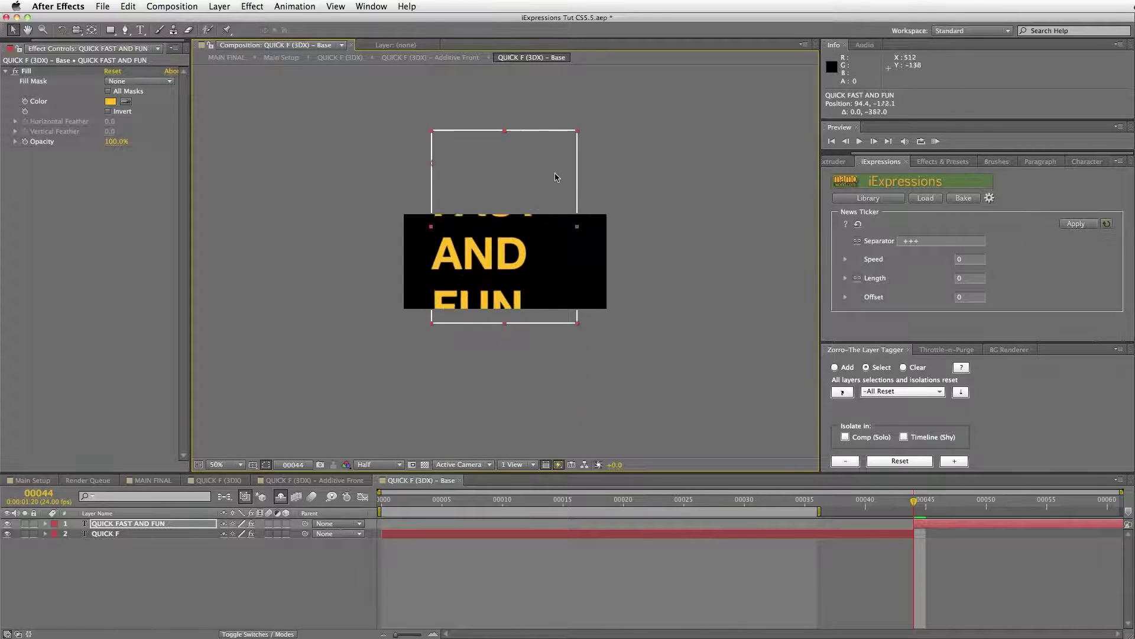
{"action": "key", "text": "cmd+z"}
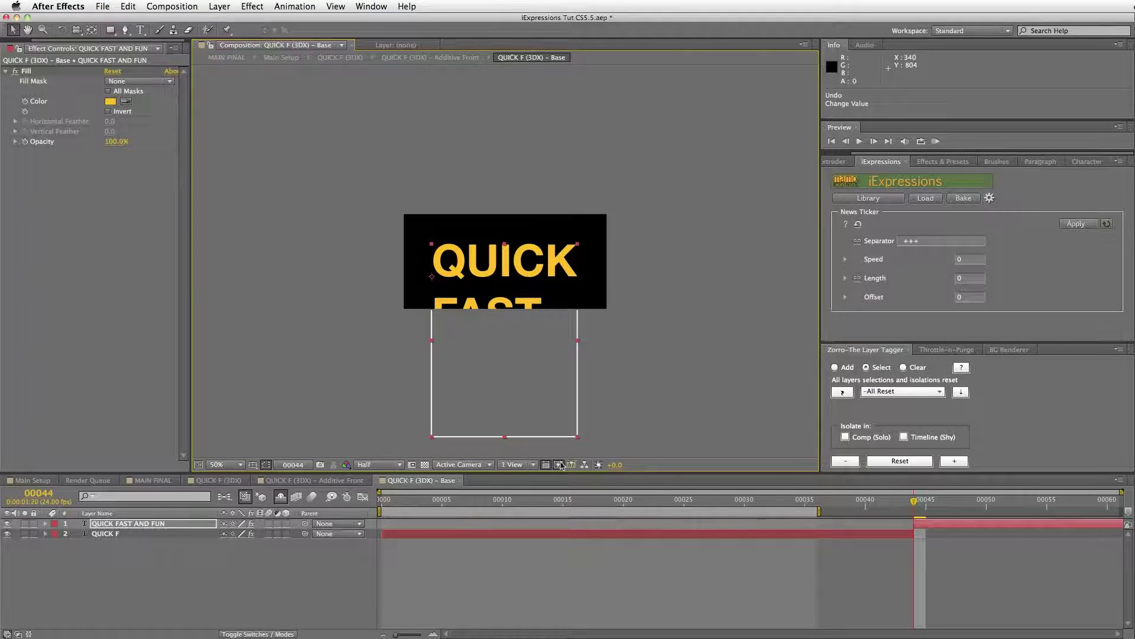
{"action": "mouse_move", "coordinate": [914, 502]}
{"action": "left_mouse_down"}
{"action": "mouse_move", "coordinate": [902, 499]}
{"action": "mouse_move", "coordinate": [914, 500]}
{"action": "left_mouse_up"}
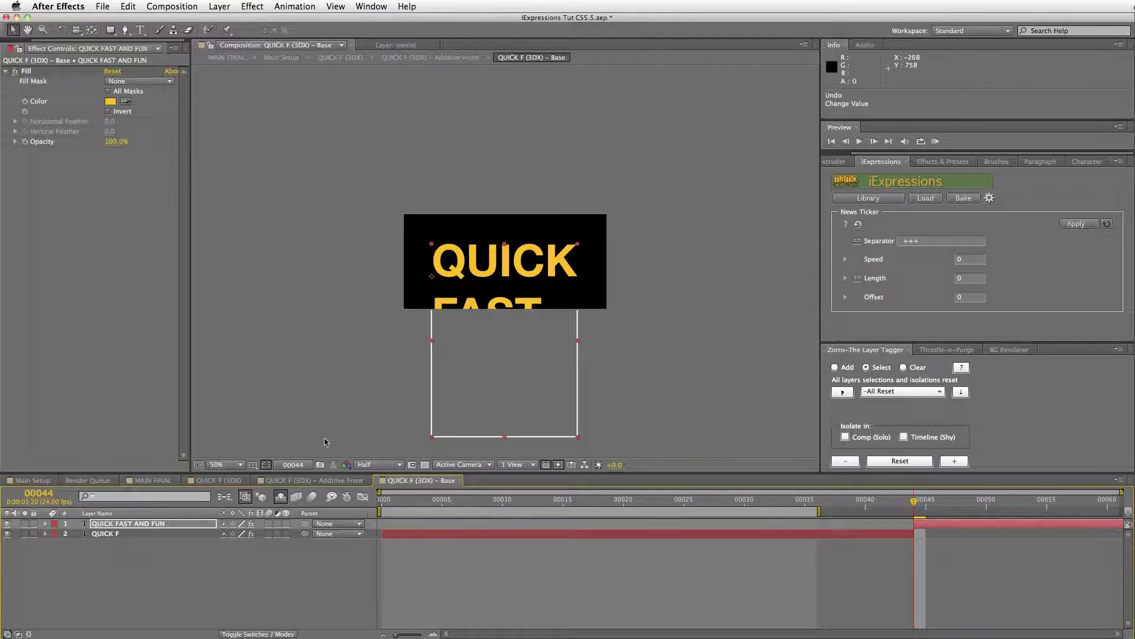
With the QUICK FAST AND FUN layer selected, clear the News Ticker's separator and set its speed to 100.
{"action": "left_click", "coordinate": [118, 524]}
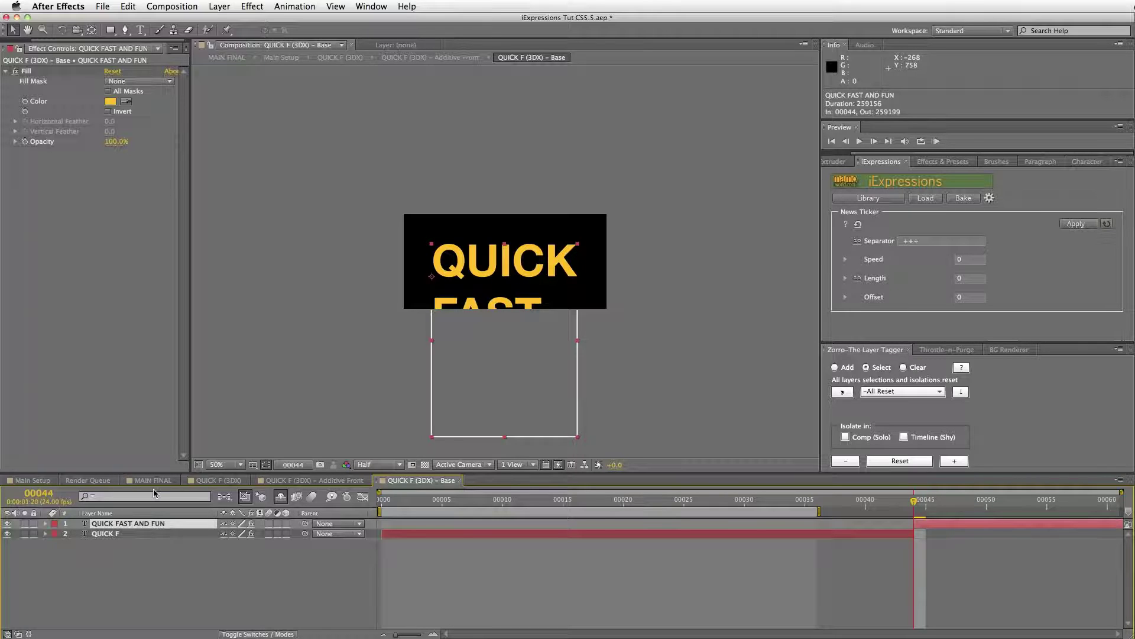
{"action": "left_click", "coordinate": [912, 245]}
{"action": "double_click", "coordinate": [914, 241]}
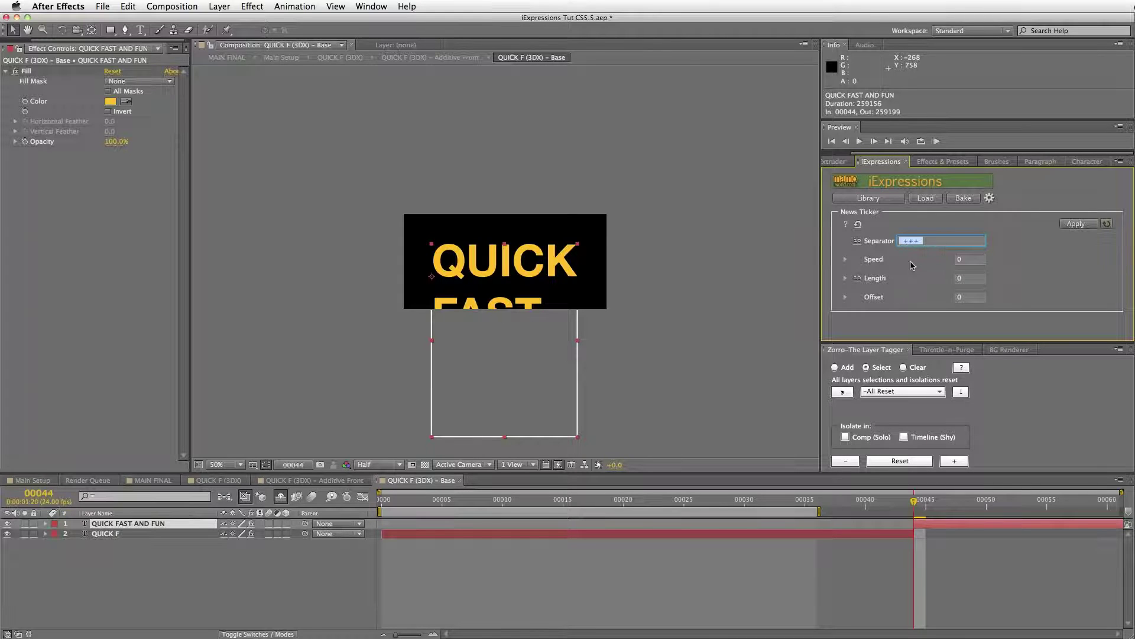
{"action": "key", "text": "BackSpace"}
{"action": "left_click", "coordinate": [973, 261]}
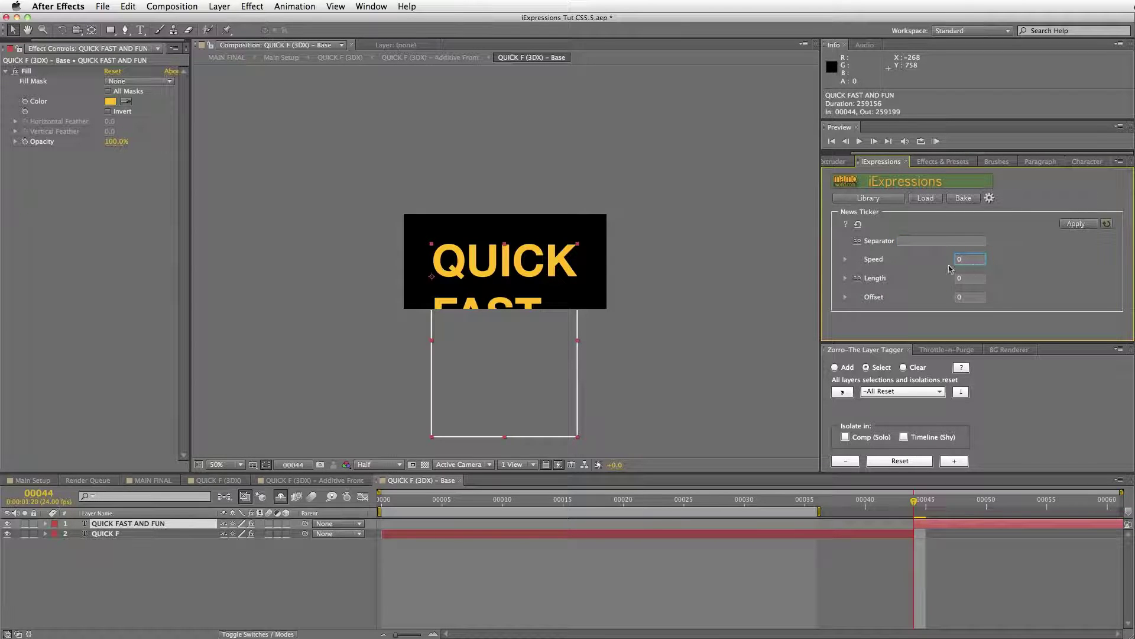
{"action": "mouse_move", "coordinate": [879, 263]}
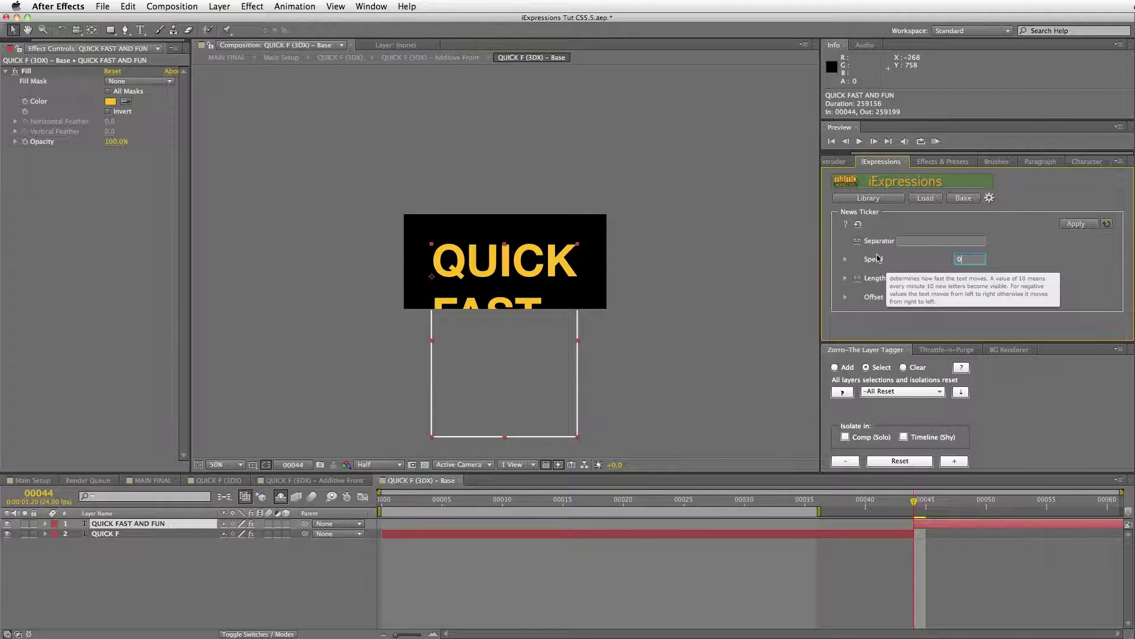
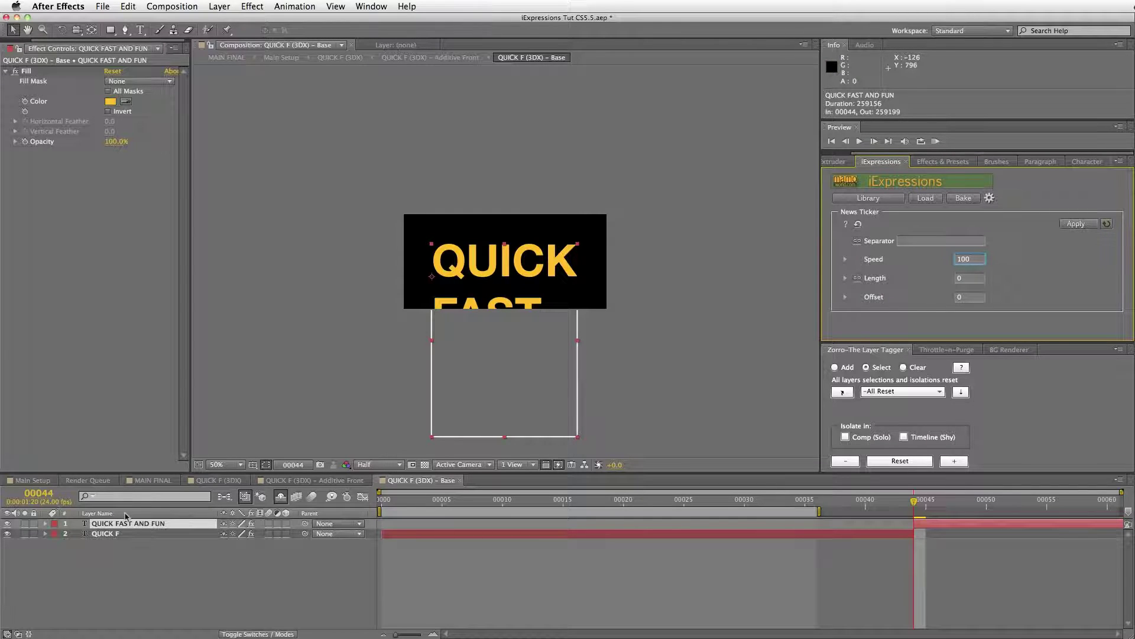
Apply the News Ticker iExpression to the QUICK FAST AND FUN layer.
{"action": "left_click", "coordinate": [89, 526]}
{"action": "left_click", "coordinate": [1076, 226]}
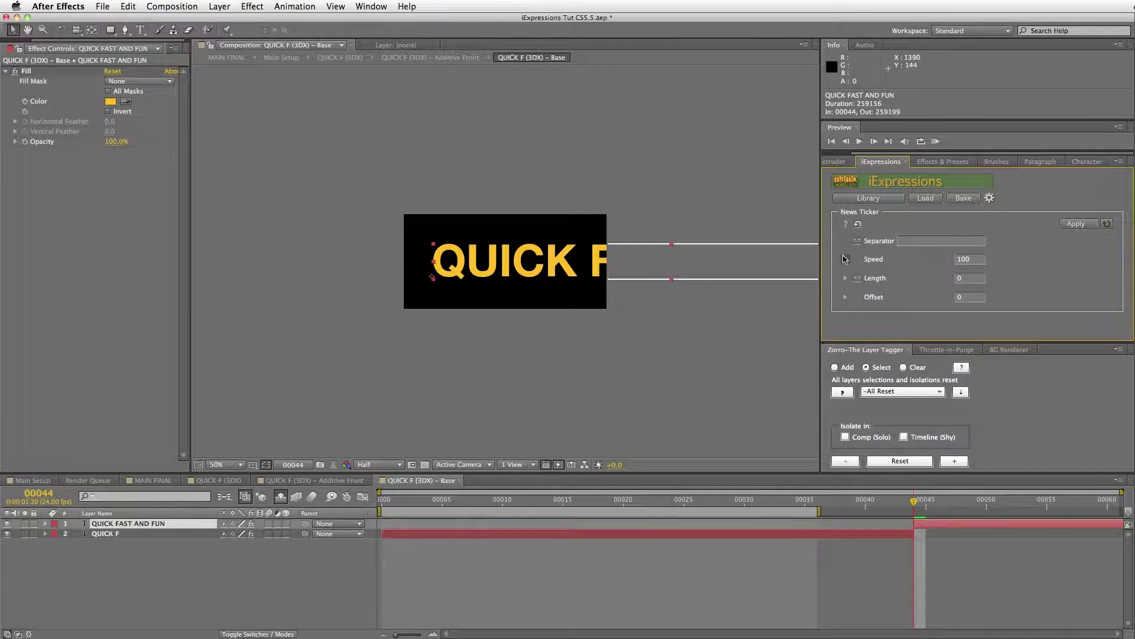
{"action": "mouse_move", "coordinate": [916, 504]}
{"action": "left_mouse_down"}
{"action": "mouse_move", "coordinate": [1087, 503]}
{"action": "mouse_move", "coordinate": [897, 502]}
{"action": "mouse_move", "coordinate": [1109, 492]}
{"action": "mouse_move", "coordinate": [915, 500]}
{"action": "left_mouse_up"}
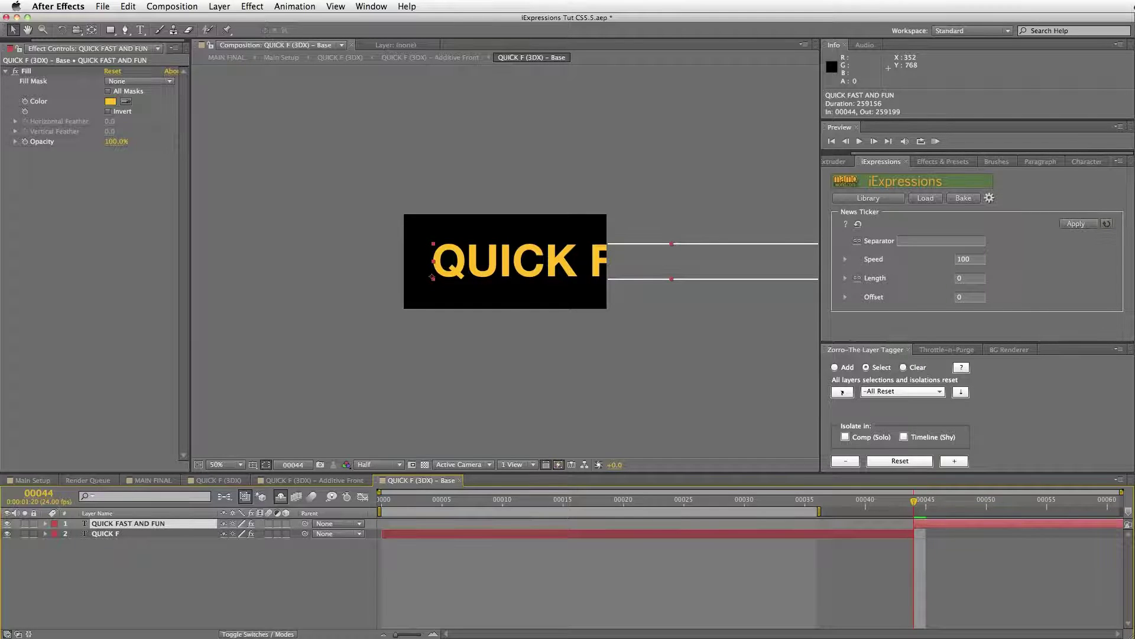
Switch to QuickTime Player, examine how the front word scrolls in the finished movie, and return to After Effects.
{"action": "key", "text": "super+Tab"}
{"action": "key", "text": "super+Tab"}
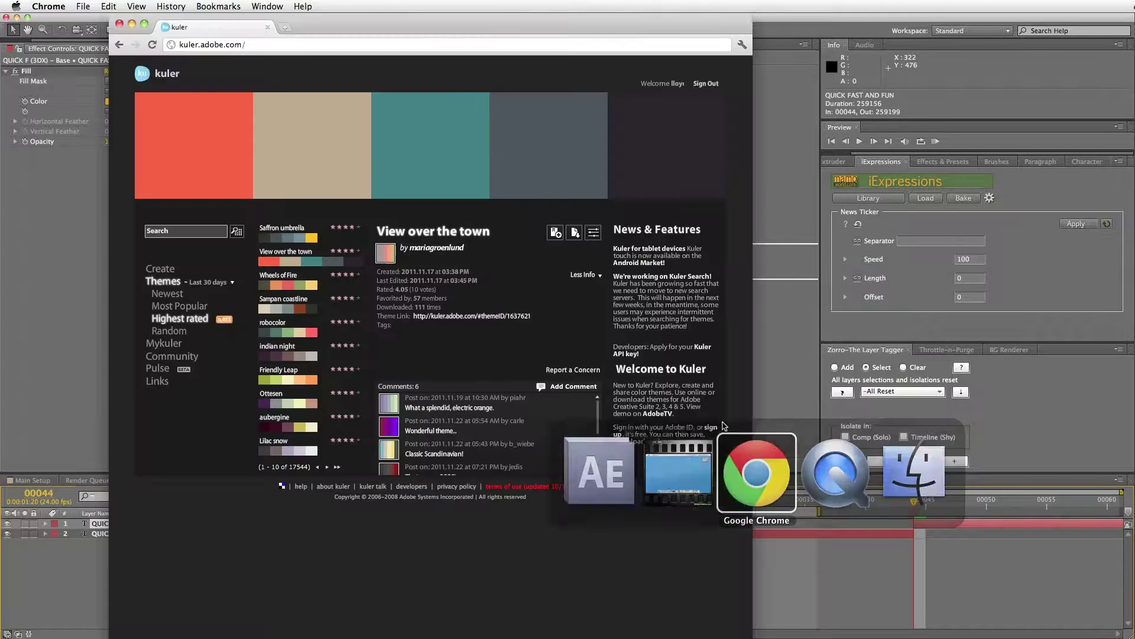
{"action": "key", "text": "super+Tab"}
{"action": "key", "text": "super+Tab"}
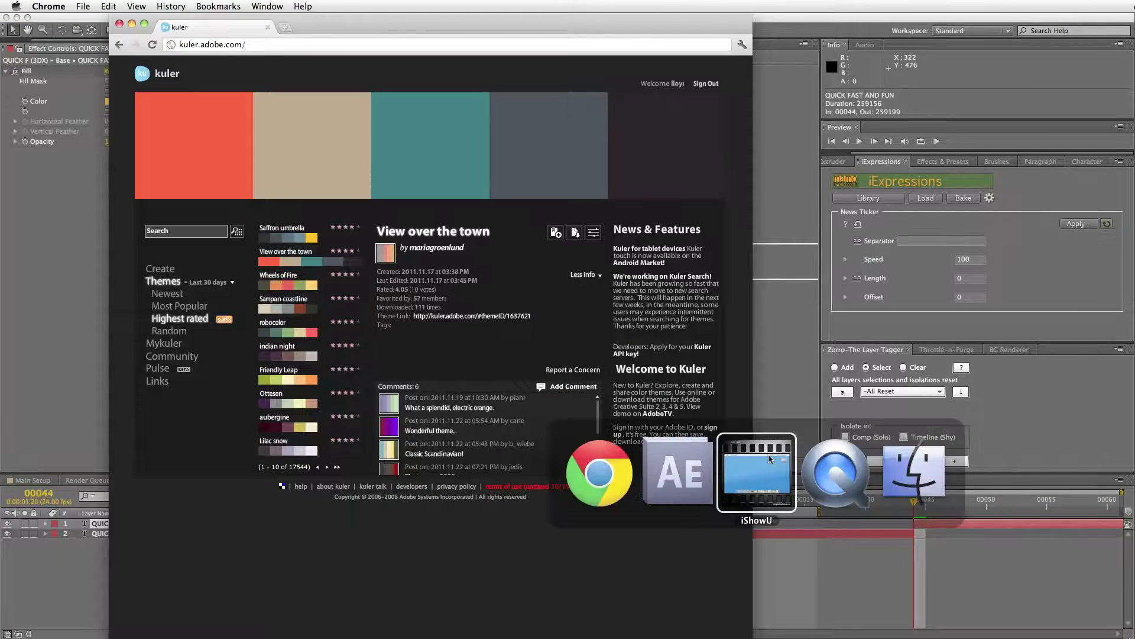
{"action": "key", "text": "super+Tab"}
{"action": "left_click", "coordinate": [688, 411]}
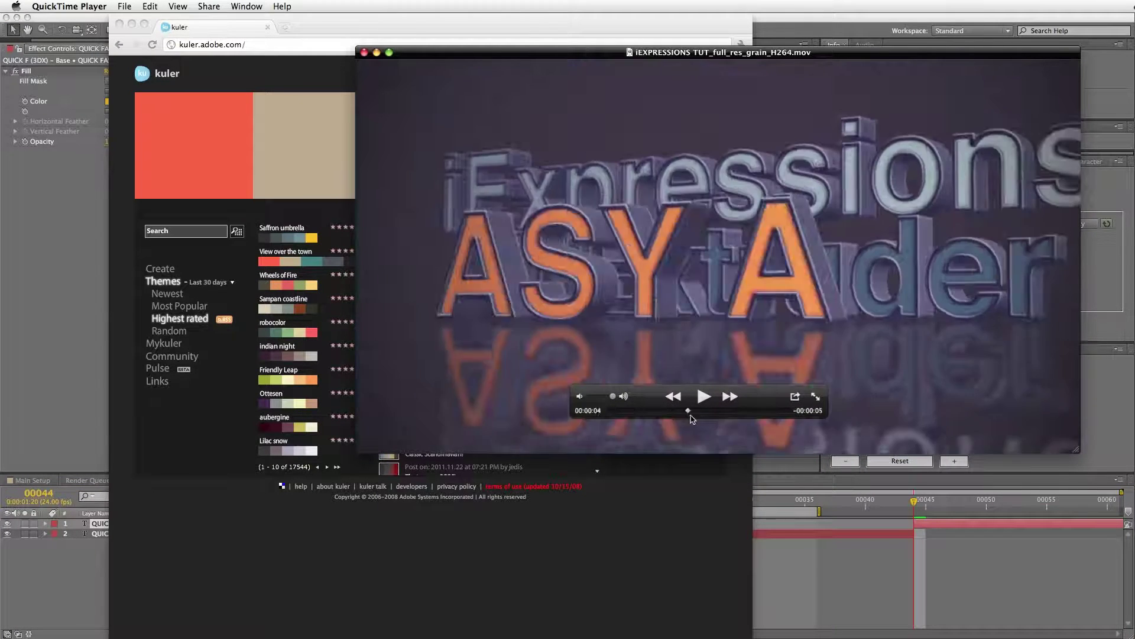
{"action": "mouse_move", "coordinate": [690, 415]}
{"action": "left_mouse_down"}
{"action": "mouse_move", "coordinate": [721, 413]}
{"action": "mouse_move", "coordinate": [673, 415]}
{"action": "mouse_move", "coordinate": [684, 414]}
{"action": "left_mouse_up"}
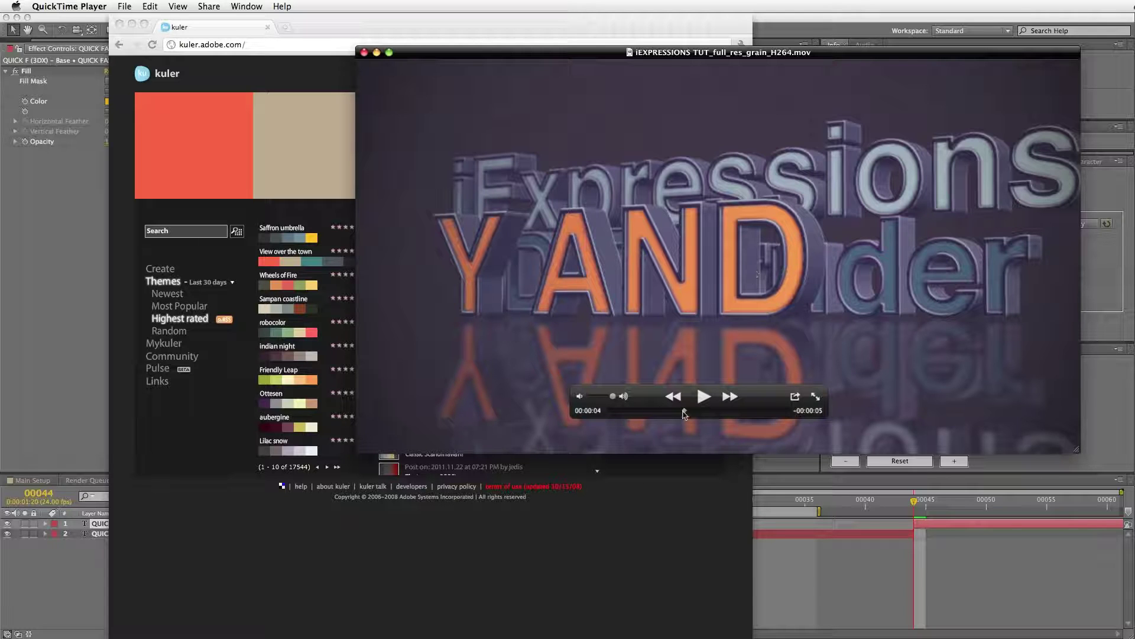
{"action": "mouse_move", "coordinate": [685, 414]}
{"action": "left_mouse_down"}
{"action": "mouse_move", "coordinate": [656, 414]}
{"action": "mouse_move", "coordinate": [672, 414]}
{"action": "left_mouse_up"}
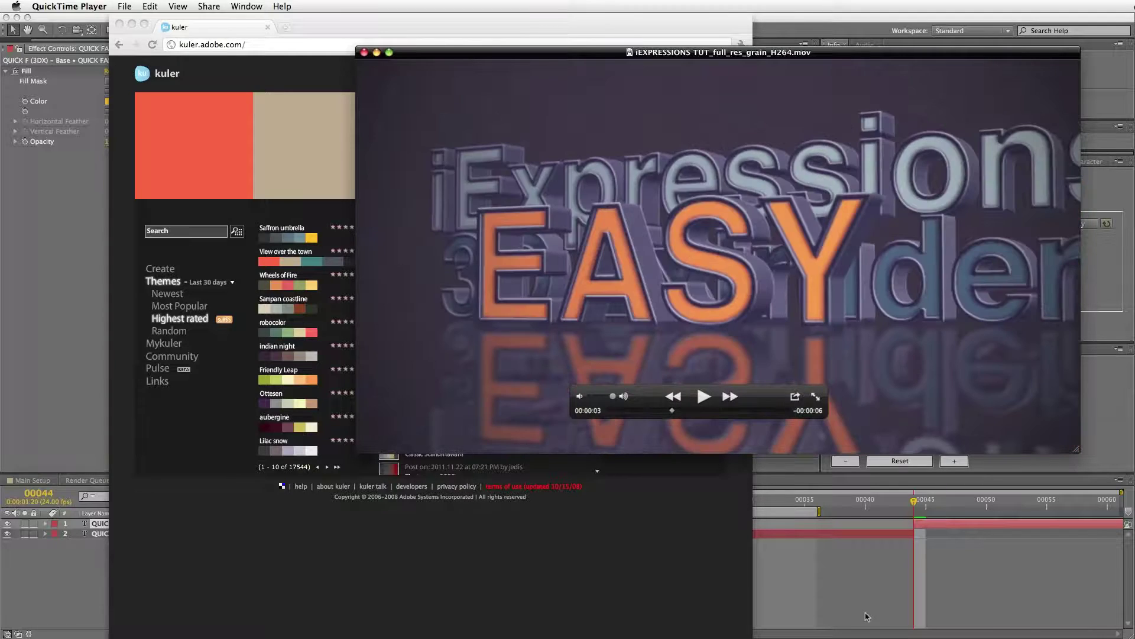
{"action": "left_click", "coordinate": [867, 616]}
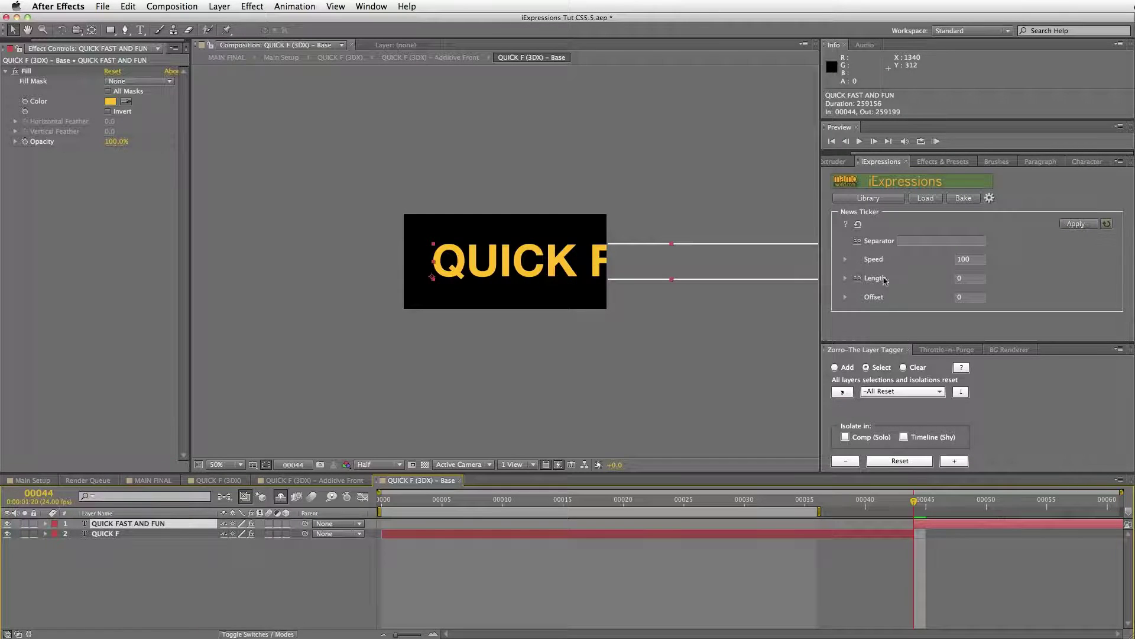
Set the News Ticker's length to 5, update the layer, and check the text at frame 47.
{"action": "left_click", "coordinate": [966, 278]}
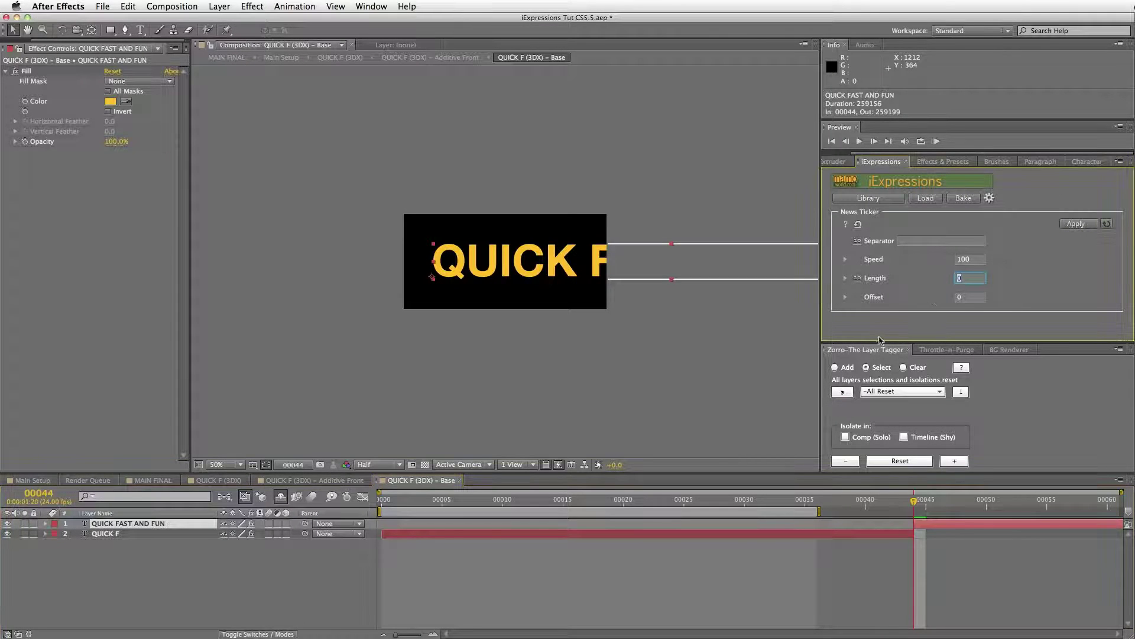
{"action": "type", "text": "5"}
{"action": "key", "text": "Return"}
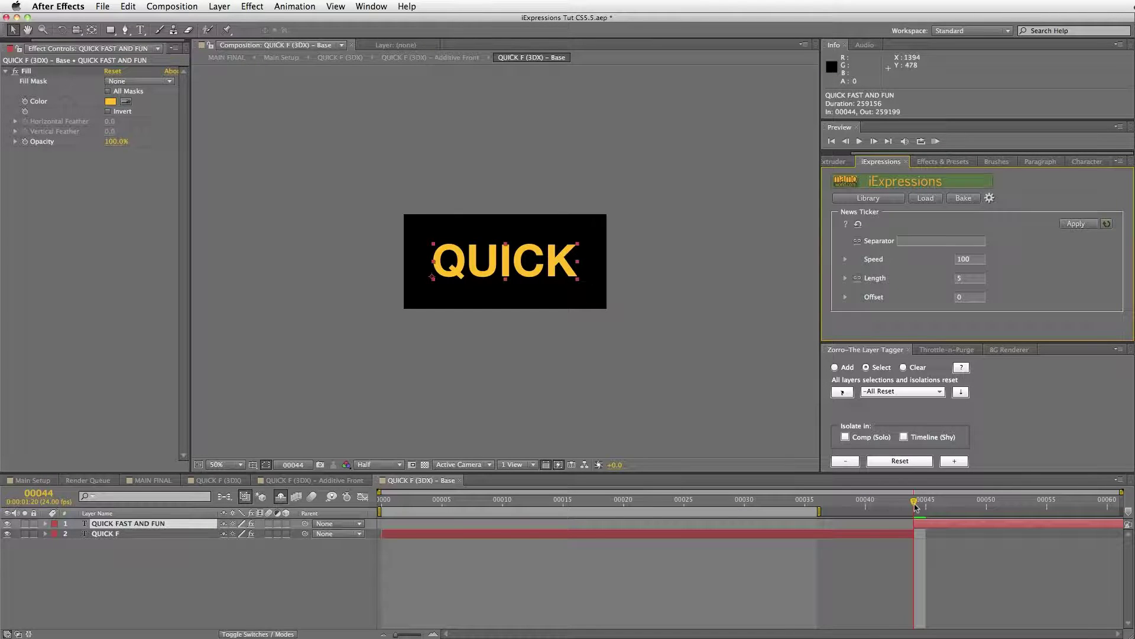
{"action": "left_click_drag", "start_coordinate": [915, 507], "coordinate": [950, 503]}
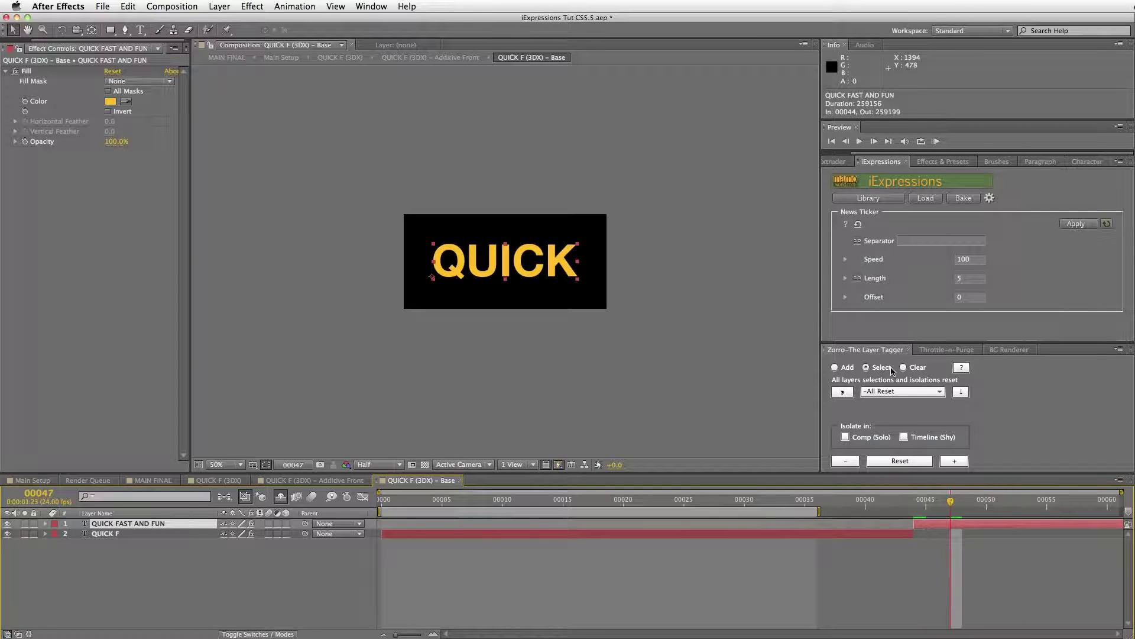
{"action": "key", "text": "super+k"}
{"action": "left_click", "coordinate": [425, 429]}
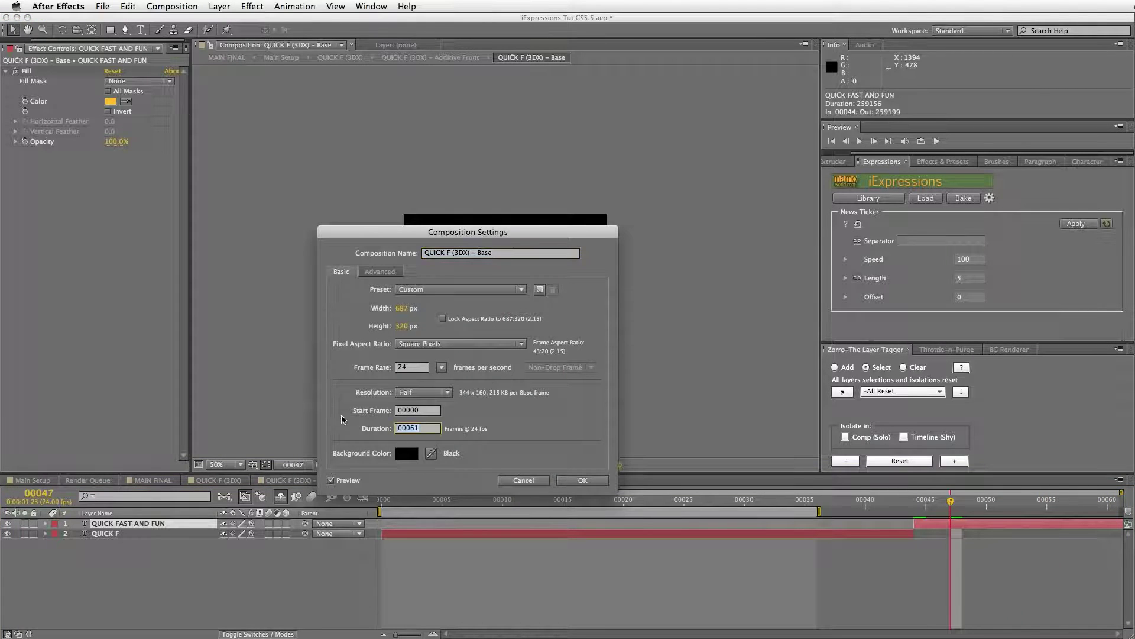
{"action": "left_click", "coordinate": [543, 480]}
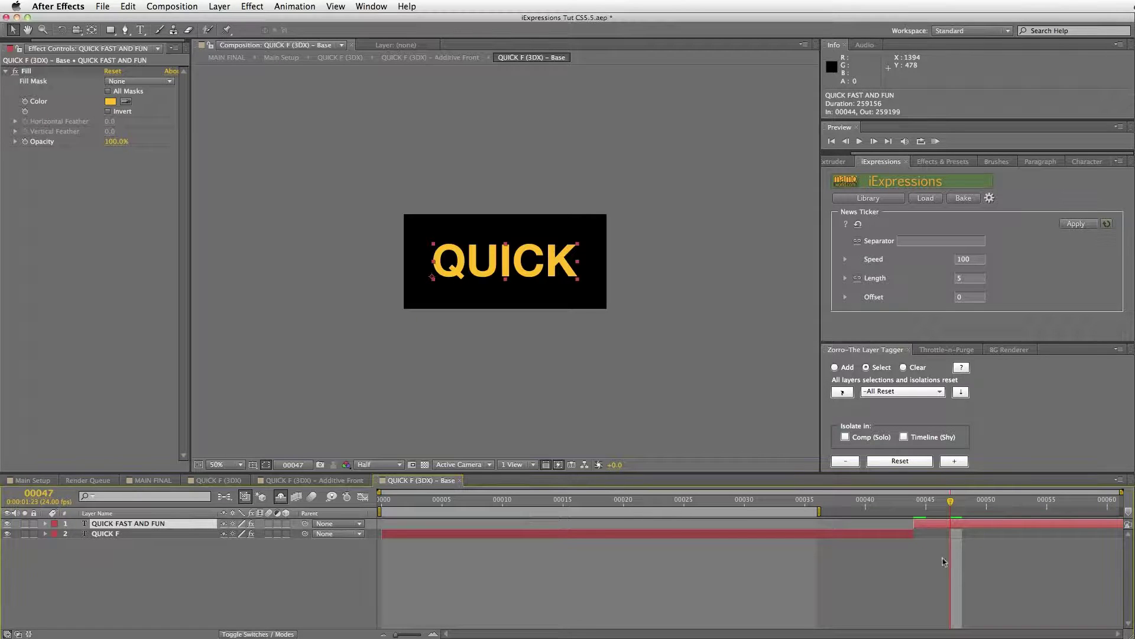
At frame 48, set the News Ticker's speed to 300 and apply it to the QUICK FAST AND FUN layer.
{"action": "mouse_move", "coordinate": [953, 506]}
{"action": "left_mouse_down"}
{"action": "mouse_move", "coordinate": [1058, 507]}
{"action": "mouse_move", "coordinate": [963, 507]}
{"action": "left_mouse_up"}
{"action": "left_click", "coordinate": [965, 260]}
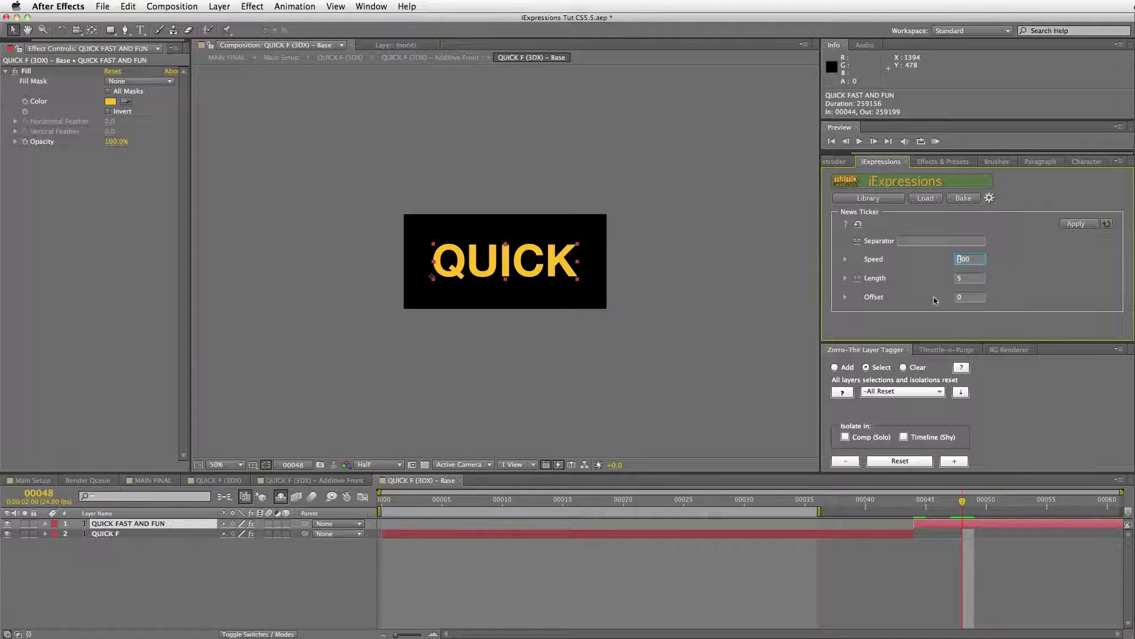
{"action": "left_click", "coordinate": [1076, 223]}
{"action": "left_click", "coordinate": [1078, 228]}
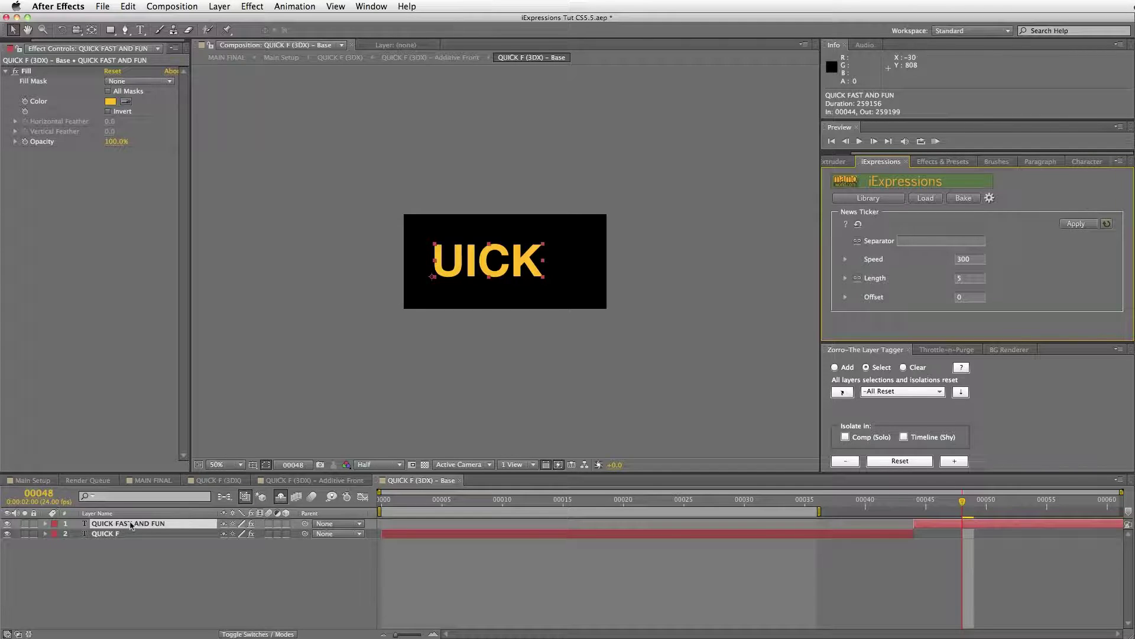
Turn on automatic updating for the iExpression, check frame 52, and set the News Ticker's speed to 500.
{"action": "left_click", "coordinate": [1106, 224]}
{"action": "left_click_drag", "start_coordinate": [963, 501], "coordinate": [1011, 502]}
{"action": "left_click", "coordinate": [970, 259]}
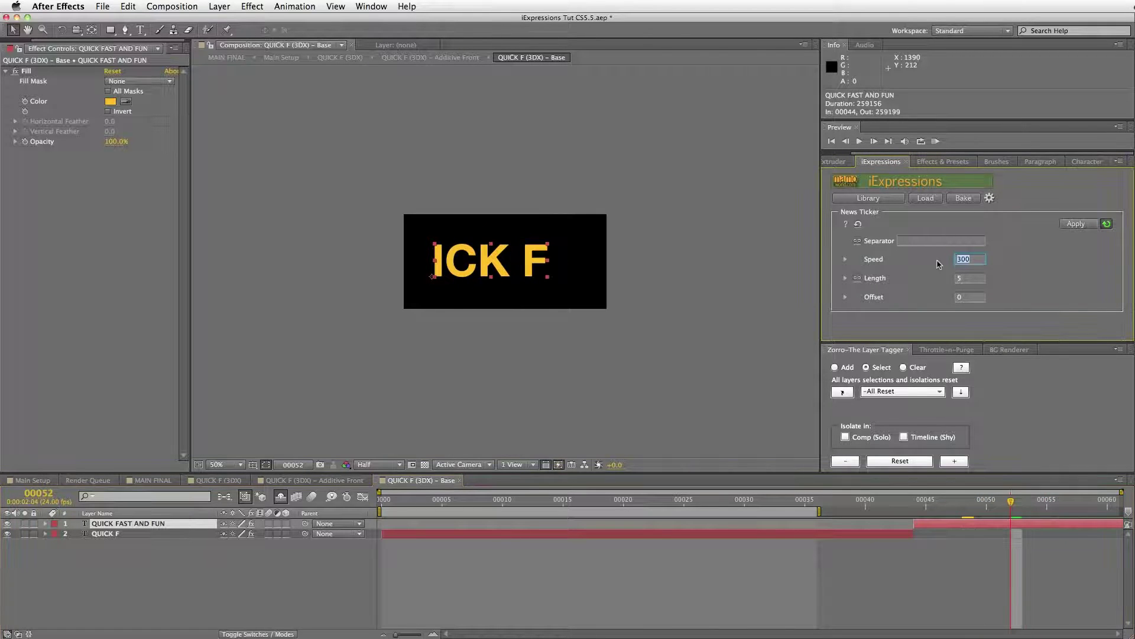
{"action": "type", "text": "500"}
{"action": "key", "text": "Tab"}
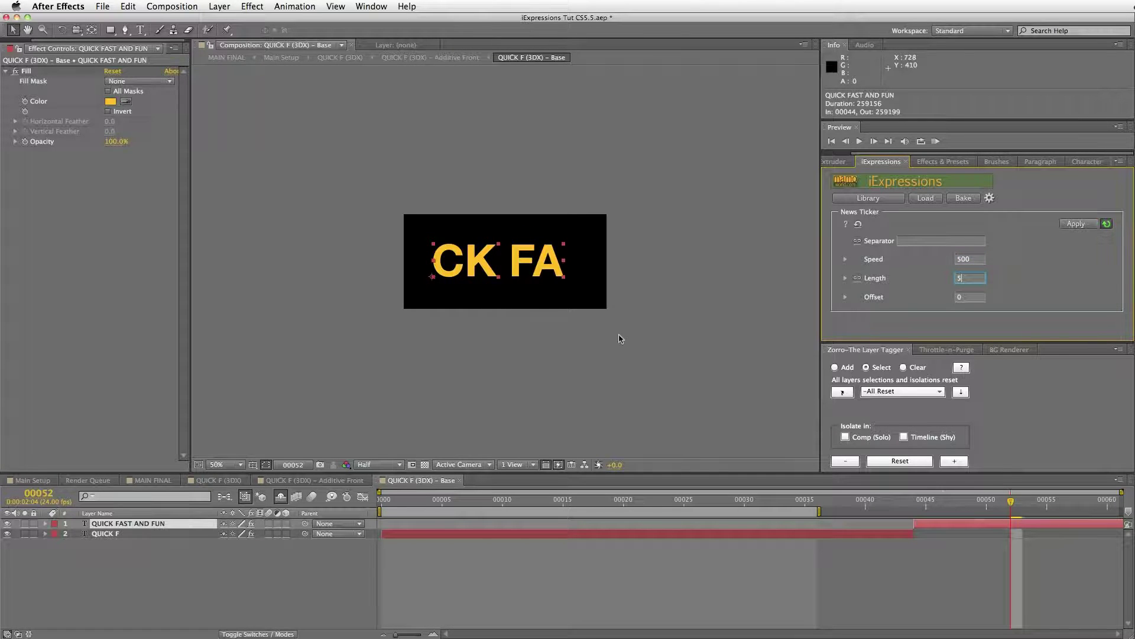
Set the work area to run from about frame 37 to the composition's end, and play a RAM preview of the ticker.
{"action": "mouse_move", "coordinate": [976, 500]}
{"action": "left_mouse_down"}
{"action": "mouse_move", "coordinate": [925, 502]}
{"action": "mouse_move", "coordinate": [1121, 508]}
{"action": "mouse_move", "coordinate": [914, 504]}
{"action": "left_mouse_up"}
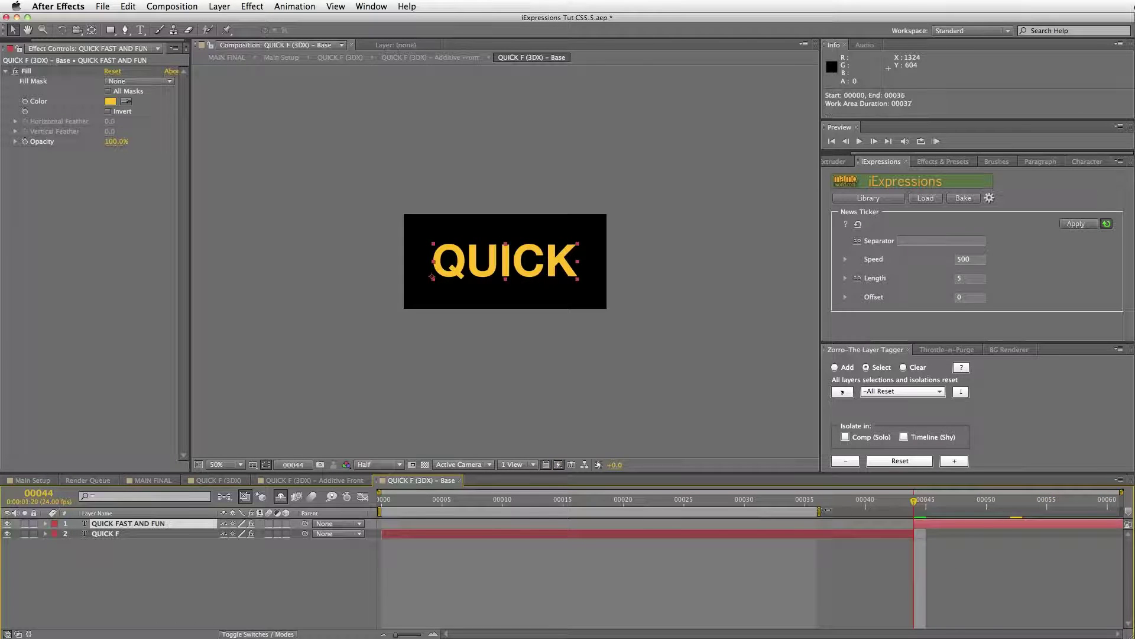
{"action": "left_click_drag", "start_coordinate": [820, 509], "coordinate": [1120, 509]}
{"action": "left_click_drag", "start_coordinate": [379, 510], "coordinate": [827, 510]}
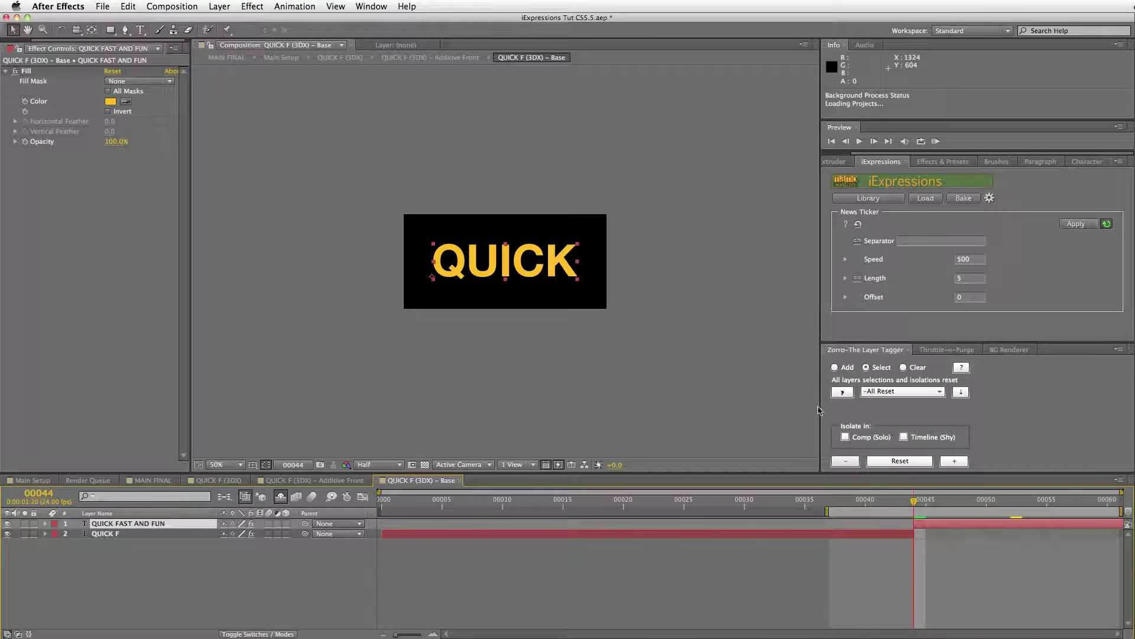
{"action": "key", "text": "KP_0"}
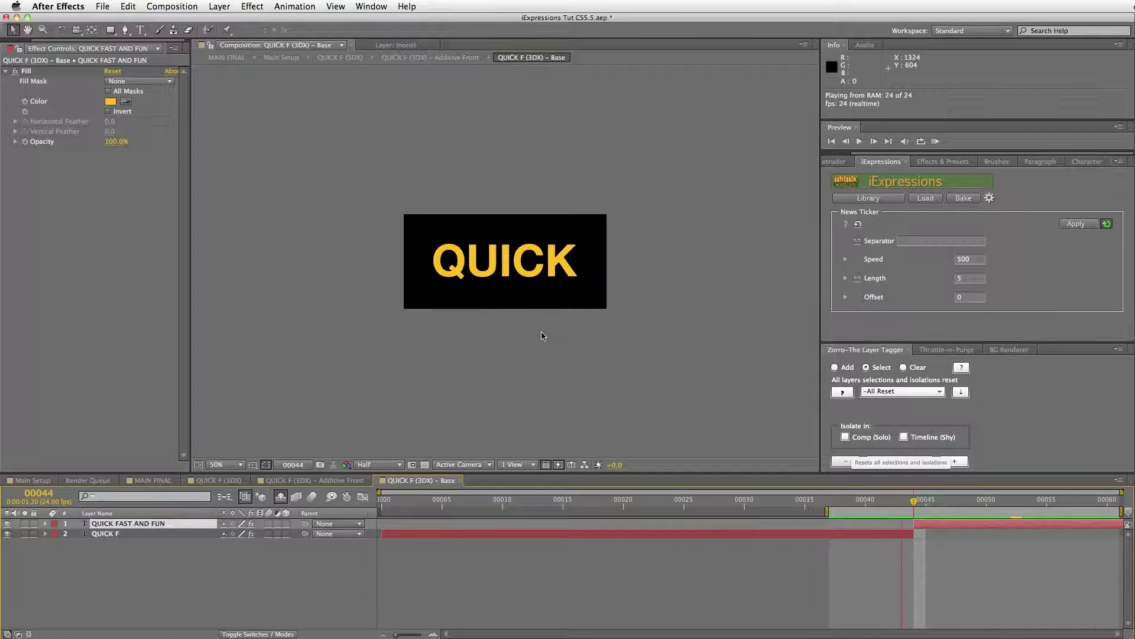
{"action": "left_click", "coordinate": [997, 564]}
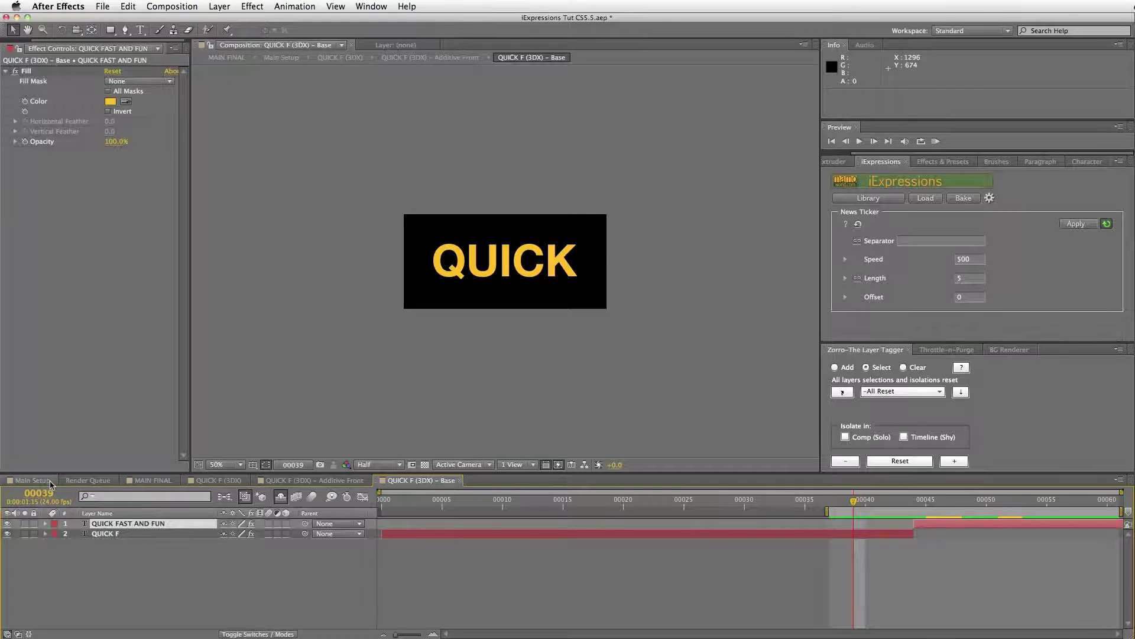
Check the title at frame 52 in MAIN FINAL, and open the QUICK S (3DX) side's base composition through Main Setup.
{"action": "left_click", "coordinate": [151, 481]}
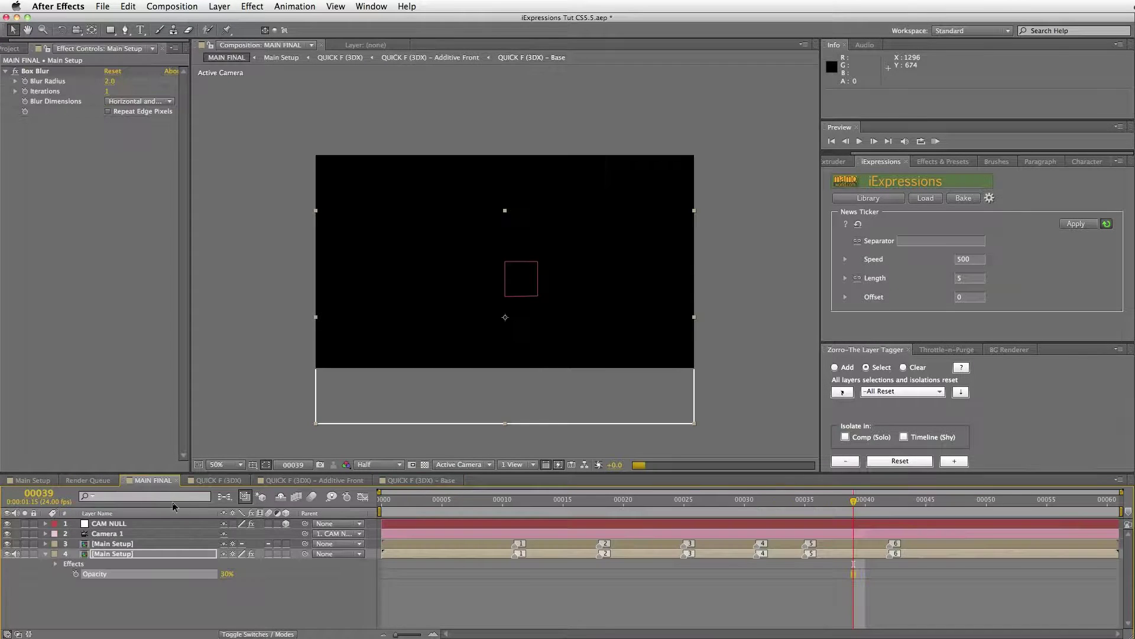
{"action": "left_click", "coordinate": [1011, 499]}
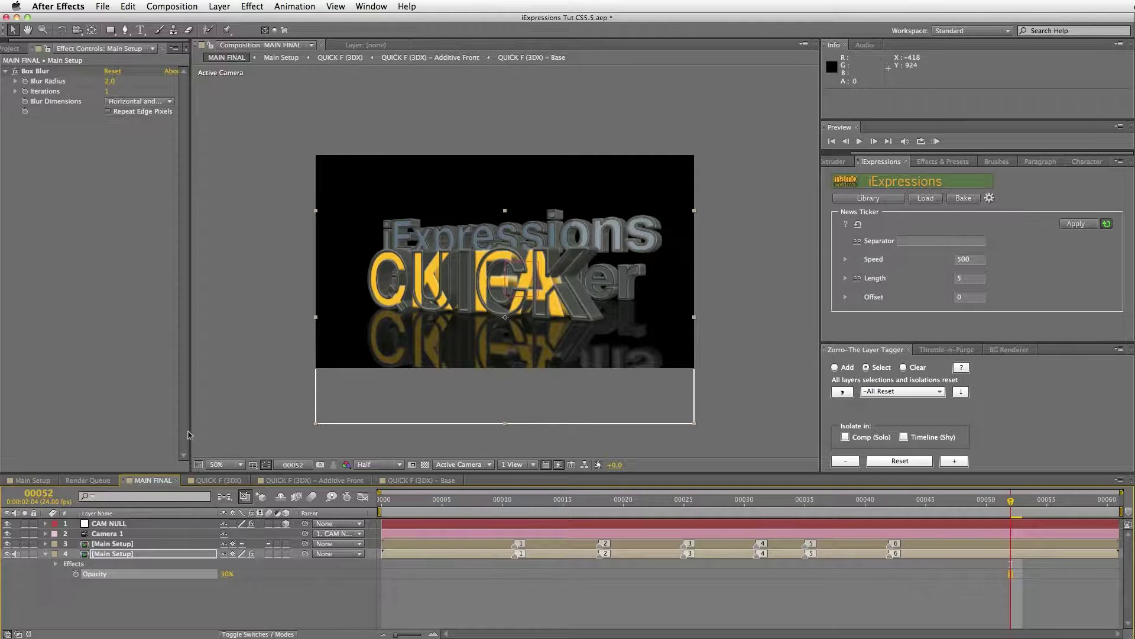
{"action": "left_click", "coordinate": [32, 479]}
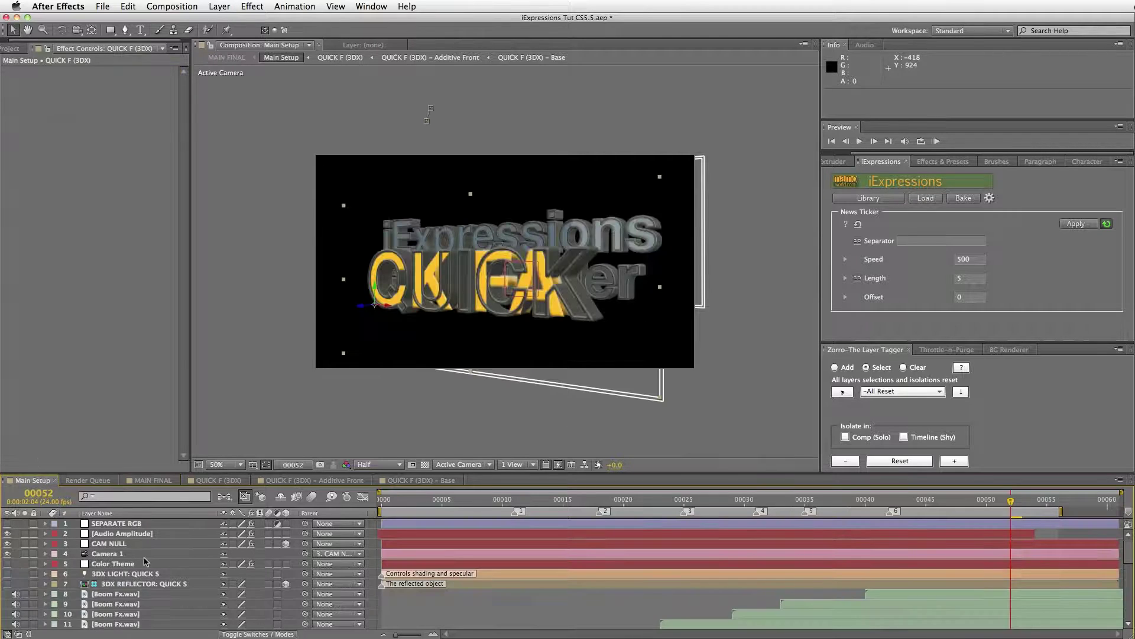
{"action": "scroll", "coordinate": [976, 565], "scroll_direction": "down", "scroll_amount": 5}
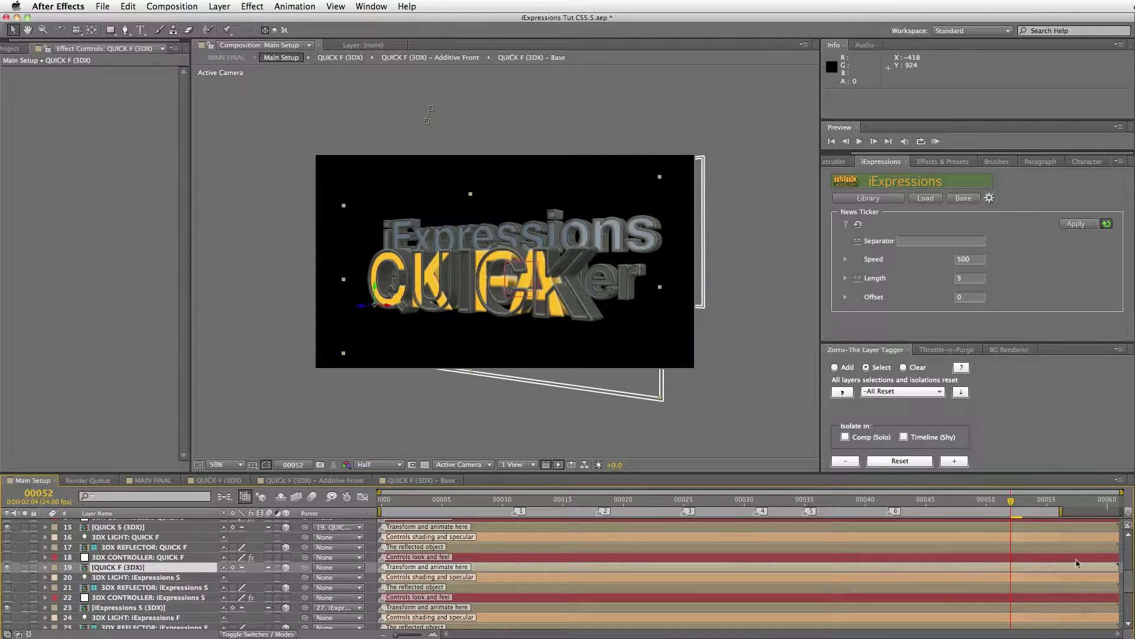
{"action": "scroll", "coordinate": [169, 570], "scroll_direction": "up", "scroll_amount": 3}
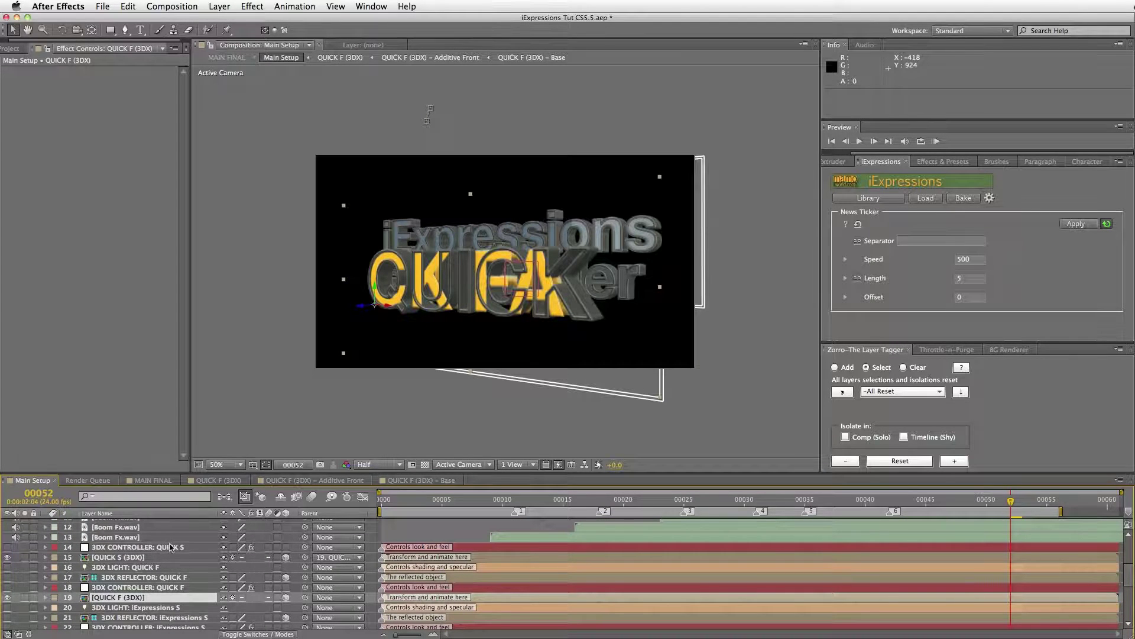
{"action": "double_click", "coordinate": [171, 547]}
{"action": "double_click", "coordinate": [140, 561]}
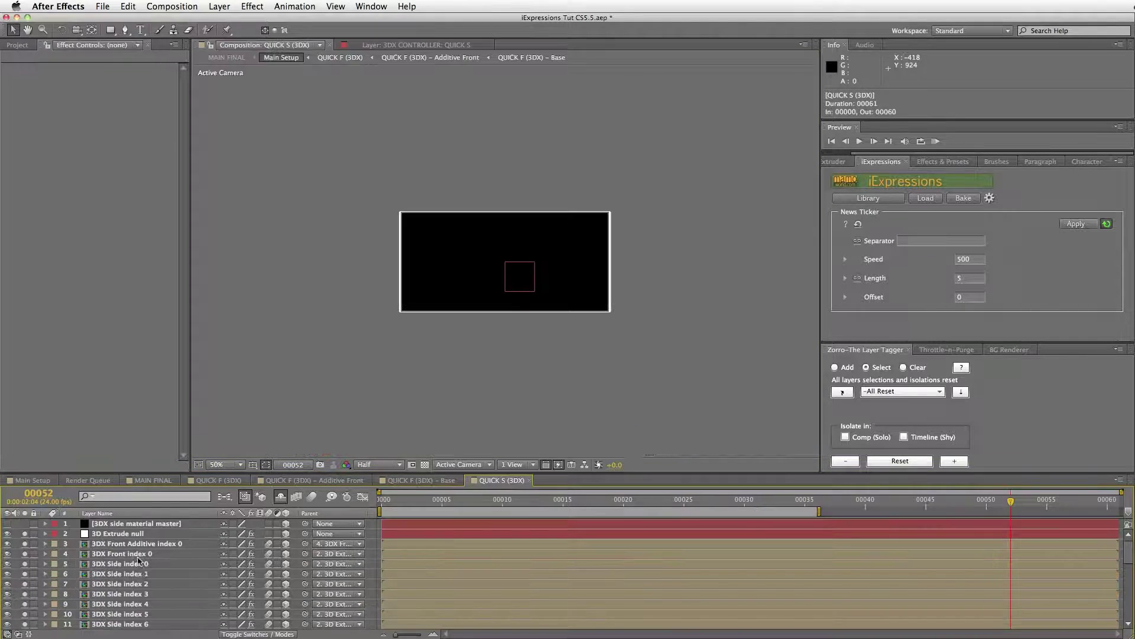
{"action": "double_click", "coordinate": [139, 585]}
{"action": "double_click", "coordinate": [127, 534]}
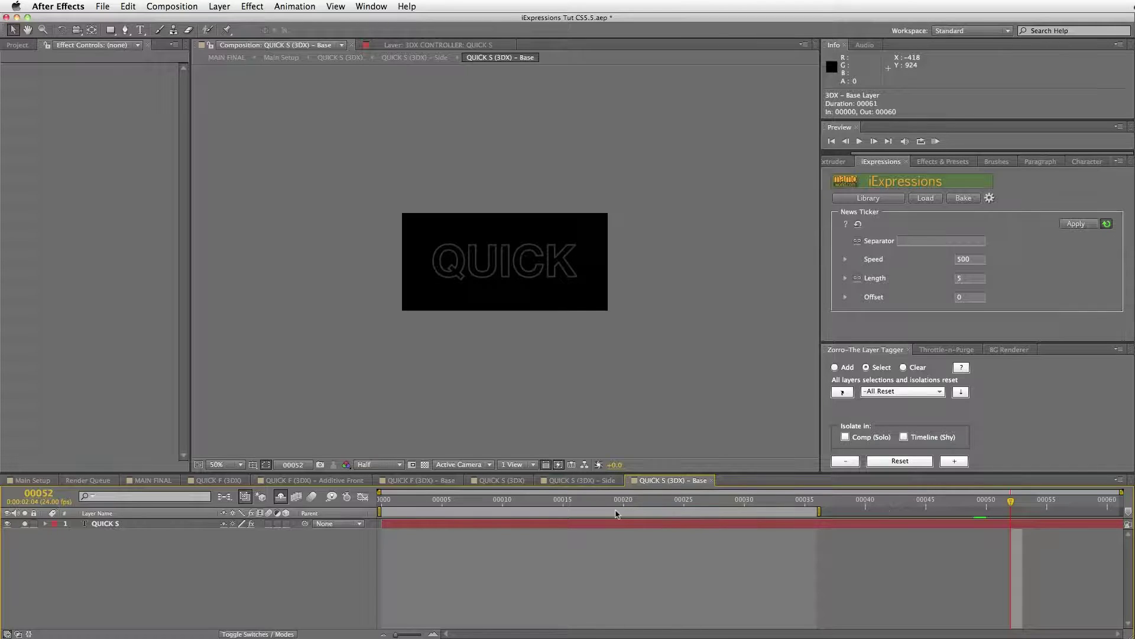
Set QUICK S (3DX) - Base to frame 44, and copy the QUICK FAST AND FUN layer from QUICK F (3DX) - Base.
{"action": "left_click_drag", "start_coordinate": [857, 501], "coordinate": [914, 506]}
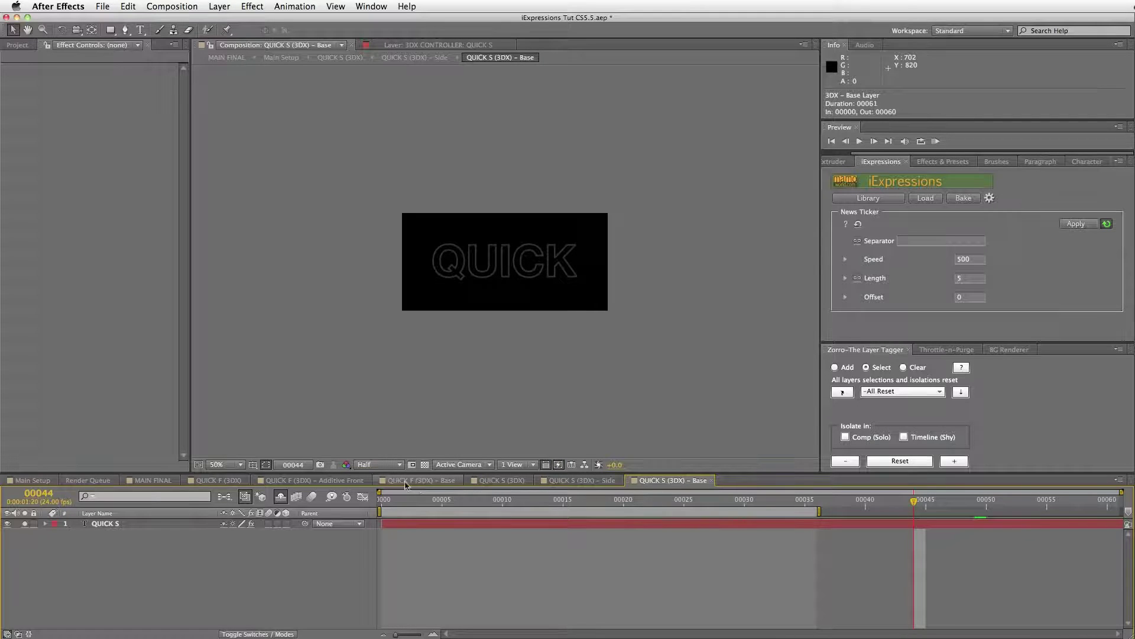
{"action": "left_click", "coordinate": [406, 484]}
{"action": "left_click", "coordinate": [138, 527]}
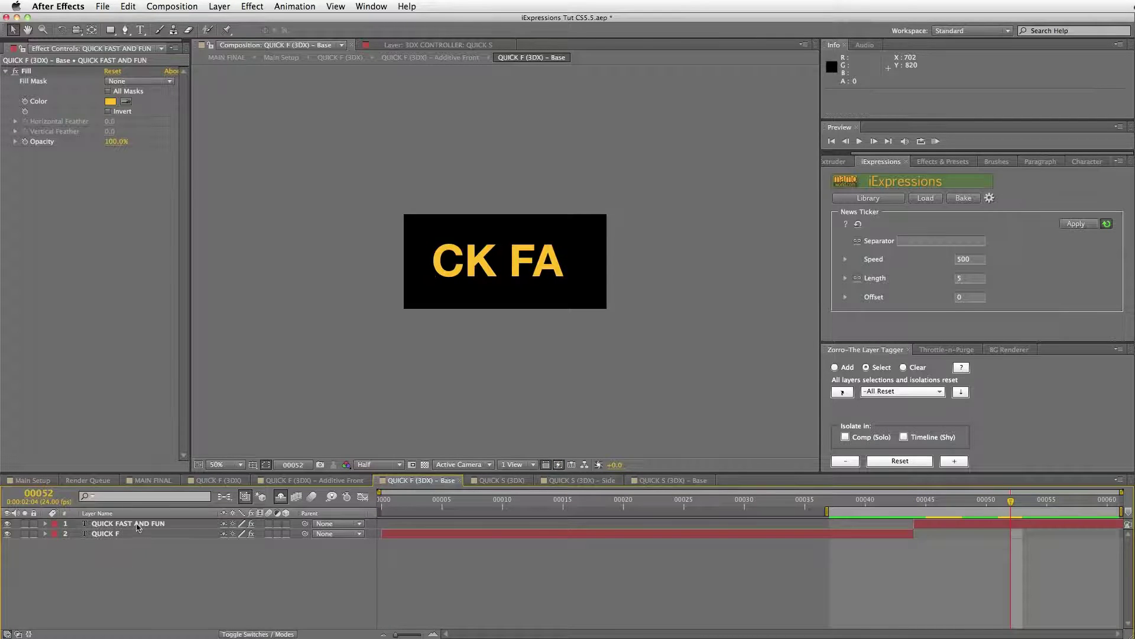
{"action": "left_click", "coordinate": [139, 526]}
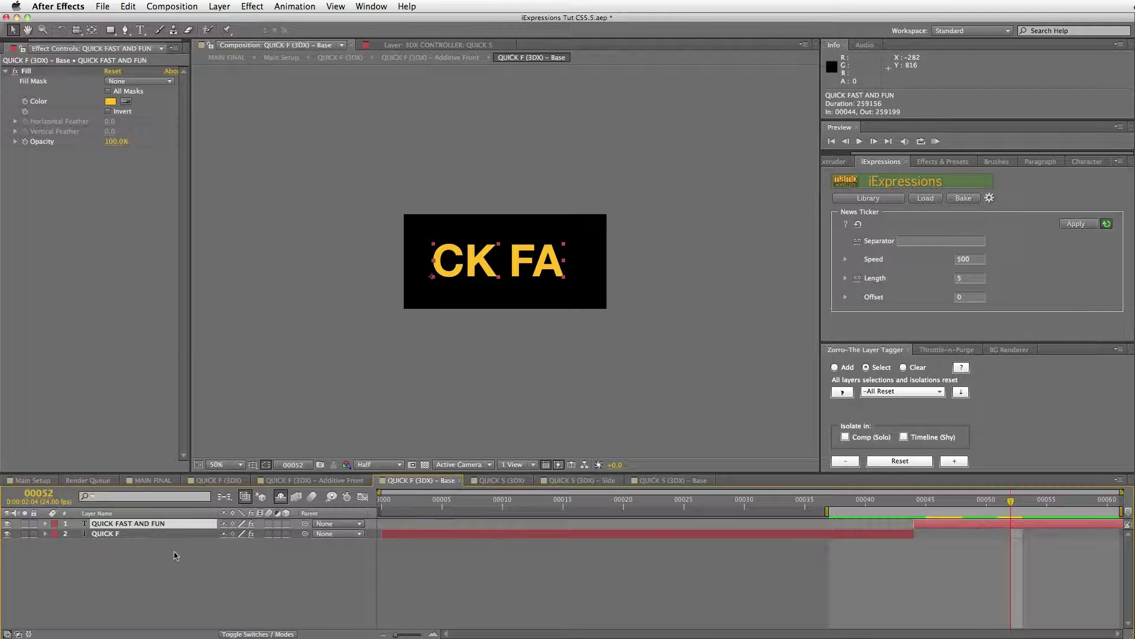
{"action": "key", "text": "cmd+c"}
{"action": "left_click", "coordinate": [673, 480]}
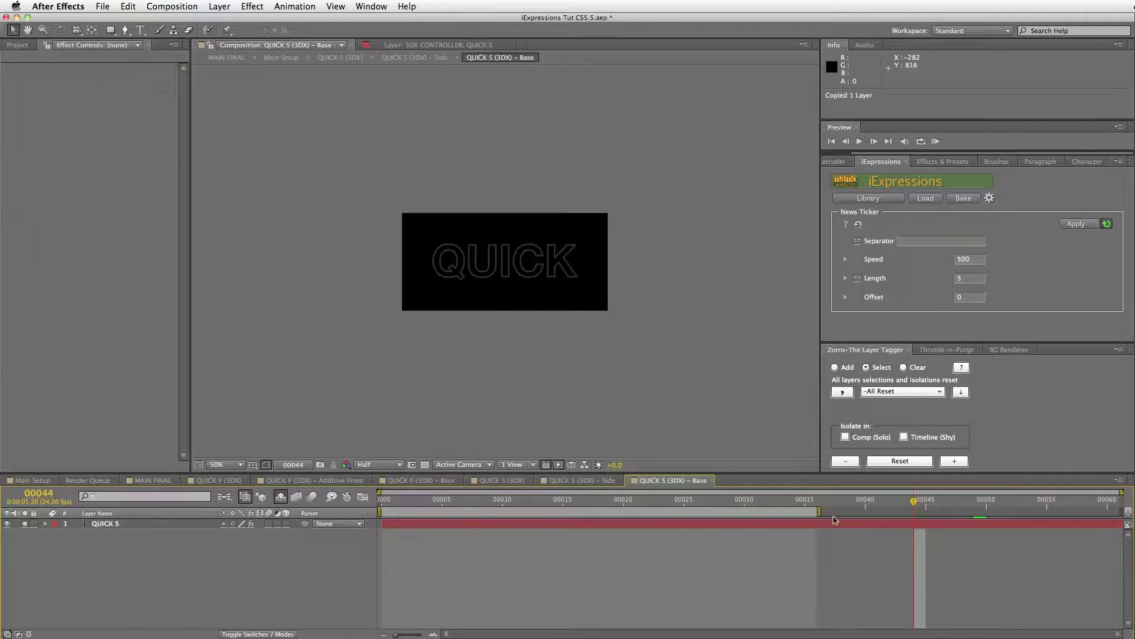
Split the QUICK S layer at frame 44 in QUICK S (3DX) - Base.
{"action": "left_click", "coordinate": [128, 526]}
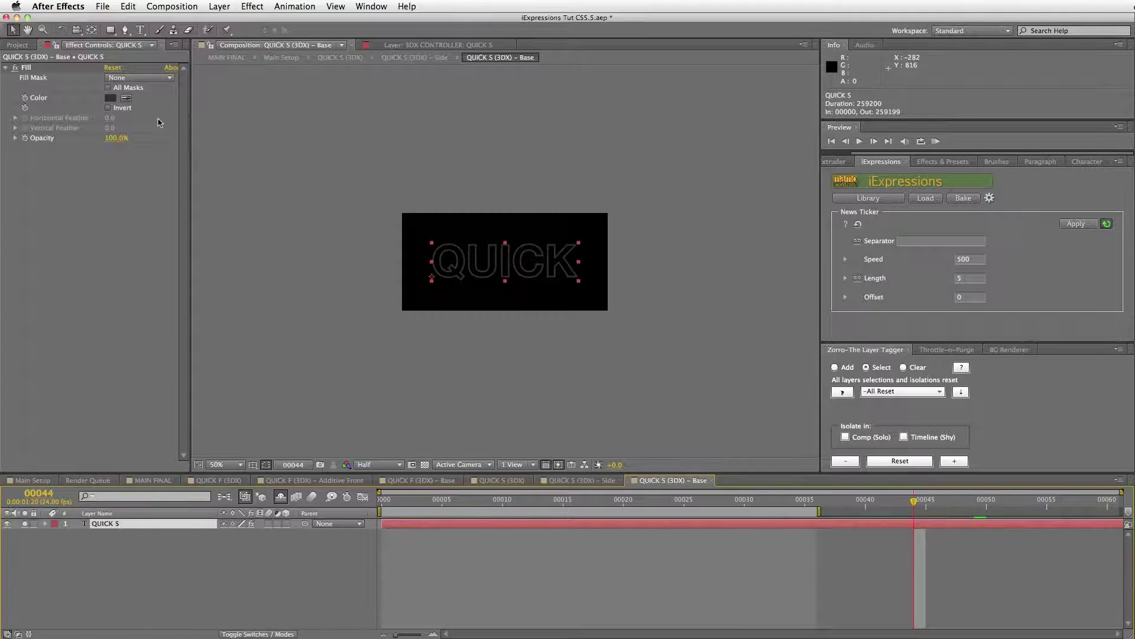
{"action": "left_click", "coordinate": [128, 7]}
{"action": "left_click", "coordinate": [143, 136]}
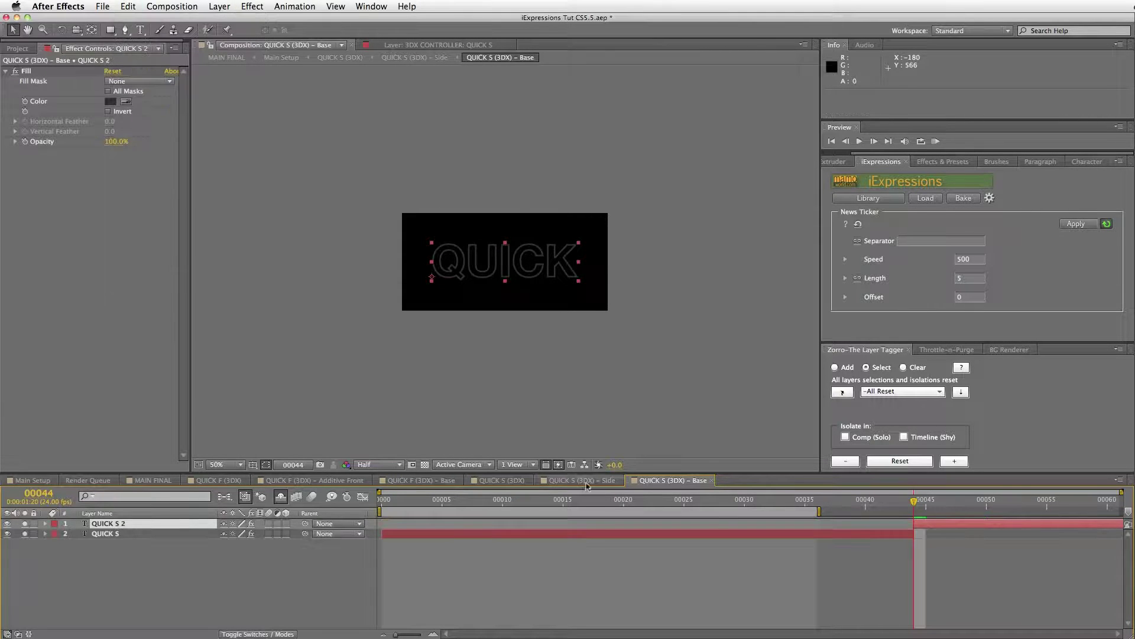
{"action": "left_click", "coordinate": [116, 541]}
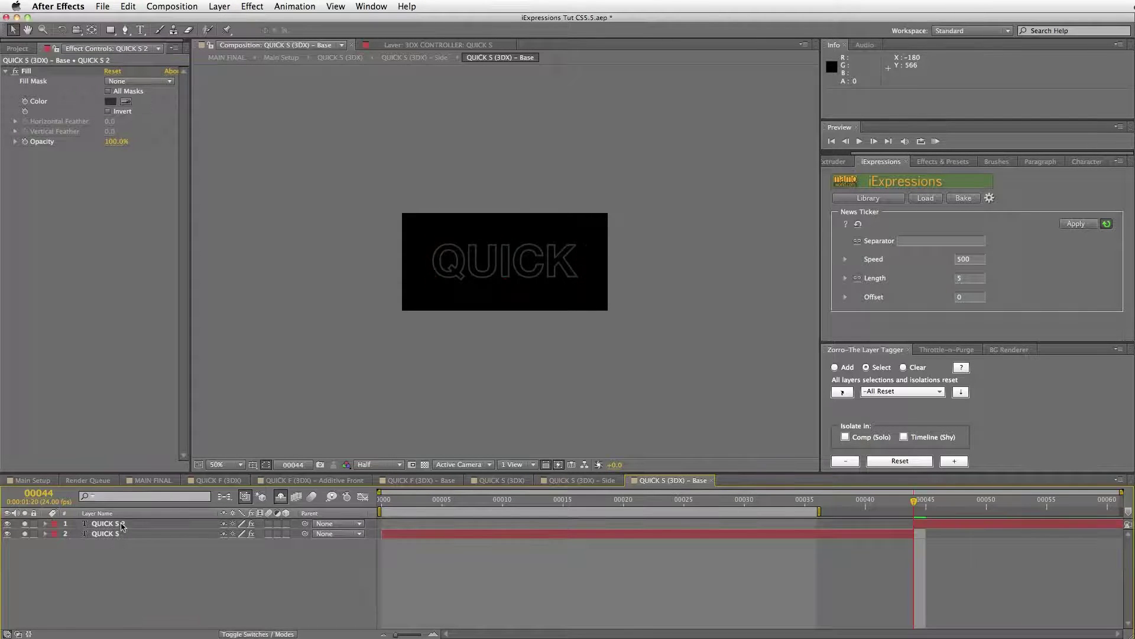
{"action": "left_click", "coordinate": [122, 526]}
{"action": "key", "text": "cmd+v"}
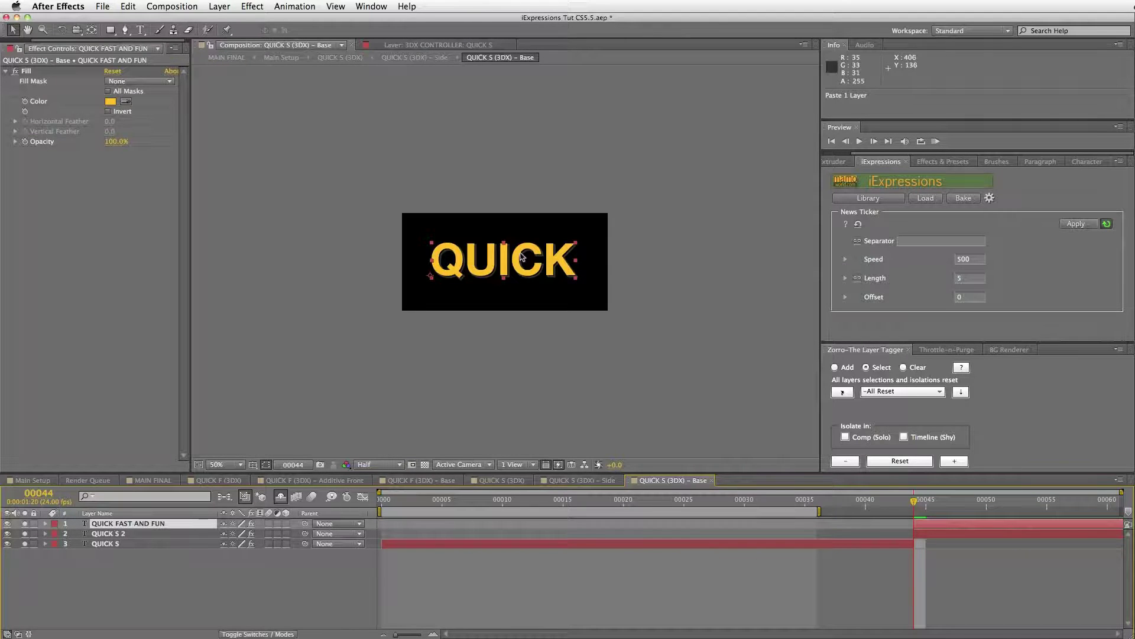
{"action": "left_click", "coordinate": [124, 533]}
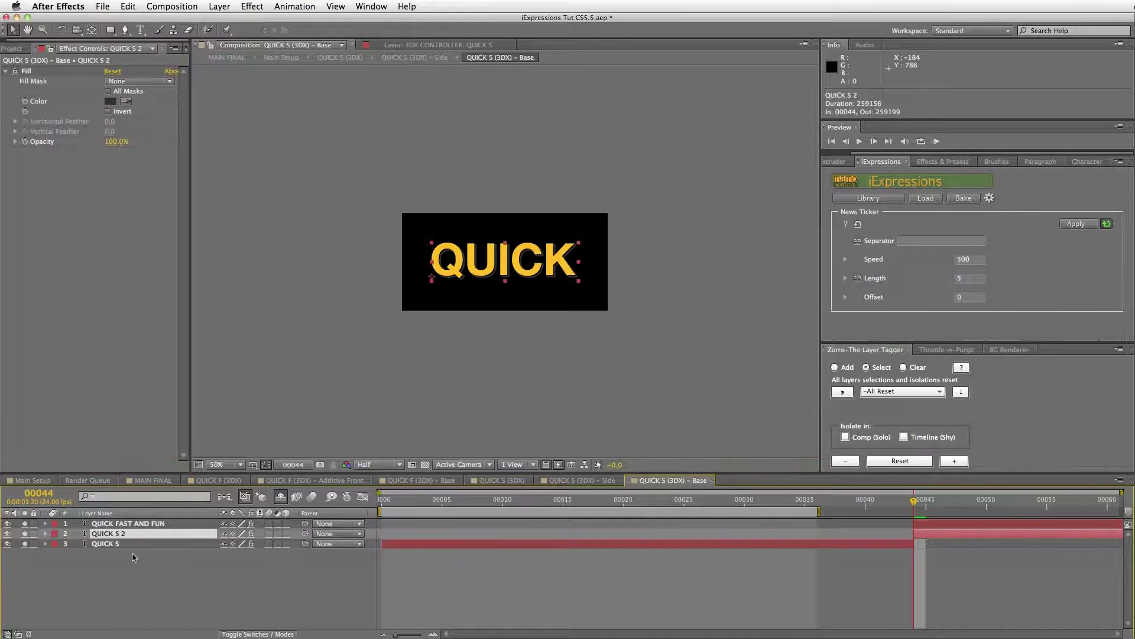
{"action": "left_click", "coordinate": [145, 523]}
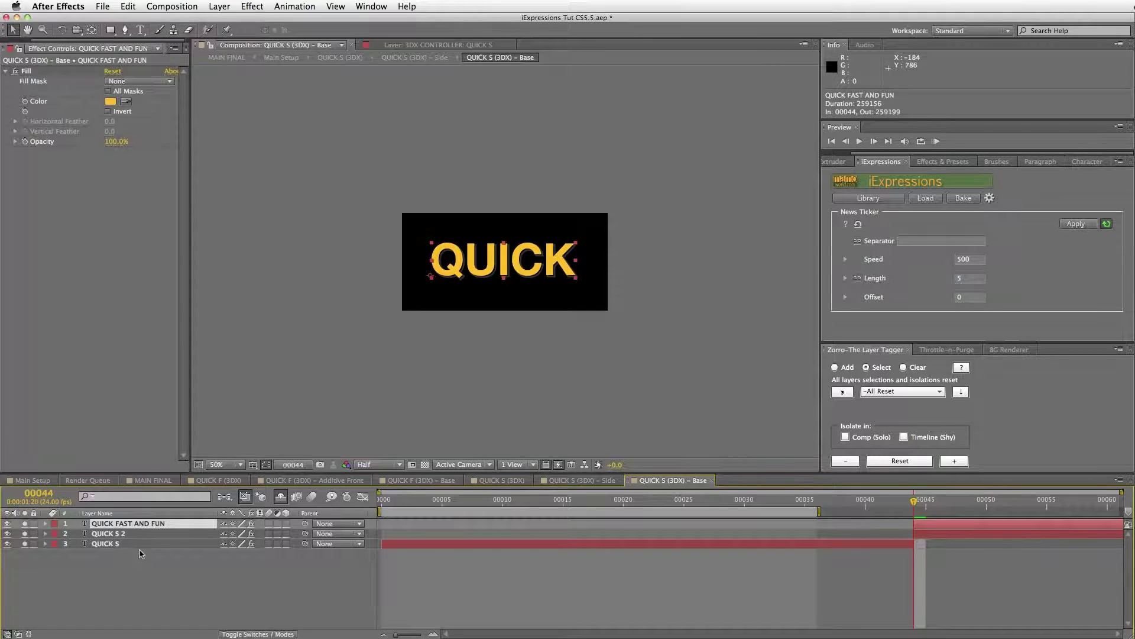
{"action": "key", "text": "Delete"}
Apply the News Ticker iExpression to the source text of the QUICK S 2 layer.
{"action": "left_click", "coordinate": [123, 525]}
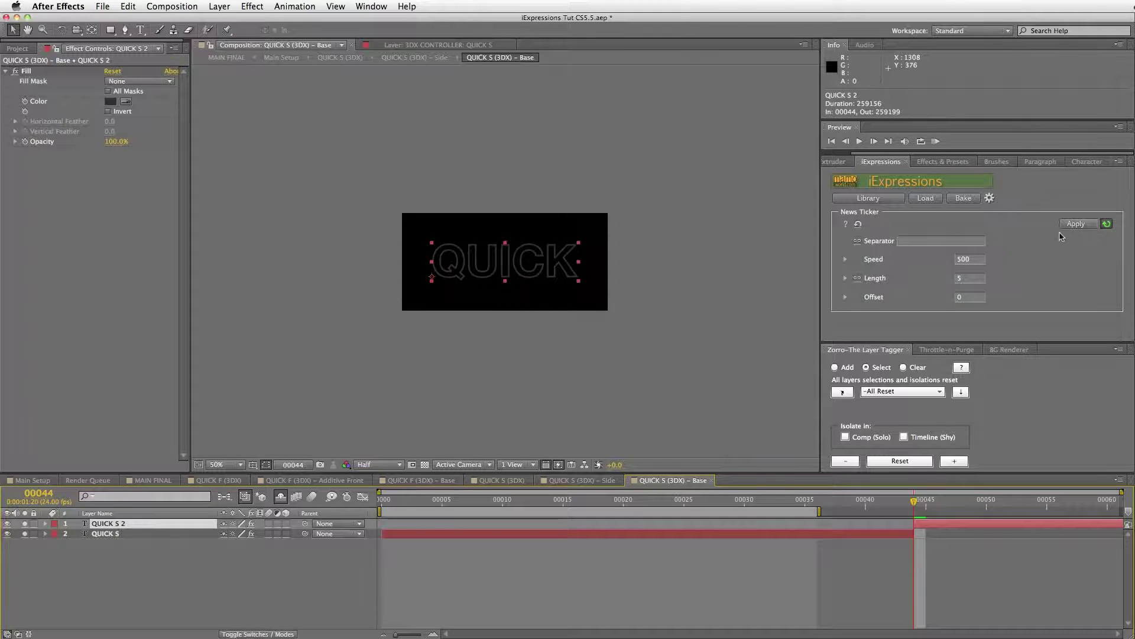
{"action": "left_click", "coordinate": [1076, 225]}
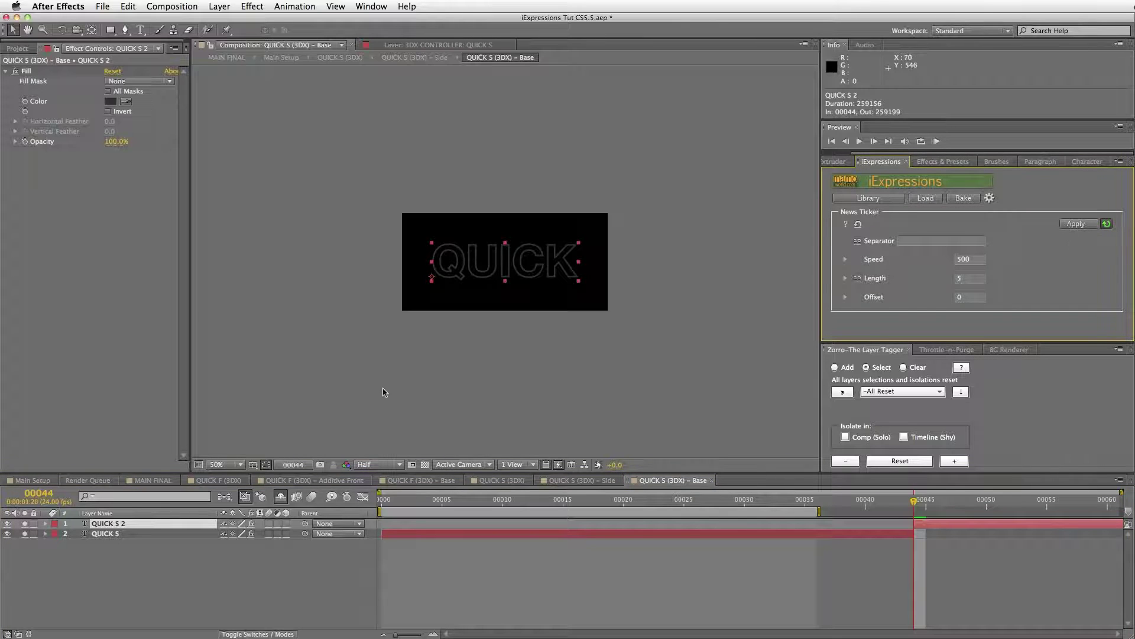
Change the ticker layer's text to QUICK, EASY, AND, FUN, with each word on its own line.
{"action": "left_click", "coordinate": [572, 263]}
{"action": "double_click", "coordinate": [571, 264]}
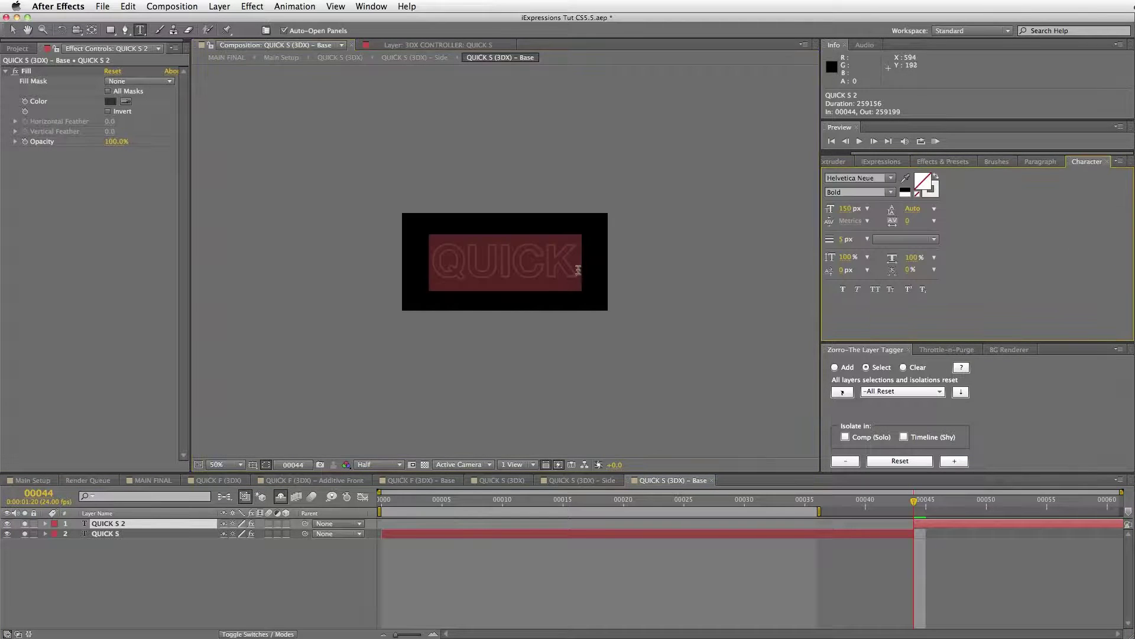
{"action": "left_click", "coordinate": [598, 275]}
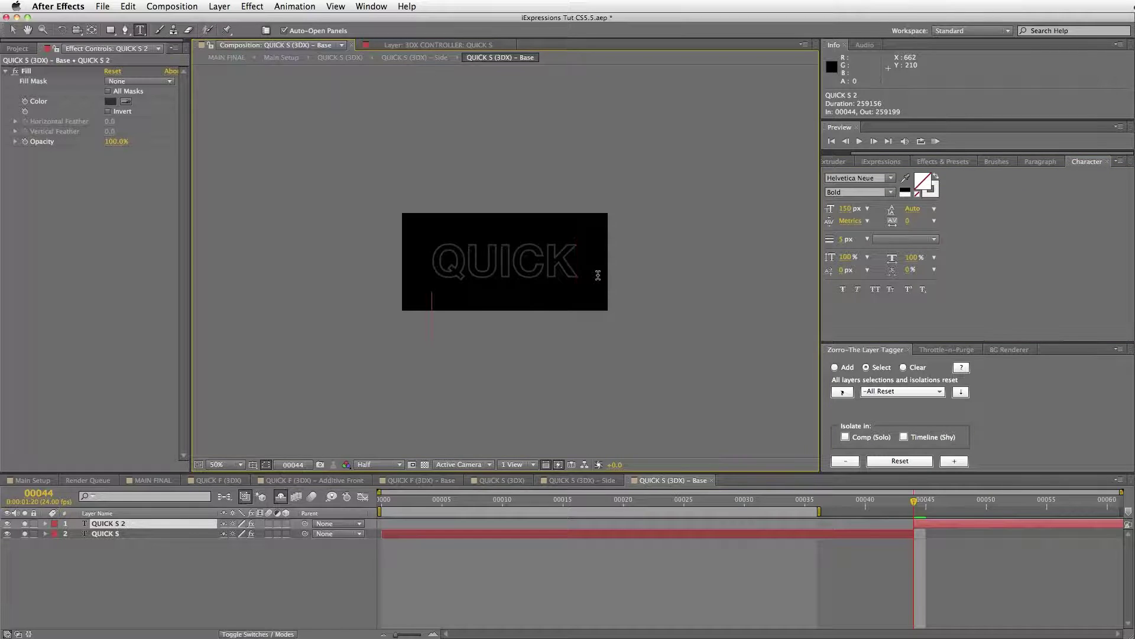
{"action": "type", "text": "F"}
{"action": "type", "text": "ASY"}
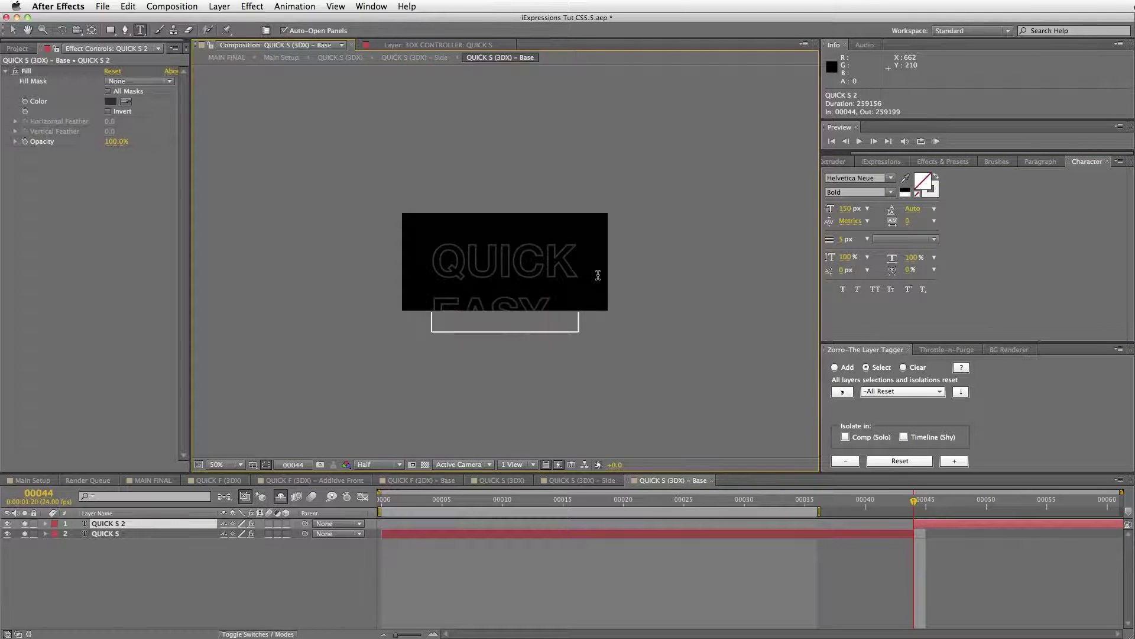
{"action": "key", "text": "Return"}
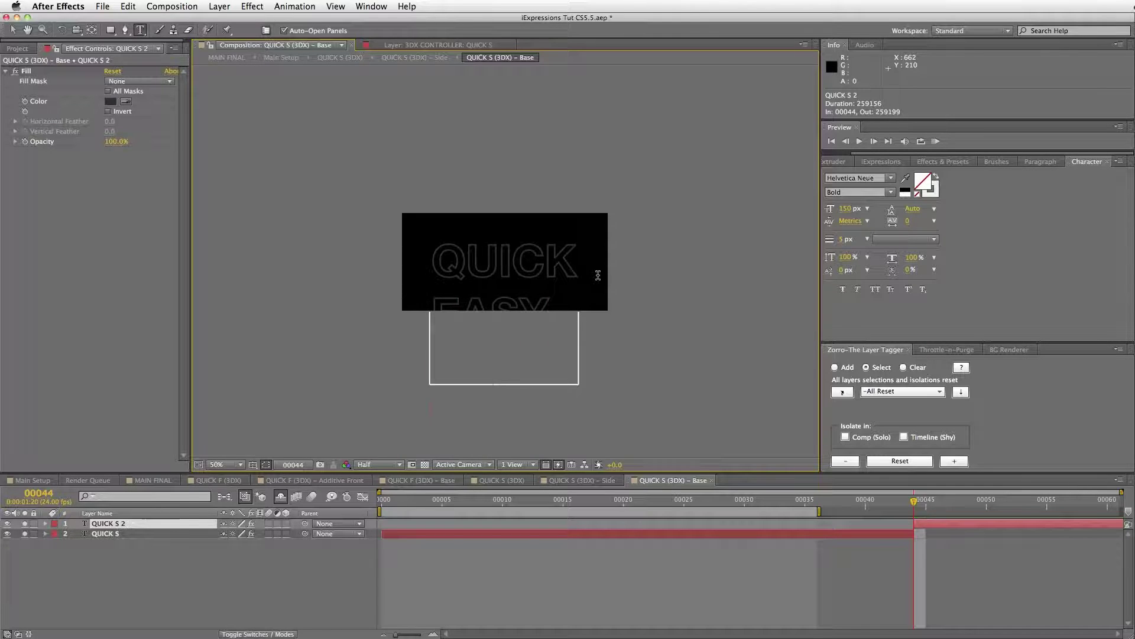
{"action": "key", "text": "Return"}
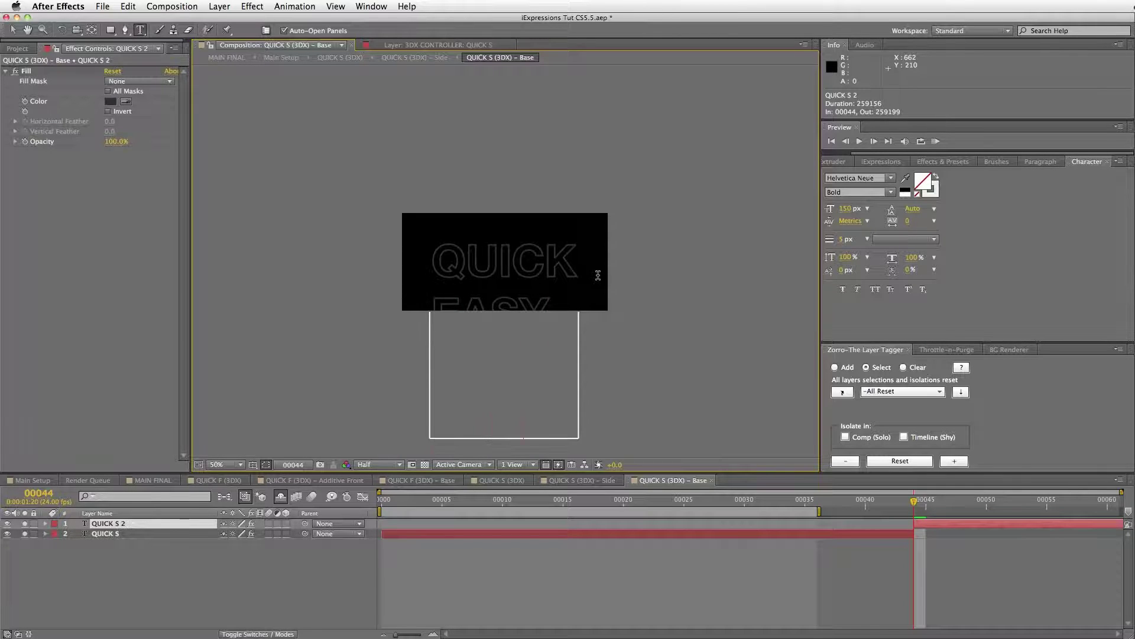
{"action": "left_click", "coordinate": [628, 596]}
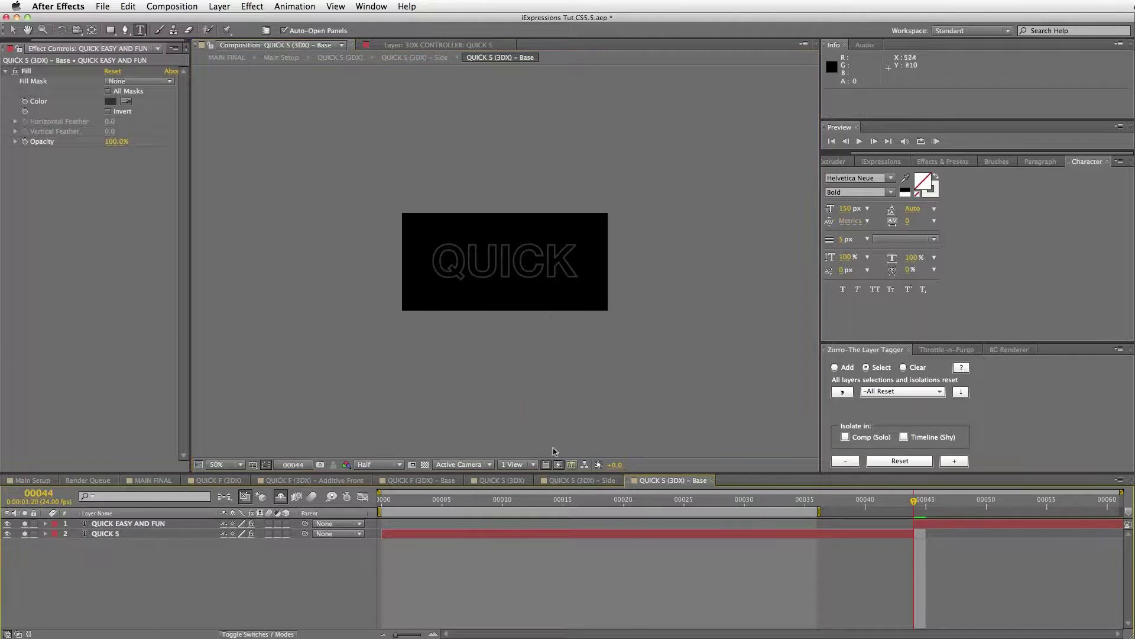
Check the QUICK EASY AND FUN ticker at frames 54 and 56 in QUICK S (3DX) - Base.
{"action": "left_click", "coordinate": [149, 523]}
{"action": "left_click_drag", "start_coordinate": [919, 510], "coordinate": [1035, 512]}
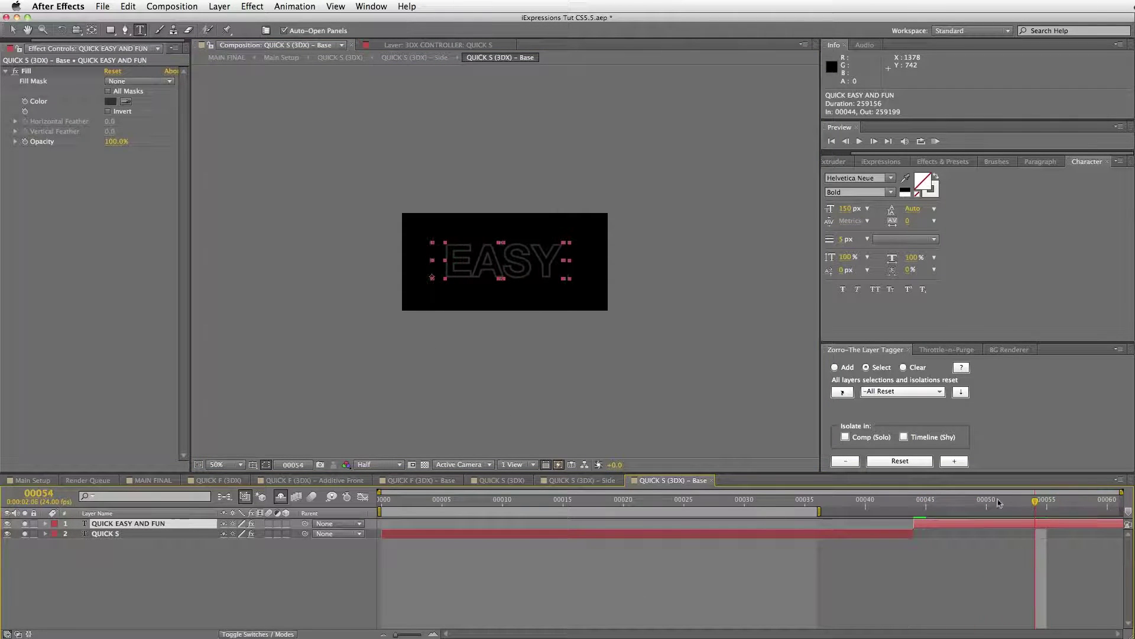
{"action": "left_click", "coordinate": [881, 161]}
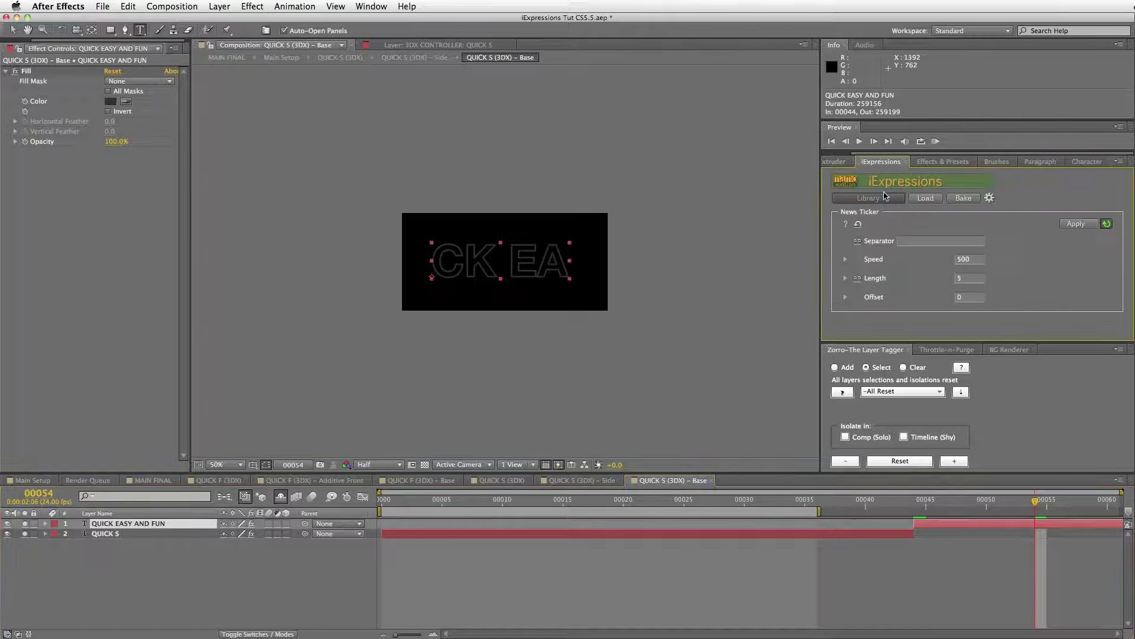
{"action": "left_click_drag", "start_coordinate": [1036, 512], "coordinate": [1059, 506]}
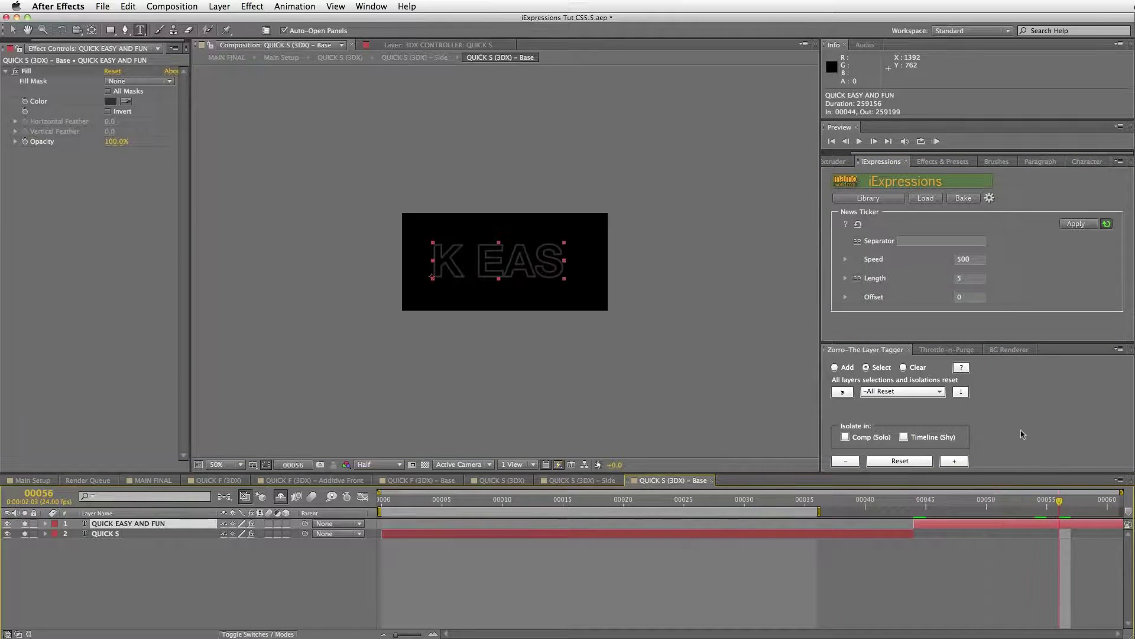
{"action": "left_click", "coordinate": [153, 480]}
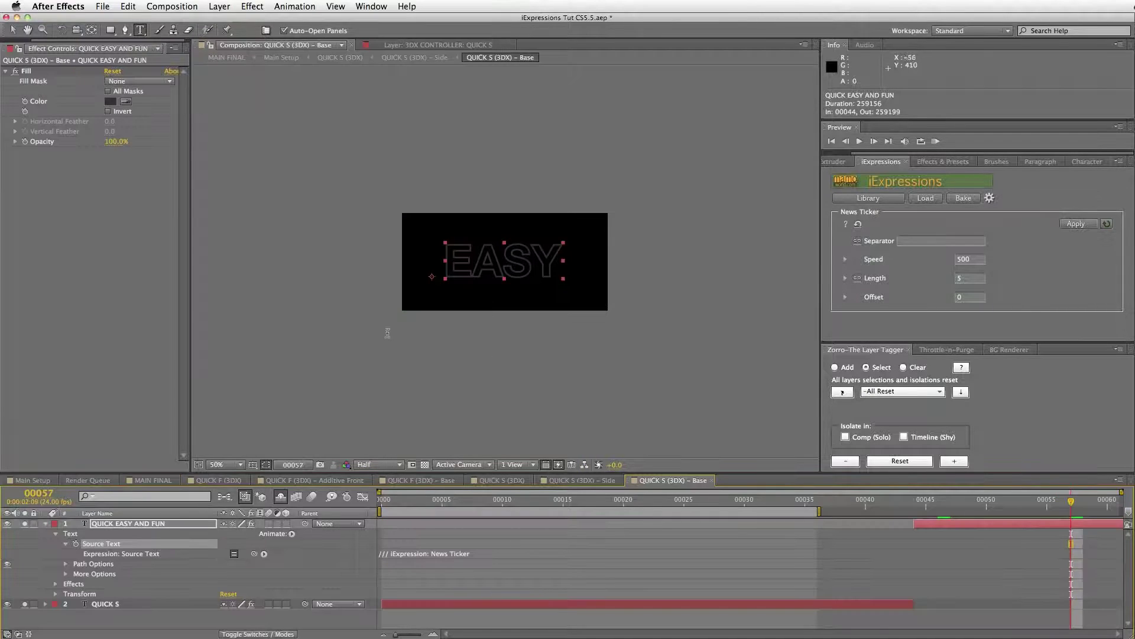
At frame 45, replace the ticker layer's text with QUICK, FAST, AND, EASY, each on its own line.
{"action": "left_click", "coordinate": [925, 507]}
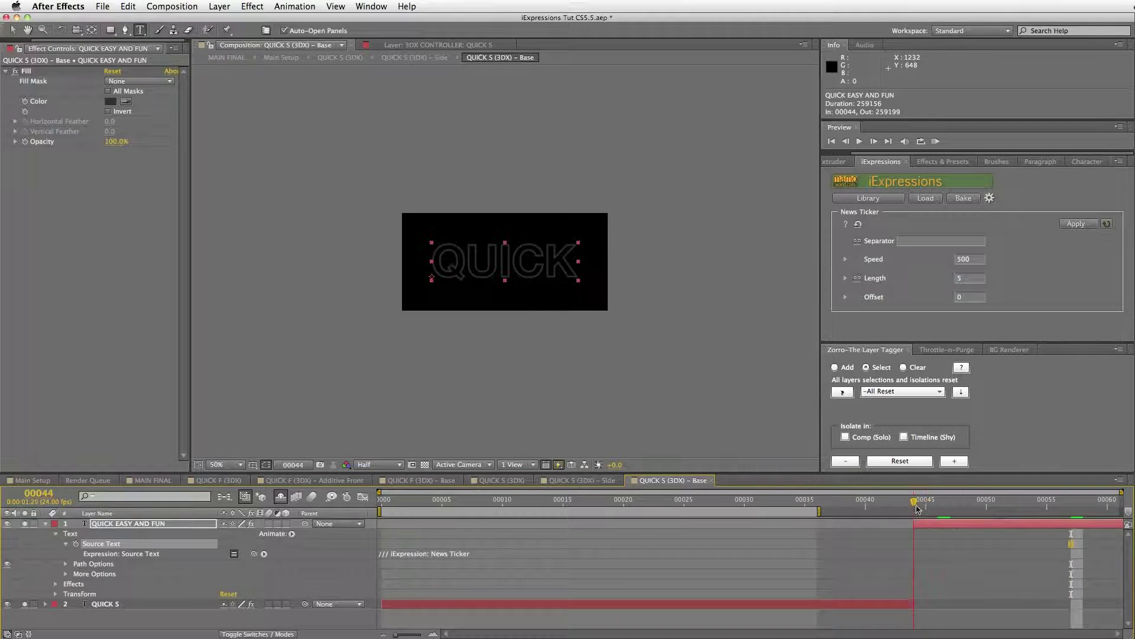
{"action": "mouse_move", "coordinate": [917, 510]}
{"action": "left_mouse_down"}
{"action": "mouse_move", "coordinate": [1118, 504]}
{"action": "mouse_move", "coordinate": [925, 504]}
{"action": "left_mouse_up"}
{"action": "double_click", "coordinate": [480, 262]}
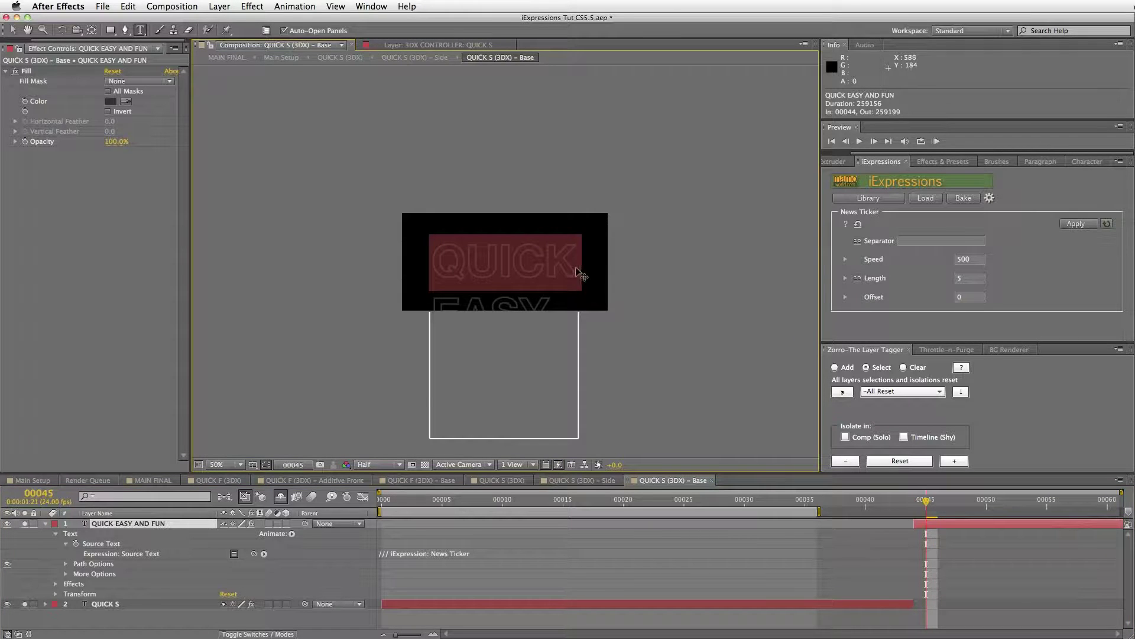
{"action": "key", "text": "super+a"}
{"action": "type", "text": "QUICK"}
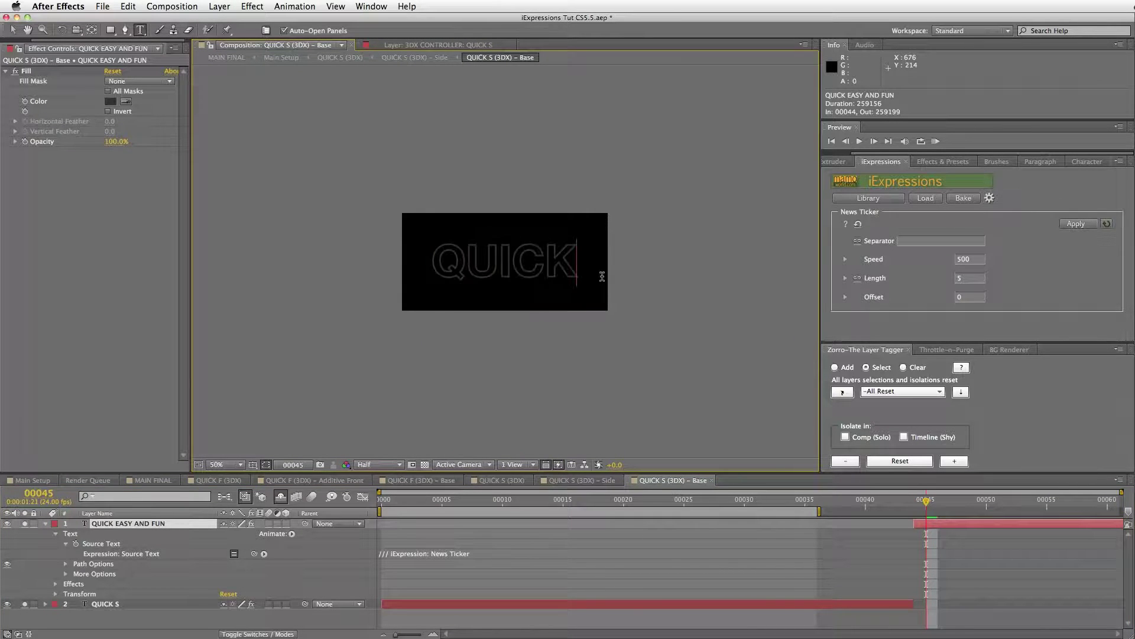
{"action": "key", "text": "Return"}
{"action": "type", "text": "EAST"}
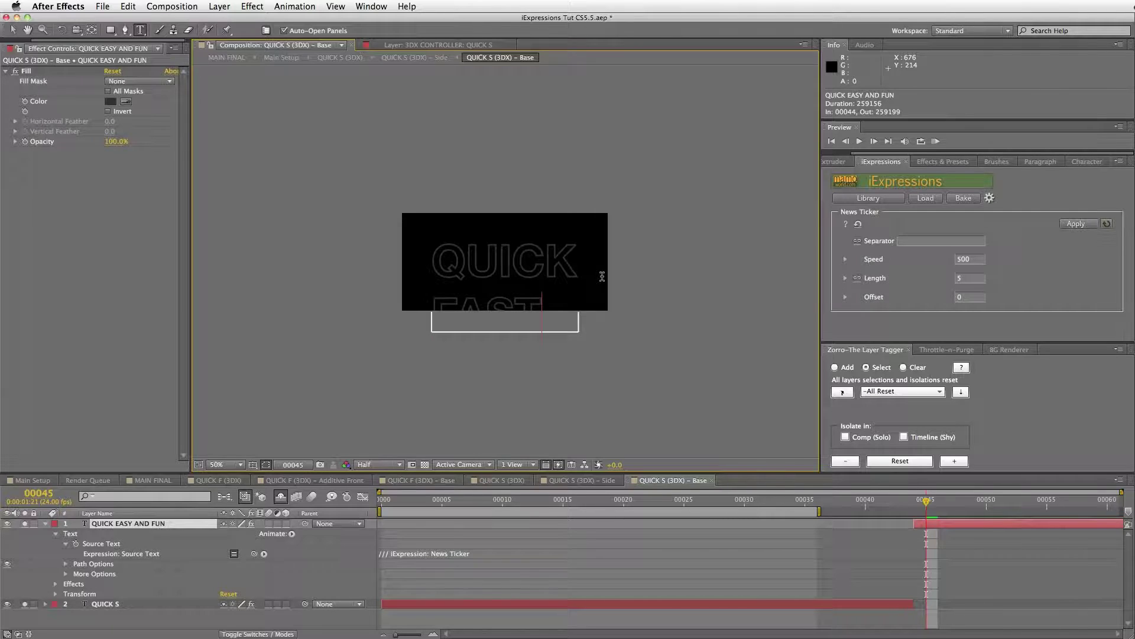
{"action": "key", "text": "Return"}
{"action": "type", "text": "A"}
{"action": "key", "text": "Return"}
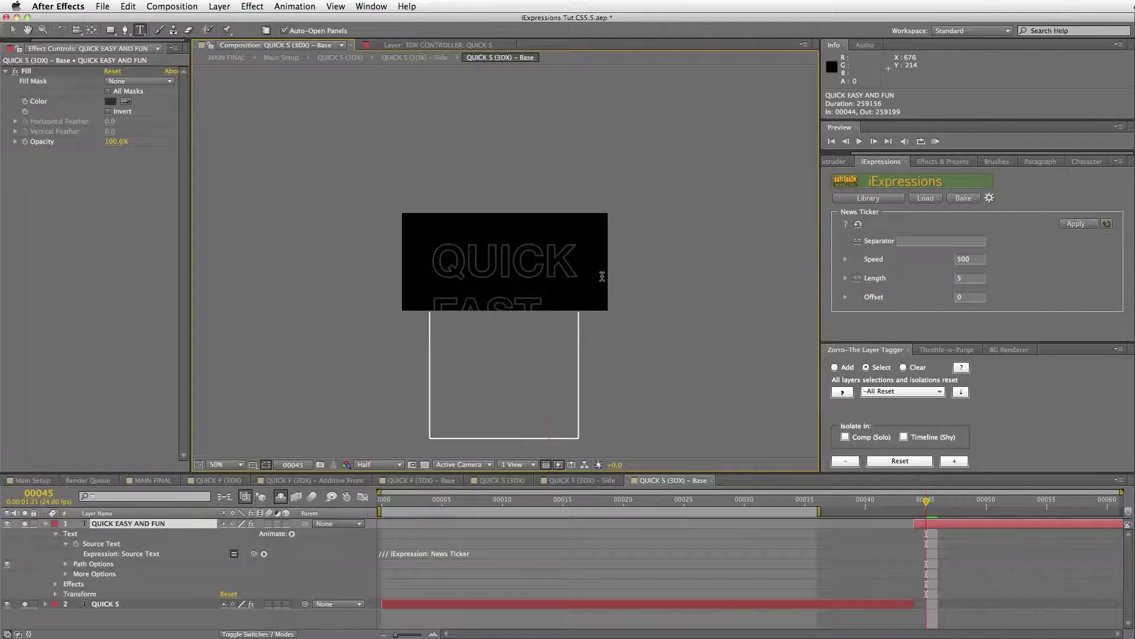
{"action": "key", "text": "KP_Enter"}
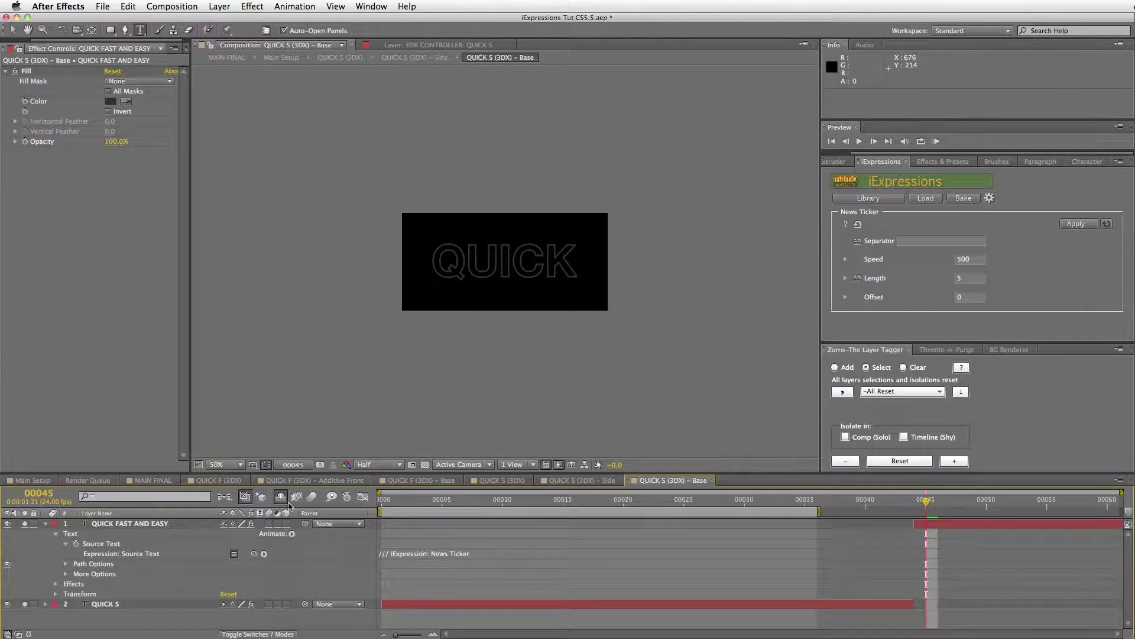
Check the combined front and side ticker title at frames 58 and 49 in MAIN FINAL.
{"action": "left_click", "coordinate": [154, 481]}
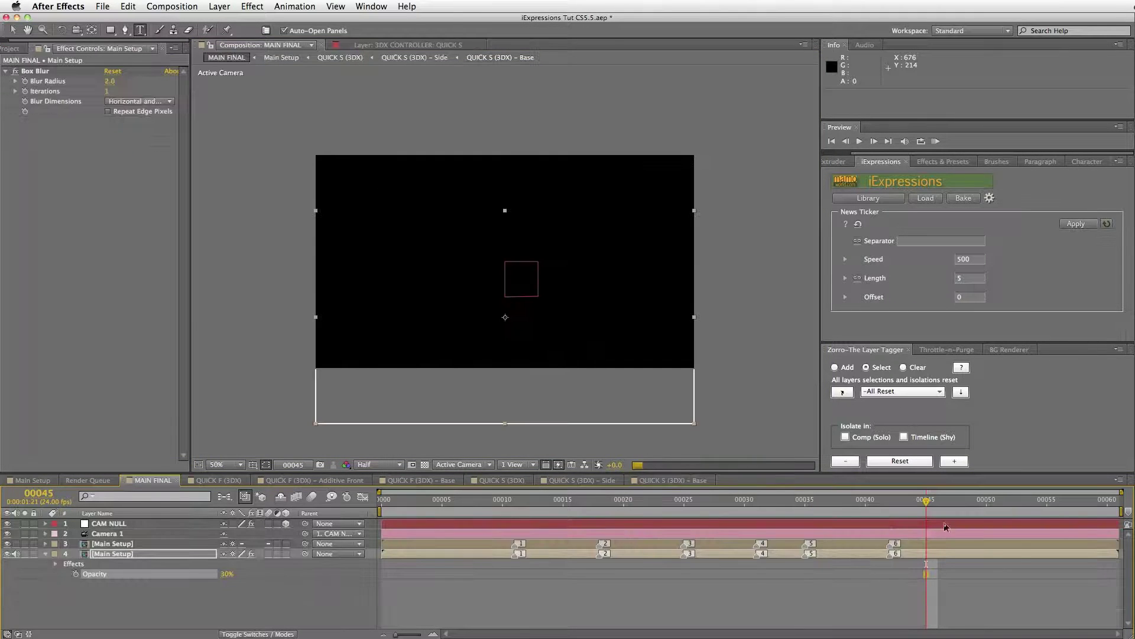
{"action": "left_click", "coordinate": [1083, 502]}
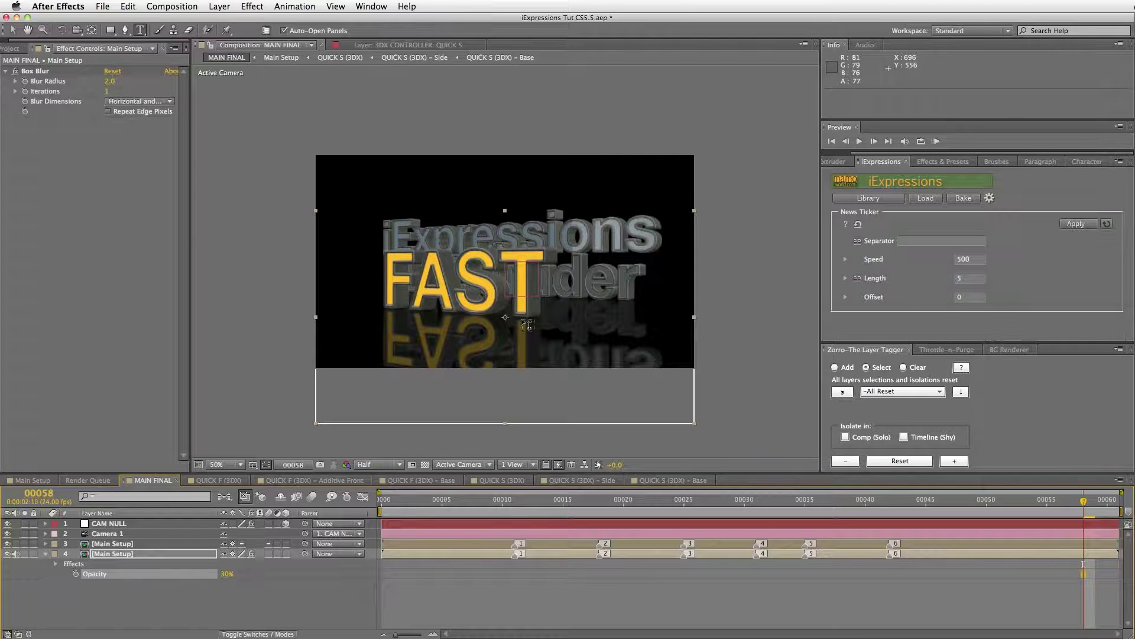
{"action": "left_click", "coordinate": [865, 504]}
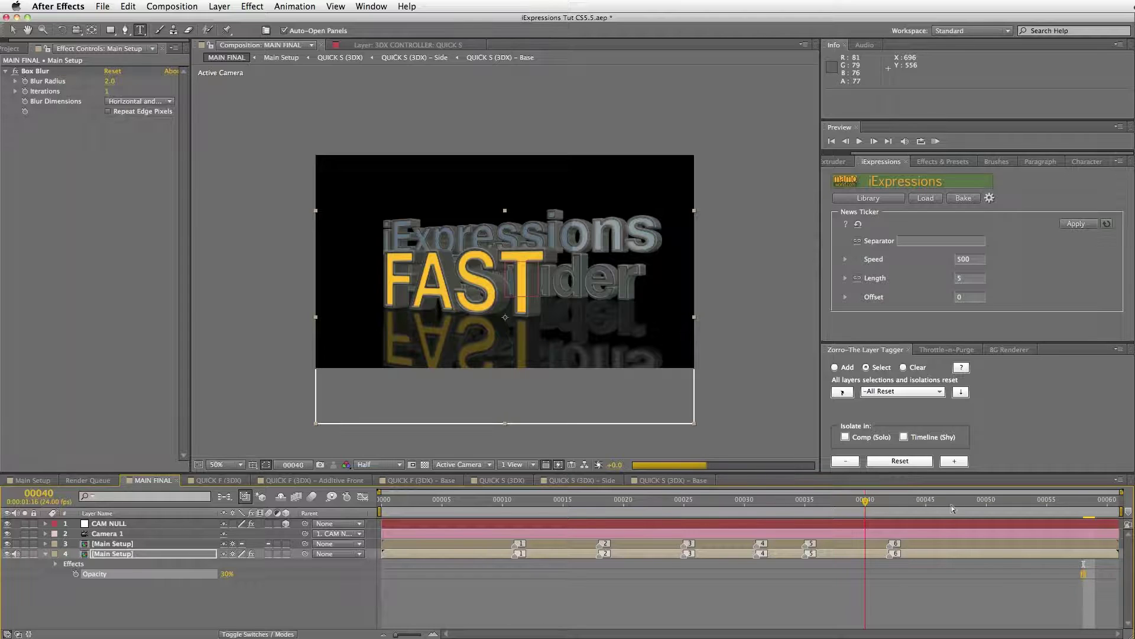
{"action": "left_click", "coordinate": [975, 510]}
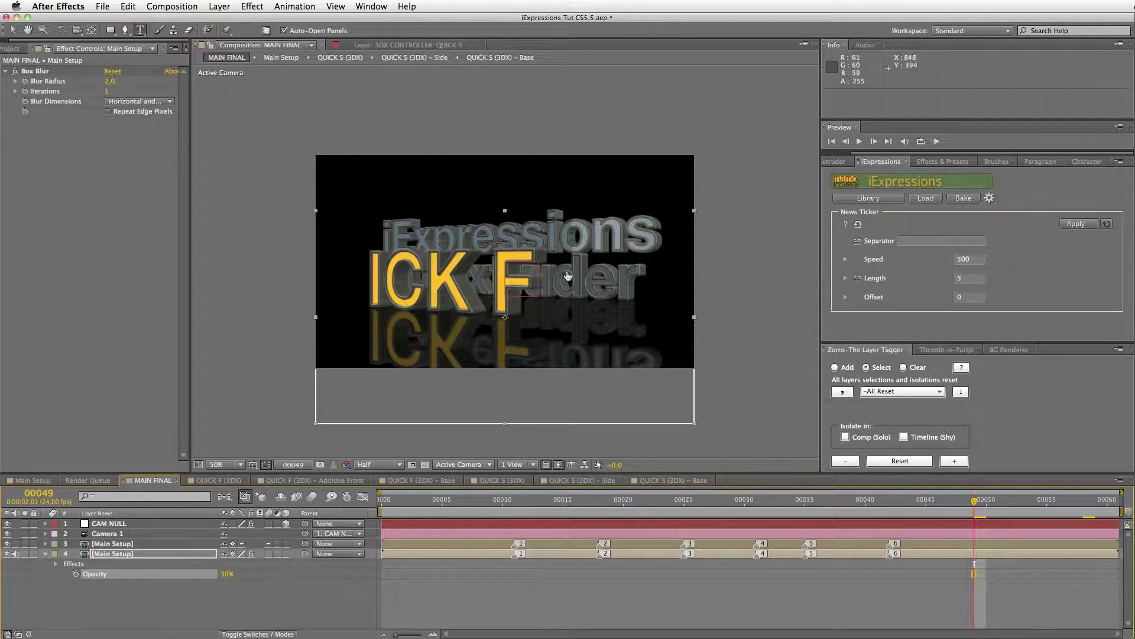
Switch to QuickTime Player and play part of the finished movie iEXPRESSIONS TUT_full_res_grain_H264.mov for reference.
{"action": "key", "text": "super+Tab"}
{"action": "left_click", "coordinate": [689, 489]}
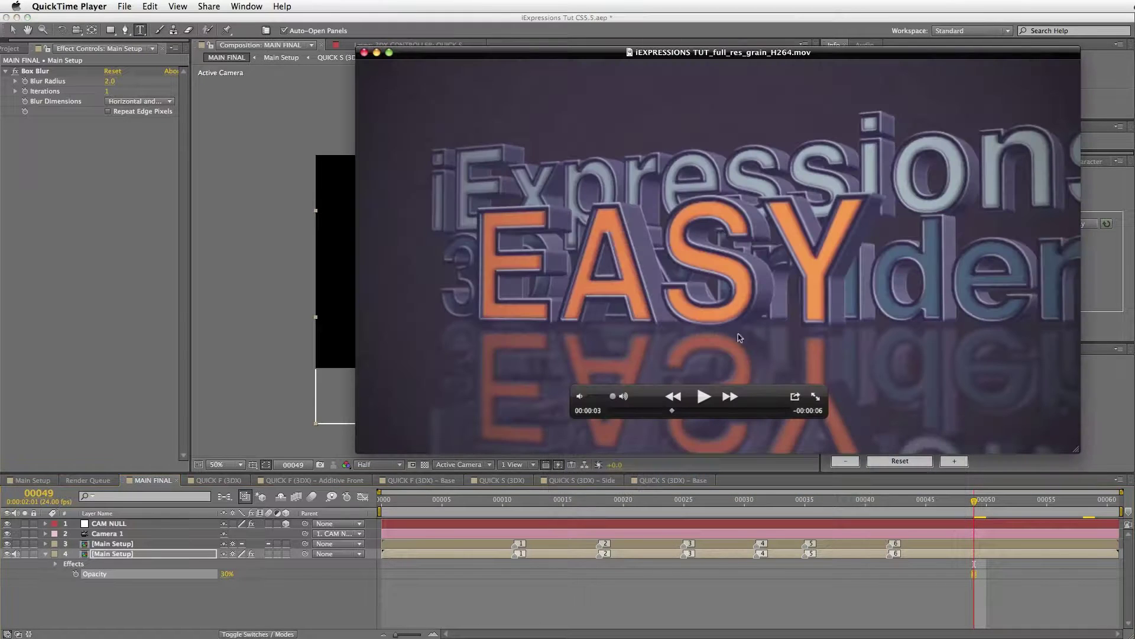
{"action": "left_click", "coordinate": [630, 411]}
{"action": "left_click", "coordinate": [705, 396]}
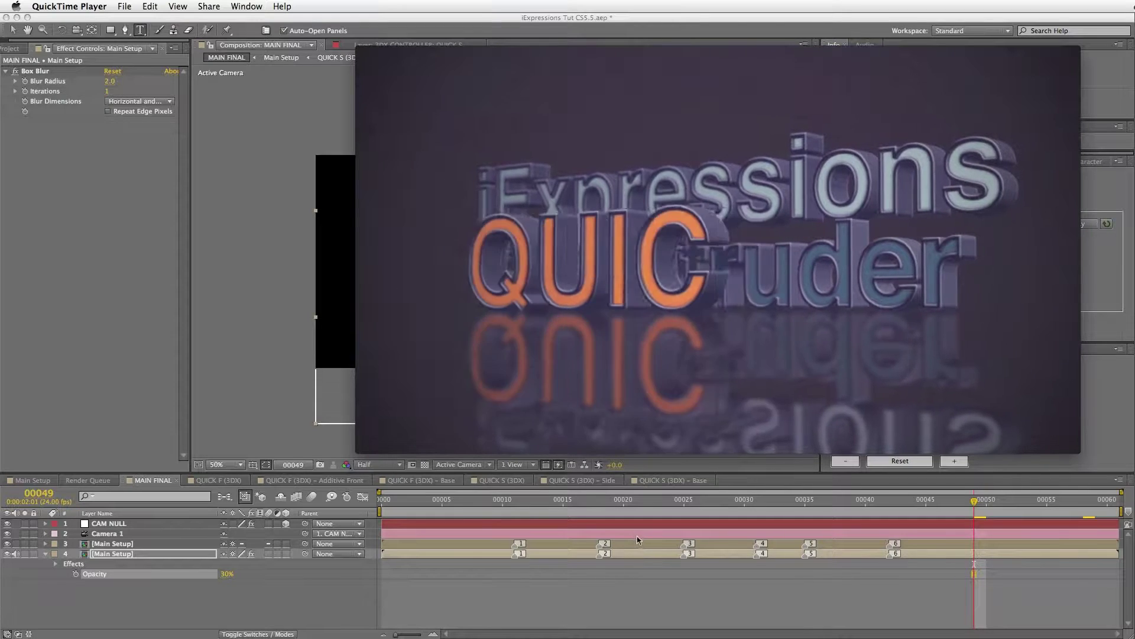
{"action": "key", "text": "space"}
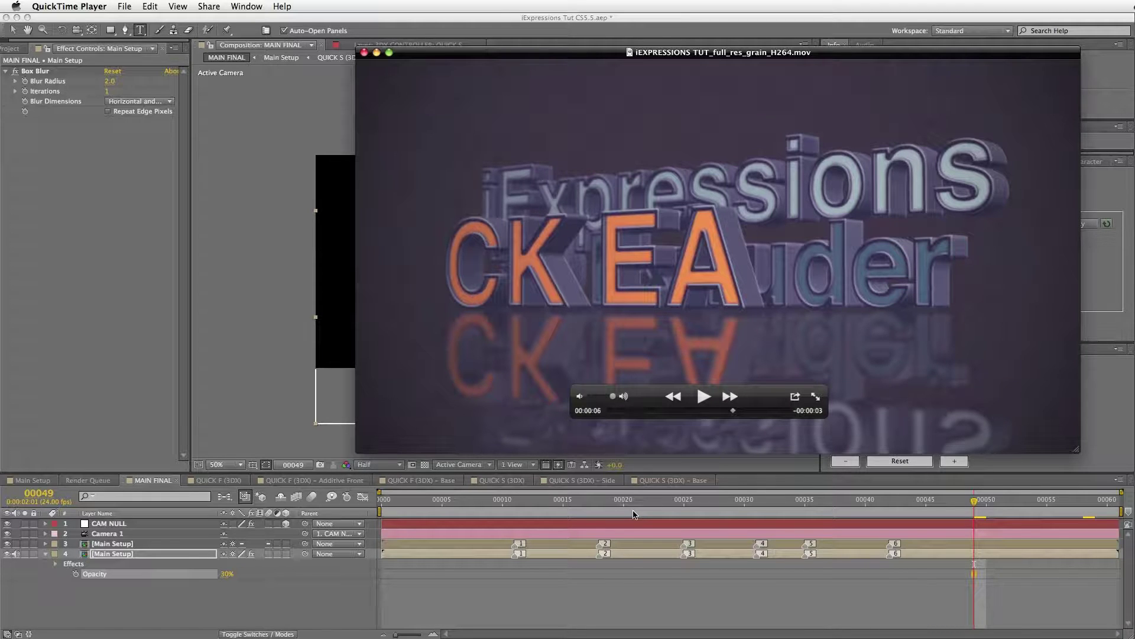
Switch back to After Effects and load the View over the town.ase and Saffron umbrella.ase color themes into Chameleon.
{"action": "key", "text": "super+Tab"}
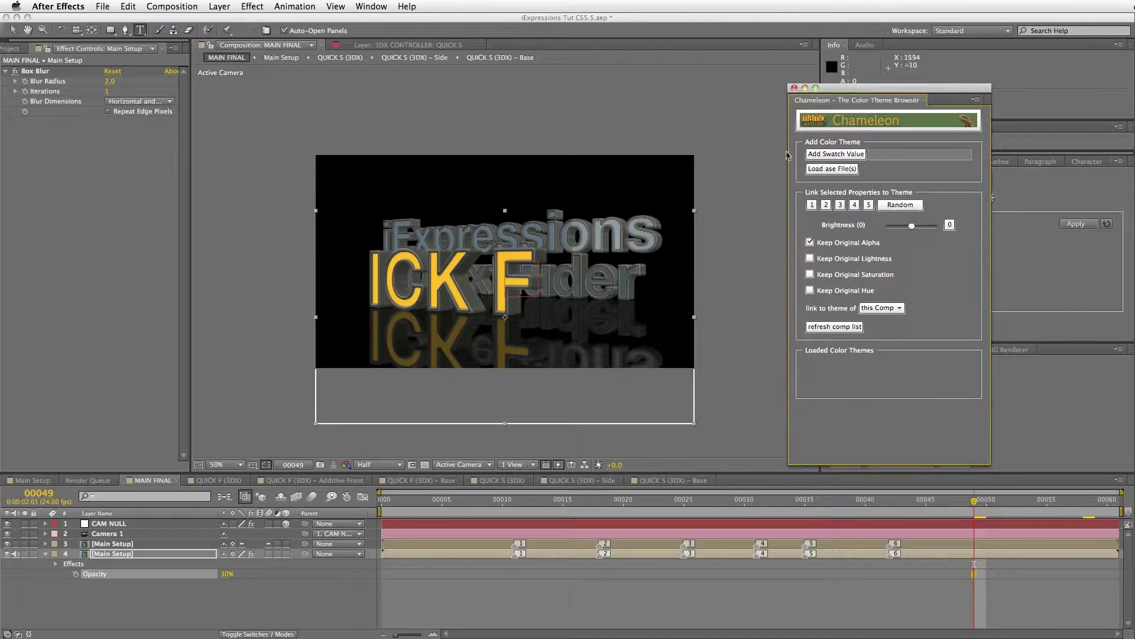
{"action": "left_click", "coordinate": [844, 170]}
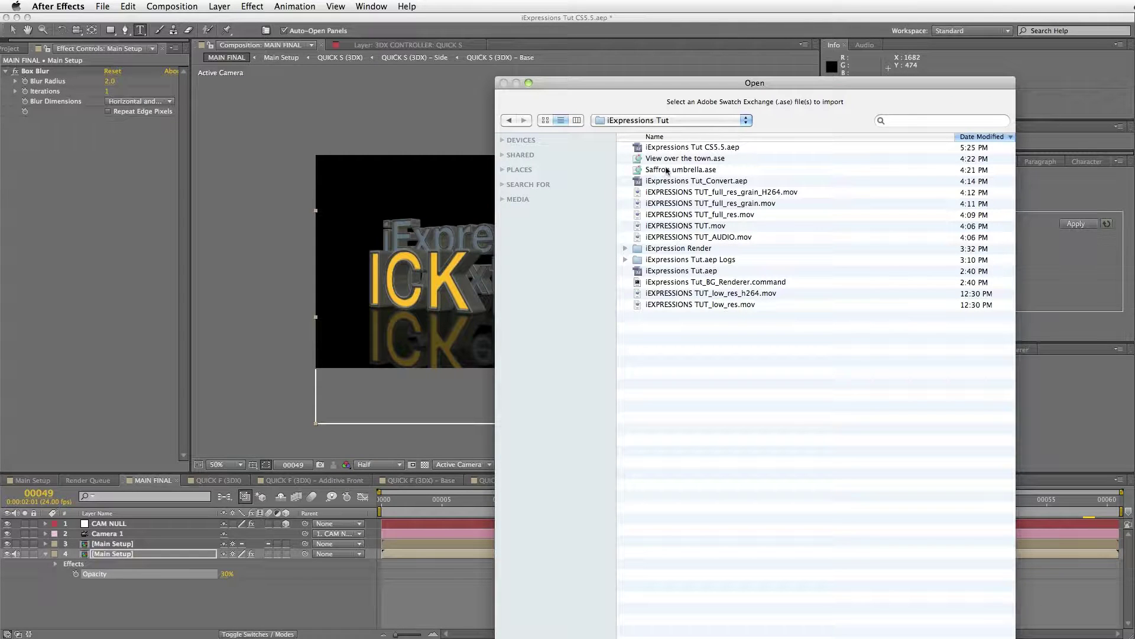
{"action": "left_click", "coordinate": [683, 165]}
{"action": "key", "text": "Return"}
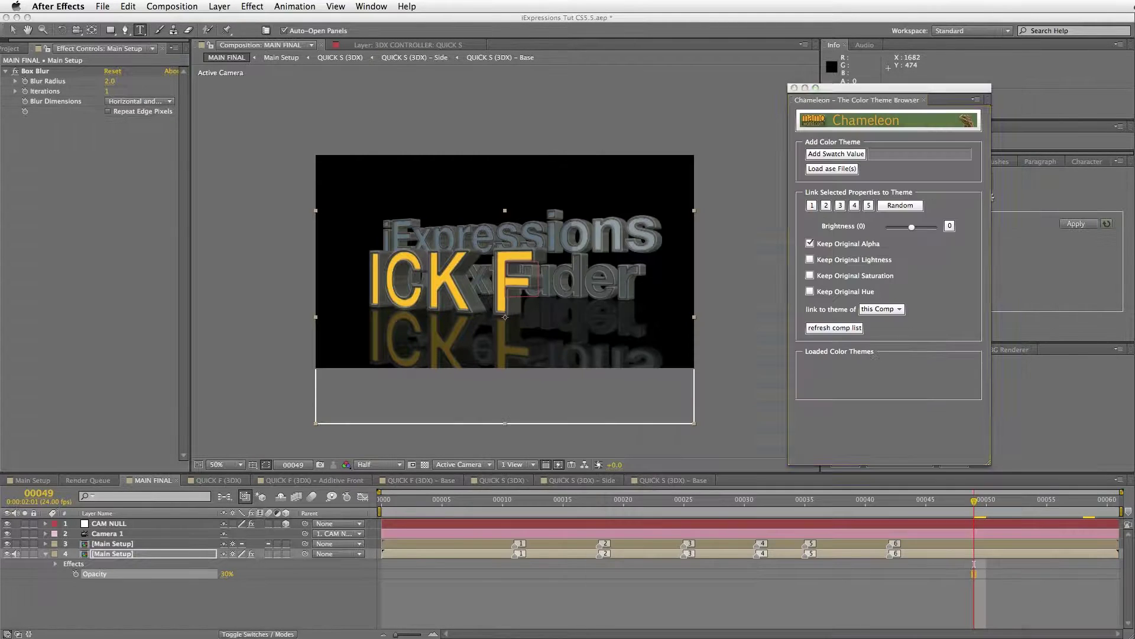
{"action": "left_click", "coordinate": [825, 167]}
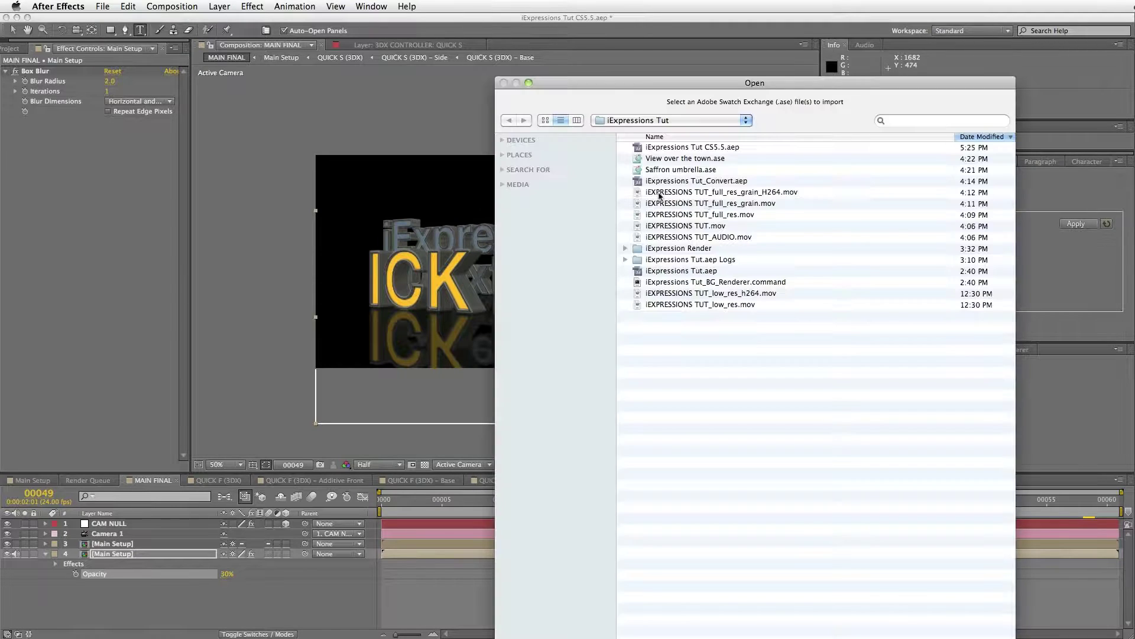
{"action": "left_click", "coordinate": [676, 172]}
{"action": "left_click", "coordinate": [989, 624]}
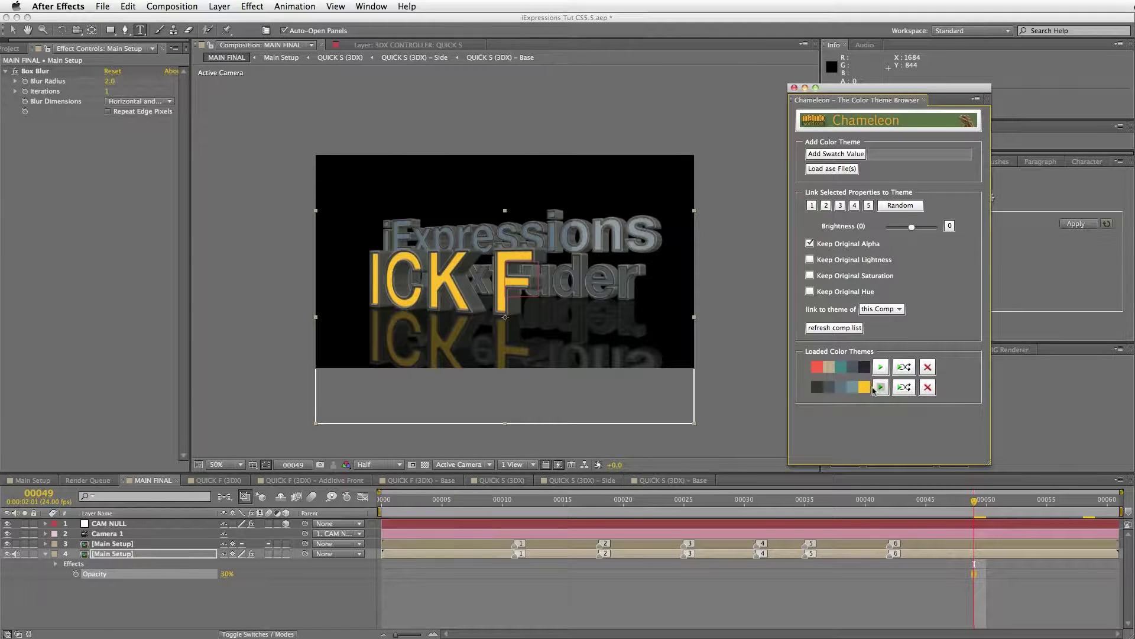
From the Main Setup comp, refresh Chameleon's comp list and link properties to the theme of Main Setup.
{"action": "left_click", "coordinate": [31, 481]}
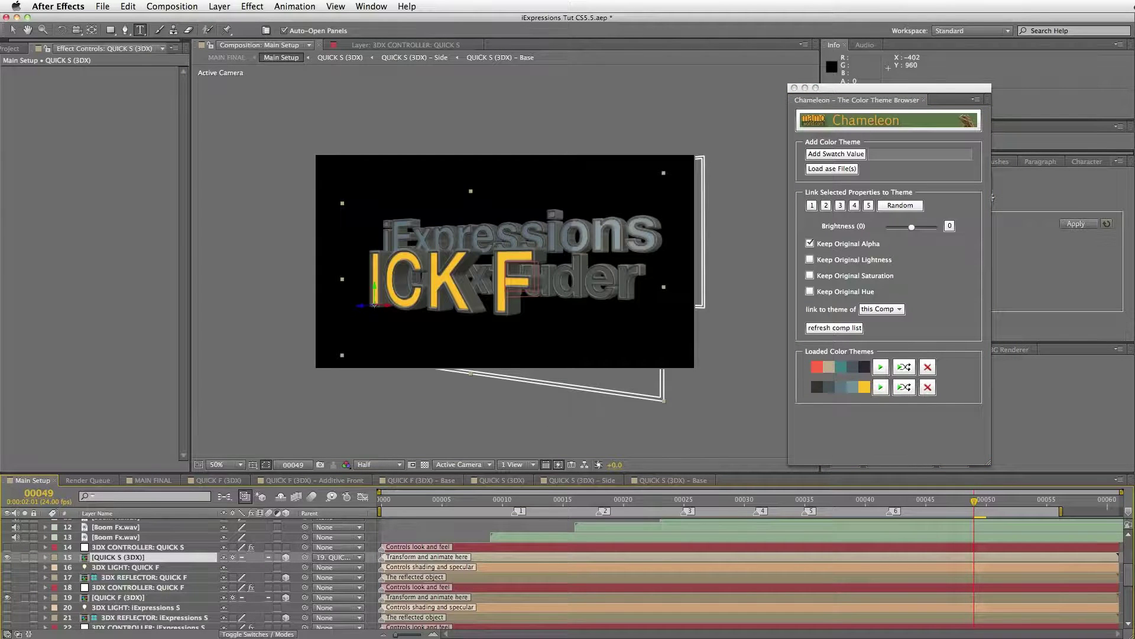
{"action": "scroll", "coordinate": [854, 524], "scroll_direction": "up", "scroll_amount": 5}
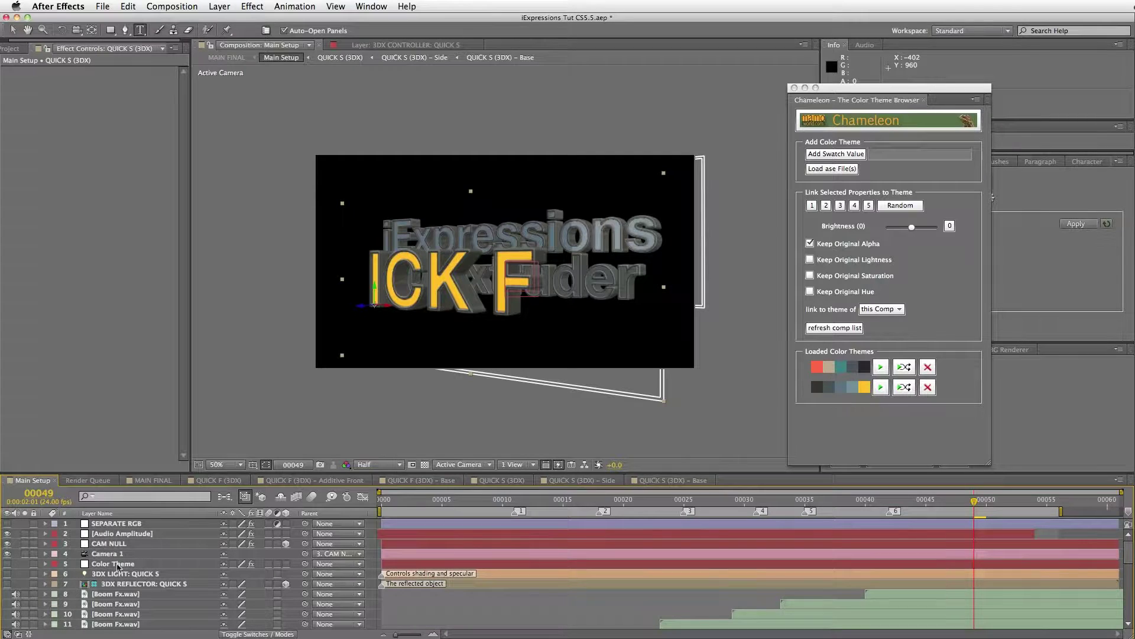
{"action": "left_click", "coordinate": [830, 328]}
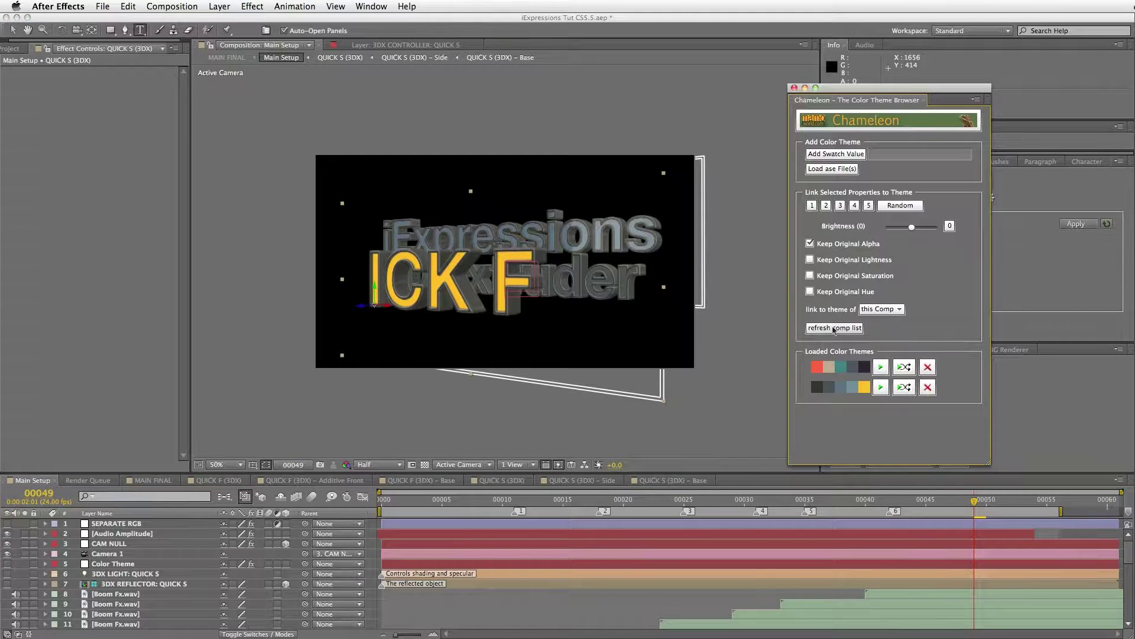
{"action": "left_click", "coordinate": [900, 309]}
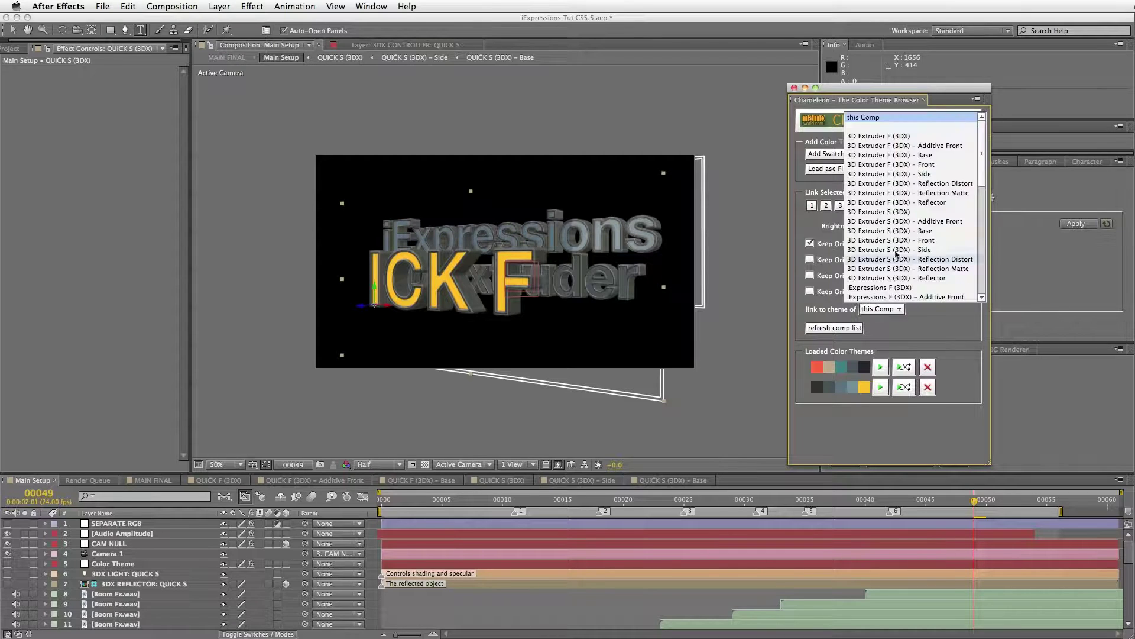
{"action": "left_click_drag", "start_coordinate": [983, 155], "coordinate": [983, 260]}
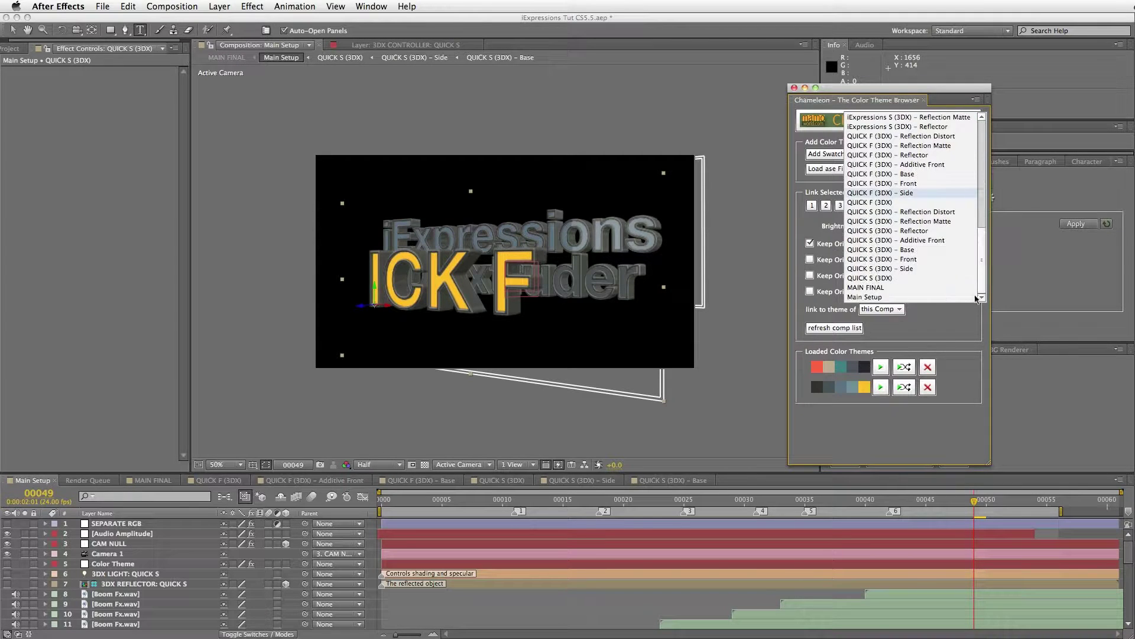
{"action": "left_click", "coordinate": [865, 298]}
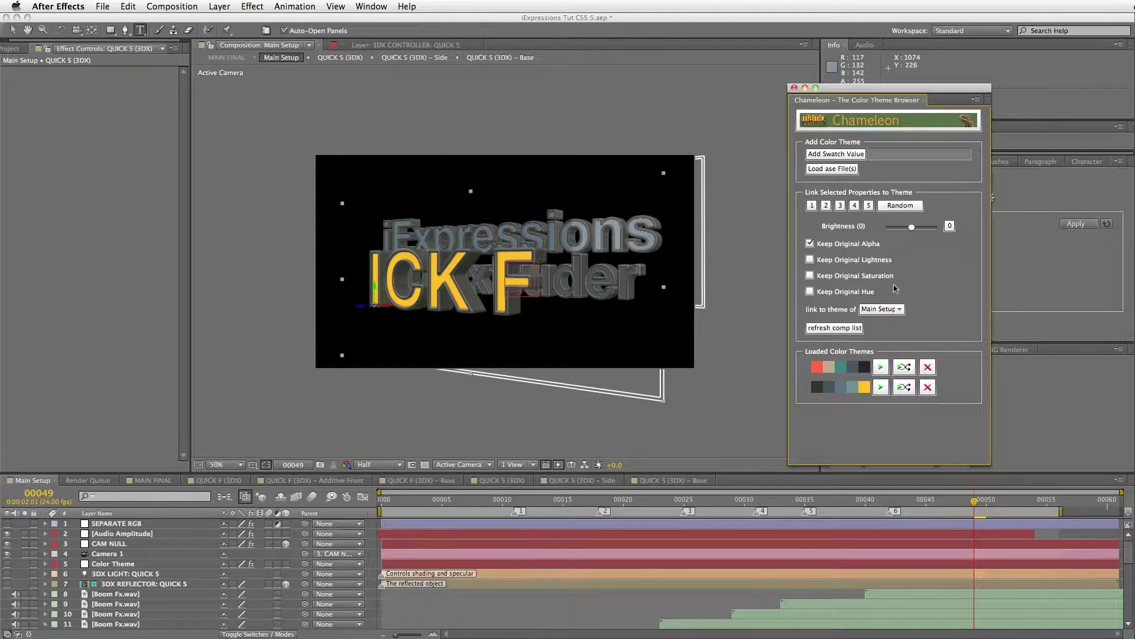
{"action": "left_click", "coordinate": [846, 328]}
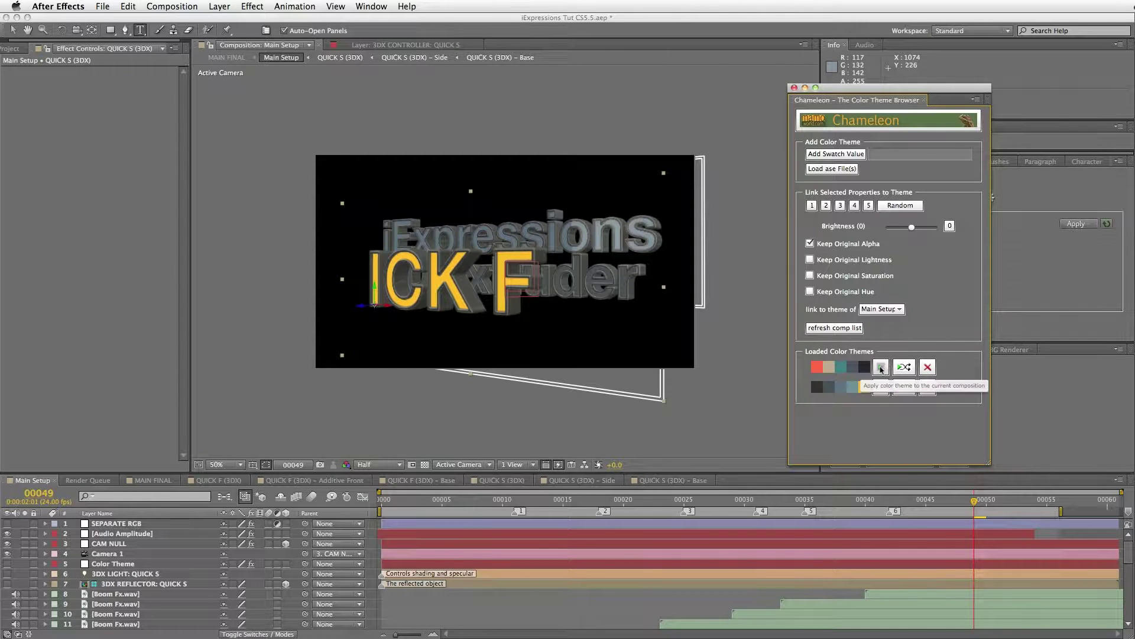
Apply the red, beige and teal theme to Main Setup, shuffle its colors, and check the look in MAIN FINAL.
{"action": "left_click", "coordinate": [881, 367]}
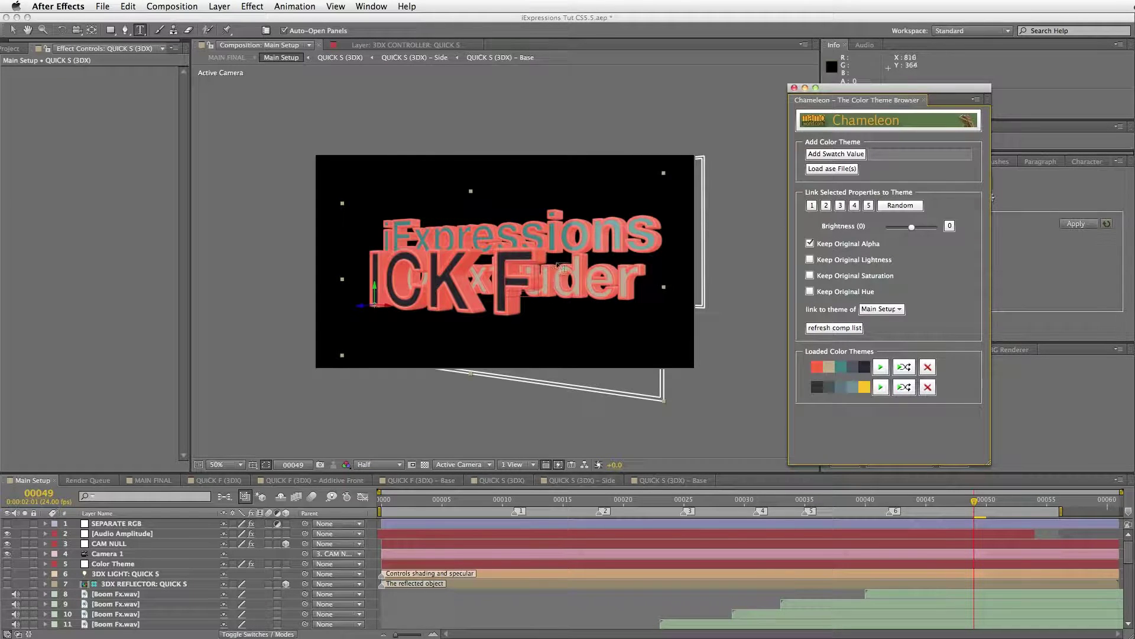
{"action": "left_click", "coordinate": [907, 369]}
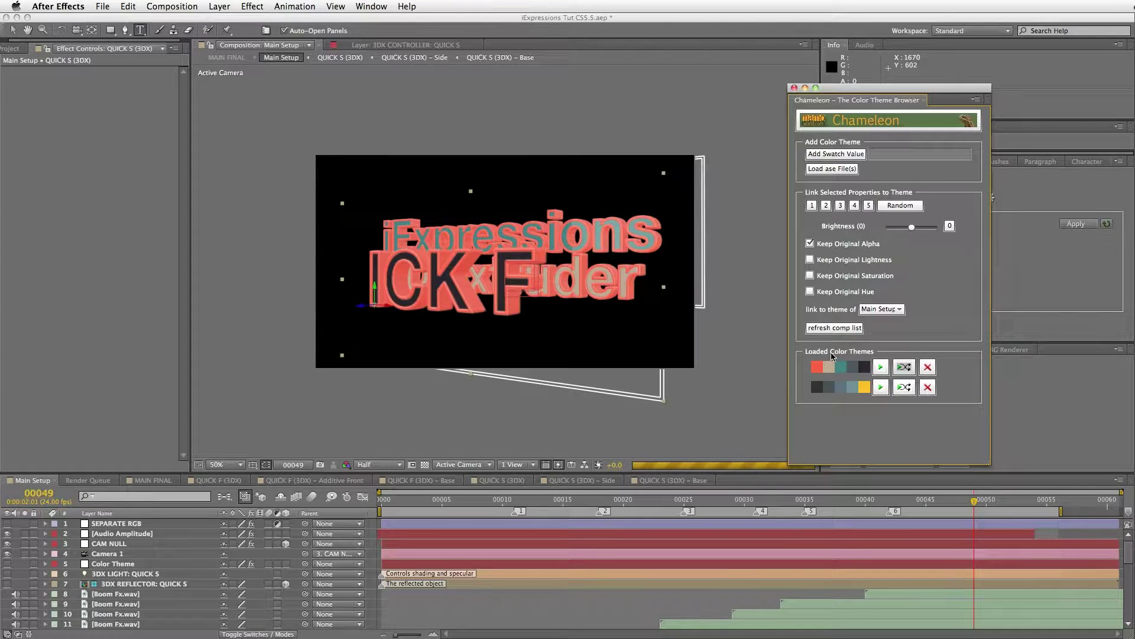
{"action": "left_click", "coordinate": [904, 367]}
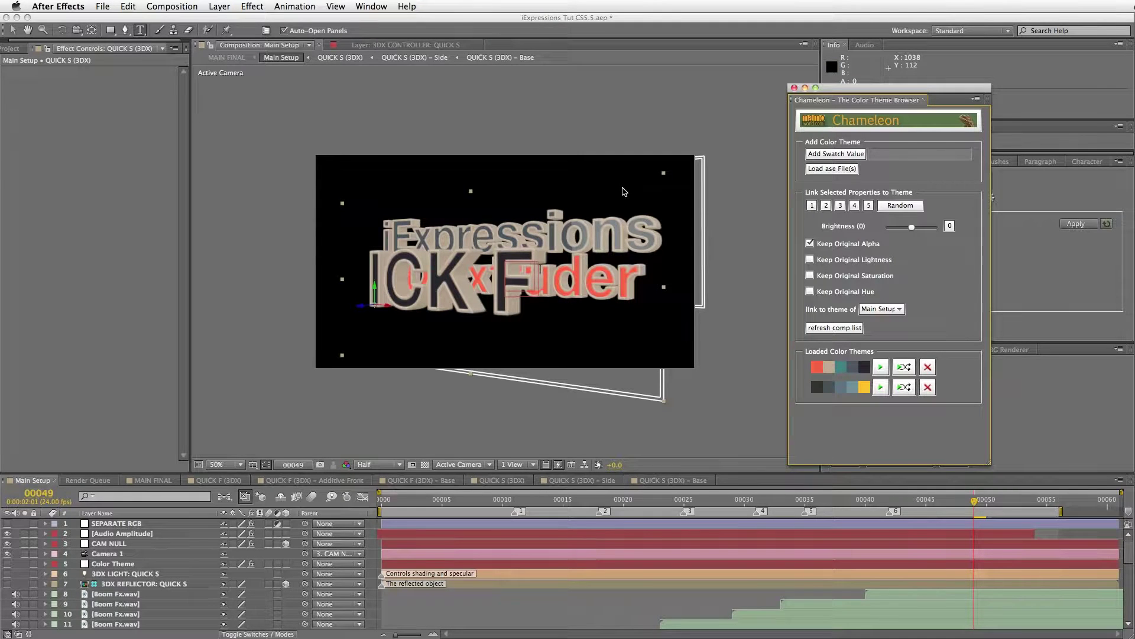
{"action": "left_click", "coordinate": [153, 480]}
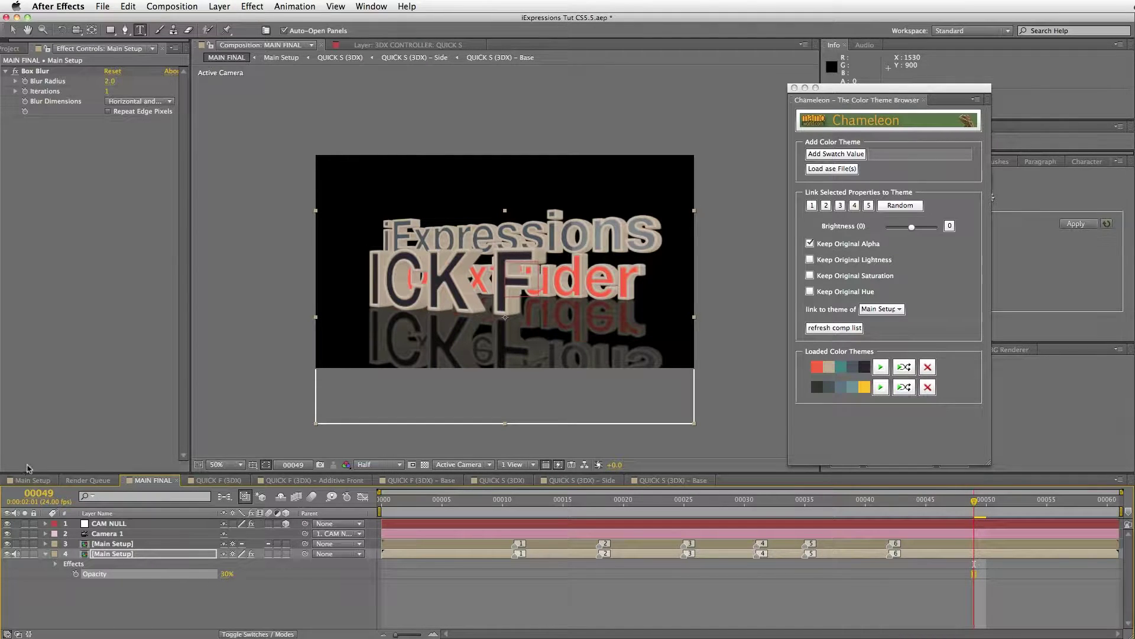
Apply the dark gray, blue and yellow color theme to the Main Setup comp.
{"action": "left_click", "coordinate": [36, 480]}
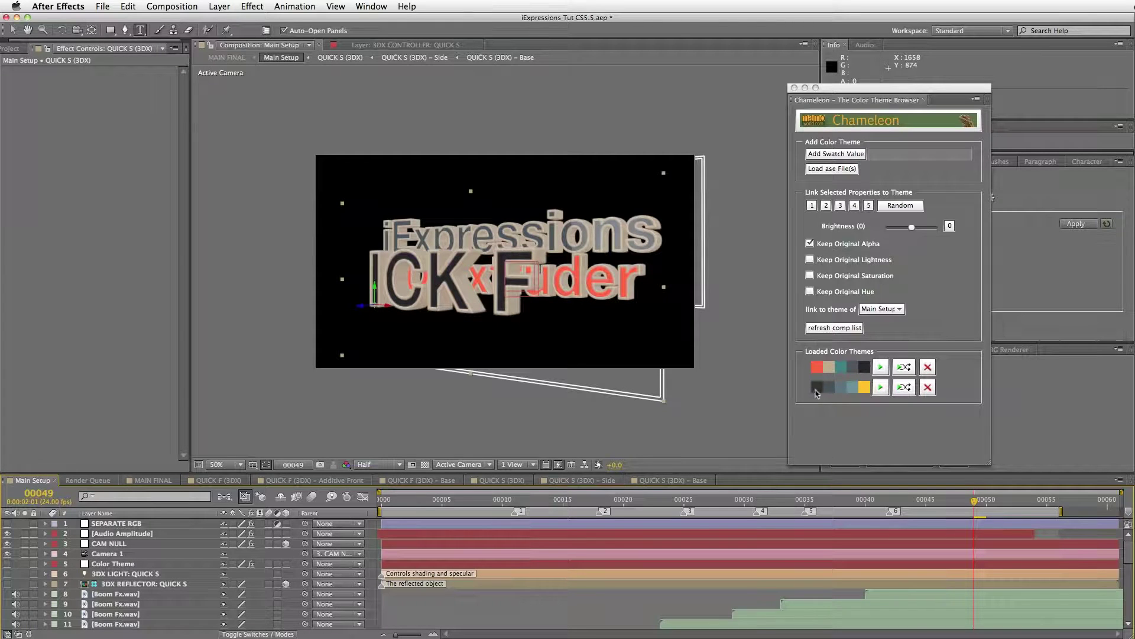
{"action": "left_click", "coordinate": [881, 388]}
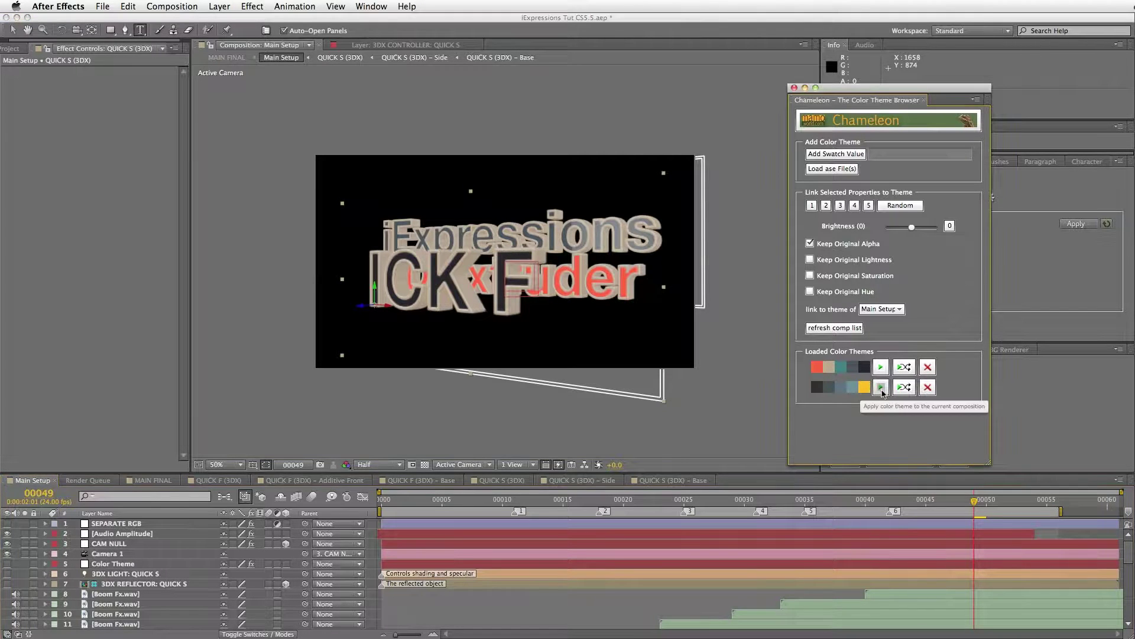
{"action": "left_click", "coordinate": [882, 389]}
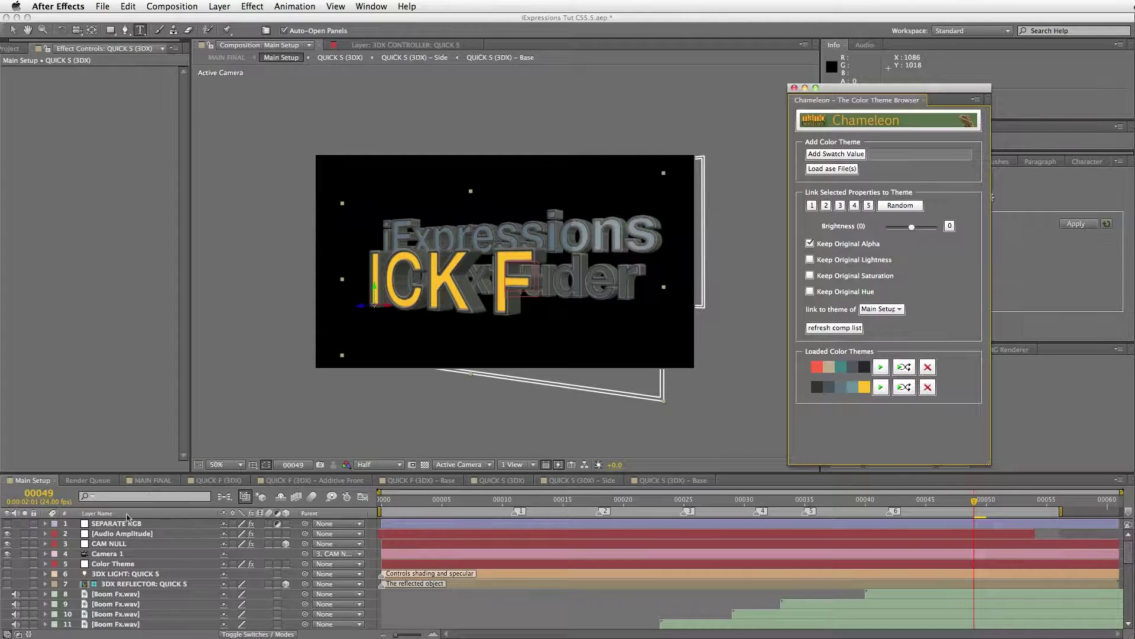
Inspect the alpha channel of the MAIN FINAL comp and return the display to RGB.
{"action": "left_click", "coordinate": [151, 479]}
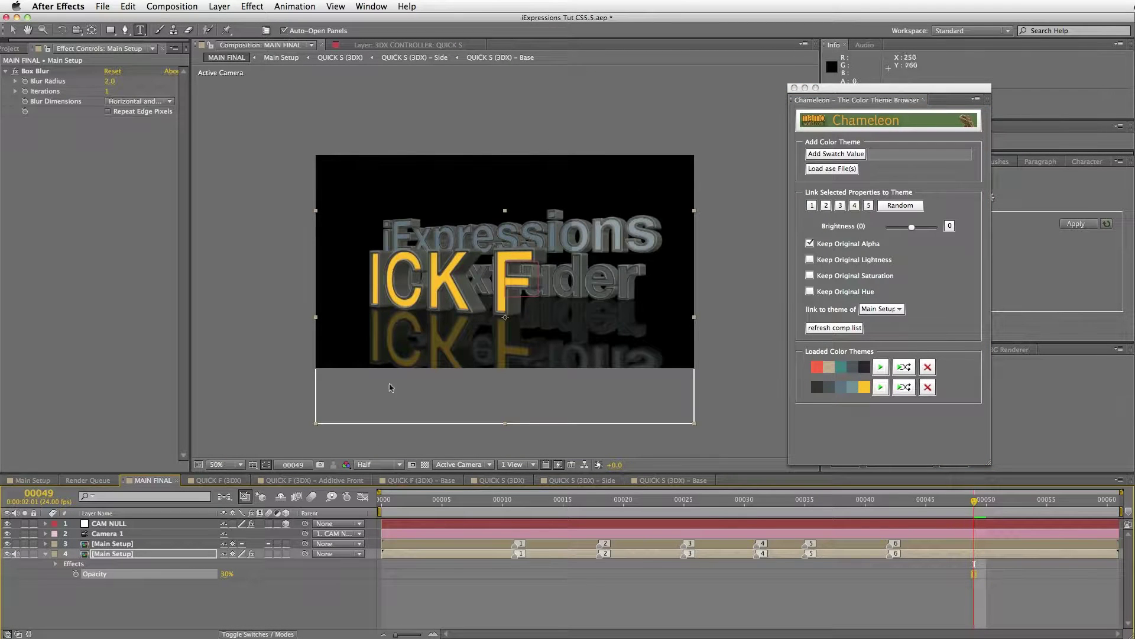
{"action": "left_click", "coordinate": [346, 464]}
{"action": "left_click", "coordinate": [379, 527]}
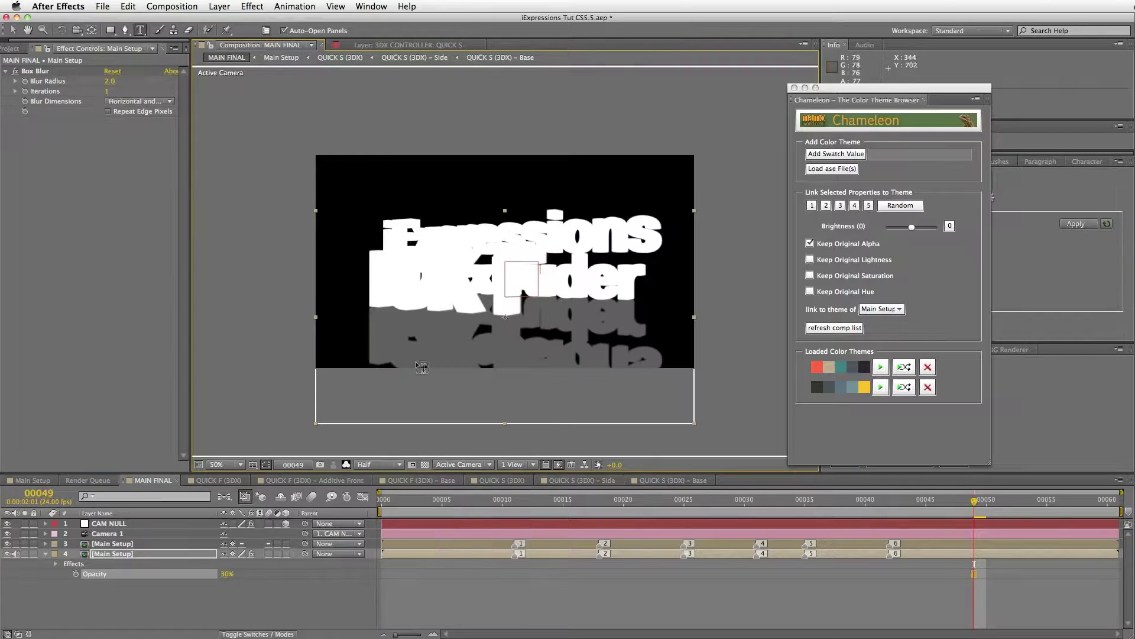
{"action": "left_click", "coordinate": [346, 465]}
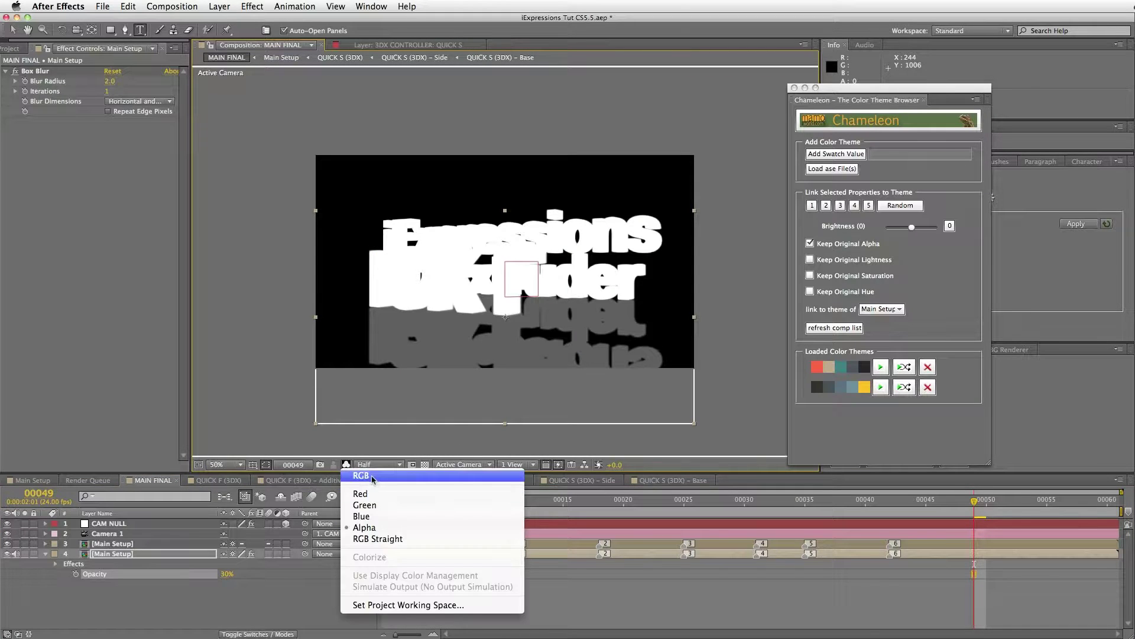
{"action": "left_click", "coordinate": [373, 478]}
Add a 1280 x 720 px dark gray solid to MAIN FINAL and place it below all other layers.
{"action": "key", "text": "ctrl+y"}
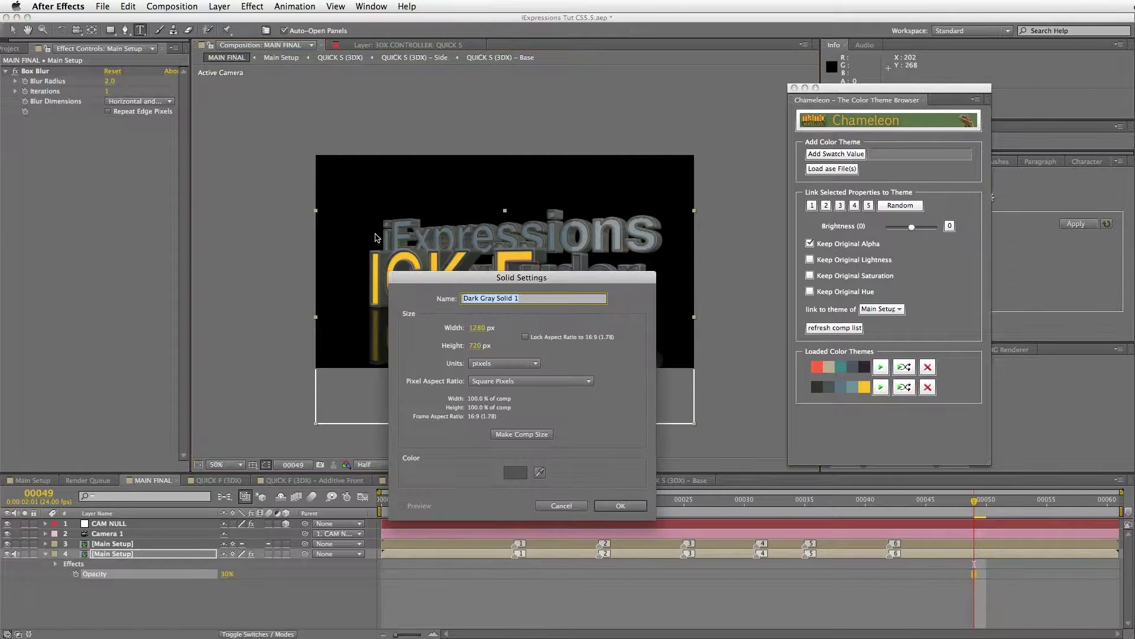
{"action": "left_click", "coordinate": [612, 504]}
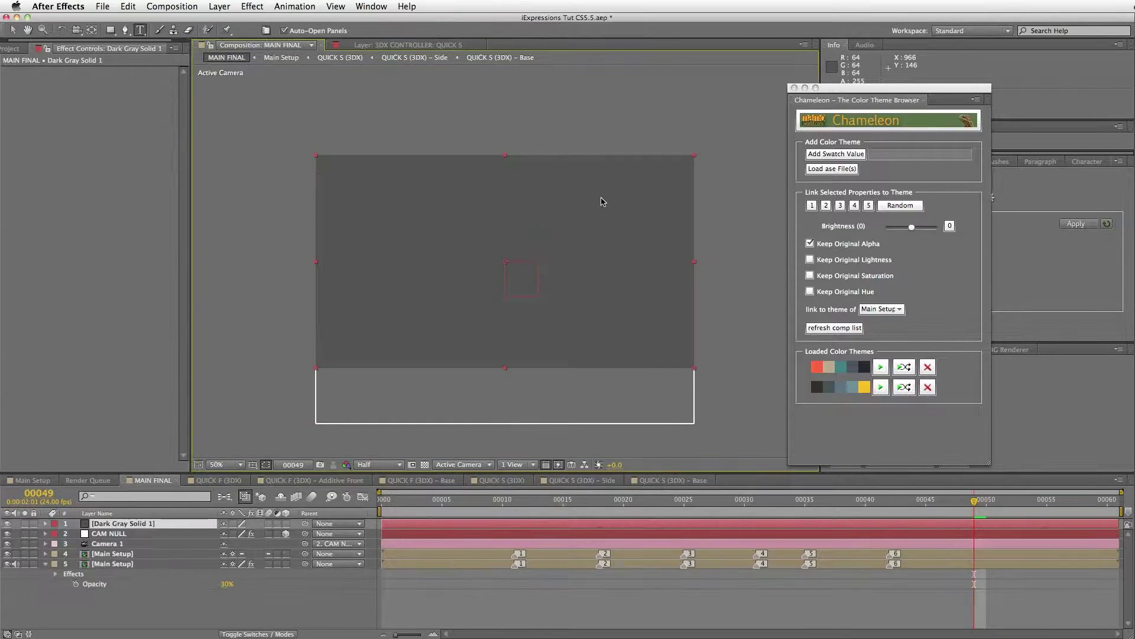
{"action": "left_click_drag", "start_coordinate": [150, 523], "coordinate": [177, 588]}
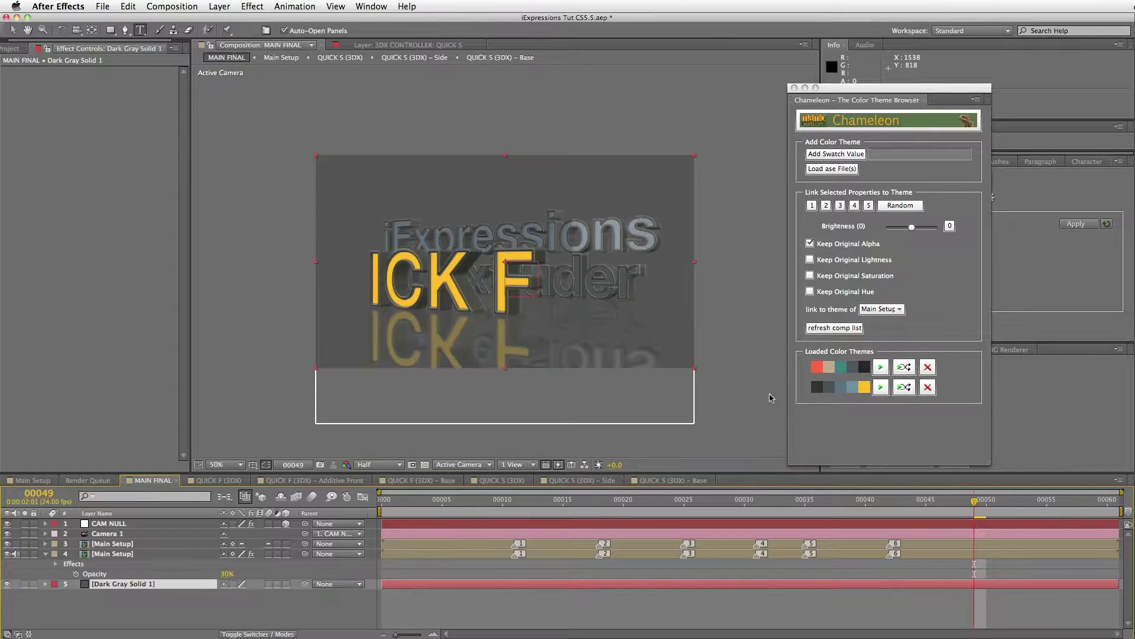
Find the Ramp effect, apply it to the dark gray solid, and set its shape to Radial Ramp.
{"action": "left_click_drag", "start_coordinate": [929, 90], "coordinate": [1071, 220]}
{"action": "left_click", "coordinate": [943, 161]}
{"action": "type", "text": "box blur"}
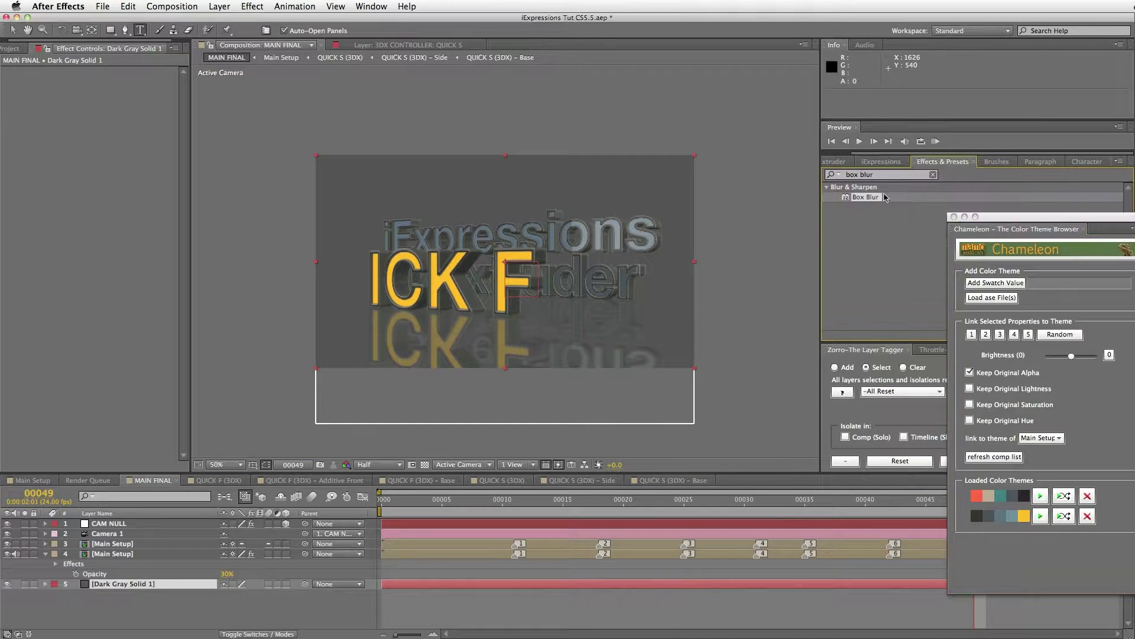
{"action": "type", "text": "ramp"}
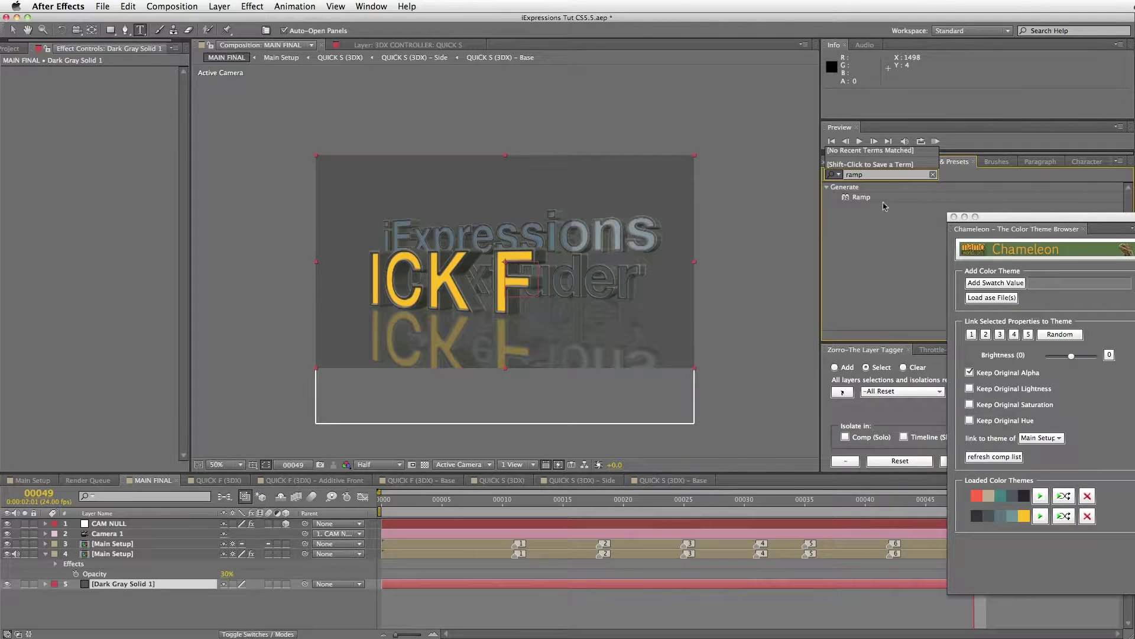
{"action": "left_click_drag", "start_coordinate": [861, 197], "coordinate": [160, 583]}
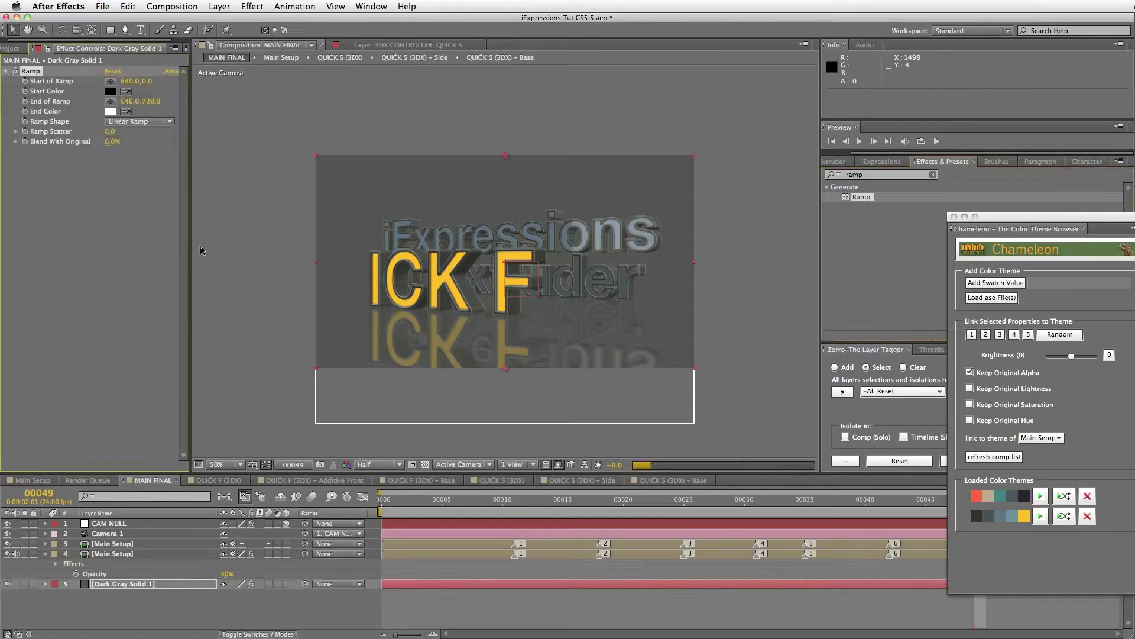
{"action": "left_click", "coordinate": [145, 121]}
{"action": "left_click", "coordinate": [142, 144]}
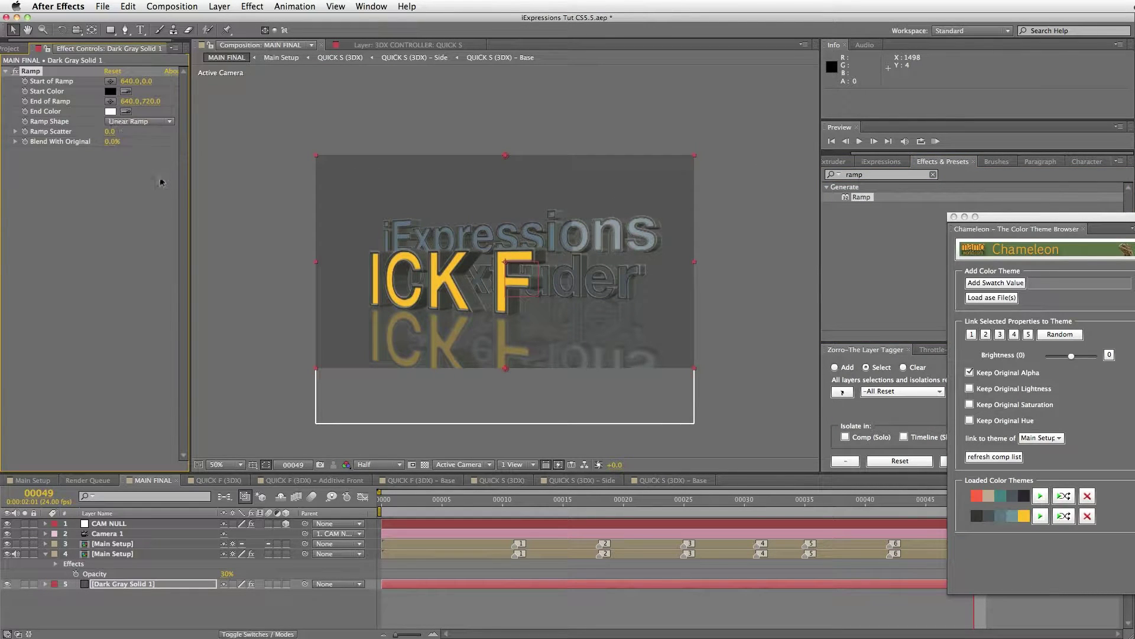
Place the ramp's start near the comp center at 644, 392 and its end near the lower-right corner at 1282, 718.
{"action": "left_click_drag", "start_coordinate": [1008, 218], "coordinate": [899, 152]}
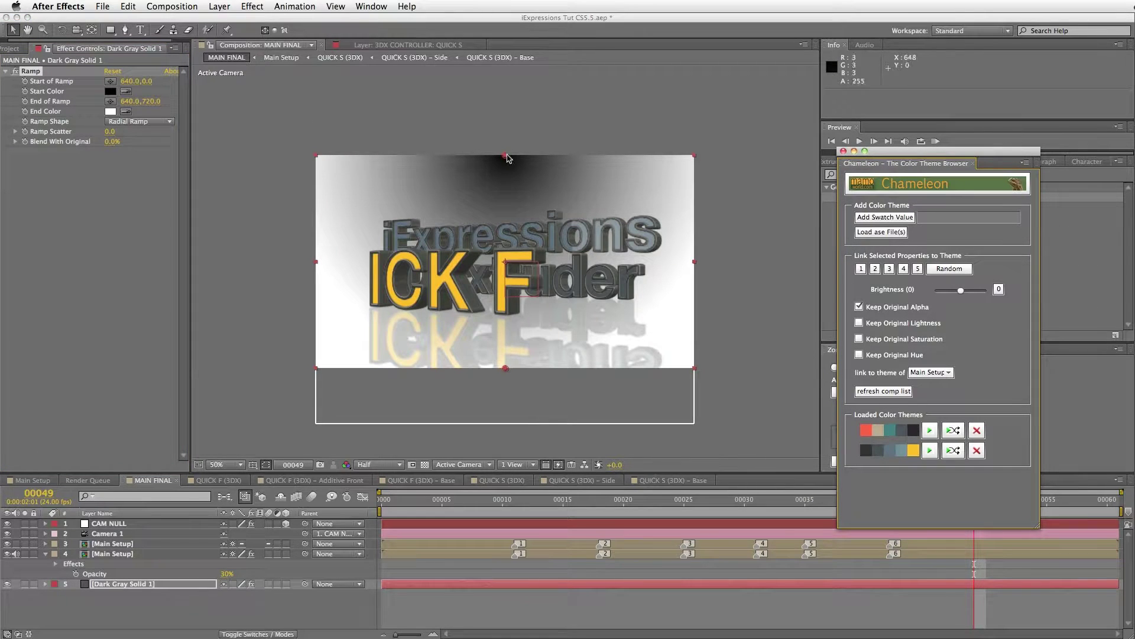
{"action": "left_click_drag", "start_coordinate": [505, 155], "coordinate": [508, 275]}
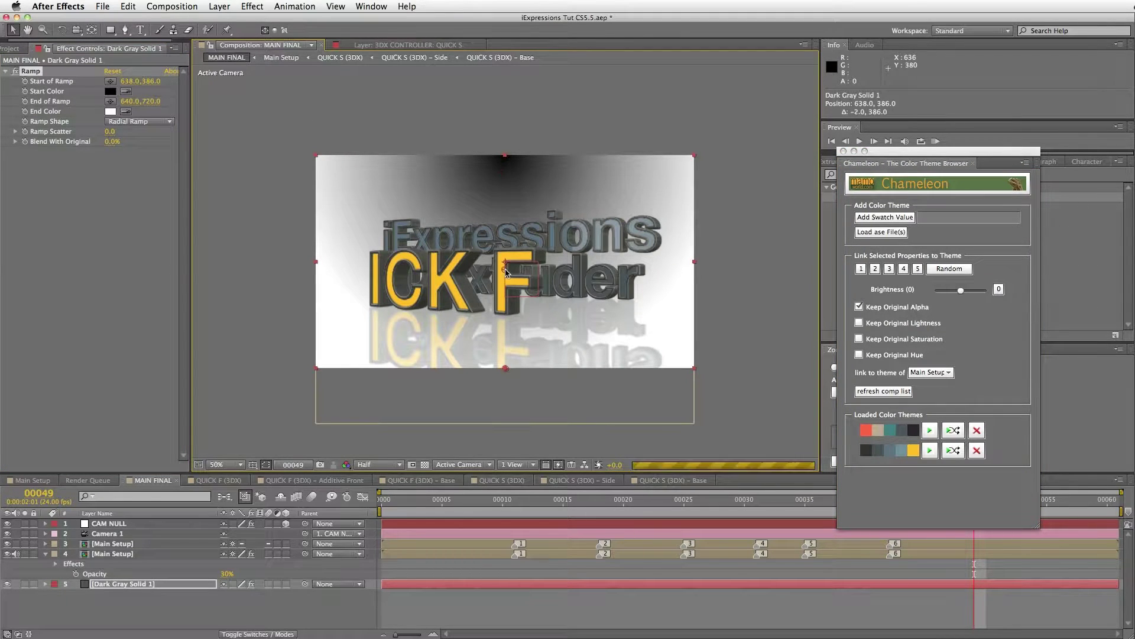
{"action": "left_click_drag", "start_coordinate": [507, 370], "coordinate": [696, 369]}
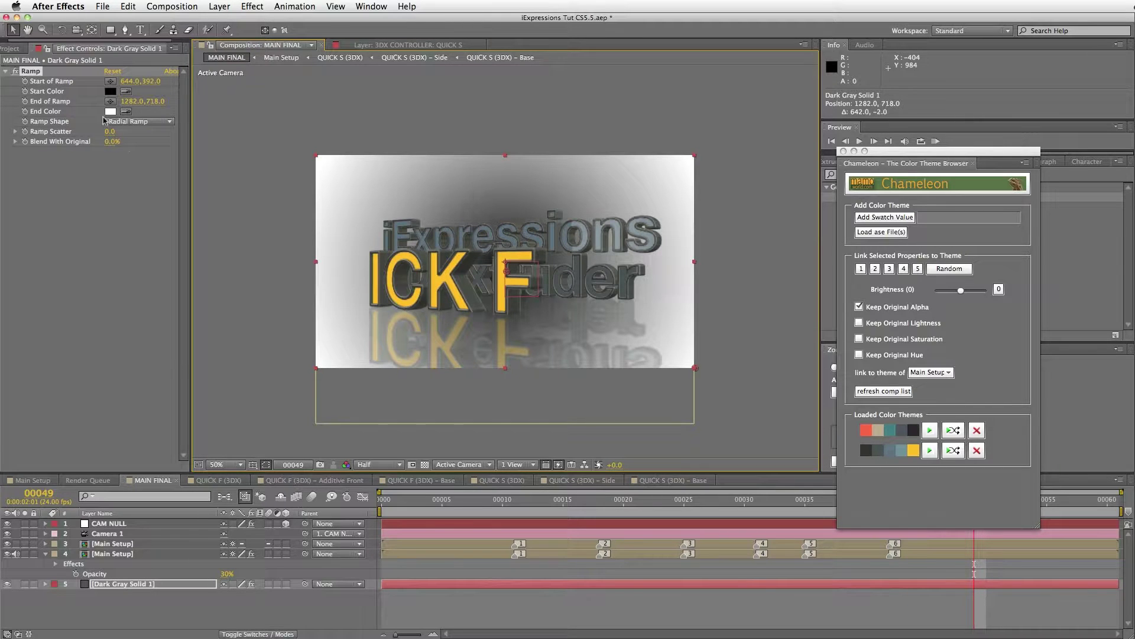
Reveal the Ramp properties in the timeline and link Start Color to swatch 3 of Main Setup's theme with Brightness -63.86.
{"action": "right_click", "coordinate": [48, 95]}
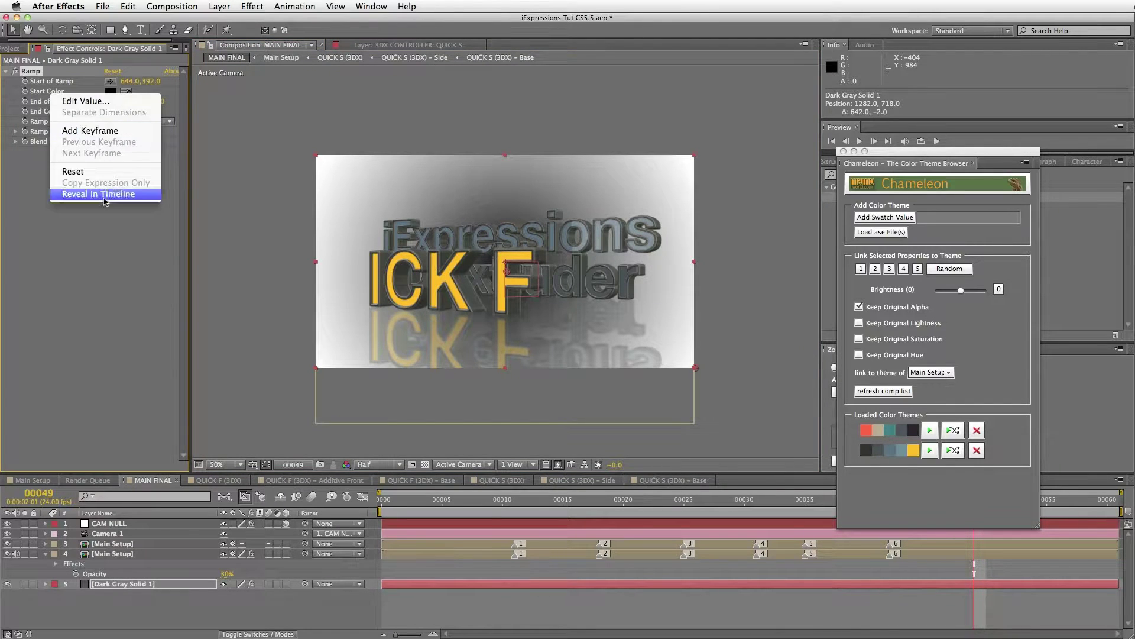
{"action": "left_click", "coordinate": [113, 249]}
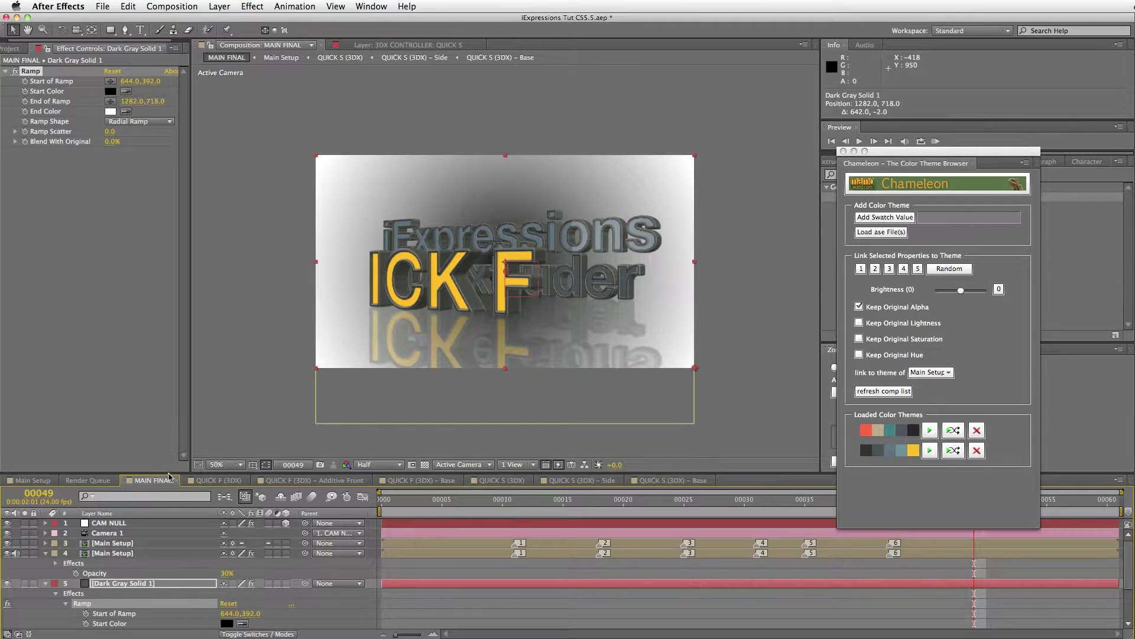
{"action": "left_click_drag", "start_coordinate": [169, 473], "coordinate": [168, 349]}
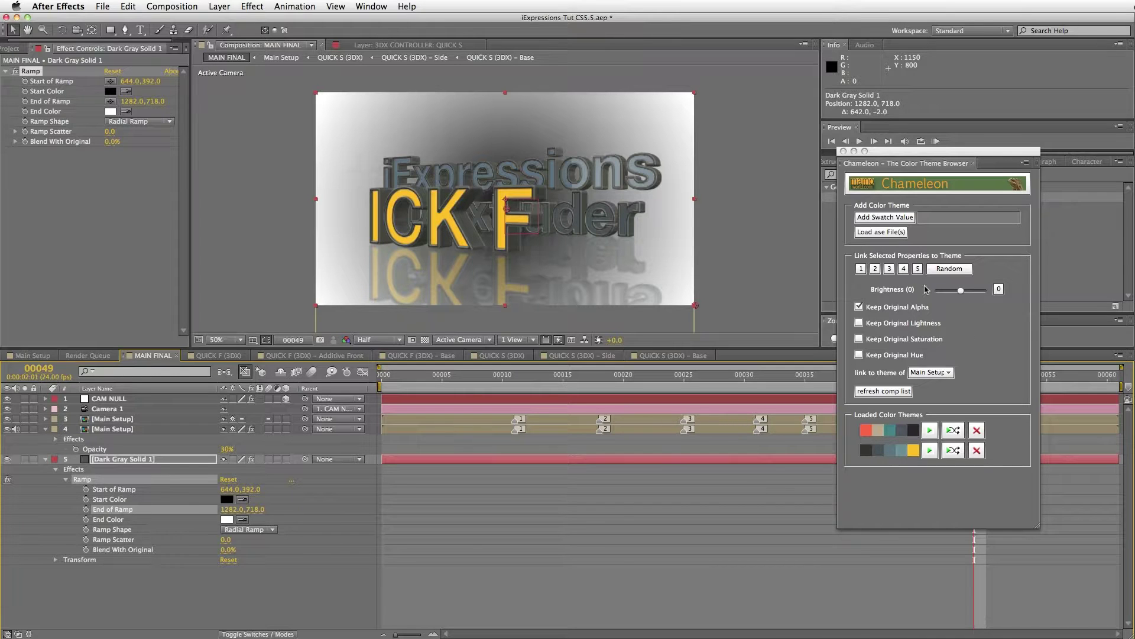
{"action": "left_click", "coordinate": [961, 291]}
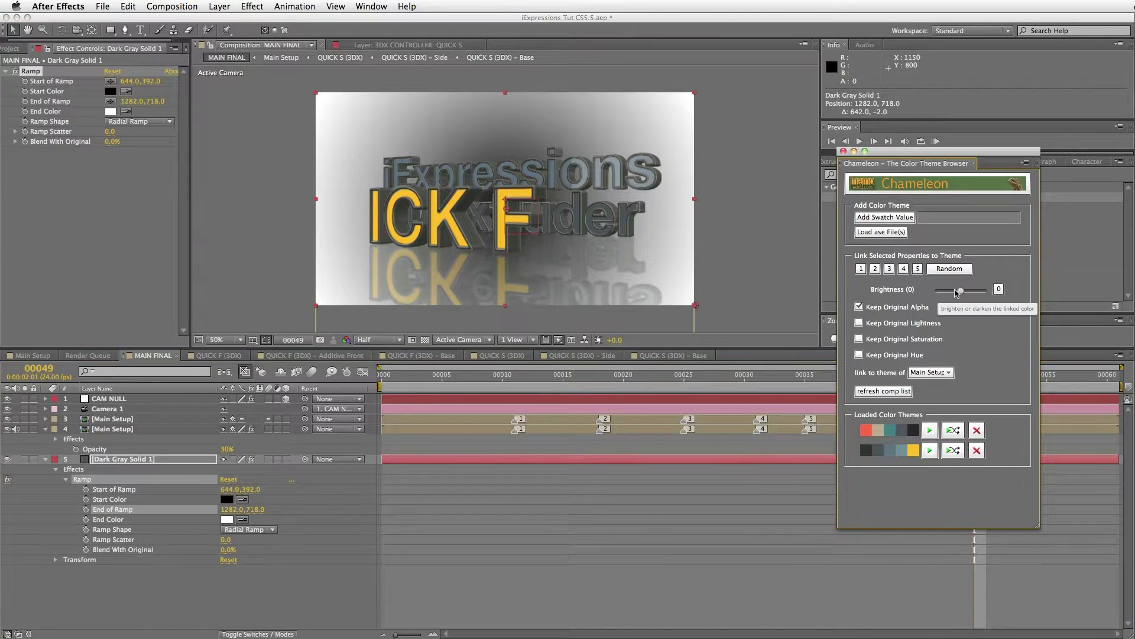
{"action": "left_click_drag", "start_coordinate": [961, 291], "coordinate": [945, 298]}
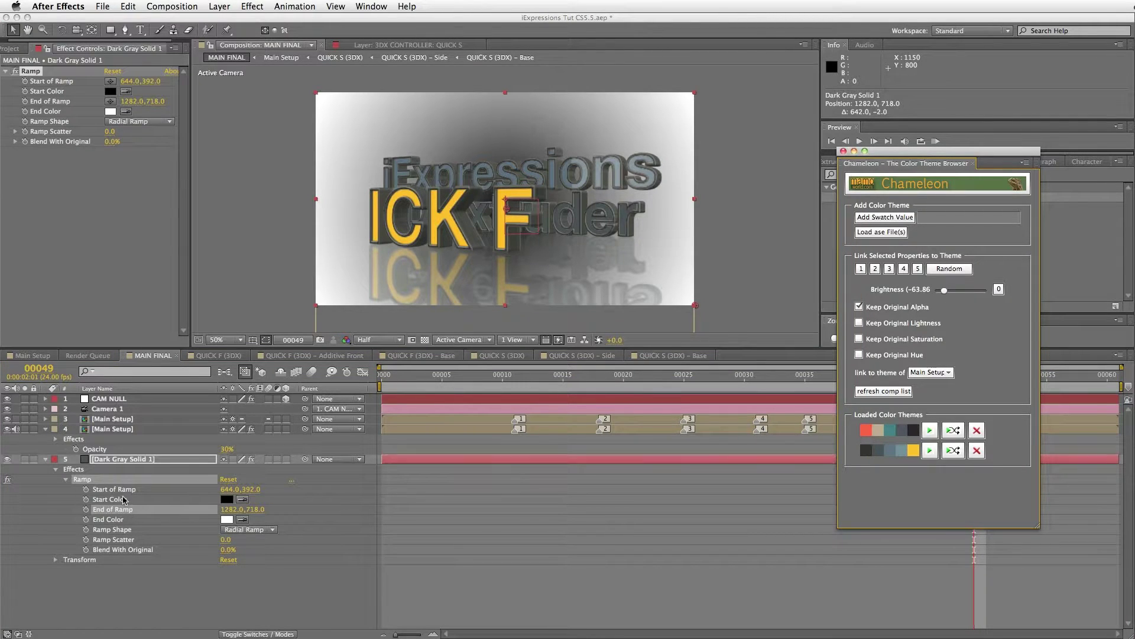
{"action": "left_click", "coordinate": [158, 501]}
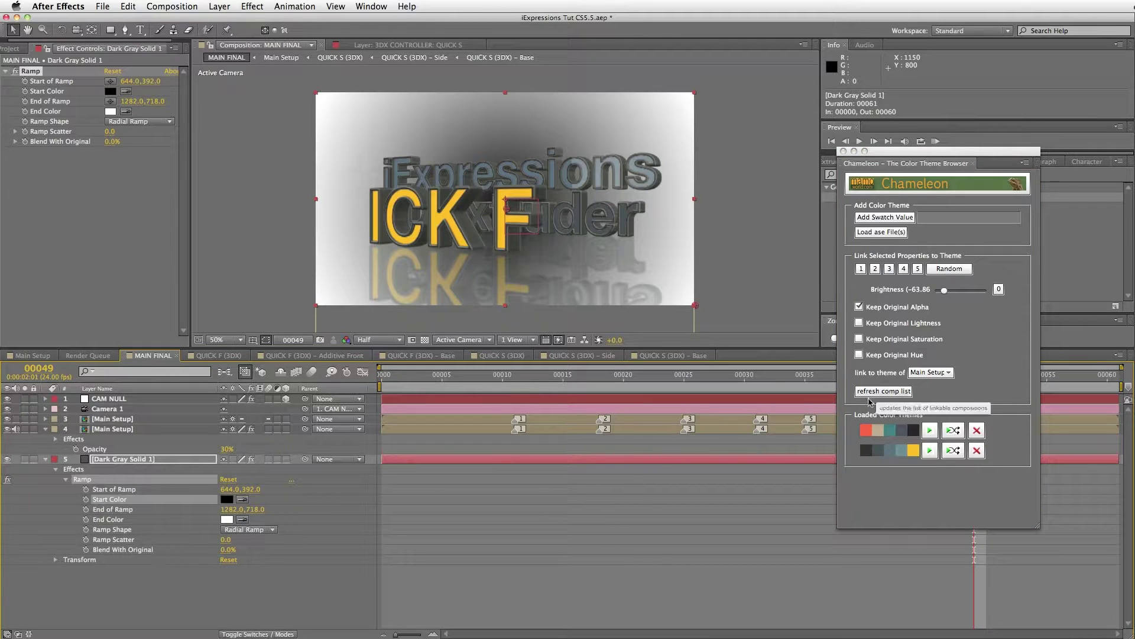
{"action": "left_click", "coordinate": [890, 270]}
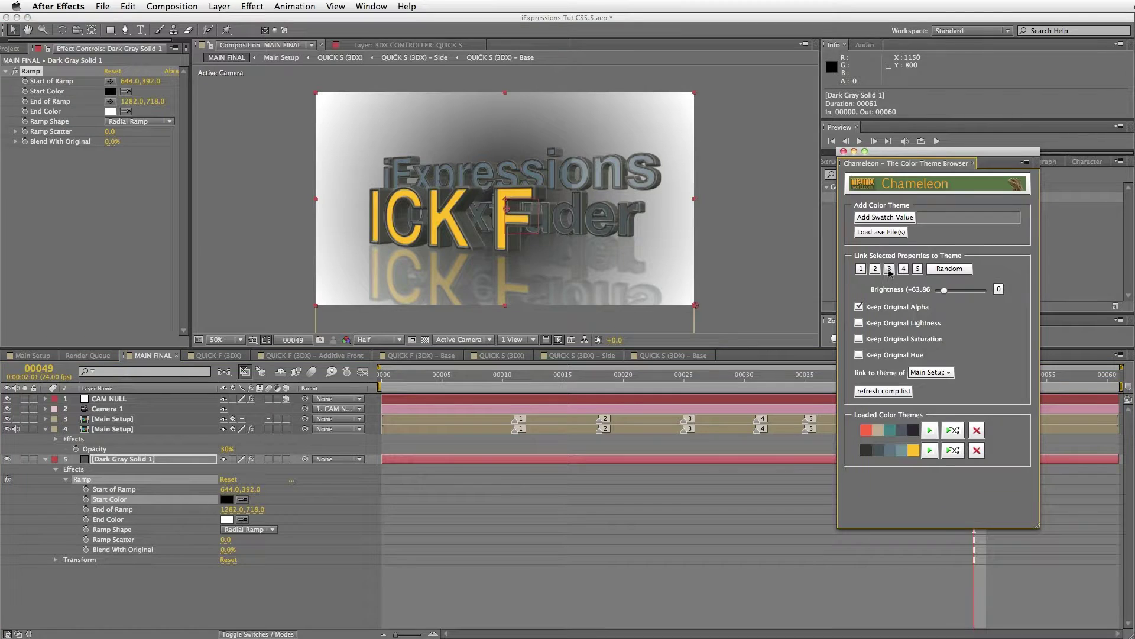
{"action": "left_click", "coordinate": [891, 271]}
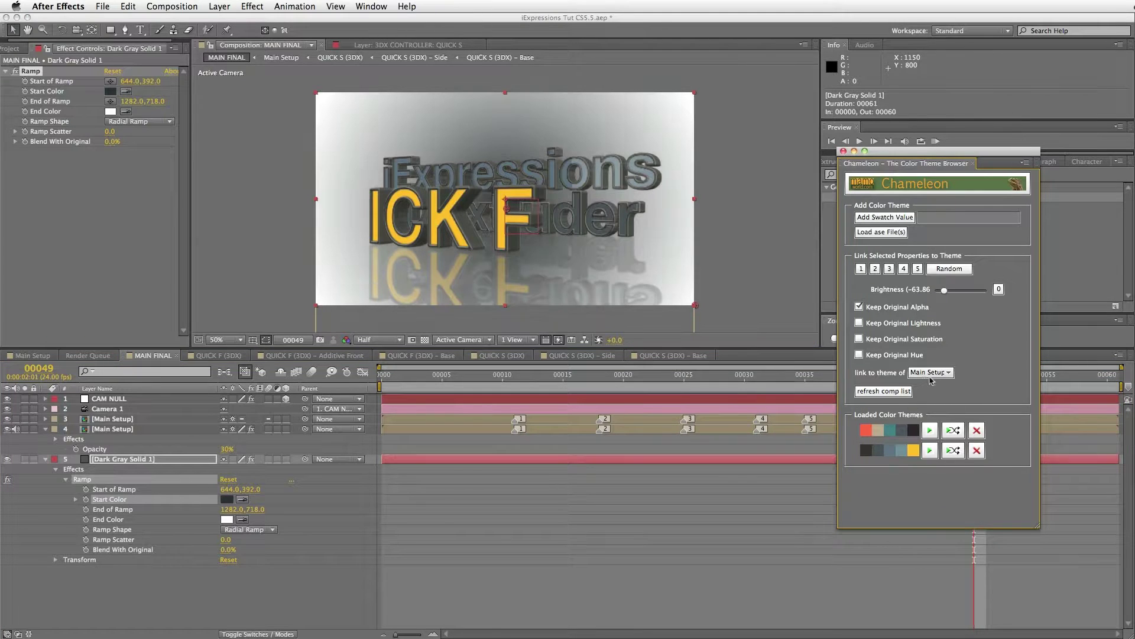
Link the Ramp's End Color to swatch 1 of Main Setup's theme, first with Brightness -63.86, and relink it with Brightness 0.
{"action": "left_click", "coordinate": [116, 521]}
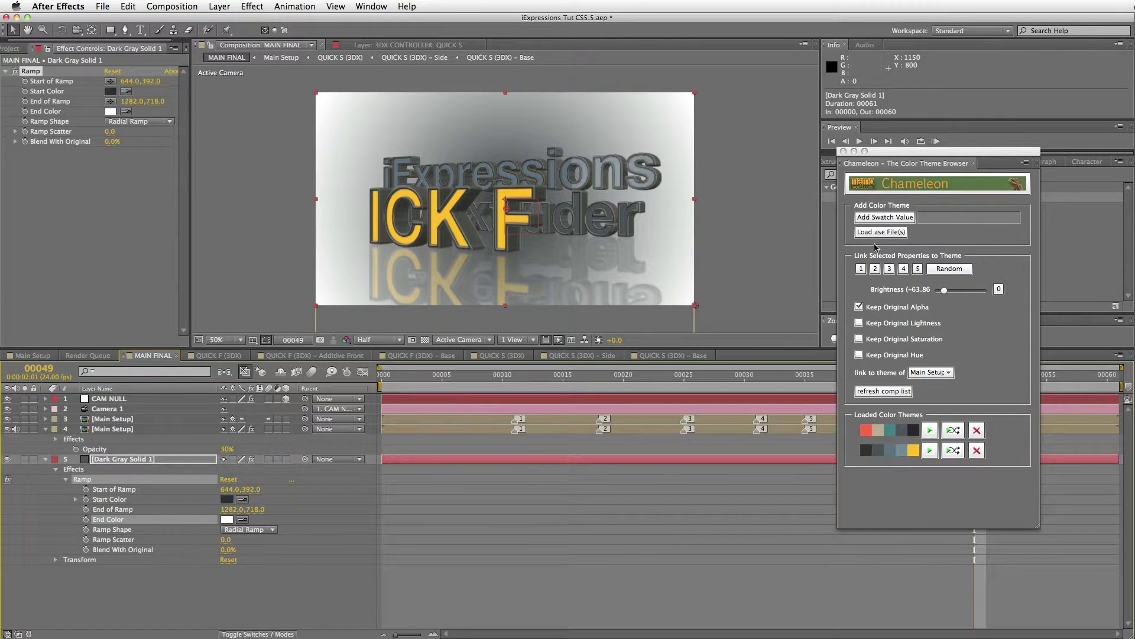
{"action": "left_click", "coordinate": [868, 271]}
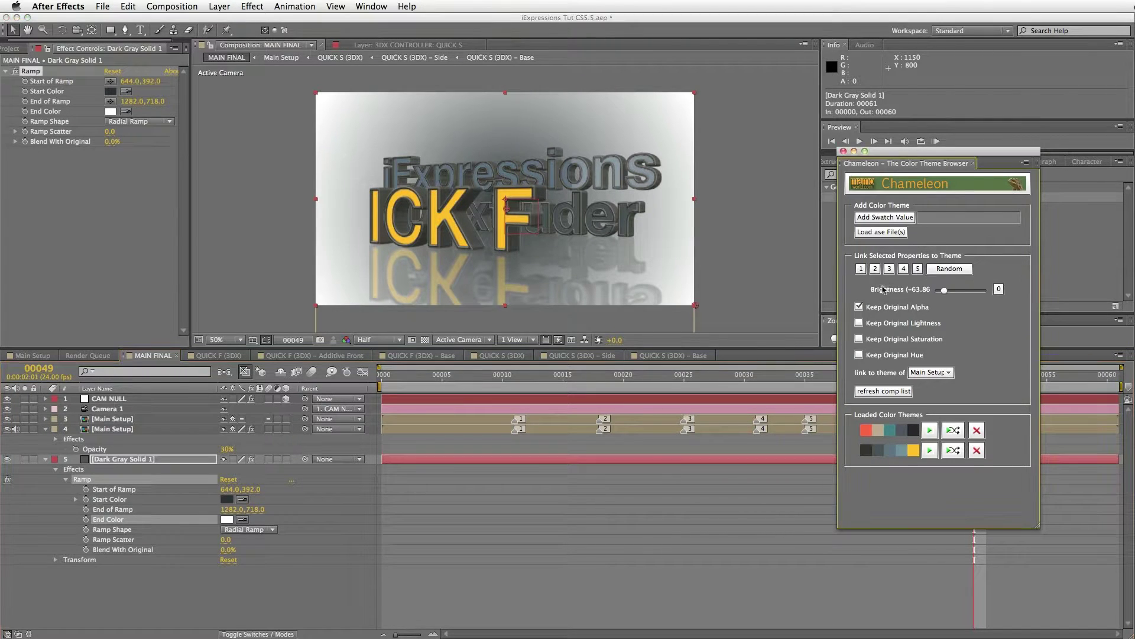
{"action": "left_click", "coordinate": [862, 270]}
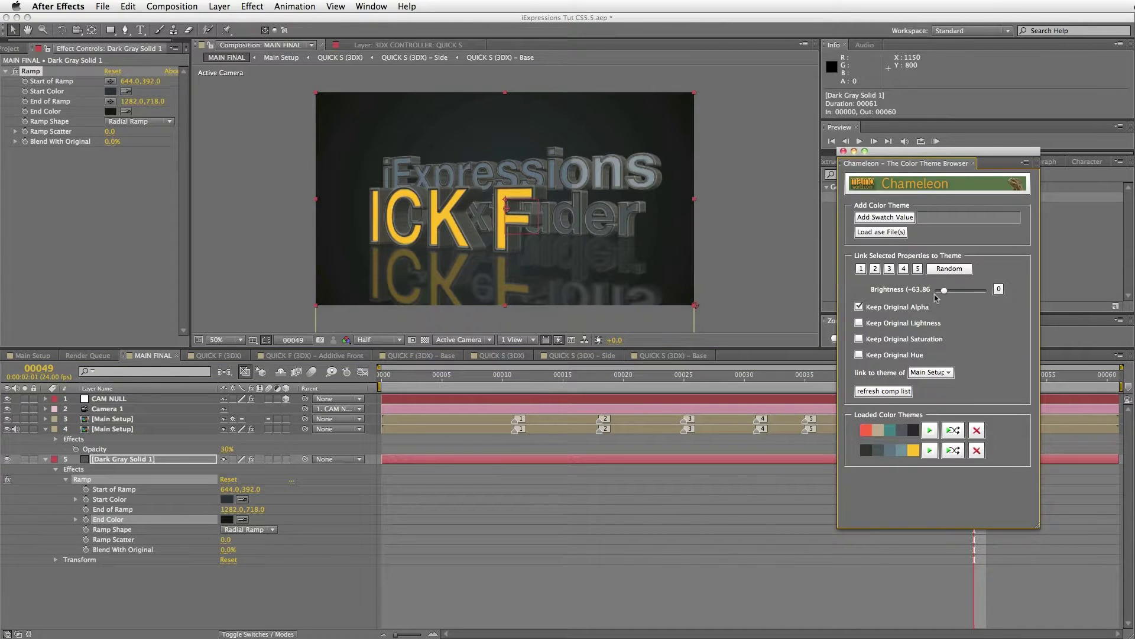
{"action": "left_click", "coordinate": [998, 288]}
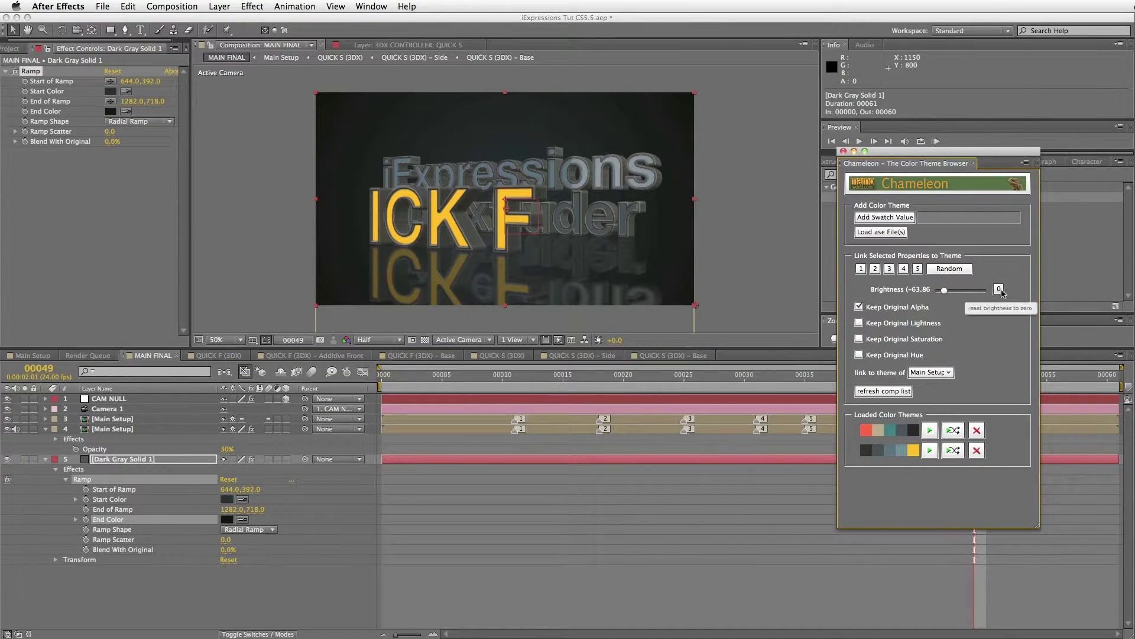
{"action": "left_click", "coordinate": [862, 271]}
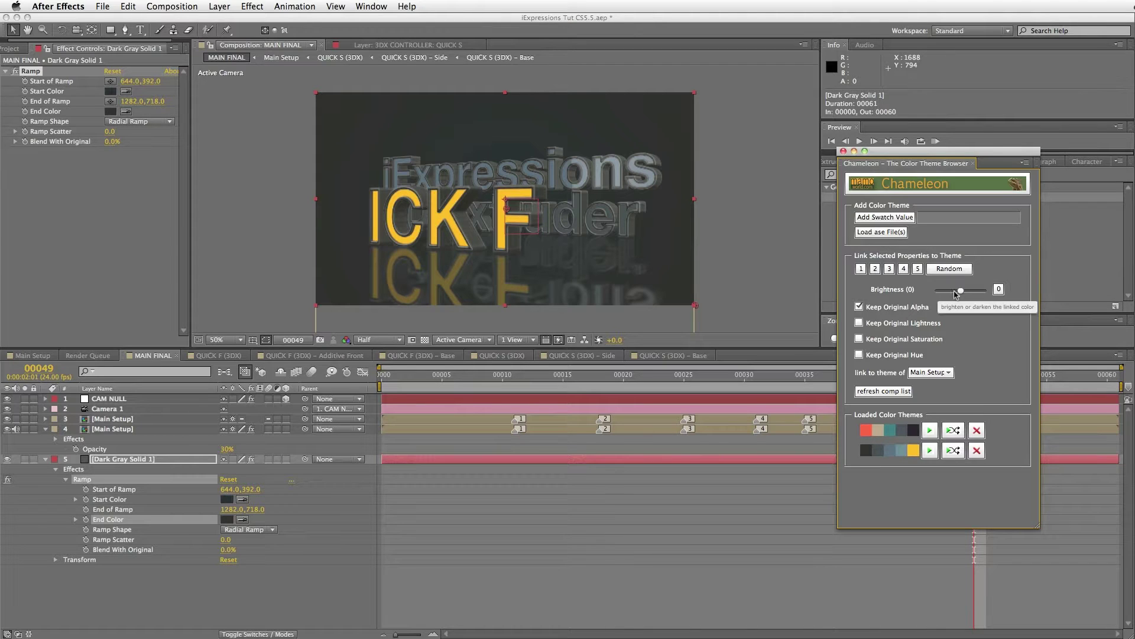
With Brightness -70.68, link the Ramp's Start Color to swatch 5 and its End Color to swatch 2 of Main Setup's theme.
{"action": "left_click_drag", "start_coordinate": [960, 291], "coordinate": [943, 289]}
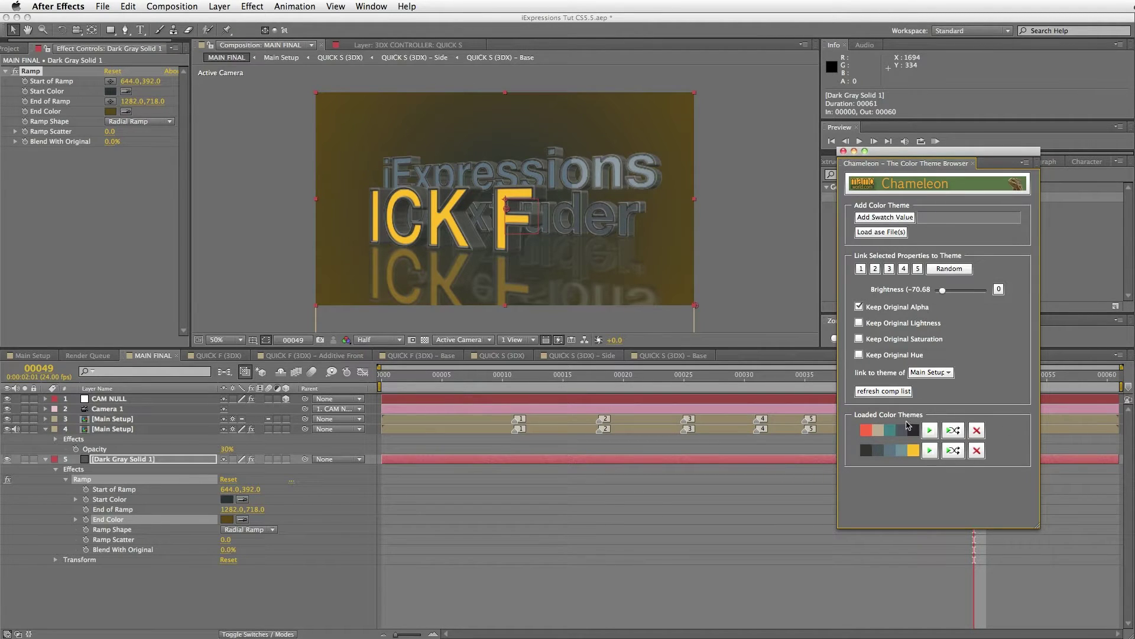
{"action": "left_click", "coordinate": [124, 501]}
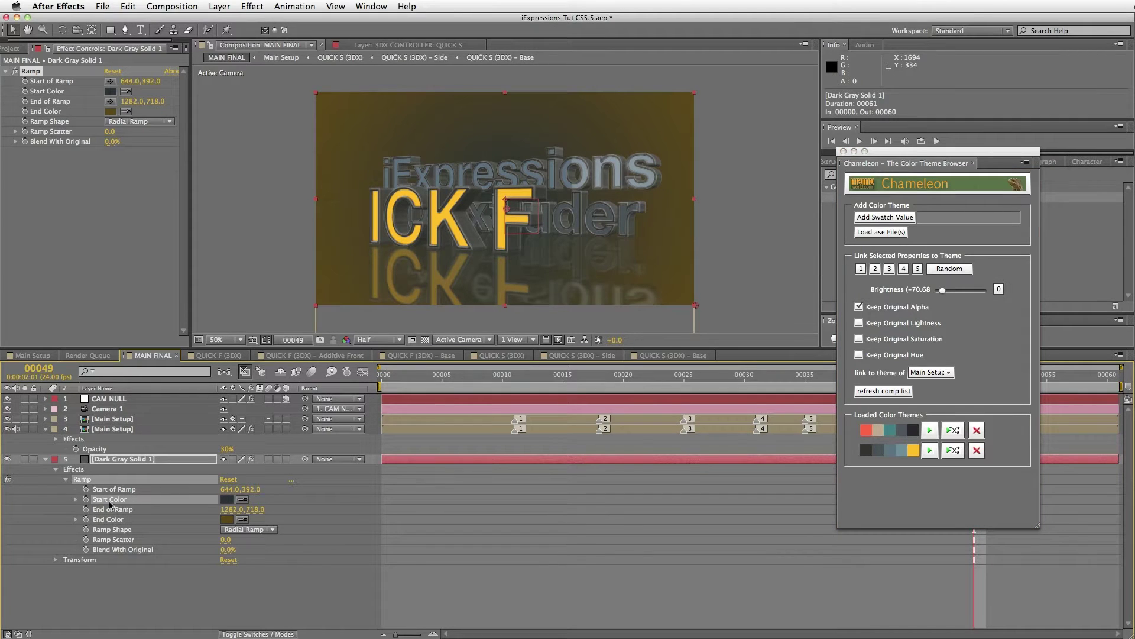
{"action": "left_click", "coordinate": [918, 270]}
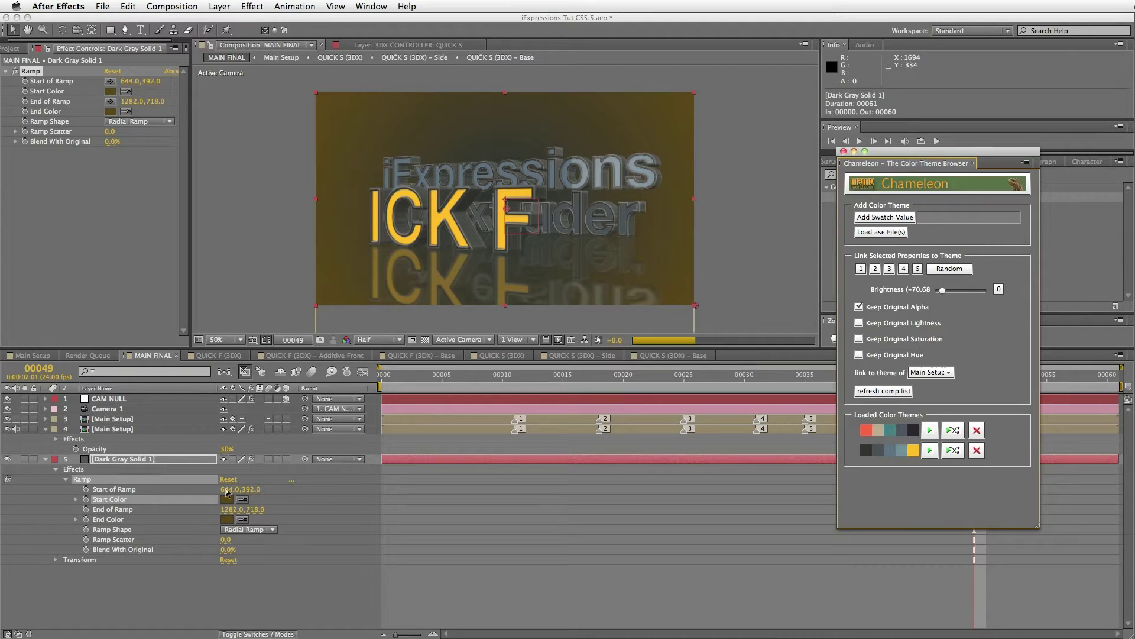
{"action": "left_click", "coordinate": [123, 520]}
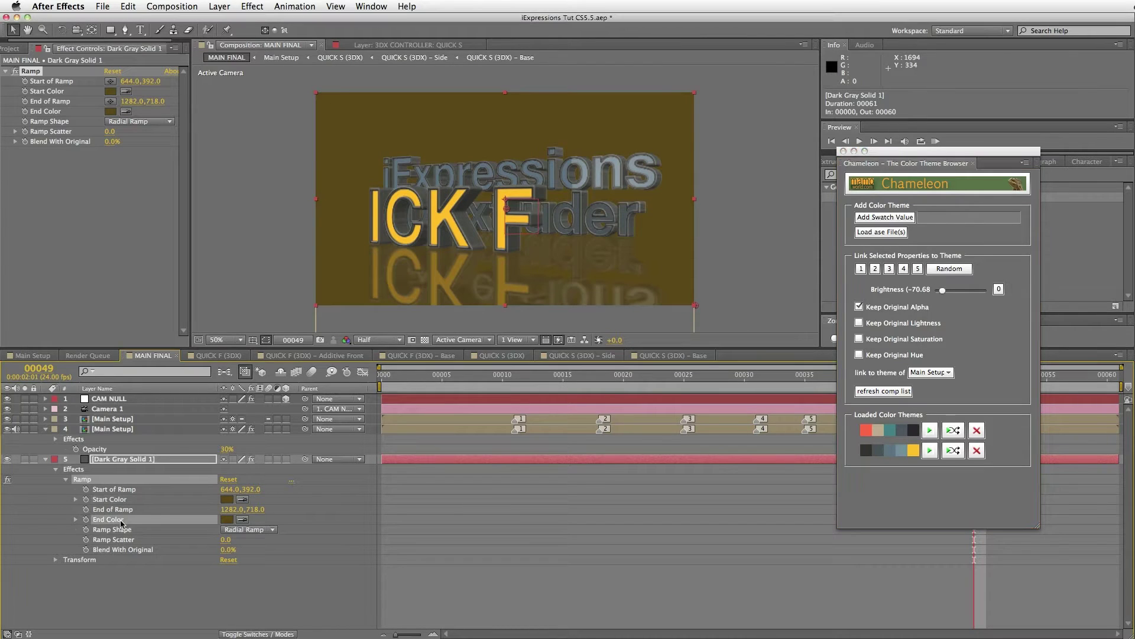
{"action": "left_click", "coordinate": [876, 270]}
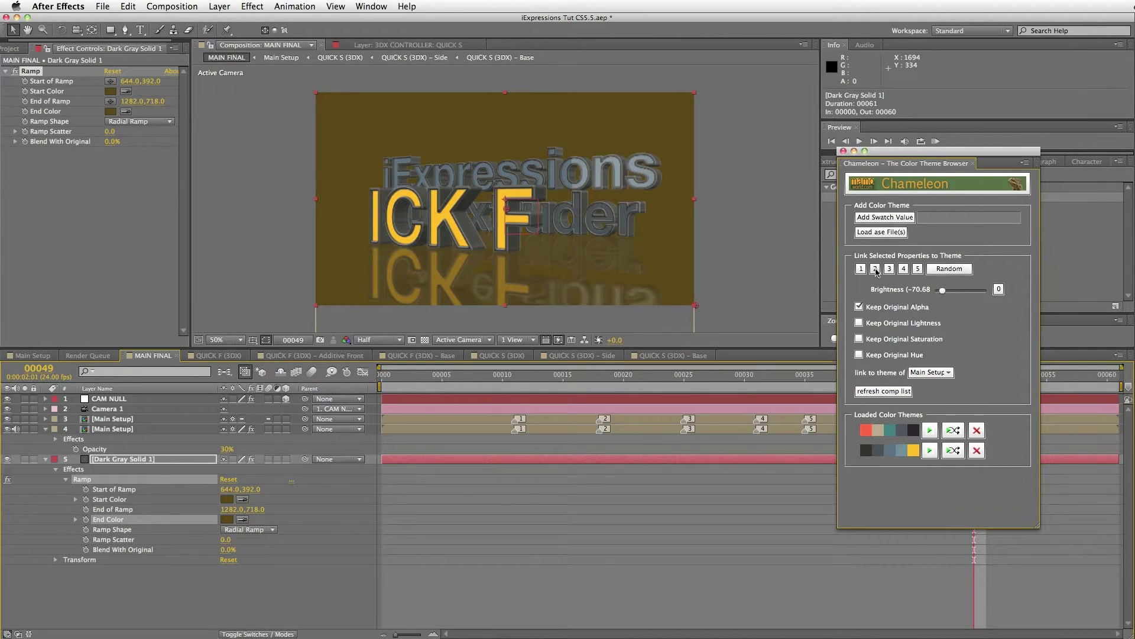